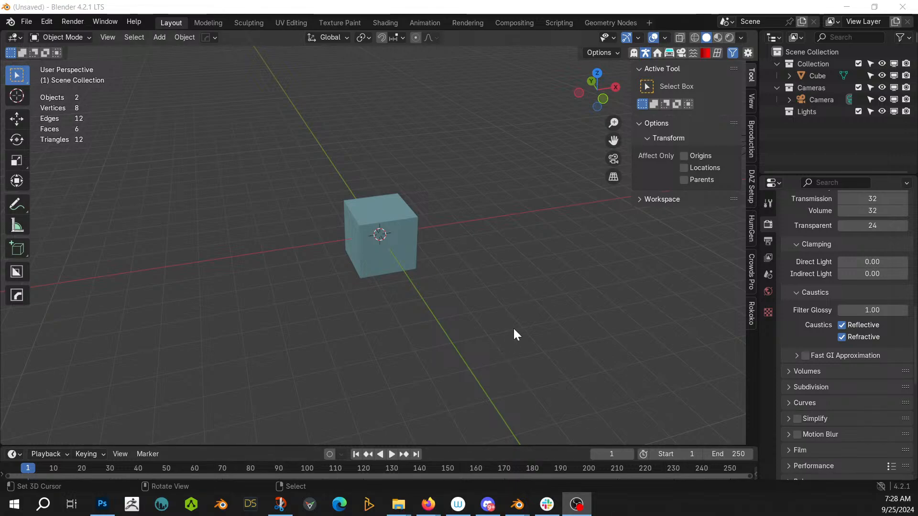
Step: Delete the default cube from the scene
middle_click_drag(489, 308, 541, 300)
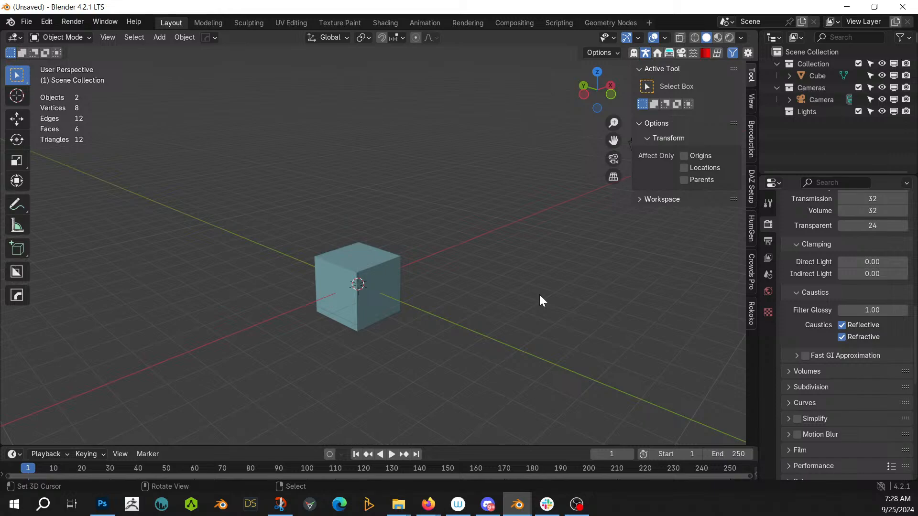
middle_click_drag(507, 278, 374, 204)
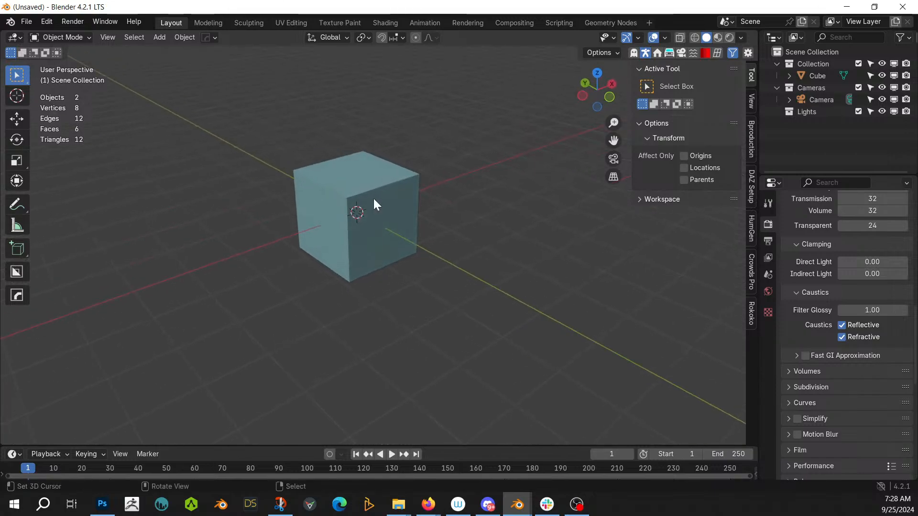
left_click(346, 167)
key("Delete")
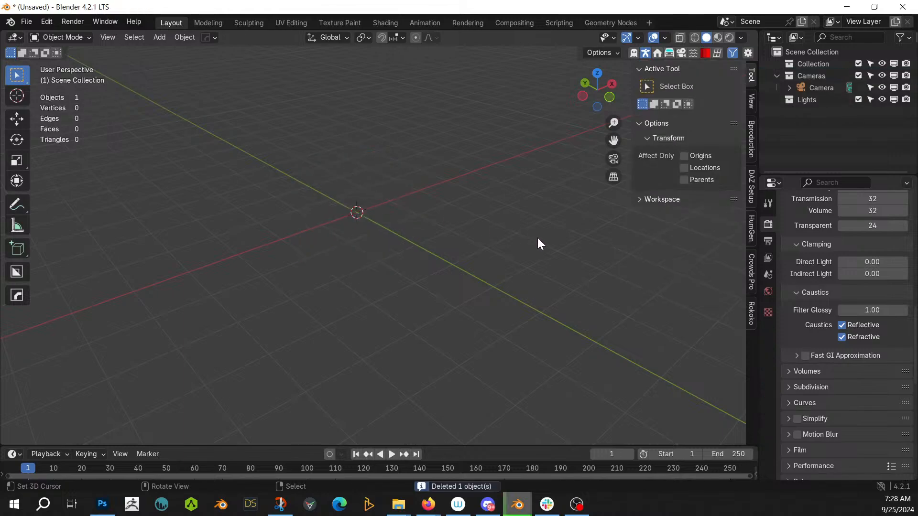
middle_click_drag(537, 238, 493, 302, "shift")
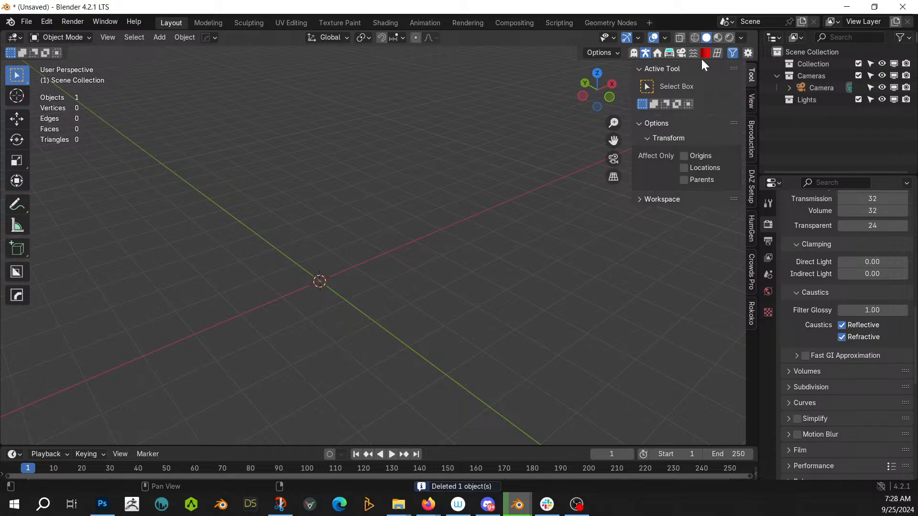
Step: Generate a new male human with HumGen from the Black 4 starting human
left_click(646, 51)
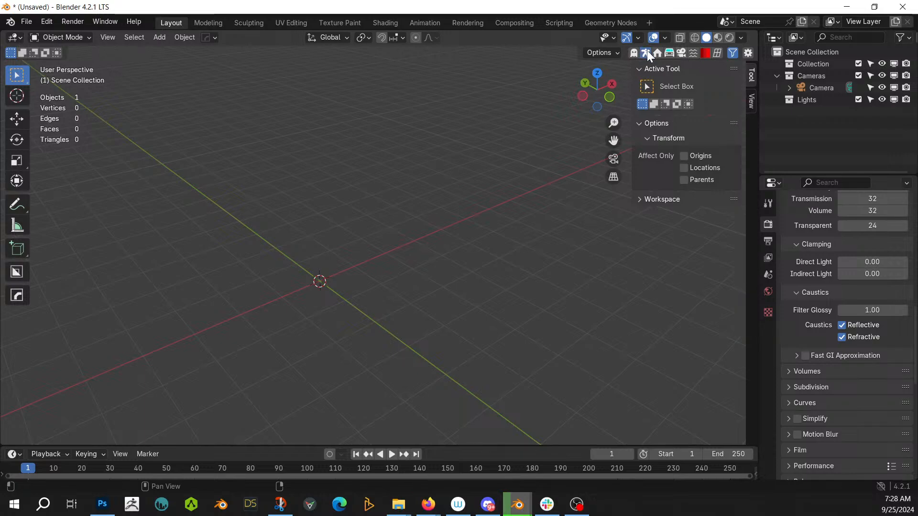
left_click(647, 51)
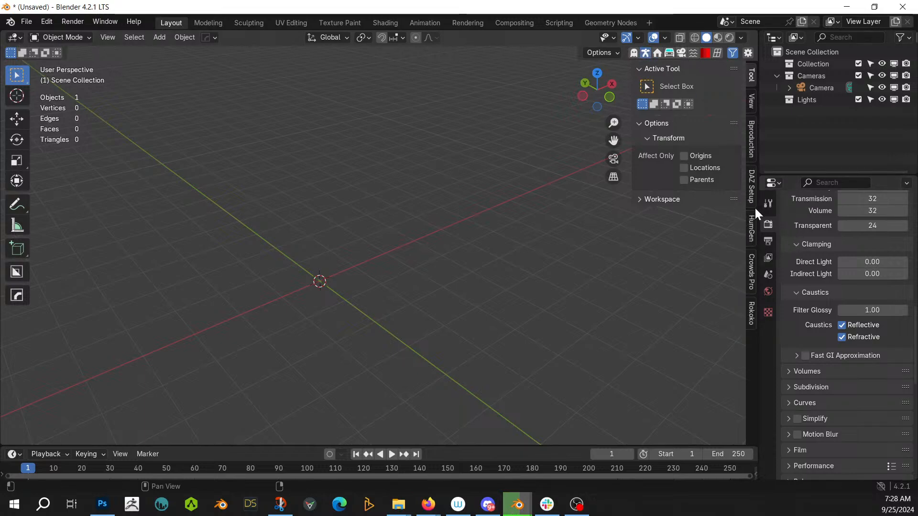
left_click(752, 224)
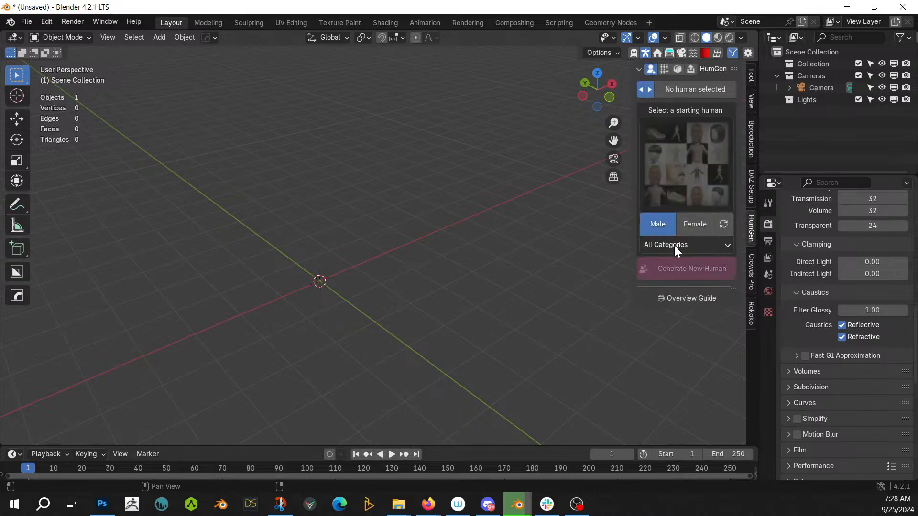
left_click(673, 152)
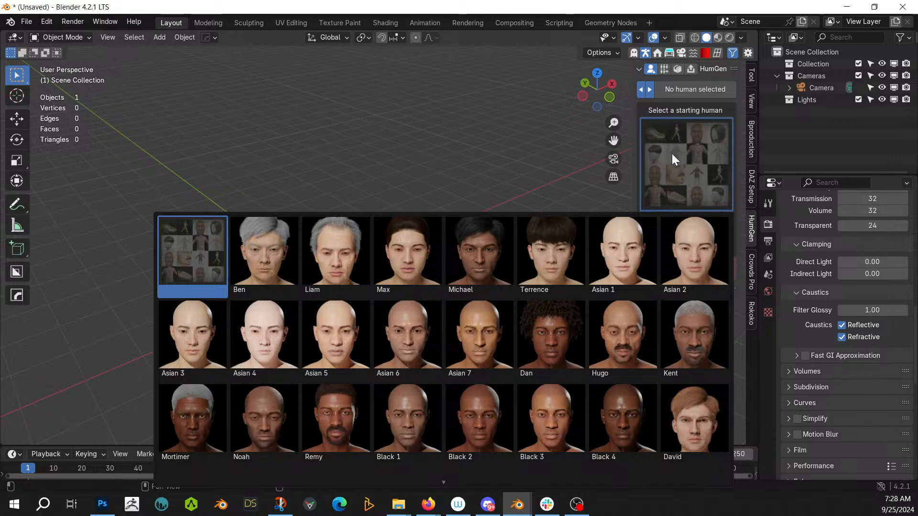
left_click(617, 416)
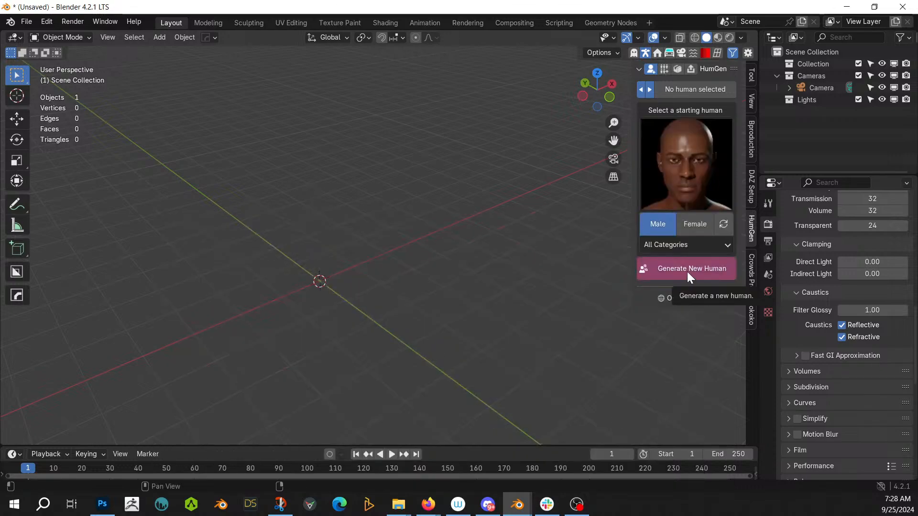
left_click(687, 272)
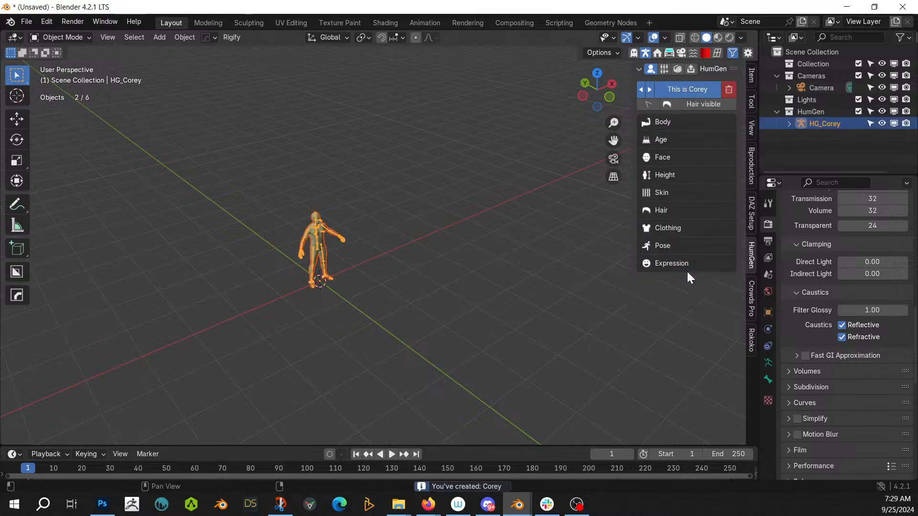
Step: Set the generated human's height to 143 cm
left_click(644, 121)
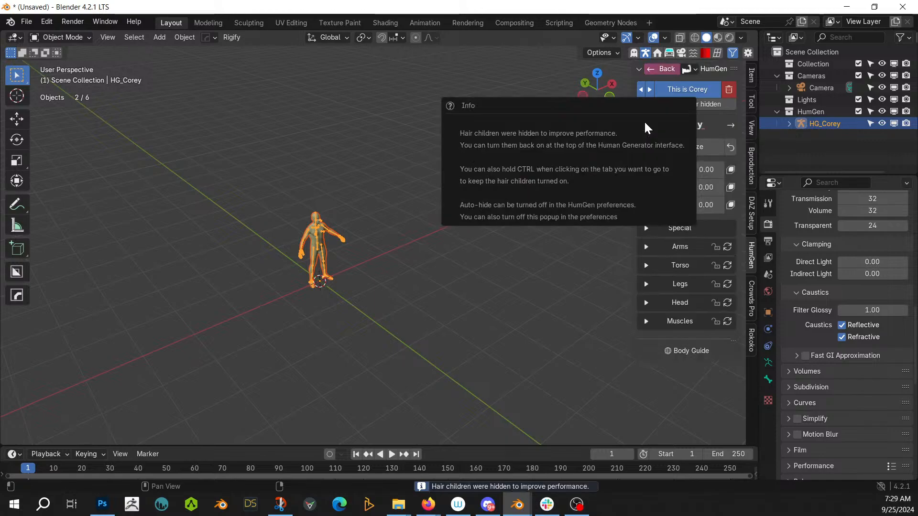
left_click(731, 125)
left_click(730, 125)
left_click(730, 125)
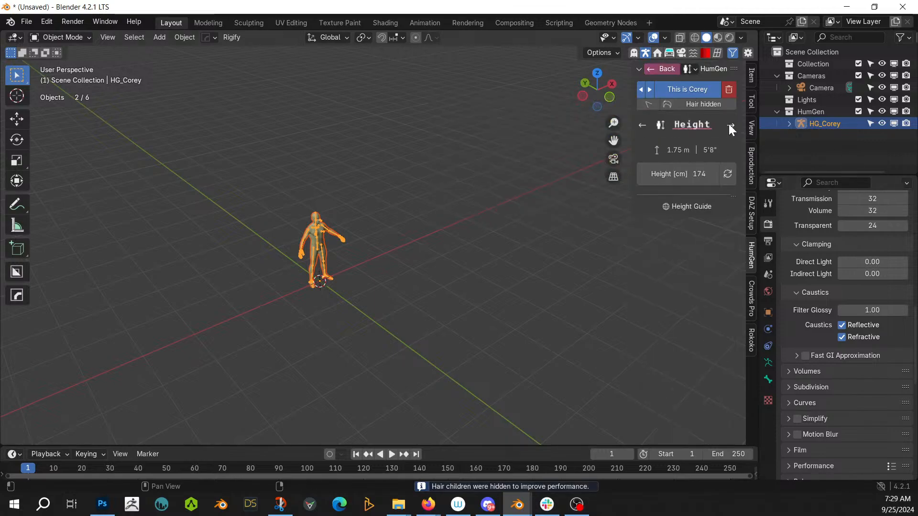
mouse_move(678, 174)
left_mouse_down()
mouse_move(689, 174)
mouse_move(669, 174)
mouse_move(690, 175)
left_mouse_up()
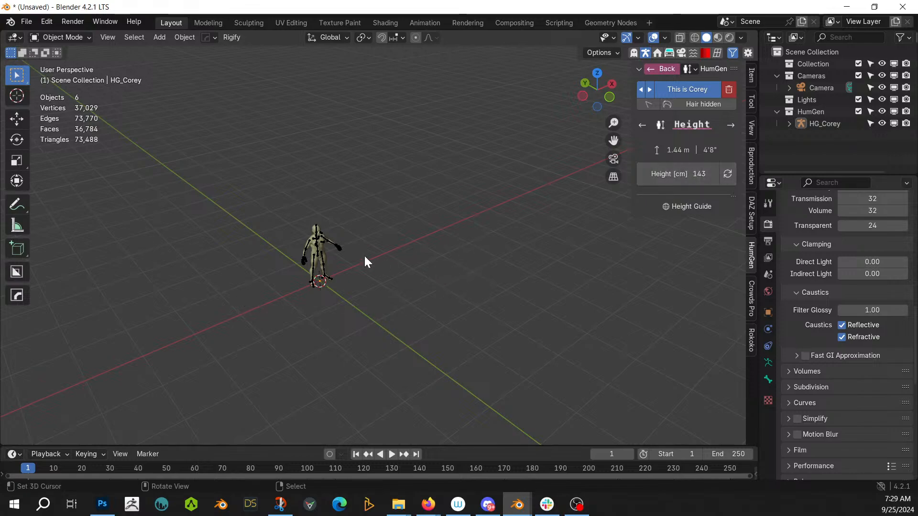
Step: Set the human's body proportions to Muscular 0.81, Overweight -0.64 and Skinny 0.40
scroll(360, 268, "up", 3)
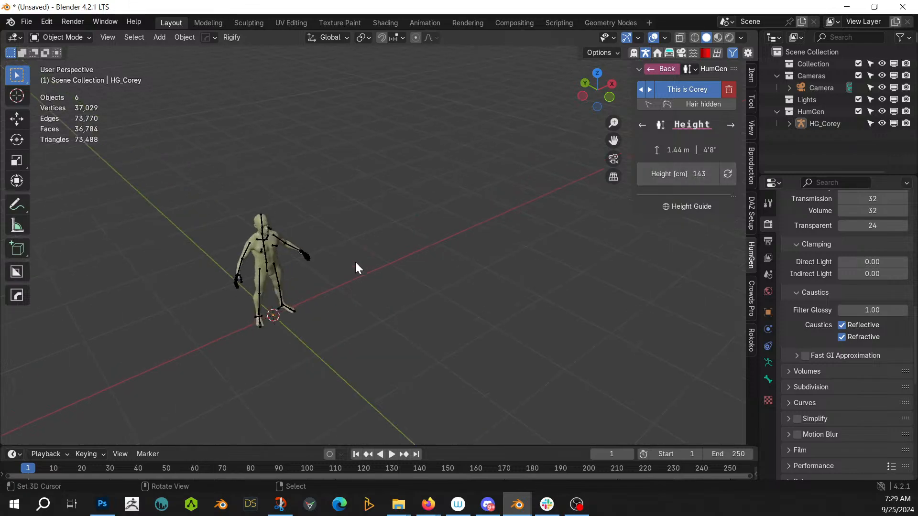
left_click(264, 246)
key("KP_Decimal")
middle_click_drag(401, 249, 335, 223)
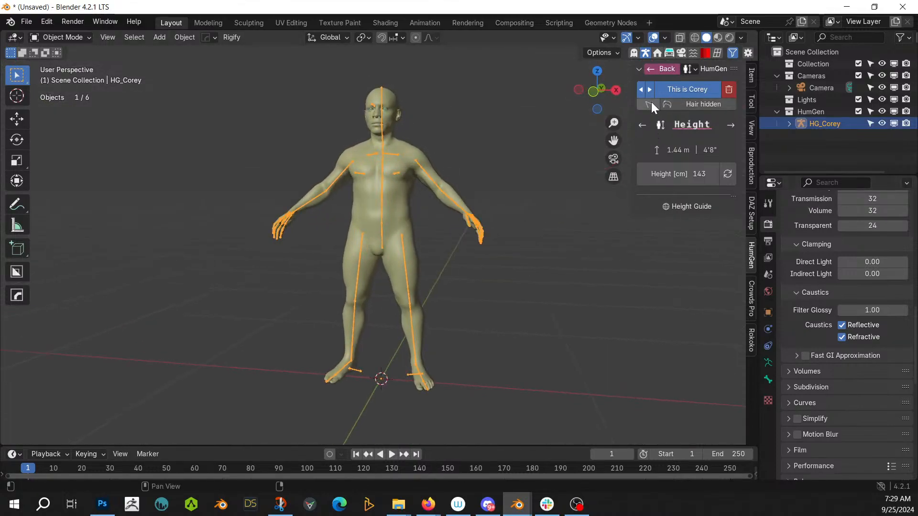
left_click(652, 68)
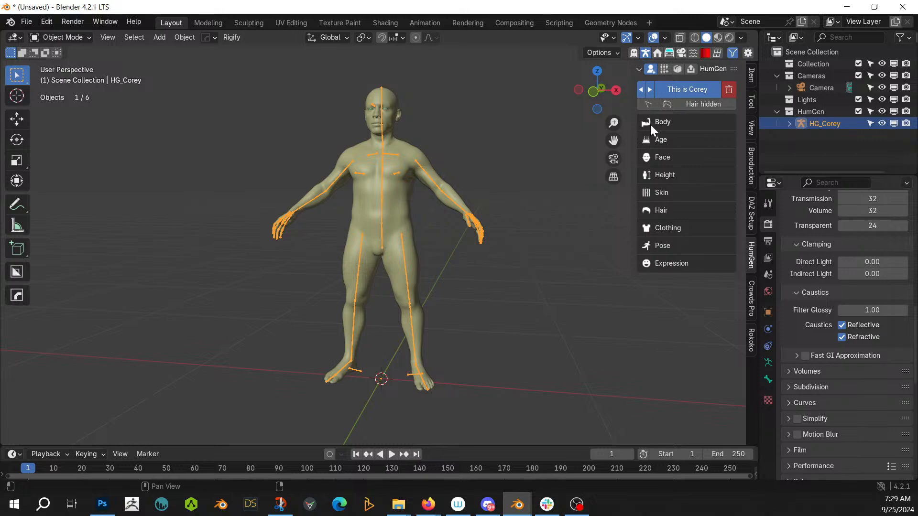
left_click(650, 124)
left_click_drag(679, 171, 693, 205)
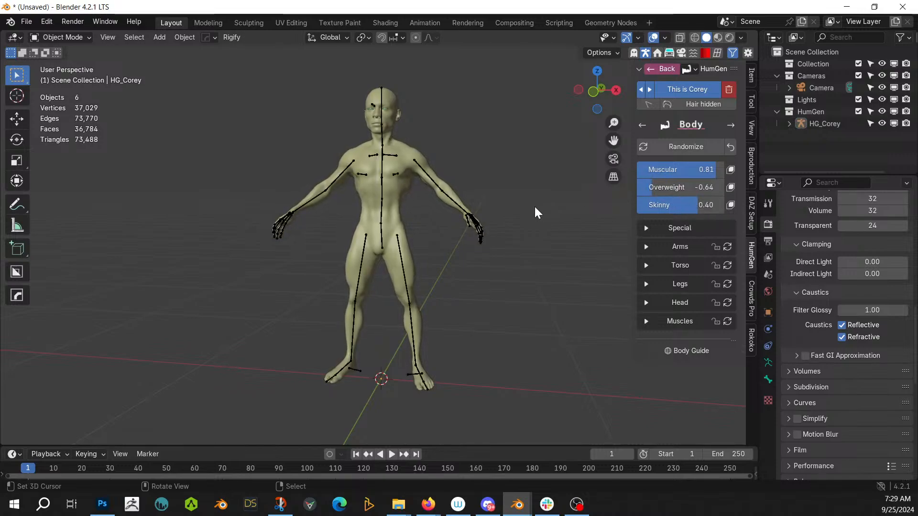
middle_click_drag(534, 207, 458, 243)
scroll(447, 240, "up", 2)
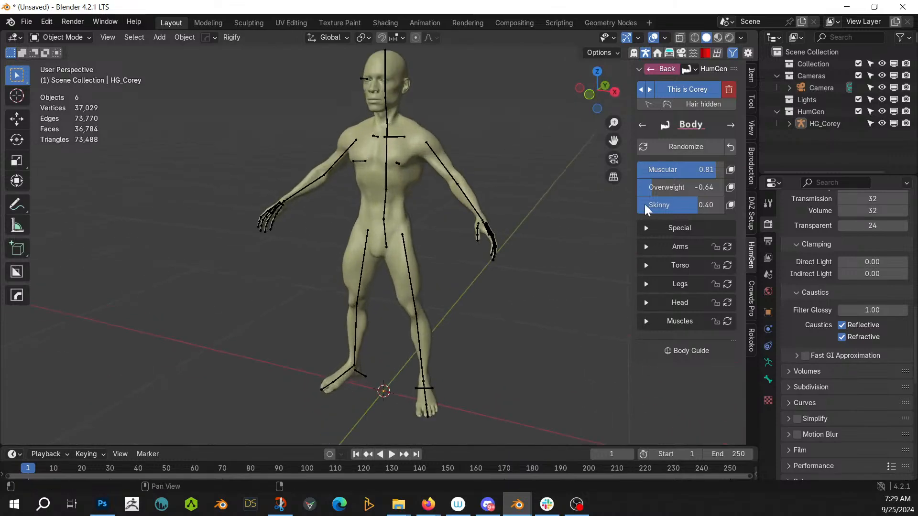
Step: Randomize all of the human's facial features
left_click(731, 127)
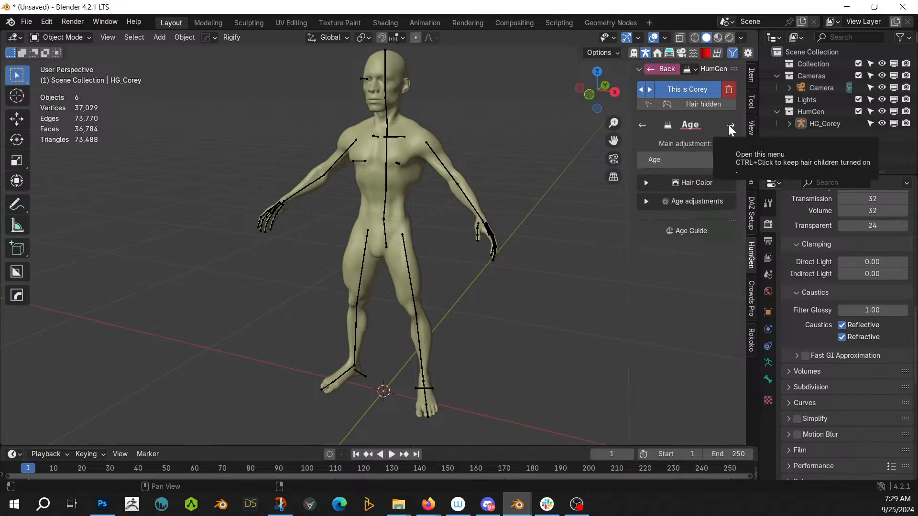
left_click(730, 125)
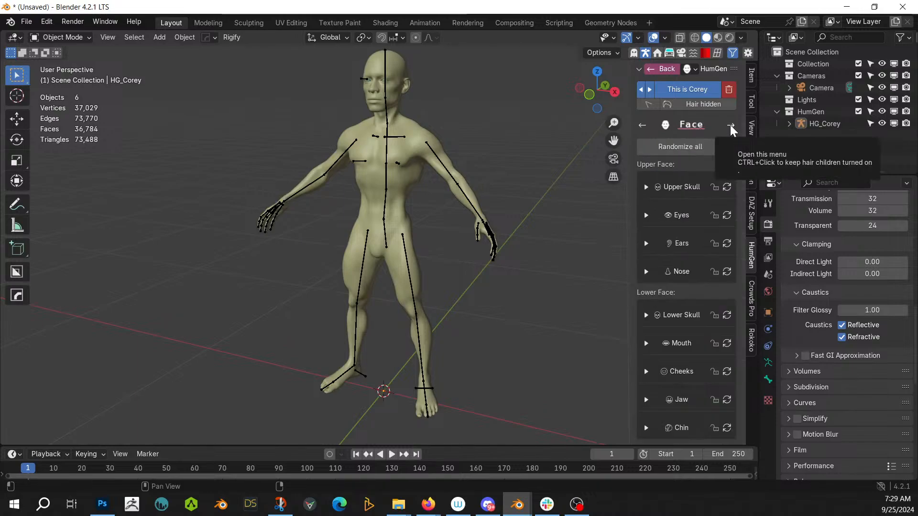
left_click(676, 147)
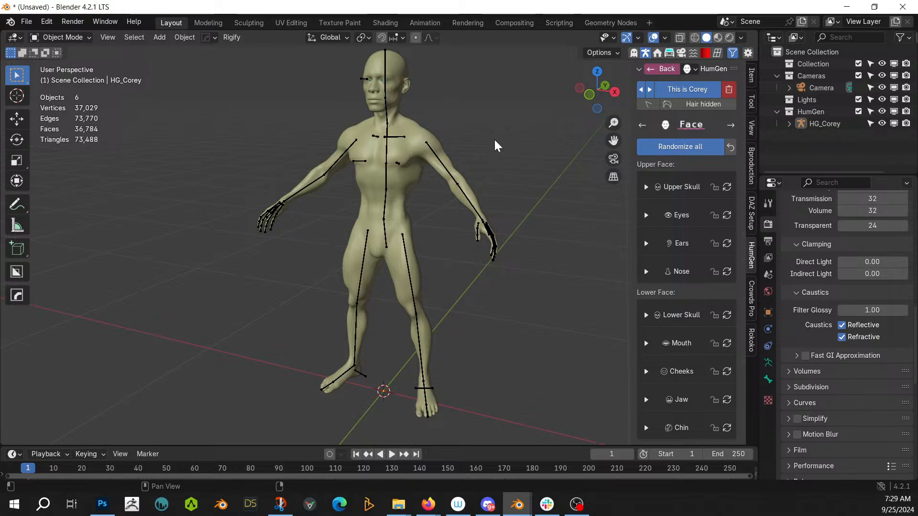
scroll(483, 239, "up", 6)
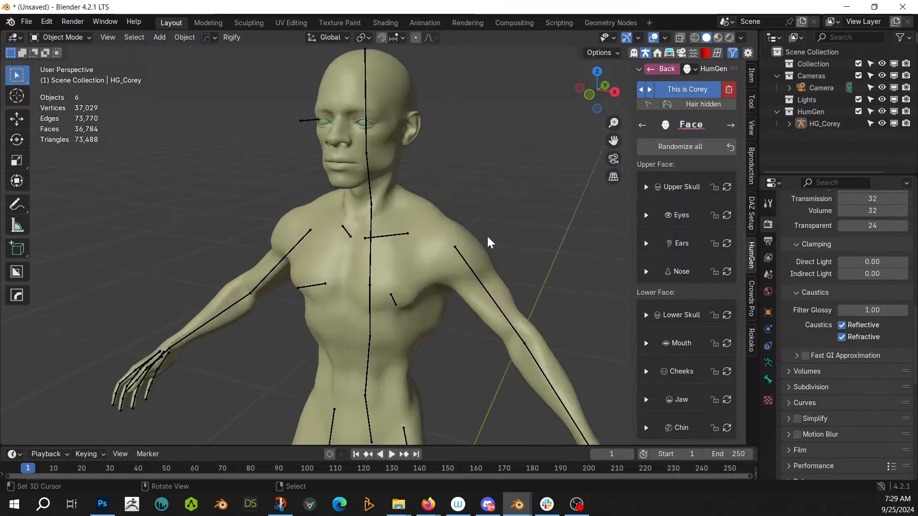
middle_click_drag(486, 239, 550, 236)
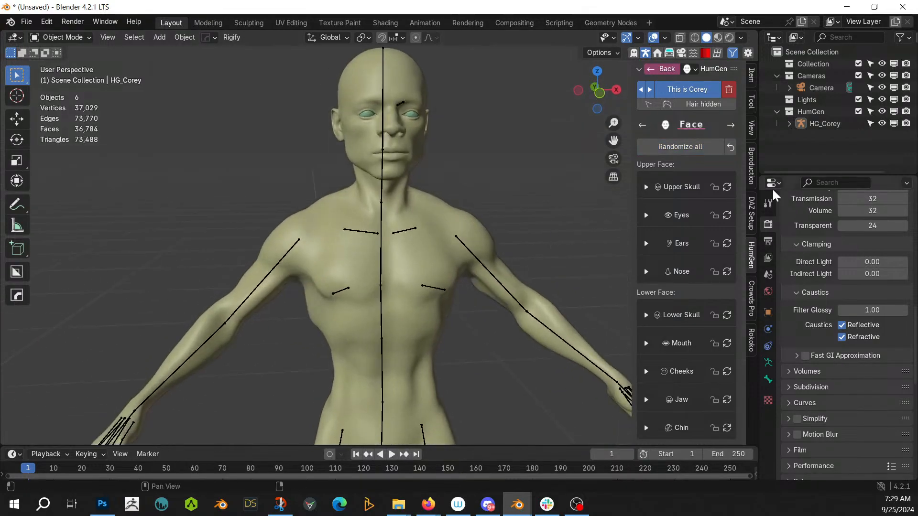
Step: Apply skin texture set 10 to the human and show the main skin settings
left_click(730, 125)
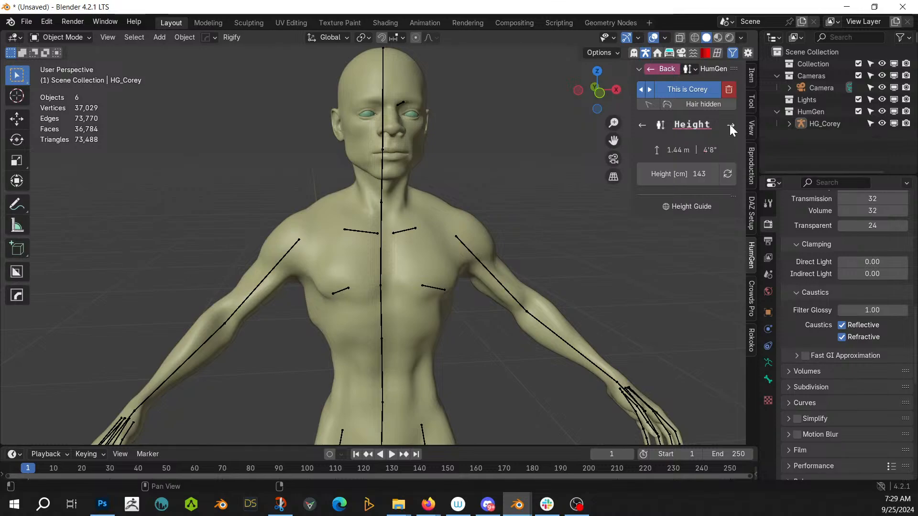
left_click(730, 125)
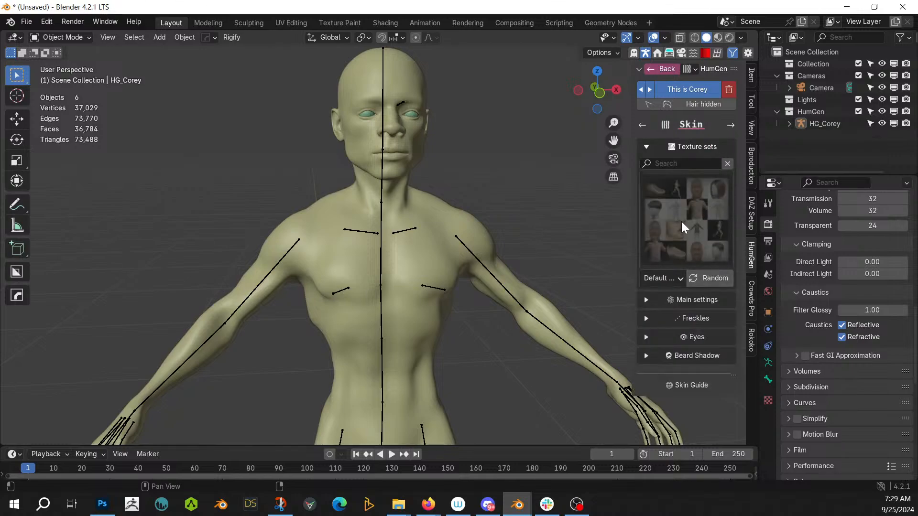
left_click(646, 300)
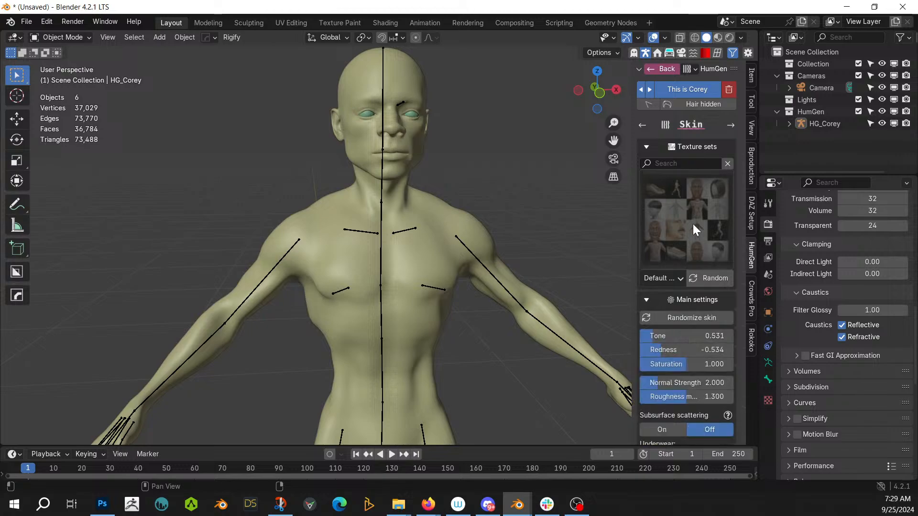
left_click(692, 224)
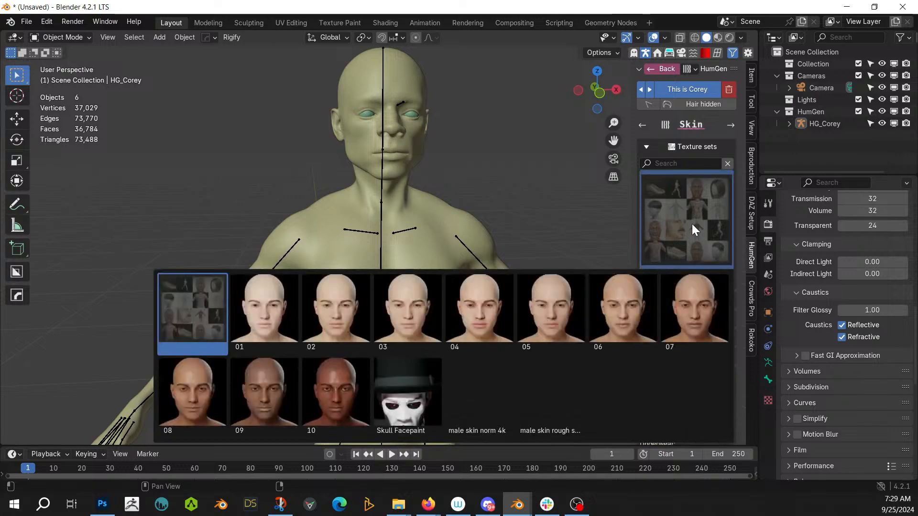
left_click(330, 387)
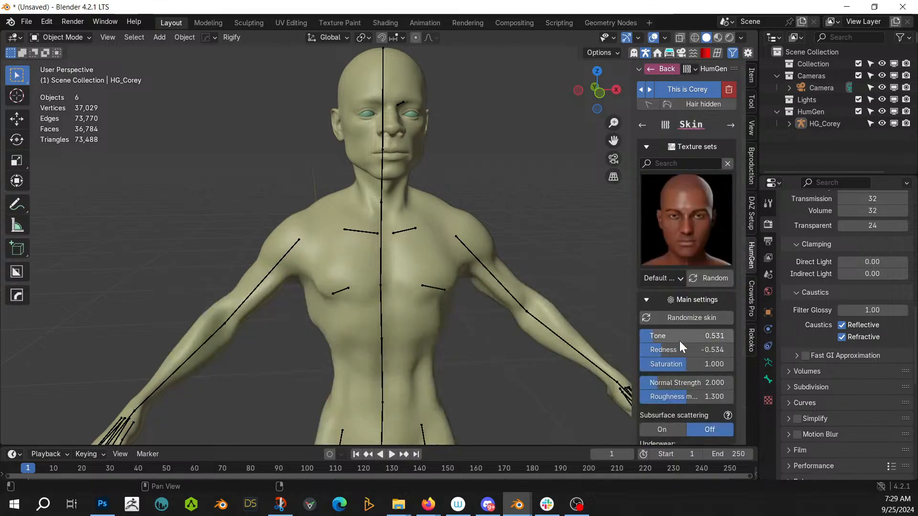
Step: Turn on subsurface scattering for the skin and turn off the underwear
left_click(664, 429)
scroll(696, 353, "down", 3)
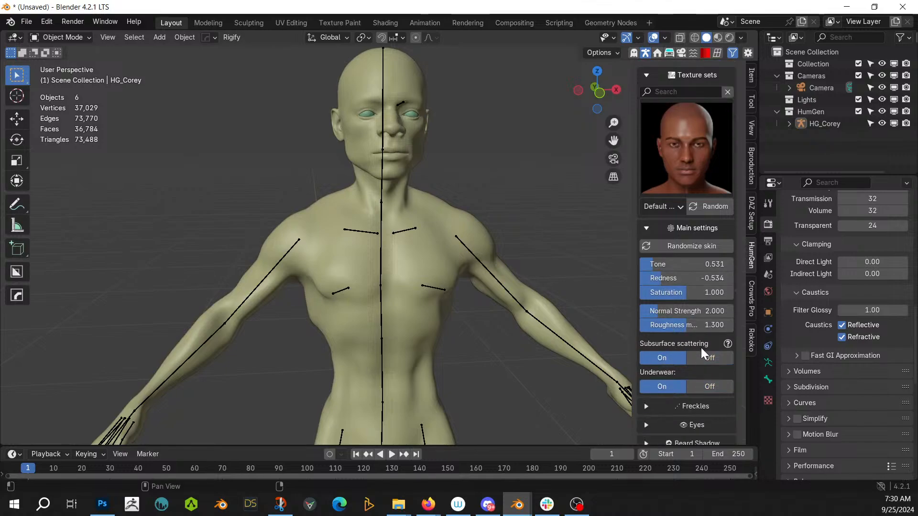
left_click(706, 387)
Step: Show the viewport in rendered shading and enable Photographer's camera exposure with a value of 8
key("z")
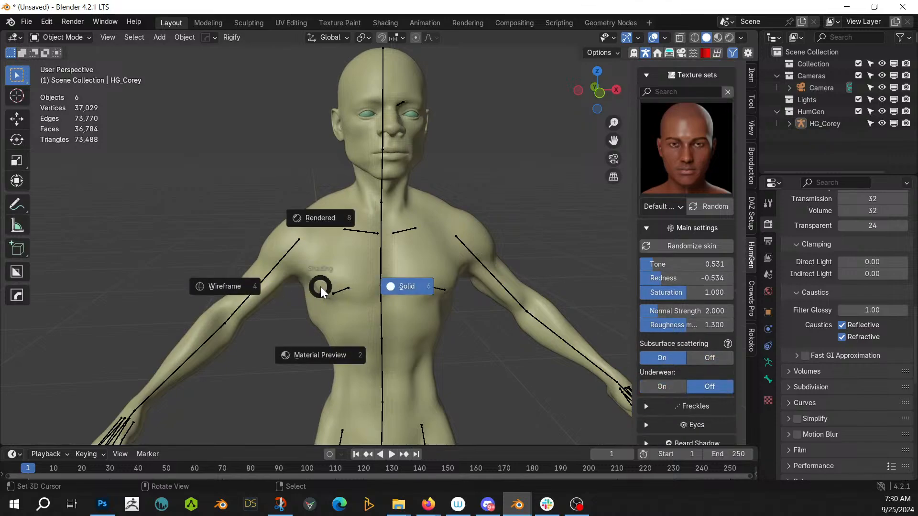
key("8")
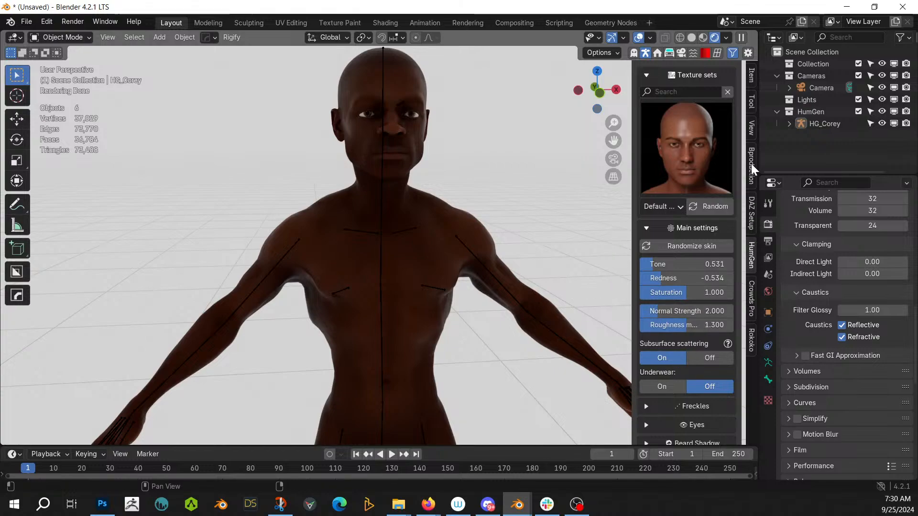
left_click(681, 53)
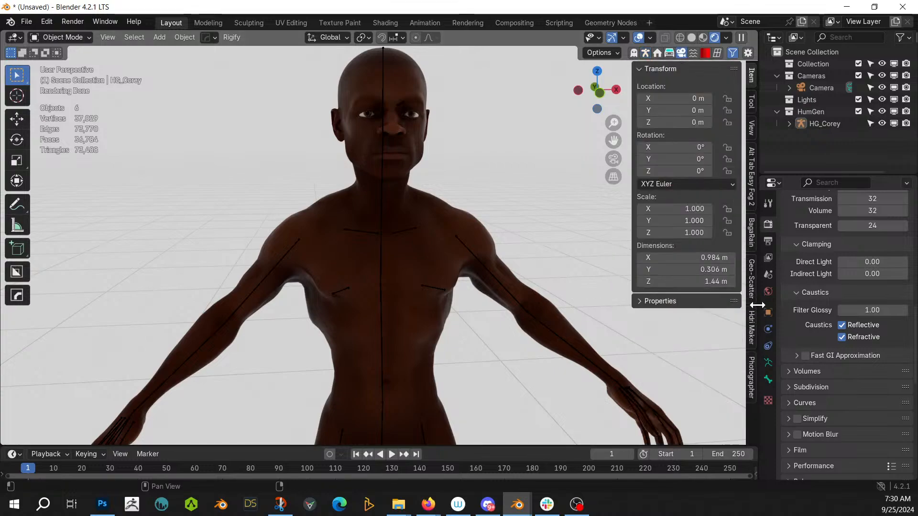
left_click(751, 378)
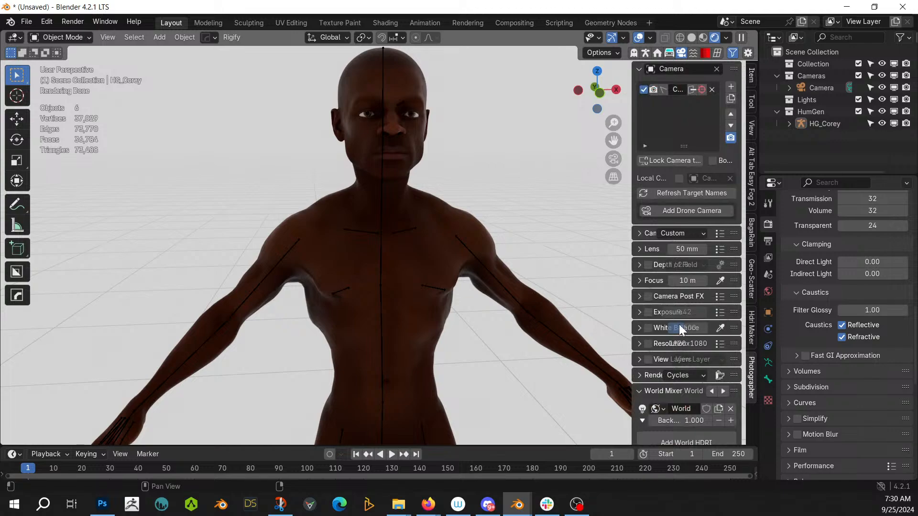
left_click(648, 312)
double_click(675, 312)
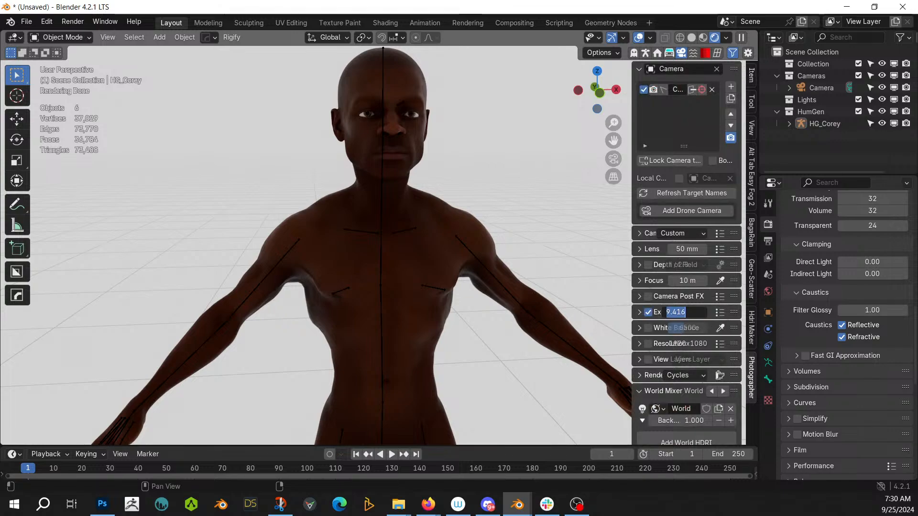
type("8")
key("Return")
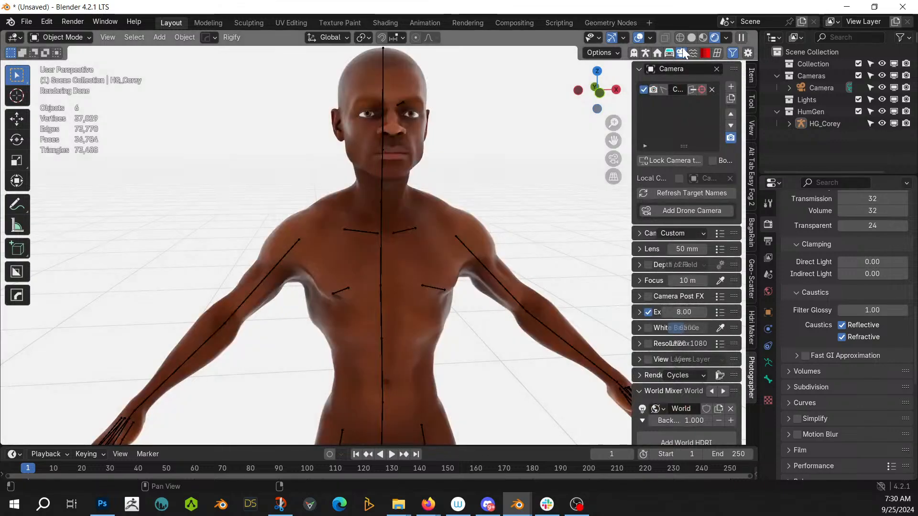
Step: Select the human and apply the Buzzcut Fade hairstyle to the head from HumGen's hair library
left_click(646, 51)
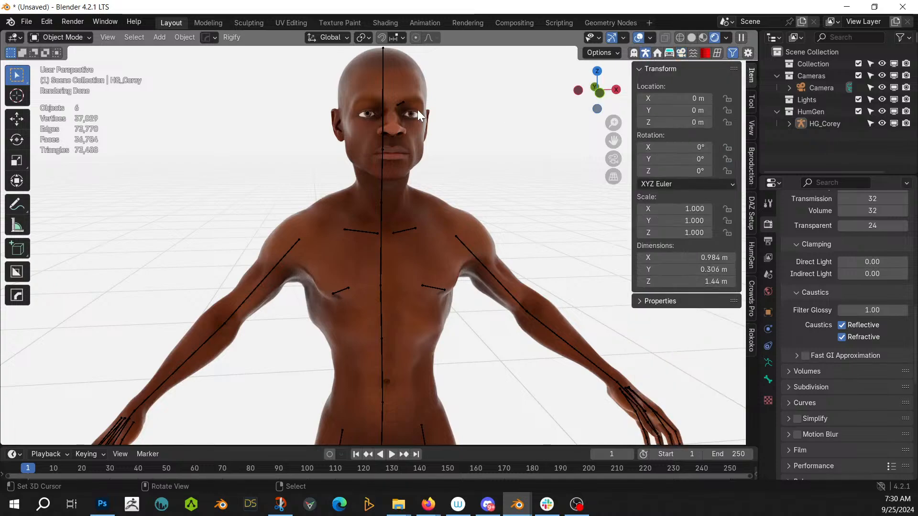
left_click(382, 108)
left_click(752, 258)
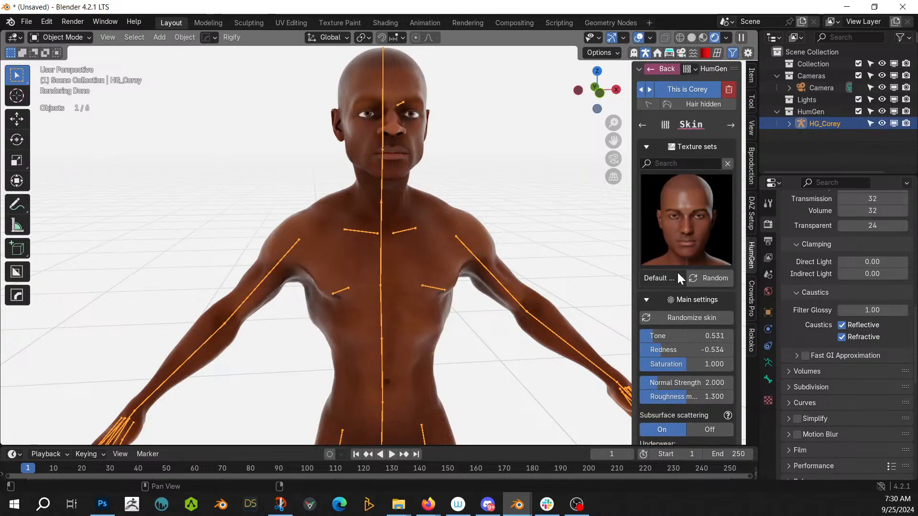
left_click(731, 125)
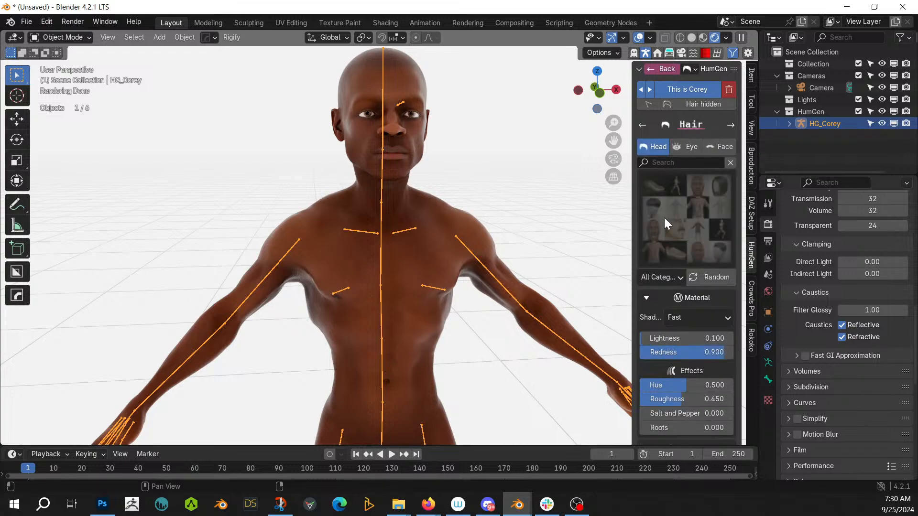
left_click(684, 208)
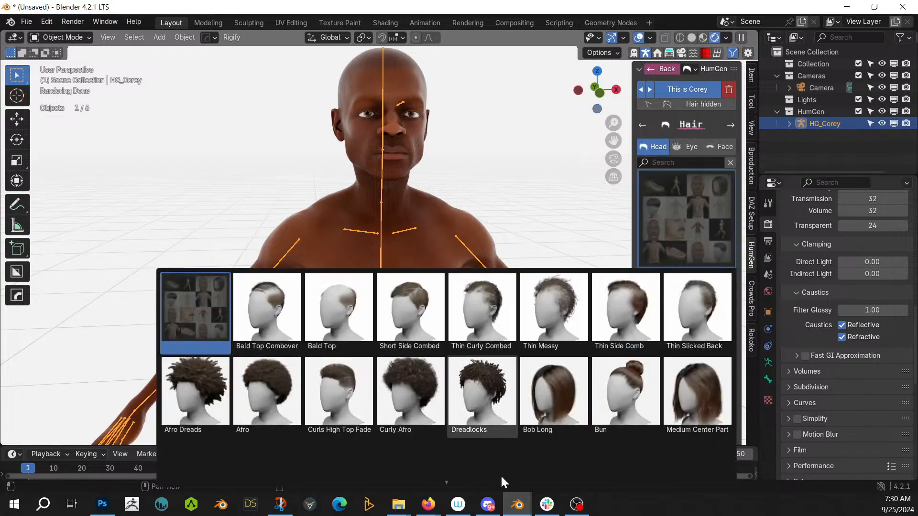
mouse_move(487, 503)
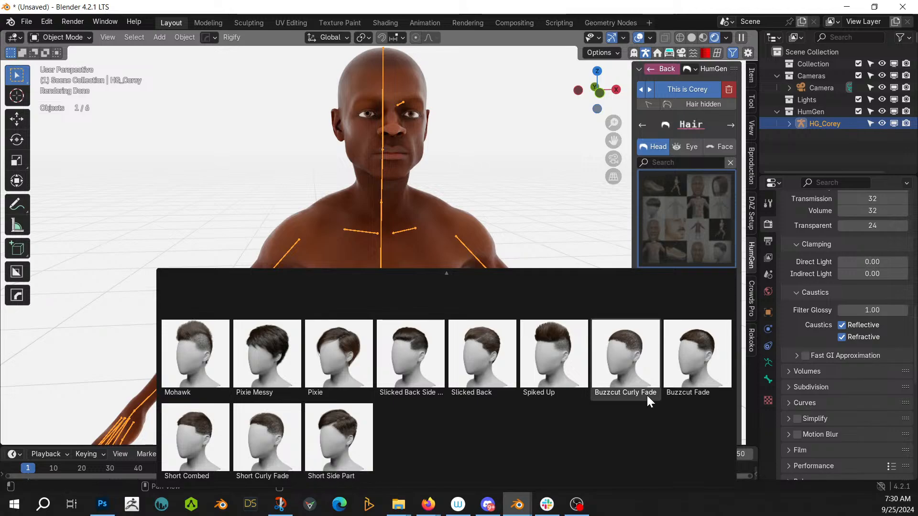
left_click(693, 361)
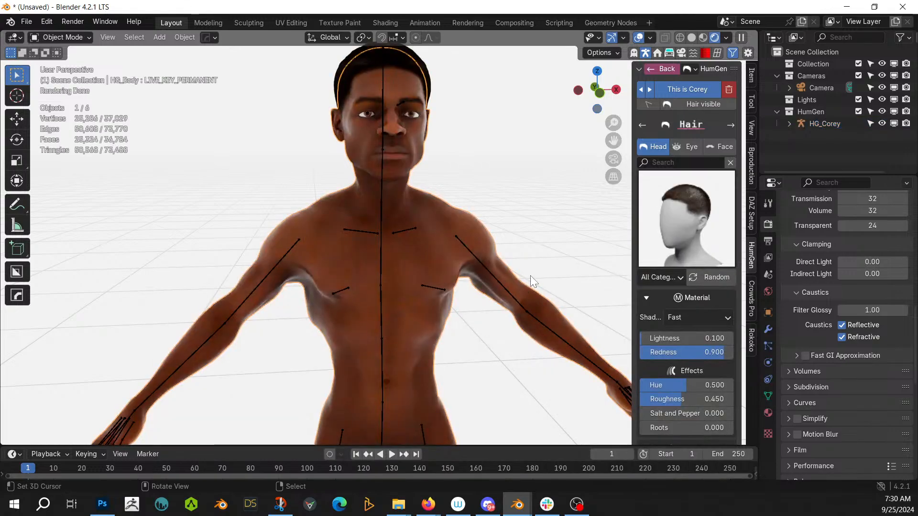
middle_click_drag(529, 275, 509, 276)
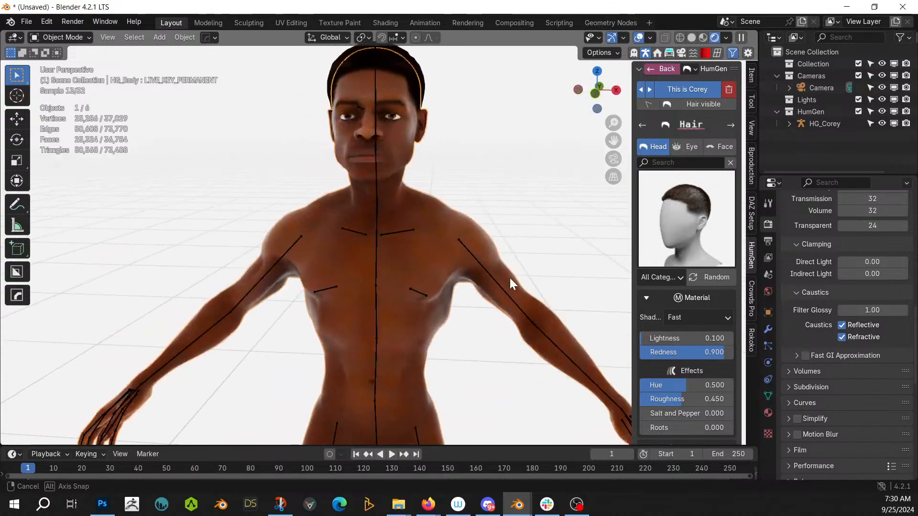
Step: Set the head hair's shader to Accurate (Cycles only), its lightness to 10 and its redness to 0.2
left_click(701, 319)
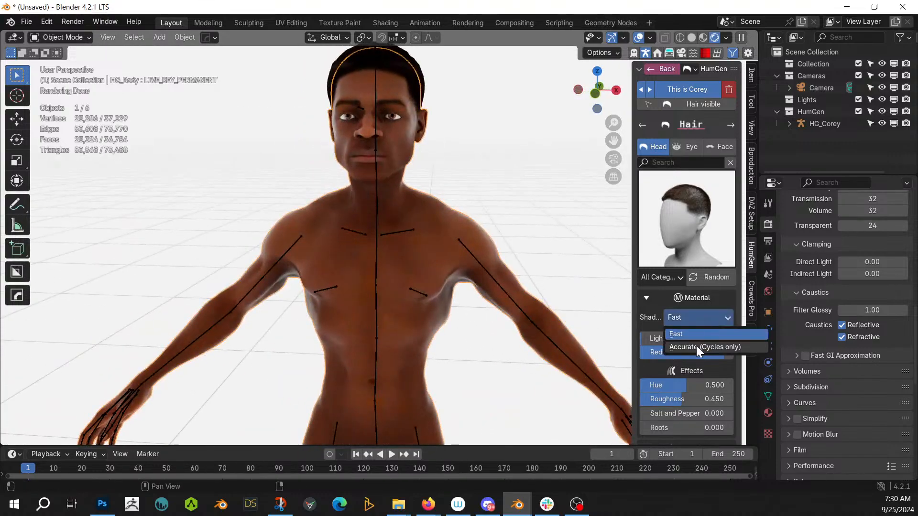
left_click(697, 346)
left_click(715, 339)
type("10")
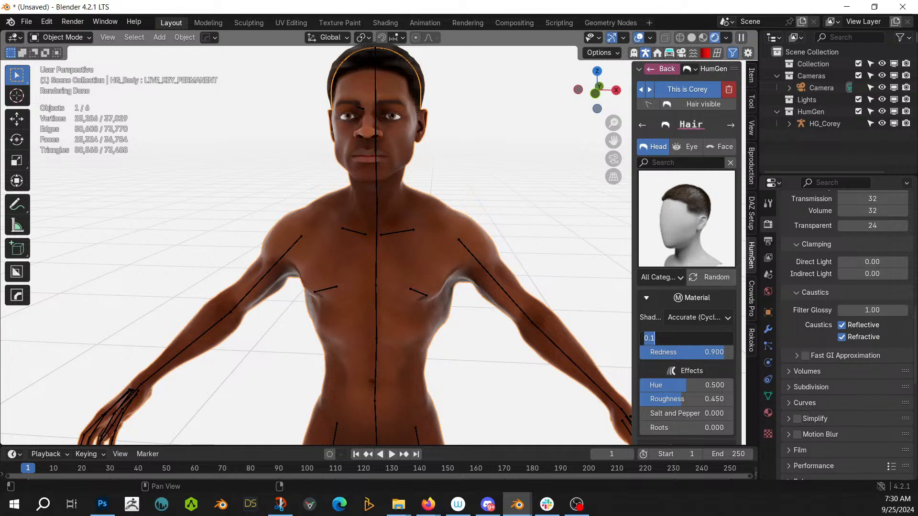
key("Return")
left_click(716, 352)
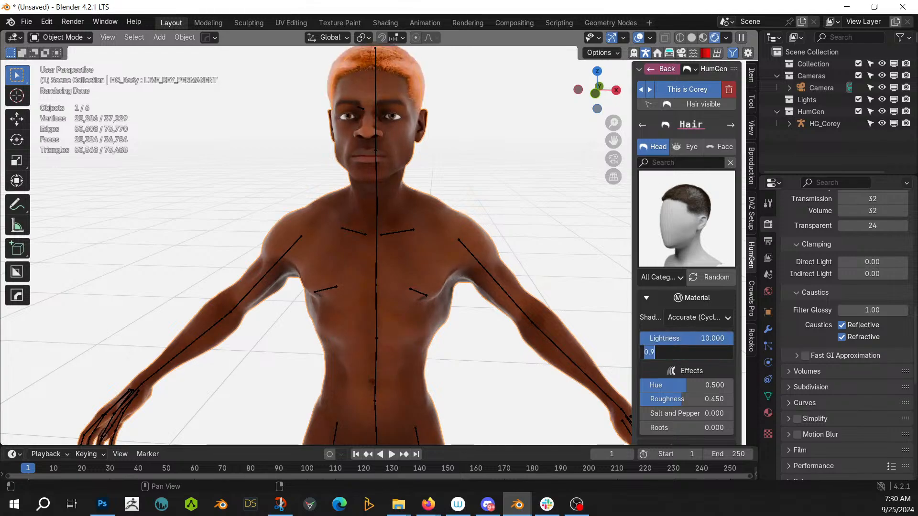
type("0.2")
key("Return")
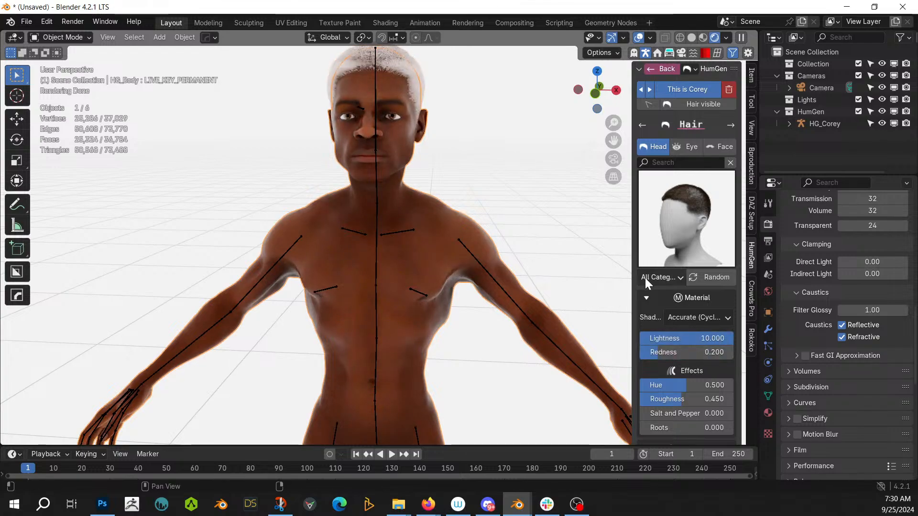
Step: Set the eyebrow material's lightness to 10 and its redness to 0.2
left_click(685, 146)
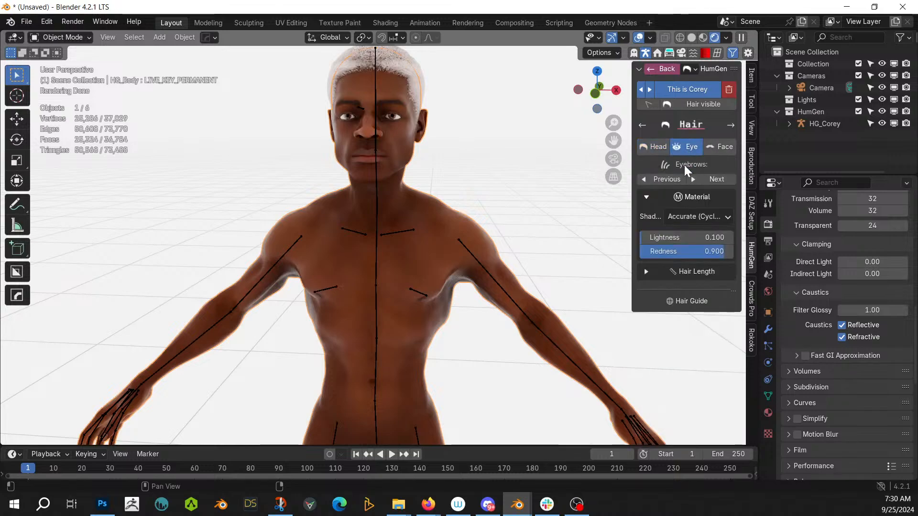
double_click(708, 237)
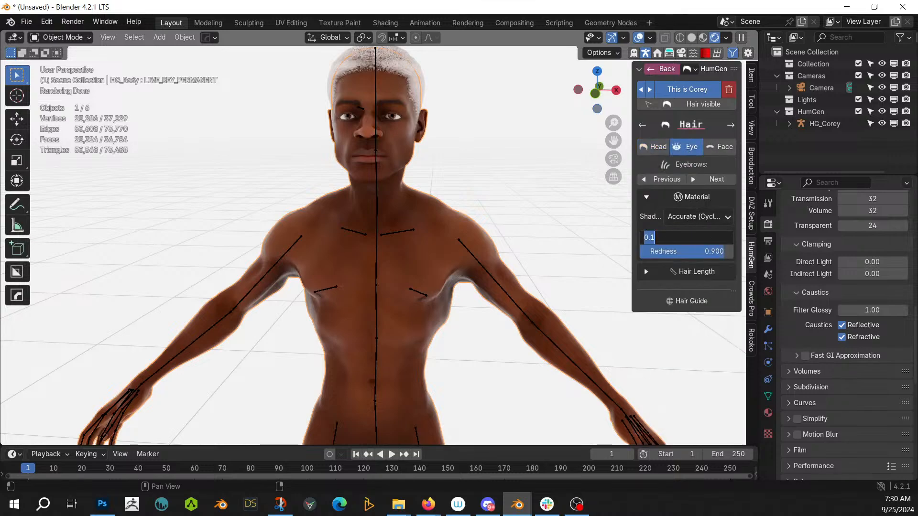
type("10")
key("Return")
double_click(721, 251)
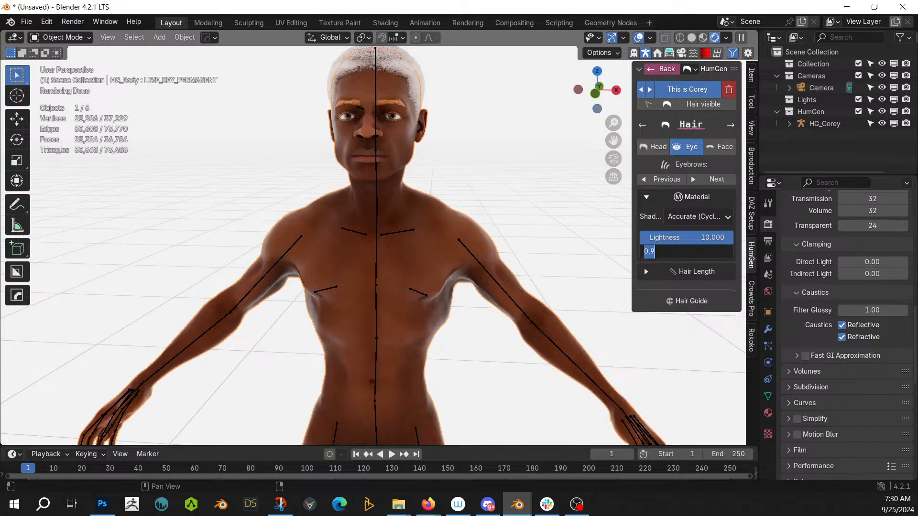
type("0.2")
key("Return")
middle_click_drag(410, 171, 474, 166)
scroll(474, 165, "down", 3)
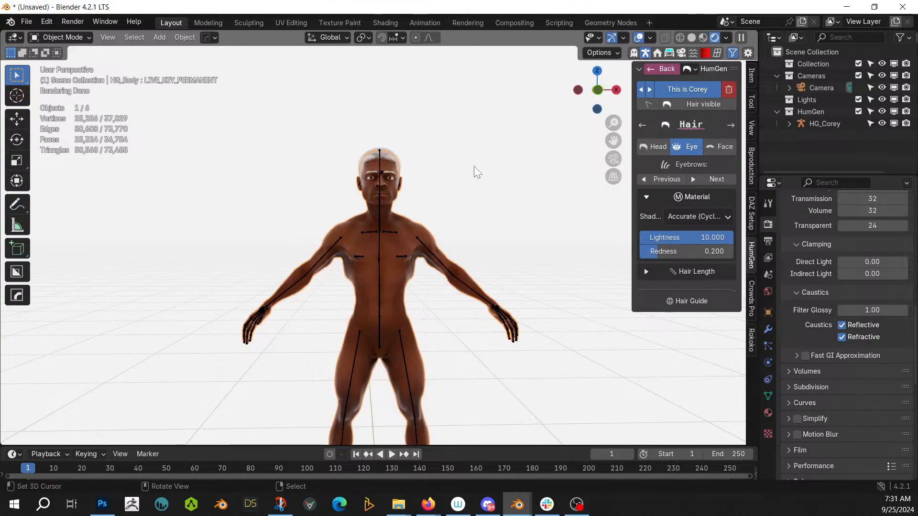
scroll(478, 191, "up", 2)
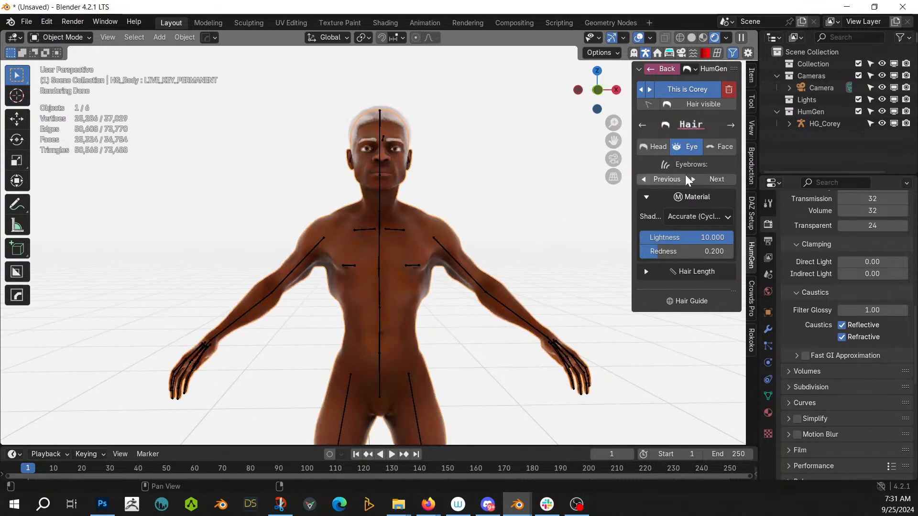
Step: Go to HumGen's Pose section, skipping clothing, and browse the pose library
left_click(730, 125)
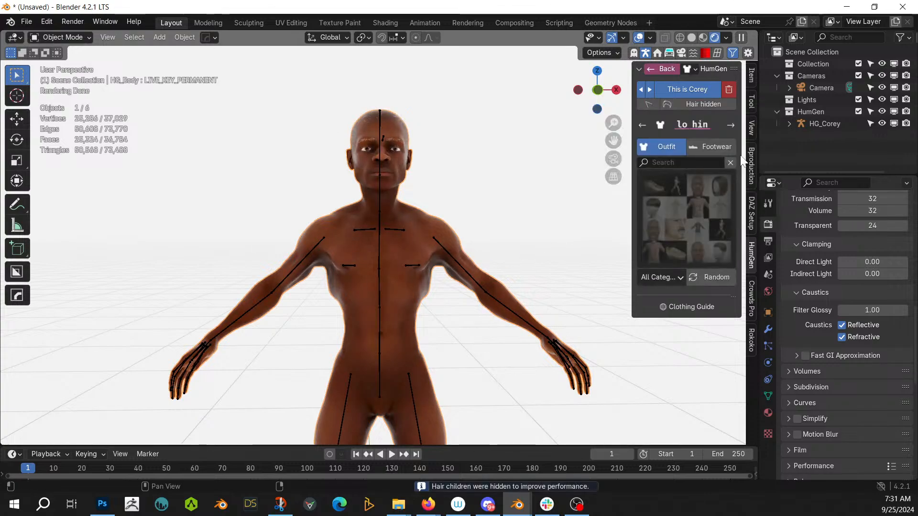
left_click(733, 126)
left_click(673, 228)
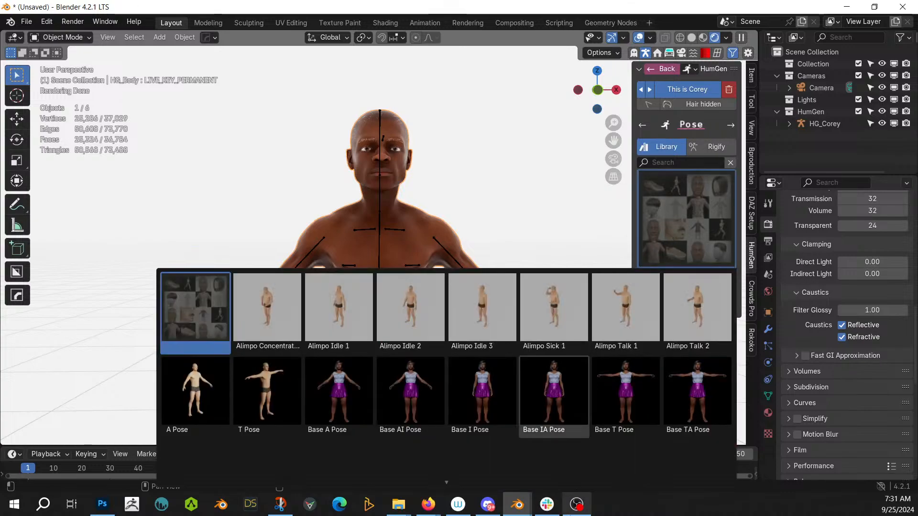
scroll(673, 228, "down", 3)
scroll(653, 219, "up", 3)
Step: Try to filter the pose library by the search term "su"
left_click(664, 163)
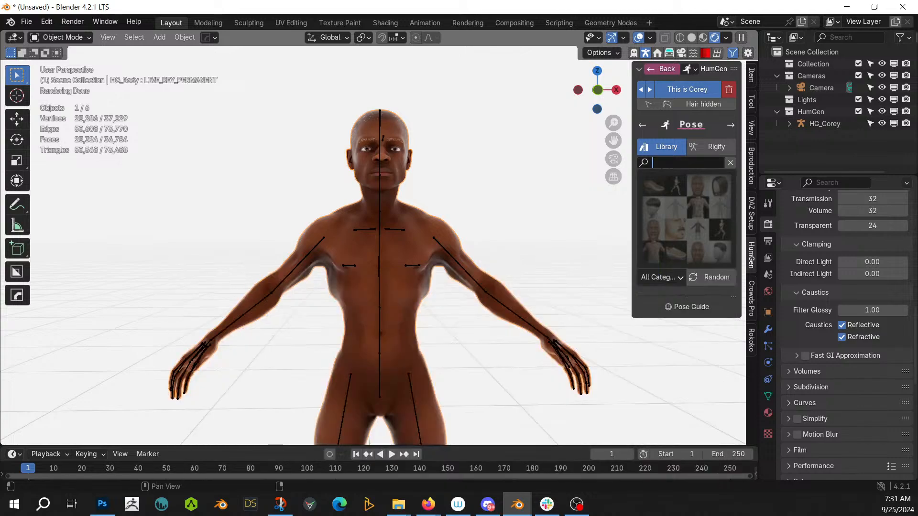
type("su")
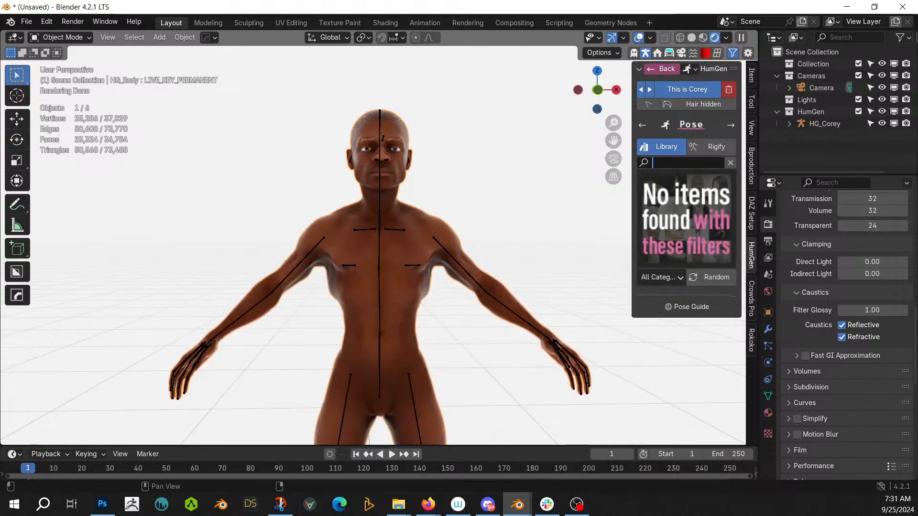
key("Return")
Step: Apply the GMR Levitation pose from the unfiltered pose library to the human
left_click(687, 209)
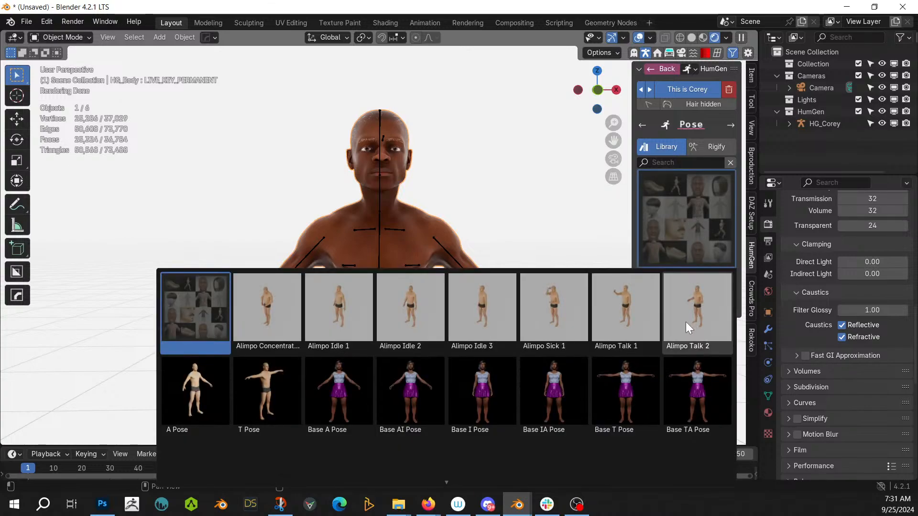
scroll(637, 398, "down", 15)
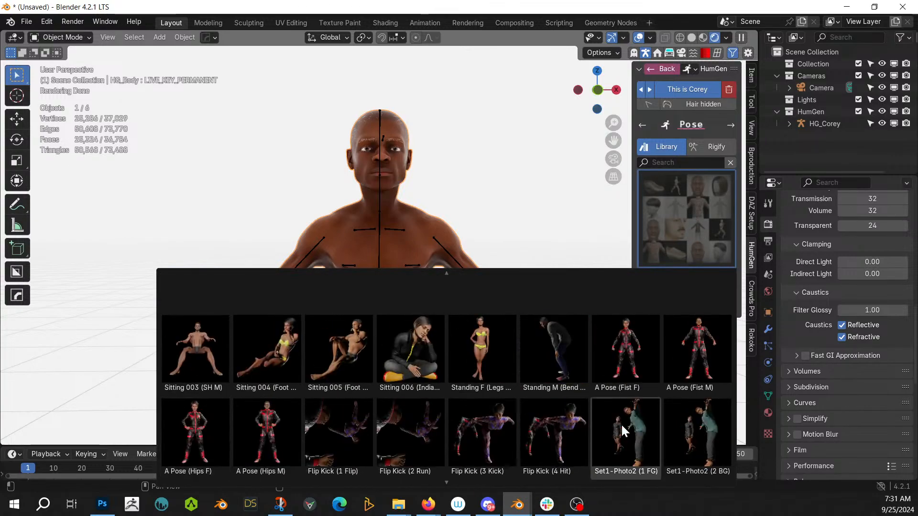
scroll(622, 431, "down", 2)
scroll(623, 430, "down", 6)
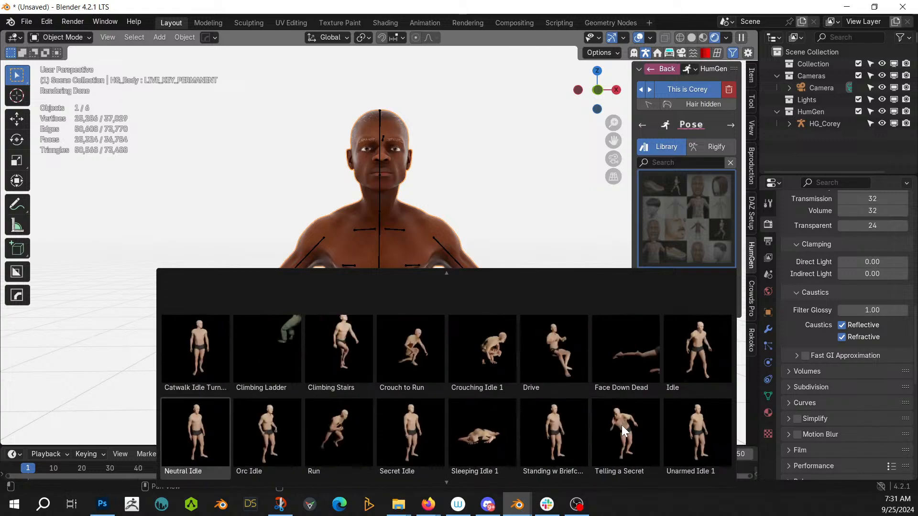
scroll(622, 425, "down", 3)
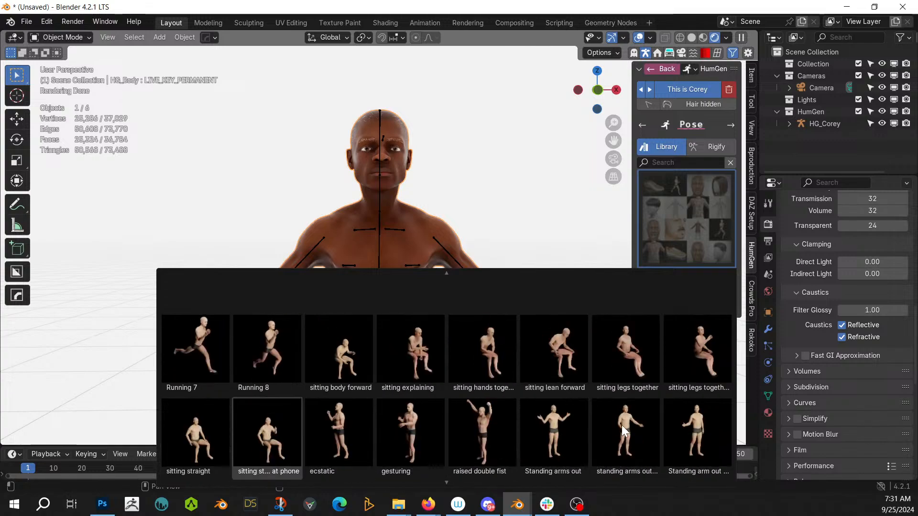
scroll(621, 425, "down", 2)
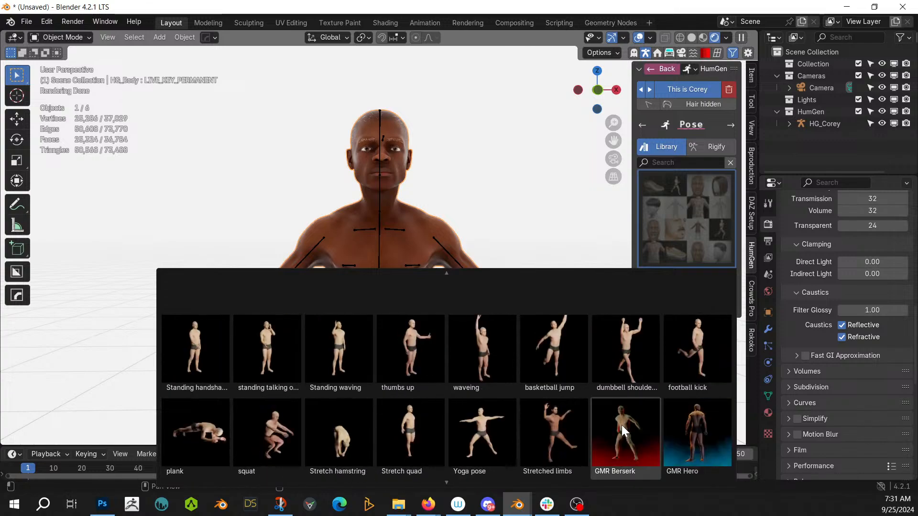
scroll(623, 431, "down", 1)
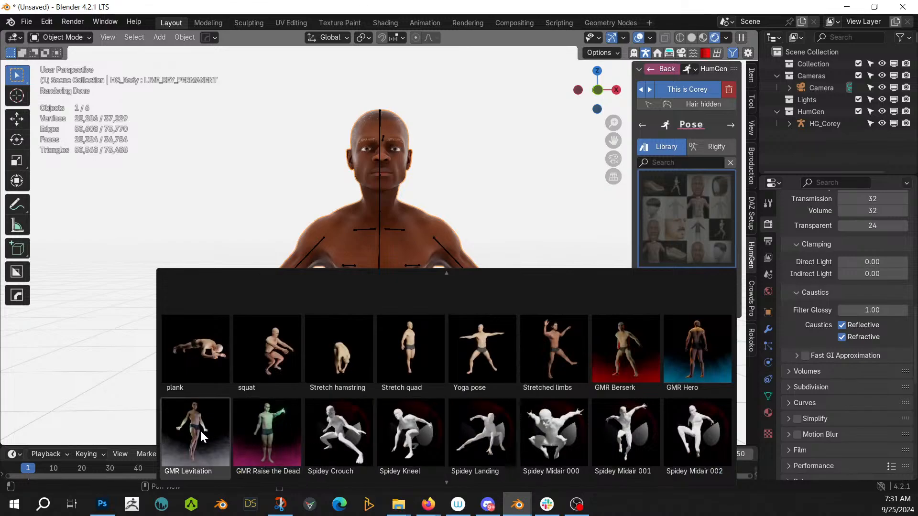
left_click(200, 430)
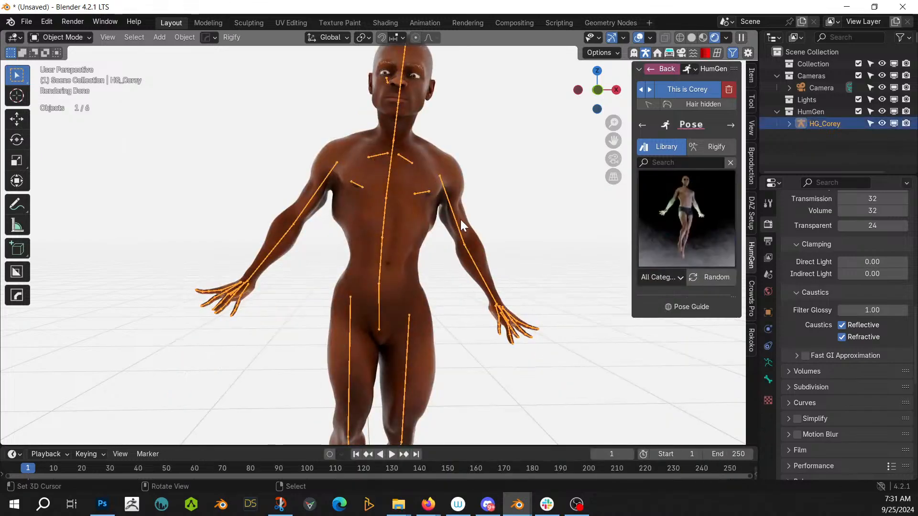
scroll(461, 219, "down", 3)
mouse_move(476, 226)
middle_mouse_down()
mouse_move(705, 219)
mouse_move(474, 229)
middle_mouse_up()
scroll(374, 278, "up", 3)
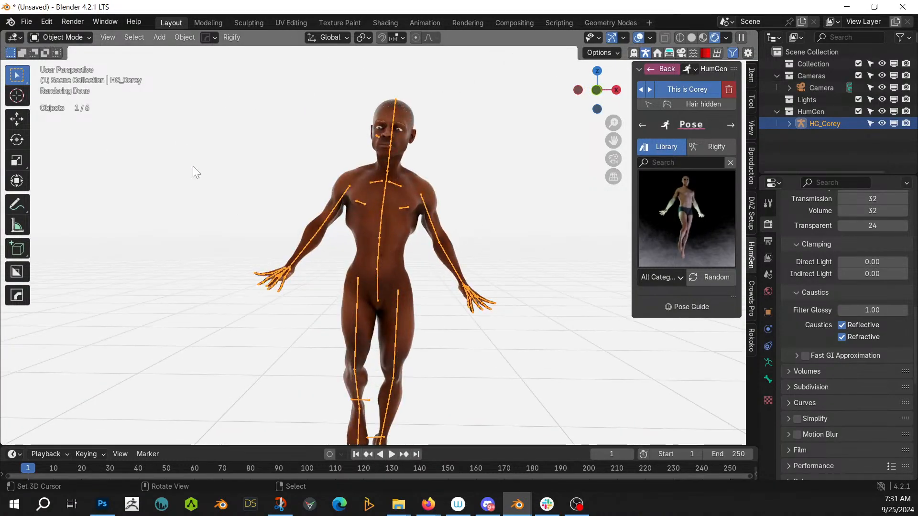
Step: Show the viewport in solid shading and apply the Base T Pose to the human
key("z")
key("6")
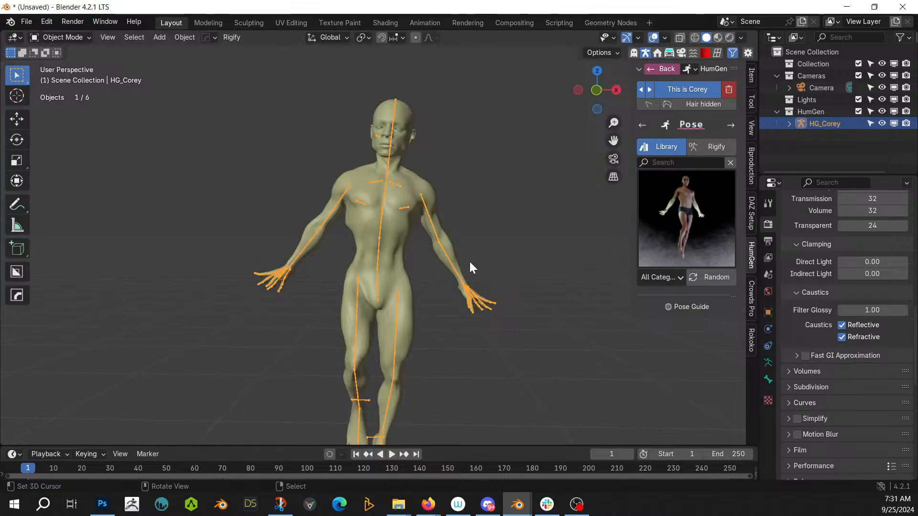
middle_click_drag(469, 260, 526, 276)
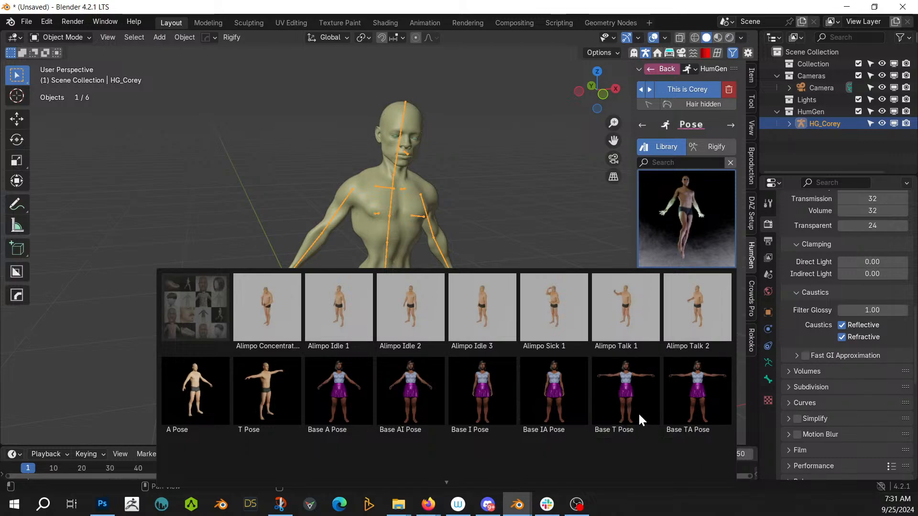
left_click(619, 392)
mouse_move(478, 325)
middle_mouse_down()
mouse_move(458, 308)
mouse_move(500, 314)
mouse_move(387, 291)
mouse_move(461, 331)
middle_mouse_up()
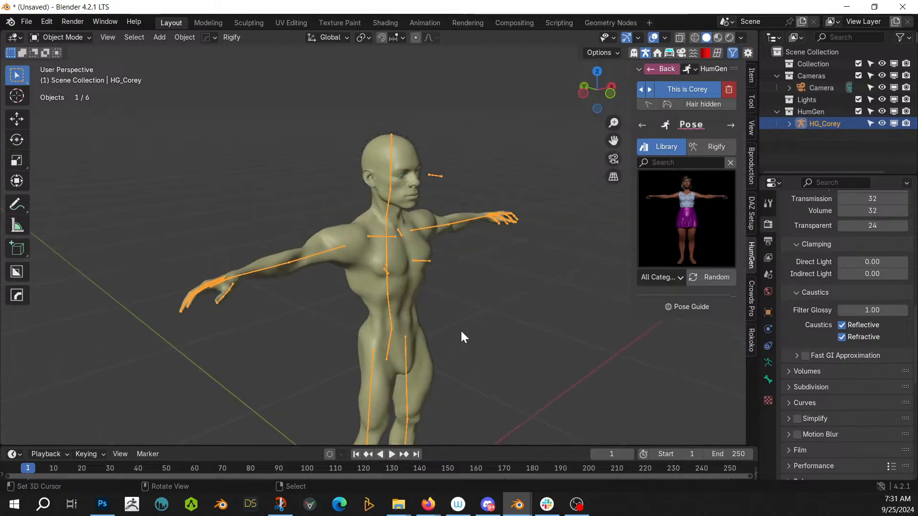
Step: Put the human's armature into Pose Mode
left_click(326, 252)
left_click(323, 251)
left_click(56, 37)
left_click(72, 79)
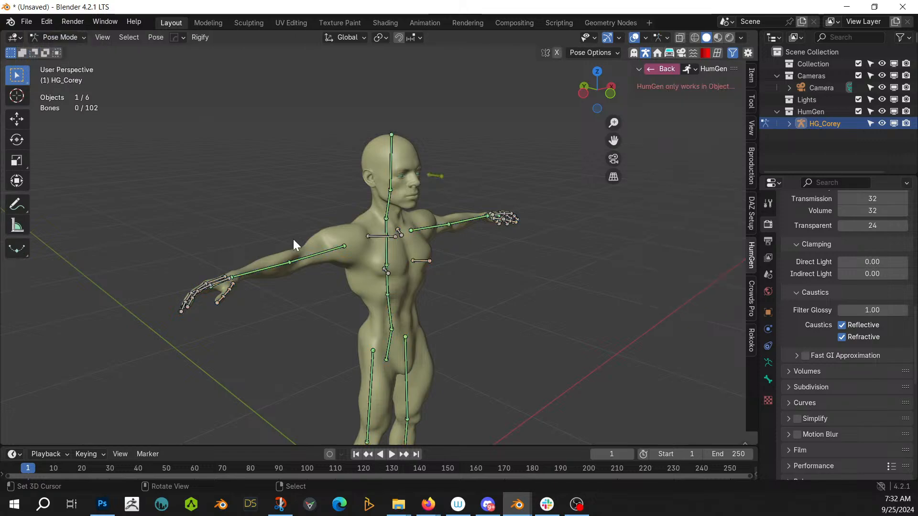
Step: Select both upper arm bones with the Transform tool, using the Local transform orientation
left_click(323, 258)
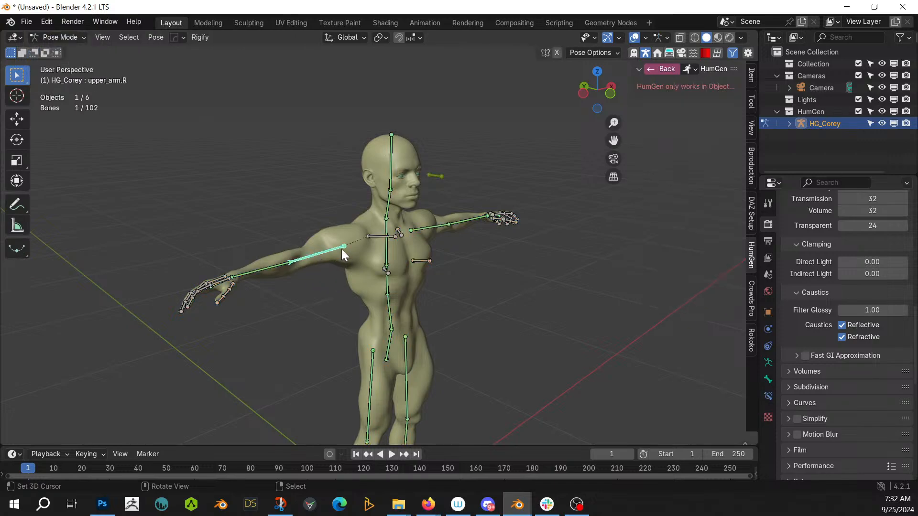
left_click(17, 181)
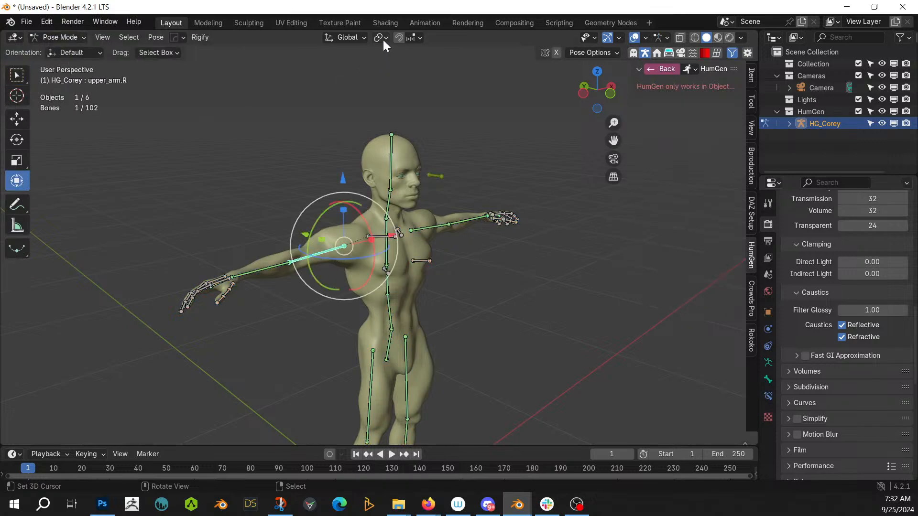
left_click(355, 36)
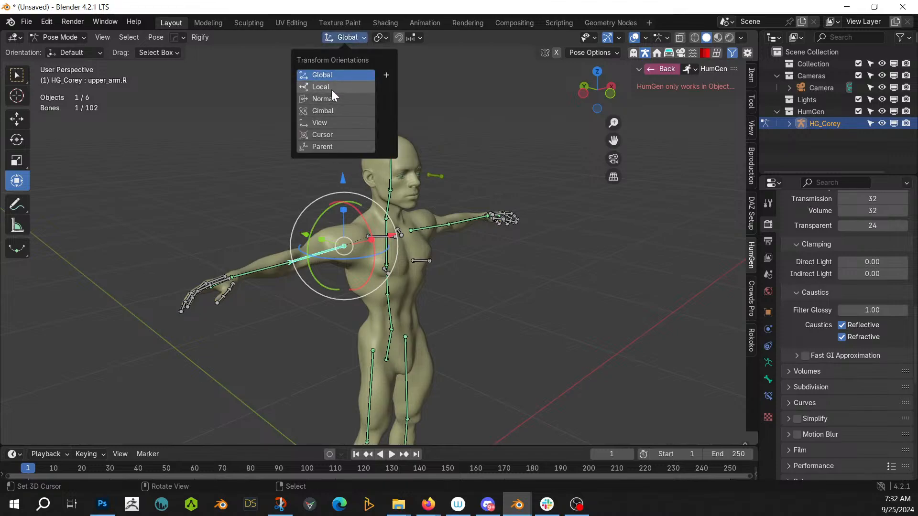
left_click(333, 88)
left_click(436, 224, "shift")
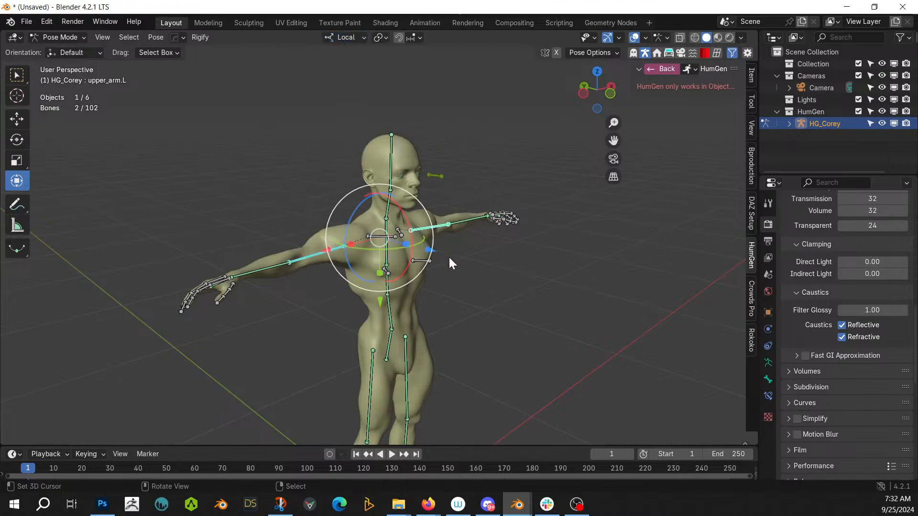
middle_click_drag(452, 263, 437, 241)
mouse_move(417, 220)
left_mouse_down()
mouse_move(405, 202)
mouse_move(412, 207)
left_mouse_up()
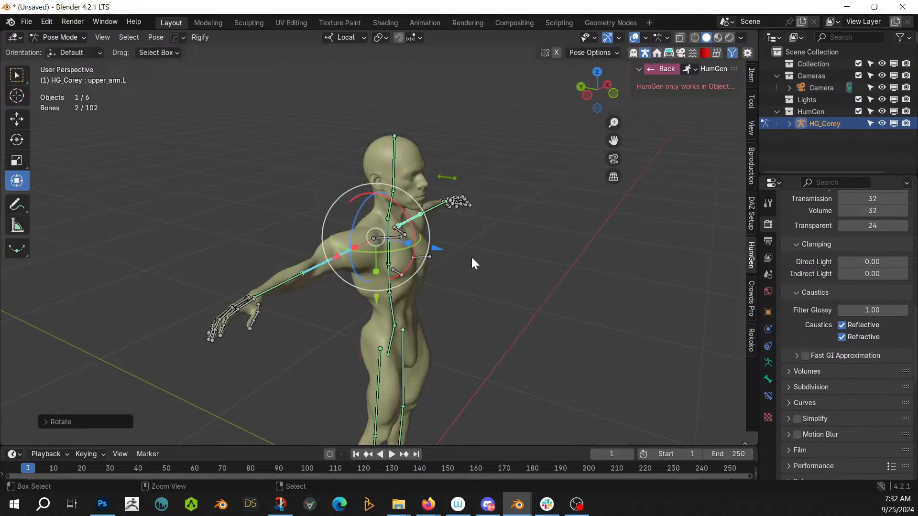
key("ctrl+z")
key("r")
key("x")
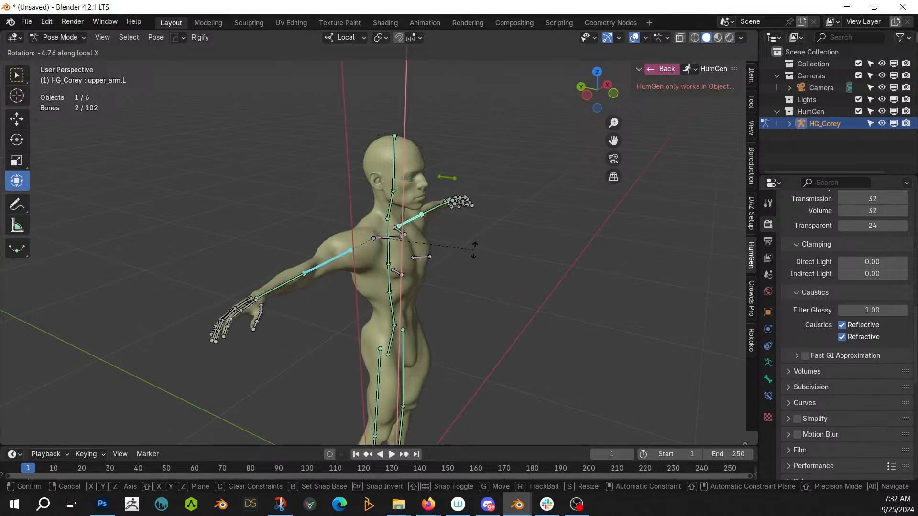
key("Escape")
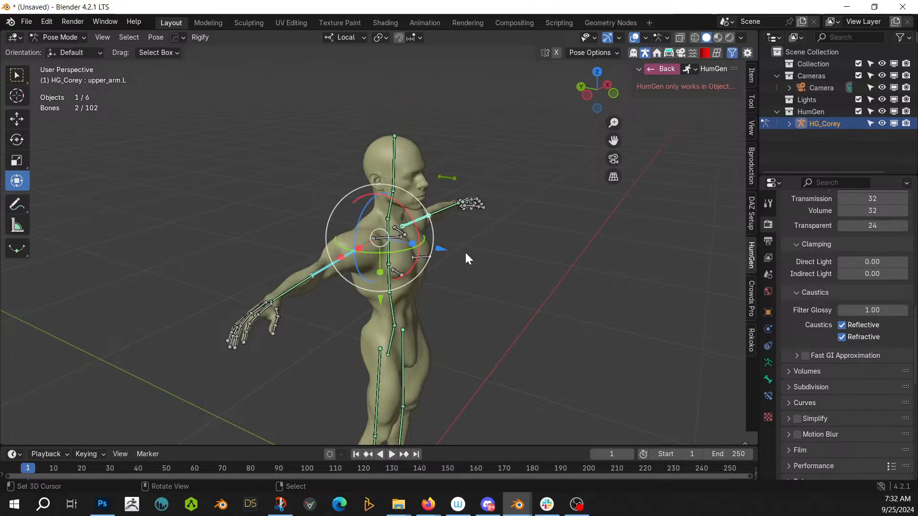
key("r")
key("x")
key("Escape")
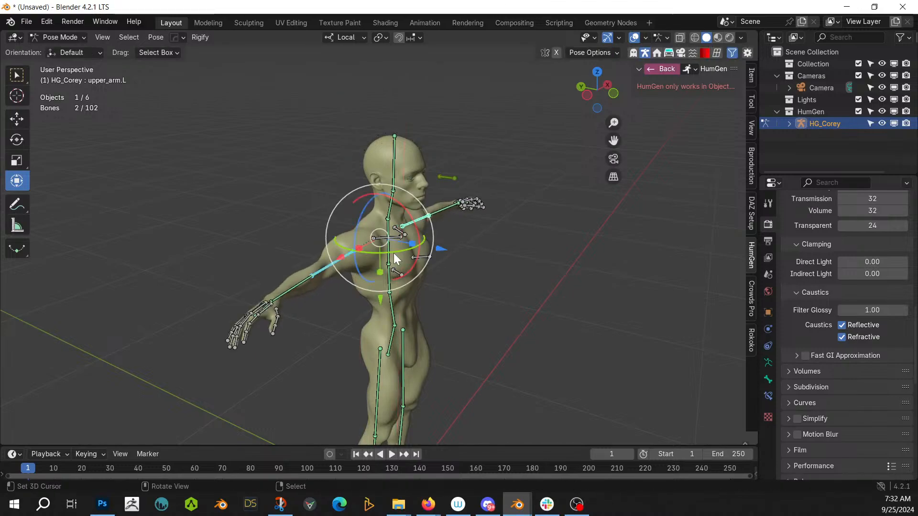
Step: Rotate both upper arm bones about their local X axis from the right orthographic view
middle_click_drag(308, 274, 483, 246)
key("KP_3")
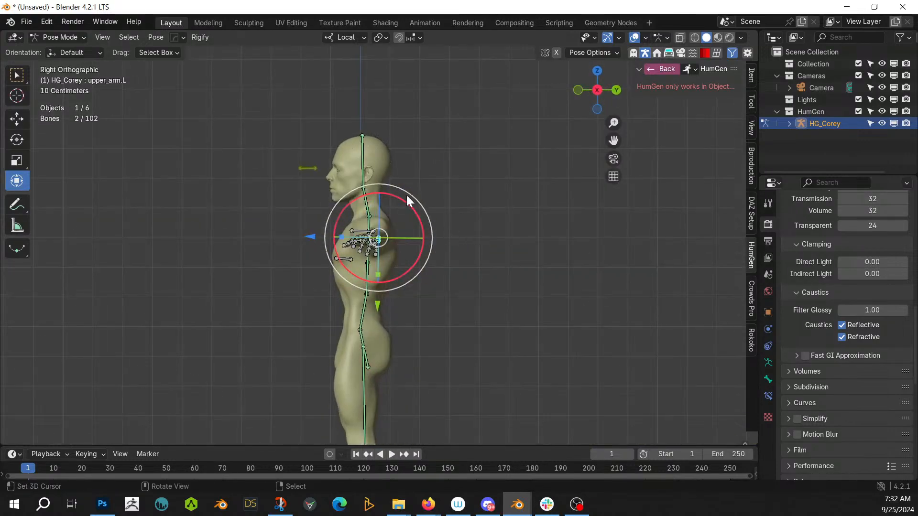
left_click_drag(407, 193, 419, 221)
middle_click_drag(471, 218, 480, 269)
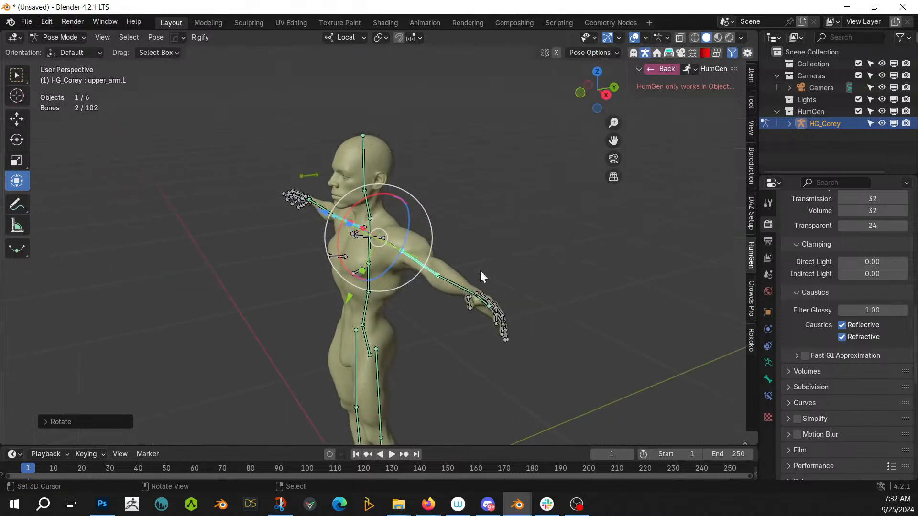
Step: Select both forearm bones and rotate them about their local X axis in the right orthographic view
left_click(458, 283)
left_click(319, 206, "shift")
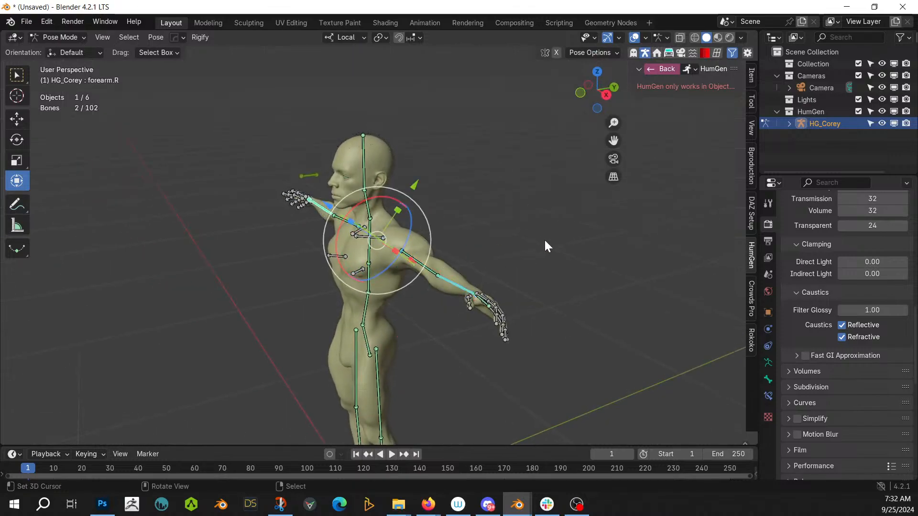
key("KP_3")
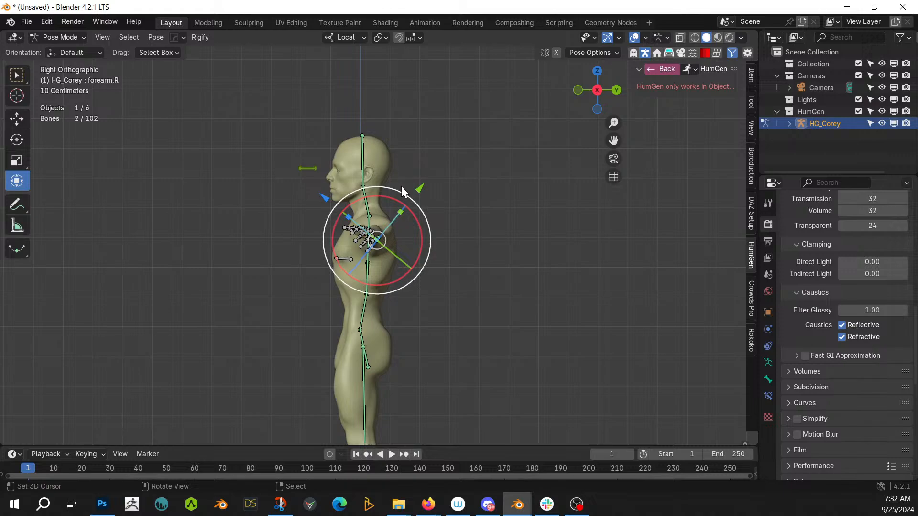
left_click_drag(401, 191, 420, 212)
middle_click_drag(420, 212, 69, 223)
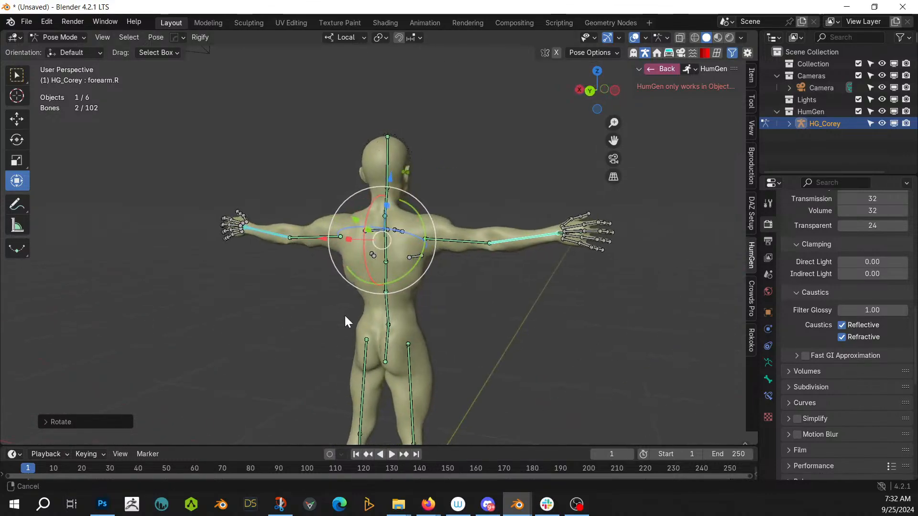
Step: Rotate the left thigh bone inward by 3° about its local Z axis
middle_click_drag(344, 314, 394, 251, "shift")
left_click(387, 249)
key("ctrl+KP_1")
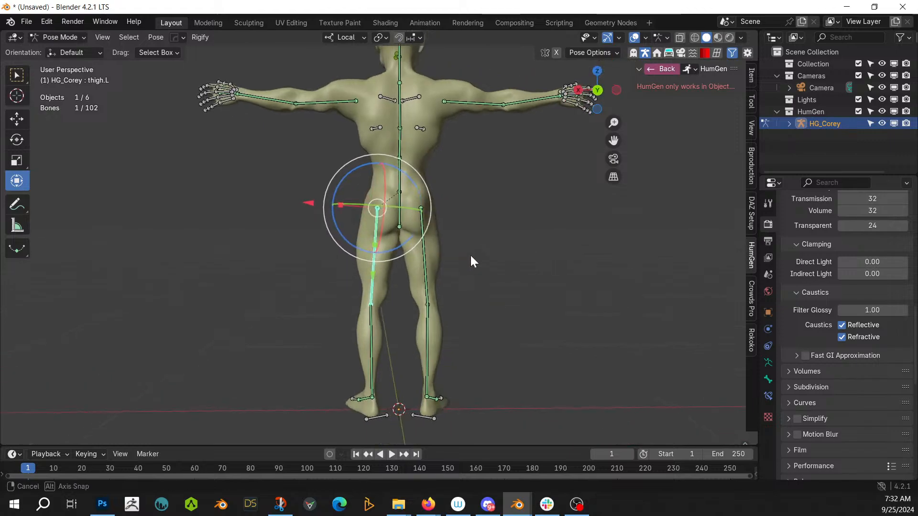
key("KP_3")
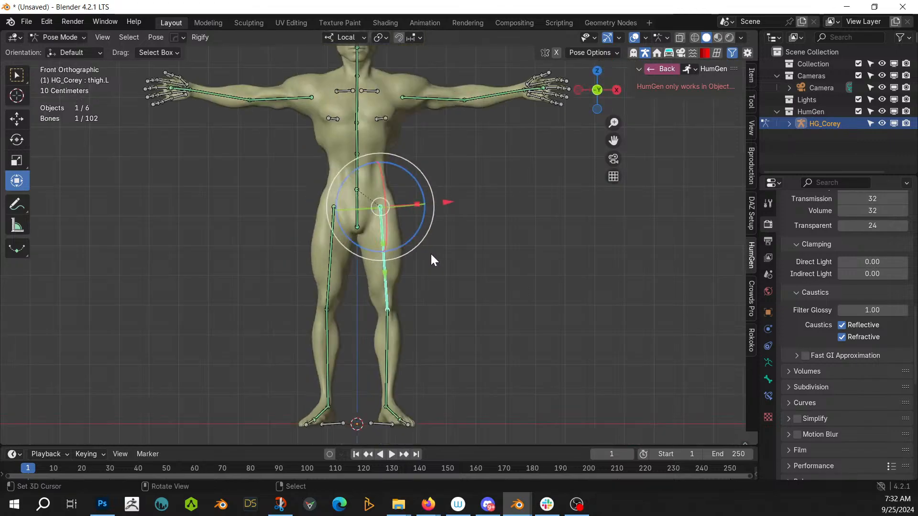
key("KP_1")
left_click_drag(418, 180, 418, 181)
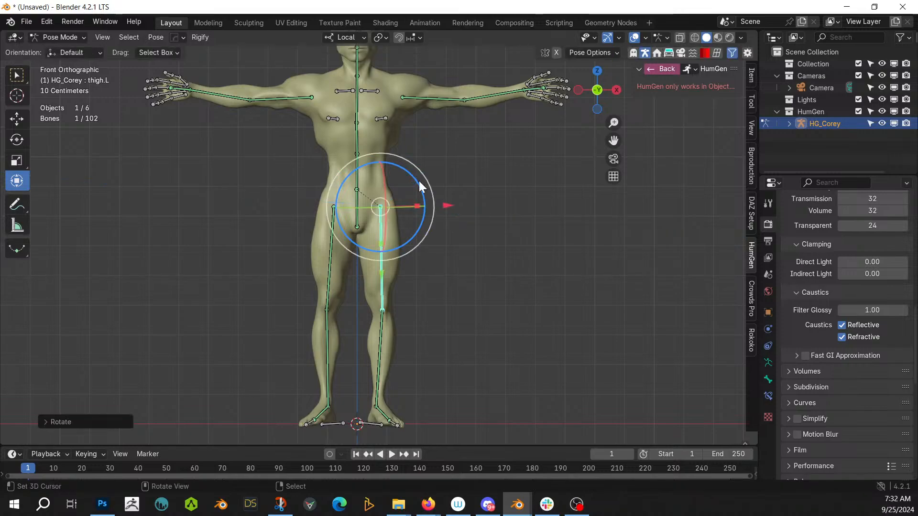
left_click(61, 420)
left_click(134, 366)
type("3")
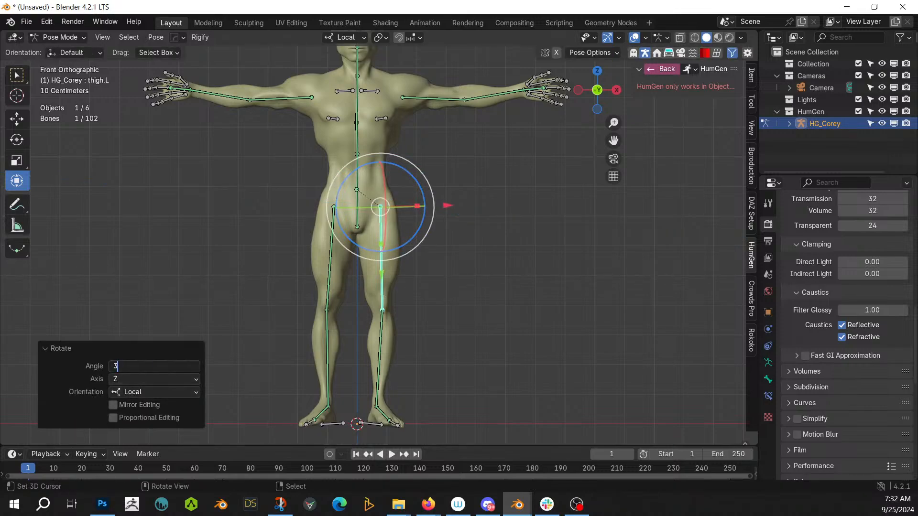
key("Return")
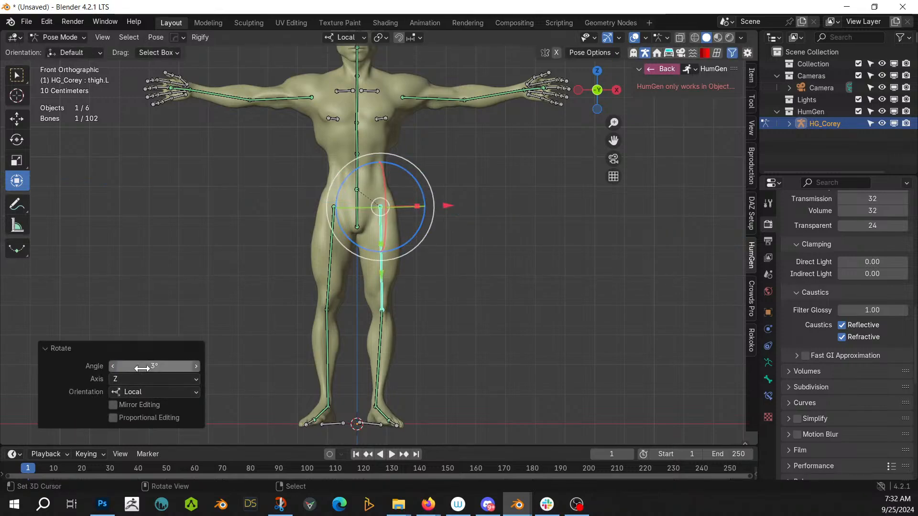
Step: Rotate the right thigh bone inward by -3° about its local Z axis
left_click(330, 255)
left_click_drag(371, 185, 374, 181)
left_click(143, 367)
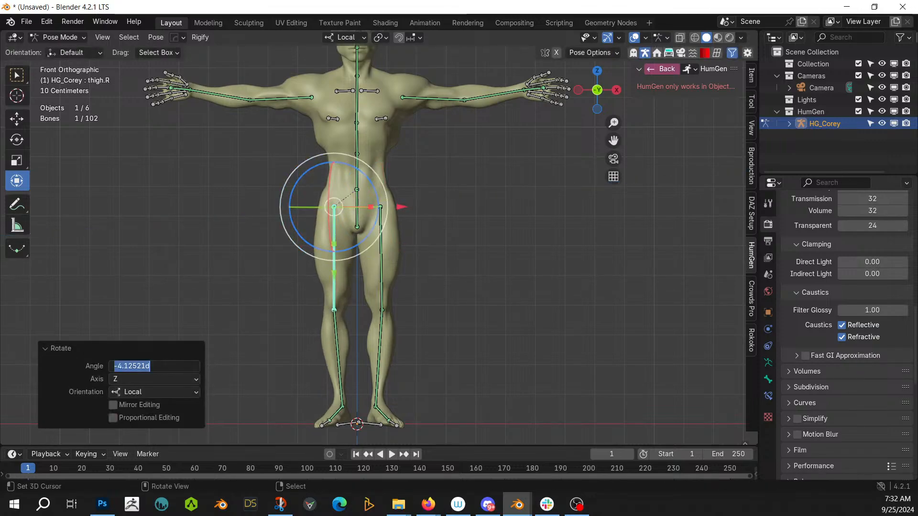
type("-3")
key("Return")
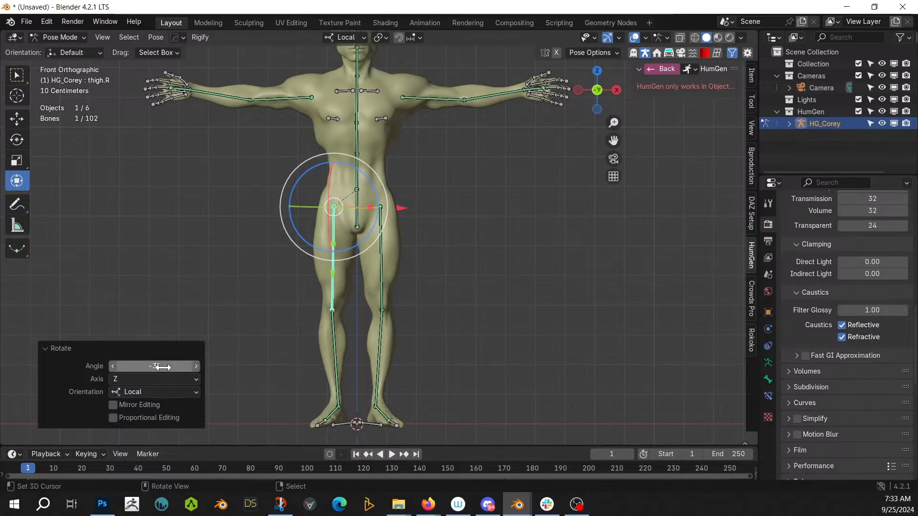
Step: Select both foot bones and rotate them about 63.2° around the local X axis so the toes point down
middle_click_drag(230, 352, 304, 342)
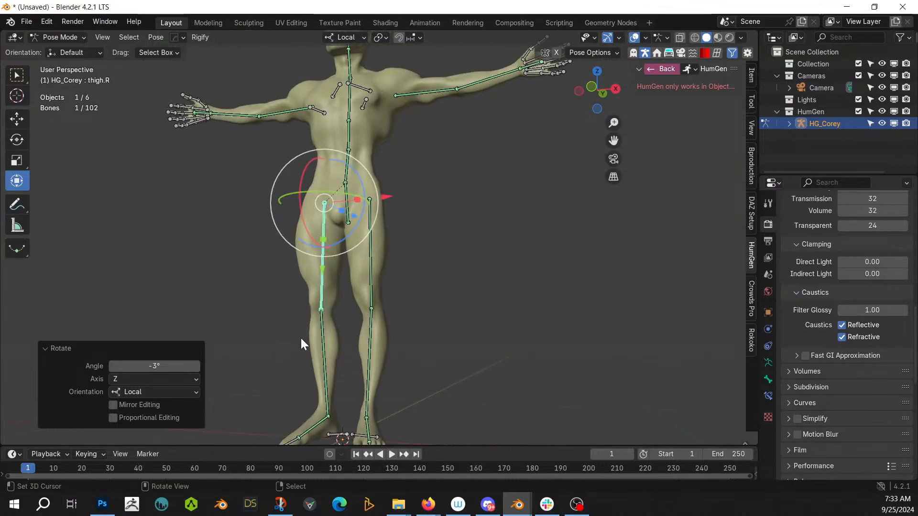
middle_click_drag(441, 354, 363, 325, "shift")
key("KP_3")
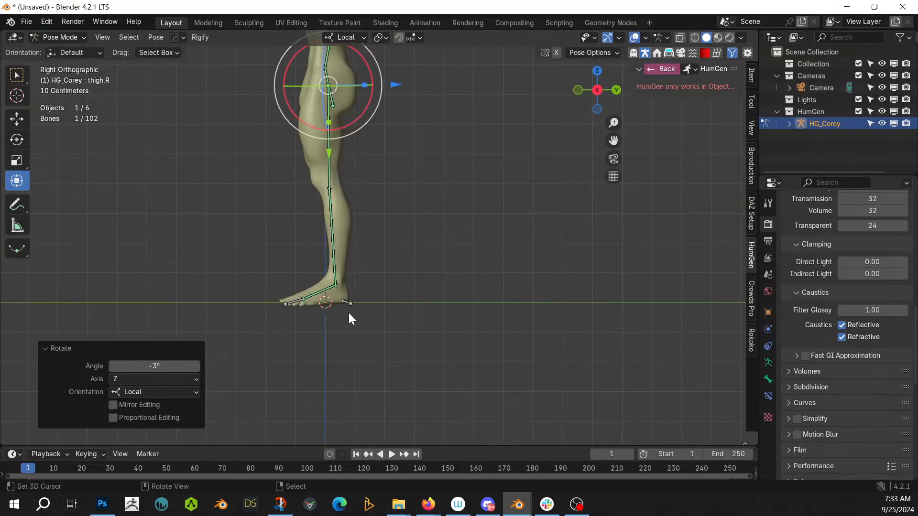
left_click(318, 293)
middle_click_drag(365, 294, 322, 287)
left_click(322, 287, "shift")
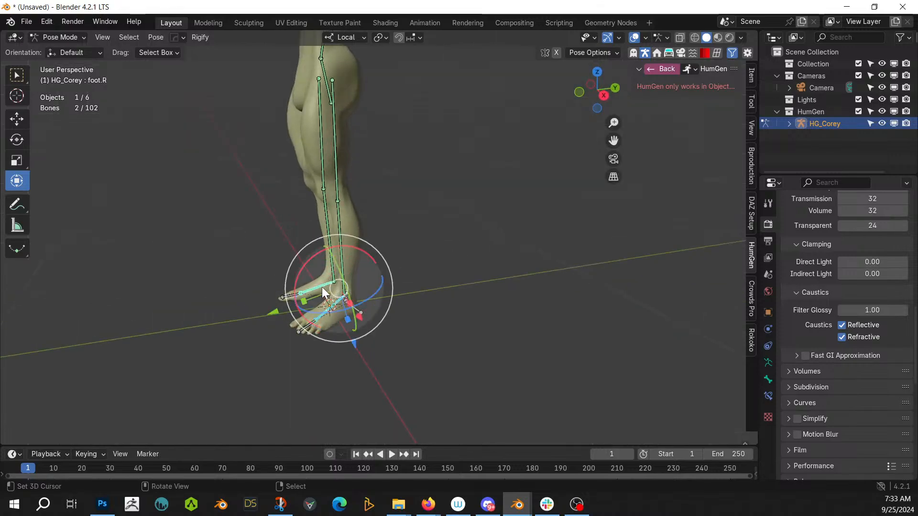
key("KP_3")
left_click_drag(367, 248, 306, 189)
middle_click_drag(450, 250, 545, 263)
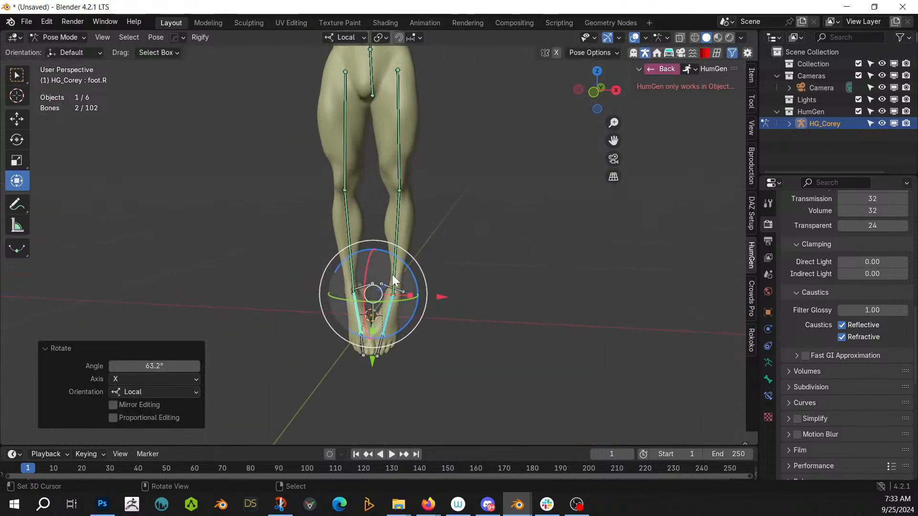
Step: Set the transform pivot point to Individual Origins and try to rotate both foot bones
left_click(379, 38)
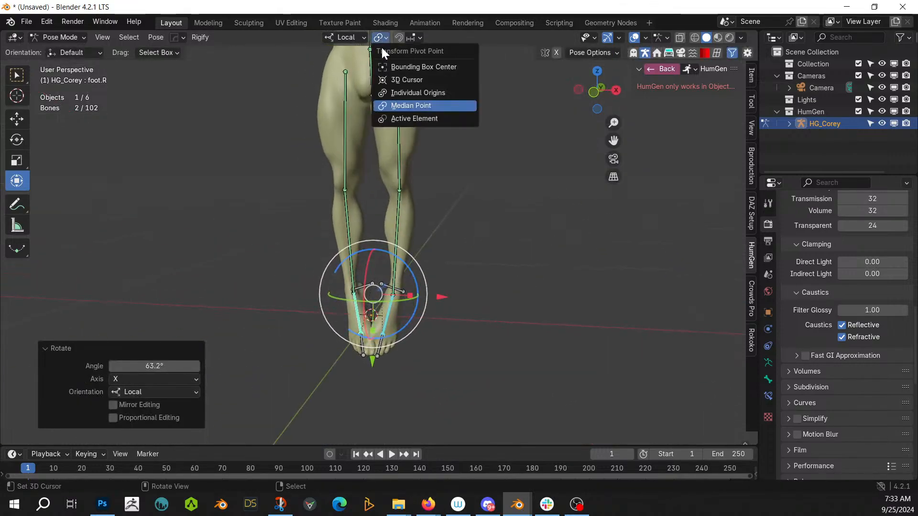
left_click(427, 94)
left_click_drag(409, 266, 408, 263)
middle_click_drag(451, 301, 471, 268)
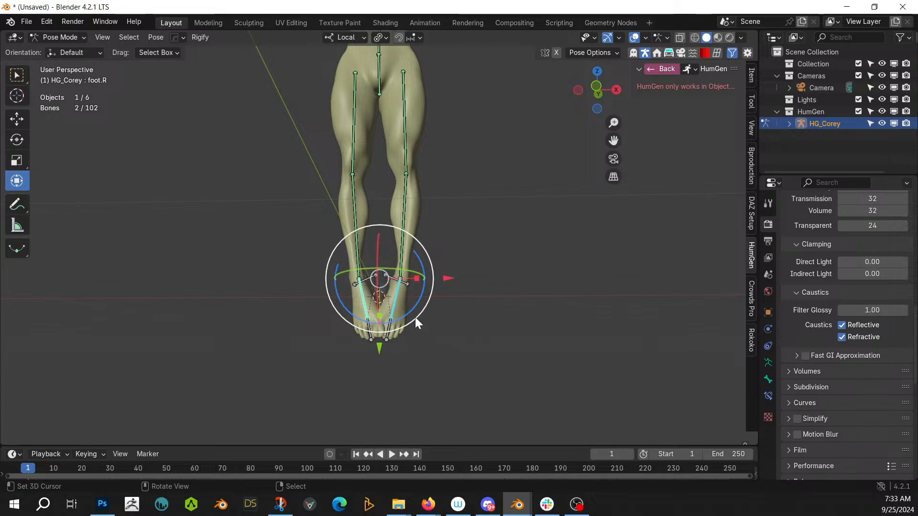
Step: Try to rotate both foot bones using the Normal transform orientation
left_click(362, 35)
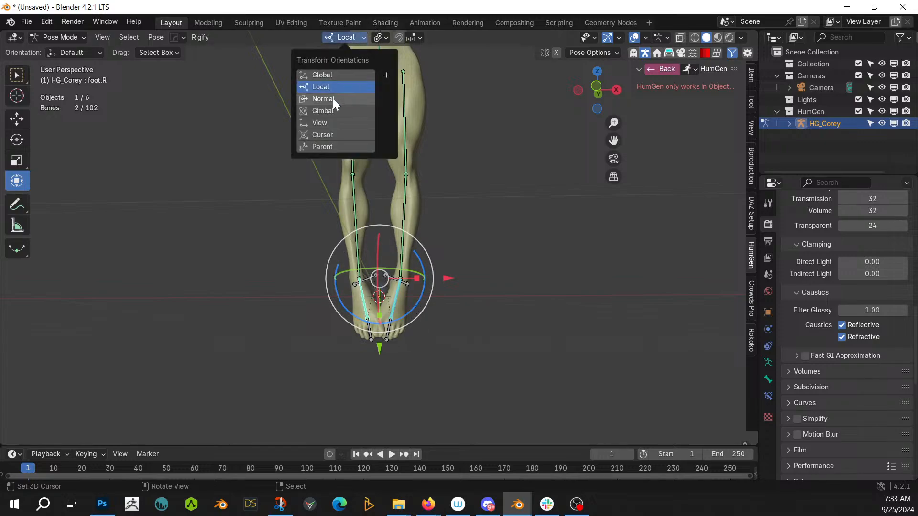
left_click(332, 100)
left_click_drag(423, 268, 423, 252)
Step: Select only the left foot bone and rotate it -15° about the global Y axis
left_click(393, 294)
left_click(406, 289)
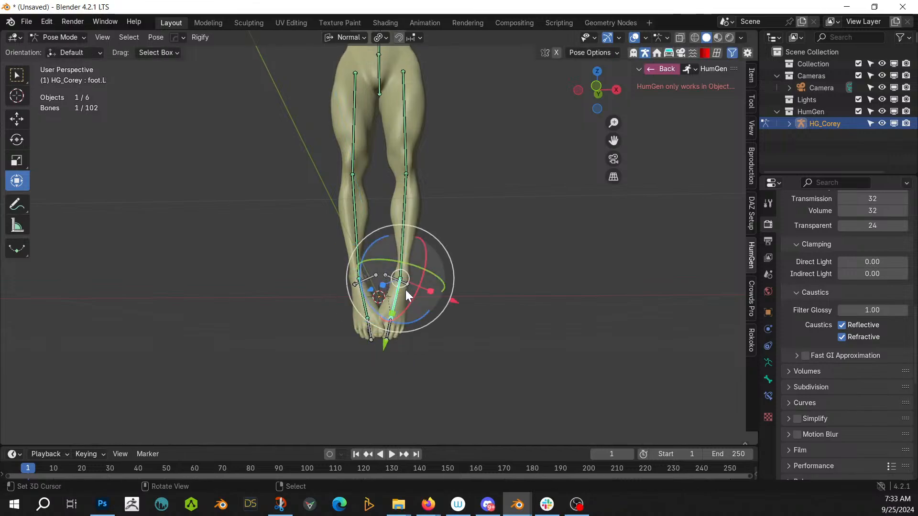
left_click(358, 37)
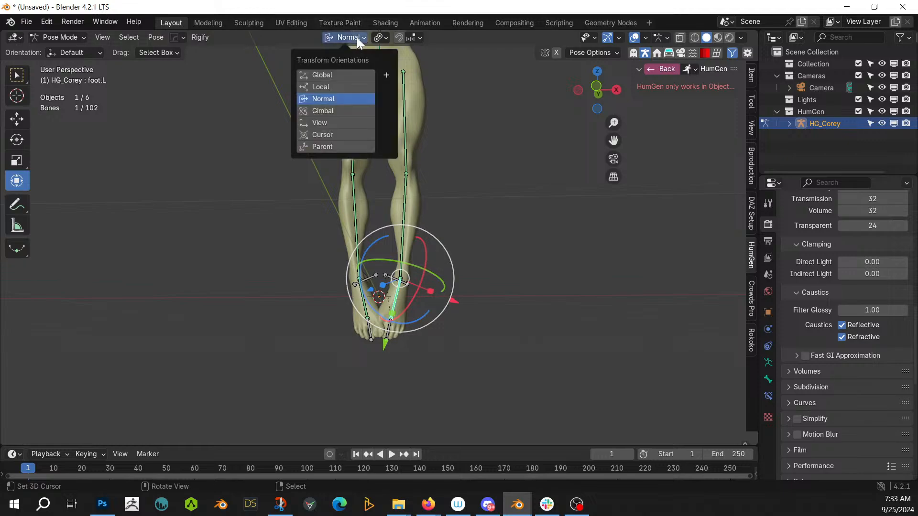
left_click(335, 90)
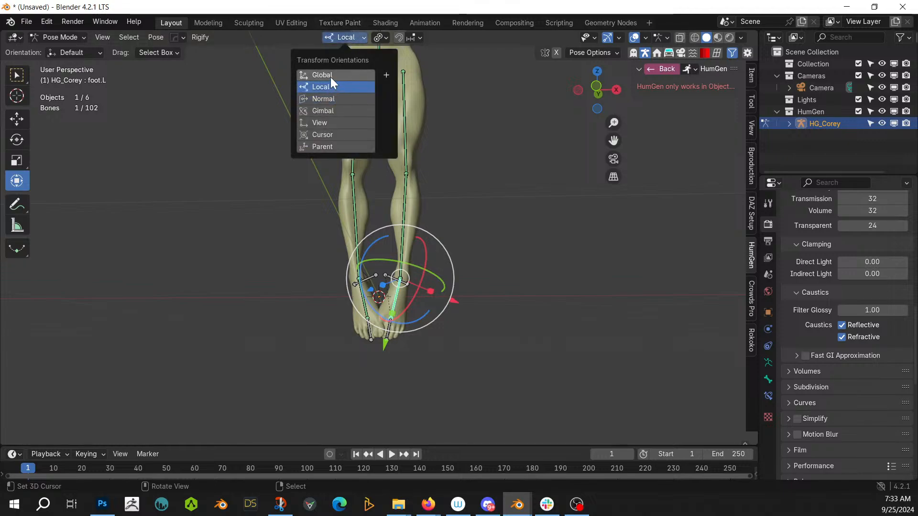
left_click(334, 77)
left_click_drag(446, 266, 438, 245)
left_click(158, 366)
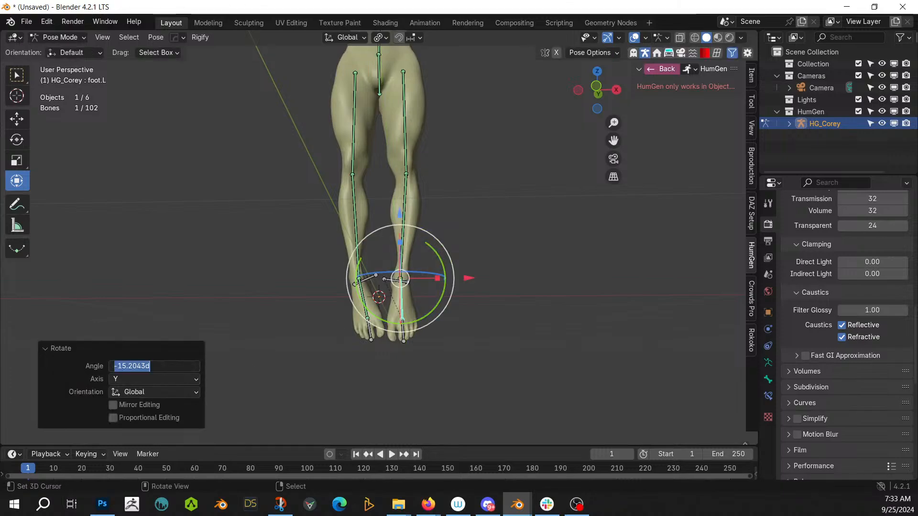
type("-15")
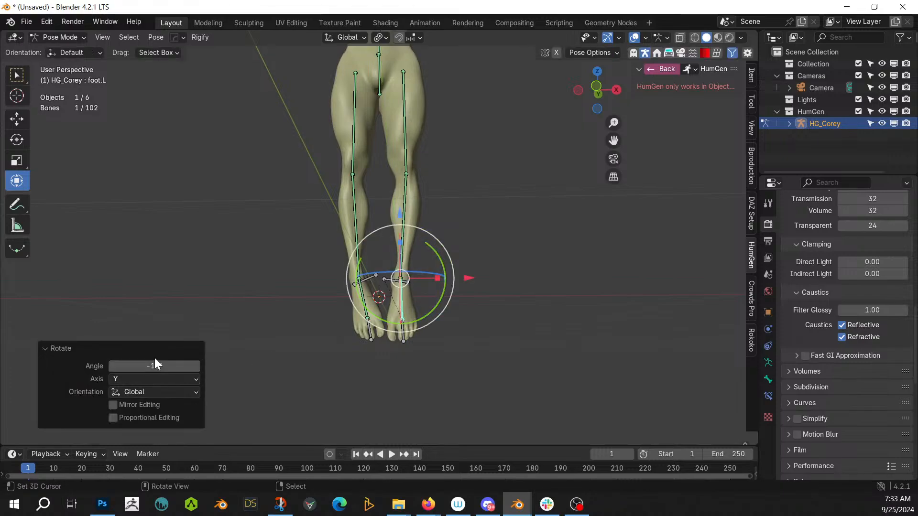
key("Return")
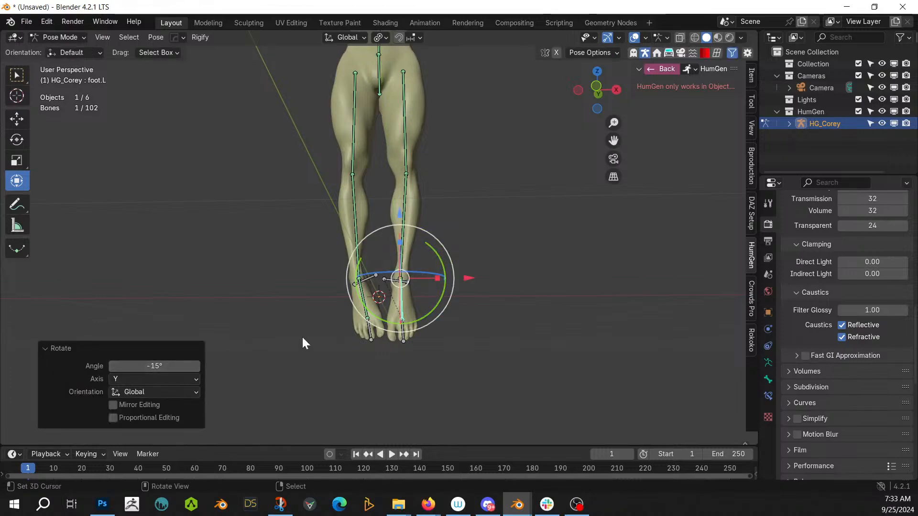
Step: Rotate the right foot bone 15° about the global Y axis to match the left foot
left_click(366, 297)
type("ry15")
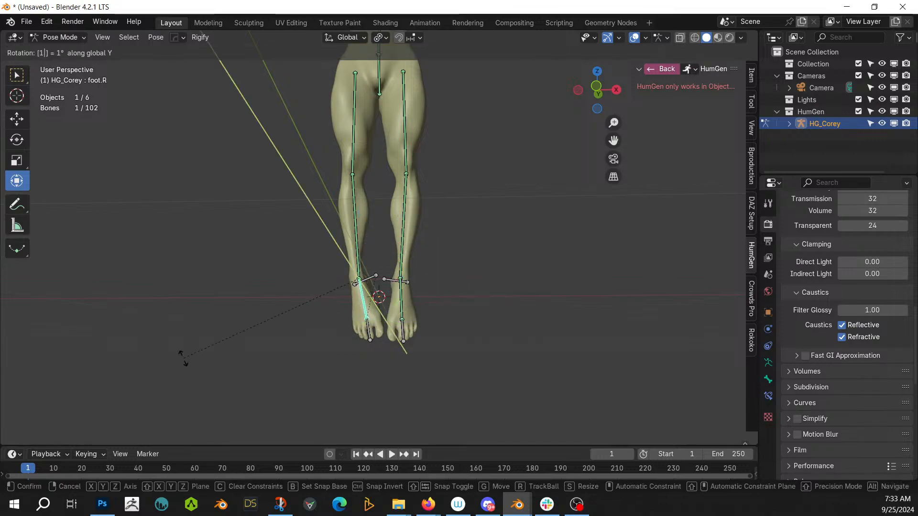
key("Return")
middle_click_drag(307, 346, 608, 366)
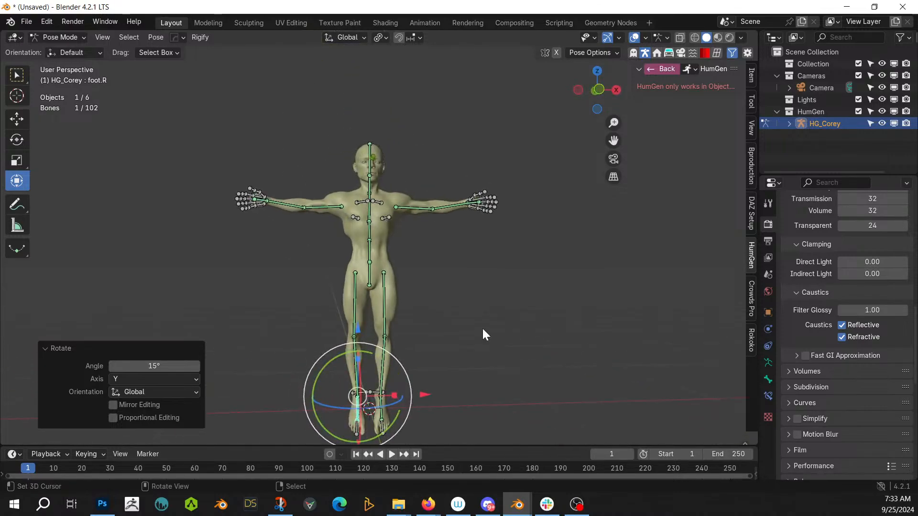
Step: Start saving the file under a new name and create the folder "240925-1 Livestream Sector Control" in Z:\000 2024 Paintings
left_click(26, 21)
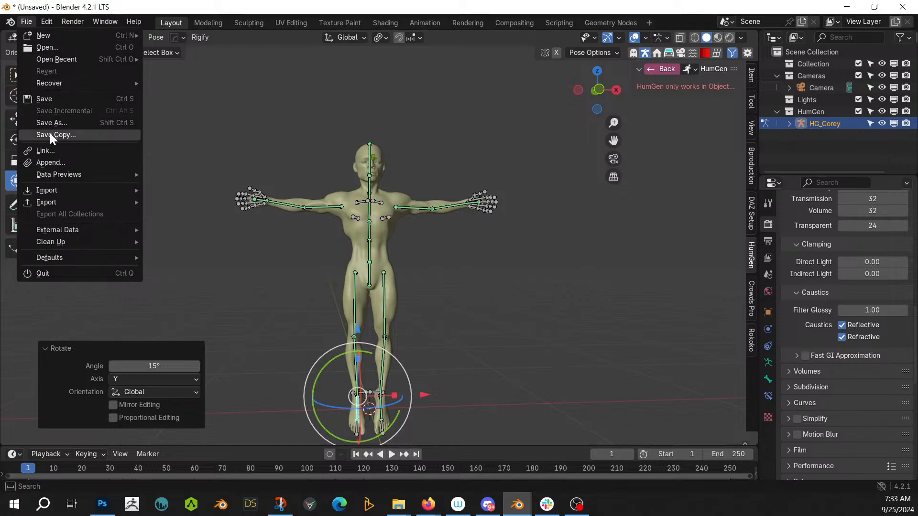
left_click(59, 123)
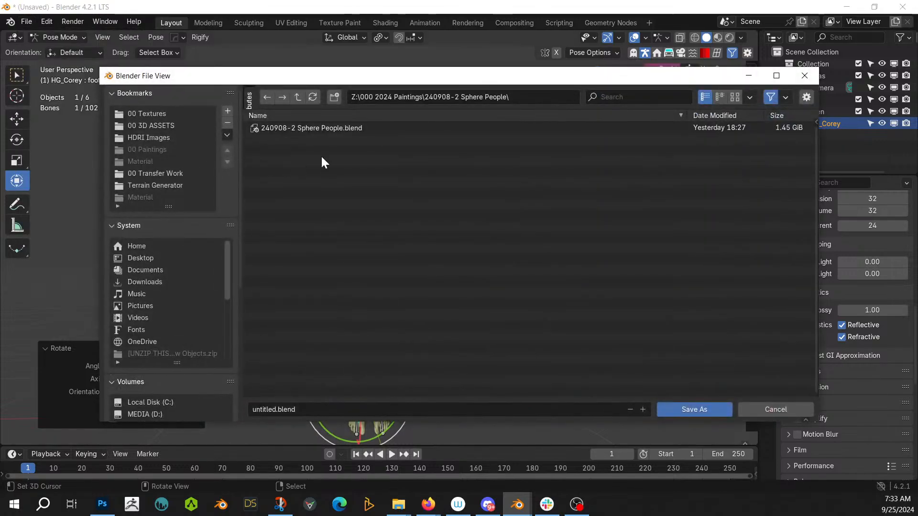
left_click(297, 97)
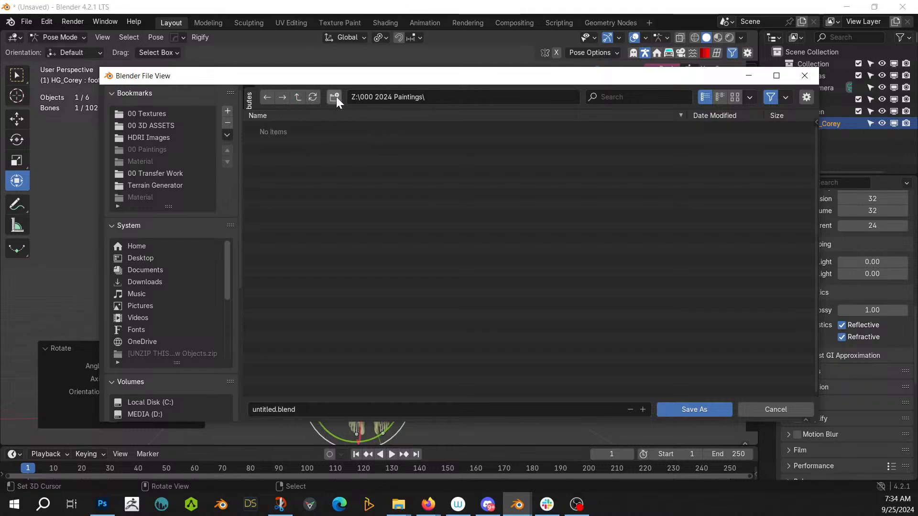
left_click(336, 96)
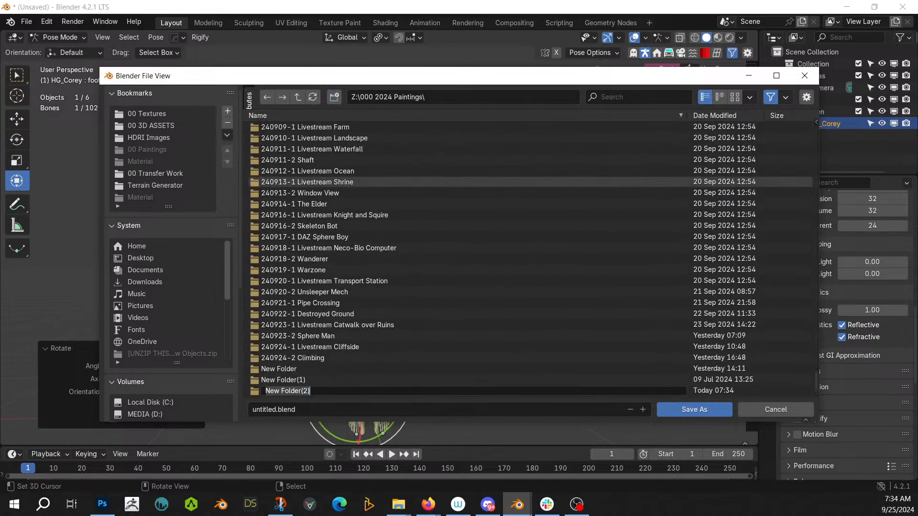
type("240925-")
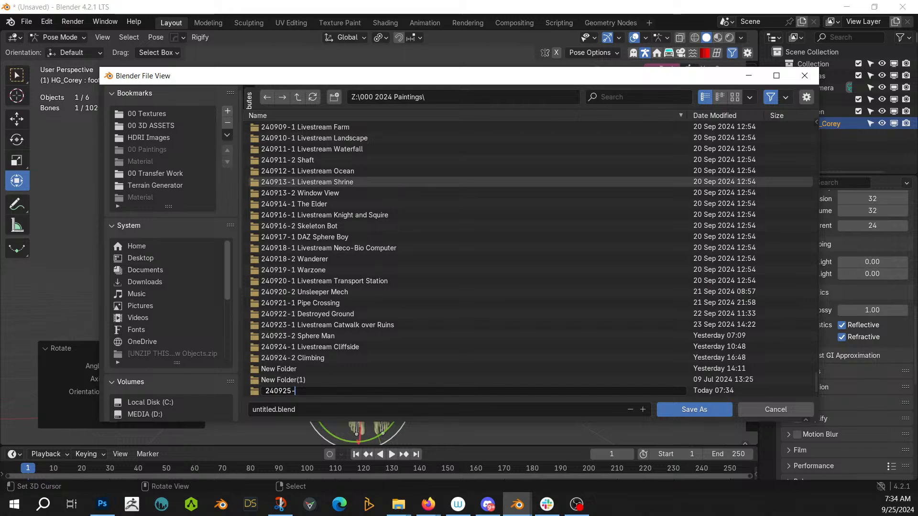
type("1 Livestream Sector Control")
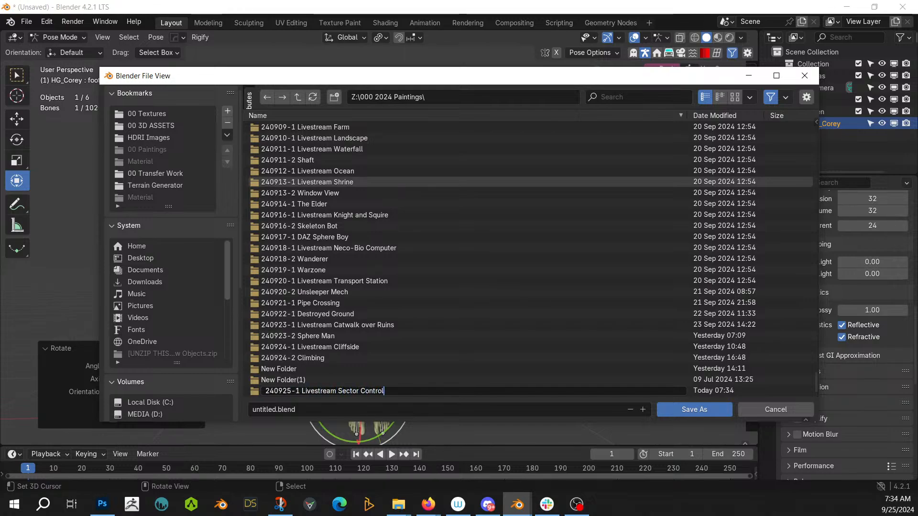
key("Return")
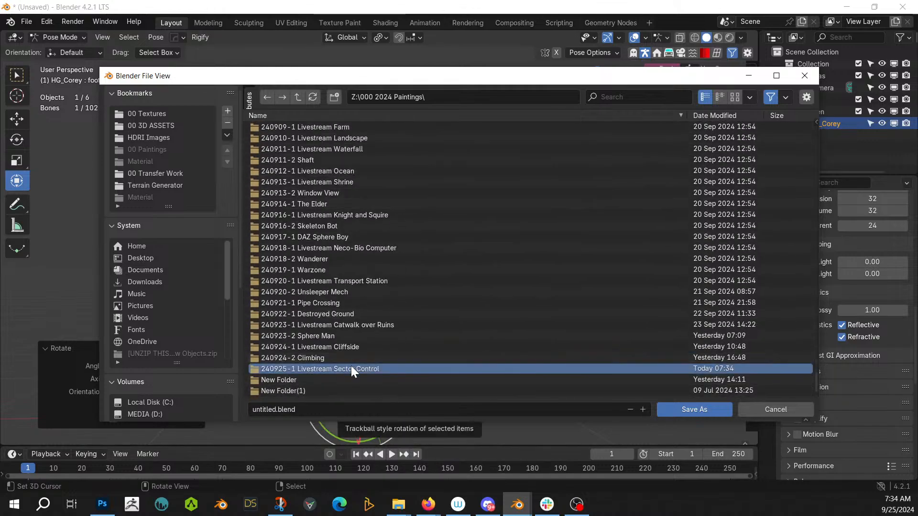
Step: Save the scene inside the new folder as "240925-1 Livestream Sector Control.blend"
double_click(350, 369)
left_click(312, 410)
type("2")
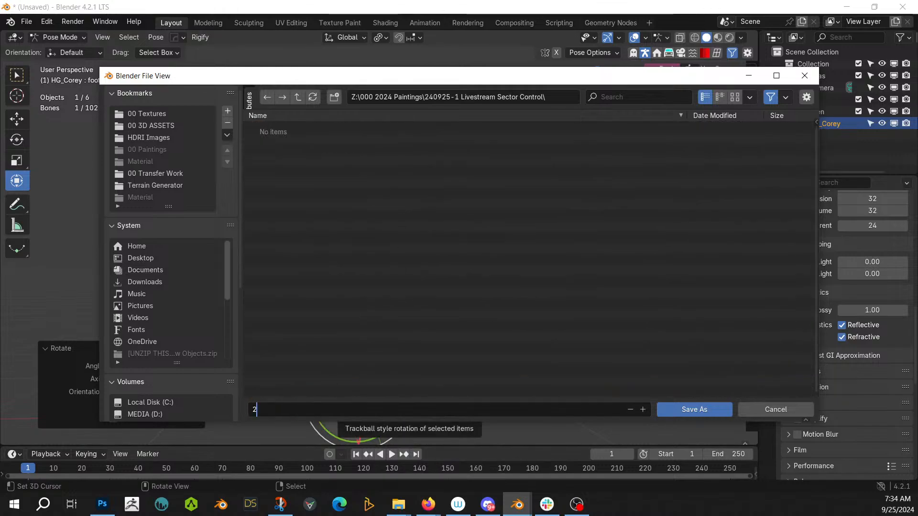
type("40925-1 Liv")
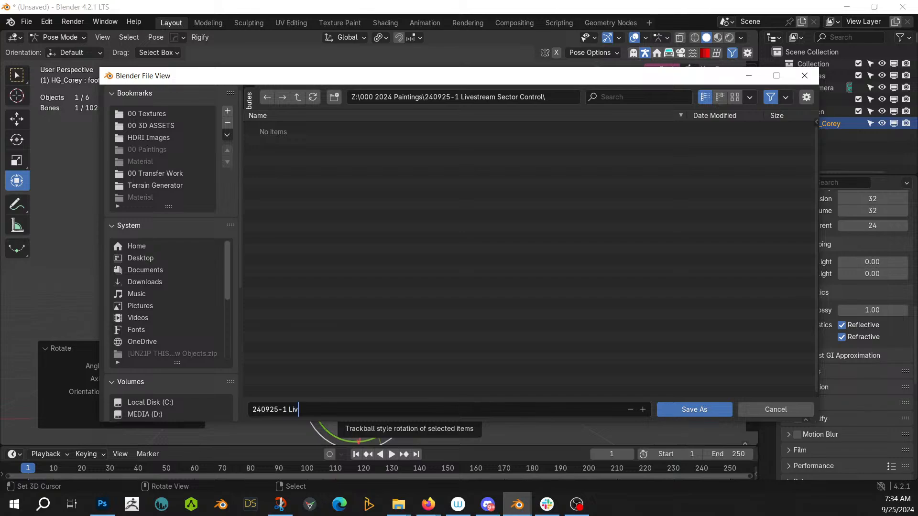
type("estream Sector Control.blend")
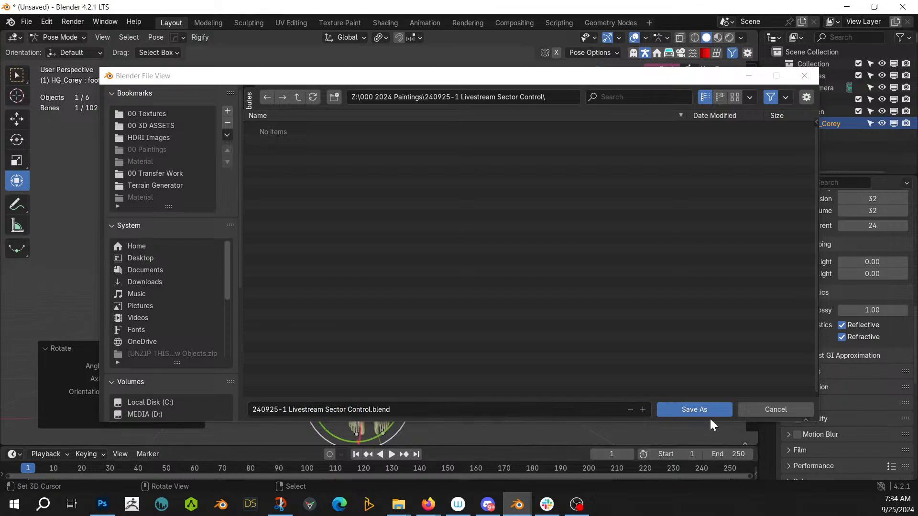
left_click(694, 410)
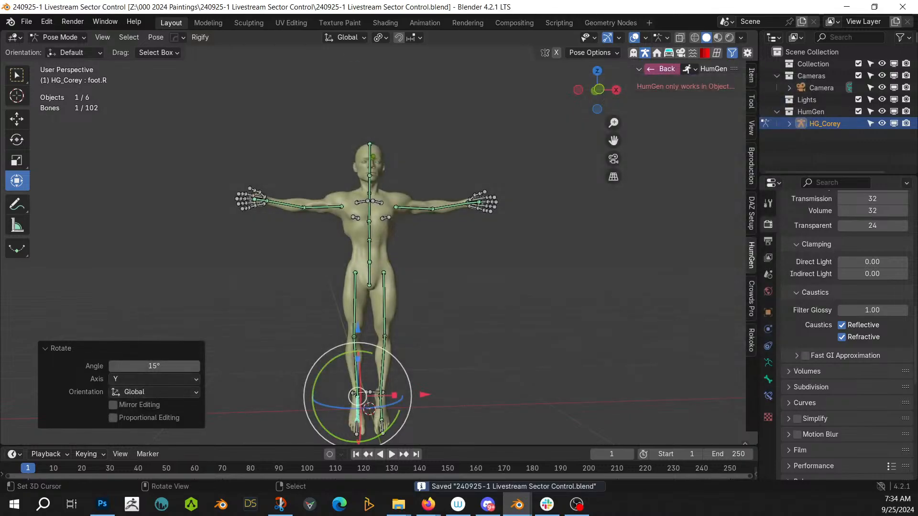
key("alt+Tab")
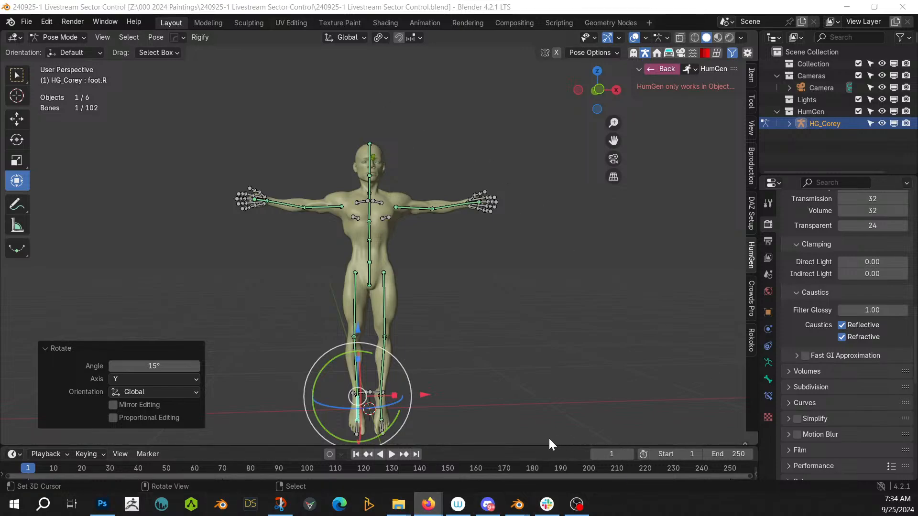
Step: Leave Pose Mode for Object Mode and add a 2 m mesh cube at the world origin
middle_click_drag(529, 383, 418, 393)
left_click(67, 35)
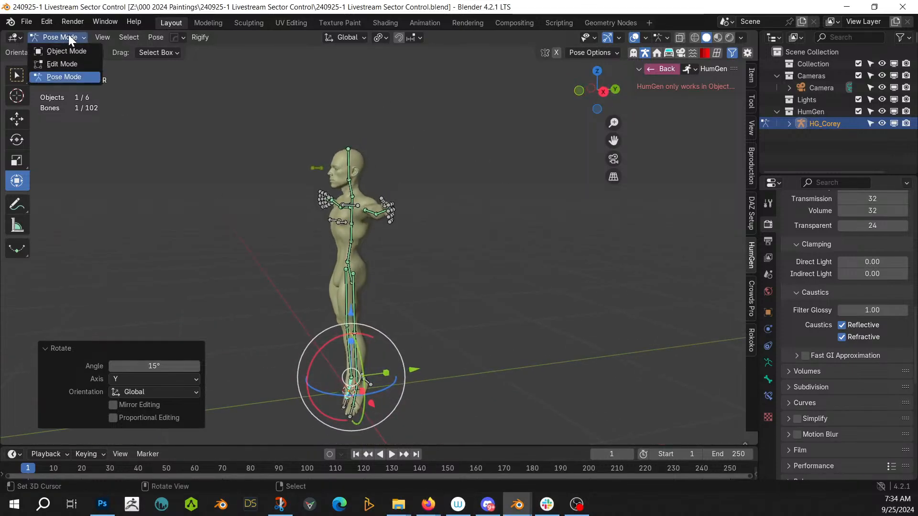
left_click(68, 48)
mouse_move(426, 261)
middle_mouse_down()
mouse_move(549, 271)
mouse_move(608, 262)
mouse_move(717, 276)
mouse_move(686, 312)
mouse_move(626, 318)
mouse_move(446, 282)
mouse_move(381, 258)
mouse_move(408, 239)
mouse_move(425, 275)
middle_mouse_up()
key("KP_1")
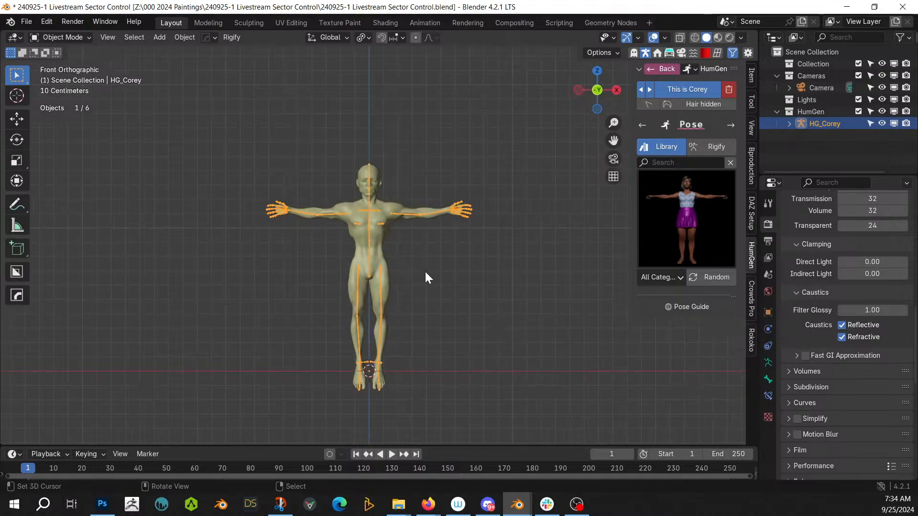
key("shift+a")
mouse_move(392, 181)
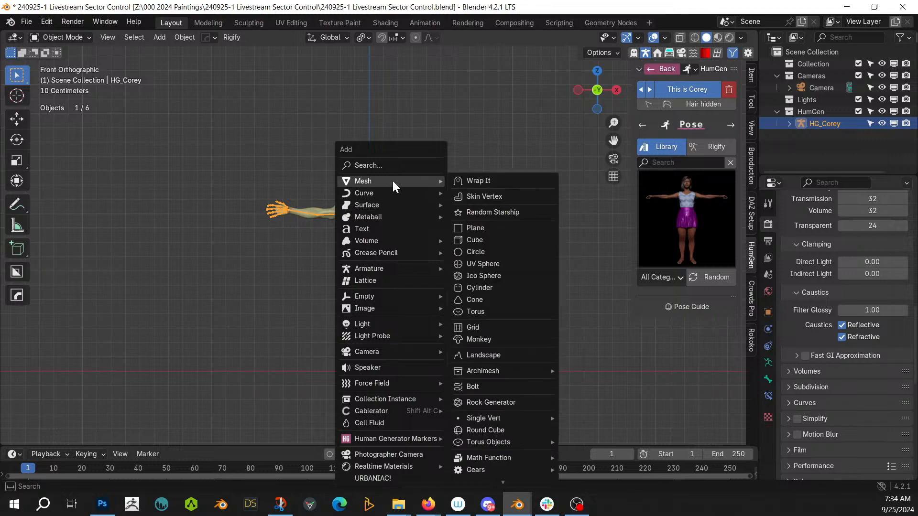
left_click(496, 239)
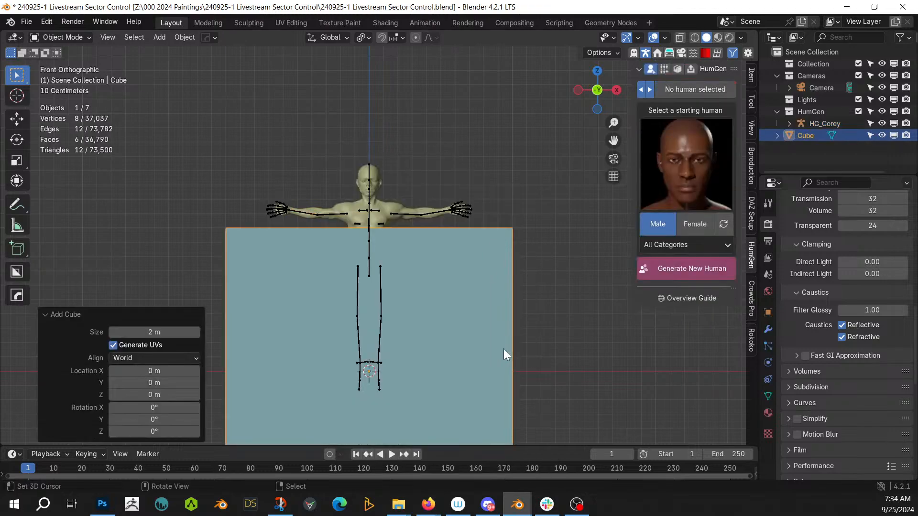
Step: Move all of the cube's geometry up 1 m along Z in Edit Mode so its origin sits at the base
key("Tab")
key("g")
key("z")
key("1")
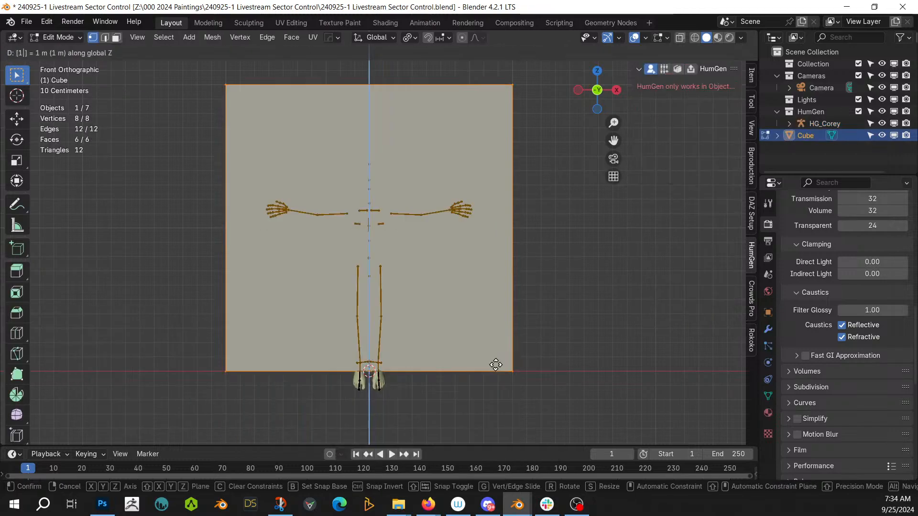
key("Return")
key("Tab")
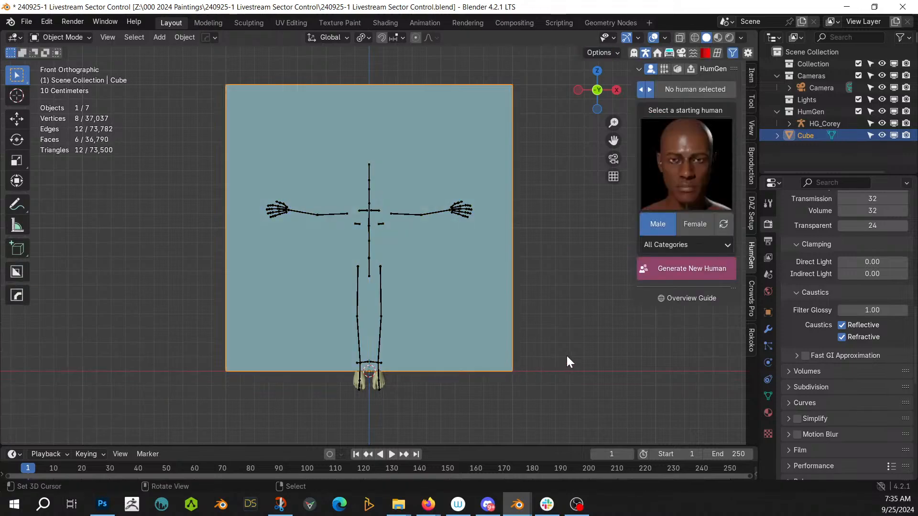
Step: Scale the cube uniformly to about 0.219 and apply its rotation and scale
key("s")
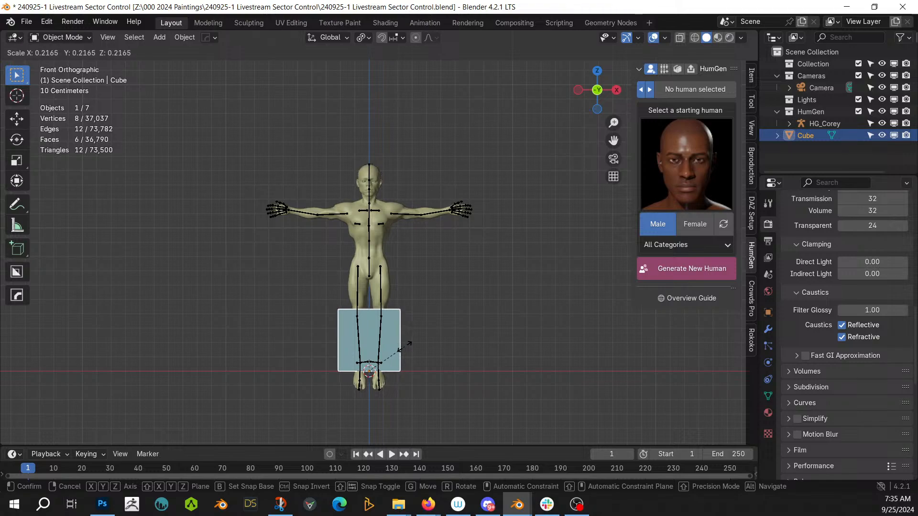
left_click(405, 345)
middle_click_drag(405, 345, 359, 373)
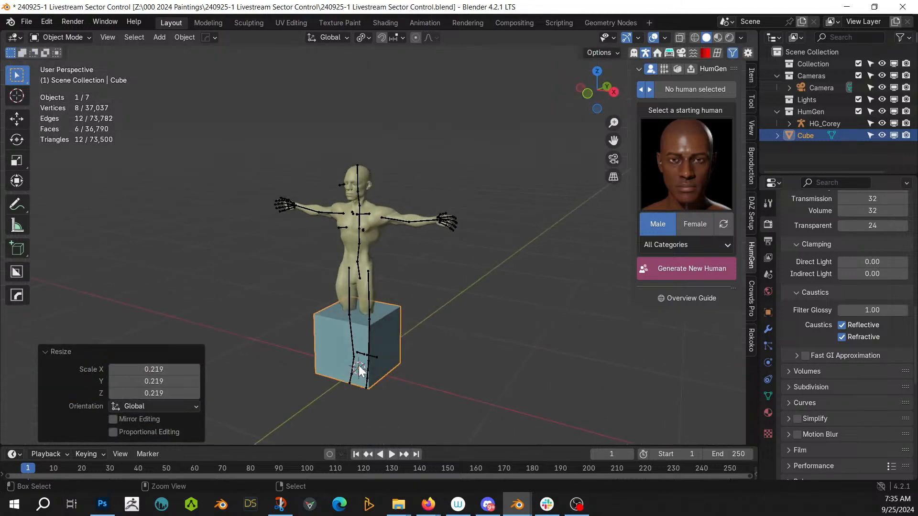
key("ctrl+a")
left_click(315, 362)
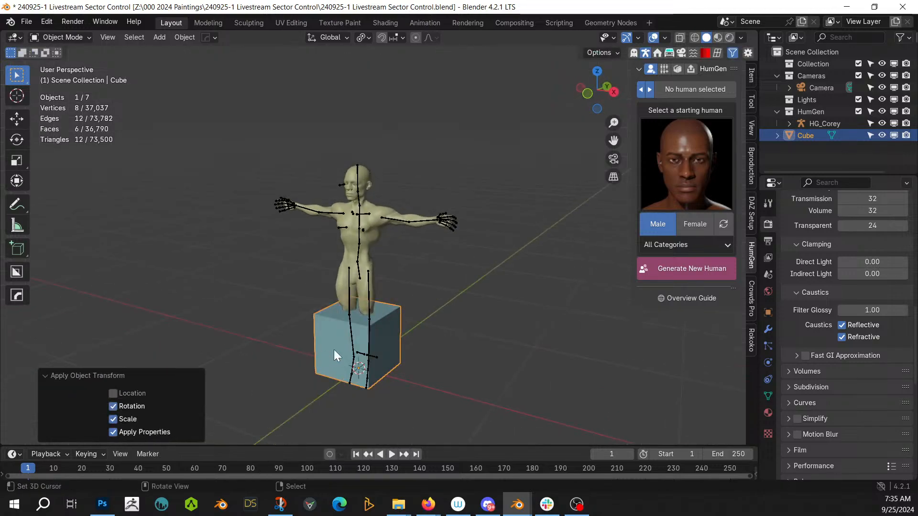
Step: Move the cube about 1.22 m along the Y axis, behind the character
key("g")
key("y")
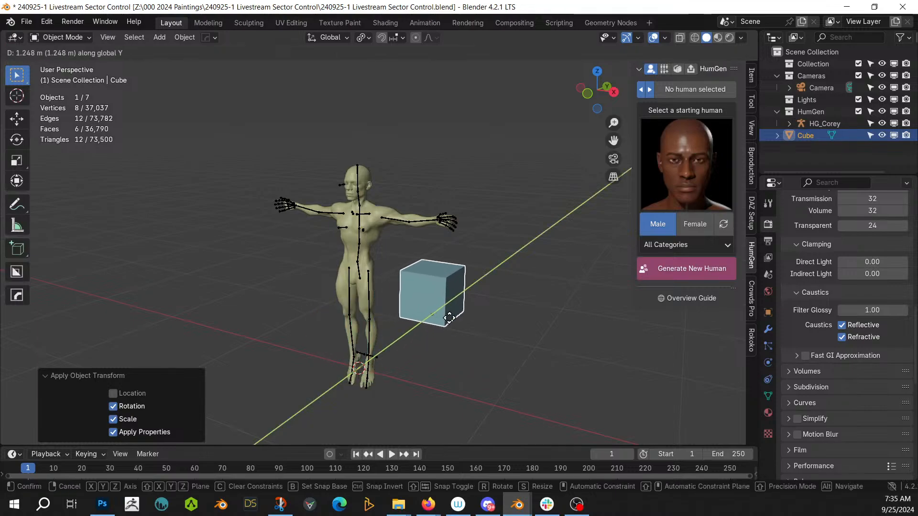
left_click(449, 320)
Step: Select the cube's top face and raise it about 0.47 m along Z to the character's lower chest
middle_click_drag(389, 308, 389, 357)
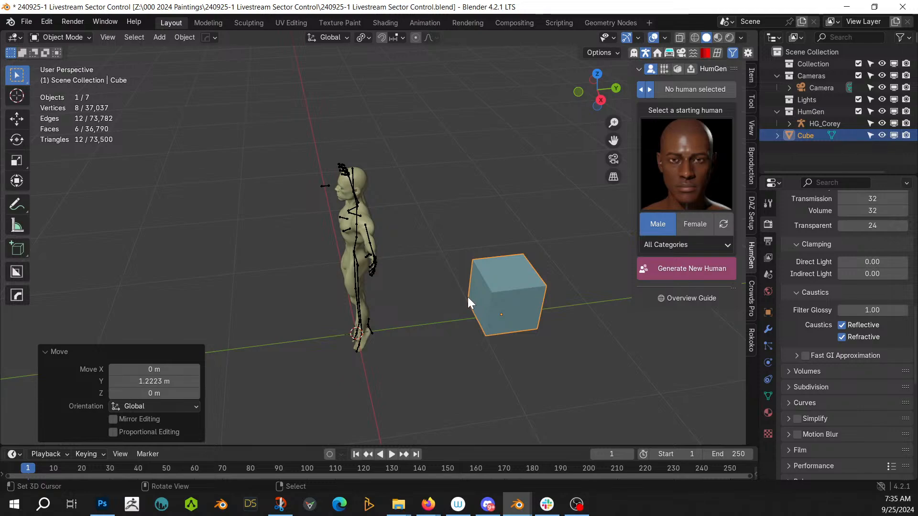
key("Tab")
key("3")
left_click(509, 277)
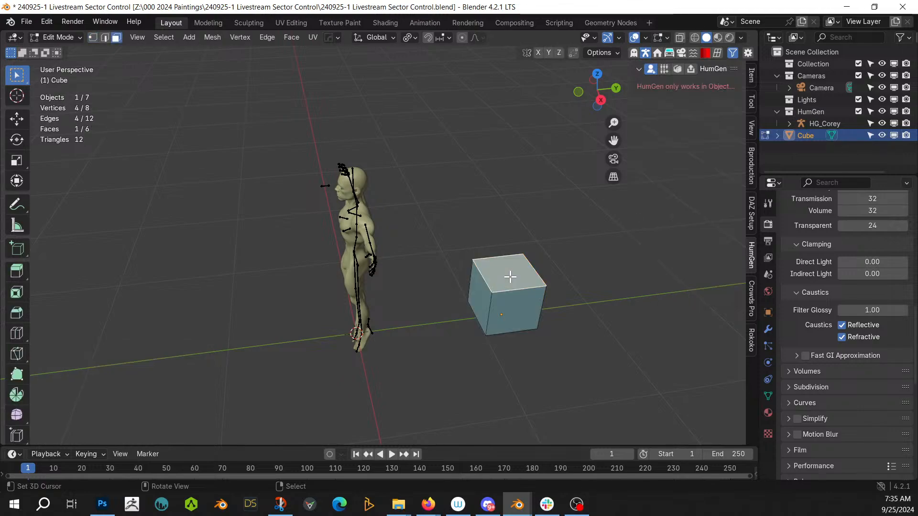
key("KP_1")
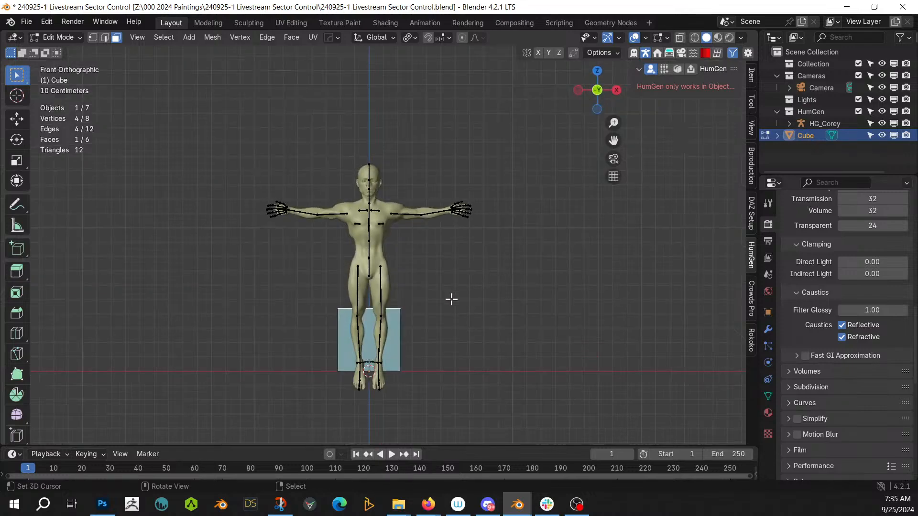
key("g")
key("z")
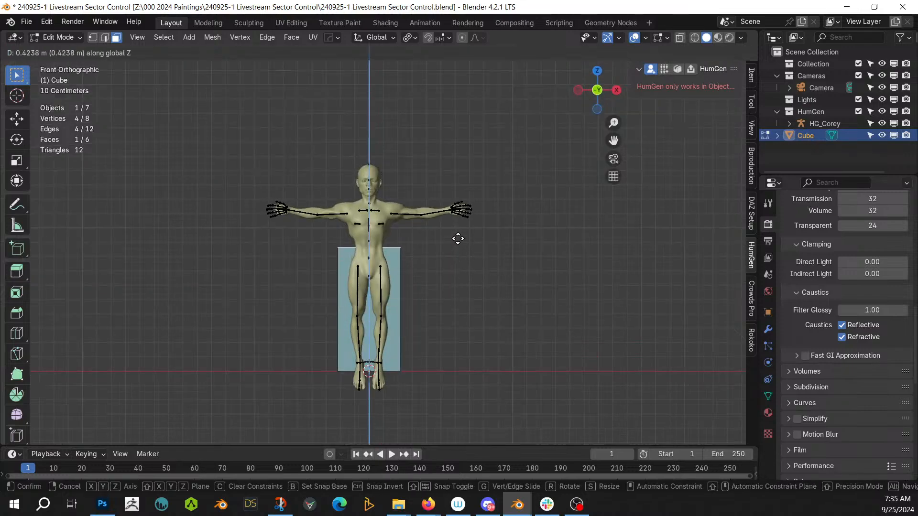
left_click(461, 232)
Step: Extrude the top face upward twice, about 0.30 m to shoulder height and about 0.26 m to just above the head
key("e")
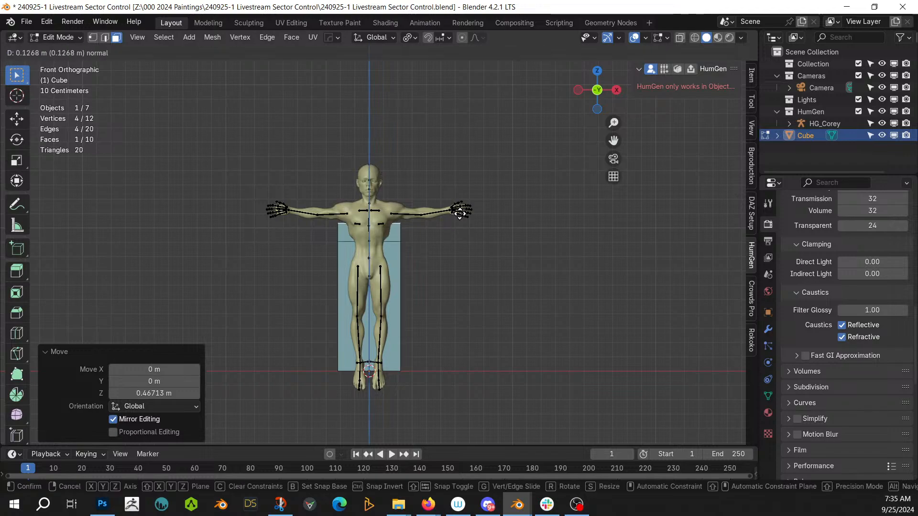
left_click(463, 189)
key("e")
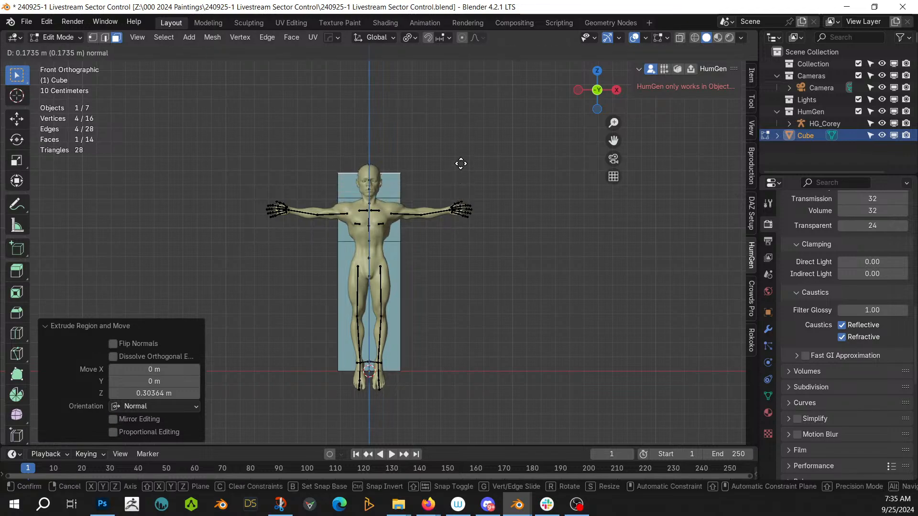
left_click(459, 152)
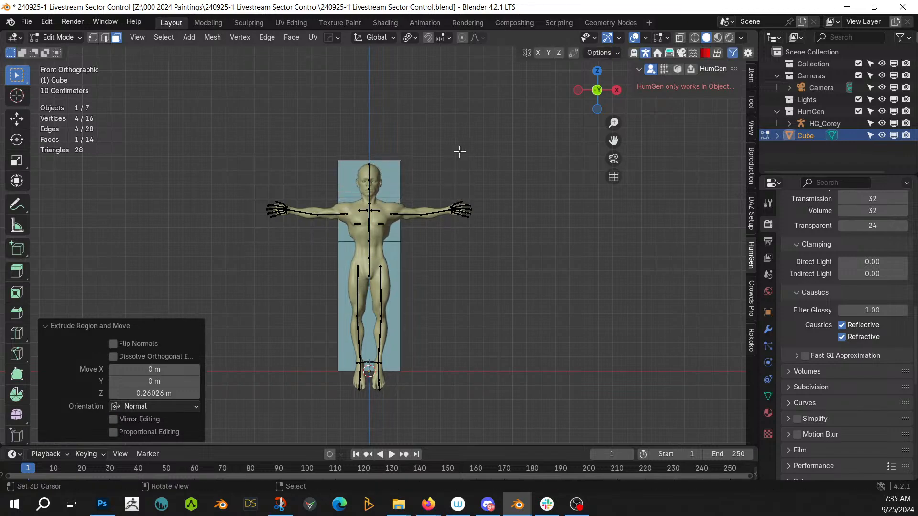
Step: Extrude the +X side face of the block's middle section outward to just beyond the character's fingertips
middle_click_drag(460, 151, 364, 243)
left_click(516, 209)
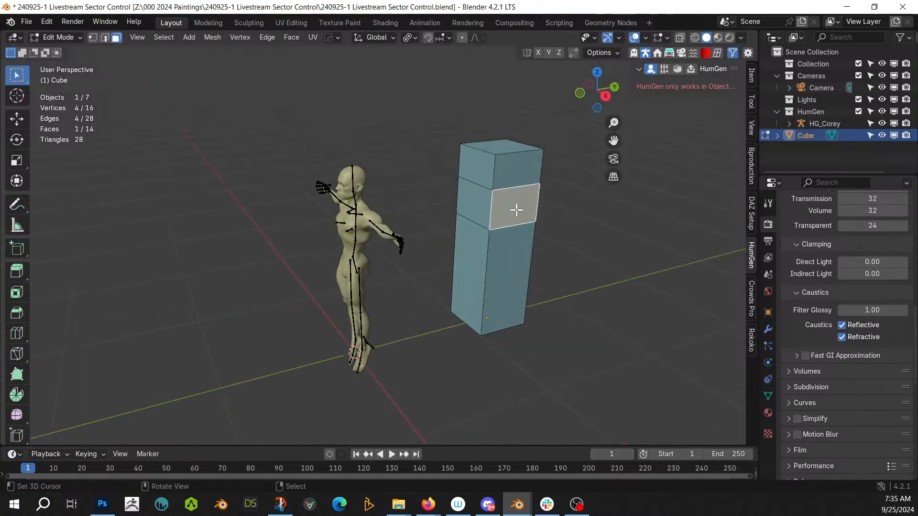
key("KP_1")
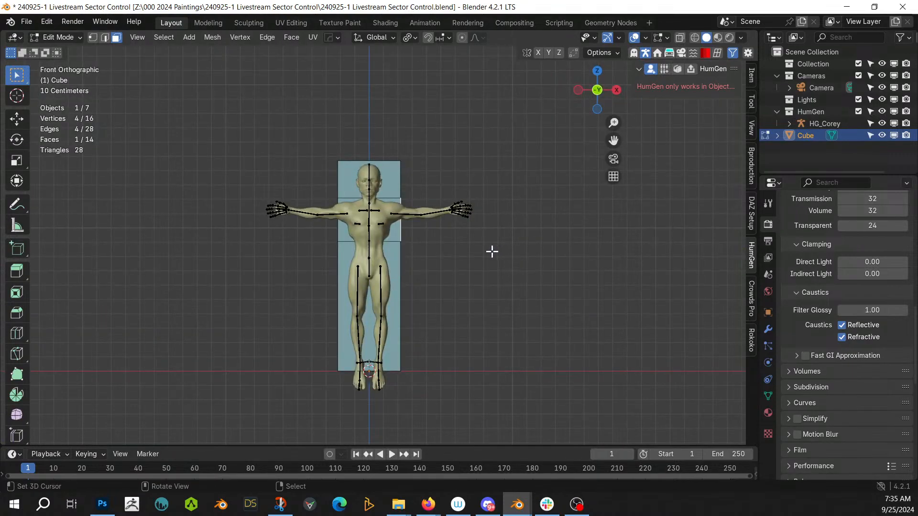
key("e")
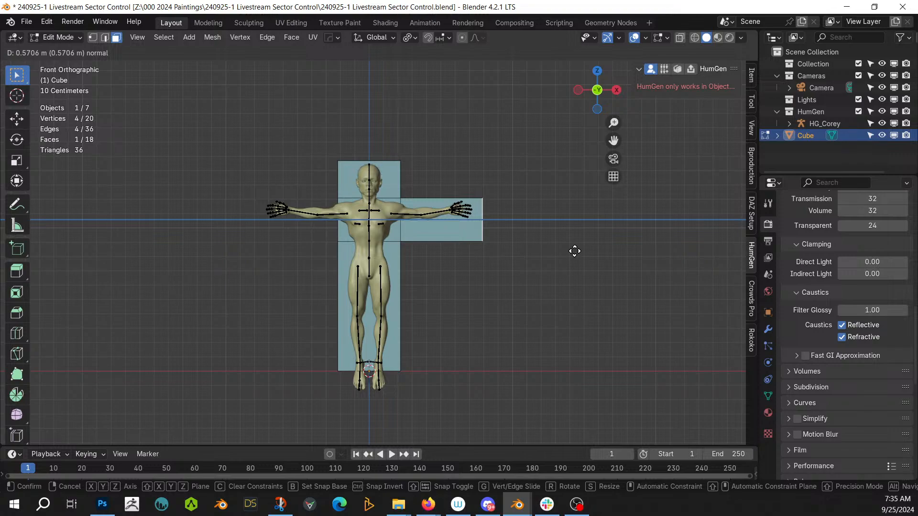
left_click(531, 254)
Step: Mirror the block across its X axis with a Mirror modifier to form a cross, and check it from the front
middle_click_drag(531, 254, 429, 277)
key("Tab")
key("alt+x")
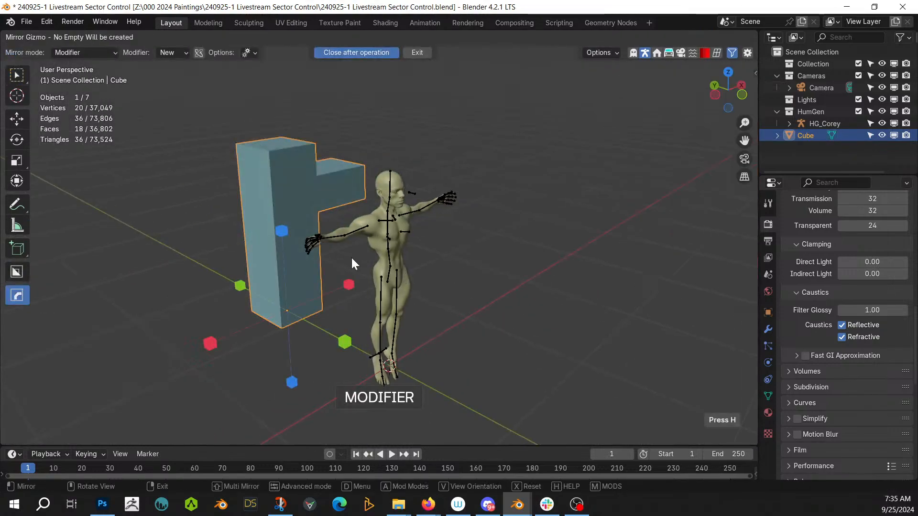
left_click(347, 285)
middle_click_drag(377, 176, 371, 211)
middle_click_drag(342, 239, 266, 299)
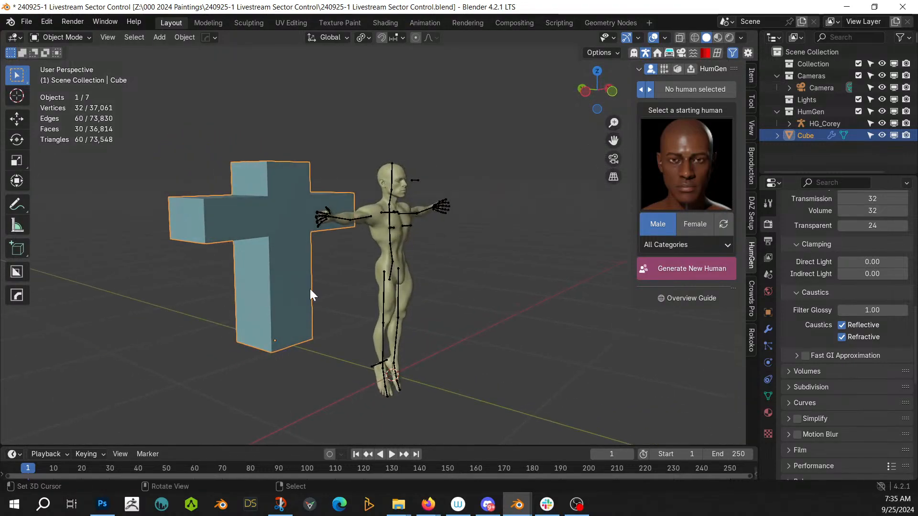
key("KP_3")
key("KP_1")
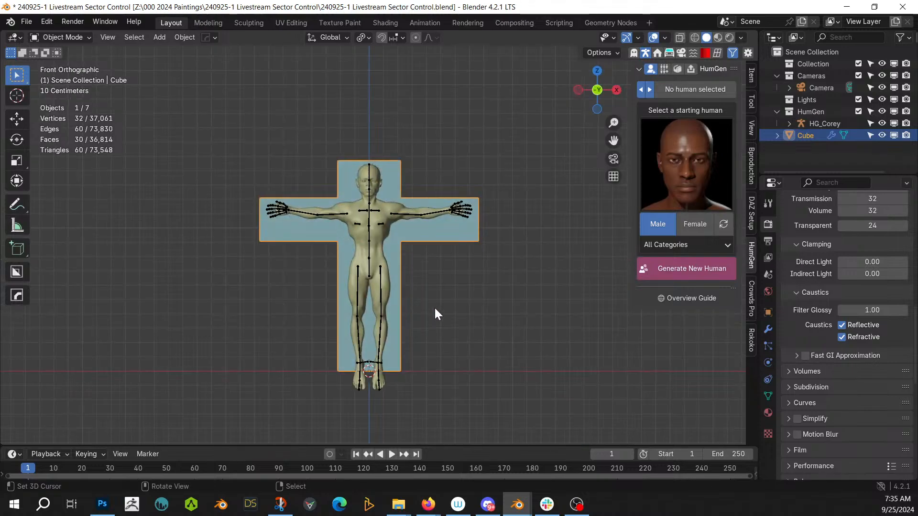
Step: Raise the cross-shaped block about 0.06 m along Z and apply its rotation and scale
key("g")
key("z")
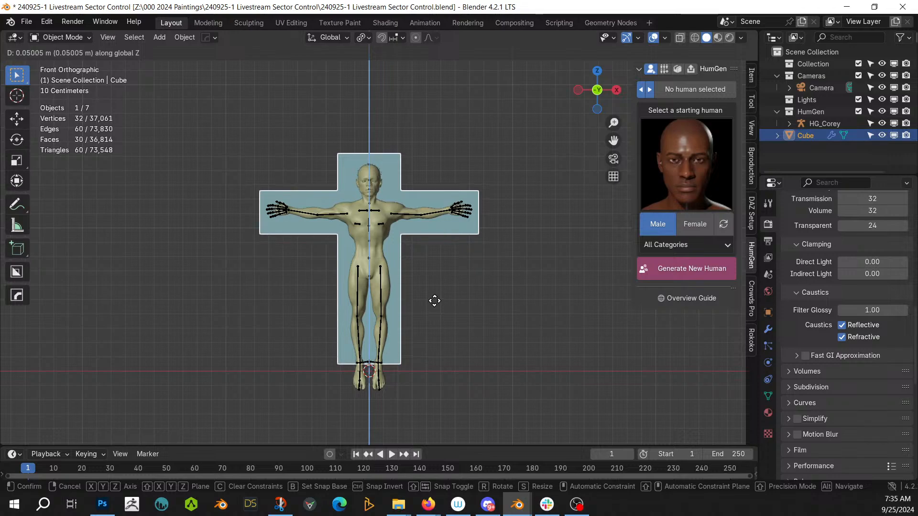
left_click(434, 299)
middle_click_drag(434, 298, 532, 311)
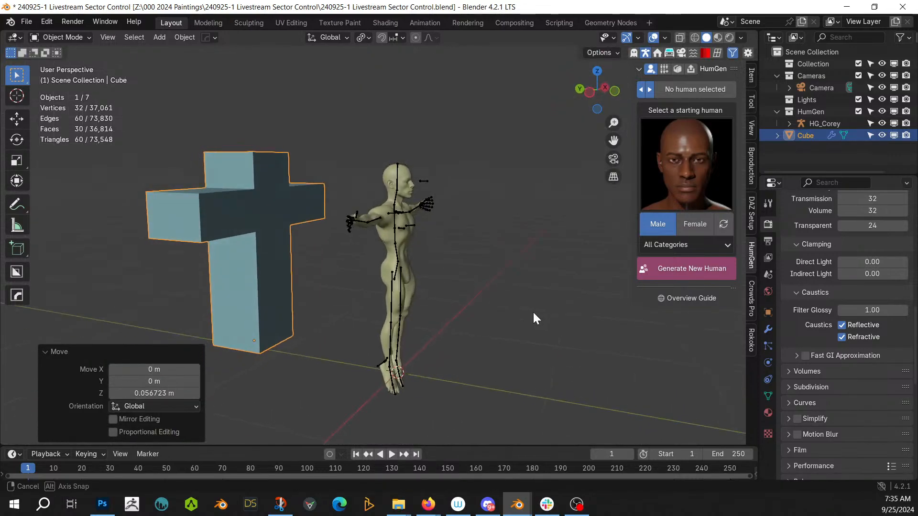
key("ctrl+a")
left_click(296, 262)
middle_click_drag(297, 263, 326, 281)
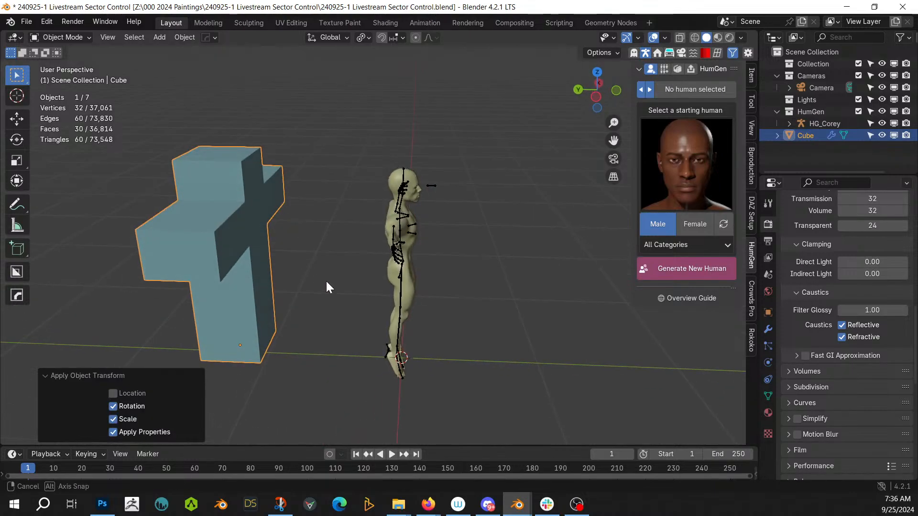
Step: Apply the Mirror modifier on the cross so both halves become editable geometry
key("Tab")
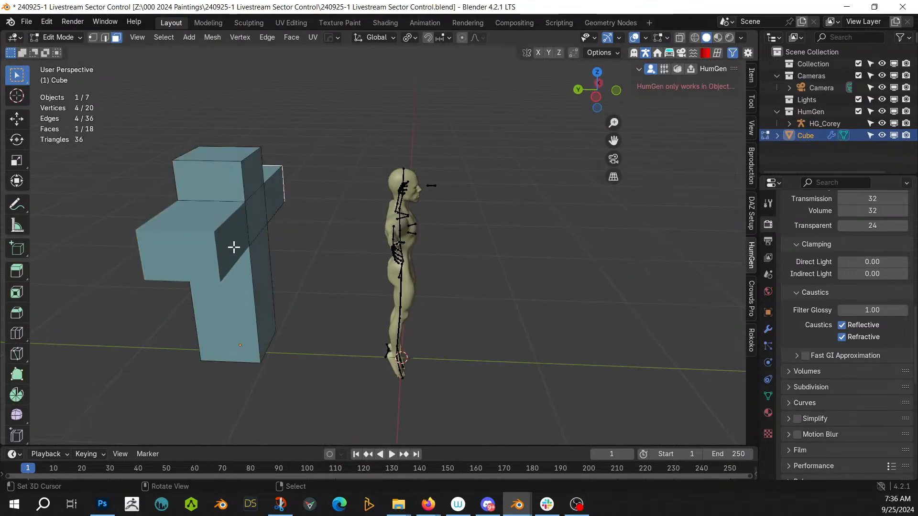
left_click(241, 232)
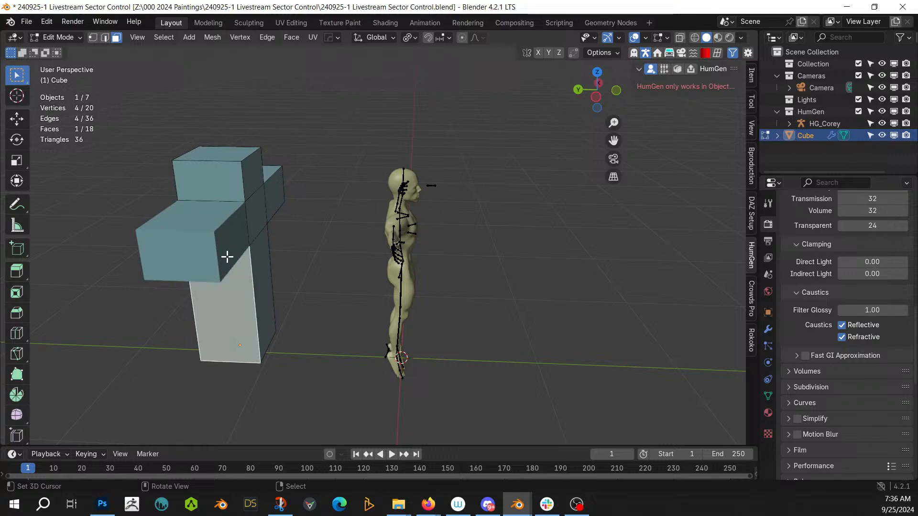
key("Tab")
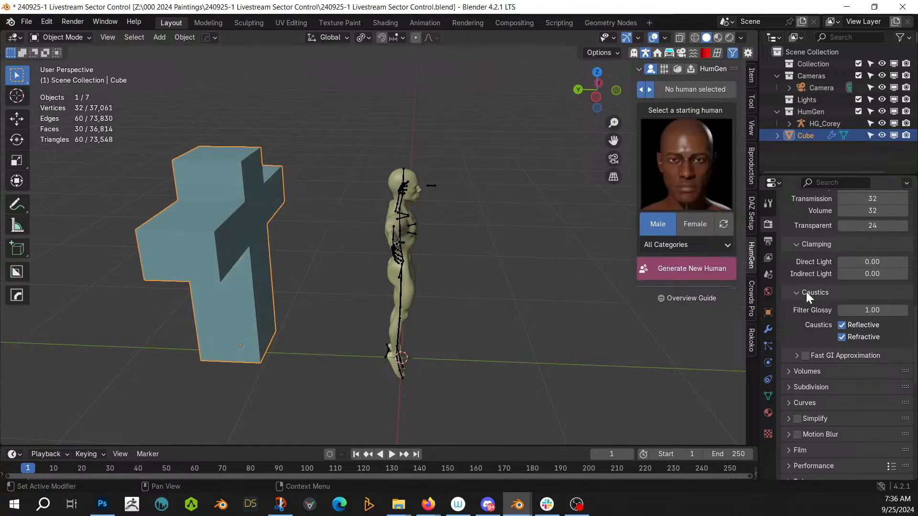
left_click(767, 329)
key("ctrl+a")
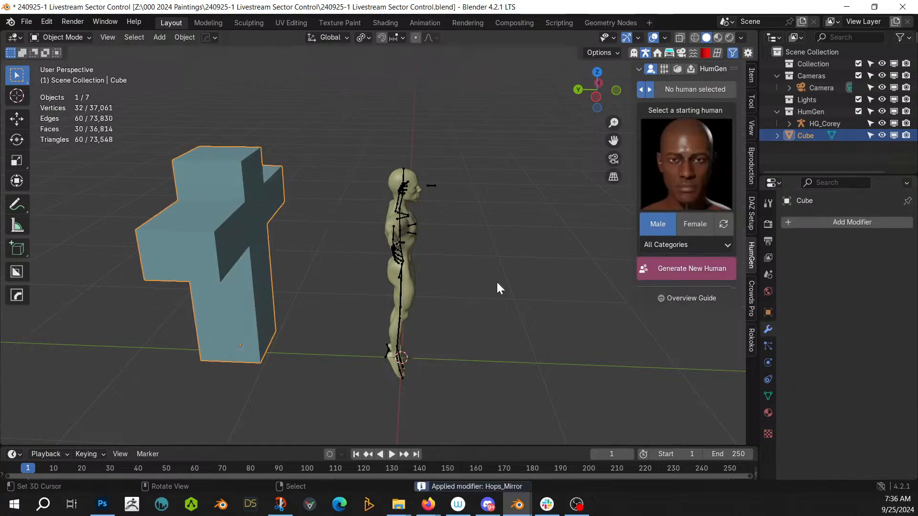
Step: Select all coplanar faces on the cross's side facing the character and inset them about 0.04 m
key("Tab")
middle_click_drag(254, 185, 274, 196)
left_click(276, 199)
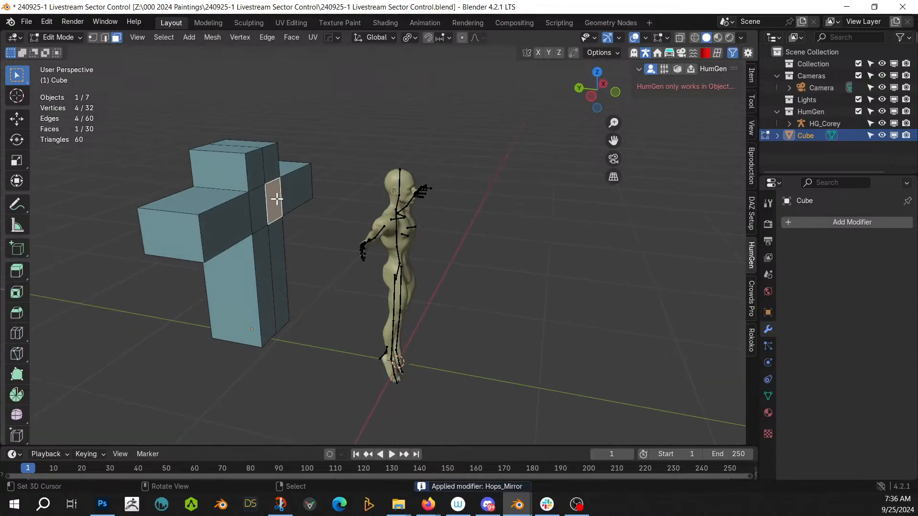
key("shift+g")
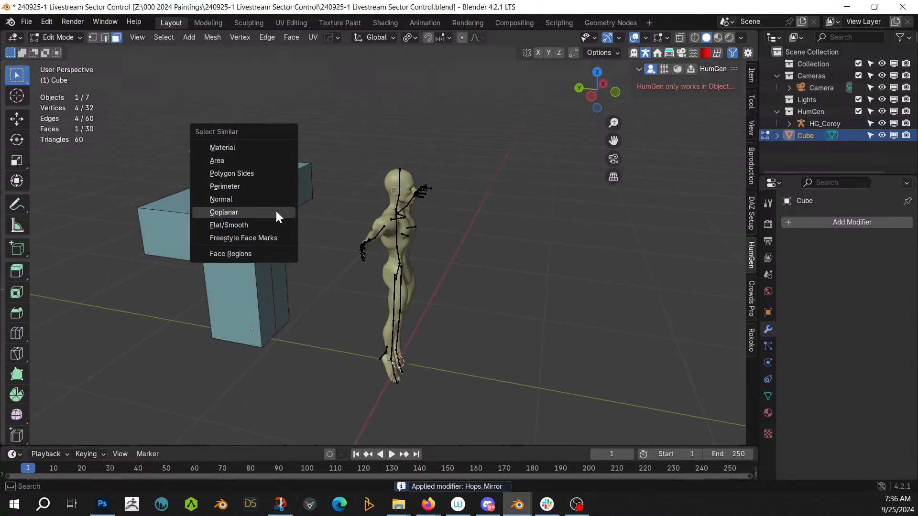
left_click(278, 212)
key("i")
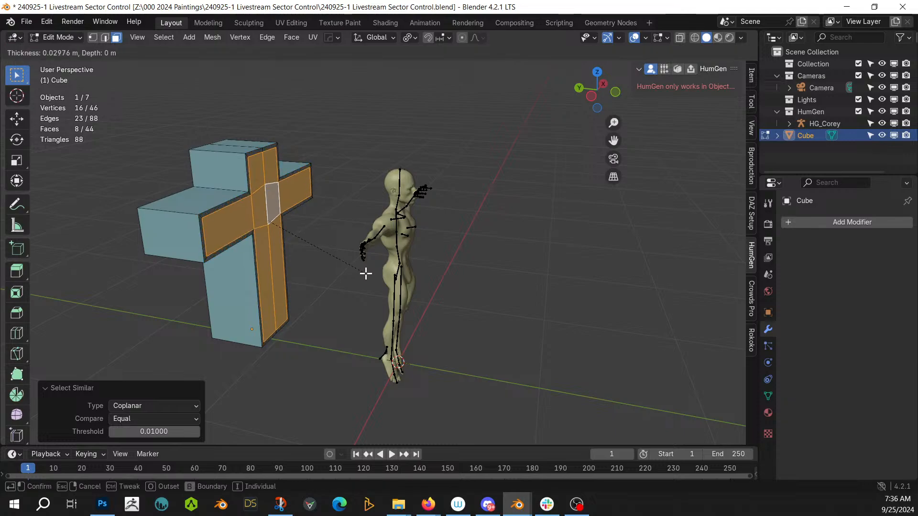
left_click(365, 273)
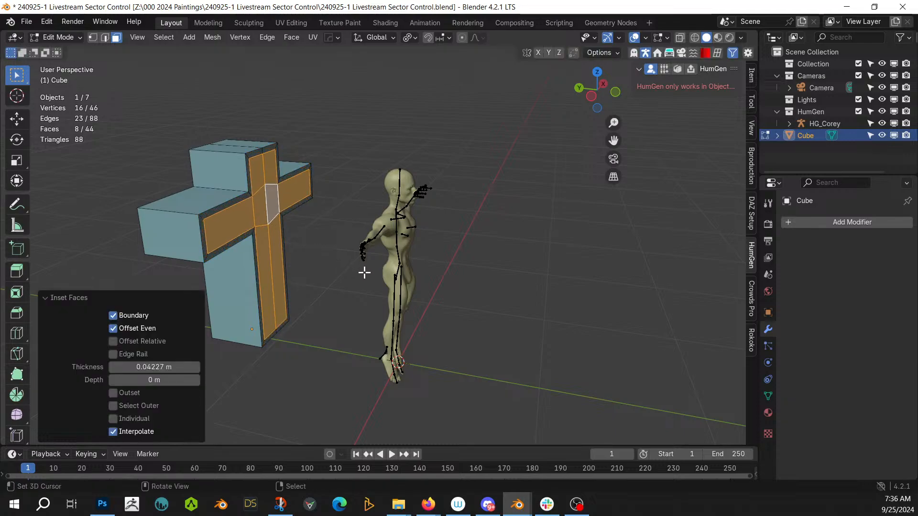
Step: Add a vertex group named Group to the cross for the inset faces and return to Object Mode
left_click(768, 396)
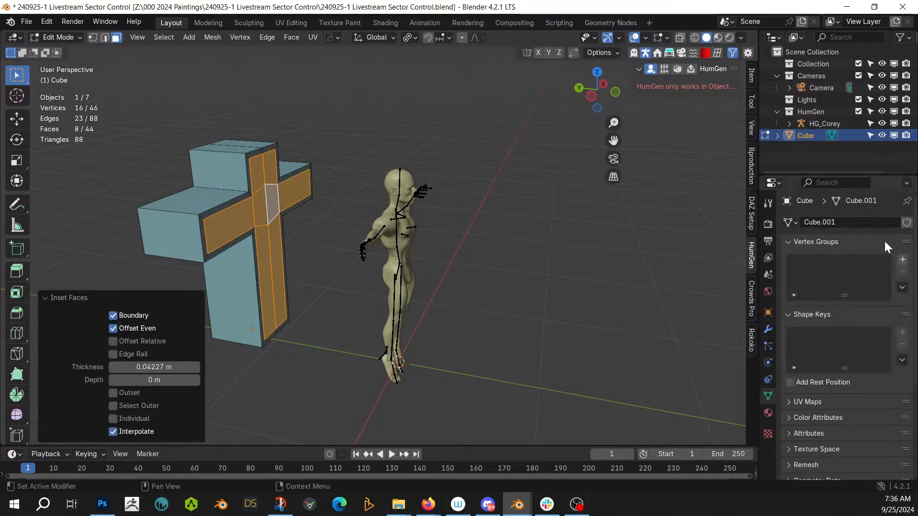
left_click(902, 261)
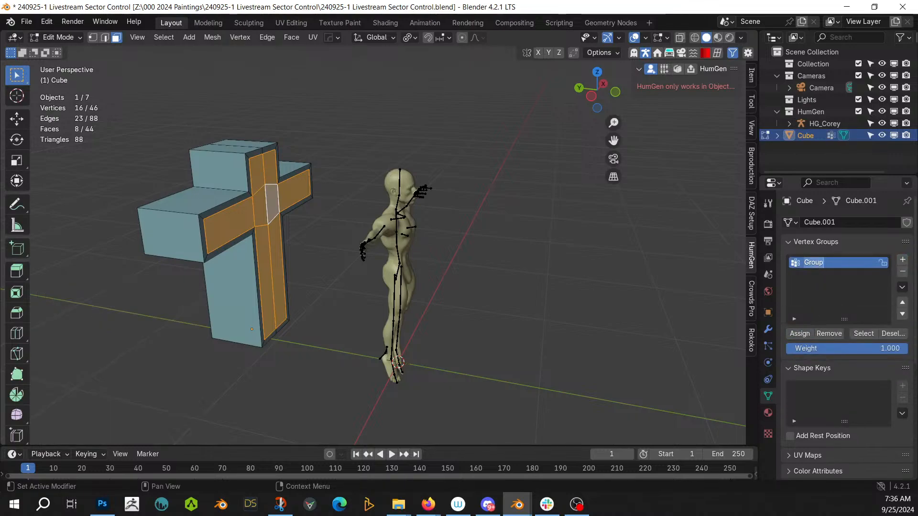
type("Contt")
type(" Points")
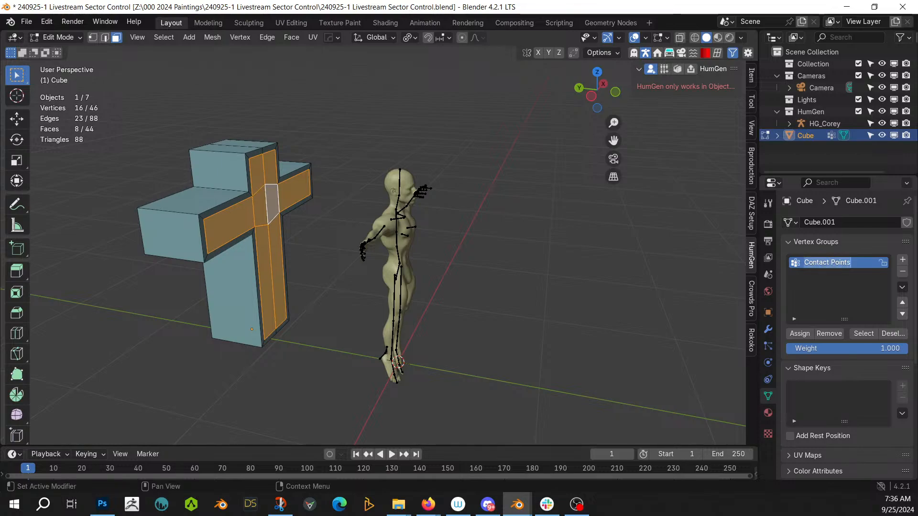
type("Group")
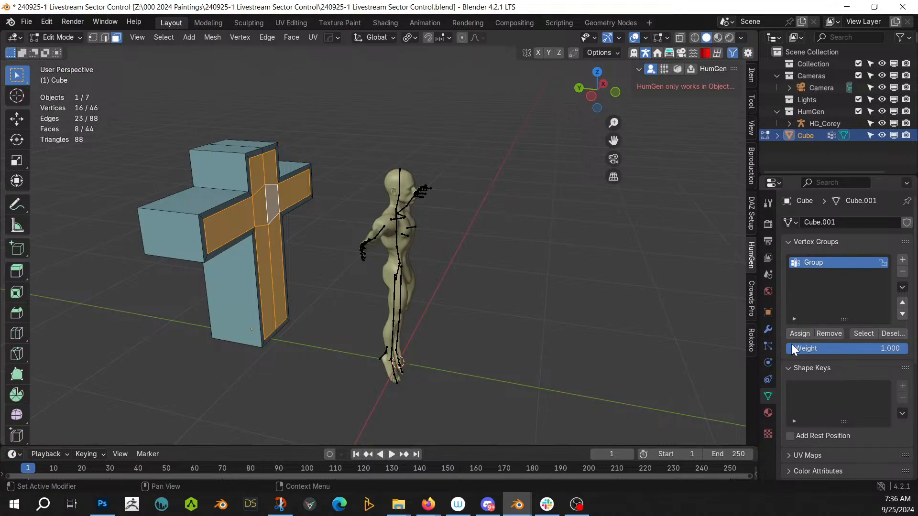
key("Tab")
Step: Select the character's body mesh and apply all of its shape keys
middle_click_drag(392, 242, 397, 205)
left_click(367, 203)
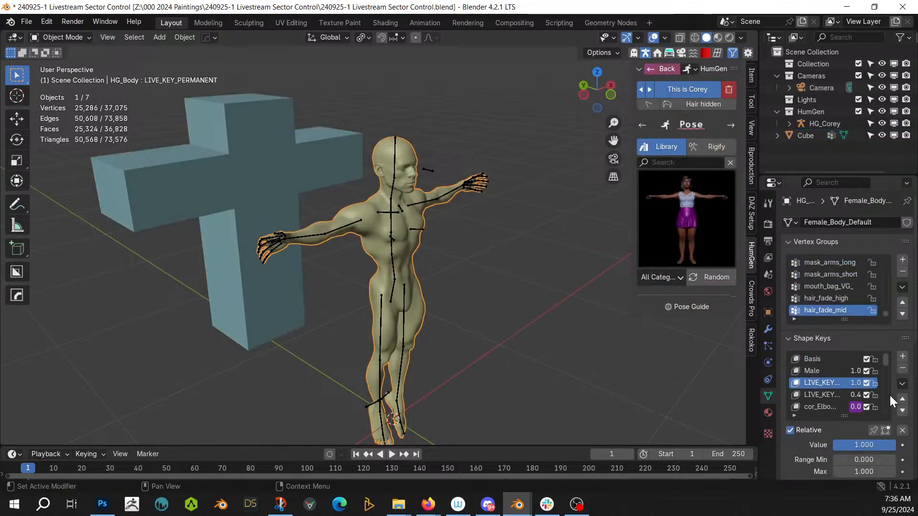
left_click(903, 385)
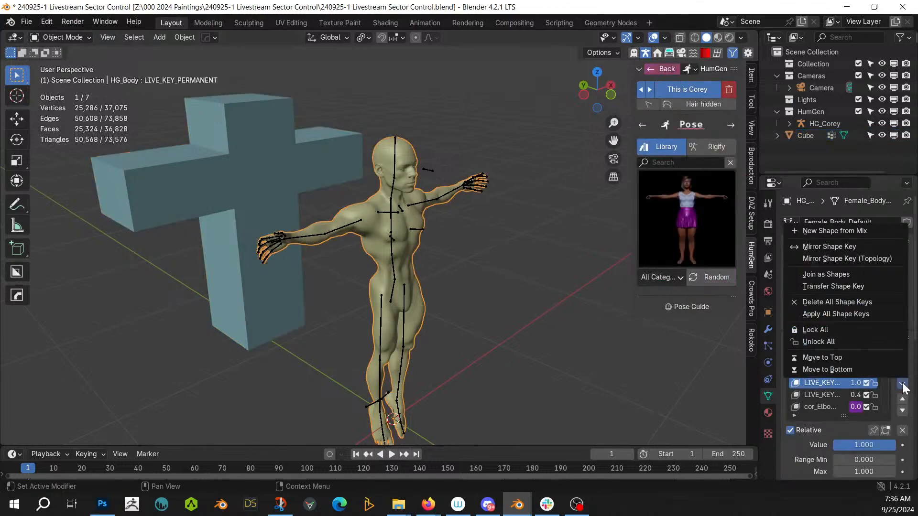
left_click(871, 314)
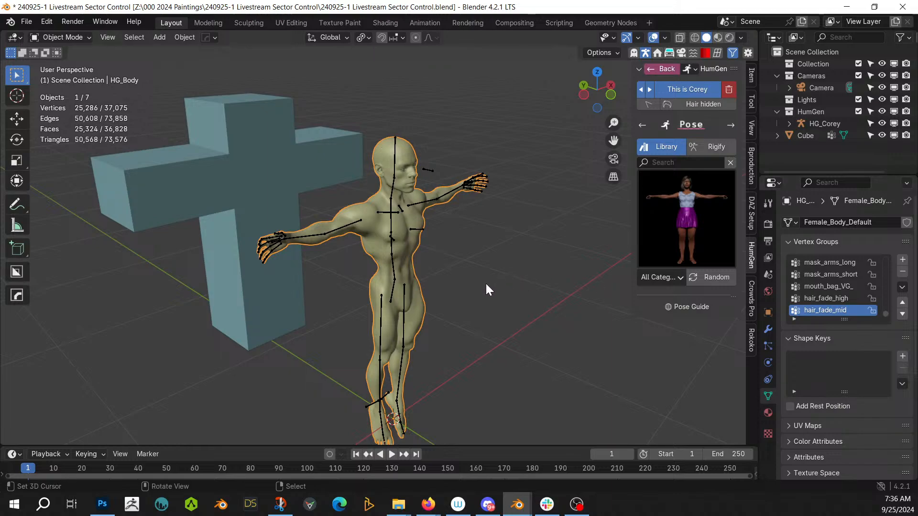
Step: Apply the HG_Armature modifier on the character's body to bake in the pose
middle_click_drag(486, 282, 538, 306)
scroll(504, 287, "up", 3)
left_click(768, 329)
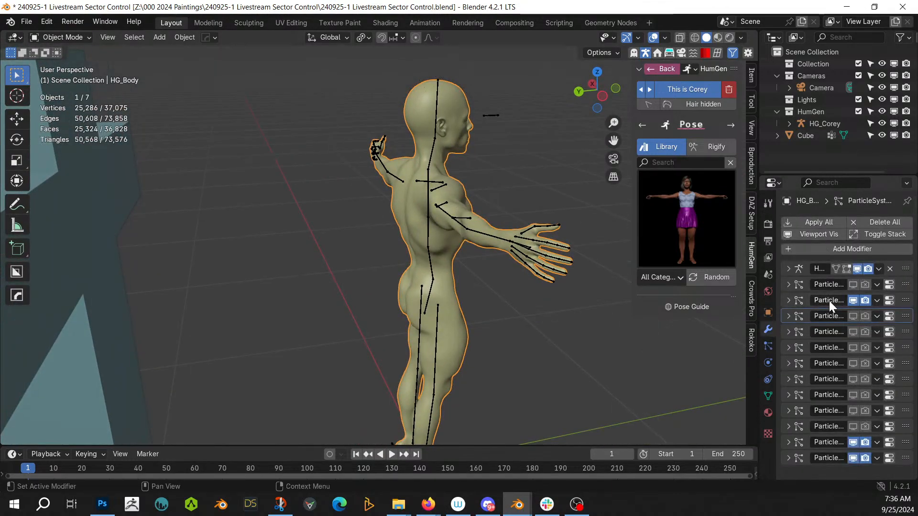
left_click(877, 269)
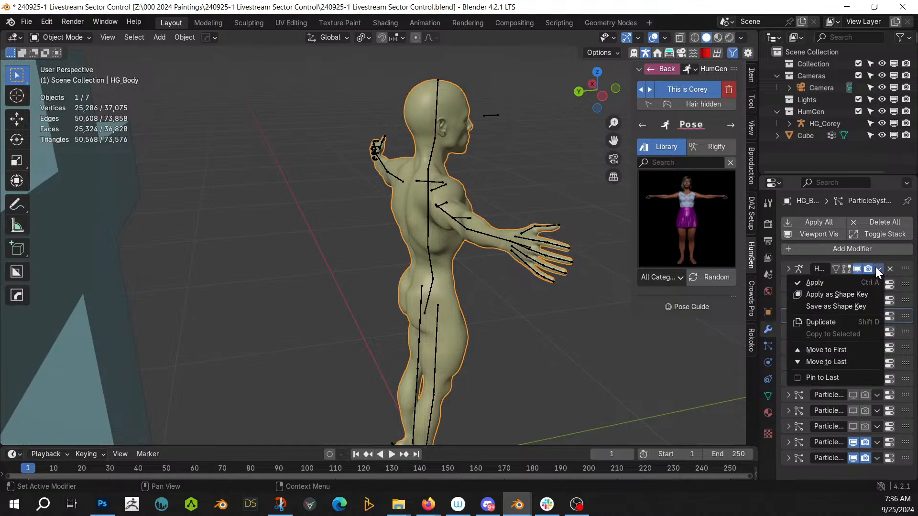
left_click(833, 282)
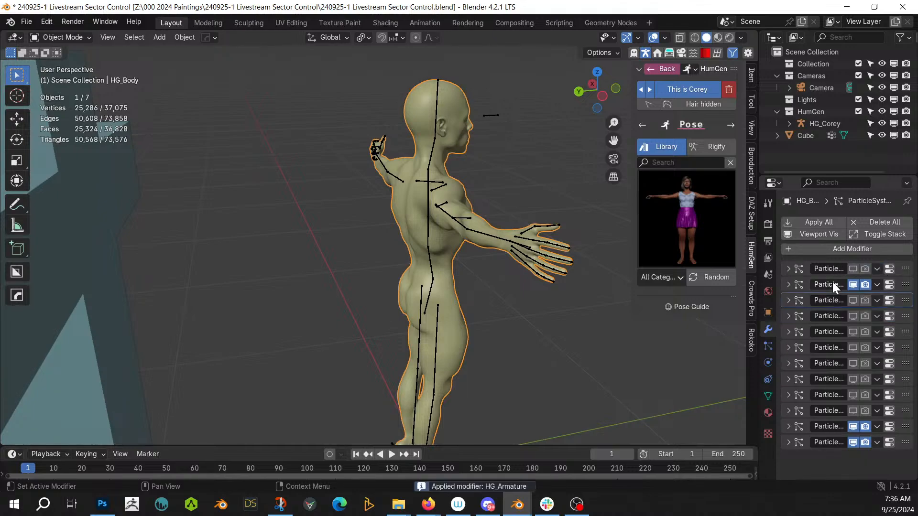
Step: Delete the character's armature, keeping the body, eye and teeth meshes
left_click(426, 207)
key("Delete")
middle_click_drag(425, 231, 273, 257)
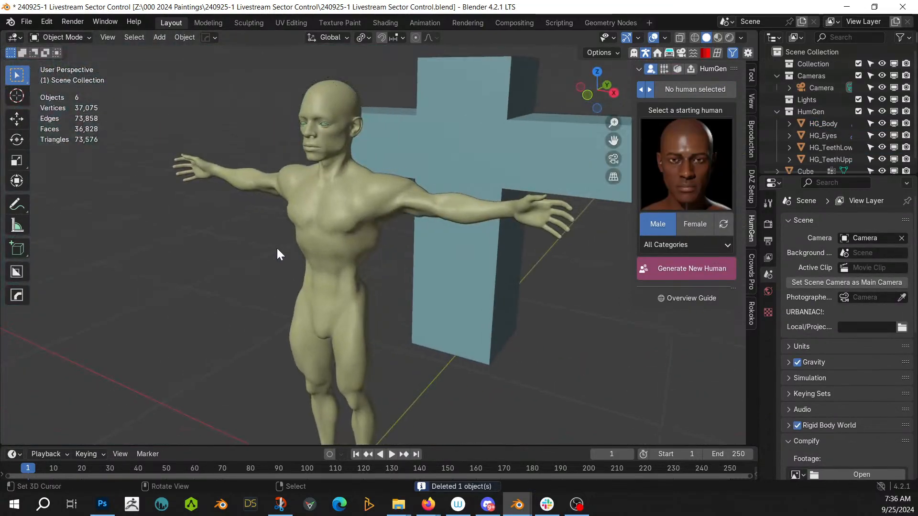
Step: Inspect the character in rendered shading from several angles and return to solid shading
key("z")
key("8")
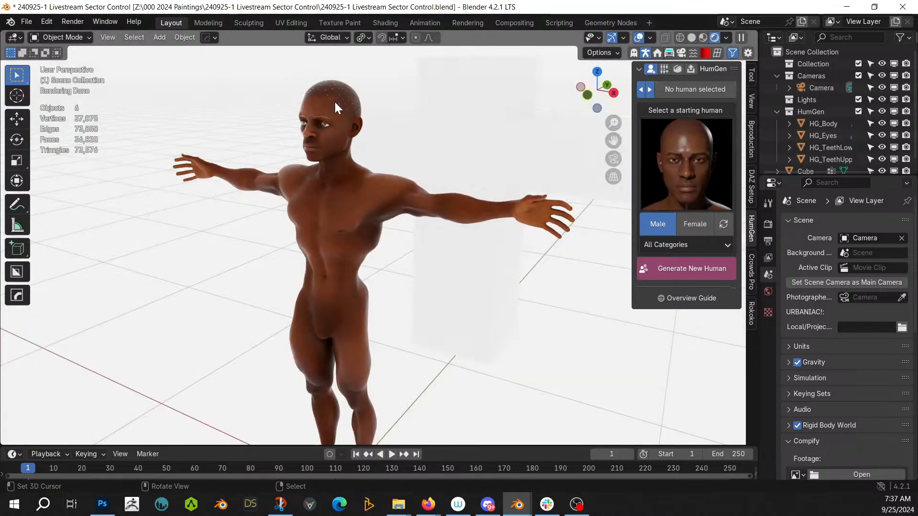
middle_click_drag(335, 101, 406, 182)
scroll(406, 180, "up", 3)
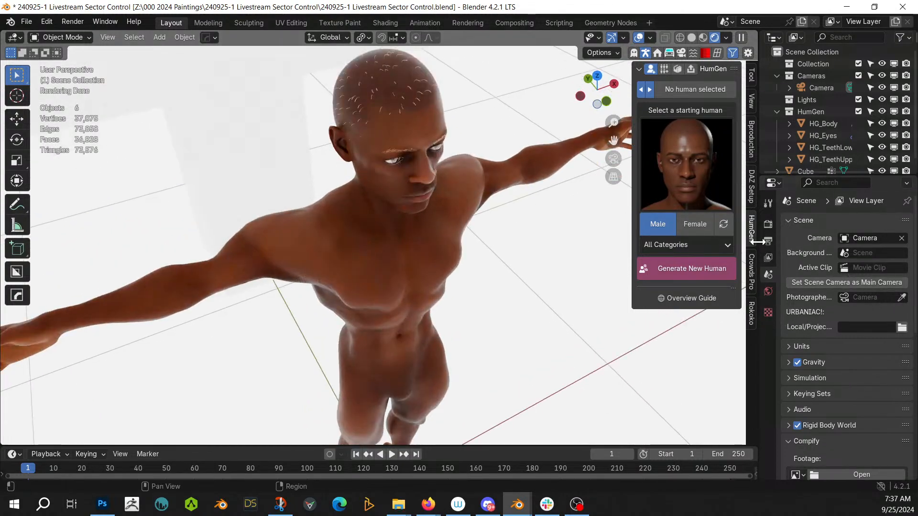
middle_click_drag(472, 273, 451, 241)
scroll(463, 282, "down", 5)
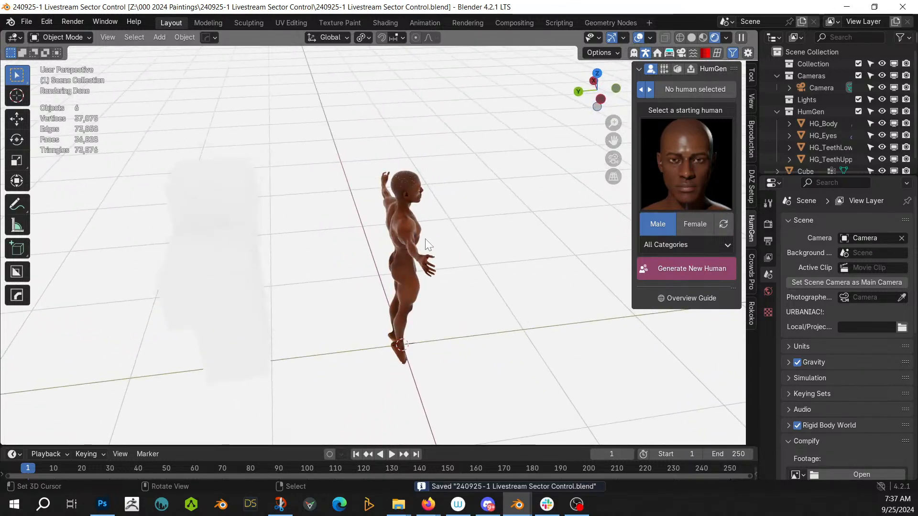
key("z")
left_click(512, 230)
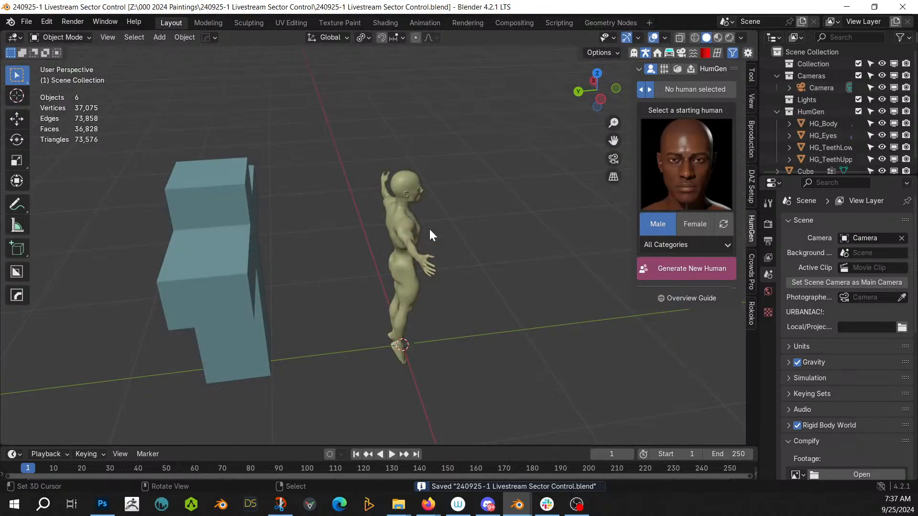
Step: Isolate the body mesh in Edit Mode and box-select all faces visible in the back orthographic view
left_click(403, 225)
key("KP_Divide")
key("Tab")
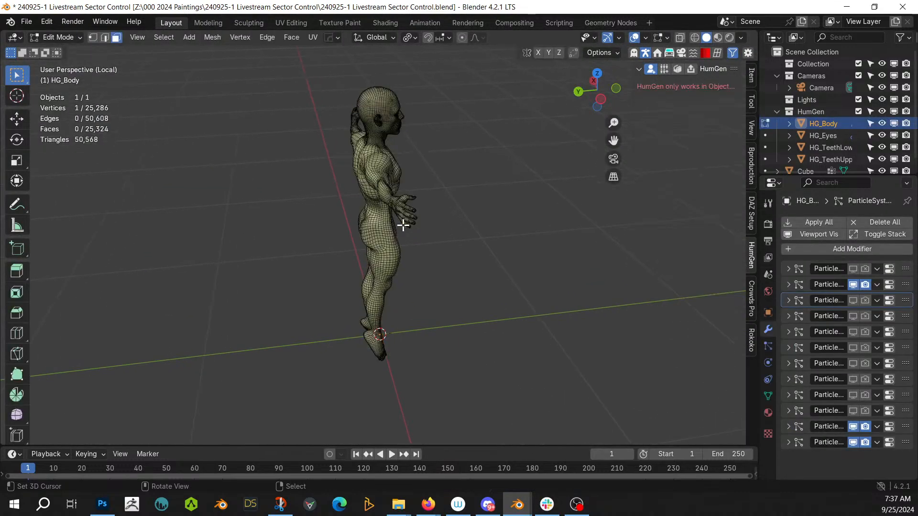
key("KP_1")
key("ctrl+KP_1")
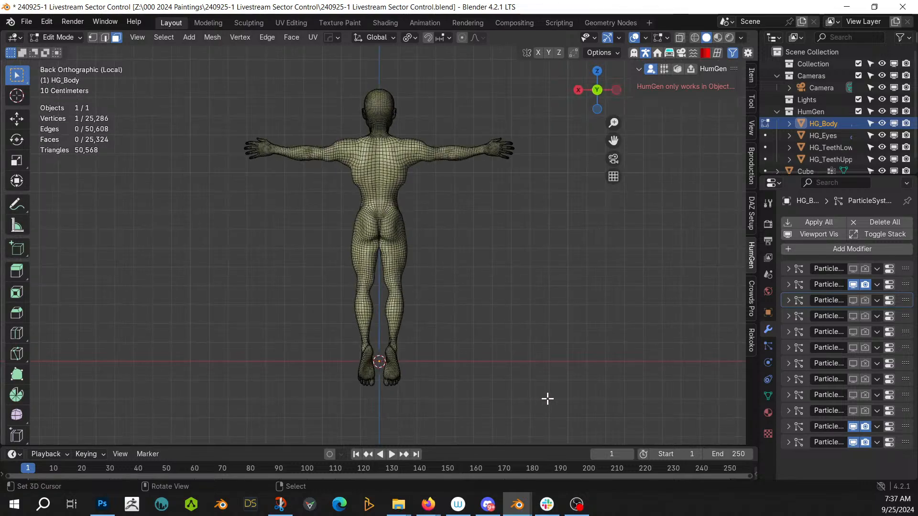
left_click_drag(606, 402, 209, 73)
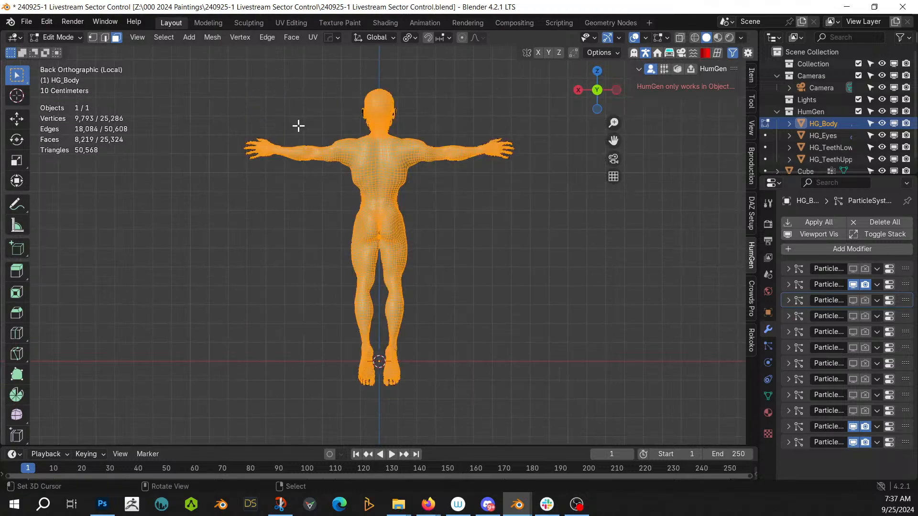
Step: Shrink the face selection on the body's back with Select Less and check its boundary from both sides
middle_click_drag(299, 126, 34, 188)
key("ctrl+KP_Subtract")
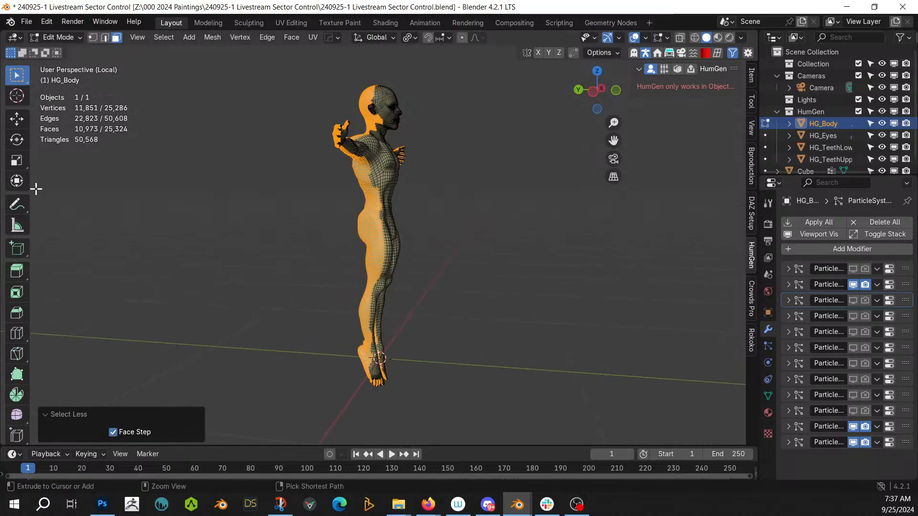
key("ctrl+KP_Subtract")
middle_click_drag(76, 273, 386, 380)
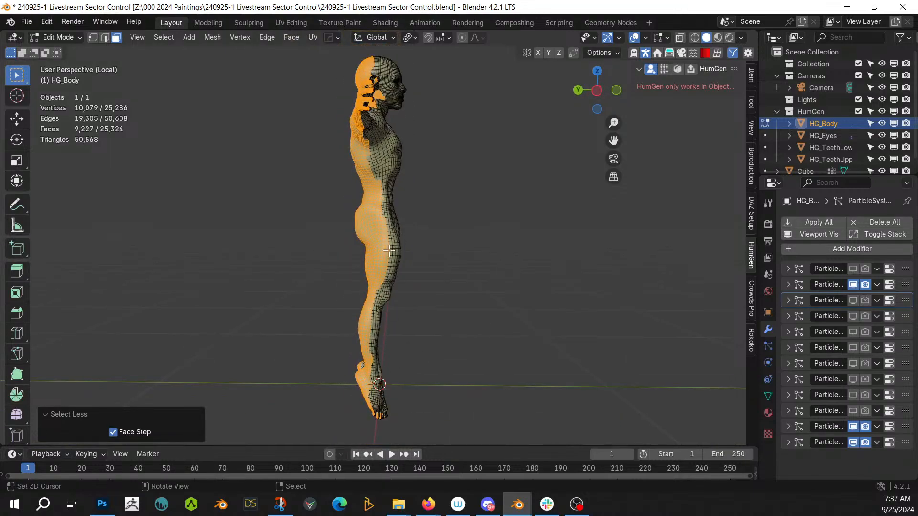
scroll(389, 250, "up", 4)
middle_click_drag(406, 299, 641, 330)
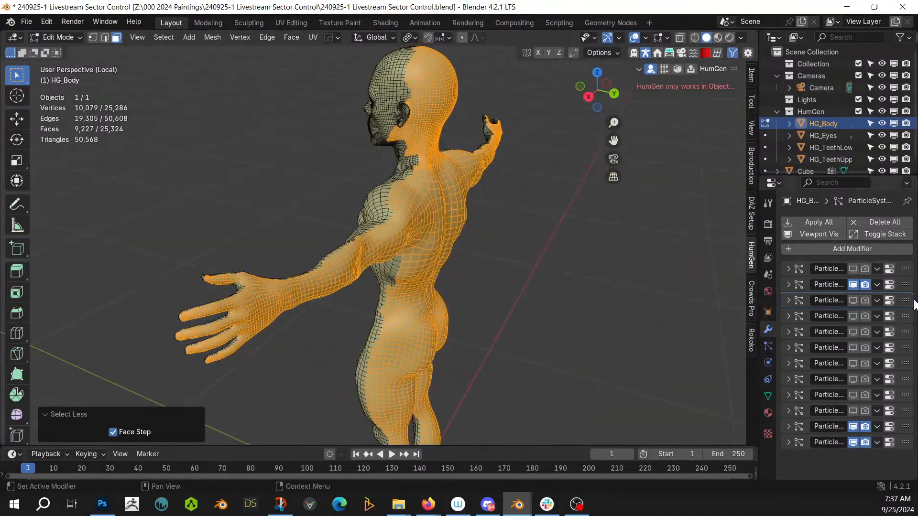
Step: Assign the selected back faces to a new vertex group on the body and leave the isolated view
left_click(769, 395)
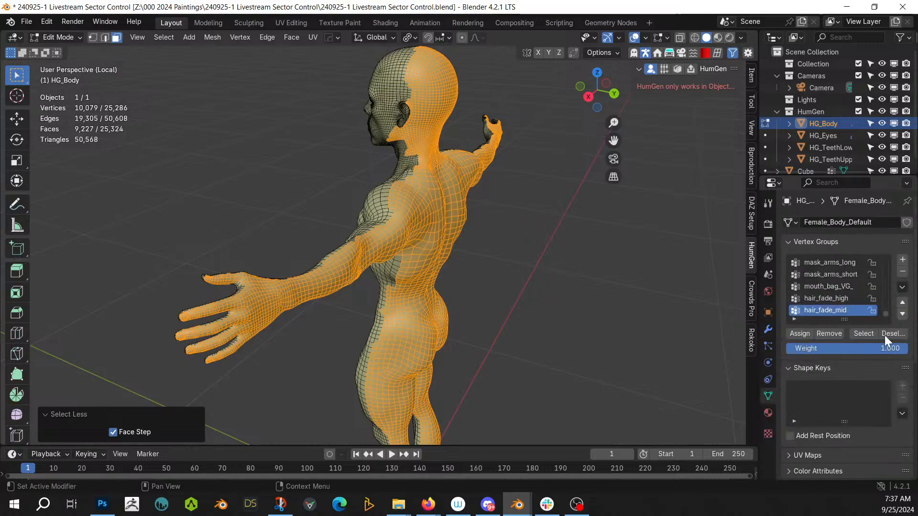
left_click(903, 259)
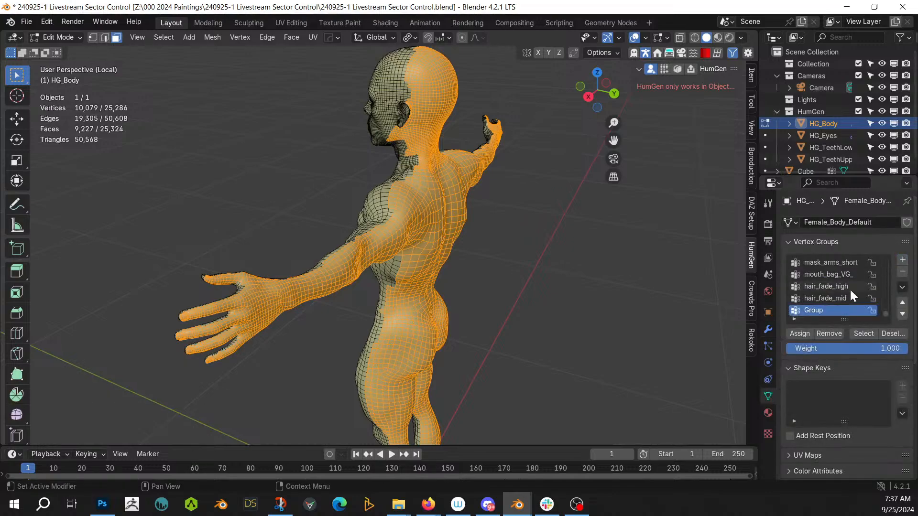
left_click(802, 334)
middle_click_drag(522, 239, 346, 234)
key("Tab")
scroll(484, 240, "down", 2)
scroll(484, 240, "down", 3)
key("KP_Divide")
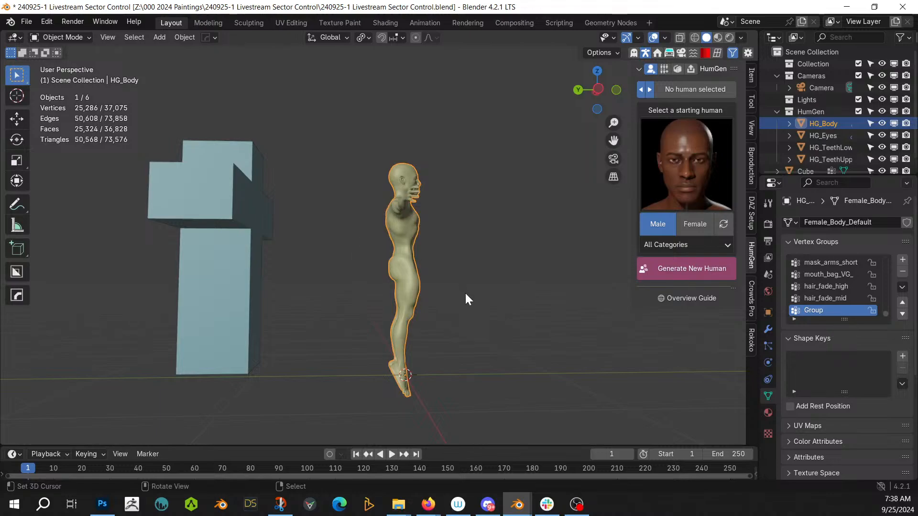
Step: Open the Physical Cables add-on, switch it to Multiple Curves and choose the Cable 4 preset
middle_click_drag(409, 294, 410, 324)
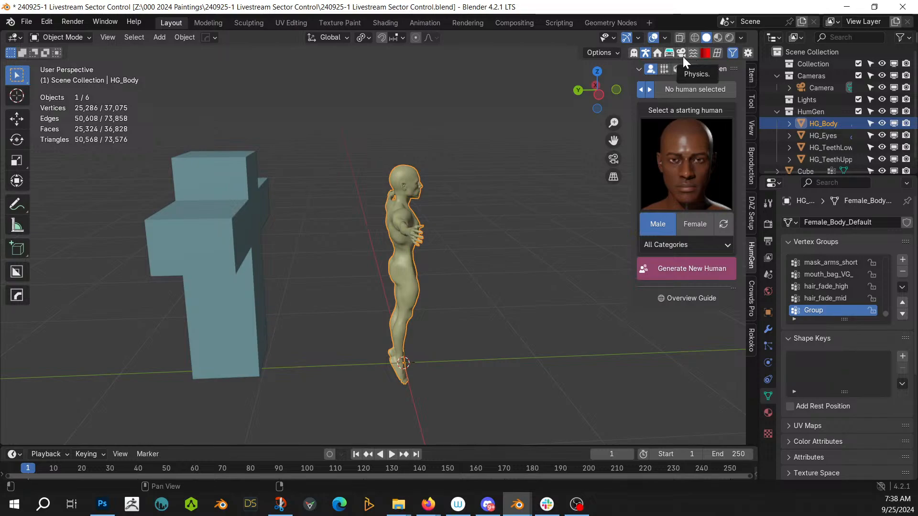
left_click(752, 74)
scroll(750, 357, "down", 5)
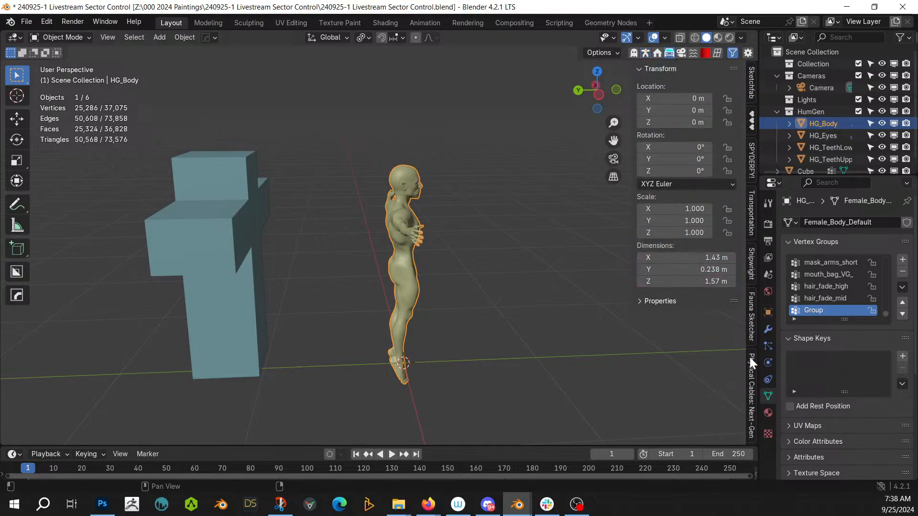
left_click(754, 386)
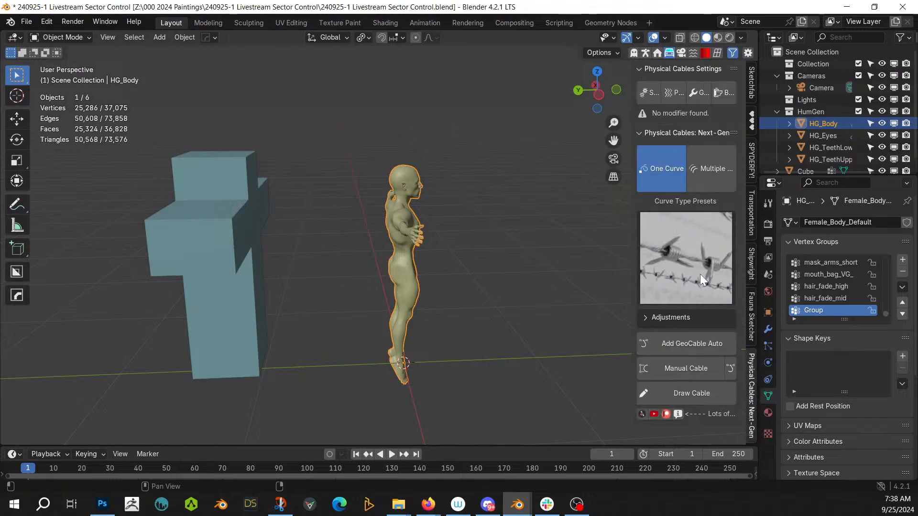
left_click(713, 168)
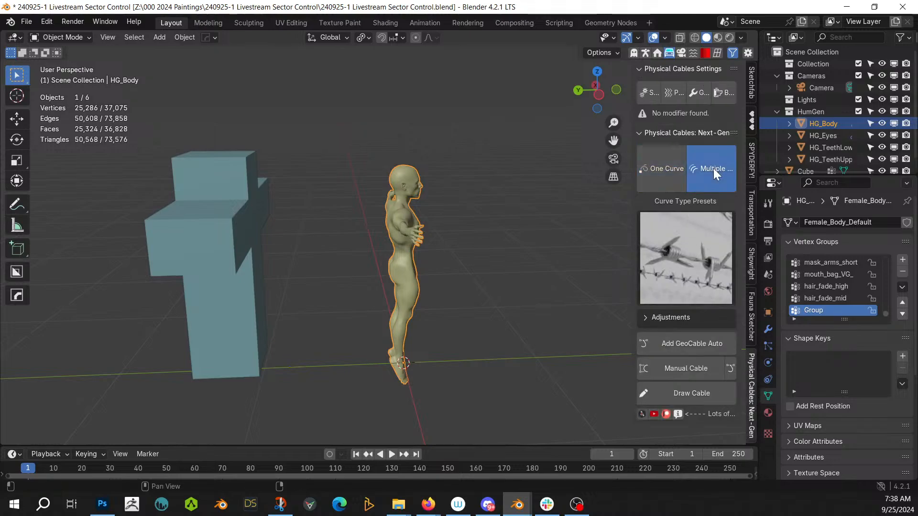
left_click(682, 249)
scroll(702, 110, "up", 5)
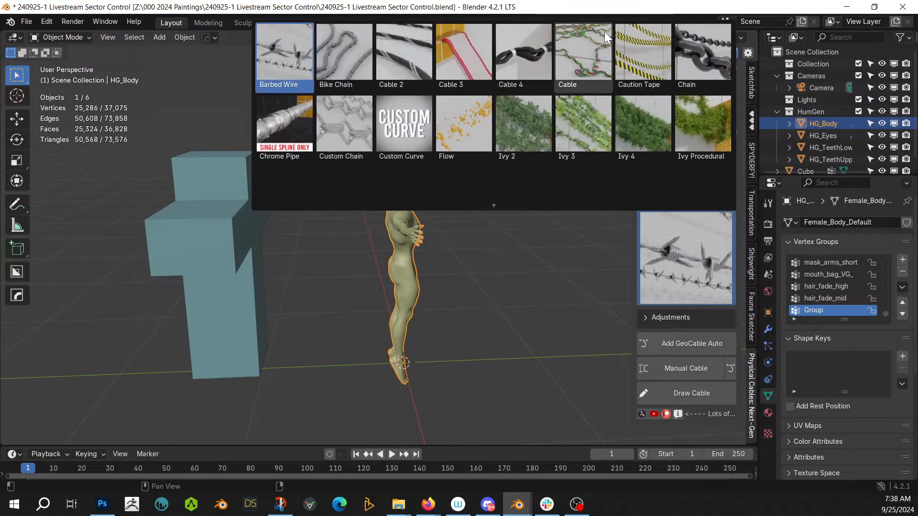
left_click(507, 63)
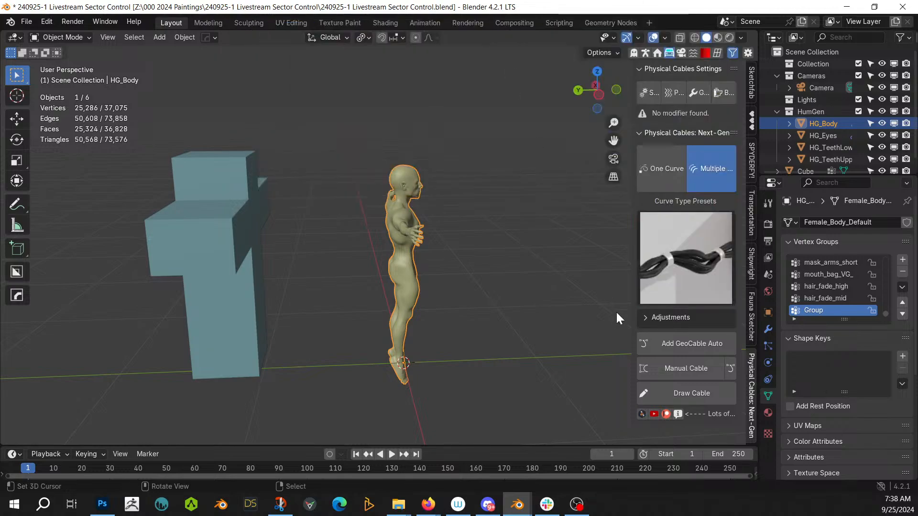
Step: Generate automatic GeoCables with the HumGen body as first object and the cross-shaped block as second object
left_click(673, 344)
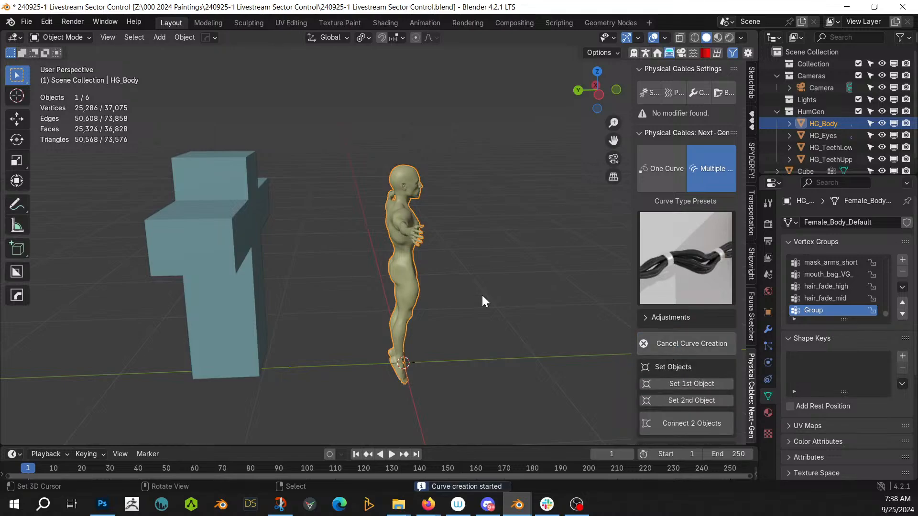
left_click(698, 382)
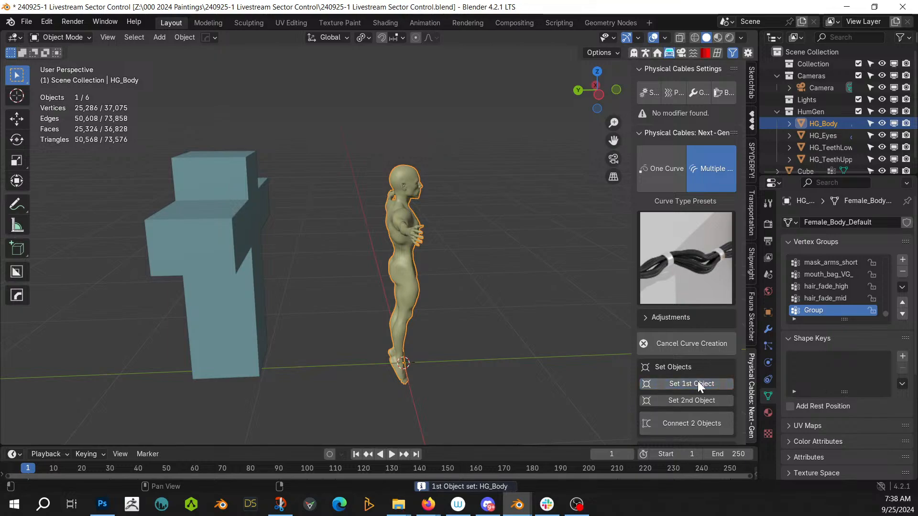
left_click(191, 212)
left_click(681, 400)
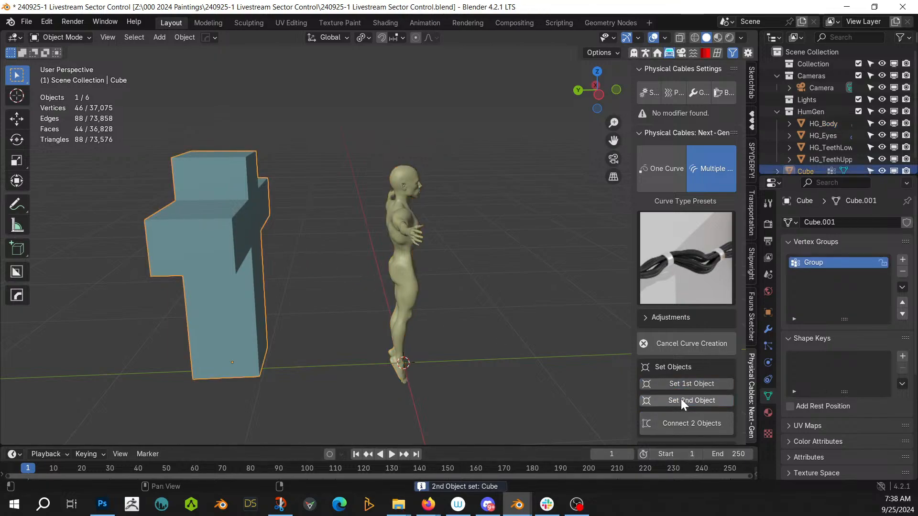
left_click(681, 423)
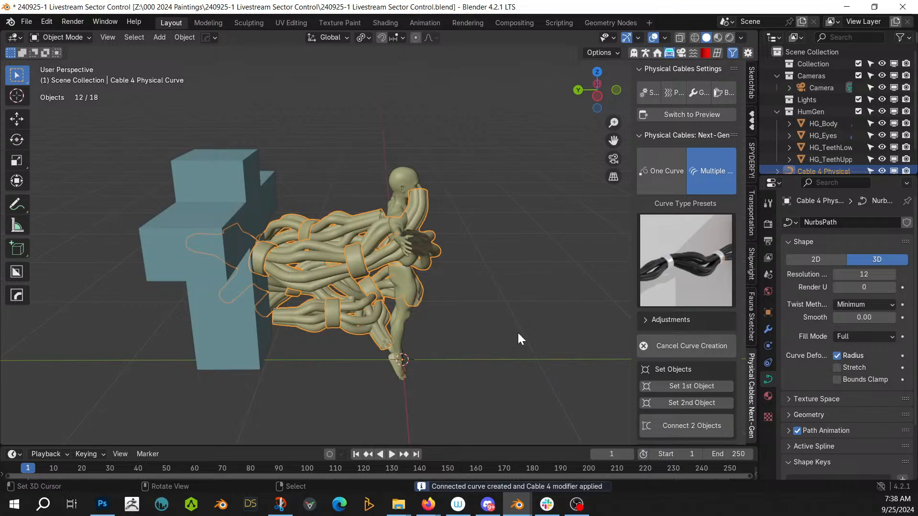
middle_click_drag(546, 376, 569, 331)
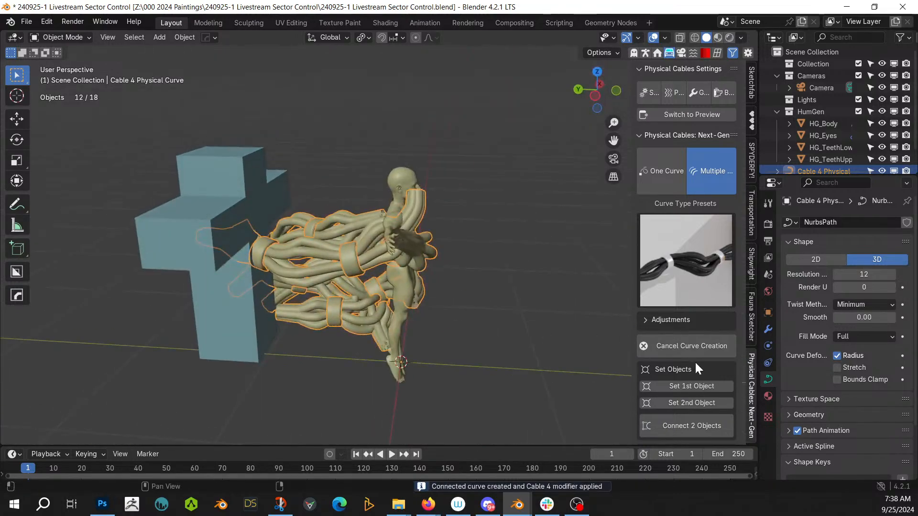
Step: In the cable setup settings, enable the vertex group for the first object and set it to Group
scroll(644, 185, "down", 2)
scroll(644, 184, "up", 2)
left_click_drag(633, 118, 519, 118)
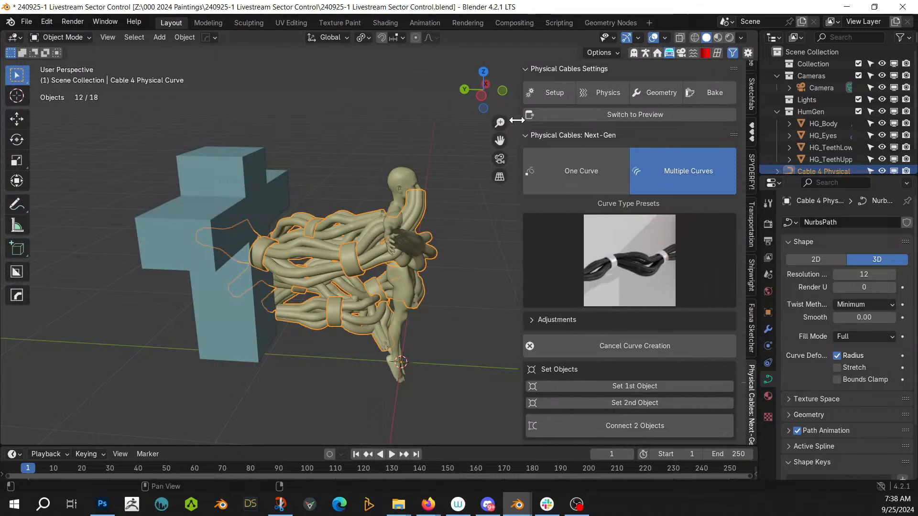
left_click(558, 91)
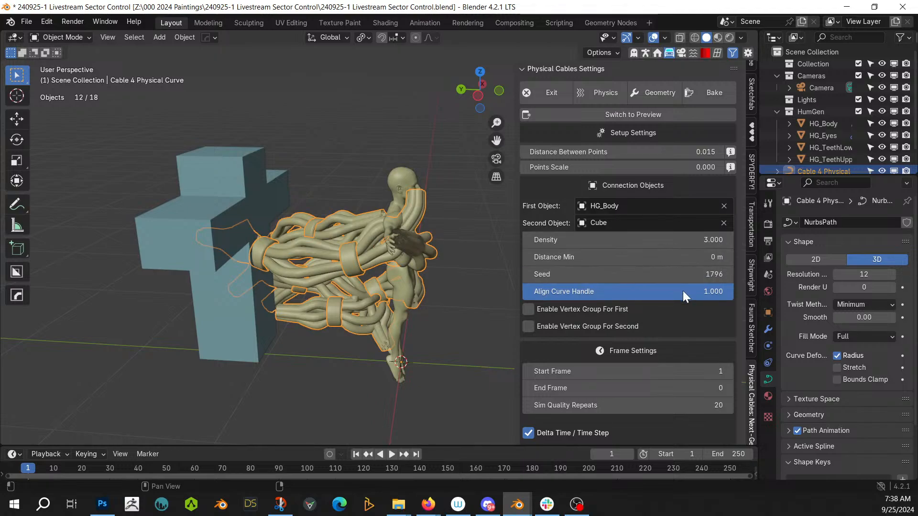
left_click(528, 310)
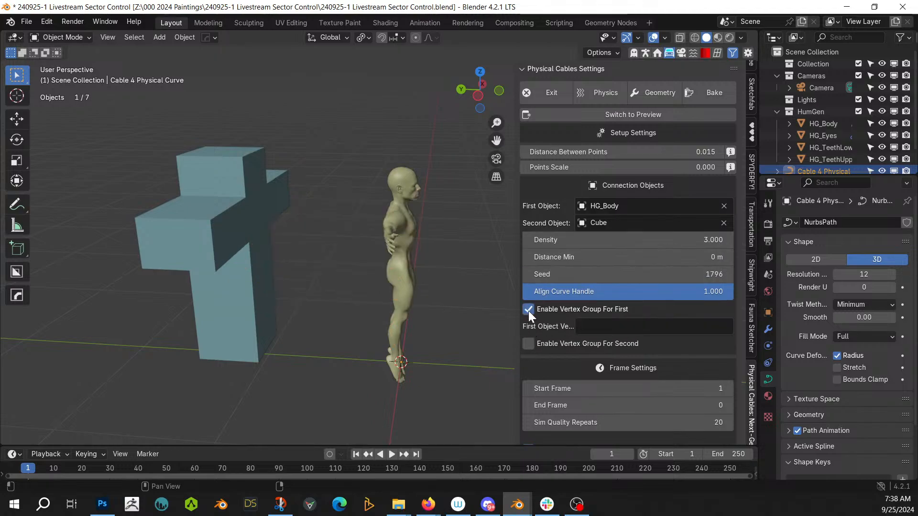
left_click(593, 326)
type("Group")
key("Return")
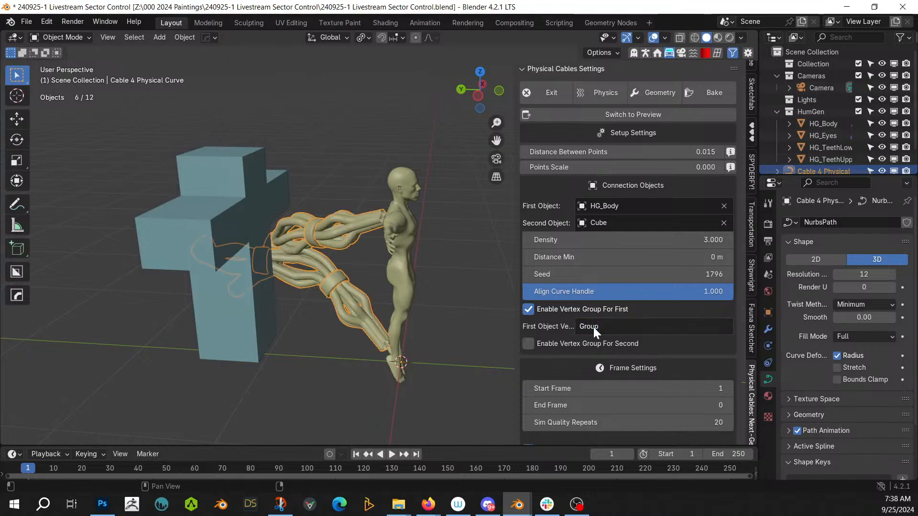
Step: Enable the vertex group for the second connection object and set it to Group
left_click(527, 344)
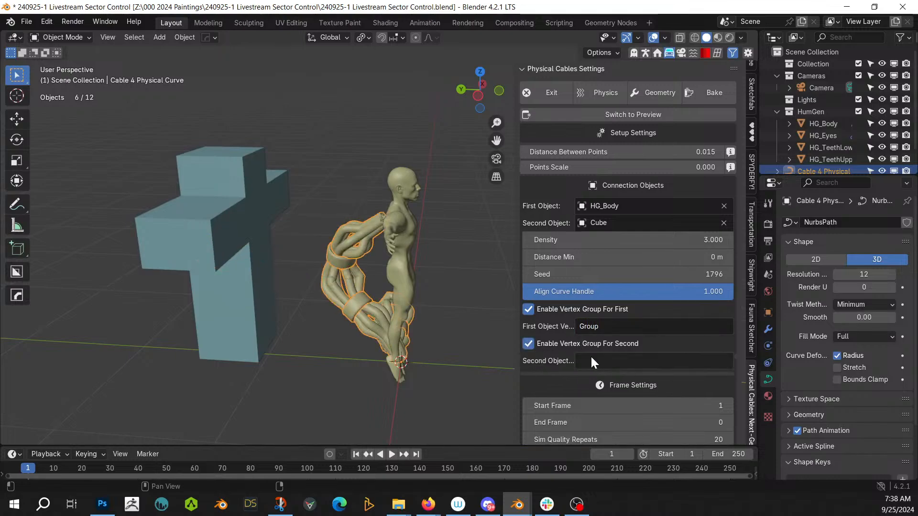
left_click(591, 360)
type("Group")
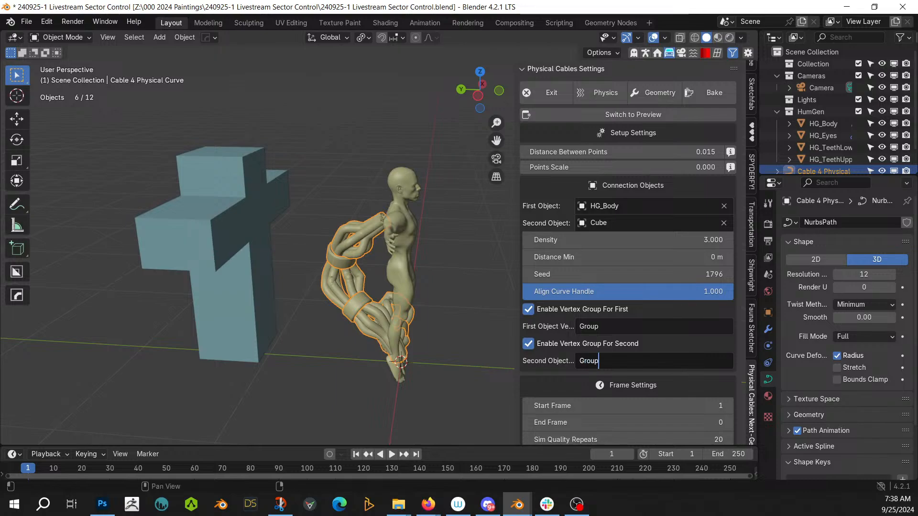
key("Return")
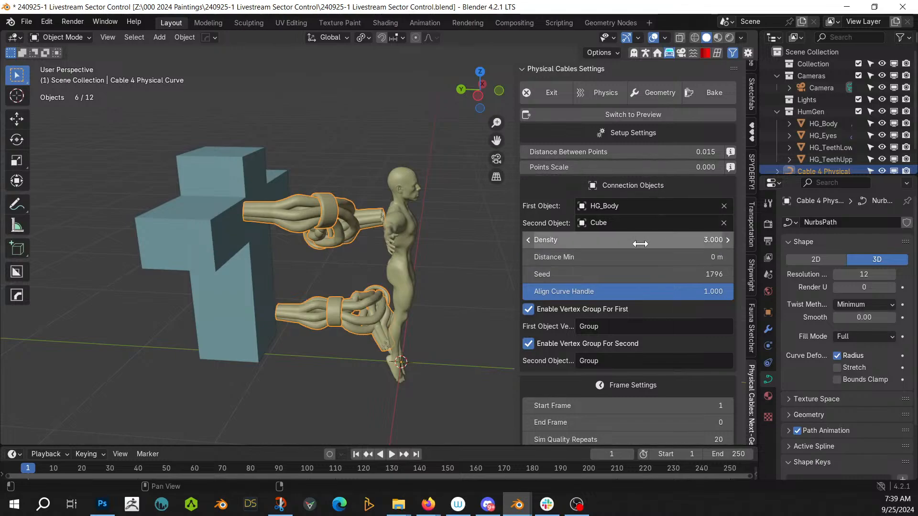
Step: Look through the cables' geometry and setup settings and raise the connection Density to 11.3
left_click(659, 91)
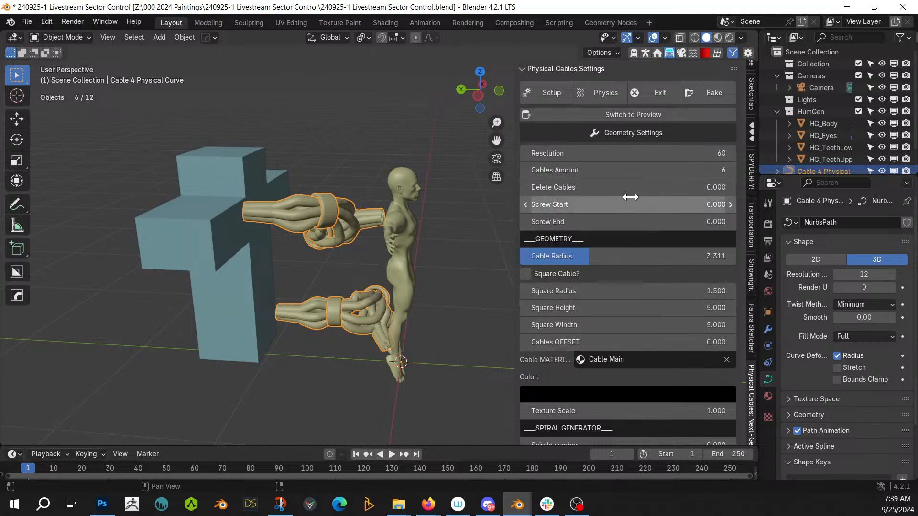
scroll(650, 336, "down", 3)
scroll(651, 337, "down", 5)
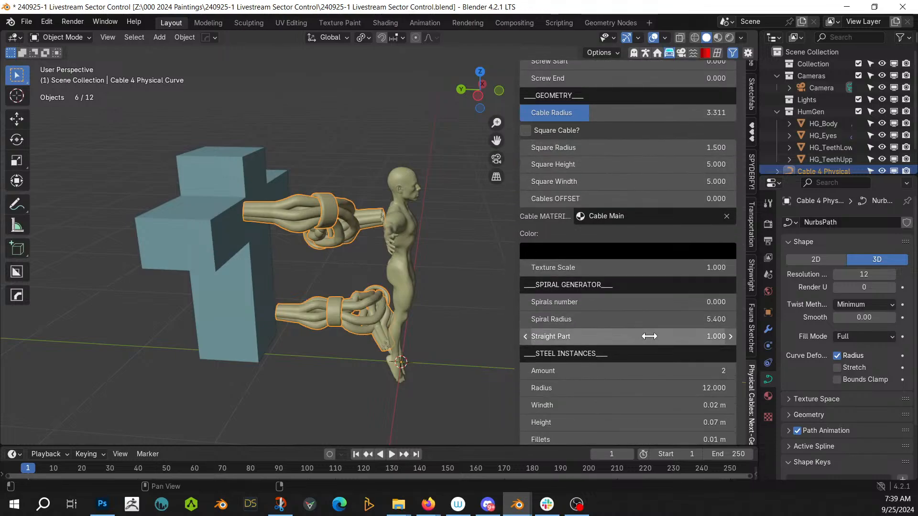
scroll(653, 325, "up", 7)
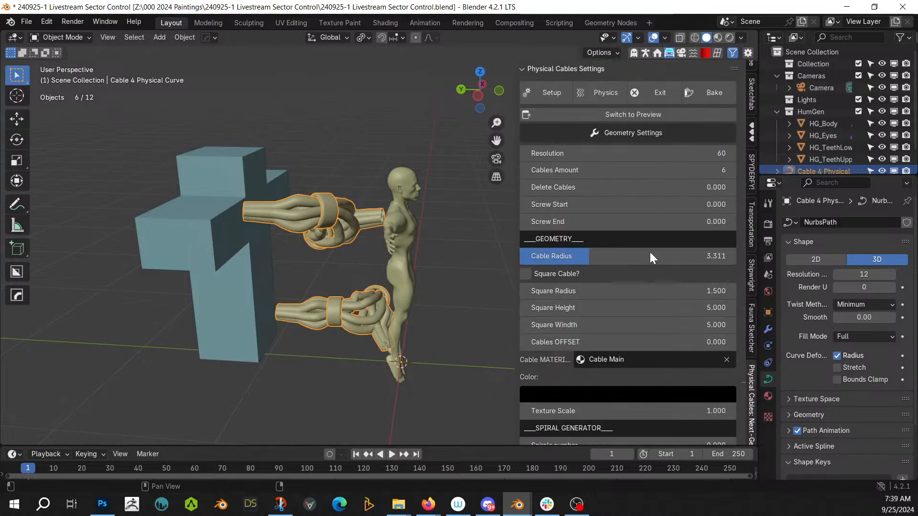
left_click(563, 91)
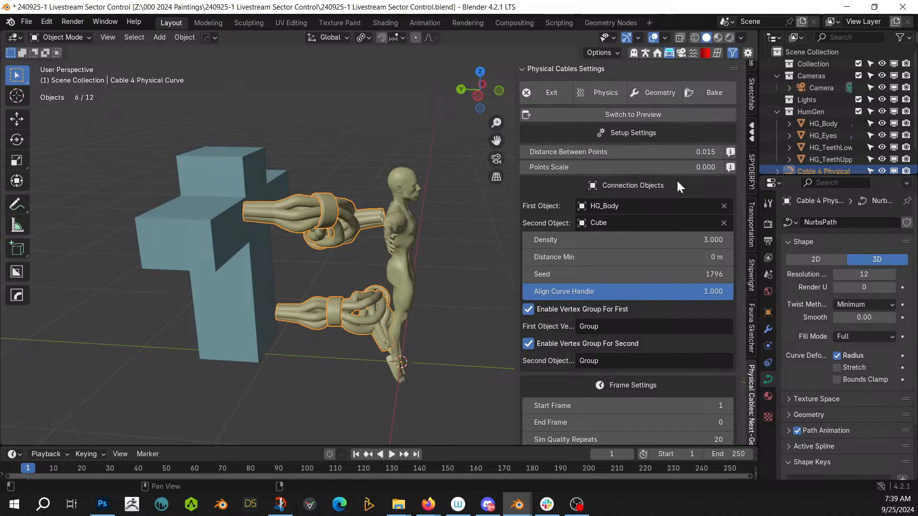
scroll(653, 326, "down", 15)
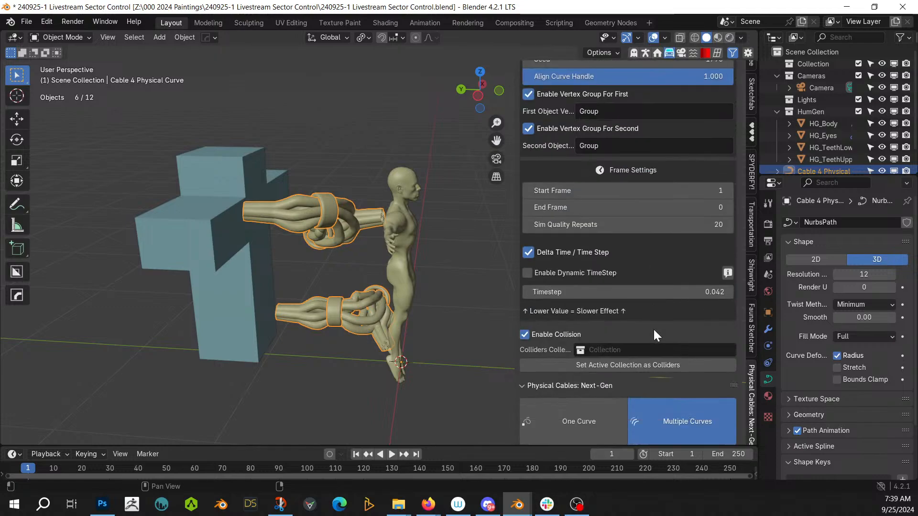
scroll(653, 329, "down", 13)
scroll(653, 332, "up", 20)
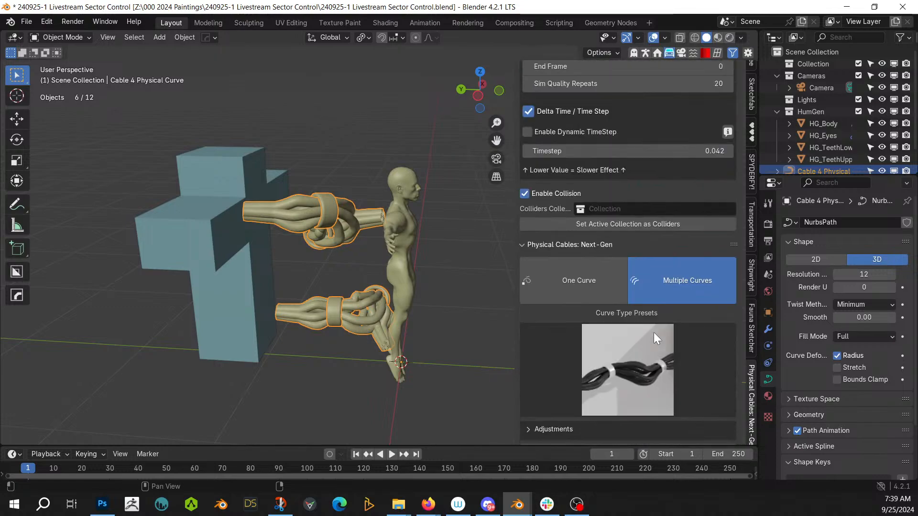
scroll(655, 339, "up", 7)
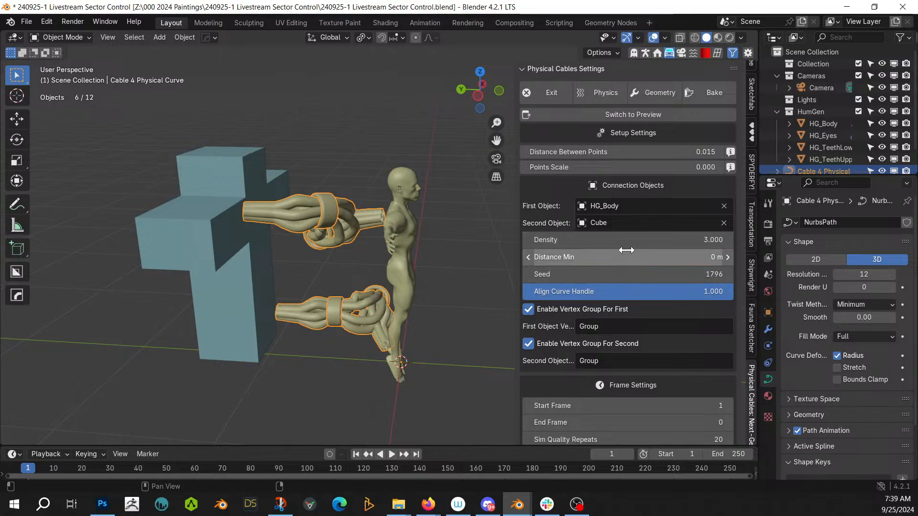
left_click_drag(627, 245, 598, 231)
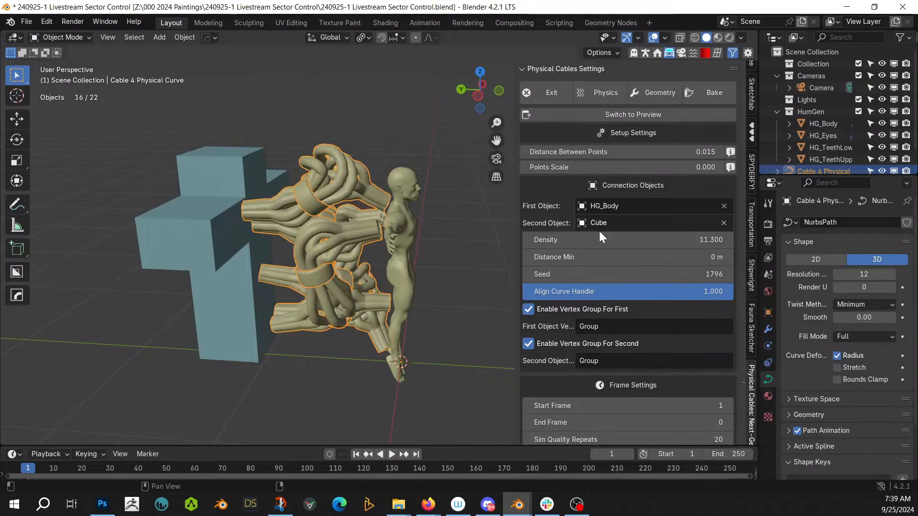
Step: In the cable geometry settings, set Cables Amount to 5 and Cable Radius to 0.83
left_click(647, 90)
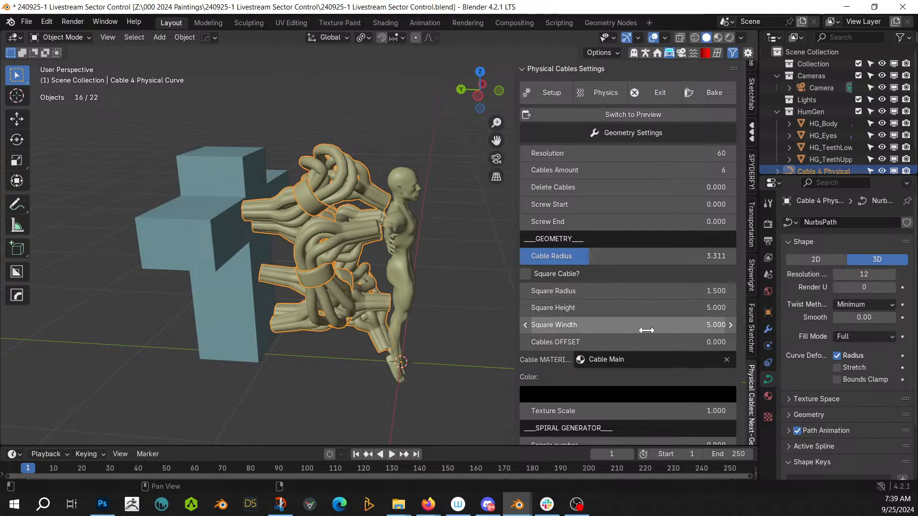
left_click(666, 175)
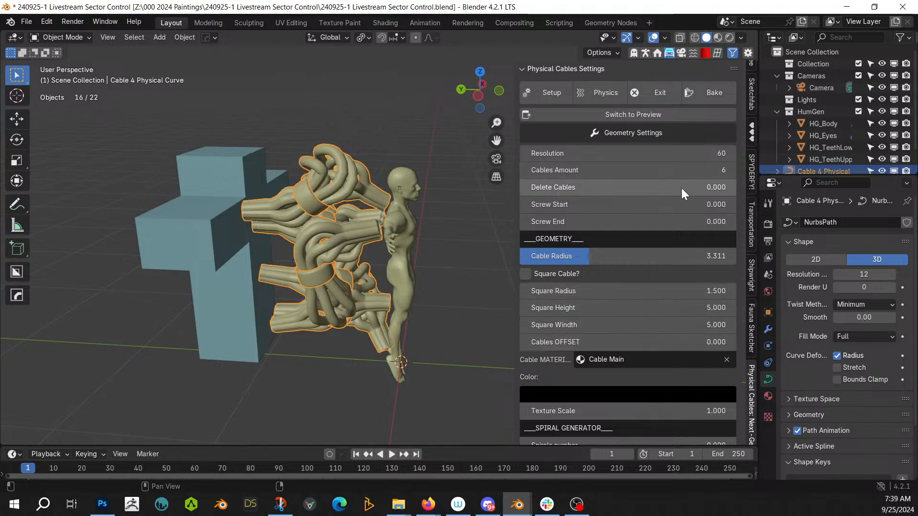
key("Escape")
left_click(526, 170)
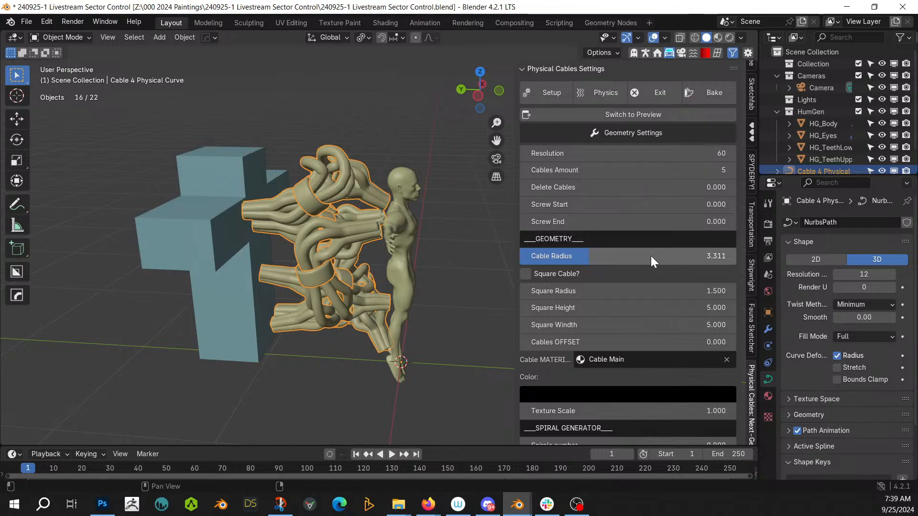
left_click_drag(687, 257, 632, 258)
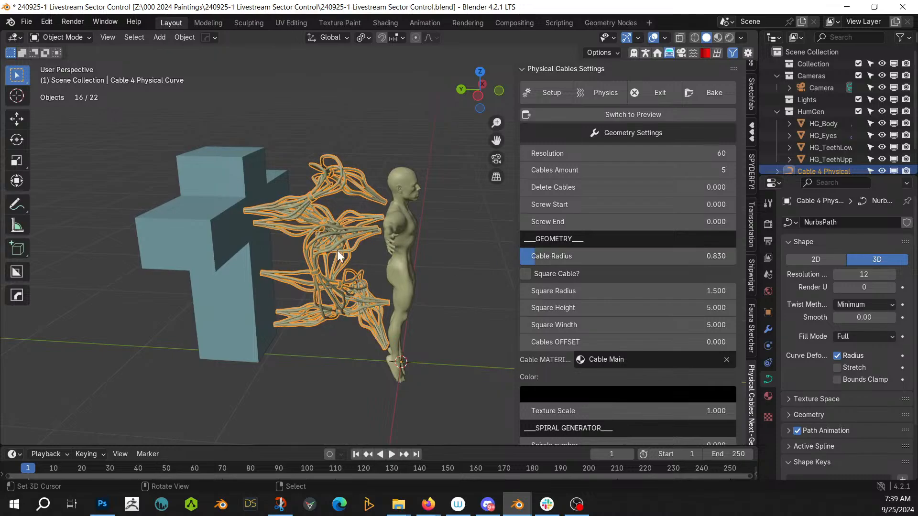
Step: Move the cross-shaped block about 1.28 m along the Y axis, away from the character
middle_click_drag(337, 250, 351, 271)
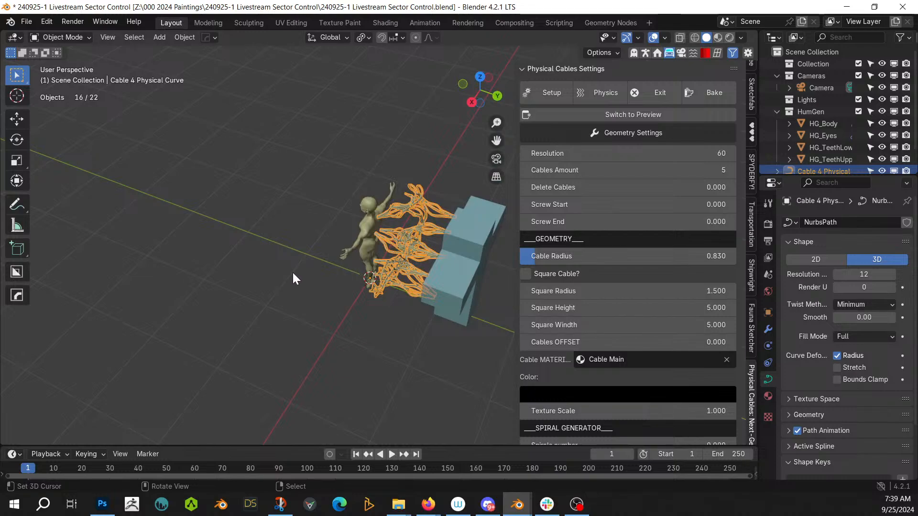
middle_click_drag(292, 279, 321, 220)
left_click(355, 214)
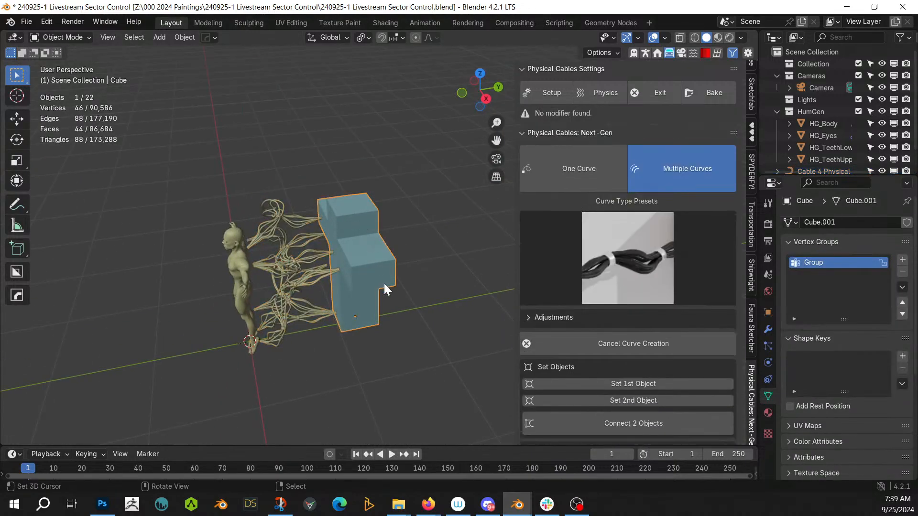
key("g")
key("y")
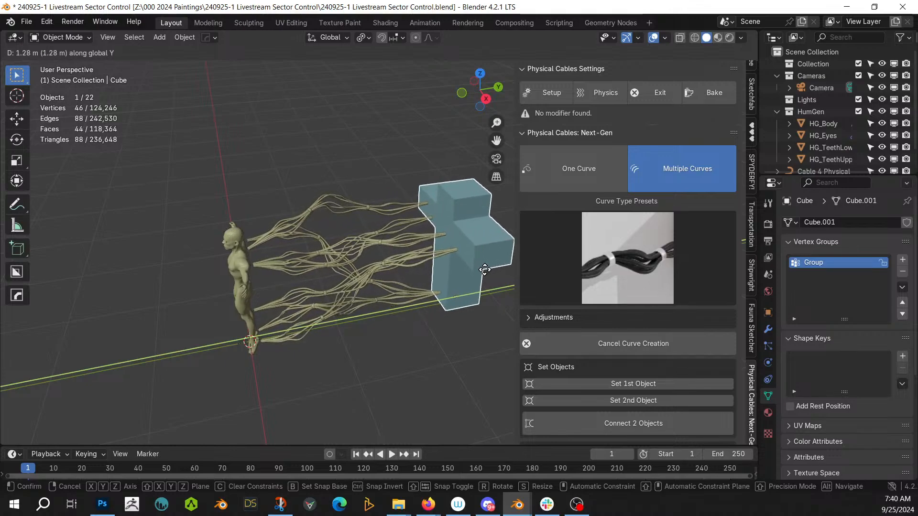
left_click(485, 271)
Step: Review the setup, geometry and physics settings of the cables between the character and the block
middle_click_drag(348, 278, 504, 177)
left_click(540, 92)
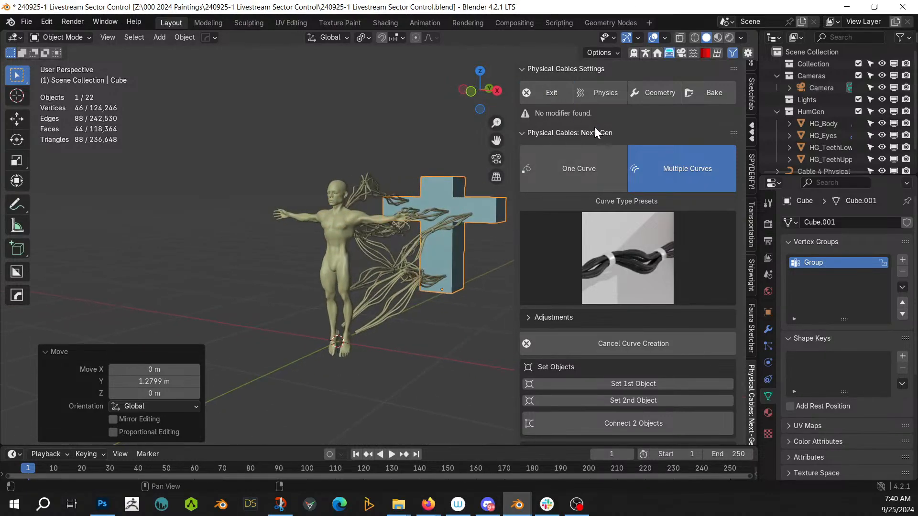
left_click(403, 259)
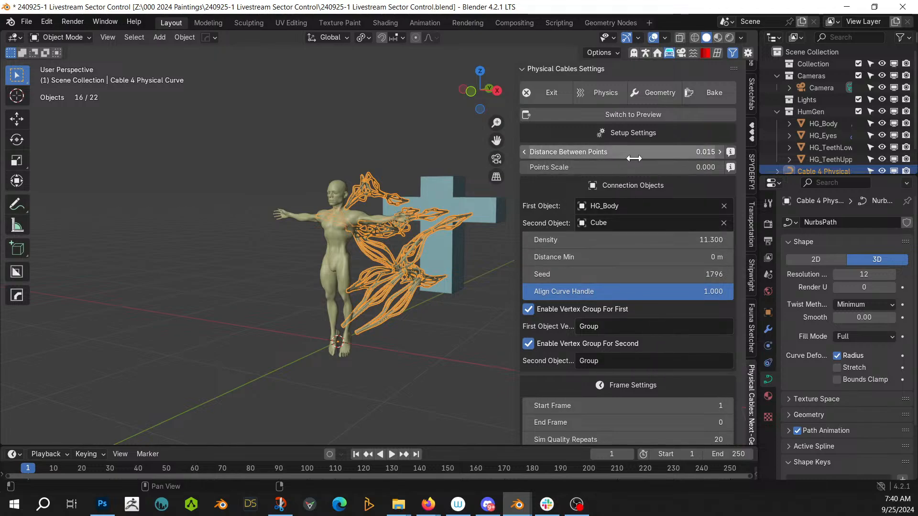
left_click(647, 90)
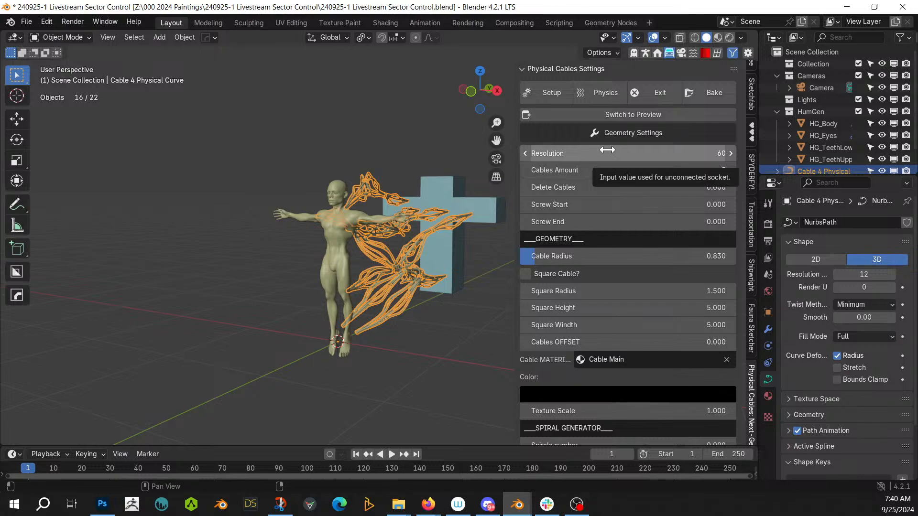
left_click(604, 91)
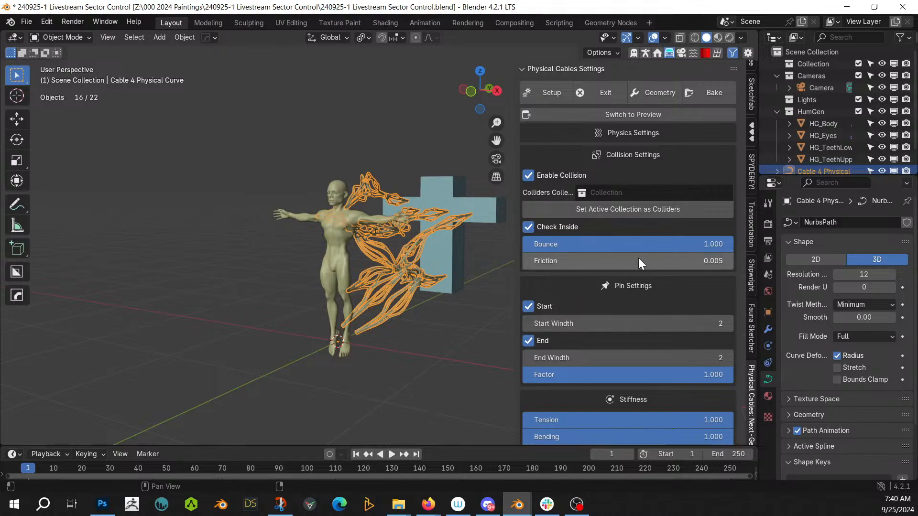
scroll(635, 238, "down", 3)
scroll(632, 234, "down", 10)
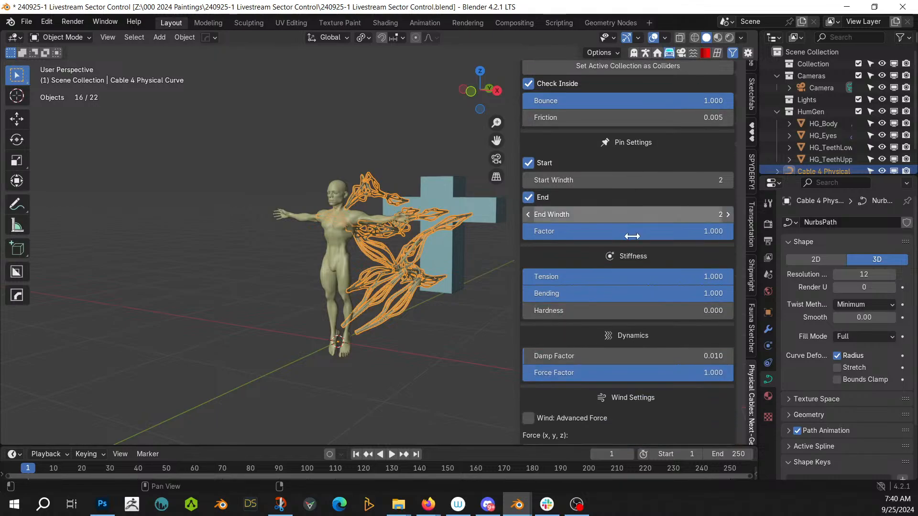
scroll(634, 238, "down", 13)
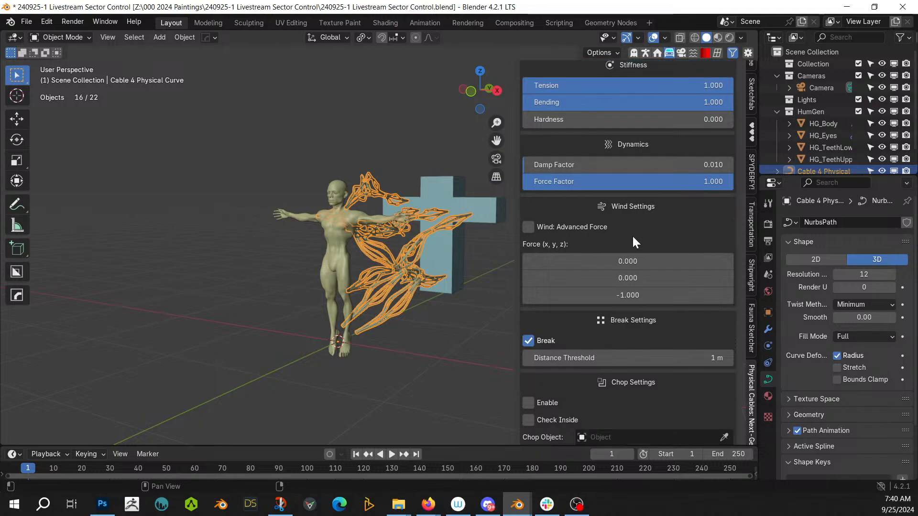
scroll(632, 237, "down", 5)
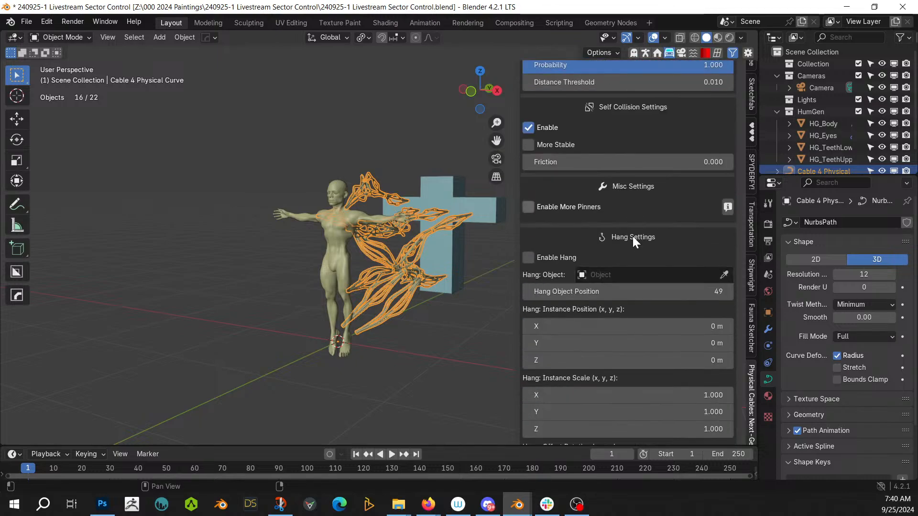
scroll(632, 237, "up", 7)
scroll(632, 236, "up", 20)
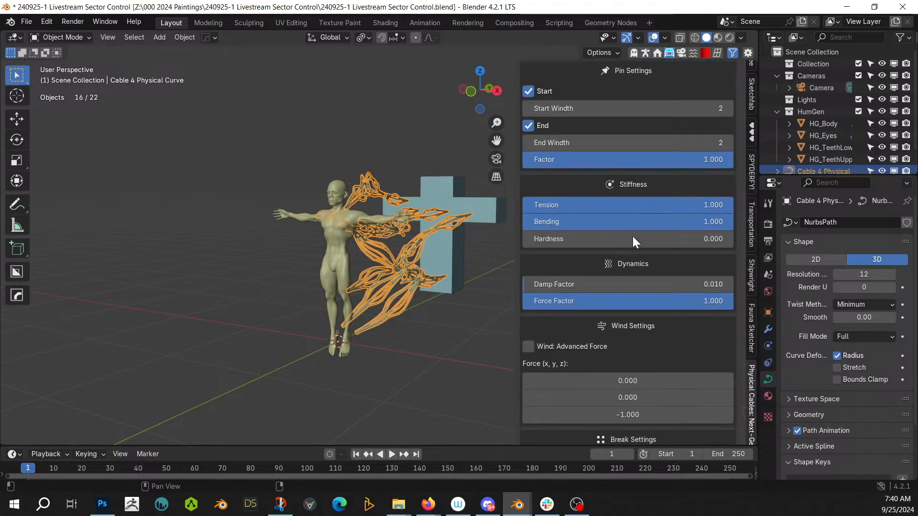
Step: From the cables' setup settings, switch to the preview display and return to Cable 4
left_click(538, 91)
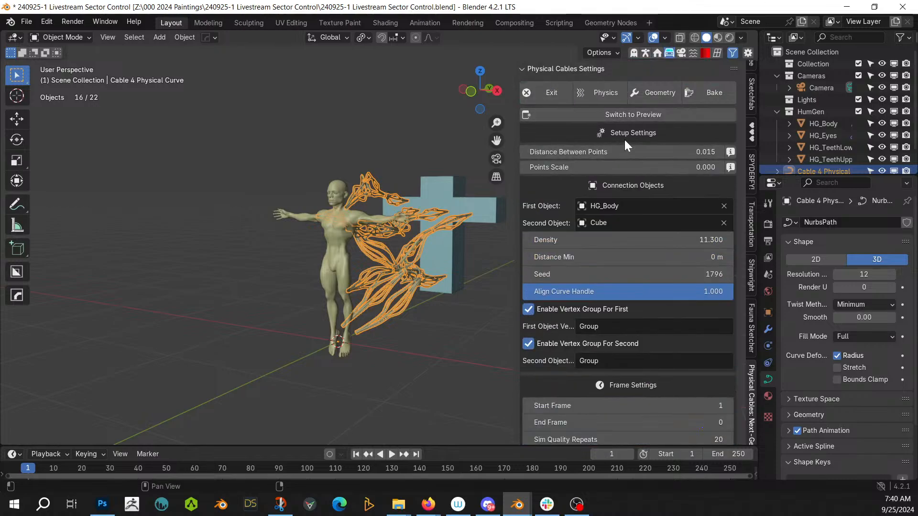
left_click(606, 115)
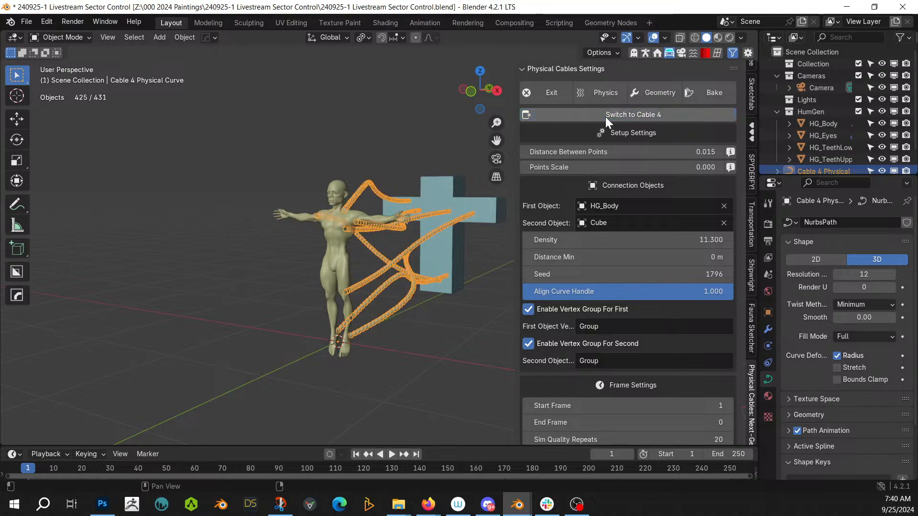
left_click(605, 115)
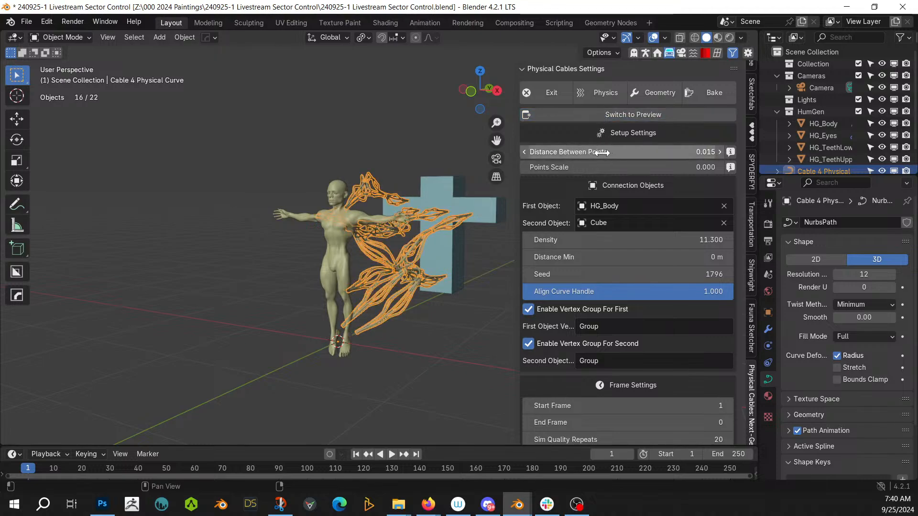
Step: Raise the connection Density of the cables to 22.4
left_click_drag(580, 236, 657, 235)
middle_click_drag(254, 210, 189, 223)
scroll(103, 240, "up", 5)
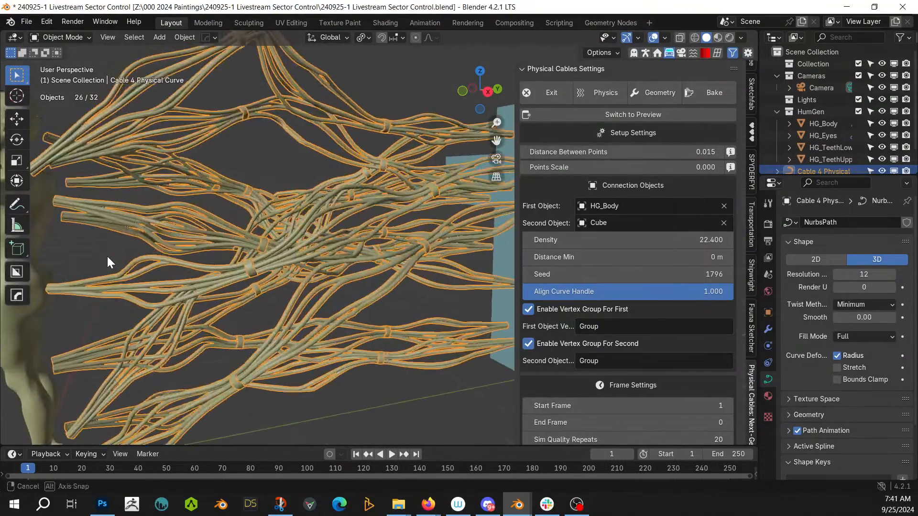
middle_click_drag(107, 254, 346, 248)
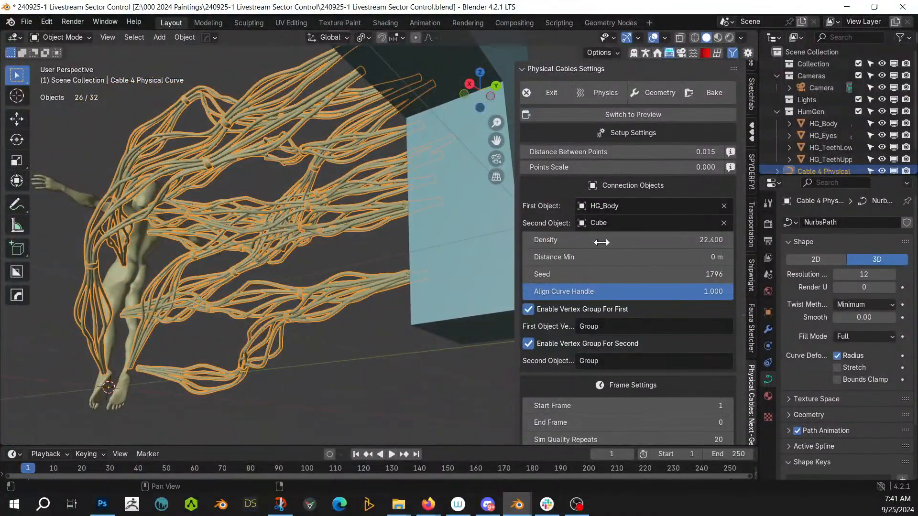
Step: Set the connection Density of the cables to 50 and check where they meet the body
double_click(626, 240)
type("50")
key("Return")
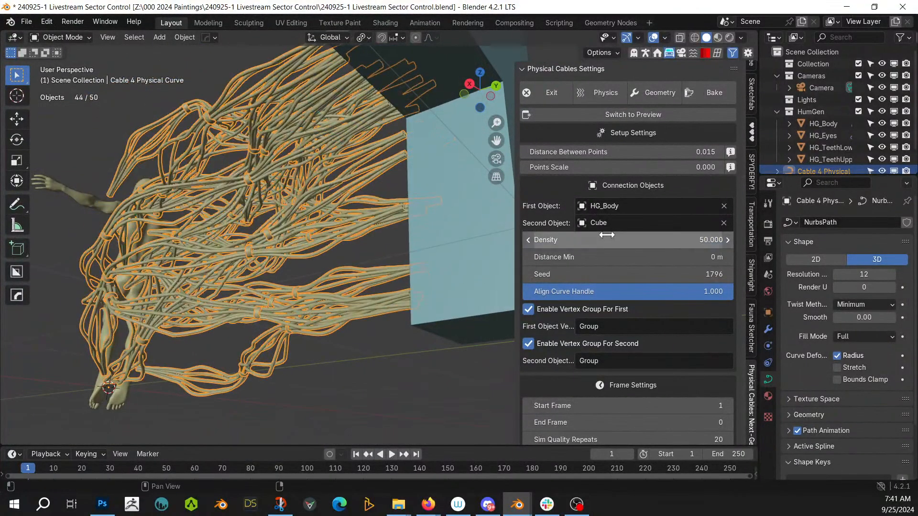
scroll(145, 243, "up", 4)
middle_click_drag(144, 243, 236, 261)
middle_click_drag(169, 297, 225, 218)
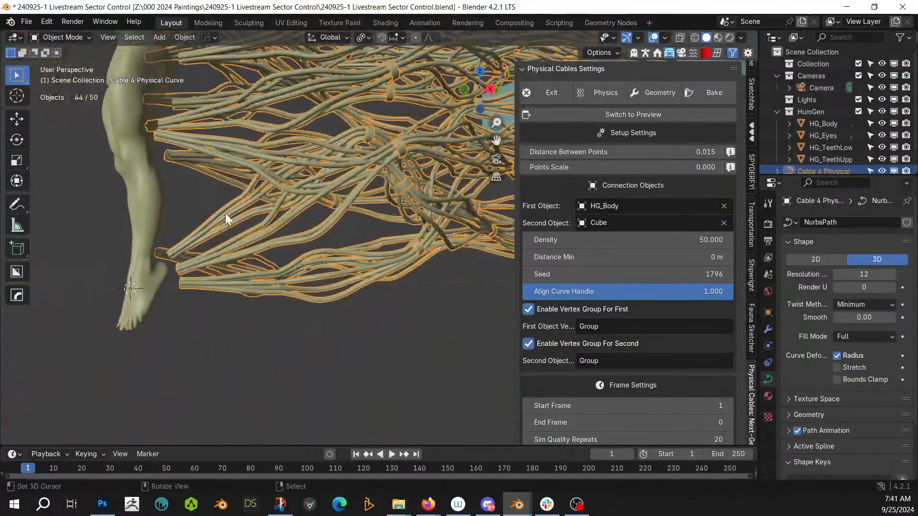
scroll(225, 218, "down", 2)
scroll(393, 316, "down", 2)
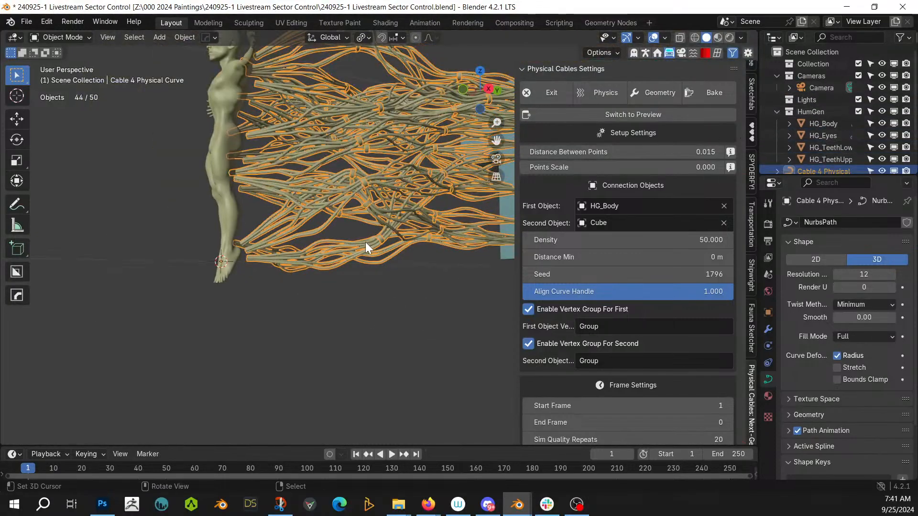
Step: Add an ico sphere with 2 subdivisions and a 1 m radius at the world origin
middle_click_drag(365, 246, 284, 322)
key("shift+a")
mouse_move(285, 324)
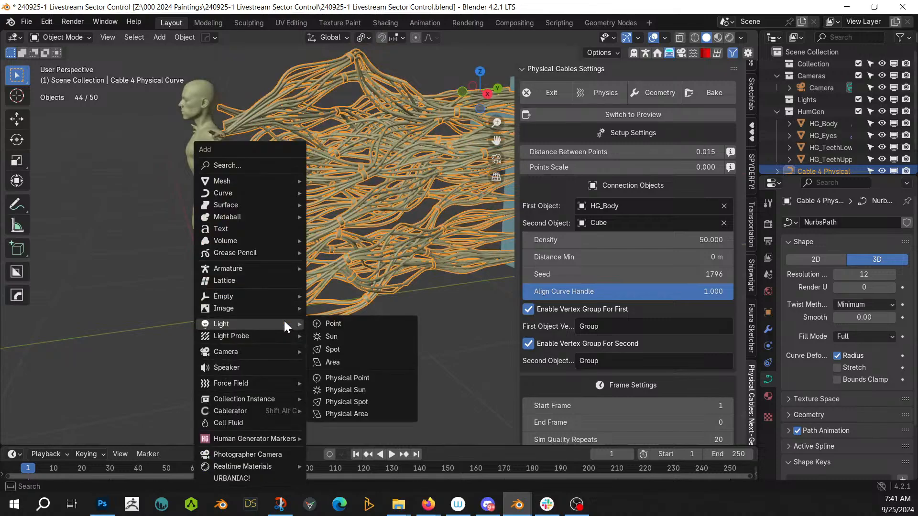
mouse_move(254, 178)
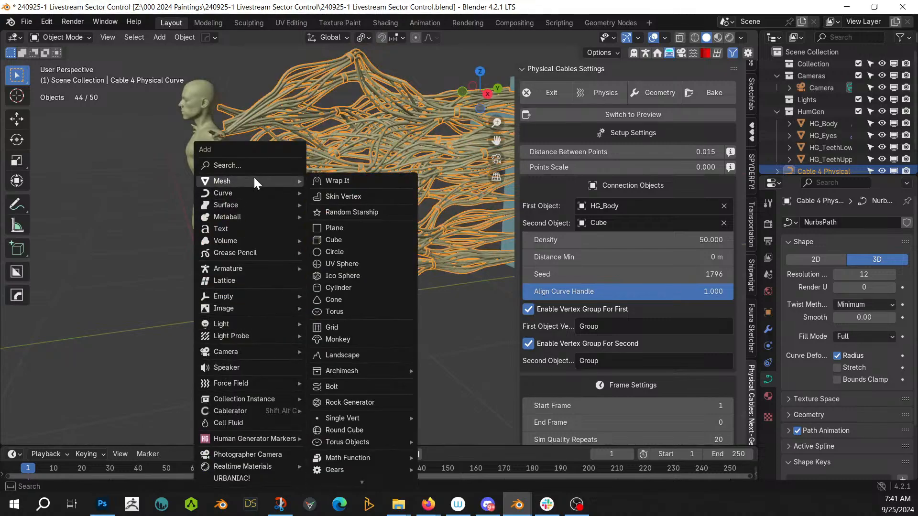
left_click(362, 278)
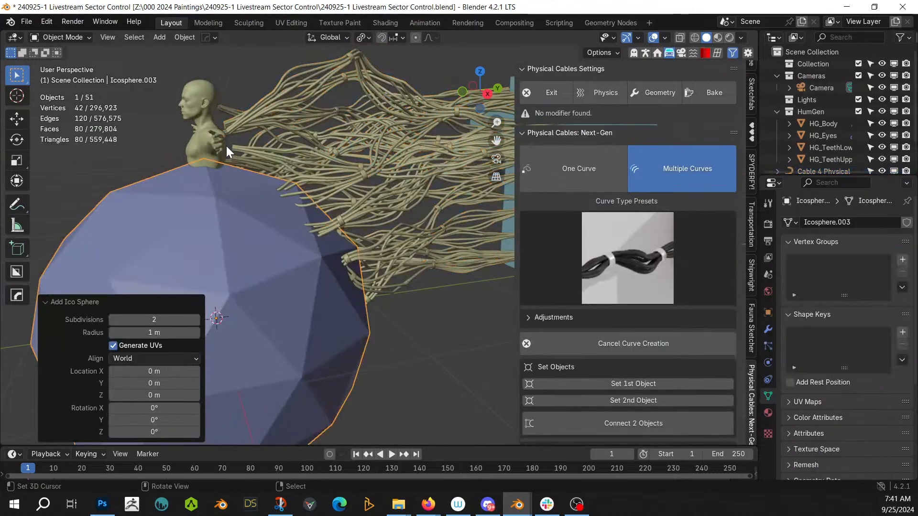
Step: Scale the ico sphere by a factor of 0.088 and apply its rotation and scale
scroll(395, 274, "down", 5)
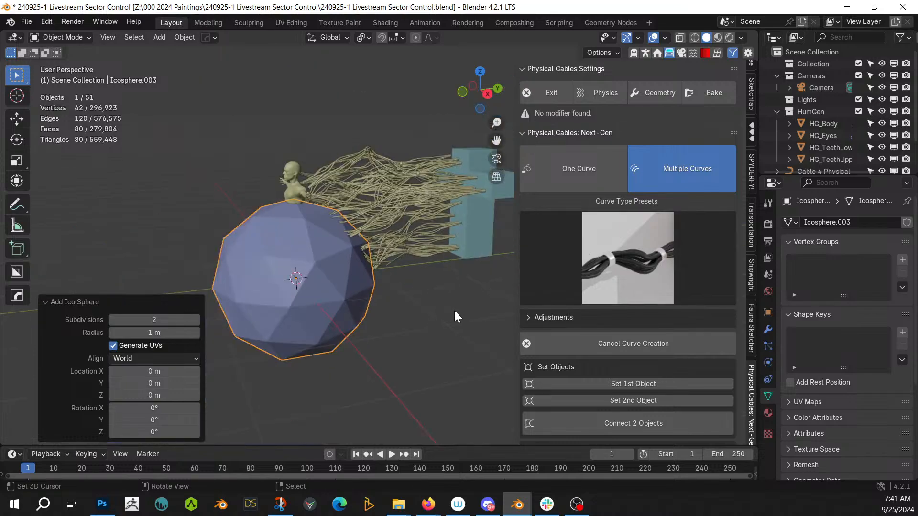
key("s")
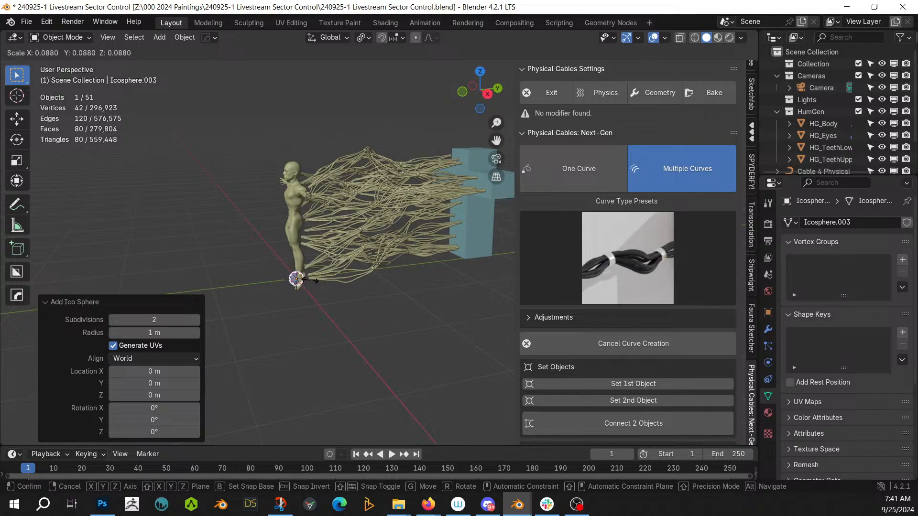
left_click(309, 282)
key("ctrl+a")
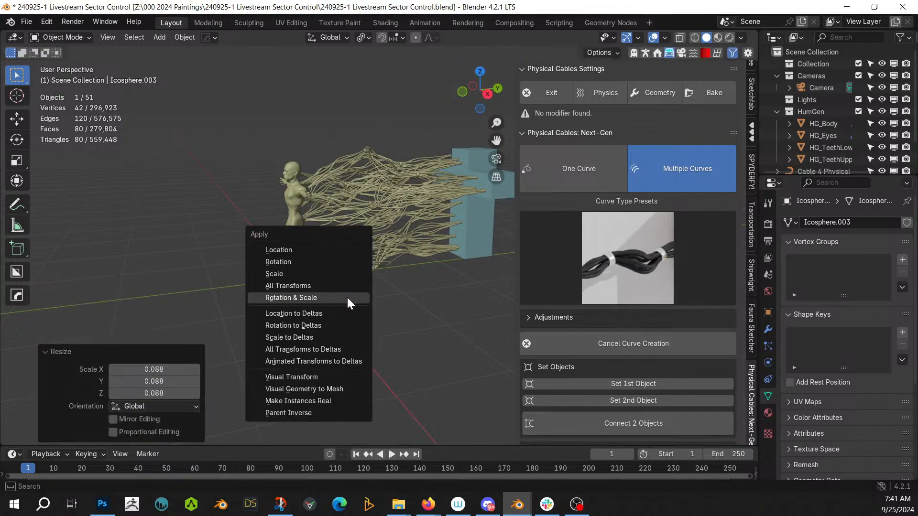
left_click(348, 299)
Step: Enable connectors in the cables' geometry settings
left_click(379, 233)
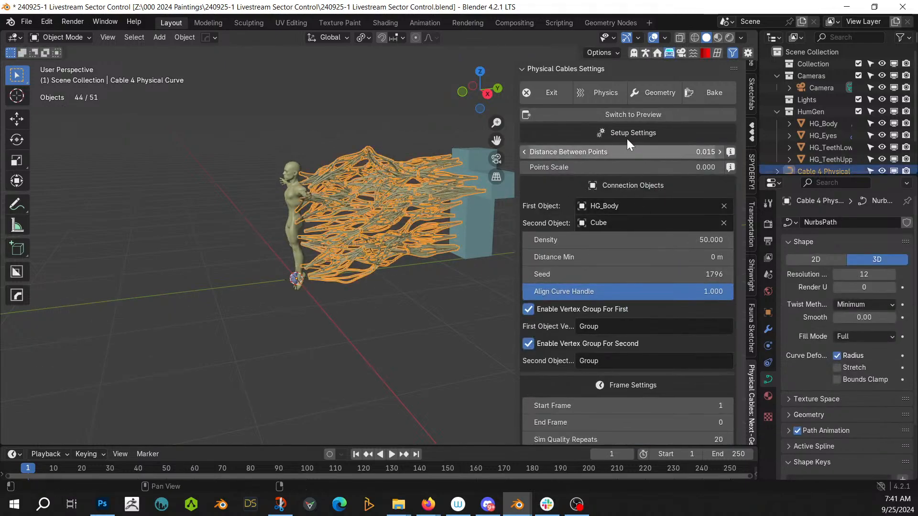
left_click(659, 96)
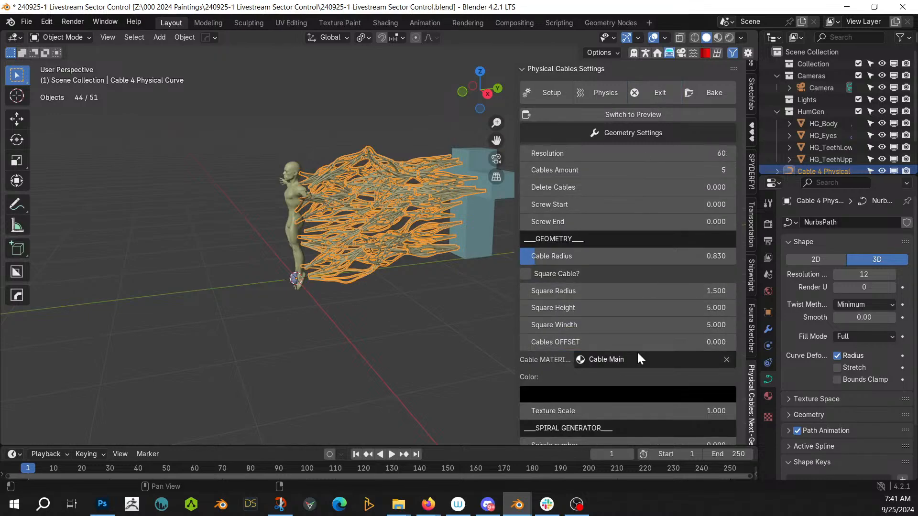
scroll(633, 383, "down", 8)
scroll(633, 396, "down", 10)
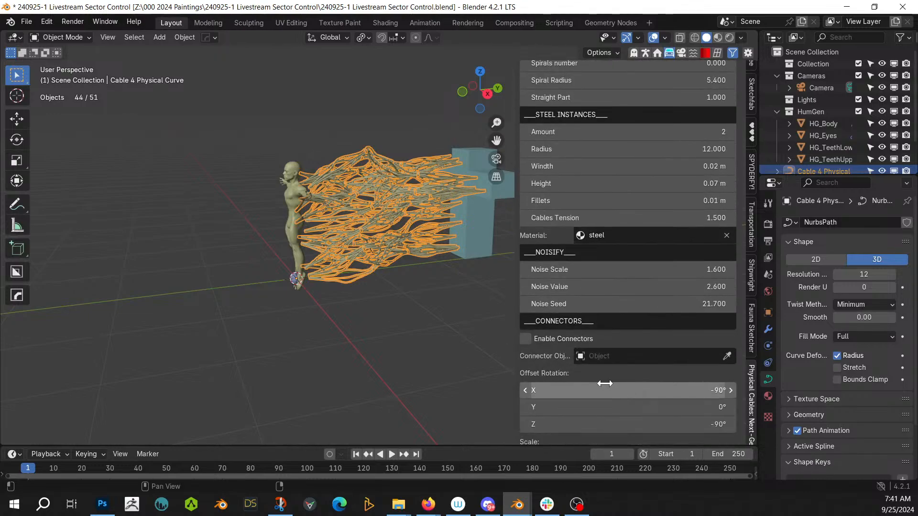
left_click(525, 339)
left_click(583, 356)
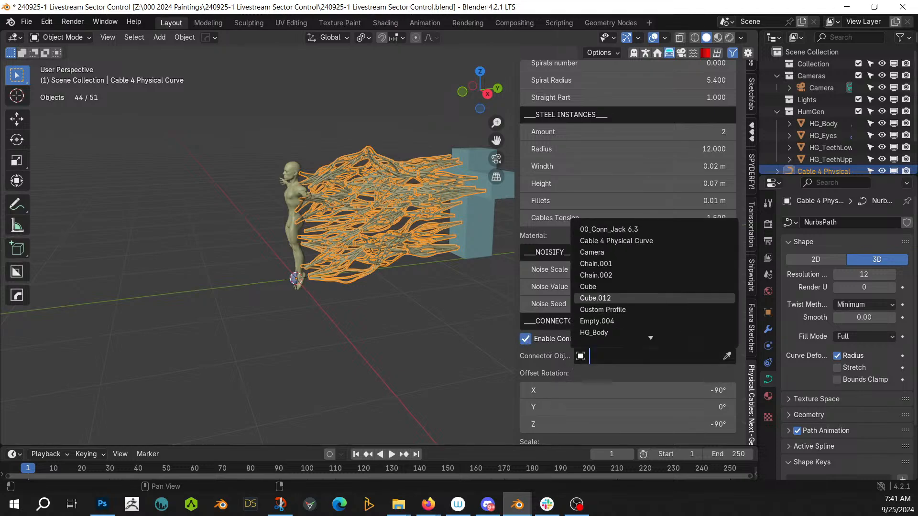
type("ico")
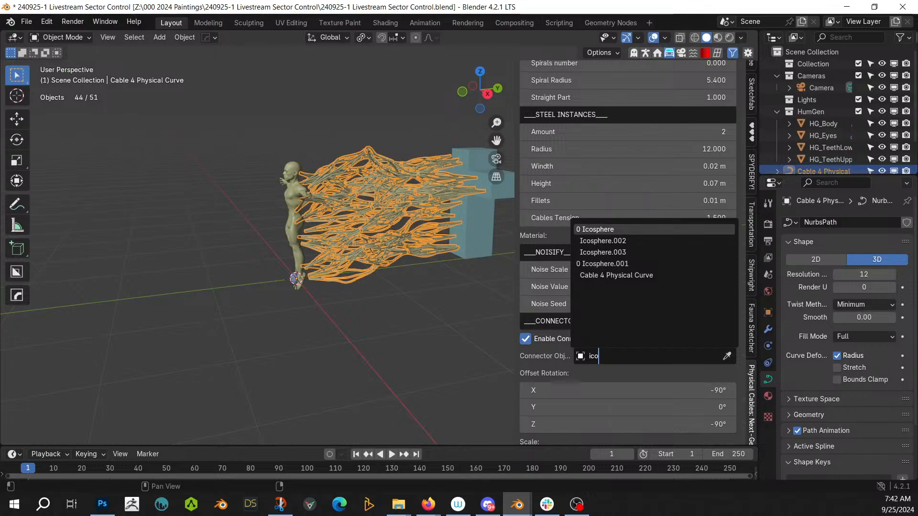
key("Return")
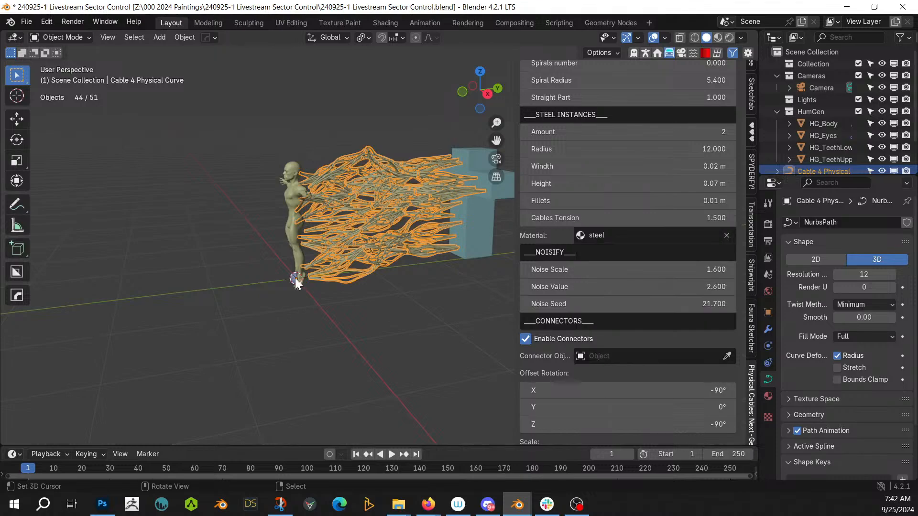
Step: Check the small ico sphere's object name and assign Icosphere.003 as the cables' connector object
left_click(294, 278)
scroll(882, 108, "down", 2)
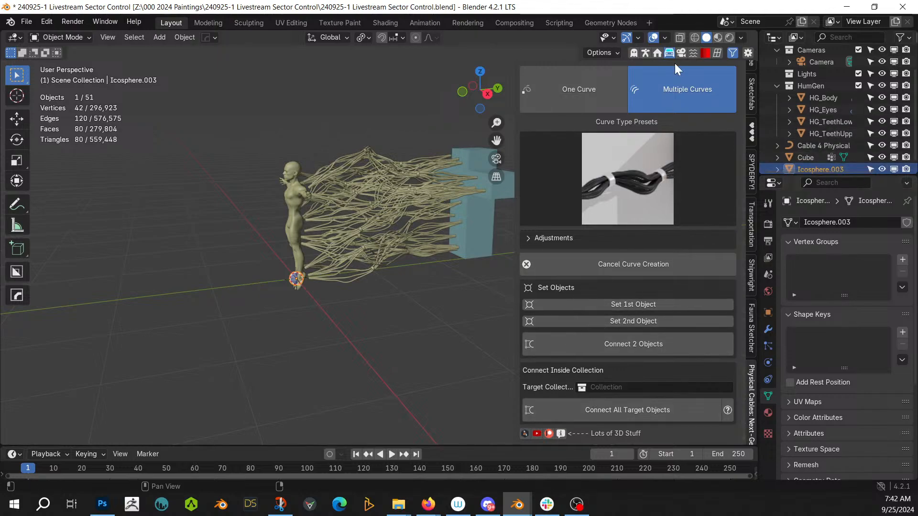
left_click(414, 208)
scroll(549, 388, "down", 5)
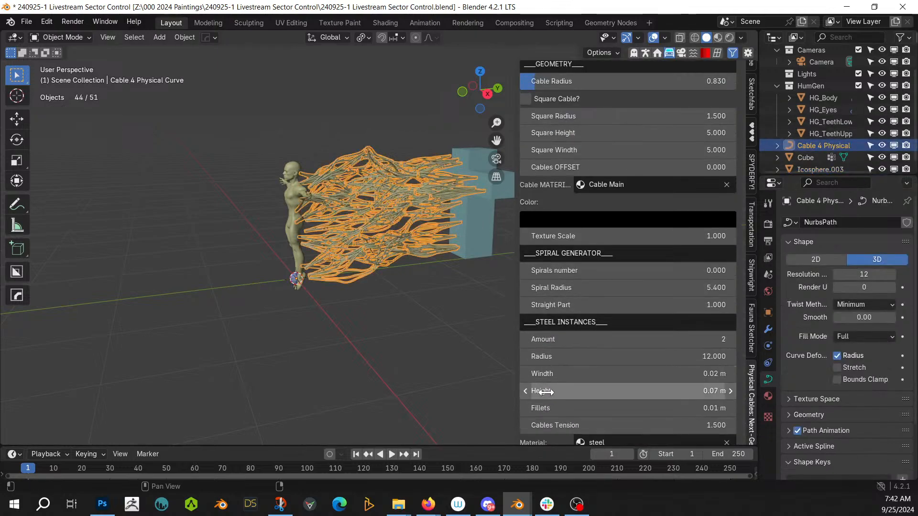
scroll(544, 401, "down", 10)
left_click(593, 324)
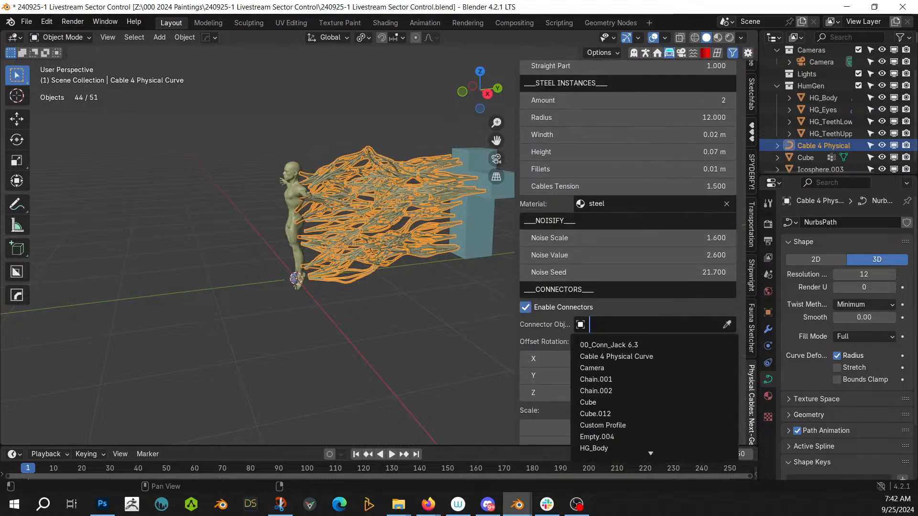
type("ico")
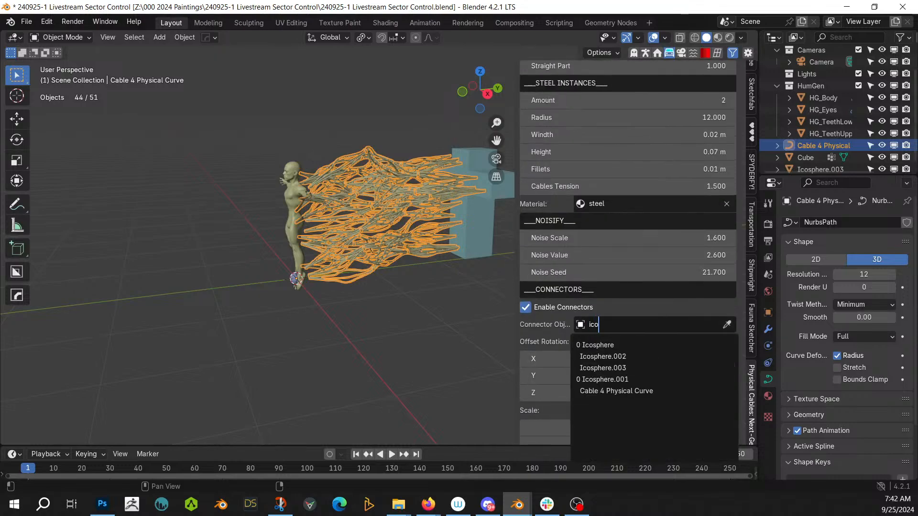
left_click(602, 367)
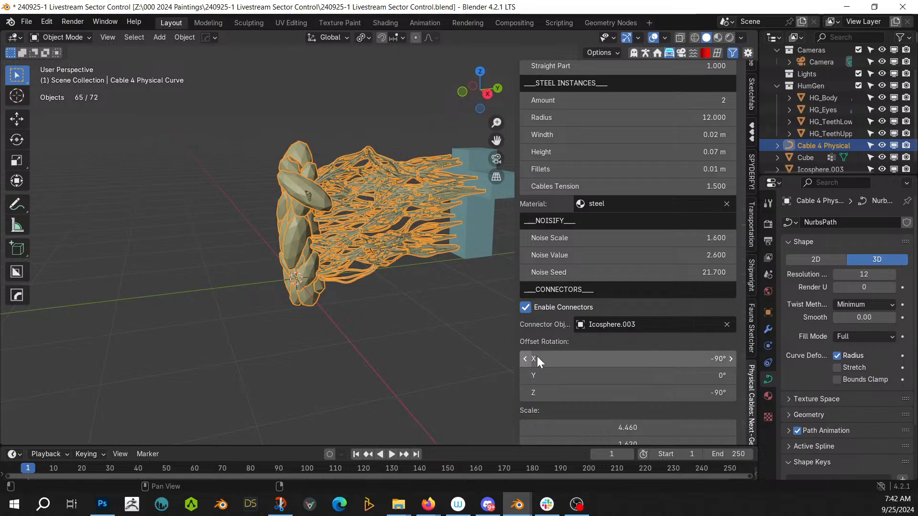
Step: Set the connectors' scale to 1 on all three axes
middle_click_drag(347, 292, 397, 296)
scroll(634, 380, "down", 3)
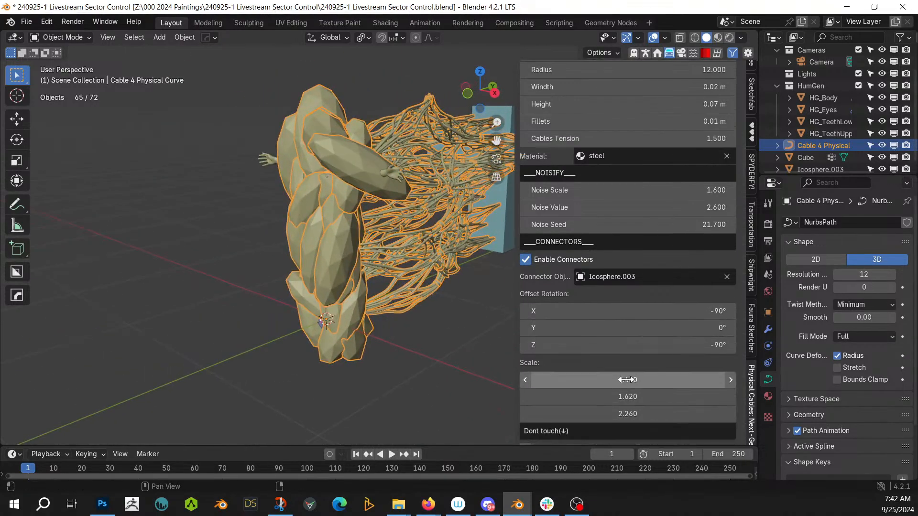
left_click_drag(626, 380, 627, 414)
type("1")
key("Return")
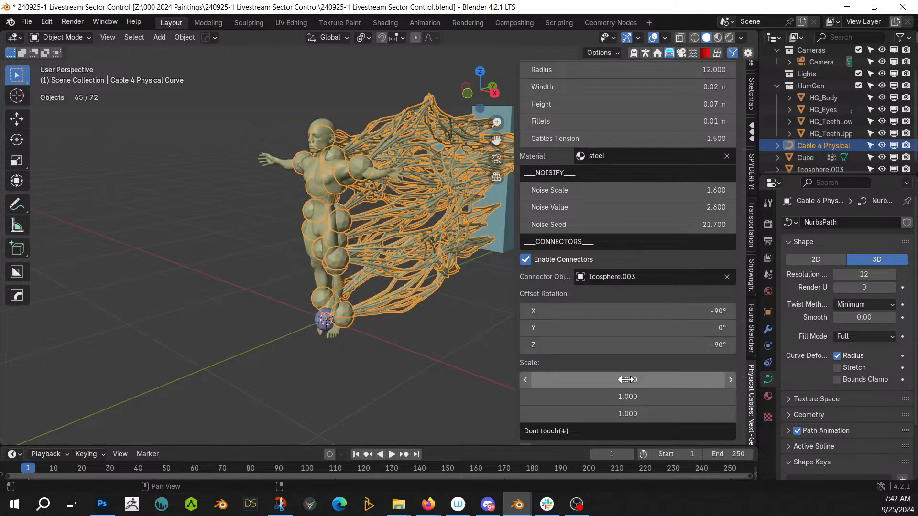
Step: Scale the small ico sphere at the feet down by a factor of about 0.57 and apply its rotation and scale
scroll(251, 323, "up", 5)
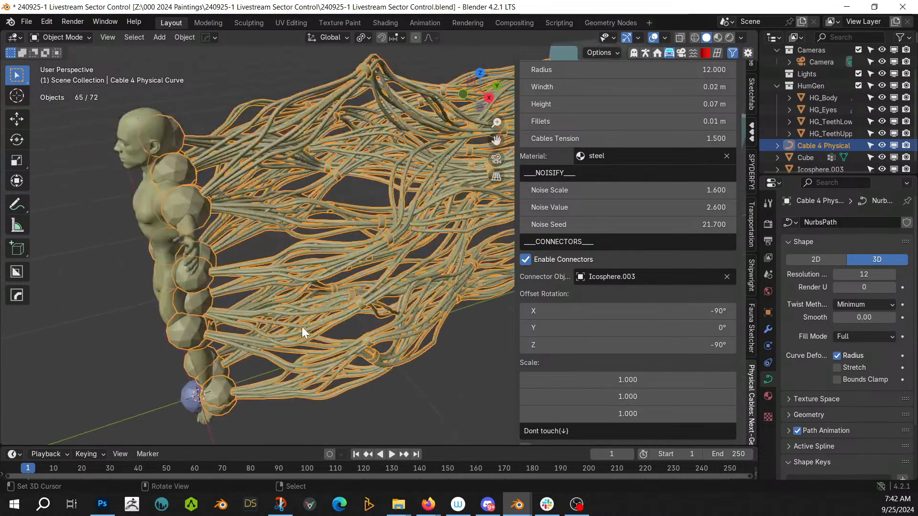
middle_click_drag(293, 381, 369, 344, "shift")
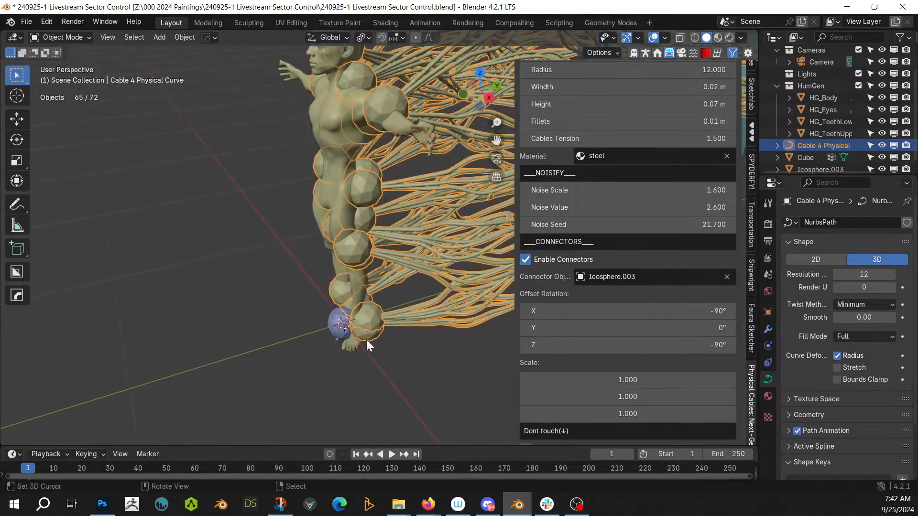
left_click(341, 325)
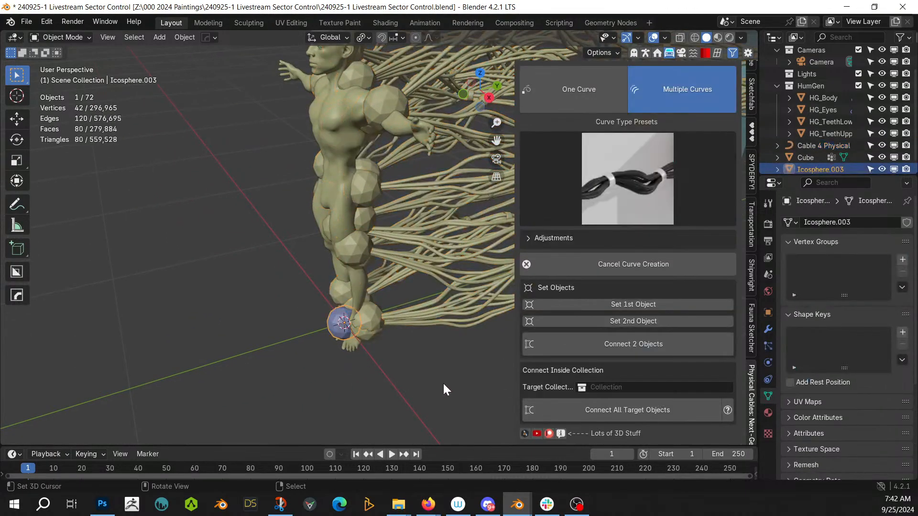
key("s")
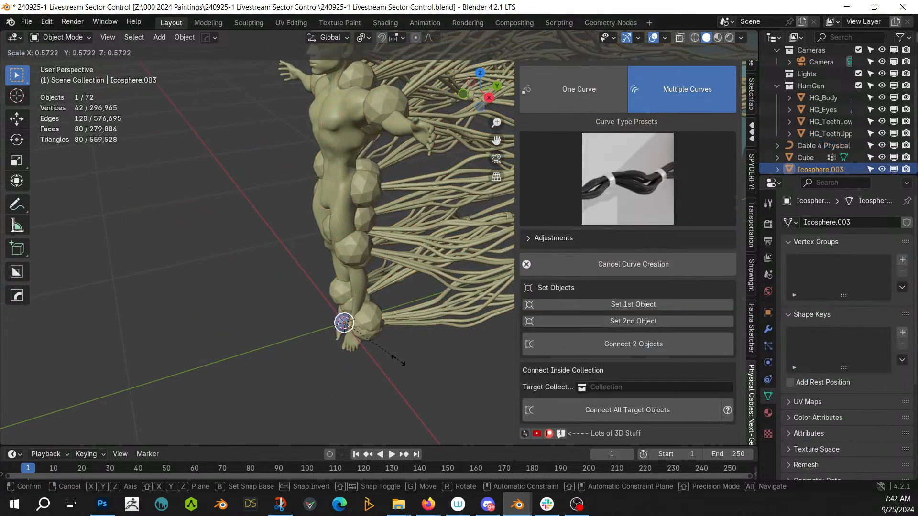
left_click(397, 359)
key("ctrl+a")
left_click(397, 360)
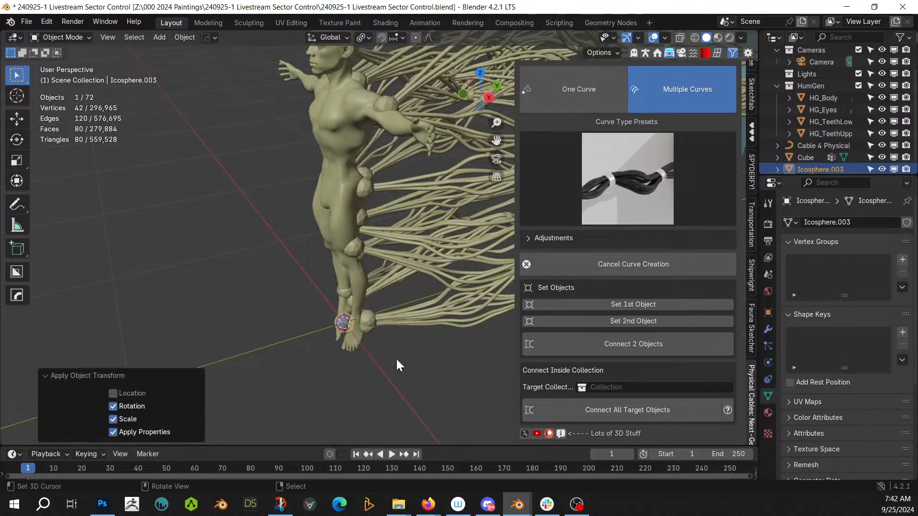
Step: Append Random Flow's shading materials to the file for use on the ico sphere
middle_click_drag(396, 357, 421, 351)
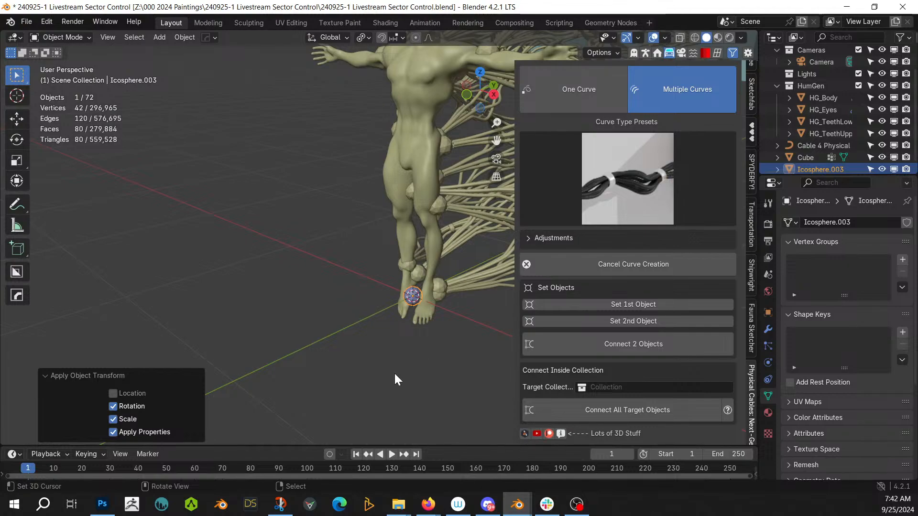
middle_click_drag(395, 376, 311, 374)
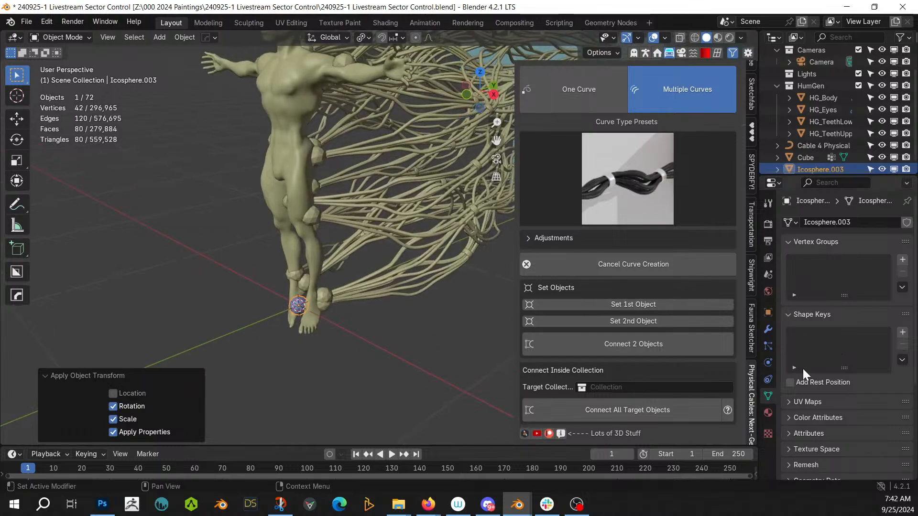
left_click(767, 413)
left_click(842, 271)
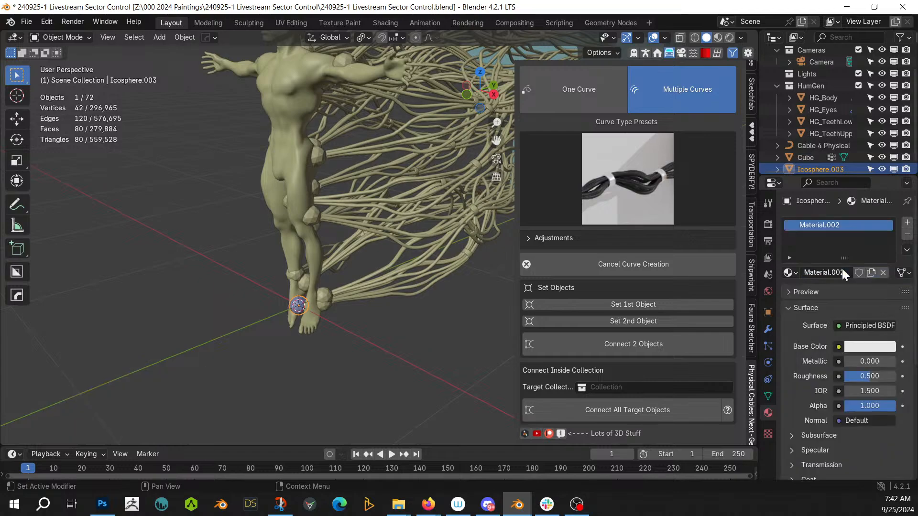
key("shift+a")
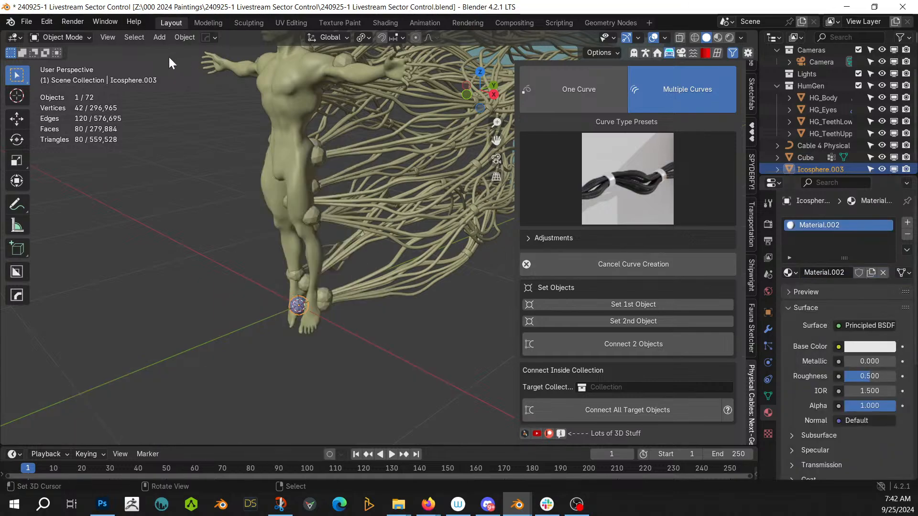
key("shift+alt+q")
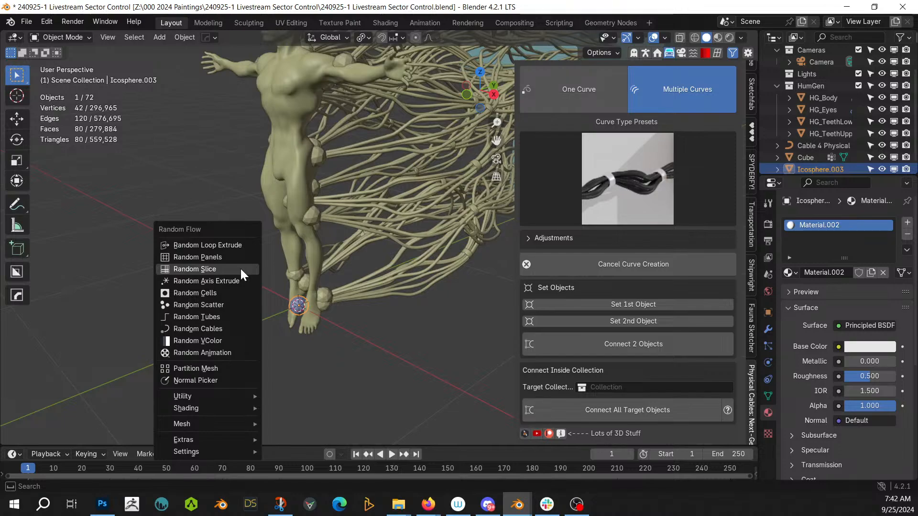
mouse_move(243, 407)
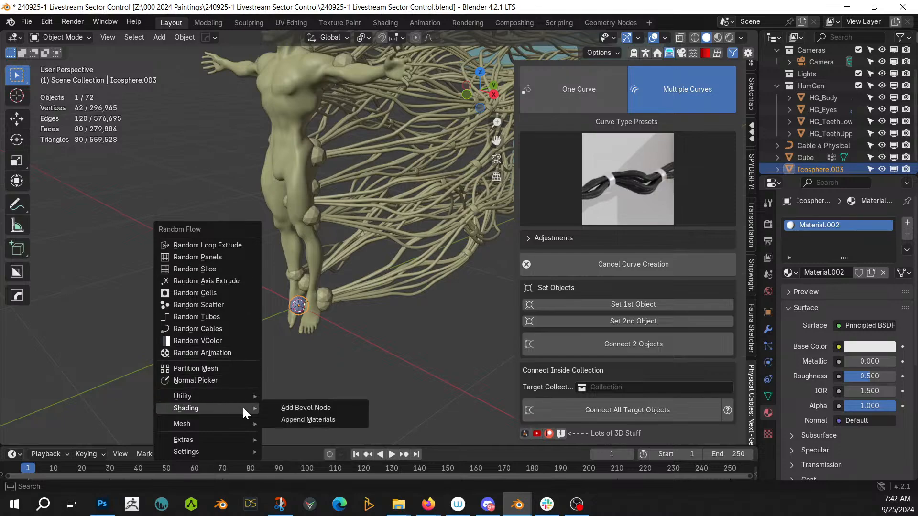
left_click(325, 419)
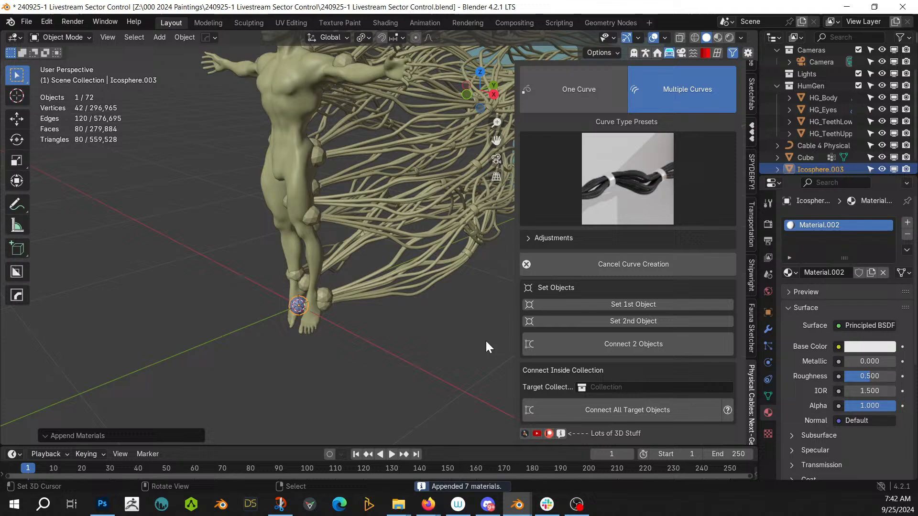
Step: Assign the rflow_metal material to the small ico sphere in place of its default material
left_click(788, 273)
type("rflow")
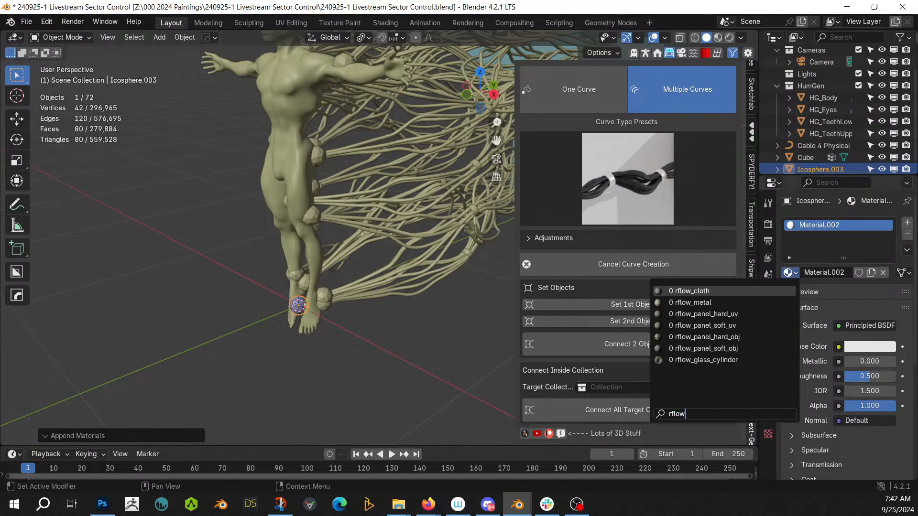
key("Down")
left_click(716, 302)
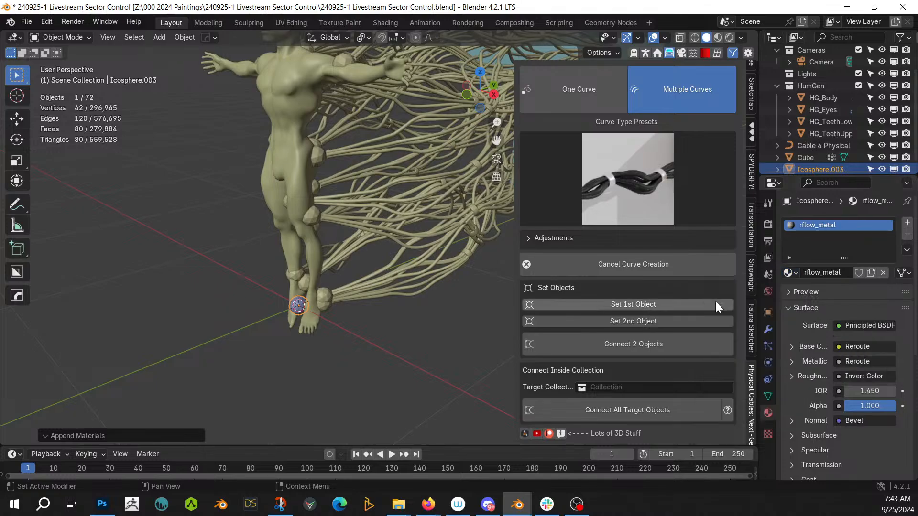
Step: Preview the scene with rendered shading and examine the sphere connectors' material up close around the feet
middle_click_drag(349, 326, 293, 349)
scroll(315, 292, "down", 2)
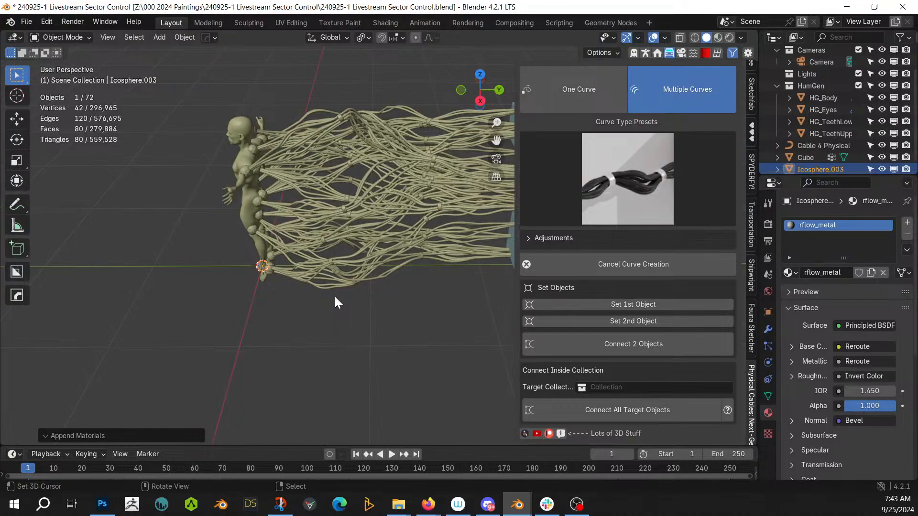
key("z")
key("8")
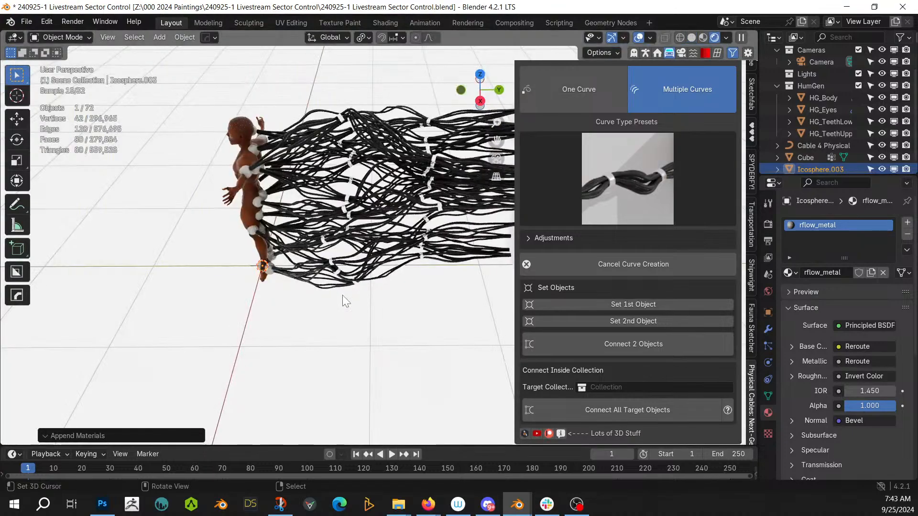
scroll(343, 295, "up", 3)
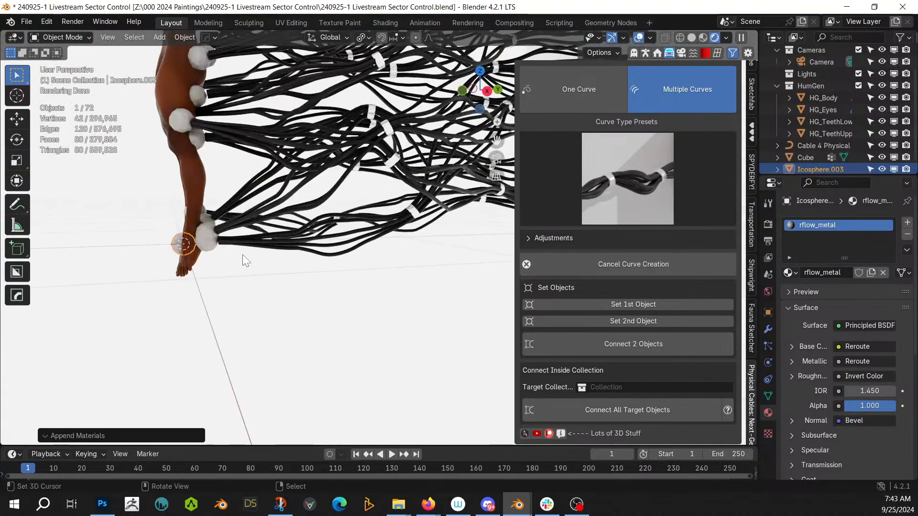
middle_click_drag(242, 255, 257, 288)
scroll(205, 298, "up", 3)
scroll(257, 287, "down", 5)
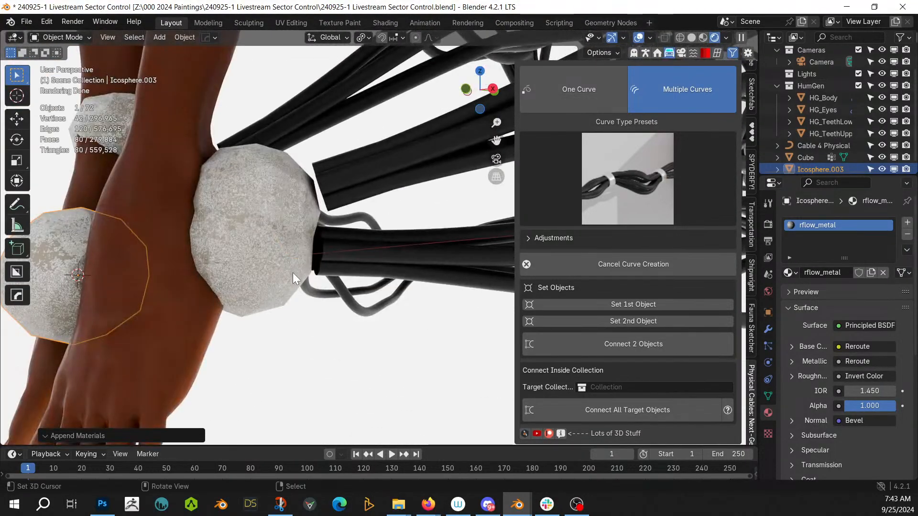
scroll(257, 303, "down", 3)
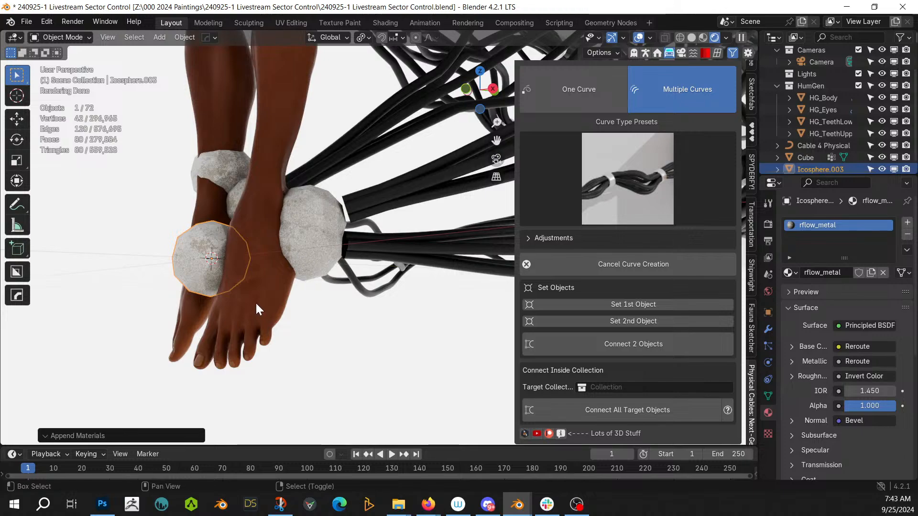
Step: Replace the ico sphere's material with rflow_panel_soft_uv
key("ctrl+alt+x")
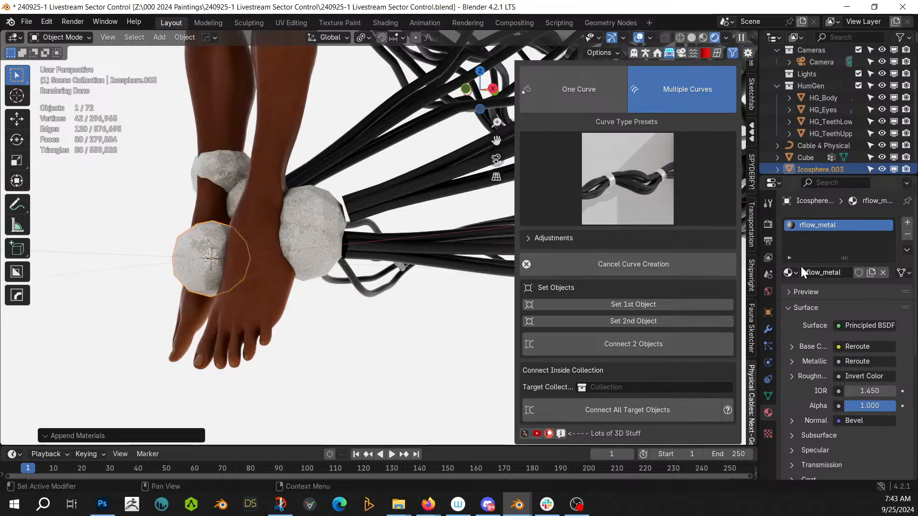
left_click(789, 272)
type("rflow")
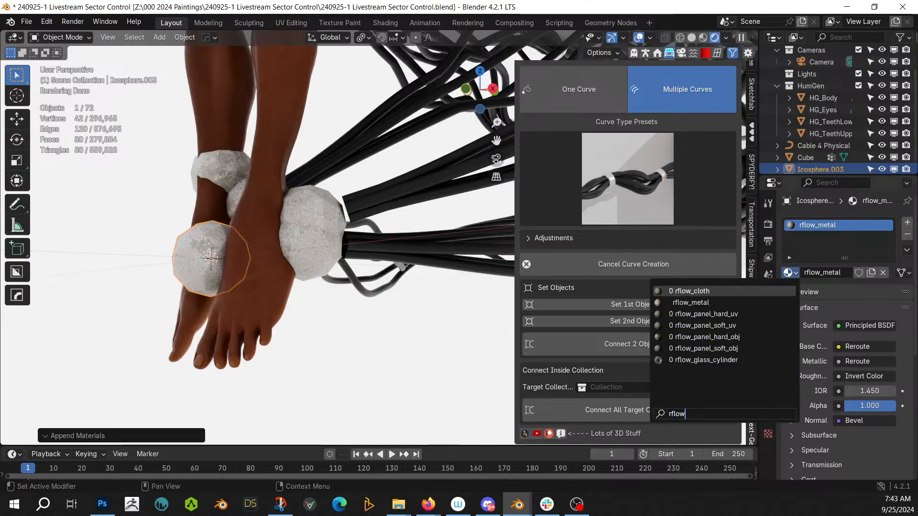
key("Down")
key("Down")
key("Down")
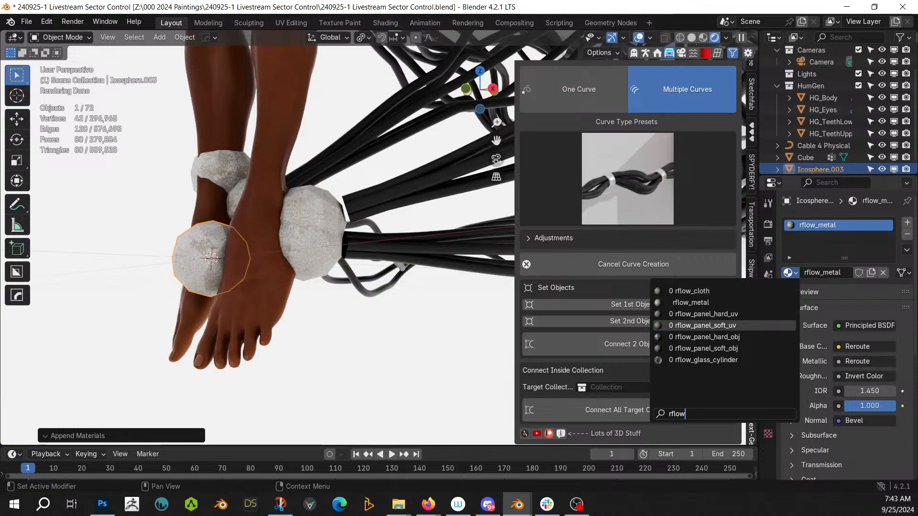
left_click(733, 325)
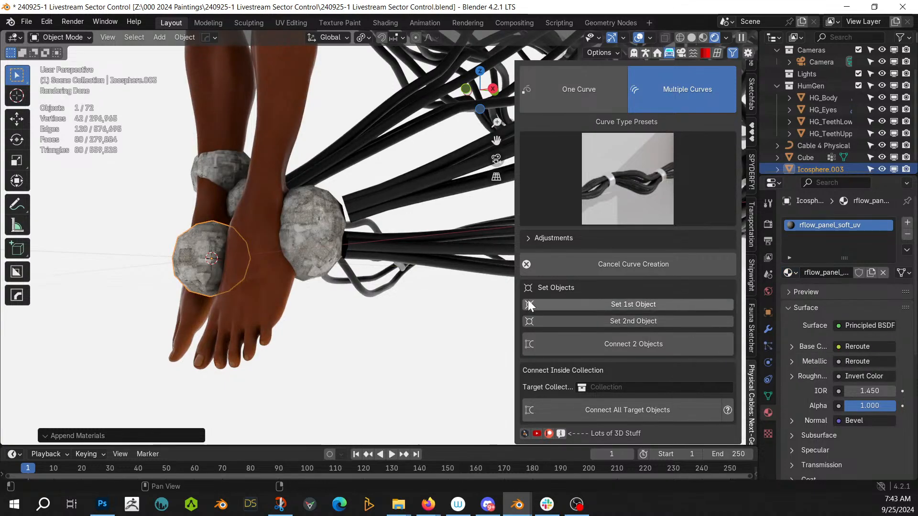
Step: Inspect the sphere connectors along the body and the cable bundles with their ties in the rendered view
scroll(414, 269, "down", 6)
middle_click_drag(353, 338, 313, 399)
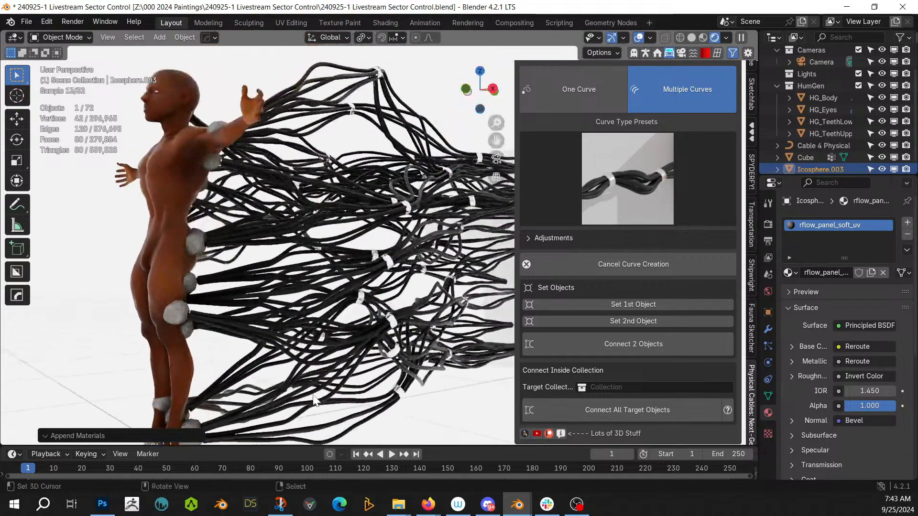
middle_click_drag(403, 340, 392, 351)
scroll(390, 351, "up", 3)
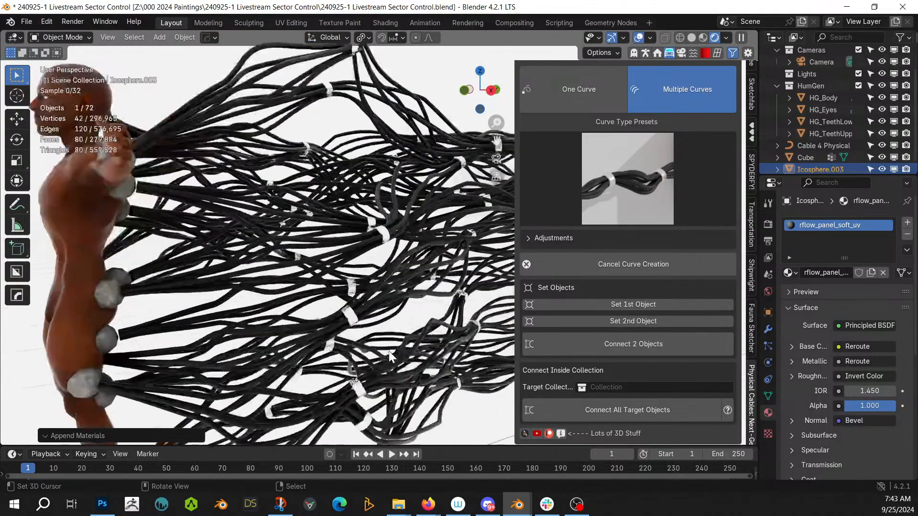
scroll(389, 351, "up", 2)
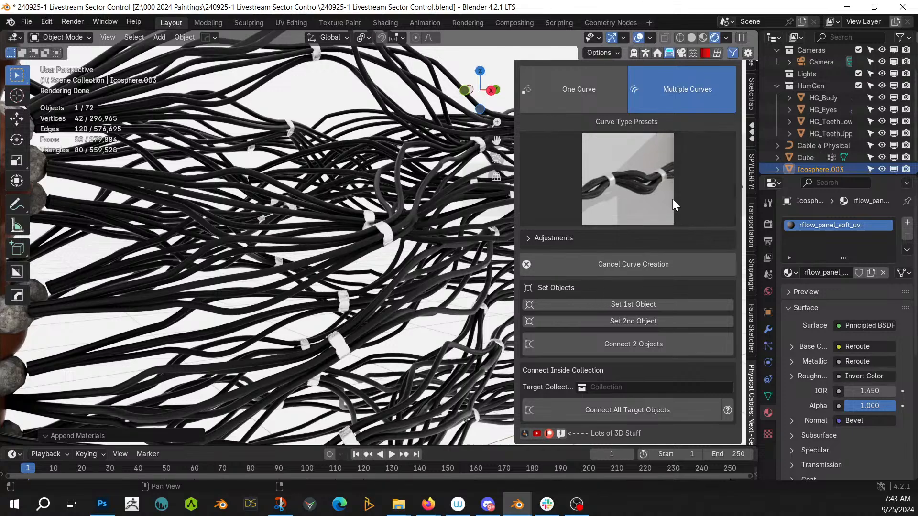
scroll(672, 205, "up", 2)
Step: Select the cables and set their color to red with a value of 0.418 in the geometry settings
left_click(332, 176)
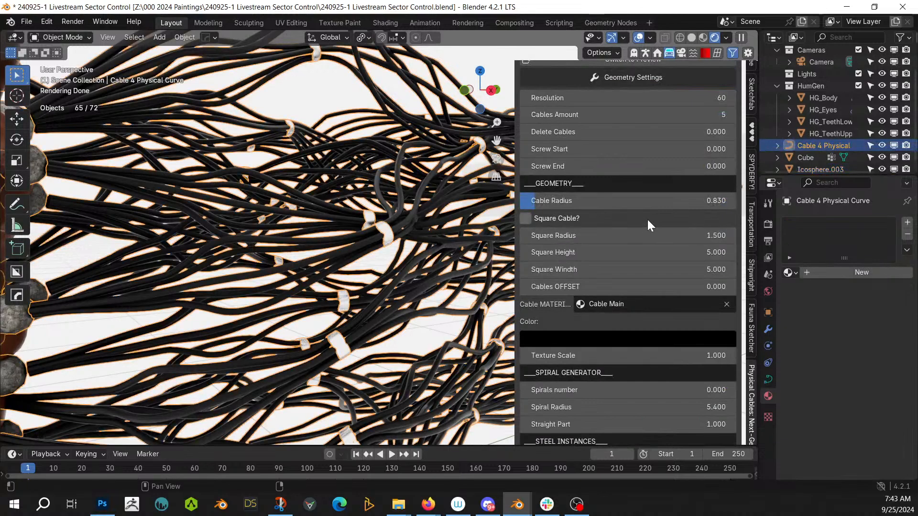
scroll(650, 225, "up", 3)
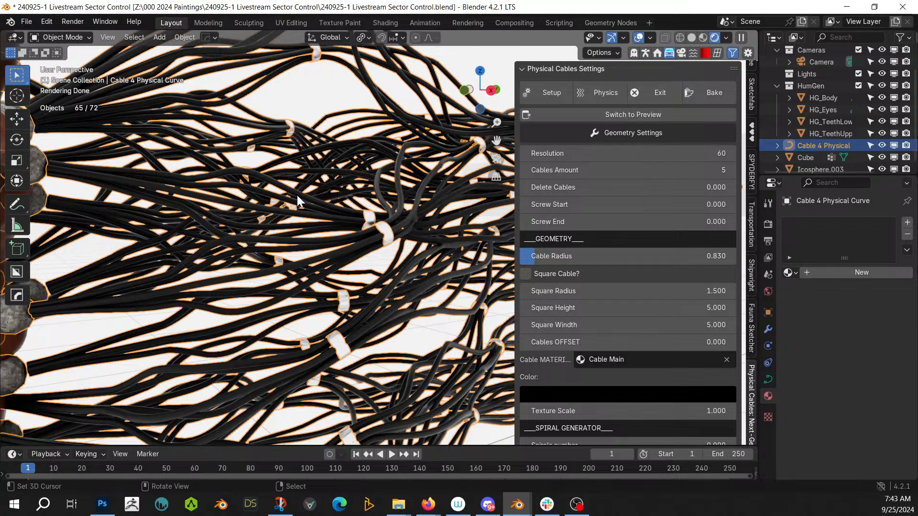
scroll(297, 196, "down", 8)
scroll(314, 237, "up", 8)
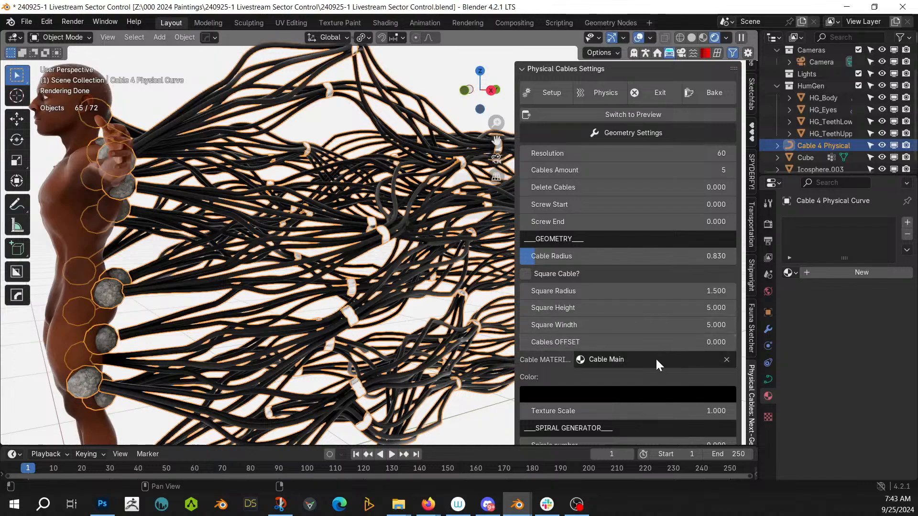
scroll(656, 358, "down", 2)
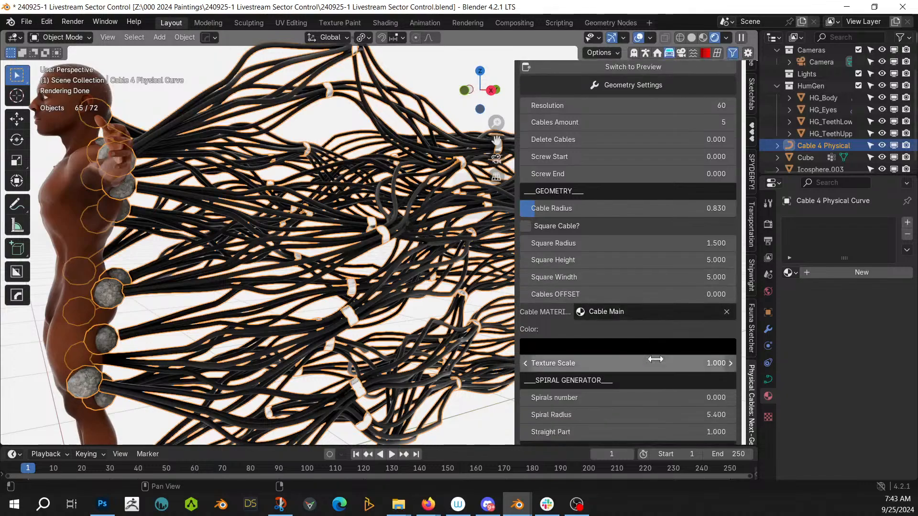
left_click(631, 344)
left_click(603, 345)
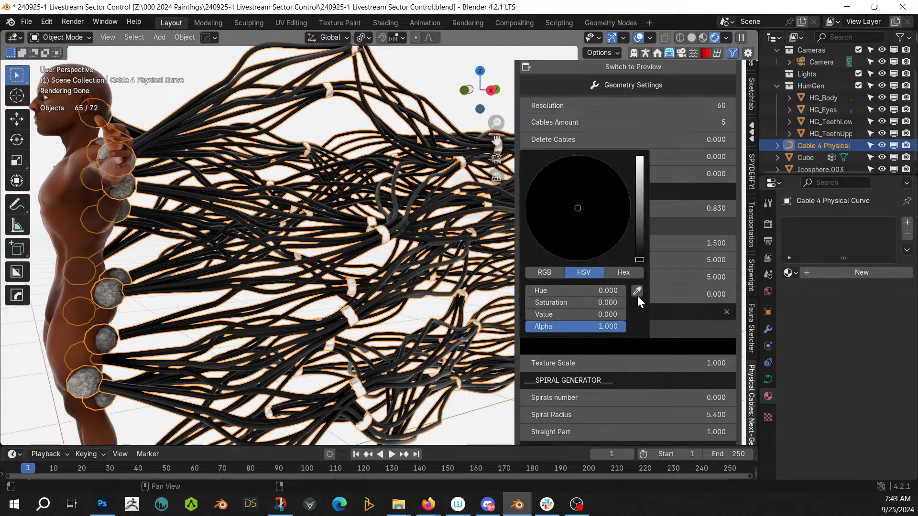
left_click(638, 238)
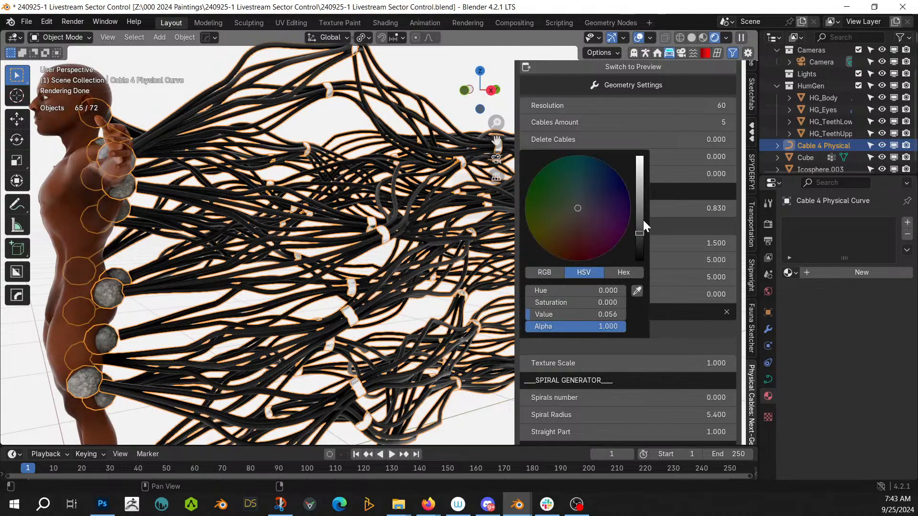
left_click(640, 202)
mouse_move(640, 203)
left_mouse_down()
mouse_move(639, 156)
mouse_move(641, 211)
mouse_move(644, 188)
left_mouse_up()
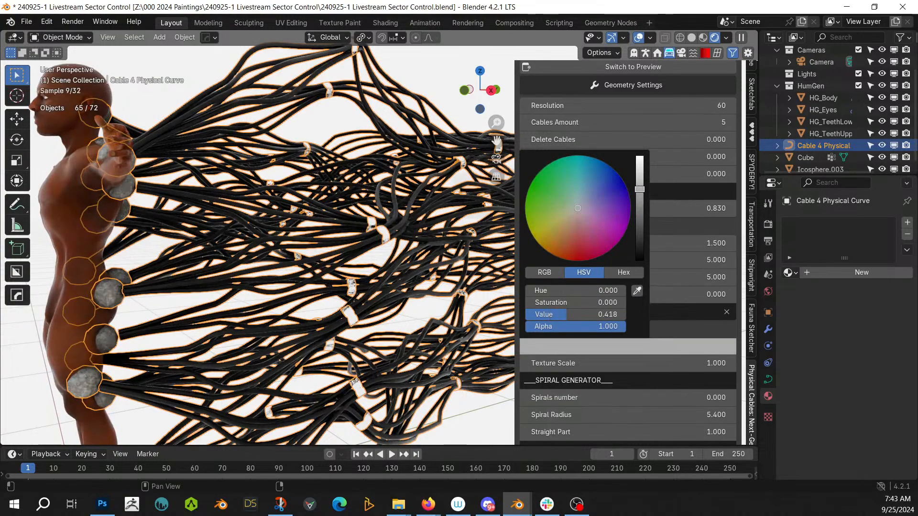
left_click(577, 241)
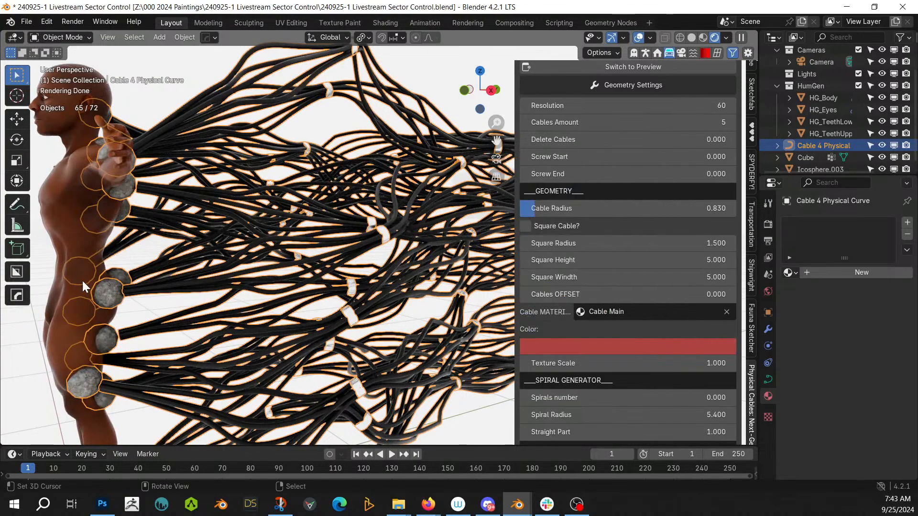
middle_click_drag(82, 280, 158, 287, "ctrl")
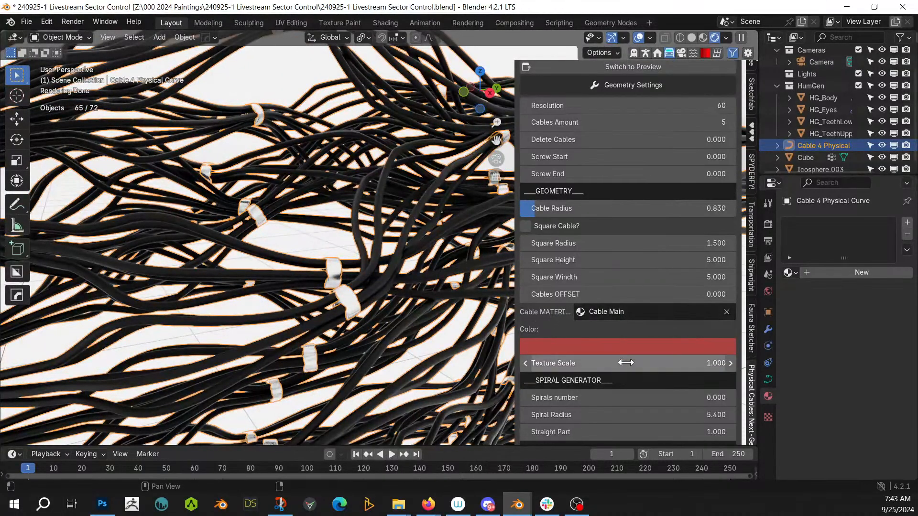
Step: Check the cables up close and the character from the front in the rendered view, and save the file
scroll(423, 323, "up", 5)
scroll(423, 323, "down", 2)
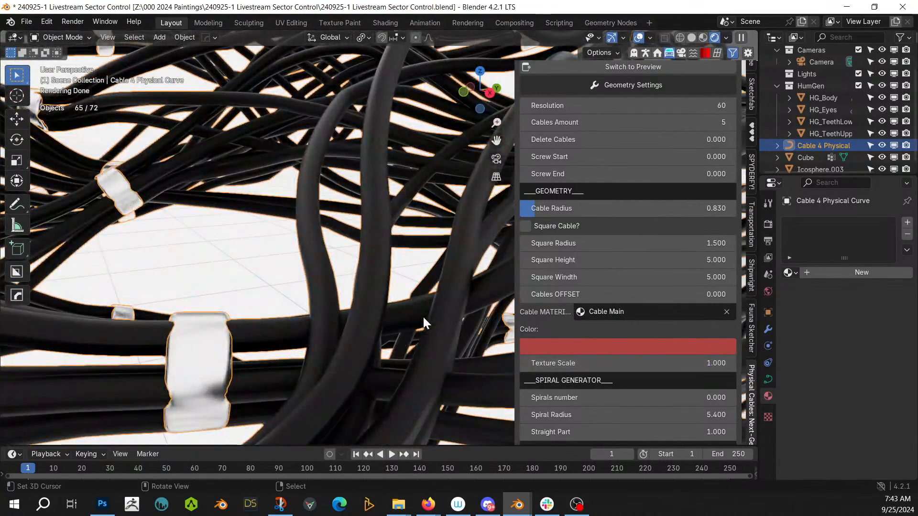
scroll(424, 323, "down", 4)
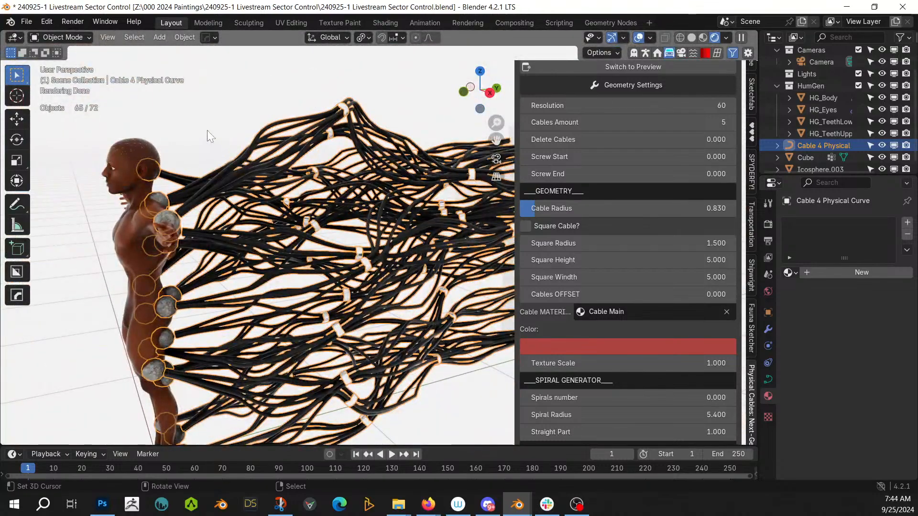
middle_click_drag(207, 130, 316, 243)
scroll(407, 212, "up", 5)
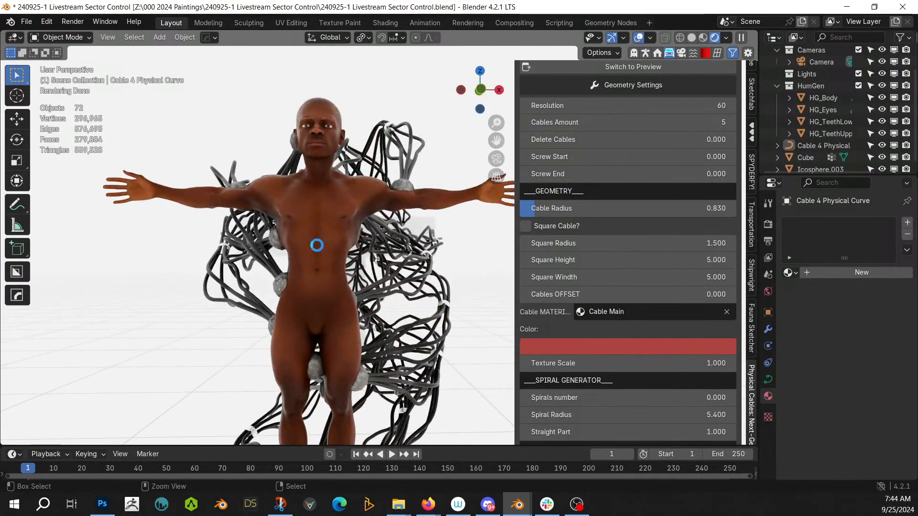
key("ctrl+s")
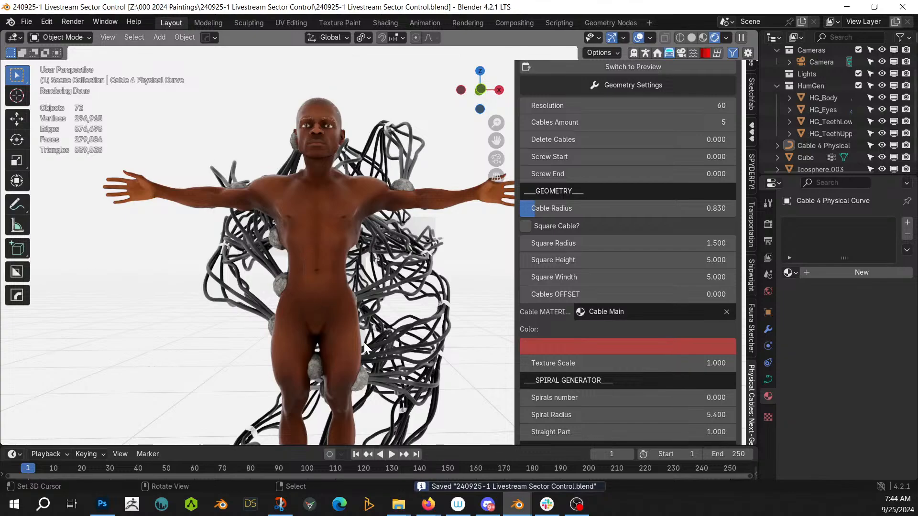
Step: Switch to solid shading and review the cables' steel instance, noise and connector settings
mouse_move(345, 309)
middle_mouse_down()
mouse_move(331, 298)
mouse_move(404, 296)
mouse_move(444, 340)
mouse_move(511, 355)
mouse_move(553, 322)
mouse_move(541, 371)
mouse_move(435, 357)
mouse_move(340, 360)
middle_mouse_up()
key("z")
key("6")
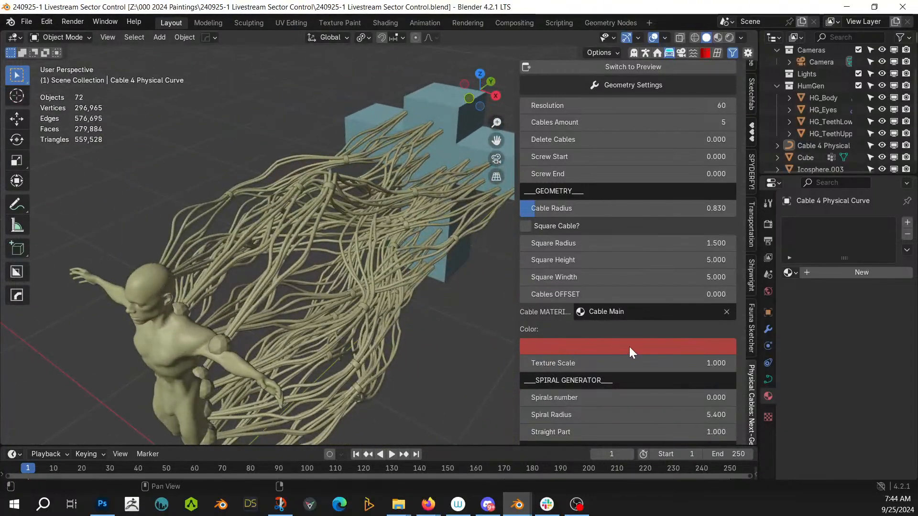
scroll(629, 346, "down", 10)
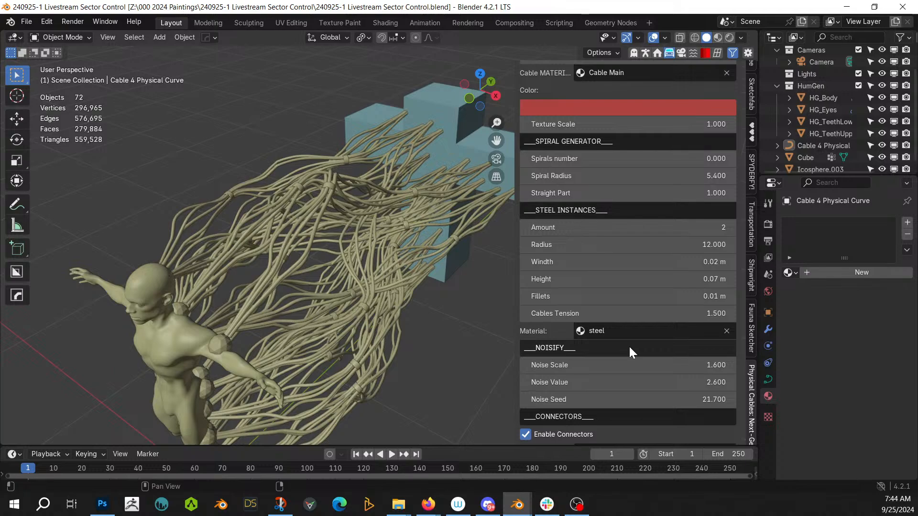
scroll(630, 352, "down", 3)
scroll(630, 348, "down", 3)
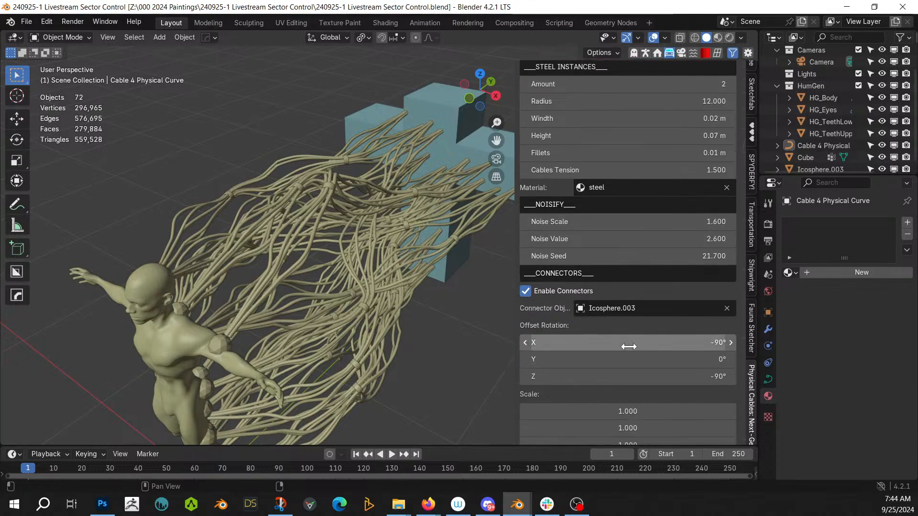
scroll(629, 346, "down", 6)
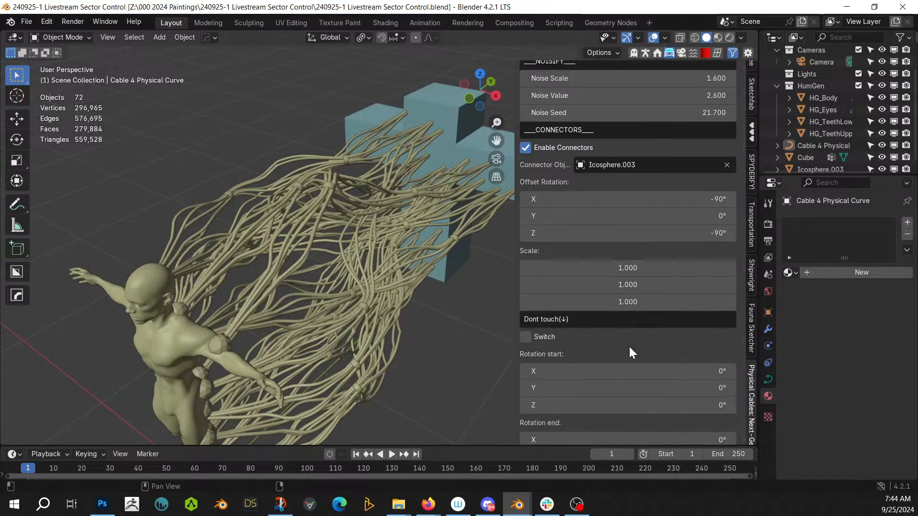
scroll(629, 348, "down", 4)
scroll(630, 348, "down", 4)
scroll(629, 346, "up", 11)
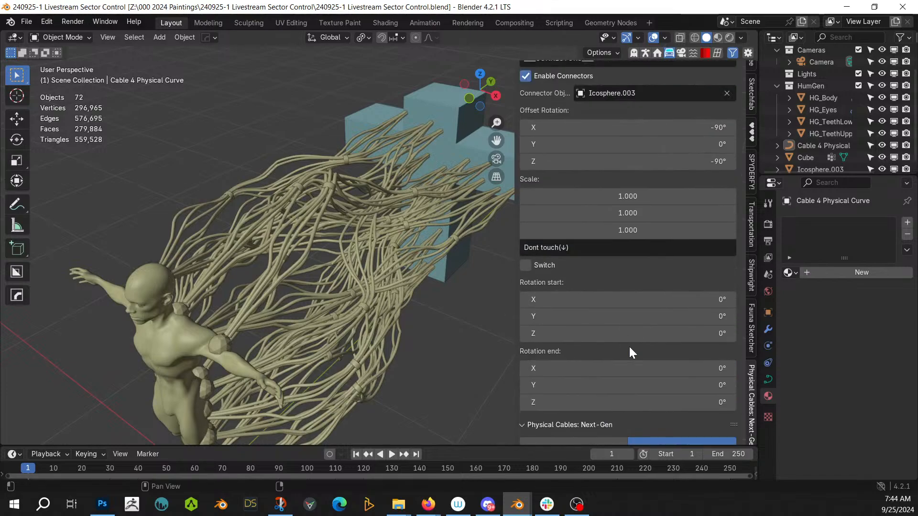
scroll(629, 346, "up", 4)
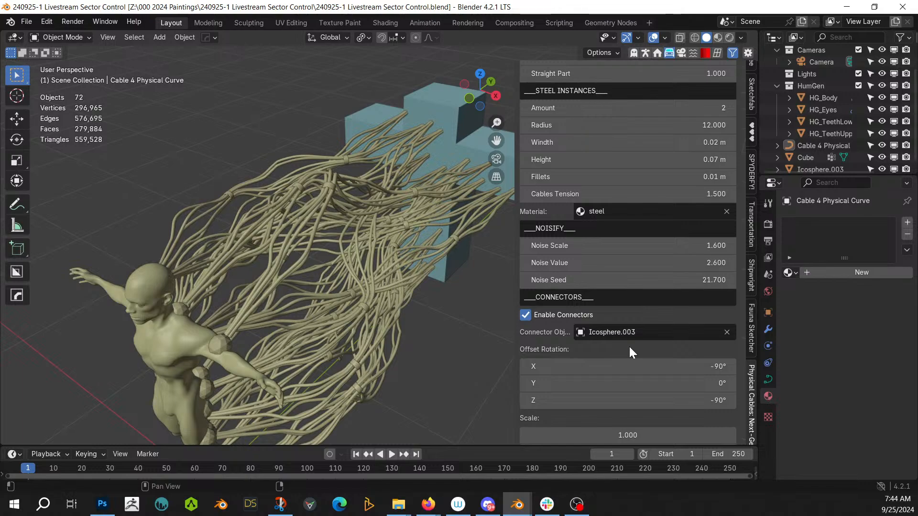
Step: Set the material of the cables' steel instances to rflow_panel_soft_obj
left_click(580, 212)
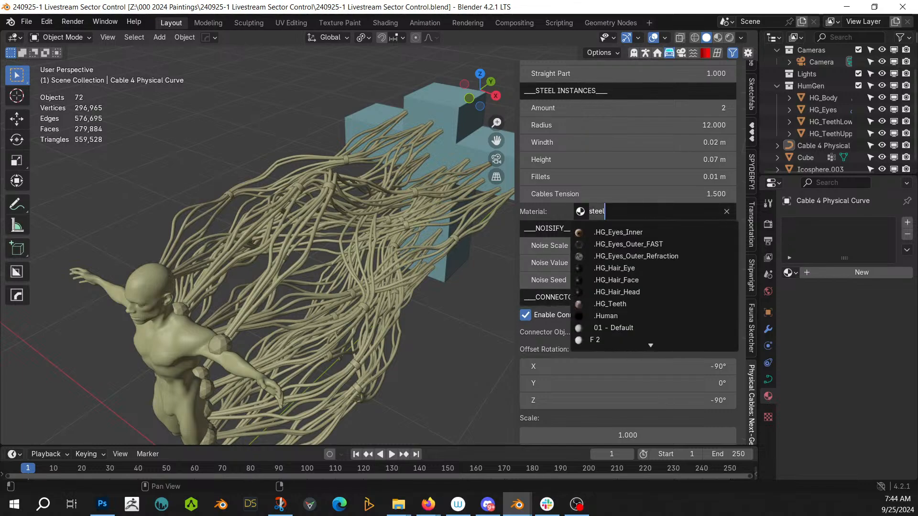
type("rflow")
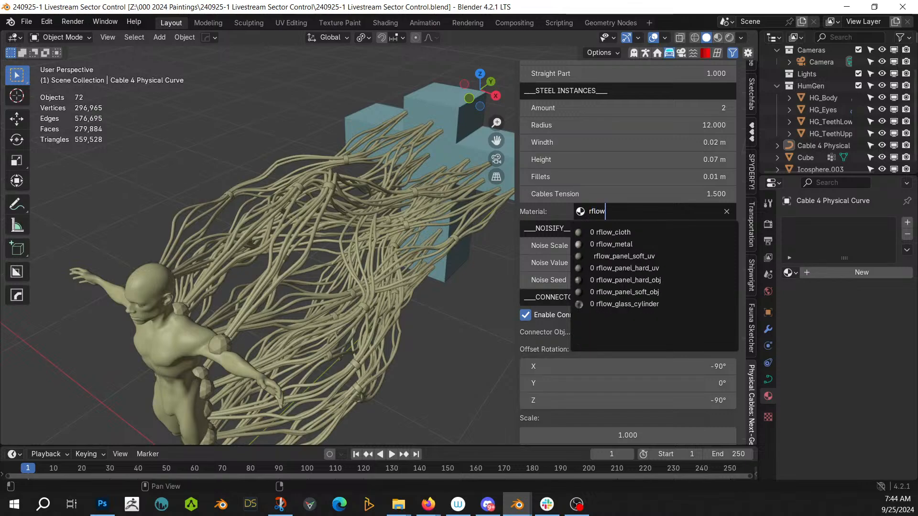
key("Down")
key("Down")
key("Down")
key("Down")
key("Down")
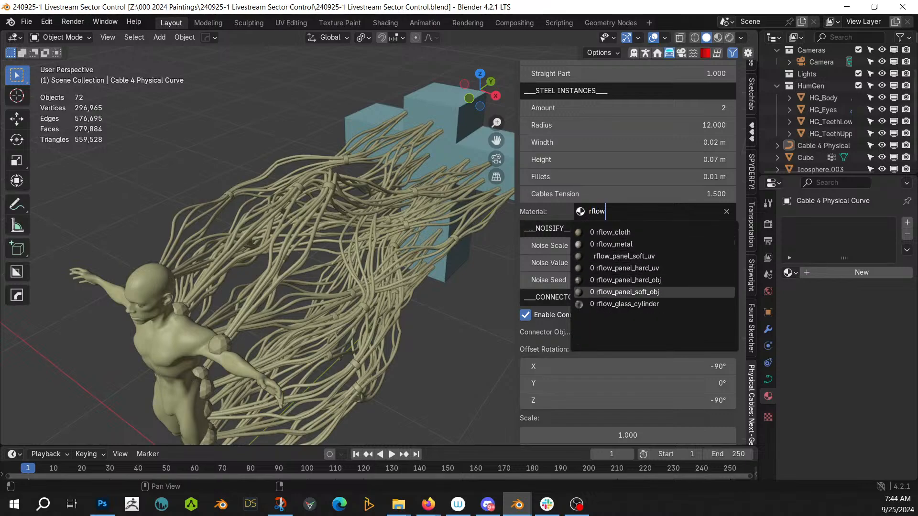
left_click(625, 291)
Step: Preview the scene with rendered shading and examine the material on the cable ties up close
key("z")
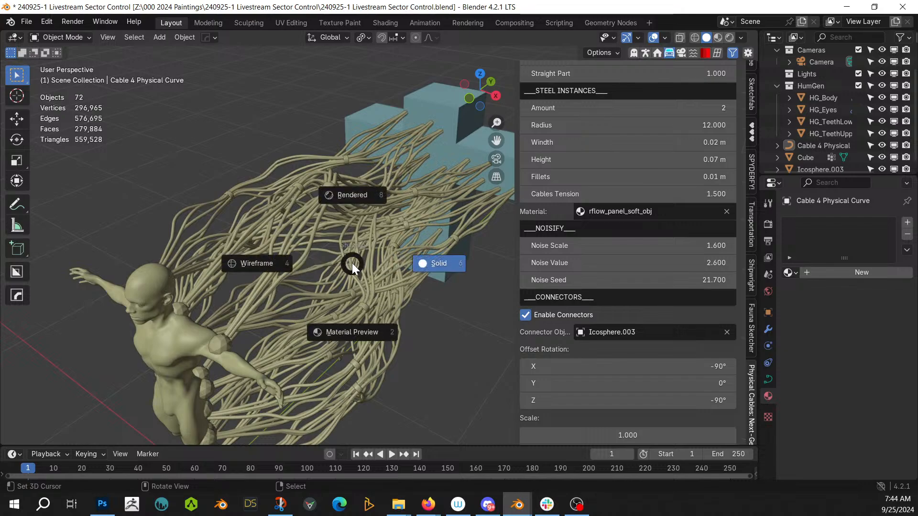
key("8")
scroll(353, 268, "up", 5)
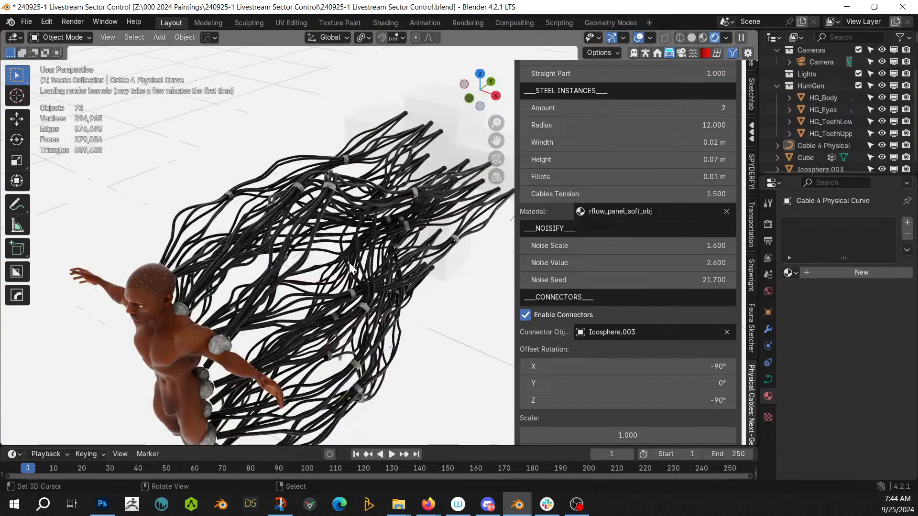
scroll(326, 251, "up", 5)
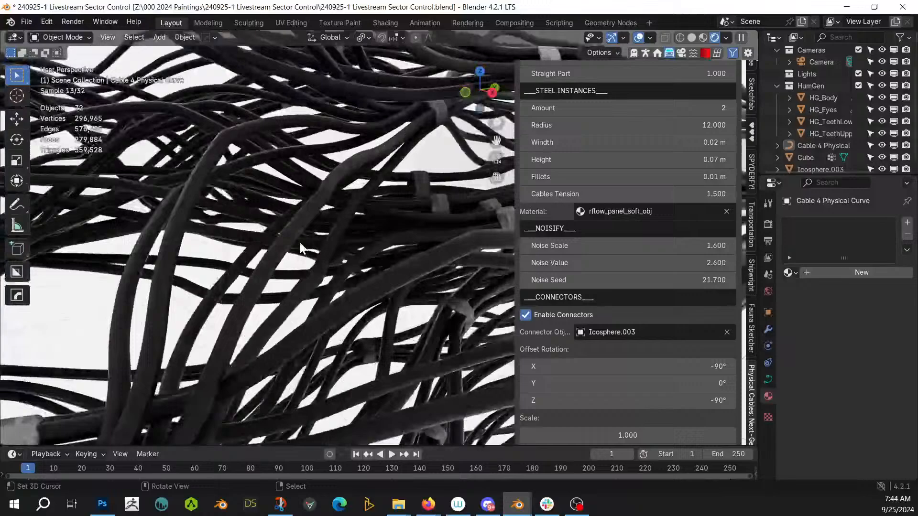
middle_click_drag(300, 246, 380, 156)
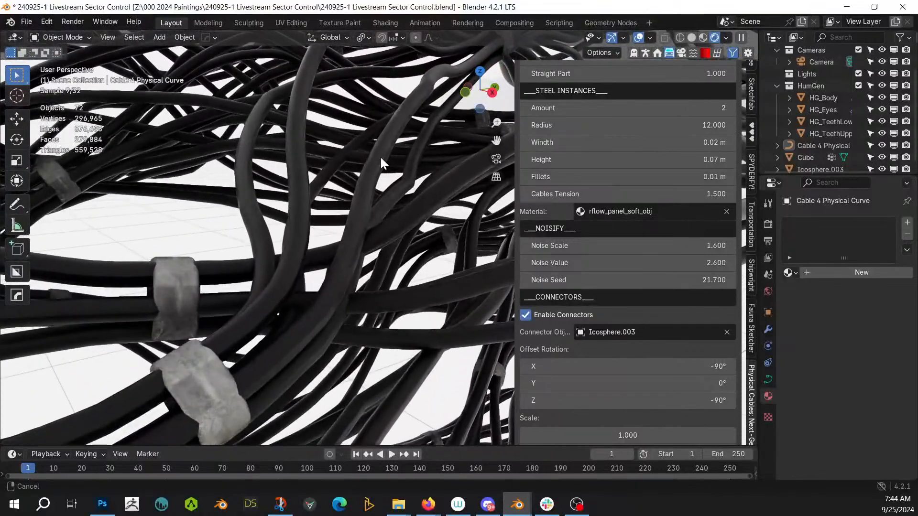
Step: Replace the steel instances' material with rflow_panel_hard_obj and save the file
left_click(616, 211)
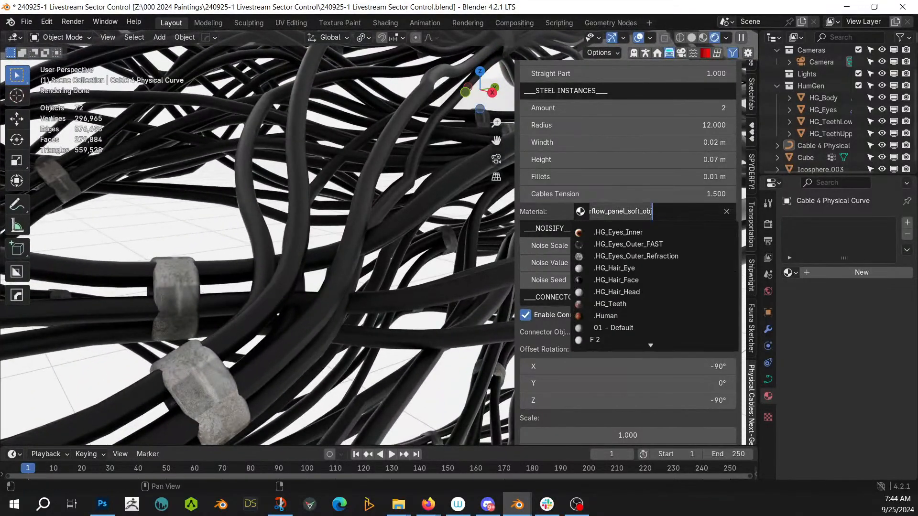
type("rf")
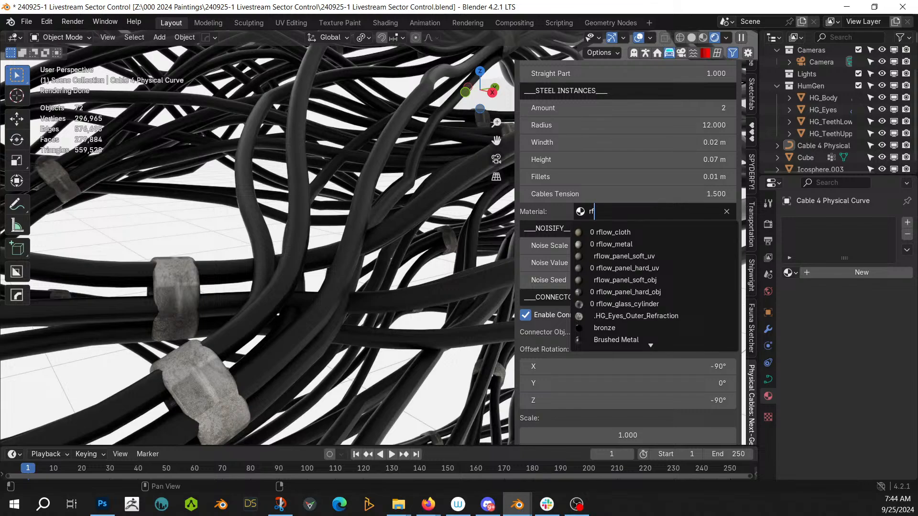
left_click(652, 291)
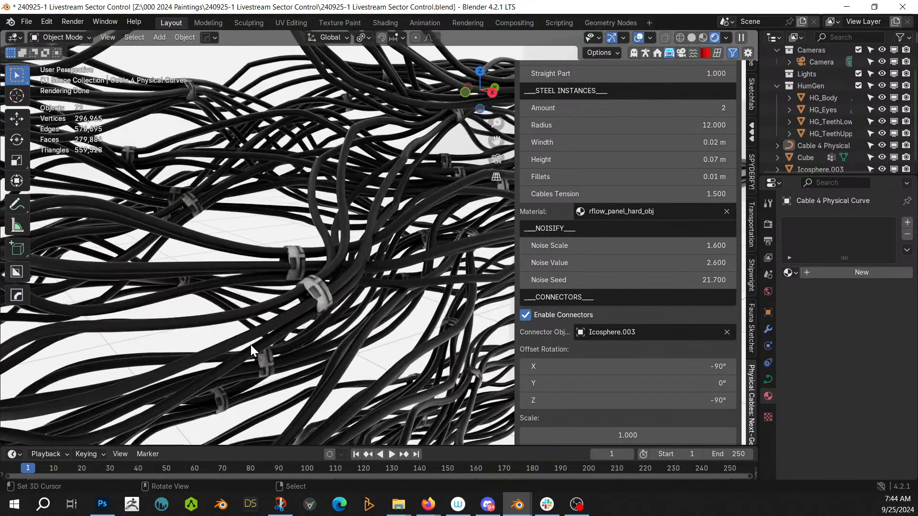
scroll(282, 321, "down", 2)
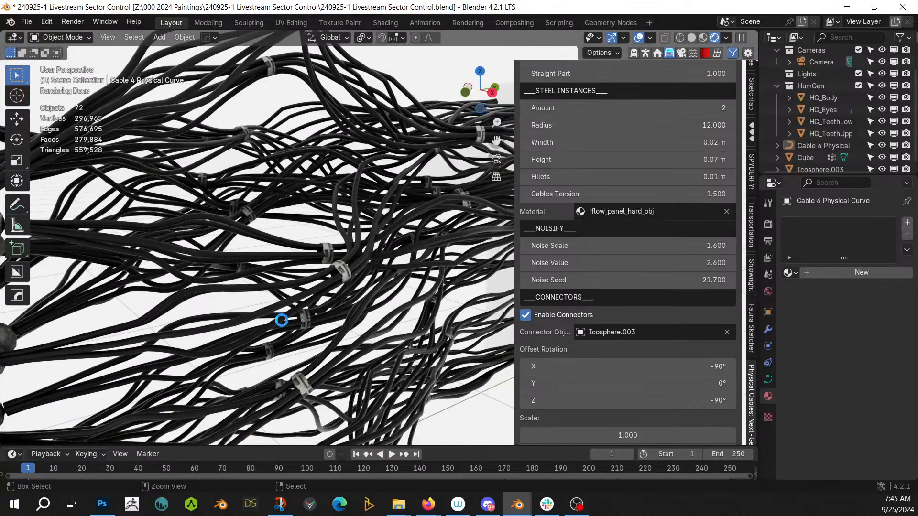
key("ctrl+s")
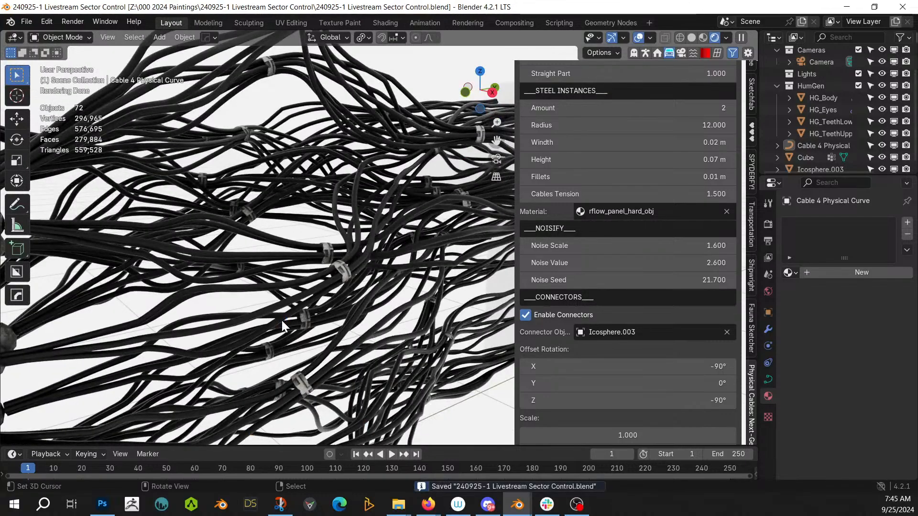
Step: Select the source ico sphere at the character's feet and replace its material with rflow_panel_hard_obj
scroll(413, 251, "down", 4)
middle_click_drag(372, 271, 398, 242)
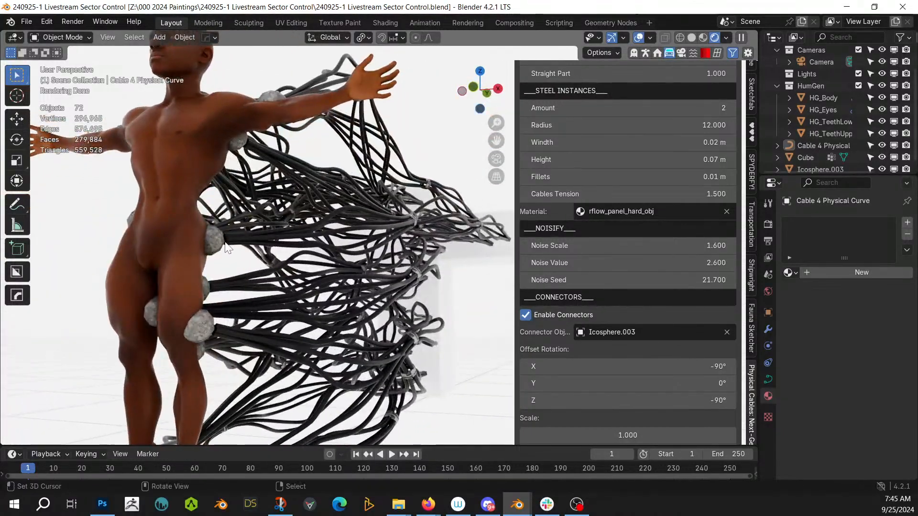
scroll(214, 234, "down", 6)
left_click(251, 382)
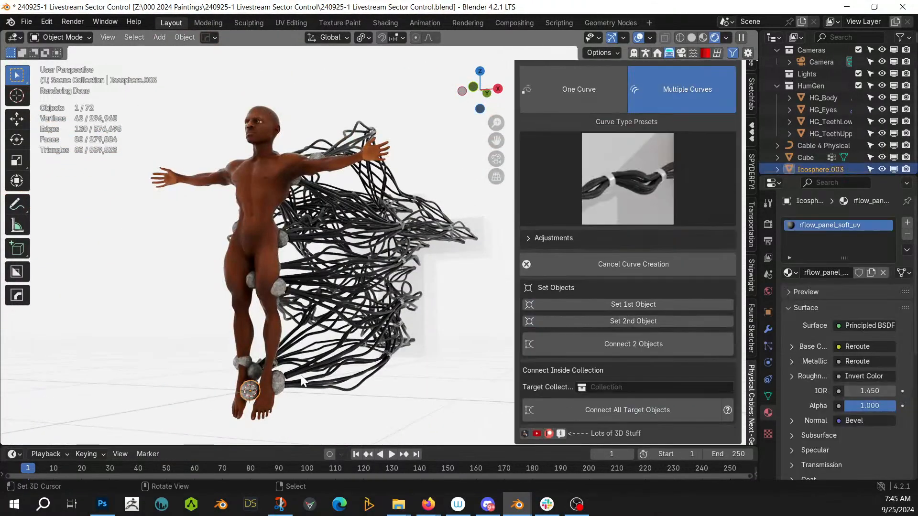
left_click(790, 273)
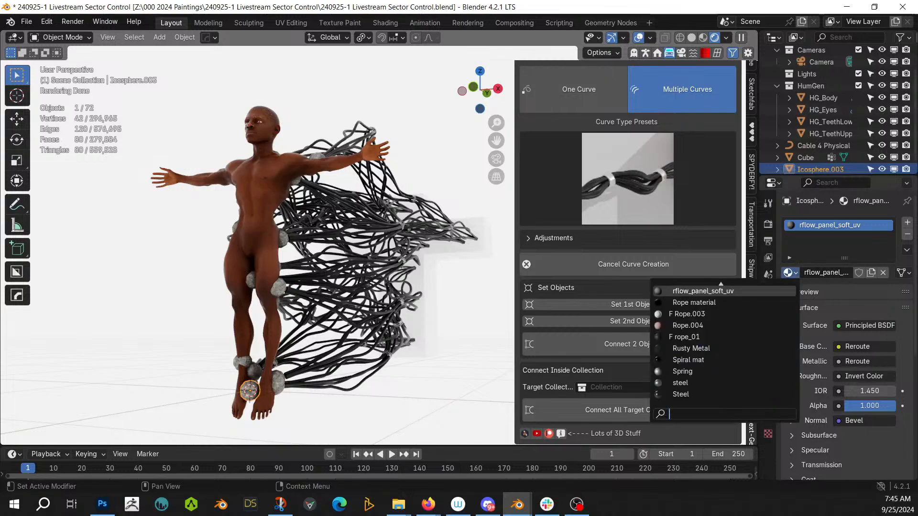
type("rflow")
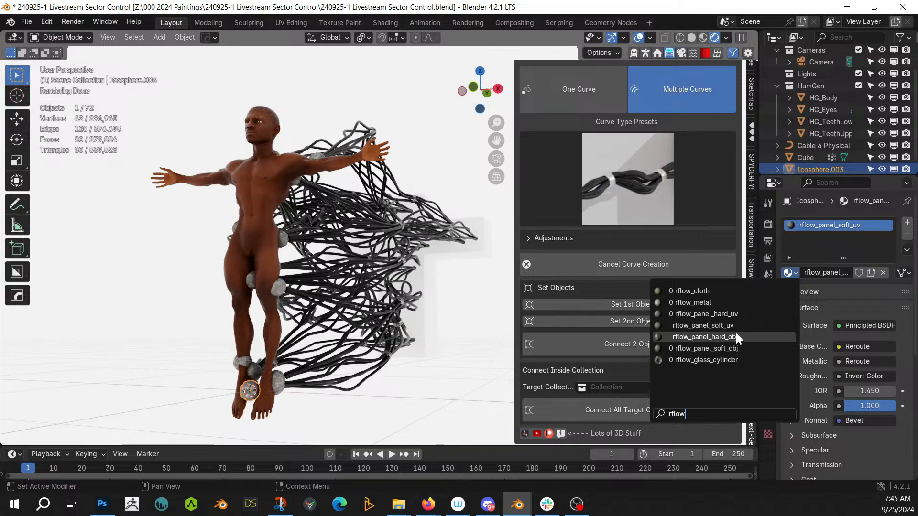
left_click(708, 337)
Step: Inspect the sphere connectors and the character from the front in the rendered view, and save the file
scroll(395, 374, "up", 5)
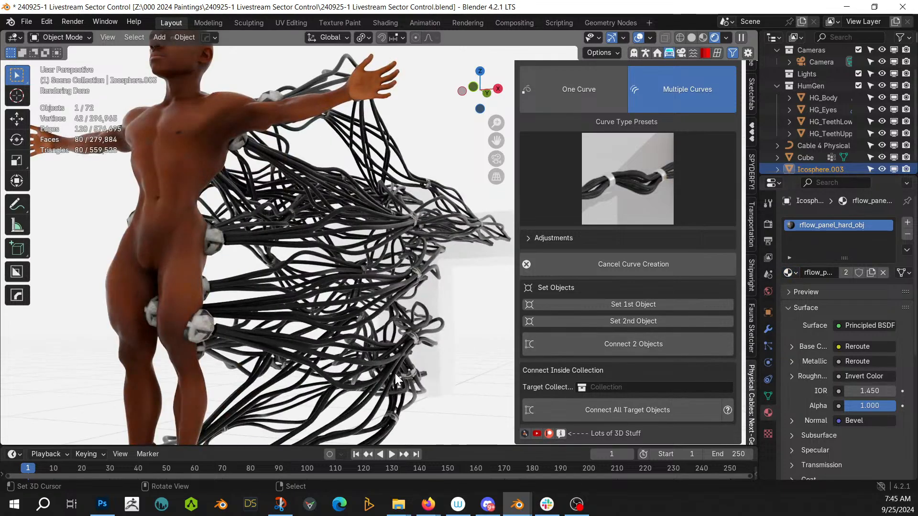
mouse_move(394, 374)
middle_mouse_down()
mouse_move(340, 398)
mouse_move(342, 442)
mouse_move(383, 378)
middle_mouse_up()
key("KP_1")
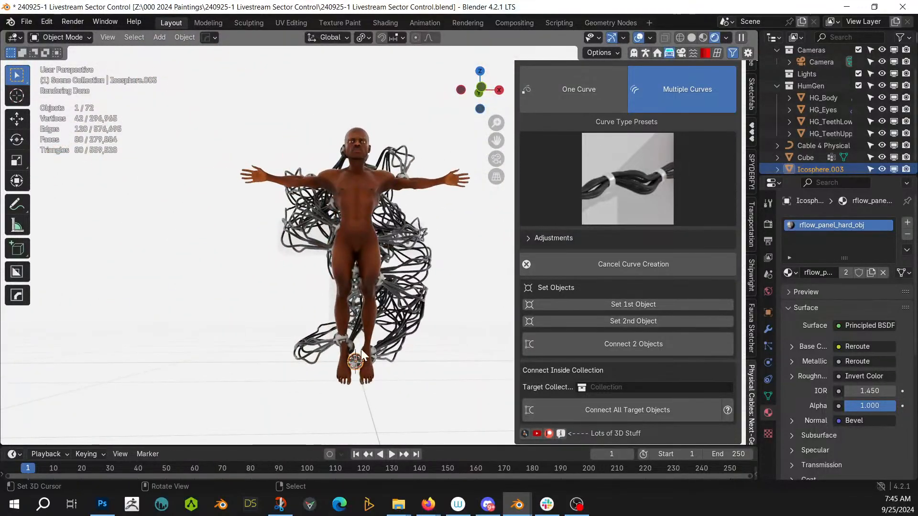
key("ctrl+s")
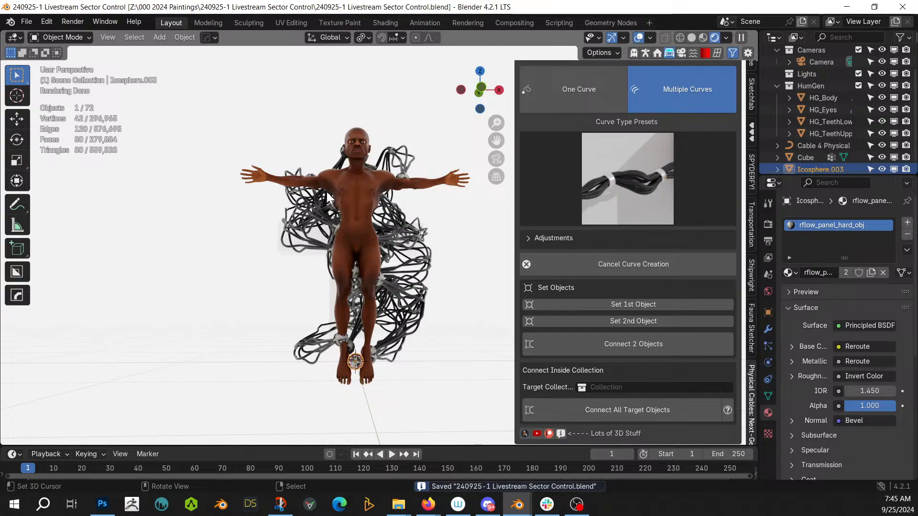
Step: Switch to solid shading and isolate the HumGen body in local view
key("z")
key("6")
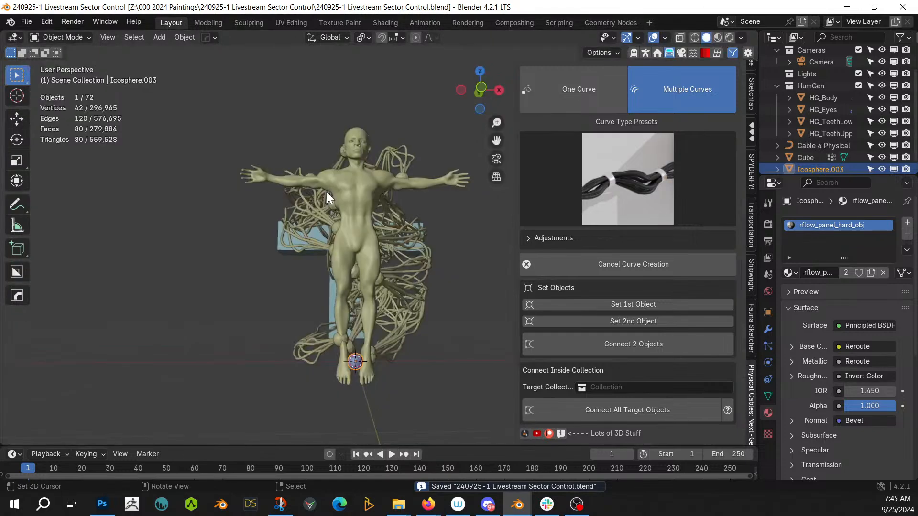
left_click(356, 196)
key("KP_Divide")
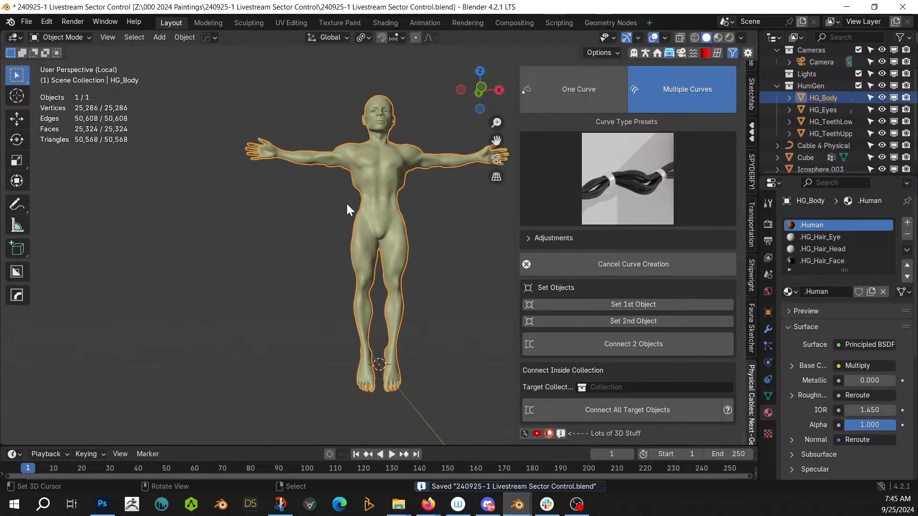
Step: Mirror the isolated body along the X axis with a new mirror modifier and open its mesh in Edit Mode
scroll(320, 248, "up", 3)
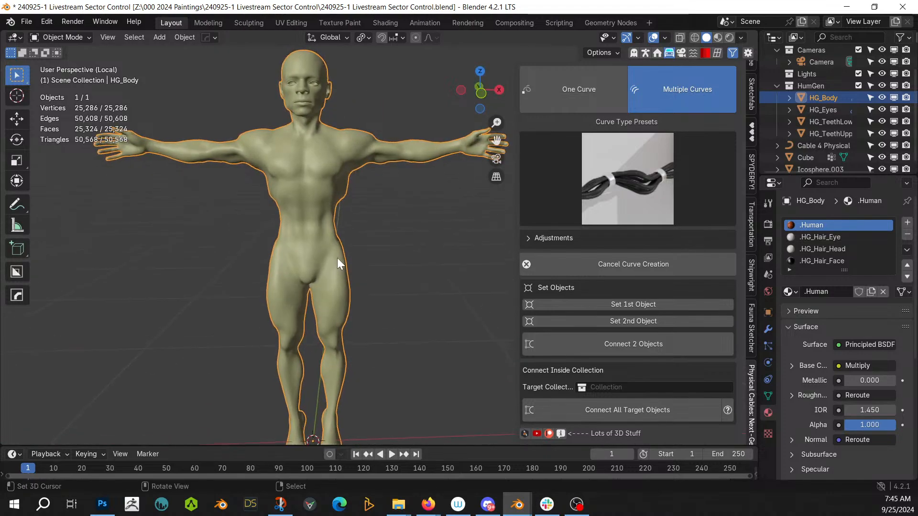
scroll(338, 263, "down", 3)
key("alt+x")
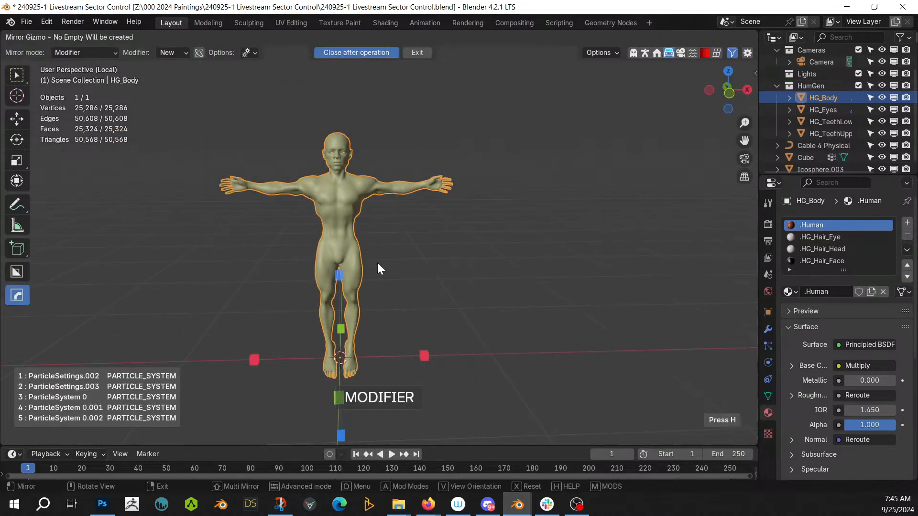
left_click(426, 356)
scroll(420, 317, "up", 3)
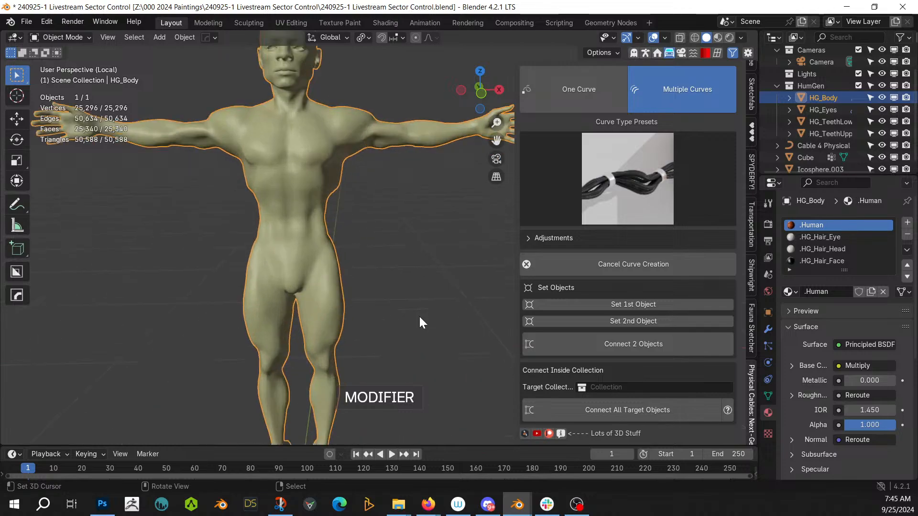
key("Tab")
scroll(331, 285, "up", 3)
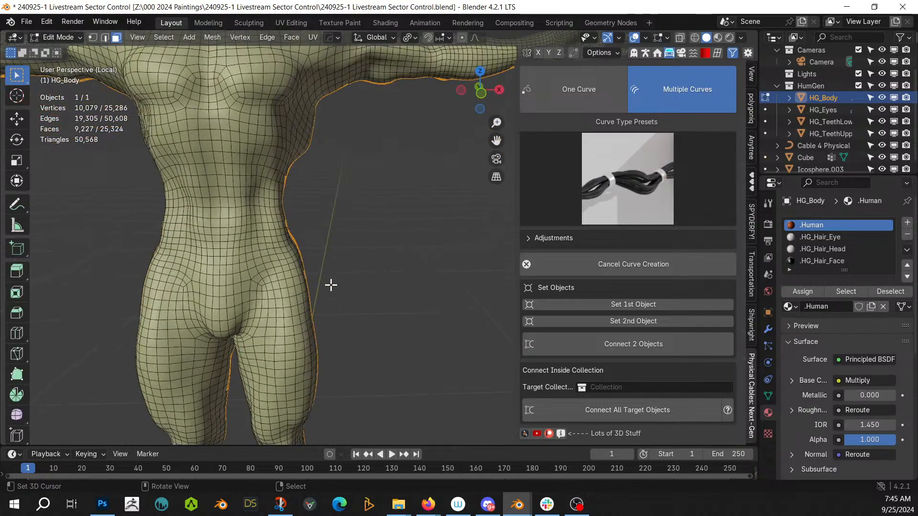
middle_click_drag(293, 297, 264, 265)
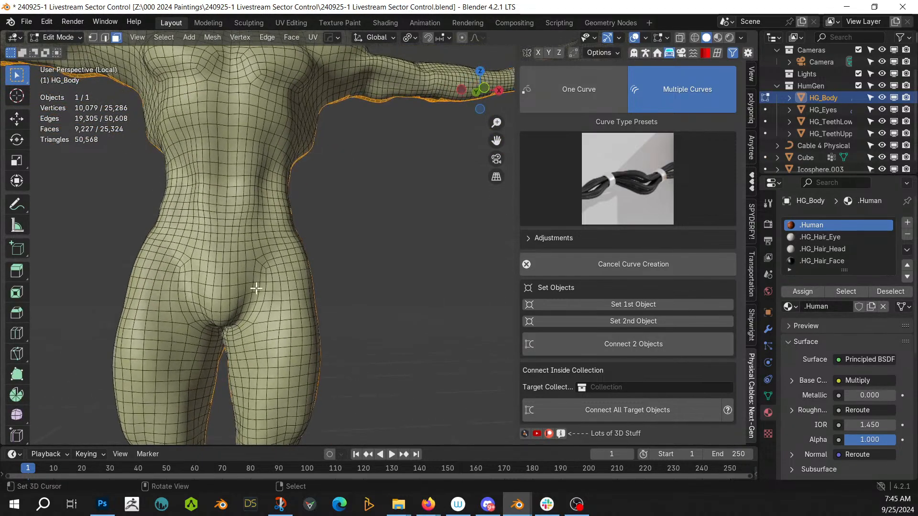
left_click(251, 320, "alt")
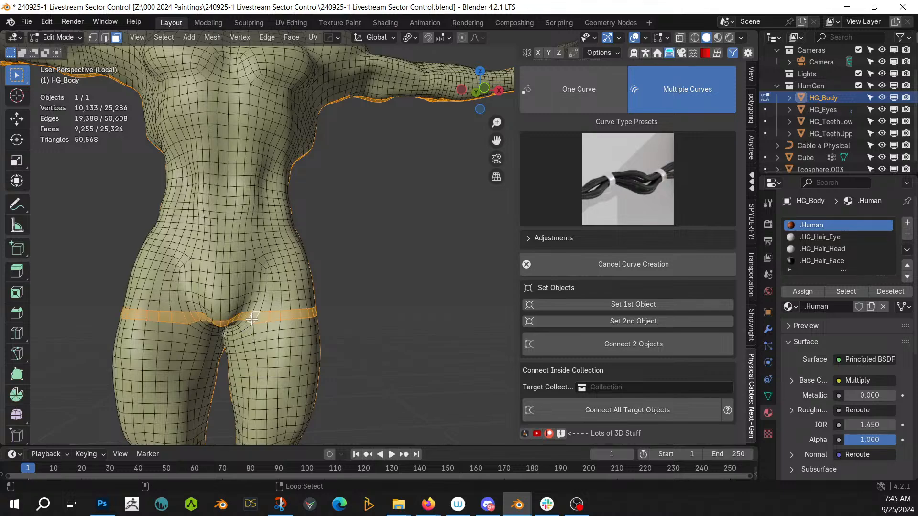
left_click(251, 321)
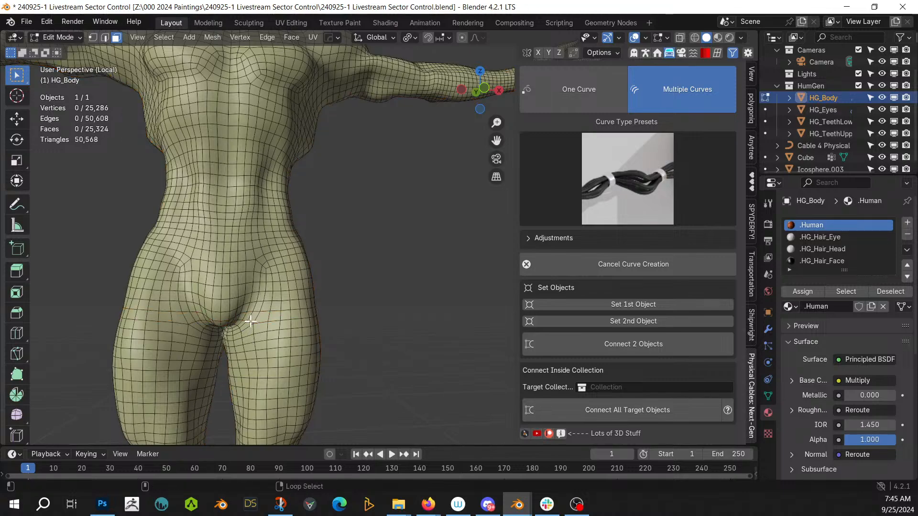
left_click(251, 320, "alt")
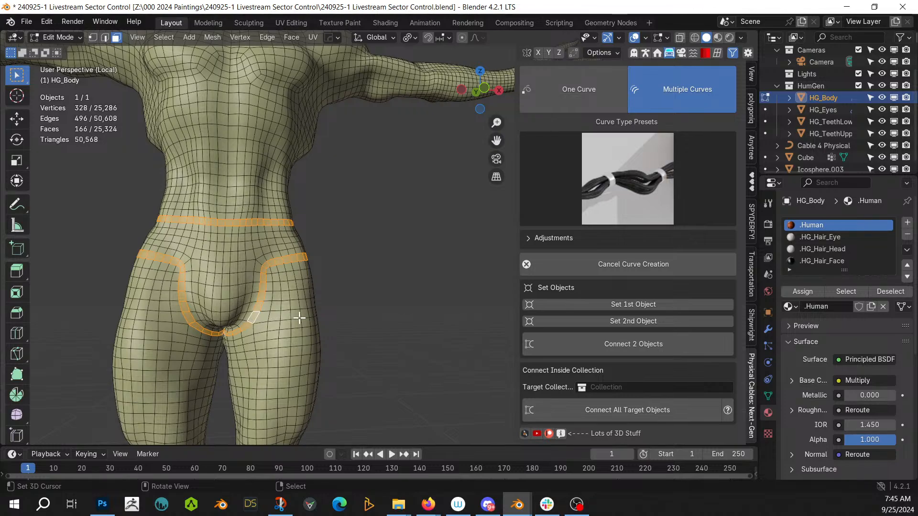
middle_click_drag(332, 313, 301, 335)
left_click(400, 333)
Step: Select faces at the front of the pelvis and grow the selection into a brief-shaped patch
scroll(382, 333, "up", 5)
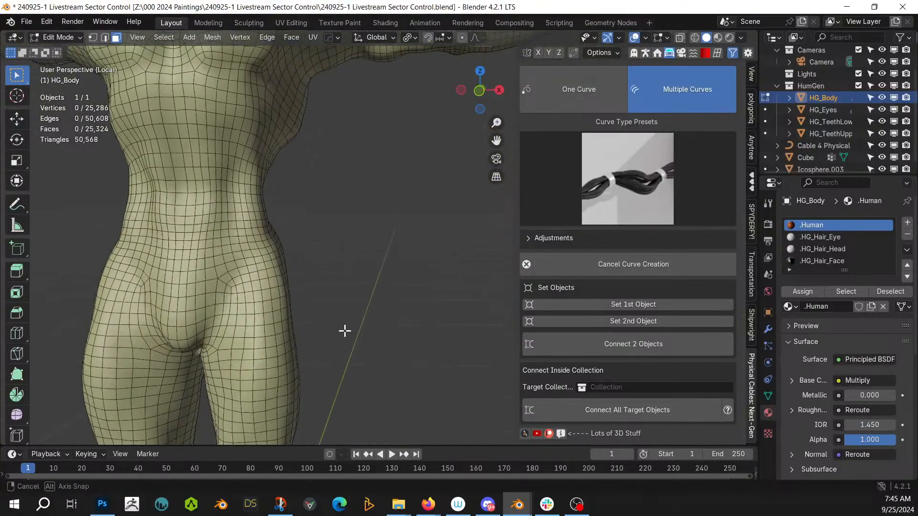
middle_click_drag(343, 322, 406, 293)
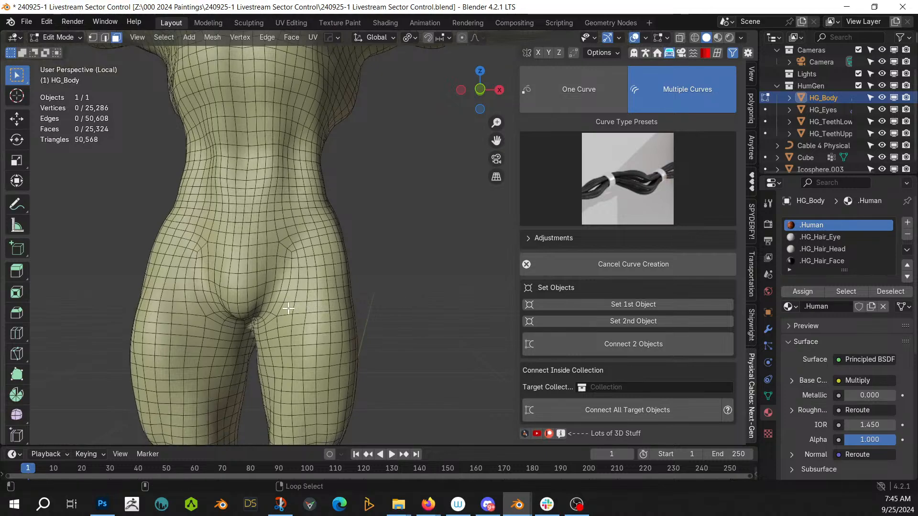
left_click(235, 292, "ctrl")
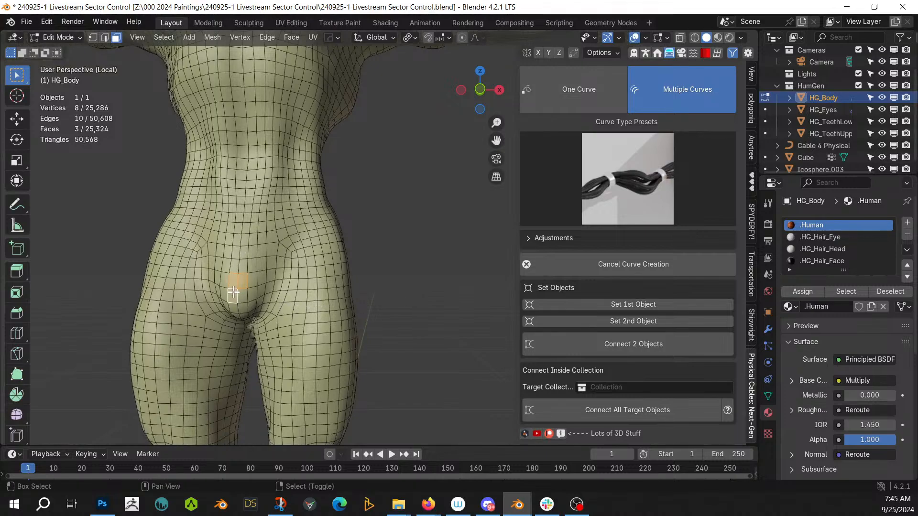
left_click(241, 290, "ctrl")
key("ctrl+KP_Add")
key("ctrl+KP_Add")
key("ctrl+KP_Add")
key("ctrl+KP_Add")
key("ctrl+KP_Add")
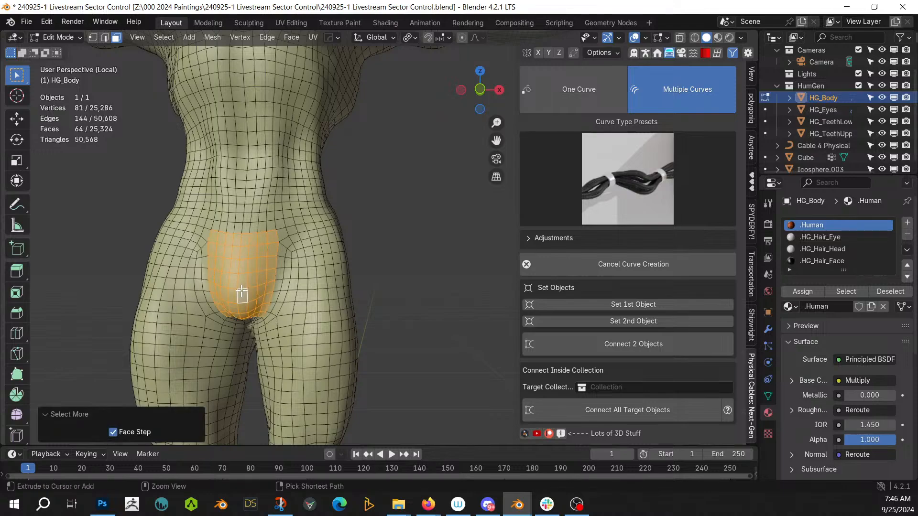
key("ctrl+KP_Add")
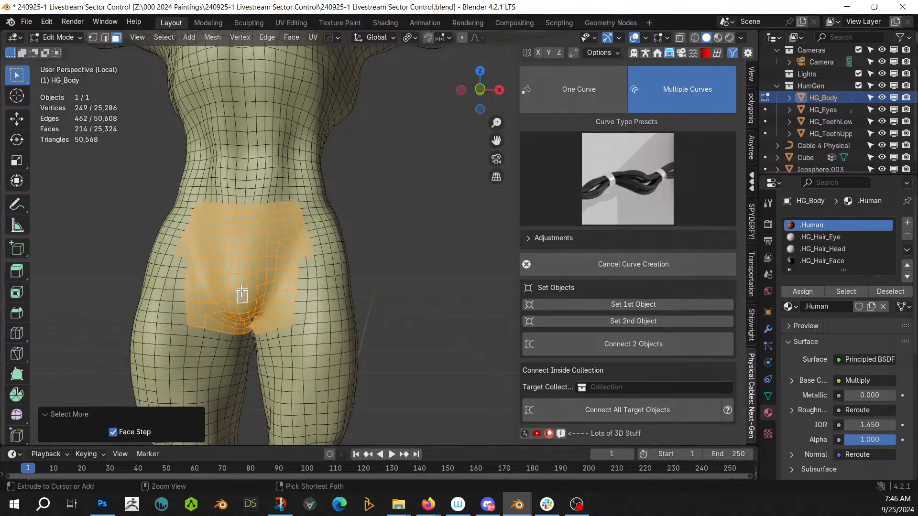
key("ctrl+KP_Subtract")
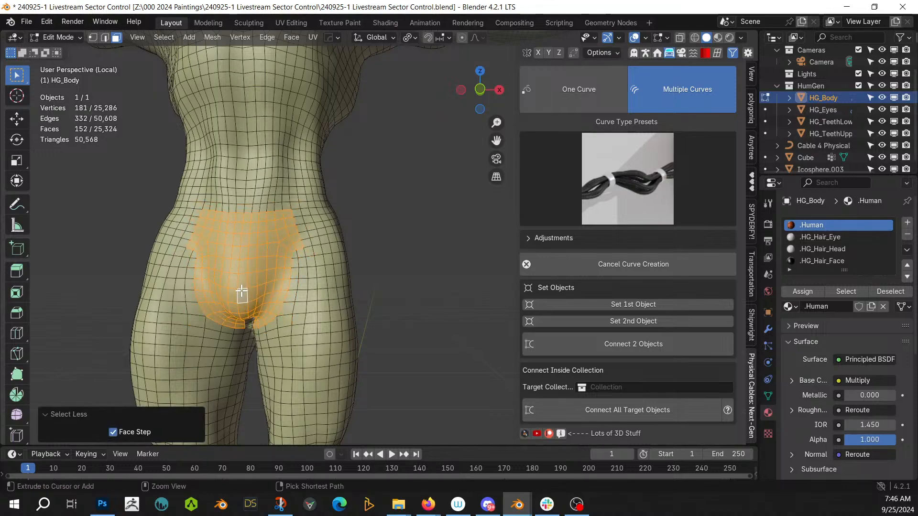
Step: Extend the selection with face loops around the hips and waist to form a continuous waistband
left_click(313, 243, "alt+shift")
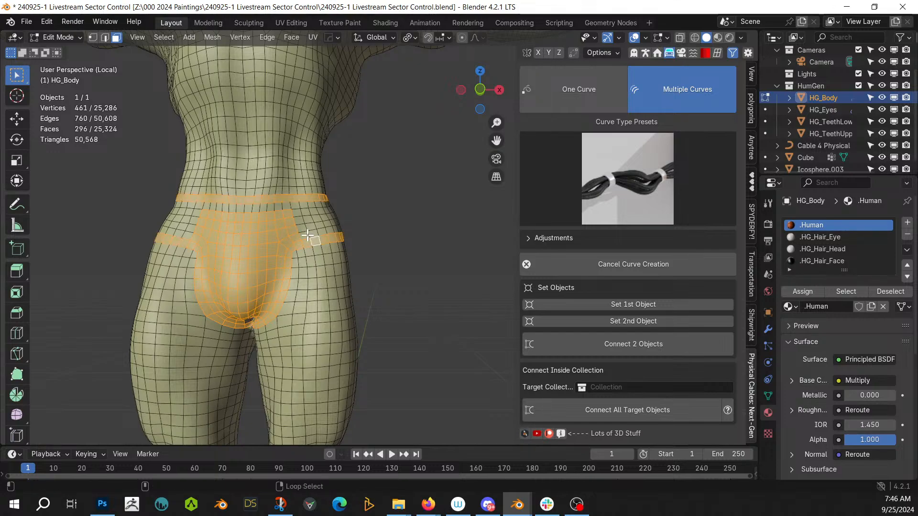
key("ctrl+KP_Add")
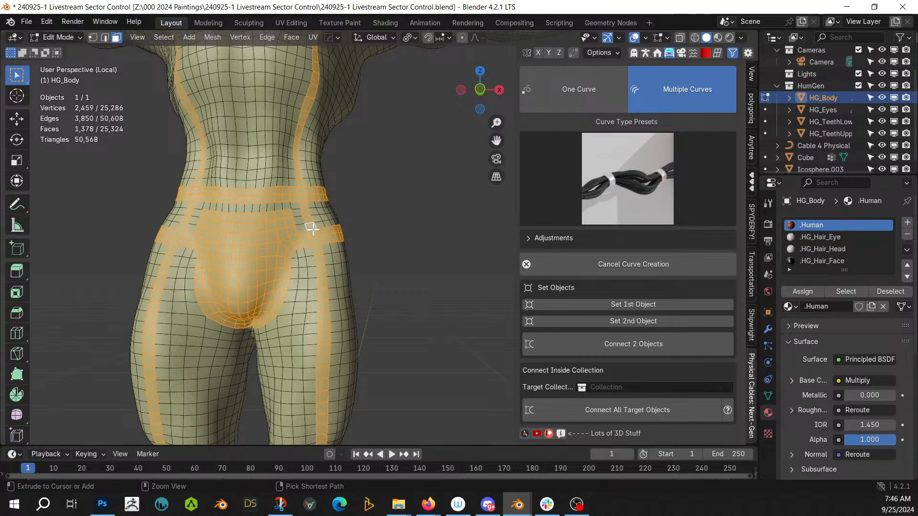
key("ctrl+KP_Subtract")
left_click(304, 230, "alt+shift")
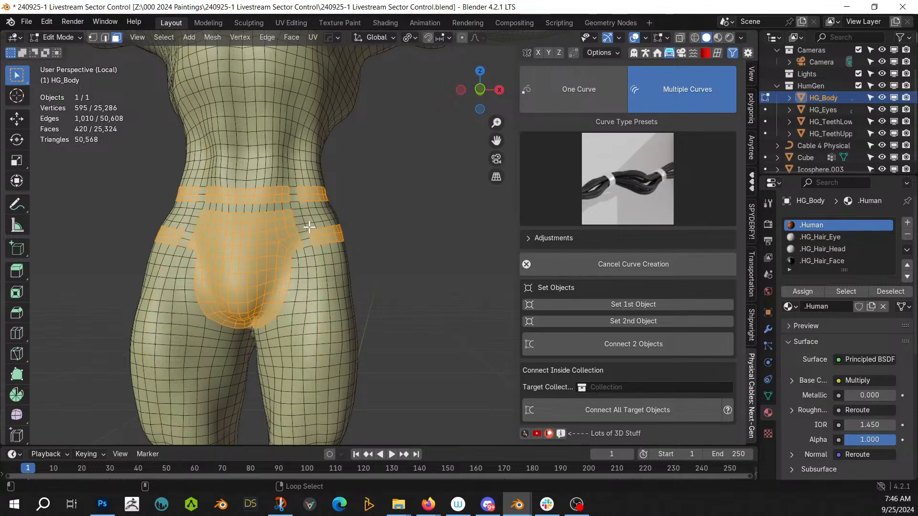
scroll(308, 236, "up", 3)
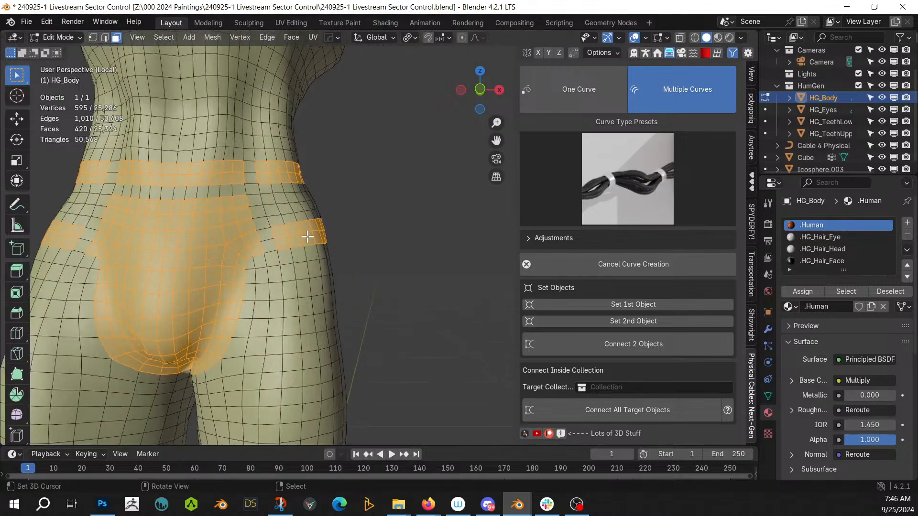
left_click(266, 234, "alt+shift")
left_click(293, 207, "alt+shift")
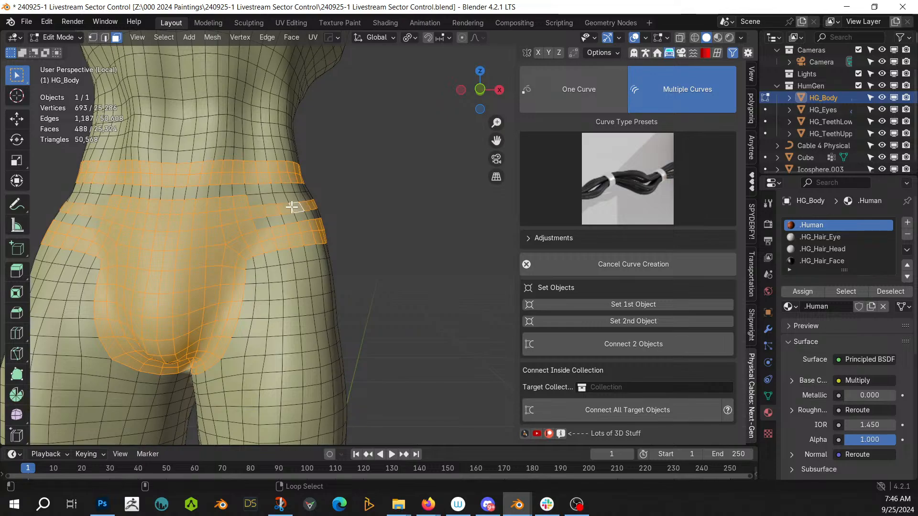
left_click(293, 214, "alt+shift")
left_click(287, 194, "alt+shift")
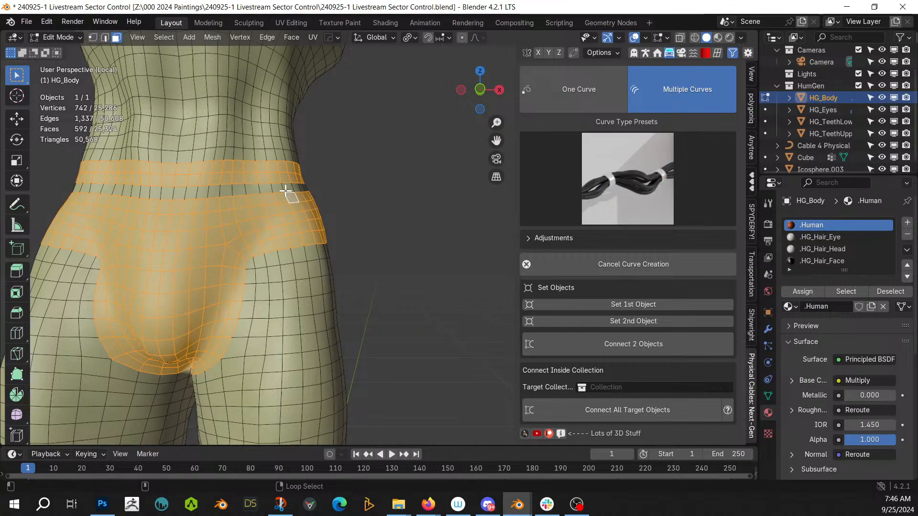
left_click(282, 188, "alt+shift")
Step: Circle-select the missing faces between the buttocks to close the brief-shaped selection at the back
scroll(375, 242, "down", 4)
middle_click_drag(375, 242, 895, 253)
scroll(627, 267, "up", 3)
scroll(258, 328, "up", 5)
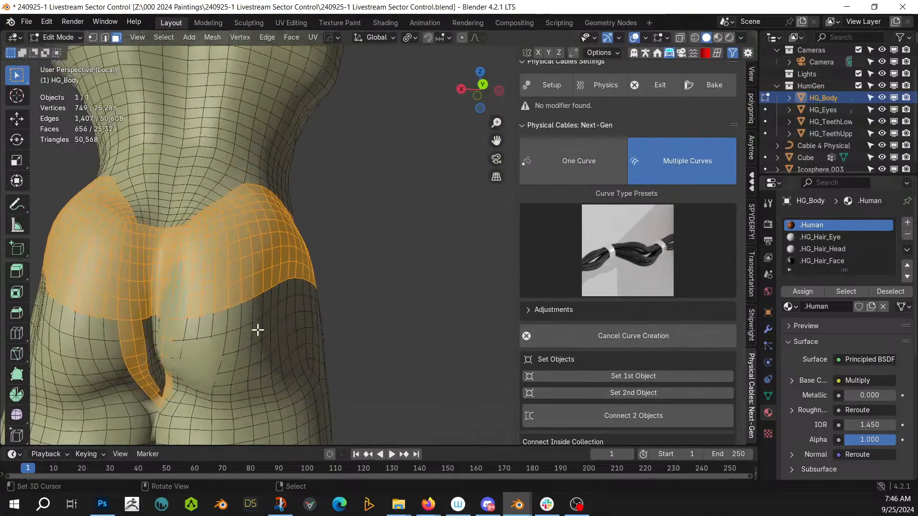
middle_click_drag(304, 303, 179, 364)
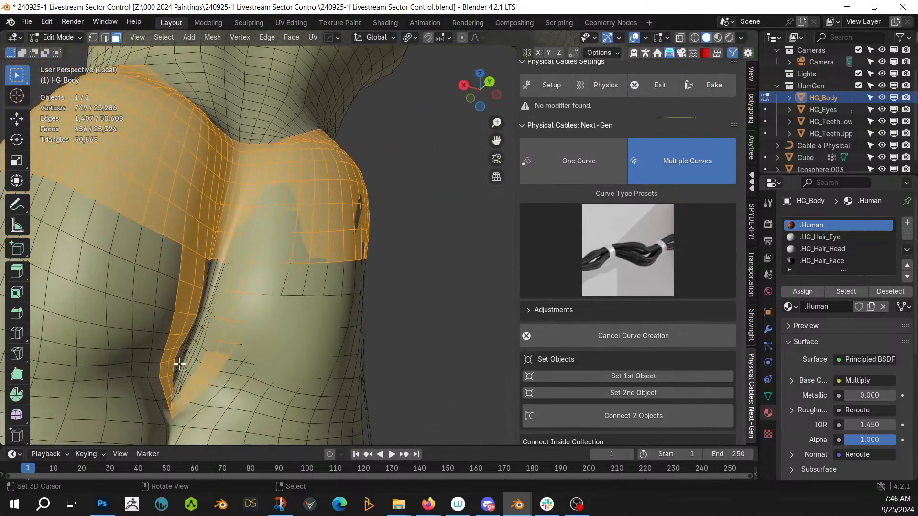
key("c")
mouse_move(179, 370)
left_mouse_down()
mouse_move(175, 387)
mouse_move(218, 242)
left_mouse_up()
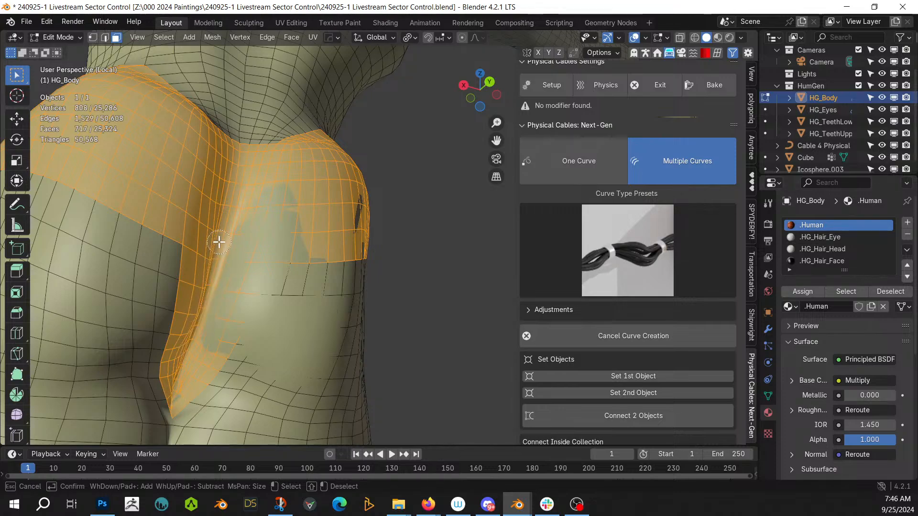
right_click(325, 234)
Step: Return to Object Mode and generate Random Panels on the selected pelvis faces with the Radial solver
middle_click_drag(325, 234, 254, 344)
scroll(297, 293, "down", 3)
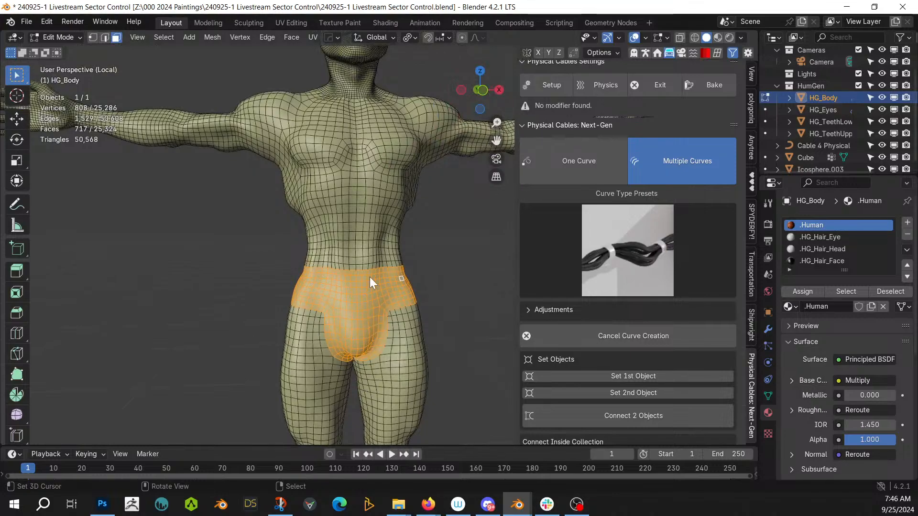
key("Tab")
key("shift+alt+q")
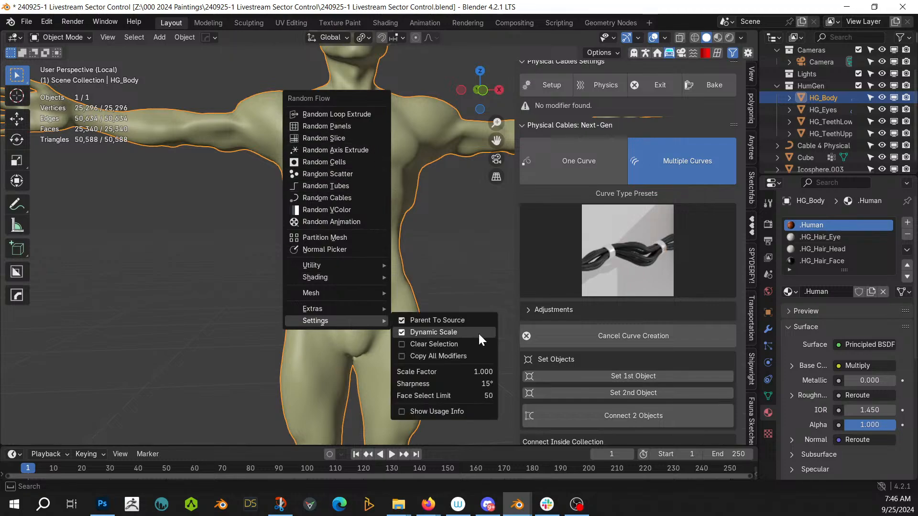
key("shift+alt+q")
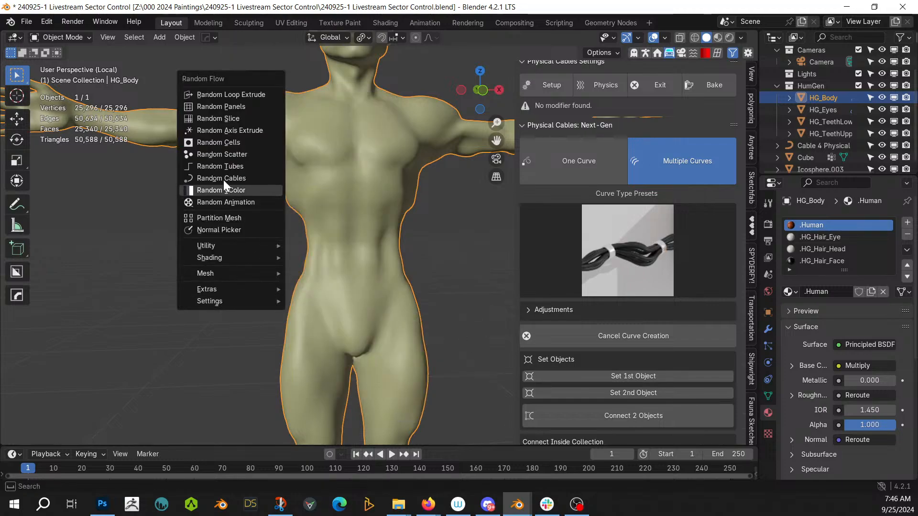
left_click(259, 104)
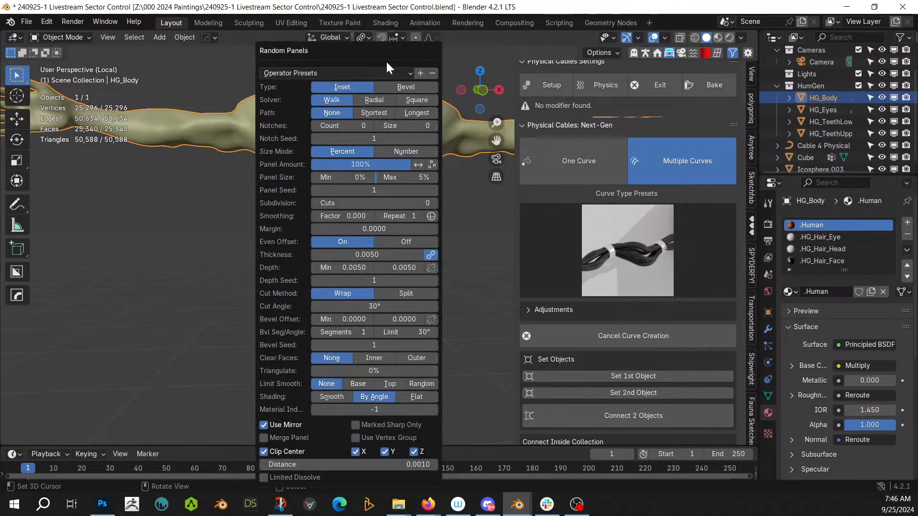
left_click_drag(386, 61, 200, 45)
left_click(202, 96)
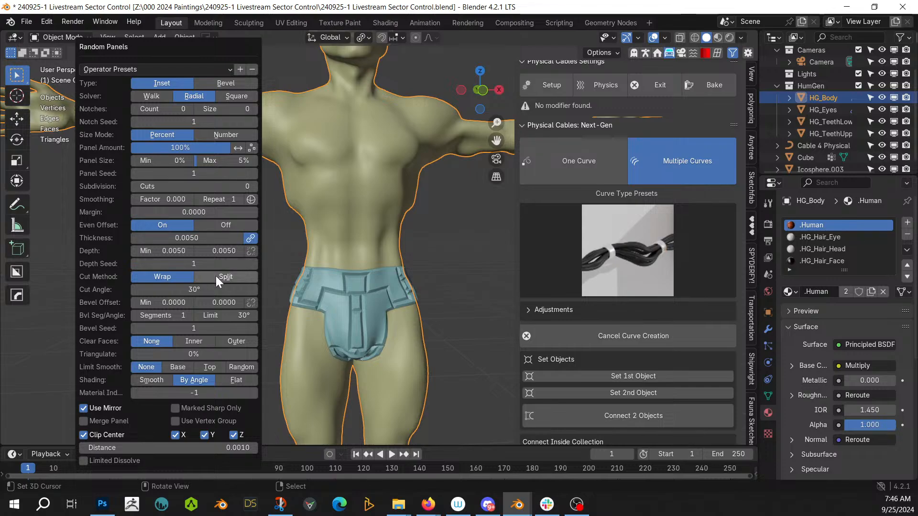
mouse_move(381, 293)
middle_mouse_down()
mouse_move(280, 297)
mouse_move(50, 275)
mouse_move(385, 280)
mouse_move(409, 293)
mouse_move(377, 303)
middle_mouse_up()
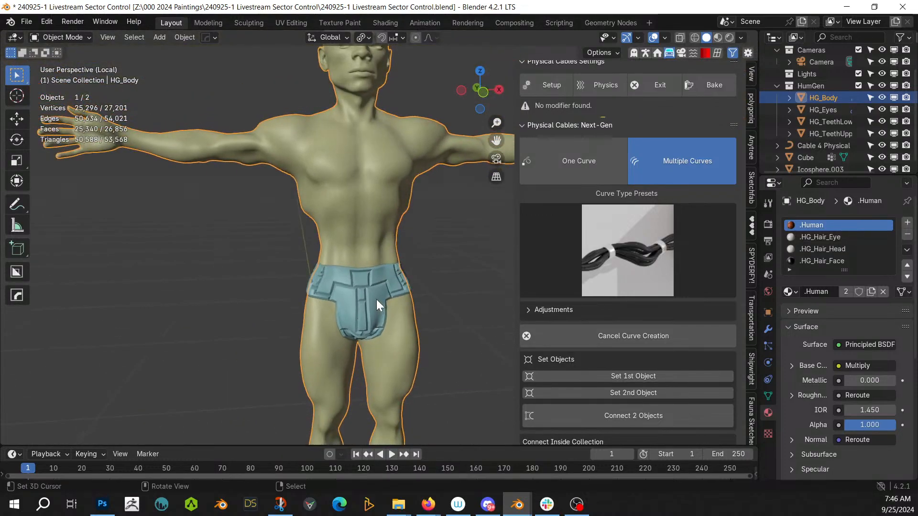
Step: Check the panelled briefs on the body and exit local view to bring back the full scene
scroll(377, 299, "down", 4)
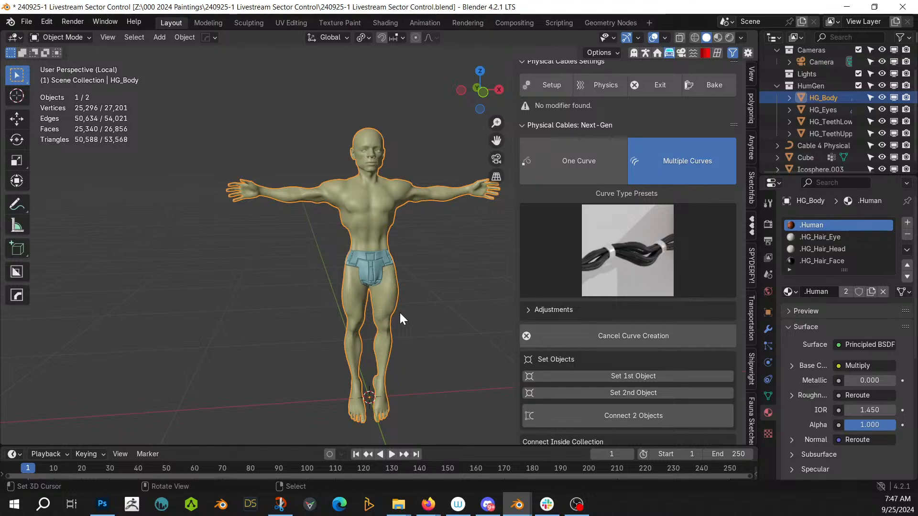
middle_click_drag(400, 315, 378, 305)
scroll(381, 305, "up", 3)
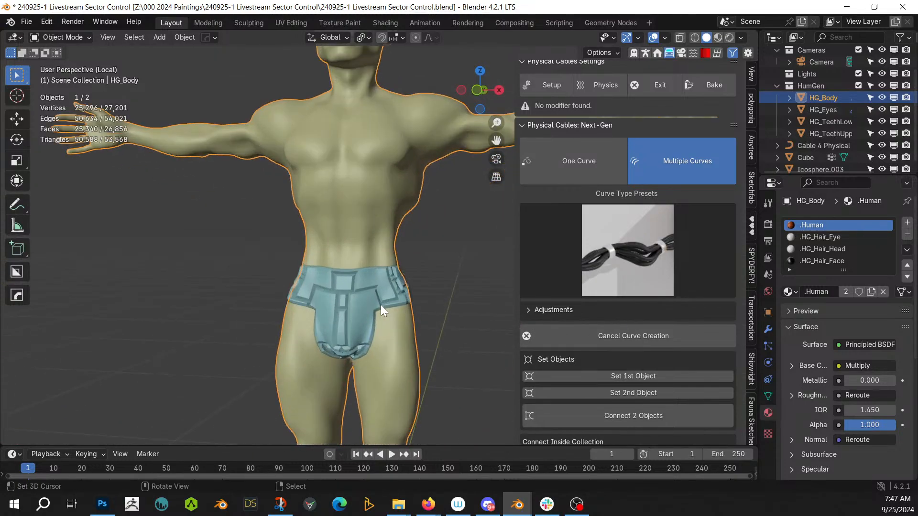
key("KP_Divide")
middle_click_drag(381, 305, 366, 345)
scroll(367, 347, "up", 2)
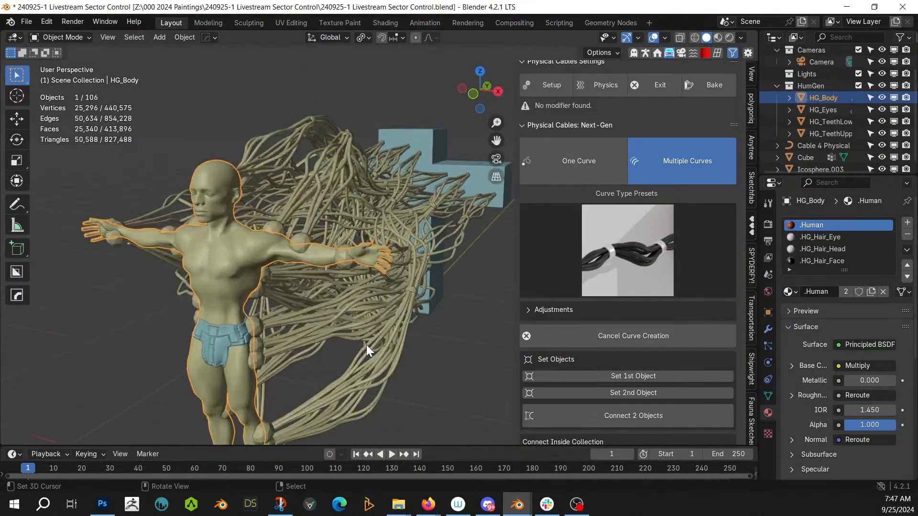
scroll(366, 345, "up", 5)
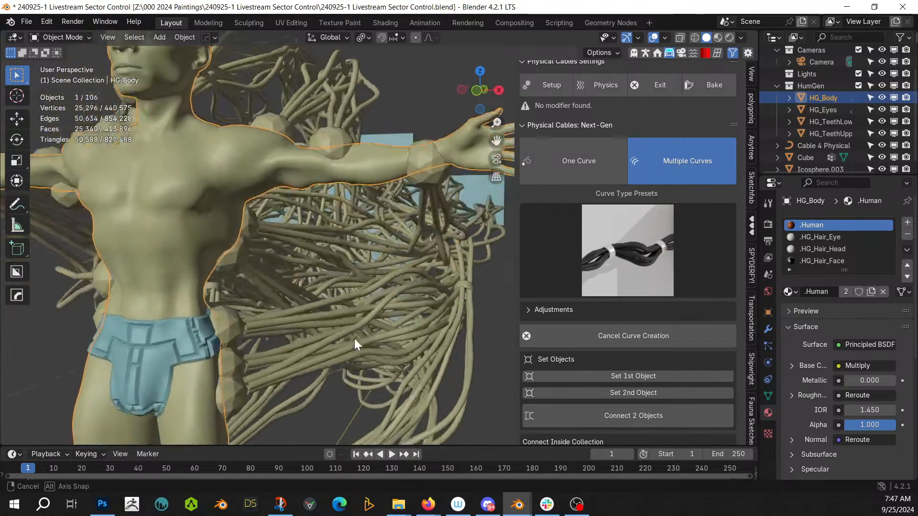
Step: Start appending from another file and browse to the 240918-2 Wanderer folder in 000 2024 Paintings, with names sorted in descending order
key("F4")
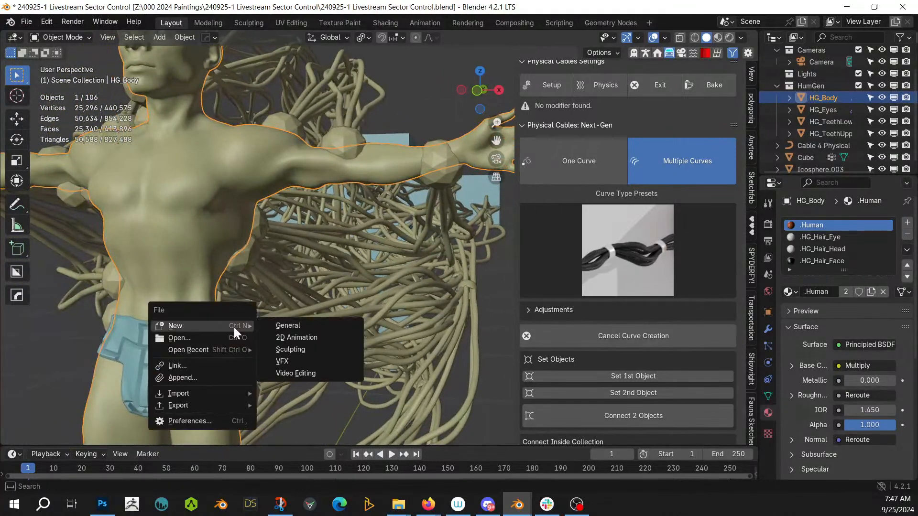
left_click(206, 376)
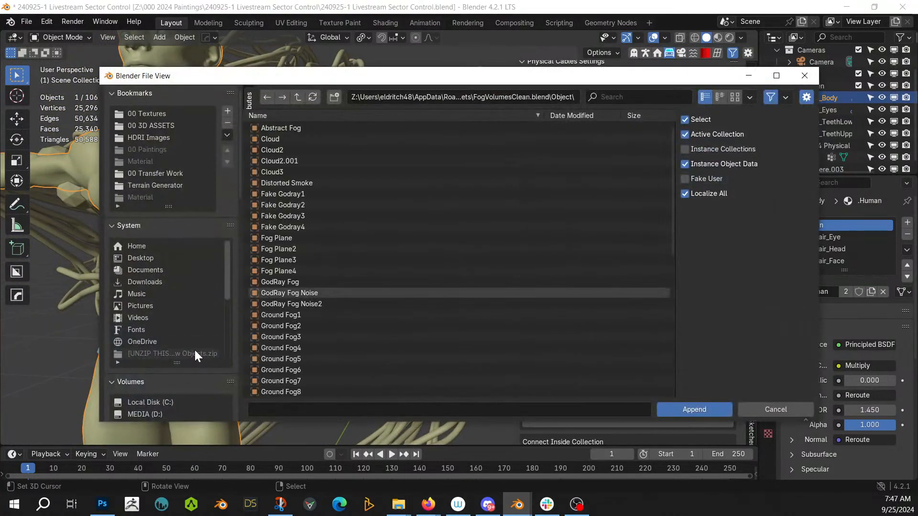
scroll(177, 389, "down", 5)
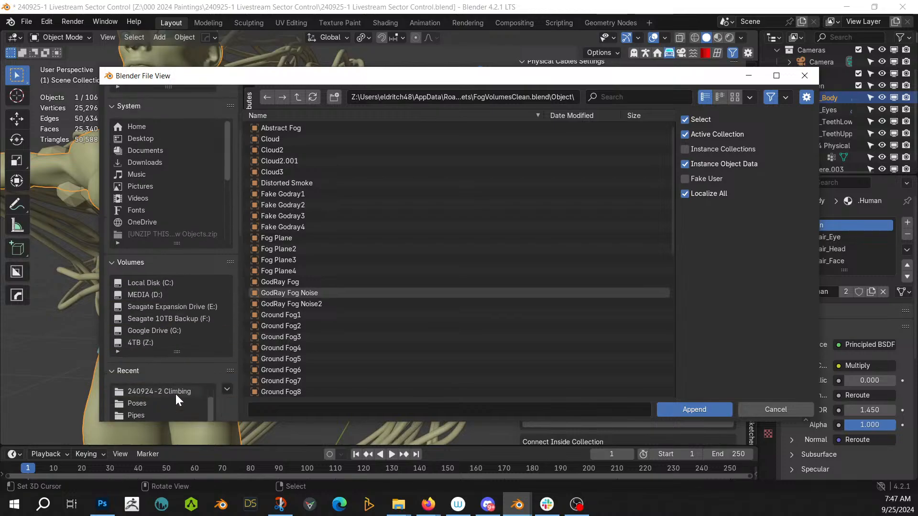
left_click(177, 391)
left_click(298, 98)
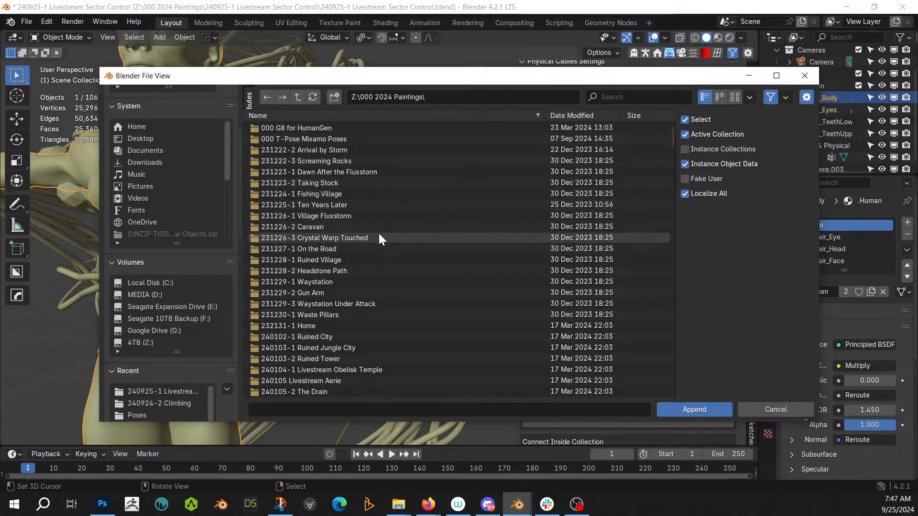
left_click(372, 116)
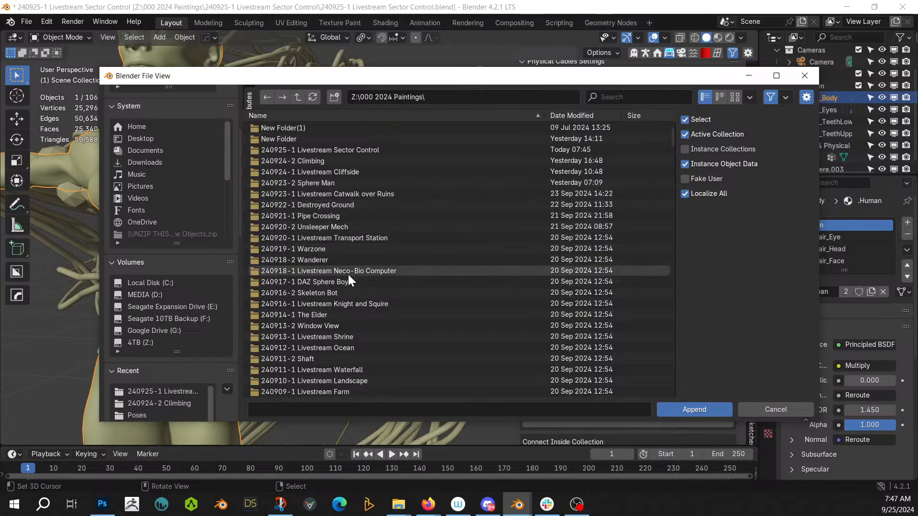
double_click(318, 259)
Step: Append the Red Armor material from the 240918-2 Wanderer blend file
left_click(315, 150)
double_click(315, 150)
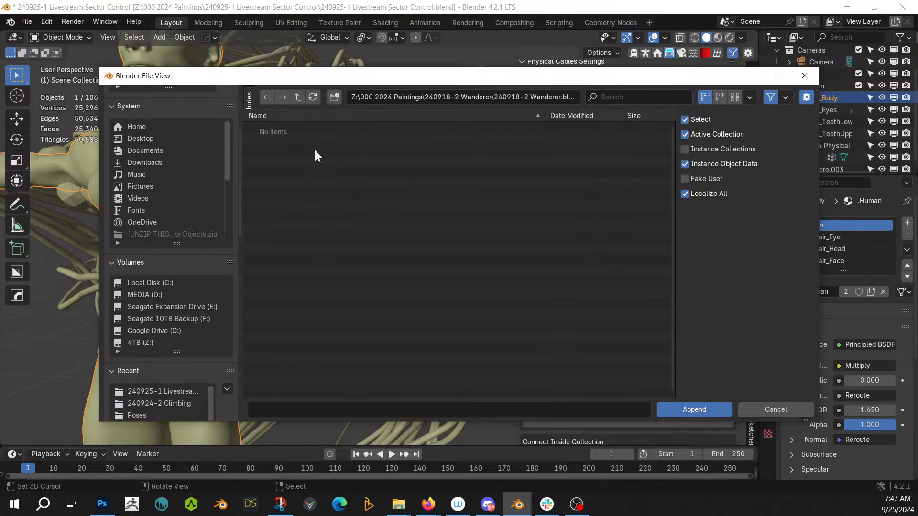
left_click(279, 216)
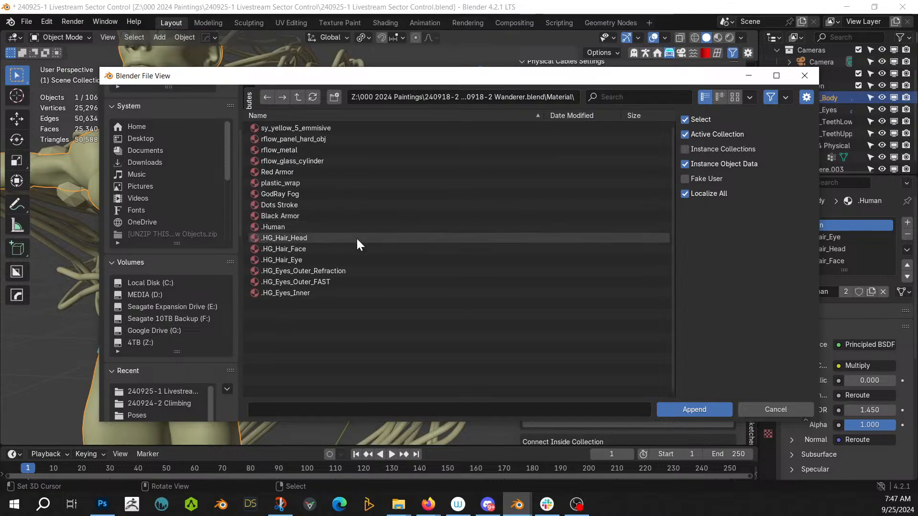
left_click(291, 173)
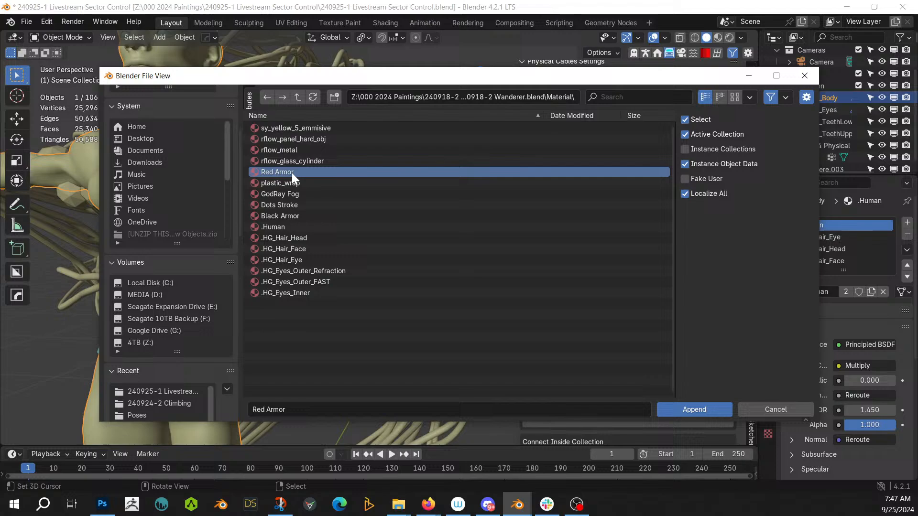
left_click(697, 409)
Step: Select the panelled briefs and replace their .Human material with Red Armor
left_click(176, 337)
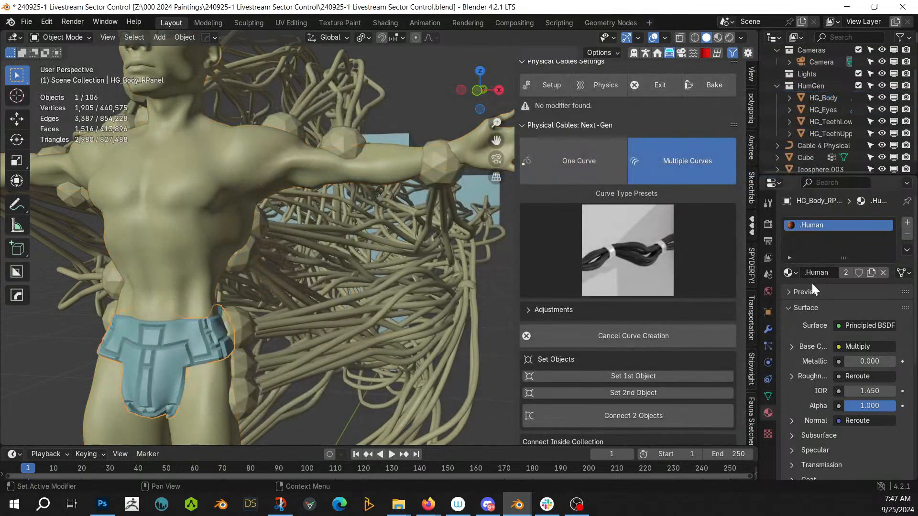
left_click(790, 272)
type("red")
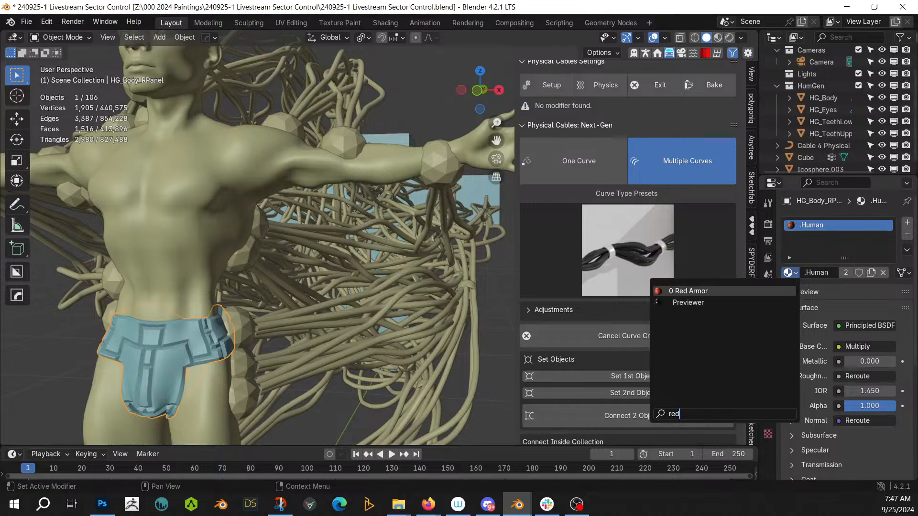
key("Return")
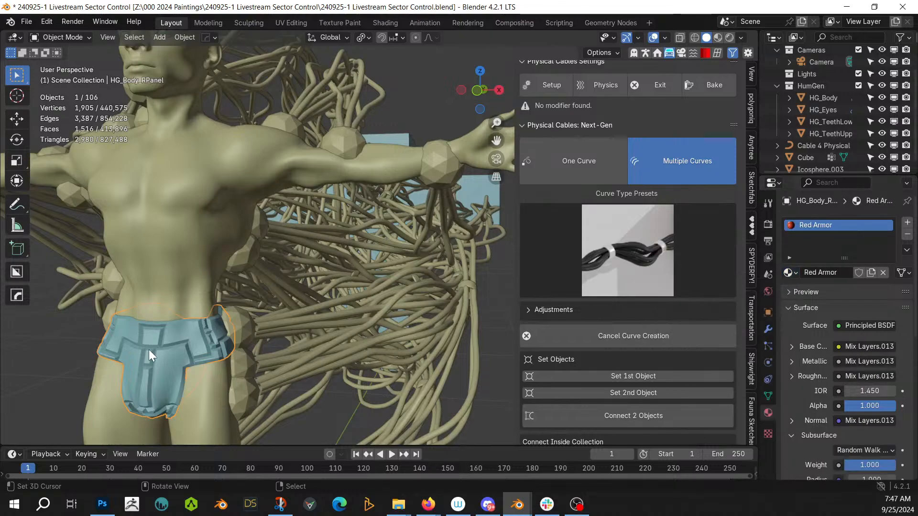
Step: Enter Edit Mode on the panelled briefs and bring up the UV mapping options for their faces
key("Tab")
key("u")
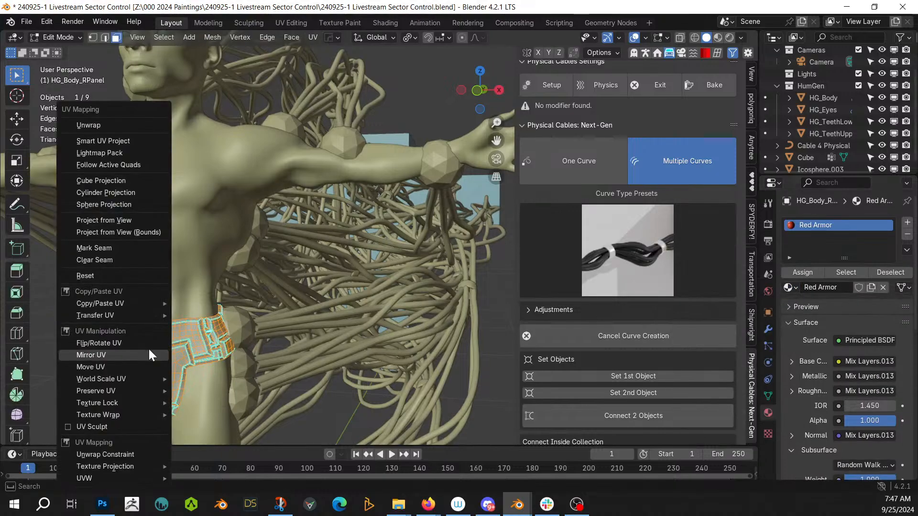
Step: Unwrap the hip armor panel with Smart UV Project at a 66° angle limit and preview the framed panel in rendered shading
left_click(124, 141)
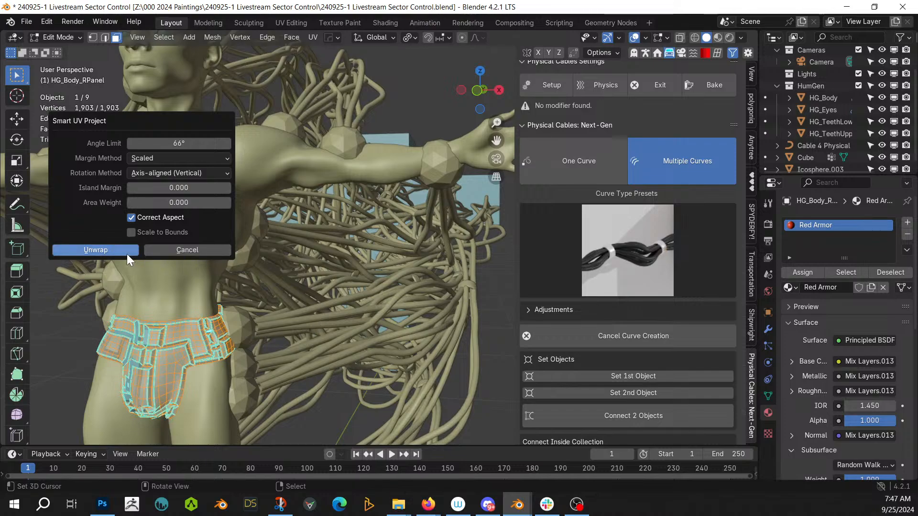
left_click(90, 251)
key("Tab")
key("z")
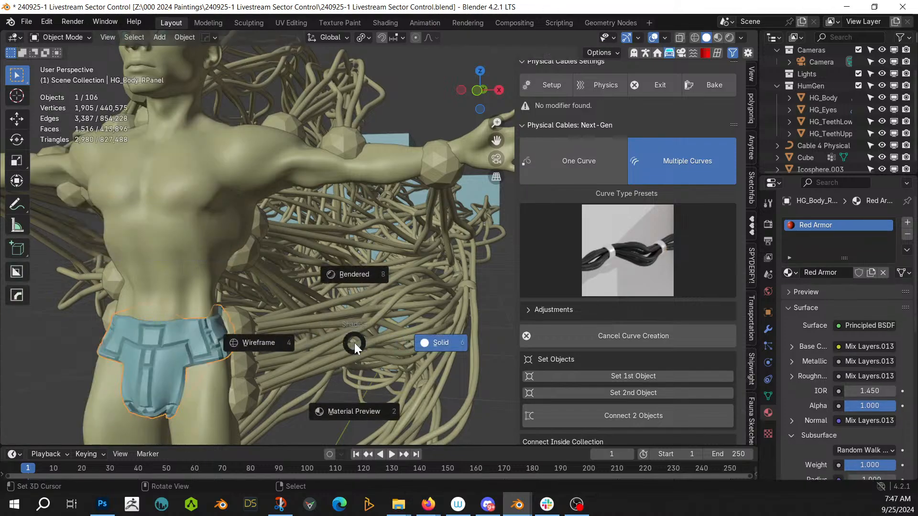
key("8")
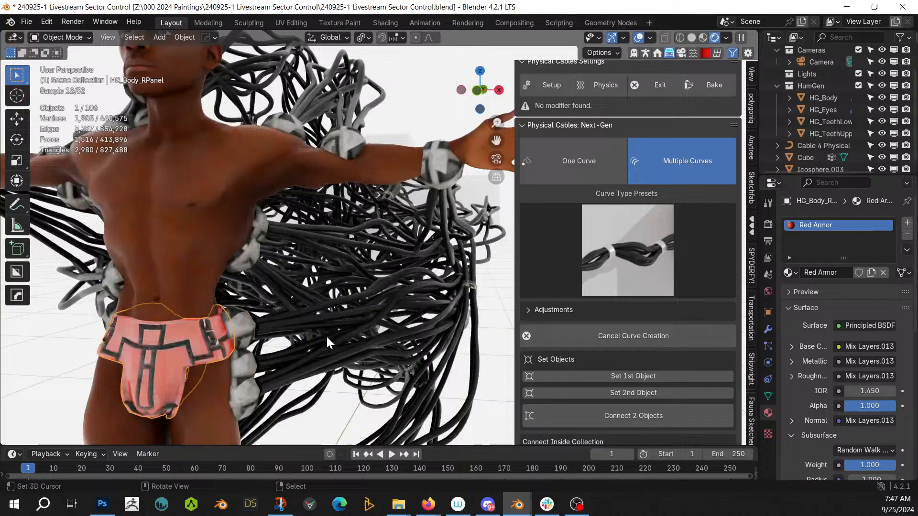
scroll(327, 340, "down", 6)
middle_click_drag(282, 313, 458, 311)
key("KP_Decimal")
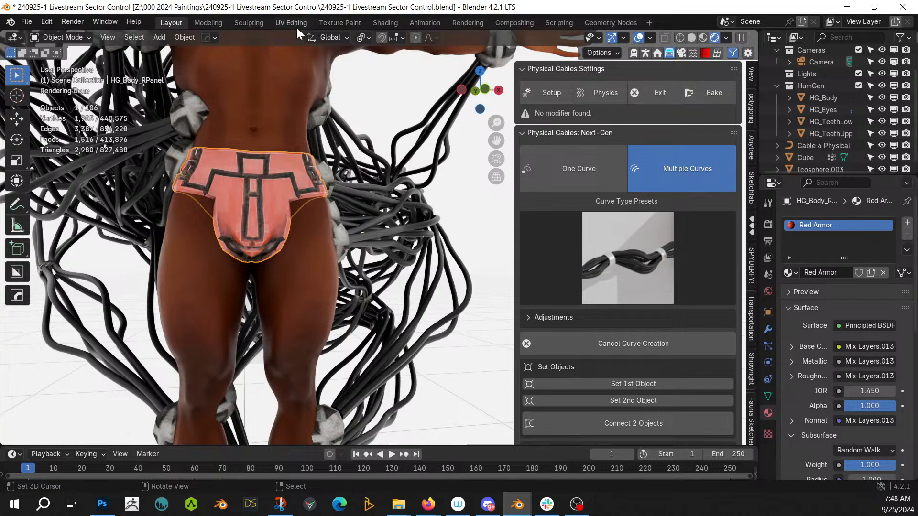
Step: In the Shading workspace, darken the Red Armor material's red Mix node color to an HSV value of 0.134 in rendered preview, and save
left_click(385, 23)
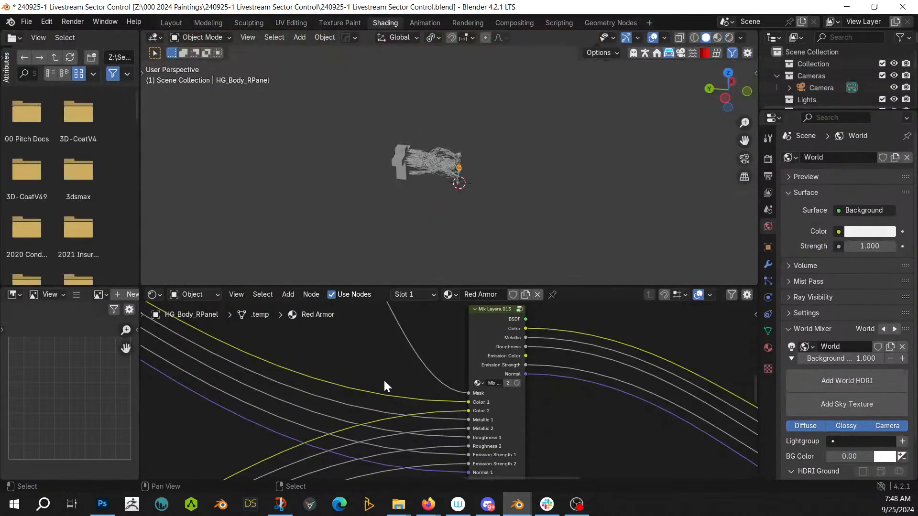
middle_click_drag(257, 337, 282, 443)
scroll(426, 393, "down", 3)
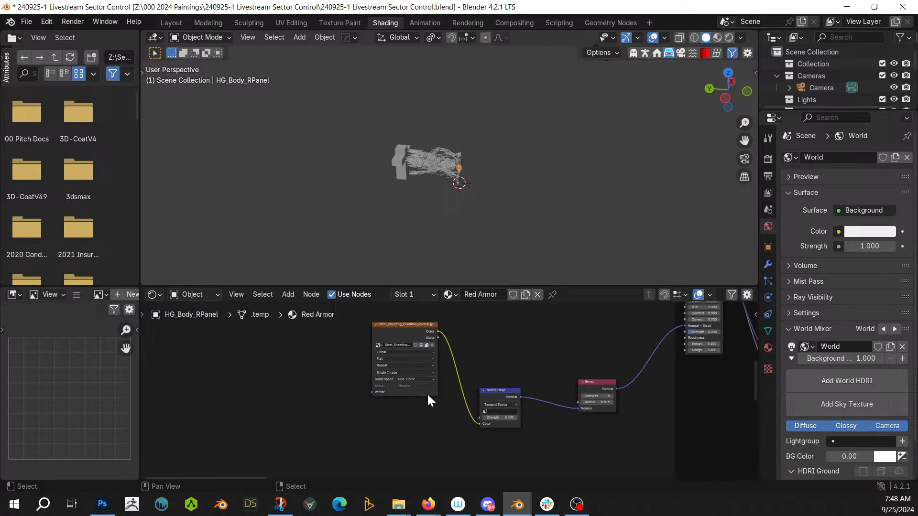
scroll(435, 386, "down", 2)
middle_click_drag(436, 387, 400, 455)
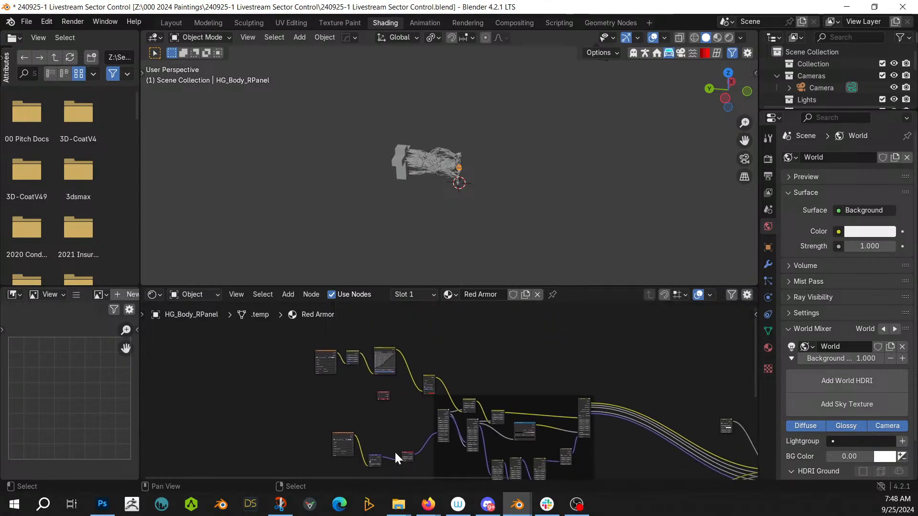
scroll(435, 409, "up", 5)
scroll(432, 405, "up", 2)
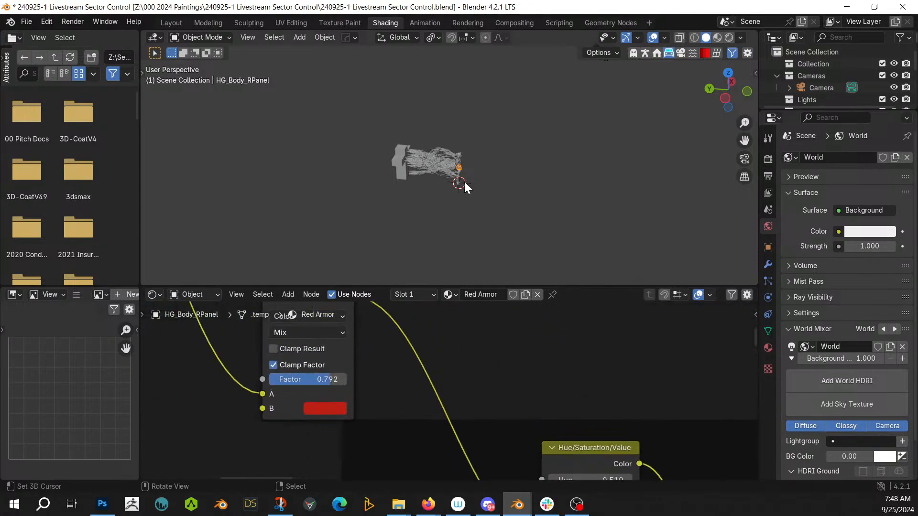
key("z")
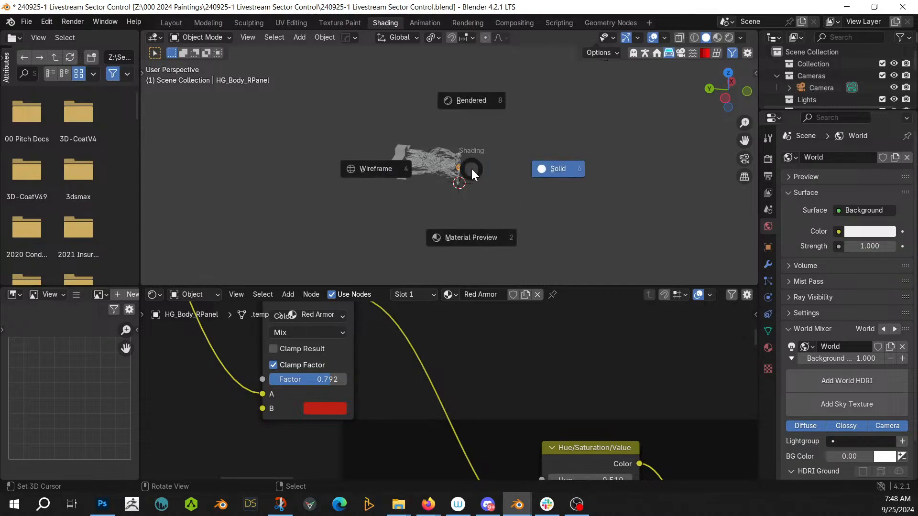
key("r")
key("KP_Decimal")
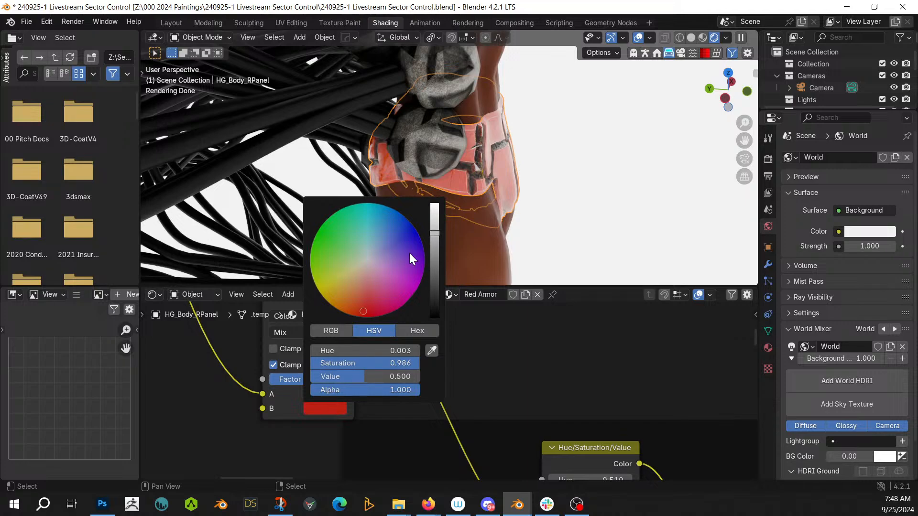
left_click_drag(435, 234, 435, 272)
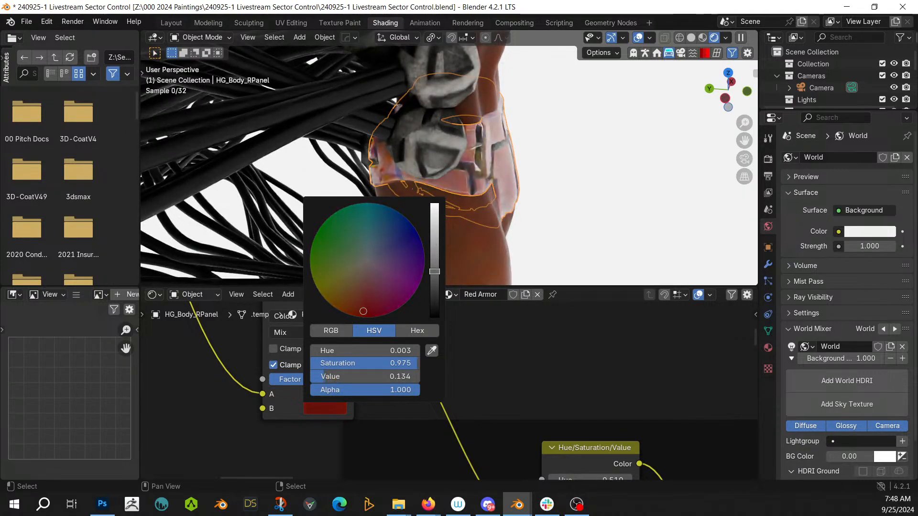
middle_click_drag(558, 202, 615, 162)
scroll(269, 199, "down", 10)
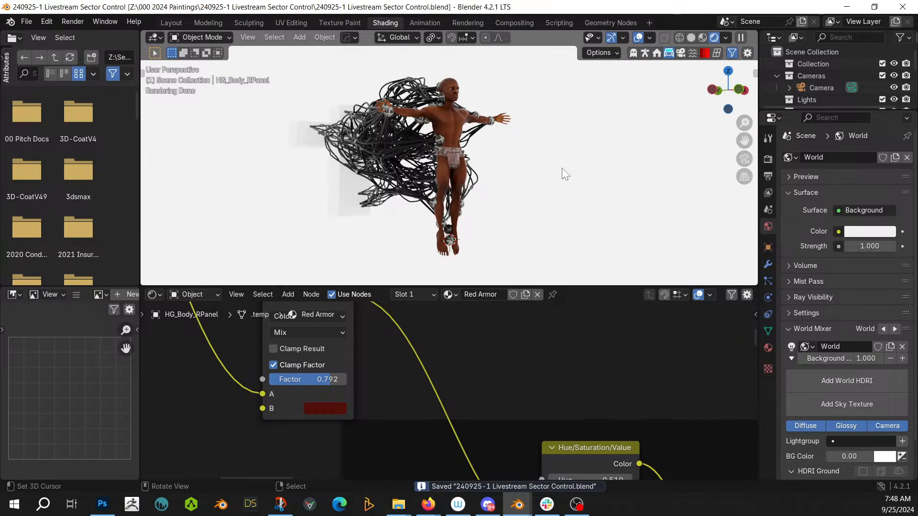
Step: Return to the Layout workspace and show the whole figure, cables and cross from the side
left_click(172, 22)
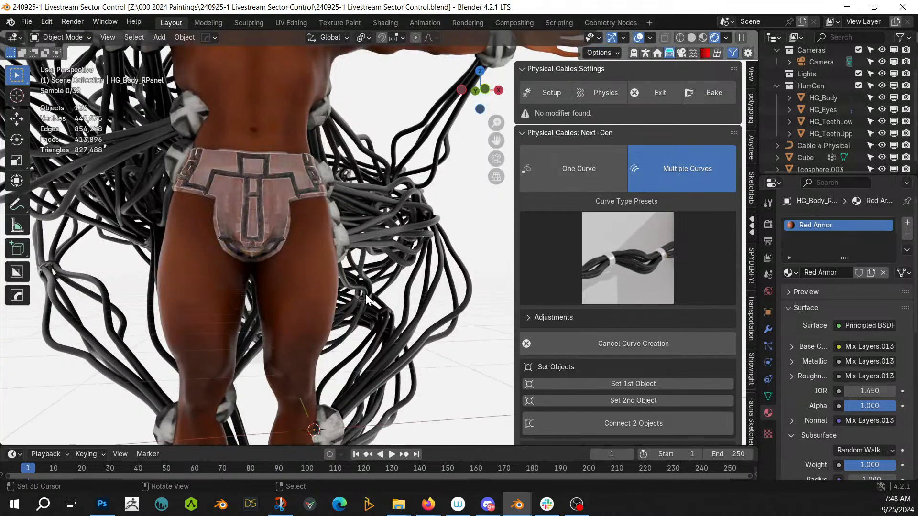
scroll(459, 311, "down", 5)
middle_click_drag(459, 310, 331, 302)
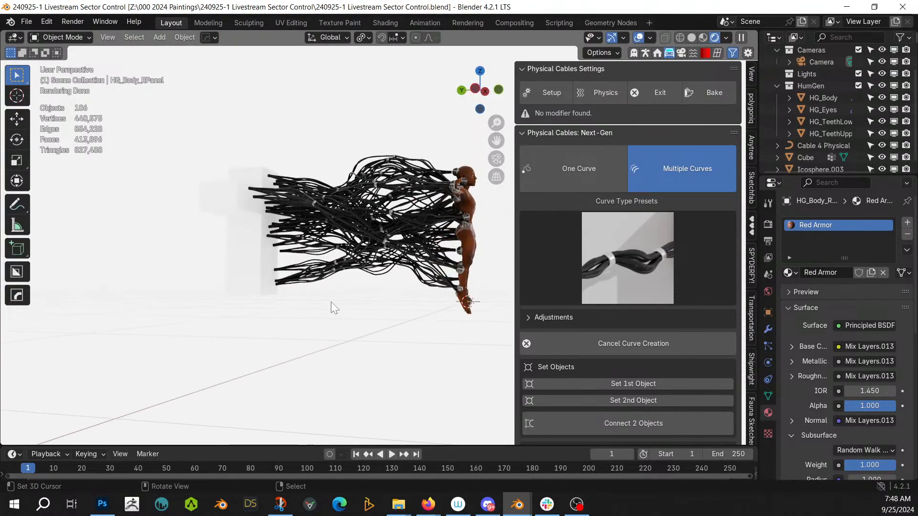
Step: Try moving the cross downward along the global Z axis to test how the attached cables follow
left_click(238, 241)
key("g")
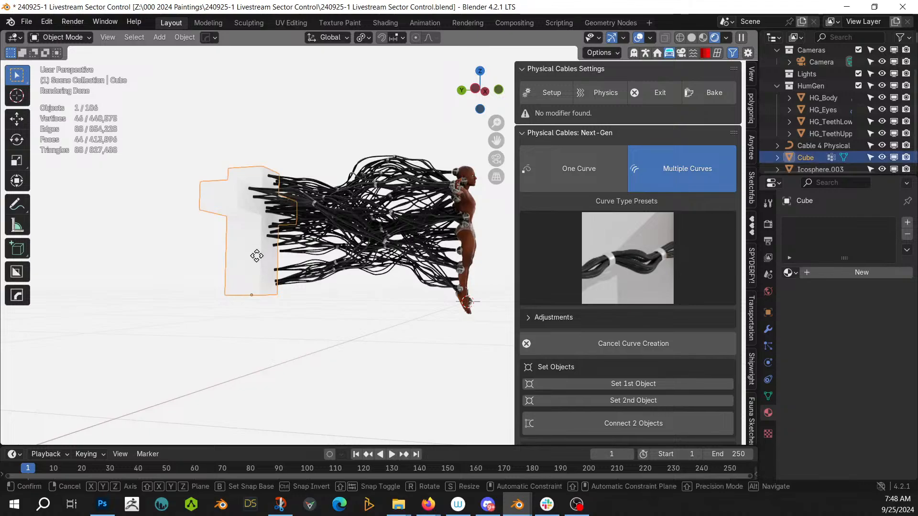
key("z")
mouse_move(257, 297)
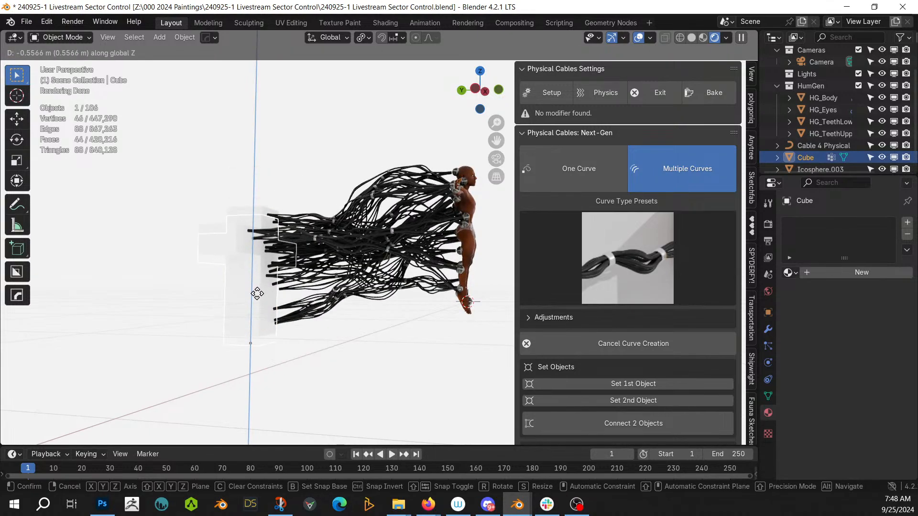
left_click(258, 298)
Step: Select all the physical cables between the cross and the figure and bake them as a static mesh
middle_click_drag(257, 298, 374, 297)
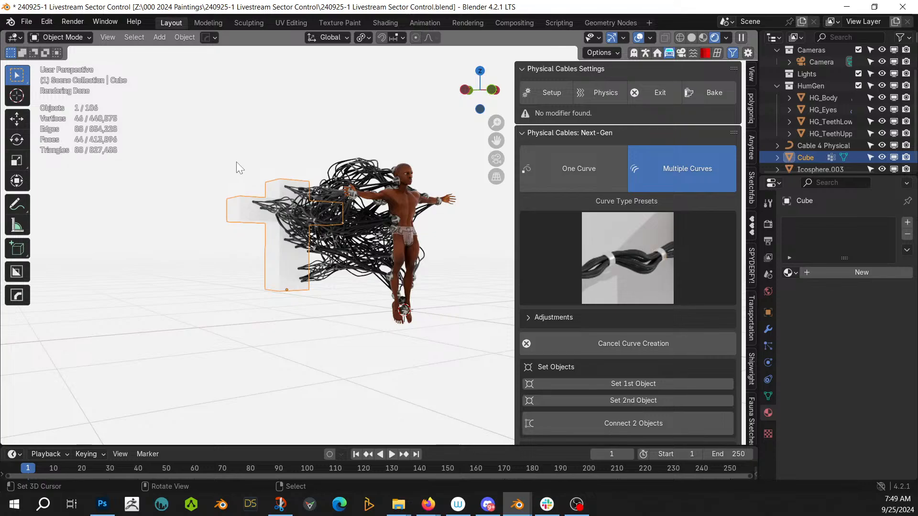
middle_click_drag(237, 164, 309, 277)
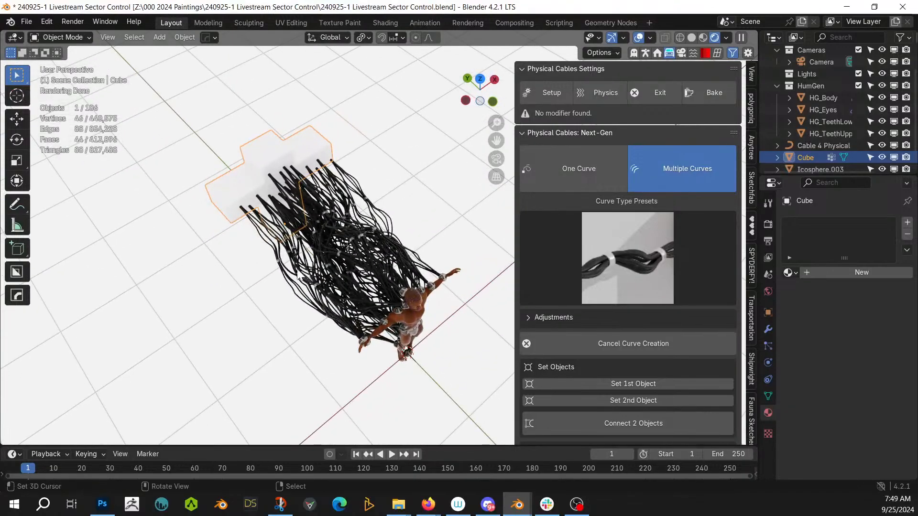
middle_click_drag(253, 258, 284, 218)
scroll(120, 174, "up", 2)
middle_click_drag(169, 201, 271, 236)
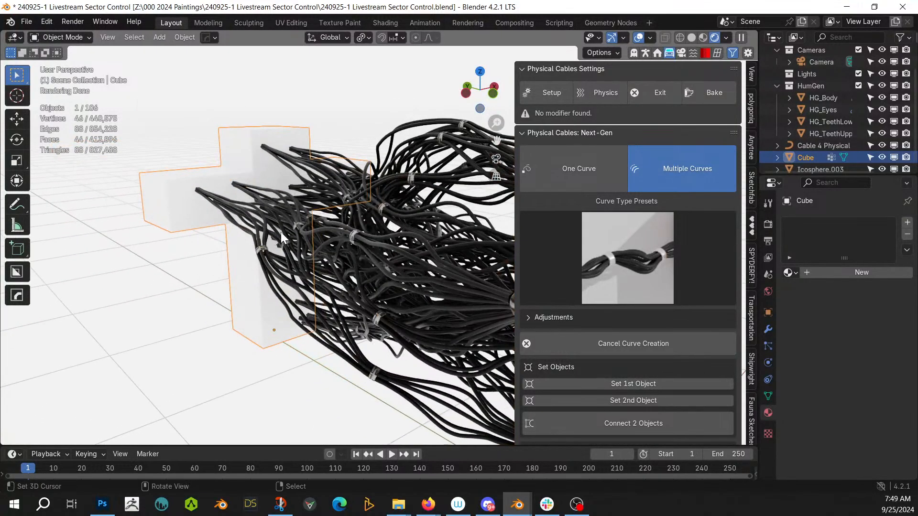
middle_click_drag(380, 176, 388, 188)
left_click(384, 200)
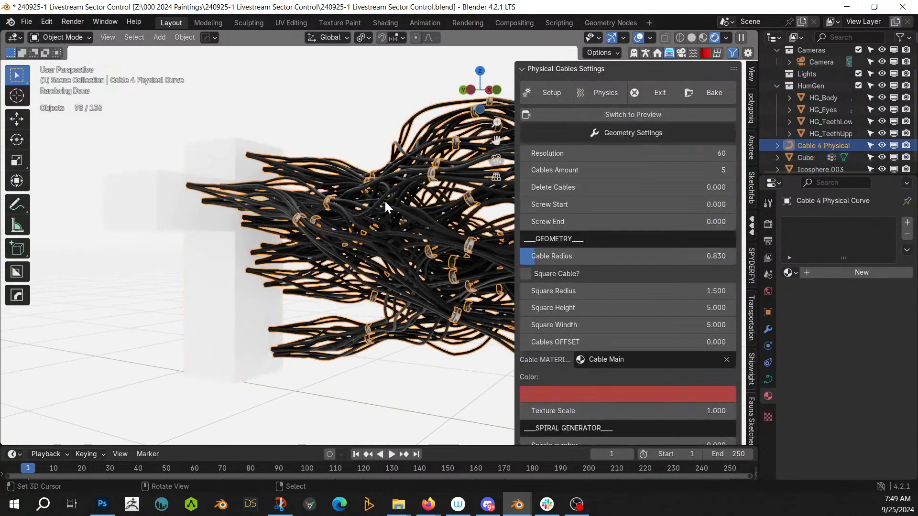
left_click(715, 92)
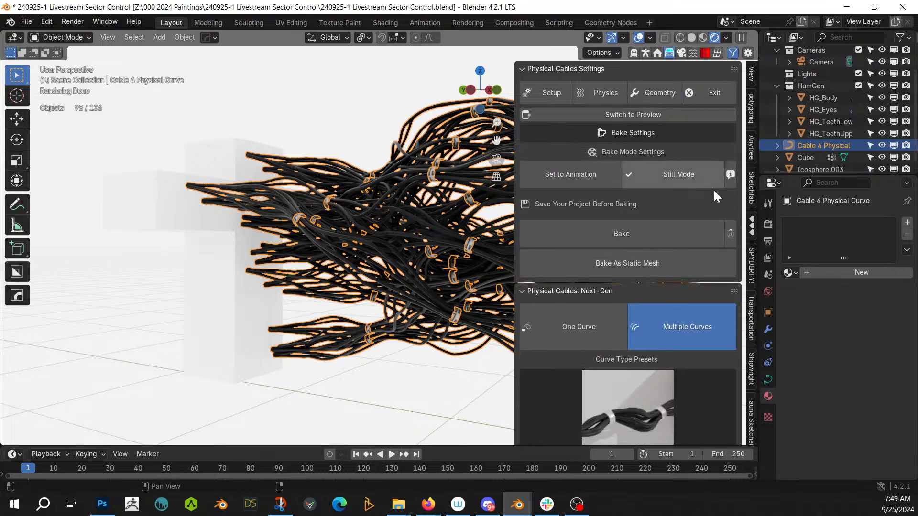
left_click(650, 264)
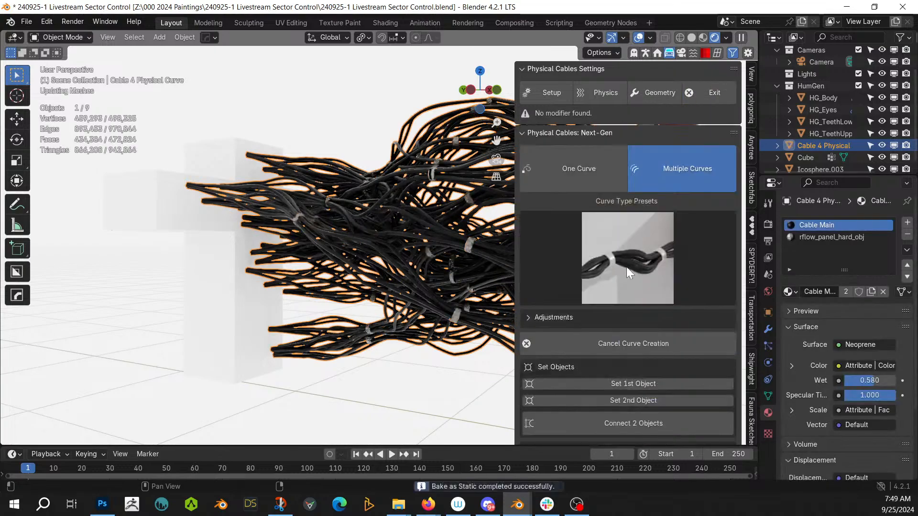
Step: Isolate the baked cable mesh in local view to examine it, and bring back the full scene
middle_click_drag(363, 287, 257, 292)
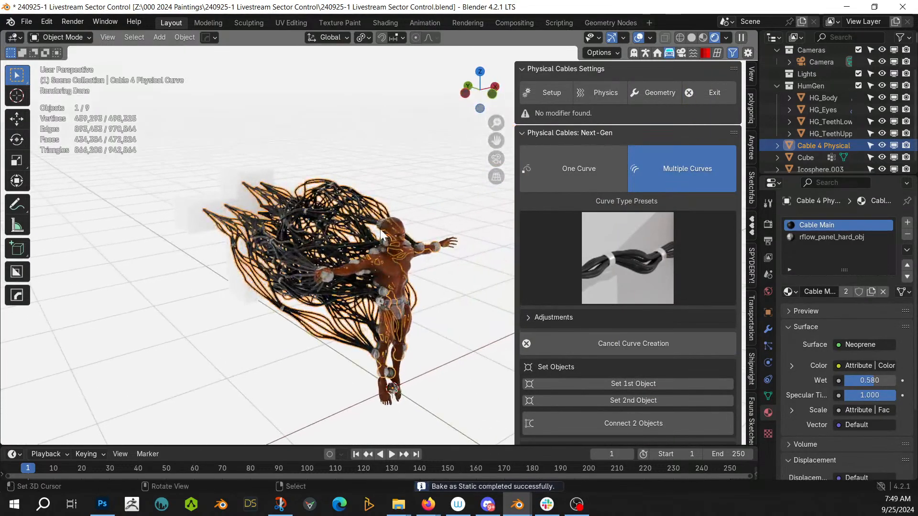
left_click(378, 134)
scroll(337, 305, "up", 3)
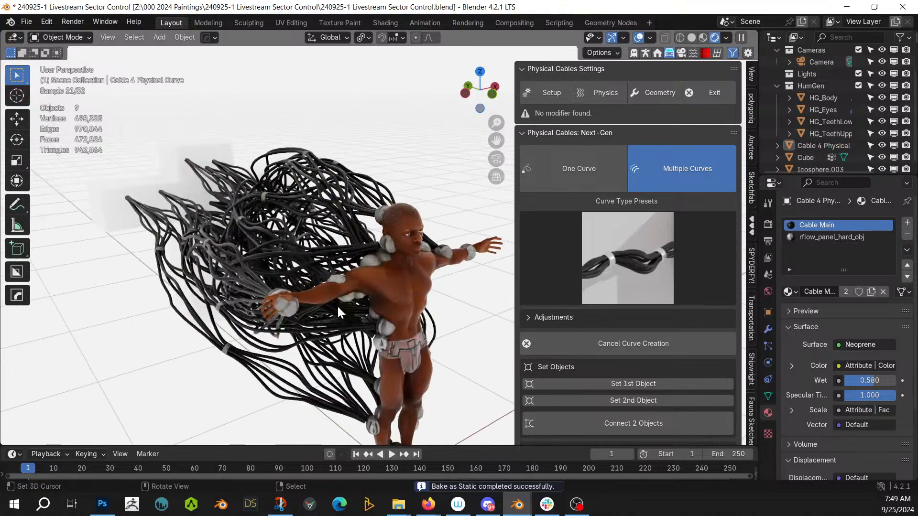
left_click(288, 311)
key("KP_Divide")
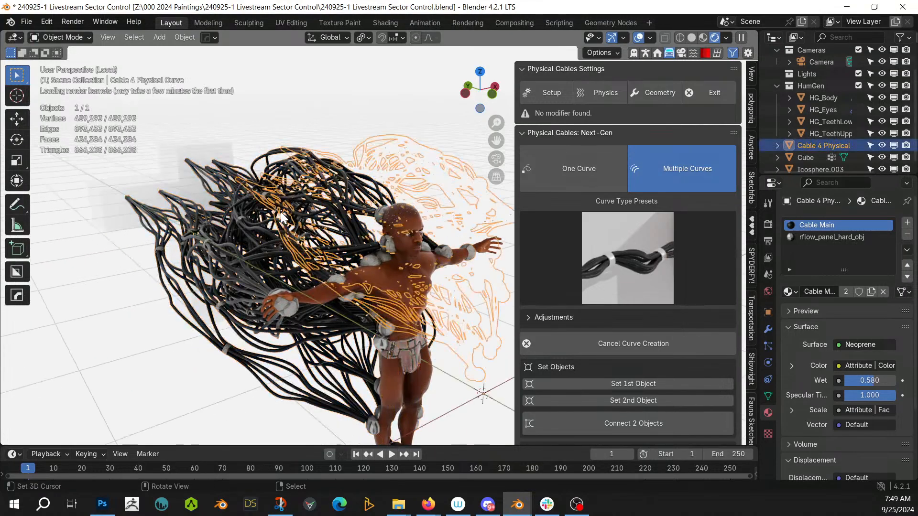
middle_click_drag(282, 218, 364, 229)
key("KP_Divide")
Step: Show the viewport in solid shading with a narrower sidebar and open the cross for mesh editing
left_click(427, 174)
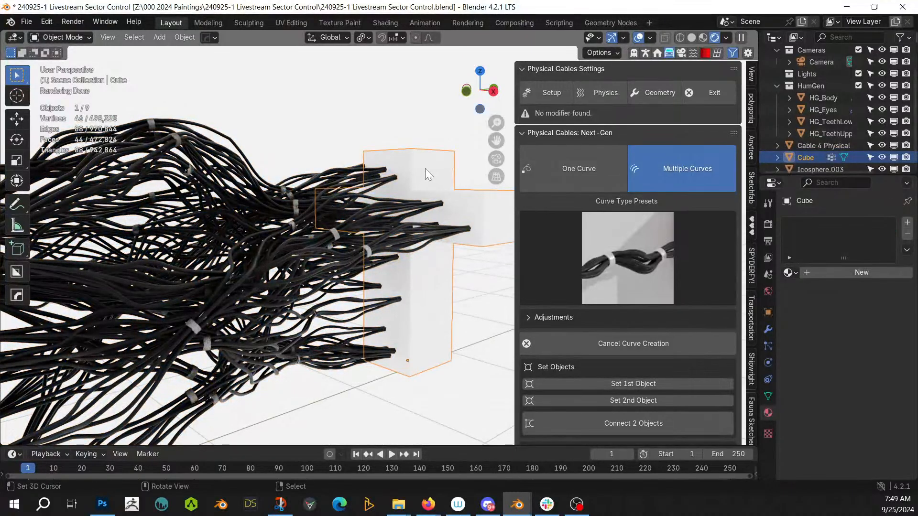
key("z")
left_click(502, 169)
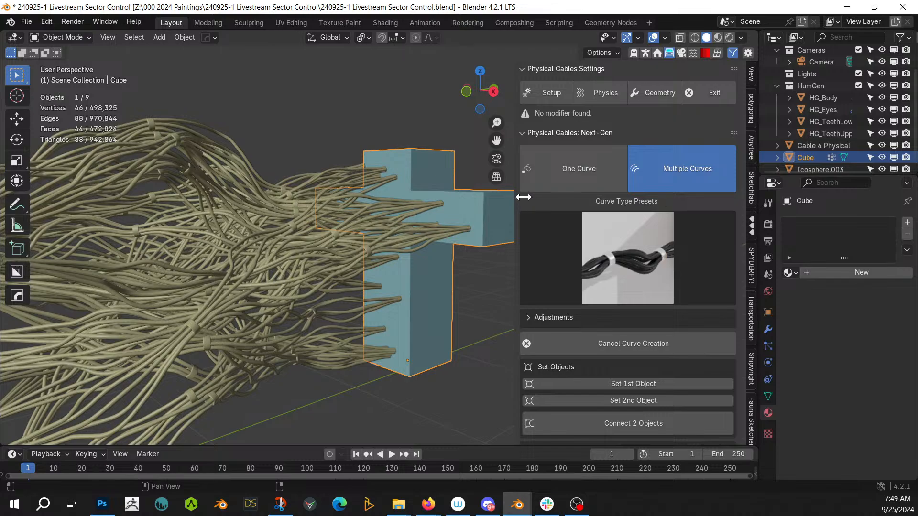
left_click_drag(518, 198, 638, 199)
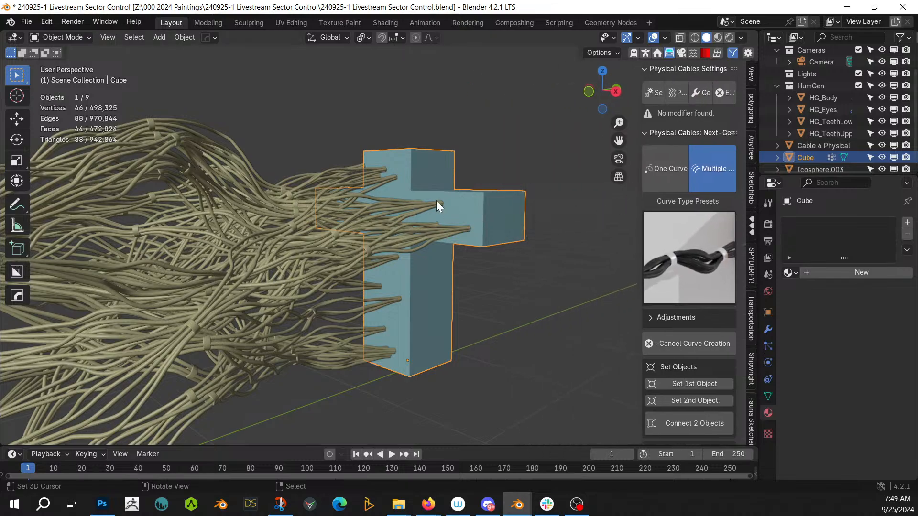
key("Tab")
Step: Invert the selection of the cross's inset front faces and extrude the outer shell along its normals by 0.0205 m
middle_click_drag(436, 199, 555, 270)
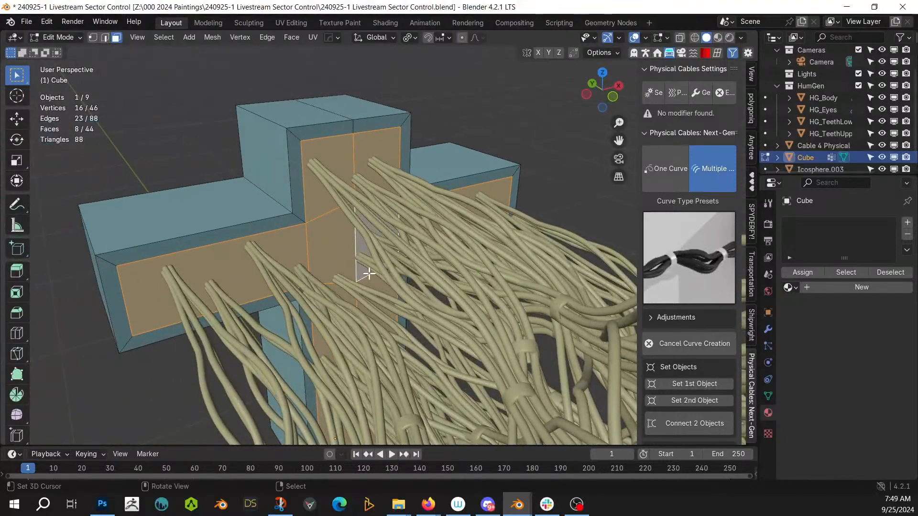
middle_click_drag(368, 273, 376, 228)
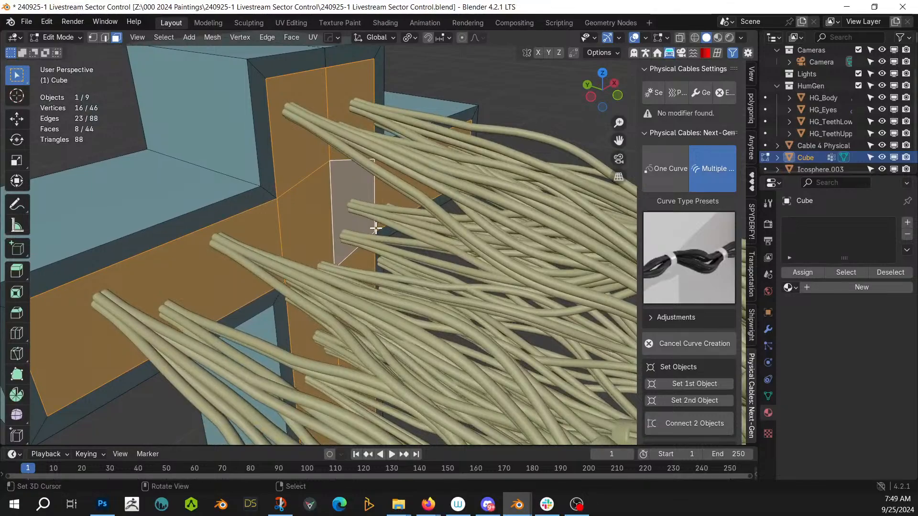
scroll(223, 242, "down", 3)
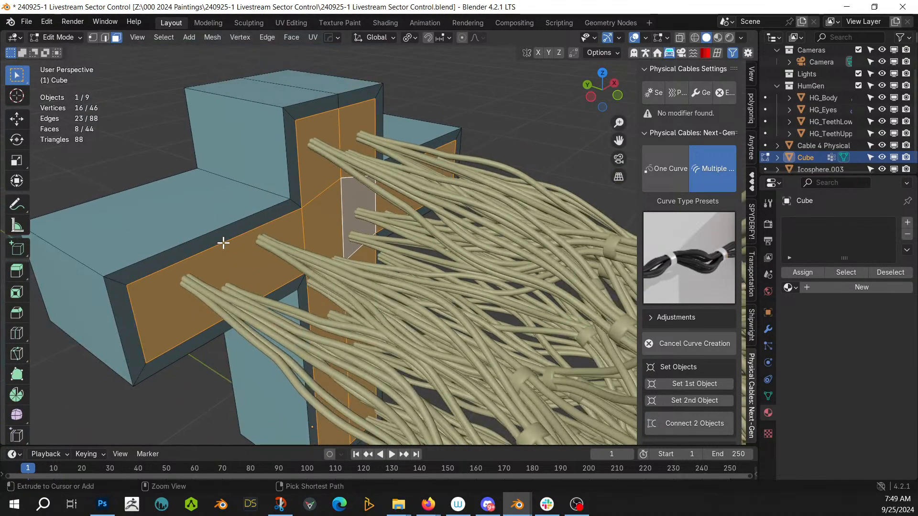
key("ctrl+i")
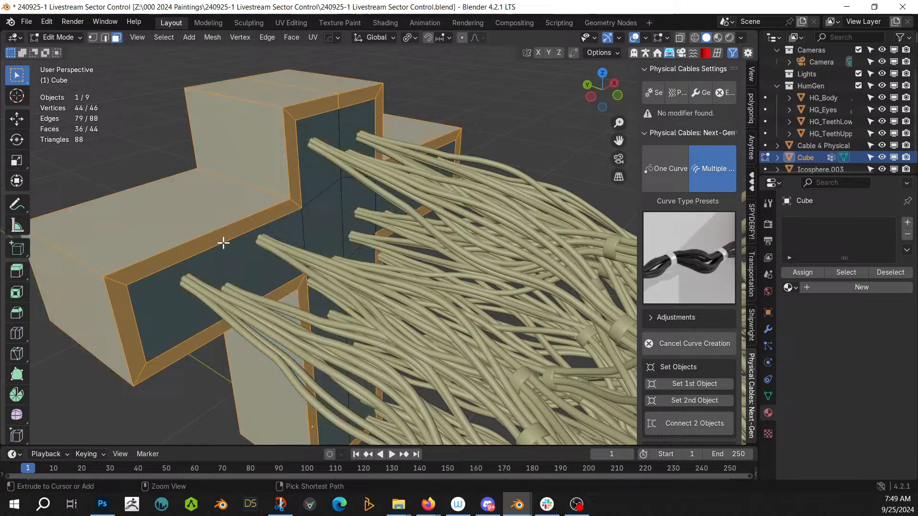
key("alt+e")
left_click(262, 300)
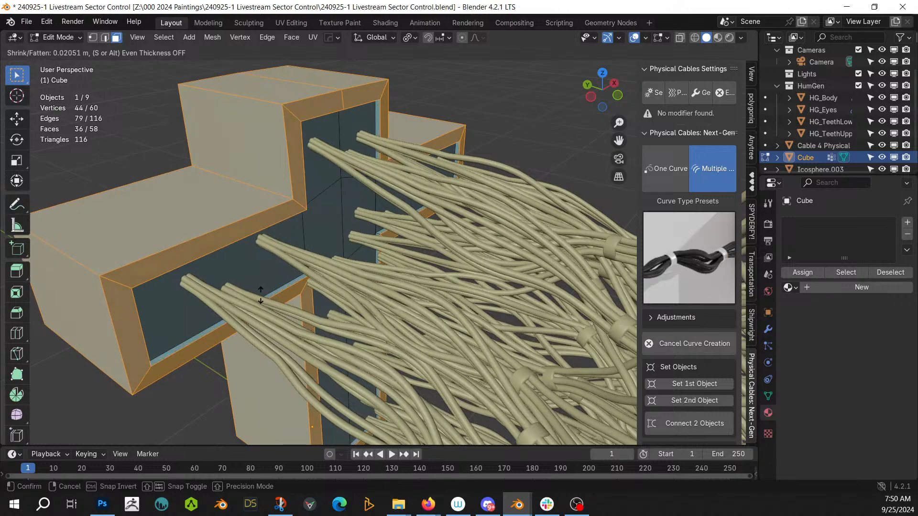
left_click(261, 295)
middle_click_drag(261, 295, 308, 258)
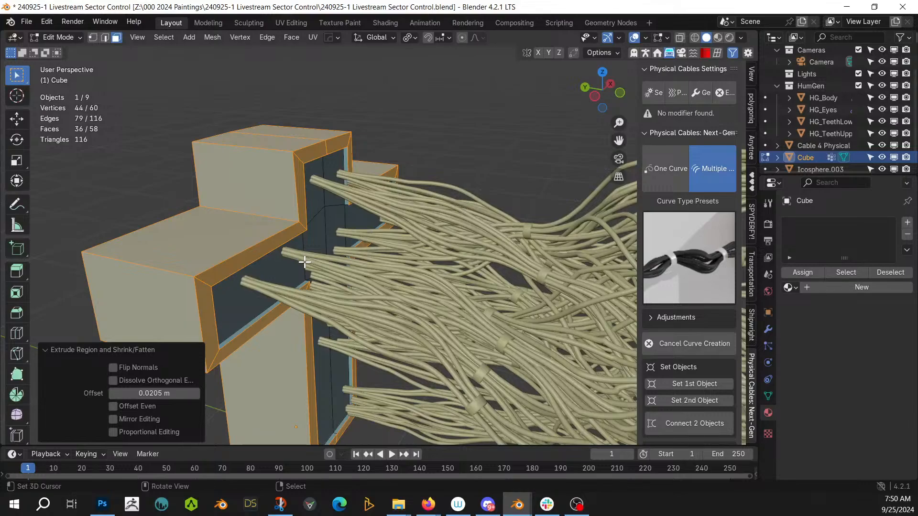
middle_click_drag(292, 267, 321, 242)
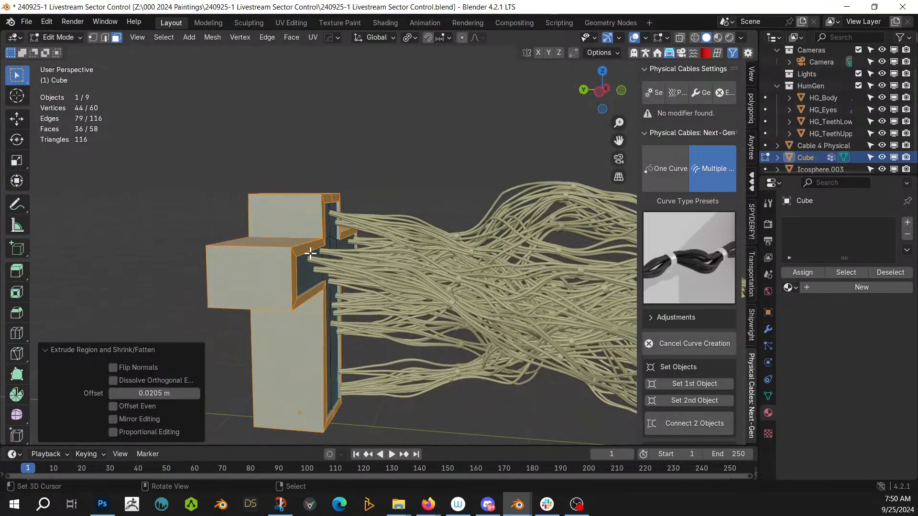
Step: Leave mesh editing and mirror the cross along the X axis with a new mirror modifier
middle_click_drag(323, 276, 468, 215, "shift")
key("Tab")
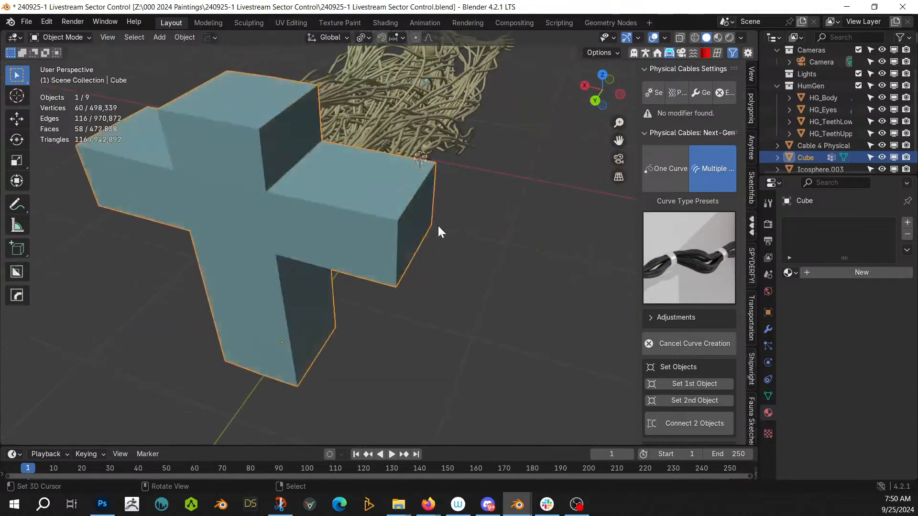
key("q")
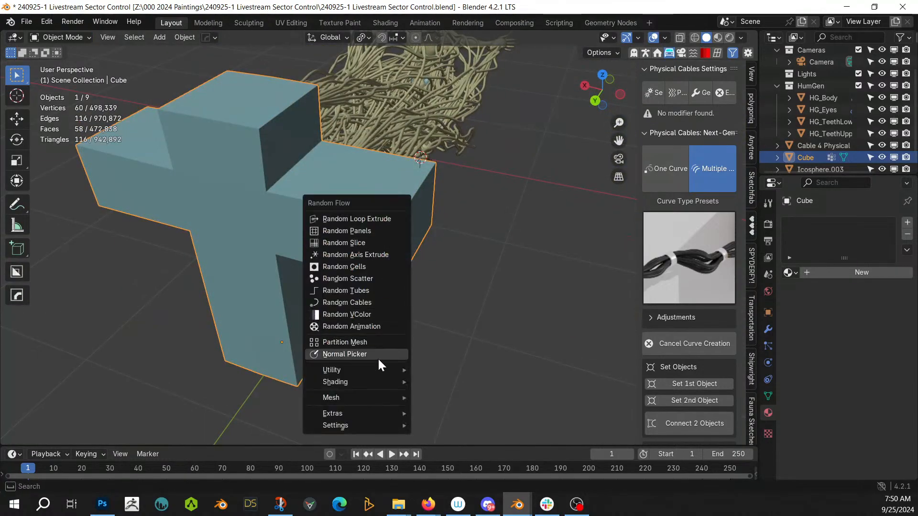
mouse_move(372, 370)
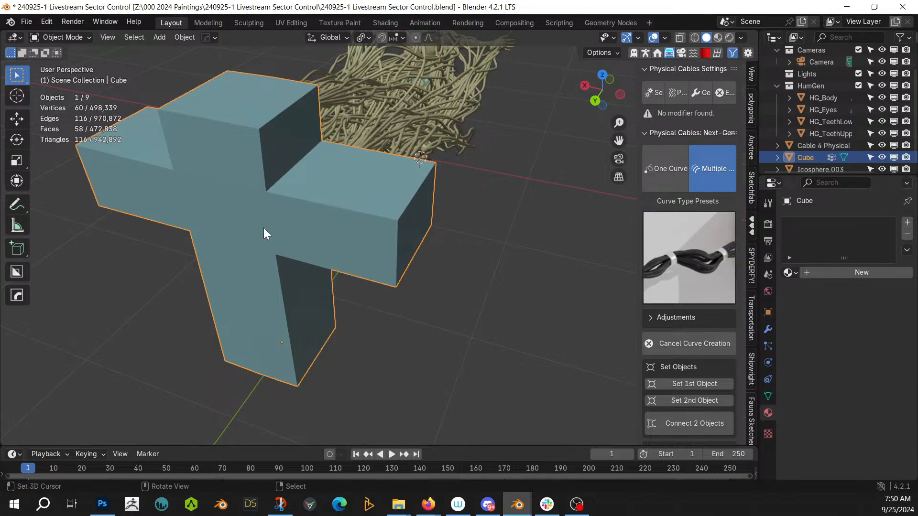
middle_click_drag(263, 232, 713, 171)
middle_click_drag(567, 165, 471, 262)
key("alt+x")
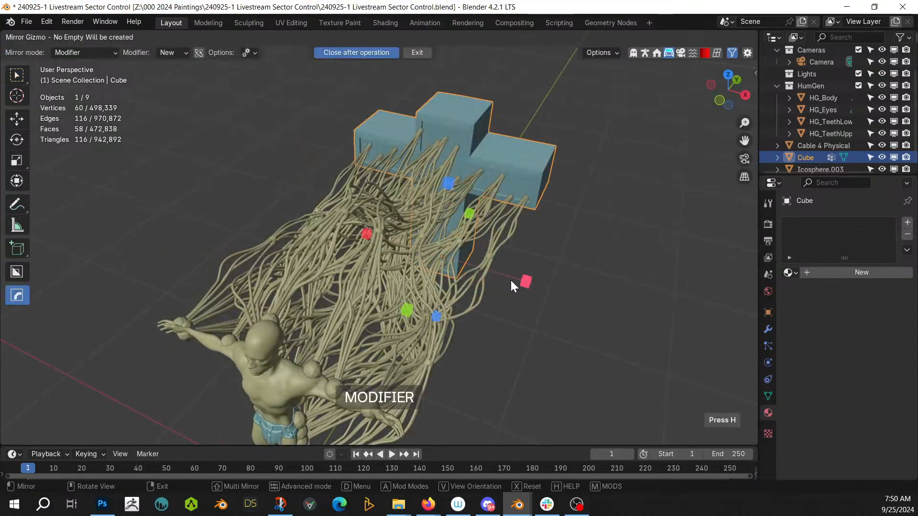
left_click(526, 281)
Step: Run Random Flow's Plate Insets on the cross with a subdivision of 3
scroll(513, 220, "up", 5)
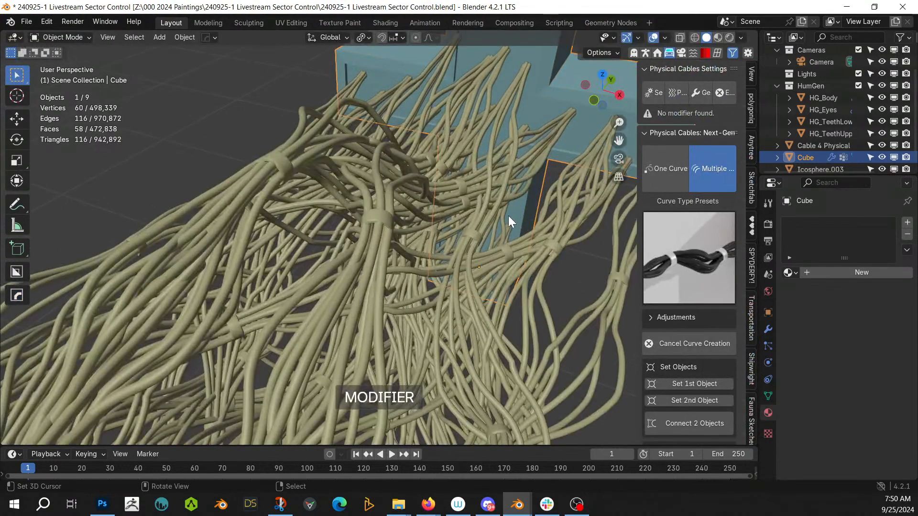
scroll(509, 216, "down", 6)
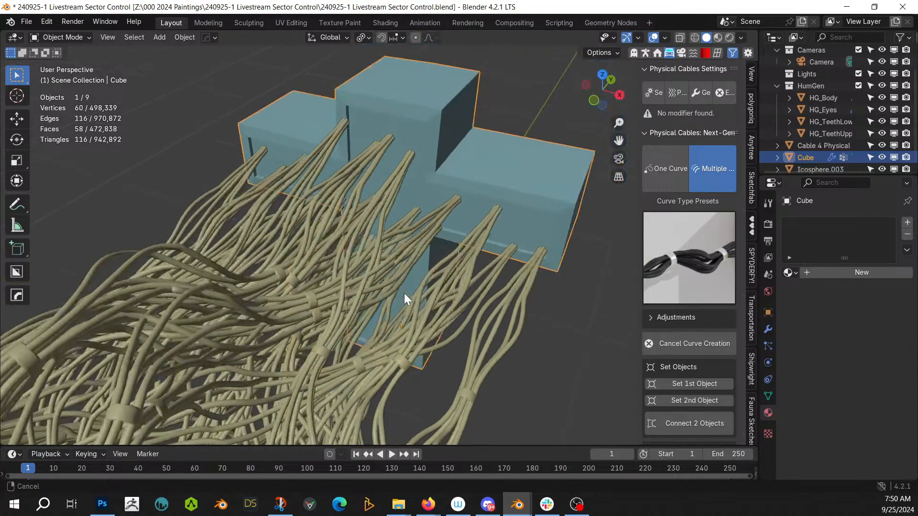
middle_click_drag(404, 296, 436, 214)
key("ctrl+alt+x")
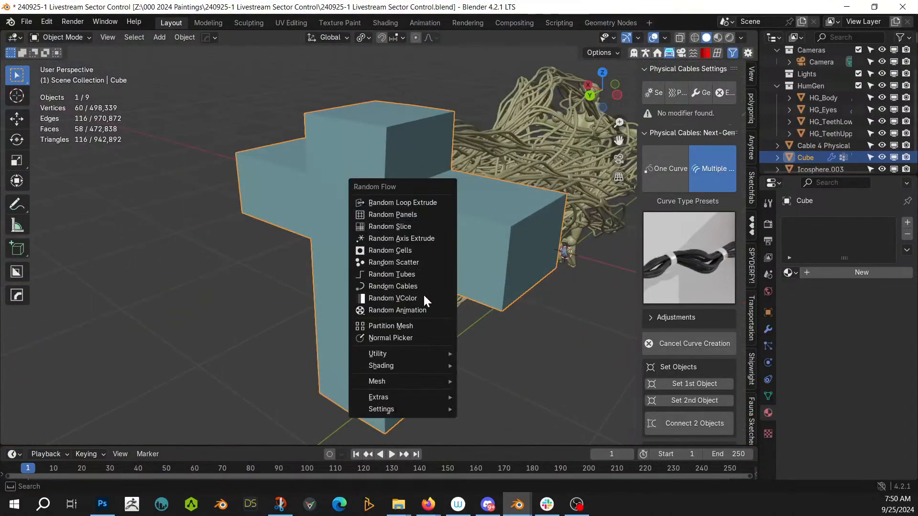
mouse_move(404, 353)
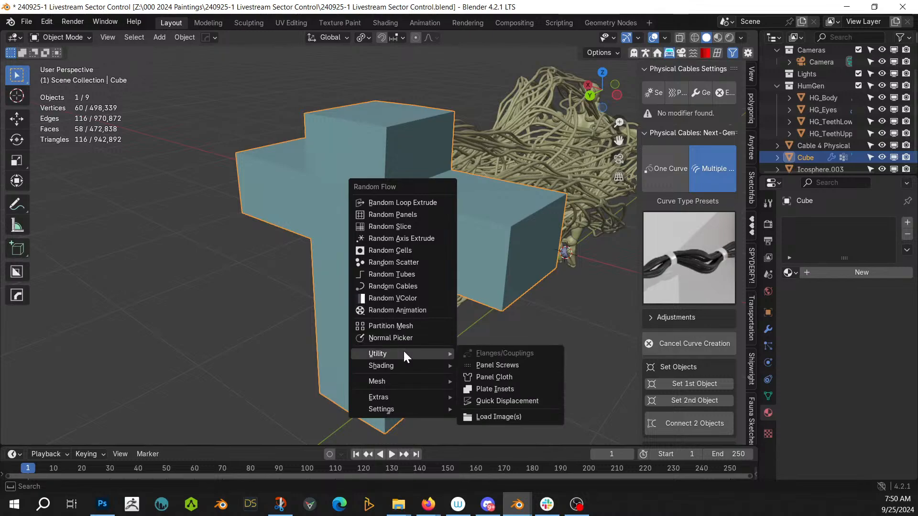
left_click(523, 389)
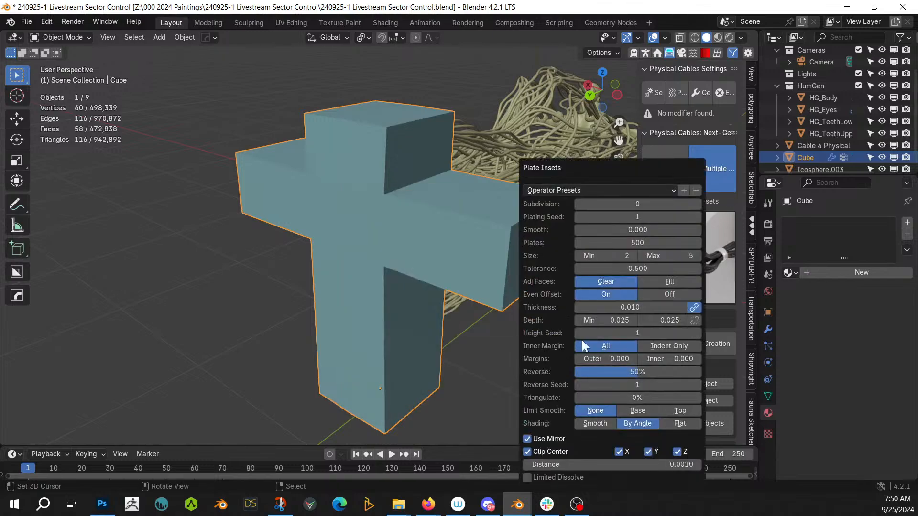
left_click(696, 204)
left_click(696, 204)
left_click(696, 204)
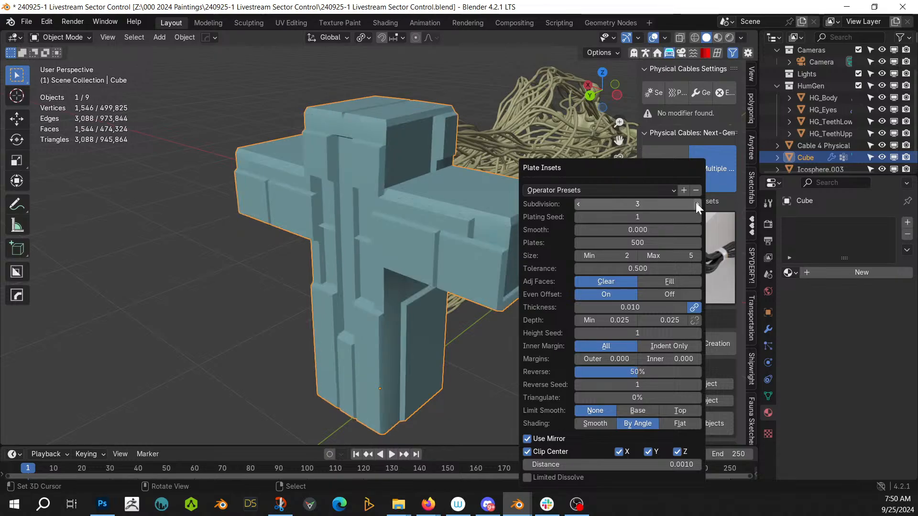
Step: Raise the subdivision of the cross's plate insets to 5
middle_click_drag(473, 293, 734, 303)
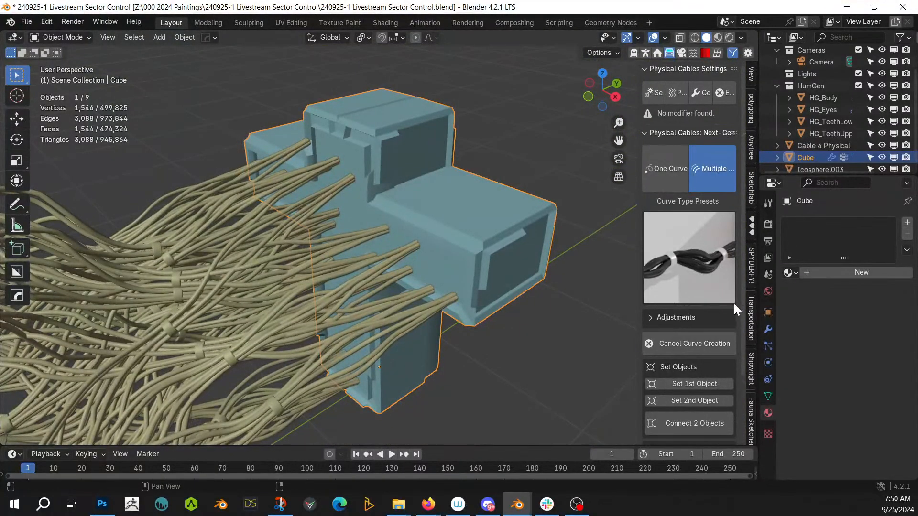
key("F9")
left_click(905, 205)
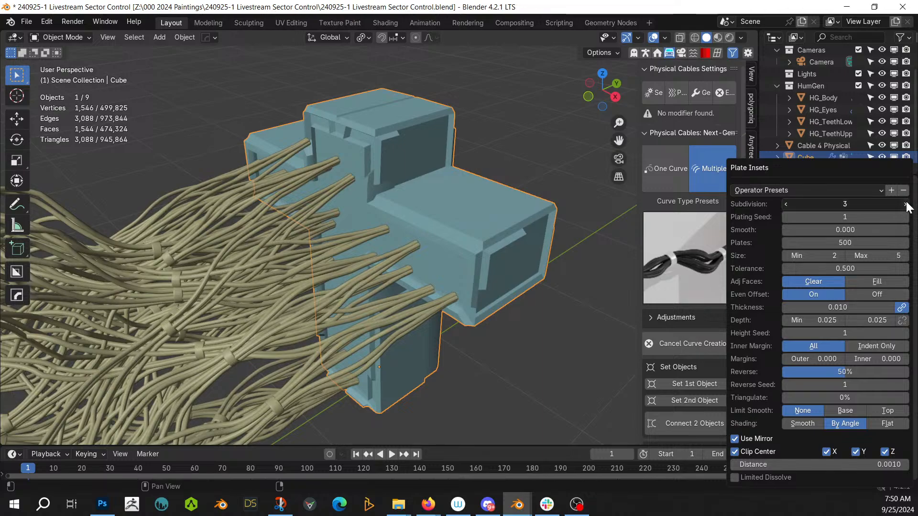
left_click(906, 205)
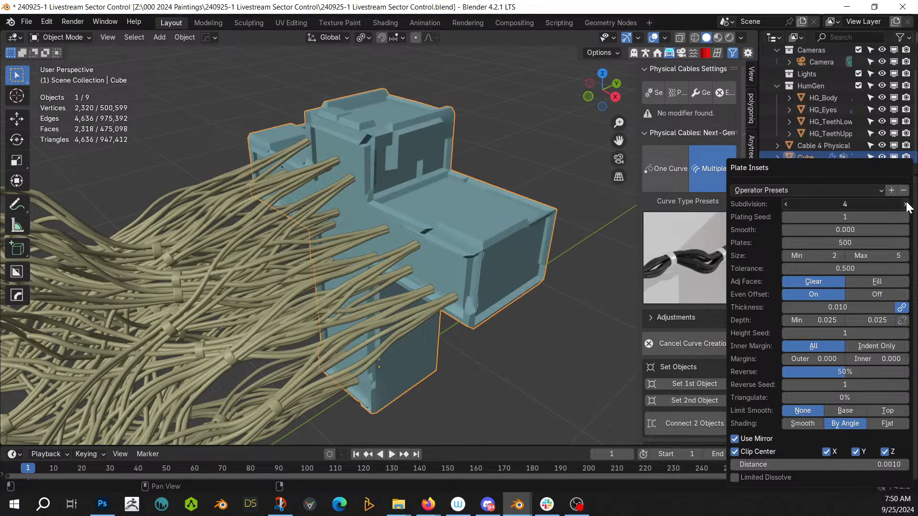
middle_click_drag(421, 248, 300, 286)
scroll(454, 237, "up", 5)
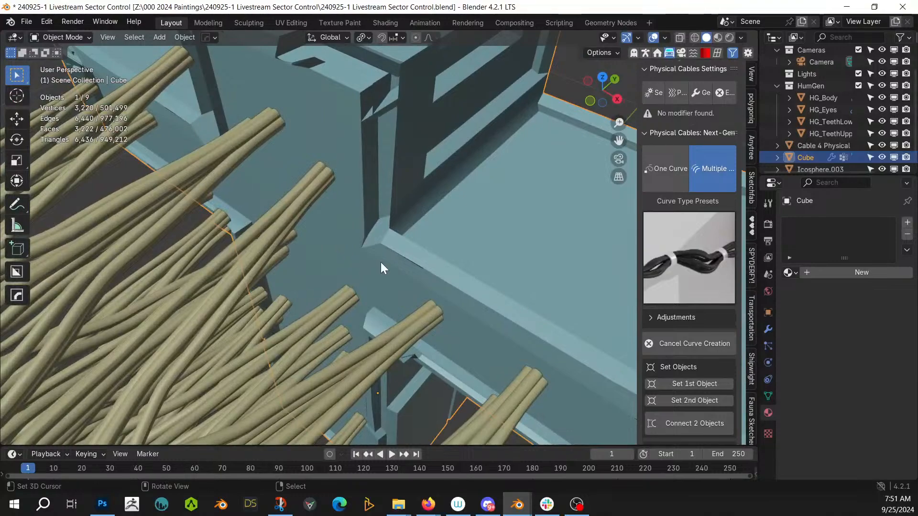
Step: Set the plate insets' thickness to 0.002 and lower their Reverse amount to 4%
key("F9")
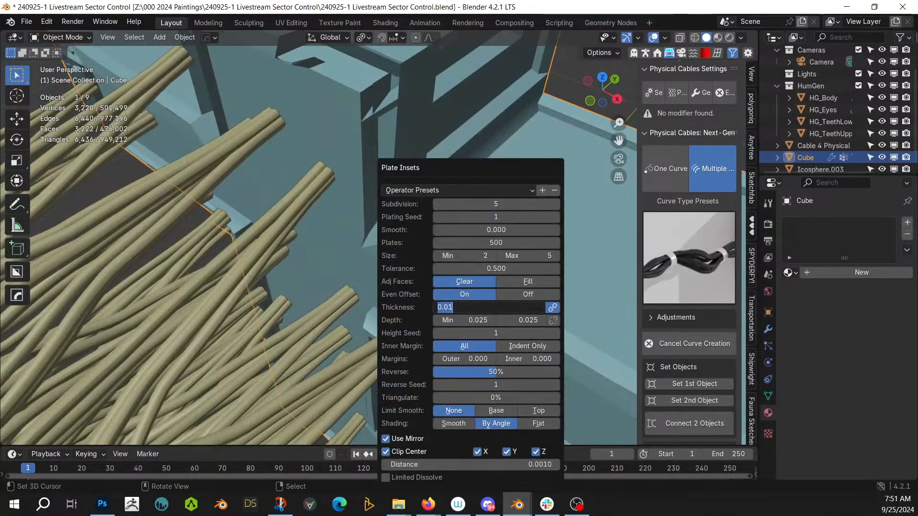
type(".002")
key("Return")
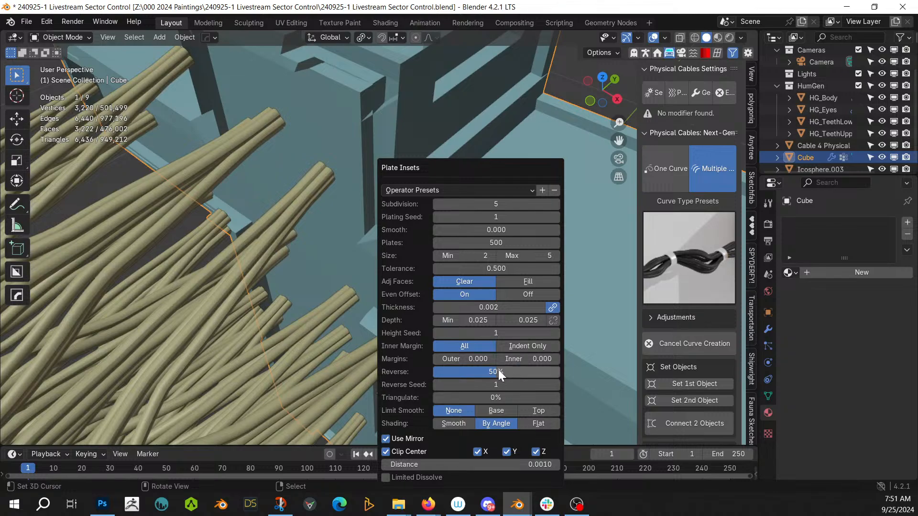
left_click_drag(498, 371, 438, 371)
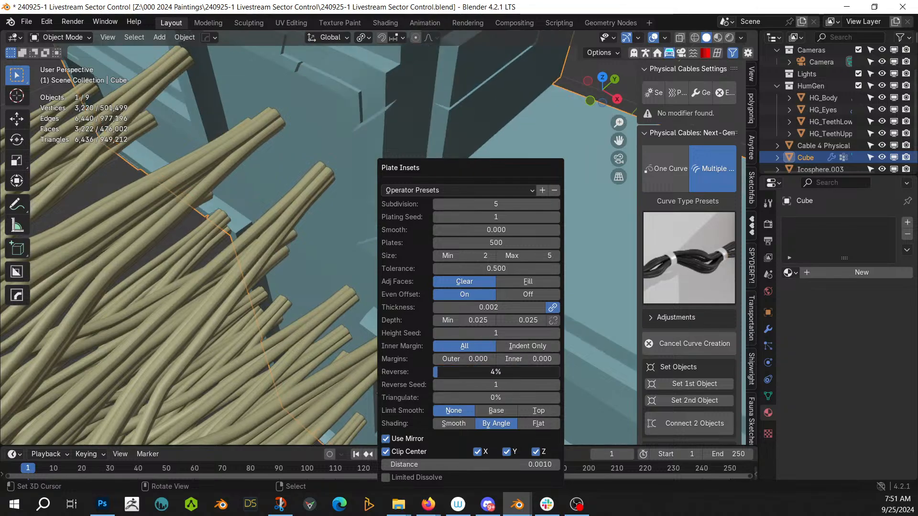
key("KP_1")
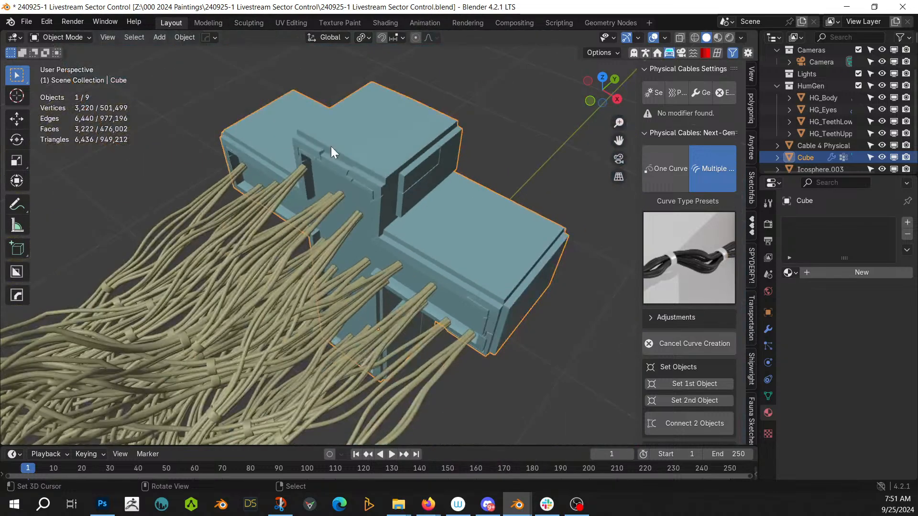
middle_click_drag(331, 147, 338, 116)
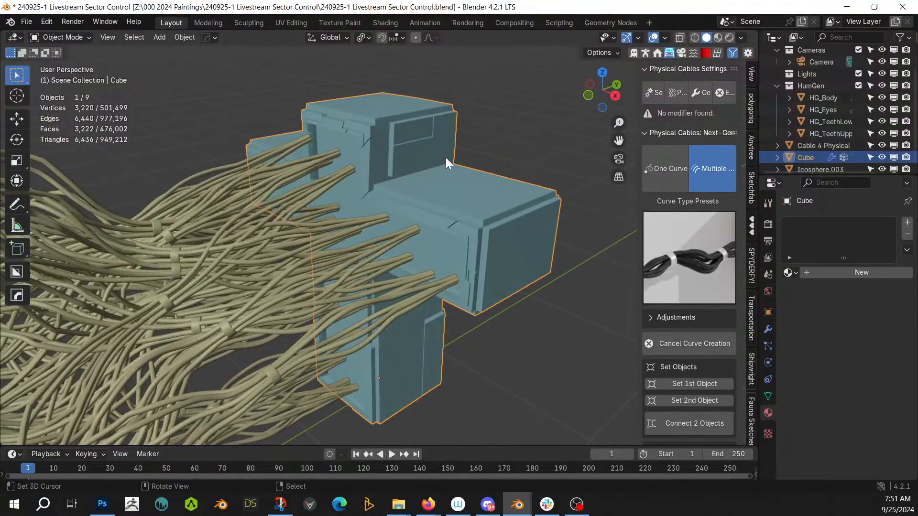
Step: Try a maximum depth of 0.25 for the cross's plate insets
key("F9")
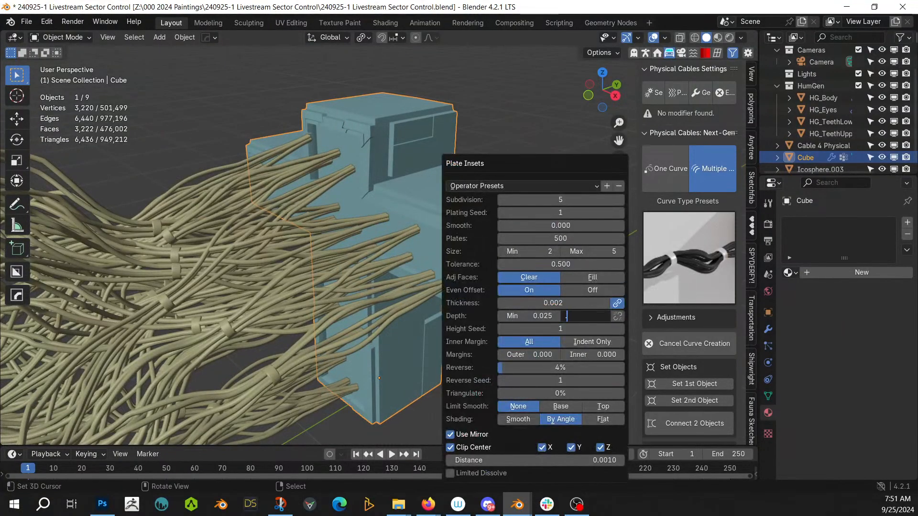
key("Return")
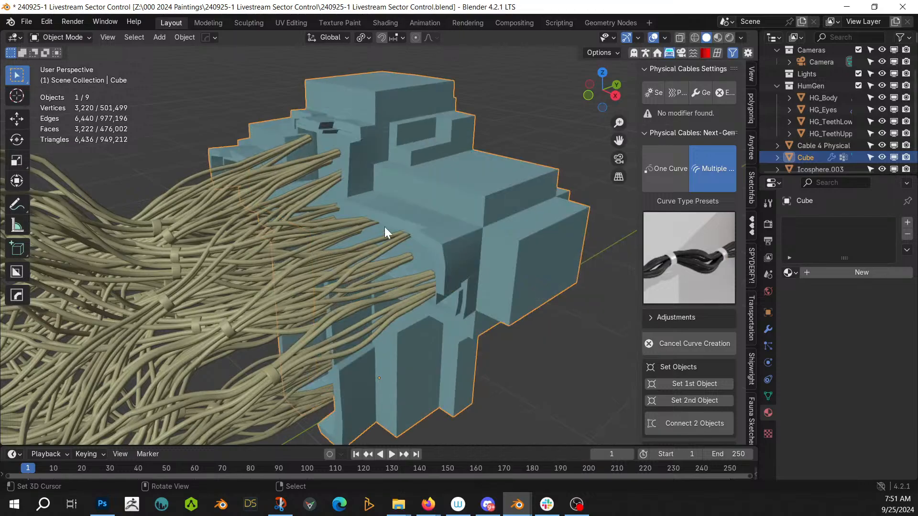
middle_click_drag(385, 227, 406, 262)
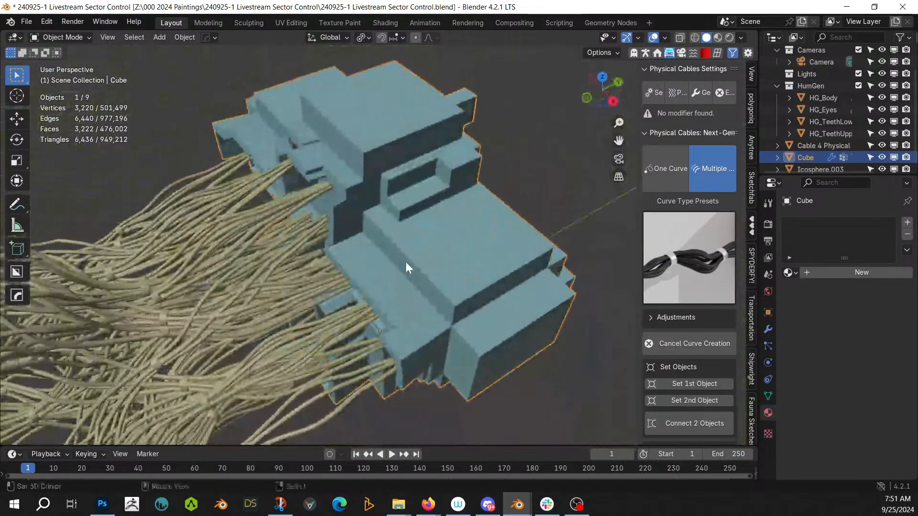
Step: Set the plate insets' maximum depth to about 0.1 and save the file
key("F9")
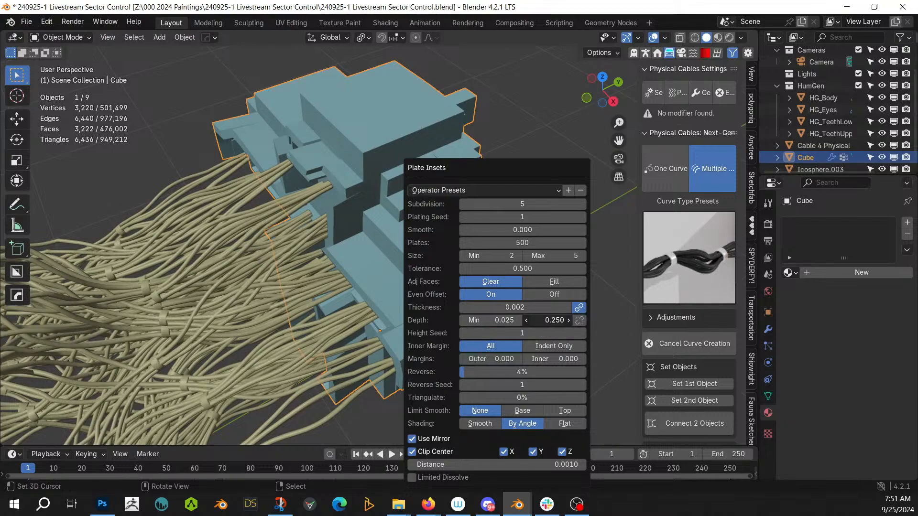
key("Return")
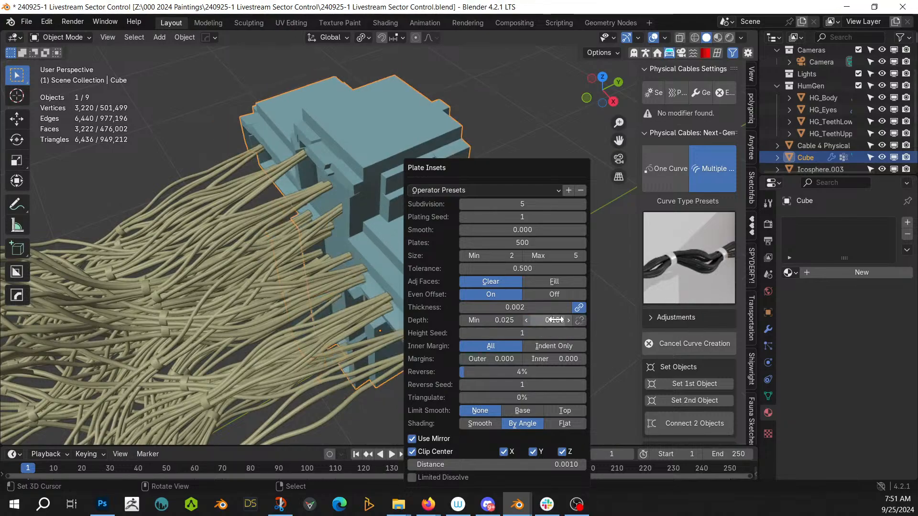
middle_click_drag(262, 369, 293, 361)
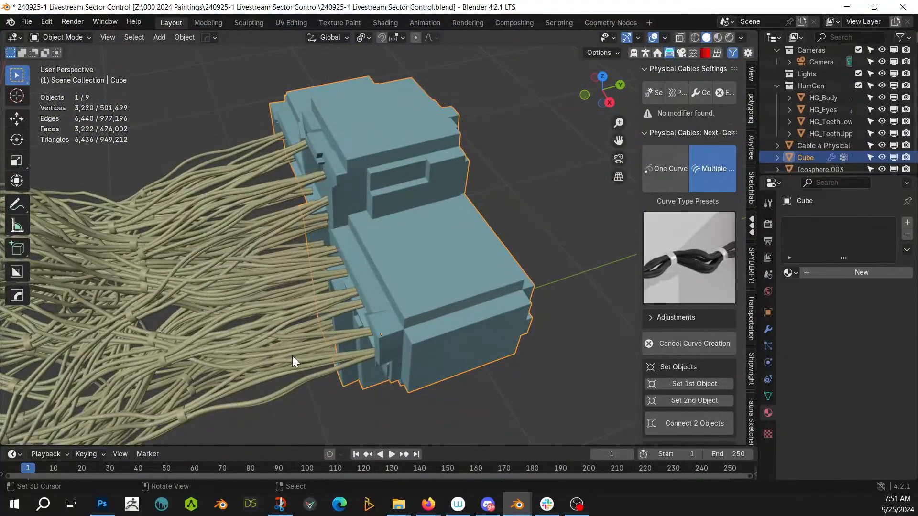
middle_click_drag(292, 356, 289, 303)
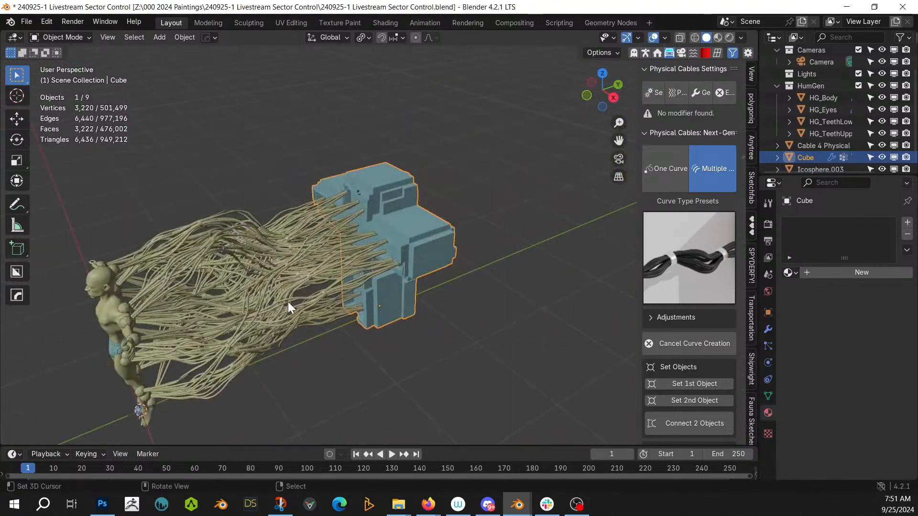
key("ctrl+s")
scroll(299, 311, "up", 1)
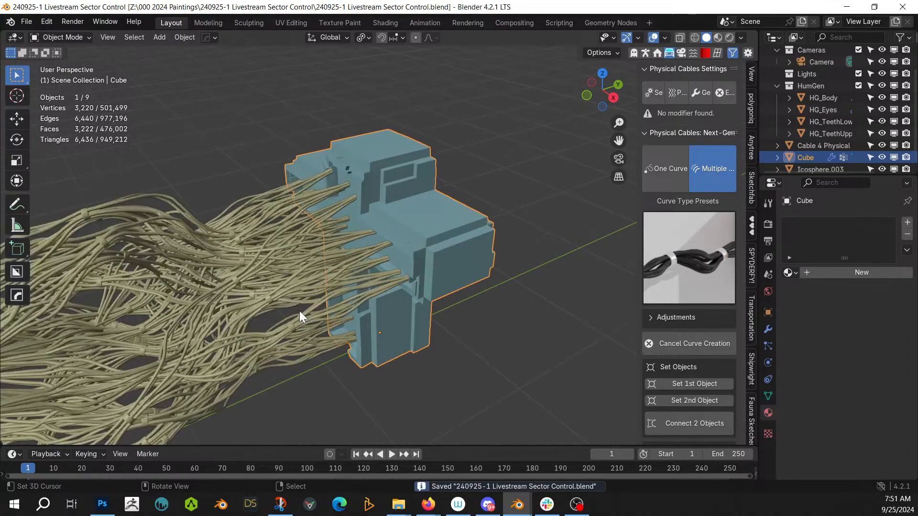
Step: Move the cross along Y by about -0.046 m toward the cable ends
scroll(299, 311, "down", 3)
scroll(271, 320, "down", 1)
scroll(289, 308, "up", 5)
middle_click_drag(288, 308, 411, 137)
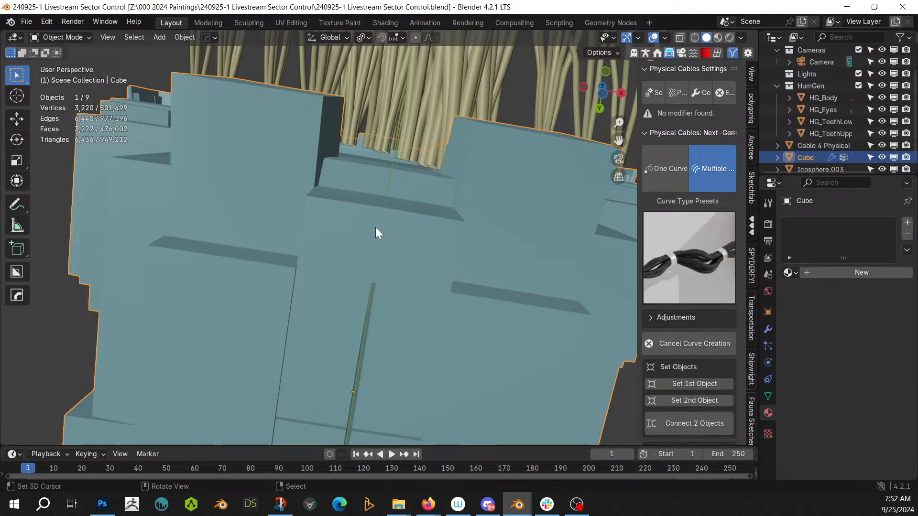
key("g")
key("y")
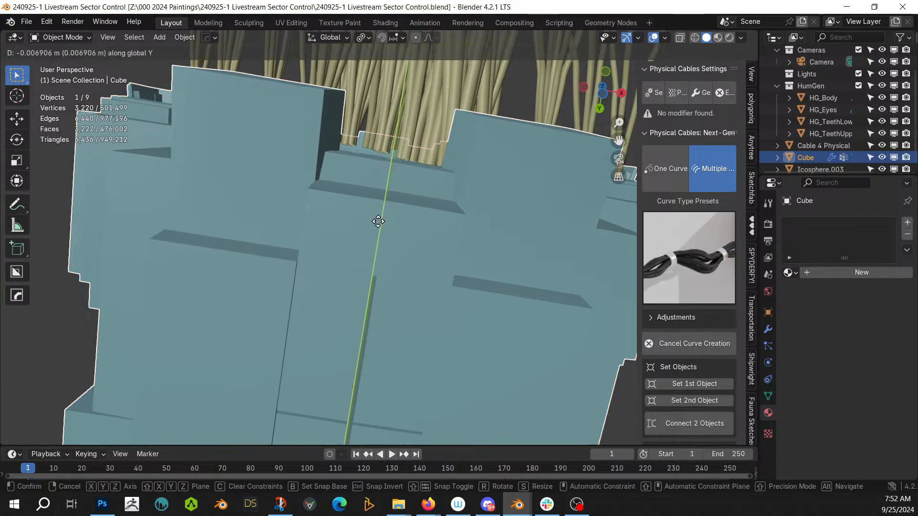
left_click(389, 192)
middle_click_drag(388, 193, 296, 344)
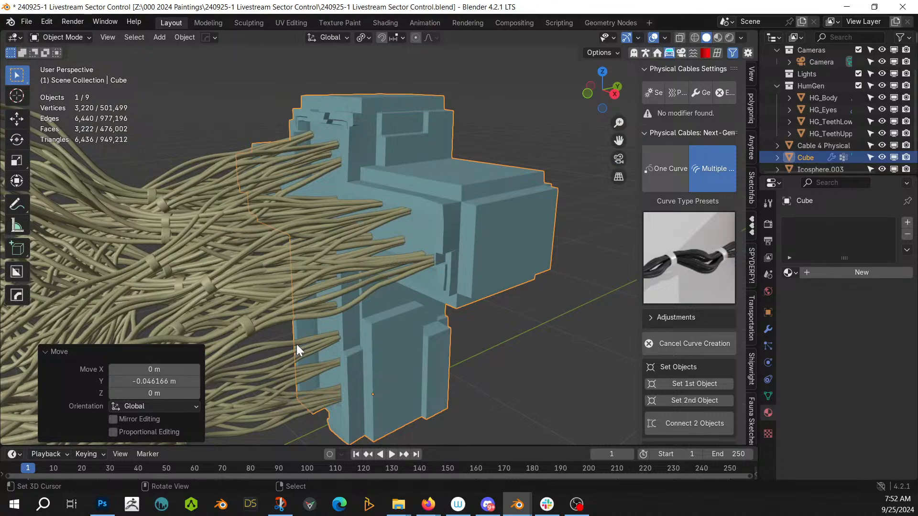
Step: Switch Physical Cables to single-curve creation and choose the Sci-Fi Textile curve preset
middle_click_drag(308, 355, 668, 287)
middle_click_drag(450, 317, 486, 296)
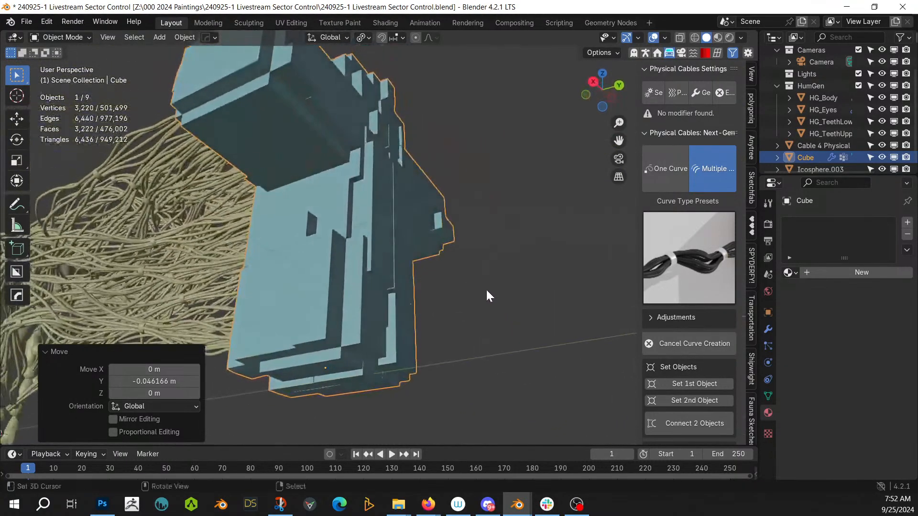
middle_click_drag(379, 266, 419, 316, "shift")
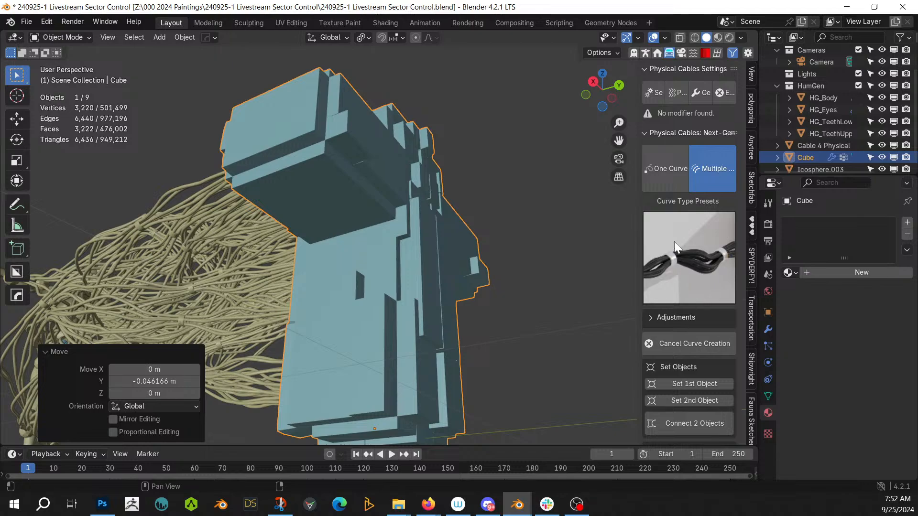
left_click(679, 173)
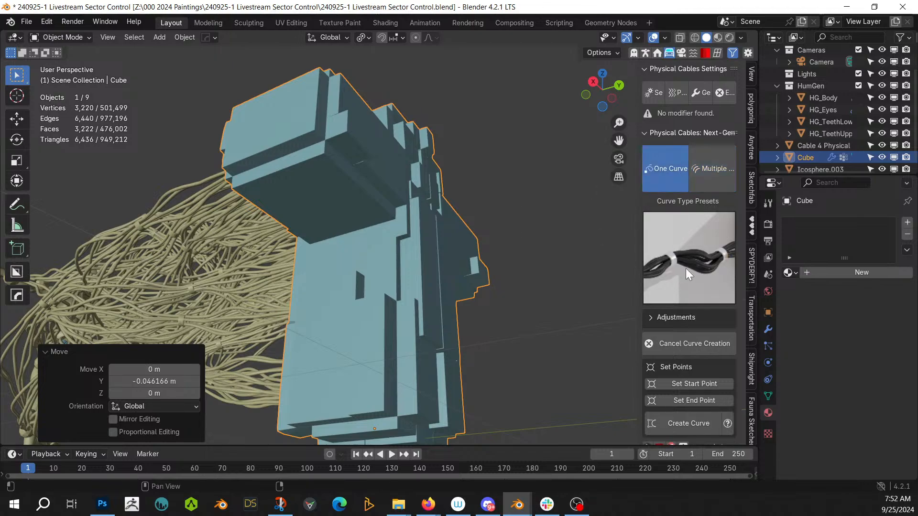
left_click(693, 265)
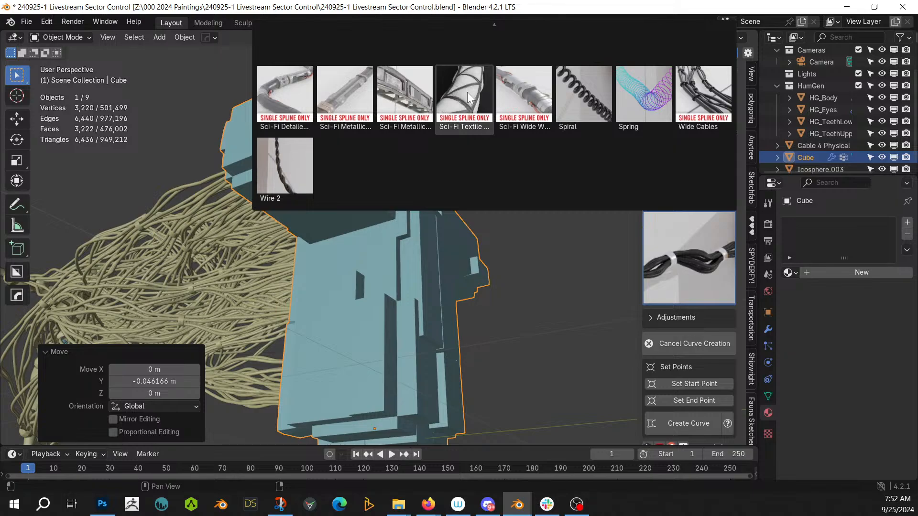
left_click(472, 110)
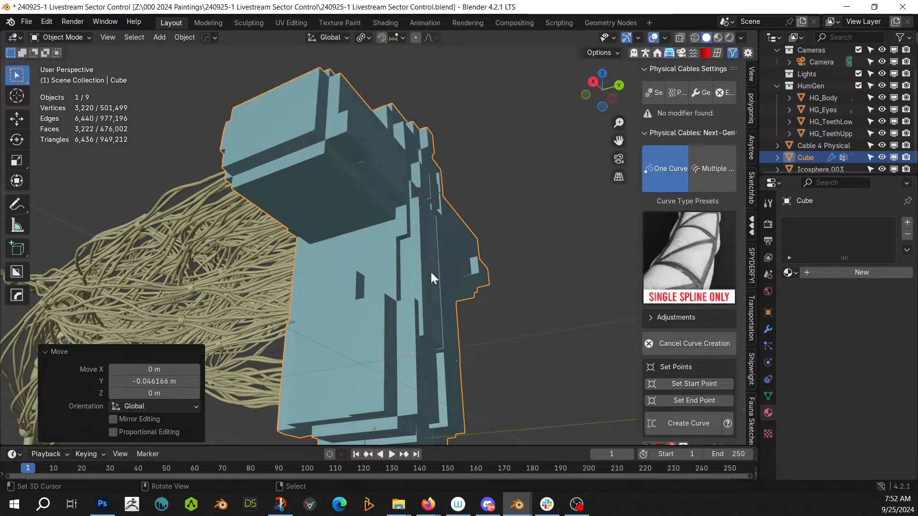
Step: Create a Sci-Fi Textile pipe from the side of the cross's shaft to the back of its arm
middle_click_drag(431, 271, 420, 298)
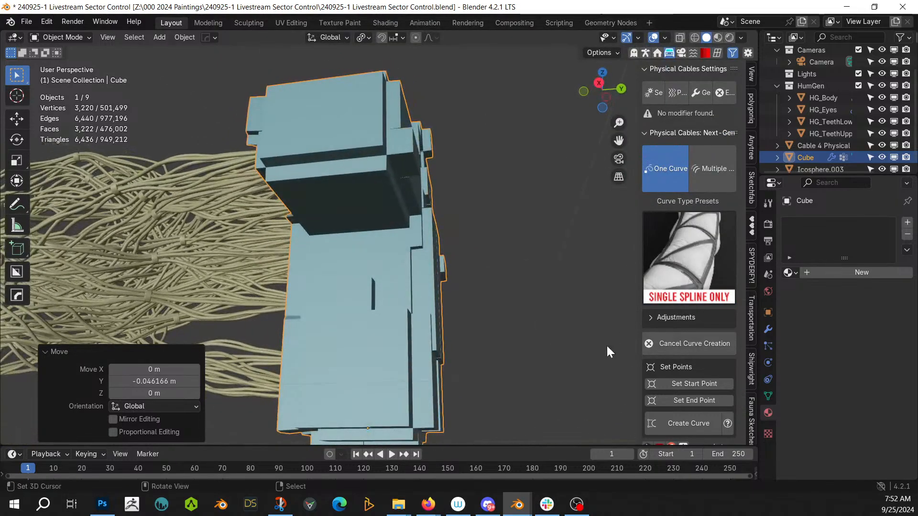
left_click(389, 292)
left_click(678, 382)
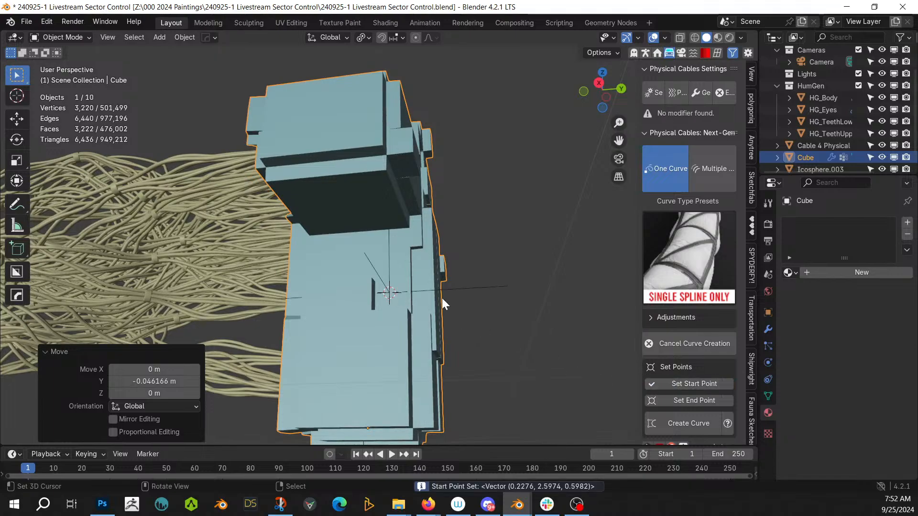
middle_click_drag(441, 297, 392, 232)
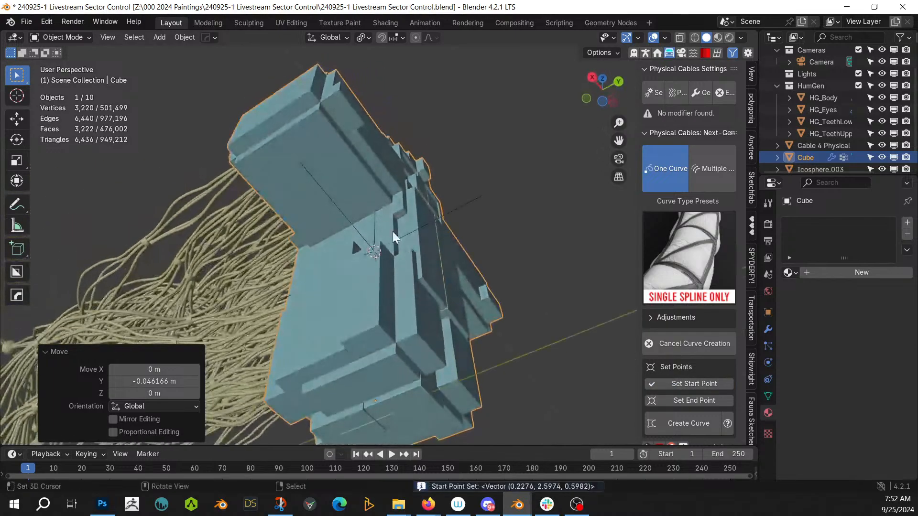
left_click(340, 110)
left_click(706, 401)
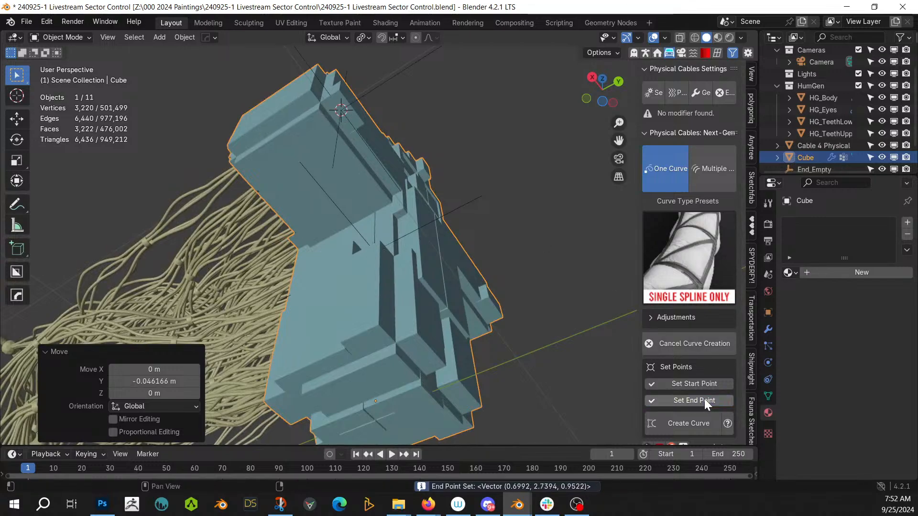
left_click(672, 424)
middle_click_drag(447, 316, 339, 387)
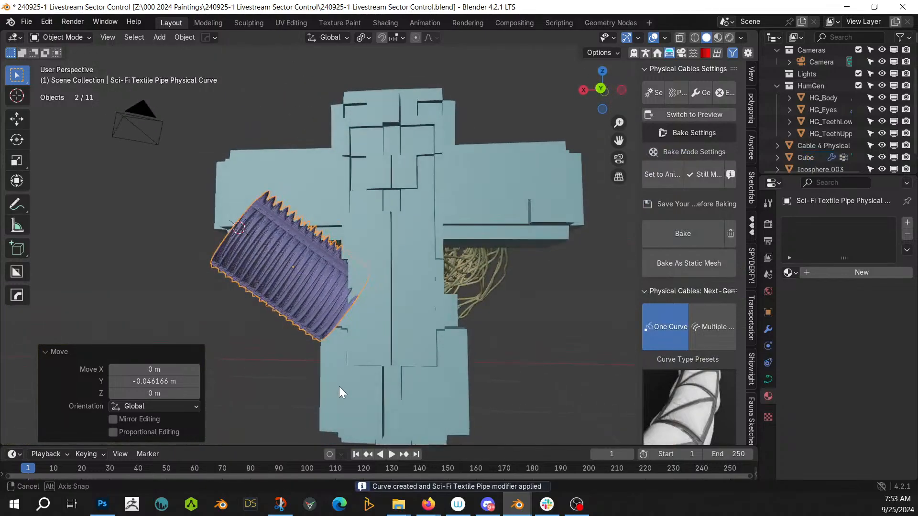
Step: Set the textile pipe's geometry scale to 0.2 on X, Y and Z
left_click(654, 93)
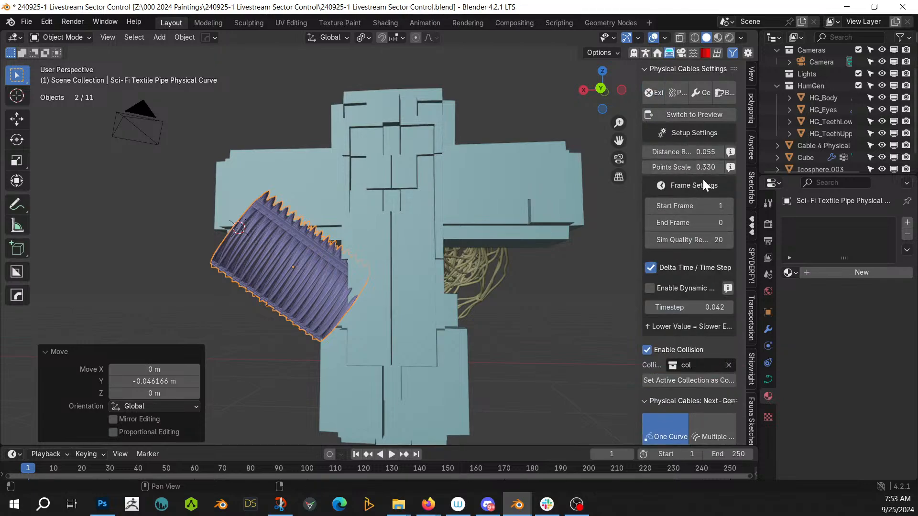
left_click(705, 92)
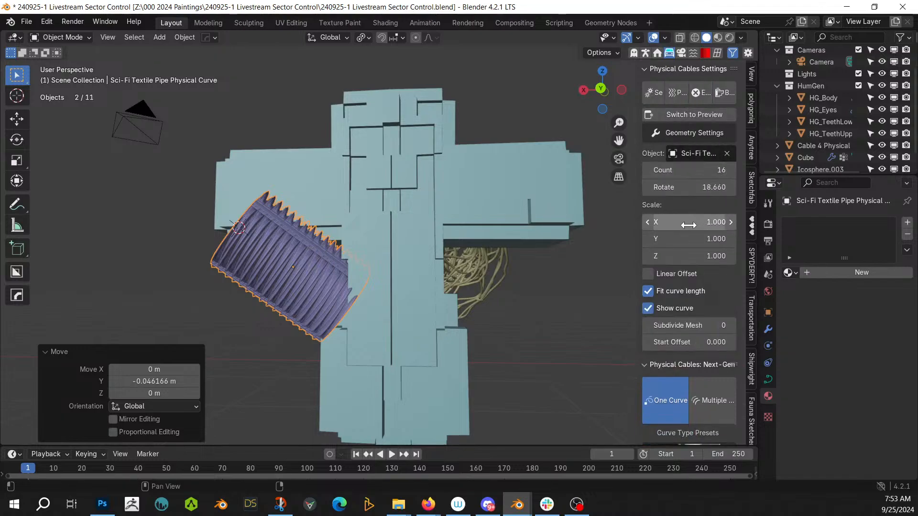
left_click_drag(702, 223, 703, 257)
type(".")
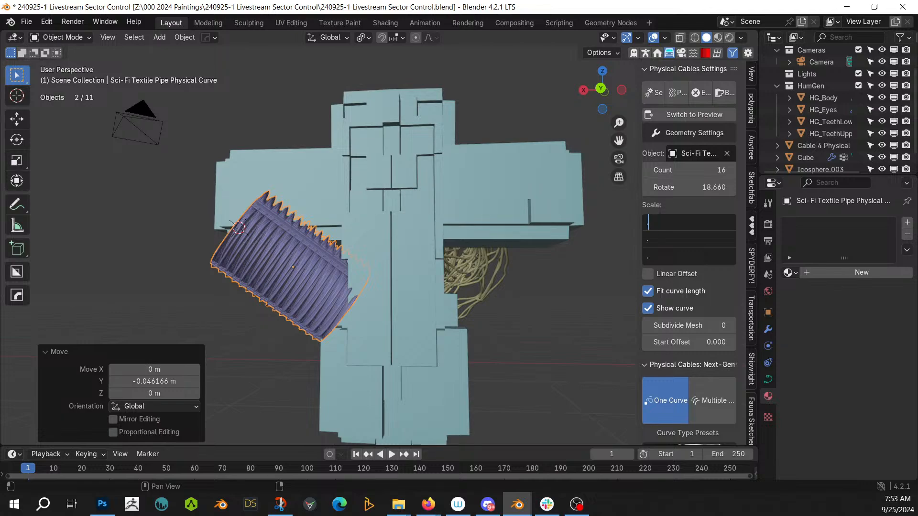
type("2")
key("Return")
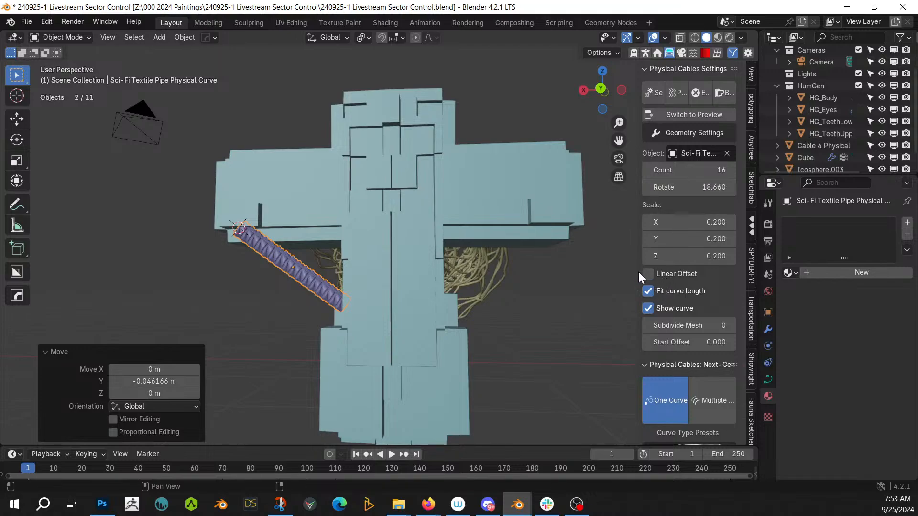
Step: Play the simulation to check how the textile pipe hangs, and return to the first frame
left_click(391, 454)
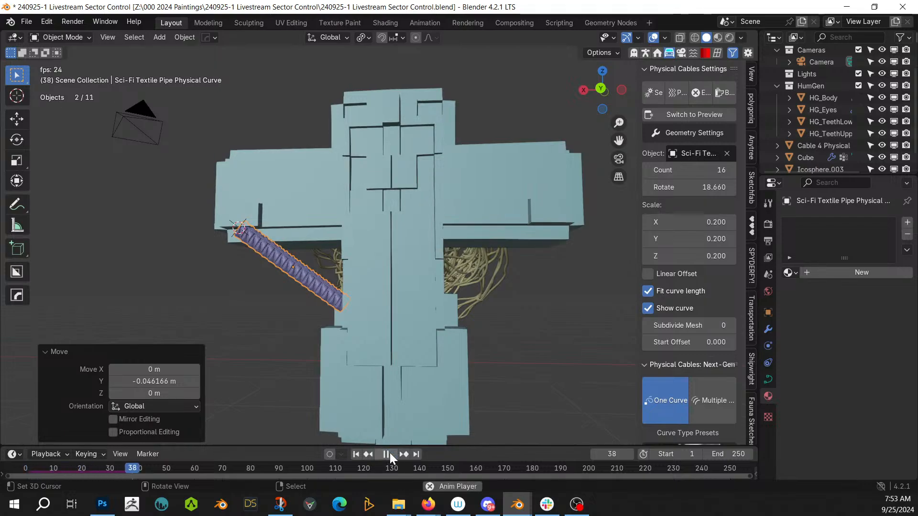
left_click(389, 454)
middle_click_drag(240, 296, 431, 268)
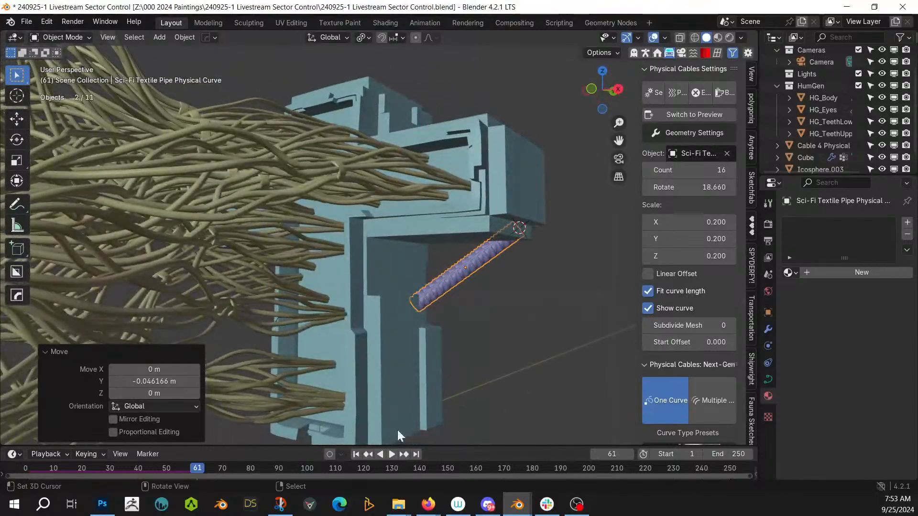
left_click(362, 453)
Step: Disable collision and enable Check Inside for the textile pipe, and test the simulation
left_click(656, 94)
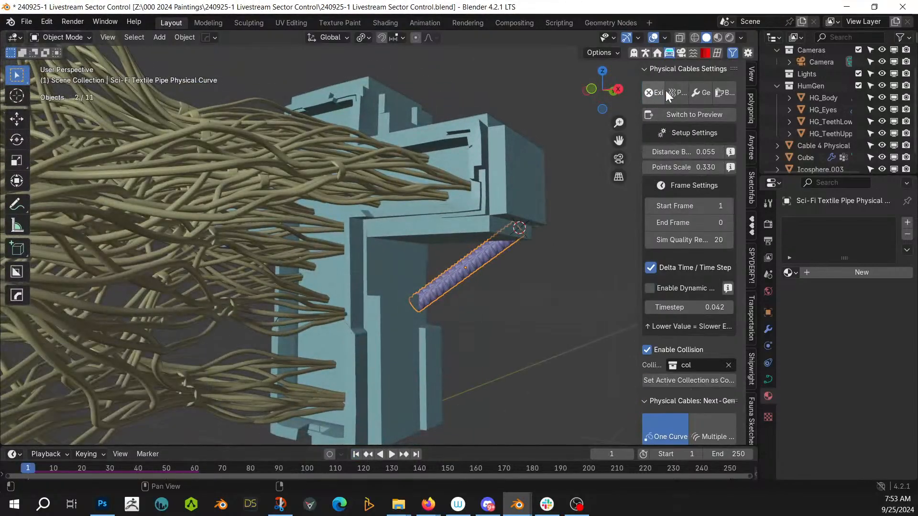
left_click(678, 89)
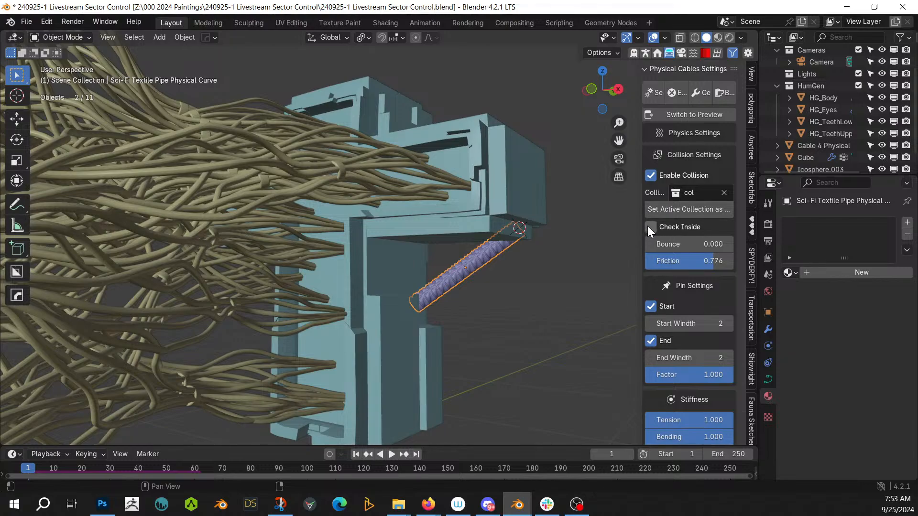
left_click(652, 175)
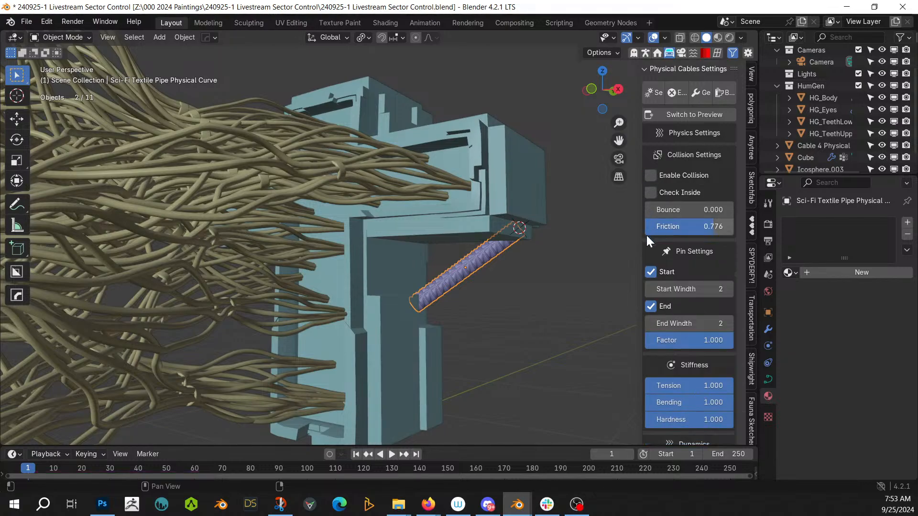
left_click(651, 192)
left_click(391, 454)
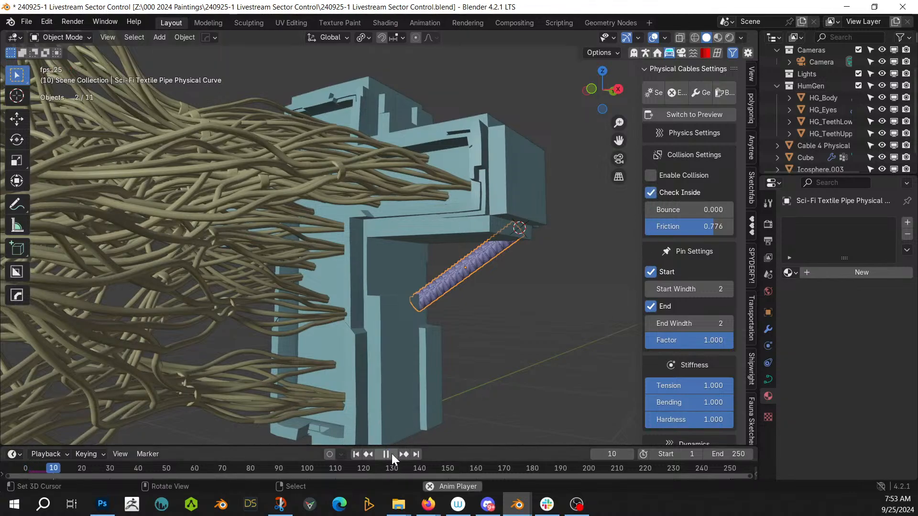
left_click(392, 454)
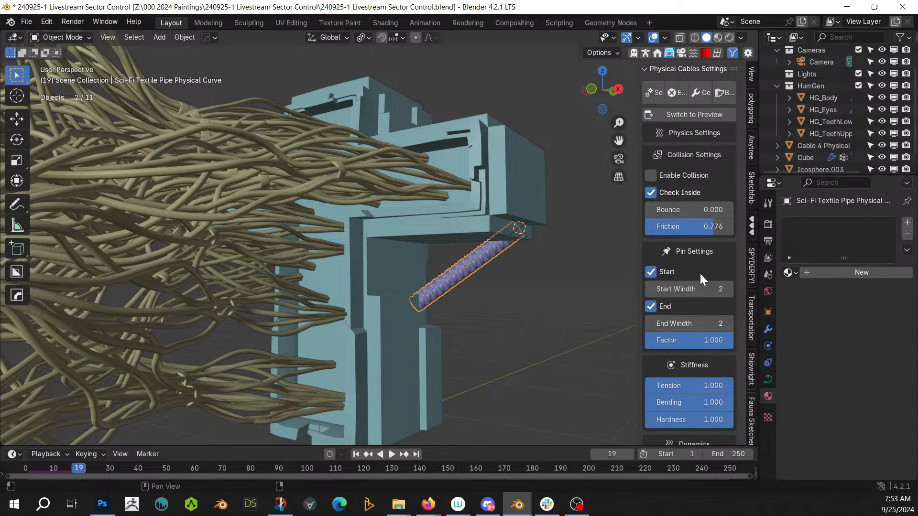
Step: Set the pipe's tension, bending and hardness to 0 and replay the simulation from the first frame
scroll(697, 282, "down", 3)
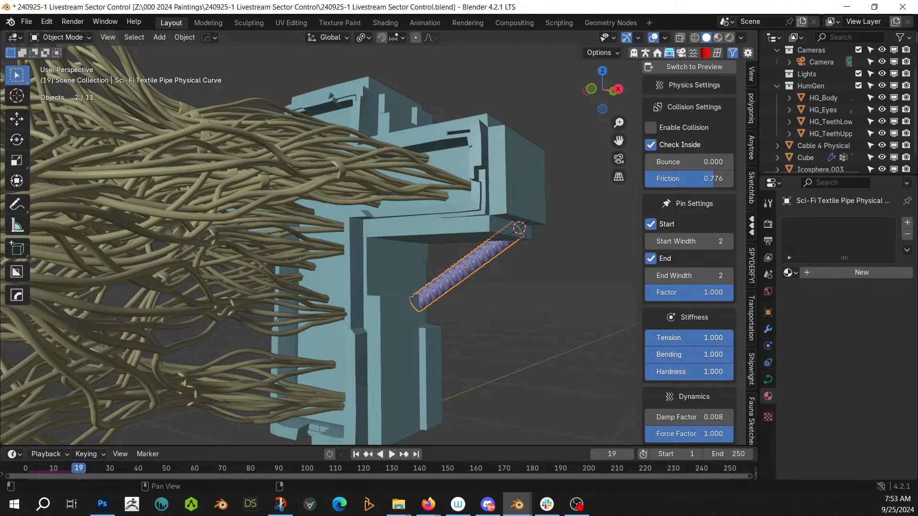
left_click_drag(689, 338, 689, 371)
key("Return")
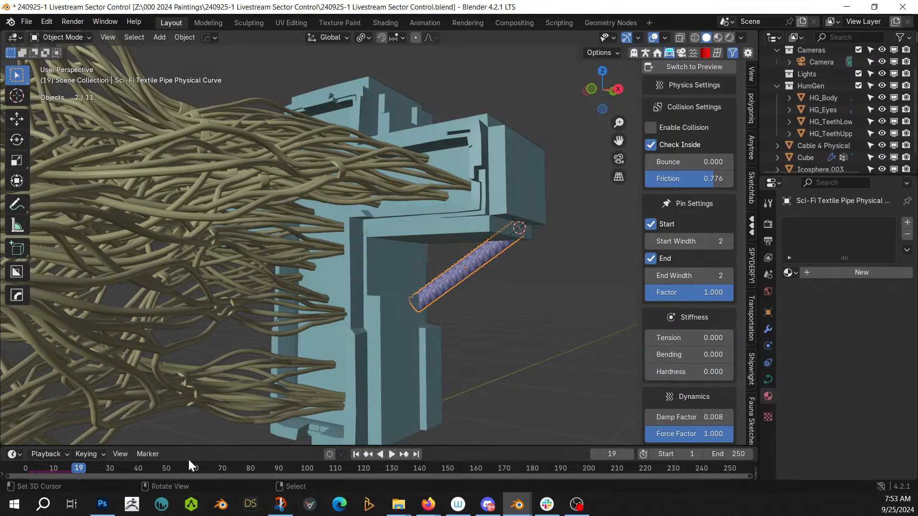
left_click(356, 454)
left_click(391, 454)
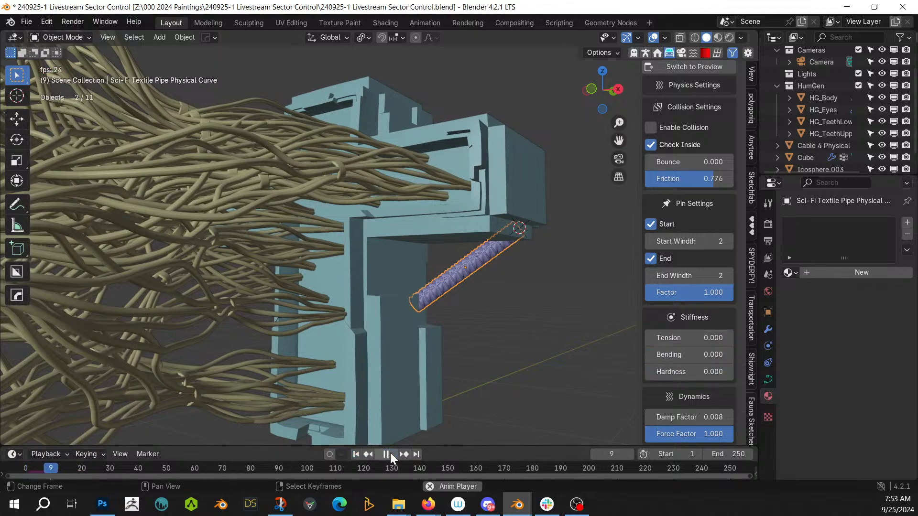
left_click(391, 454)
Step: Delete the textile pipe between the cross's arm and shaft
middle_click_drag(421, 391, 314, 334)
scroll(314, 334, "up", 5)
left_click(277, 237)
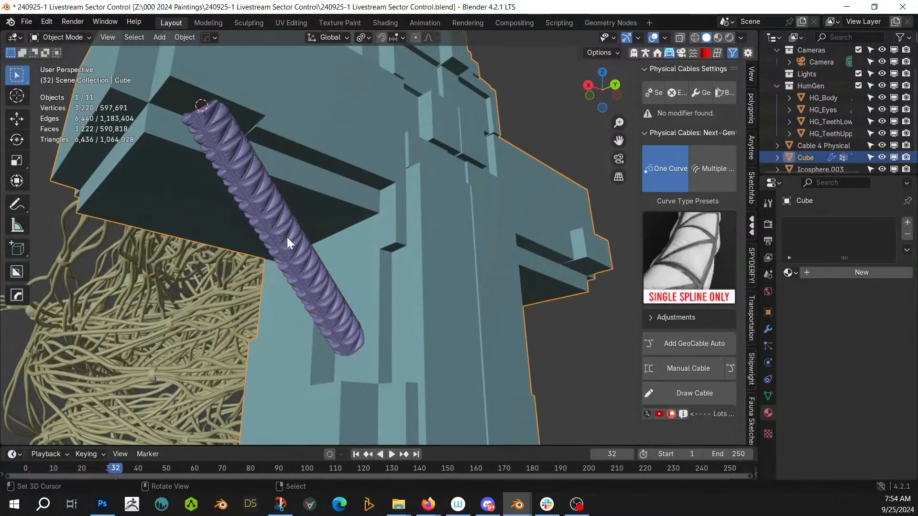
left_click(287, 237)
key("Delete")
middle_click_drag(286, 237, 289, 227)
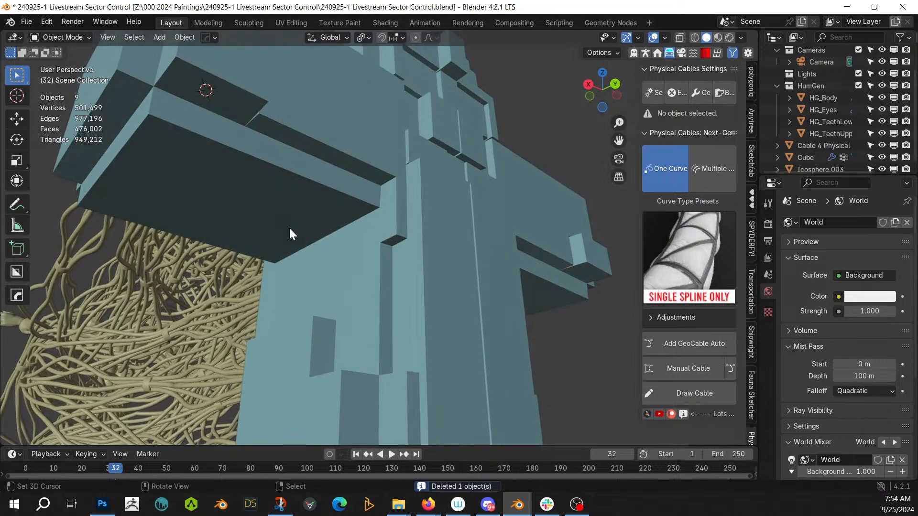
Step: Use the Create a Cable tool to hang two cables of width 0.017 between the cross's arm and the side of its shaft
key("shift+alt+c")
key("Return")
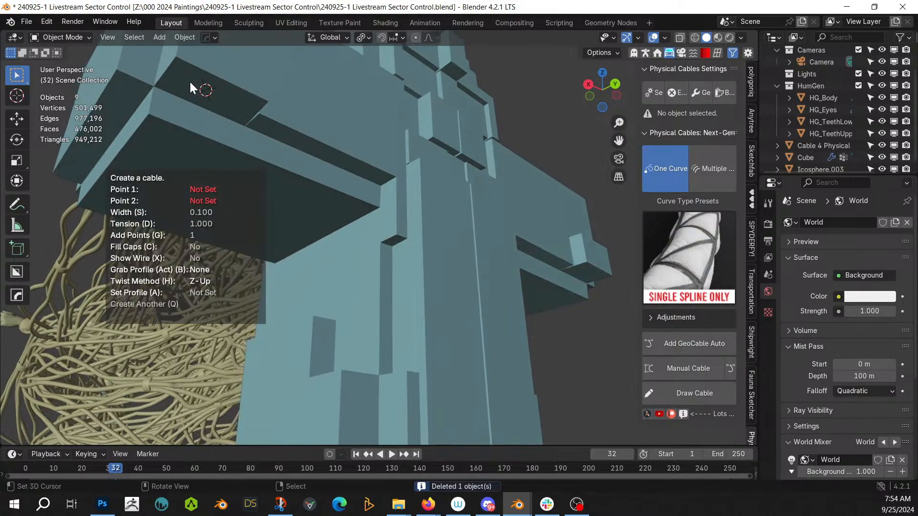
left_click(190, 82)
left_click(341, 358)
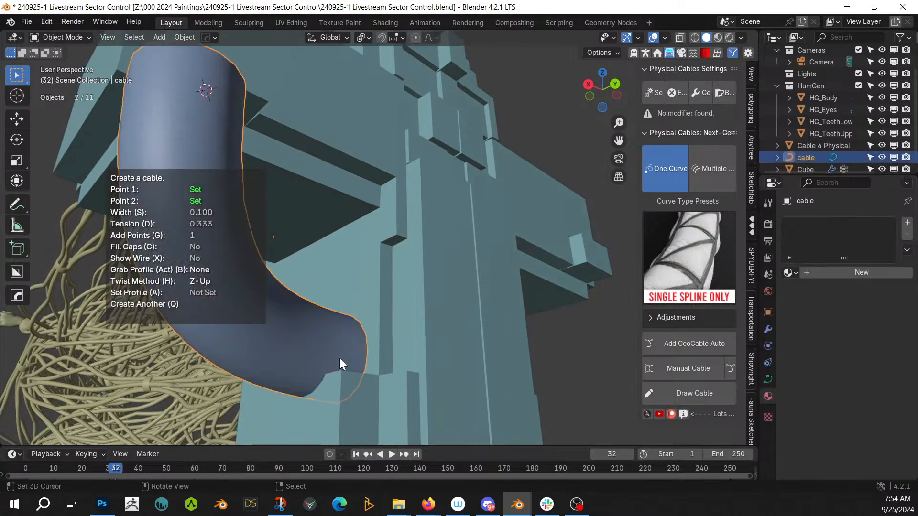
key("s")
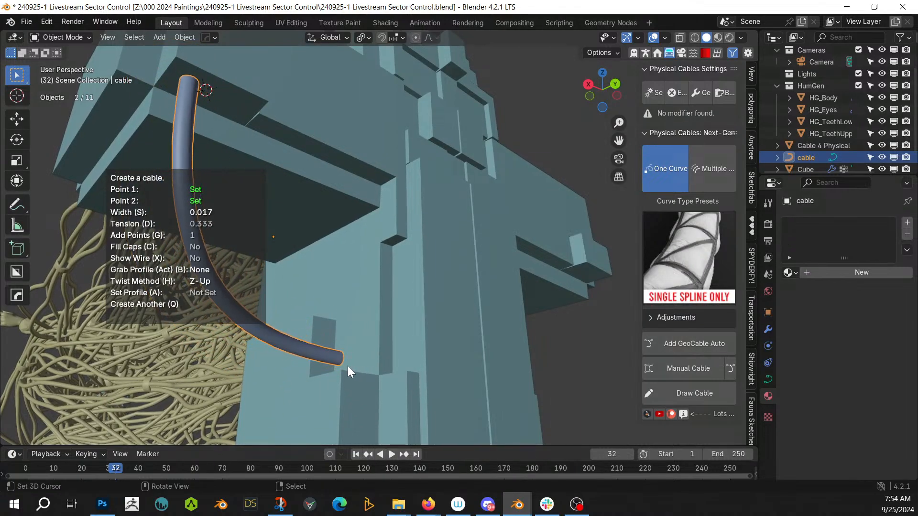
left_click(348, 366)
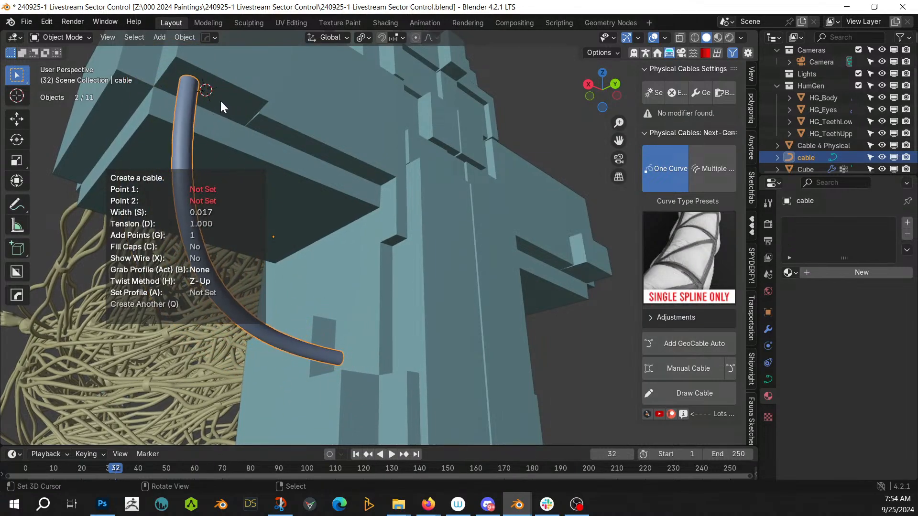
left_click(344, 332)
mouse_move(345, 332)
middle_mouse_down()
mouse_move(318, 382)
mouse_move(363, 365)
mouse_move(362, 331)
mouse_move(352, 321)
mouse_move(356, 345)
middle_mouse_up()
Step: Add two more cables of width 0.017 from the side of the lower shaft up to the back of the upper shaft
left_click(363, 357)
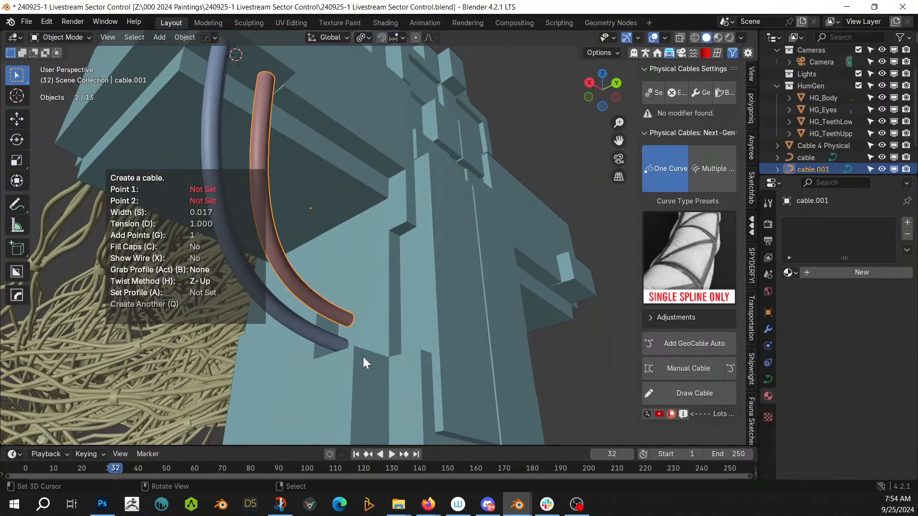
middle_click_drag(386, 308, 371, 338)
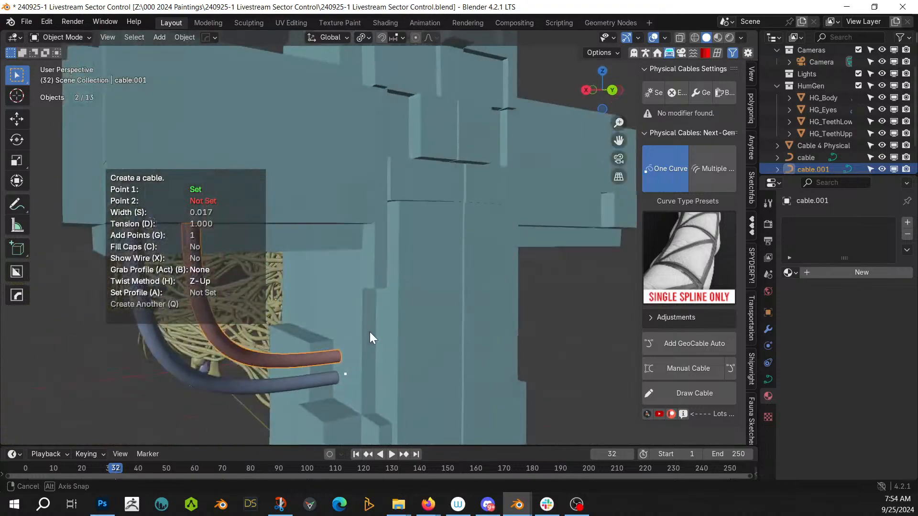
left_click(437, 130)
middle_click_drag(452, 210, 473, 148)
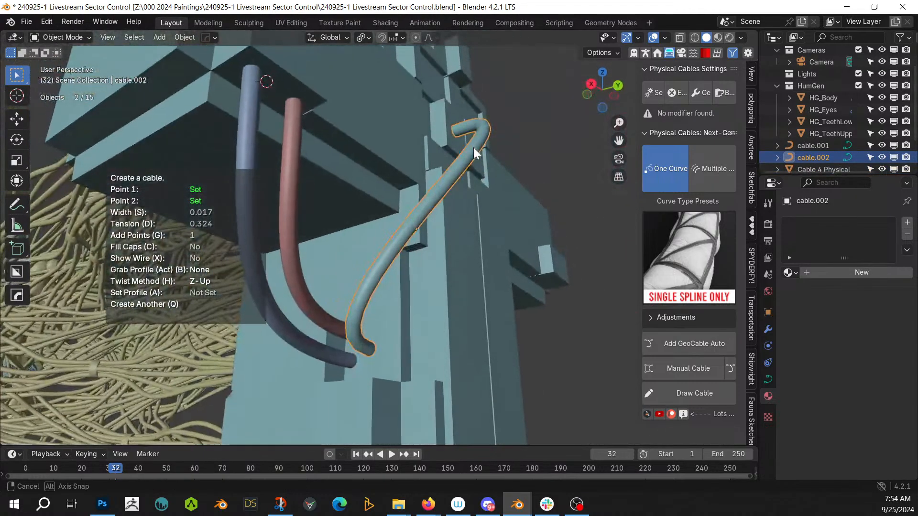
left_click(473, 147)
left_click(376, 366)
middle_click_drag(377, 365, 407, 381)
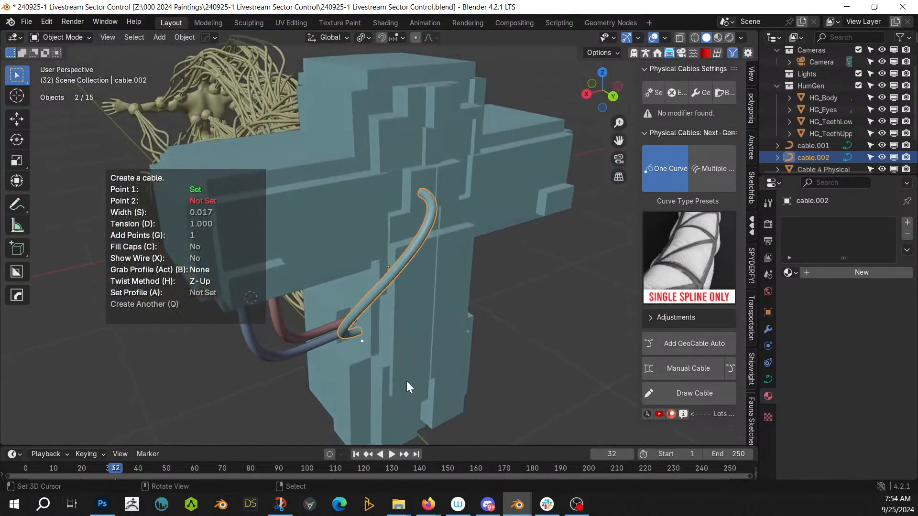
left_click(418, 109)
middle_click_drag(421, 171, 416, 116)
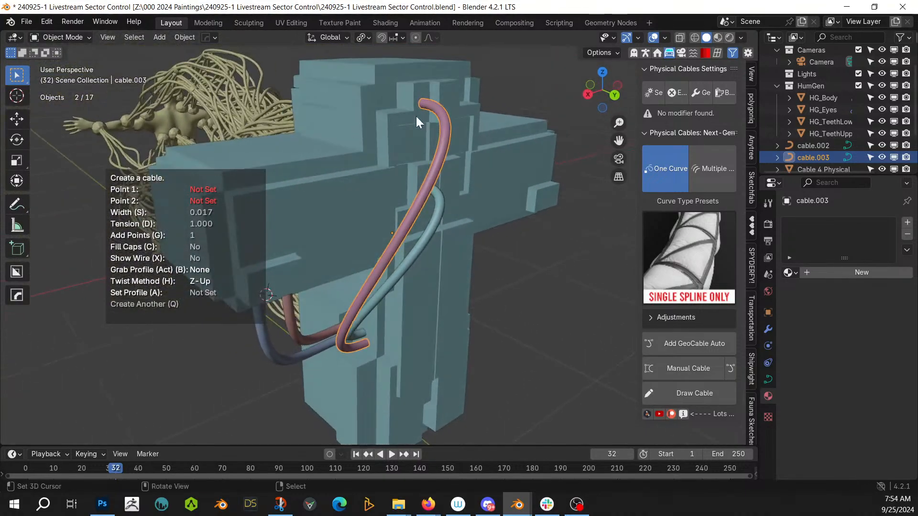
Step: Add a cable with a tension of about 0.2 from the back of the upper shaft to the back of the arm
left_click(411, 142)
left_click(276, 280)
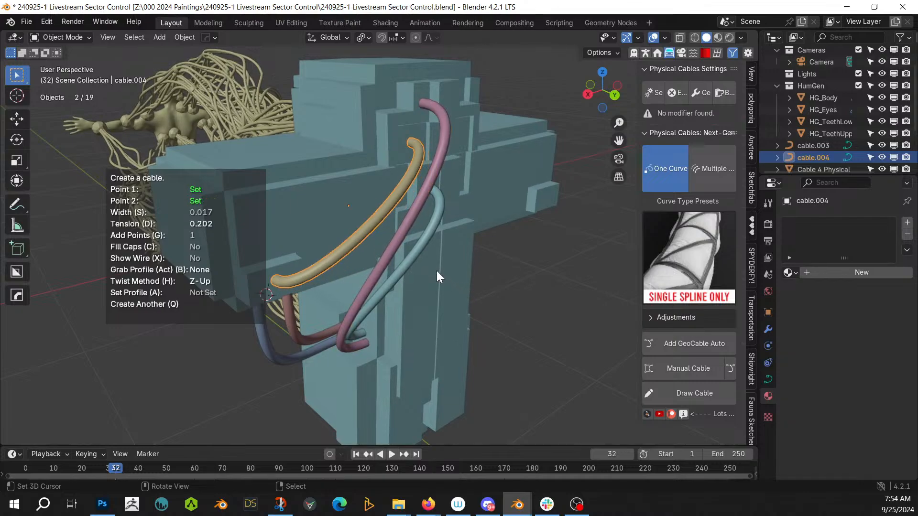
middle_click_drag(437, 271, 383, 210)
key("q")
Step: Add three side-by-side cables with a tension of about 0.29 from the upper shaft's side down to the outer end of the arm
middle_click_drag(363, 166, 498, 176)
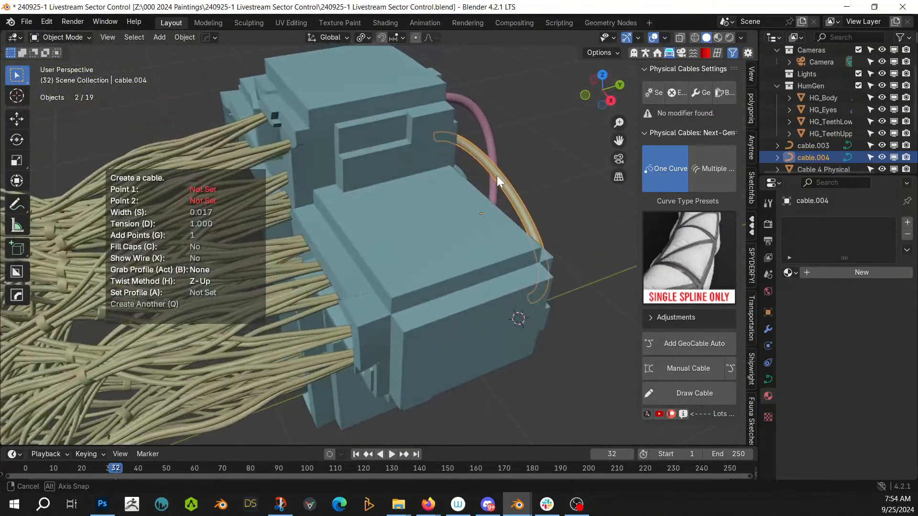
left_click(353, 140)
middle_click_drag(351, 139, 395, 182)
left_click(299, 310)
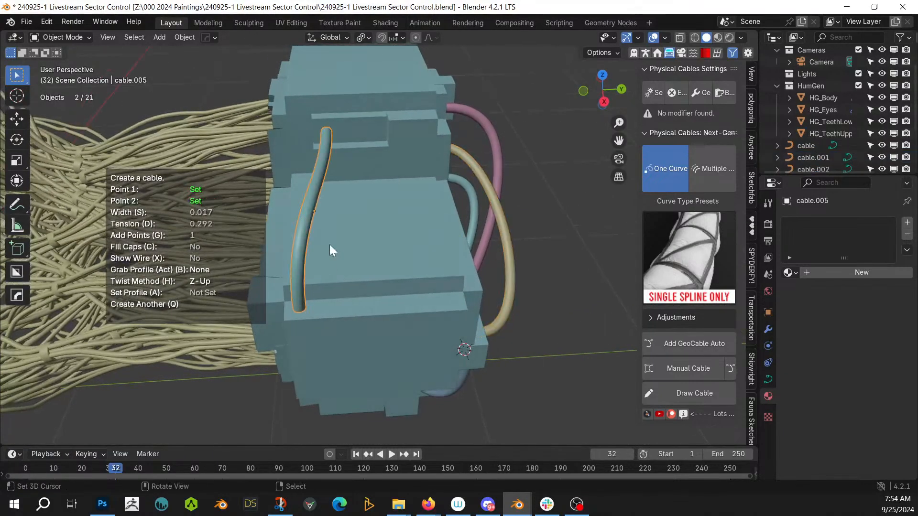
left_click(344, 133)
left_click(345, 304)
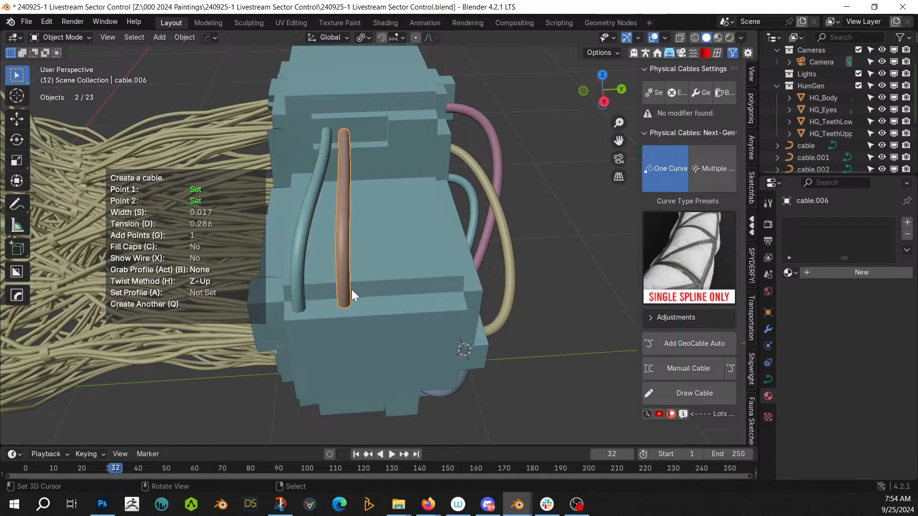
left_click(392, 302)
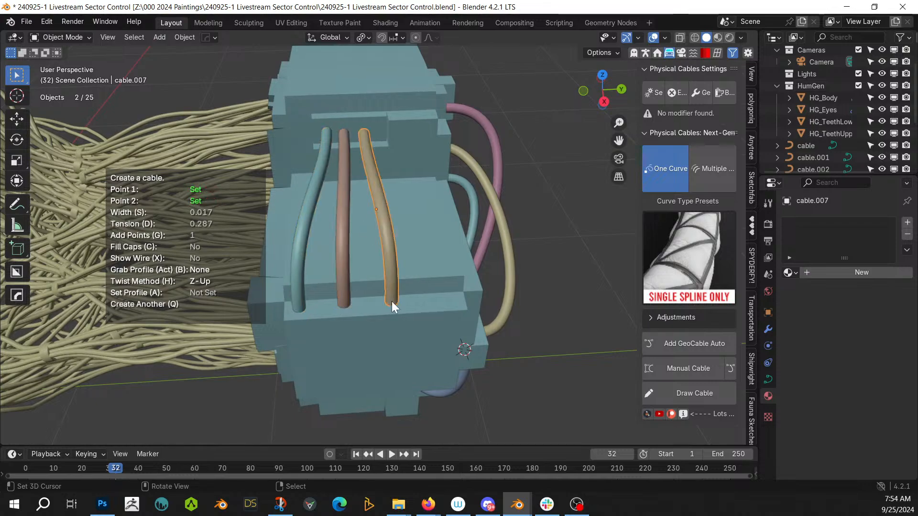
Step: Add a fourth cable beside the three running from the upper shaft's side down to the outer end of the arm
left_click(439, 299)
middle_click_drag(439, 300, 452, 202)
middle_click_drag(501, 211, 426, 257)
scroll(426, 258, "up", 2)
middle_click_drag(481, 285, 426, 302)
key("Return")
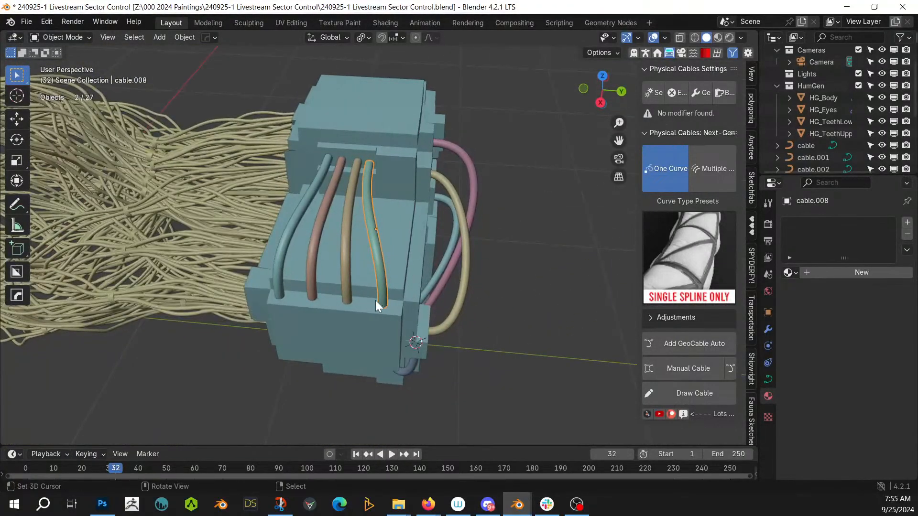
Step: Run Simulate Cable with the default options on the fourth cable above the arm
key("shift+alt+c")
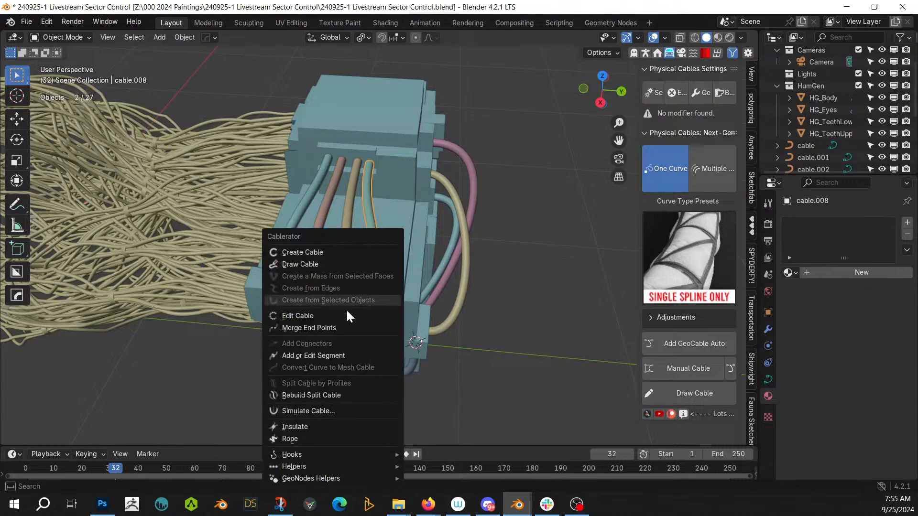
left_click(325, 411)
left_click(296, 477)
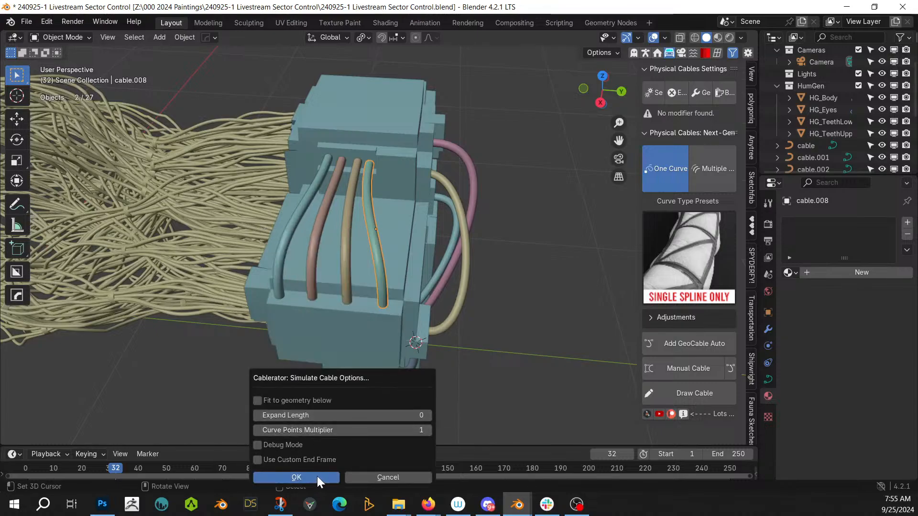
middle_click_drag(316, 475, 381, 164)
Step: Delete the four side-by-side cables between the upper shaft's side and the arm
left_click(374, 164)
left_click(371, 166)
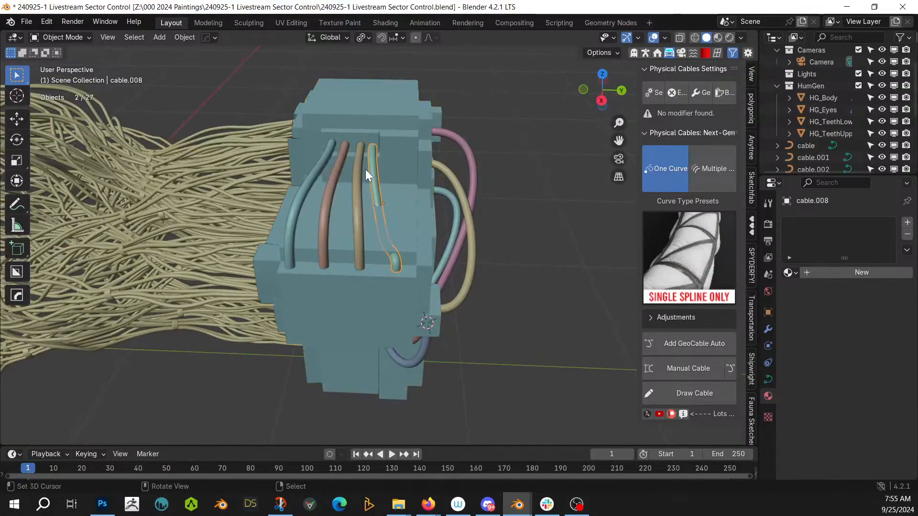
left_click(357, 170, "shift")
left_click(315, 172, "shift")
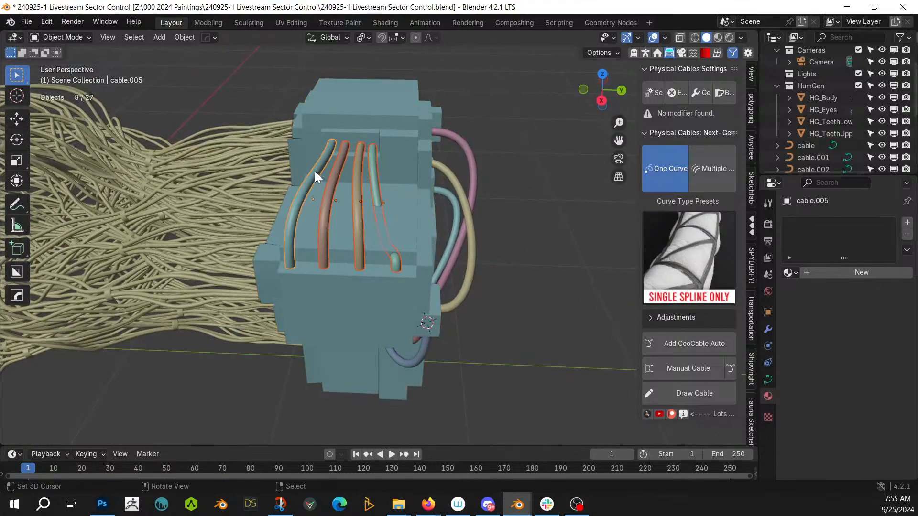
key("Delete")
Step: Create a long cable of width 0.010 across the plate inset on the upper shaft's side and a shorter one inside it
middle_click_drag(314, 171, 399, 167)
scroll(378, 301, "up", 5)
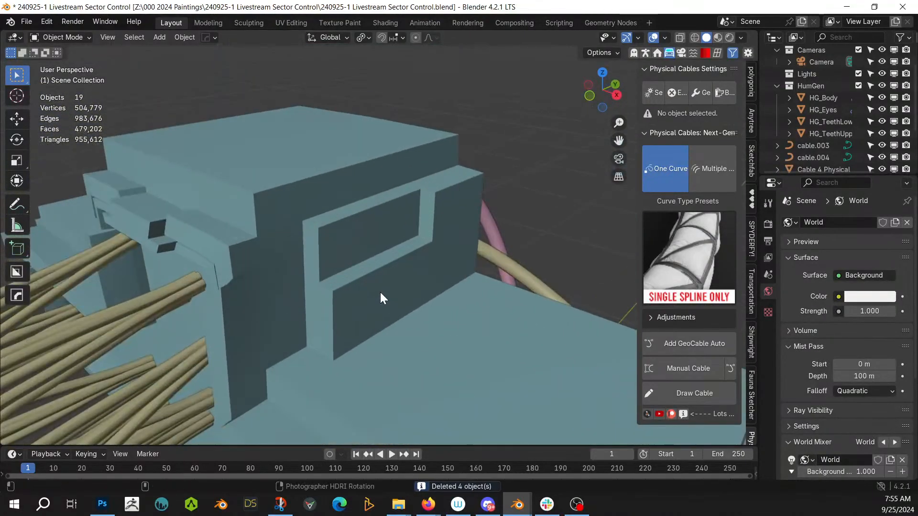
right_click(380, 292)
left_click(303, 135)
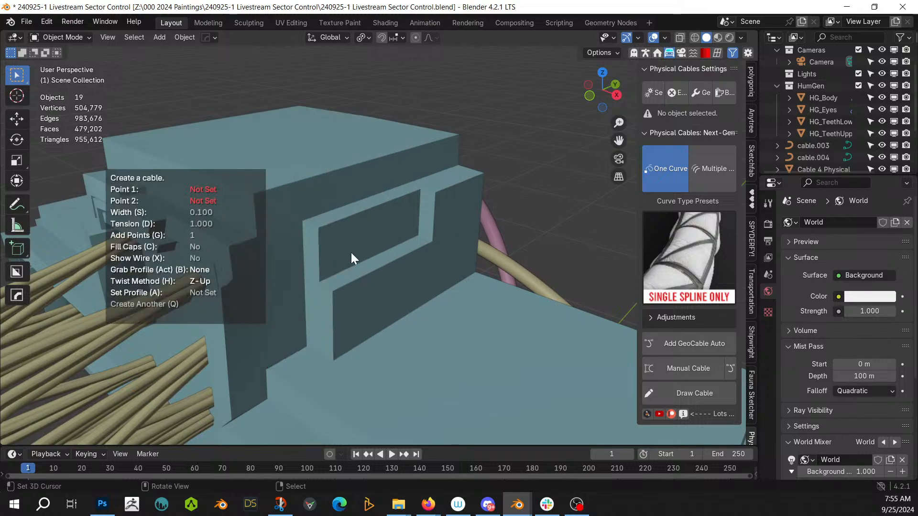
left_click(328, 244)
left_click(477, 199)
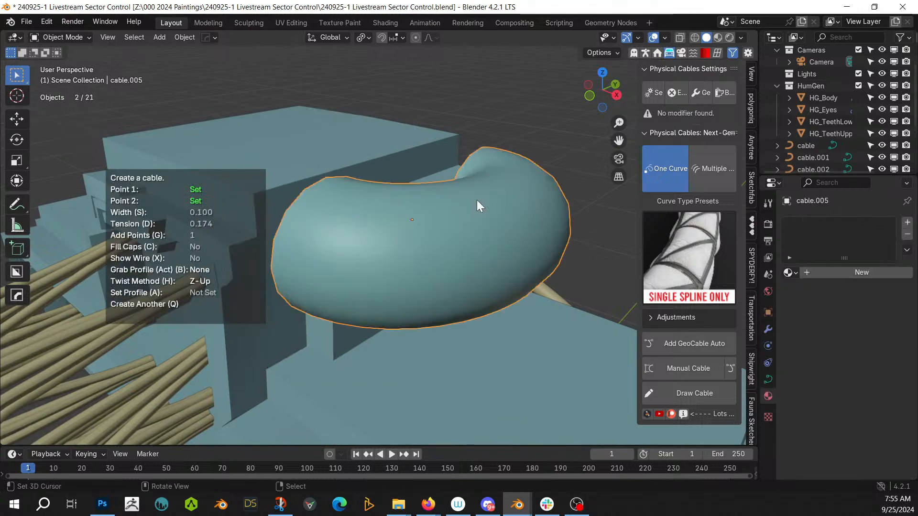
key("s")
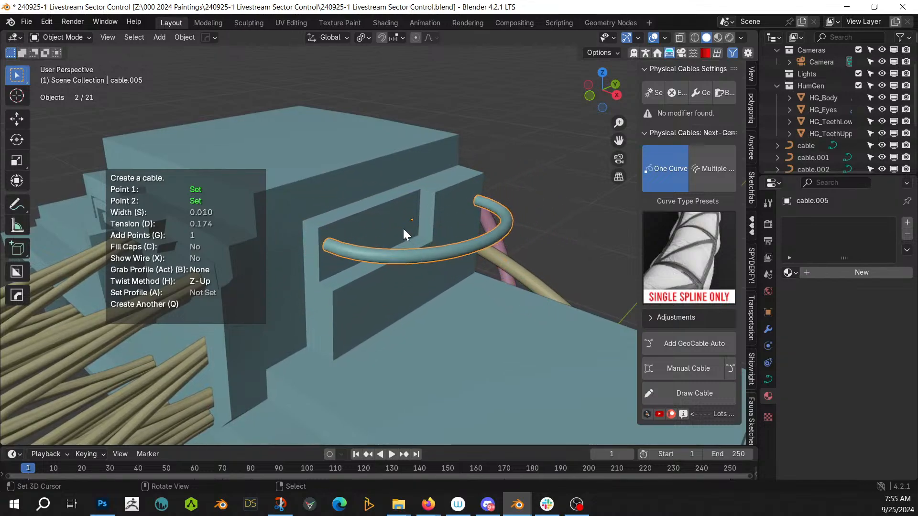
left_click(446, 213)
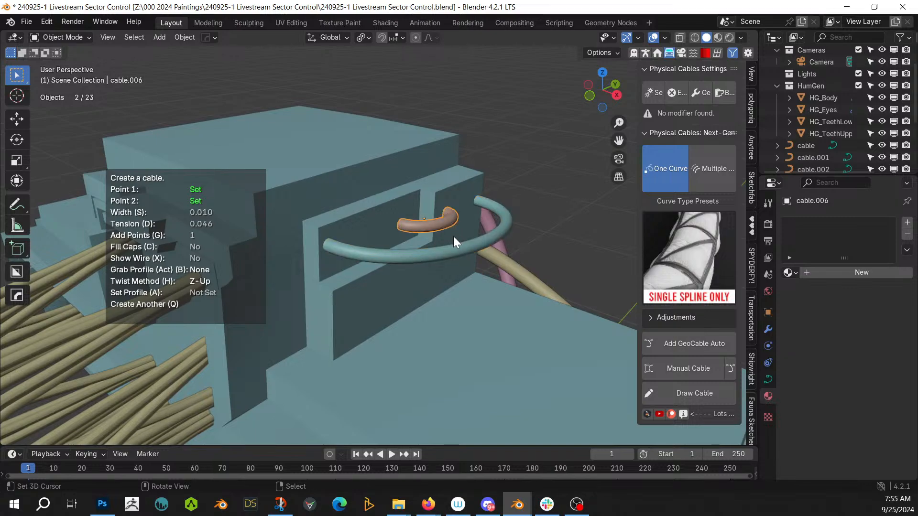
middle_click_drag(453, 236, 466, 329)
key("Escape")
Step: Simulate the longer cable on the upper shaft's side with the default options so it hangs down
left_click(419, 367)
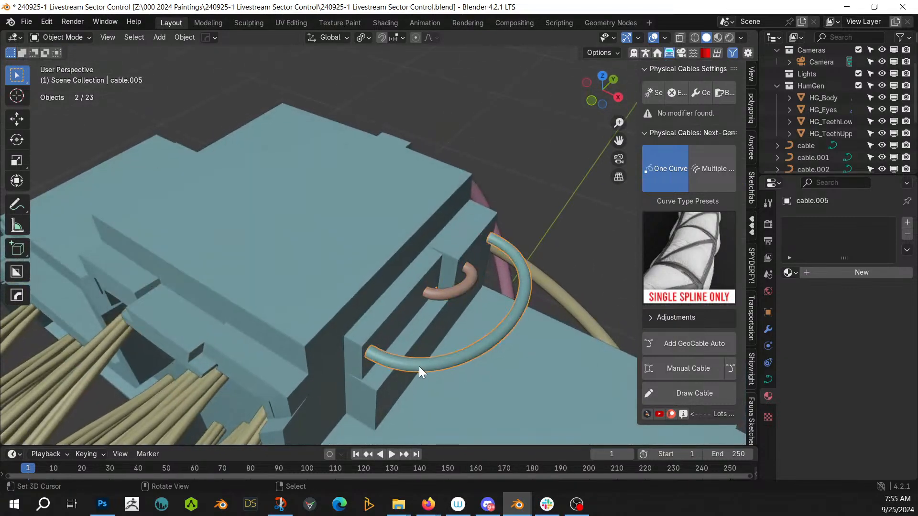
key("shift+alt+c")
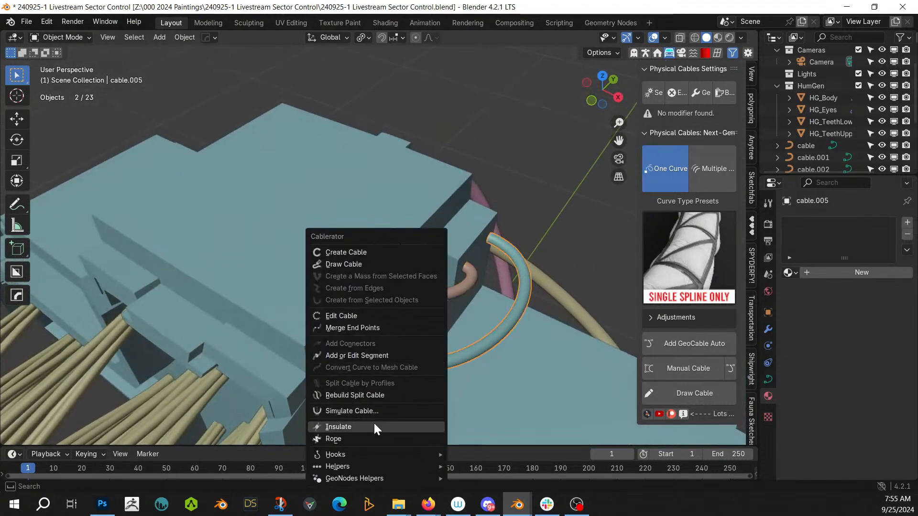
left_click(367, 412)
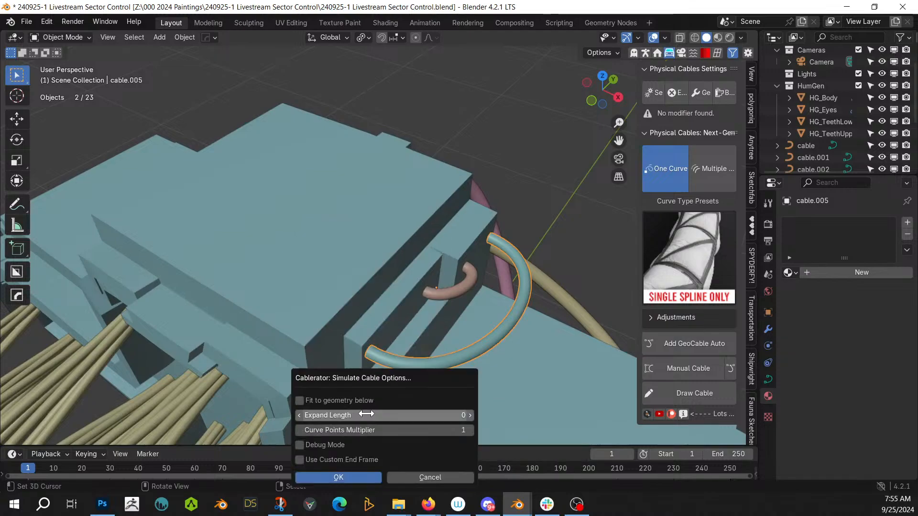
left_click(345, 478)
Step: Run the default cable simulation on the shorter cable inside the plate inset
middle_click_drag(375, 442, 418, 222)
left_click(433, 195)
key("shift+alt+c")
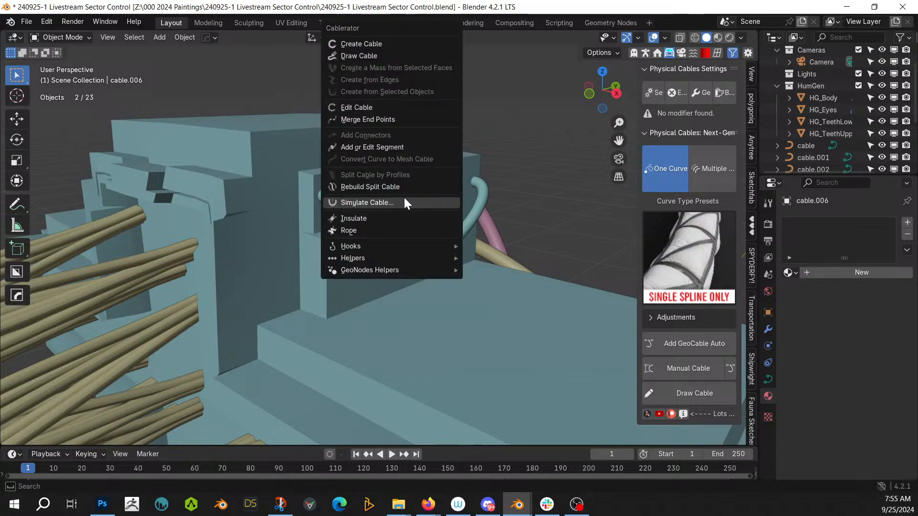
left_click(403, 199)
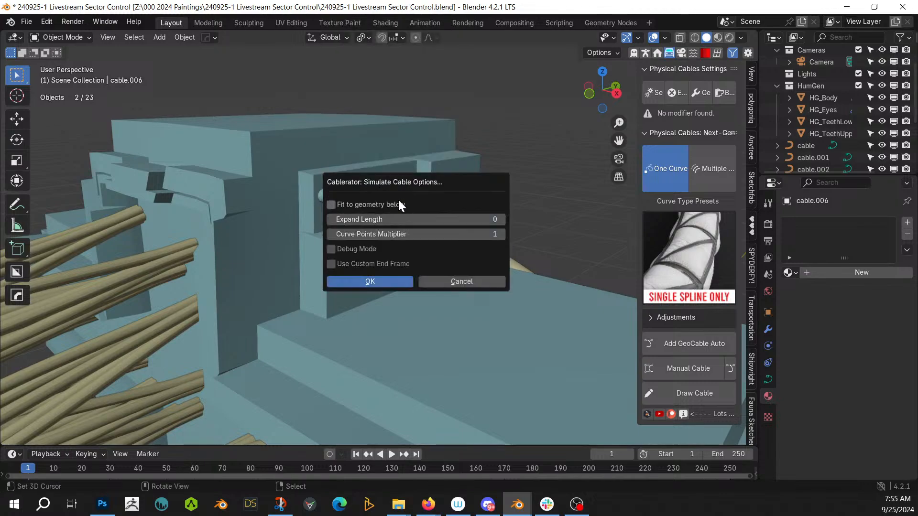
left_click(368, 278)
Step: Select all the cable curves, from cable through cable.006, and join them into a single object
middle_click_drag(381, 272, 335, 231)
left_click(379, 232, "shift")
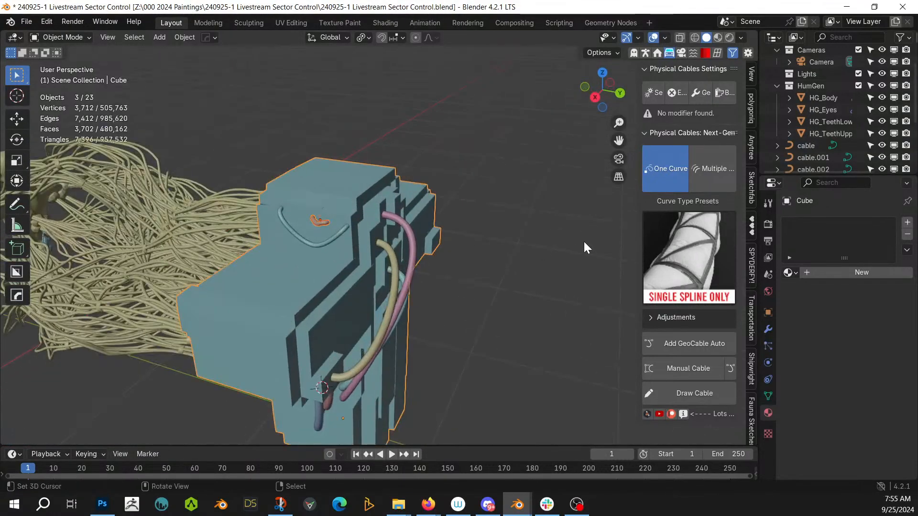
left_click(806, 146)
scroll(806, 150, "down", 4)
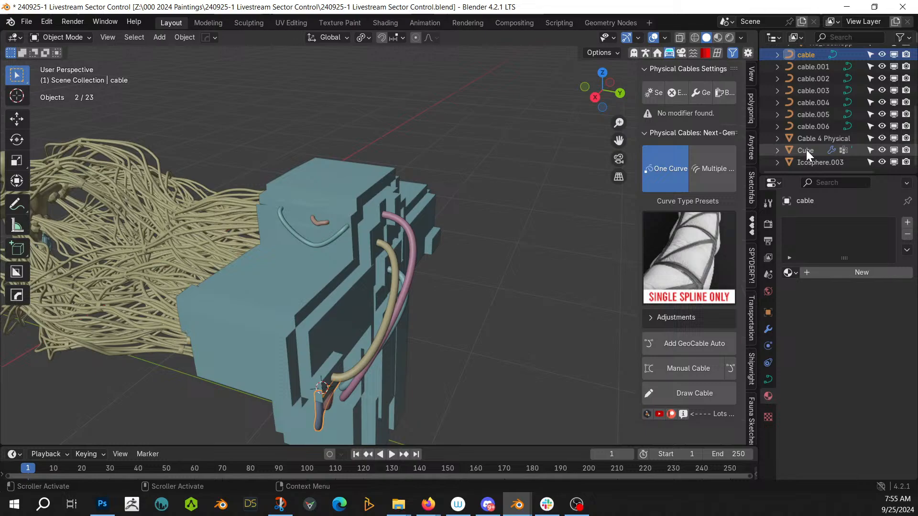
left_click(816, 127, "shift")
key("ctrl+j")
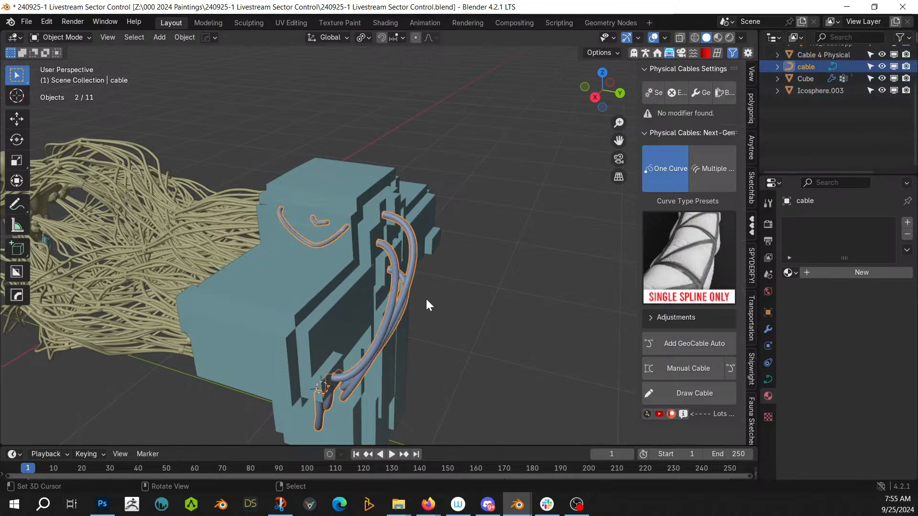
Step: Apply the Rubber material from the Abstract category of Realtime Materials to the joined cables
mouse_move(427, 300)
middle_mouse_down()
mouse_move(381, 279)
mouse_move(374, 248)
mouse_move(409, 302)
middle_mouse_up()
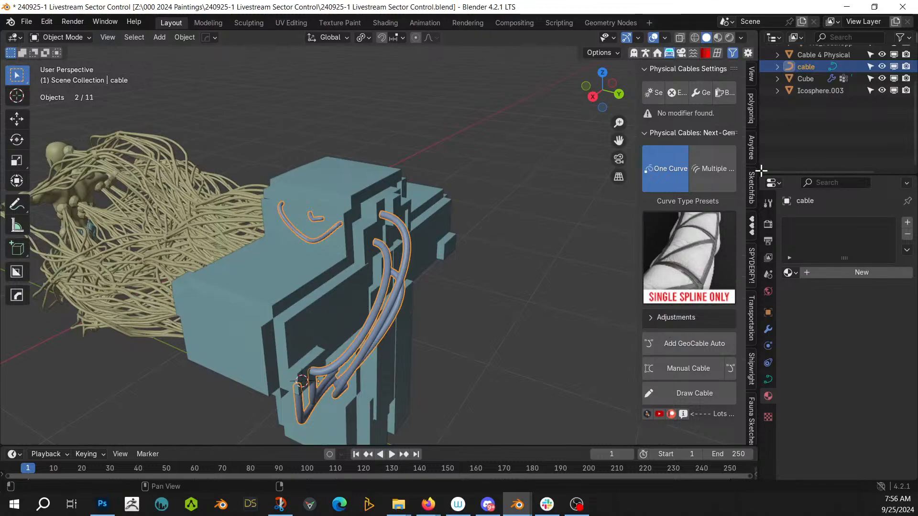
scroll(762, 144, "up", 3)
left_click(707, 51)
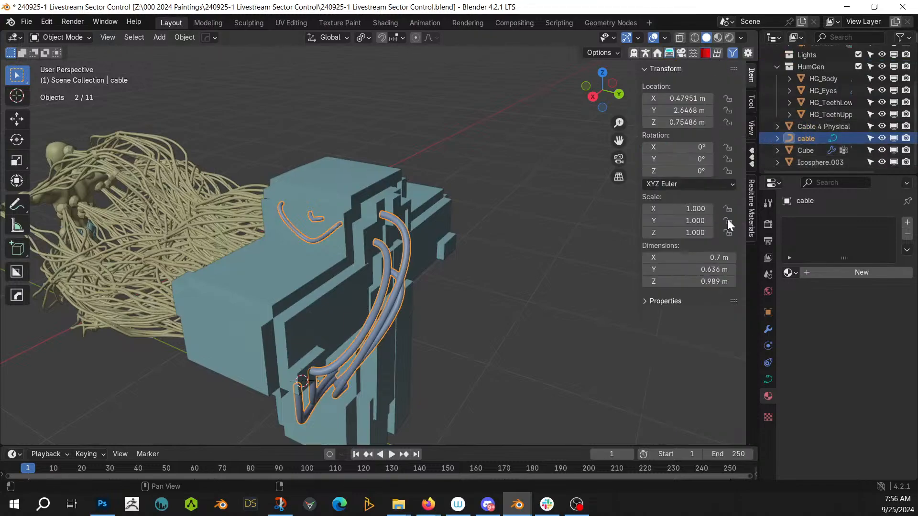
left_click(752, 208)
left_click(689, 159)
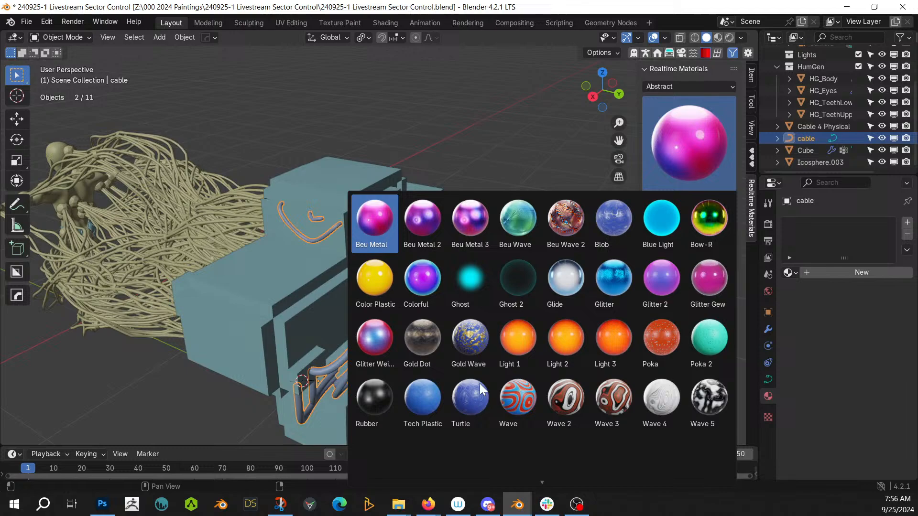
left_click(375, 404)
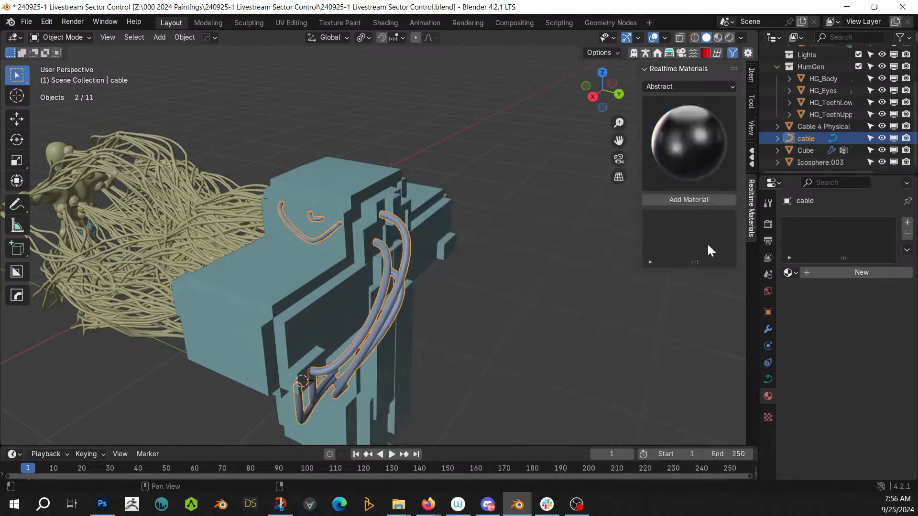
left_click(699, 199)
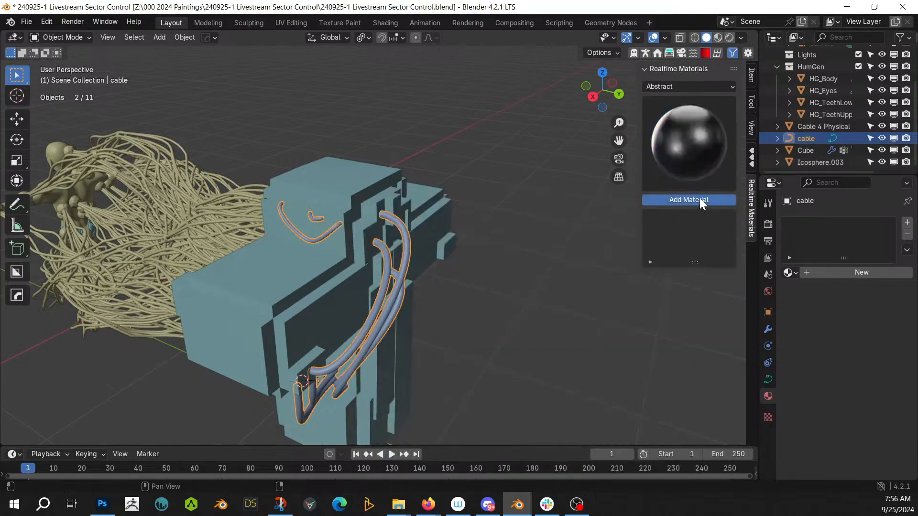
Step: Mirror the joined cables across the cross along the X axis with the Mirror Gizmo, using the cross as reference
middle_click_drag(557, 335, 434, 370)
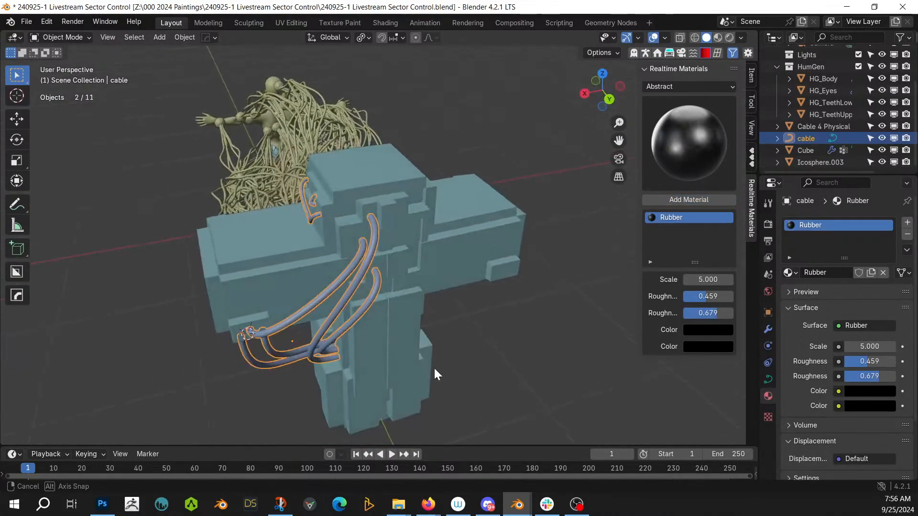
left_click(259, 256, "shift")
key("alt+x")
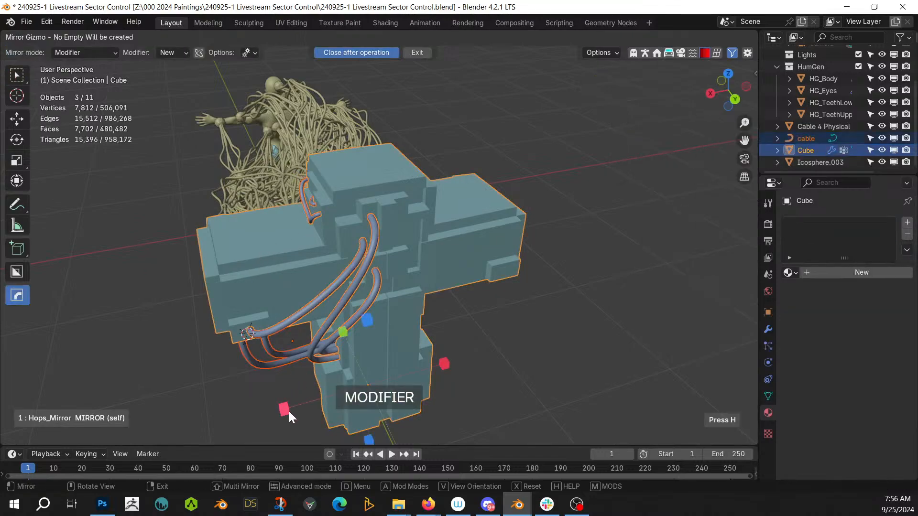
left_click(288, 410)
middle_click_drag(375, 335, 689, 329)
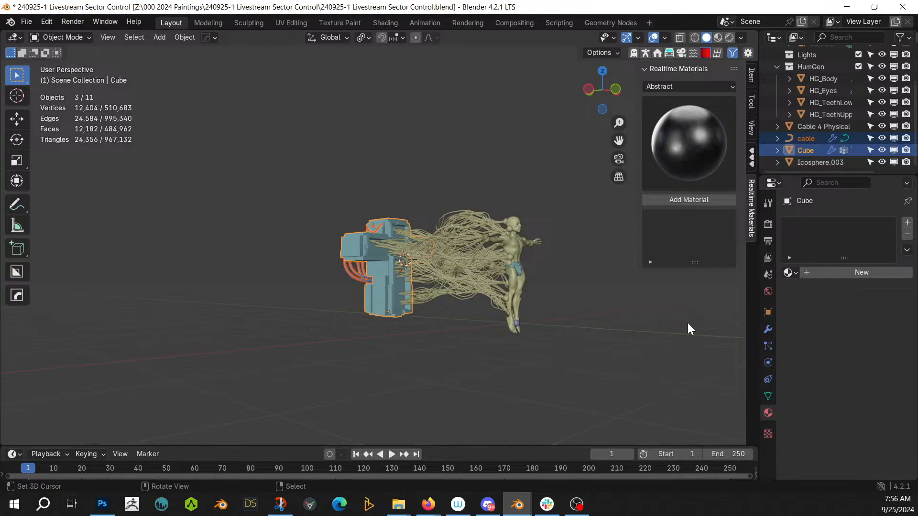
Step: Edit the cross mesh and convert the vertex at the centre of the arm's end face into a circle with the HOps Circle operation
middle_click_drag(538, 320, 355, 393)
scroll(389, 322, "up", 5)
mouse_move(389, 321)
middle_mouse_down()
mouse_move(404, 277)
mouse_move(404, 310)
middle_mouse_up()
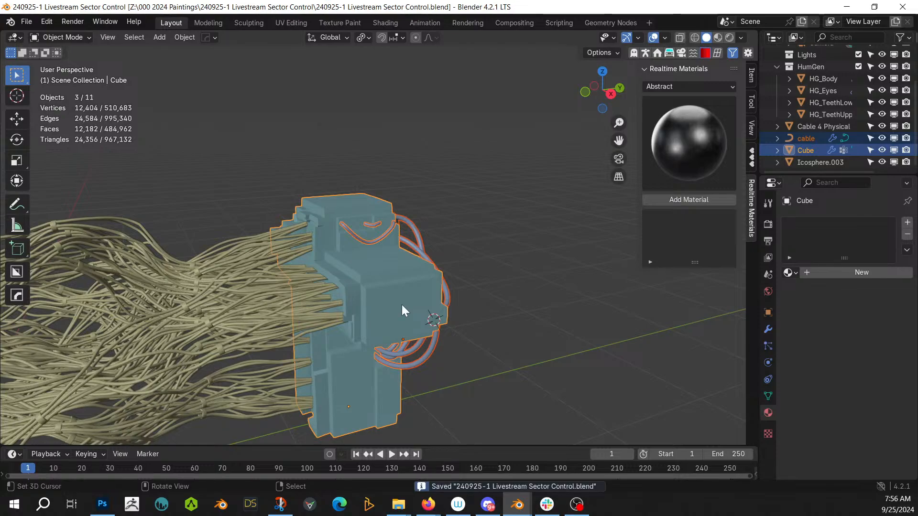
left_click(402, 305)
key("Tab")
mouse_move(401, 308)
middle_mouse_down()
mouse_move(424, 330)
mouse_move(388, 320)
middle_mouse_up()
key("KP_3")
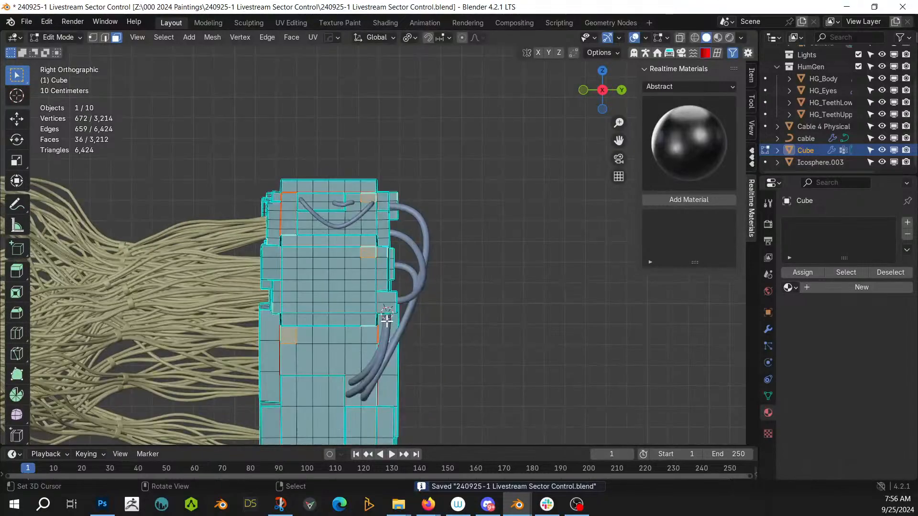
scroll(378, 328, "up", 4)
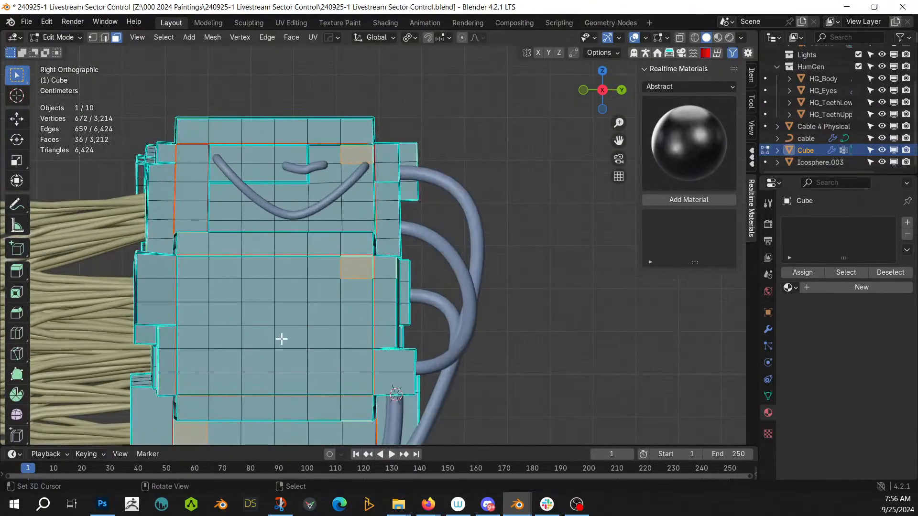
key("1")
left_click(276, 323)
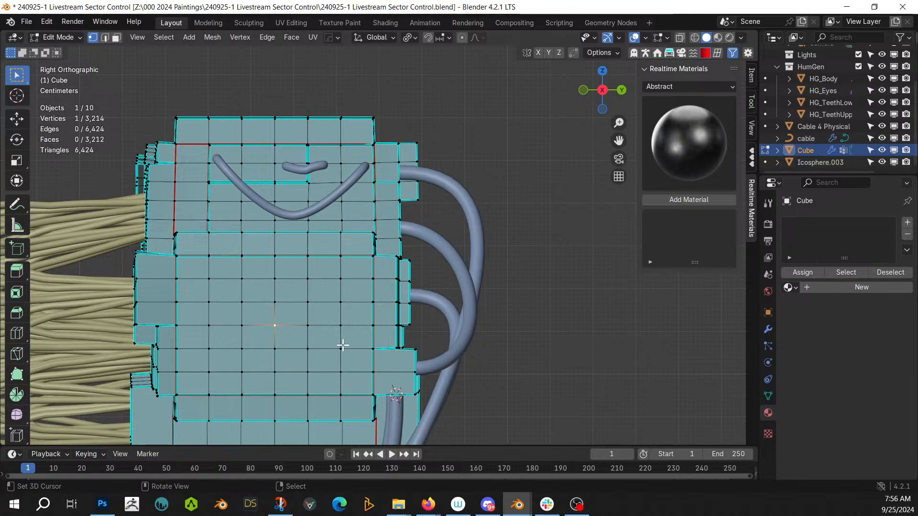
key("q")
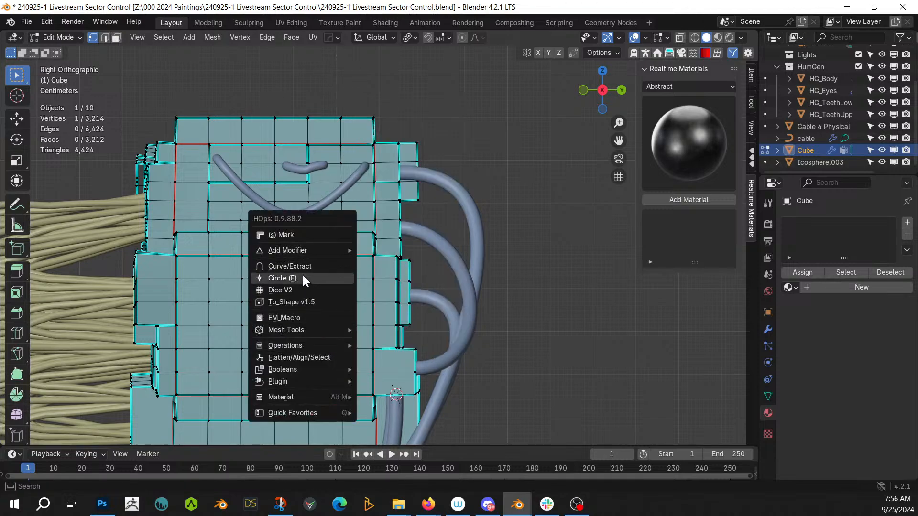
left_click(303, 278)
left_click(308, 273)
Step: Extrude the circular face on the arm's end outward by about 0.137 m
middle_click_drag(318, 353, 428, 368)
scroll(345, 367, "down", 5)
key("e")
left_click(475, 412)
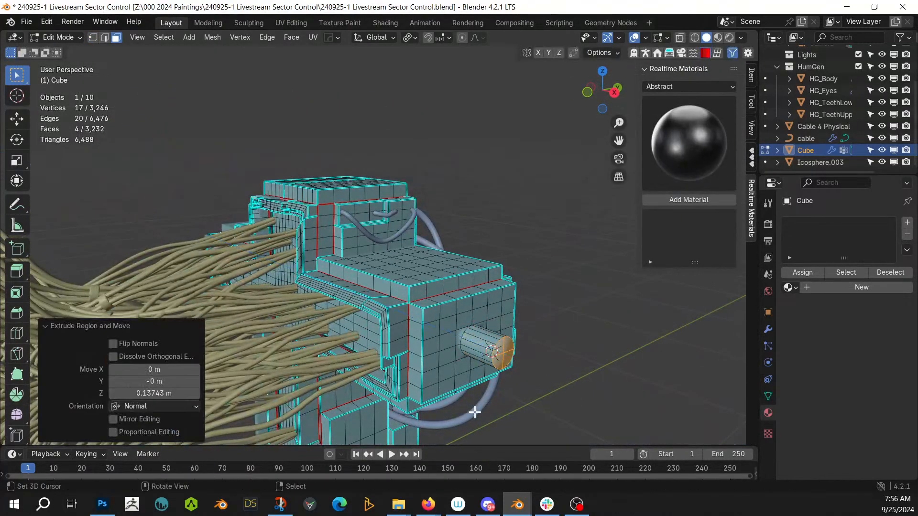
Step: Inset the cylinder's end face by about 0.013 m and extrude it about 0.204 m as a thinner section
key("i")
left_click(493, 415)
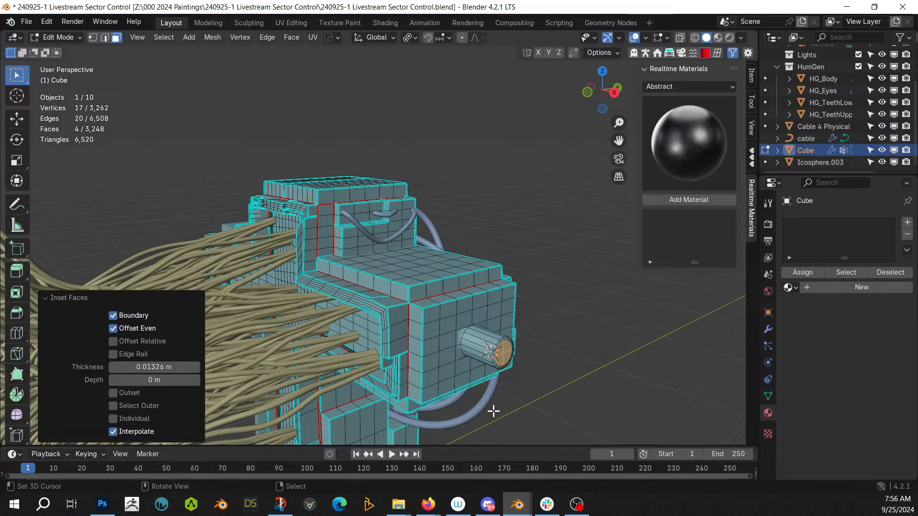
key("e")
left_click(546, 433)
Step: Inset the cylinder's end face by about 0.014 m and extrude it about 0.458 m as a third, thinner section
middle_click_drag(539, 414, 450, 360)
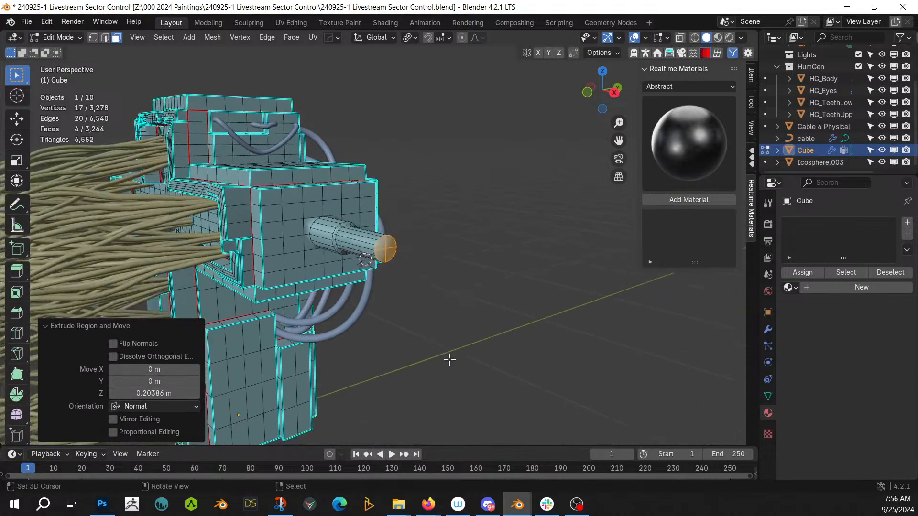
key("i")
left_click(512, 379)
key("e")
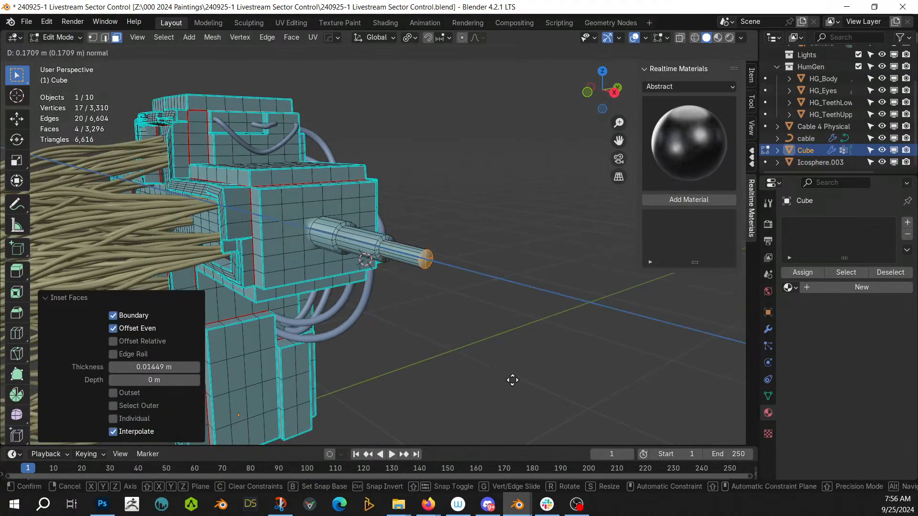
left_click(587, 403)
Step: Grow the selection over the stepped cylinder and apply Random Flow Plate Insets with reverse 0% and maximum depth 0.025
middle_click_drag(588, 403, 496, 341)
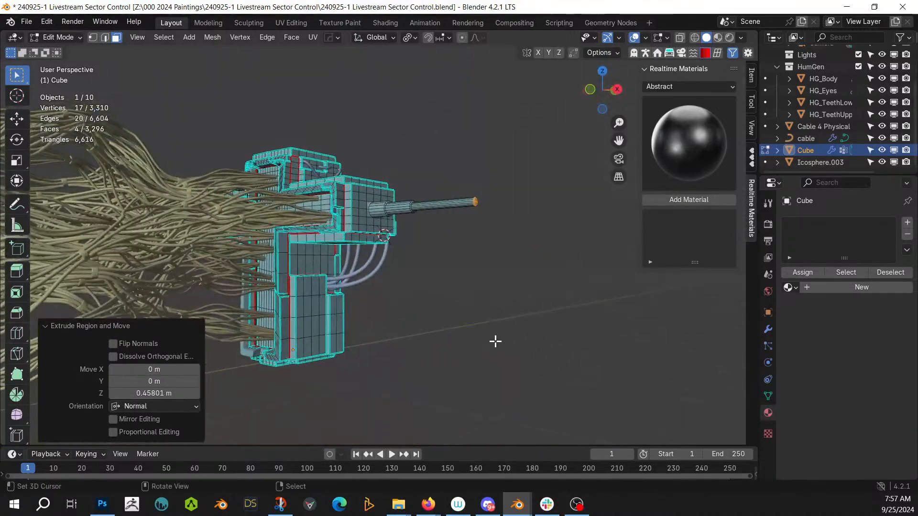
key("ctrl+KP_Add")
key("ctrl+KP_Add")
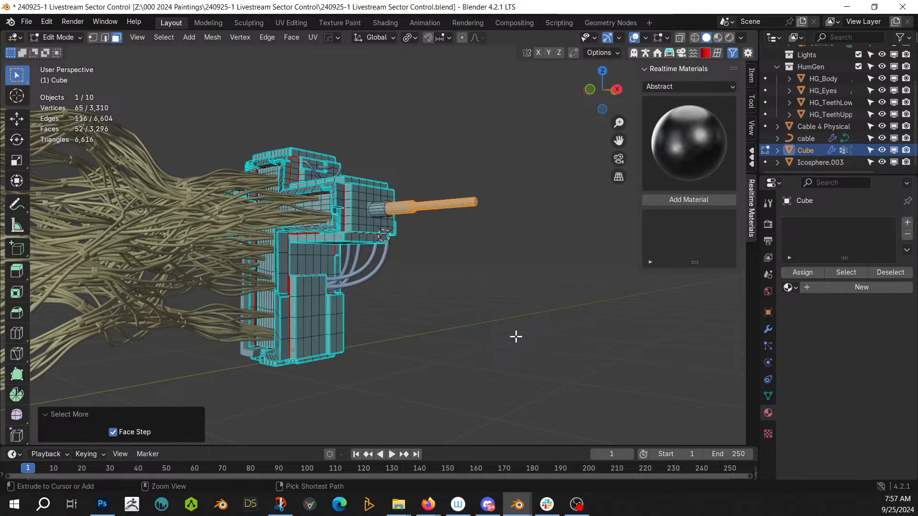
key("ctrl+KP_Add")
key("Tab")
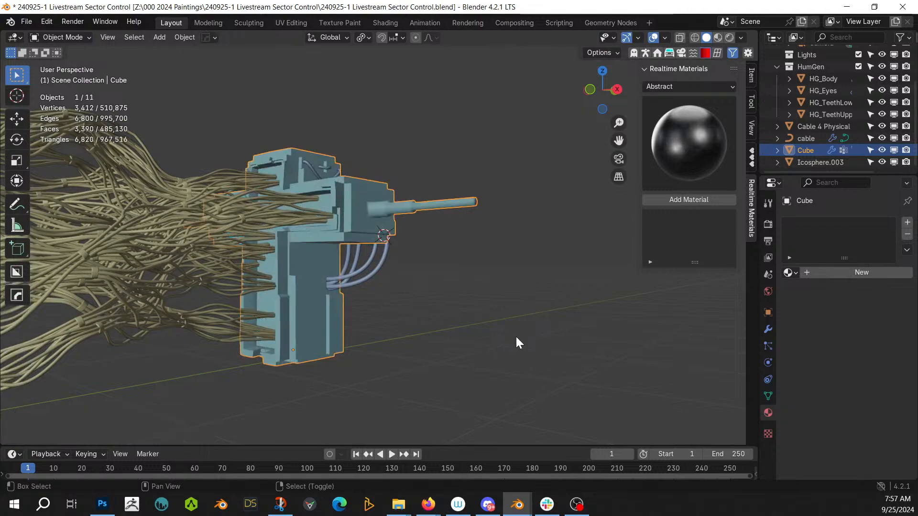
key("shift+alt+f")
mouse_move(515, 335)
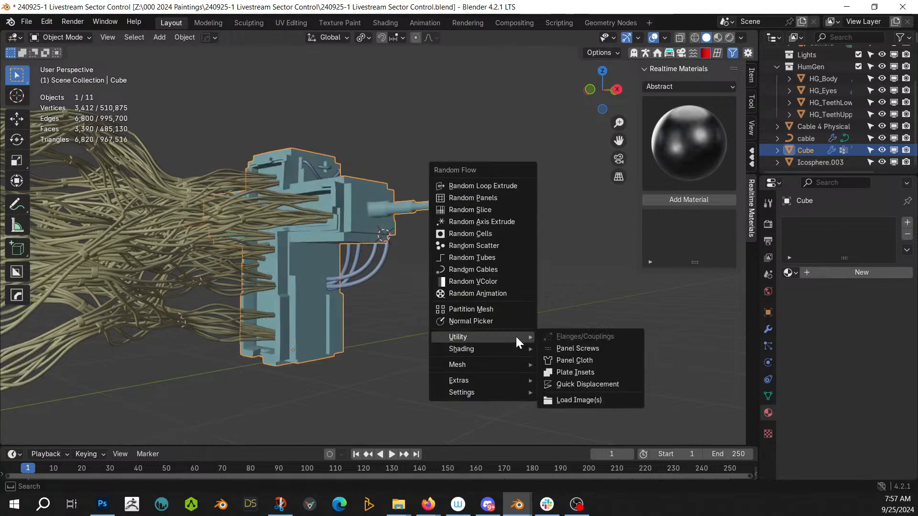
left_click(598, 372)
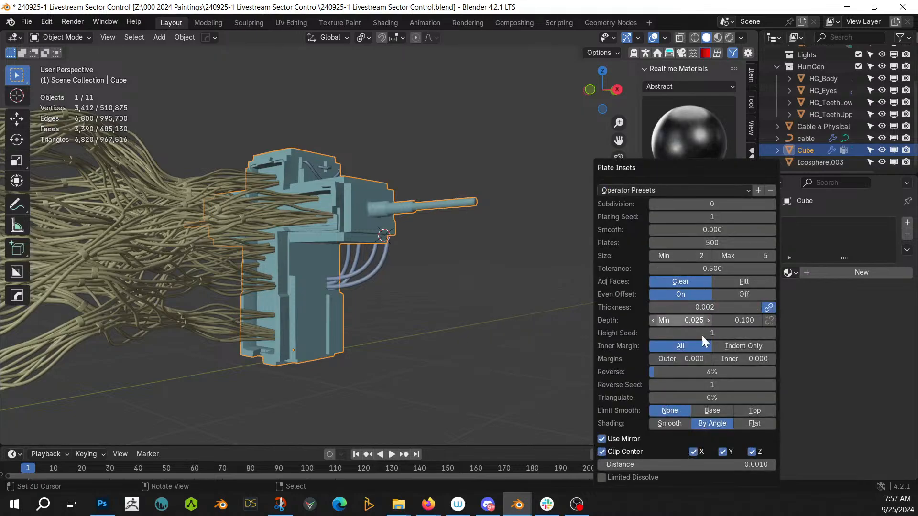
left_click_drag(655, 374, 643, 373)
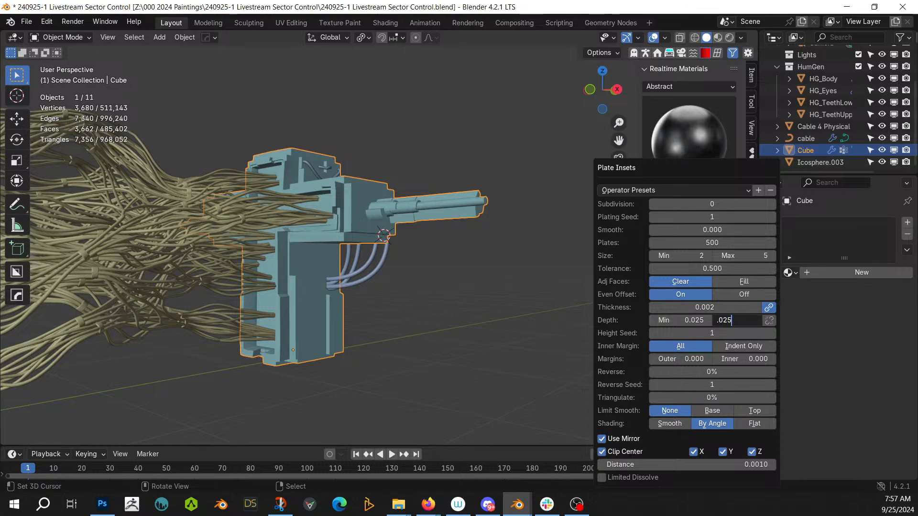
key("Return")
Step: Convert a vertex on the upper face of the cross's side arm into a 16-segment circle with the HOps Circle operation
middle_click_drag(532, 262, 379, 343)
scroll(404, 340, "up", 5)
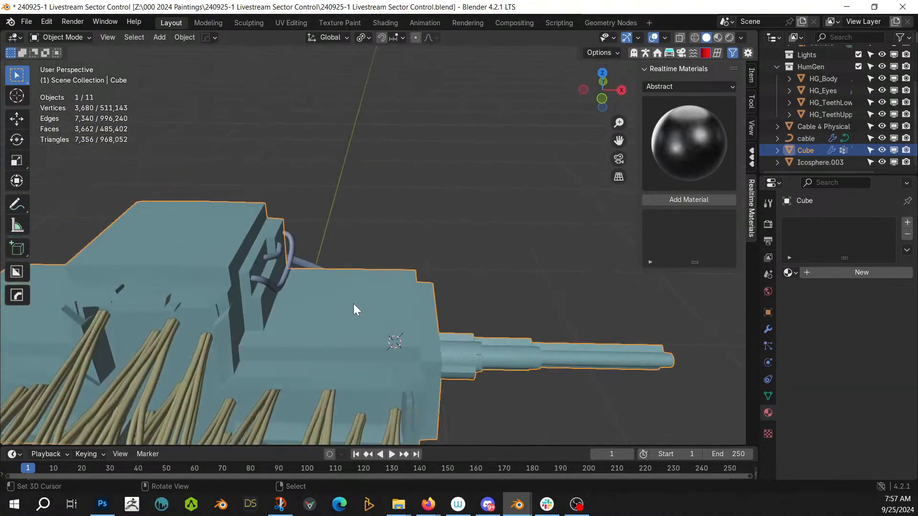
key("Tab")
key("1")
left_click(342, 306)
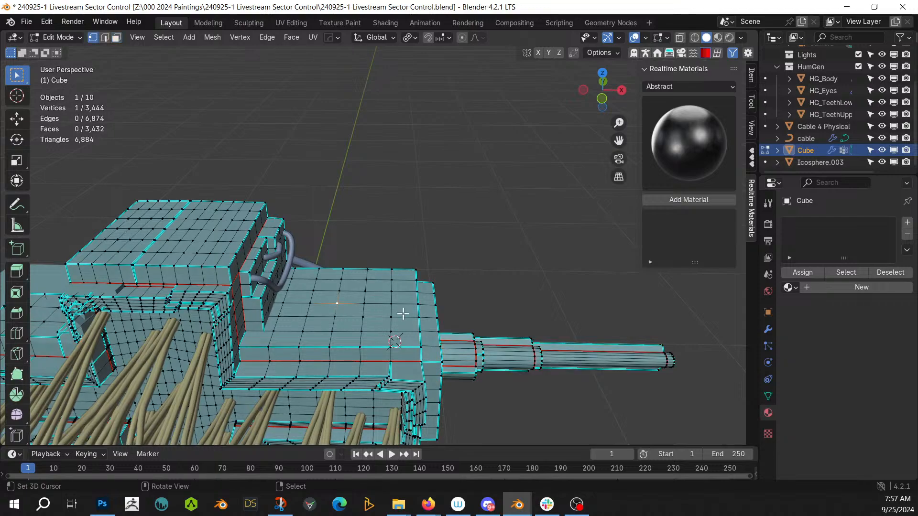
key("q")
left_click(374, 313)
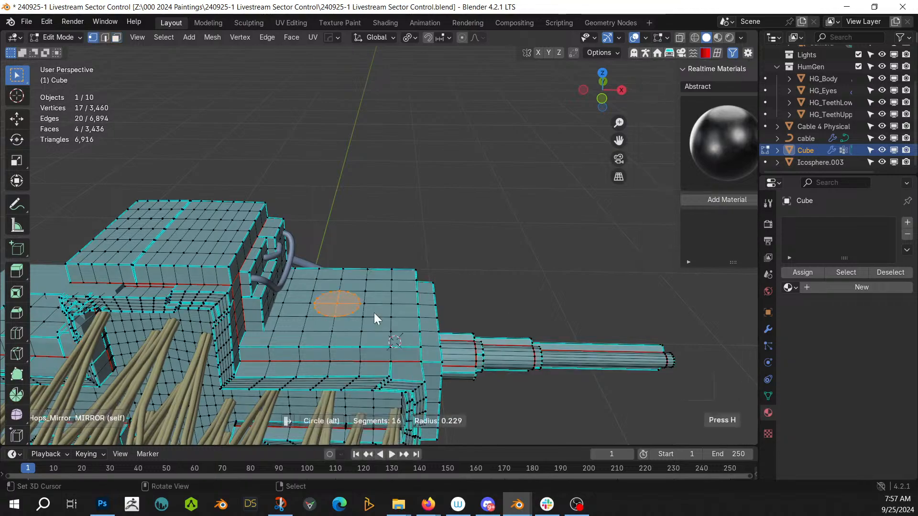
left_click(355, 312)
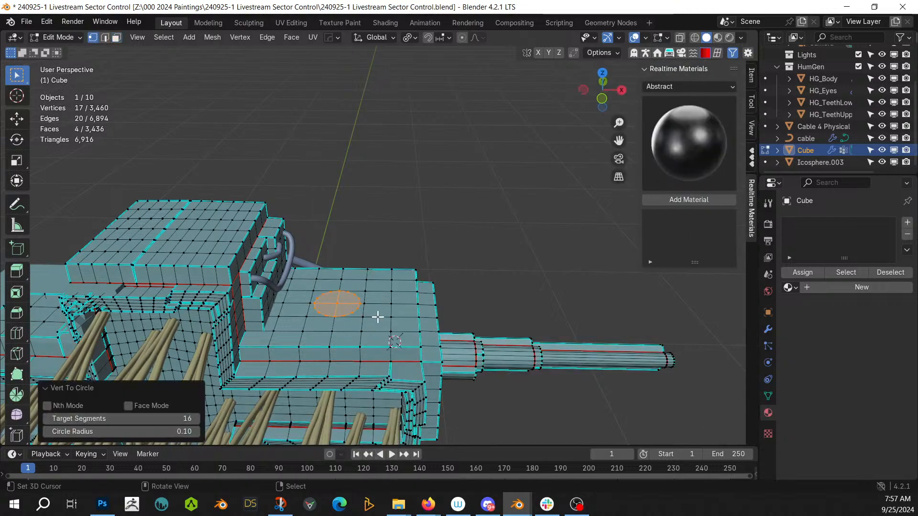
Step: Extrude the circular face on the arm's upper side upward by about 0.058 m as a low base
middle_click_drag(377, 317, 334, 277)
scroll(363, 339, "up", 3)
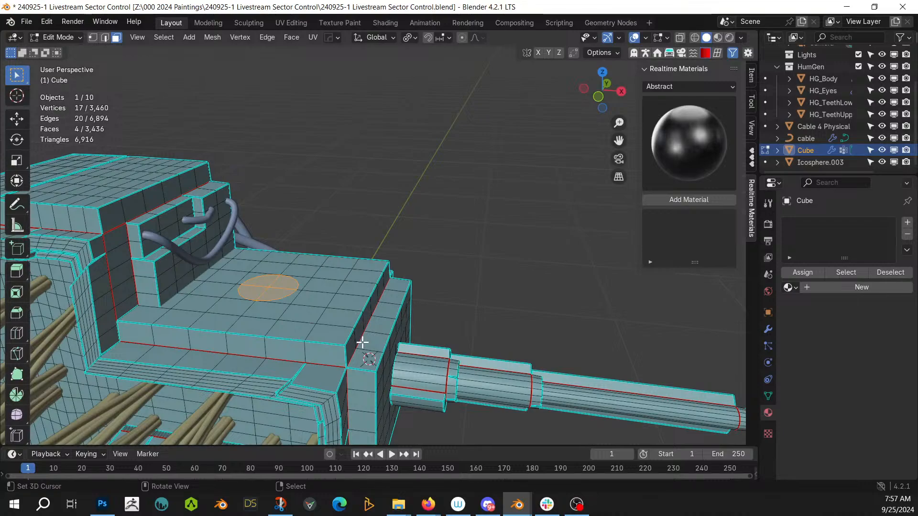
key("e")
left_click(367, 321)
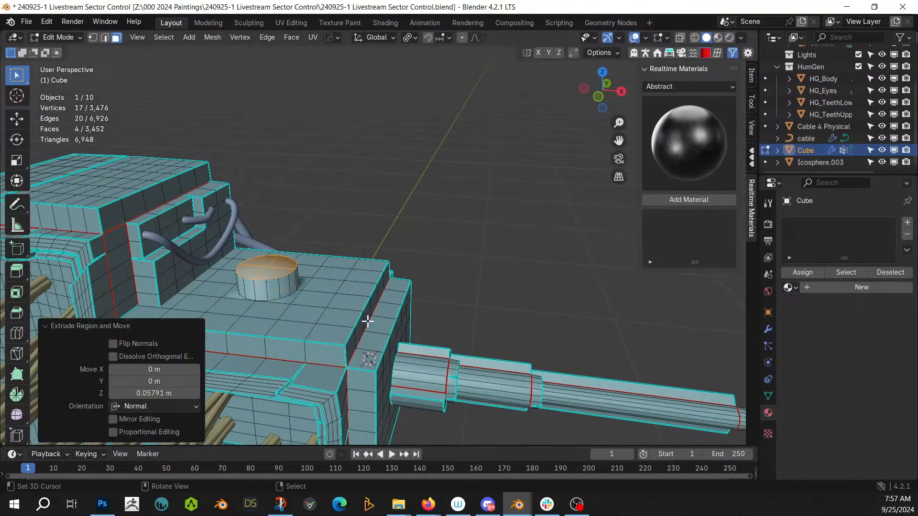
Step: Inset the base's upper face by about 0.02 m and extrude it up about 0.36 m as a column
key("i")
left_click(354, 324)
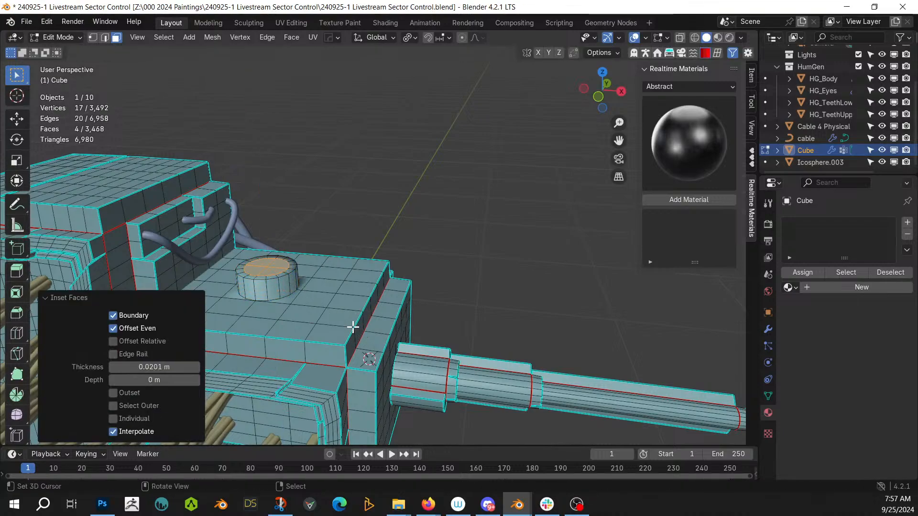
key("e")
left_click(344, 189)
Step: Inset the column's upper face by about 0.02 m and extrude it up about 0.466 m as a thinner section
middle_click_drag(348, 193, 383, 309, "shift")
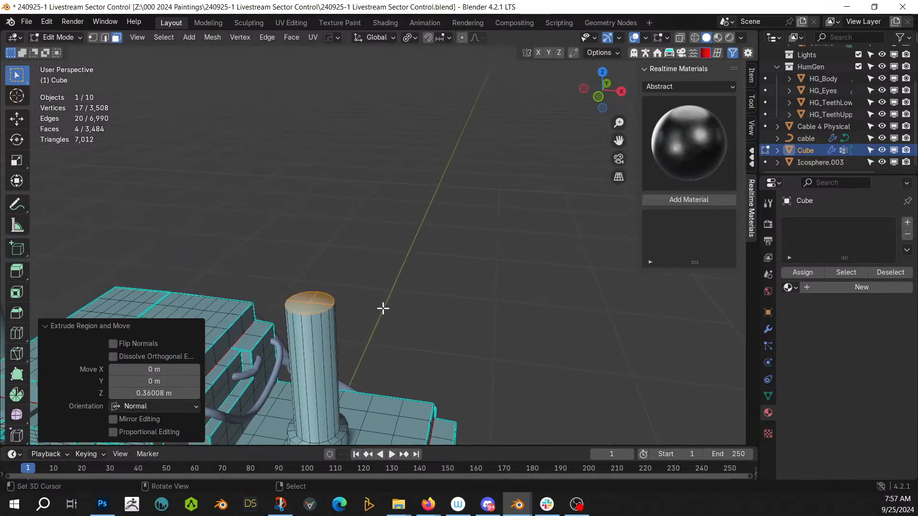
key("i")
left_click(368, 341)
key("e")
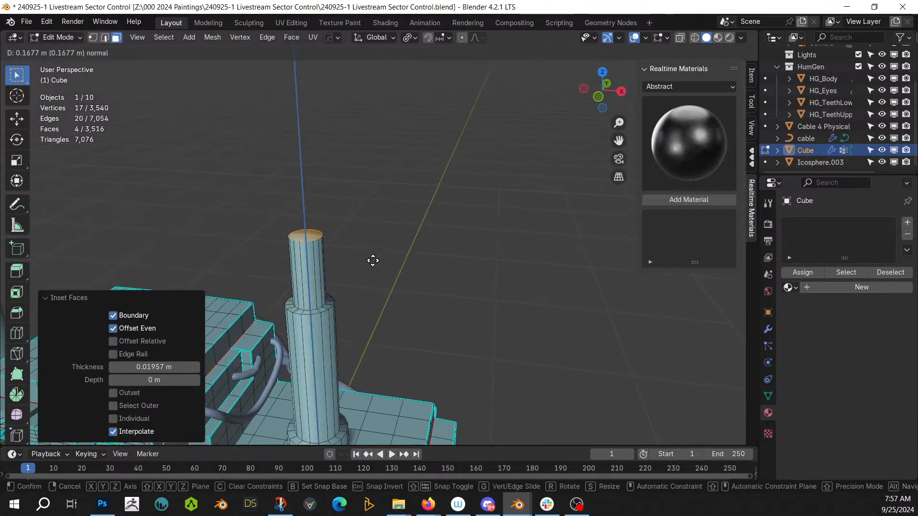
left_click(363, 144)
Step: Inset the column's new end face by about 0.011 m and extrude it up about 0.53 m as the thinnest section
middle_click_drag(369, 171, 420, 393, "shift")
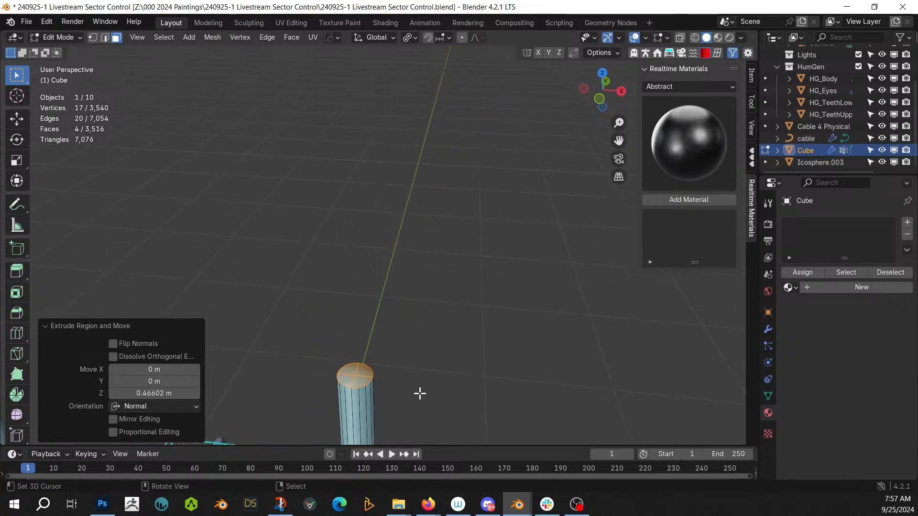
key("i")
left_click(418, 403)
key("e")
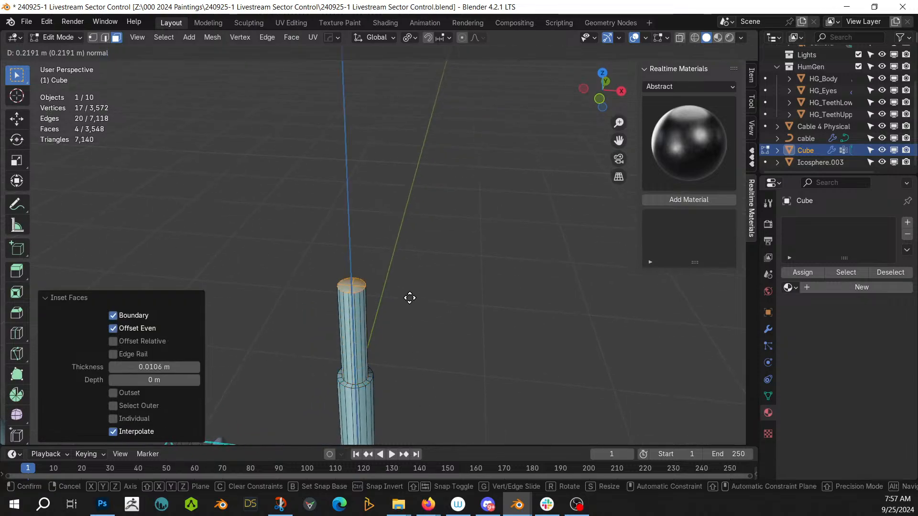
left_click(409, 146)
Step: Grow the selection over the whole upright column and subdivide its faces with one cut
scroll(408, 160, "down", 5)
middle_click_drag(400, 196, 402, 203)
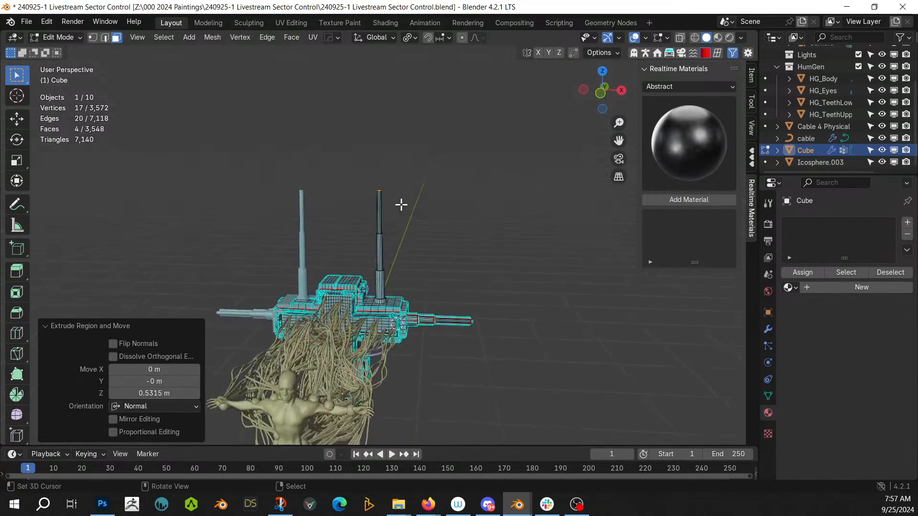
key("ctrl+KP_Add")
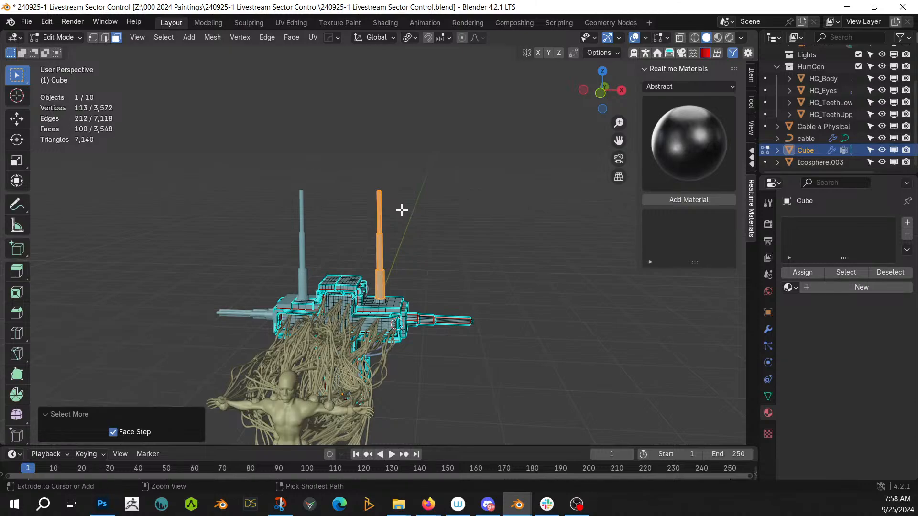
key("ctrl+KP_Add")
scroll(407, 217, "up", 2)
key("q")
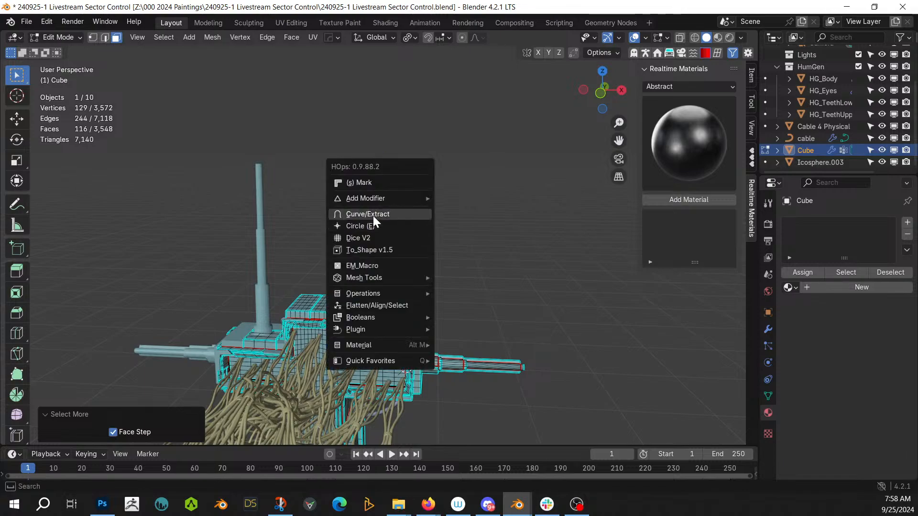
key("Escape")
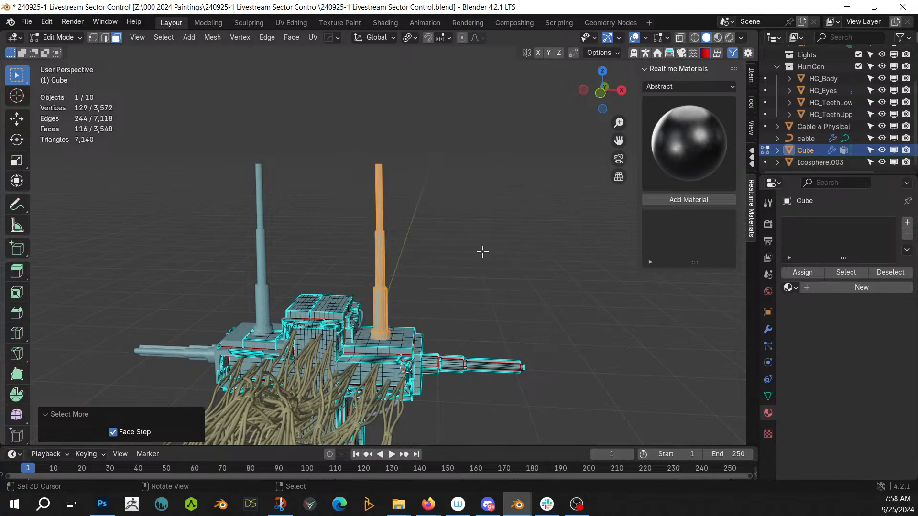
right_click(482, 251)
left_click(472, 252)
scroll(421, 260, "up", 2)
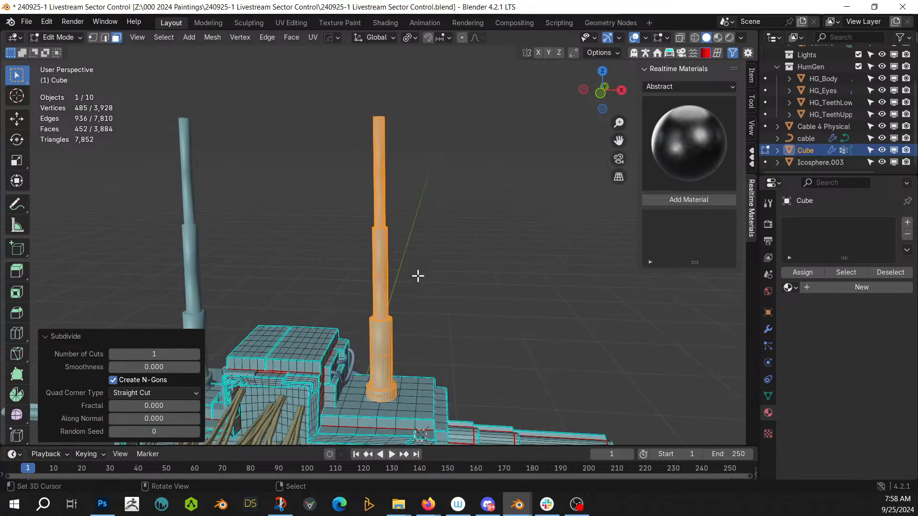
Step: Apply Random Flow Plate Insets to the upright column with depth 0.025 and change the plating seed
key("Tab")
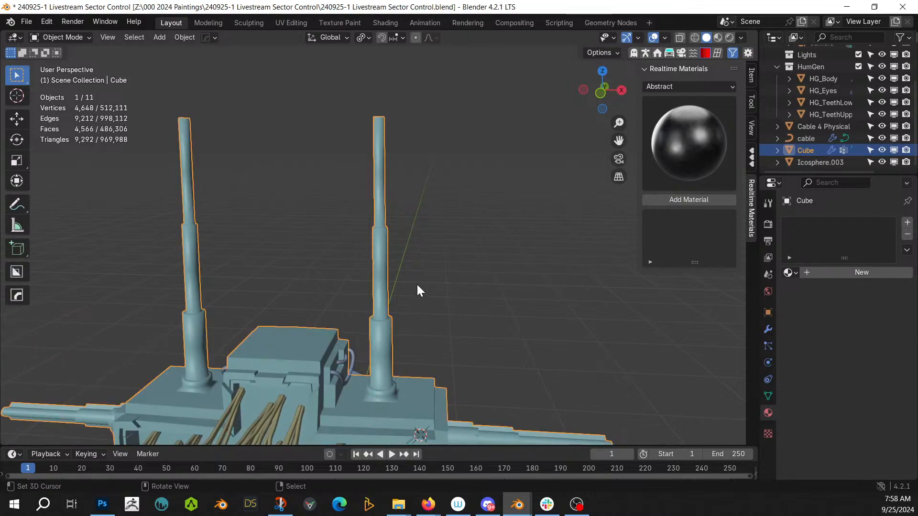
key("ctrl+alt+q")
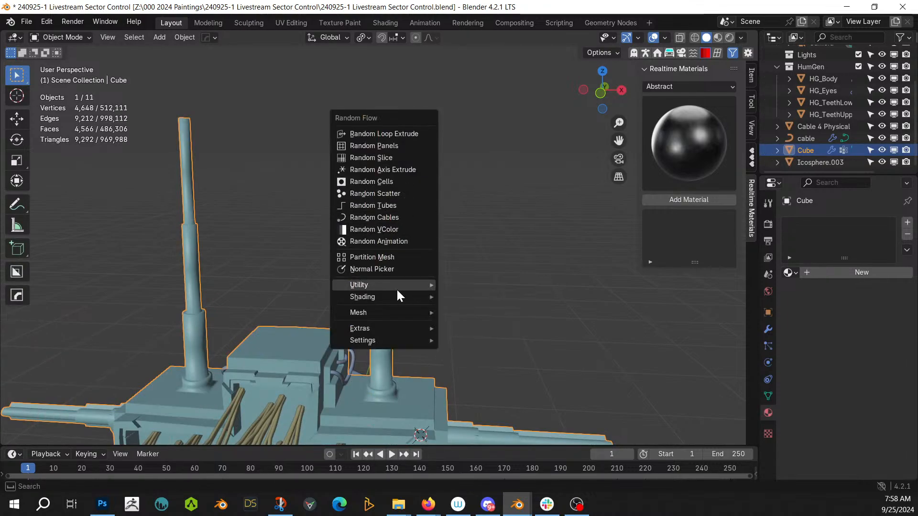
mouse_move(395, 284)
left_click(513, 324)
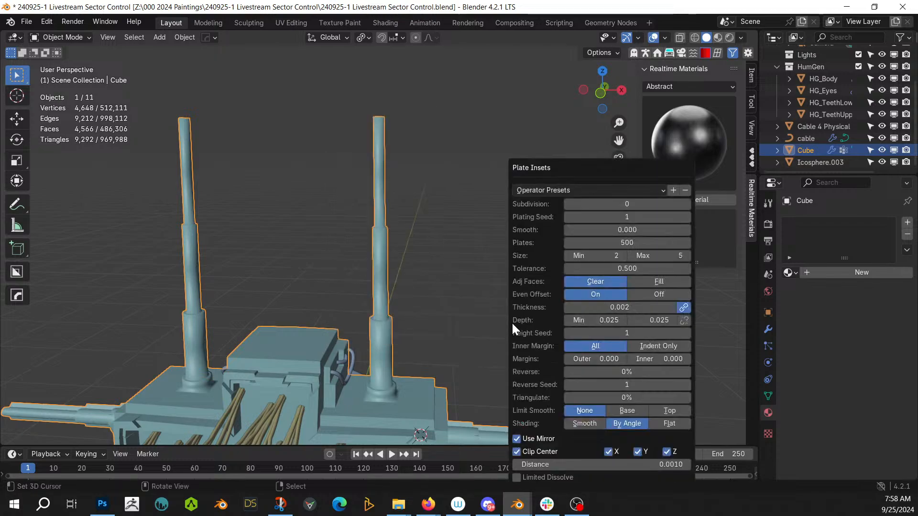
left_click(687, 217)
Step: Select a block of six faces on the underside of the cross and extrude it downward by about 0.09 m
middle_click_drag(236, 270, 464, 181)
scroll(426, 264, "up", 3)
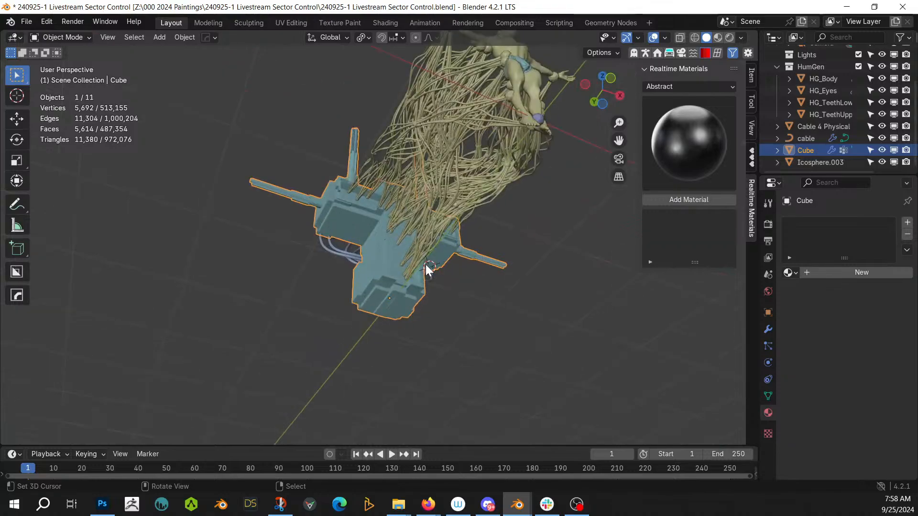
scroll(378, 282, "up", 4)
middle_click_drag(305, 337, 323, 206)
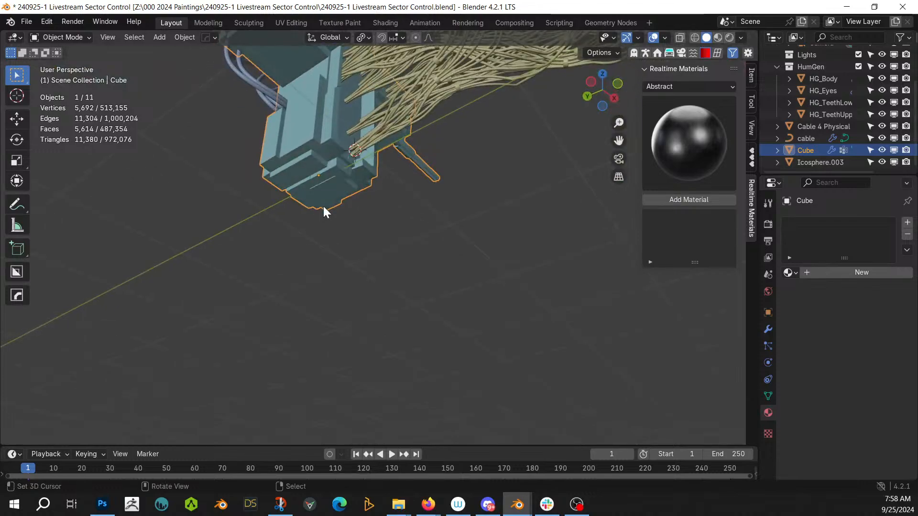
scroll(321, 206, "up", 3)
key("Tab")
middle_click_drag(319, 162, 279, 147)
left_click(235, 133)
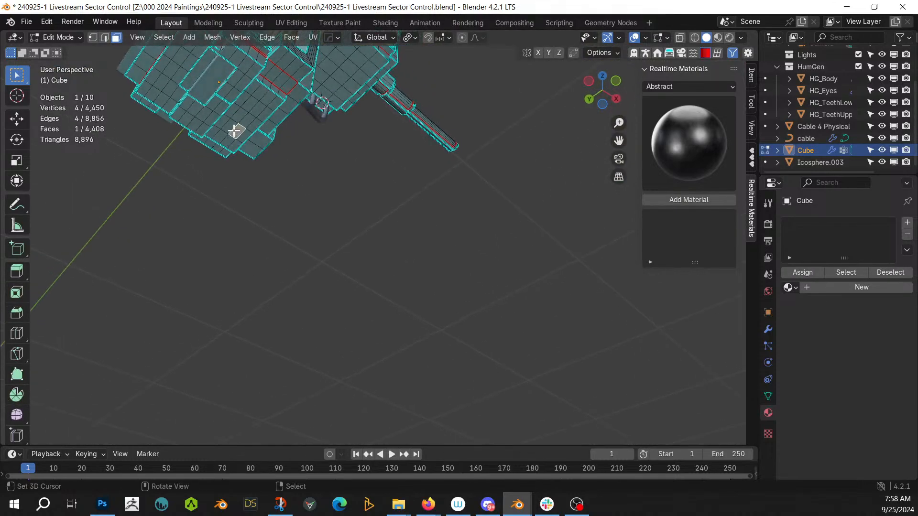
left_click(253, 105, "ctrl")
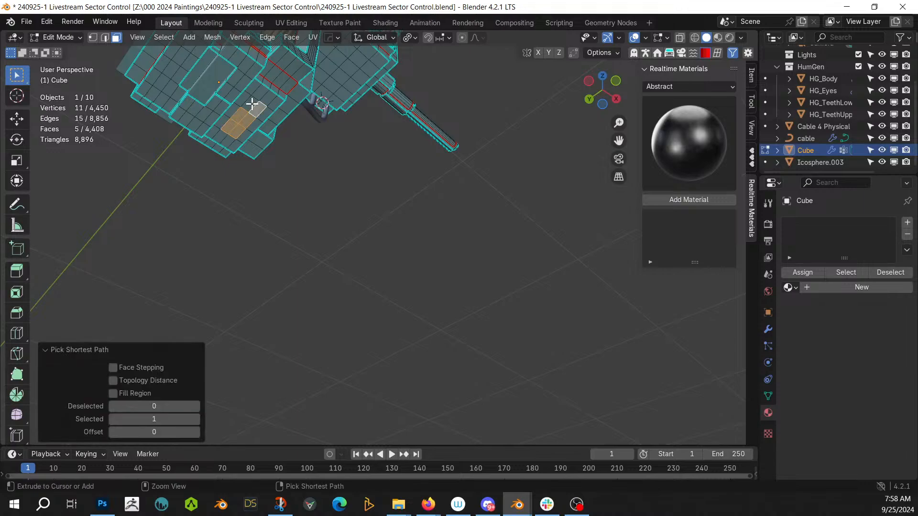
key("e")
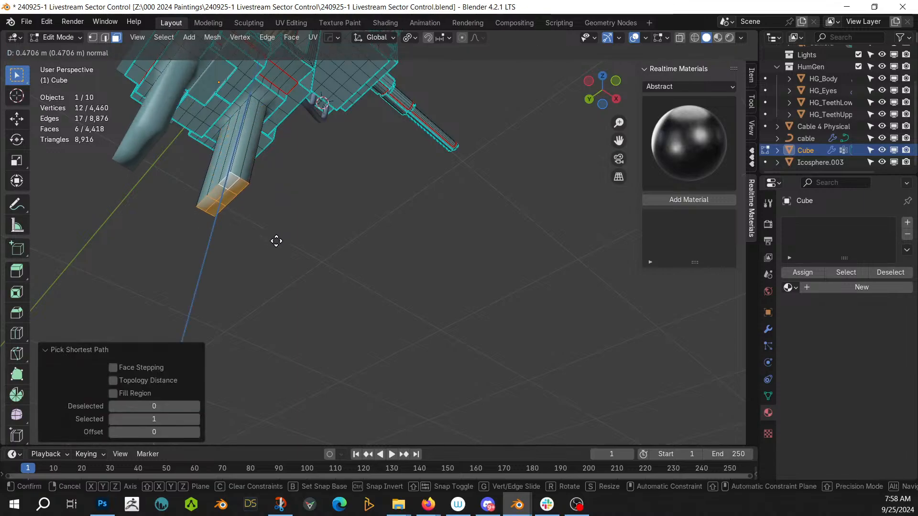
left_click(294, 173)
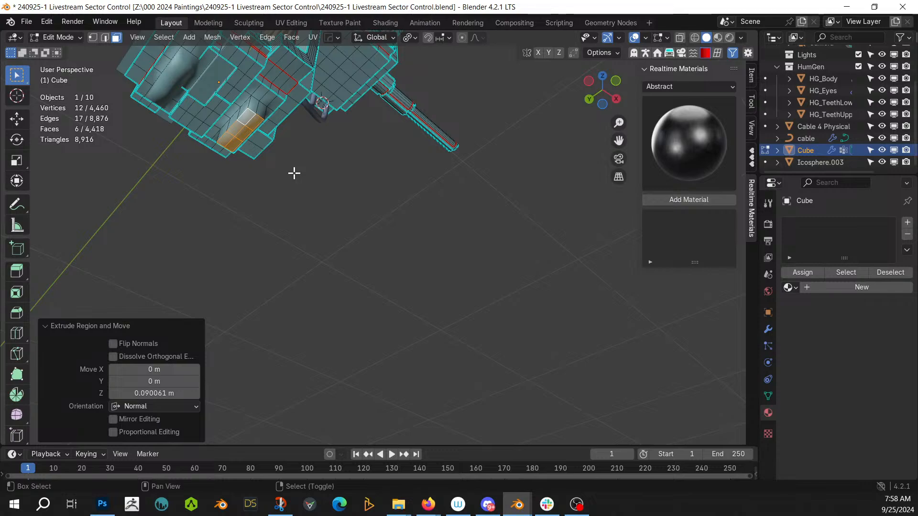
Step: Repeat the last extrusion ten times to lengthen the block below the cross into a segmented leg
key("shift+r")
key("shift+r")
key("shift+r")
key("shift+r")
key("shift+r")
key("shift+r")
key("shift+r")
key("shift+r")
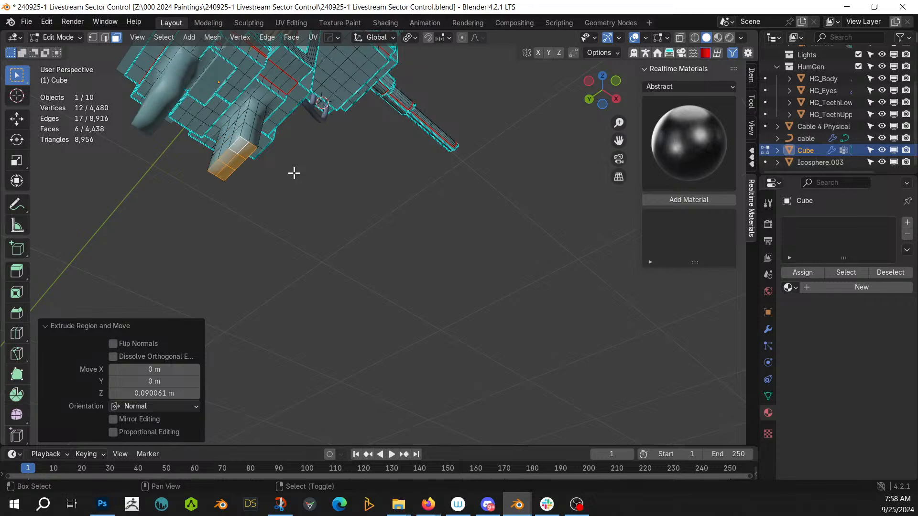
key("shift+r")
key("shift+r")
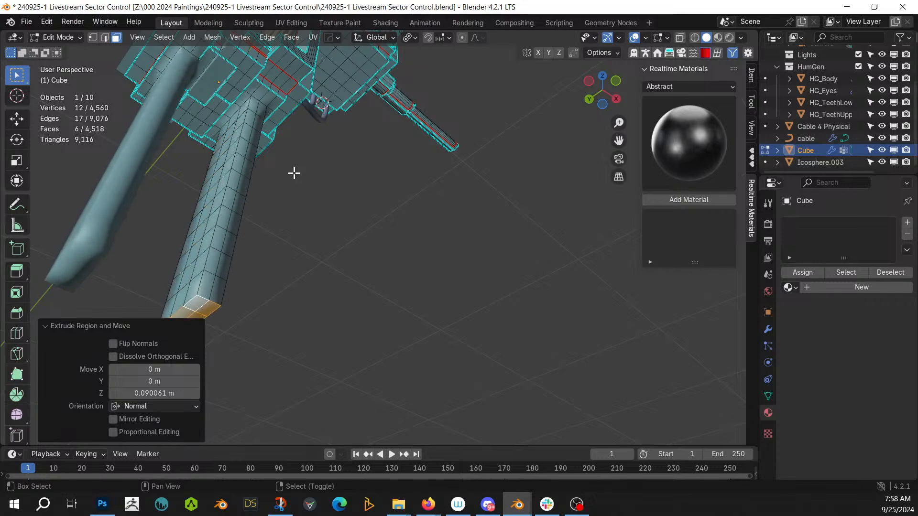
Step: Grow the face selection from the tip over the whole segmented leg below the cross
middle_click_drag(294, 173, 286, 192)
scroll(286, 192, "up", 3)
key("ctrl+KP_Add")
key("ctrl+KP_Add")
key("ctrl+KP_Add")
key("ctrl+KP_Add")
key("ctrl+KP_Add")
key("ctrl+KP_Add")
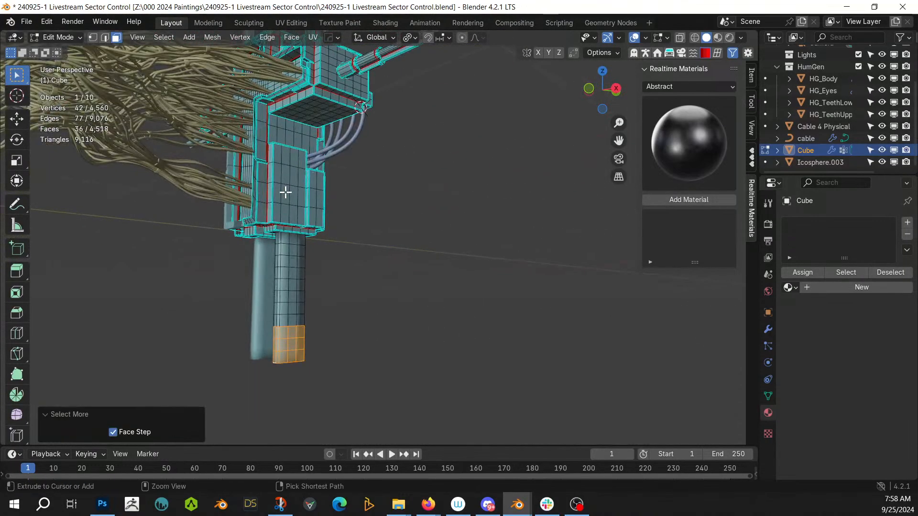
key("ctrl+KP_Add")
key("ctrl+KP_Add")
key("ctrl+KP_Add")
key("ctrl+KP_Add")
key("ctrl+KP_Add")
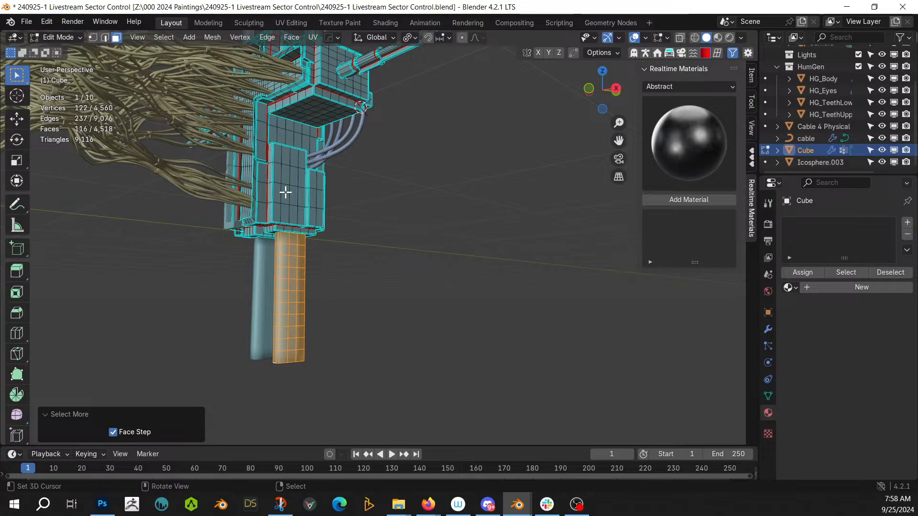
Step: Apply Random Flow Plate Insets to the legs with plating seed 3 and a maximum plate size of 3
middle_click_drag(395, 186, 346, 260)
key("Tab")
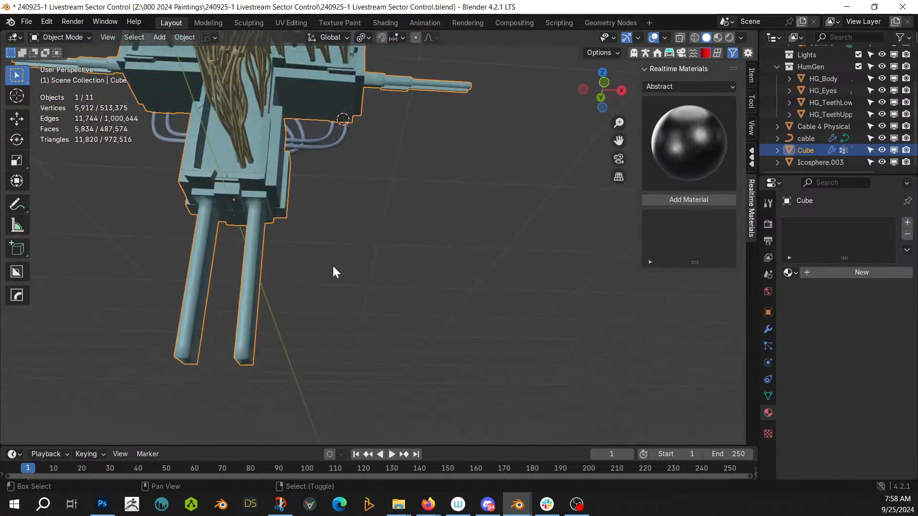
key("ctrl+alt+x")
left_click(417, 301)
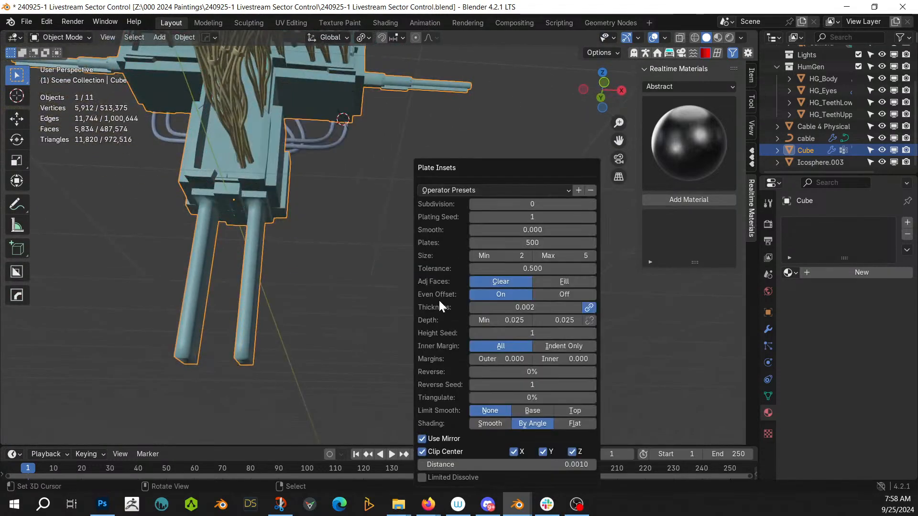
left_click(591, 218)
left_click(592, 217)
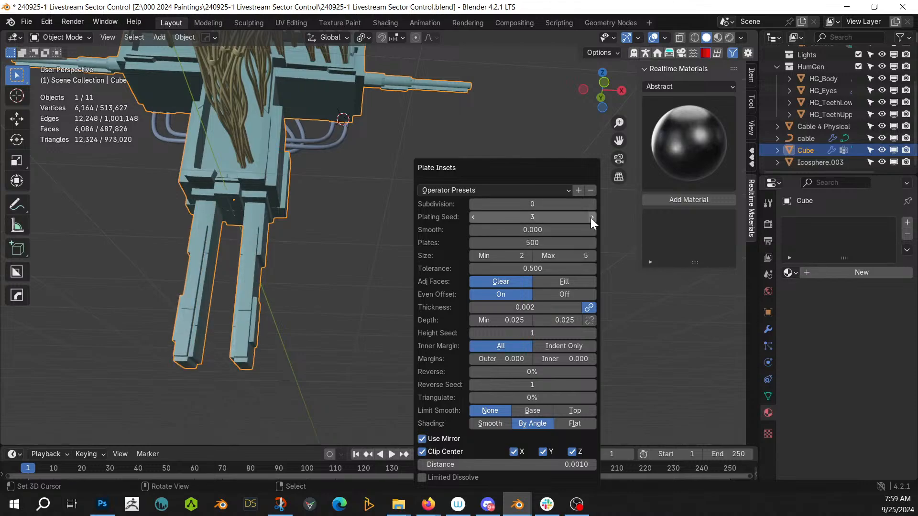
left_click(537, 257)
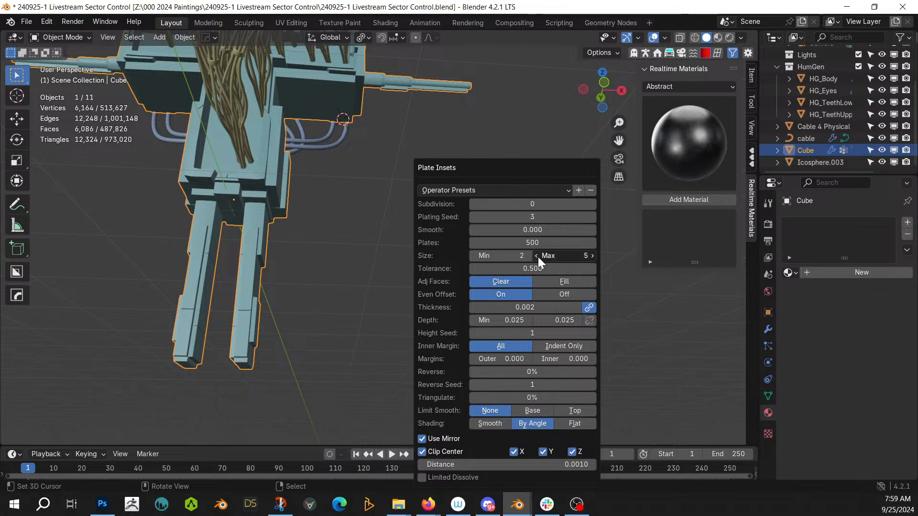
left_click(537, 256)
middle_click_drag(507, 255, 392, 312)
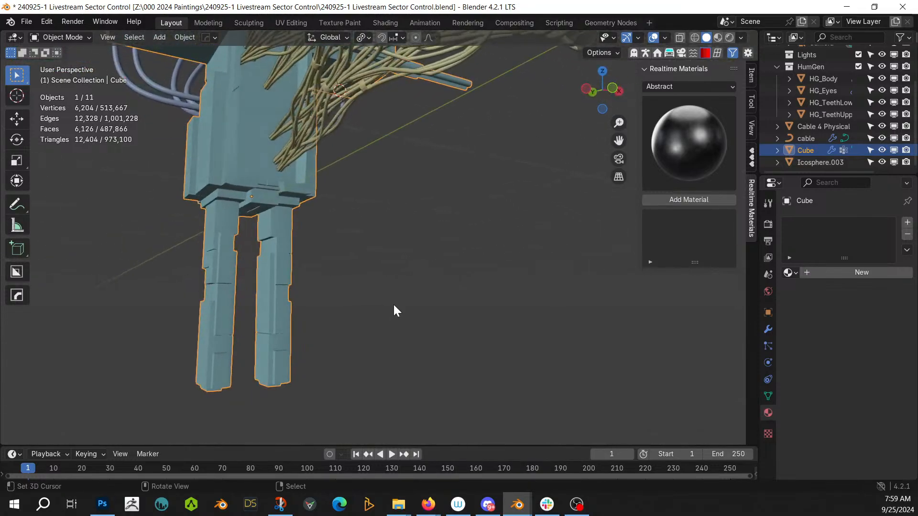
Step: Set the leg plating's minimum size to 1 and its maximum depth first to 0.1, finally to 0.05
key("F9")
left_click(448, 256)
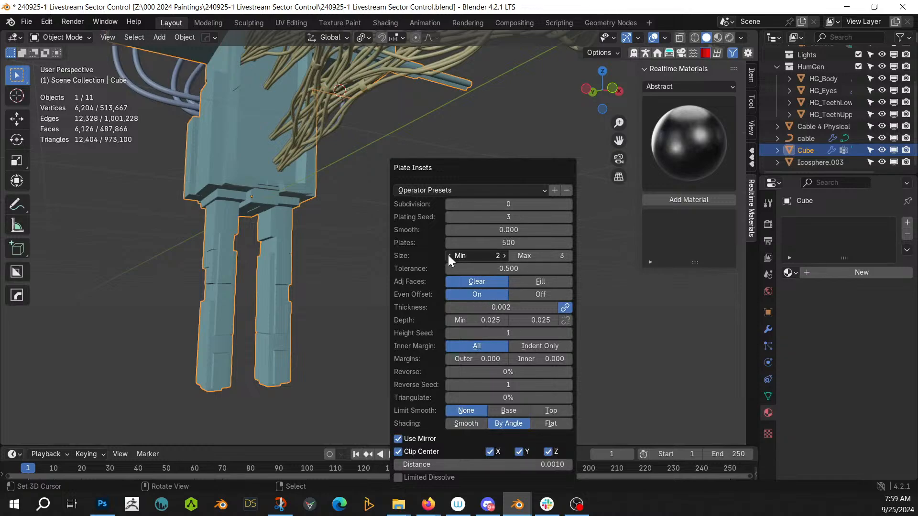
middle_click_drag(400, 314, 377, 323)
key("F9")
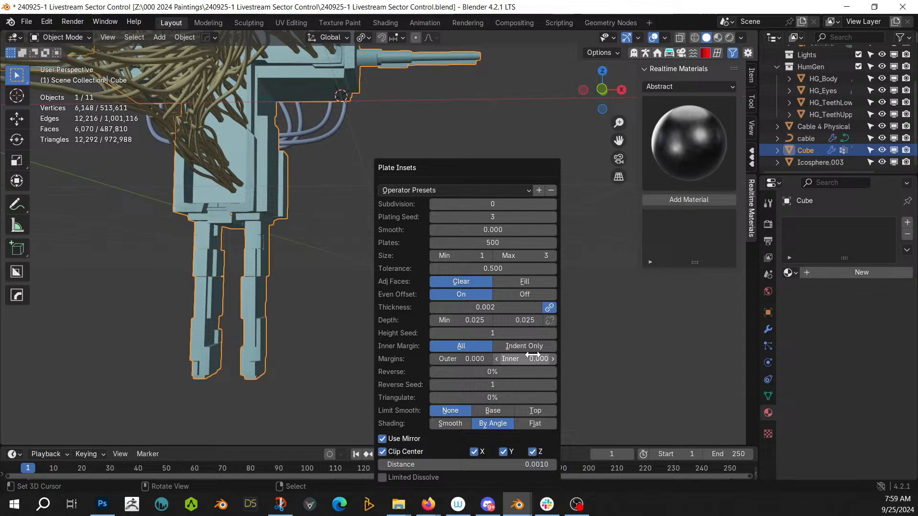
left_click(524, 321)
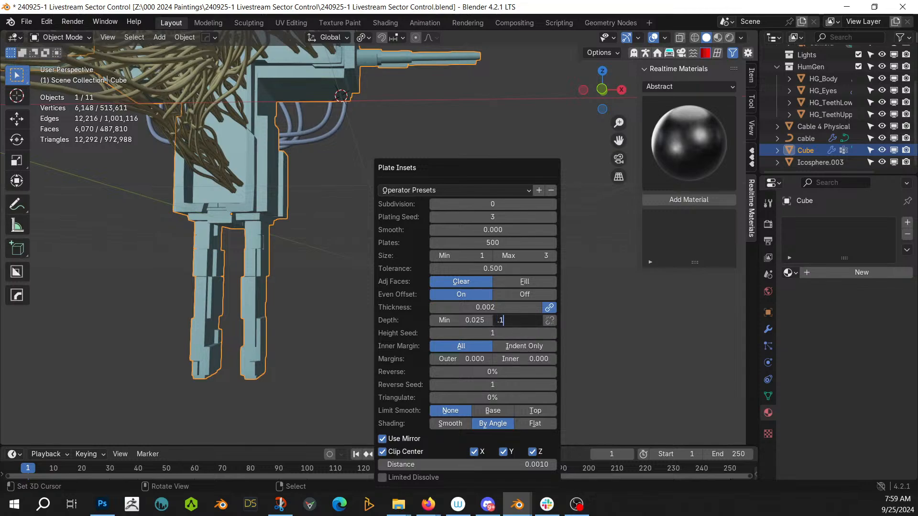
type(".1")
key("Return")
left_click(526, 321)
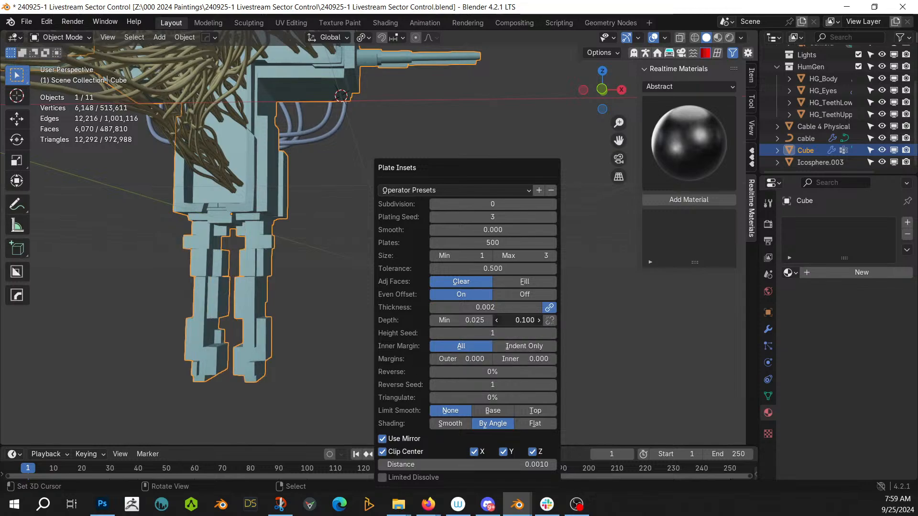
type(".05")
key("Return")
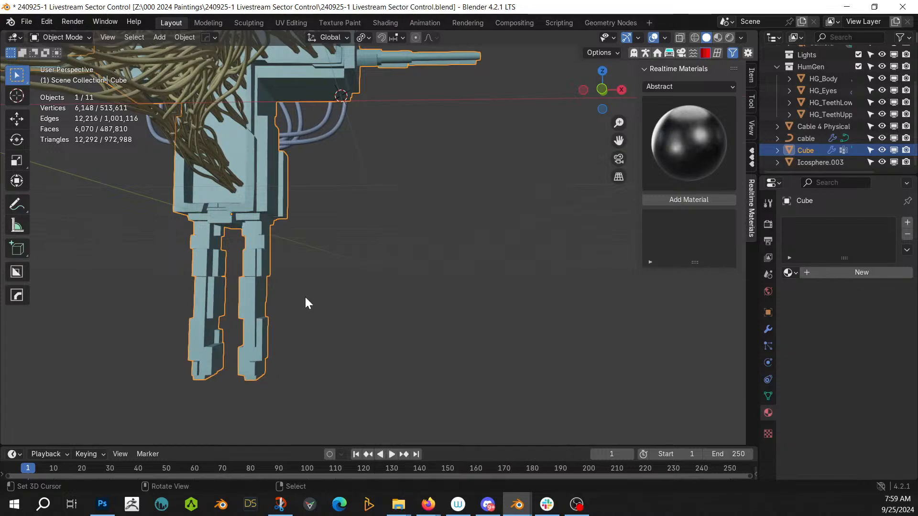
Step: Undo the plating, selection growth and extrusions of the legs back to the flat underside of the cross, and save the file
middle_click_drag(306, 297, 357, 317)
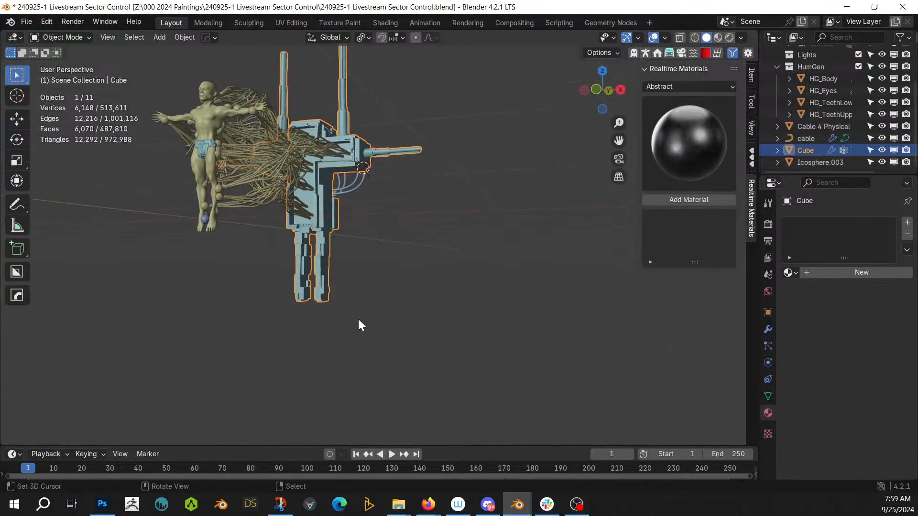
scroll(377, 303, "up", 3)
key("Tab")
key("ctrl+KP_Subtract")
key("ctrl+KP_Subtract")
key("ctrl+KP_Subtract")
key("ctrl+KP_Subtract")
key("ctrl+KP_Subtract")
key("ctrl+KP_Subtract")
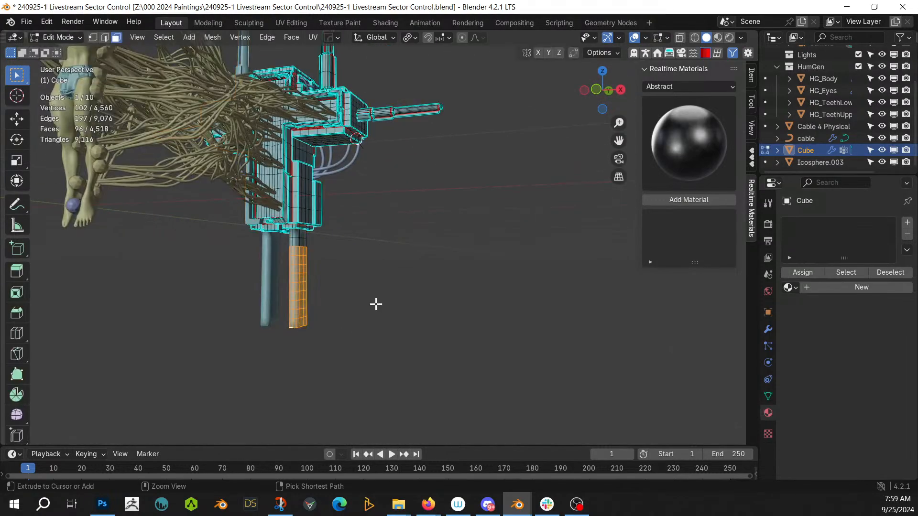
key("ctrl+KP_Subtract")
key("ctrl+KP_Subtract")
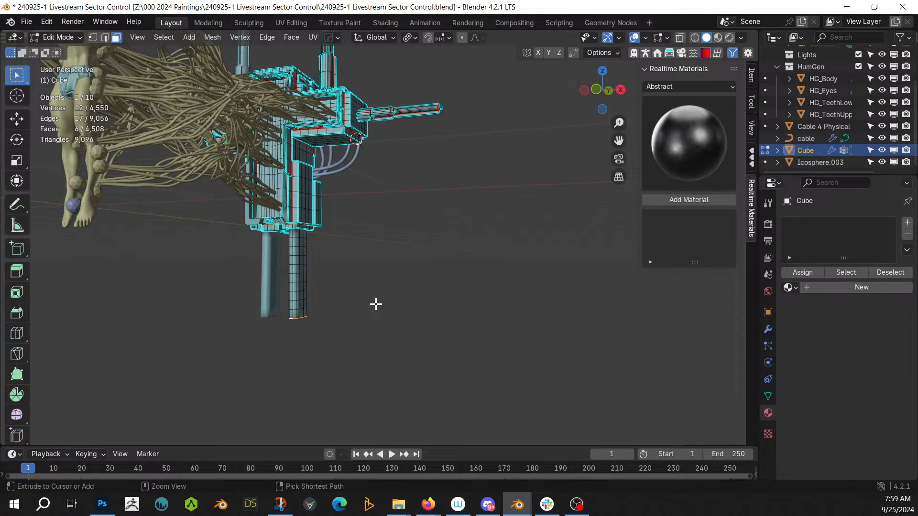
key("ctrl+z")
key("ctrl+z")
key("ctrl+z")
key("ctrl+z")
key("ctrl+z")
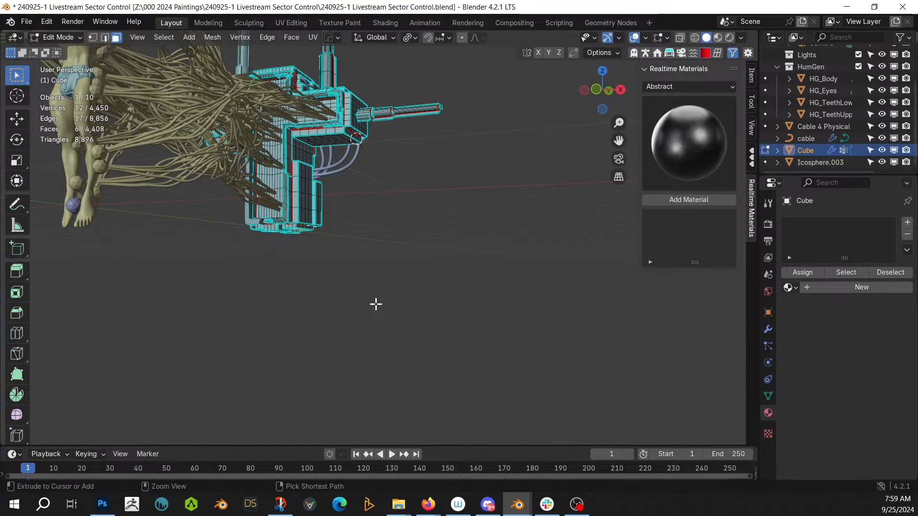
key("Tab")
middle_click_drag(375, 302, 433, 318)
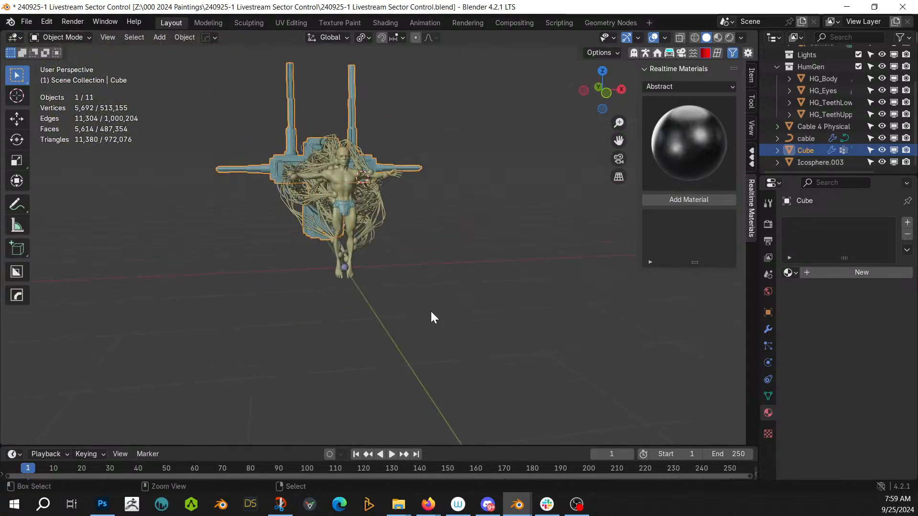
key("ctrl+s")
Step: Delete the small sphere at the figure's feet and save the file
middle_click_drag(404, 285, 384, 279)
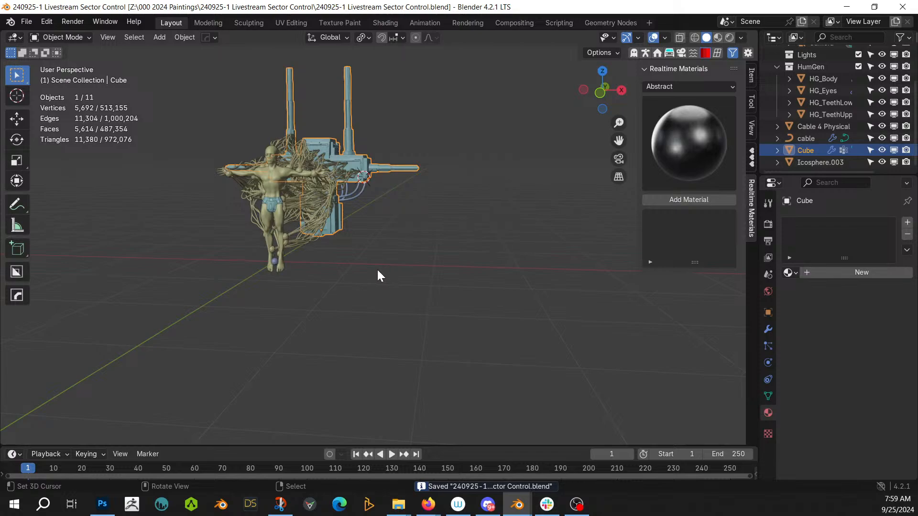
middle_click_drag(377, 270, 431, 310)
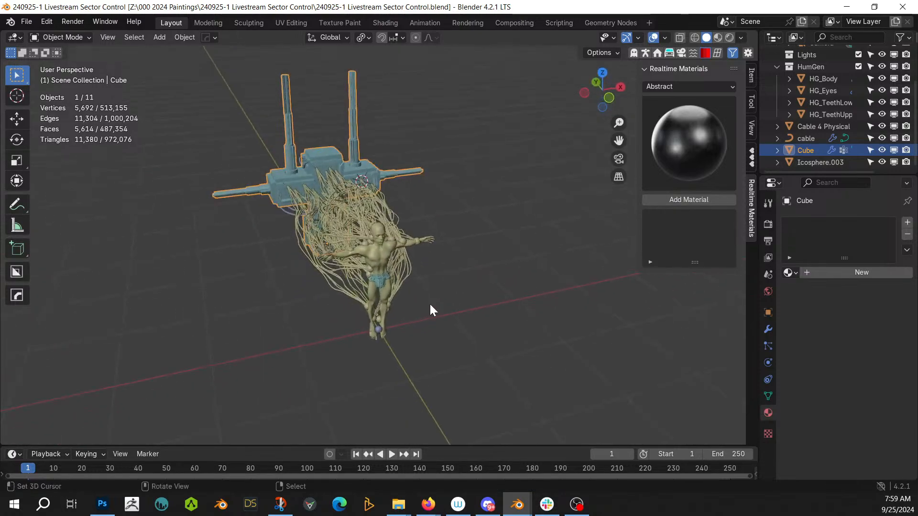
left_click(378, 329)
key("Delete")
scroll(416, 329, "up", 1)
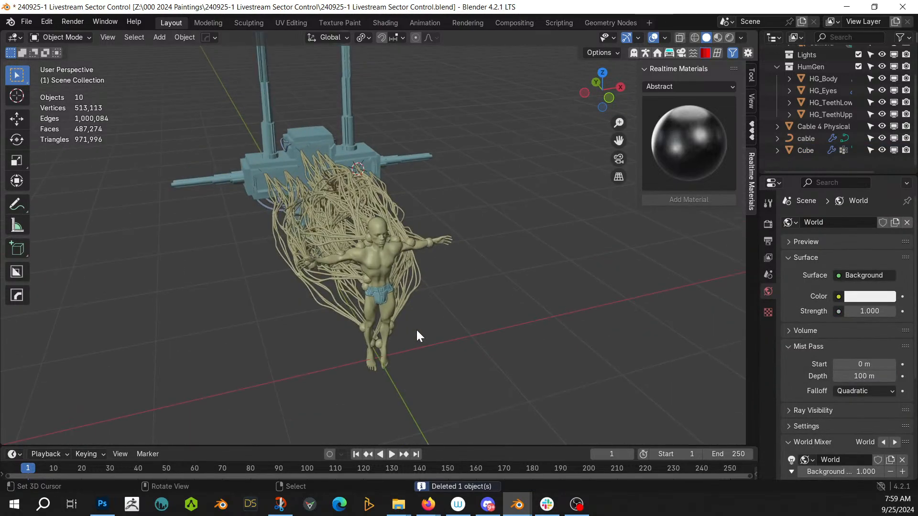
key("ctrl+s")
middle_click_drag(417, 330, 444, 334)
scroll(445, 333, "up", 3)
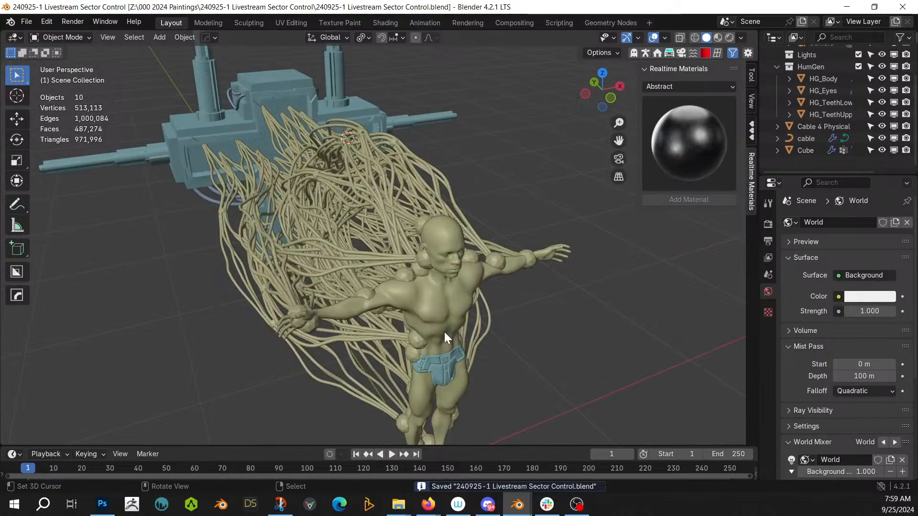
Step: Try to join all objects in the scene into the cross object
scroll(445, 336, "down", 3)
key("a")
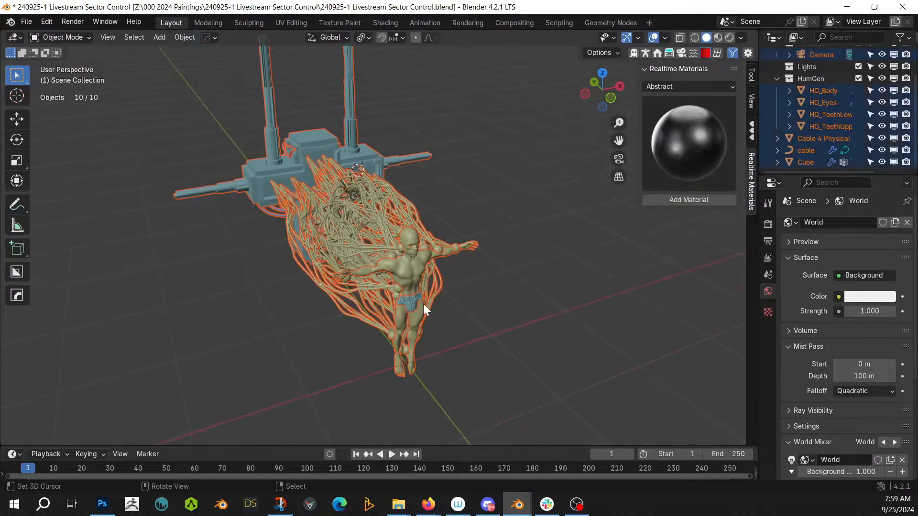
left_click(309, 136, "shift")
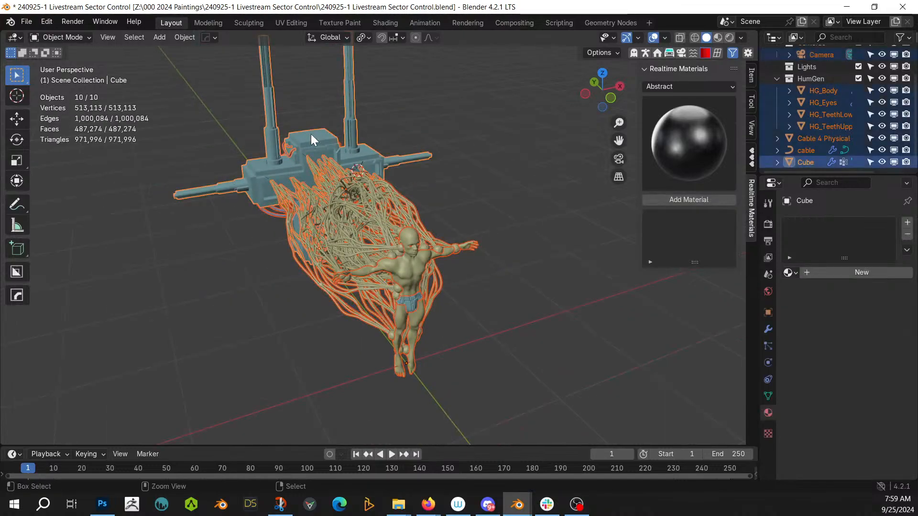
key("ctrl+j")
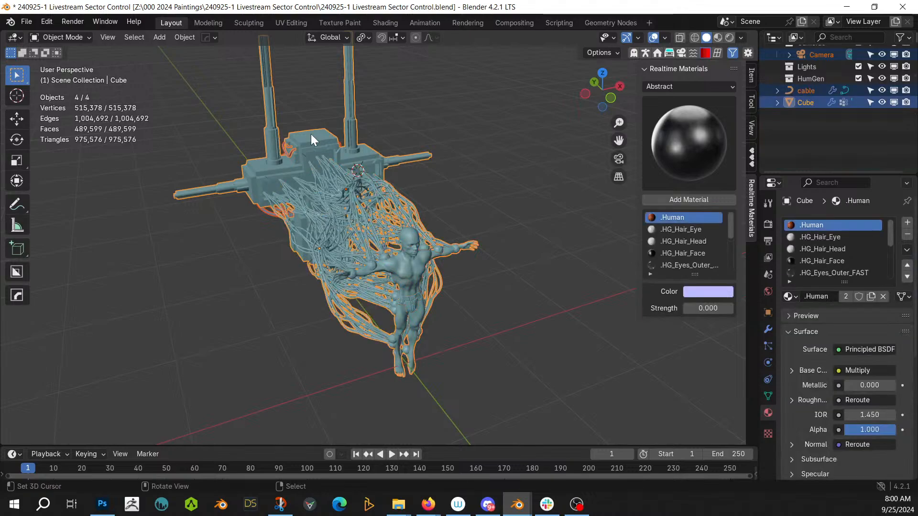
Step: Switch the viewport to rendered shading and look at the cross and cables up close
middle_click_drag(311, 134, 354, 142)
key("z")
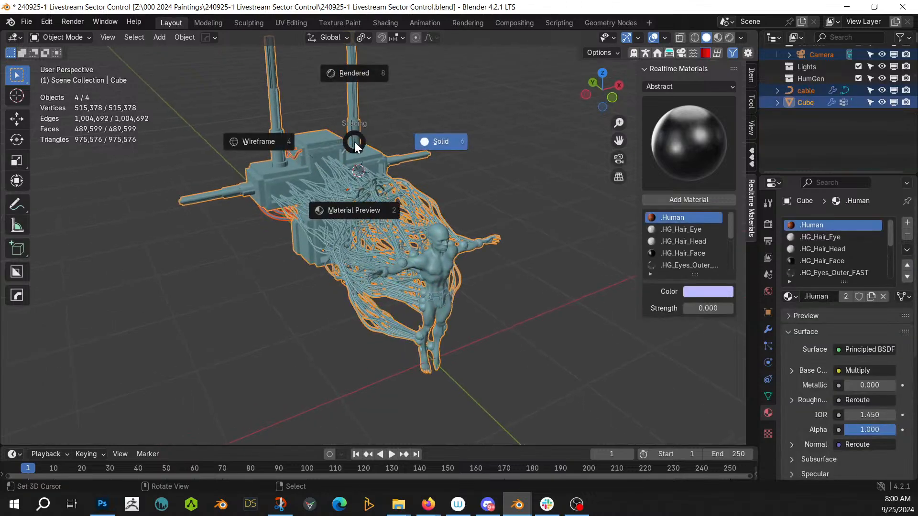
key("8")
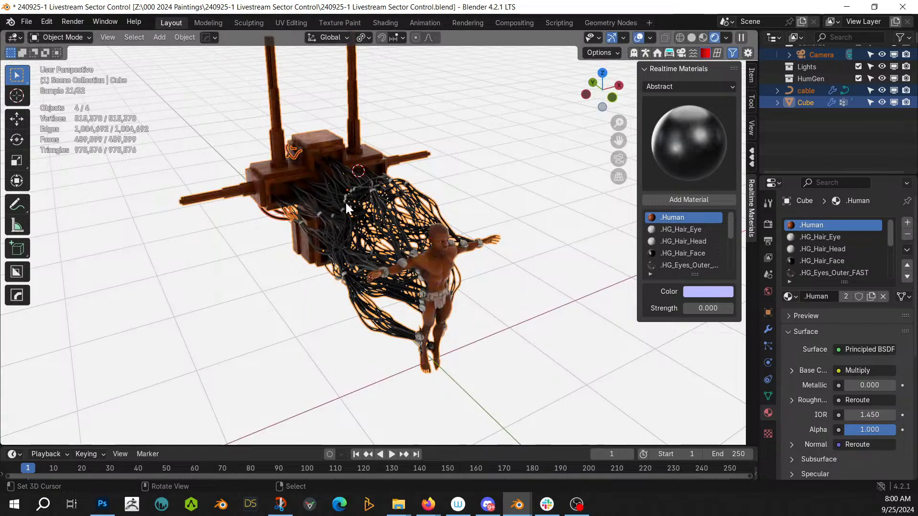
mouse_move(354, 140)
middle_mouse_down()
mouse_move(363, 212)
mouse_move(365, 205)
mouse_move(384, 227)
mouse_move(375, 258)
middle_mouse_up()
scroll(365, 205, "up", 4)
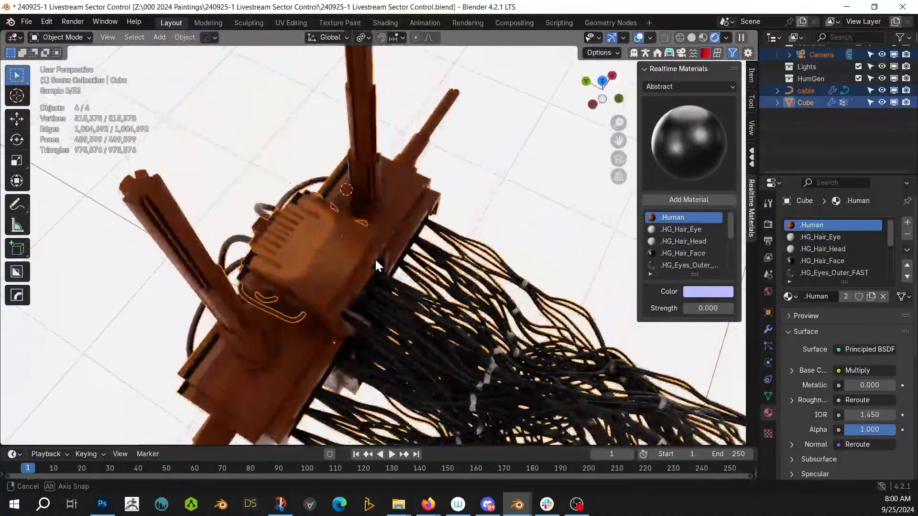
Step: Undo the joining of the scene's objects
key("ctrl+z")
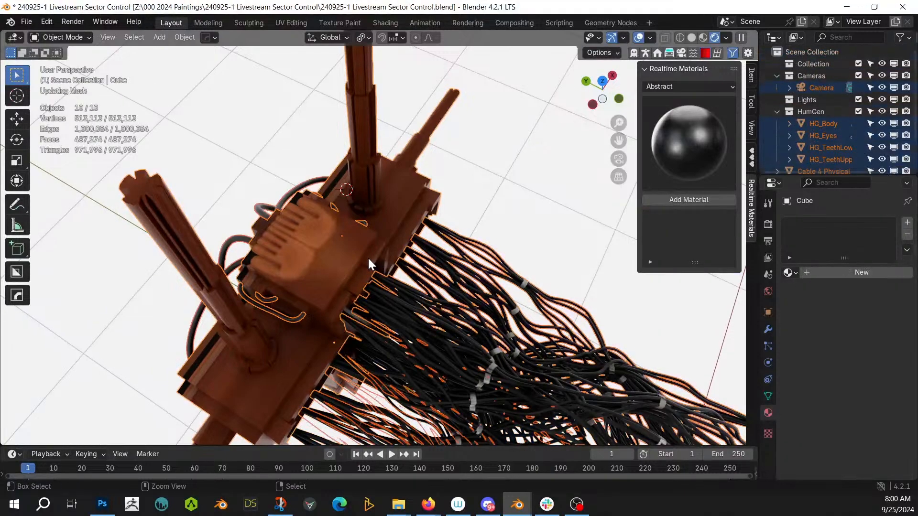
key("ctrl+shift+z")
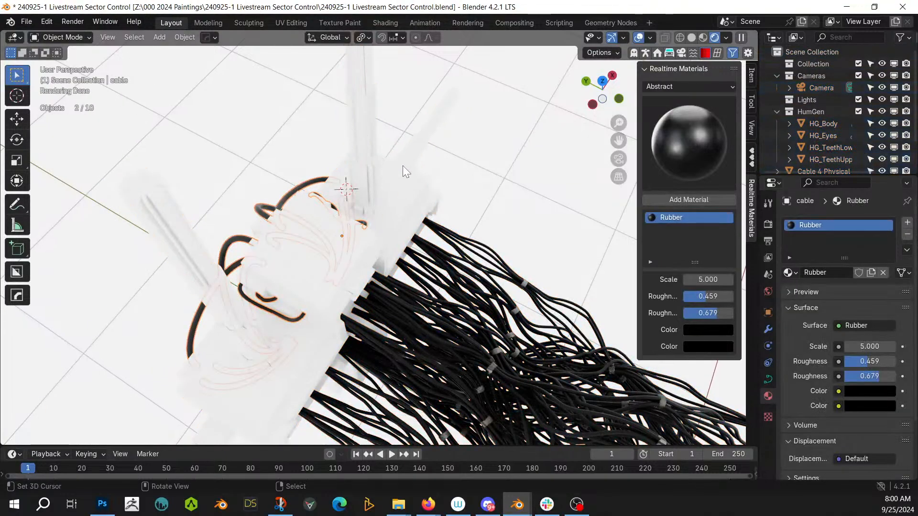
key("ctrl+z")
Step: Assign the existing material rflow_panel_hard_uv to the cross
left_click(789, 272)
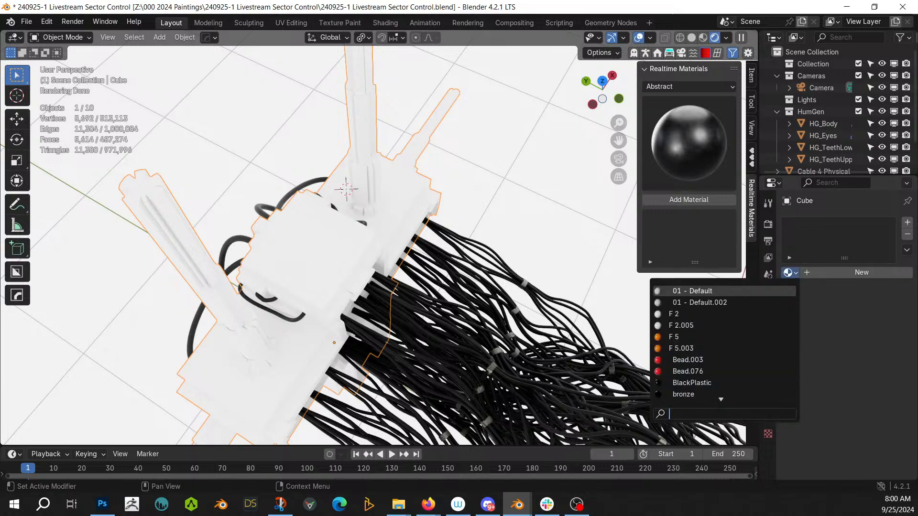
type("rflow")
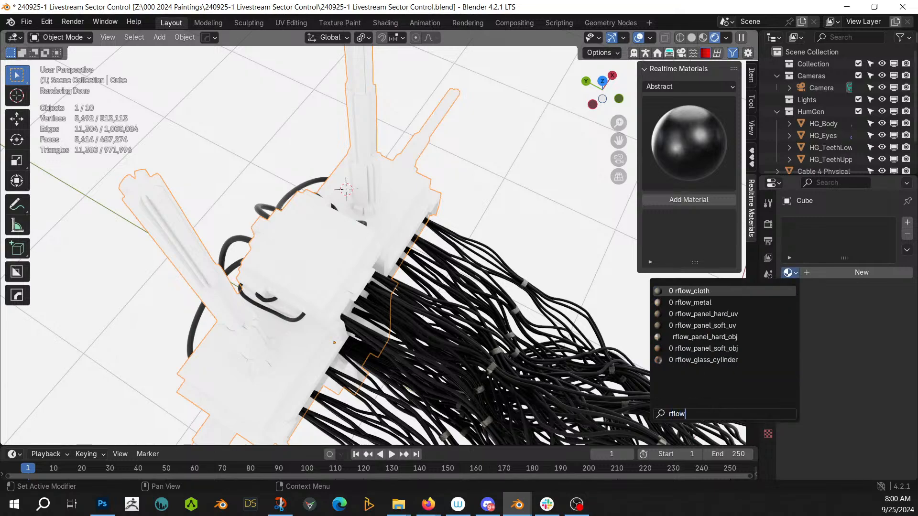
key("Down")
key("Down")
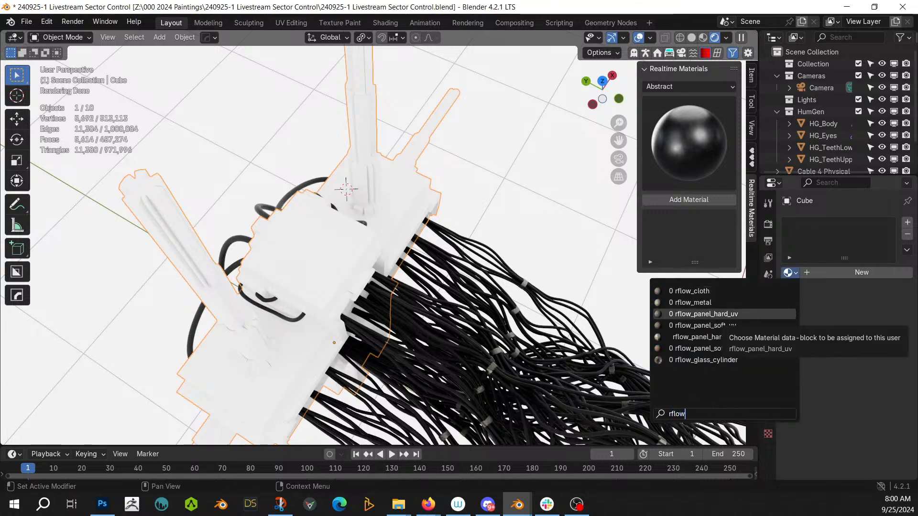
key("Return")
middle_click_drag(397, 240, 343, 218)
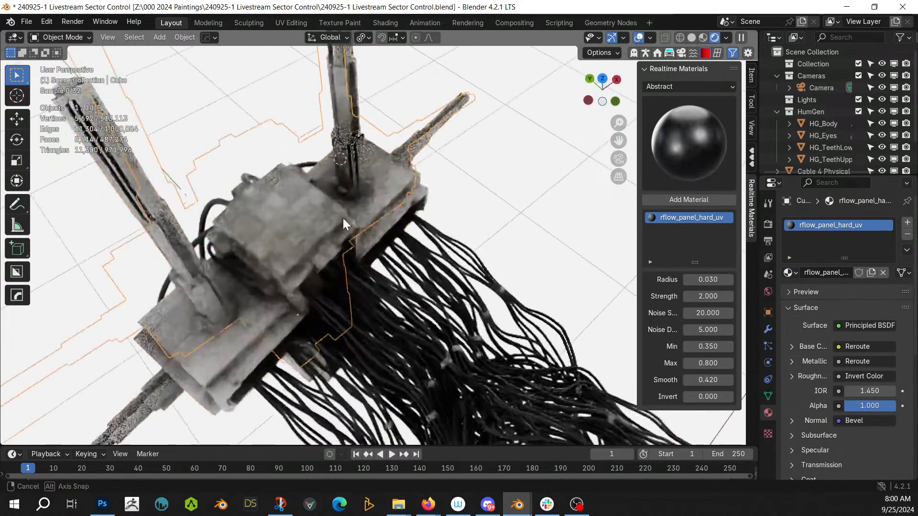
Step: UV-map all faces of the cross using Cube Projection
scroll(336, 206, "up", 3)
scroll(337, 206, "down", 2)
key("Tab")
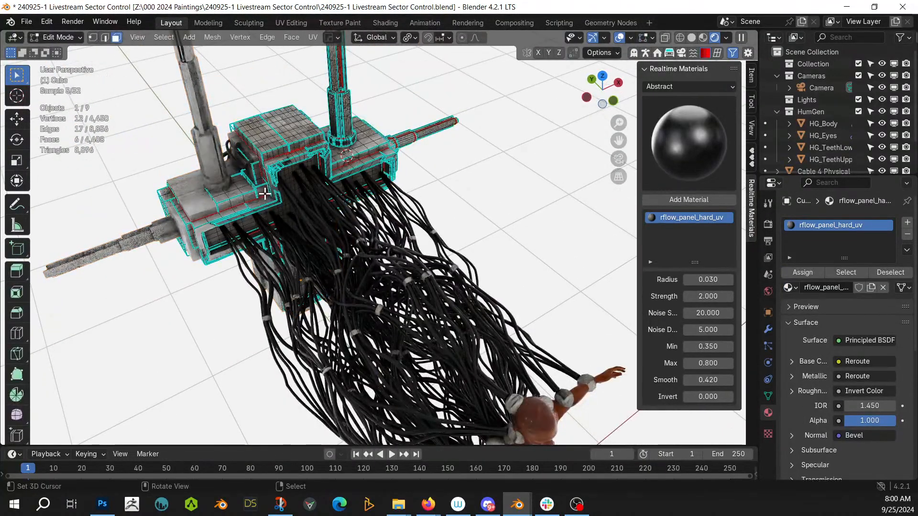
key("u")
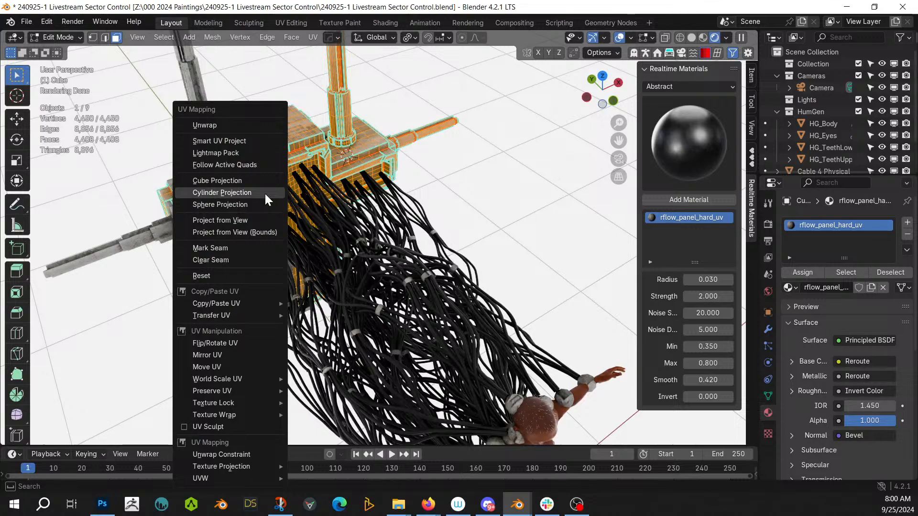
left_click(242, 181)
middle_click_drag(242, 181, 348, 266)
key("Tab")
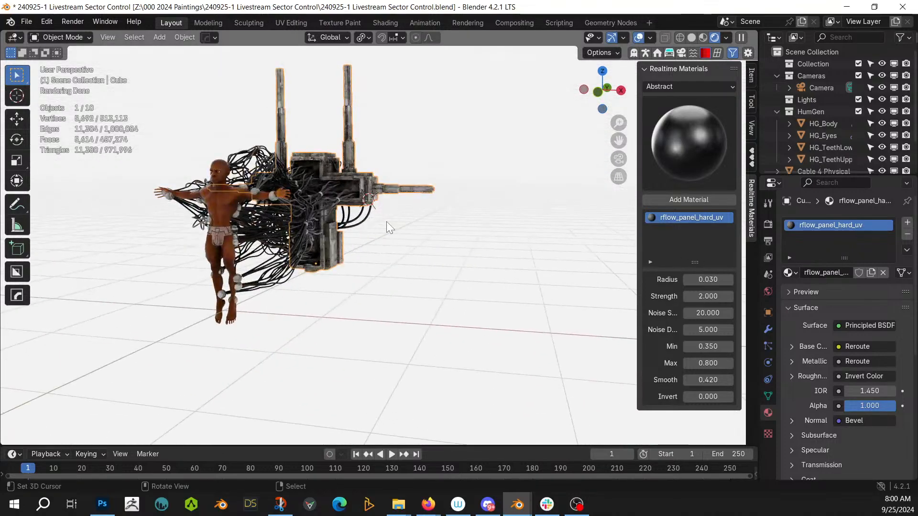
Step: Convert all objects in the scene to meshes
key("a")
left_click(184, 38)
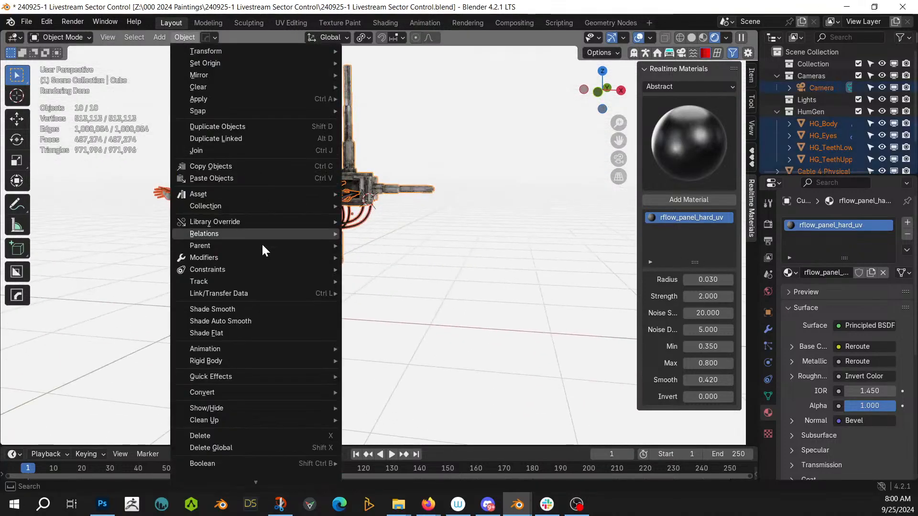
mouse_move(262, 393)
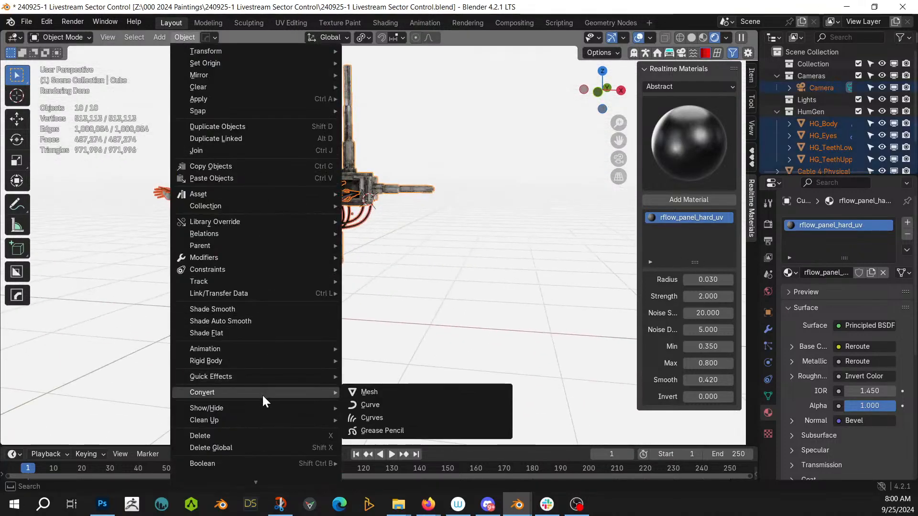
left_click(390, 393)
Step: Join the figure, cables and other meshes into the cross object and save the file
scroll(372, 353, "up", 2)
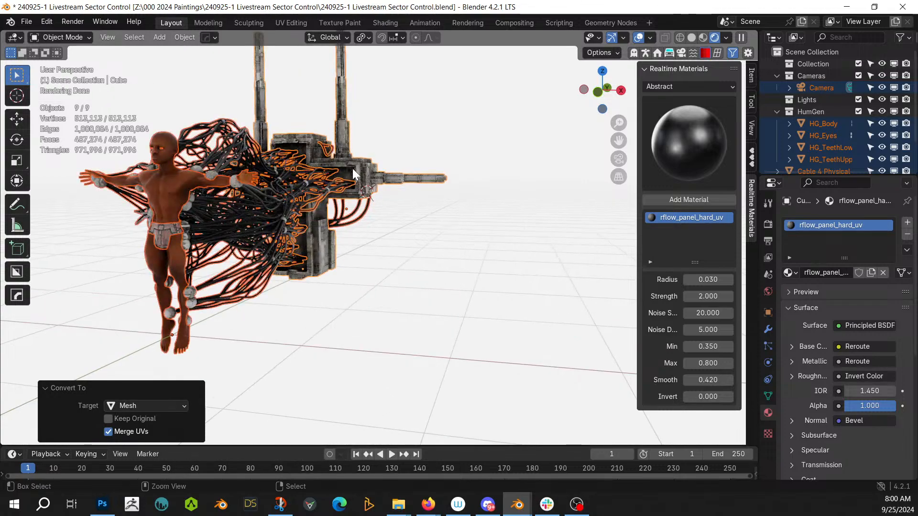
key("ctrl+j")
middle_click_drag(389, 287, 414, 295)
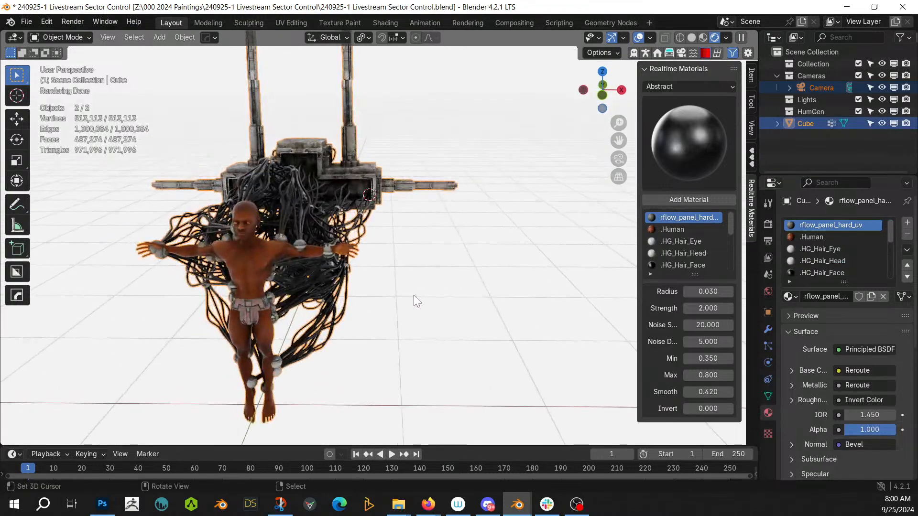
key("ctrl+s")
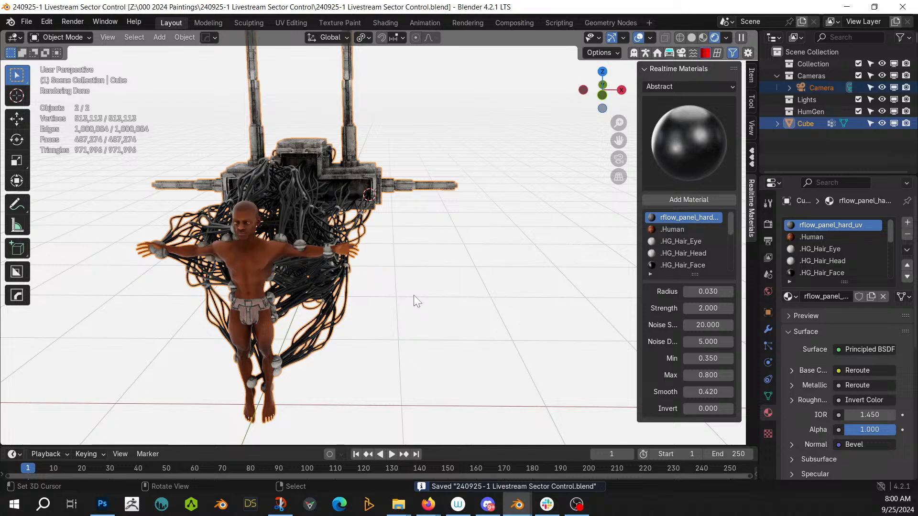
Step: In top view, move the joined object with the camera about -2.47 m along Y, centering the cross on the world origin
middle_click_drag(315, 321, 265, 283)
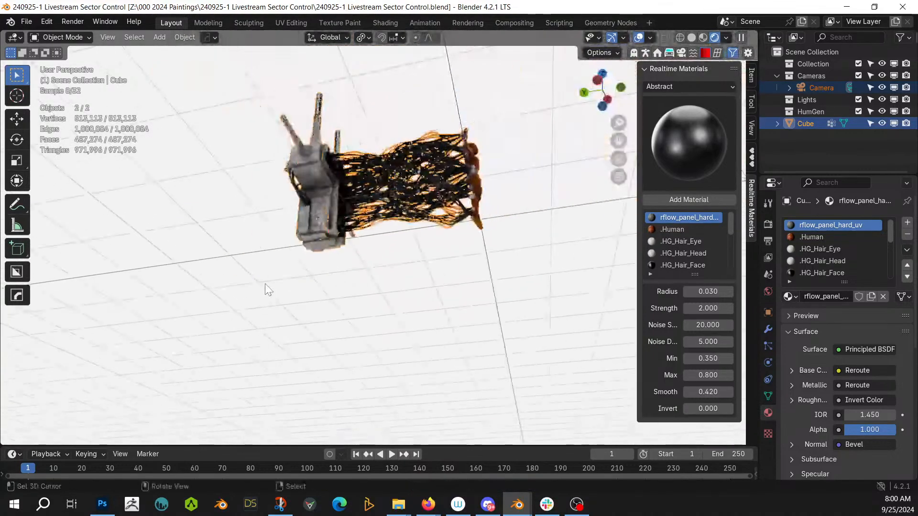
key("KP_7")
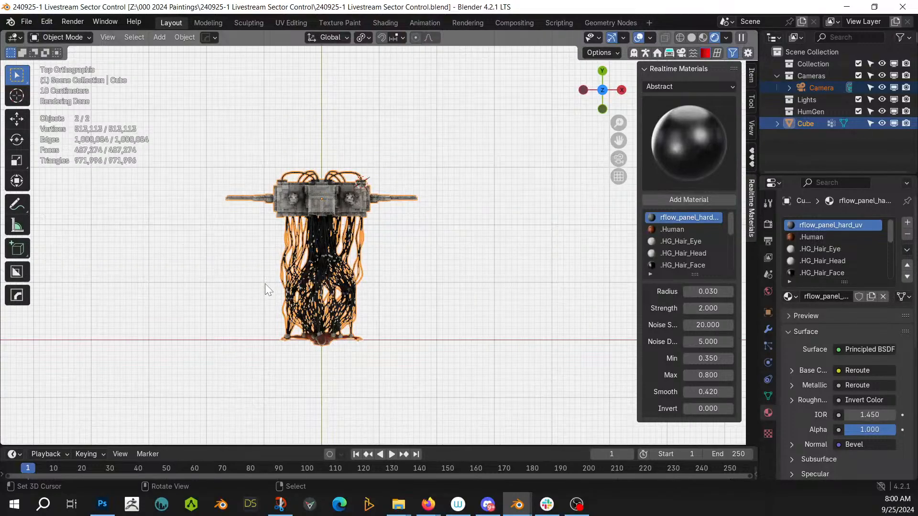
key("g")
key("y")
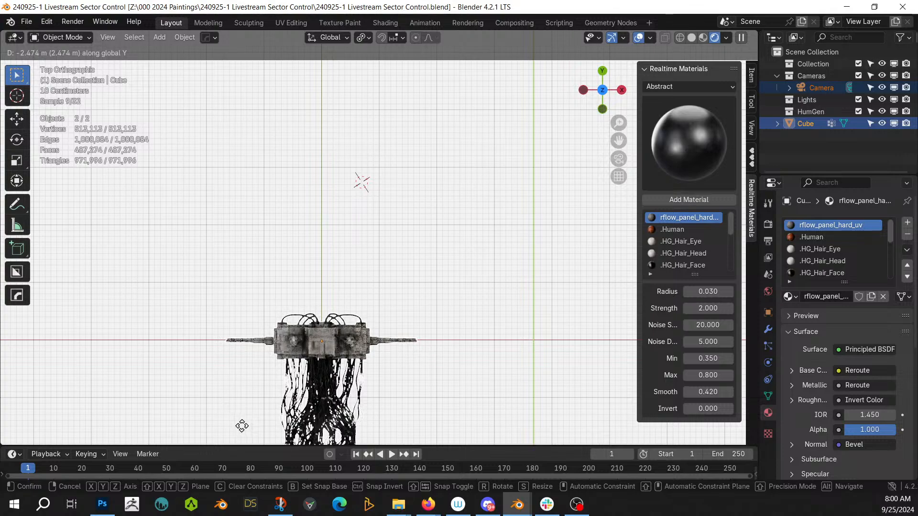
left_click(242, 426)
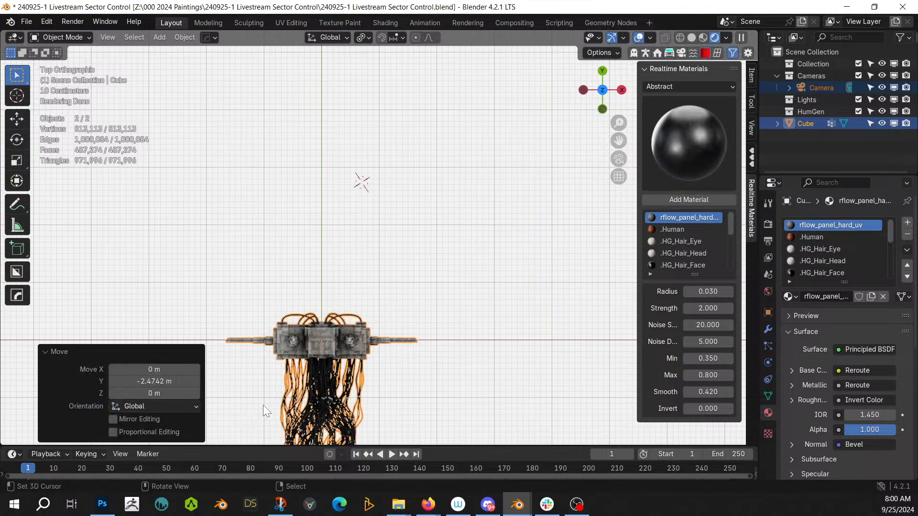
Step: Apply all transforms to the joined object and the camera
middle_click_drag(269, 403, 380, 257)
key("KP_1")
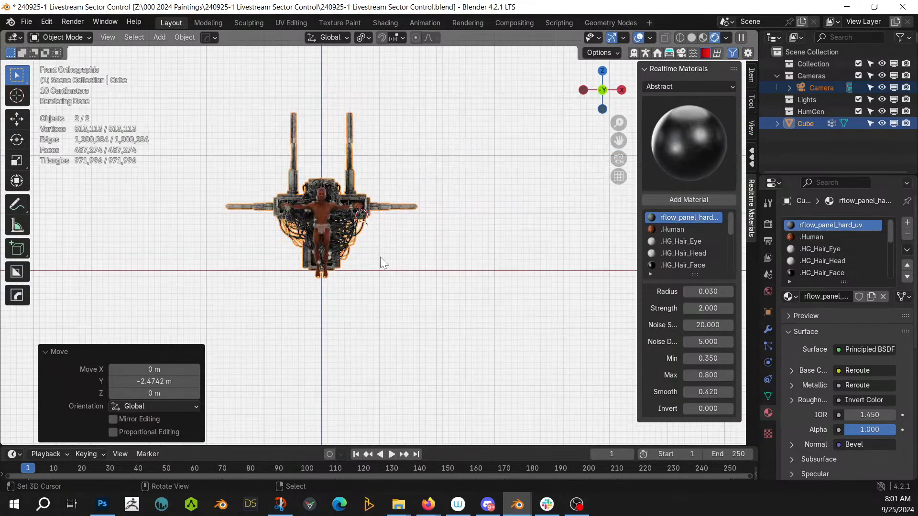
key("ctrl+a")
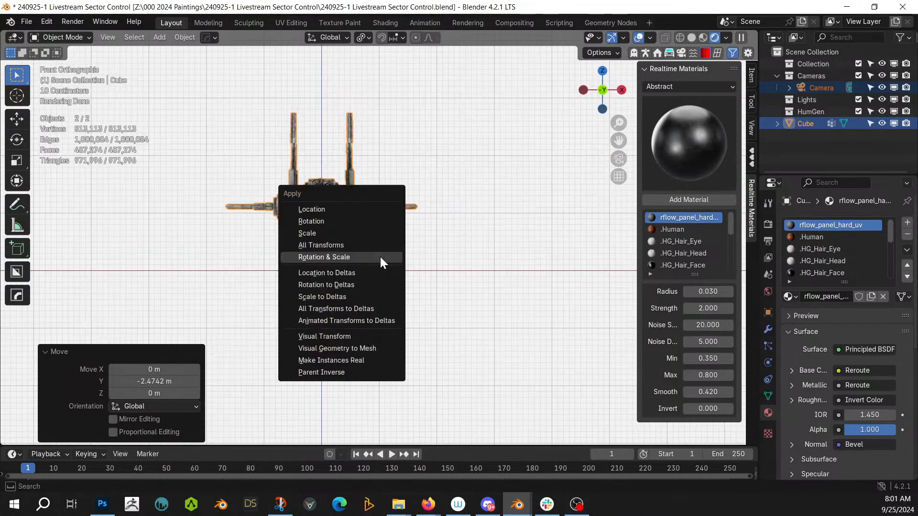
left_click(346, 248)
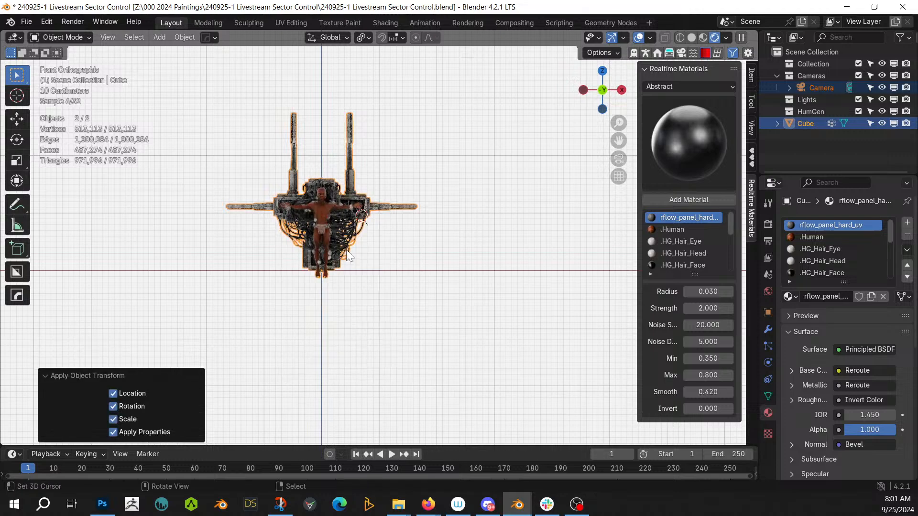
Step: Select only the joined object with the Transform tool and save the file
left_click(16, 181)
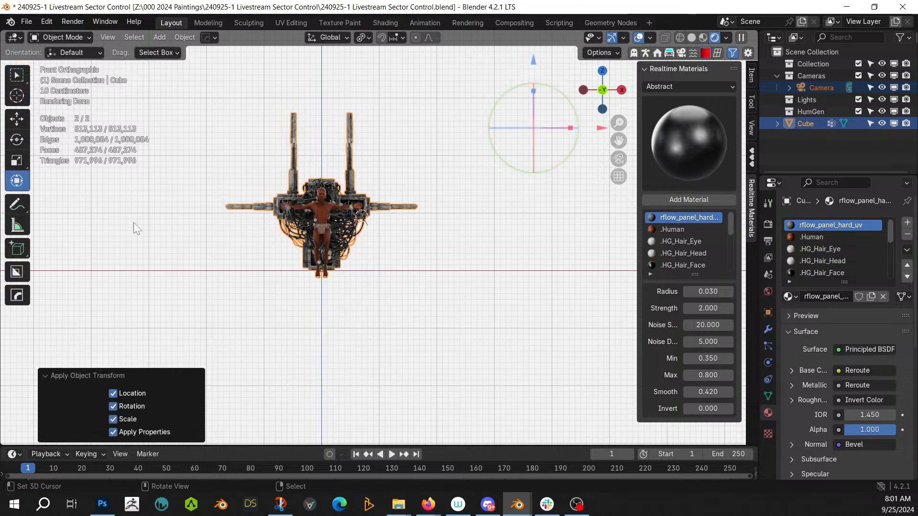
left_click(319, 223)
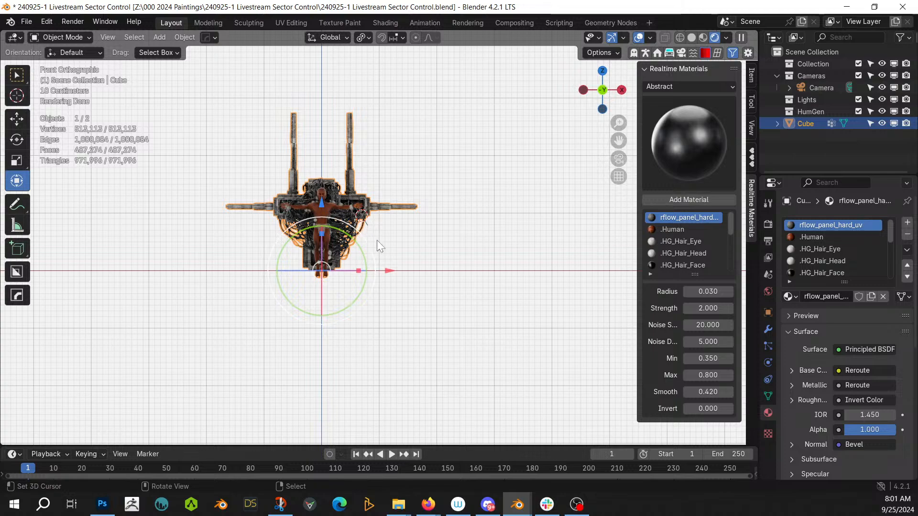
middle_click_drag(377, 240, 463, 254)
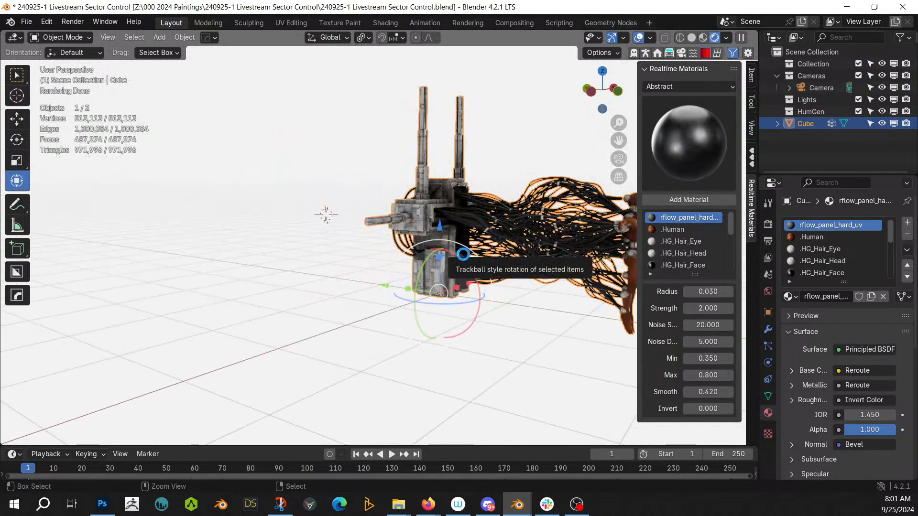
key("ctrl+s")
Step: Switch the viewport to solid shading
scroll(463, 256, "down", 5)
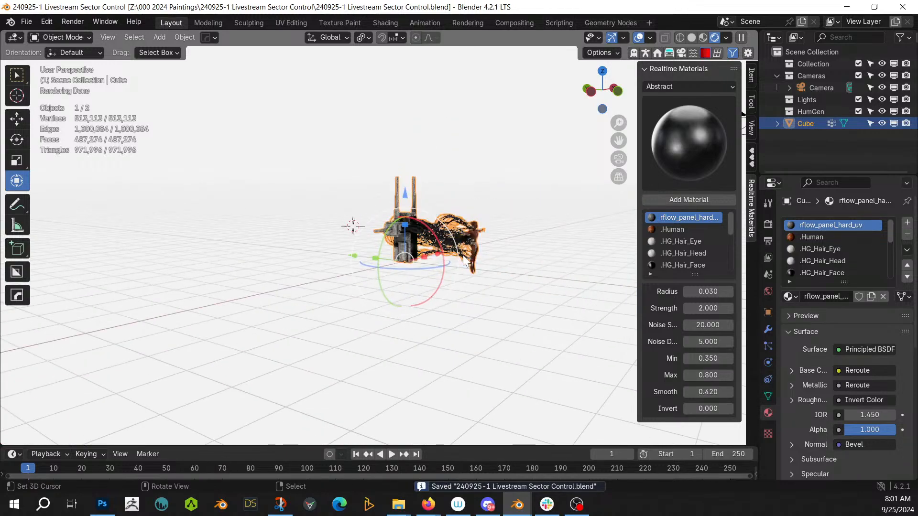
key("z")
left_click(464, 257)
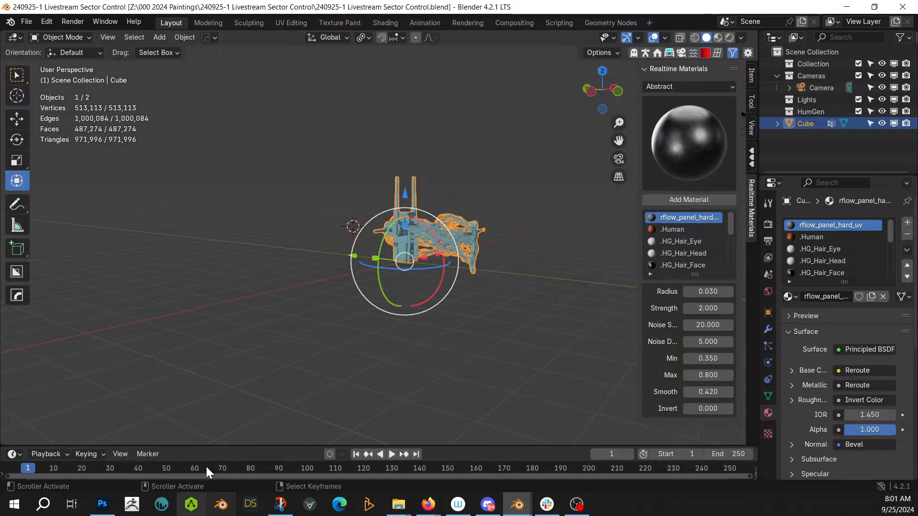
Step: Create a HardOps Radial Array of the joined object around Z with 8 segments and a Y displacement of about -12.1 m
middle_click_drag(475, 280, 386, 310)
key("KP_7")
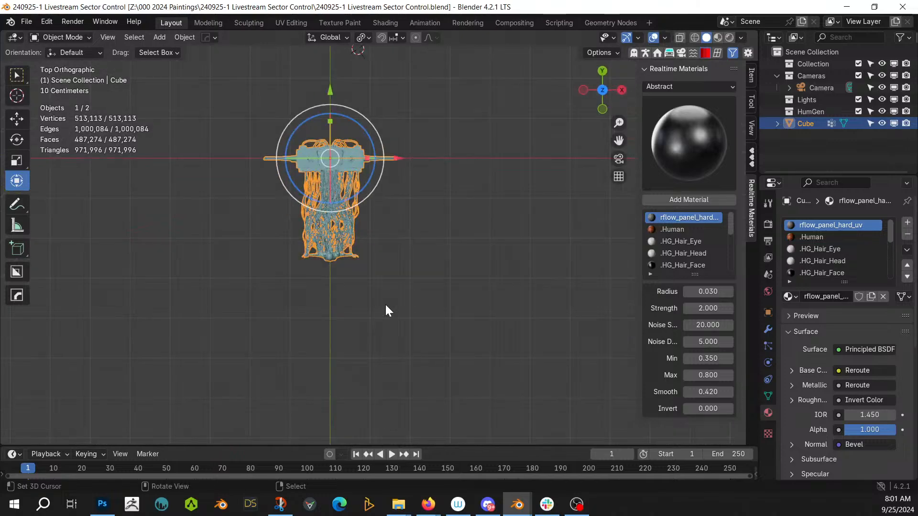
middle_click_drag(403, 345, 398, 397, "shift")
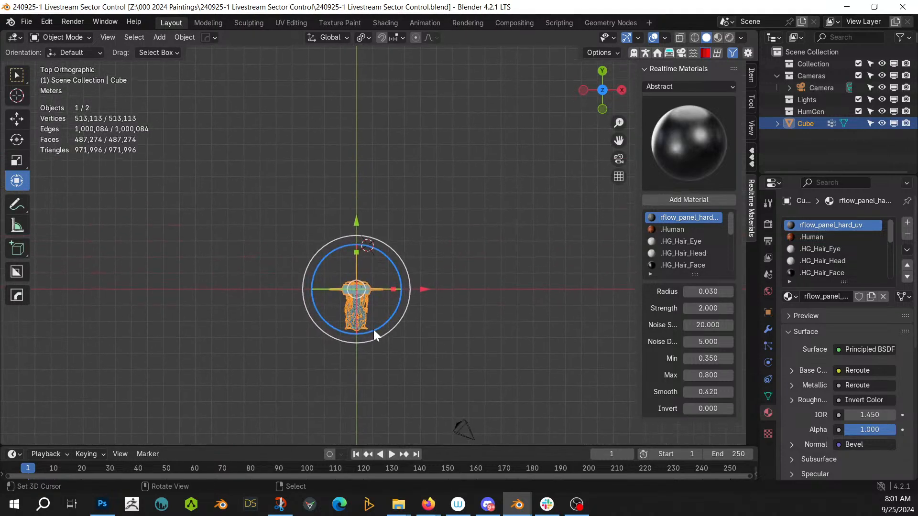
key("q")
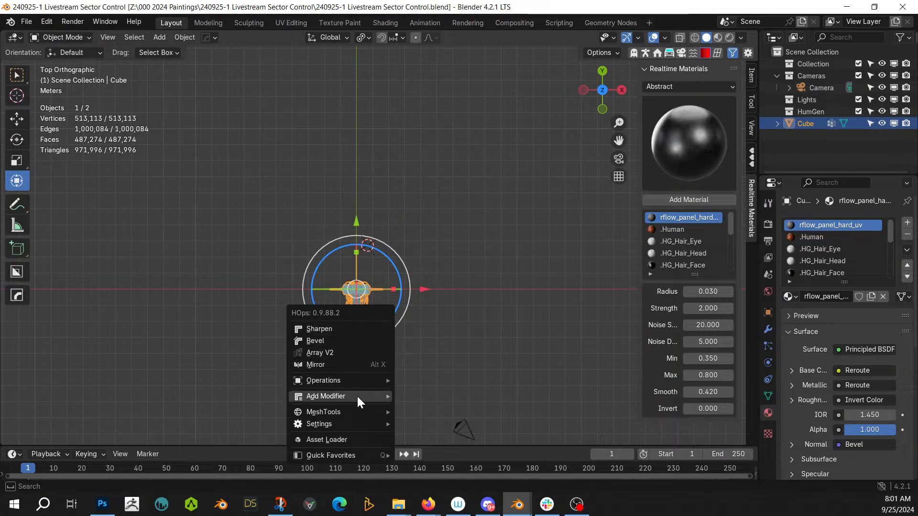
mouse_move(352, 413)
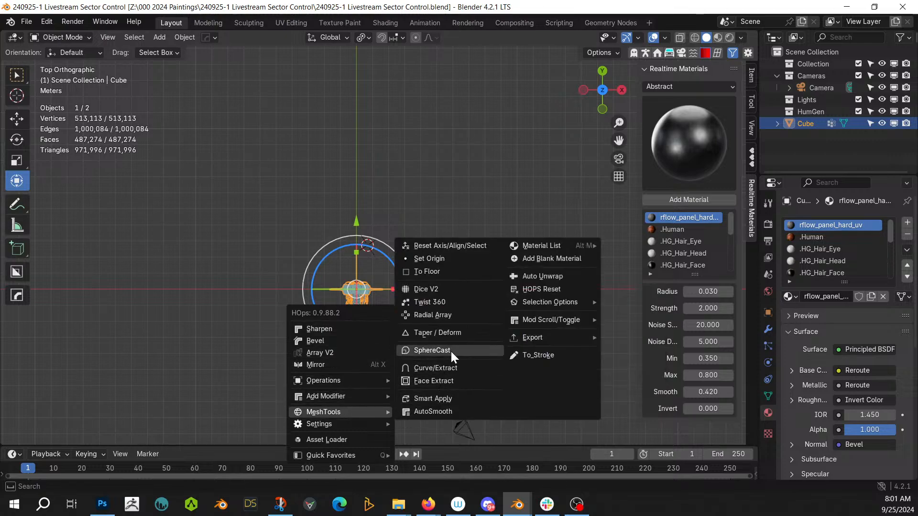
left_click(451, 315)
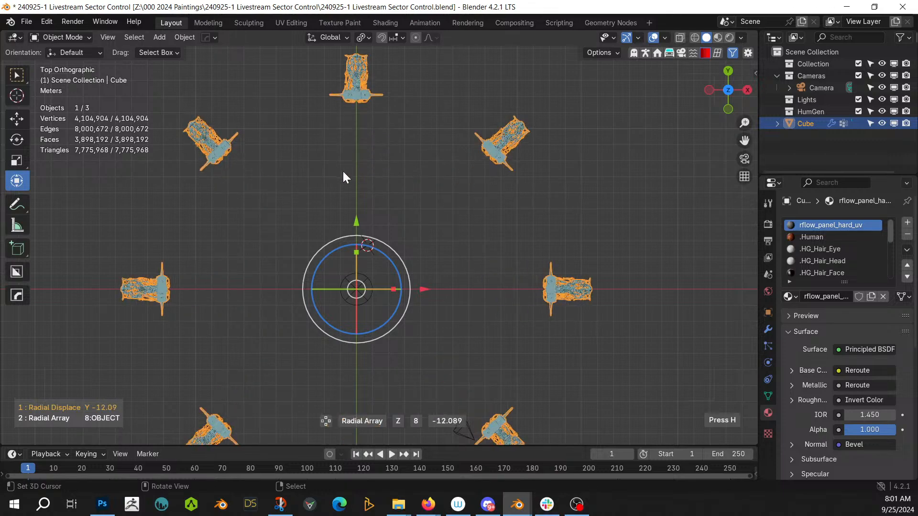
left_click(386, 189)
key("n")
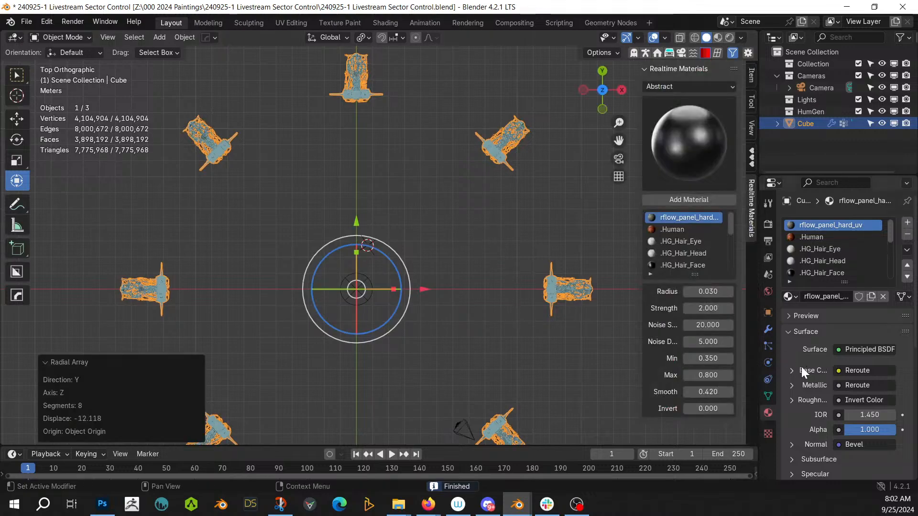
Step: Set the strength of the radial array's displace modifier to -15, after trying 15
left_click(768, 330)
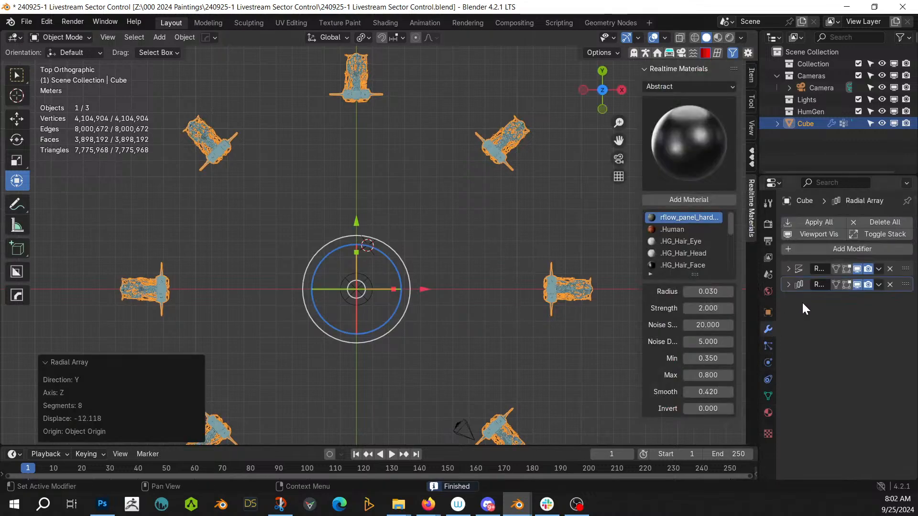
left_click(788, 269)
left_click(860, 356)
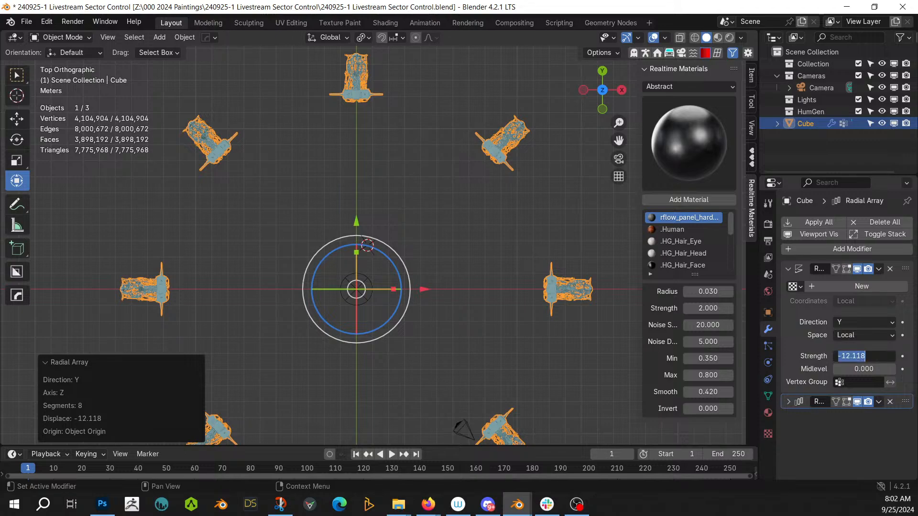
type("15")
key("Return")
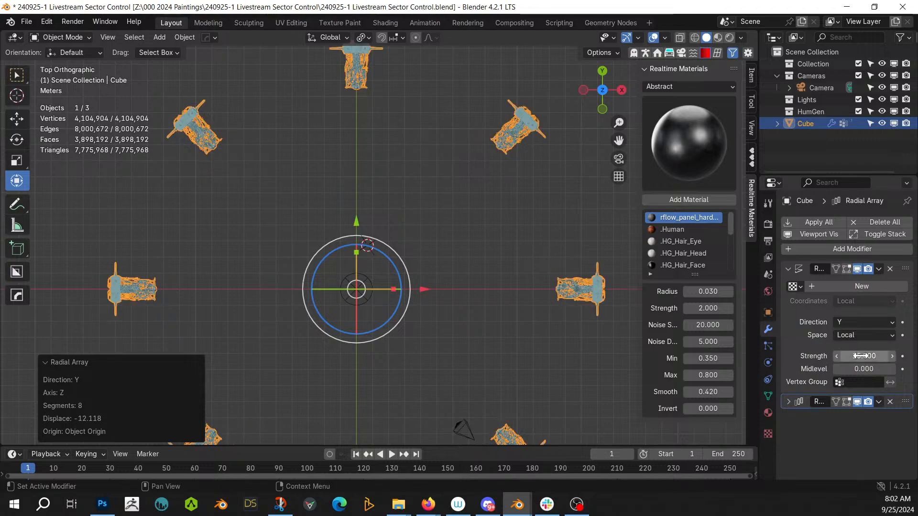
middle_click_drag(498, 306, 322, 189)
left_click(861, 356)
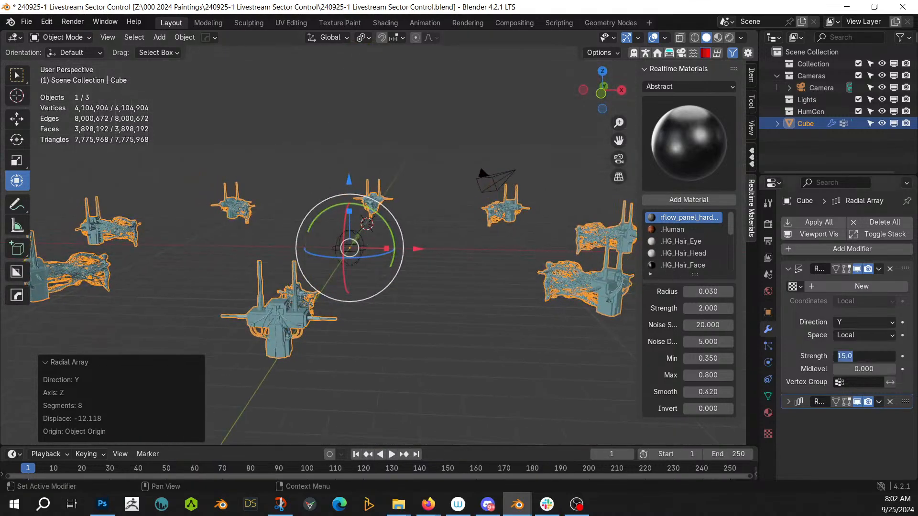
type("-15")
key("Return")
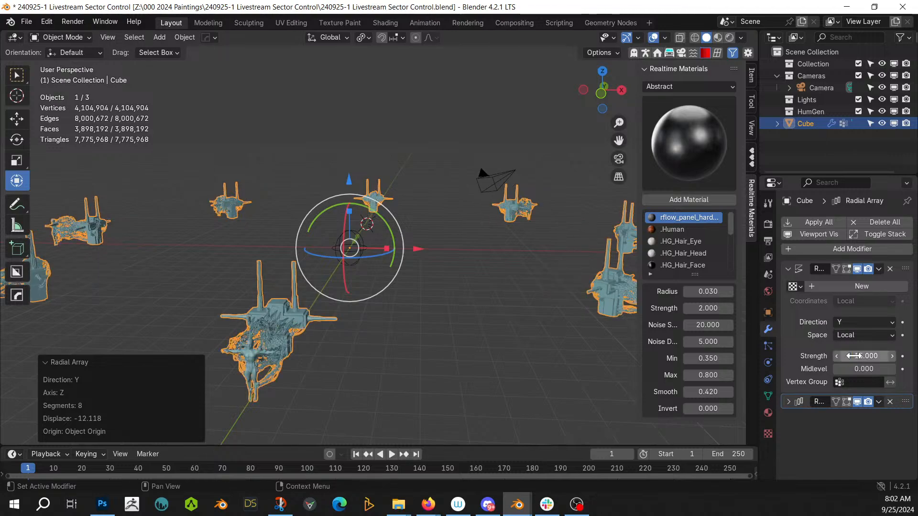
Step: Set the count of the radial array modifier to 16
left_click(789, 269)
left_click(789, 285)
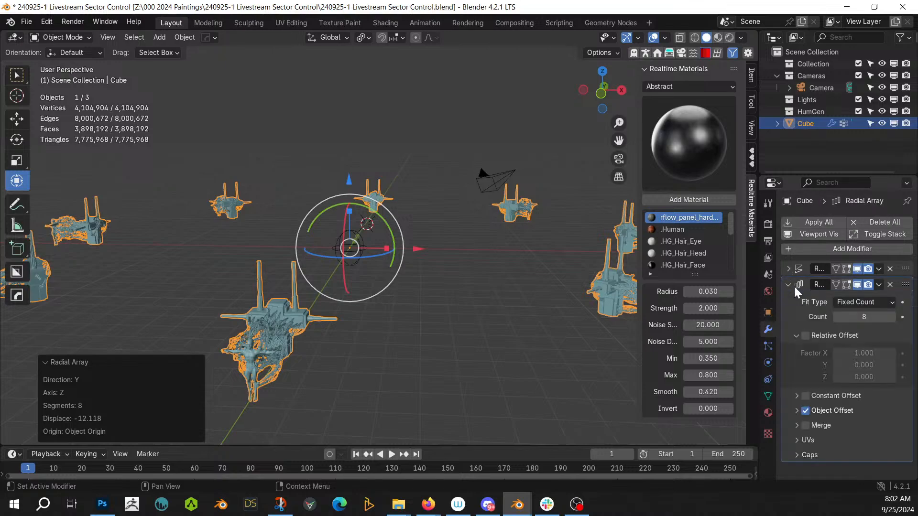
double_click(866, 317)
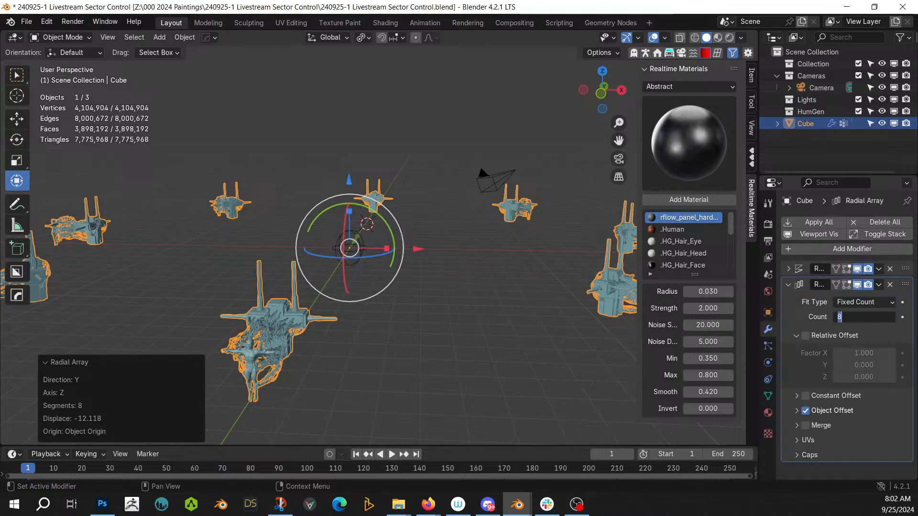
type("16")
key("Return")
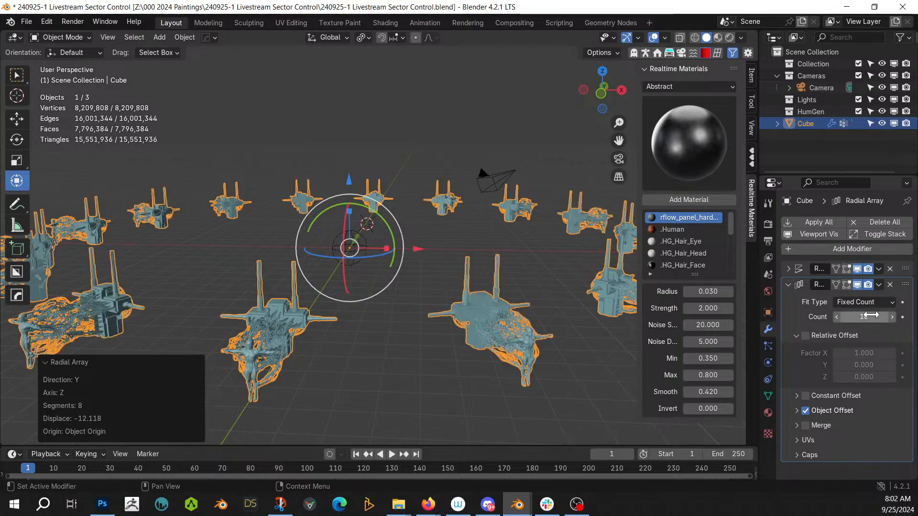
middle_click_drag(413, 321, 279, 306)
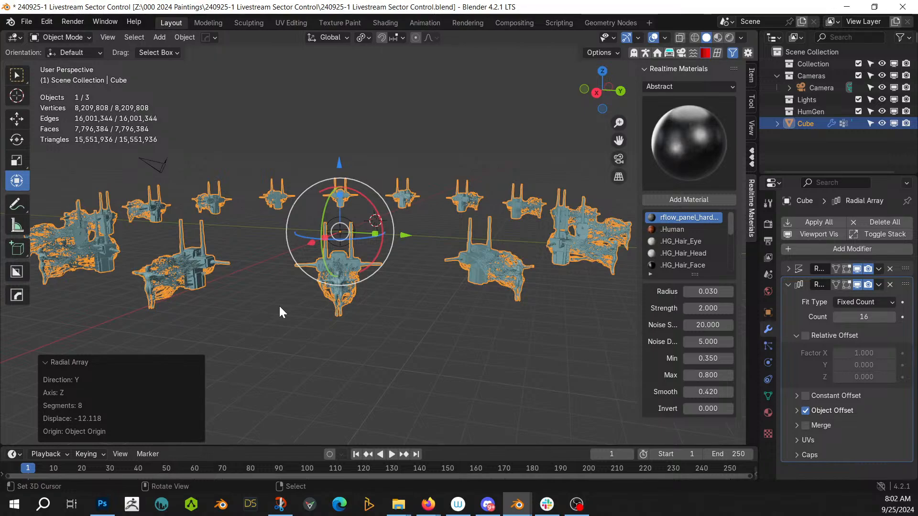
Step: Save the scene file and check the radial ring of copies from above
middle_click_drag(282, 306, 236, 345)
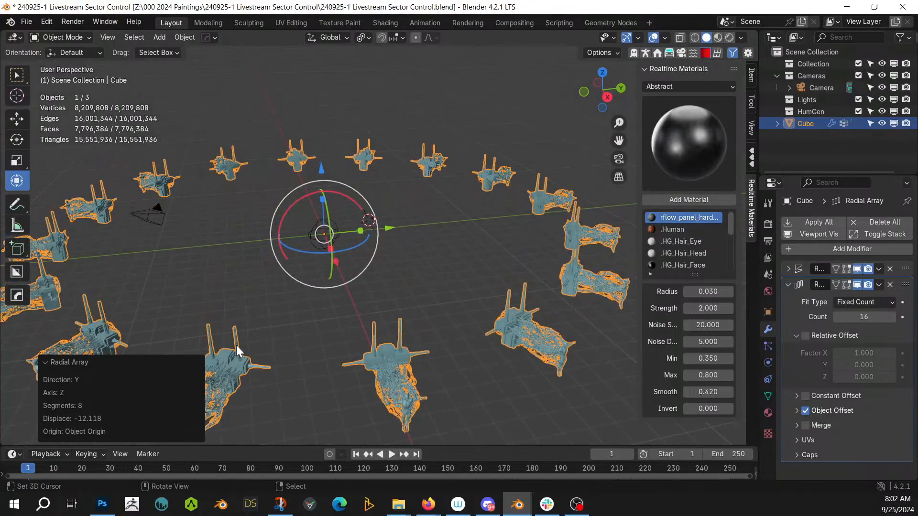
key("ctrl+s")
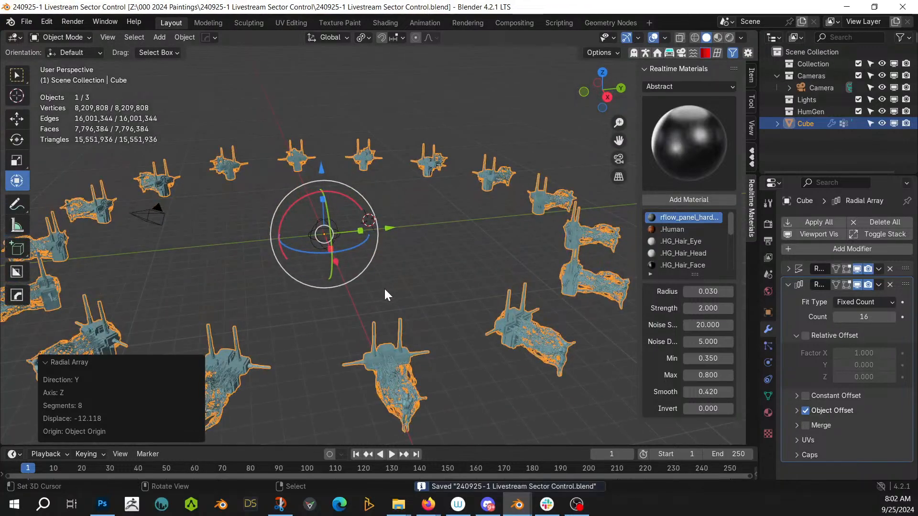
key("KP_7")
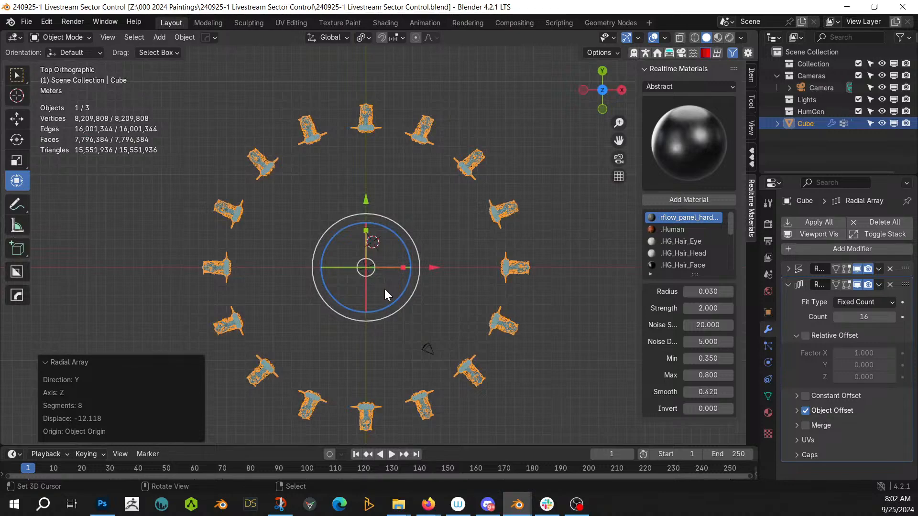
middle_click_drag(385, 289, 426, 271)
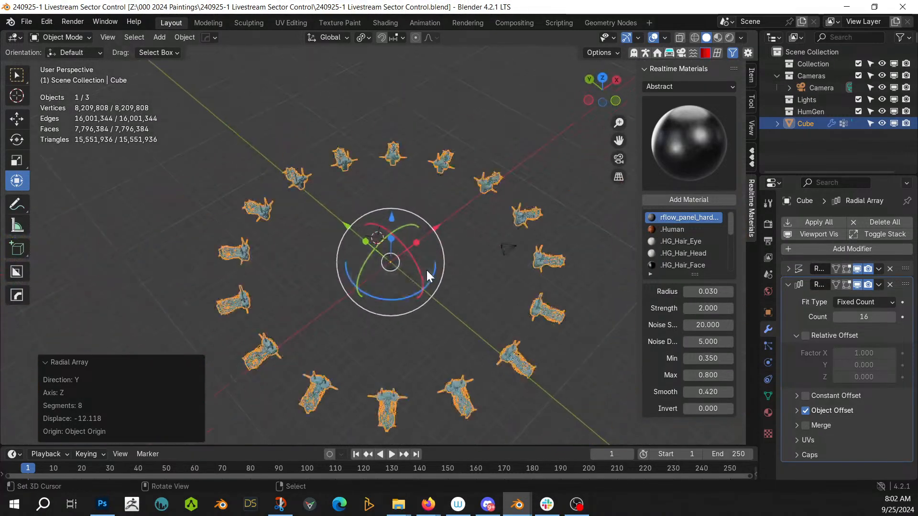
Step: Add a mesh circle and reset its location to the world origin
key("shift+a")
mouse_move(385, 181)
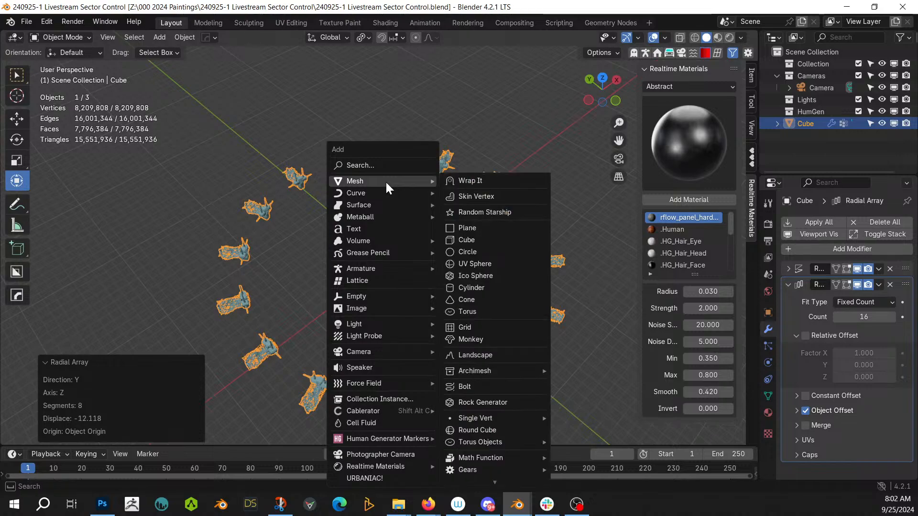
left_click(478, 256)
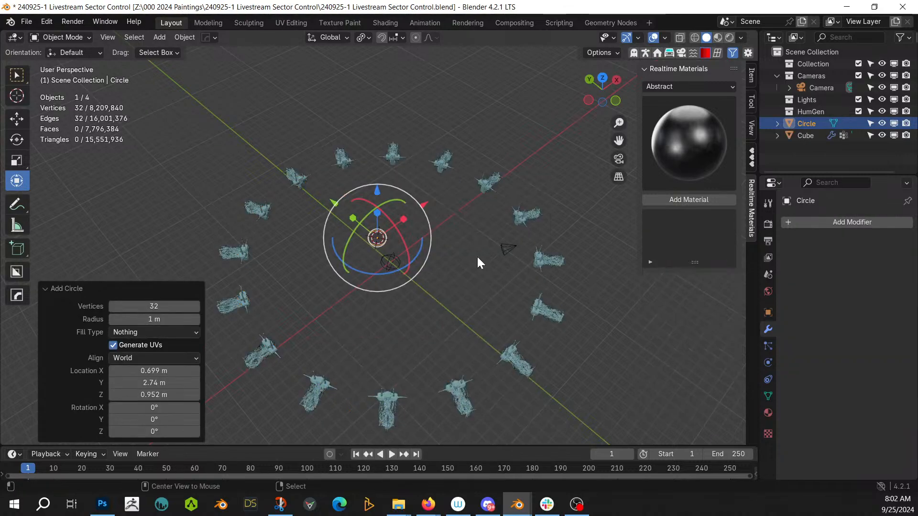
key("alt+g")
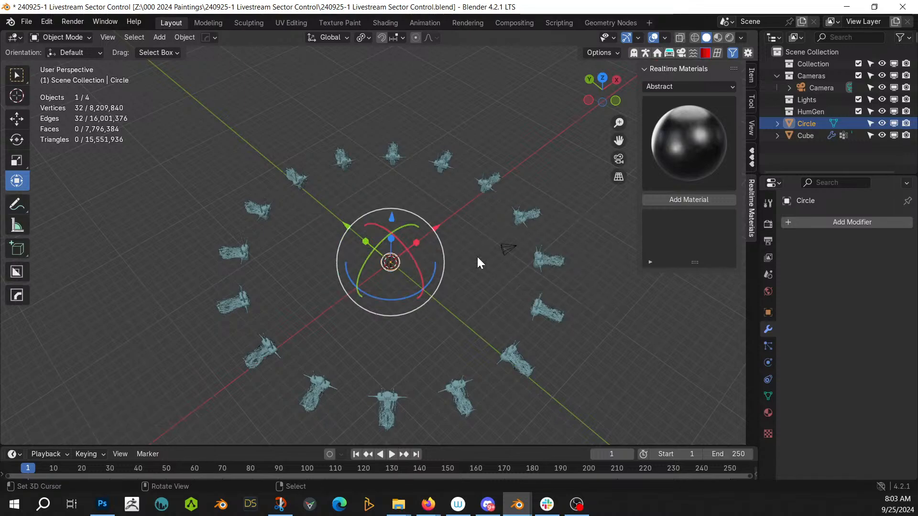
Step: Scale the circle uniformly by 10, after trying 15
key("KP_7")
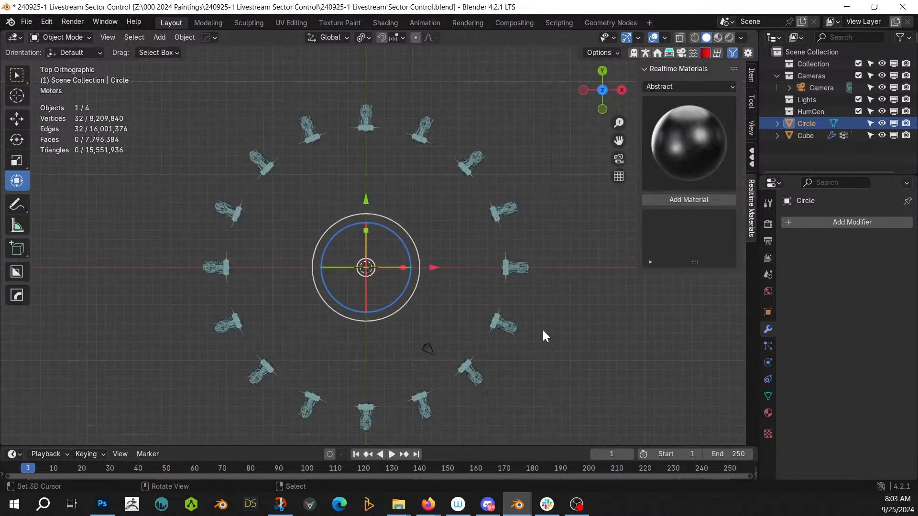
type("s15")
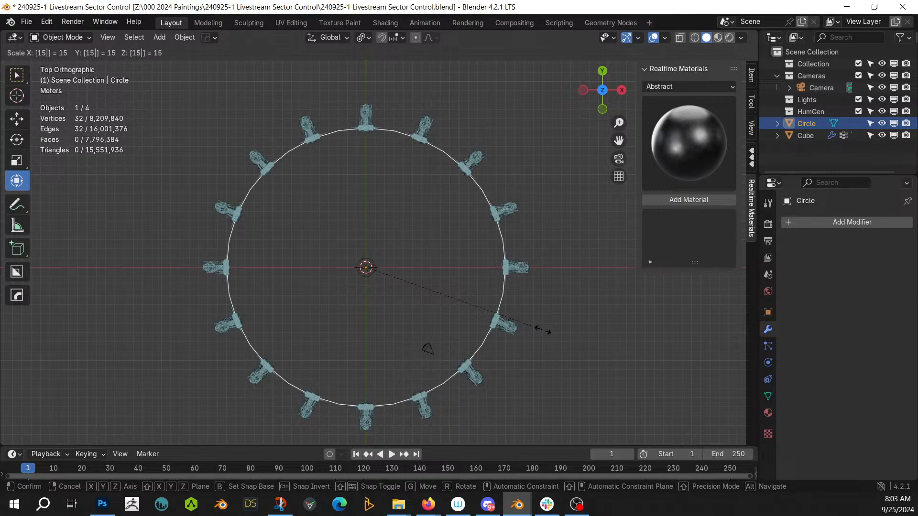
key("Return")
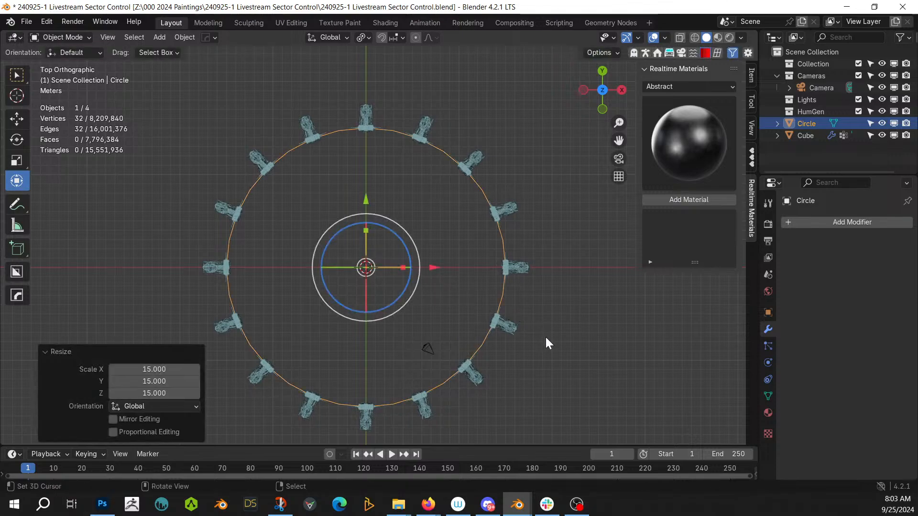
left_click(168, 369)
type("10")
key("Return")
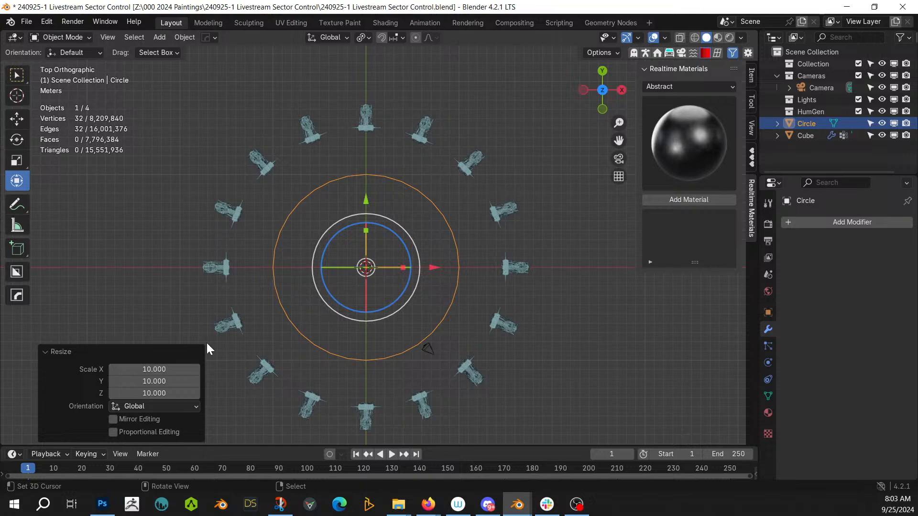
Step: Apply the circle's rotation and scale
mouse_move(267, 341)
middle_mouse_down()
mouse_move(310, 340)
mouse_move(346, 250)
middle_mouse_up()
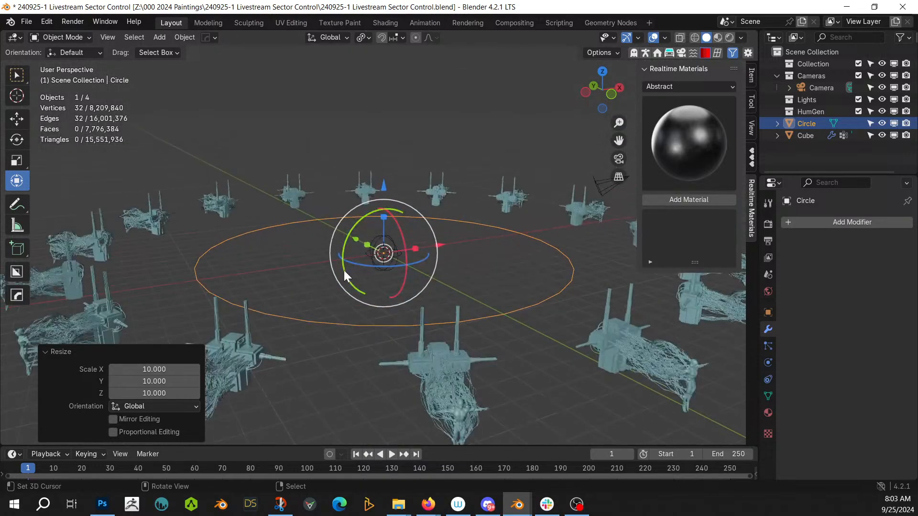
key("ctrl+a")
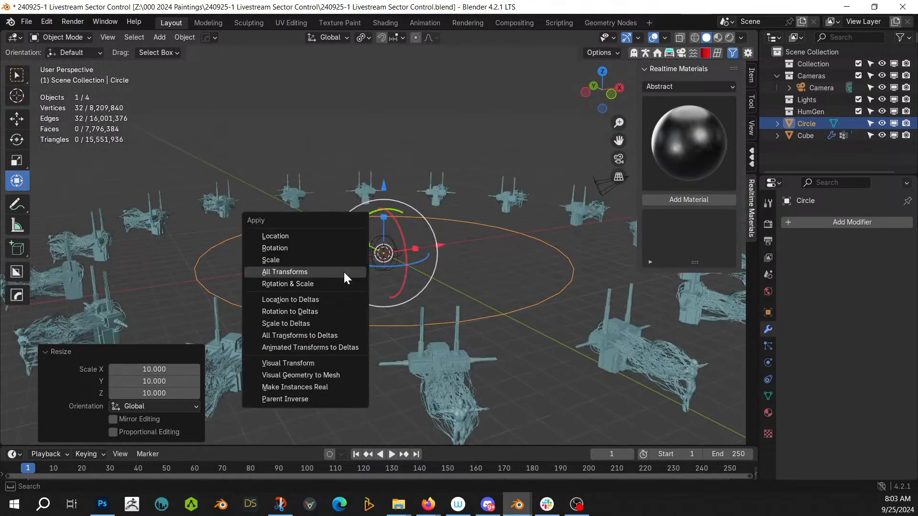
left_click(310, 284)
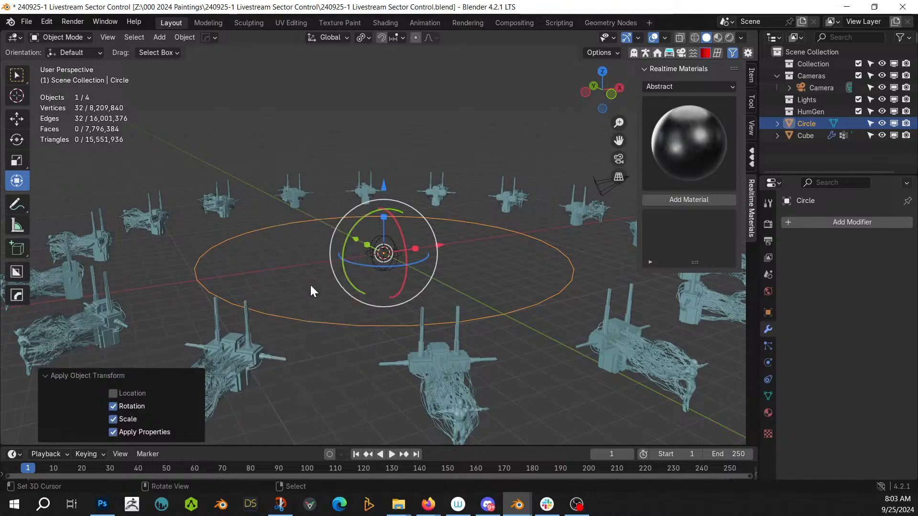
Step: Fill the circle with a single face in Edit Mode and return to Object Mode
key("Tab")
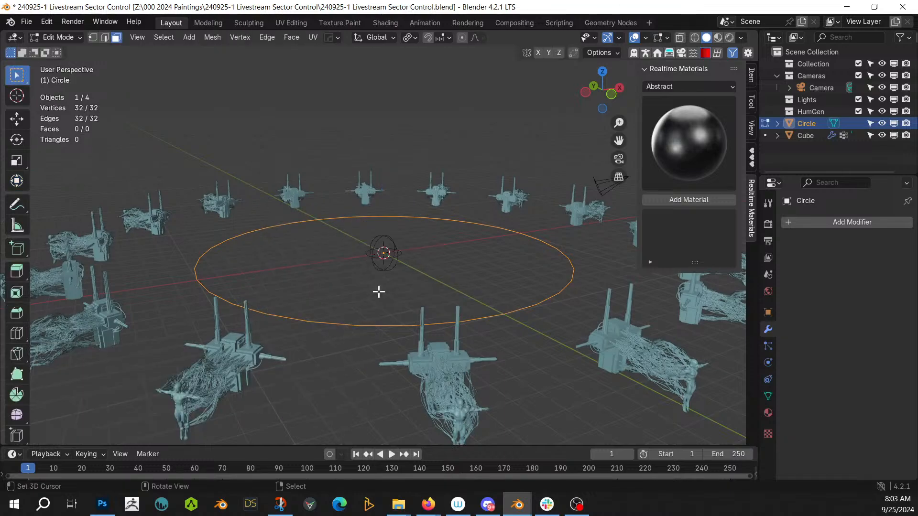
key("f")
key("Tab")
Step: Run Random Slice on the disc's face with the Shortest solver, Limited Dissolve enabled and a cut amount of 25
middle_click_drag(378, 292, 427, 285)
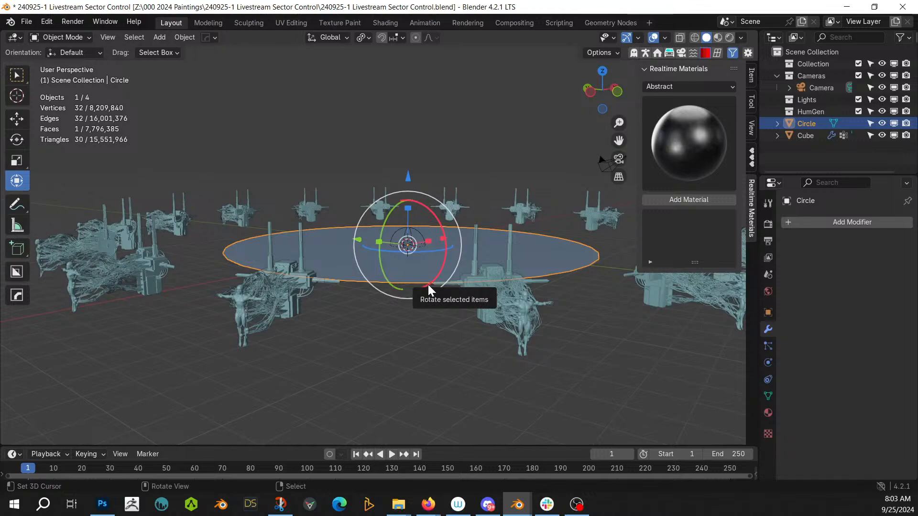
middle_click_drag(449, 286, 480, 340)
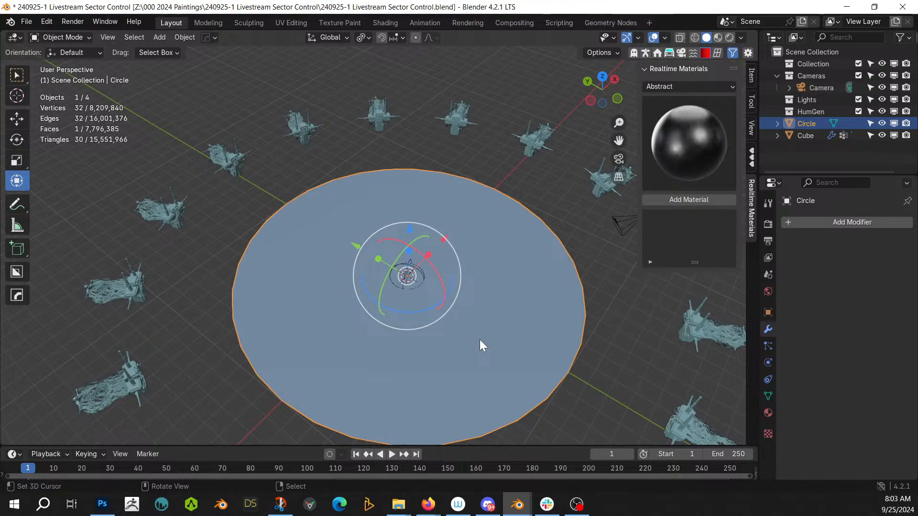
middle_click_drag(431, 334, 432, 346)
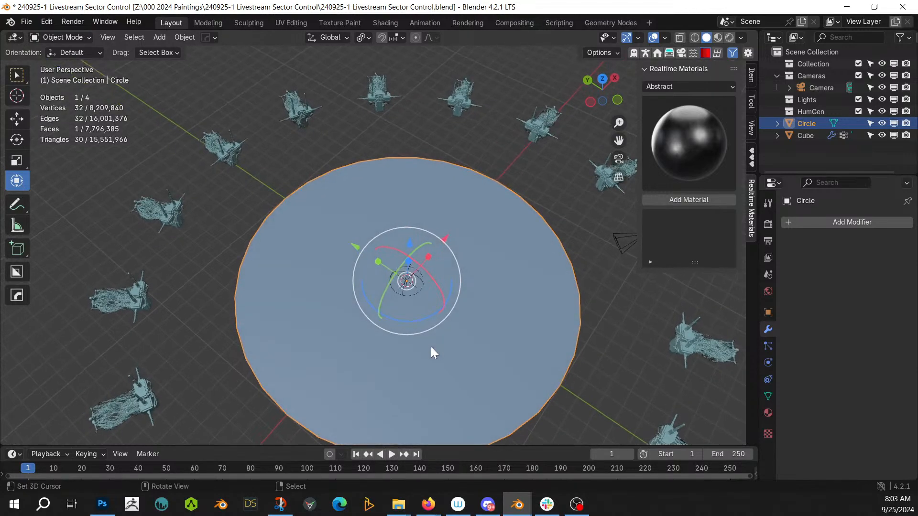
key("Tab")
key("shift+alt+w")
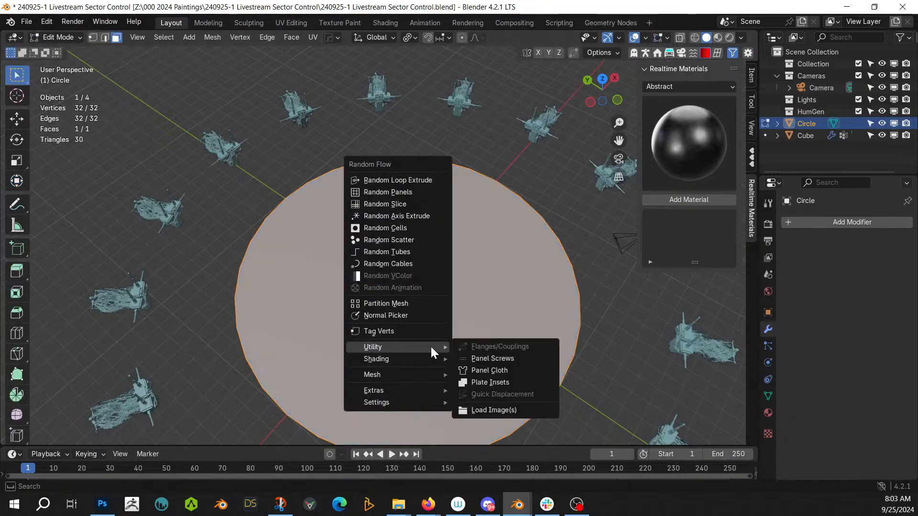
left_click(407, 205)
left_click(551, 249)
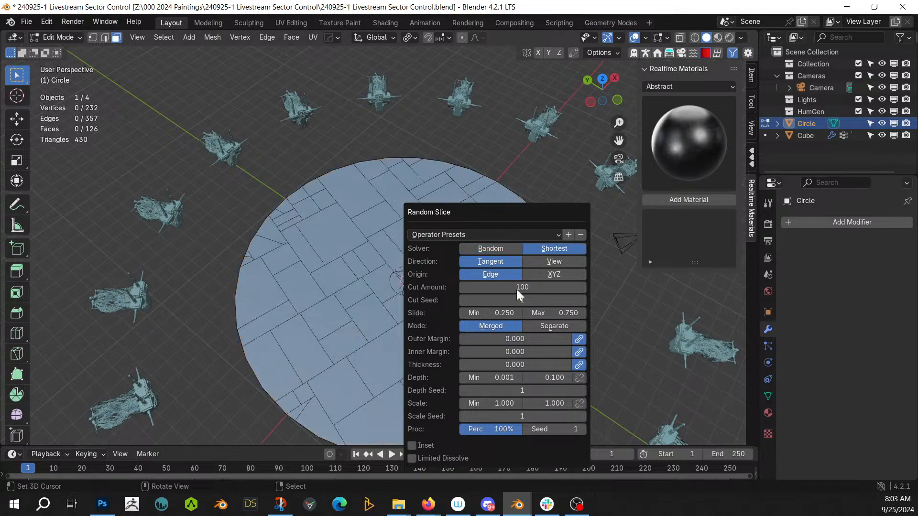
left_click(413, 458)
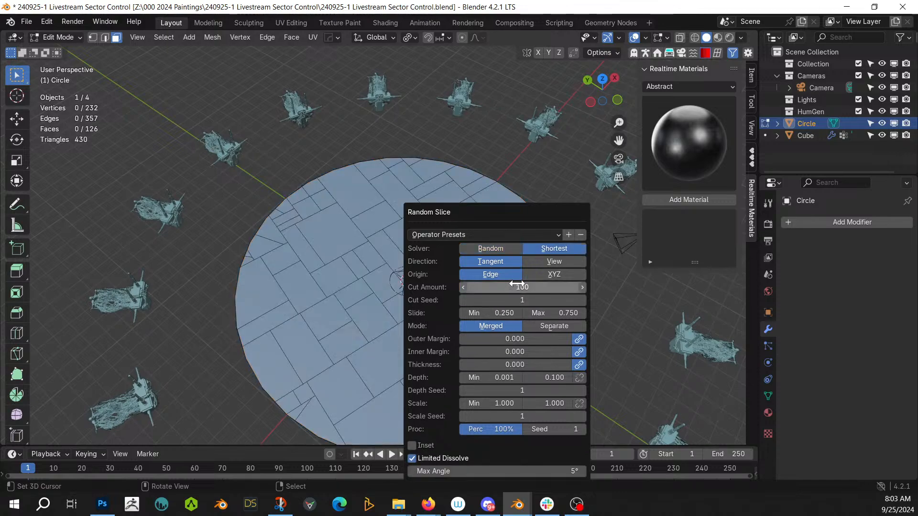
left_click(516, 286)
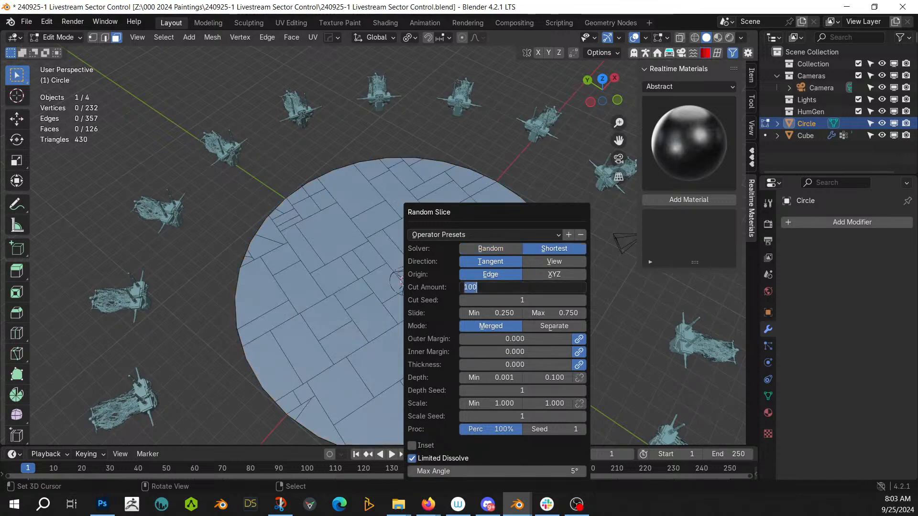
type("25")
key("Return")
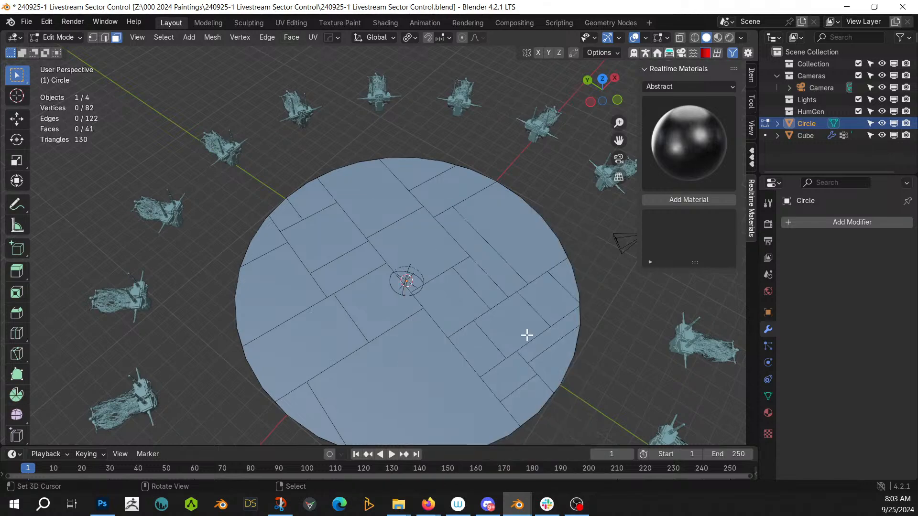
Step: Inset the sliced disc's larger panels individually with 0 m thickness and scale the inset faces to about 0.79
middle_click_drag(494, 323, 445, 344)
scroll(446, 347, "down", 3)
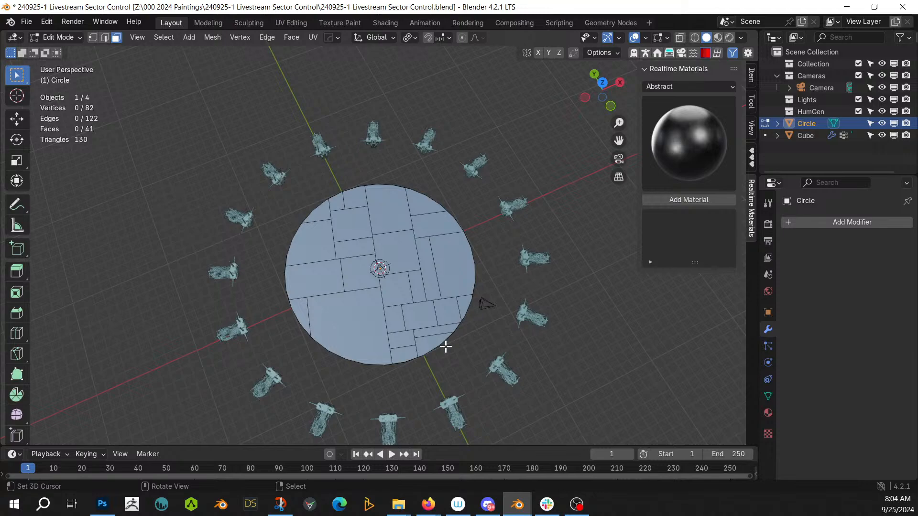
scroll(497, 373, "up", 4)
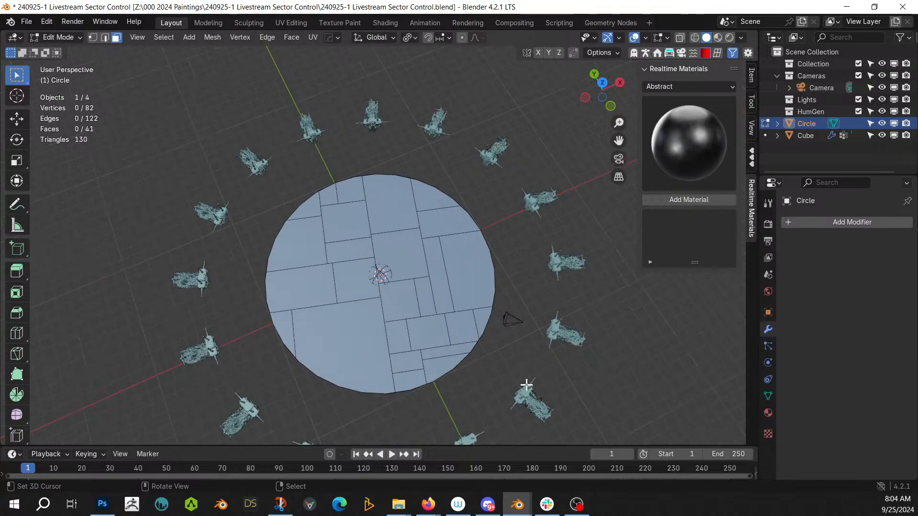
key("KP_7")
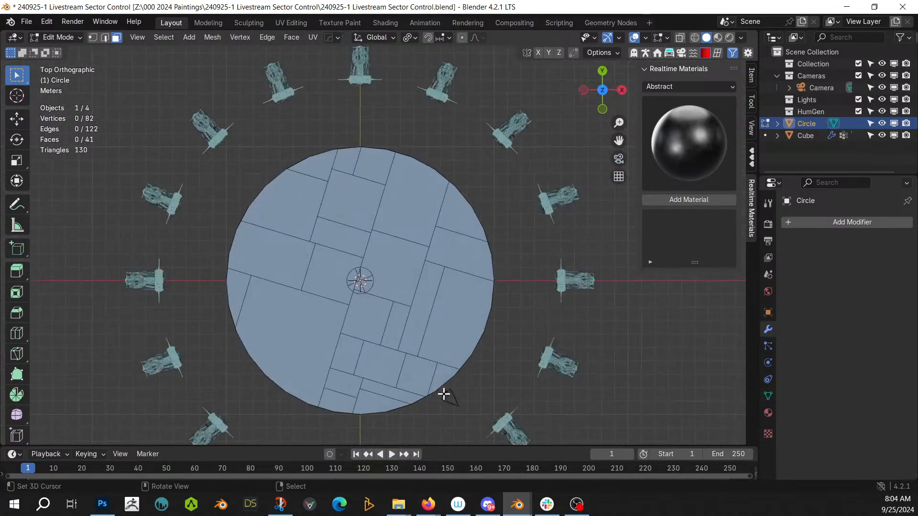
key("c")
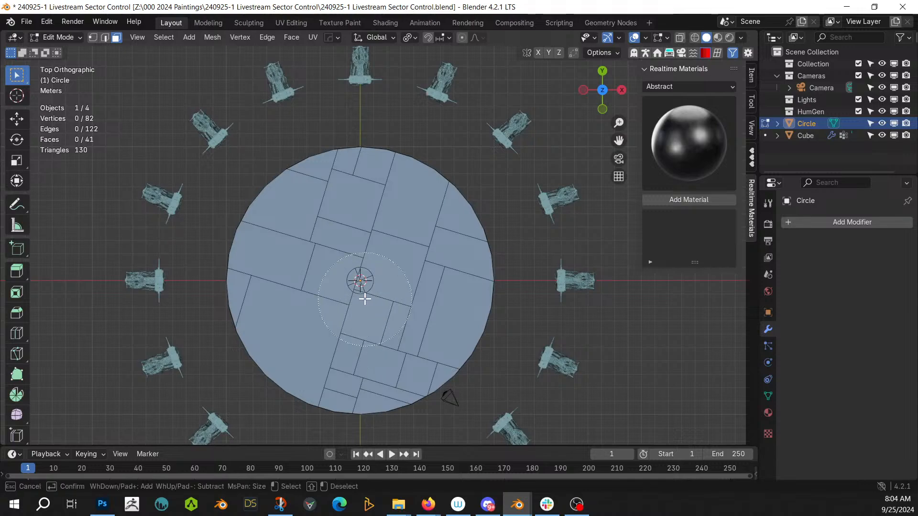
scroll(366, 291, "down", 5)
mouse_move(367, 289)
left_mouse_down()
mouse_move(372, 312)
mouse_move(363, 324)
mouse_move(381, 320)
mouse_move(394, 262)
mouse_move(373, 241)
mouse_move(313, 264)
mouse_move(371, 291)
left_mouse_up()
key("Escape")
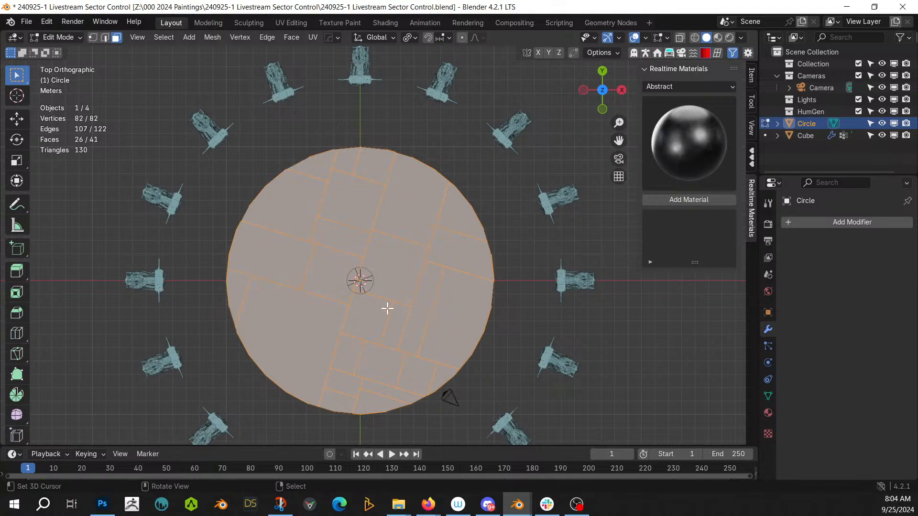
key("i")
left_click(386, 308)
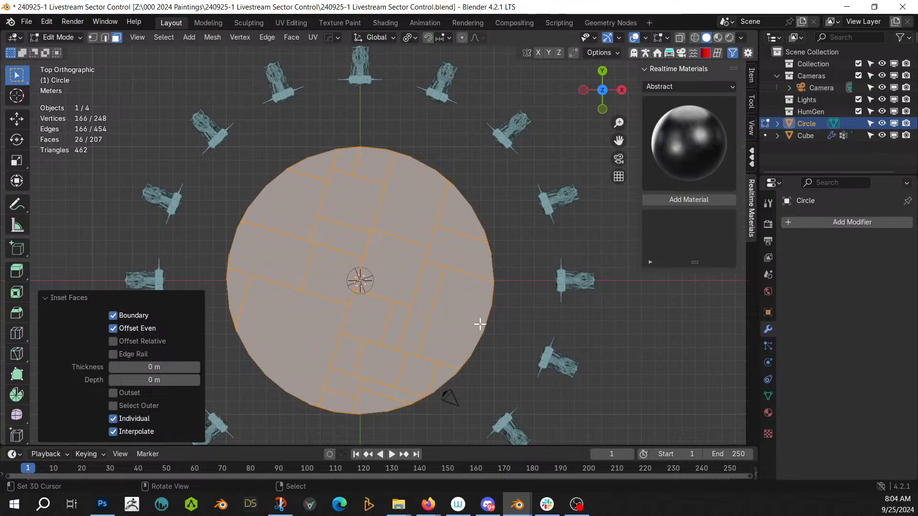
key("s")
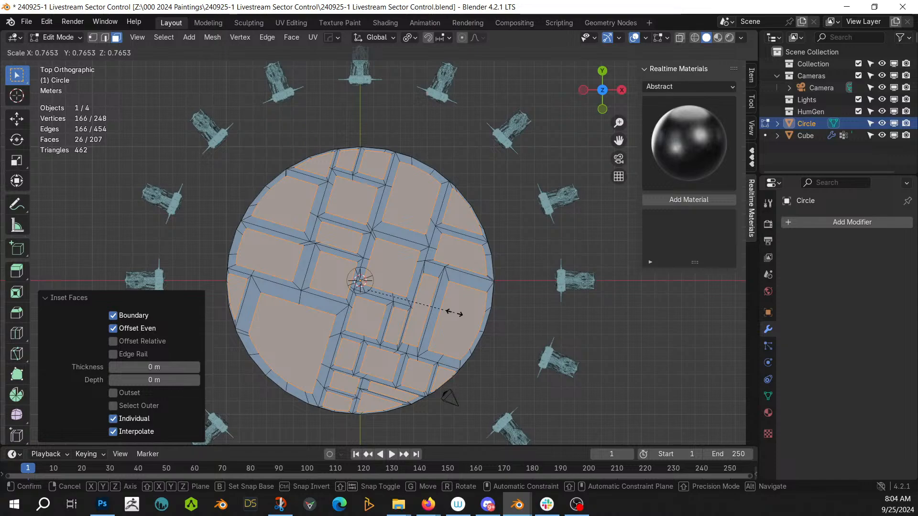
left_click(458, 315)
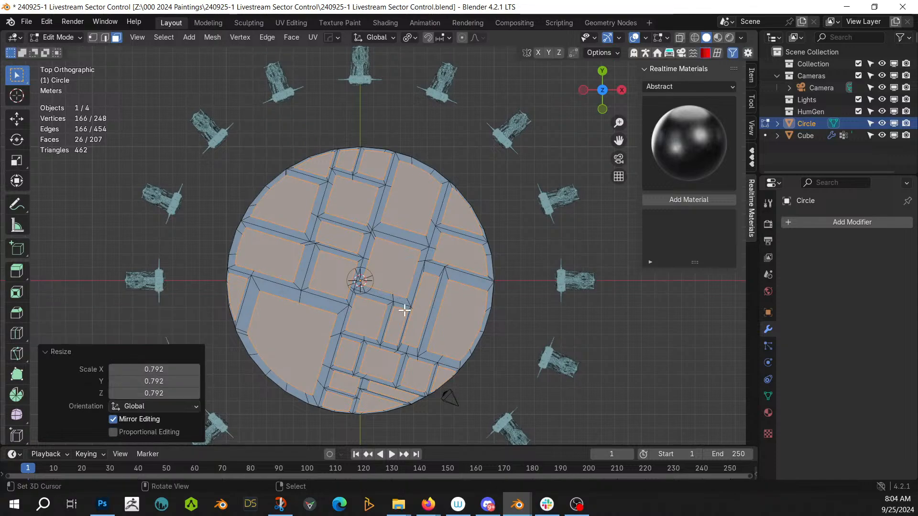
Step: Delete the inset panel faces, leaving only the disc's framework of strips
middle_click_drag(404, 307, 396, 280)
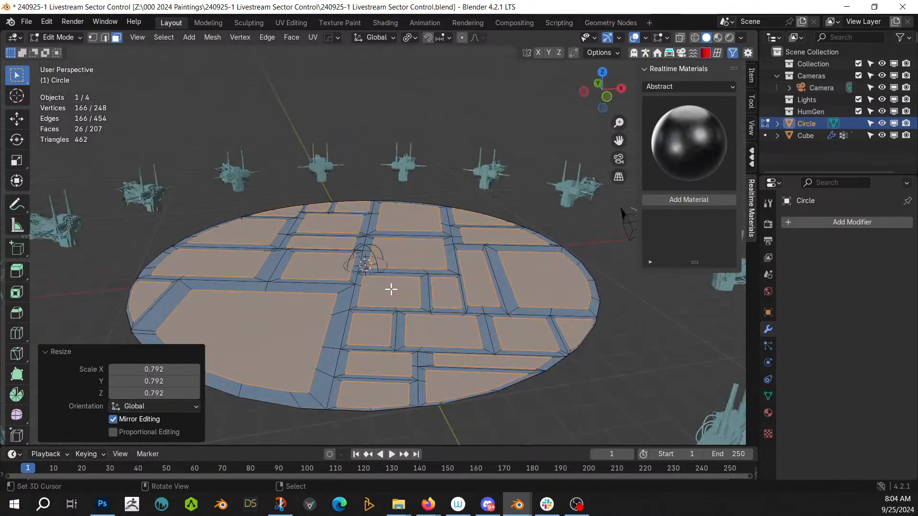
key("x")
left_click(380, 289)
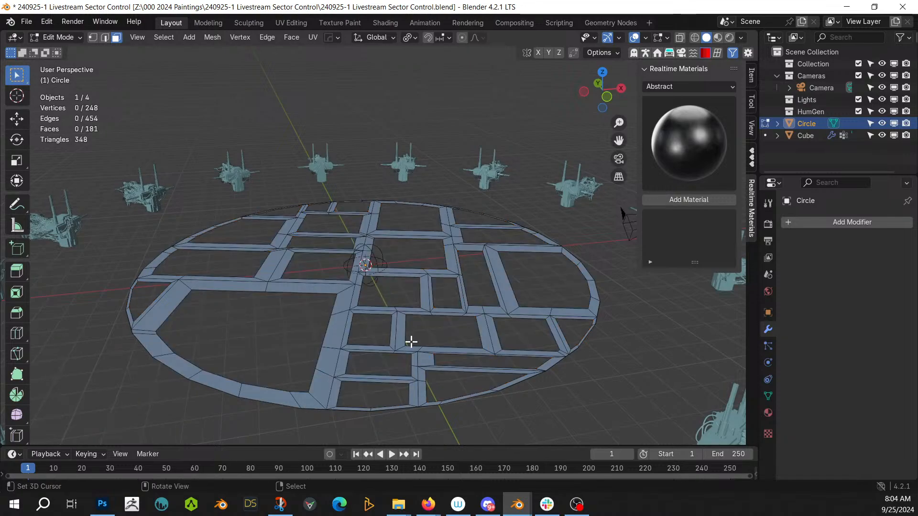
Step: Extrude the disc's entire framework 1 m along its normal
type("a")
type("e1")
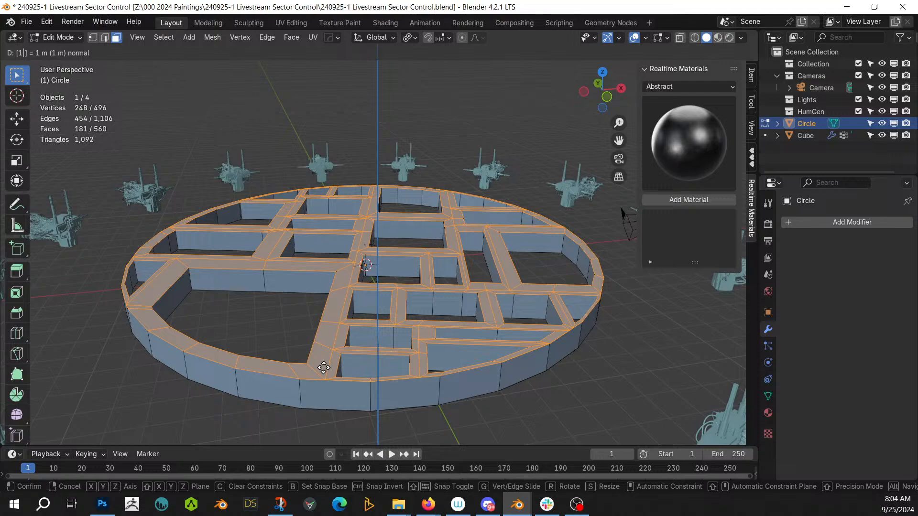
key("Return")
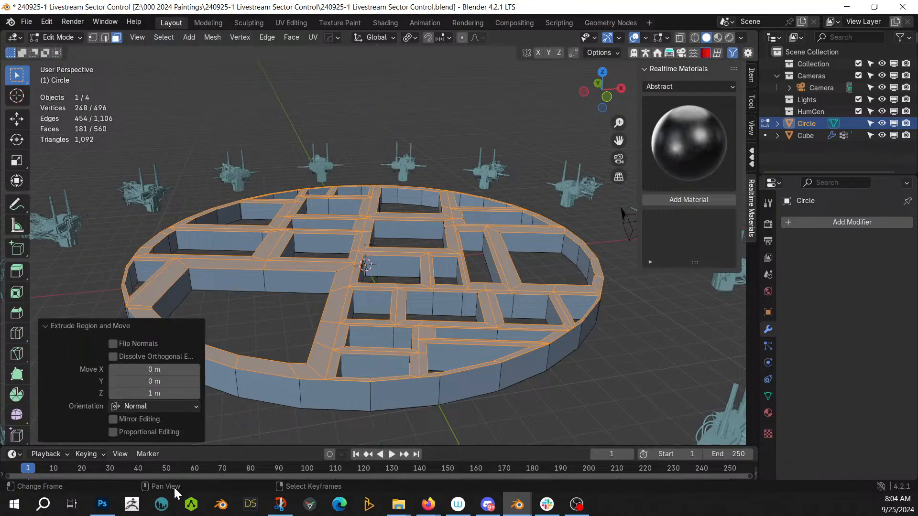
Step: Set the extrusion of the disc's framework to 0.5 m along its normal and return to Object Mode
left_click(144, 393)
type("0.5")
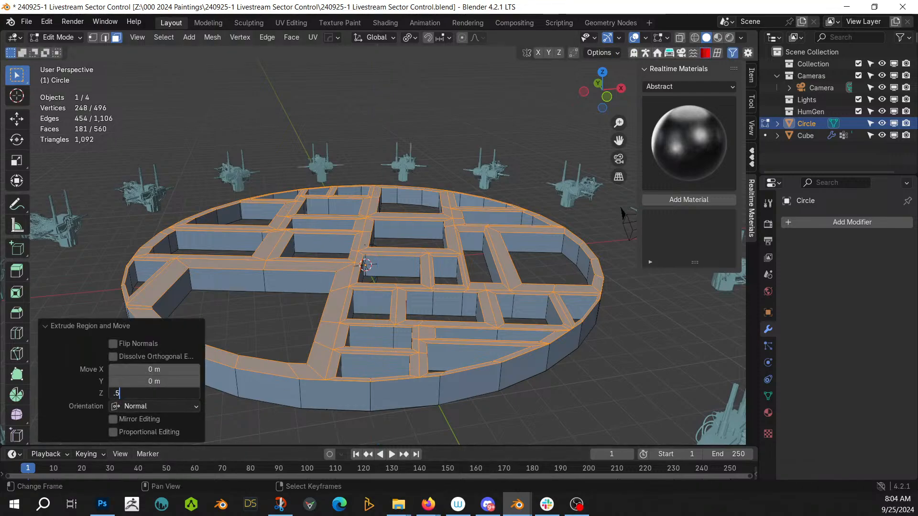
key("Return")
key("Tab")
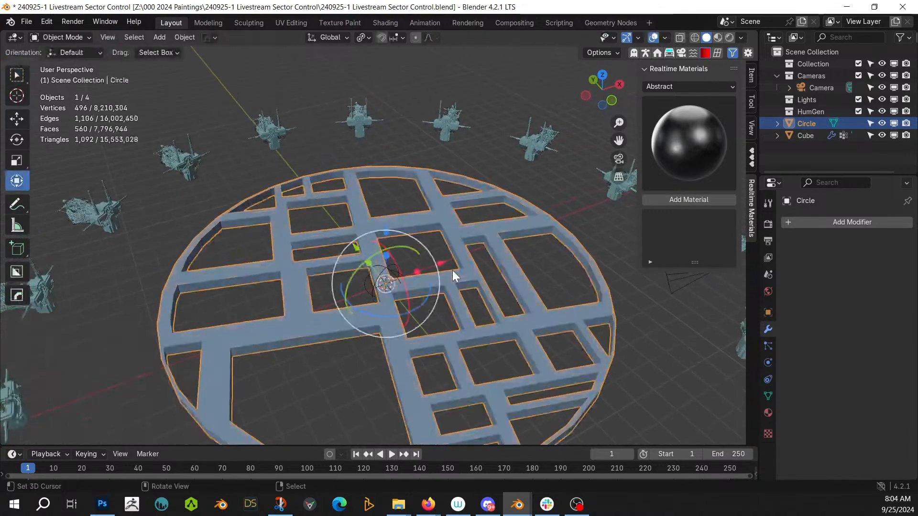
Step: Add a 32-vertex mesh circle with a 10 m radius at the world origin
scroll(452, 271, "down", 4)
middle_click_drag(452, 270, 472, 277)
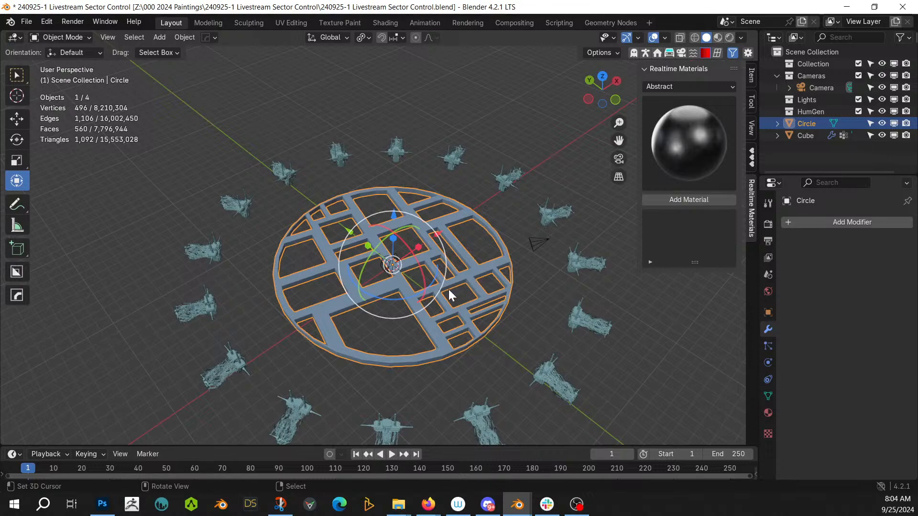
middle_click_drag(449, 288, 457, 231)
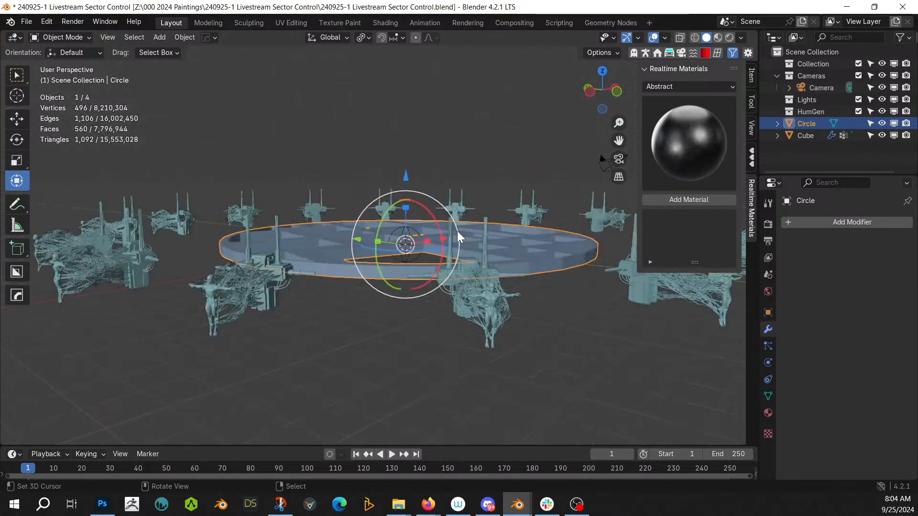
key("shift+a")
mouse_move(419, 180)
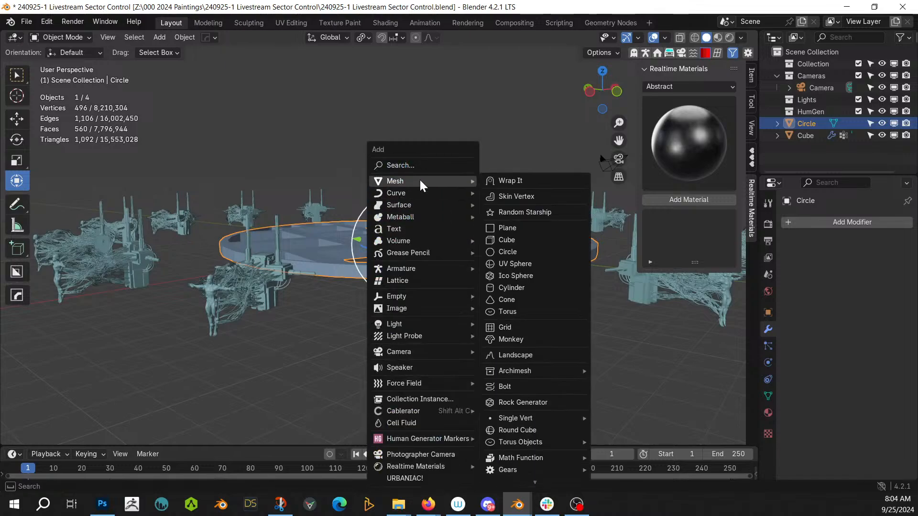
left_click(525, 253)
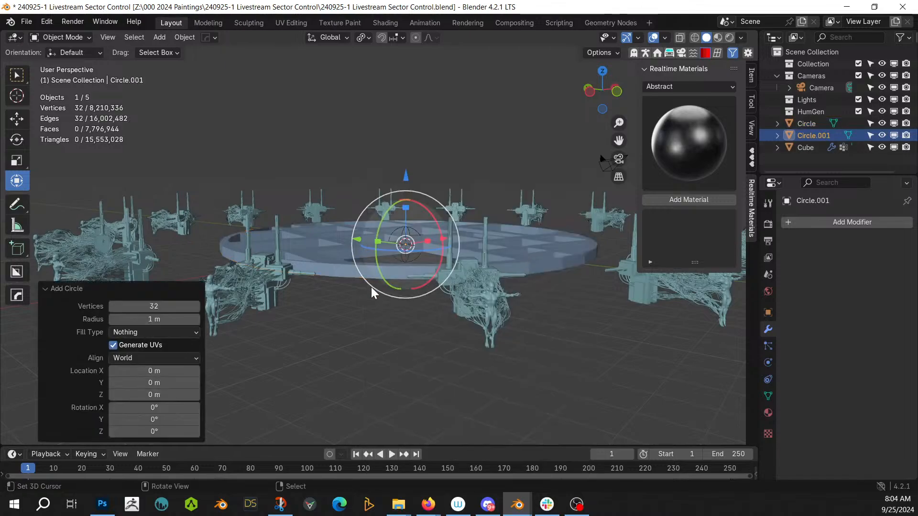
left_click(154, 319)
type("1")
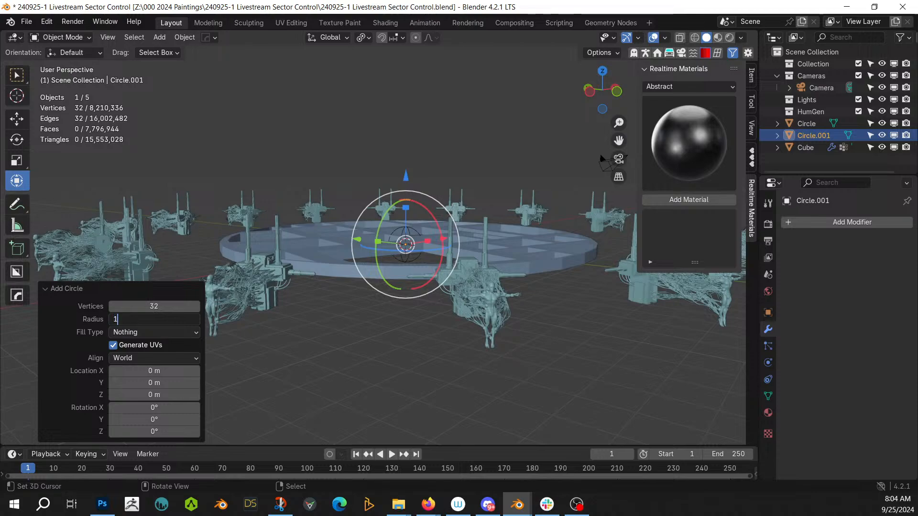
type("0")
key("Return")
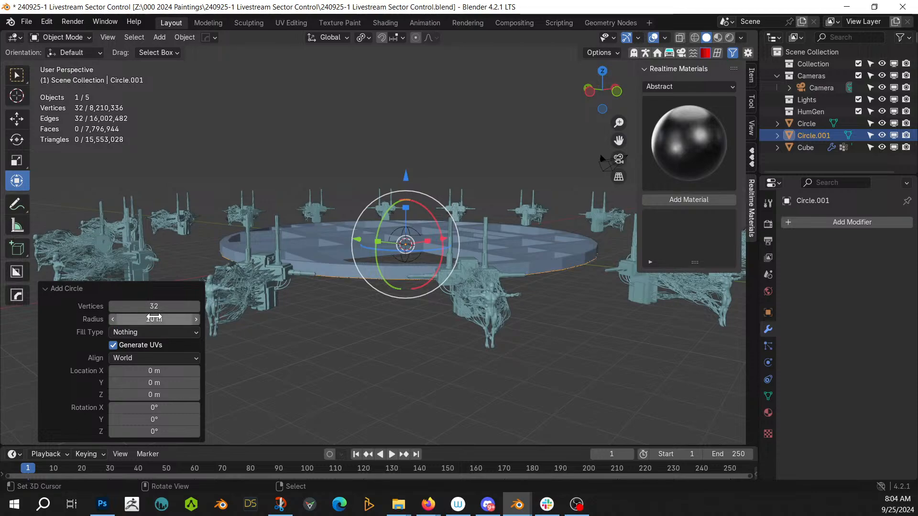
left_click(154, 319)
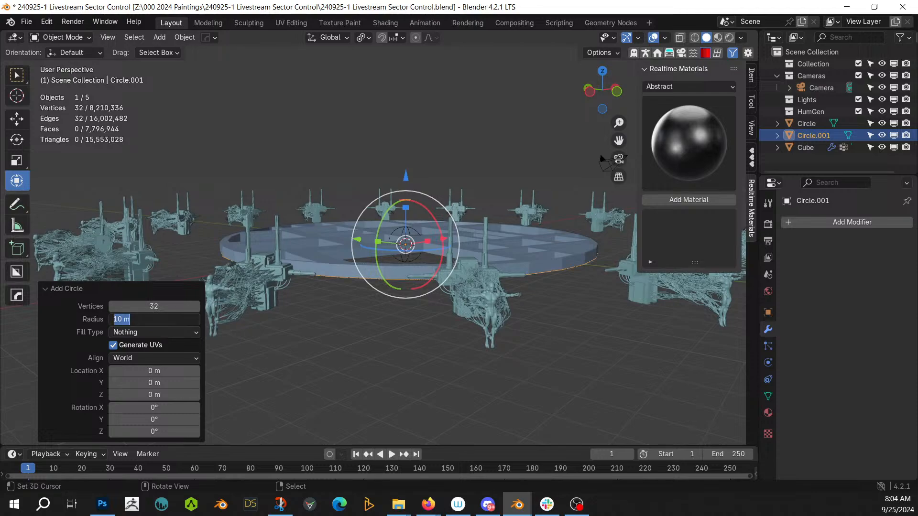
key("Tab")
key("Escape")
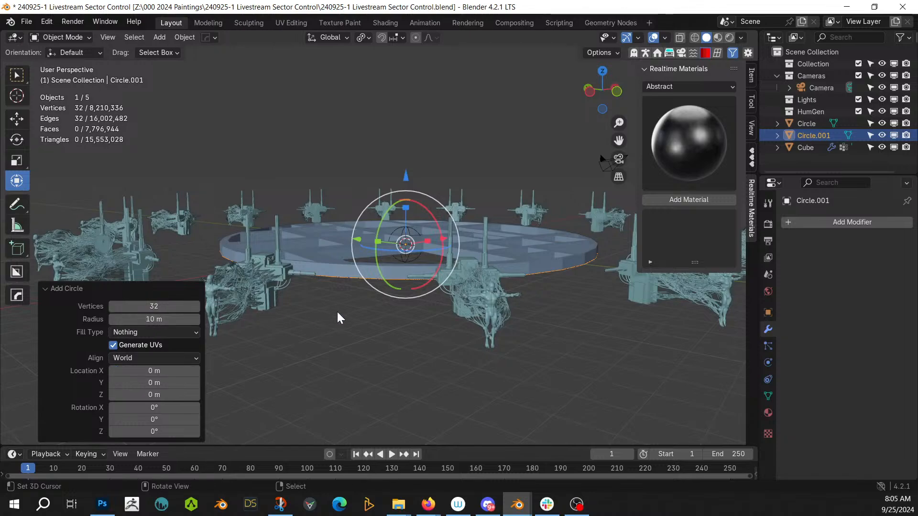
Step: Fill the new 10 m circle with a single face and return to Object Mode
right_click(369, 346, "shift")
left_click(369, 345)
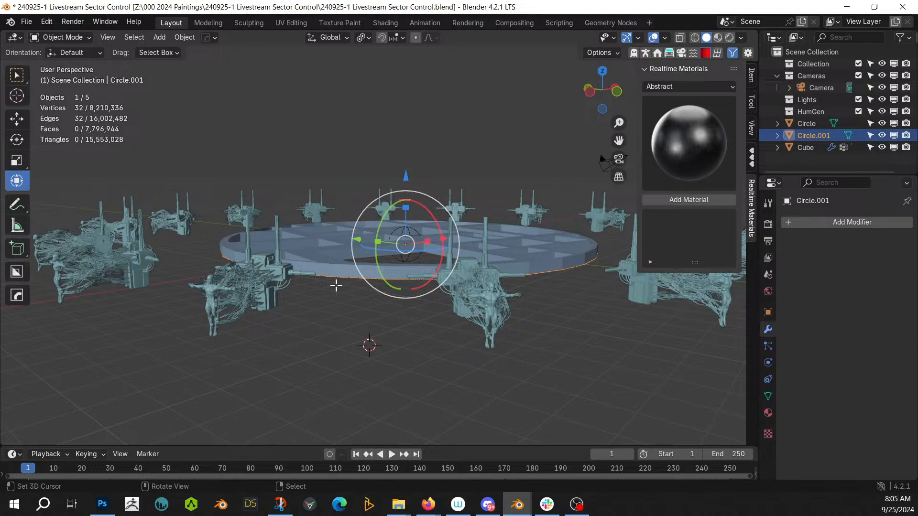
key("Tab")
key("Tab")
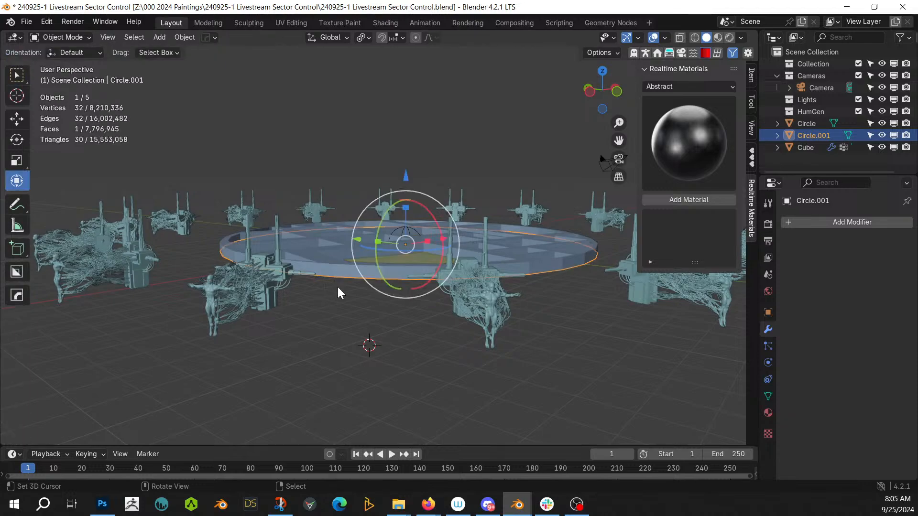
Step: Move the filled circle up 2 m along Z, above the extruded framework
type("gz5")
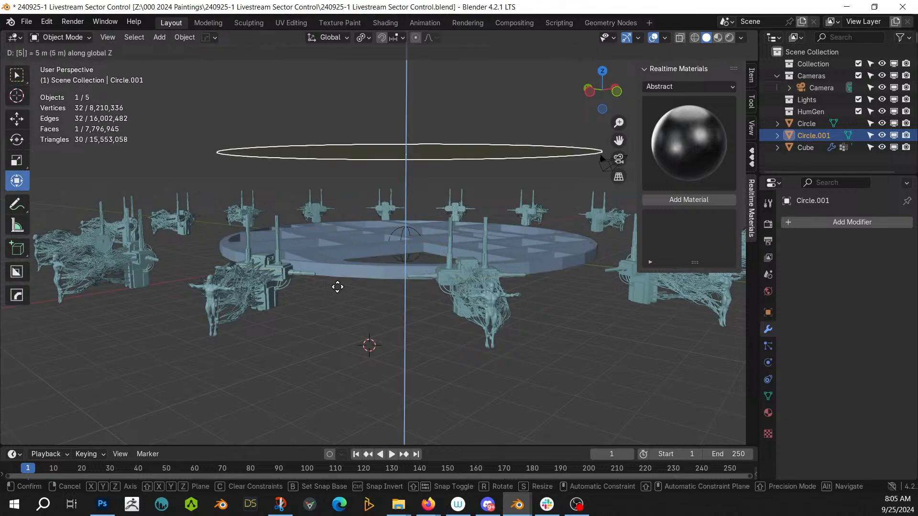
key("Return")
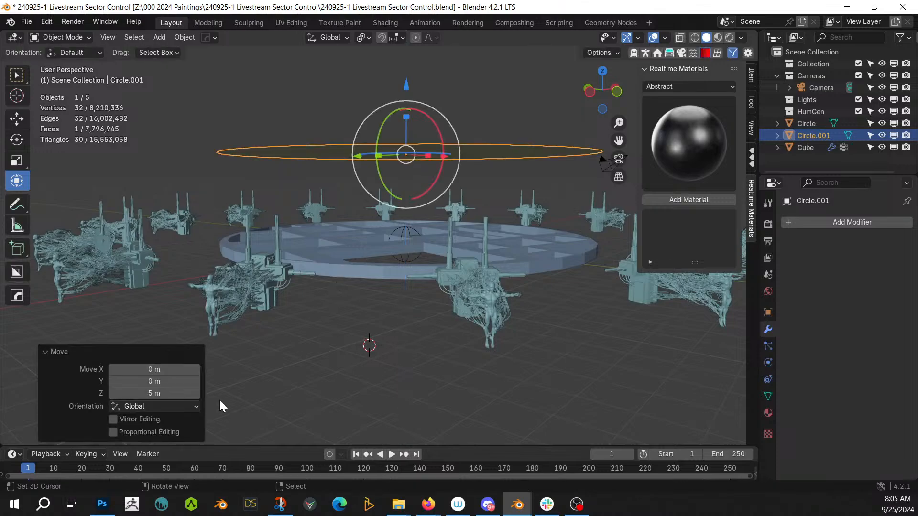
left_click(154, 393)
key("Return")
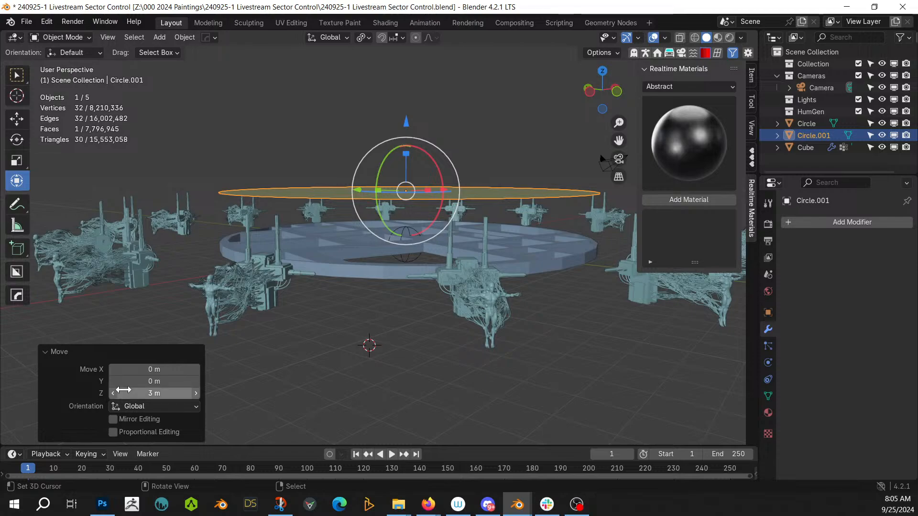
middle_click_drag(306, 354, 320, 342)
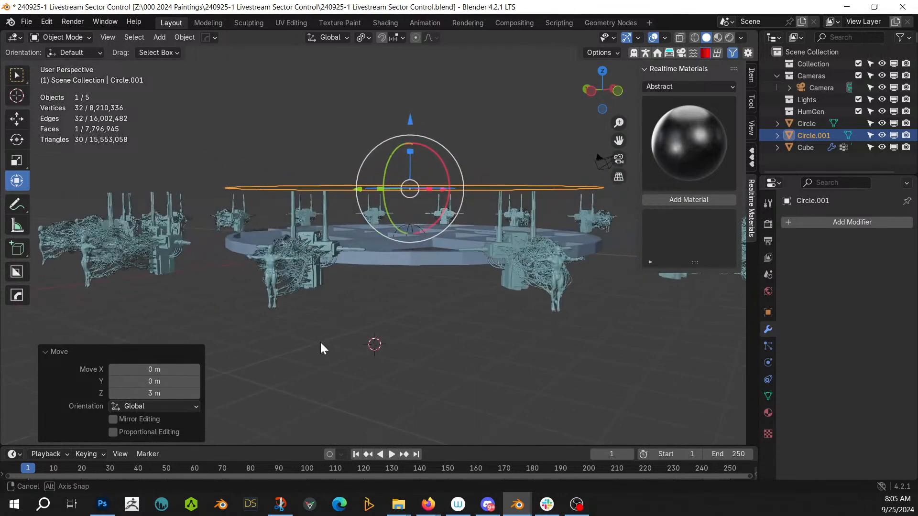
left_click(154, 393)
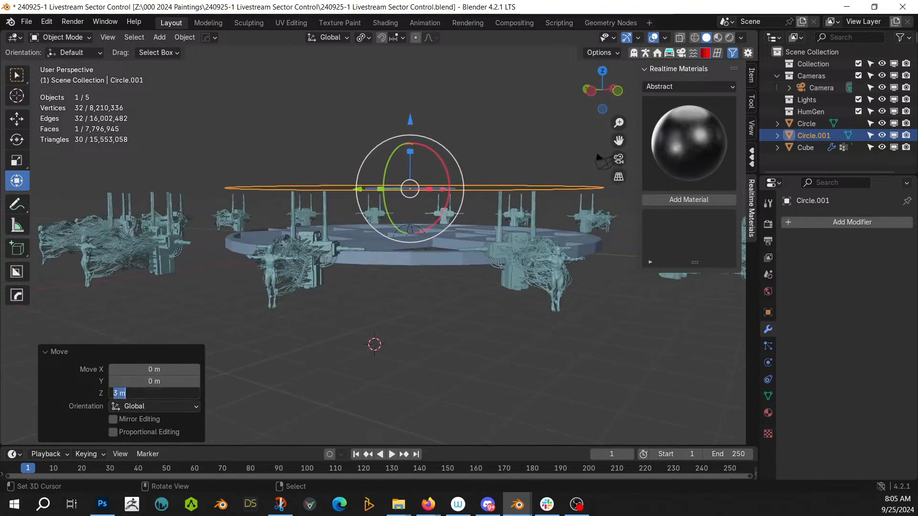
type("2")
key("Return")
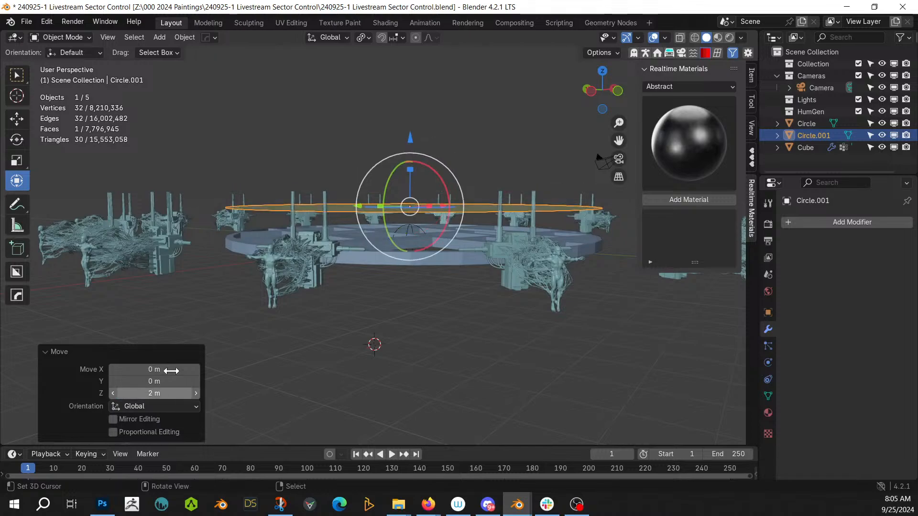
Step: Run Random Slice on the upper disc with the Shortest solver, cut amount 25 and Limited Dissolve, raising the cut seed beyond 4
mouse_move(383, 390)
middle_mouse_down()
mouse_move(359, 360)
mouse_move(354, 374)
mouse_move(359, 404)
mouse_move(383, 372)
middle_mouse_up()
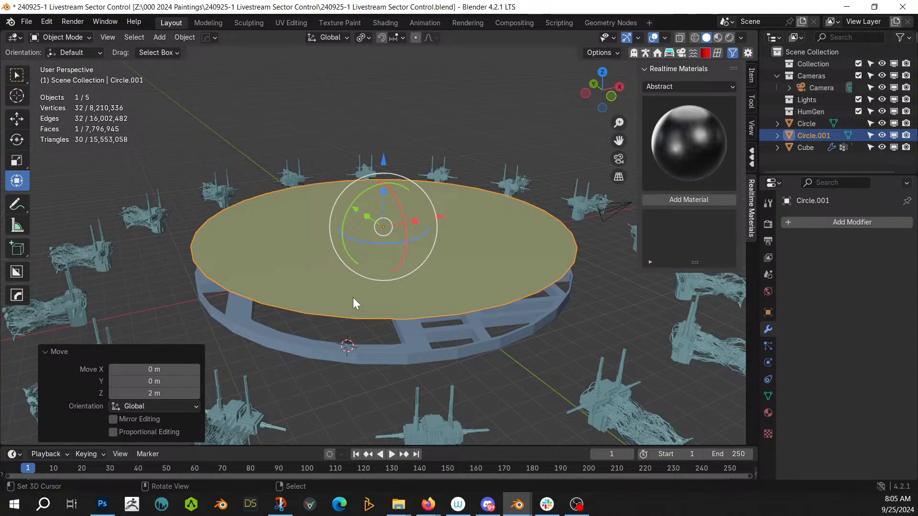
scroll(371, 299, "up", 1)
key("Tab")
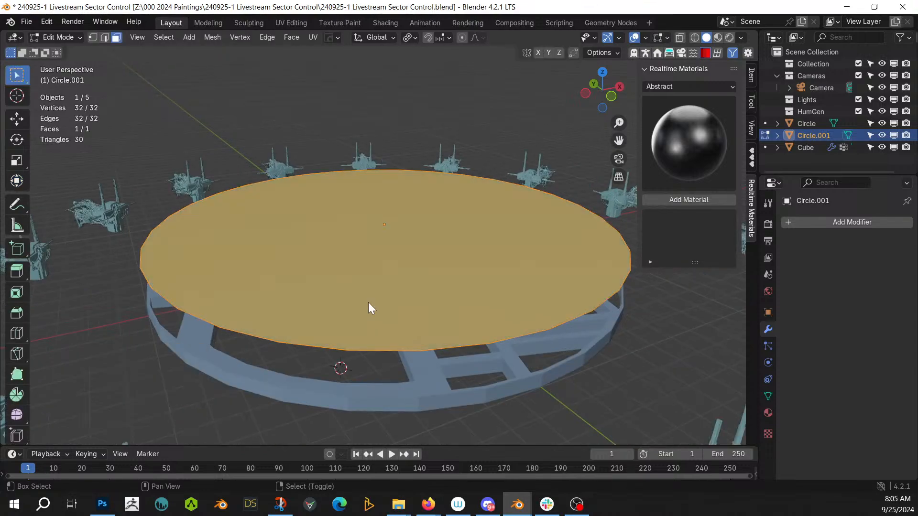
key("shift+alt+r")
left_click(359, 282)
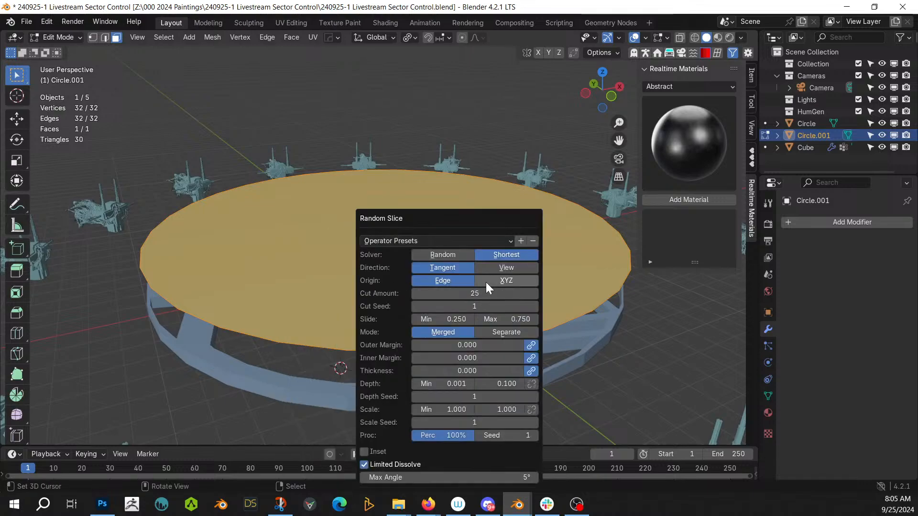
left_click(535, 306)
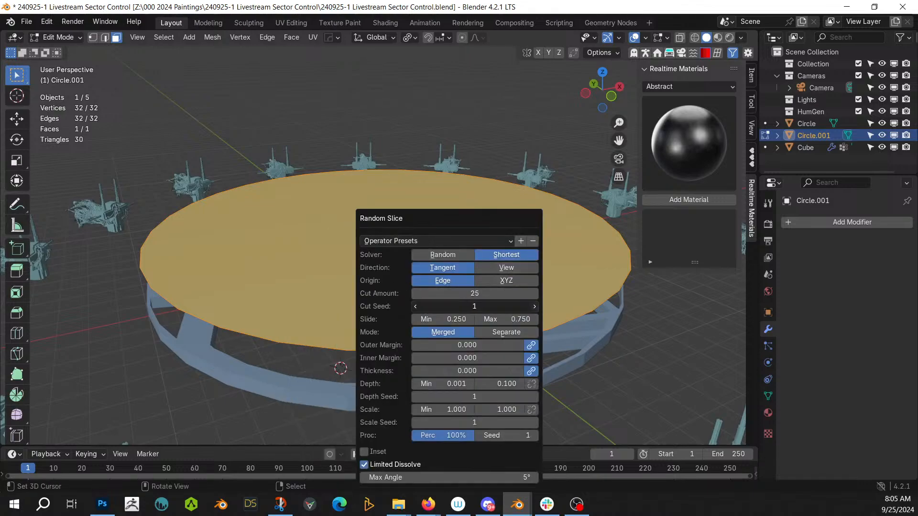
left_click(534, 307)
left_click(534, 307)
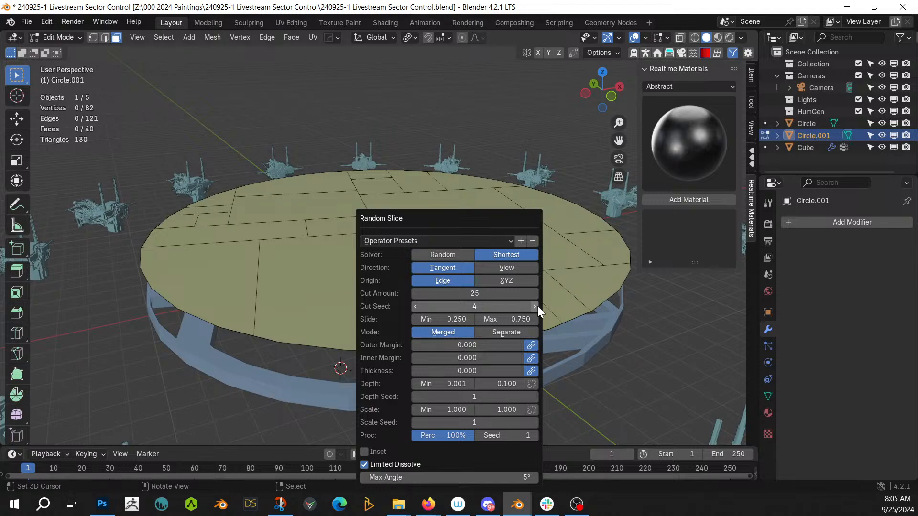
left_click(537, 306)
left_click(536, 306)
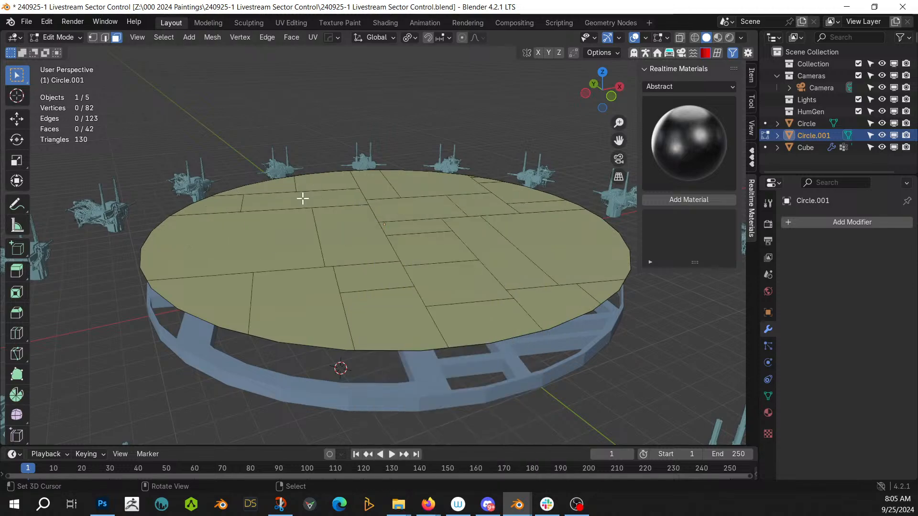
Step: Inset the upper disc's larger panels individually with 0 m thickness and scale the inset faces to about 0.75
middle_click_drag(374, 251, 354, 327)
scroll(353, 327, "down", 2)
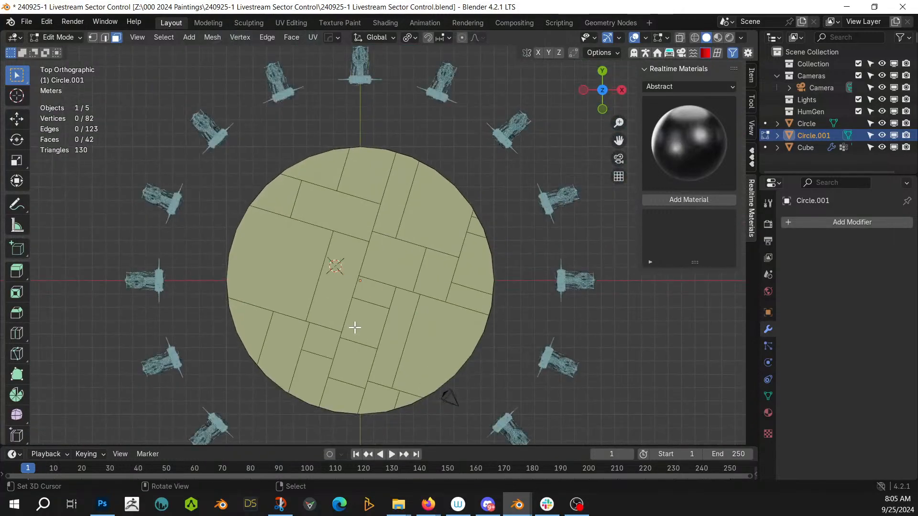
key("c")
mouse_move(360, 275)
left_mouse_down()
mouse_move(357, 313)
mouse_move(383, 309)
mouse_move(378, 323)
mouse_move(330, 303)
mouse_move(334, 256)
mouse_move(406, 245)
left_mouse_up()
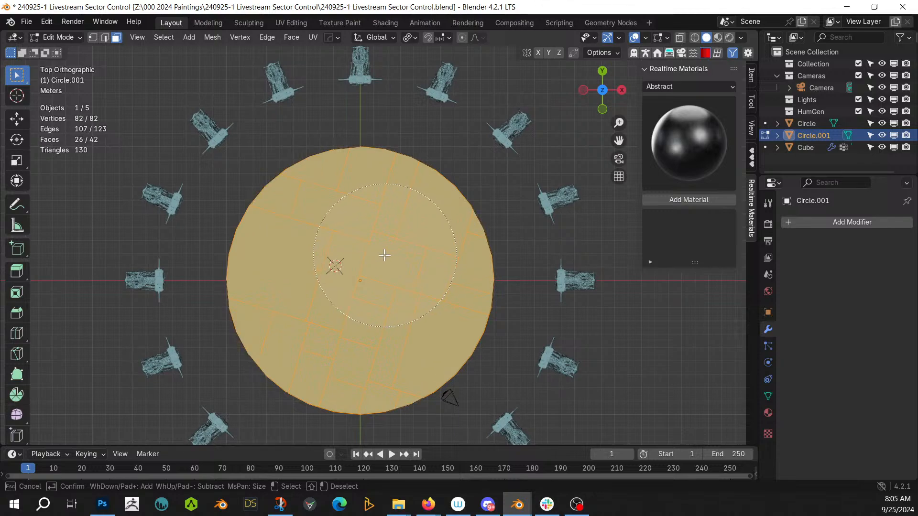
right_click(363, 277)
scroll(363, 277, "up", 3)
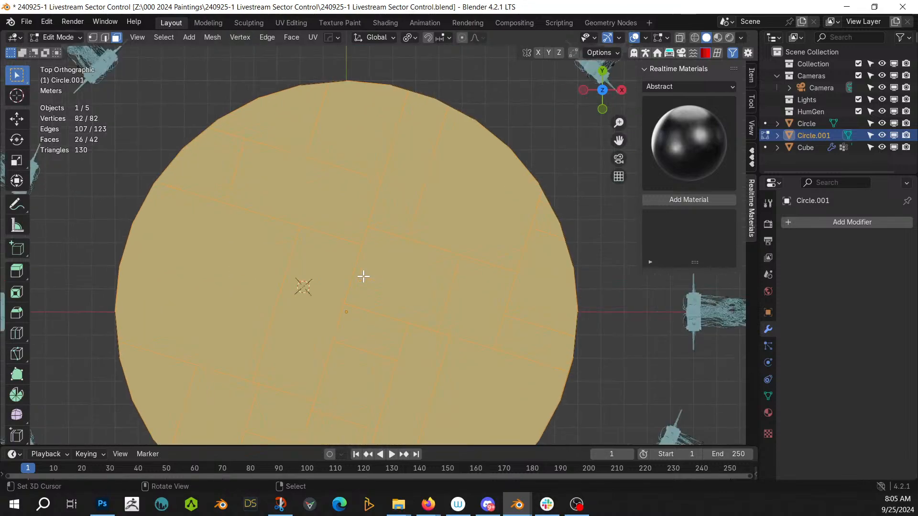
key("i")
left_click(362, 277)
key("s")
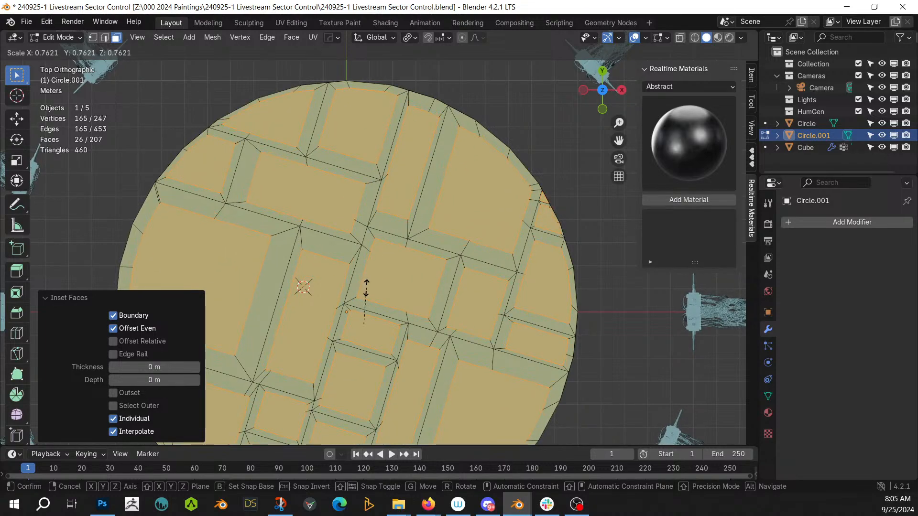
left_click(365, 289)
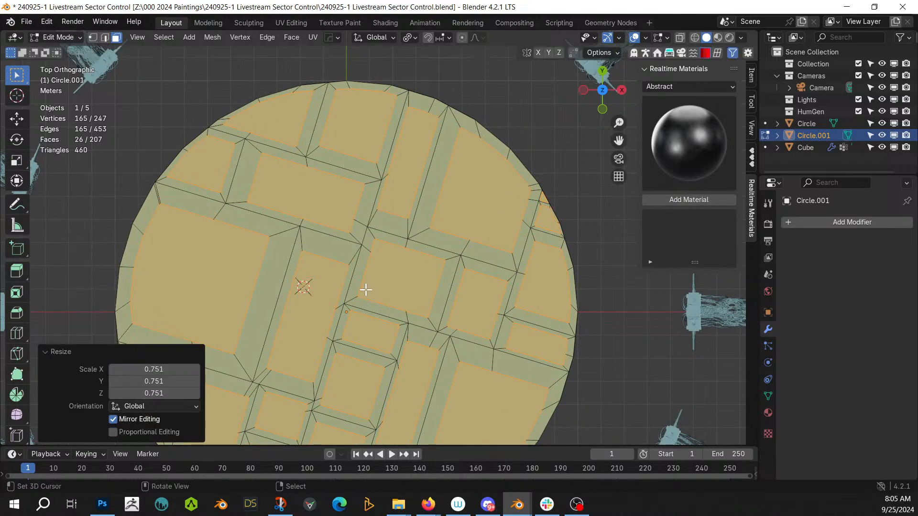
Step: Delete the inset panel faces of the upper disc, leaving only its framework of strips
key("x")
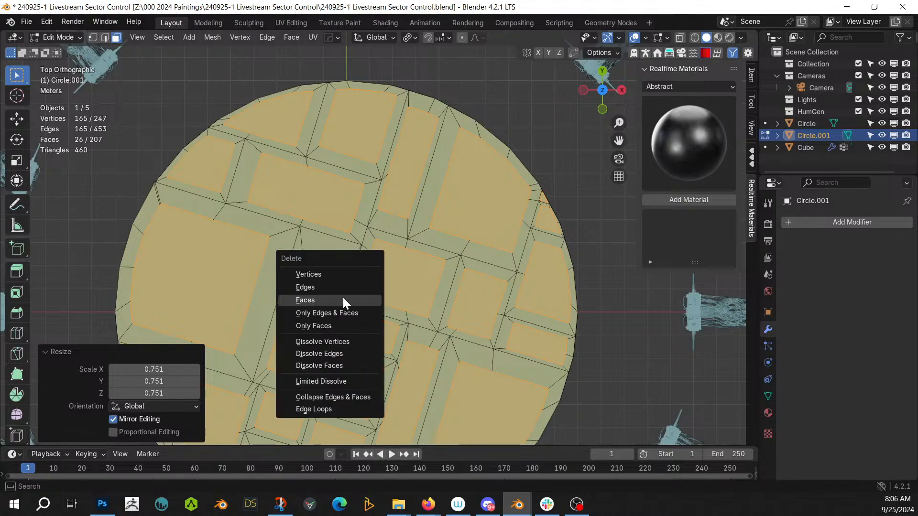
left_click(344, 300)
scroll(344, 299, "down", 4)
mouse_move(344, 297)
middle_mouse_down()
mouse_move(353, 245)
mouse_move(346, 292)
middle_mouse_up()
Step: Rotate the upper framework 45° about the Z axis in top view
key("KP_7")
key("KP_7")
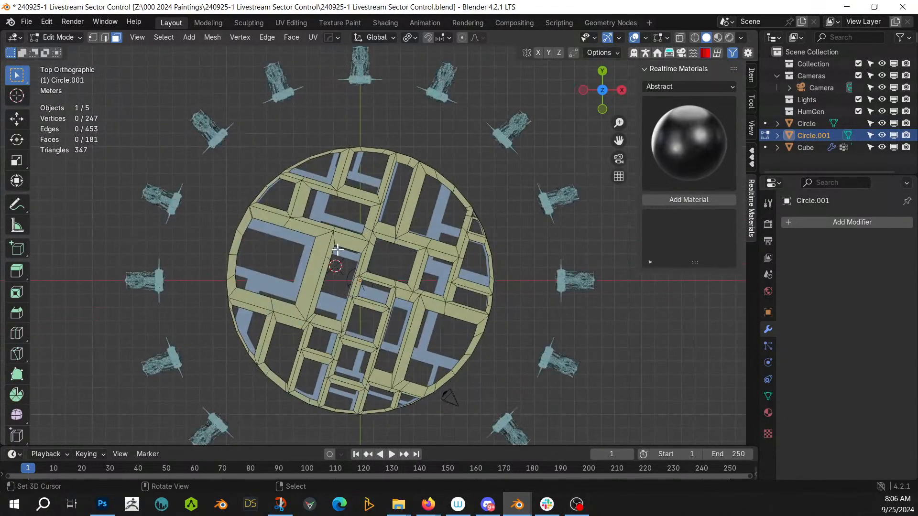
key("Tab")
left_click_drag(323, 237, 322, 236)
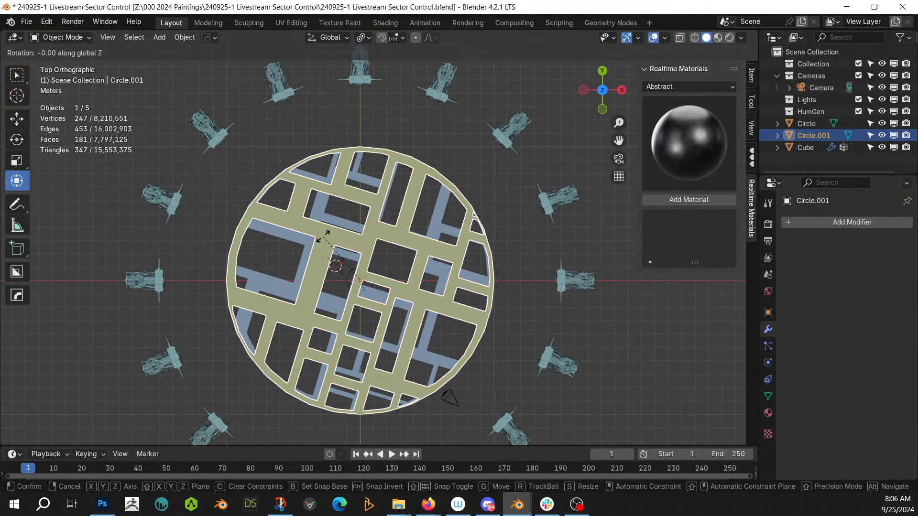
type("45")
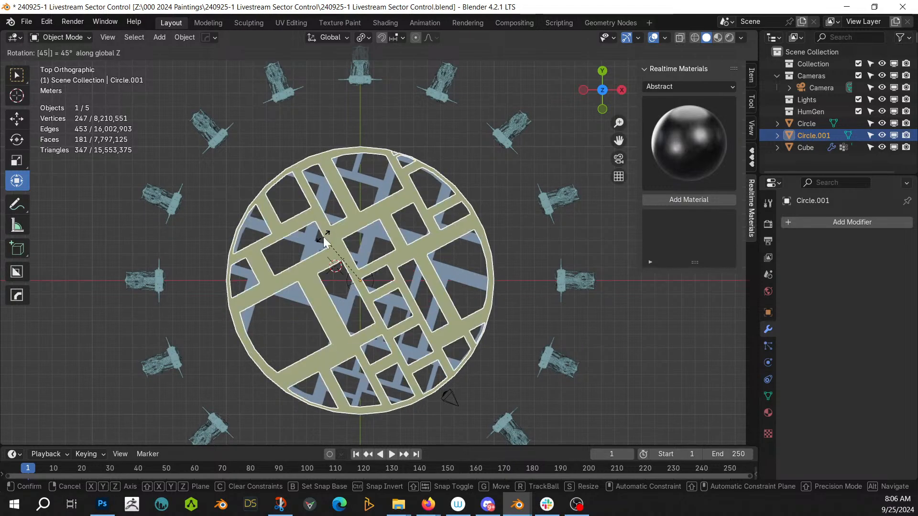
key("Return")
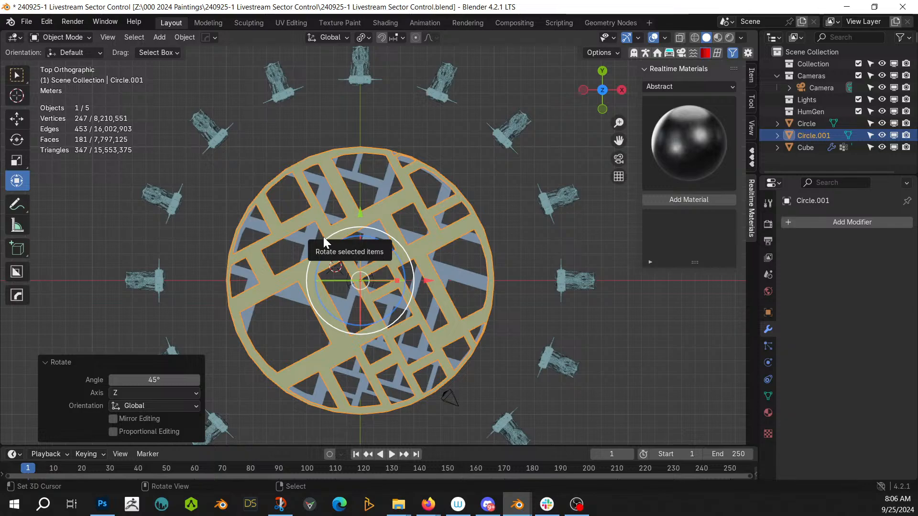
Step: Extrude all faces of the upper framework 0.5 m along its normal to give it thickness
middle_click_drag(293, 306, 311, 287)
key("Tab")
key("a")
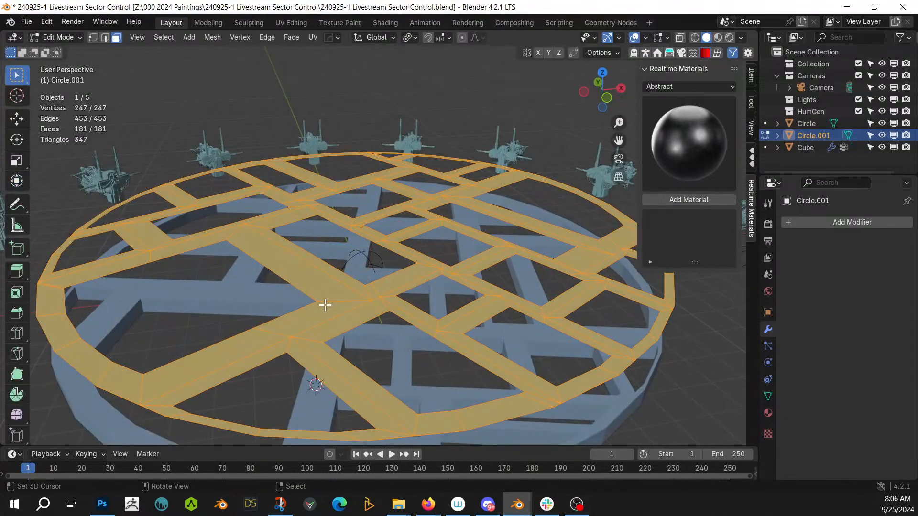
key("e")
key("Return")
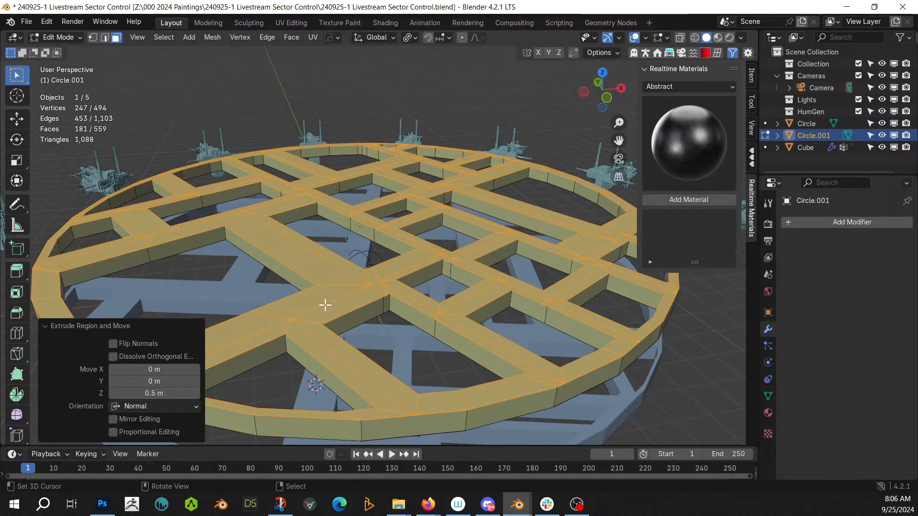
key("Tab")
scroll(325, 305, "down", 5)
mouse_move(366, 289)
middle_mouse_down()
mouse_move(378, 279)
mouse_move(378, 291)
middle_mouse_up()
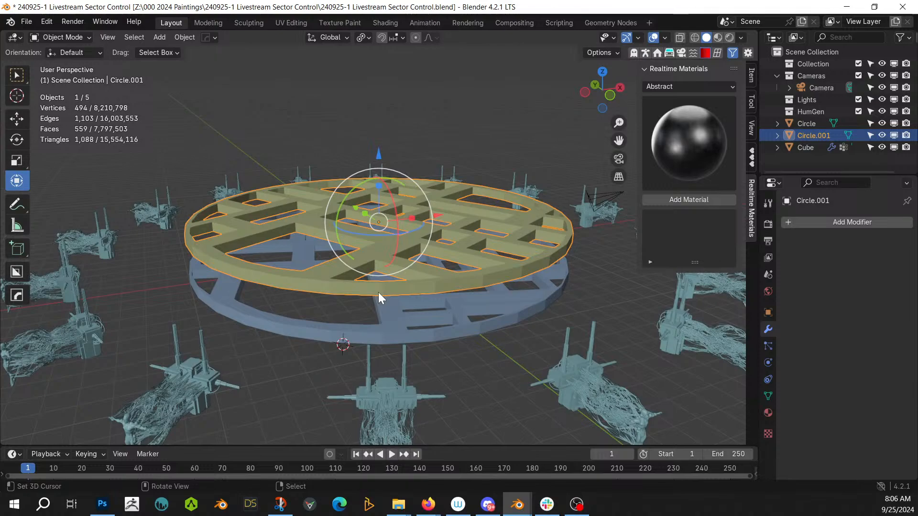
Step: Add a mesh circle with 32 vertices and 10 m radius, clear its location to the world origin, and fill it with a face
key("shift+a")
mouse_move(346, 180)
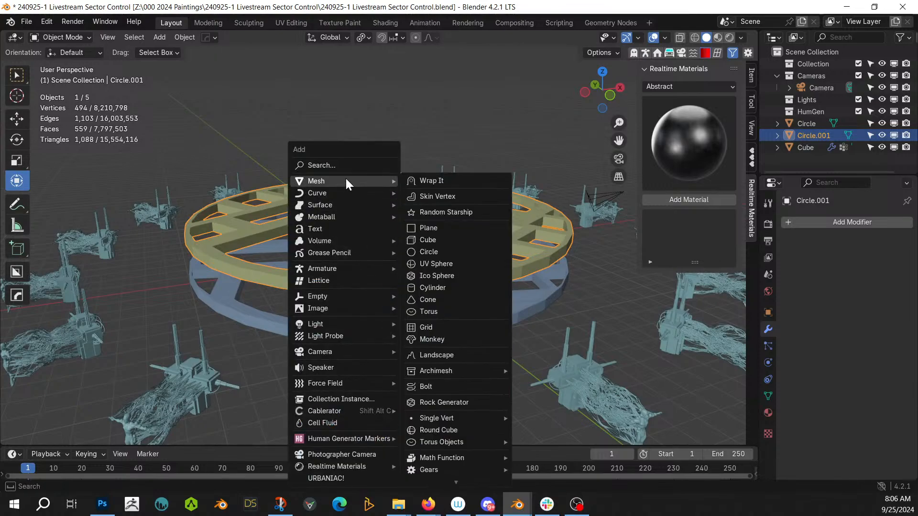
left_click(446, 253)
middle_click_drag(446, 254, 446, 239)
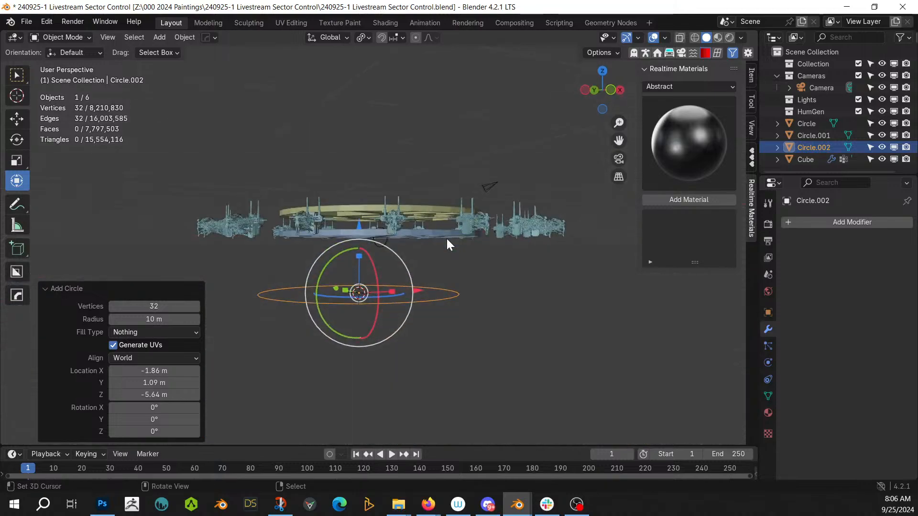
key("alt+g")
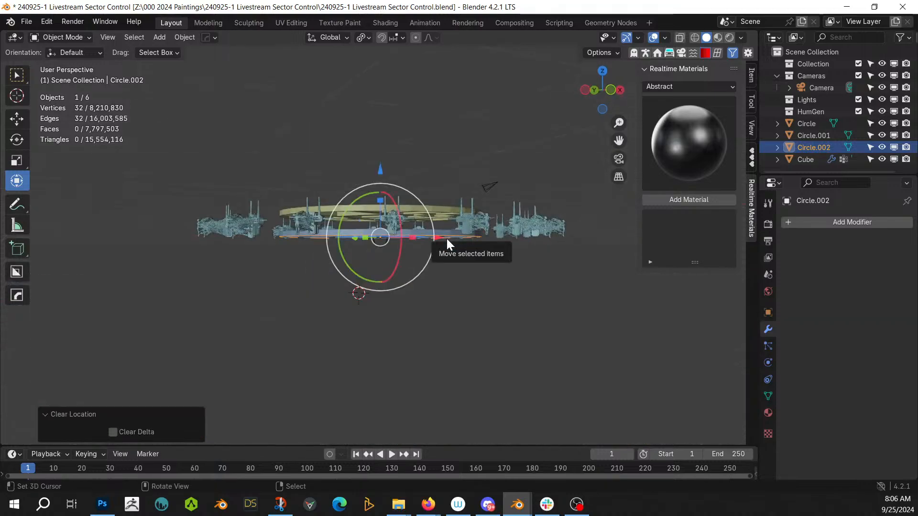
key("Tab")
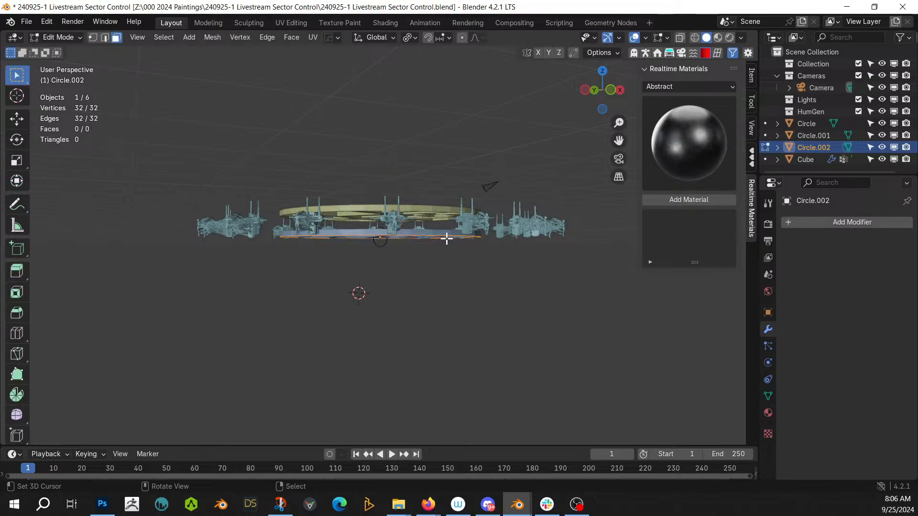
key("f")
key("Tab")
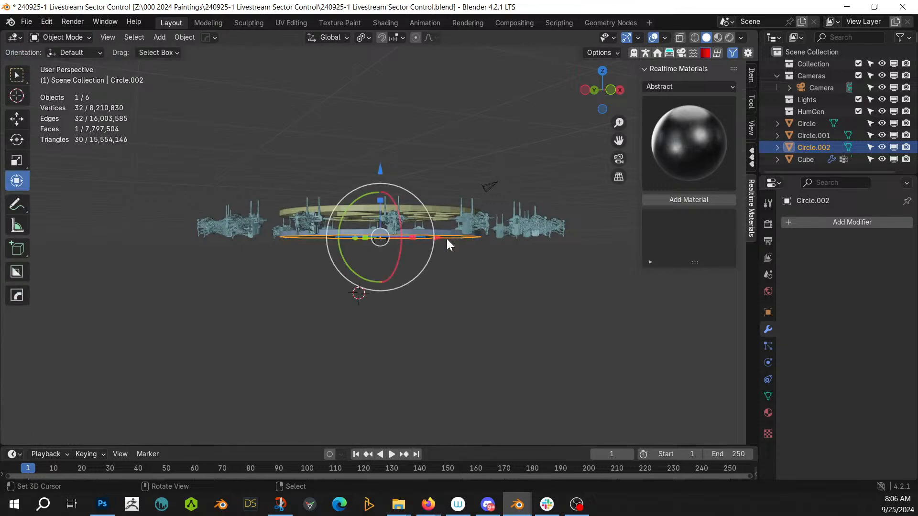
Step: Move the new disc up 4 m along the global Z axis, above the two frameworks
key("g")
key("z")
key("4")
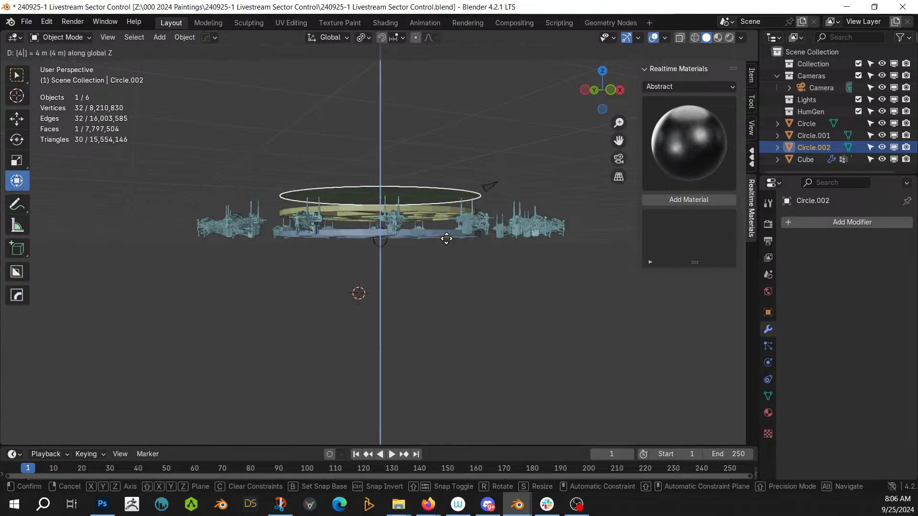
key("Return")
Step: Run Random Slice on the third disc with the Shortest solver, Limited Dissolve, cut seed 55 and cut amount 30
middle_click_drag(421, 261, 410, 307)
scroll(421, 294, "up", 6)
key("Tab")
key("shift+alt+f")
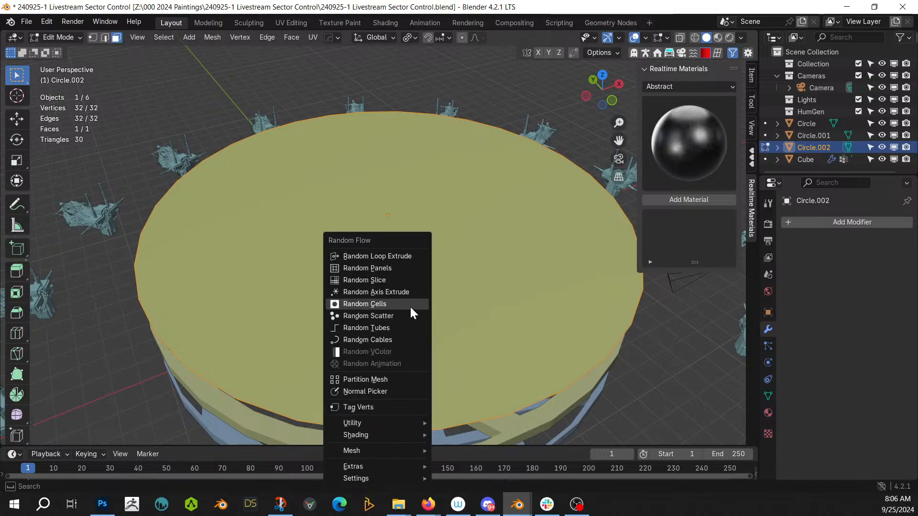
left_click(391, 281)
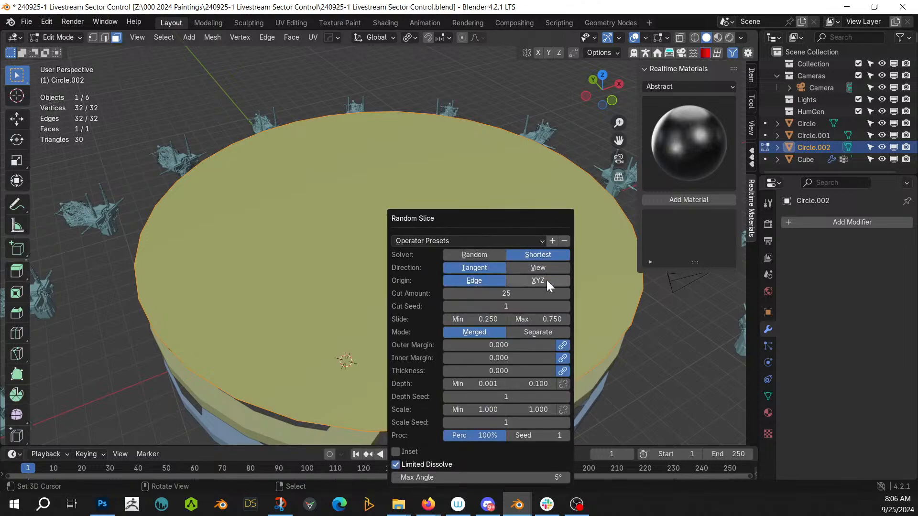
left_click(505, 306)
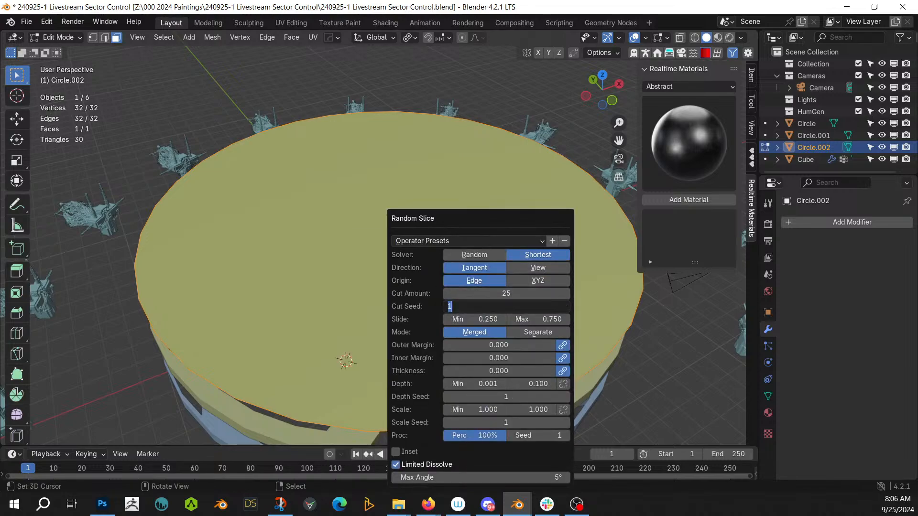
type("58")
key("Return")
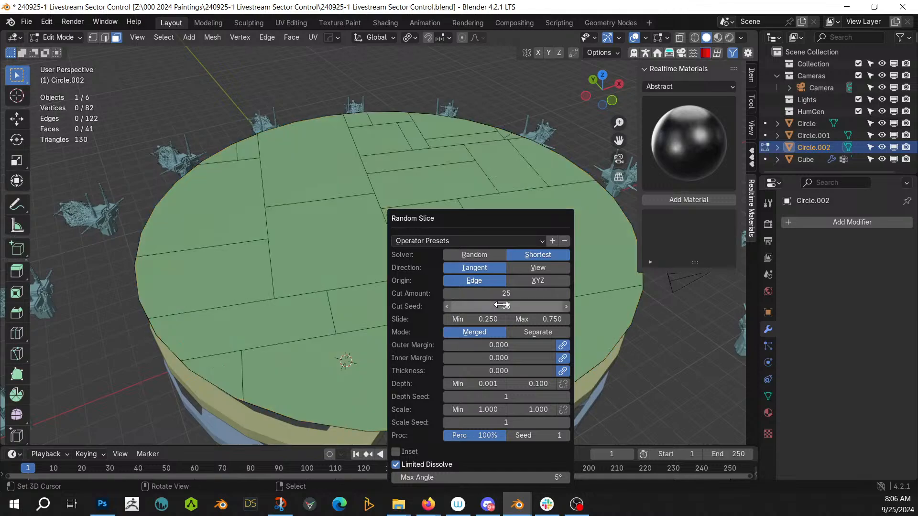
left_click(502, 293)
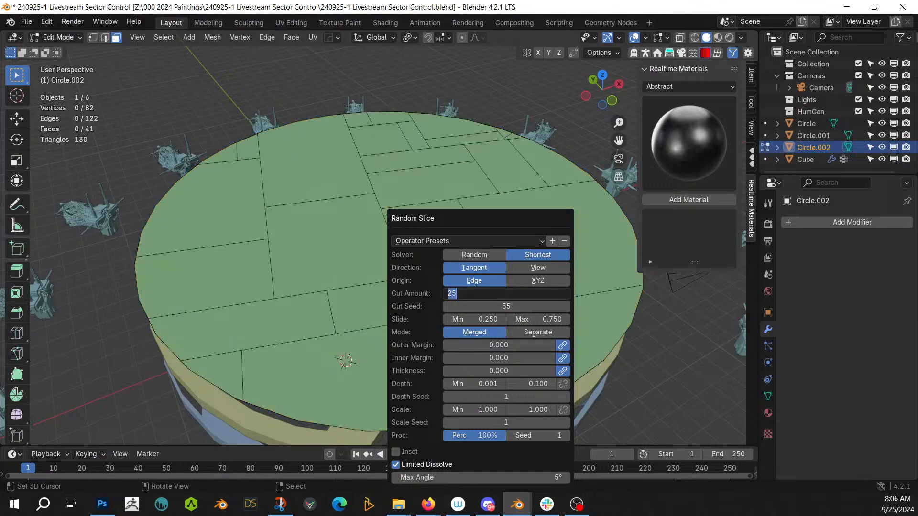
type("30")
key("Return")
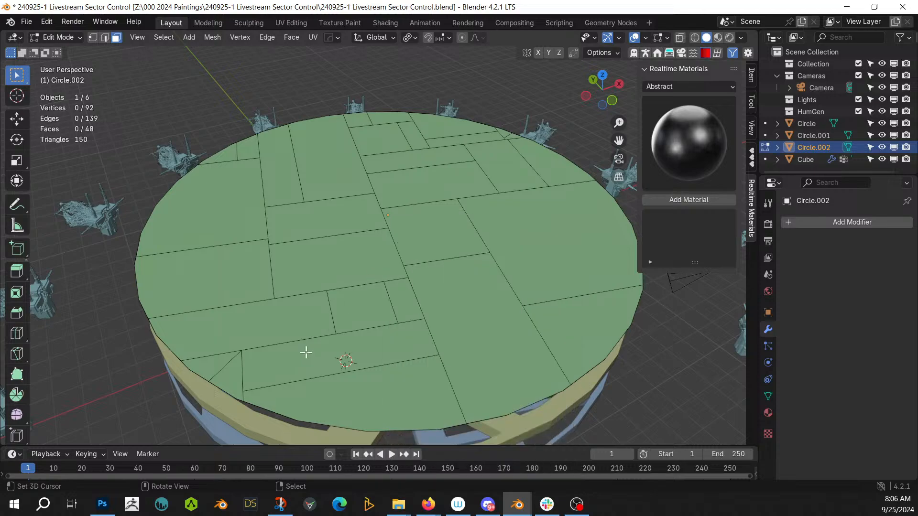
Step: Raise the cut amount of the disc's Random Slice beyond 31 for more panels
middle_click_drag(359, 297, 336, 328)
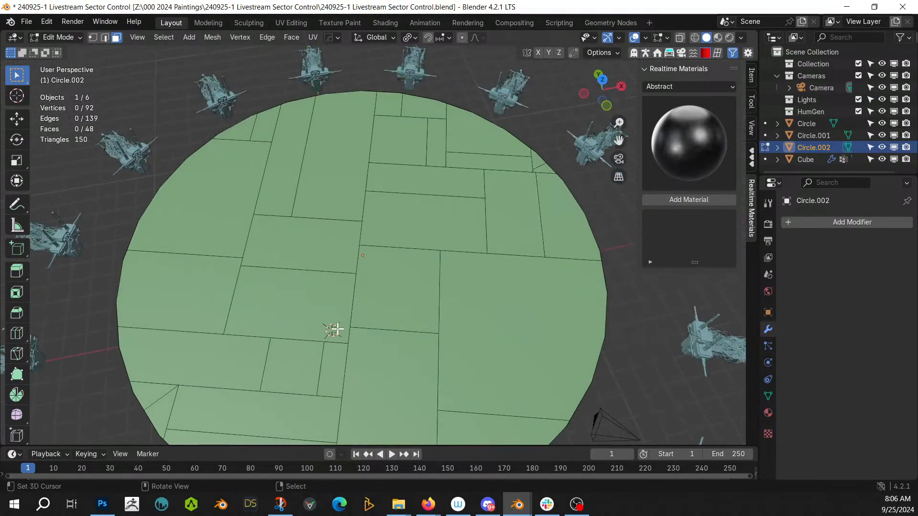
key("F9")
left_click(513, 294)
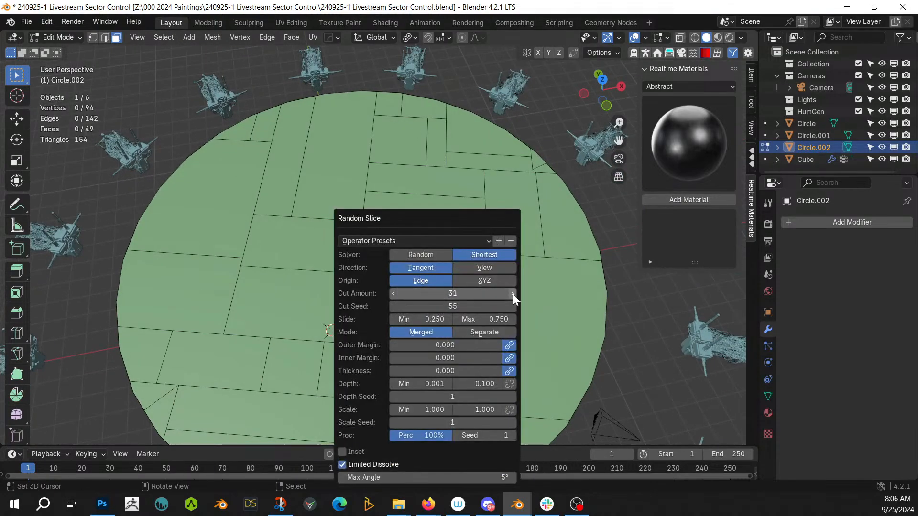
left_click(513, 293)
left_click(513, 293)
left_click(512, 294)
middle_click_drag(171, 415, 258, 375)
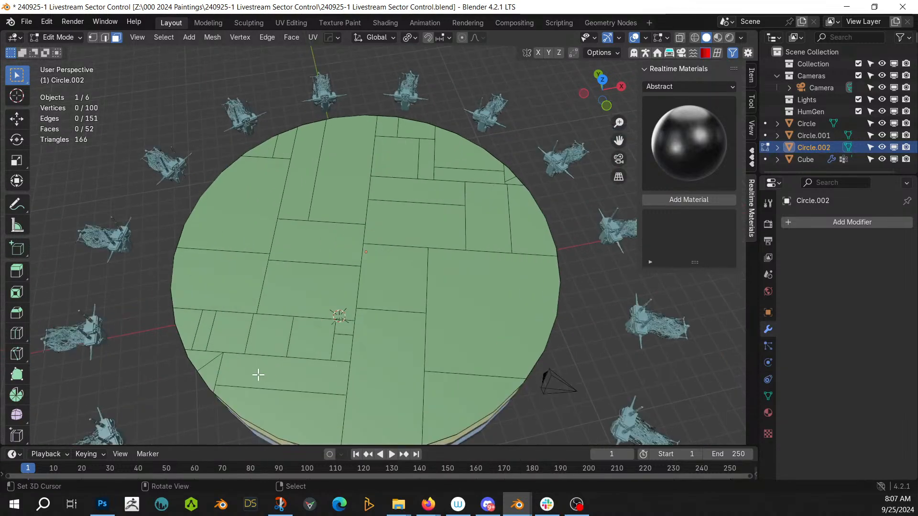
Step: Dissolve the two stray diagonal edges near opposite sides of the sliced disc's rim
key("2")
left_click(210, 362)
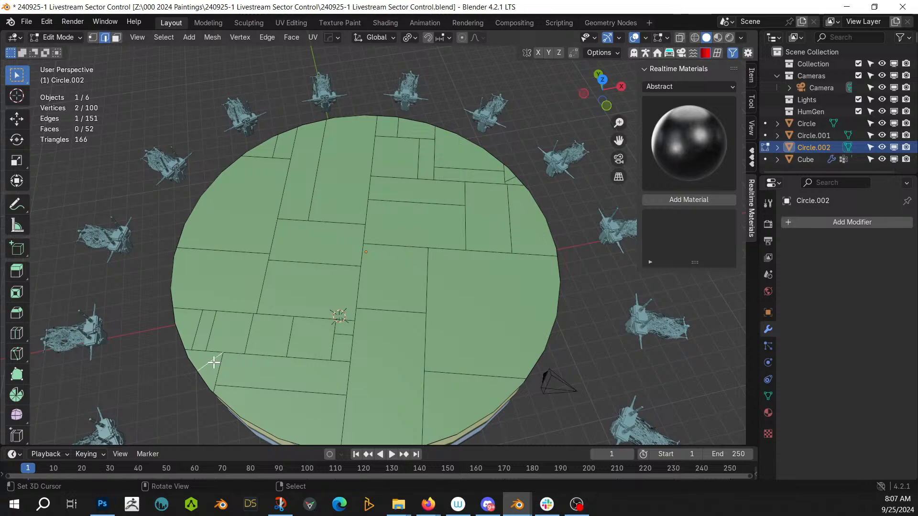
left_click(511, 179, "shift")
key("ctrl+x")
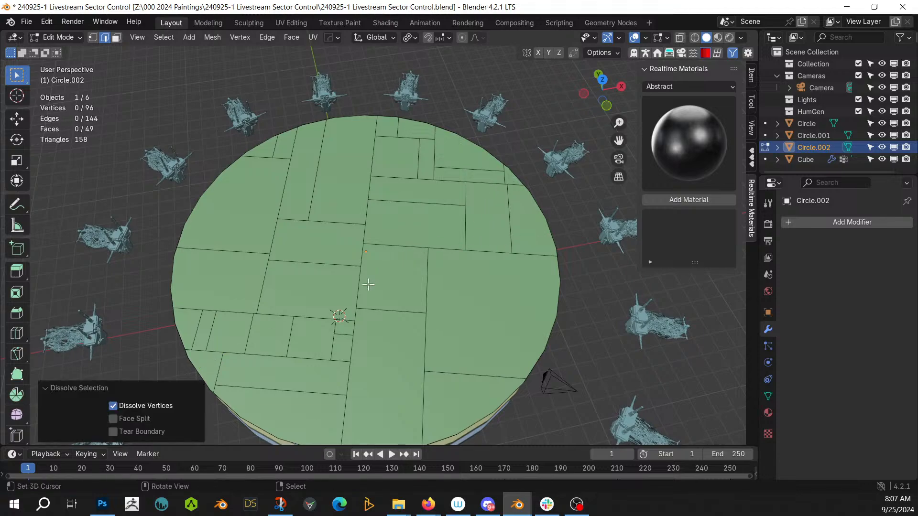
Step: Select the disc's main panel faces in top view using a large circle selection centred on the disc in face mode
key("KP_7")
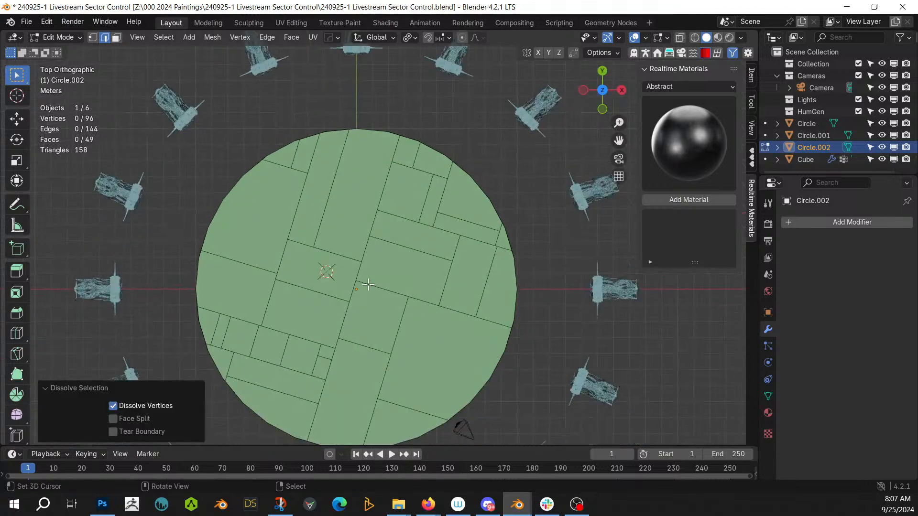
key("c")
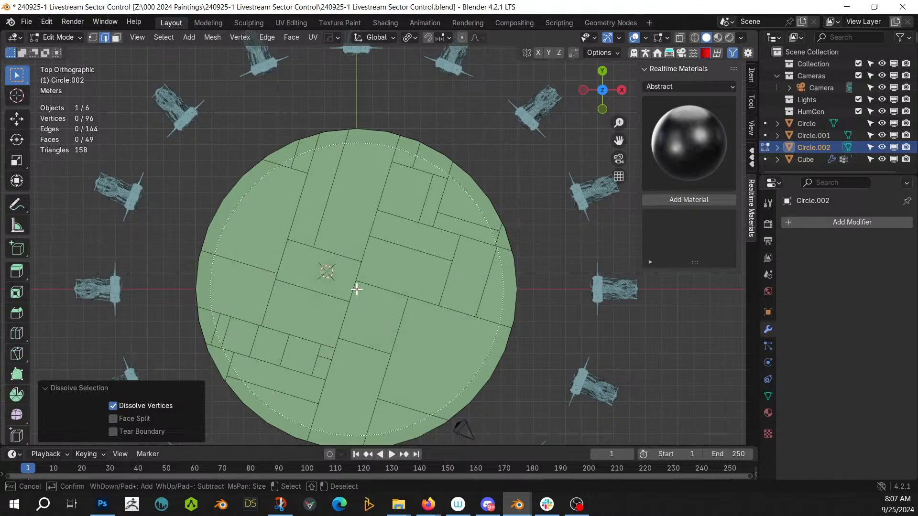
left_click(360, 287)
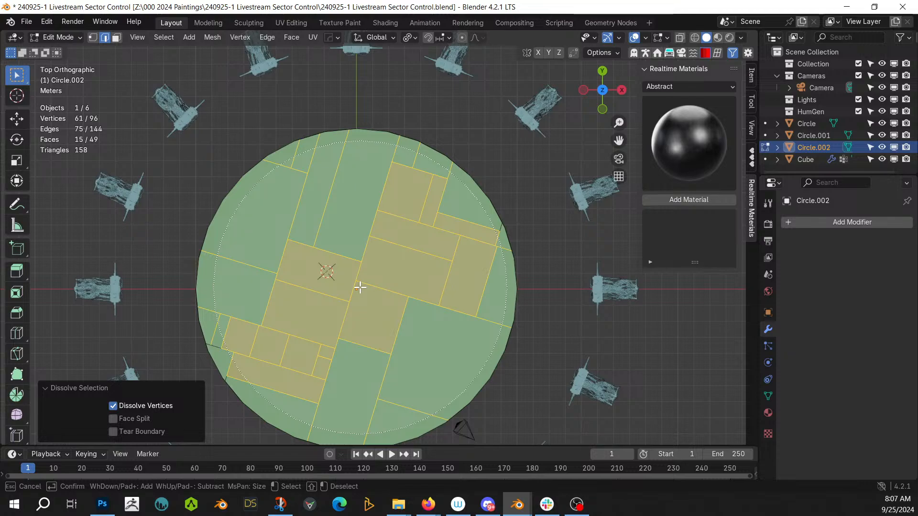
key("Escape")
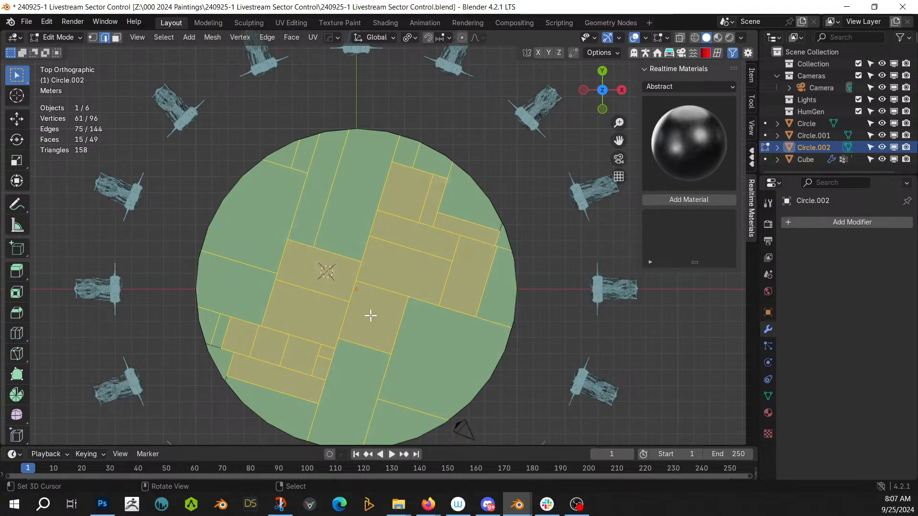
key("3")
key("c")
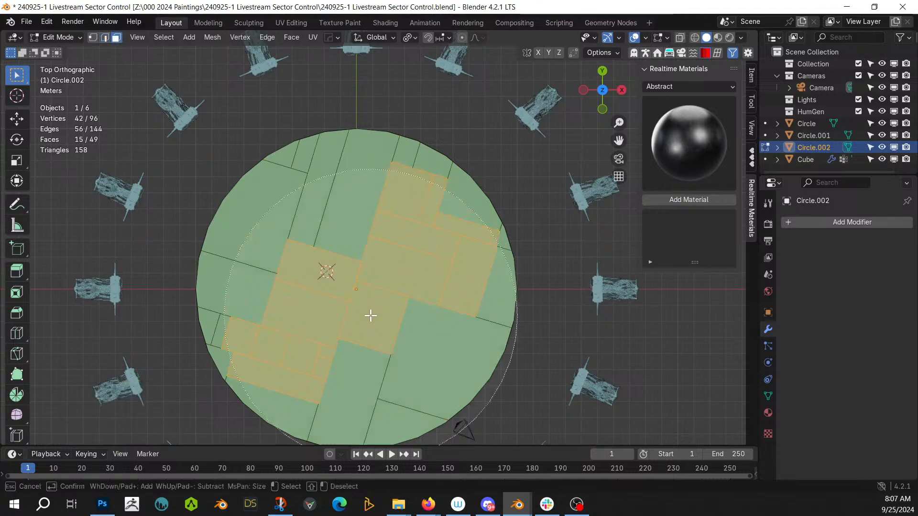
left_click(358, 287)
key("Escape")
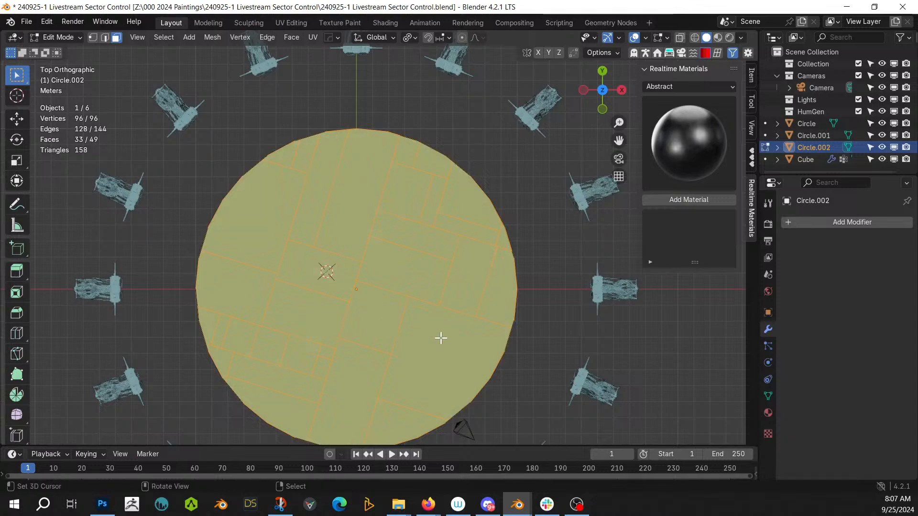
Step: Inset the selected disc panels individually with a thickness of about 0.117 m
key("i")
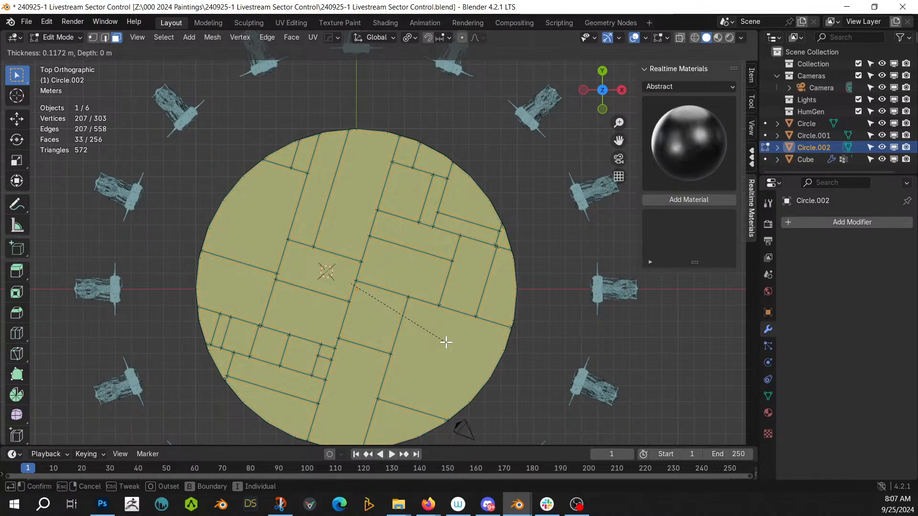
left_click(446, 343)
scroll(435, 345, "up", 3)
middle_click_drag(426, 349, 501, 249)
scroll(425, 258, "down", 3)
scroll(426, 254, "up", 4)
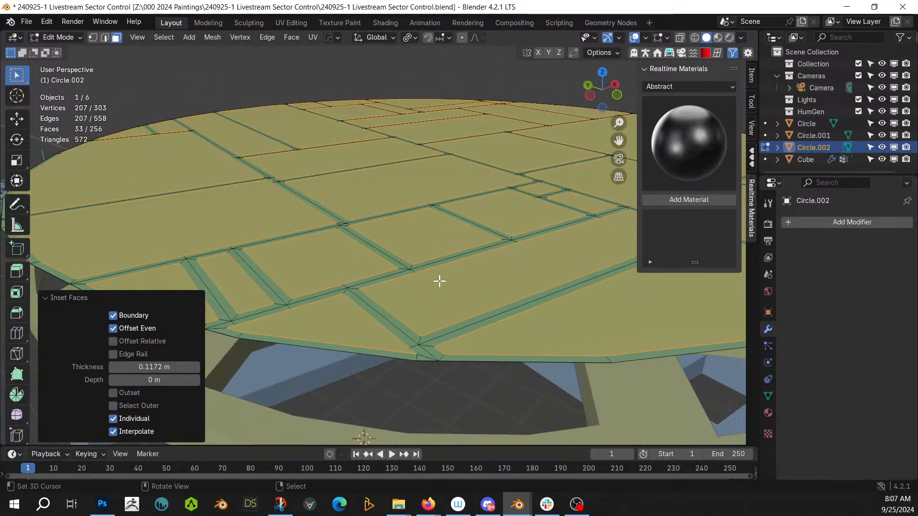
Step: Delete the inset panel faces of the top disc, leaving only its thin framework of strips
key("x")
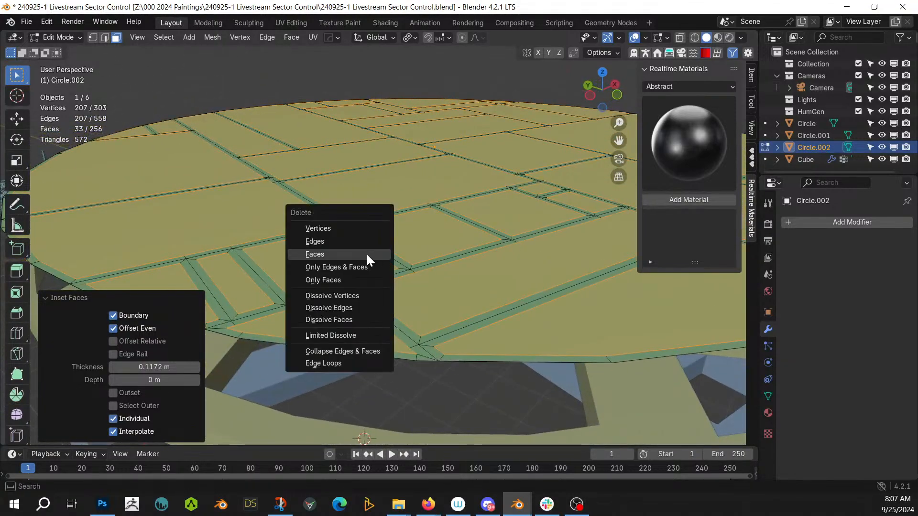
left_click(366, 255)
scroll(375, 254, "down", 4)
middle_click_drag(374, 260, 352, 300)
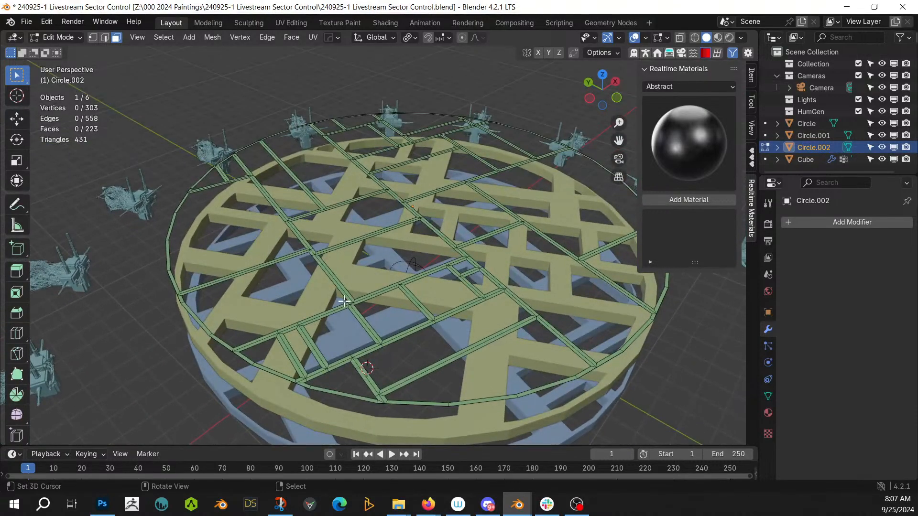
Step: Extrude all strips of the thin top framework 0.5 m along the normal
key("Tab")
key("Tab")
key("a")
type("e")
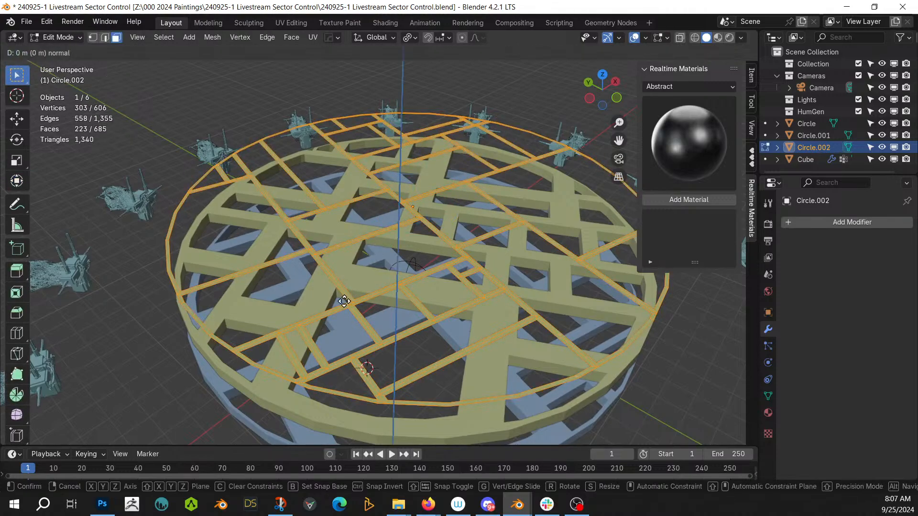
type("0.5")
key("Return")
key("Tab")
middle_click_drag(345, 301, 275, 324)
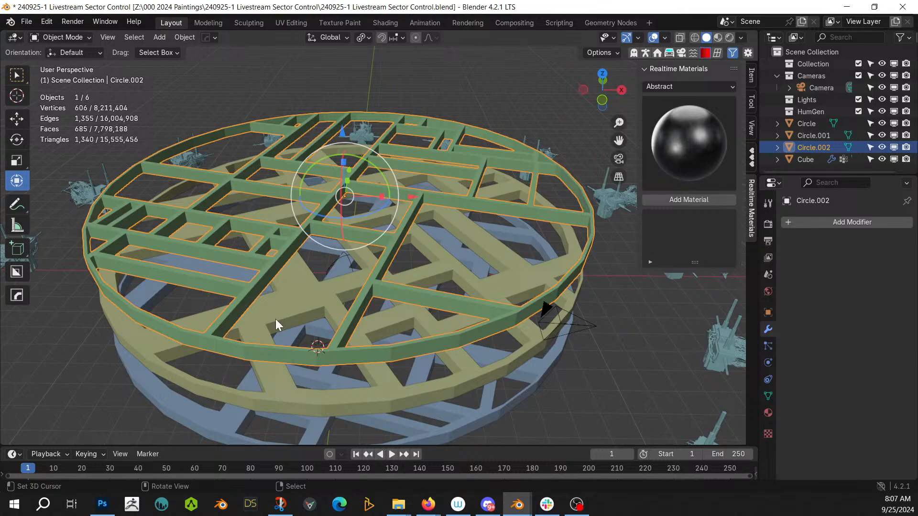
middle_click_drag(276, 328, 294, 338)
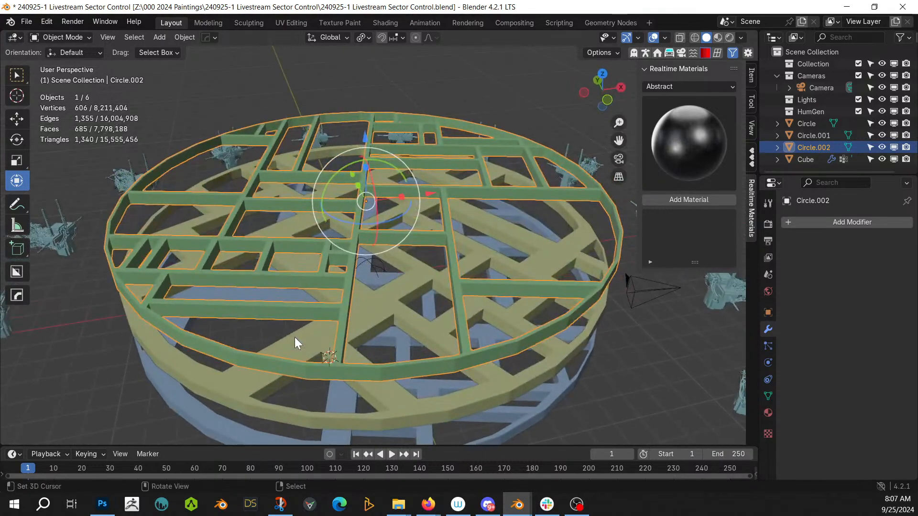
Step: Add a 32-vertex mesh circle with a 10 m radius and clear its location to the world origin
key("shift+a")
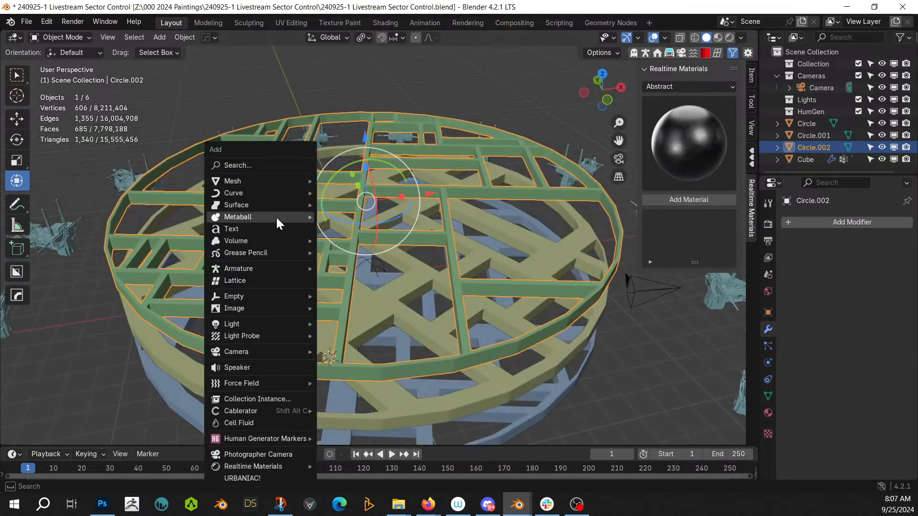
mouse_move(258, 182)
left_click(366, 253)
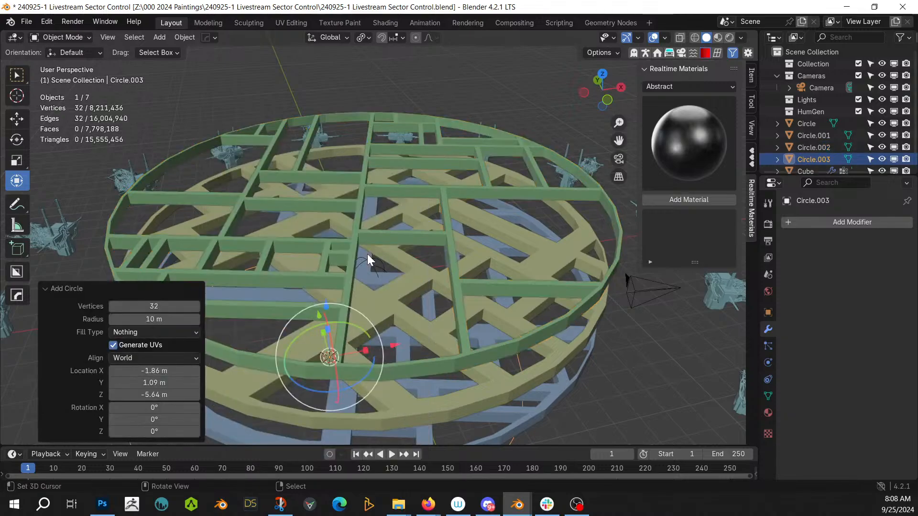
scroll(366, 256, "down", 4)
middle_click_drag(365, 261, 380, 227)
key("alt+g")
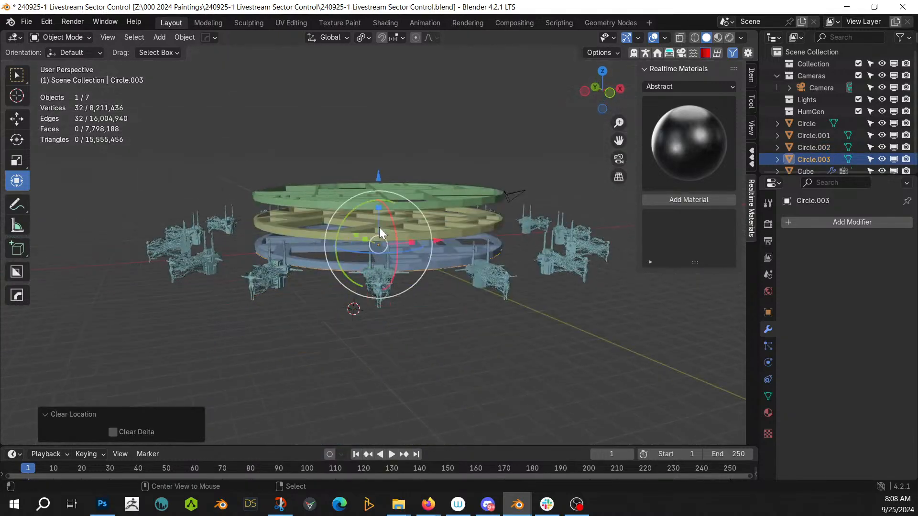
Step: Move the new circle 6 m up along the global Z axis, above the stacked frame platforms
key("g")
key("z")
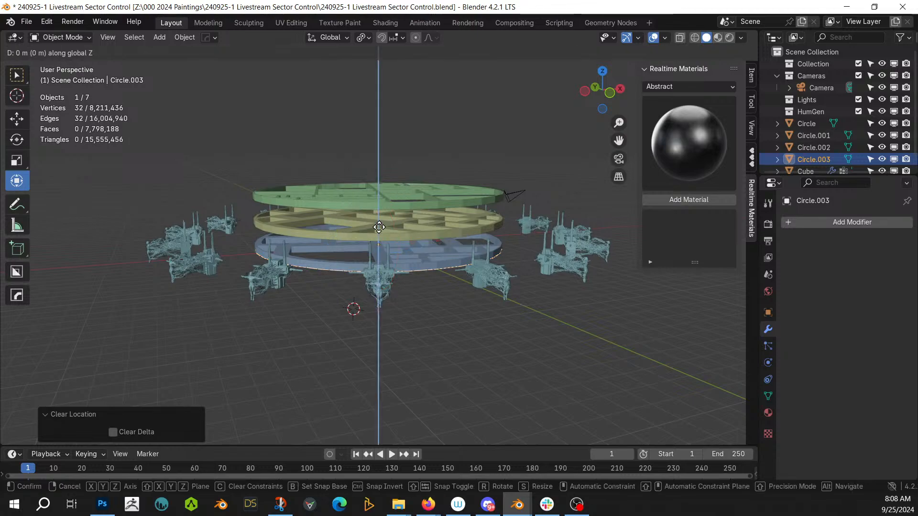
type("6")
key("Return")
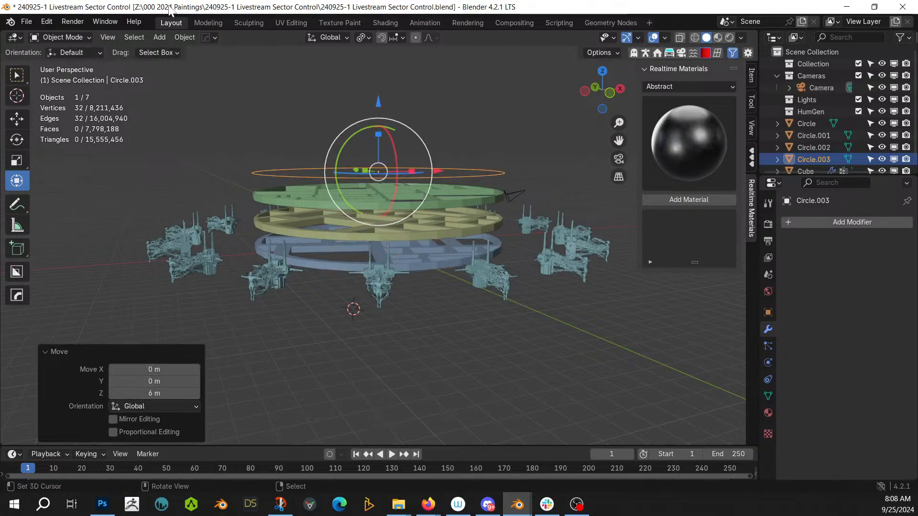
Step: Fill the raised circle's outline with a single face to make a solid disc, and stay in mesh editing
middle_click_drag(257, 143, 339, 235)
key("Tab")
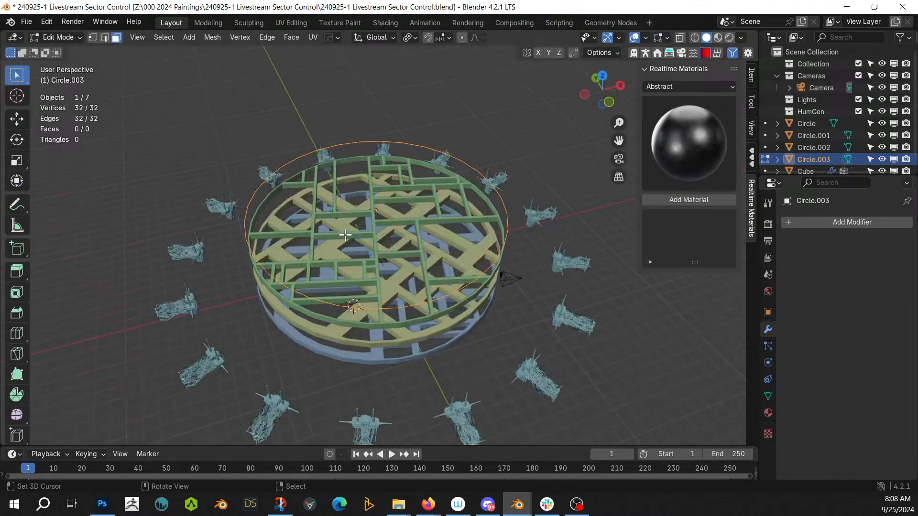
key("f")
key("Tab")
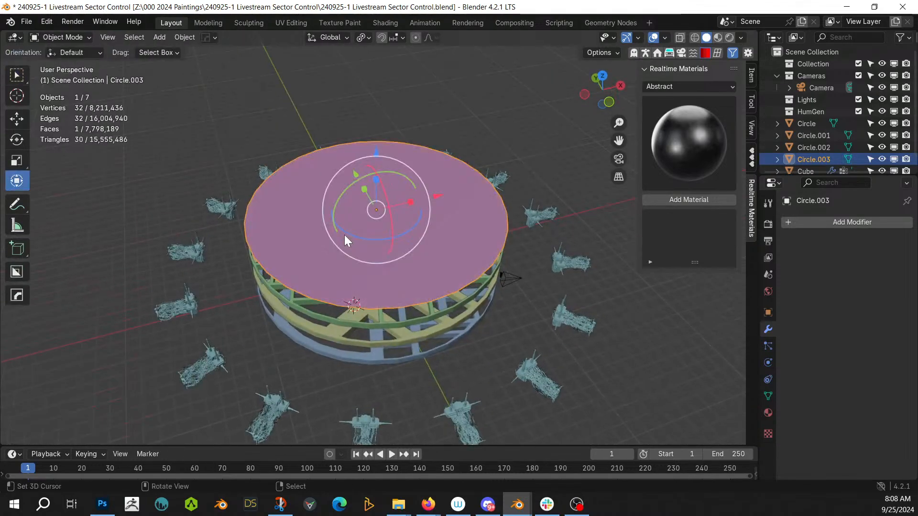
key("Tab")
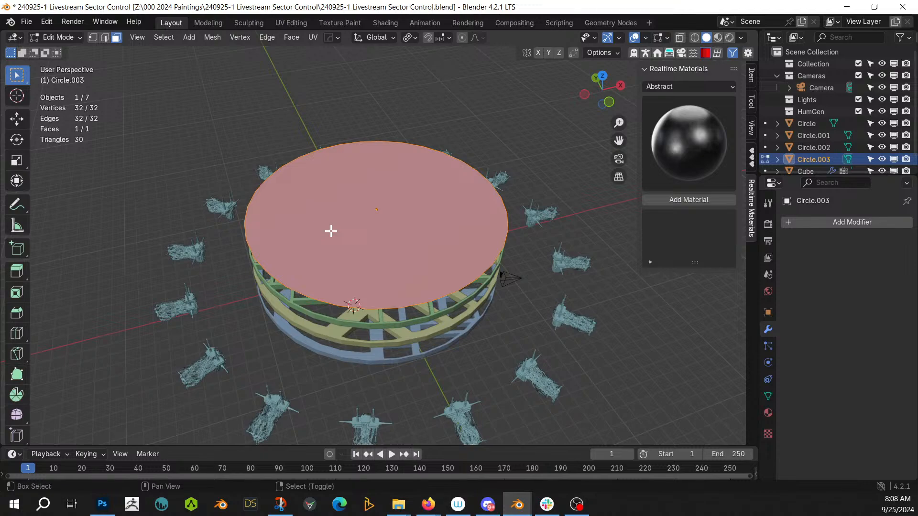
Step: Apply Random Slice to the solid top disc's face with a new cut amount
key("shift+alt+q")
left_click(331, 230)
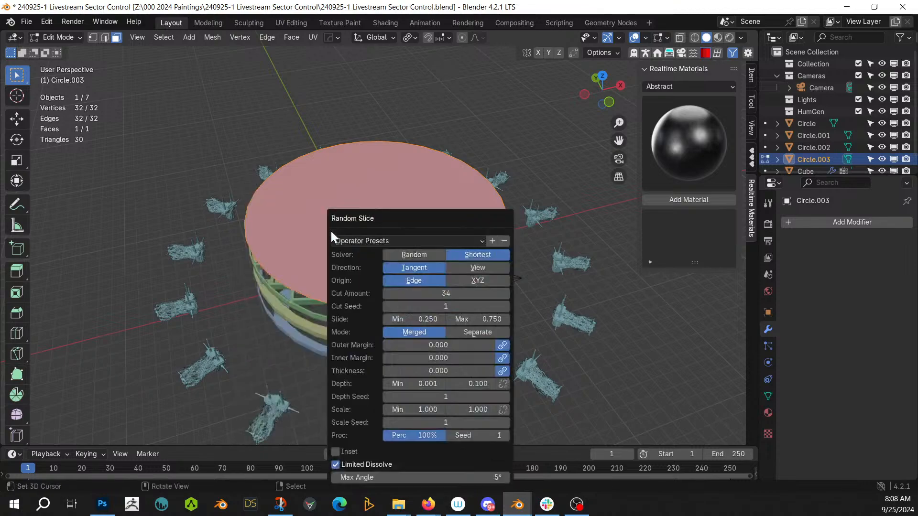
left_click(452, 293)
key("Return")
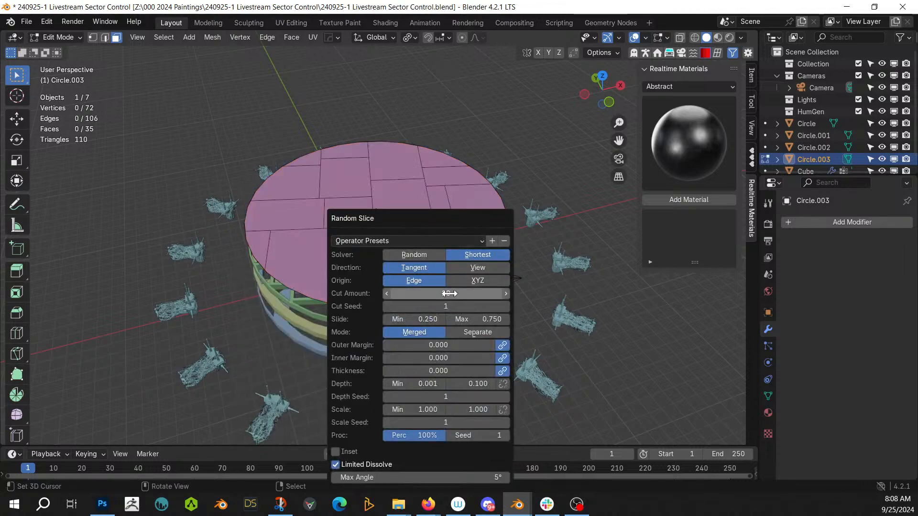
Step: Cut openings in the sliced disc by insetting its panels individually, scaling the inner faces to about 0.85 and deleting them
key("KP_7")
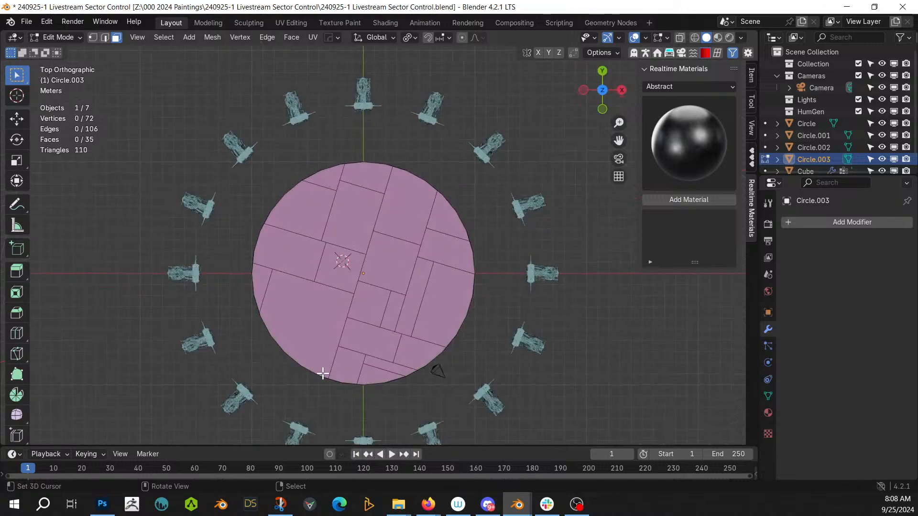
scroll(321, 375, "up", 2)
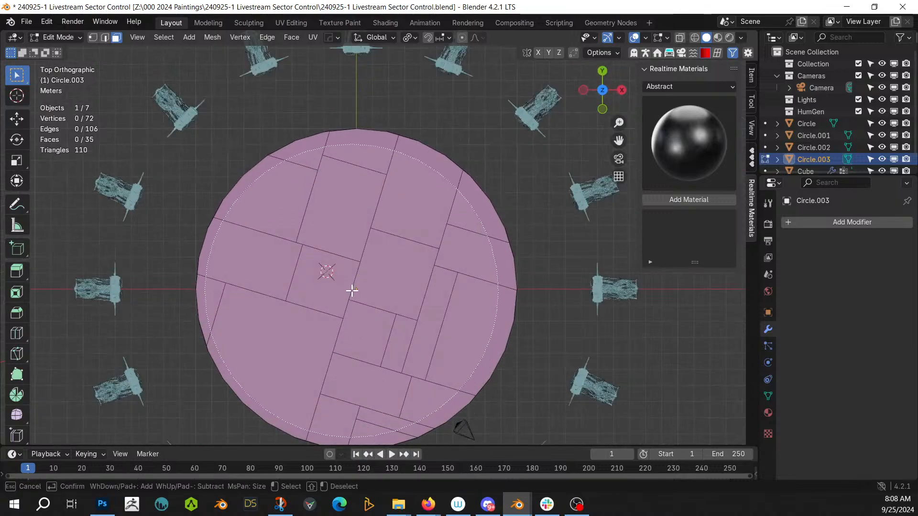
key("c")
left_click(354, 288)
key("Escape")
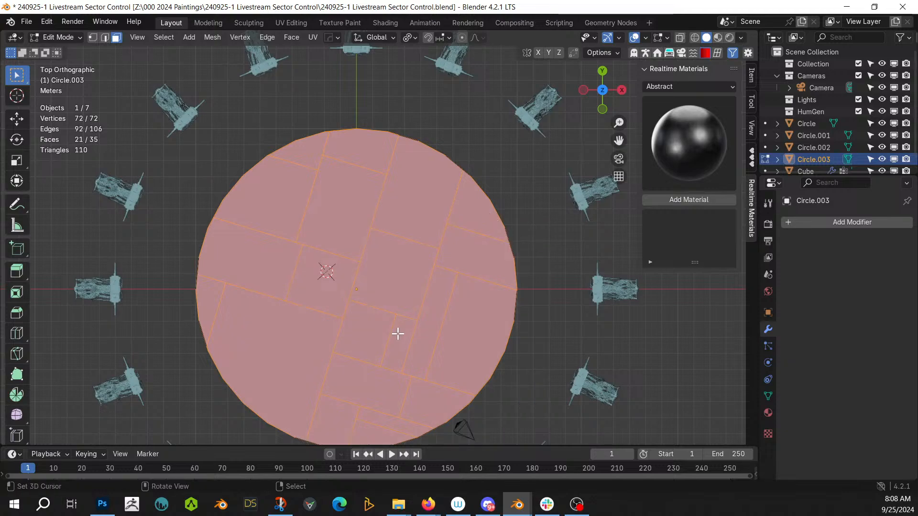
key("i")
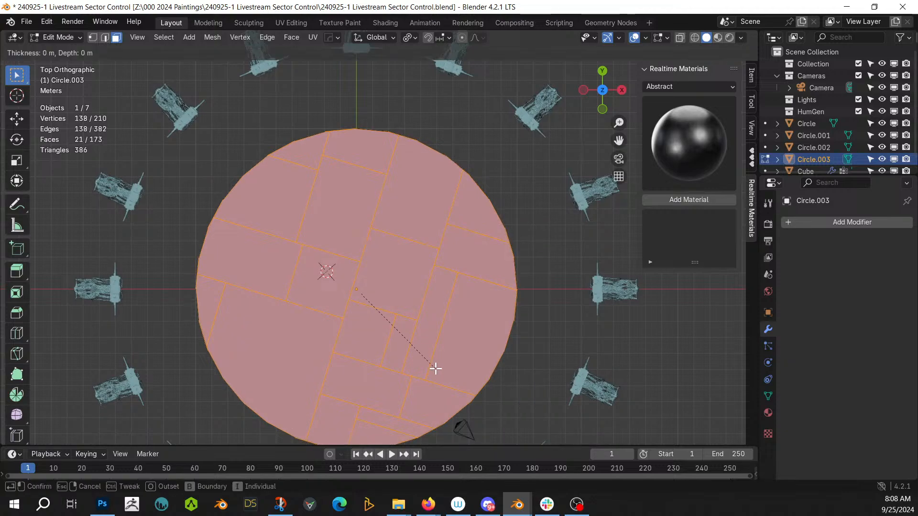
left_click(435, 368)
key("s")
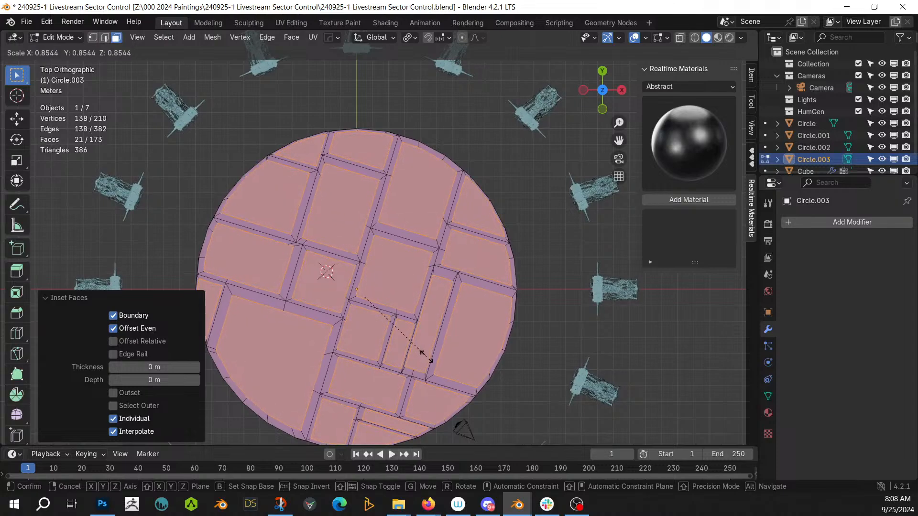
left_click(426, 356)
key("x")
left_click(352, 365)
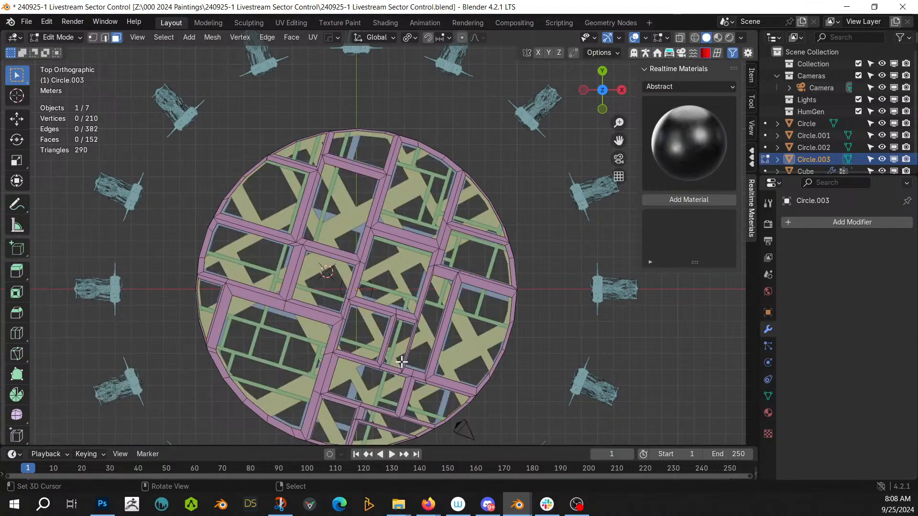
Step: Extrude the entire top disc framework by 0.5 m
middle_click_drag(402, 364, 347, 299)
type("a")
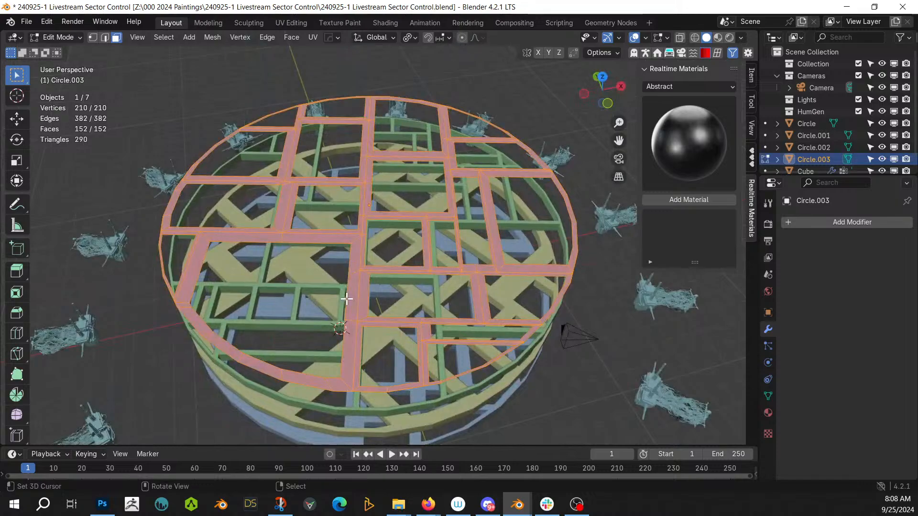
type("e")
type("0.5")
key("Return")
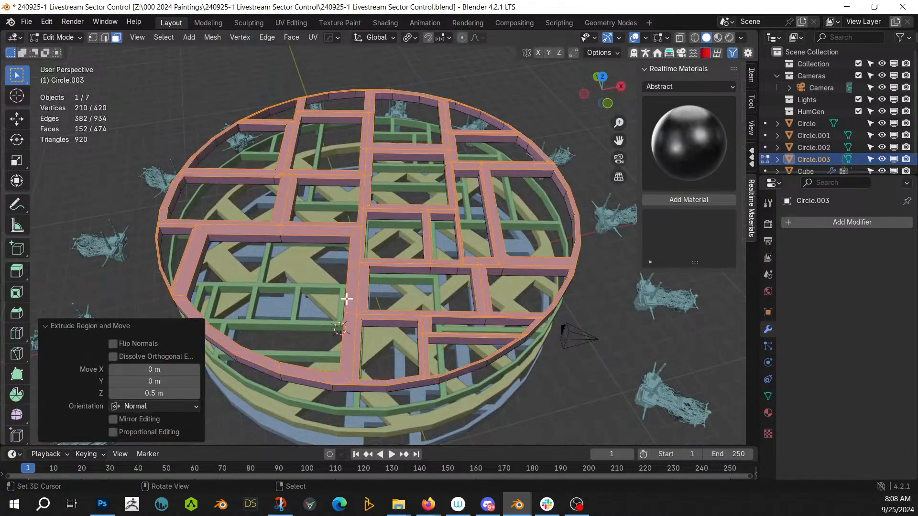
Step: Join the four stacked disc frameworks into one object and save the file
middle_click_drag(352, 299, 333, 265)
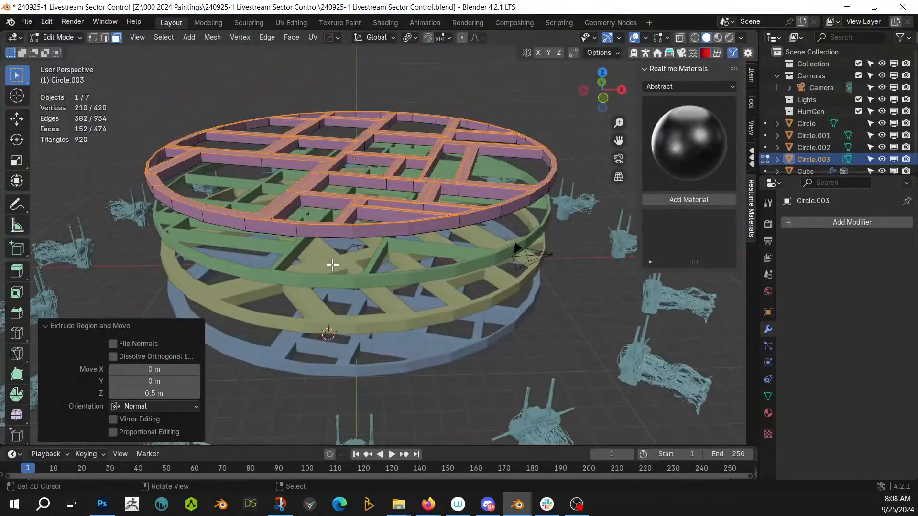
key("Tab")
left_click(317, 279, "shift")
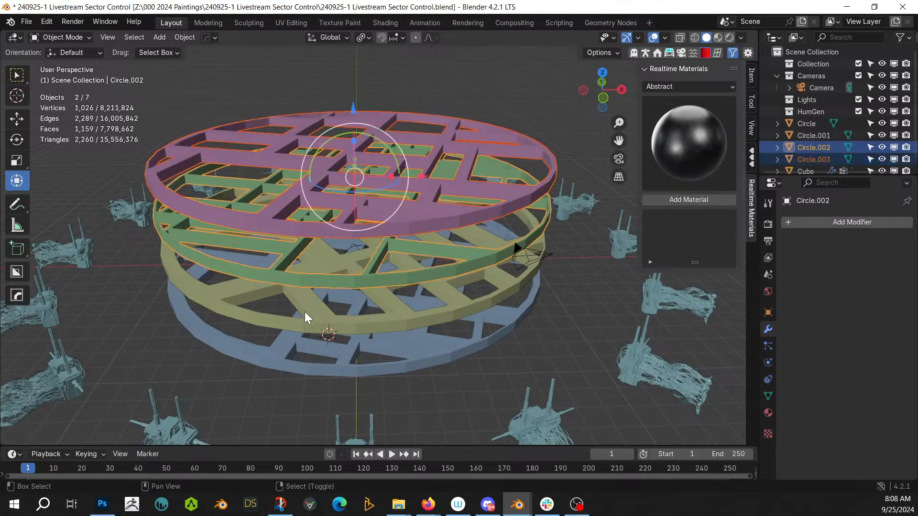
left_click(303, 322, "shift")
left_click(261, 346, "shift")
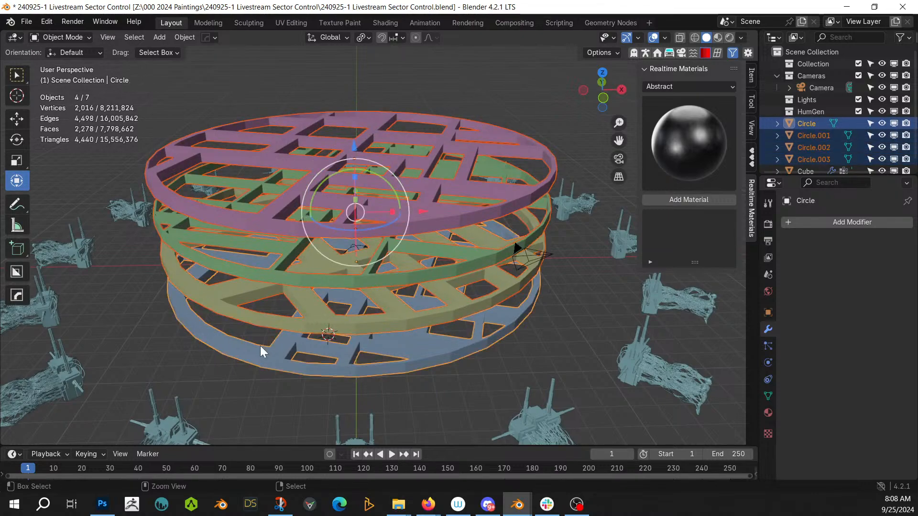
key("ctrl+j")
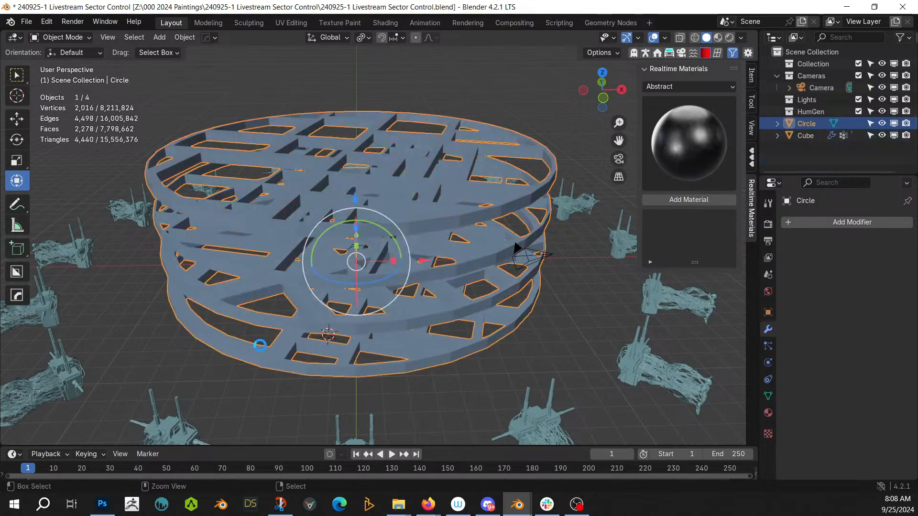
key("ctrl+s")
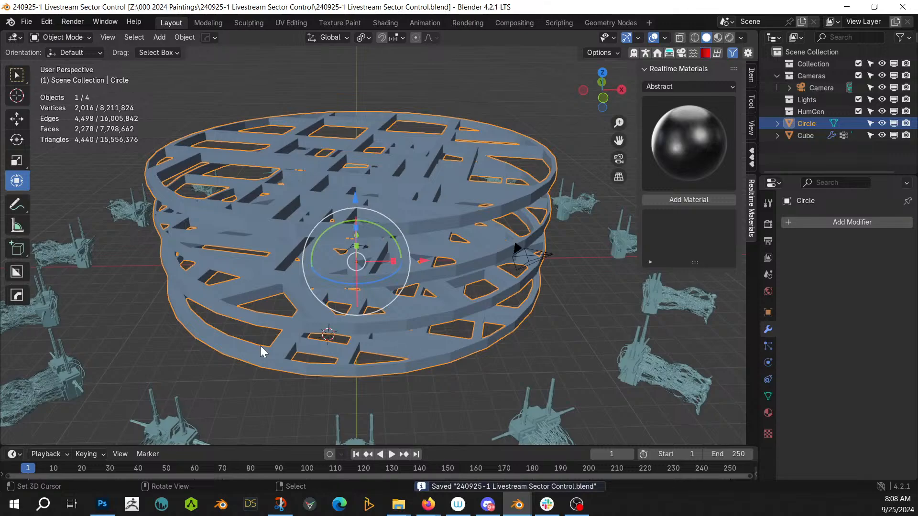
Step: Apply Random Flow's Plate Insets to the whole joined framework with a maximum depth of 0.75
key("Tab")
middle_click_drag(334, 265, 334, 267)
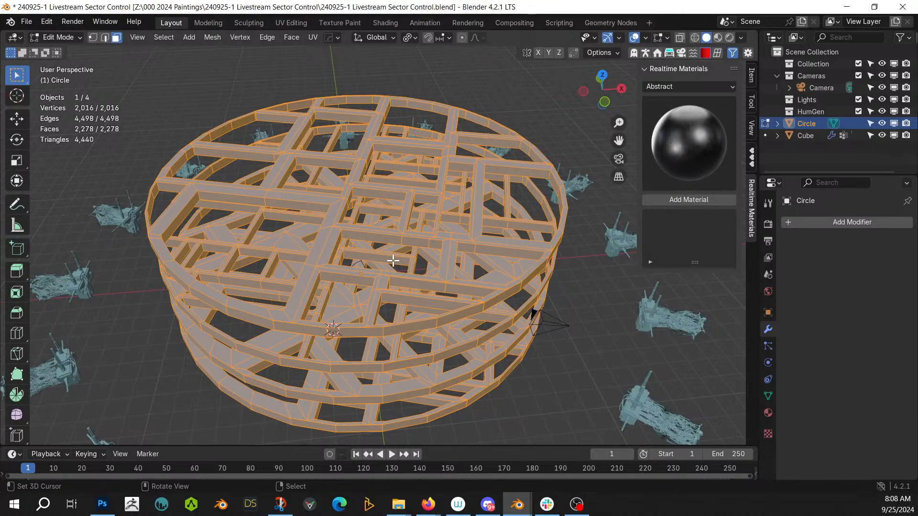
key("shift+alt+f")
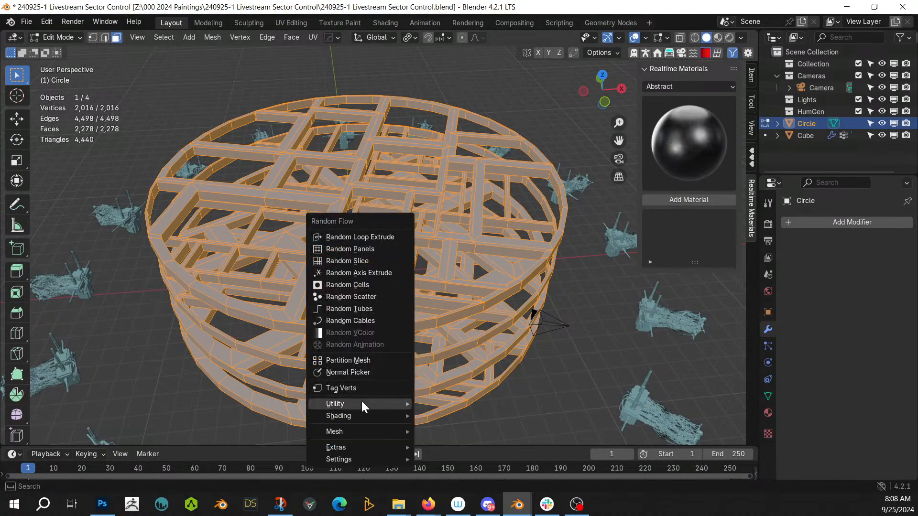
mouse_move(363, 403)
left_click(479, 376)
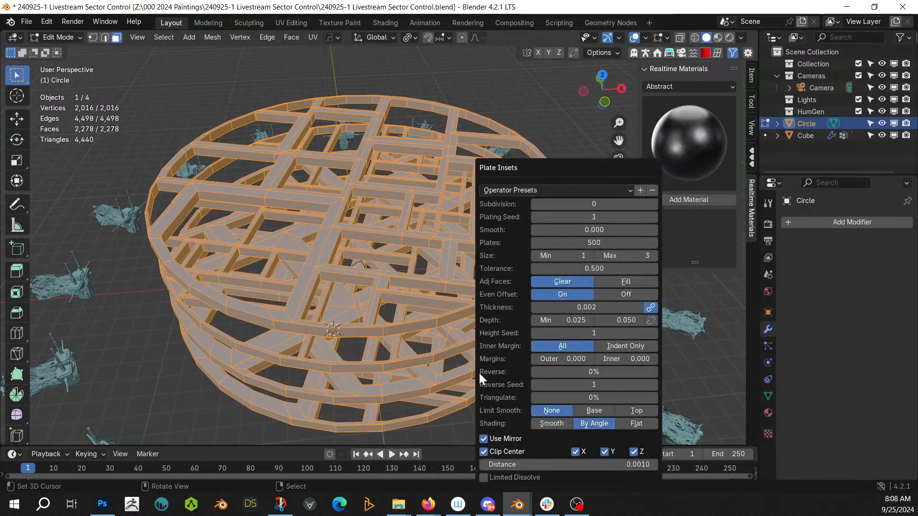
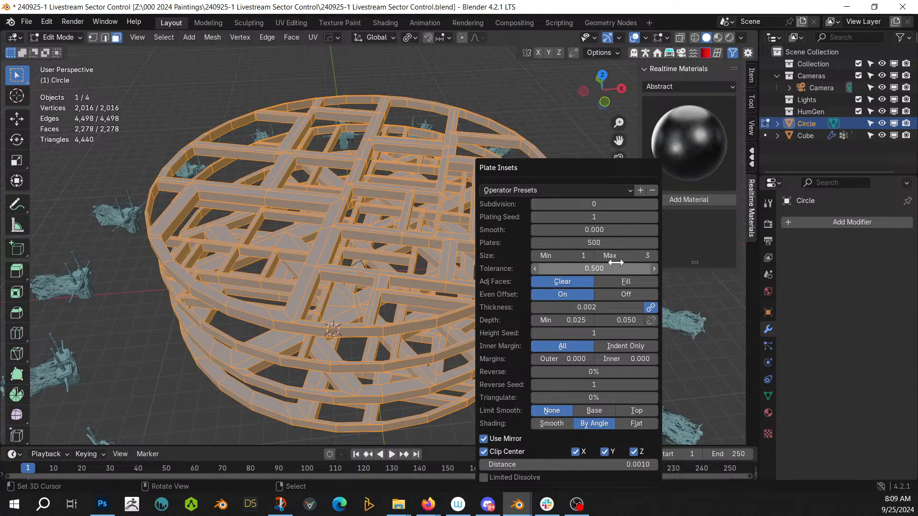
left_click(621, 321)
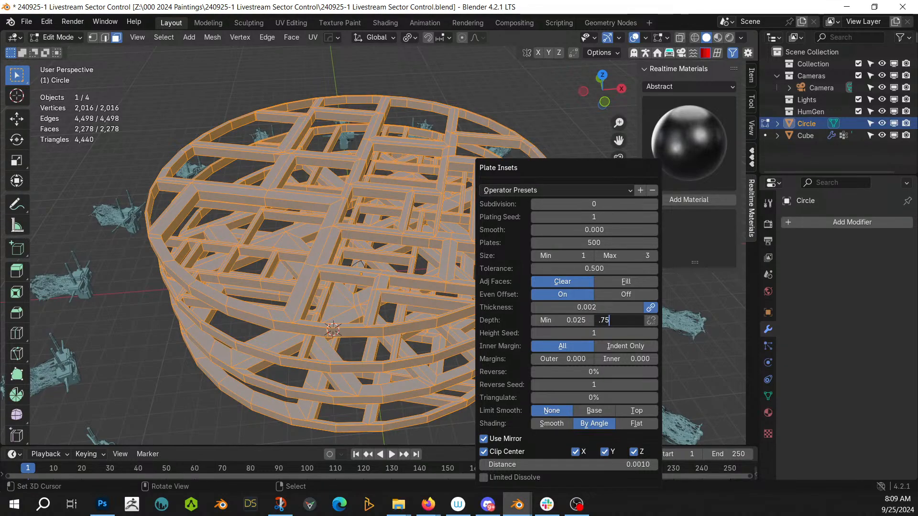
key("Return")
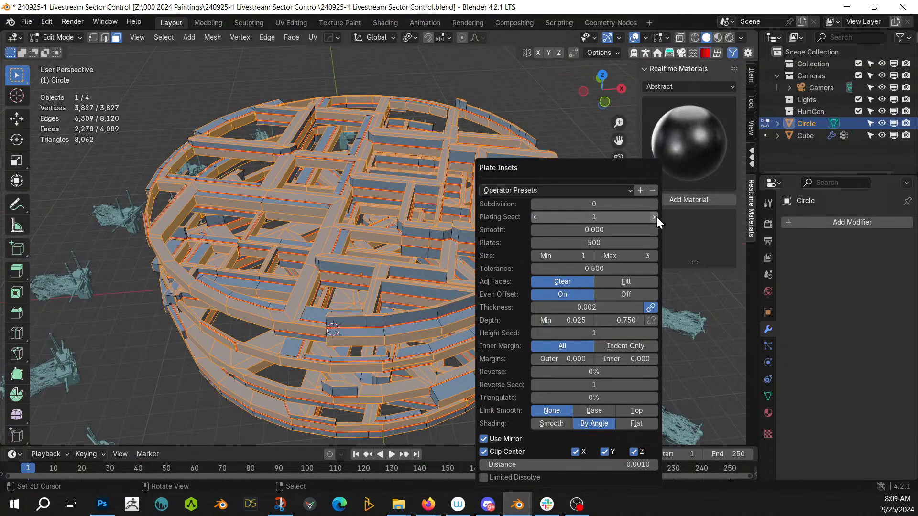
Step: Set the Plate Insets subdivision to 2 and turn Even Offset off
middle_click_drag(335, 311, 282, 334)
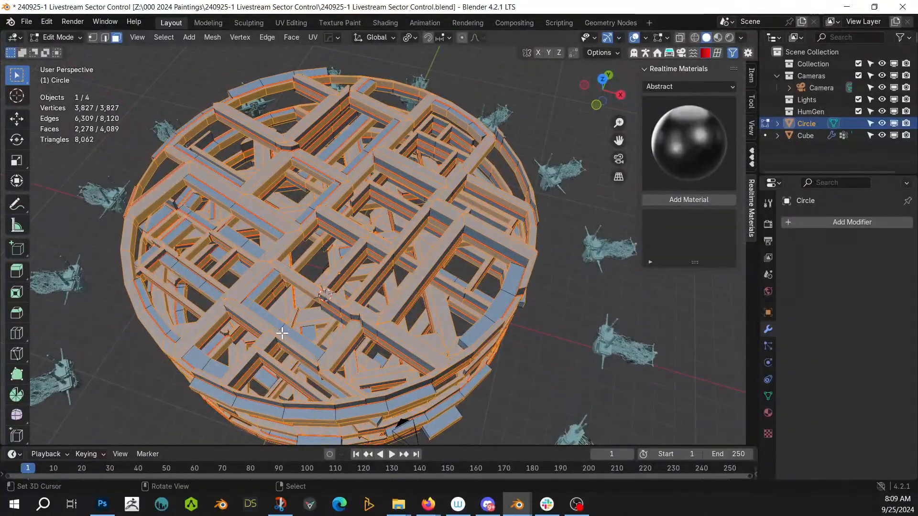
key("F9")
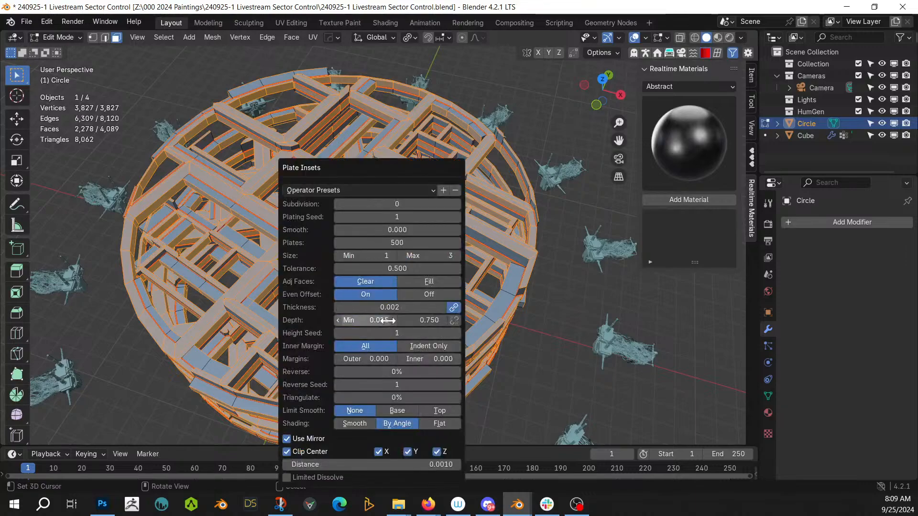
left_click(457, 205)
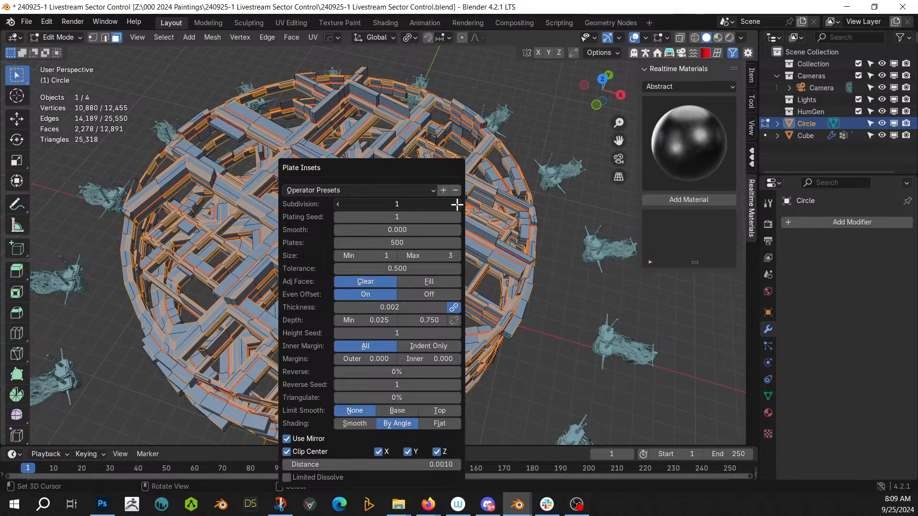
left_click(457, 205)
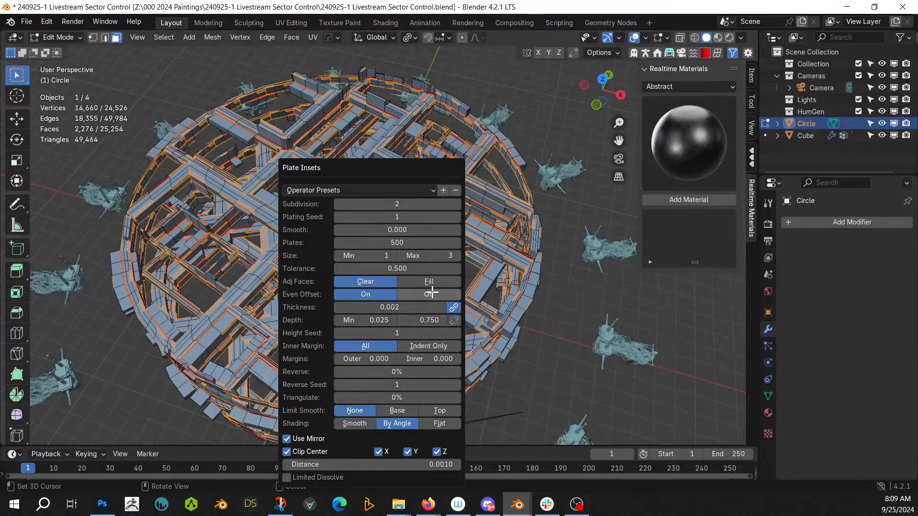
left_click(432, 294)
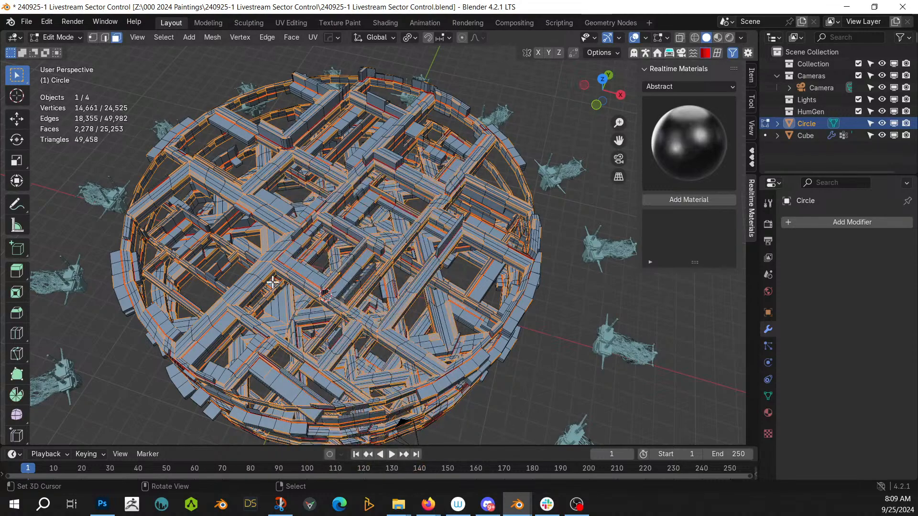
Step: Return the plated framework to Object Mode and save the file
middle_click_drag(273, 283, 299, 326)
key("Tab")
middle_click_drag(368, 257, 359, 273)
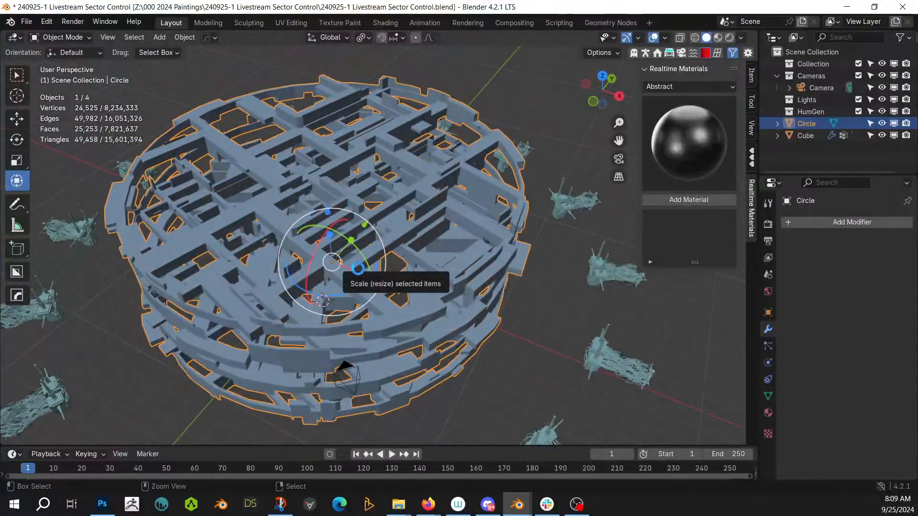
key("ctrl+s")
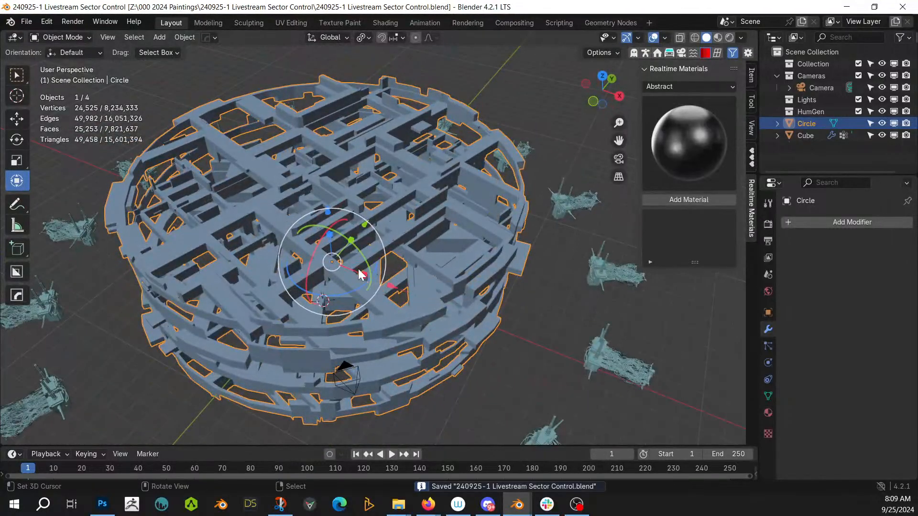
Step: Add a cylinder mesh and clear its location so it sits at the world origin
middle_click_drag(232, 214, 329, 189)
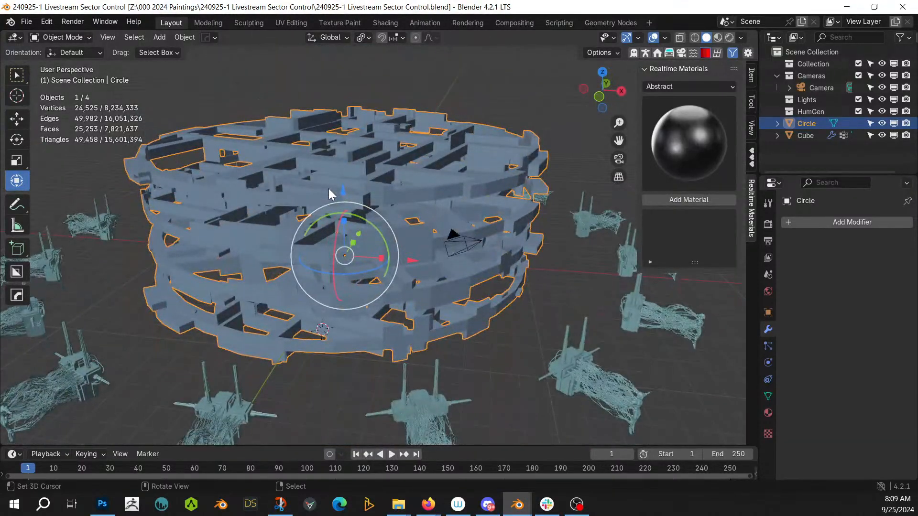
middle_click_drag(305, 144, 306, 249)
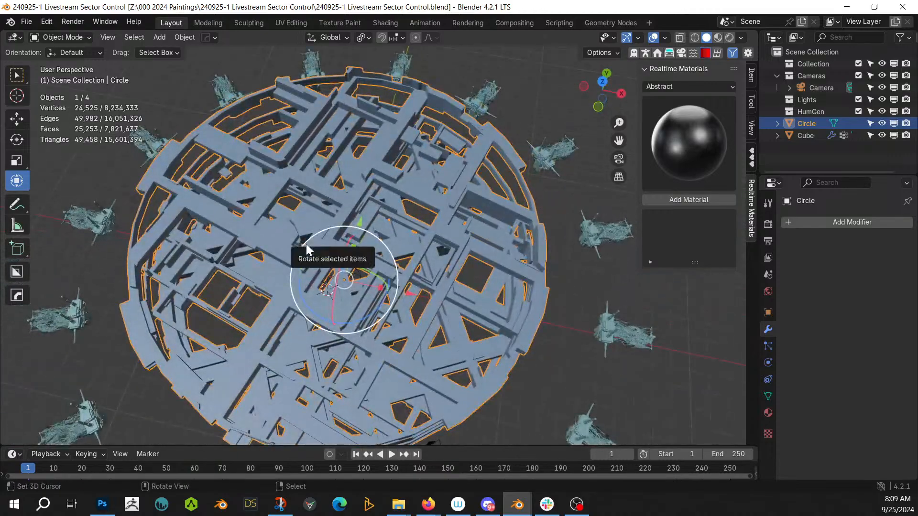
key("shift+a")
mouse_move(275, 181)
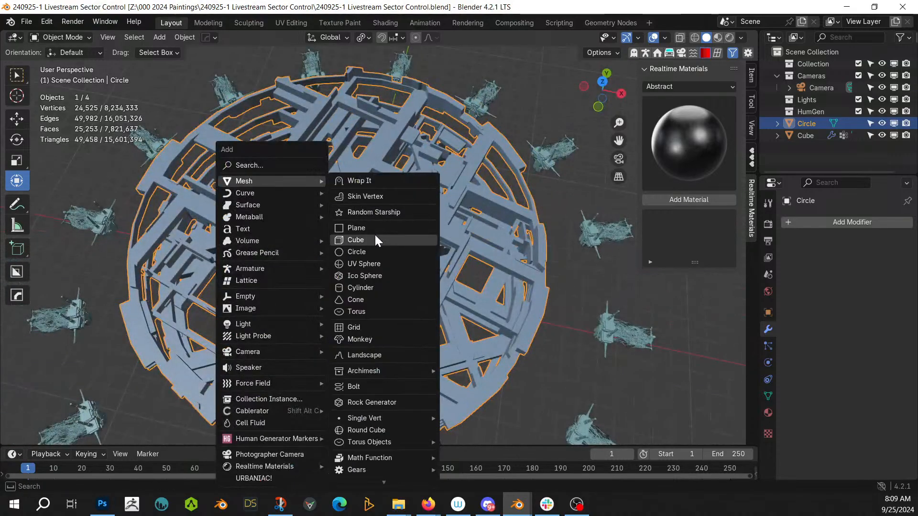
left_click(377, 288)
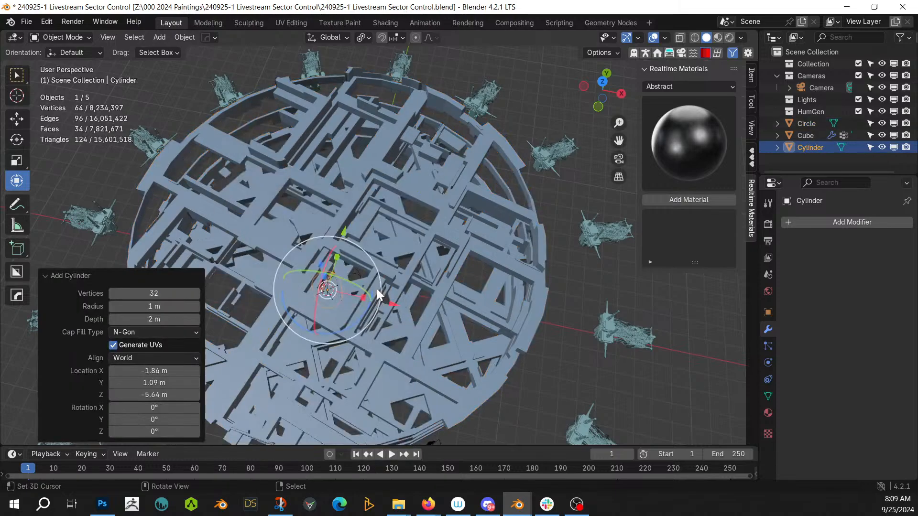
middle_click_drag(377, 288, 371, 139)
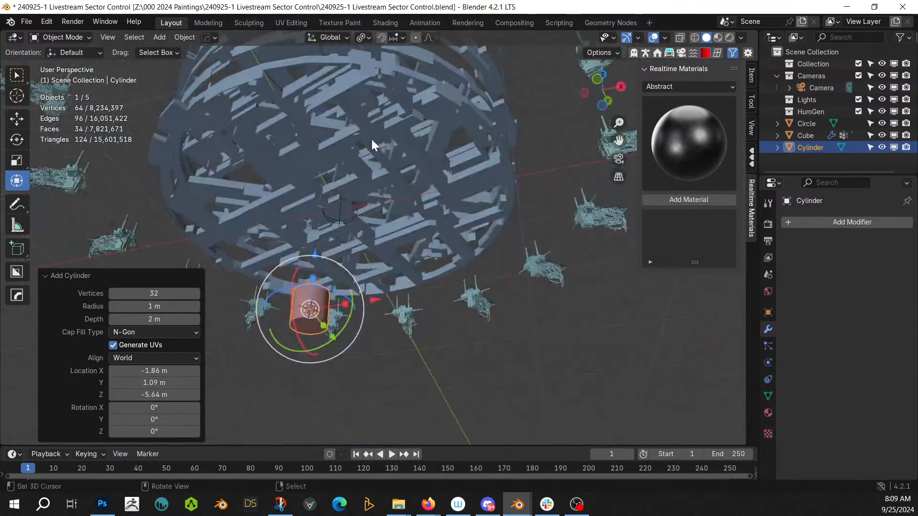
key("alt+g")
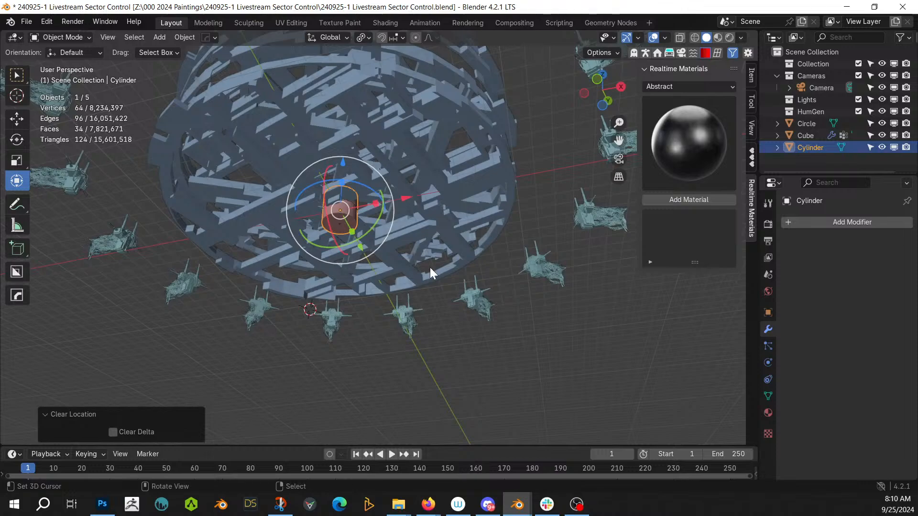
Step: Scale the cylinder uniformly by 3, and stretch it along Z by about 2.96 into a tall column
type("s")
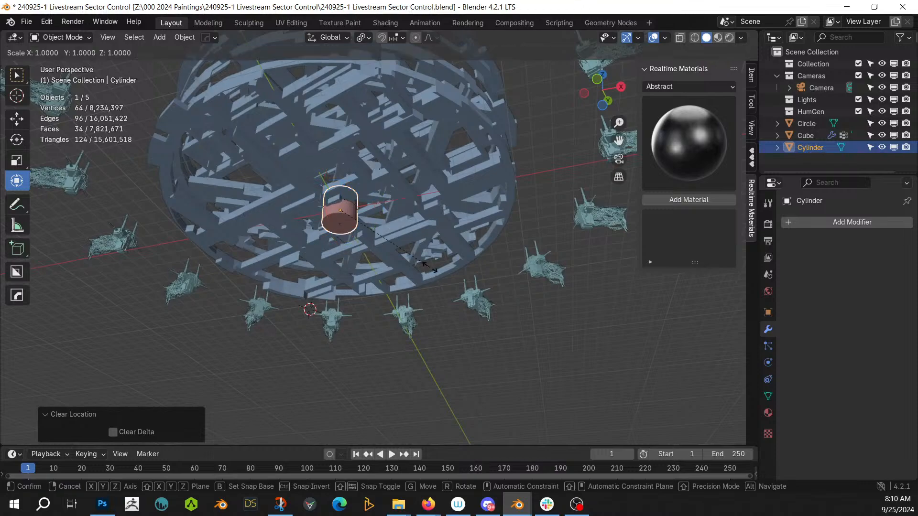
type("3")
key("Return")
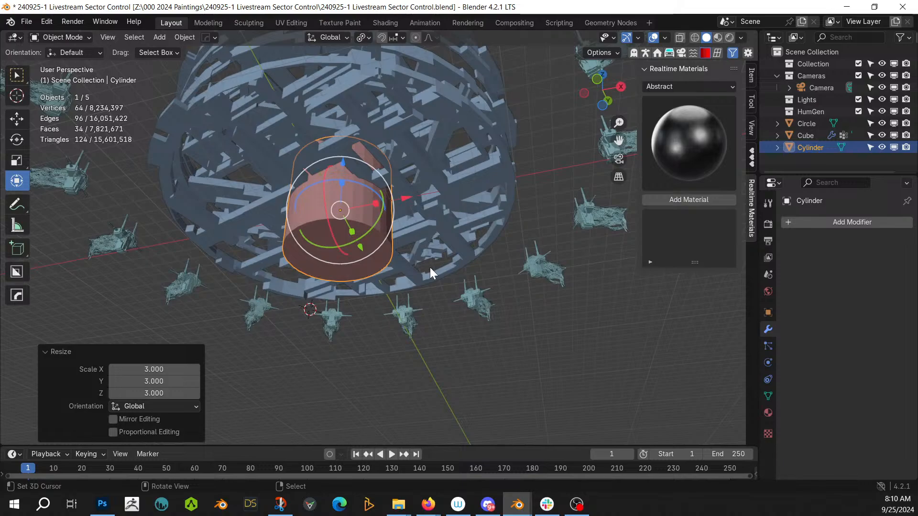
key("s")
key("z")
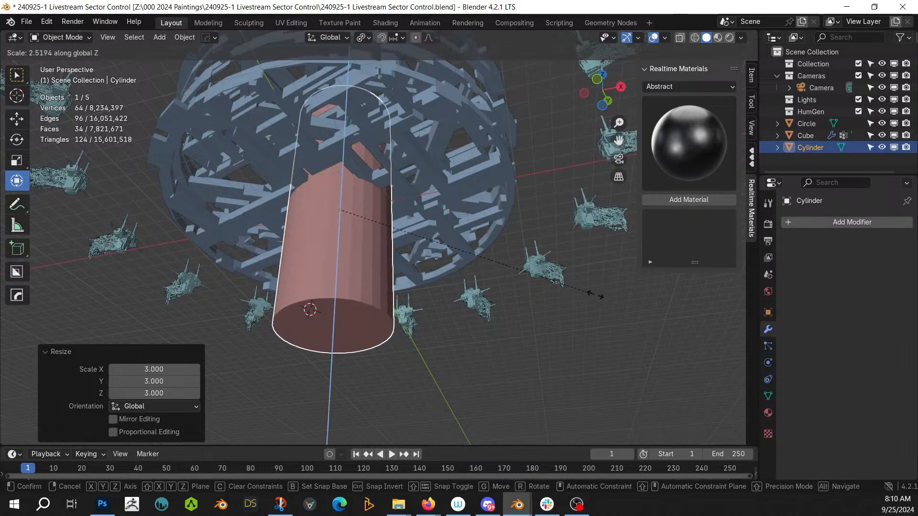
left_click(636, 302)
Step: Enlarge the cylinder uniformly by about 1.41 to cover the framework's centre, and apply its rotation and scale
middle_click_drag(621, 306, 346, 35)
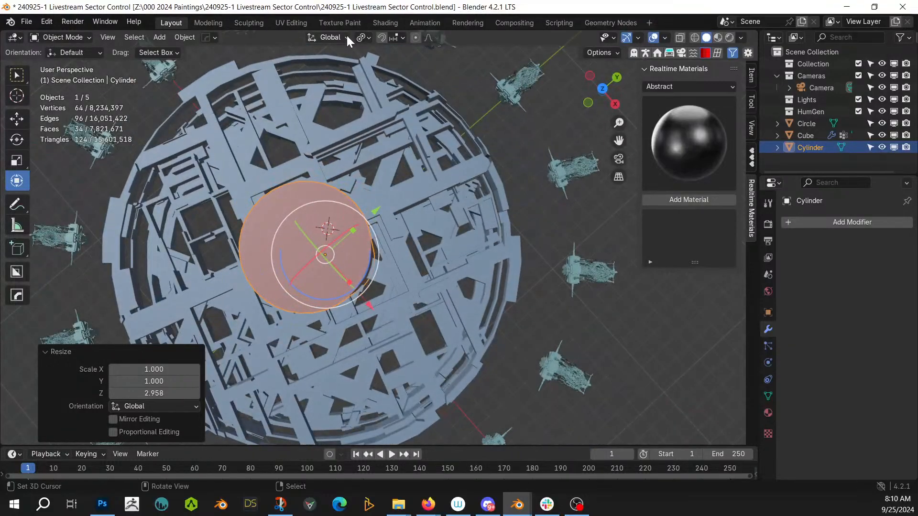
key("KP_7")
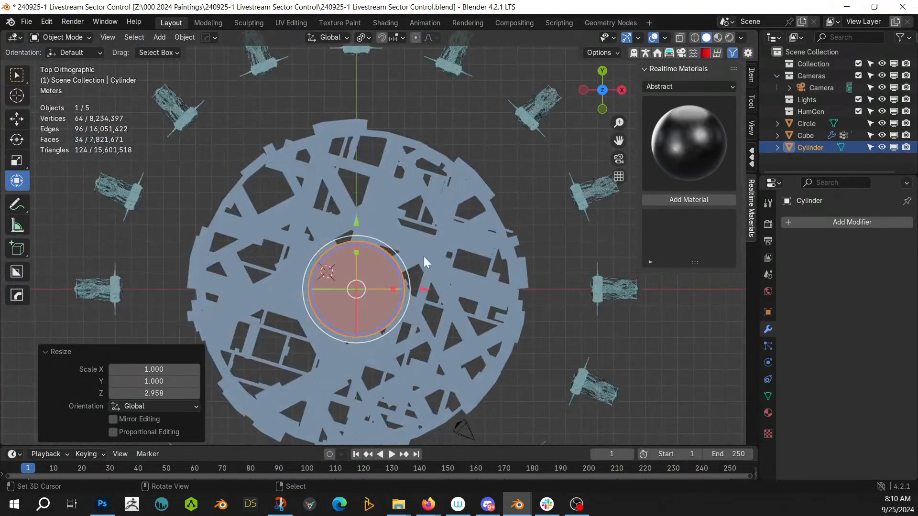
key("s")
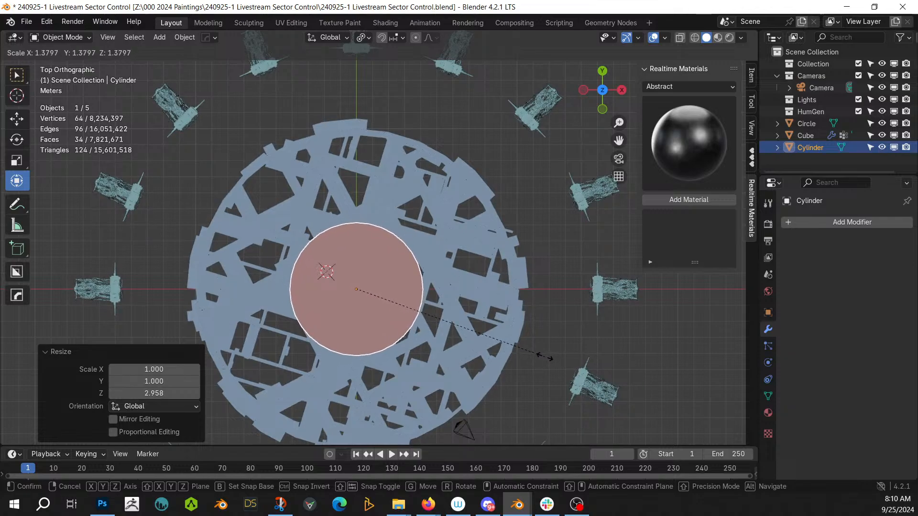
left_click(549, 359)
middle_click_drag(446, 351, 395, 168)
key("ctrl+a")
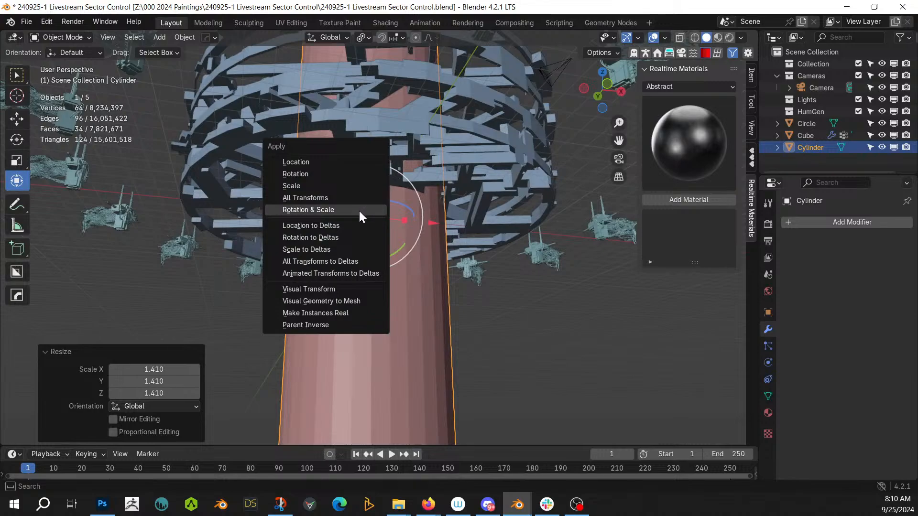
left_click(359, 210)
middle_click_drag(360, 211, 410, 326)
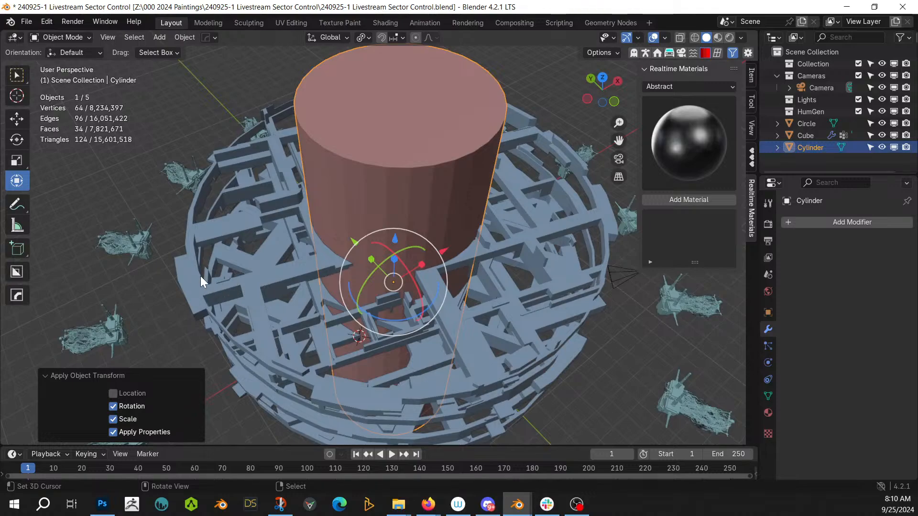
Step: Divide the cylinder's side in Edit Mode with 22 evenly spaced horizontal loop cuts
middle_click_drag(292, 255, 307, 221)
key("Tab")
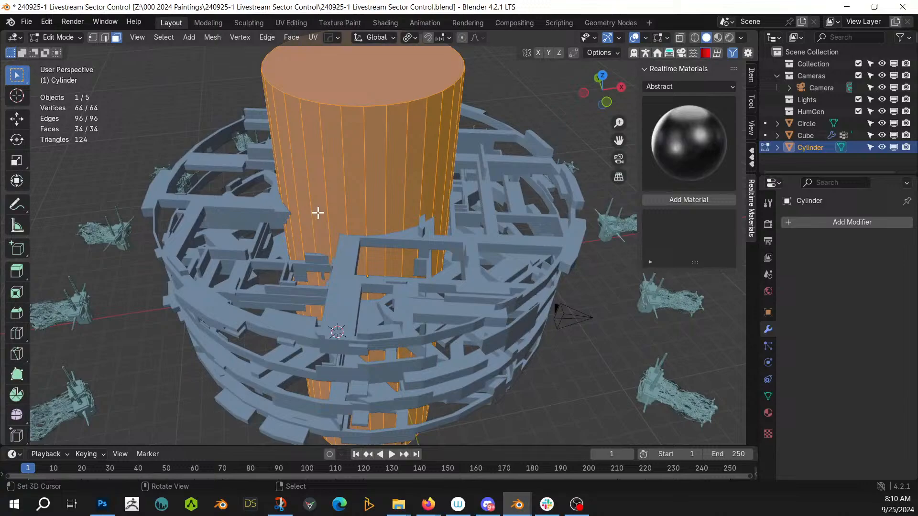
left_click(357, 206)
key("ctrl+r")
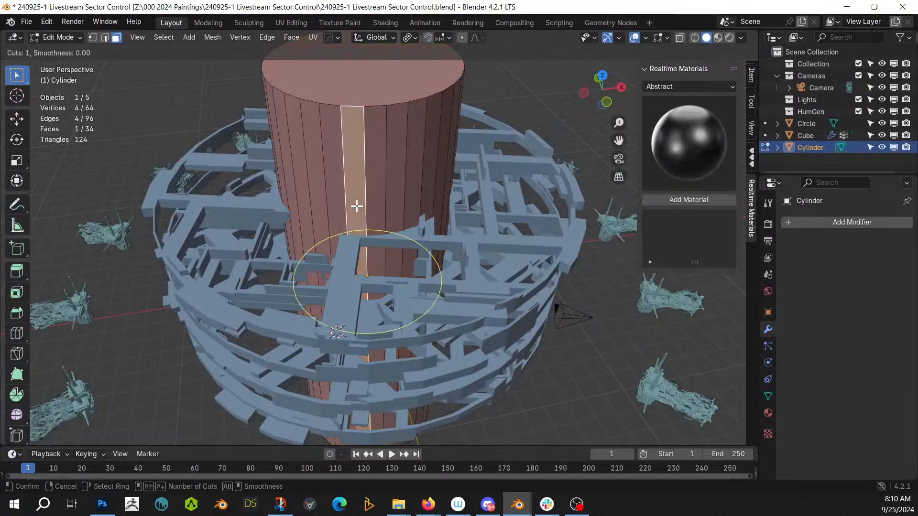
scroll(356, 206, "up", 17)
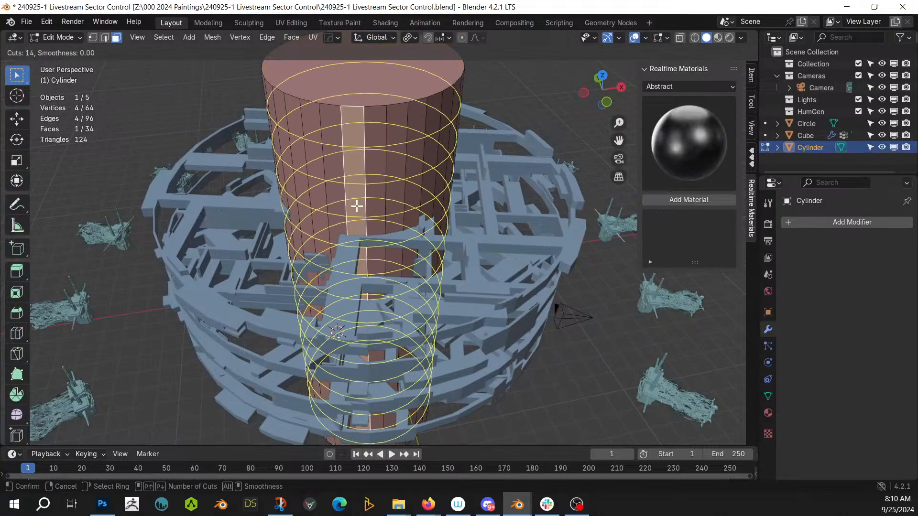
scroll(357, 207, "up", 4)
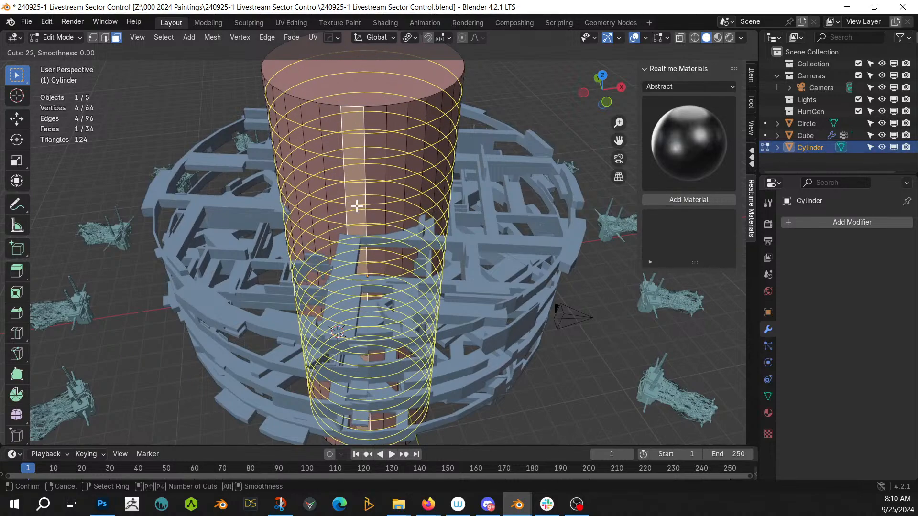
left_click(366, 206)
Step: Select all of the cylinder's side faces, leaving out the two end caps
key("a")
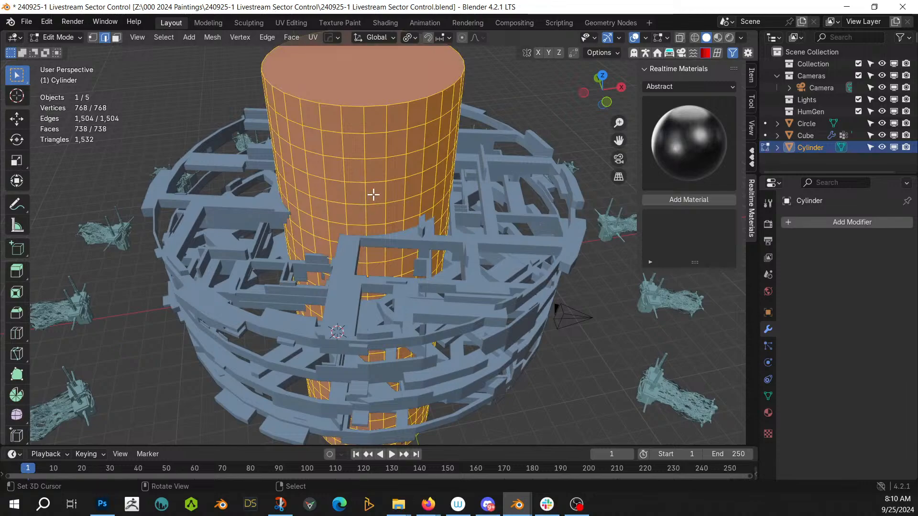
left_click(395, 104, "shift")
left_click(402, 117, "shift")
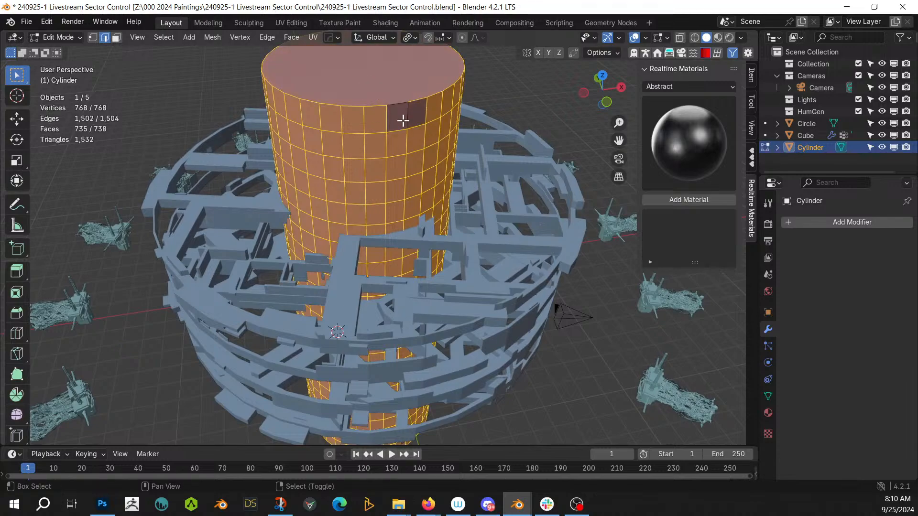
left_click(404, 118, "shift")
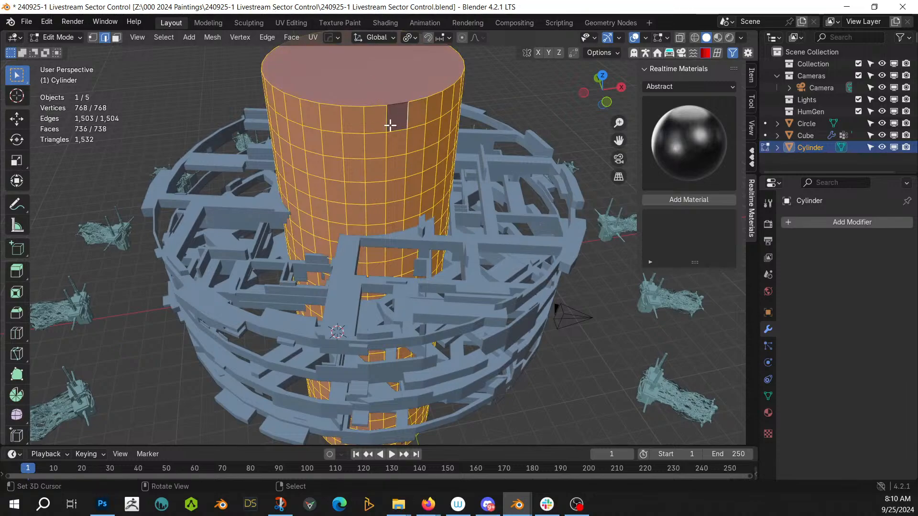
key("3")
left_click(390, 125, "shift")
middle_click_drag(390, 125, 316, 420)
scroll(316, 420, "down", 3)
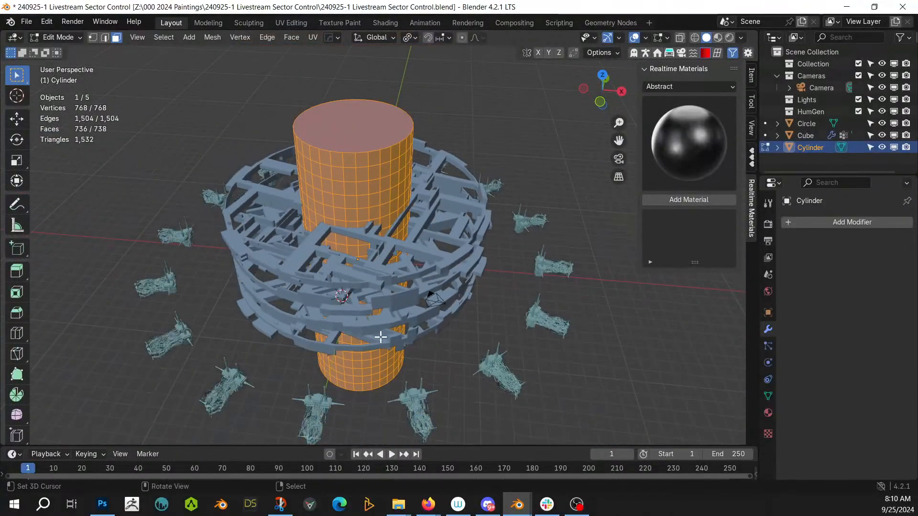
Step: Apply Random Flow's Plate Insets to the cylinder in Object Mode with plating seed 2 and a maximum depth of 1
key("Tab")
key("shift+alt+f")
mouse_move(384, 320)
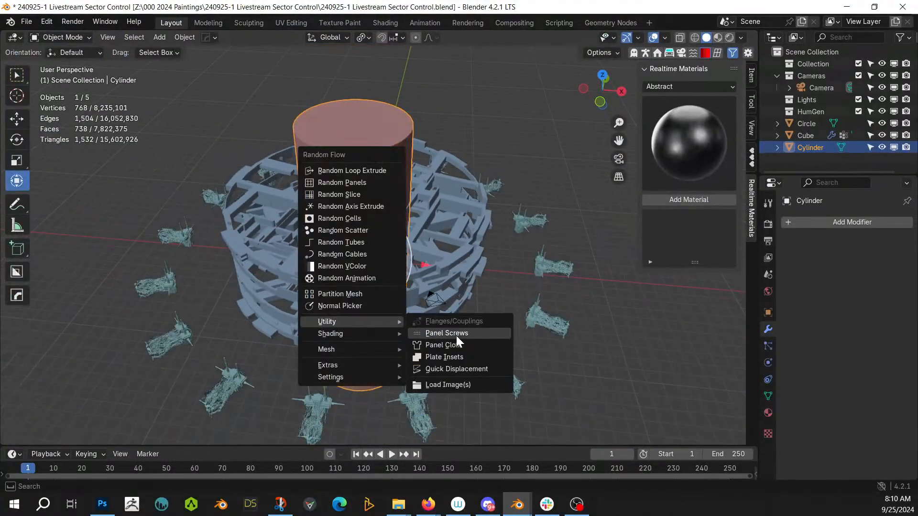
left_click(465, 357)
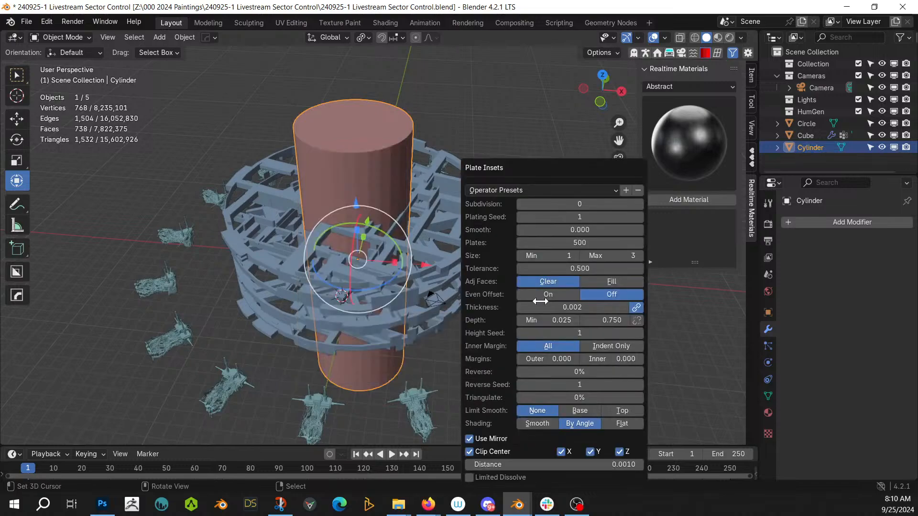
left_click(639, 218)
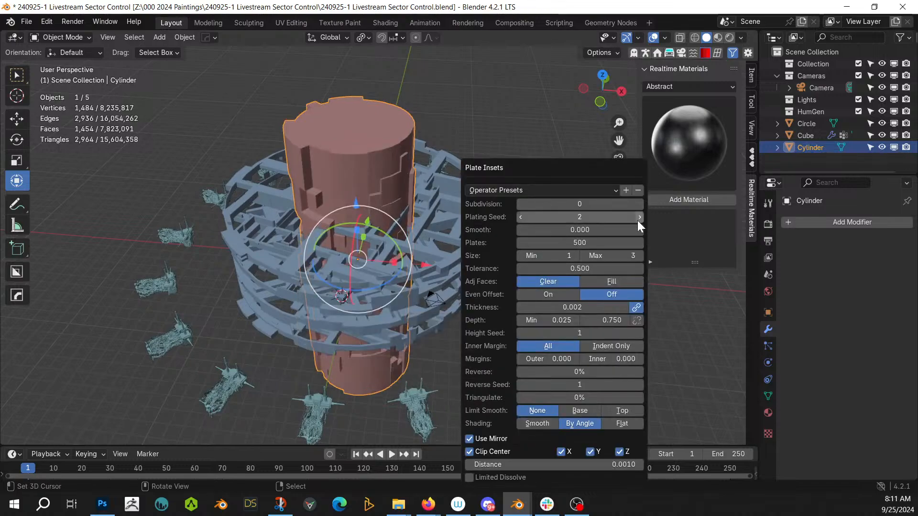
double_click(611, 320)
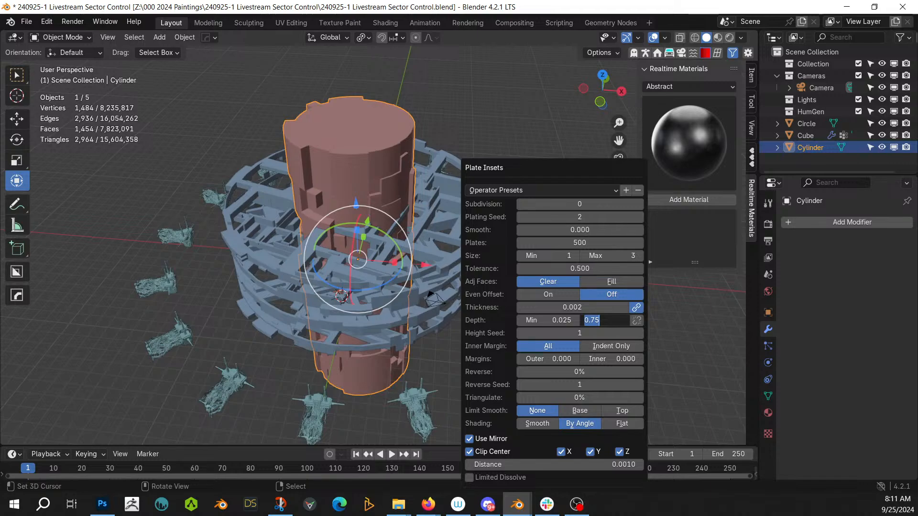
type("1")
key("Return")
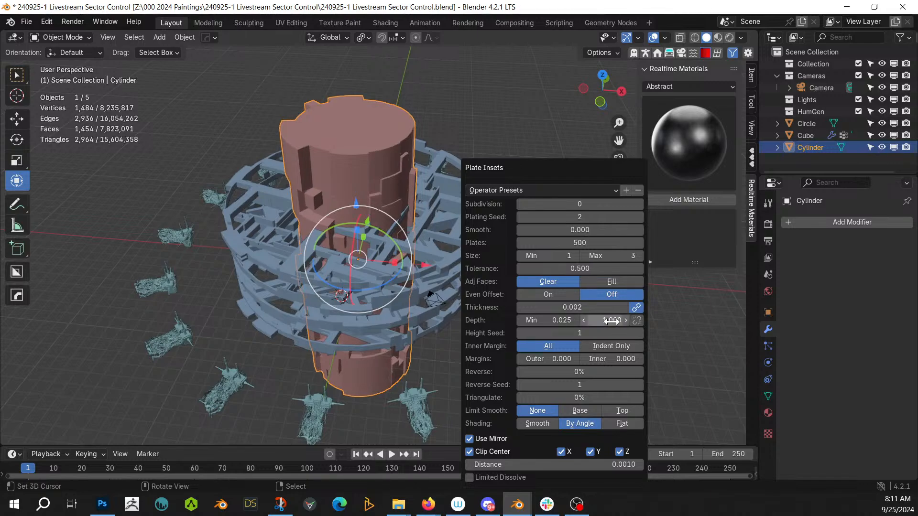
double_click(578, 372)
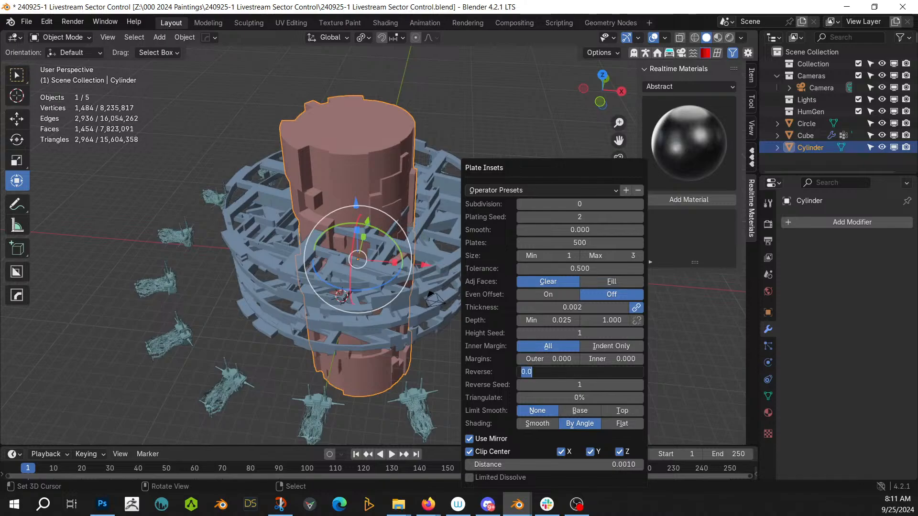
key("Return")
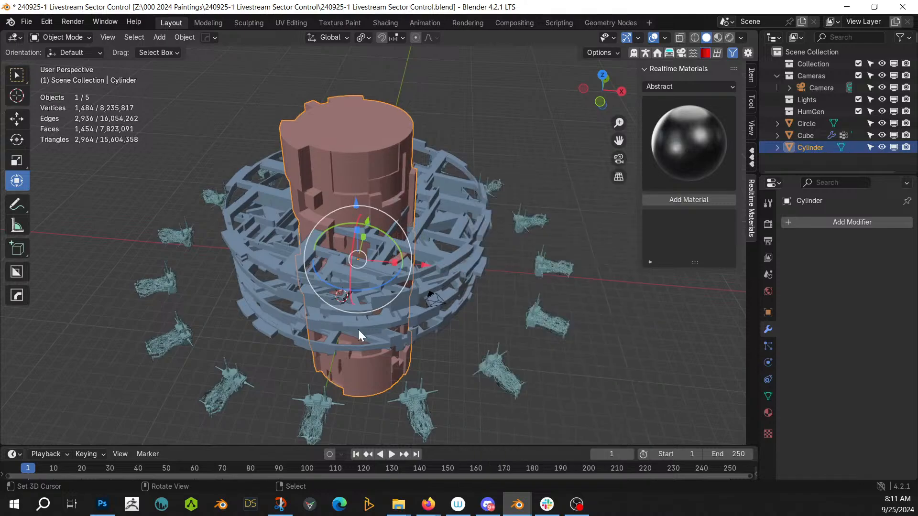
Step: Save the file, and subtract the plated cylinder from the circular framework with a Hard Ops difference boolean
middle_click_drag(357, 329, 353, 355)
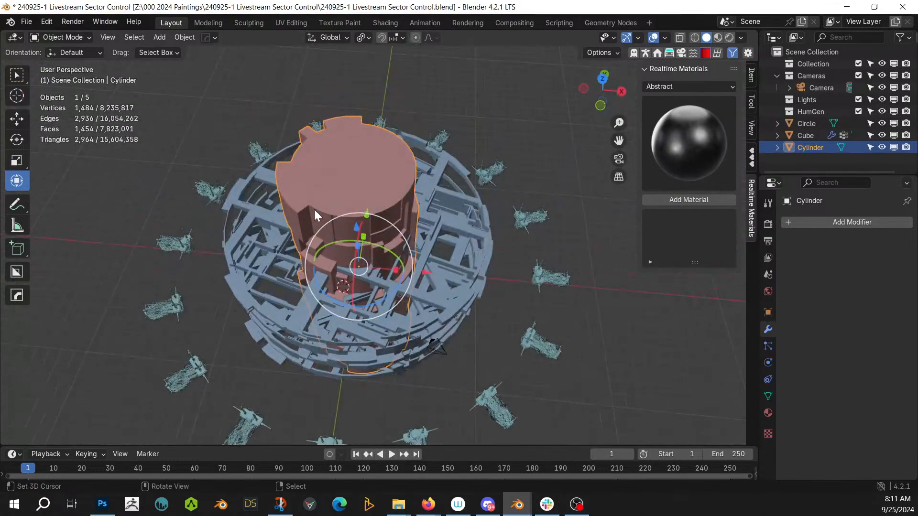
left_click(252, 215, "shift")
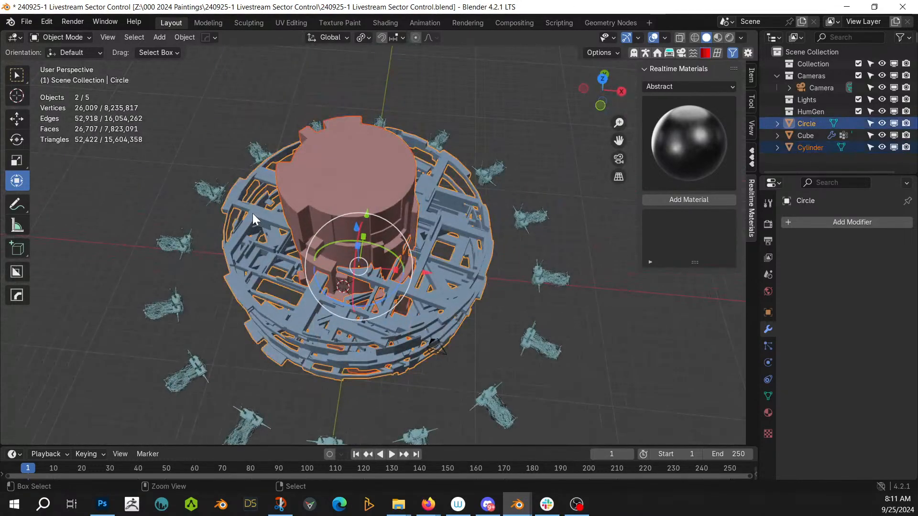
key("ctrl+s")
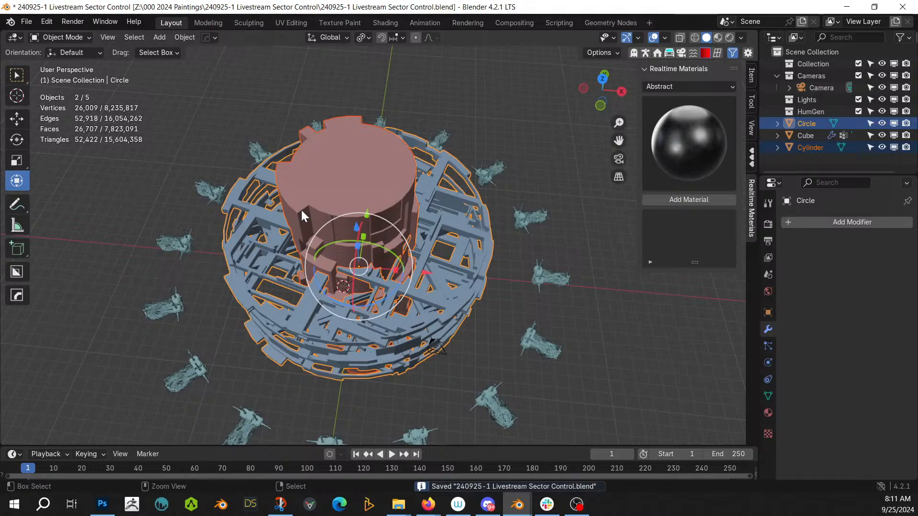
key("ctrl+KP_Subtract")
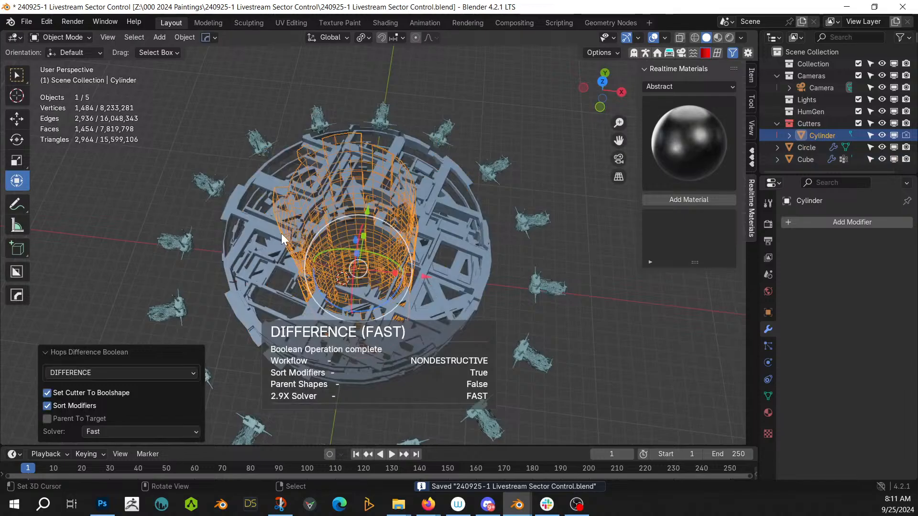
scroll(281, 234, "up", 5)
middle_click_drag(281, 233, 518, 230)
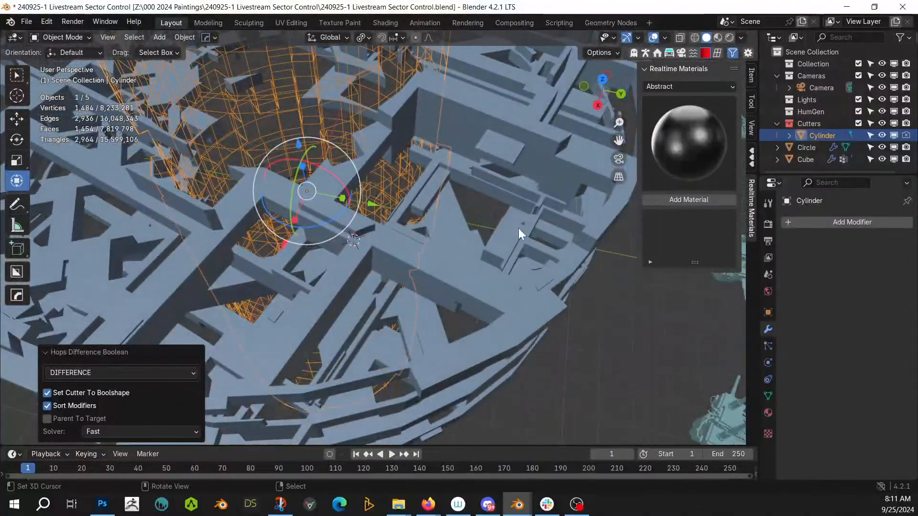
scroll(389, 308, "down", 5)
Step: Apply the Boolean modifier on the circular framework and delete the cylinder cutter
left_click(429, 254)
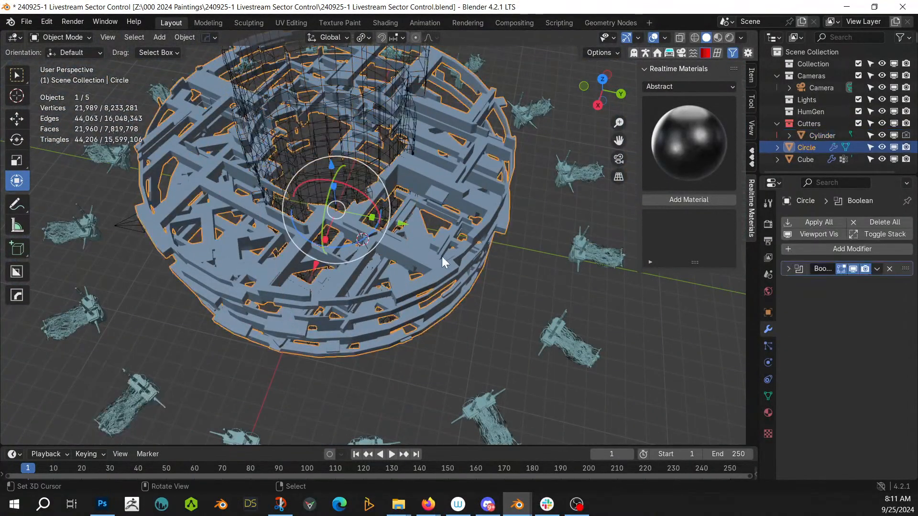
key("ctrl+a")
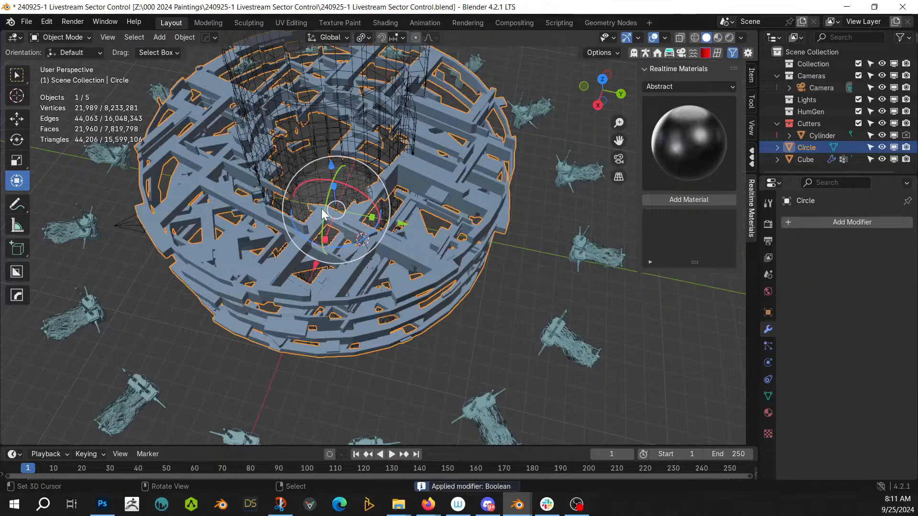
left_click(311, 130)
key("Delete")
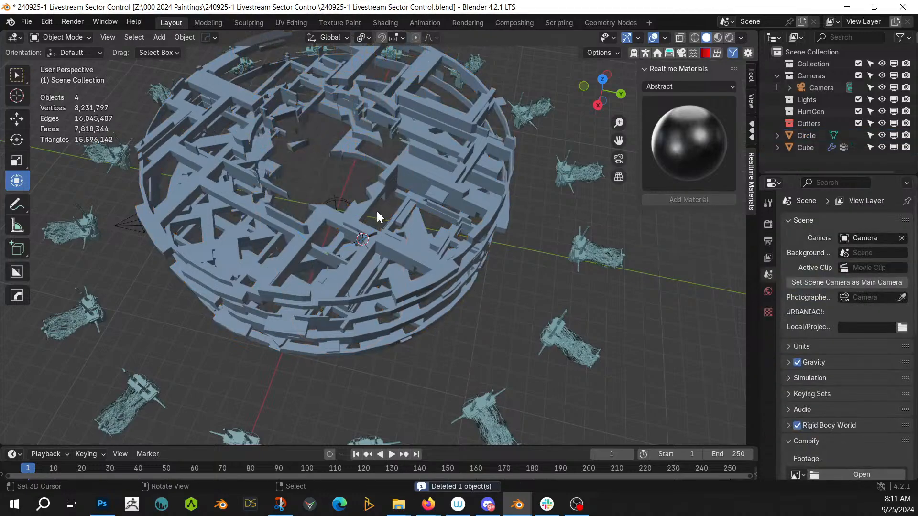
Step: Raise the circular framework about 1.93 m along the Z axis, and save the file
middle_click_drag(377, 211, 423, 260)
key("KP_7")
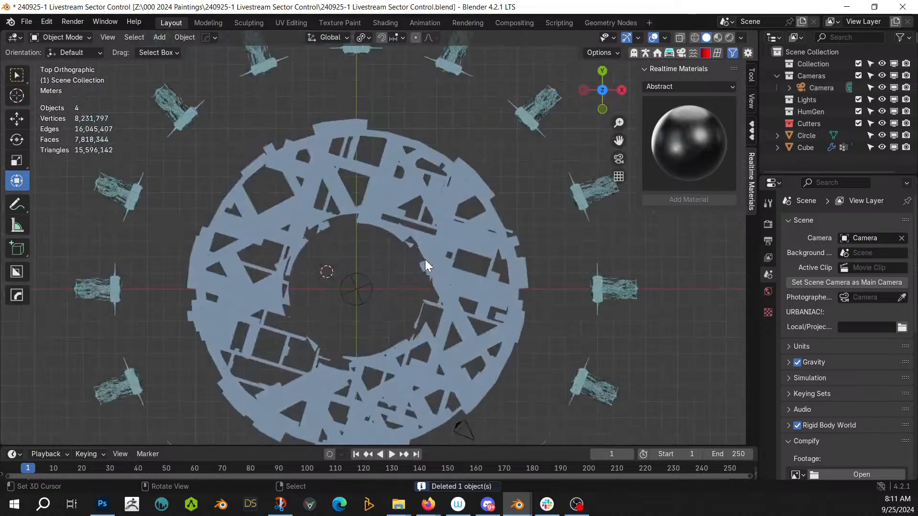
middle_click_drag(362, 392, 424, 191)
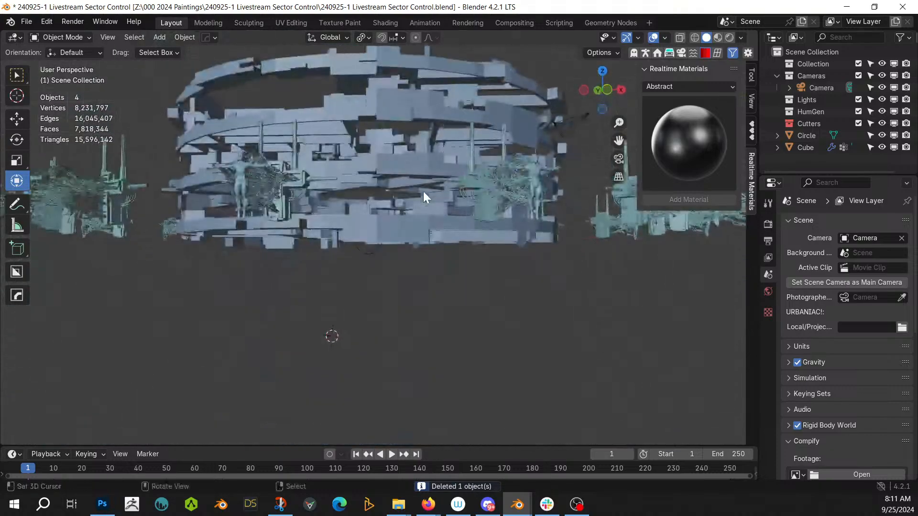
key("KP_1")
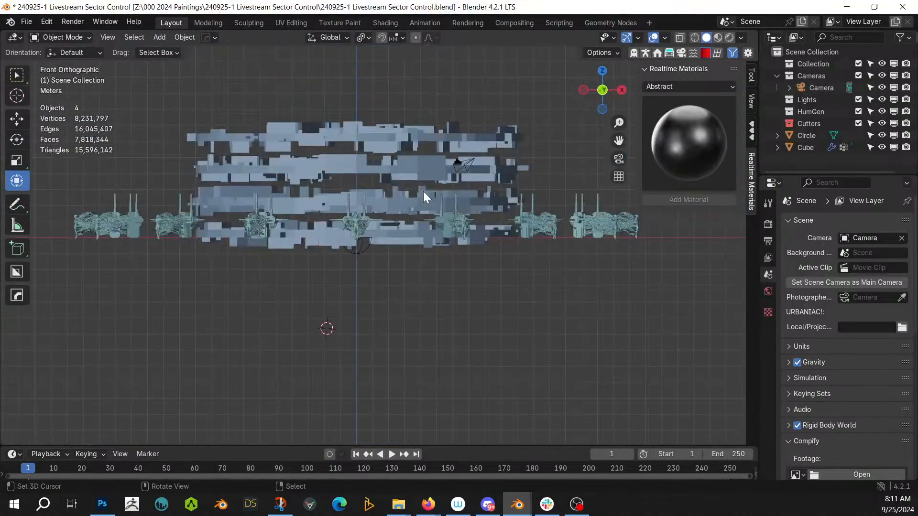
left_click(363, 154)
key("g")
key("z")
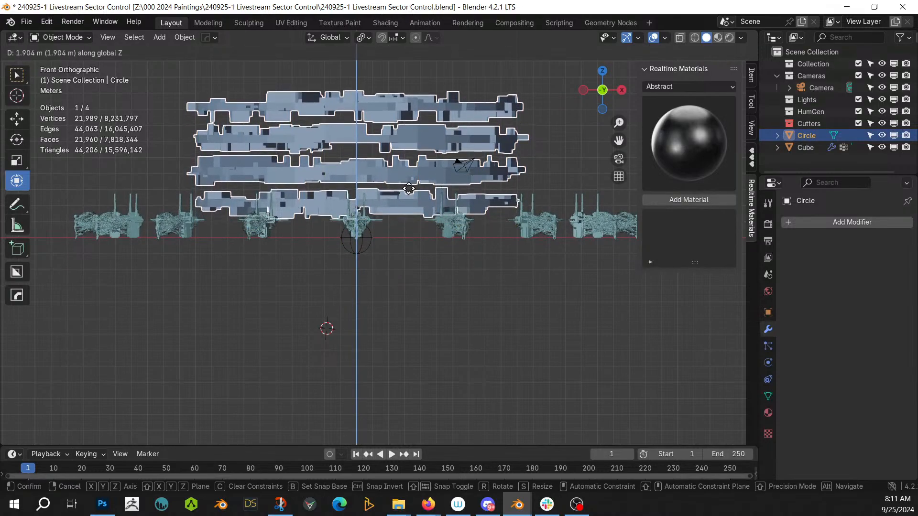
left_click(408, 188)
middle_click_drag(409, 188, 441, 220)
scroll(388, 301, "down", 4)
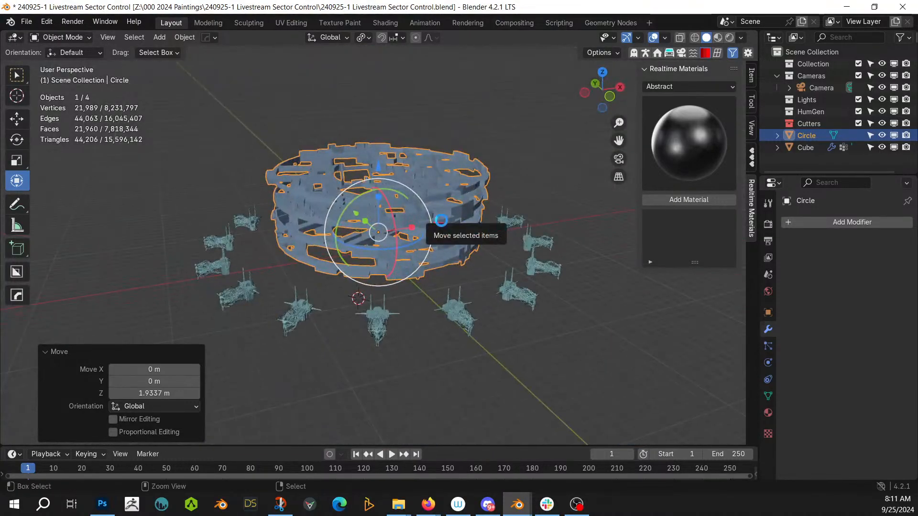
key("ctrl+s")
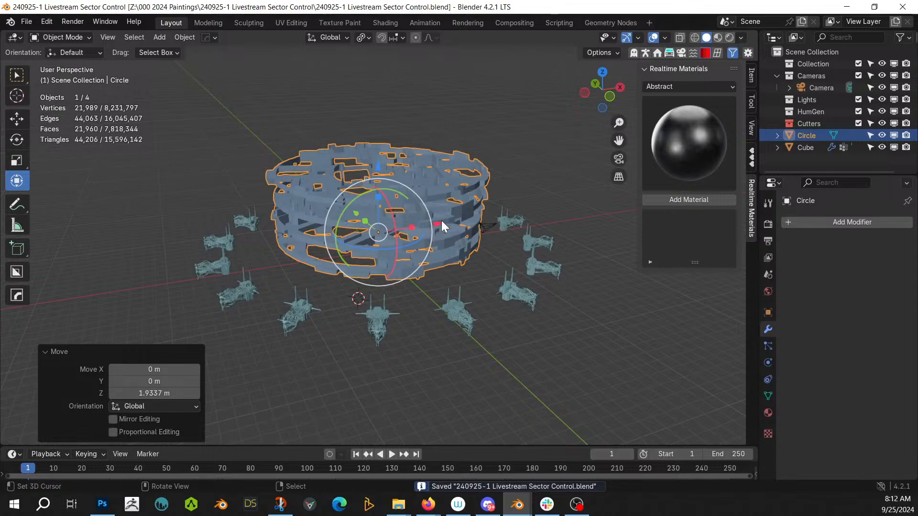
Step: Try adding a mesh circle with 8 vertices and a 10 m radius, and undo the addition
middle_click_drag(371, 278, 403, 317)
left_click(404, 317)
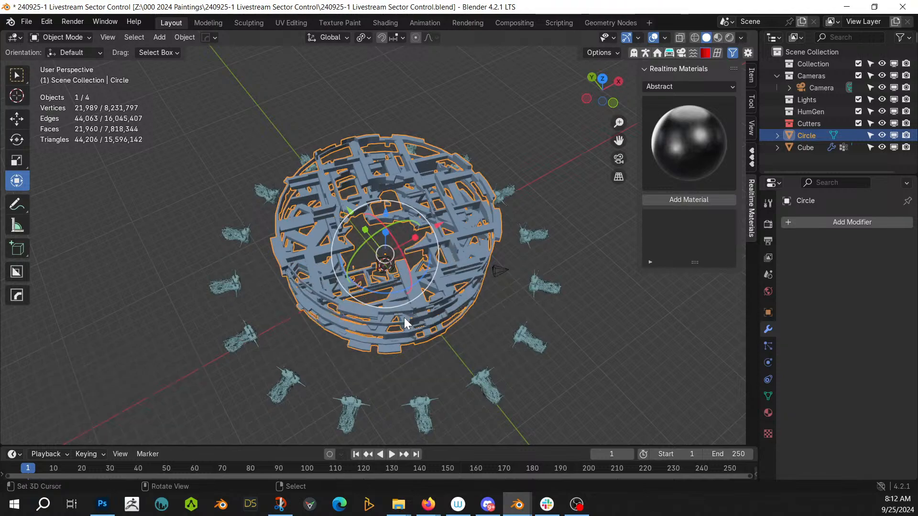
key("shift+a")
mouse_move(365, 182)
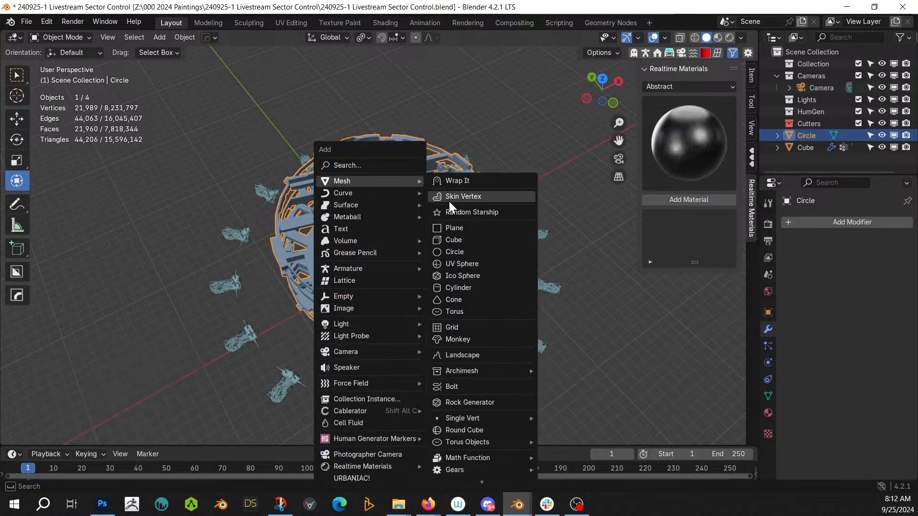
left_click(472, 251)
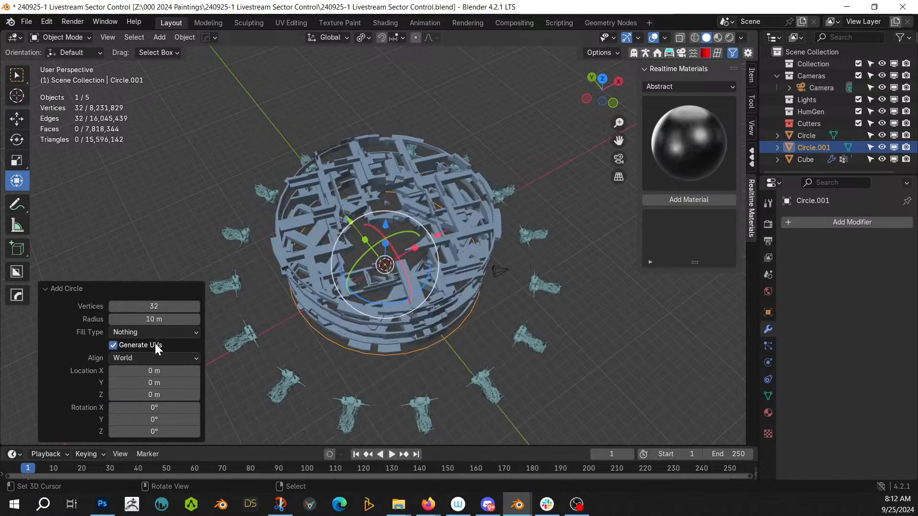
left_click(154, 306)
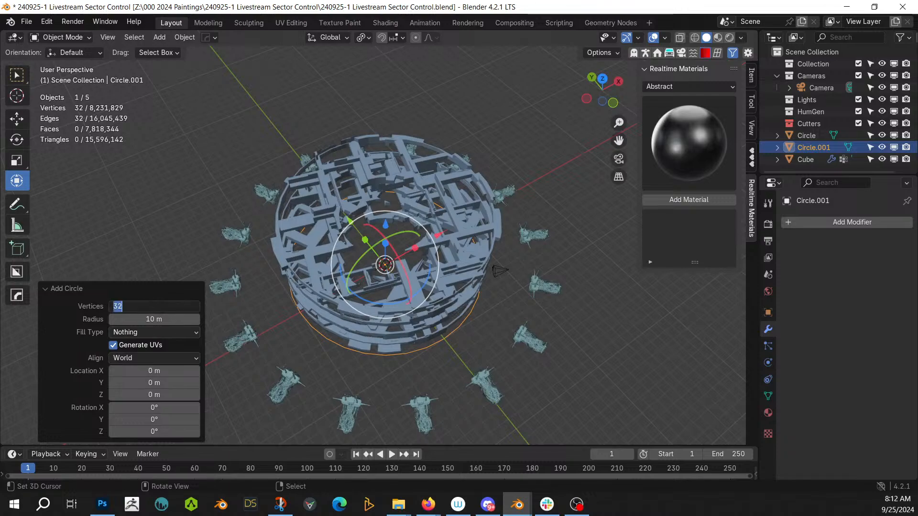
key("Return")
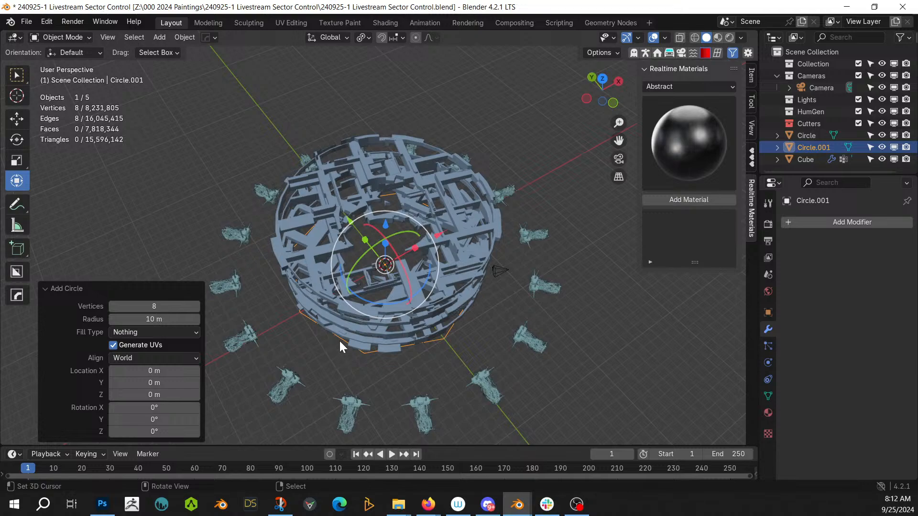
middle_click_drag(339, 341, 289, 286)
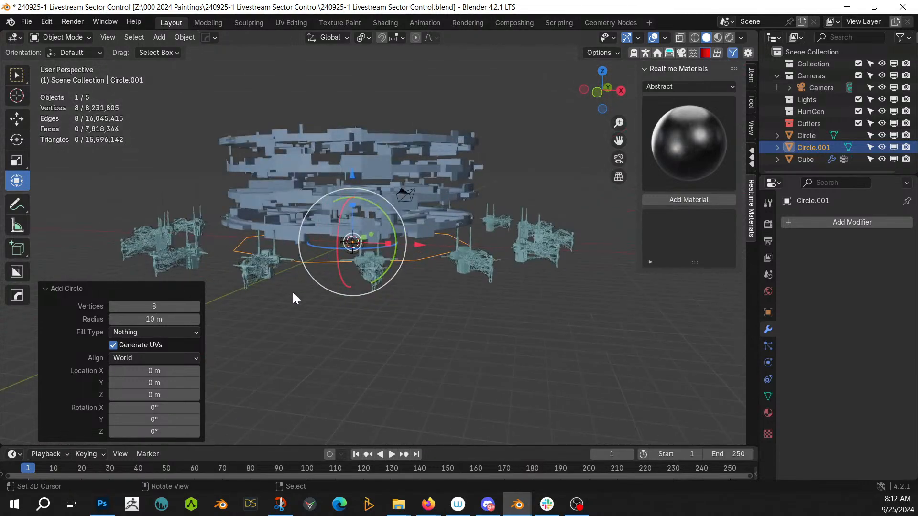
middle_click_drag(297, 304, 312, 327)
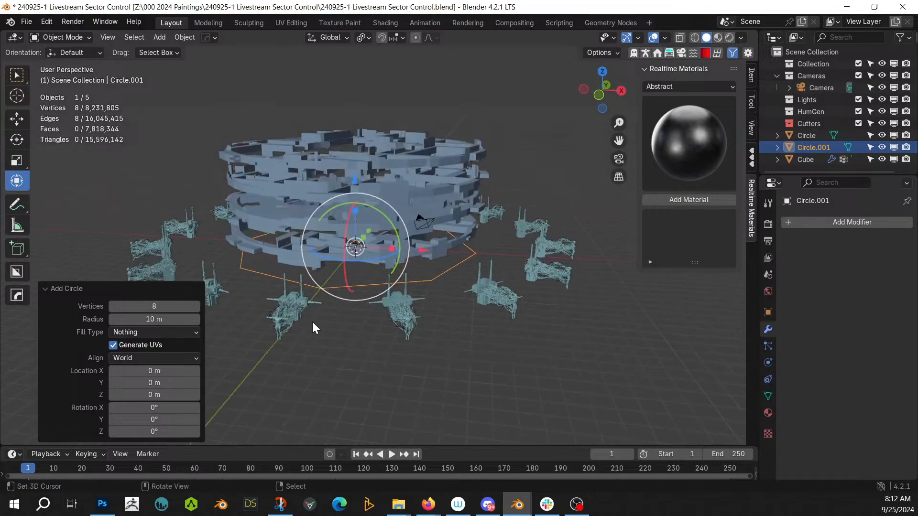
key("ctrl+z")
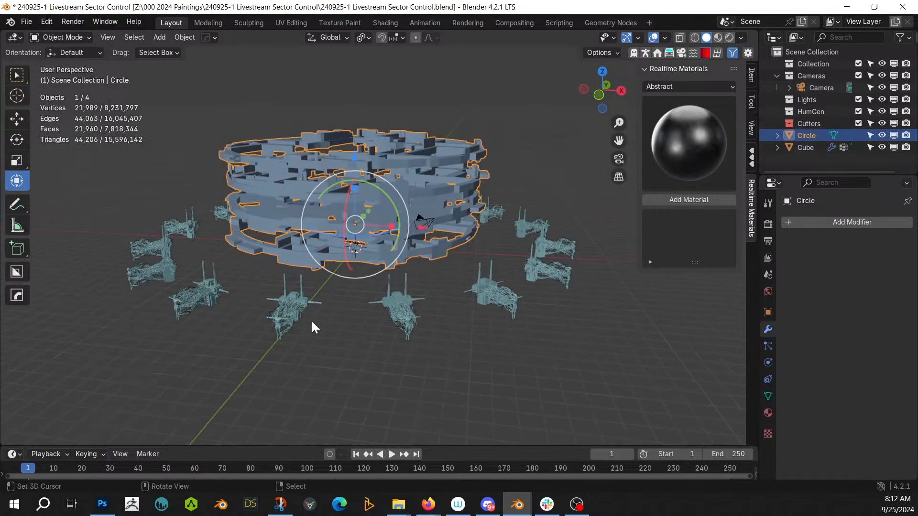
Step: Add a mesh cylinder at the world origin with 8 vertices and a 10 m radius
key("shift+a")
mouse_move(282, 181)
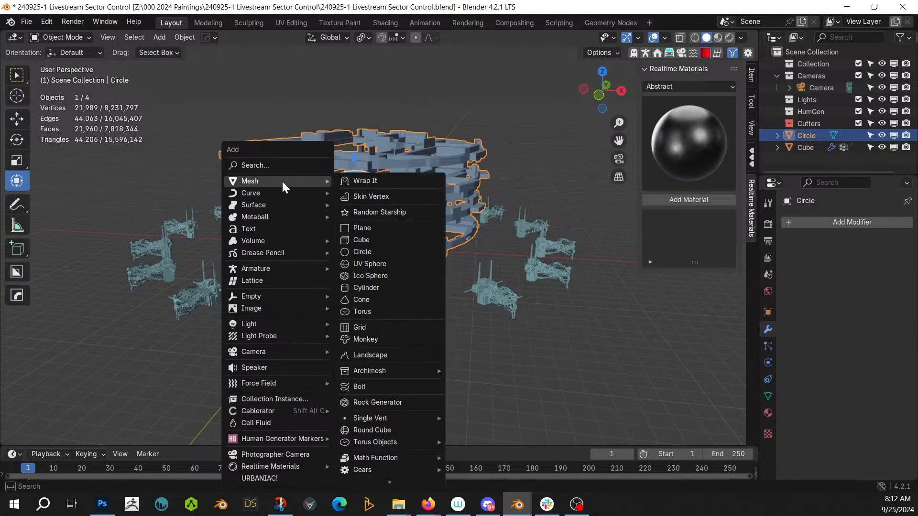
left_click(381, 287)
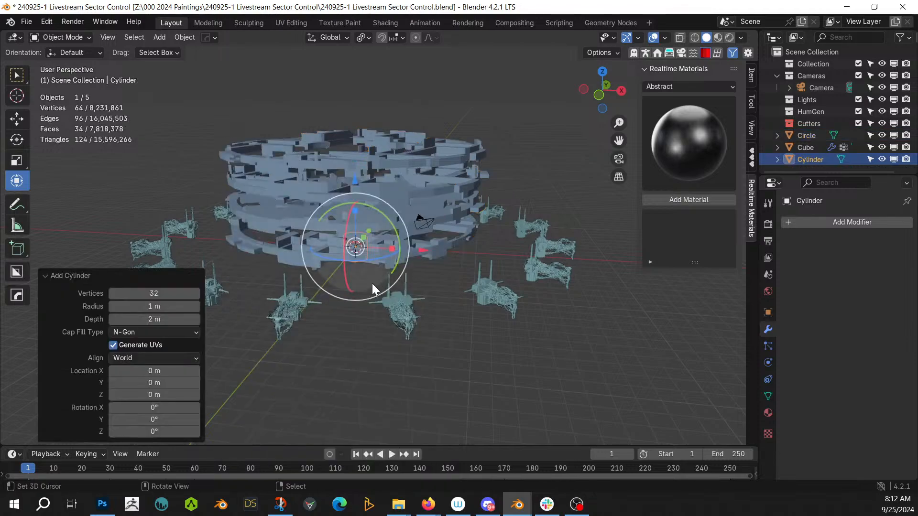
left_click(150, 293)
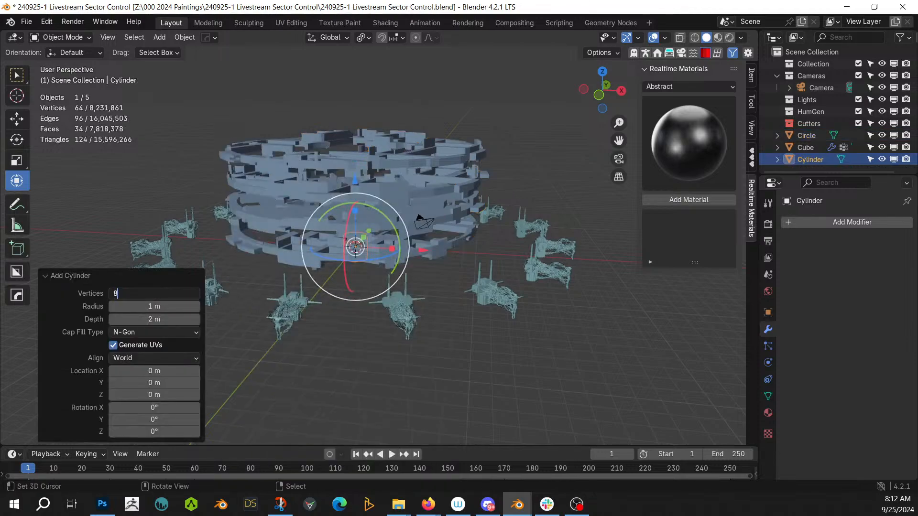
key("Return")
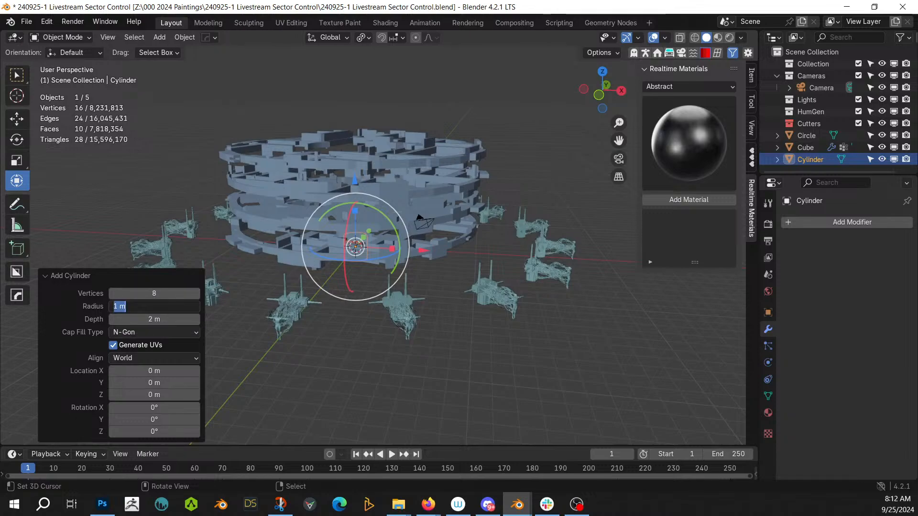
left_click(154, 309)
type("10")
key("Return")
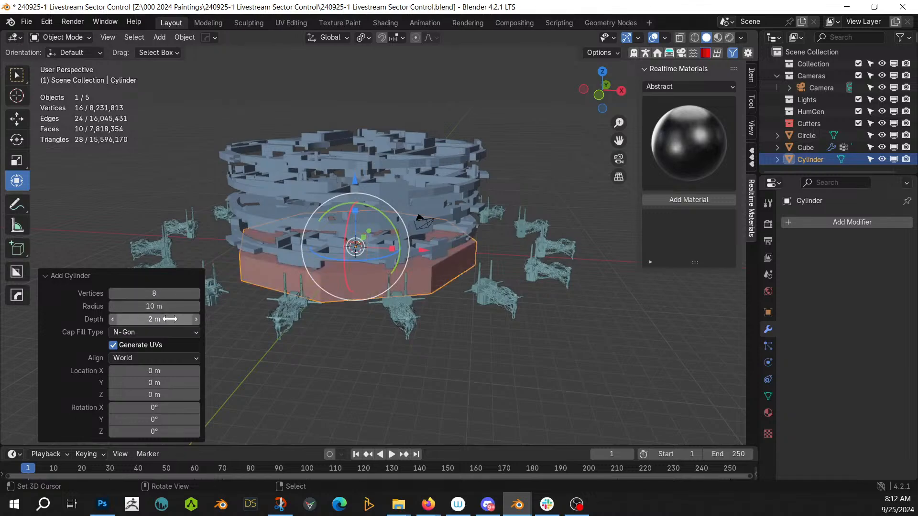
Step: In Edit Mode, raise the octagonal cylinder's top face about 8.76 m along Z
middle_click_drag(256, 317, 290, 323)
key("Tab")
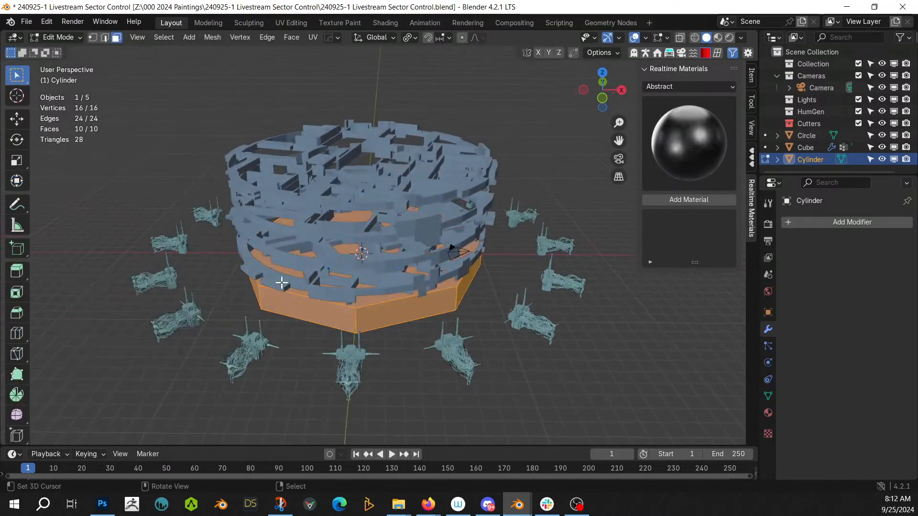
left_click(289, 275)
key("g")
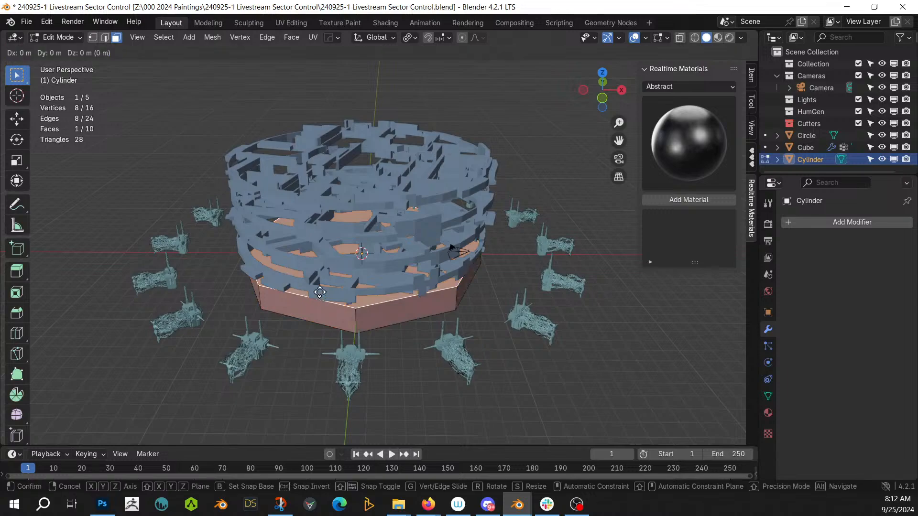
key("z")
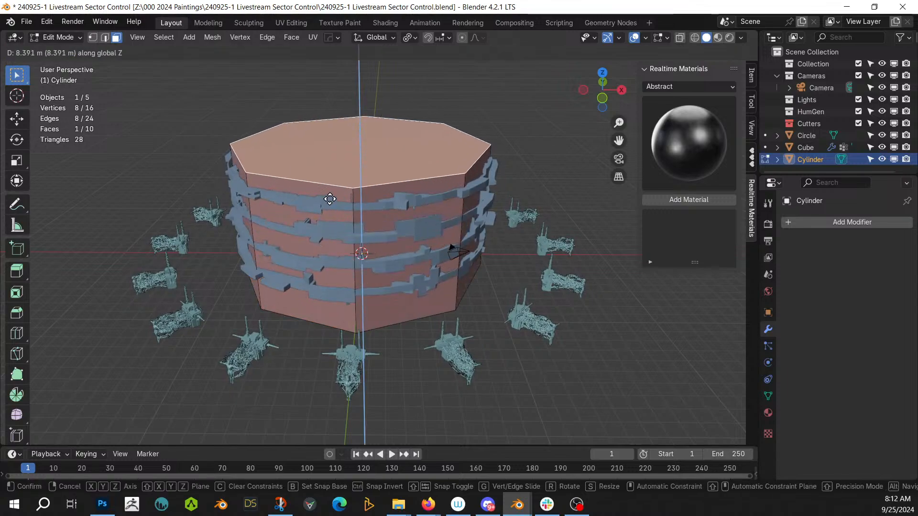
left_click(330, 194)
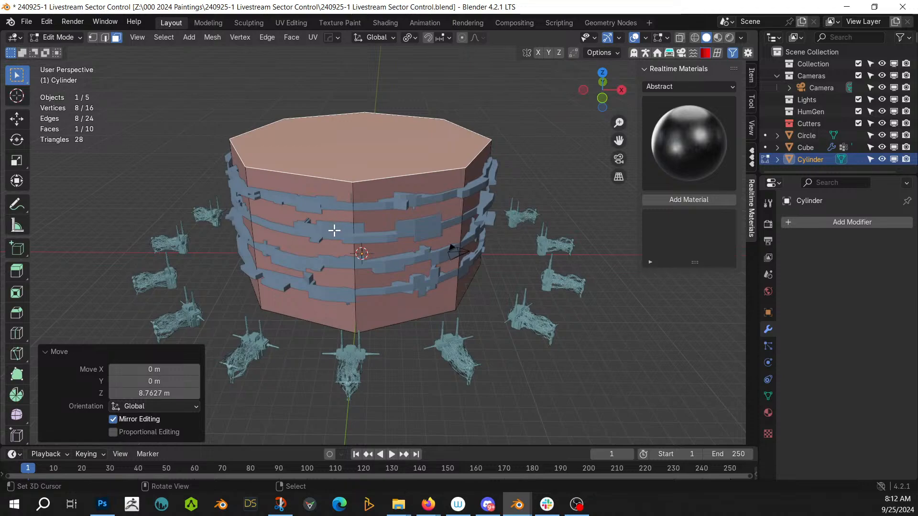
Step: Raise the octagonal cylinder's bottom face about 0.77 m along Z
key("KP_1")
middle_click_drag(355, 273, 359, 235)
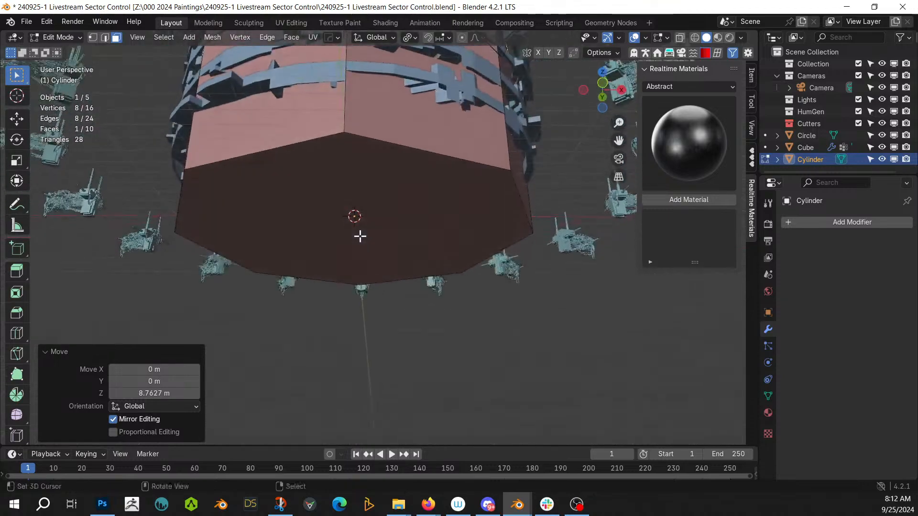
left_click(362, 226)
key("KP_1")
key("g")
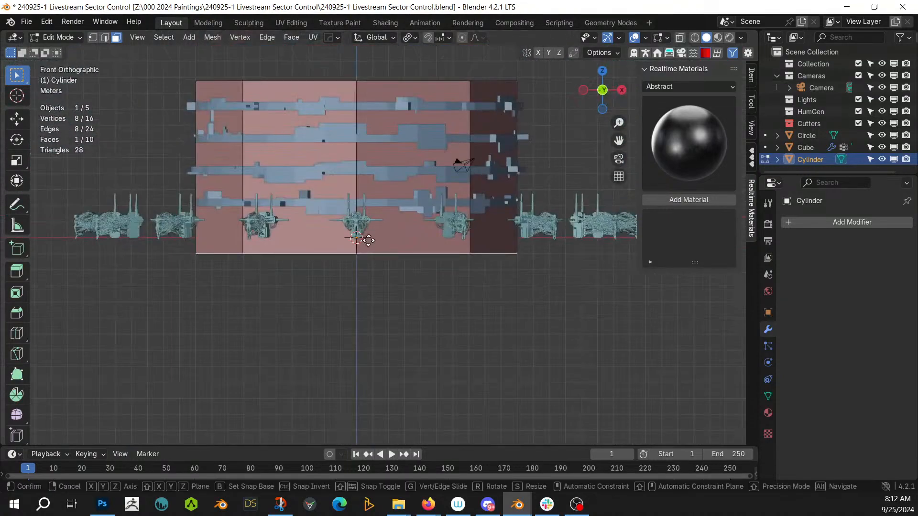
key("z")
left_click(371, 228)
Step: Lower the cylinder's top face about 1.42 m along Z so it sits within the framework's top disc
middle_click_drag(358, 226, 391, 278)
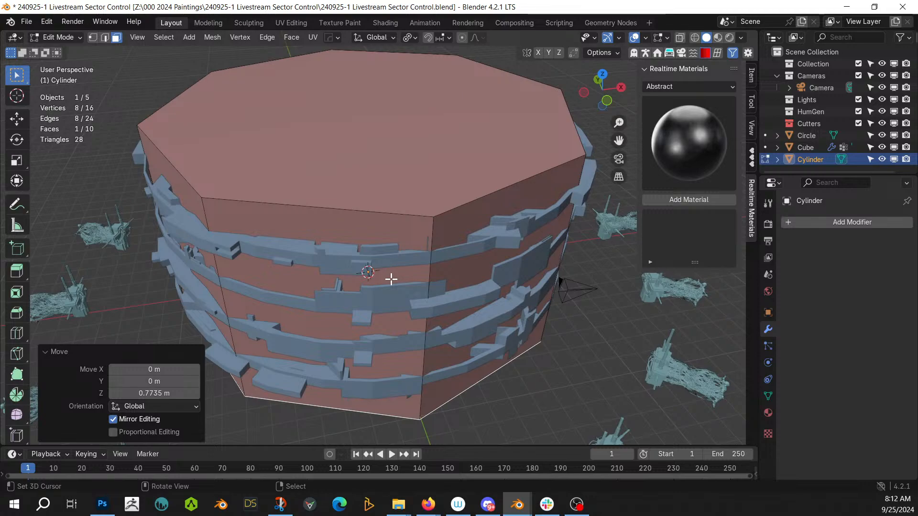
left_click(360, 162)
key("g")
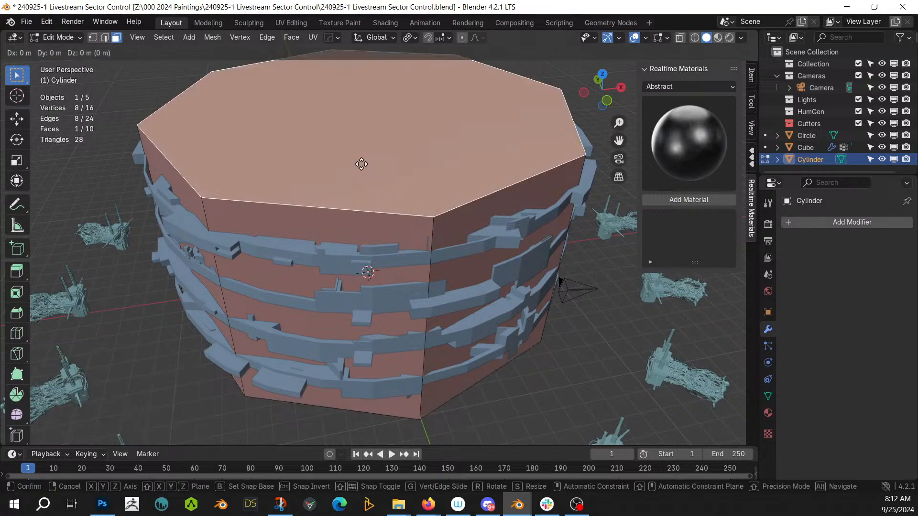
key("z")
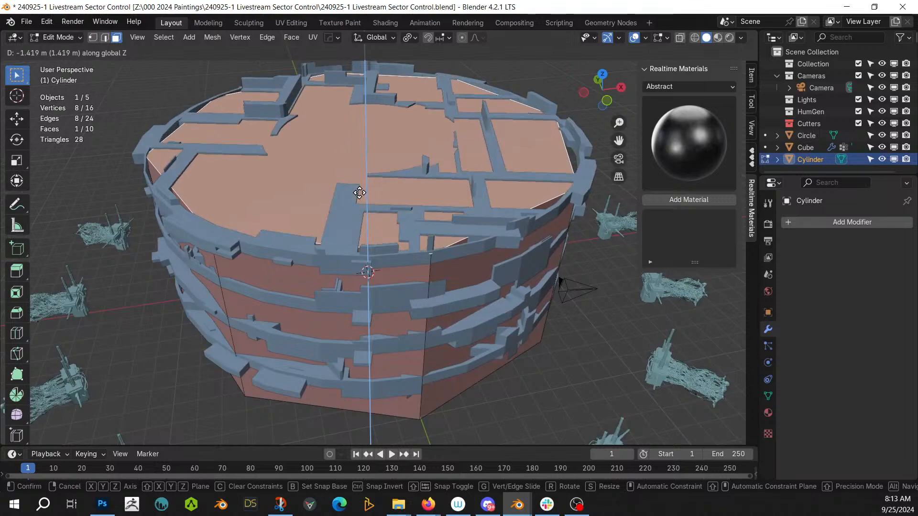
left_click(359, 193)
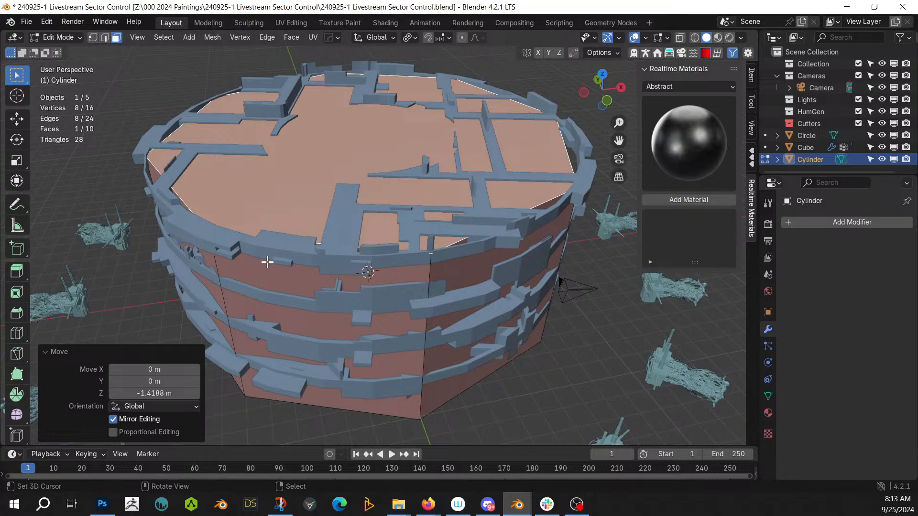
Step: Raise the cylinder's bottom face another 1.65 m or so along Z to the level of the framework's lowest disc
middle_click_drag(279, 329, 298, 260)
left_click(313, 238)
key("g")
key("z")
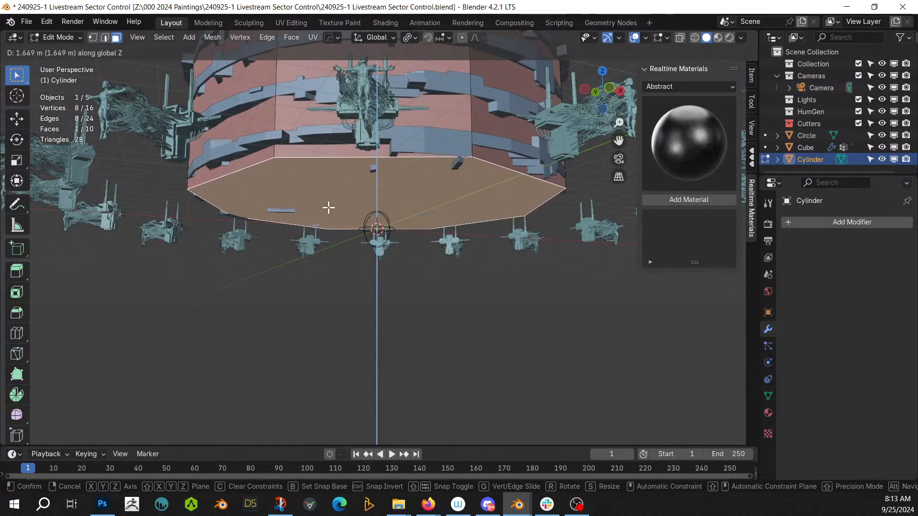
left_click(329, 207)
Step: Select the octagonal cylinder's eight vertical edges and extract them as round curves with a width of 0.167
middle_click_drag(328, 207, 317, 262)
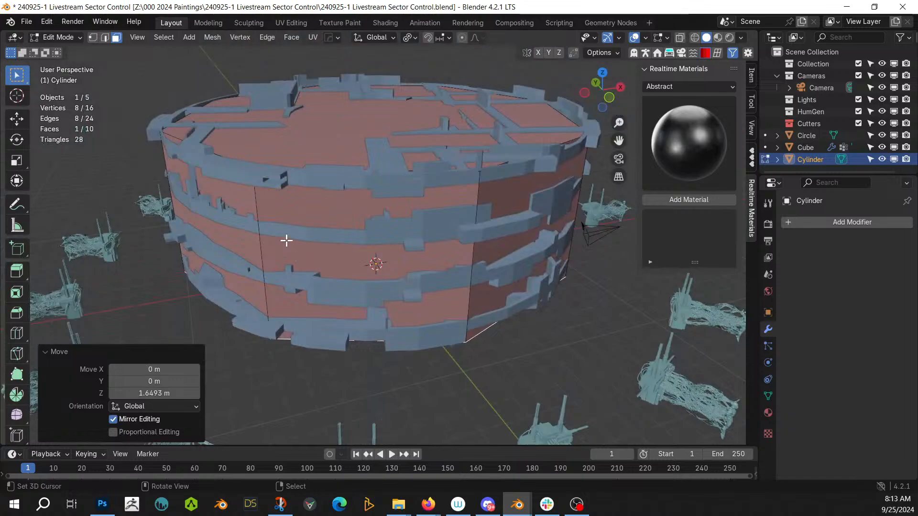
key("2")
left_click(257, 206)
middle_click_drag(250, 217, 355, 213)
left_click(254, 187, "shift")
left_click(311, 193, "shift")
middle_click_drag(312, 193, 393, 179)
left_click(314, 158, "shift")
left_click(287, 168, "shift")
middle_click_drag(287, 168, 377, 185)
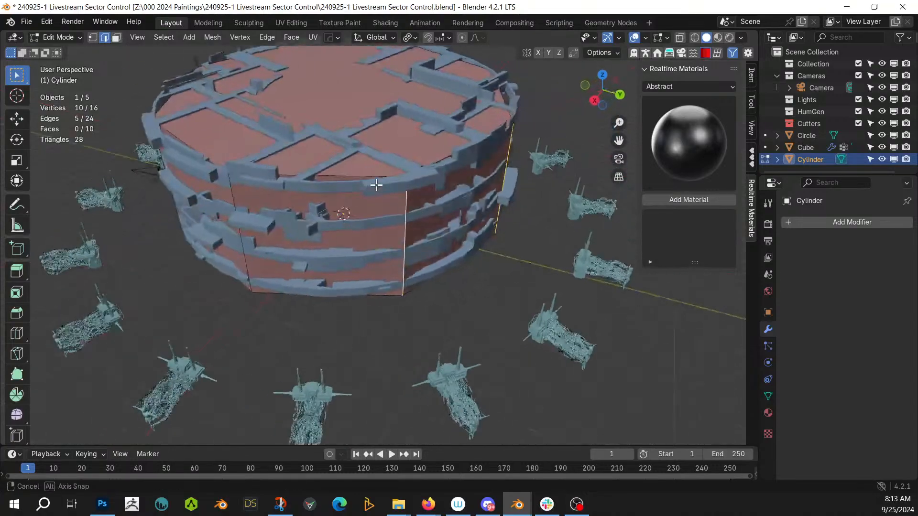
left_click(235, 199, "shift")
middle_click_drag(234, 199, 168, 219)
left_click(166, 203, "shift")
left_click(151, 210, "shift")
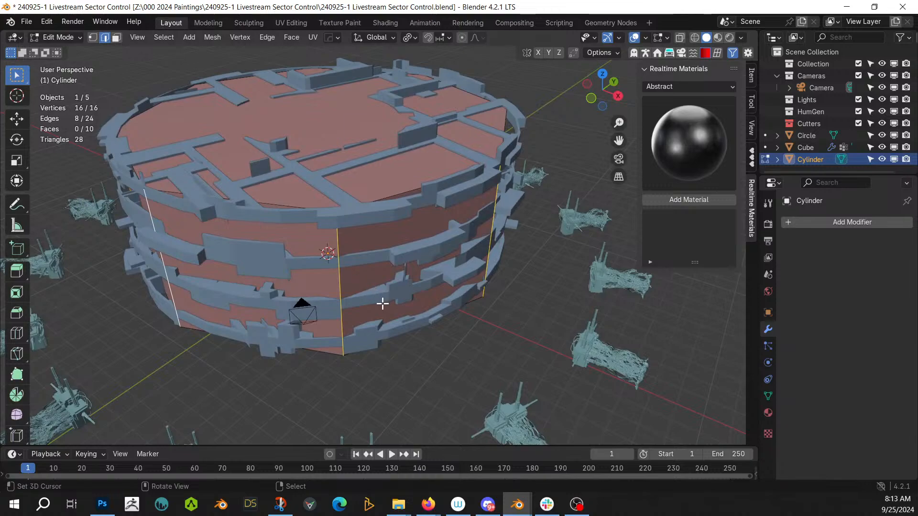
key("q")
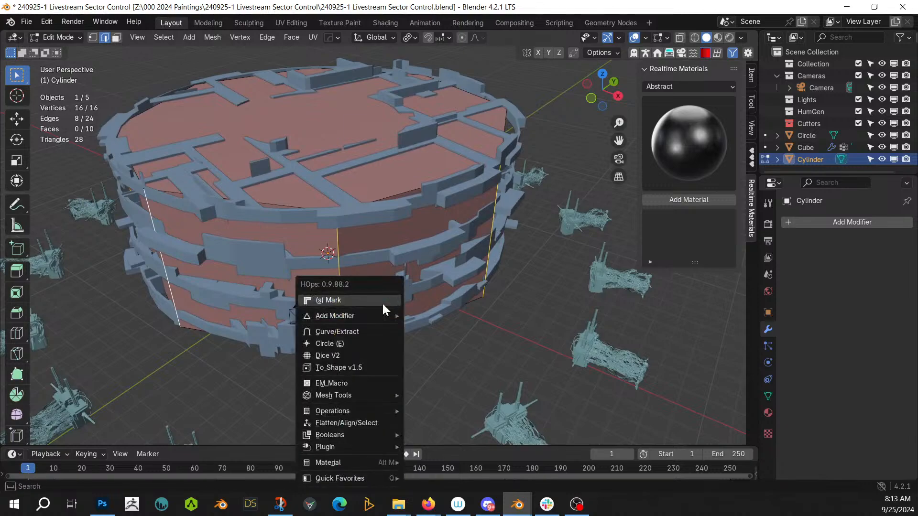
left_click(368, 331)
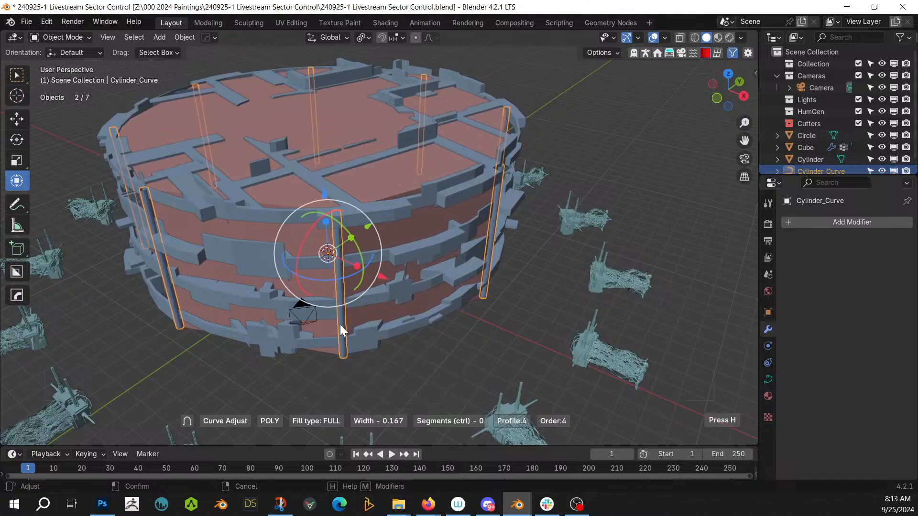
left_click(340, 325)
key("n")
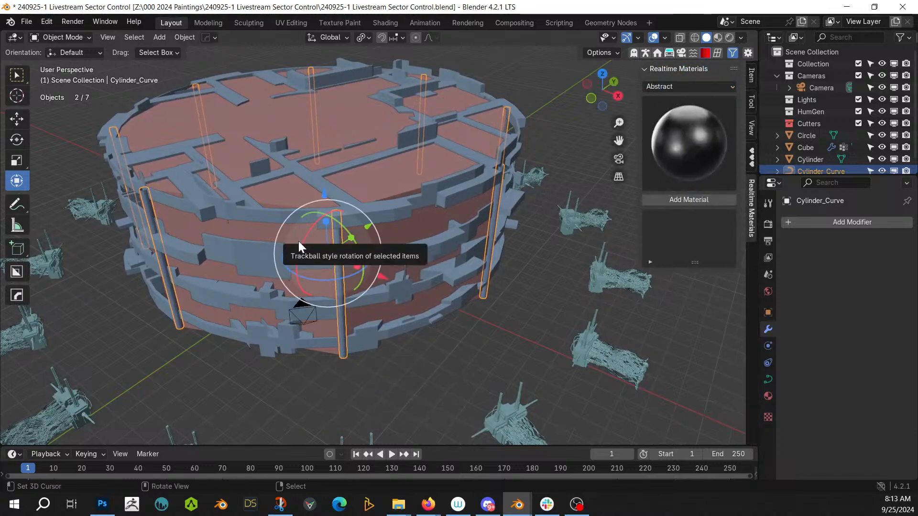
Step: Delete the octagonal cylinder, keeping the disc frameworks and the eight extracted columns
left_click(221, 121)
left_click(221, 122)
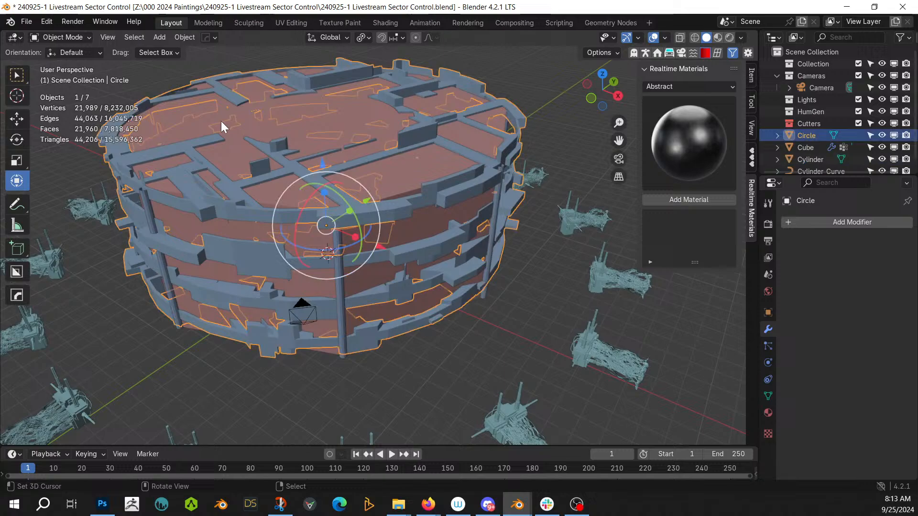
left_click(191, 129)
key("Delete")
Step: Set the column curves' bevel depth to 0.2 m and enable Fill Caps
middle_click_drag(190, 126, 276, 182)
scroll(320, 242, "up", 6)
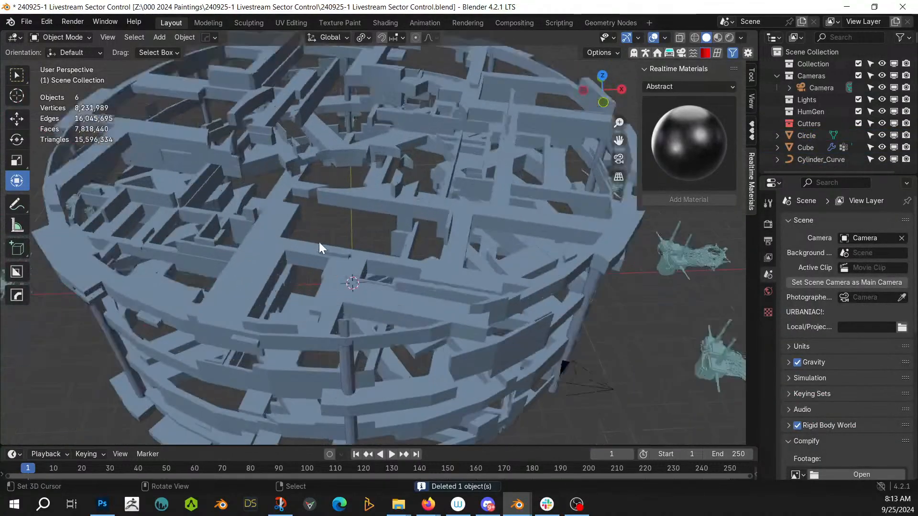
left_click(329, 419)
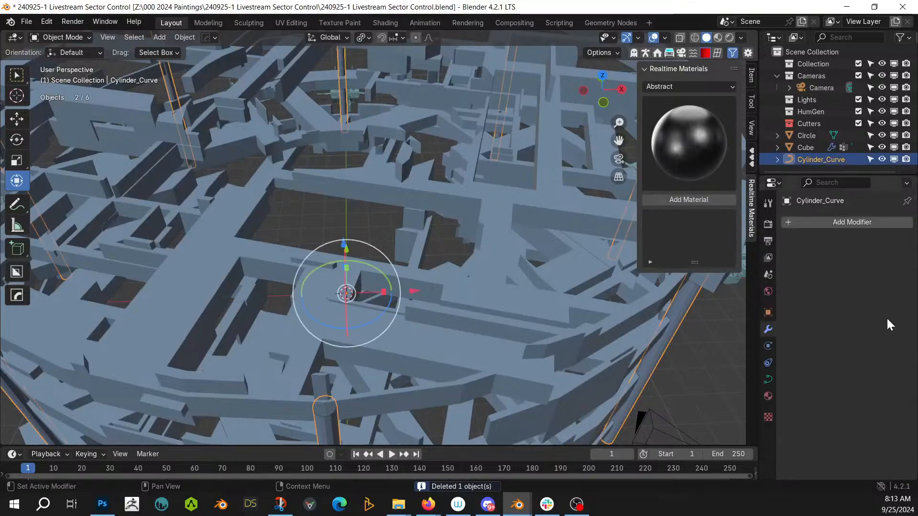
left_click(767, 380)
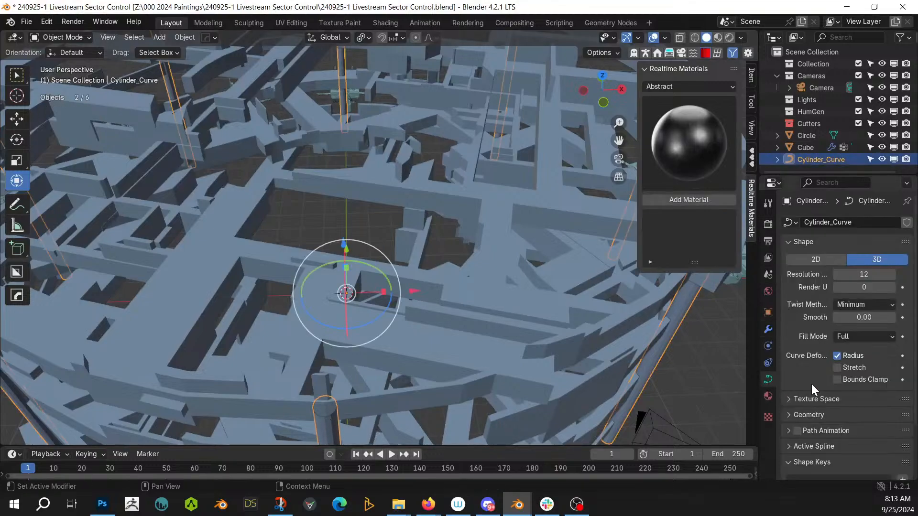
left_click(799, 415)
scroll(813, 399, "down", 5)
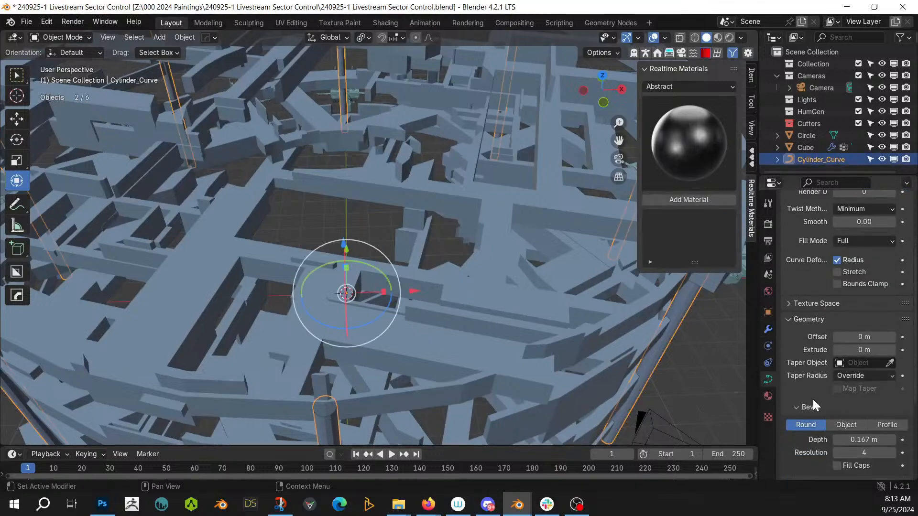
left_click(863, 443)
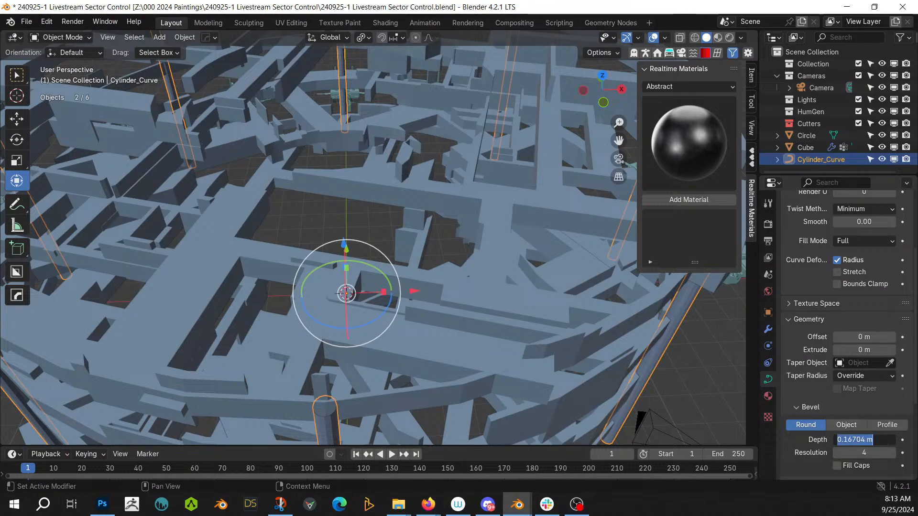
type("0.2")
key("Return")
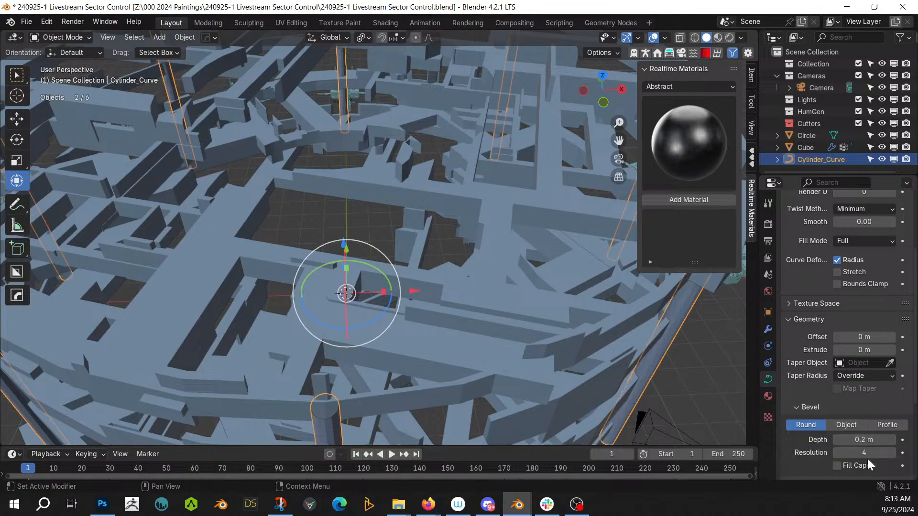
left_click(837, 466)
Step: Save the file and convert the eight column curves to a mesh
scroll(397, 354, "down", 5)
middle_click_drag(398, 355, 347, 332)
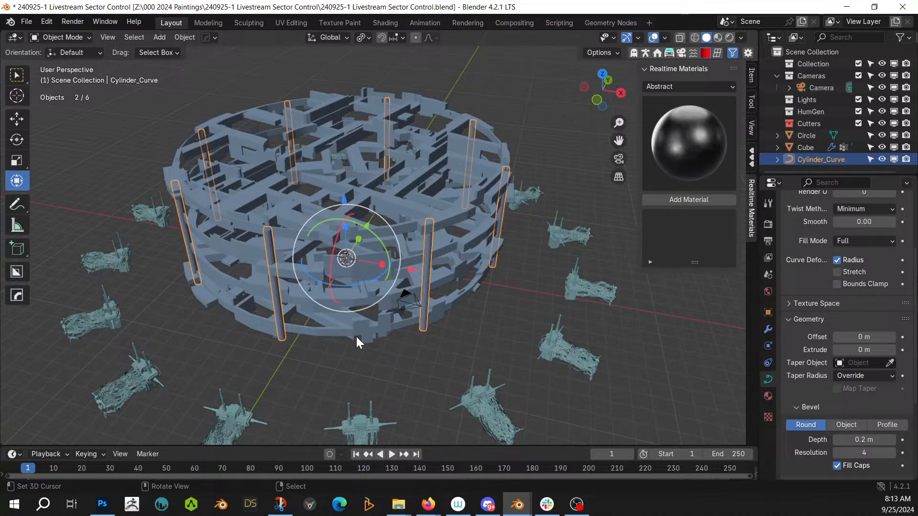
scroll(341, 306, "up", 3)
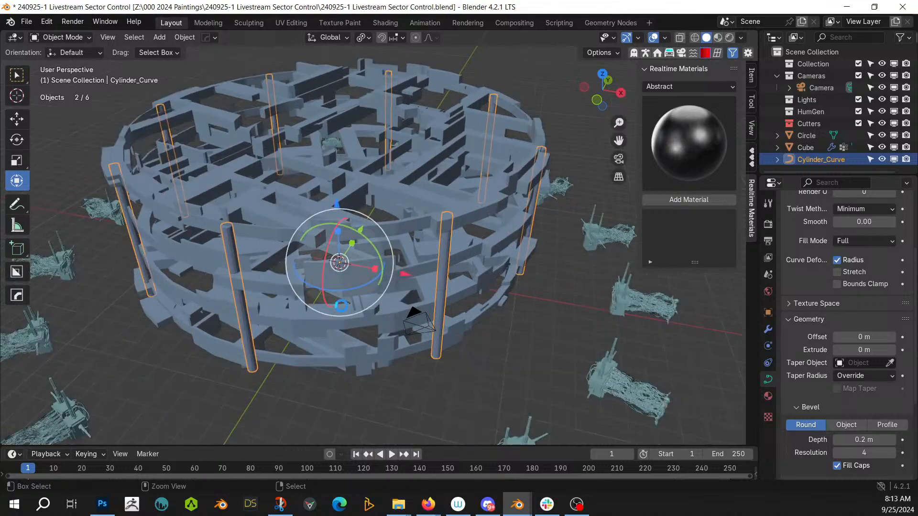
key("ctrl+s")
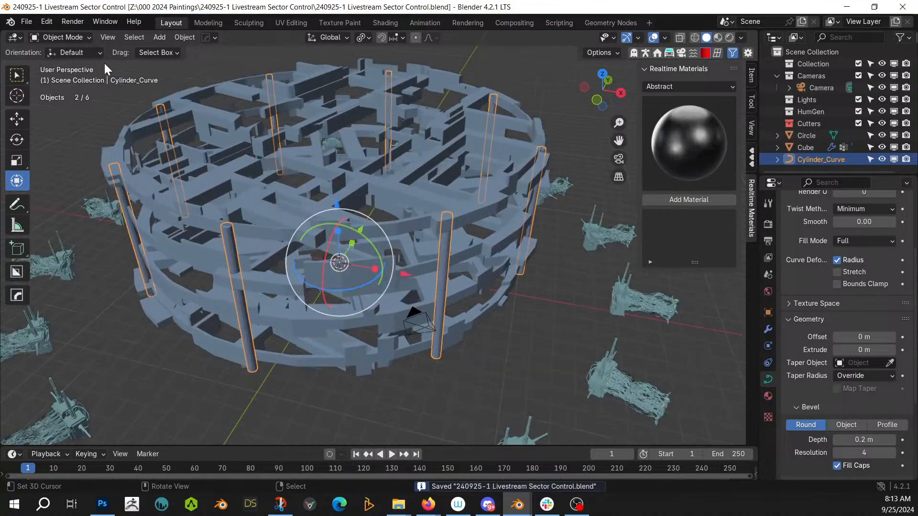
left_click(188, 37)
mouse_move(221, 379)
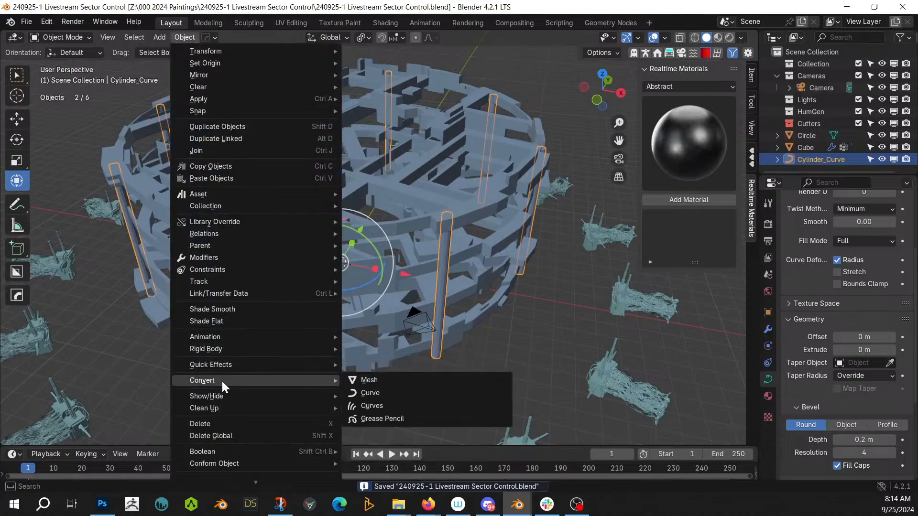
left_click(404, 384)
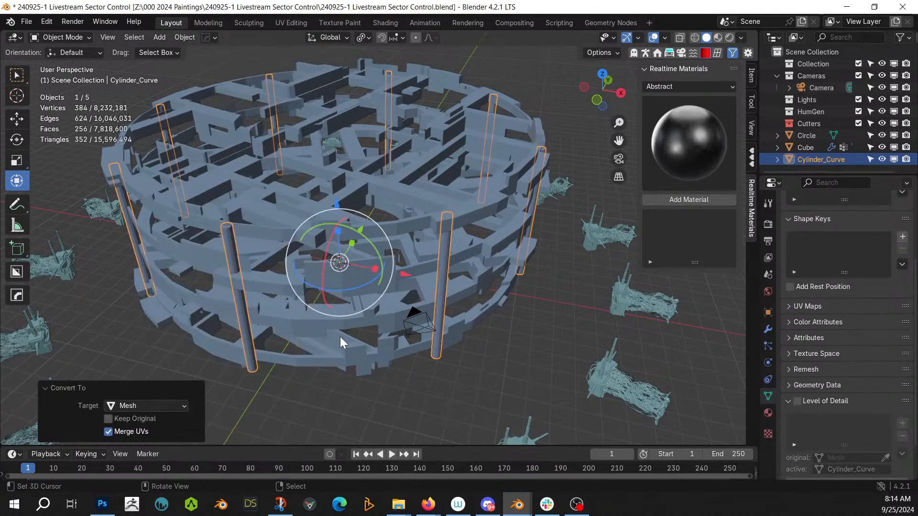
Step: In Edit Mode, isolate the columns in front view and dice all of their geometry along Z with 13 cuts
key("Tab")
scroll(311, 316, "up", 4)
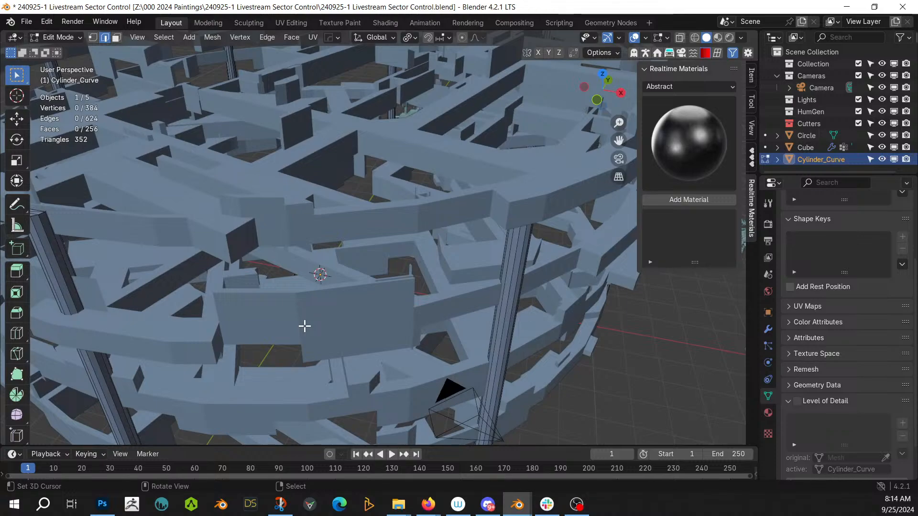
key("KP_Divide")
key("KP_1")
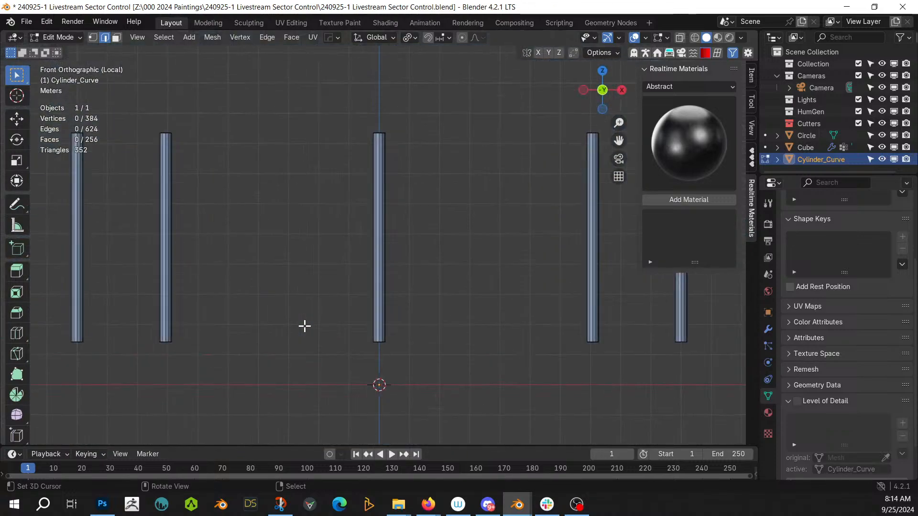
scroll(305, 326, "down", 2)
key("a")
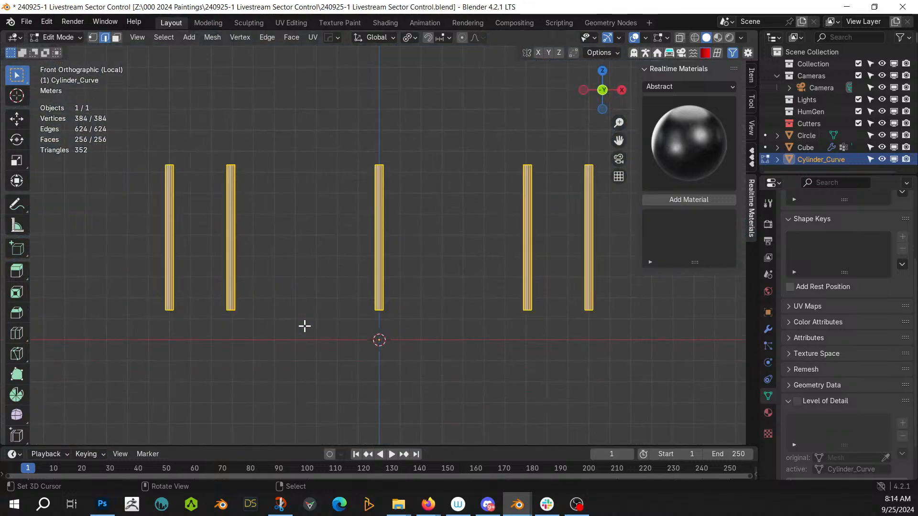
key("q")
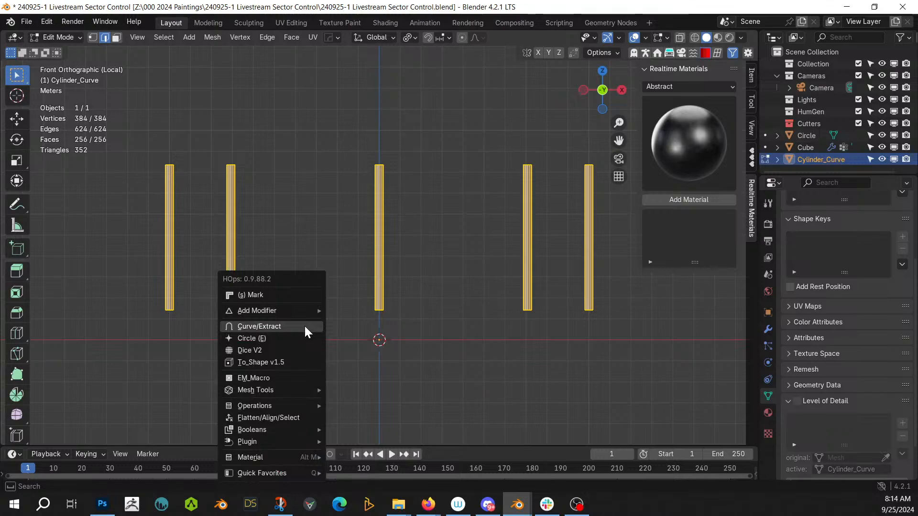
left_click(294, 352)
key("x")
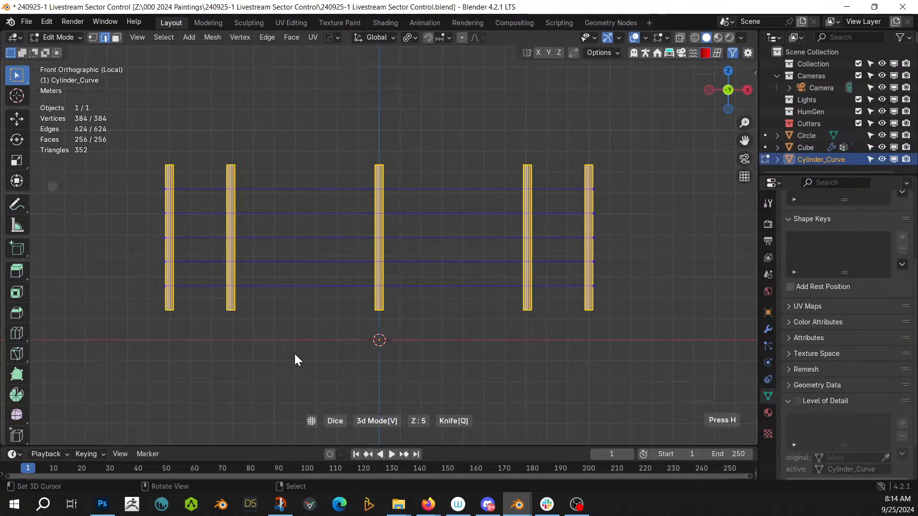
scroll(295, 355, "up", 1)
scroll(295, 355, "up", 4)
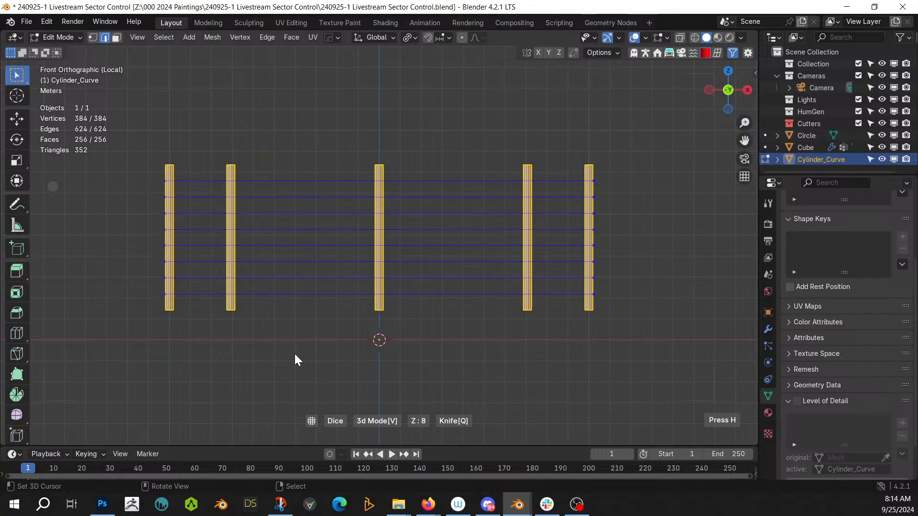
scroll(295, 355, "up", 3)
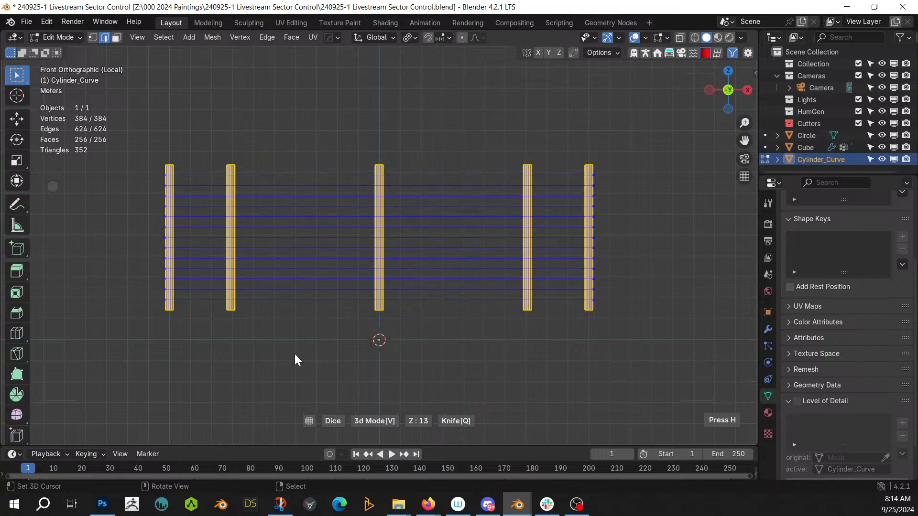
left_click(295, 354)
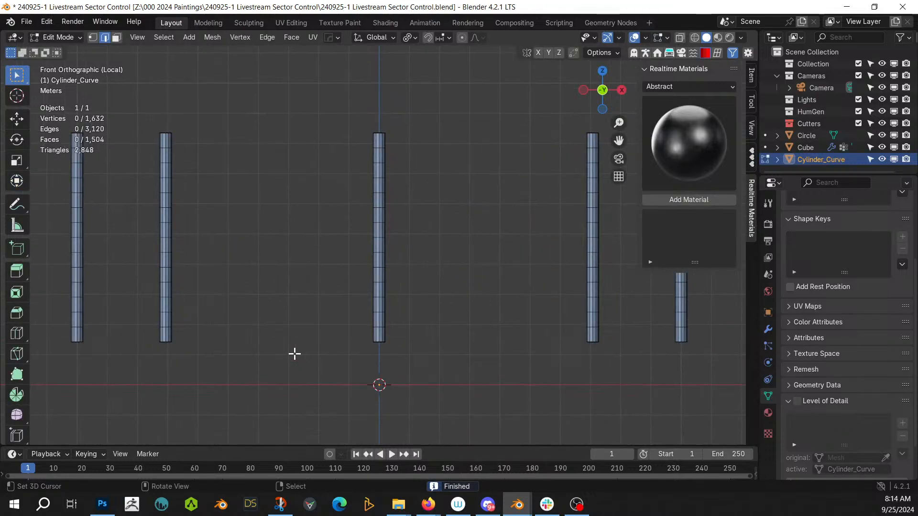
Step: Select all of the diced columns' geometry, return to the full scene in Object Mode and apply Plate Insets with Reverse at 0%
key("a")
key("Tab")
key("KP_Divide")
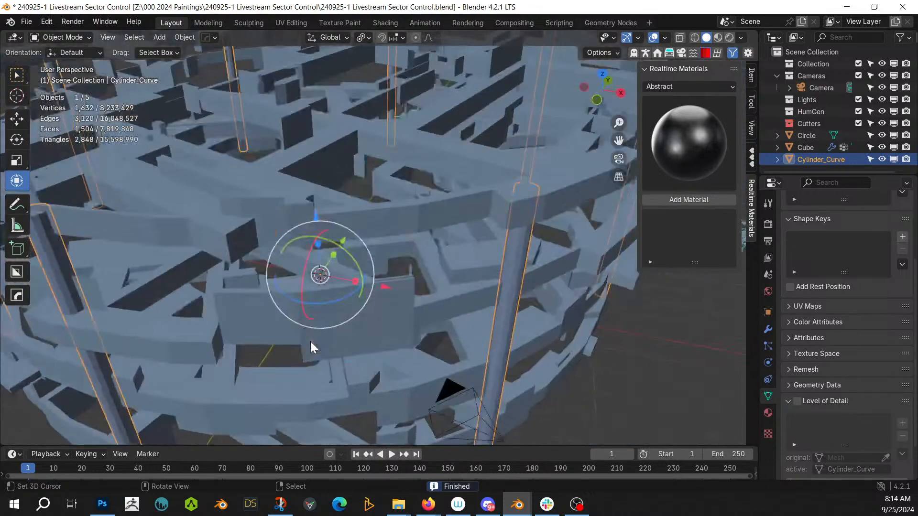
scroll(311, 346, "down", 5)
key("ctrl+alt+x")
mouse_move(326, 342)
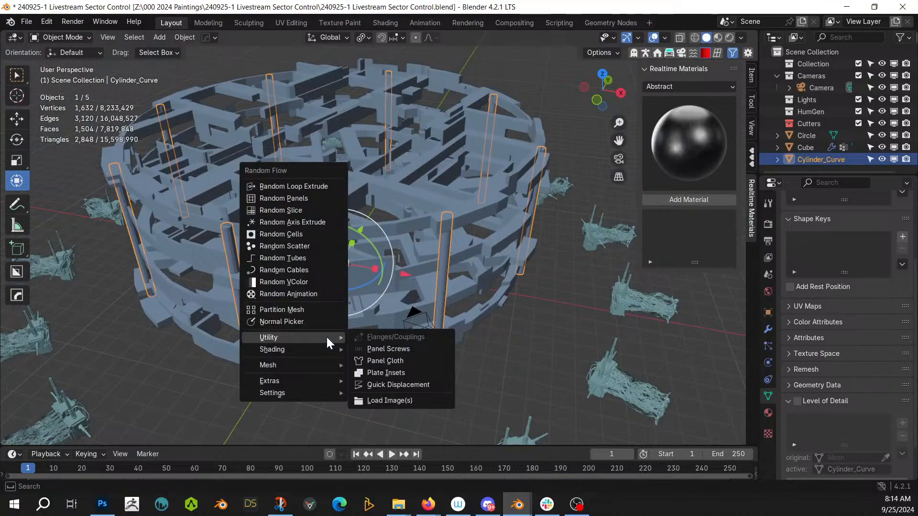
left_click(385, 373)
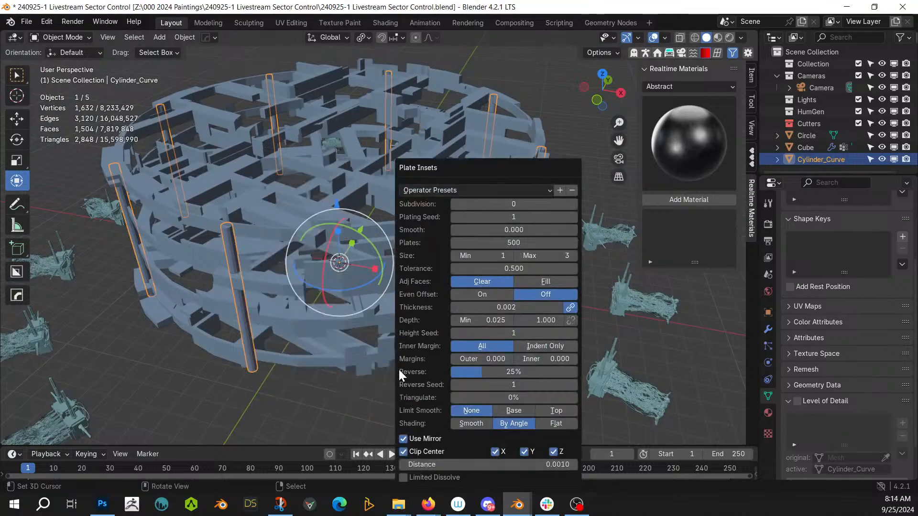
left_click(514, 372)
type("0")
key("Return")
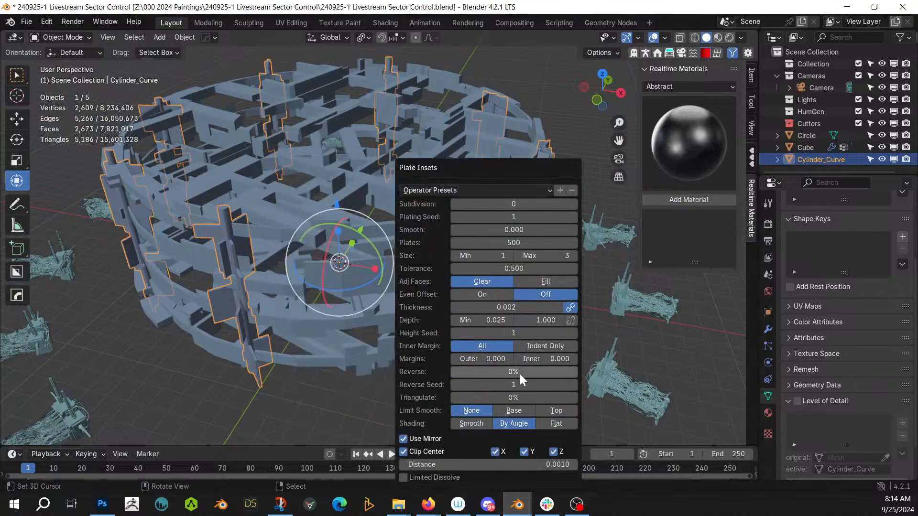
Step: Set the column plating's maximum depth to 0.25 and its maximum plate size to 2
left_click(546, 320)
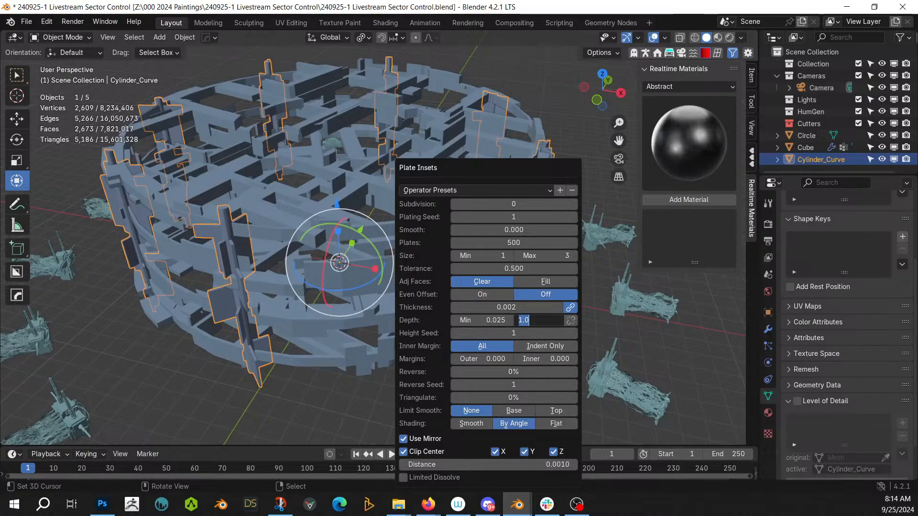
type(".25")
key("Return")
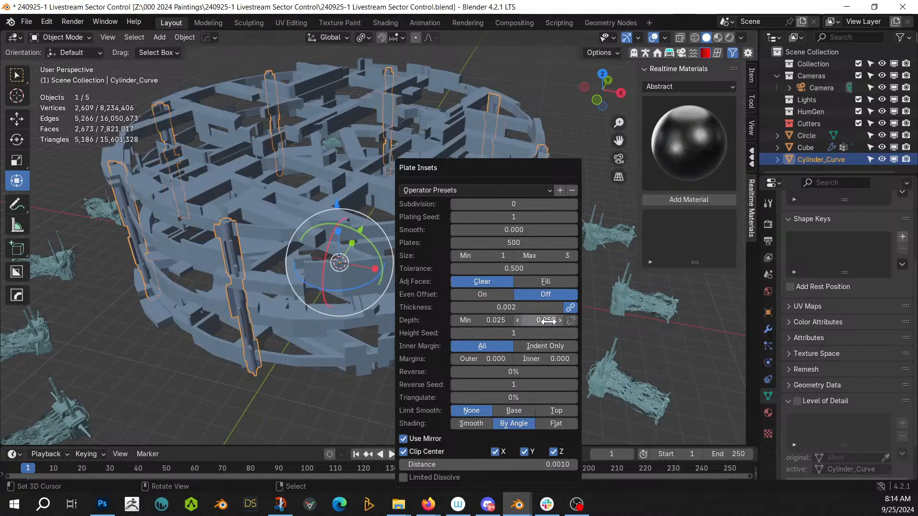
middle_click_drag(304, 272, 259, 302)
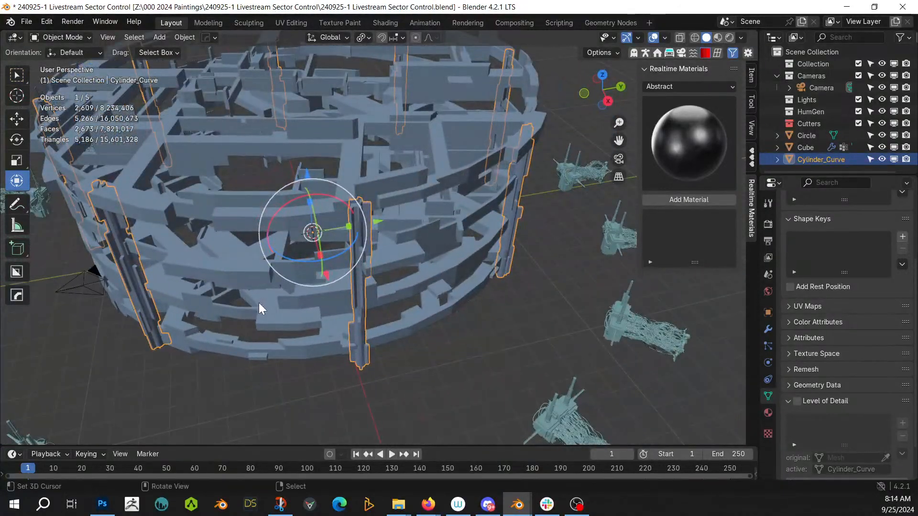
key("F9")
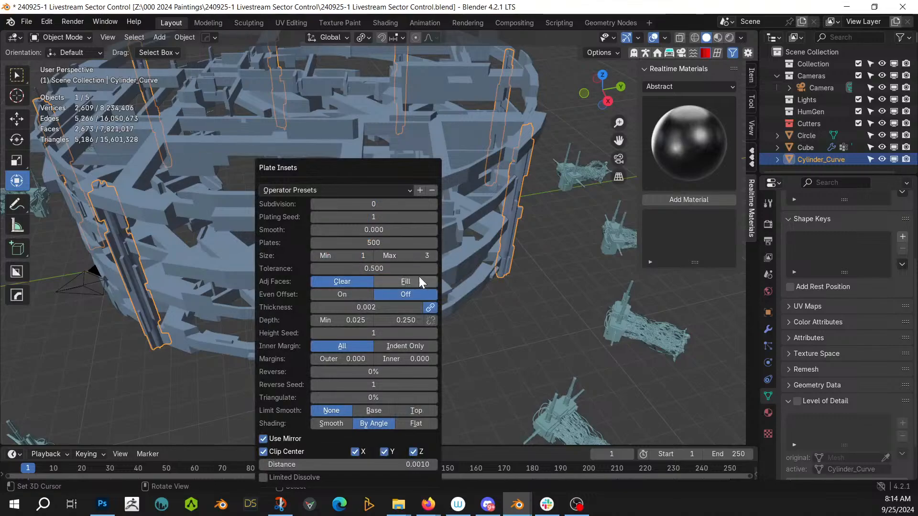
left_click(379, 255)
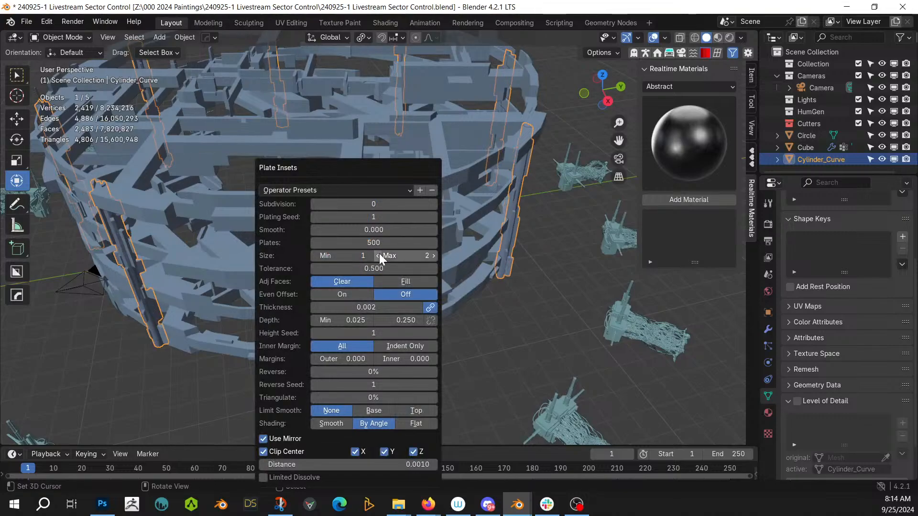
Step: Save the file and select the ring of figure machines surrounding the plated structure
middle_click_drag(334, 259, 237, 315)
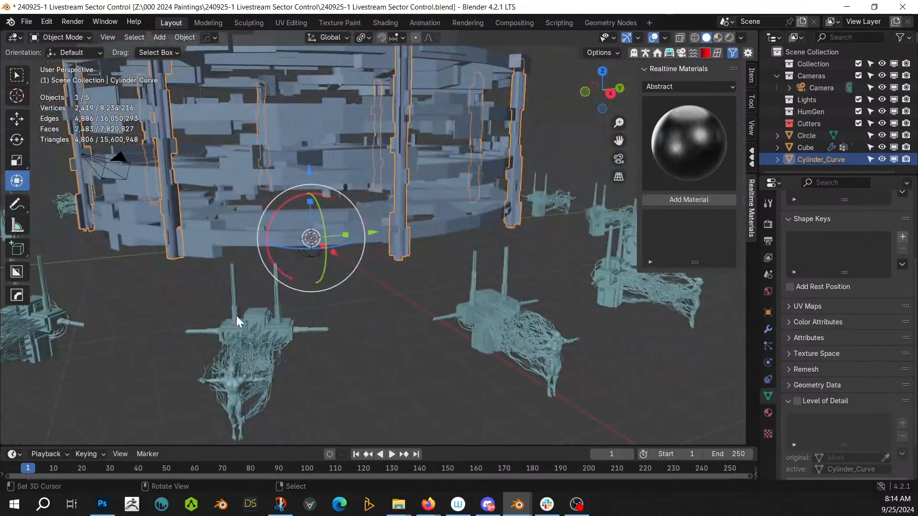
left_click(236, 316)
scroll(337, 286, "down", 4)
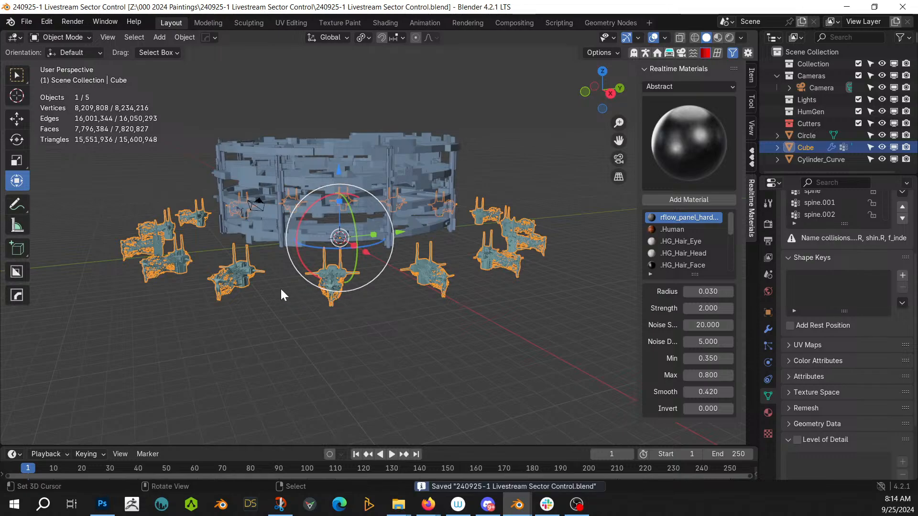
middle_click_drag(217, 317, 459, 417)
scroll(291, 318, "up", 3)
middle_click_drag(443, 375, 520, 321)
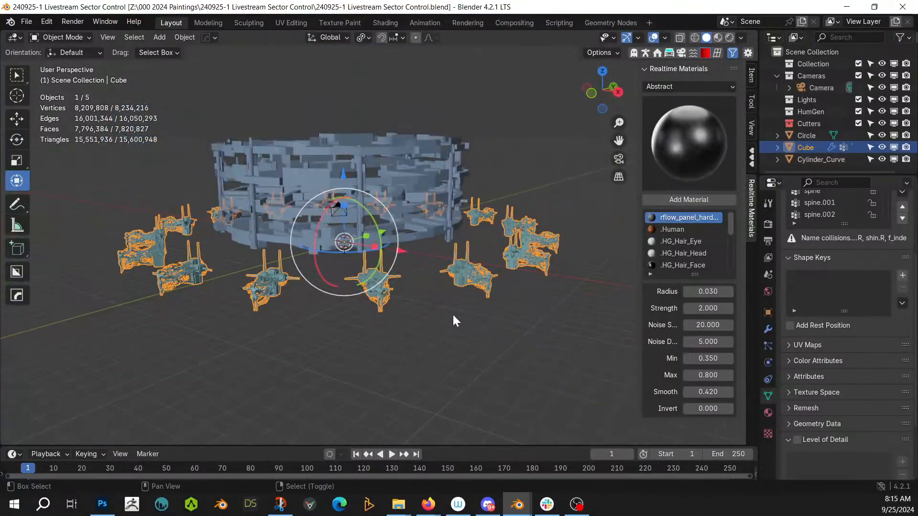
Step: Add a mesh circle at the world origin with 16 vertices and a 10 m radius
key("shift+a")
mouse_move(424, 185)
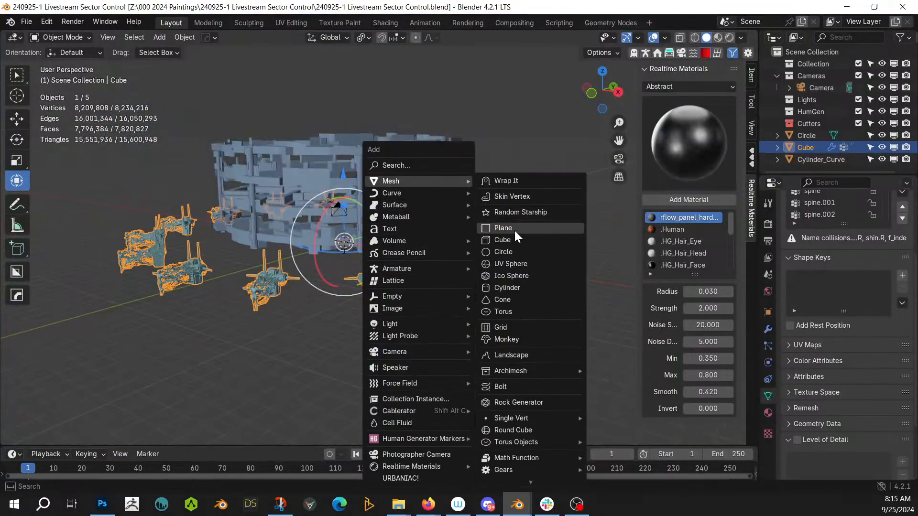
left_click(517, 251)
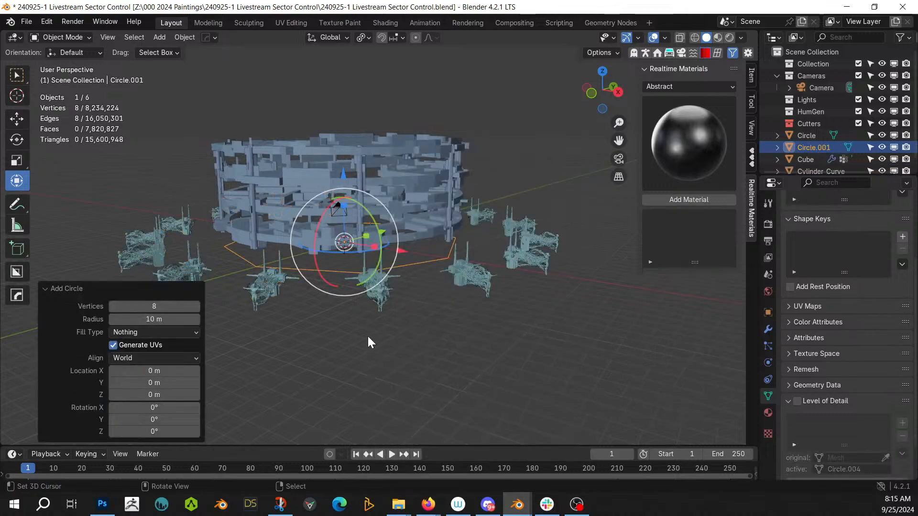
left_click(147, 319)
type("10")
key("shift+Tab")
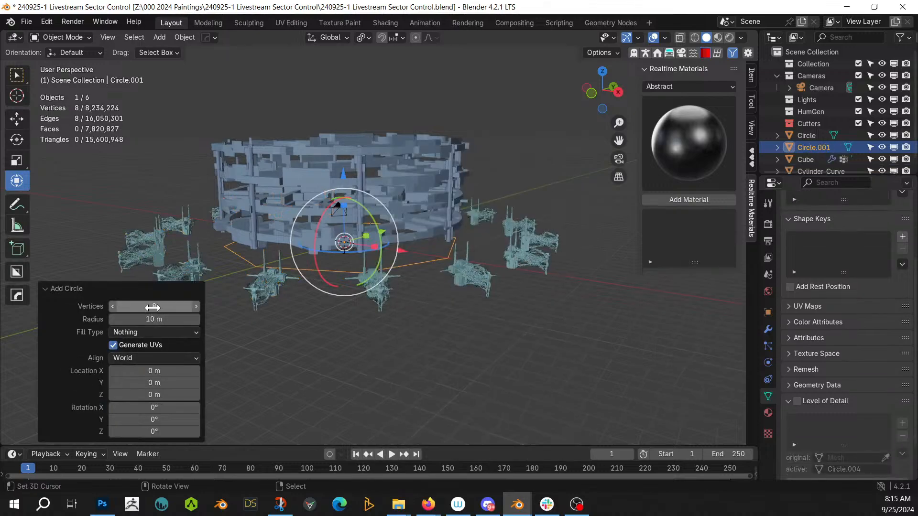
type("16")
key("Return")
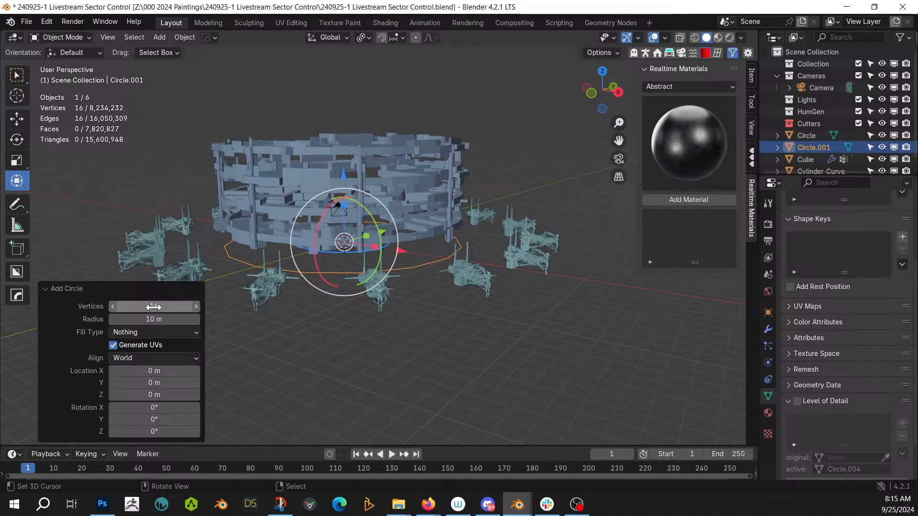
Step: Set the new circle's radius to 40 m
middle_click_drag(379, 334, 374, 358)
mouse_move(154, 319)
left_mouse_down()
mouse_move(357, 322)
mouse_move(648, 354)
mouse_move(908, 364)
mouse_move(144, 371)
mouse_move(515, 377)
mouse_move(138, 320)
left_mouse_up()
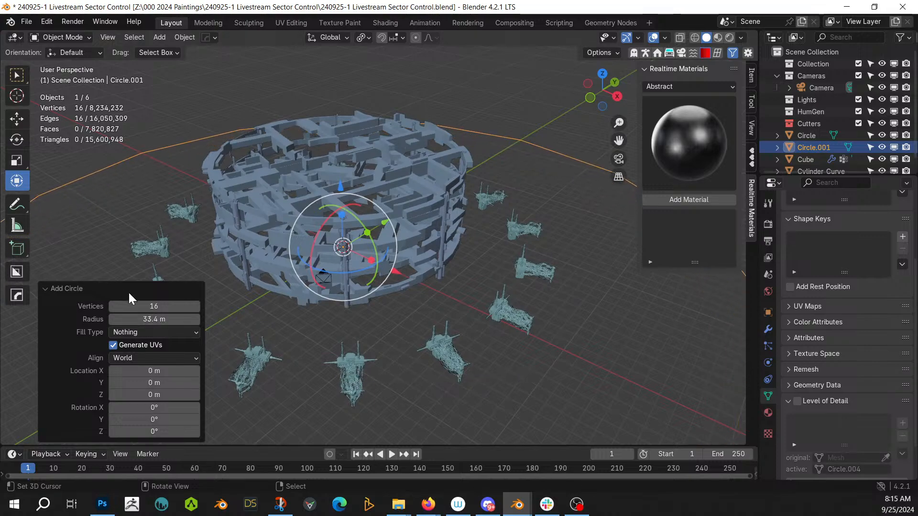
left_click(141, 319)
type("40")
key("Return")
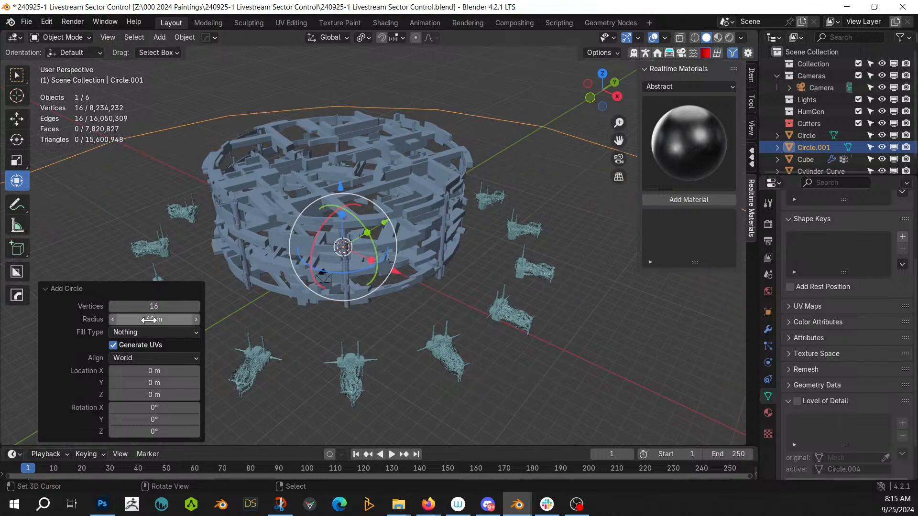
Step: In Edit Mode, fill the 16-sided circle with a single face to form a ground disc
scroll(390, 334, "down", 5)
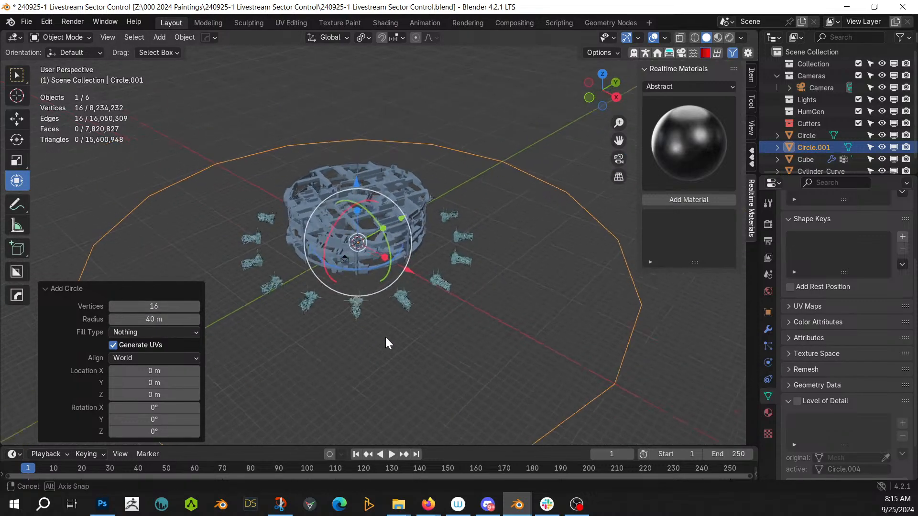
key("Tab")
key("f")
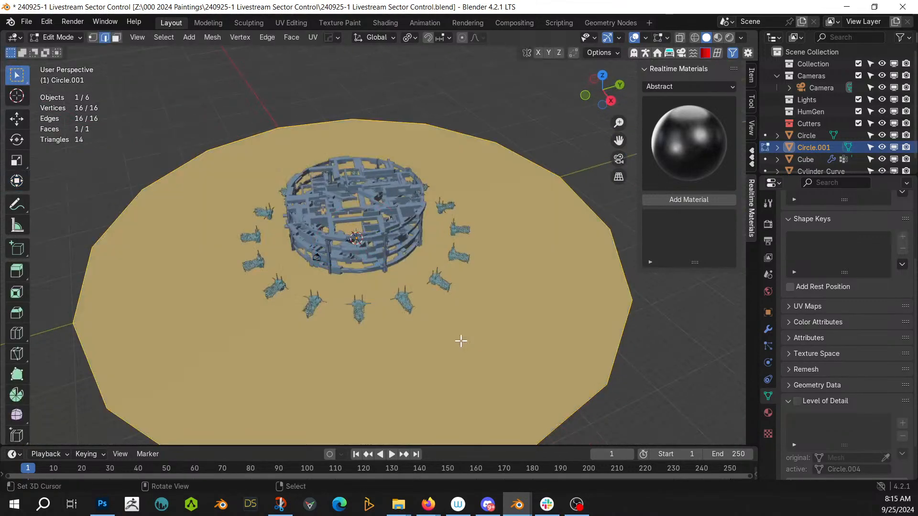
middle_click_drag(461, 343, 464, 284)
scroll(463, 285, "up", 4)
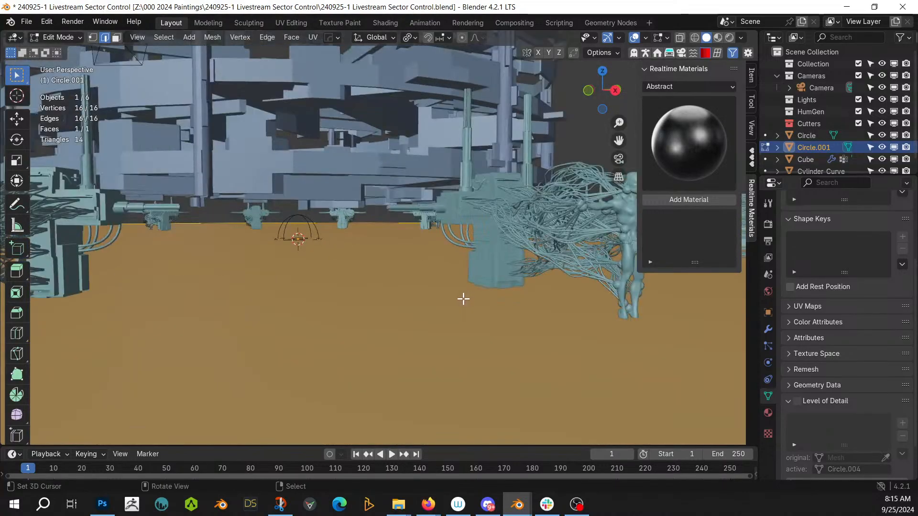
middle_click_drag(463, 300, 312, 331)
scroll(311, 332, "down", 8)
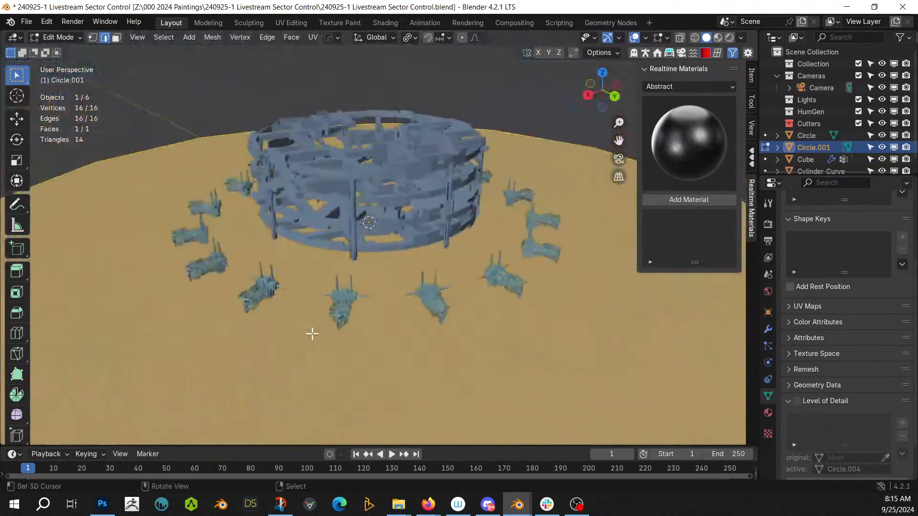
Step: Inset the ground disc's face by about 22.15 m so the inner edge runs beneath the ring of figures
key("3")
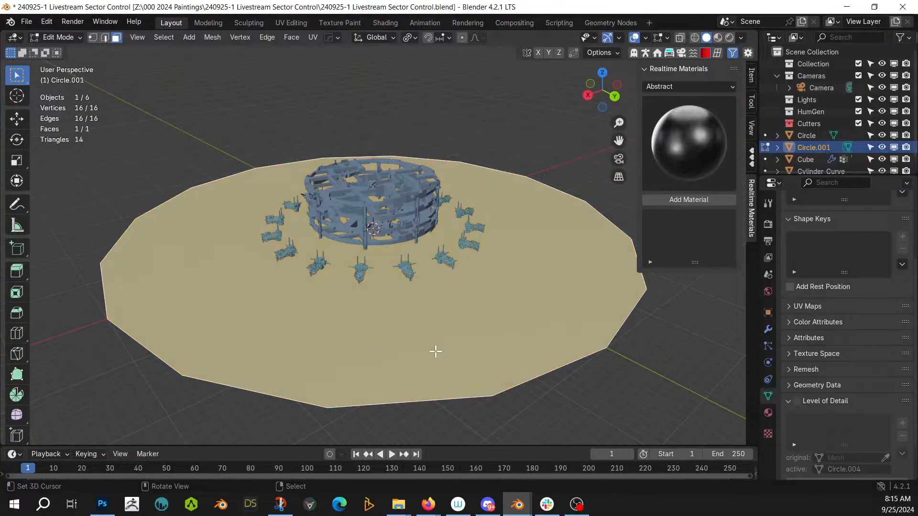
key("i")
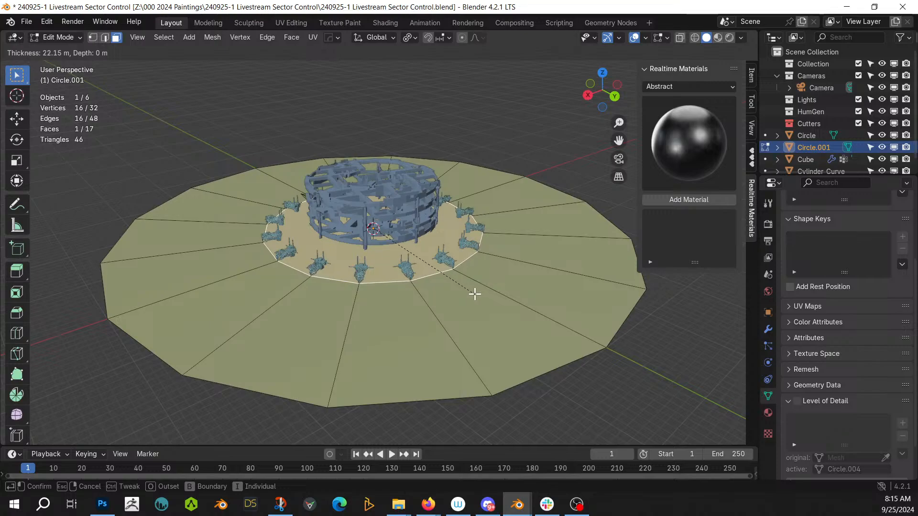
left_click(475, 293)
Step: Bevel the inset edge loop at the figures' feet to a width of about 0.277 m with one segment
scroll(470, 295, "up", 5)
middle_click_drag(471, 295, 582, 272)
scroll(575, 320, "up", 3)
scroll(569, 315, "up", 4)
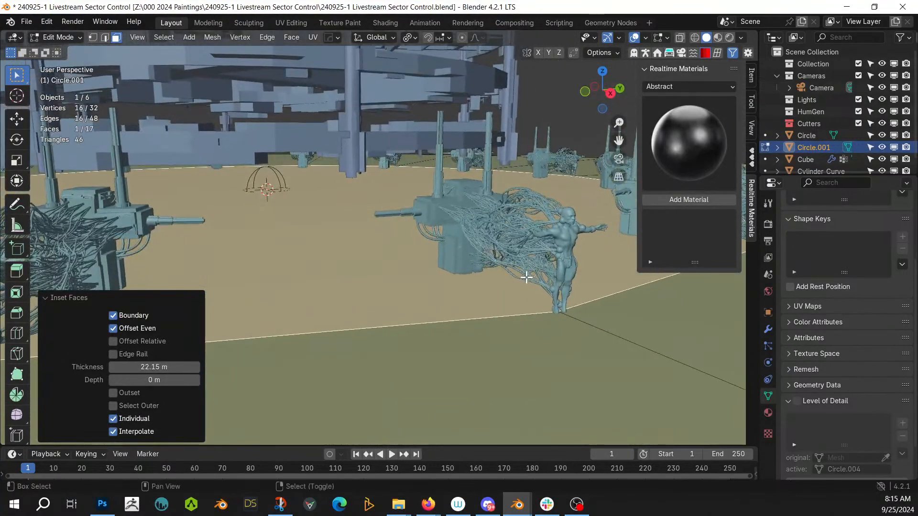
key("2")
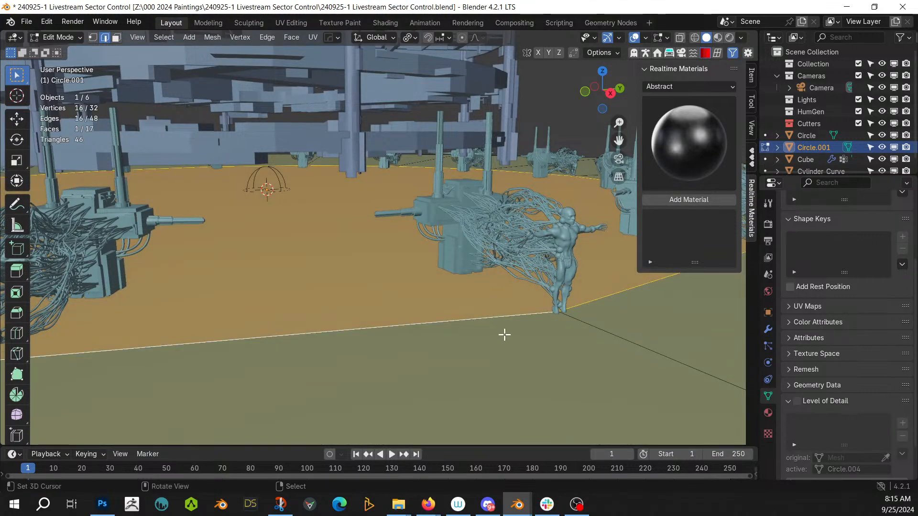
key("ctrl+b")
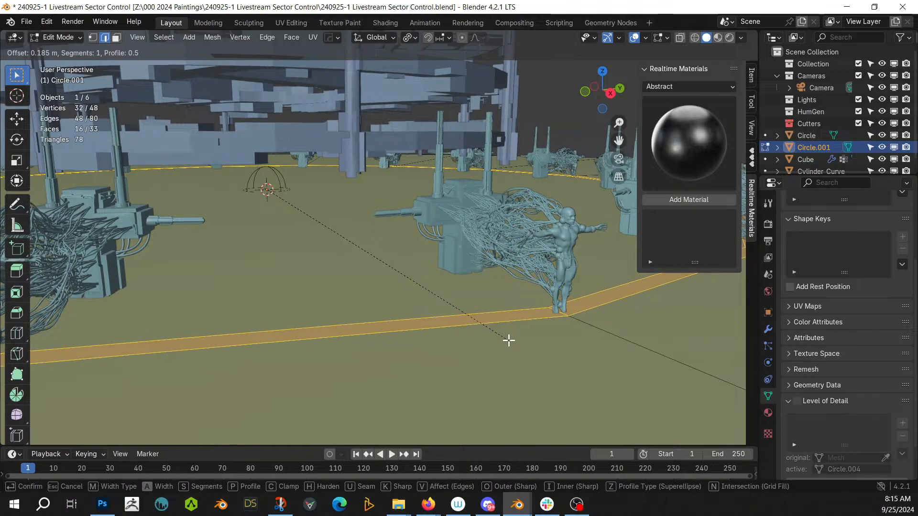
left_click(497, 341)
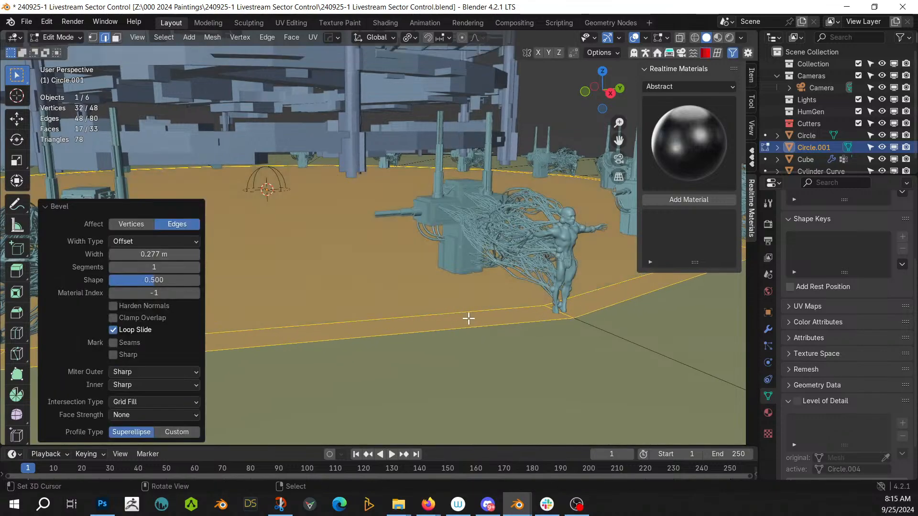
Step: Select only the narrow beveled strip of faces and extrude it about 0.247 m downward as a groove
left_click(414, 291, "shift")
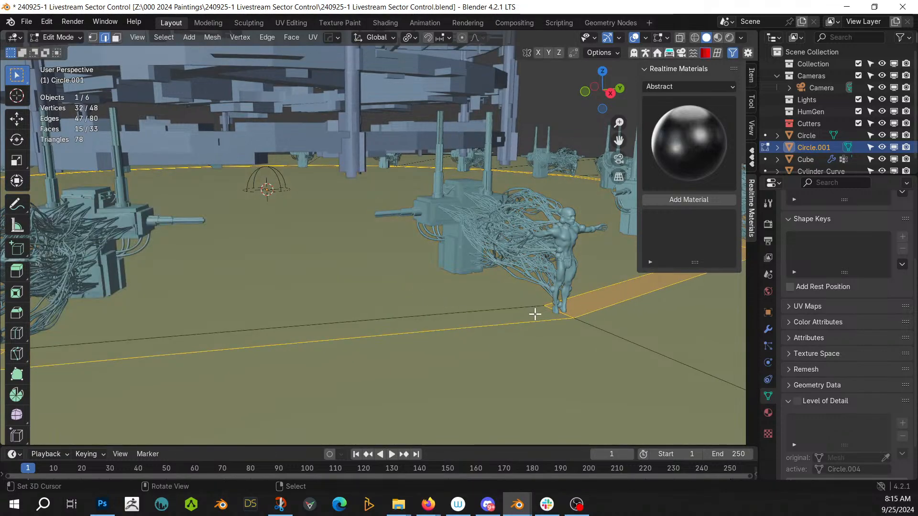
key("3")
left_click(555, 311, "shift")
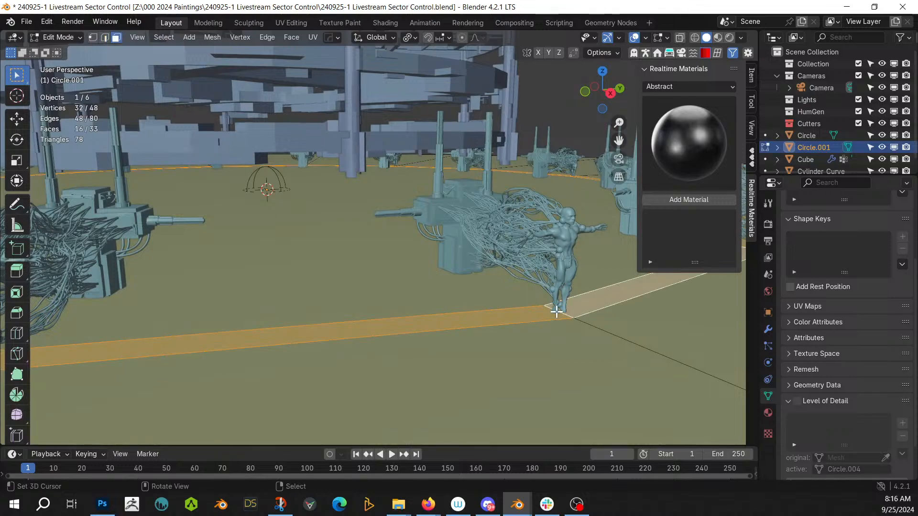
key("e")
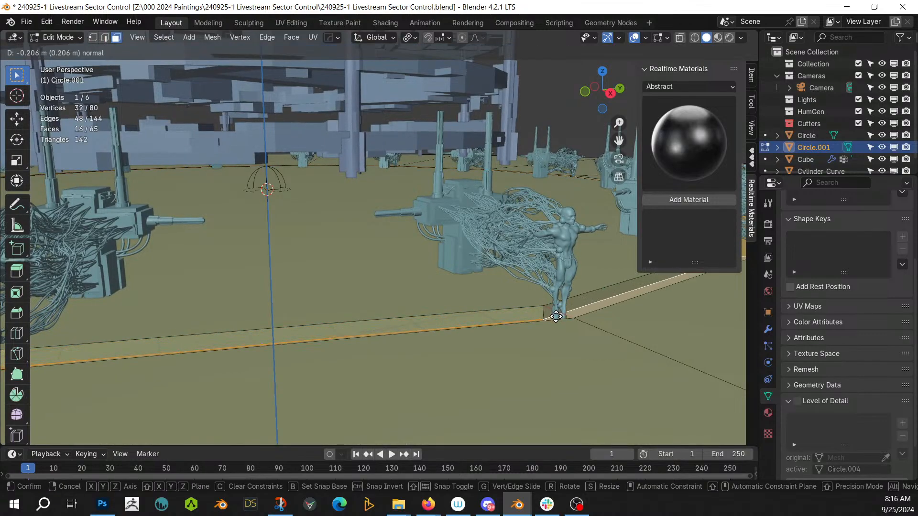
left_click(556, 314)
Step: Back in Object Mode, select the eight columns and scale them by about 1.223 along Z
middle_click_drag(554, 314, 393, 328)
scroll(375, 322, "up", 2)
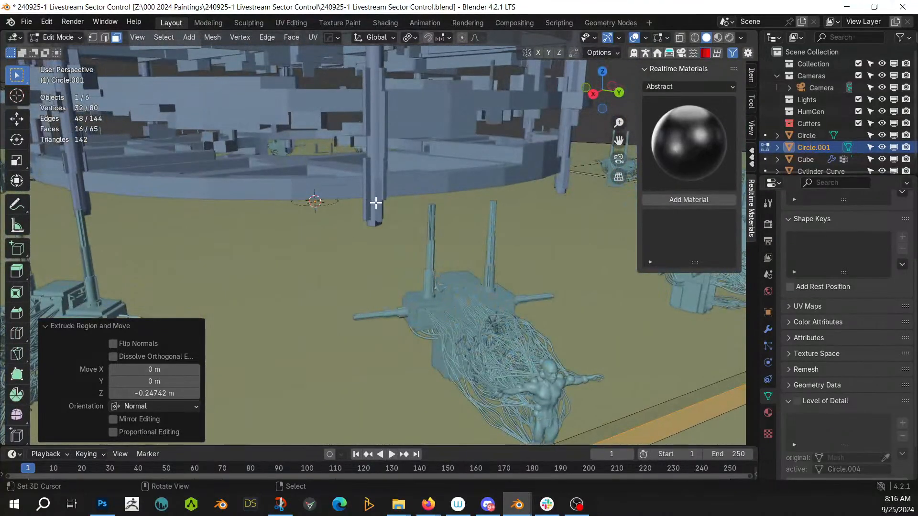
key("Tab")
left_click(380, 189)
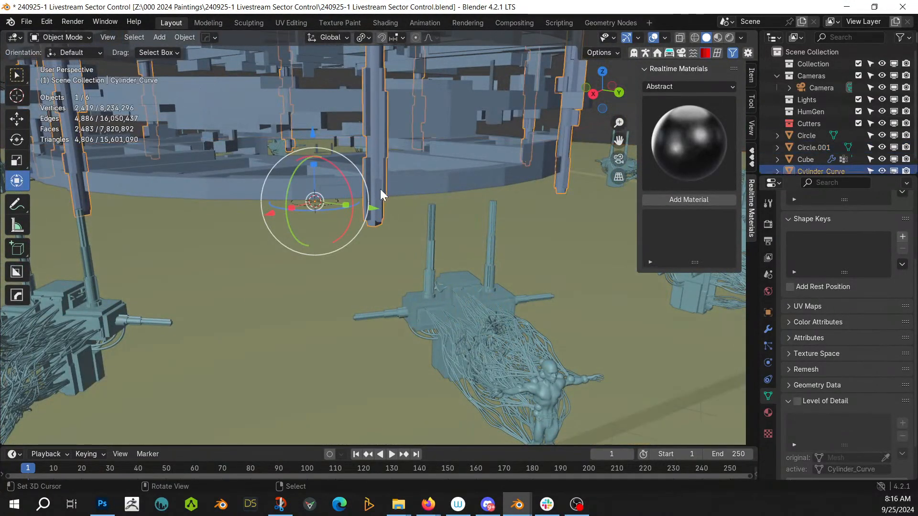
scroll(380, 188, "down", 2)
middle_click_drag(383, 197, 313, 270)
scroll(353, 208, "up", 3)
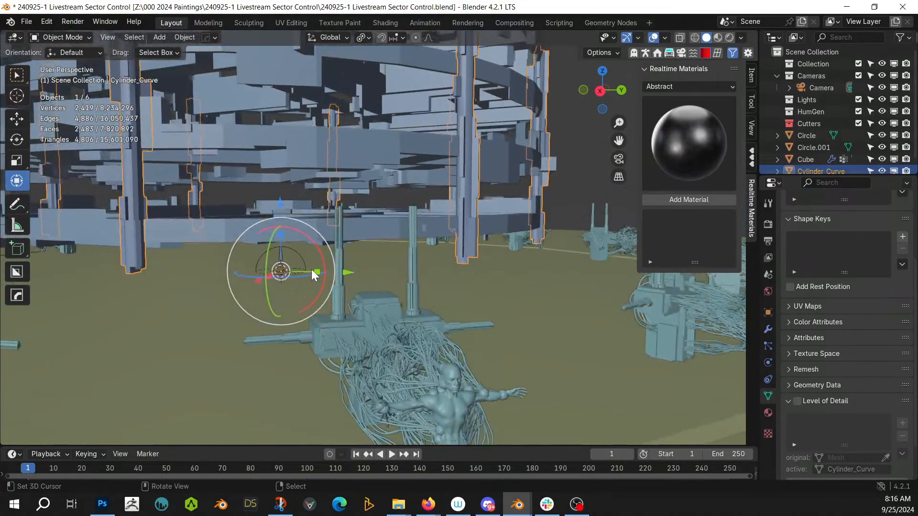
scroll(471, 223, "down", 4)
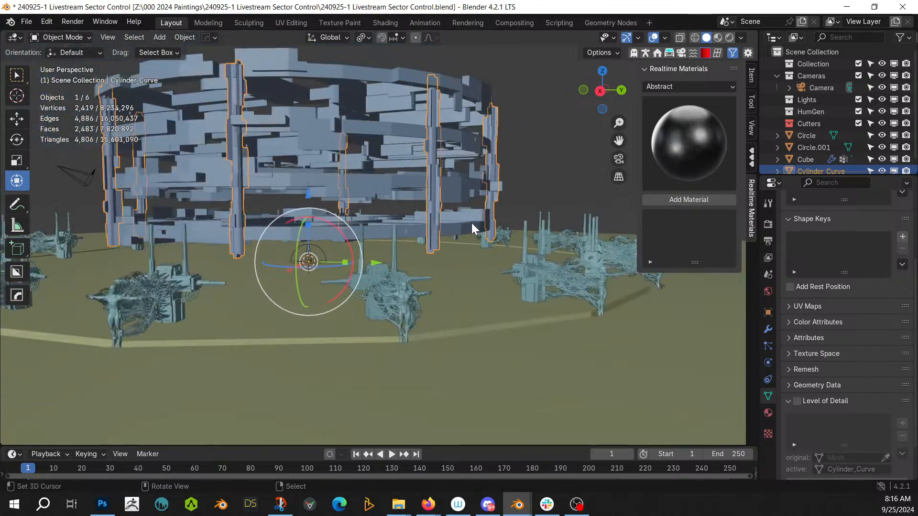
key("s")
key("z")
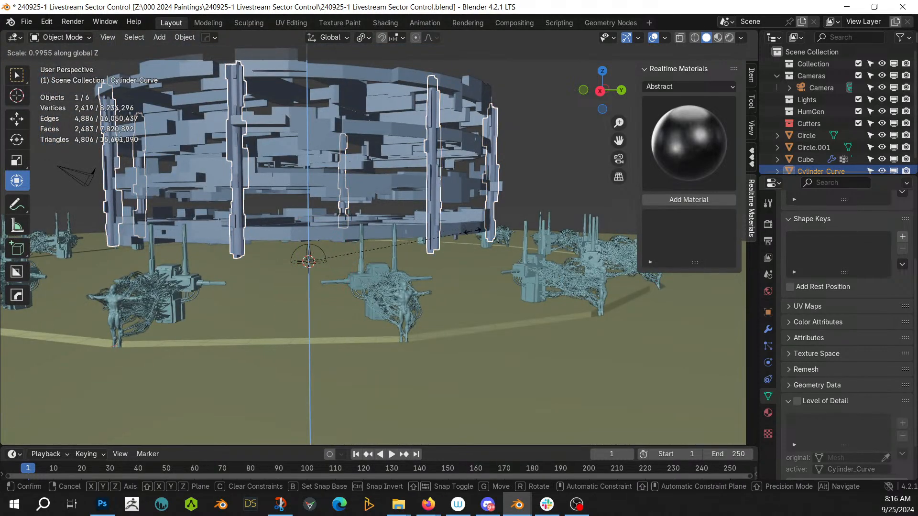
left_click(498, 235)
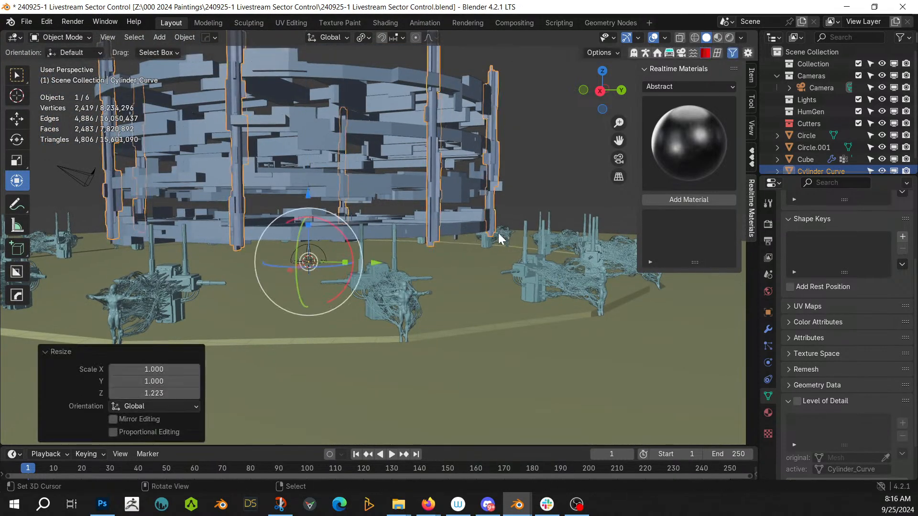
Step: Move the eight columns about 1.71 m down along Z
key("g")
key("z")
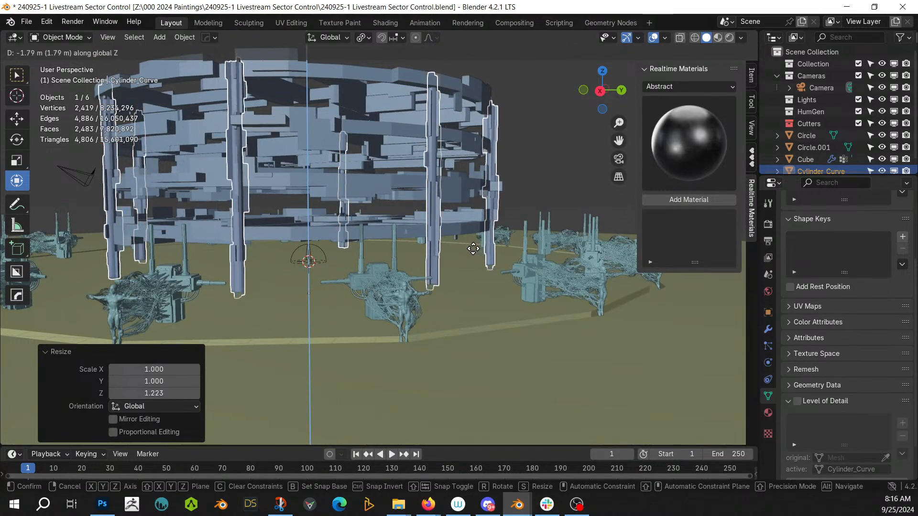
left_click(468, 246)
middle_click_drag(466, 246, 394, 237)
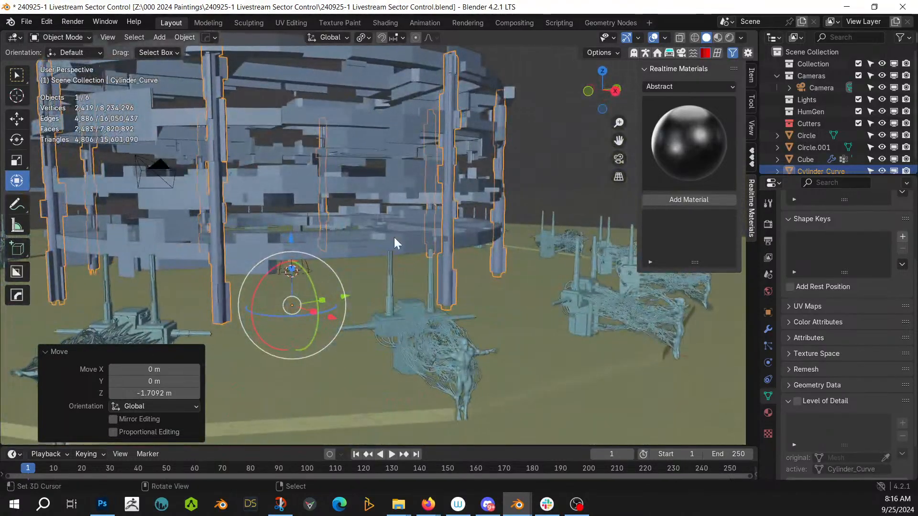
Step: Apply the columns' rotation and scale, and save the file
key("ctrl+a")
left_click(350, 212)
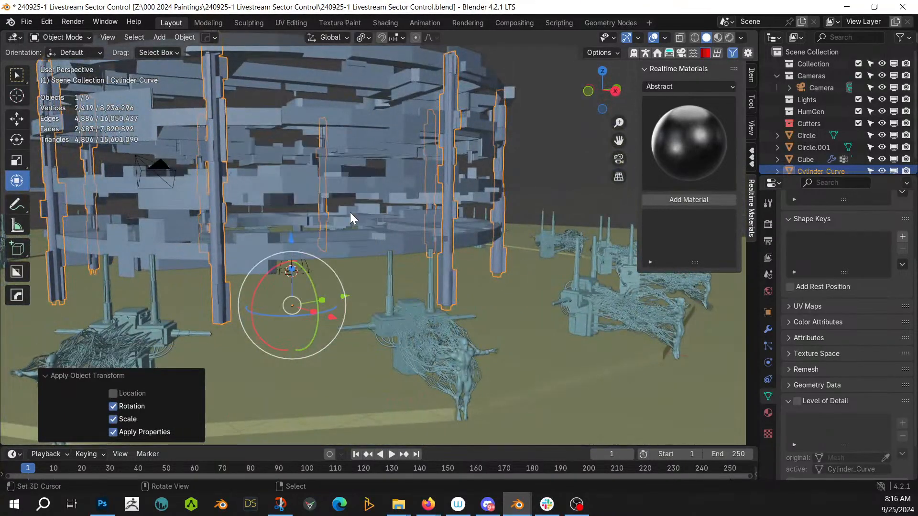
key("ctrl+s")
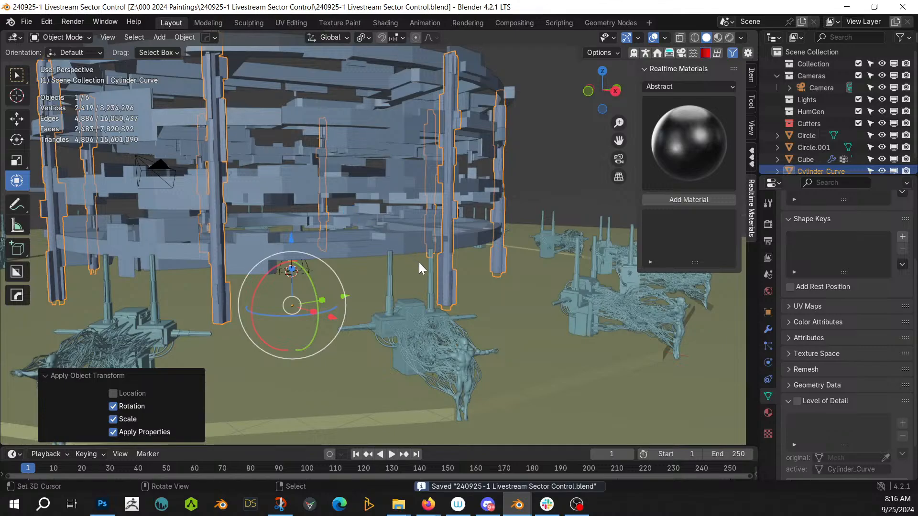
Step: In Edit Mode, inset the ground disc's central face three times in succession, first about 3.146 m and last about 1.02 m
middle_click_drag(419, 263, 226, 288)
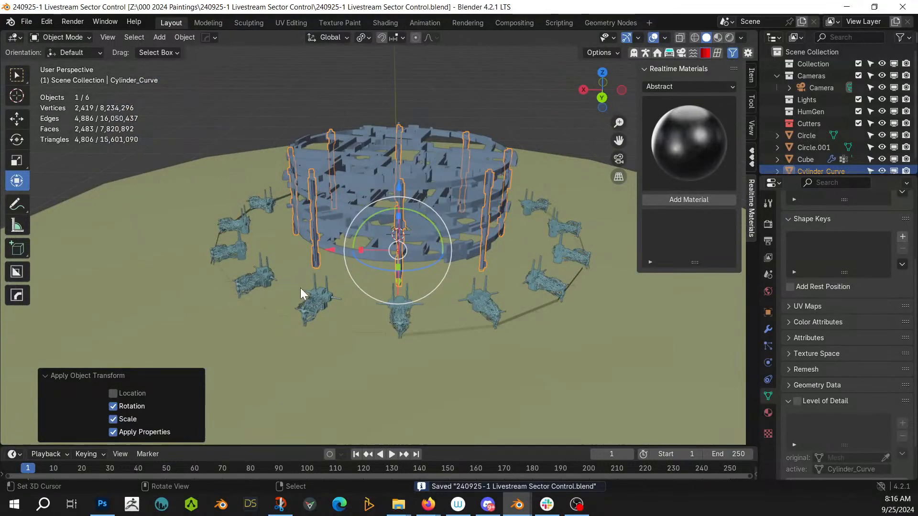
left_click(162, 278)
key("Tab")
middle_click_drag(160, 273, 129, 342)
left_click(330, 323)
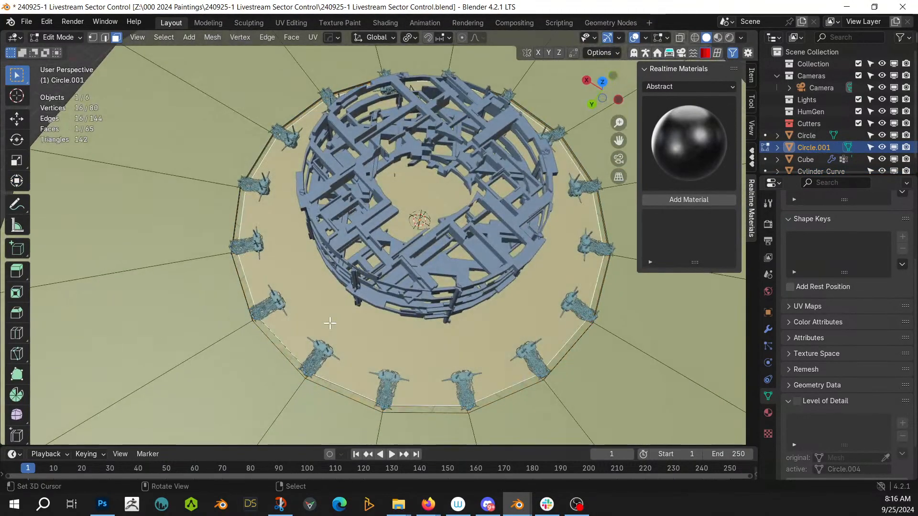
key("i")
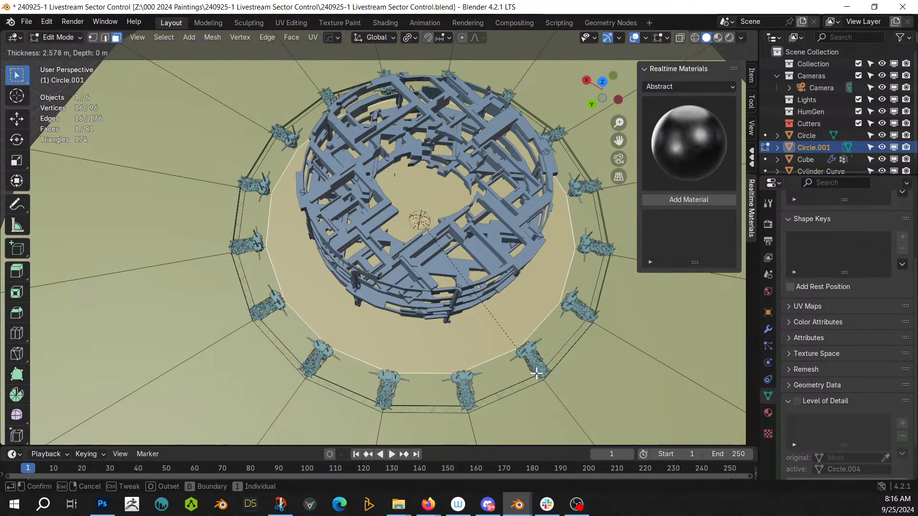
left_click(533, 370)
key("i")
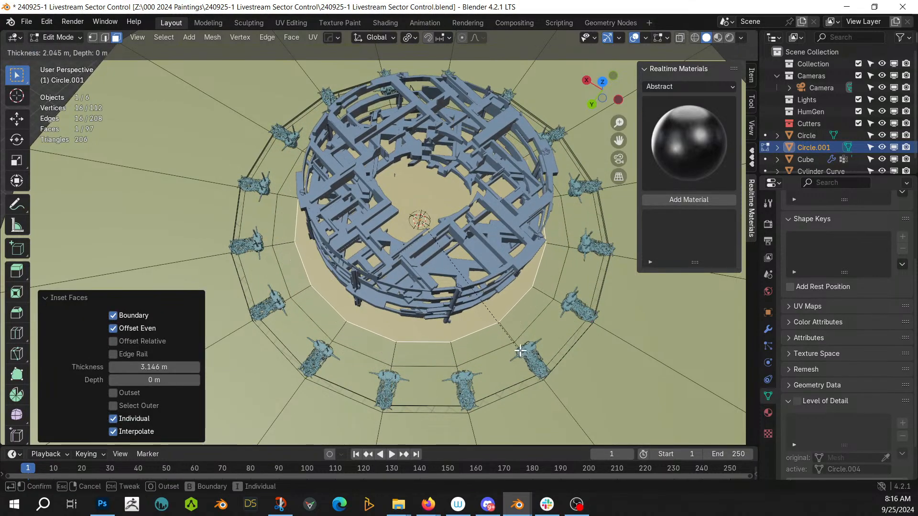
left_click(504, 344)
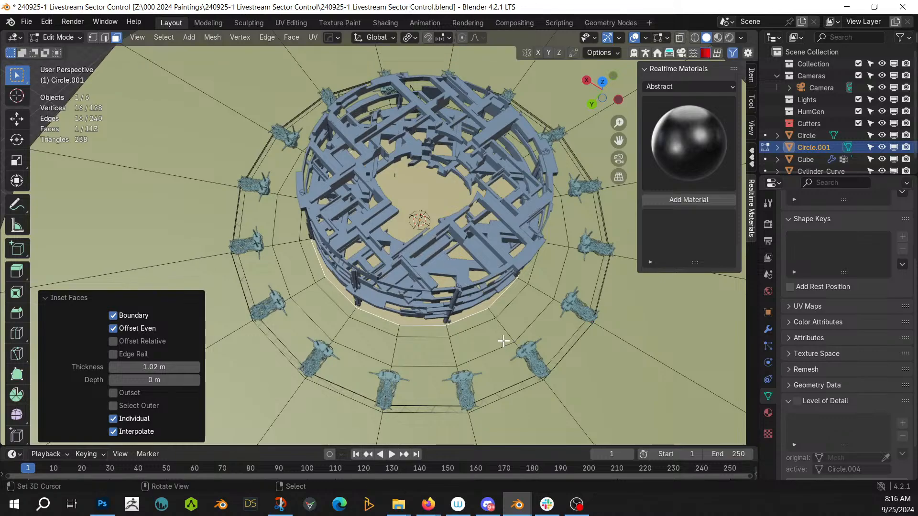
Step: Inset the ground disc's central face once more by about 0.989 m and return to Object Mode
middle_click_drag(504, 344, 373, 306)
key("i")
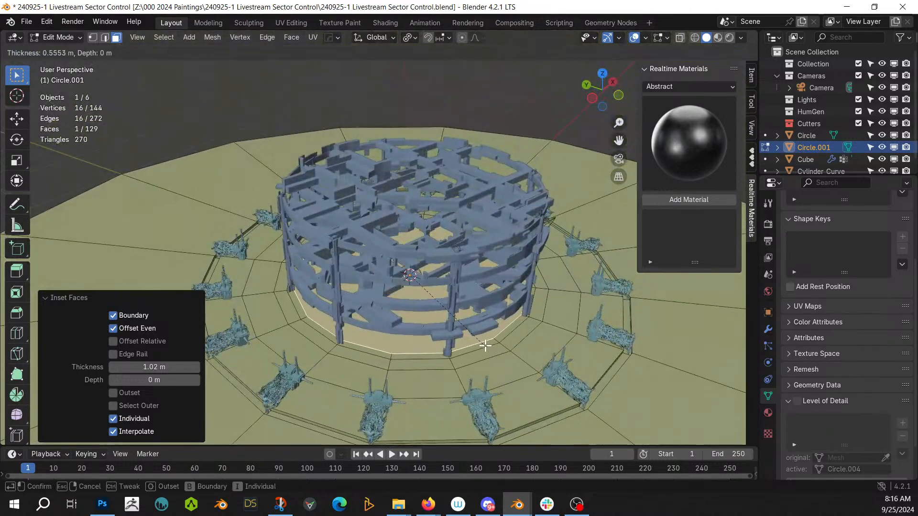
left_click(477, 342)
middle_click_drag(477, 342, 478, 366)
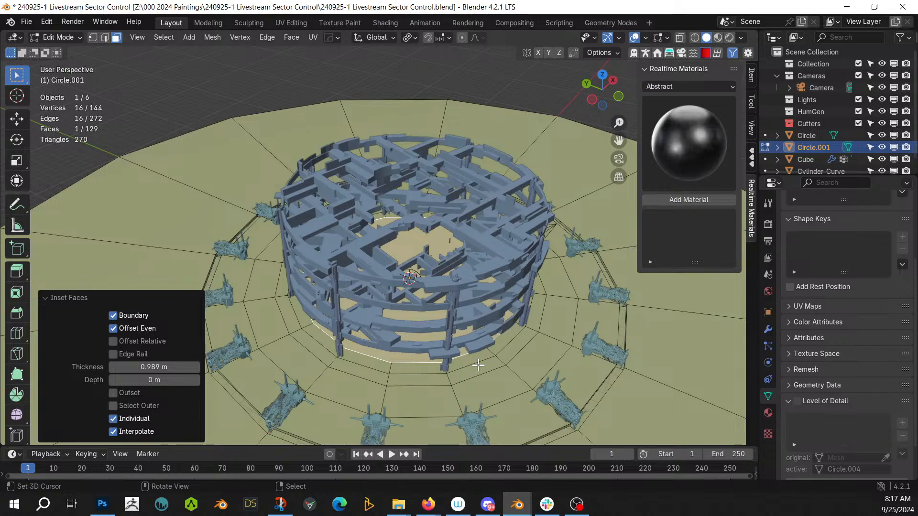
key("Tab")
scroll(507, 343, "down", 3)
middle_click_drag(507, 343, 516, 374)
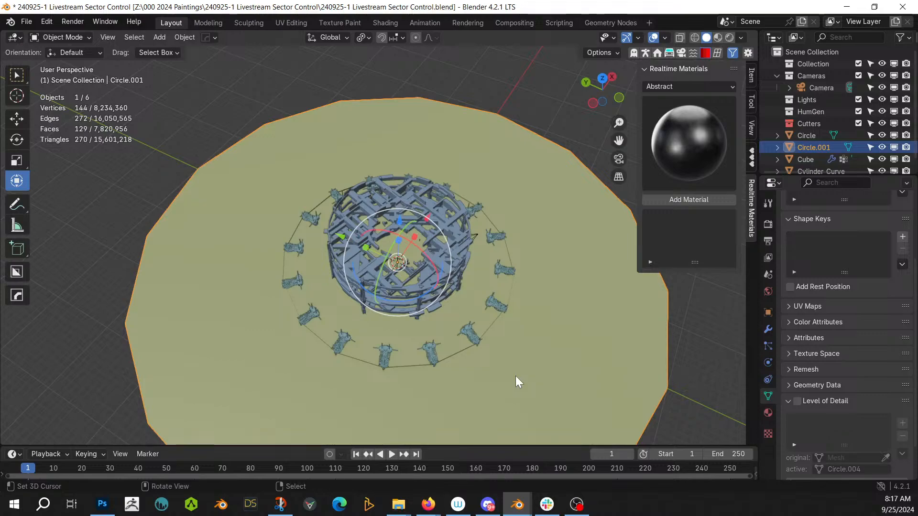
Step: Re-enter Edit Mode and select the run of faces along one wedge of the ground disc, from the outer rim inward
middle_click_drag(516, 376, 483, 244)
key("Tab")
scroll(506, 274, "up", 4)
left_click(527, 329)
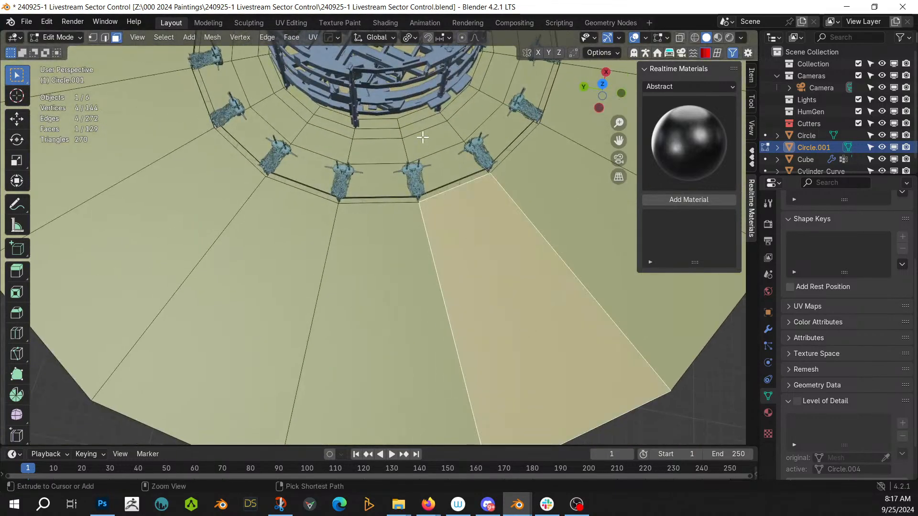
middle_click_drag(417, 116, 432, 267, "ctrl")
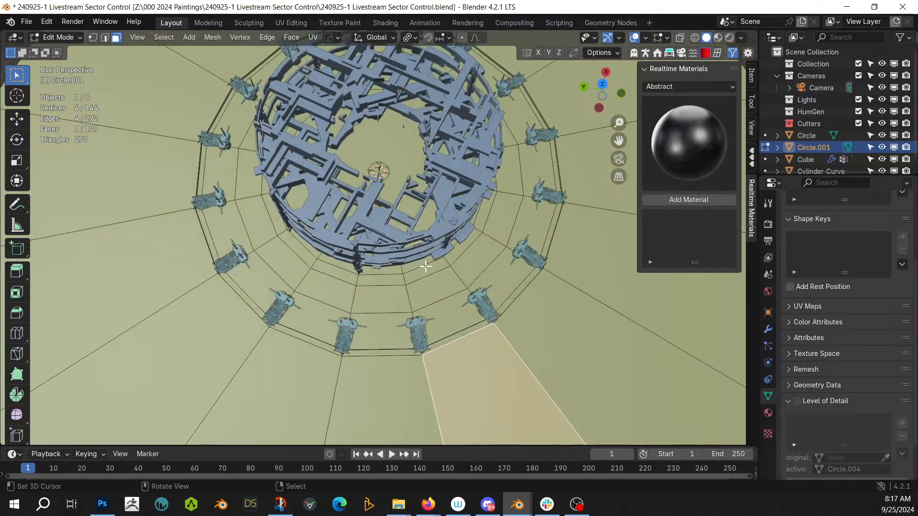
left_click(424, 265, "ctrl")
left_click(422, 264, "ctrl")
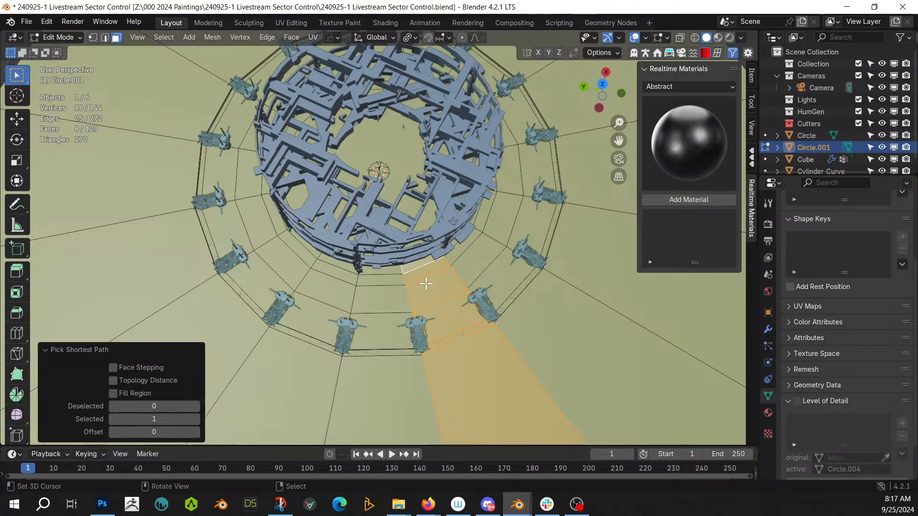
Step: Poke the ground disc's center face to split it into triangles meeting at the middle
left_click(401, 179)
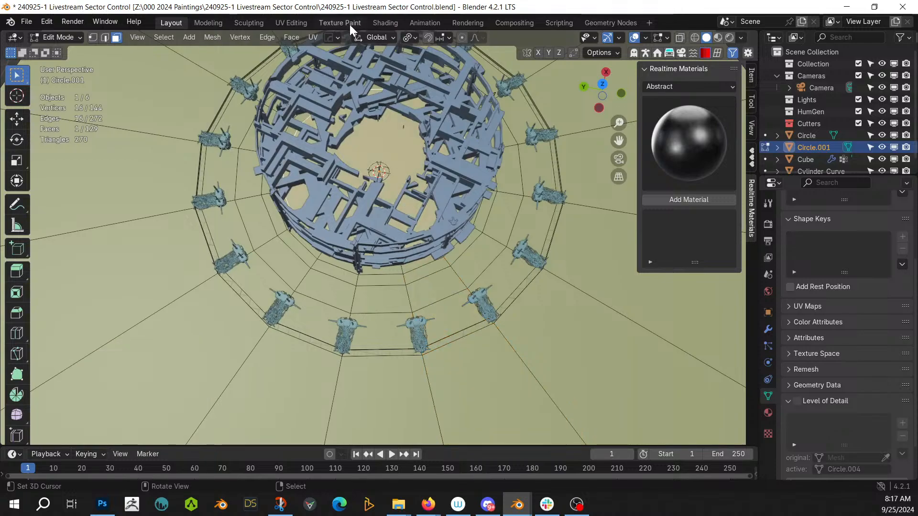
left_click(291, 35)
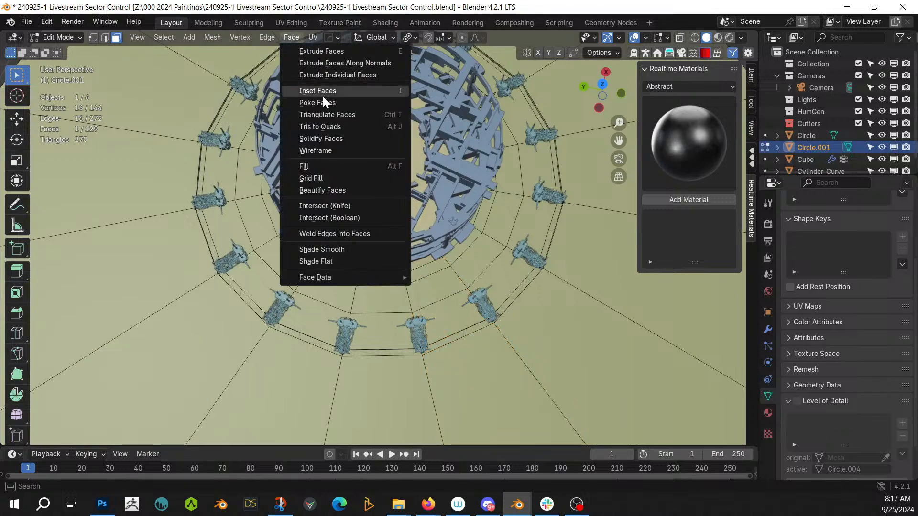
left_click(322, 103)
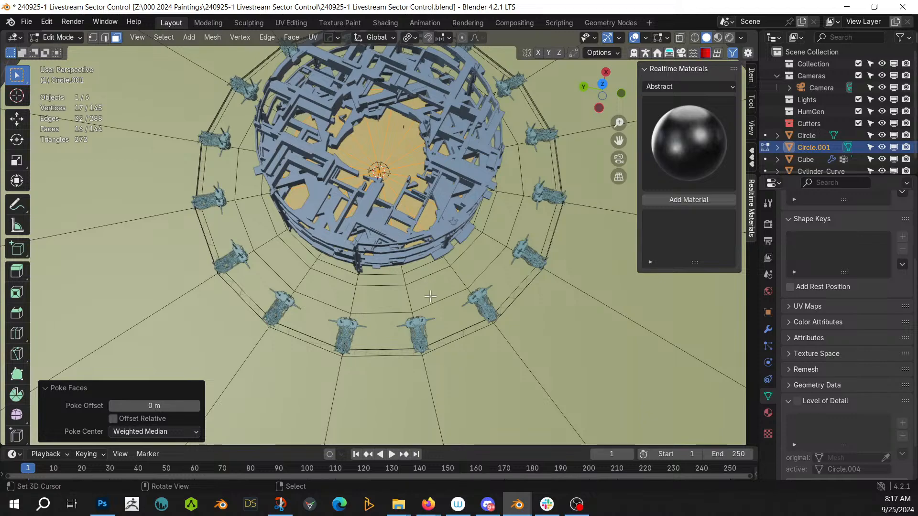
Step: Isolate the ground disc in local view, select one full wedge including its center triangle, and separate it into its own object
left_click(441, 299, "alt")
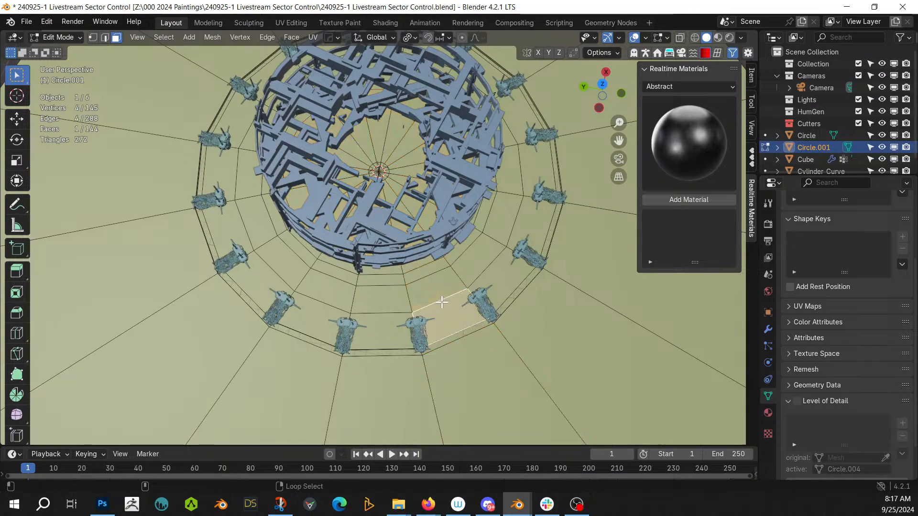
key("KP_Divide")
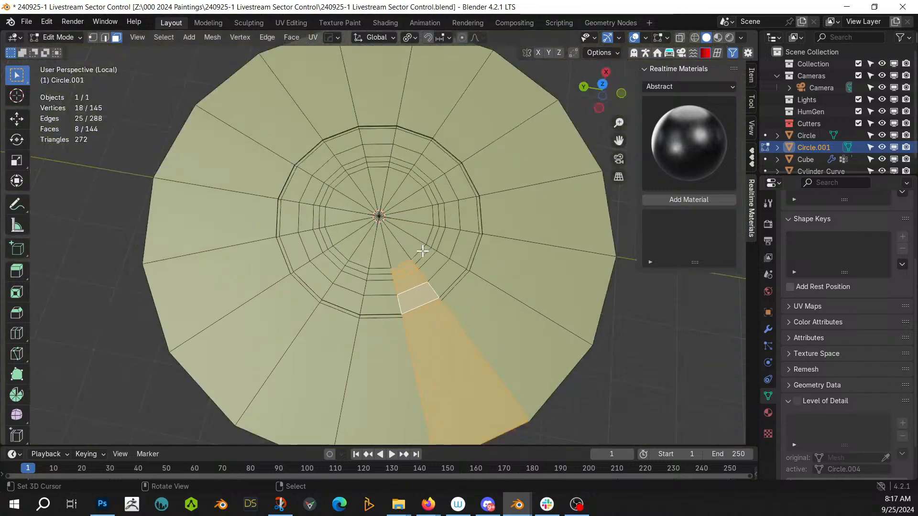
left_click(400, 299, "shift")
middle_click_drag(401, 299, 493, 233)
scroll(494, 233, "down", 4)
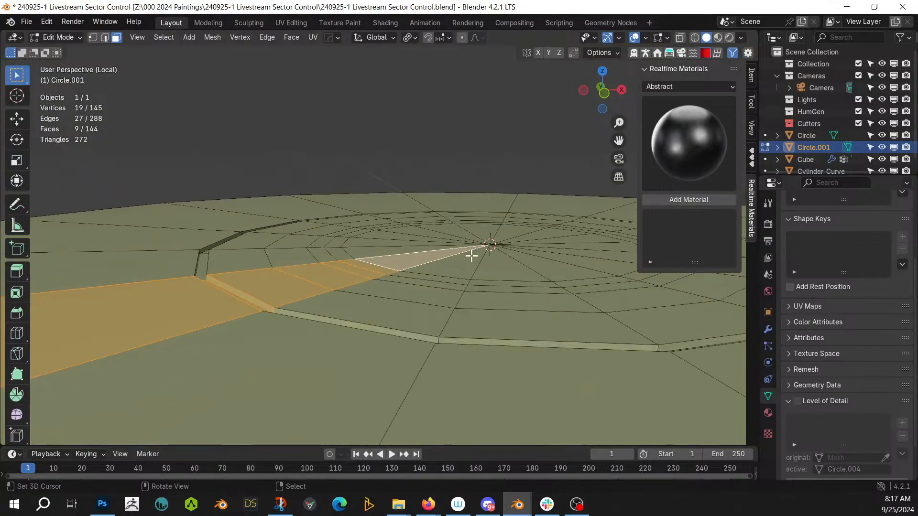
scroll(449, 280, "down", 2)
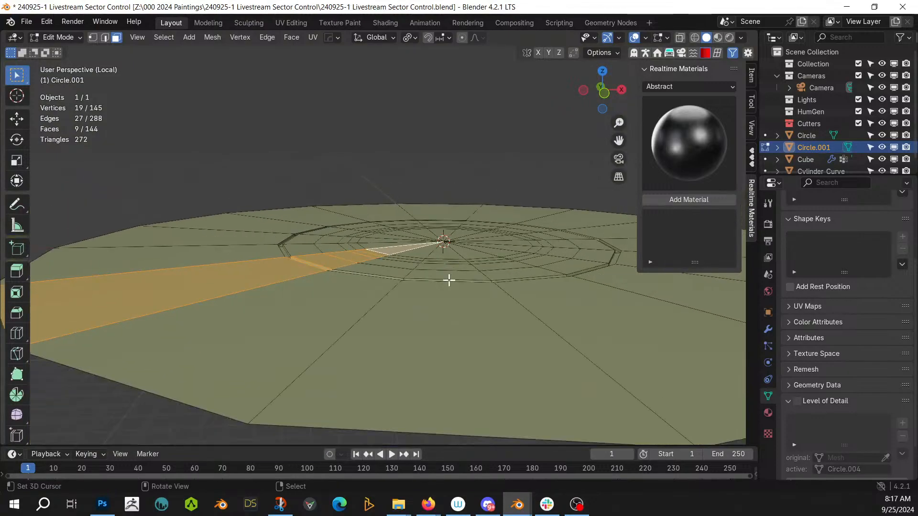
key("p")
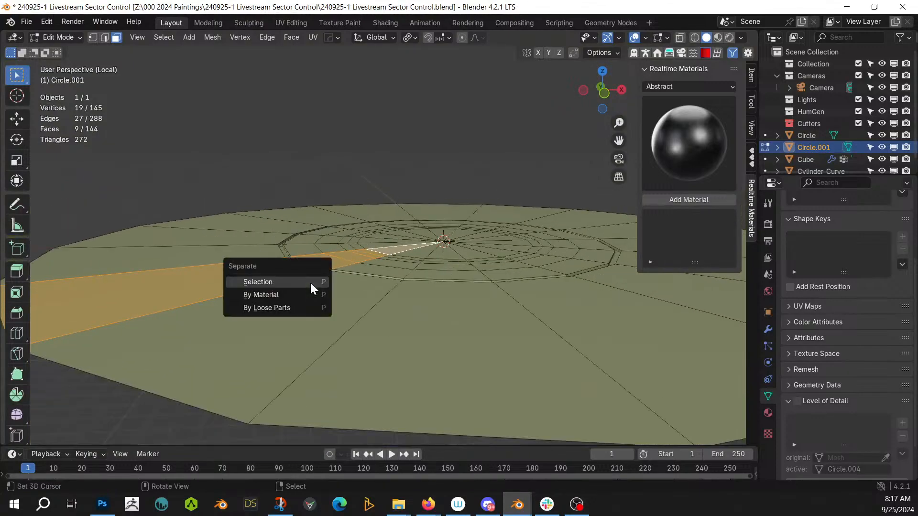
left_click(309, 281)
Step: Back in Object Mode, delete the rest of the ground disc, keeping only the separated wedge
scroll(311, 281, "down", 3)
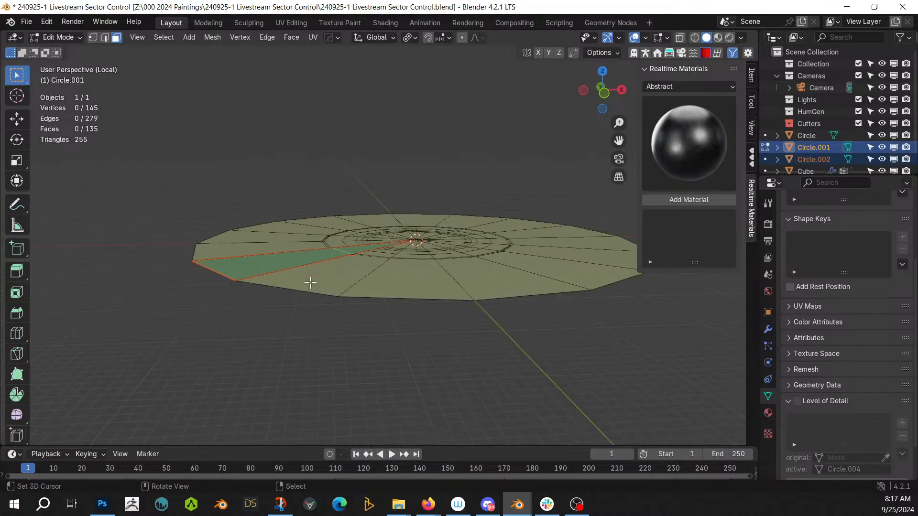
middle_click_drag(312, 281, 324, 340)
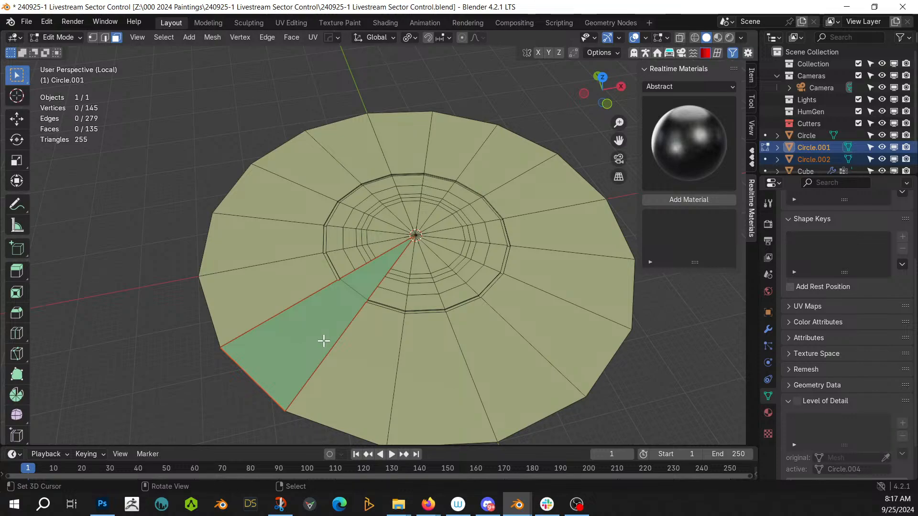
key("Tab")
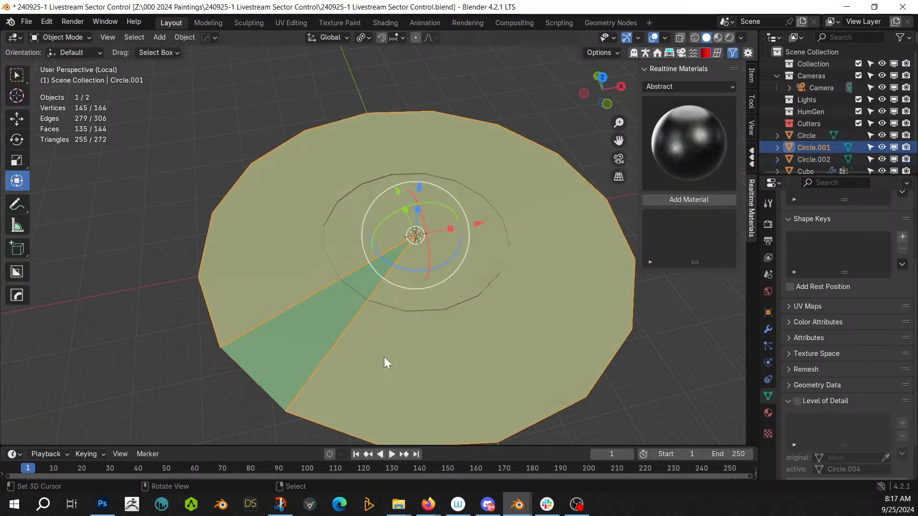
key("x")
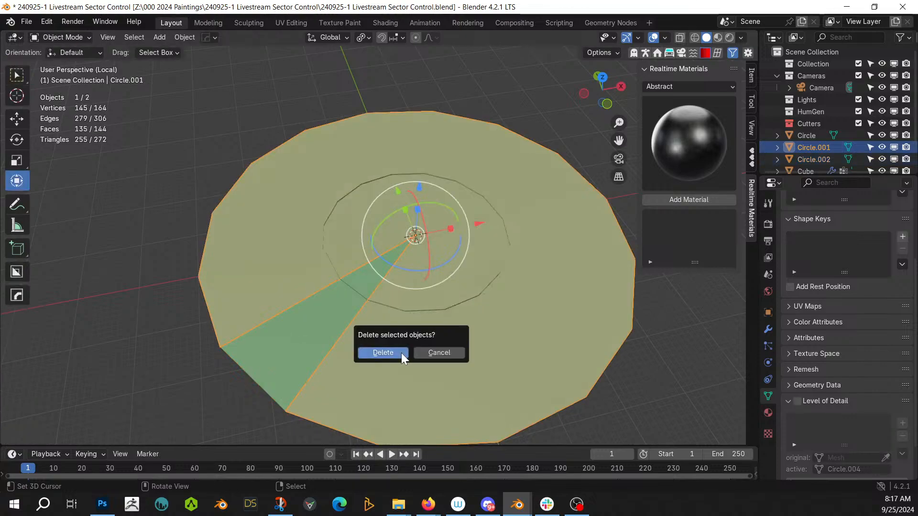
left_click(383, 352)
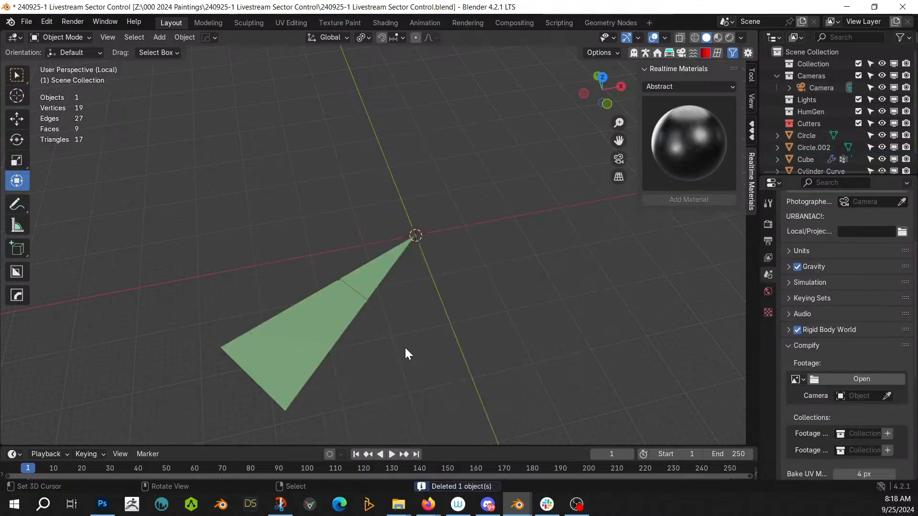
Step: Add a HardOps Radial Array of 8 segments around Z to the wedge, with a displacement of about 0.194
left_click(323, 330)
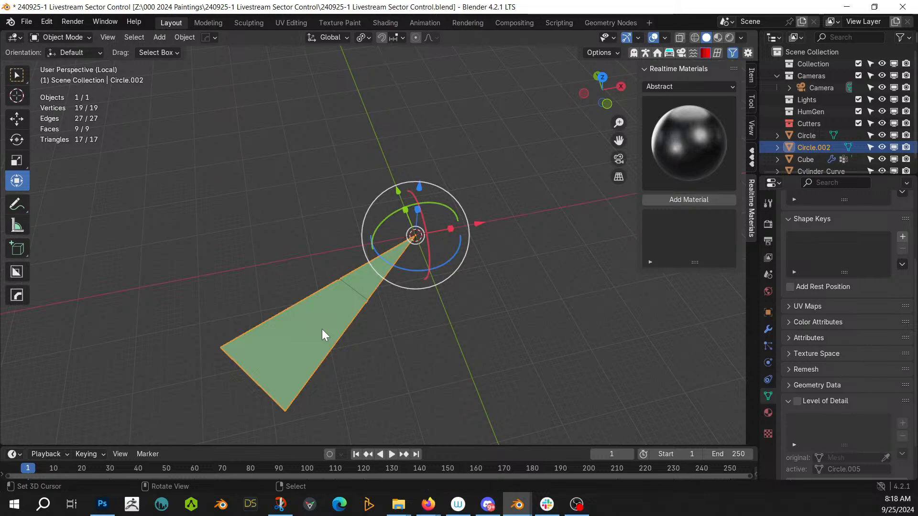
key("q")
mouse_move(291, 381)
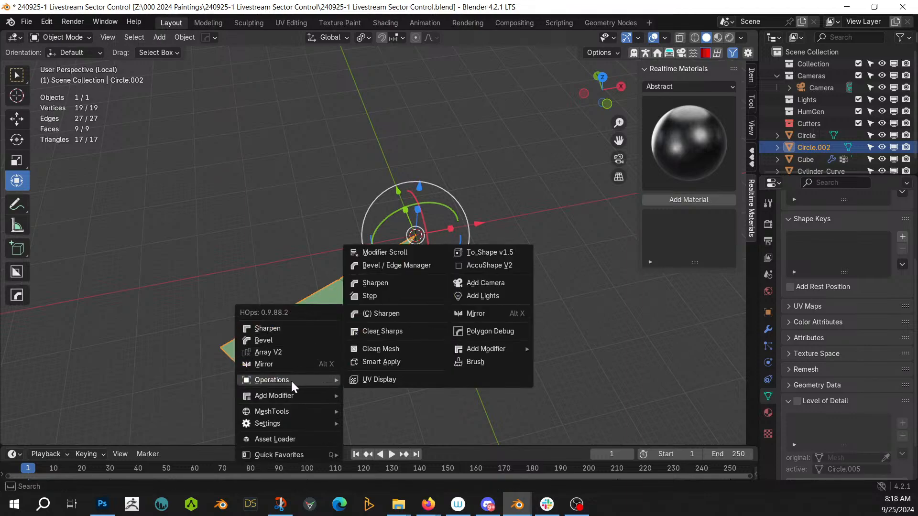
mouse_move(304, 410)
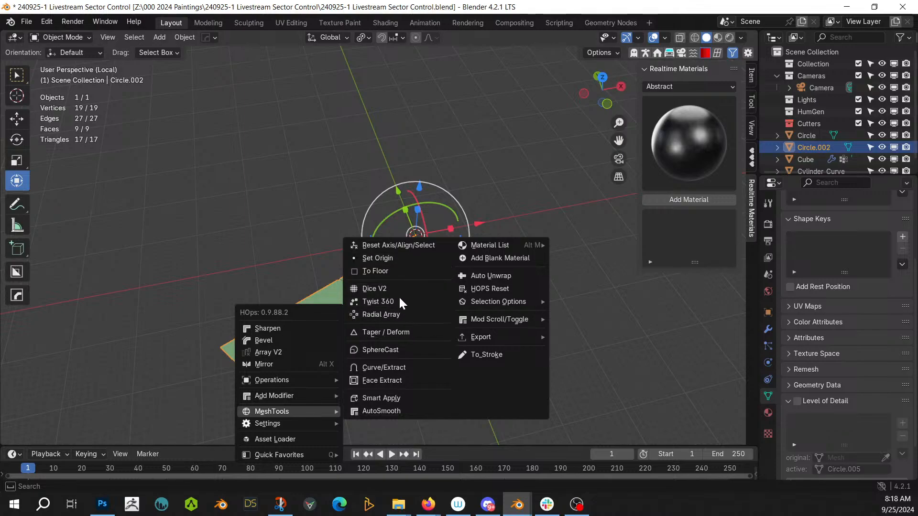
left_click(400, 315)
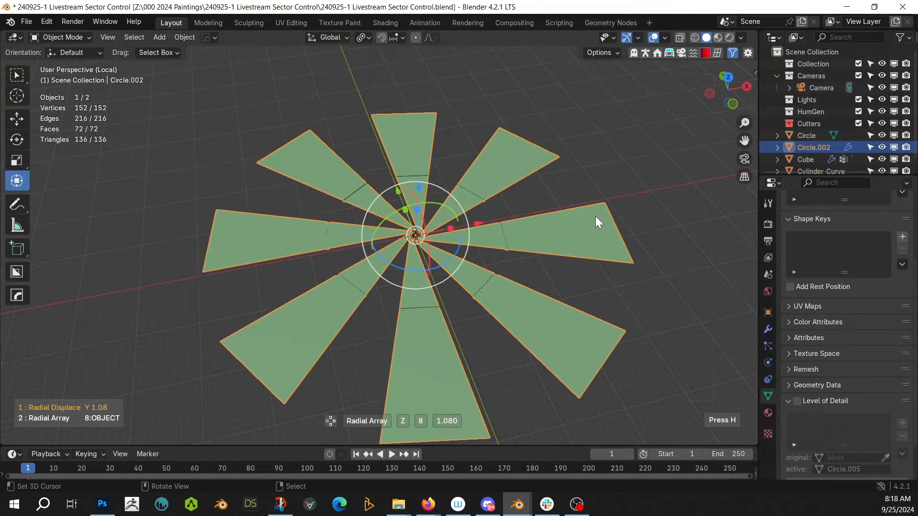
left_click(538, 203)
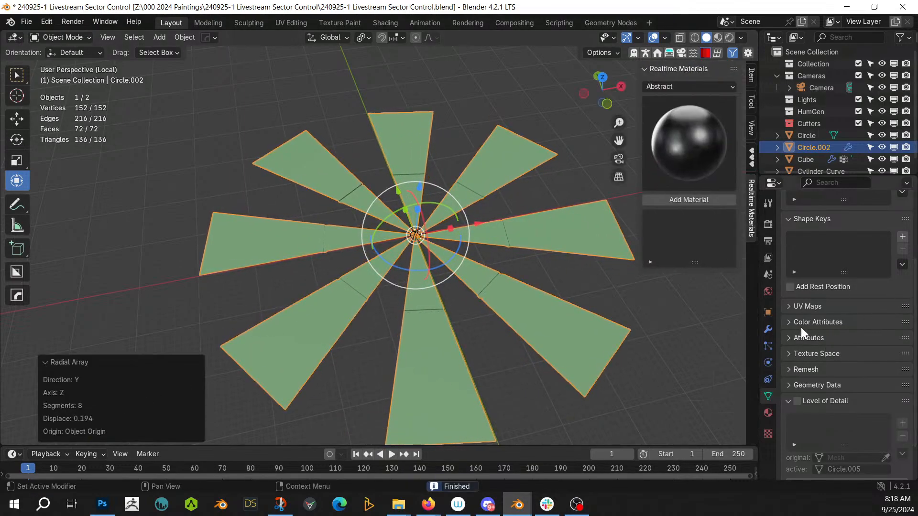
Step: Set the radial displacement's Strength to 0 and the radial array's Count to 16
left_click(769, 328)
left_click(788, 269)
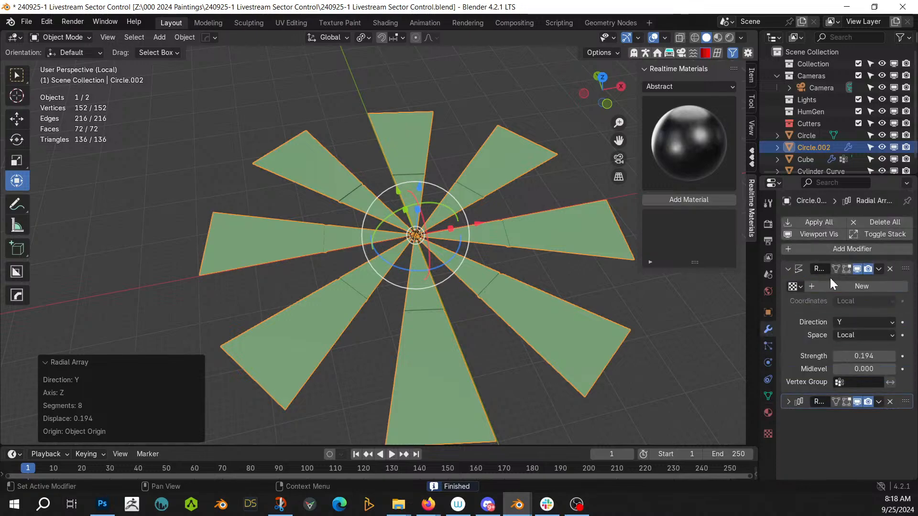
left_click(858, 356)
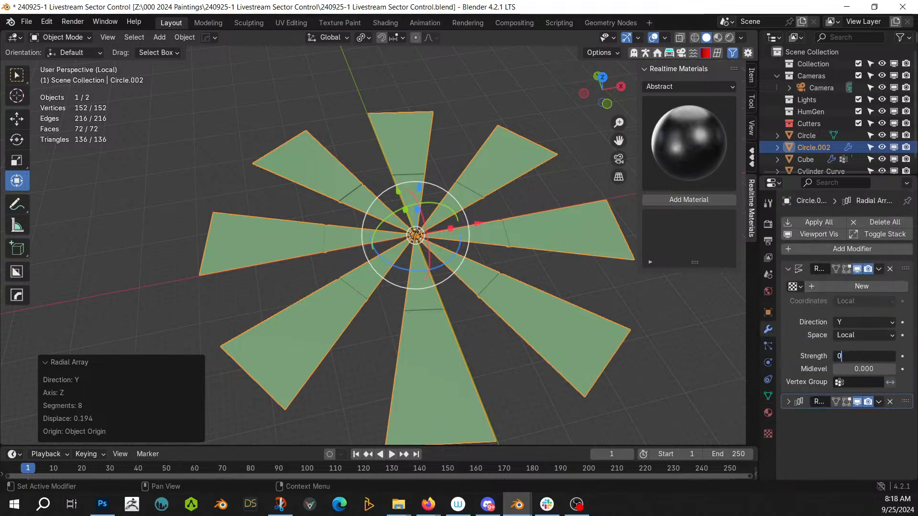
key("Return")
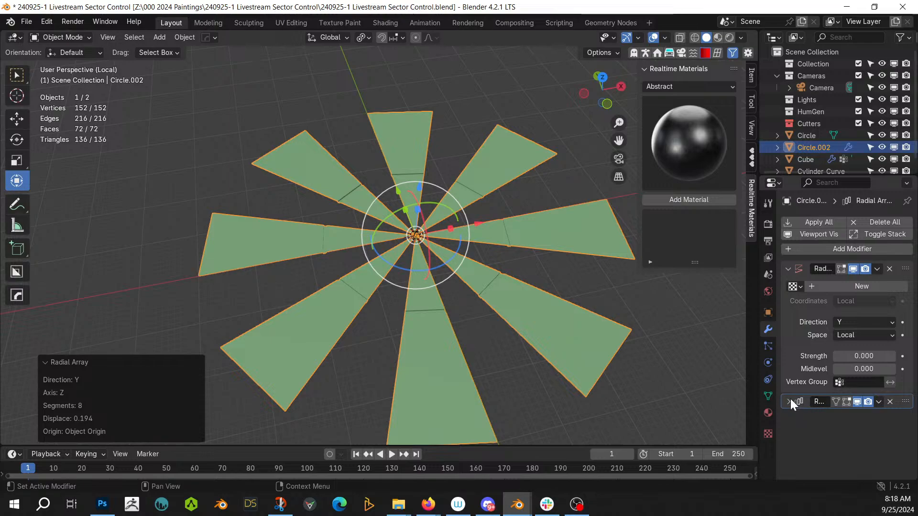
left_click(789, 402)
left_click(884, 433)
type("16")
key("Return")
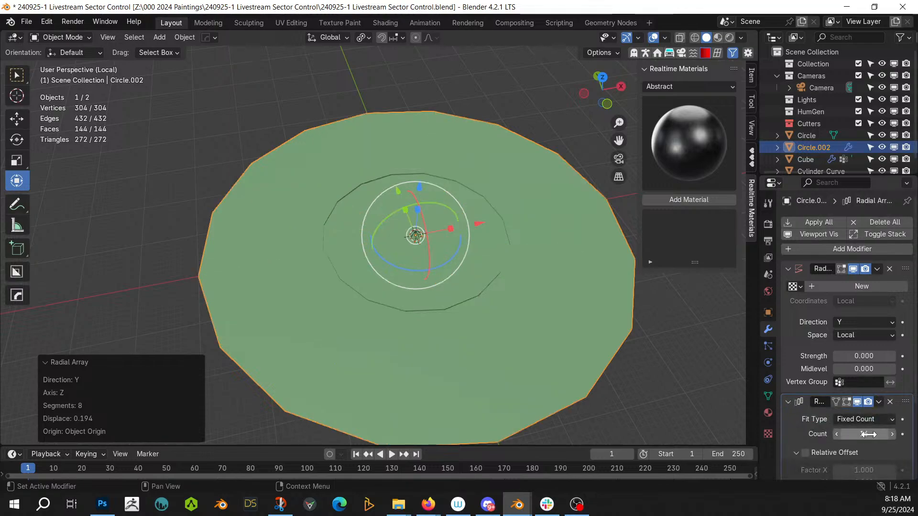
Step: In Edit Mode, select the wedge's four bands beyond the center triangle along with its large outer face
middle_click_drag(445, 397, 547, 354)
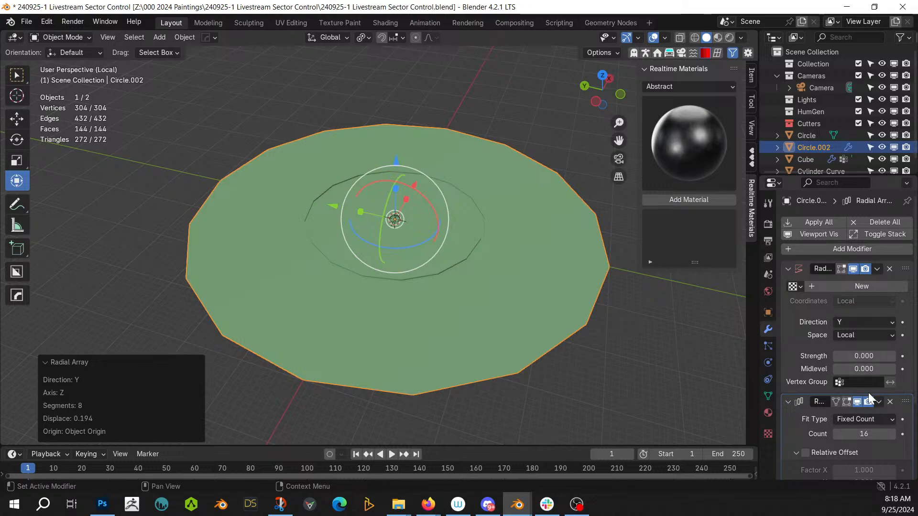
key("Tab")
scroll(406, 309, "up", 3)
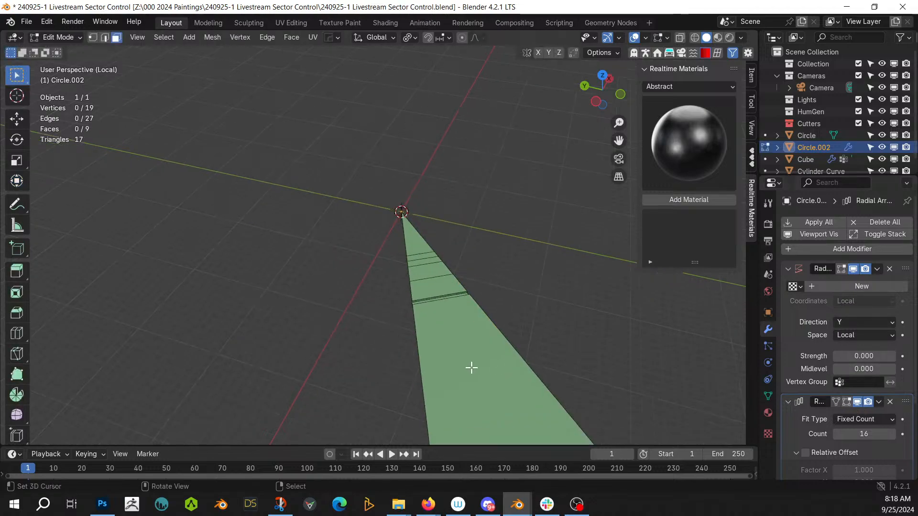
middle_click_drag(472, 369, 400, 285, "shift")
middle_click_drag(400, 324, 381, 324)
middle_click_drag(439, 270, 476, 306)
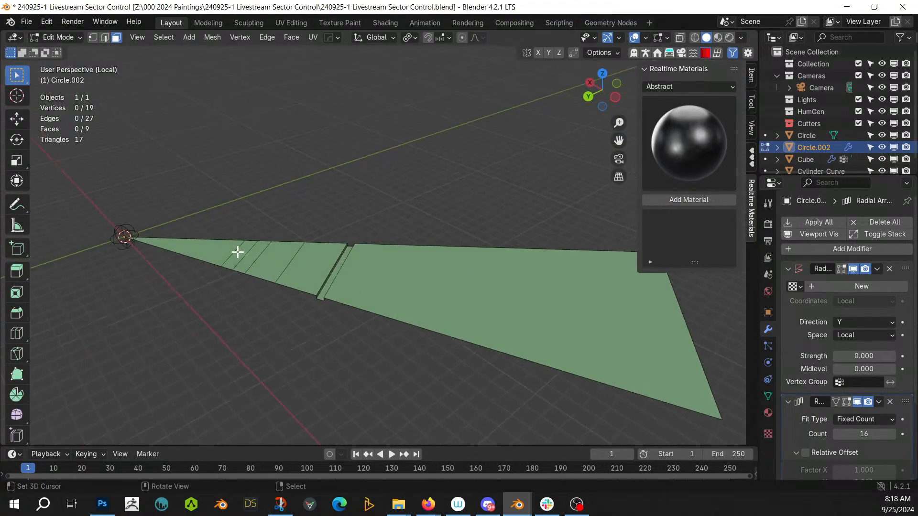
left_click(238, 252, "shift")
left_click(265, 253, "shift")
left_click(293, 254, "shift")
left_click(330, 260, "shift")
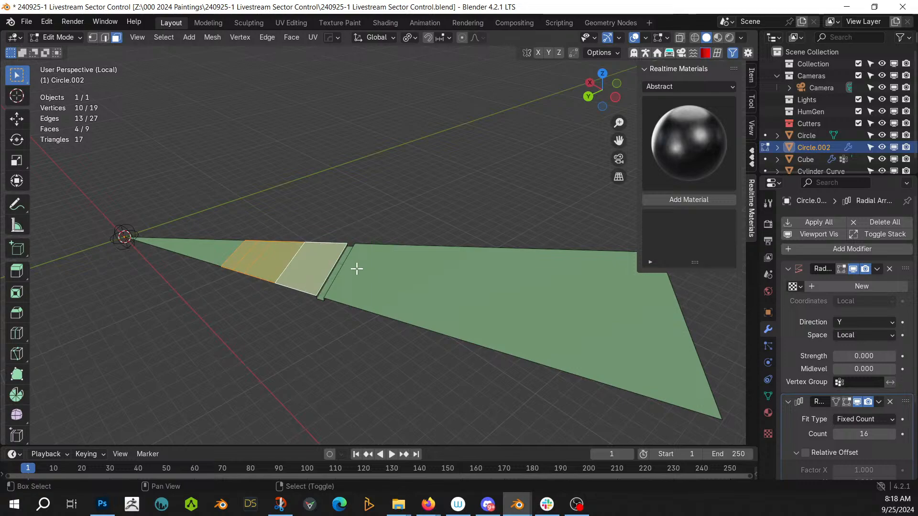
left_click(380, 272, "shift")
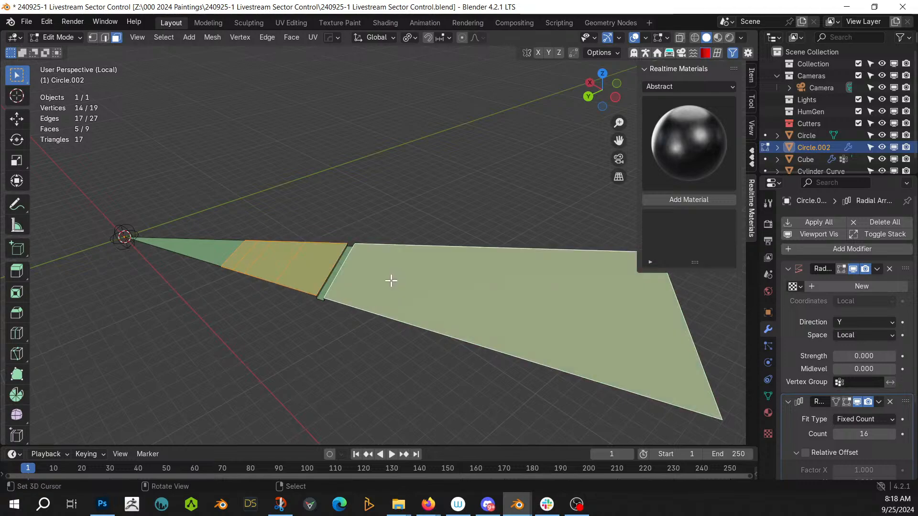
Step: Clear the selection and reselect only the four wedge bands between the center triangle and the groove
middle_click_drag(391, 280, 402, 323)
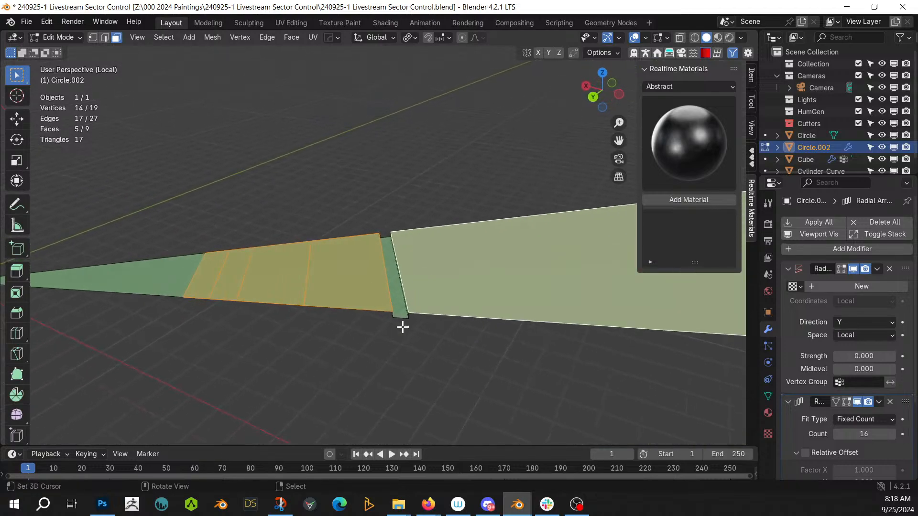
left_click(396, 369)
left_click(368, 277)
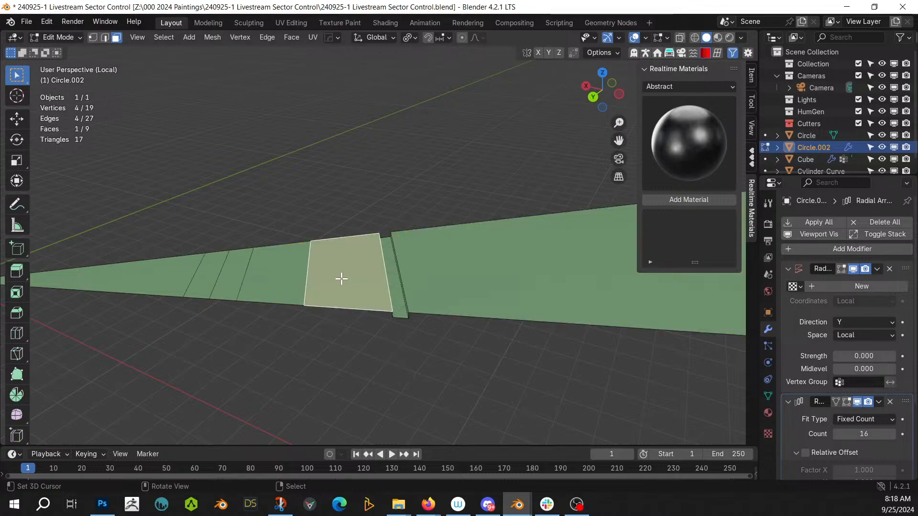
left_click(279, 276, "shift")
left_click(223, 269, "shift")
left_click(213, 273, "shift")
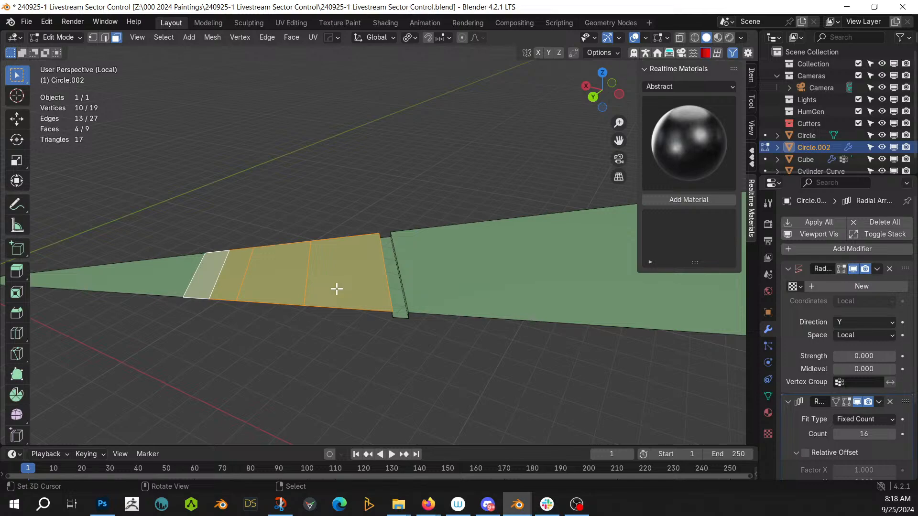
Step: Back in Object Mode, delete the wedge's radial displacement modifier and turn off the radial array's viewport display
key("Tab")
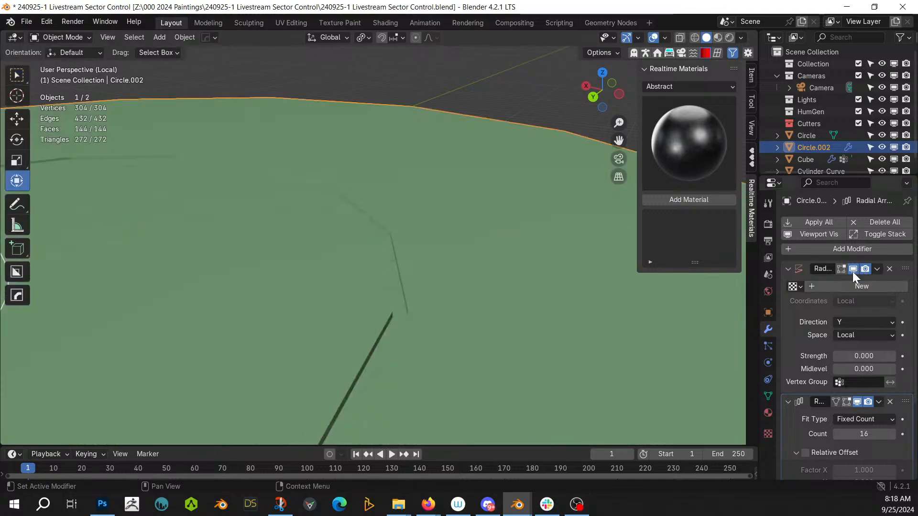
left_click(886, 269)
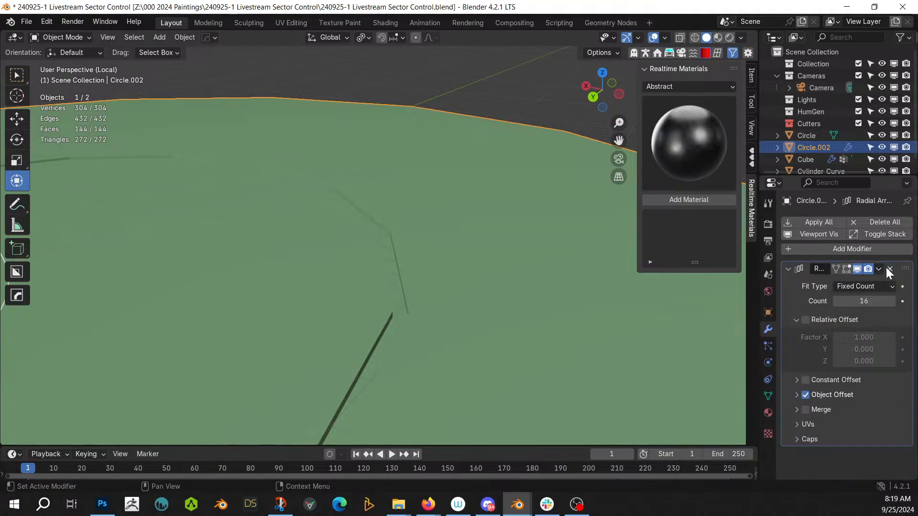
left_click(861, 270)
key("Tab")
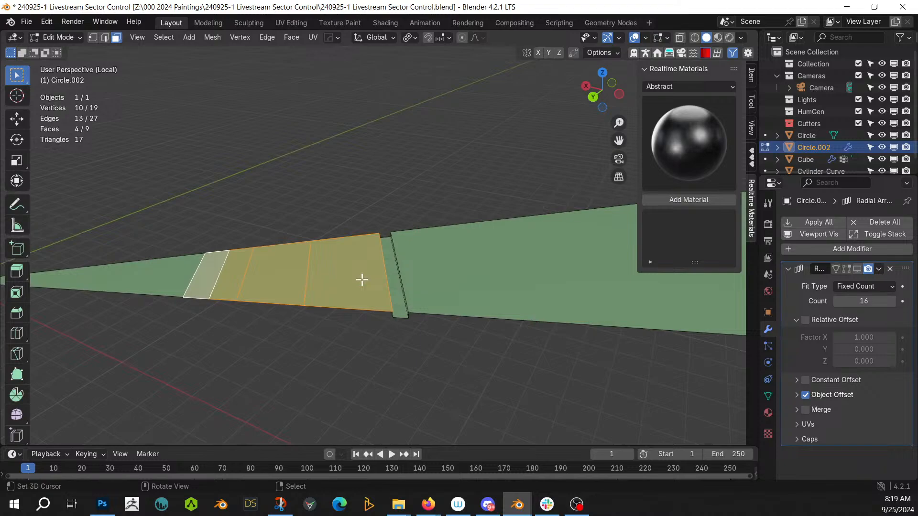
key("Tab")
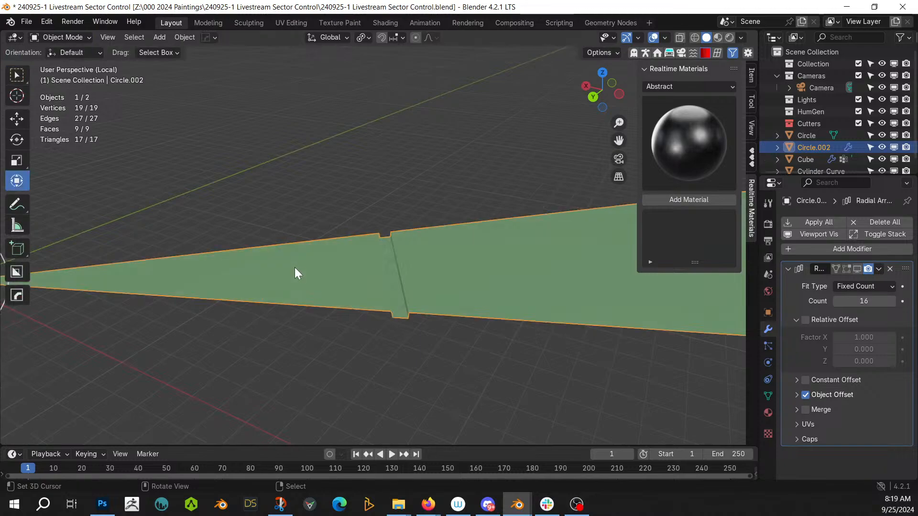
left_click(857, 269)
left_click(857, 269)
left_click(857, 268)
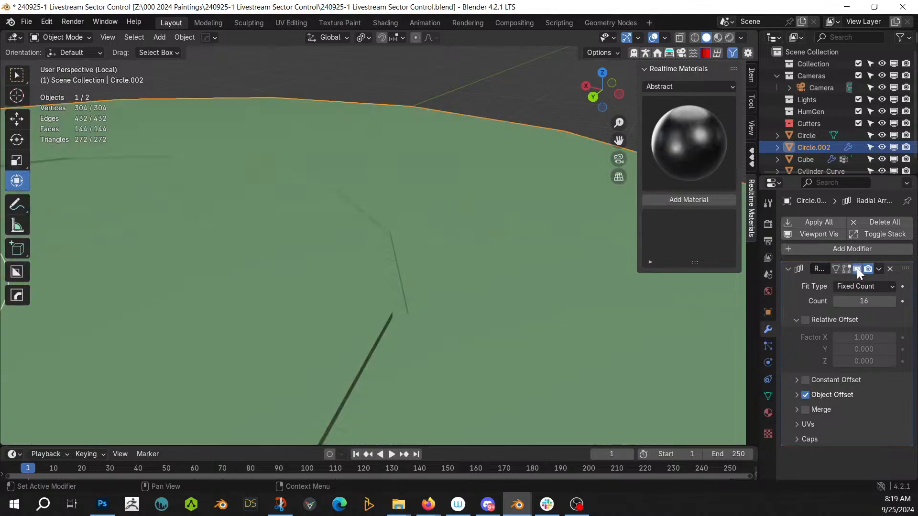
scroll(532, 283, "down", 3)
left_click(856, 269)
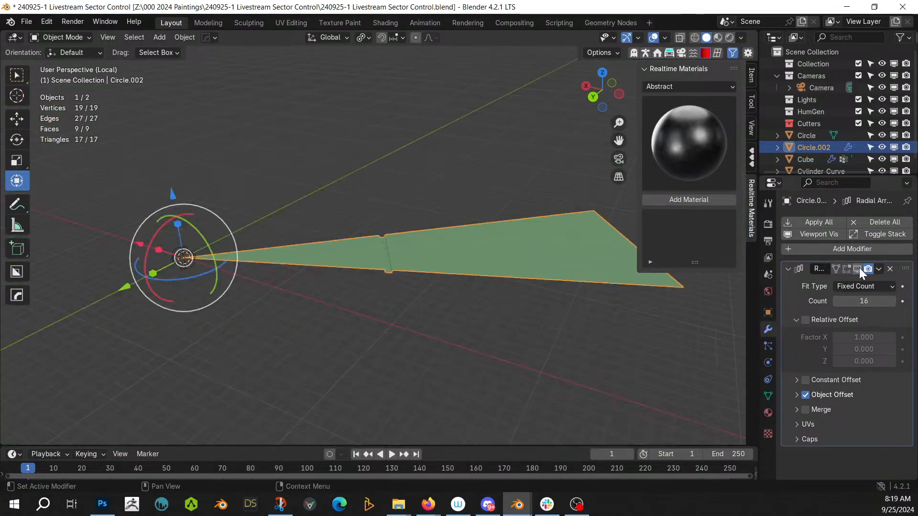
Step: Try Random Flow Plate Insets on the wedge's selected bands with Reverse set to 50%
scroll(430, 281, "up", 3)
key("alt+q")
mouse_move(337, 279)
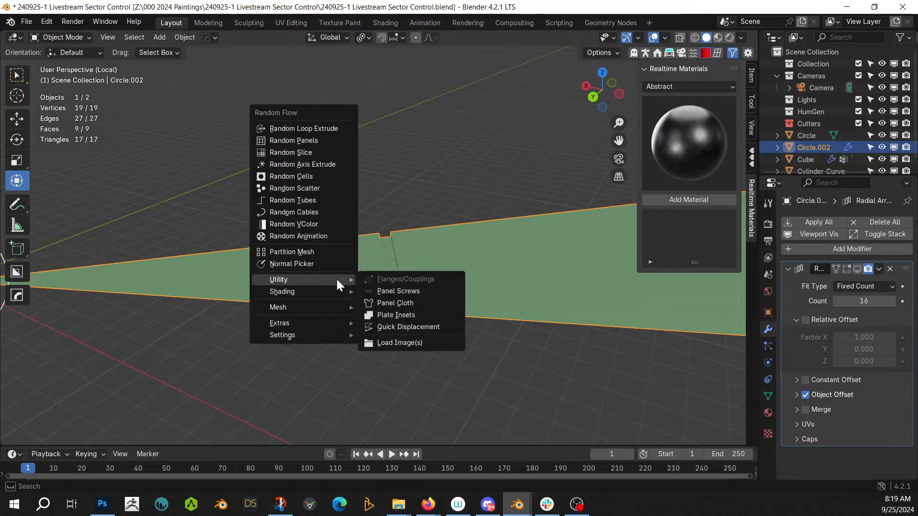
left_click(421, 317)
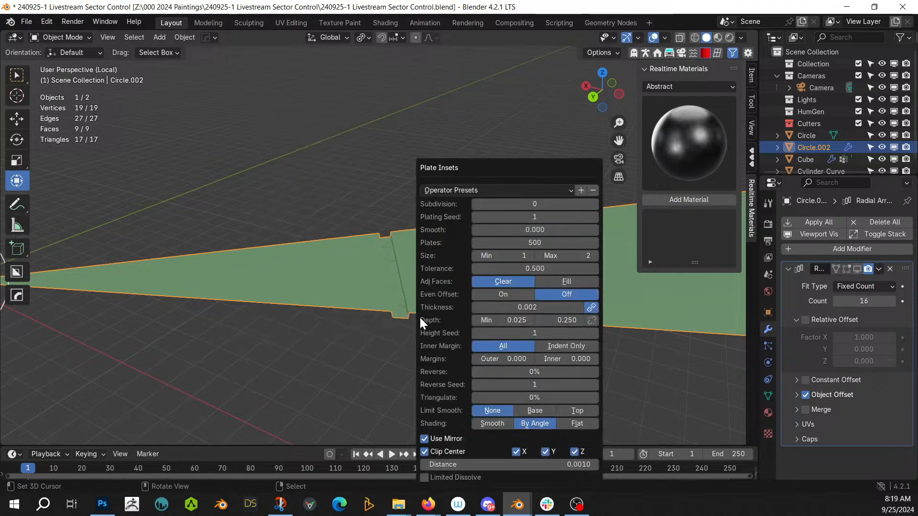
left_click(521, 375)
type("50")
key("Return")
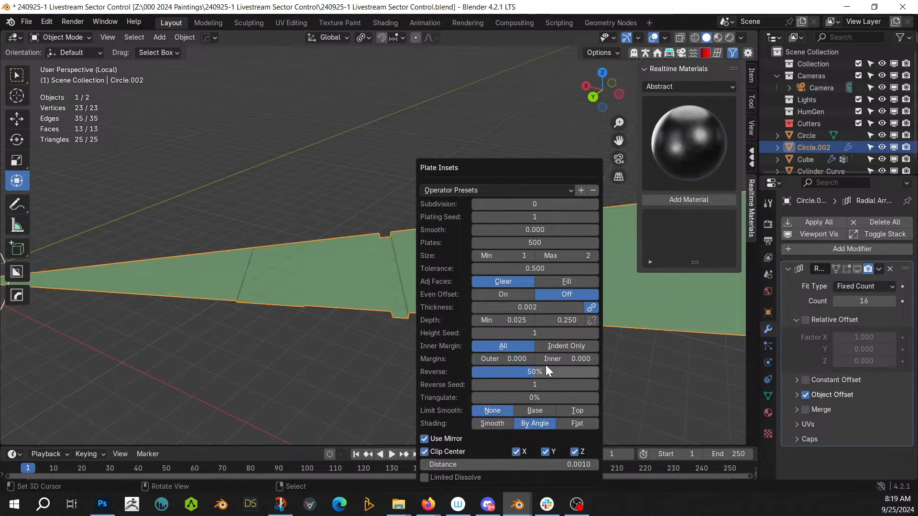
Step: Raise the Plate Insets Subdivision to 6 for finer plating on the wedge
left_click(594, 204)
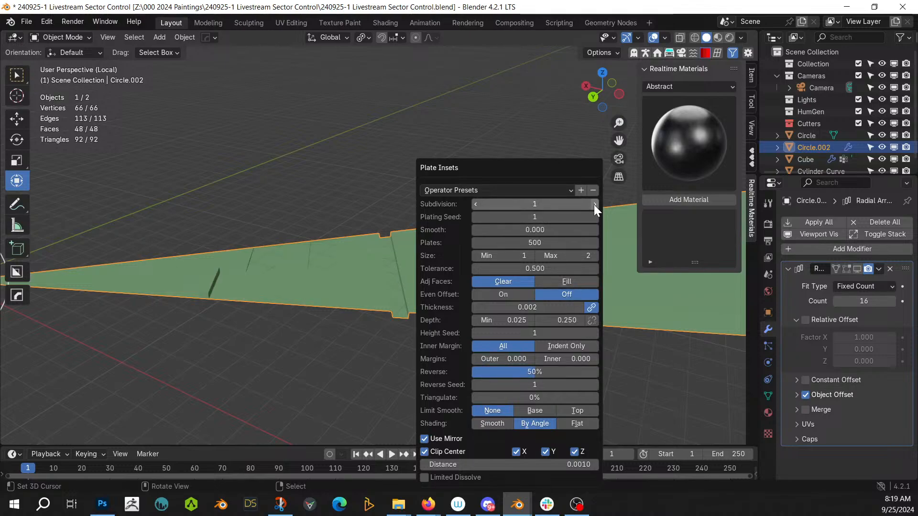
left_click(595, 204)
left_click(594, 204)
left_click(594, 204)
left_click(594, 204)
left_click(594, 204)
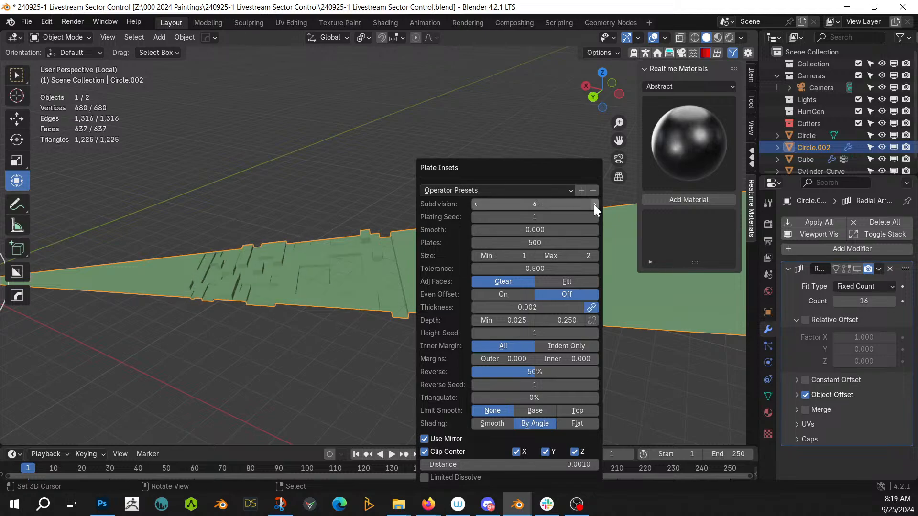
Step: Exit local view and inspect the plated wedge's height and scale against the figures and columns
scroll(79, 240, "up", 3)
middle_click_drag(197, 271, 332, 246)
key("KP_Divide")
scroll(346, 303, "up", 3)
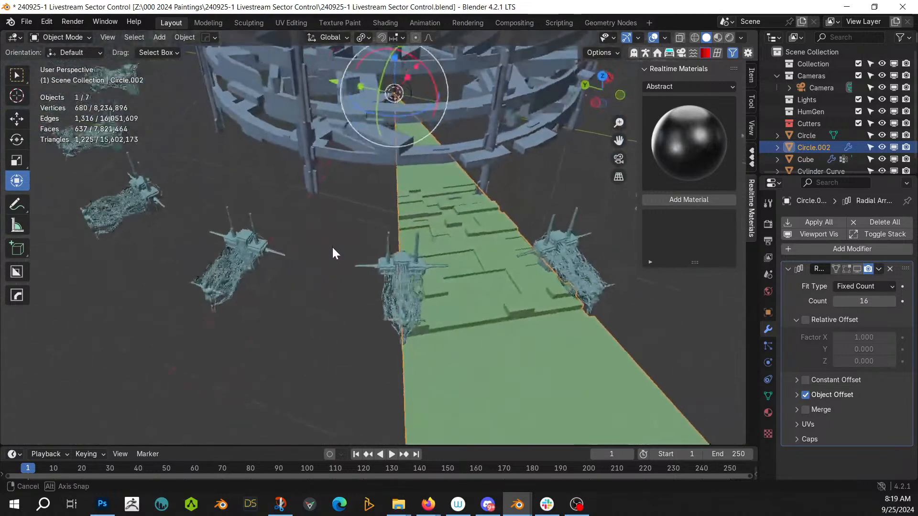
scroll(305, 231, "up", 5)
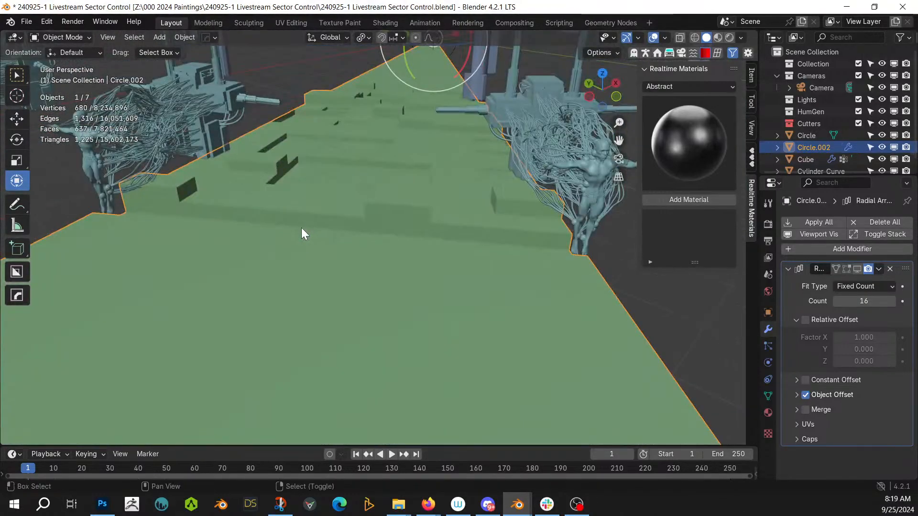
scroll(302, 228, "up", 4)
scroll(318, 254, "down", 5)
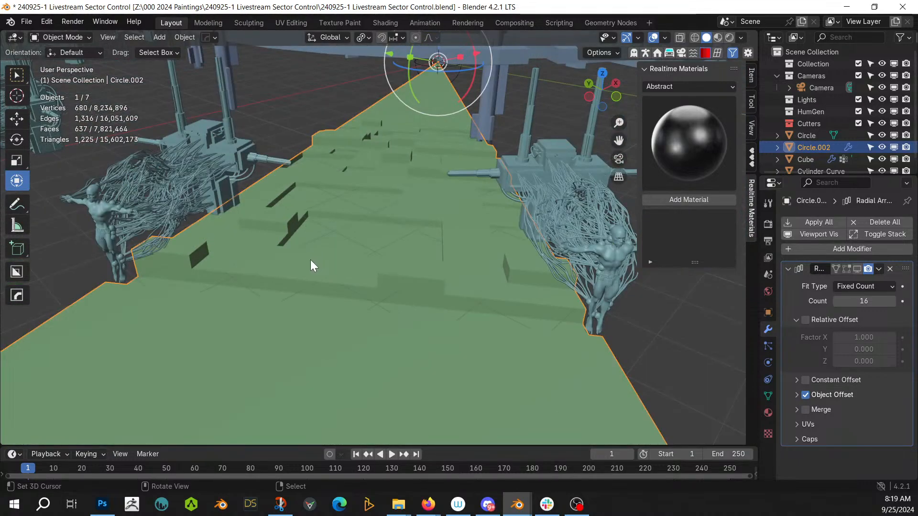
Step: In Edit Mode, try a centered lengthwise loop cut on the wedge with a bevel, and undo the cut
key("Tab")
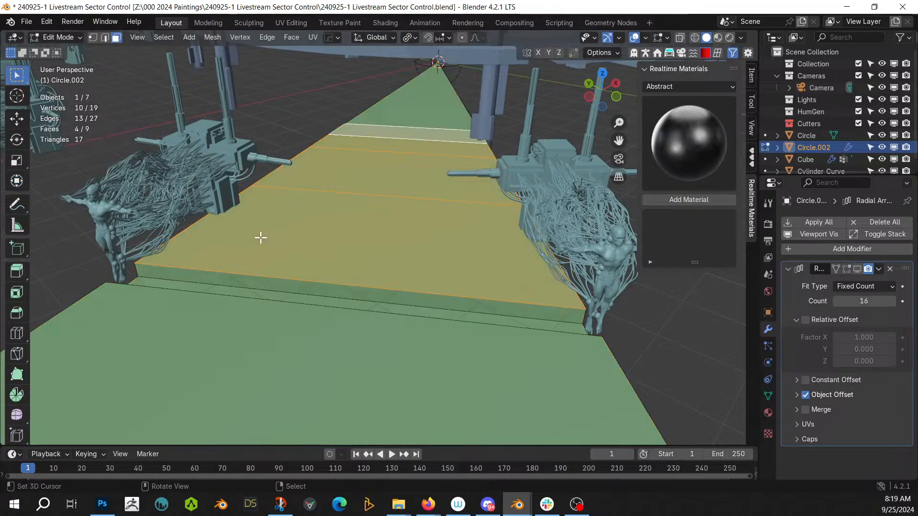
left_click(504, 295)
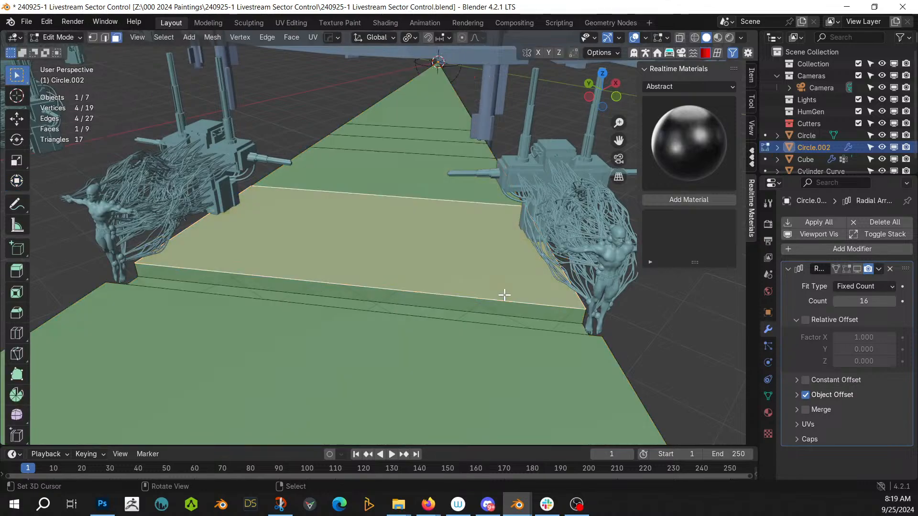
key("ctrl+r")
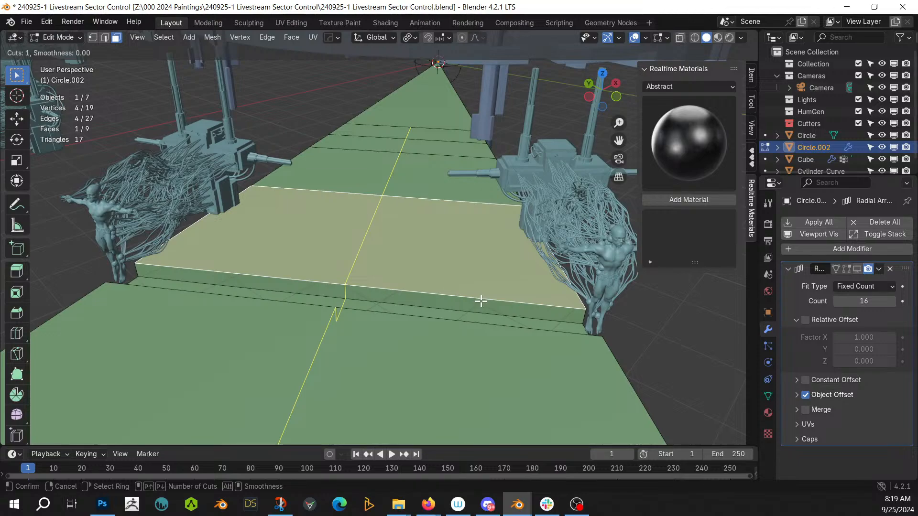
left_click(481, 300)
right_click(481, 300)
key("ctrl+b")
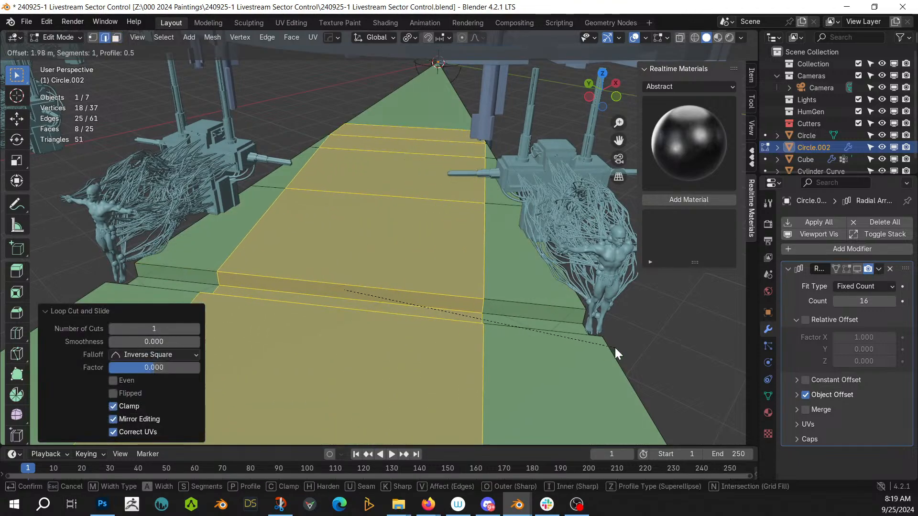
right_click(653, 354)
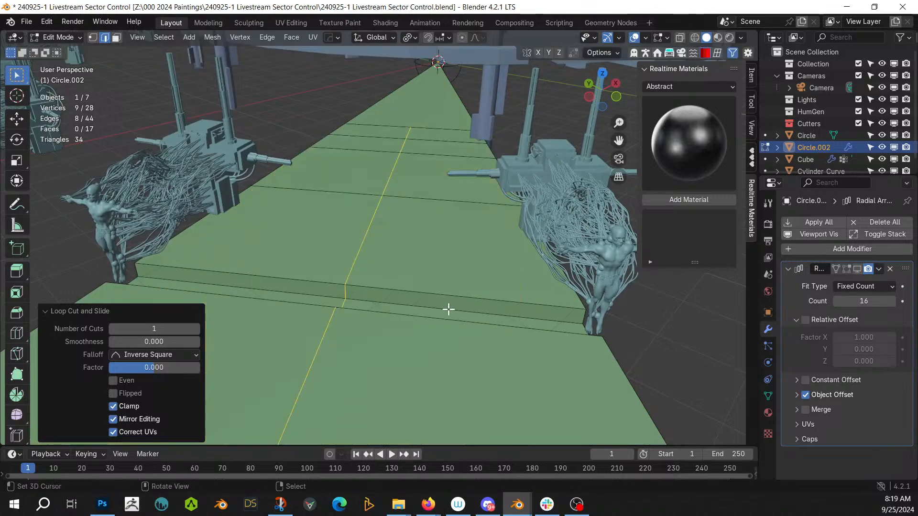
key("ctrl+z")
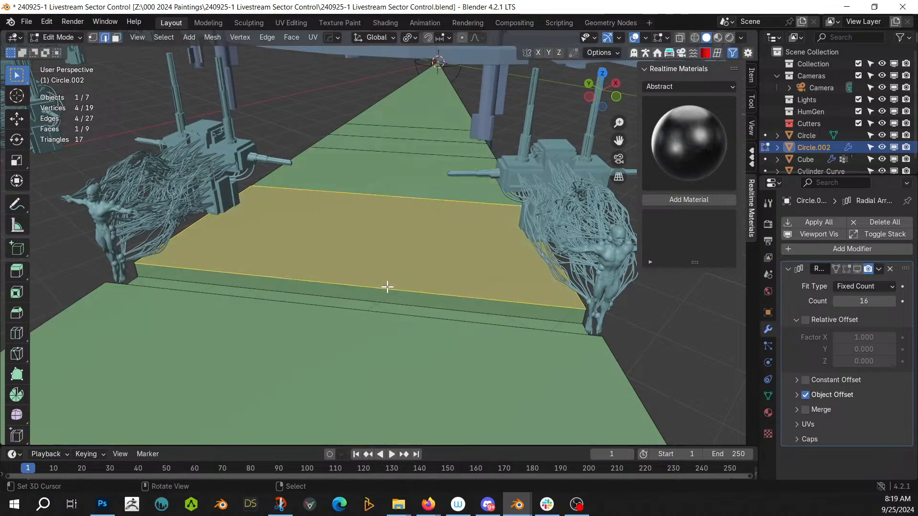
Step: Add one lengthwise loop cut to the wedge and slide it close to one long edge, at a factor of about -0.886
key("ctrl+r")
left_click(388, 288)
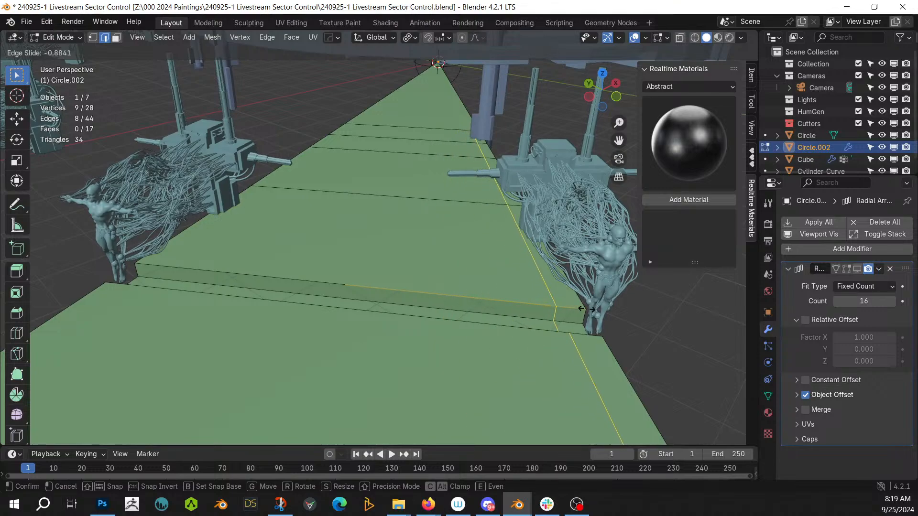
left_click(588, 309)
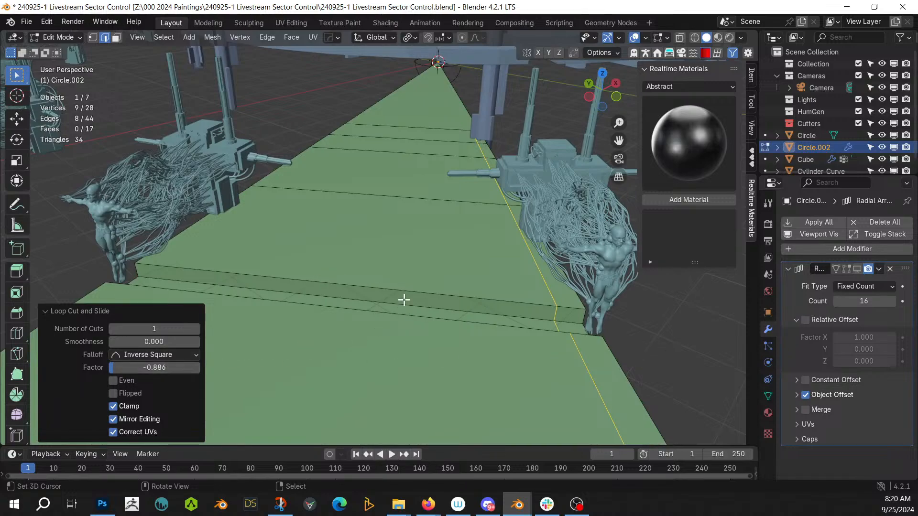
Step: Add a second lengthwise loop cut near the wedge's opposite long edge and set its Factor to 0.886
left_click(418, 291)
key("ctrl+r")
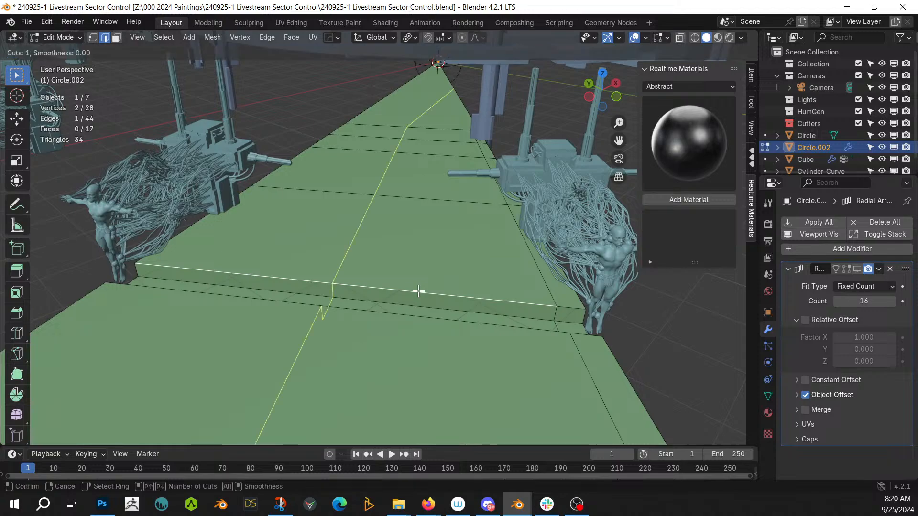
left_click(418, 291)
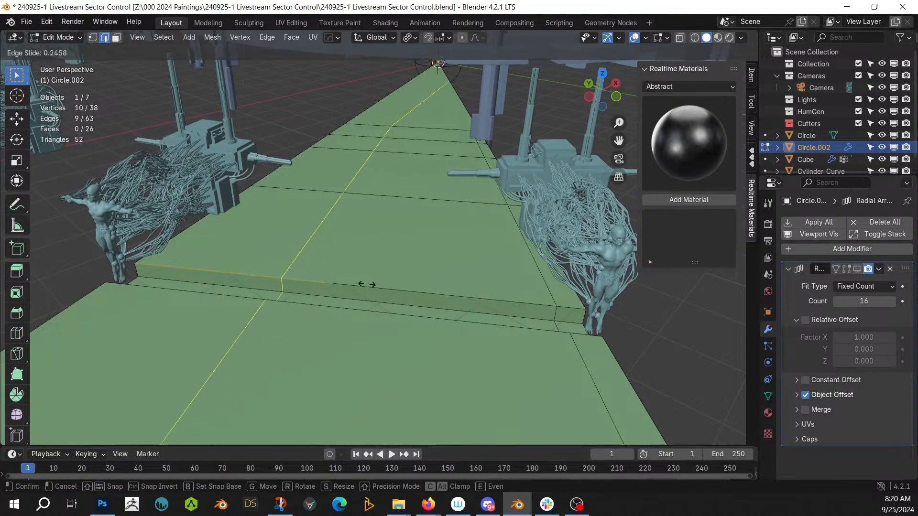
left_click(234, 237)
left_click(159, 369)
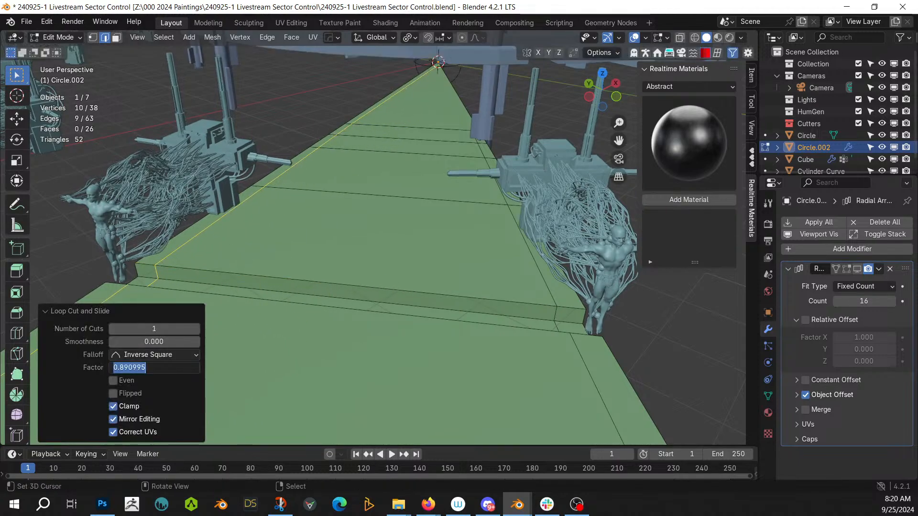
type(".8")
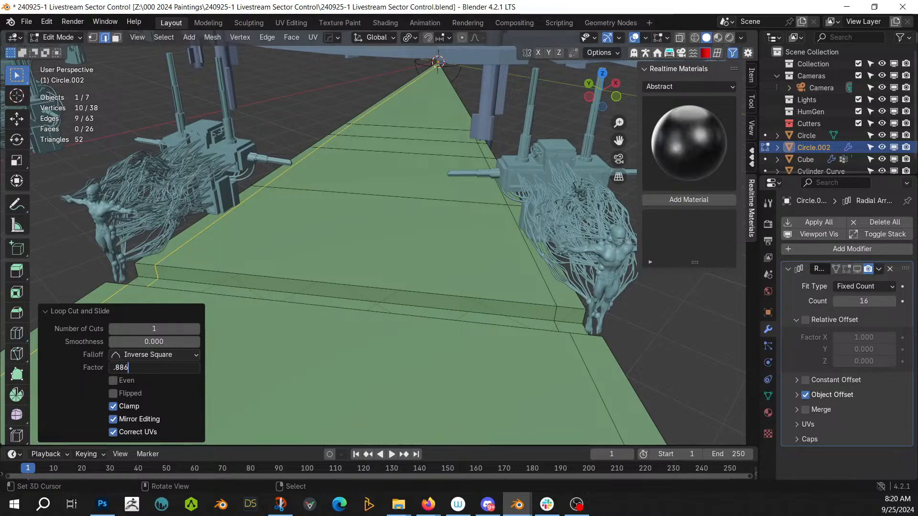
type("86")
key("Return")
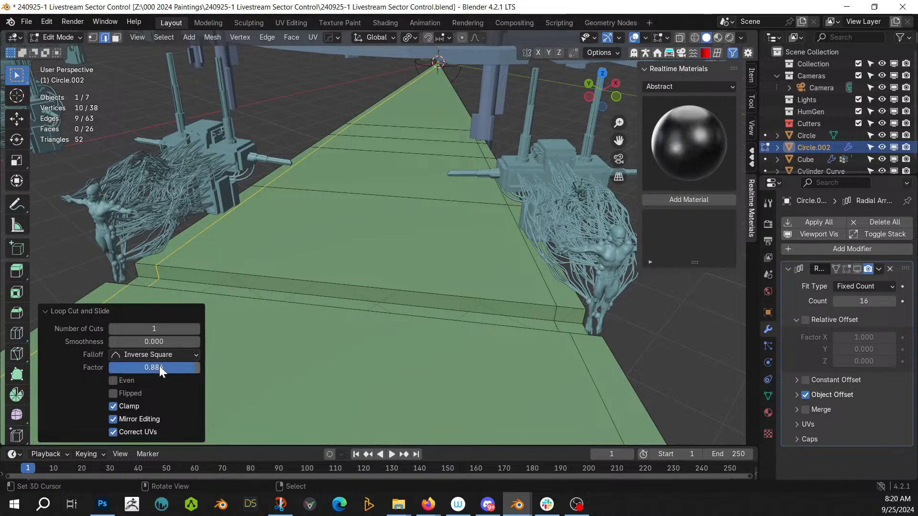
Step: Clear the selection and select the large centre faces on top of the wedge's raised section plus narrow strip faces along one long edge
scroll(311, 310, "down", 3)
scroll(312, 309, "up", 4)
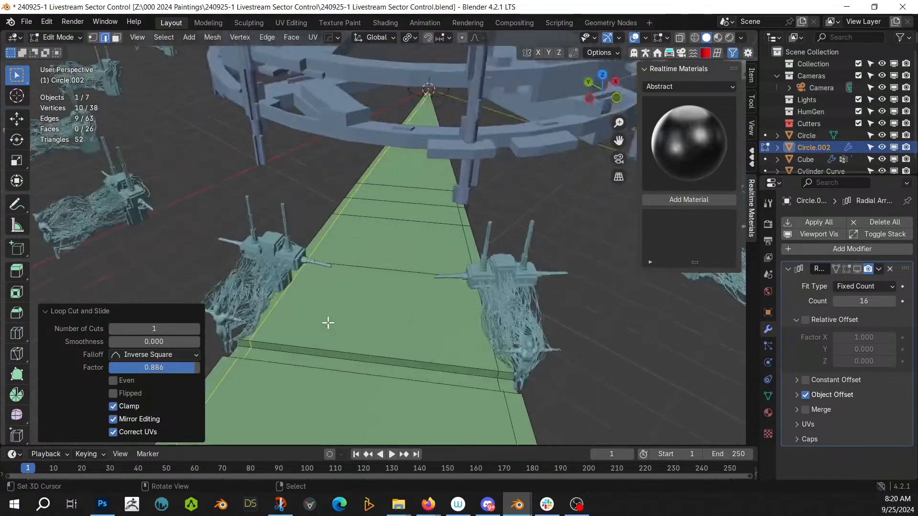
key("alt+a")
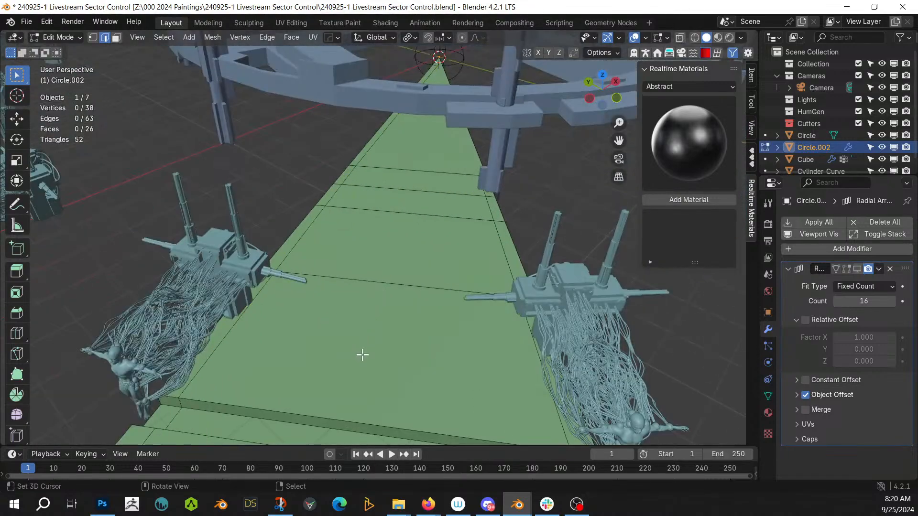
key("3")
left_click(373, 335)
left_click(398, 242, "ctrl")
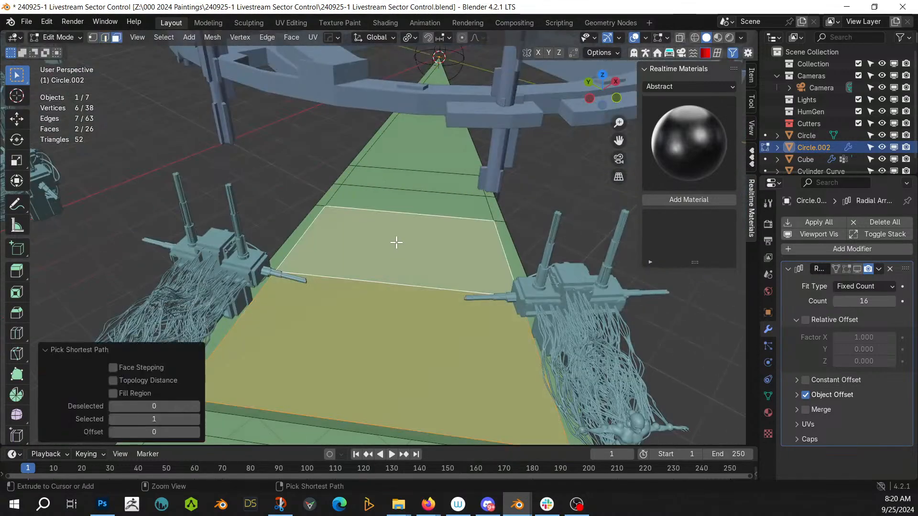
left_click(424, 191, "ctrl")
left_click(341, 180, "ctrl")
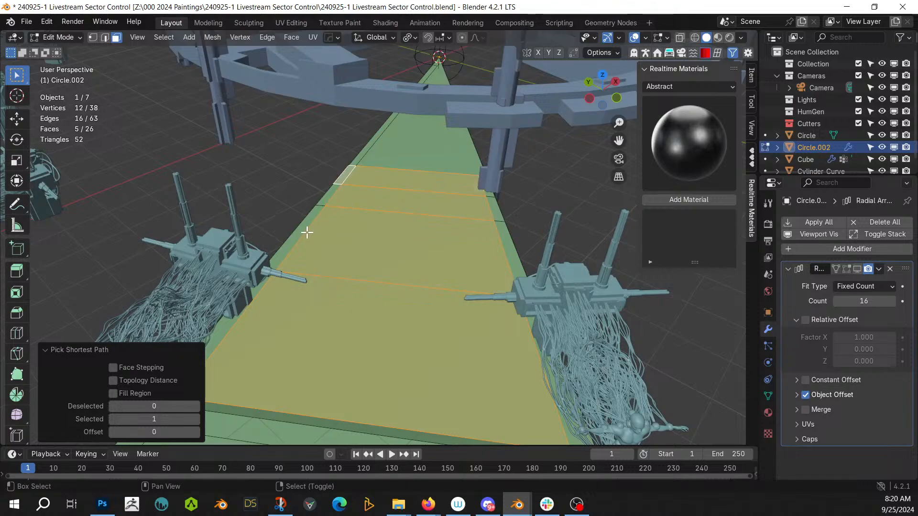
left_click(306, 233, "shift")
left_click(327, 195, "ctrl")
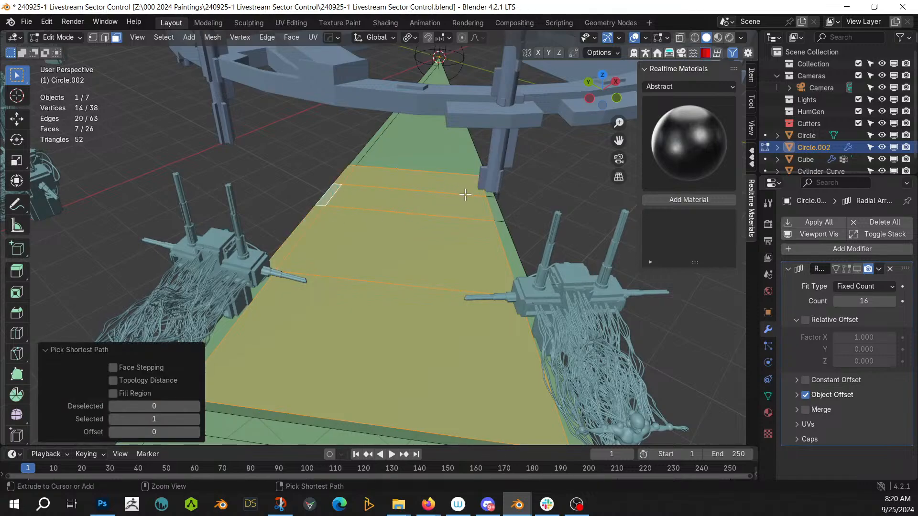
Step: Drop the innermost centre face from the selection and add the neighbouring narrow strip faces along both long edges of the raised section
left_click(393, 177, "shift")
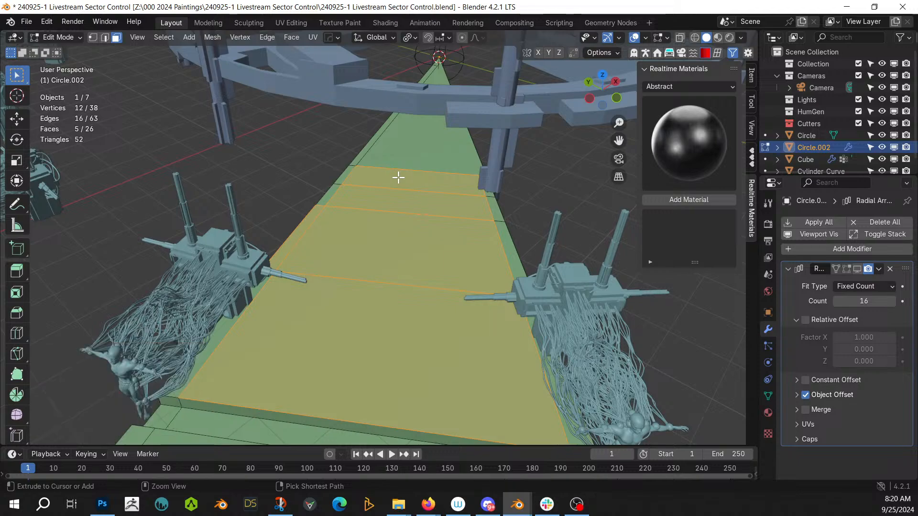
left_click(400, 177, "shift")
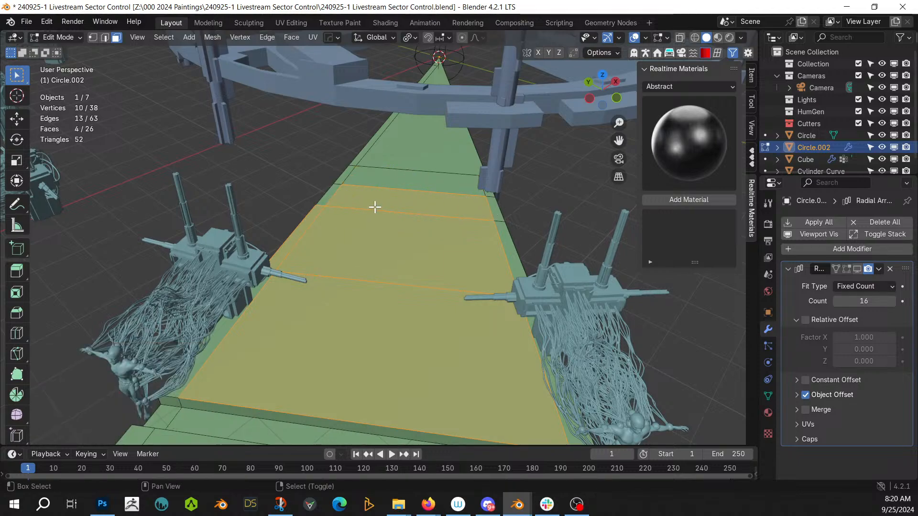
left_click(330, 194, "shift")
left_click(496, 210, "shift")
left_click(511, 262, "shift")
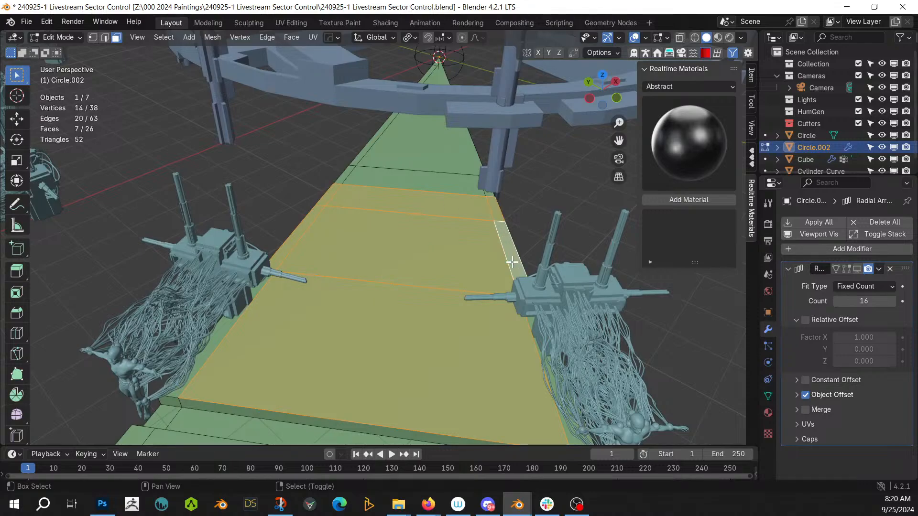
middle_click_drag(365, 328, 347, 317)
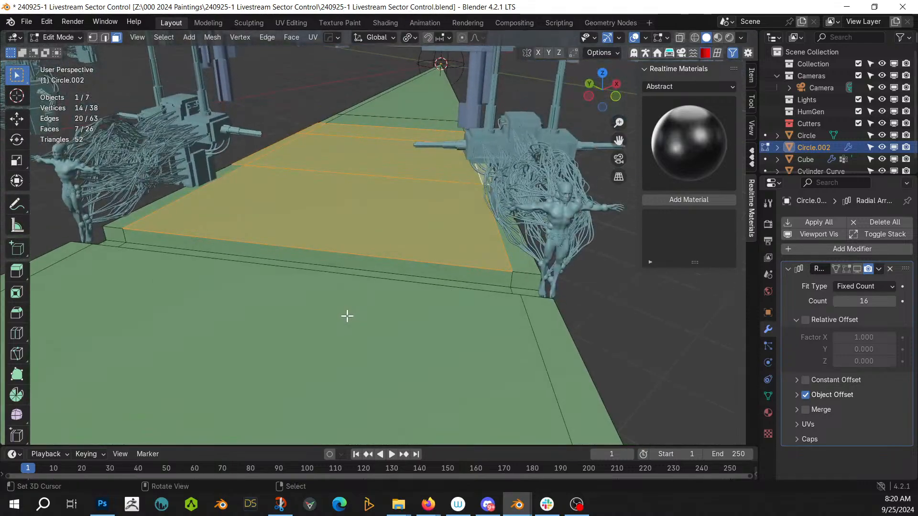
key("KP_Decimal")
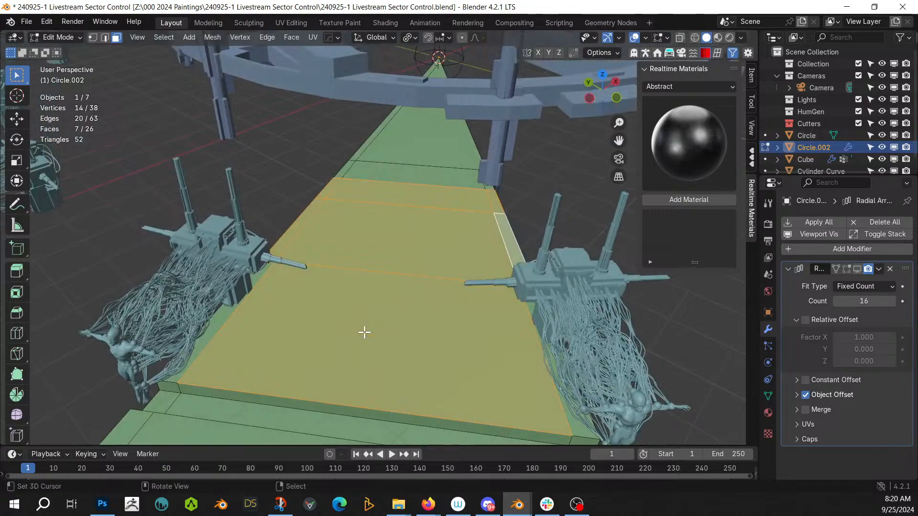
Step: Apply Random Flow's Plate Insets to the selected faces in Object Mode with Plating Seed 2 and maximum Size 5
key("Tab")
key("shift+alt+w")
mouse_move(366, 332)
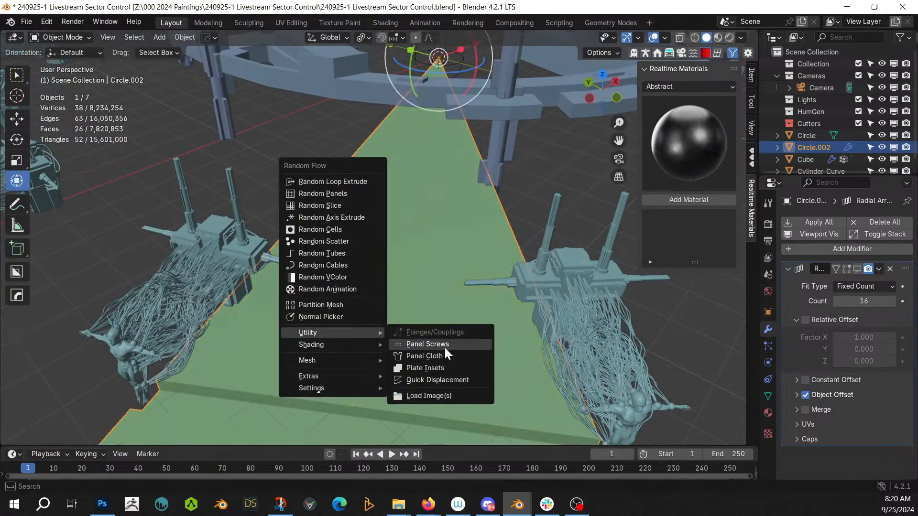
left_click(446, 368)
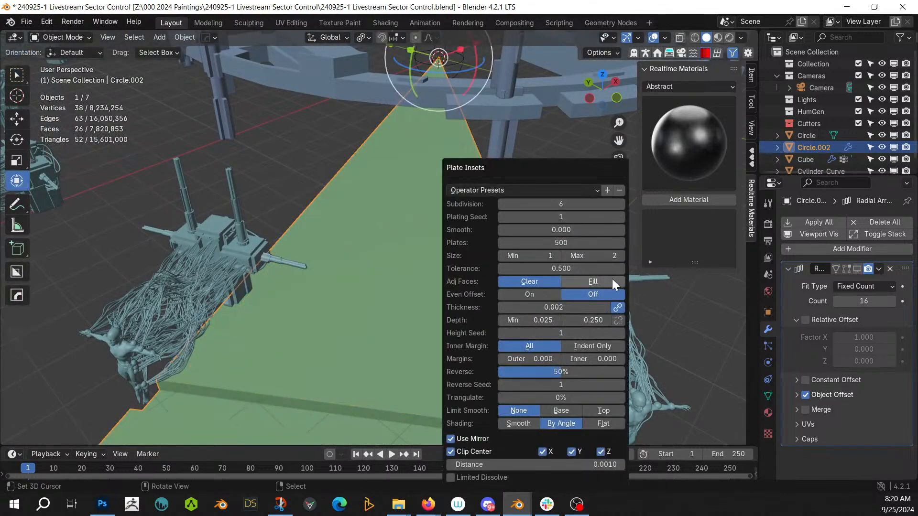
left_click(621, 217)
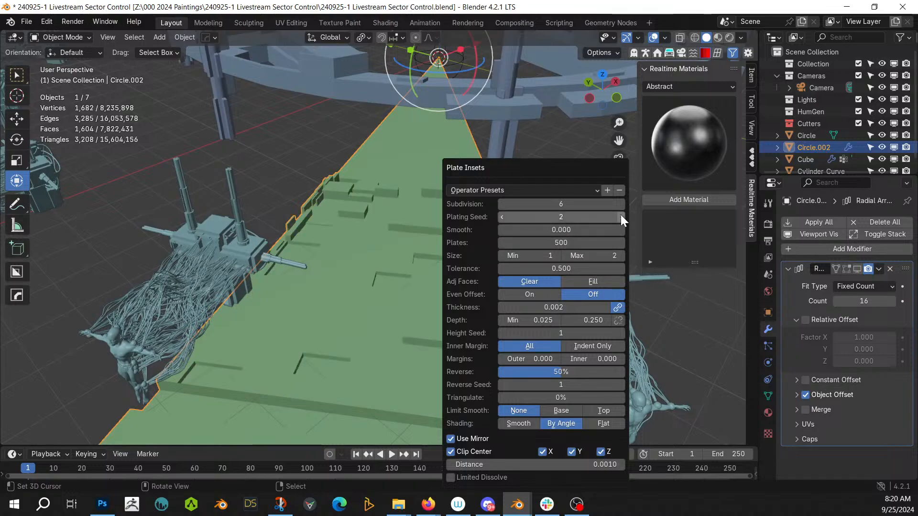
left_click(621, 257)
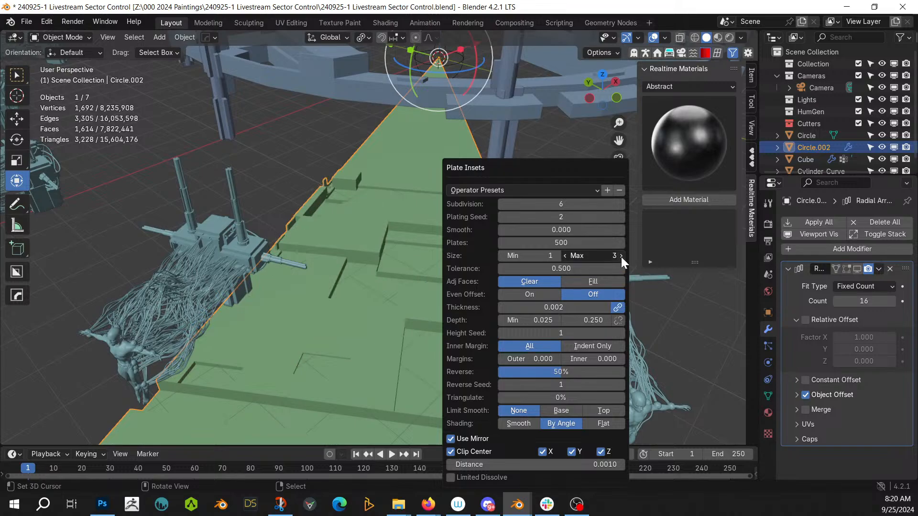
left_click(621, 256)
left_click(621, 256)
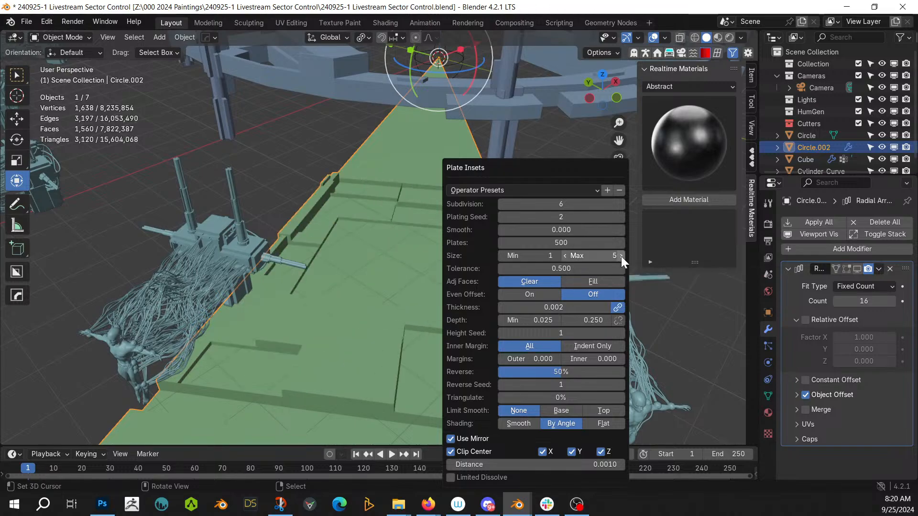
Step: Check the new plates on the wedge against the figures and return to Edit Mode
mouse_move(379, 282)
middle_mouse_down()
mouse_move(362, 272)
mouse_move(376, 276)
mouse_move(368, 275)
middle_mouse_up()
scroll(368, 275, "down", 3)
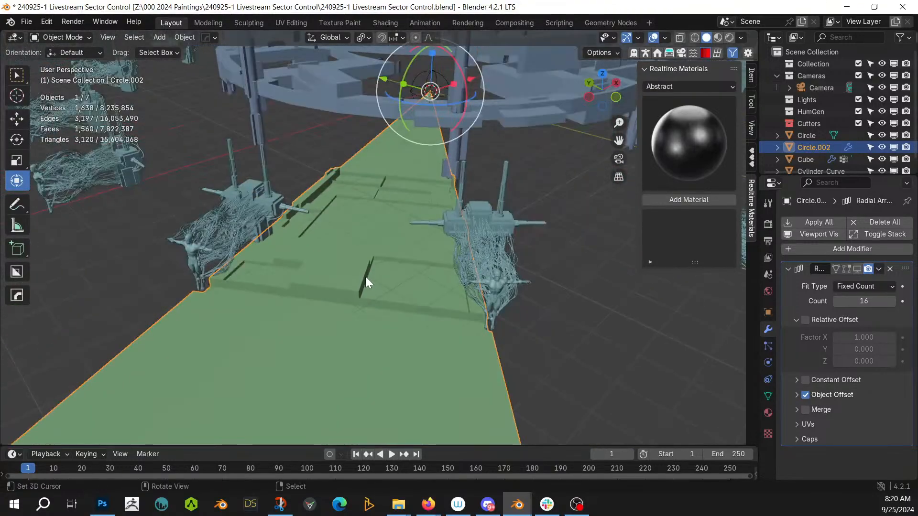
scroll(365, 276, "down", 3)
middle_click_drag(366, 276, 417, 176)
key("Tab")
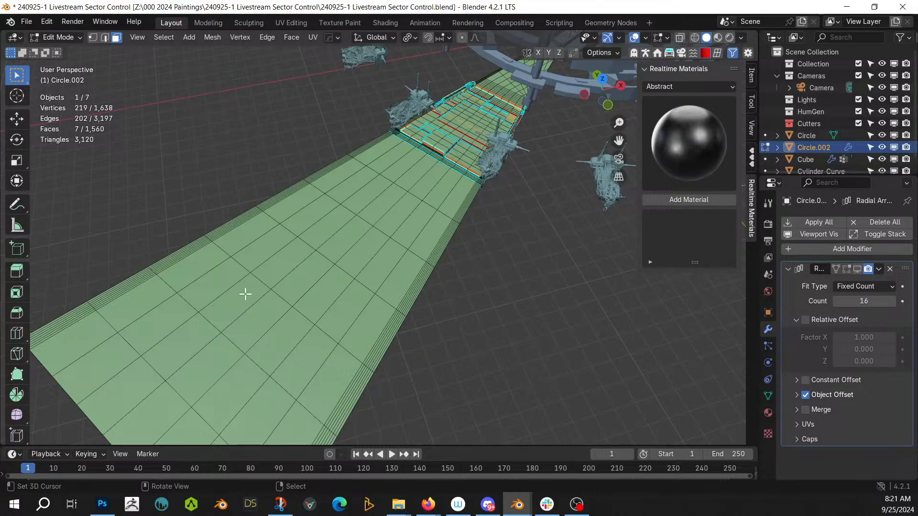
Step: Try selecting the wedge's flat outer section by growing a crosswise face loop, and clear the selection
left_click(313, 284)
key("ctrl+KP_Add")
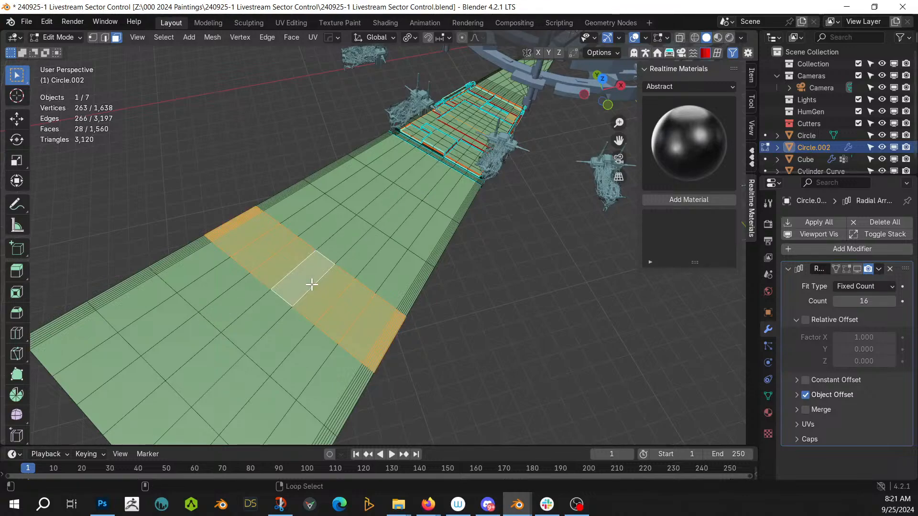
key("ctrl+KP_Add")
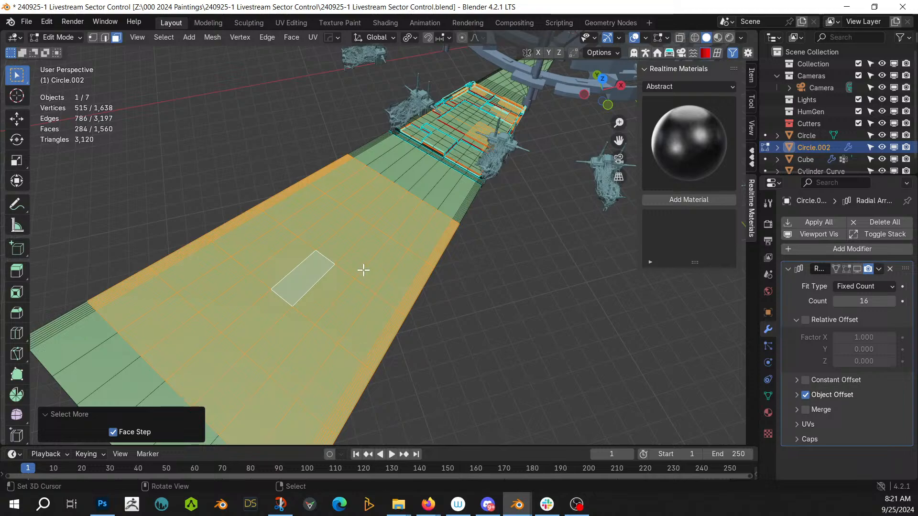
left_click(487, 321)
left_click(317, 287, "alt")
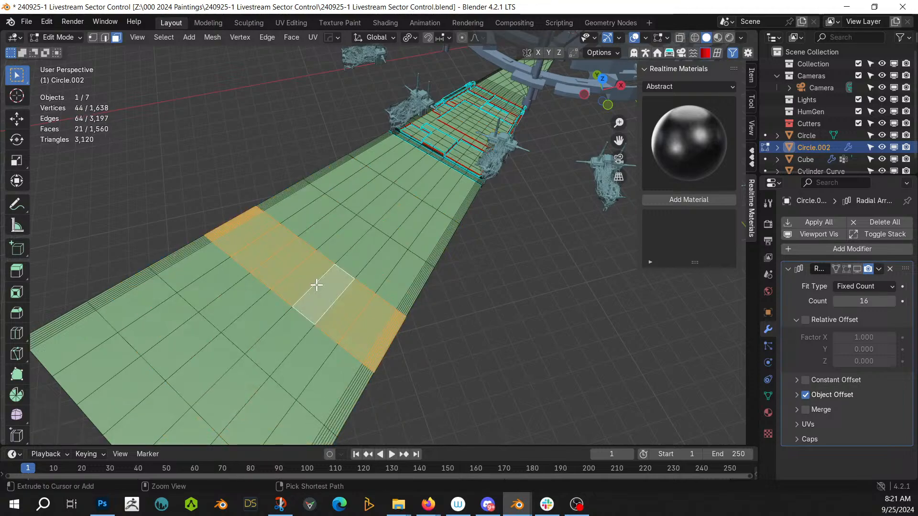
key("ctrl+KP_Add")
key("ctrl+KP_Add")
key("ctrl+KP_Add")
middle_click_drag(317, 285, 386, 292, "ctrl")
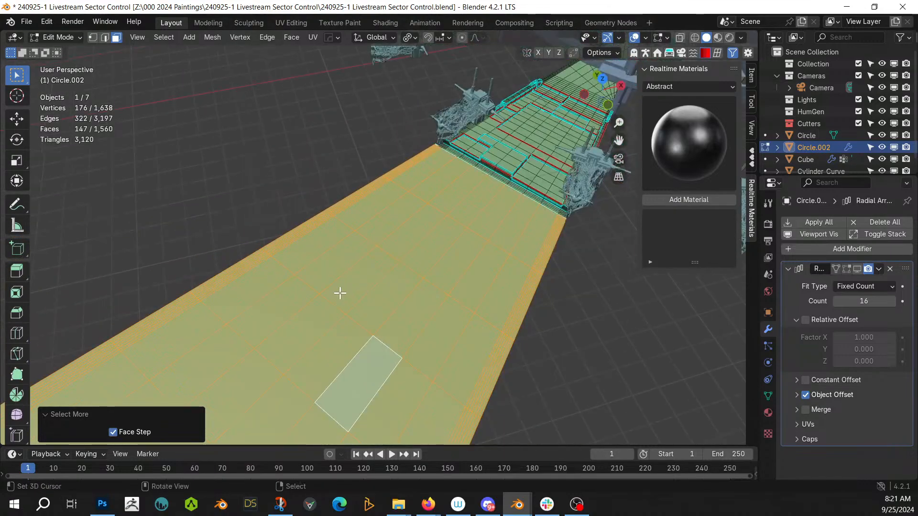
key("alt+a")
Step: Try selecting the closely spaced lengthwise edge loops along one long edge of the flat outer section
middle_click_drag(248, 215, 236, 235)
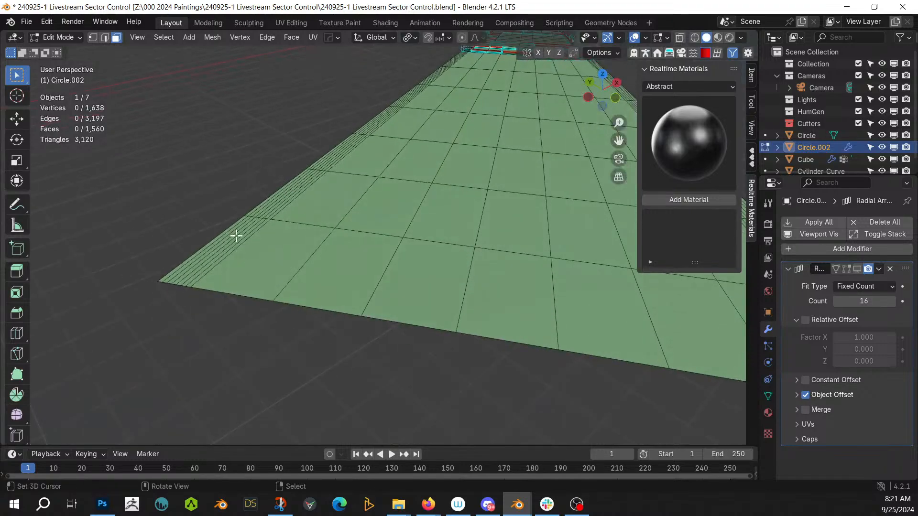
key("2")
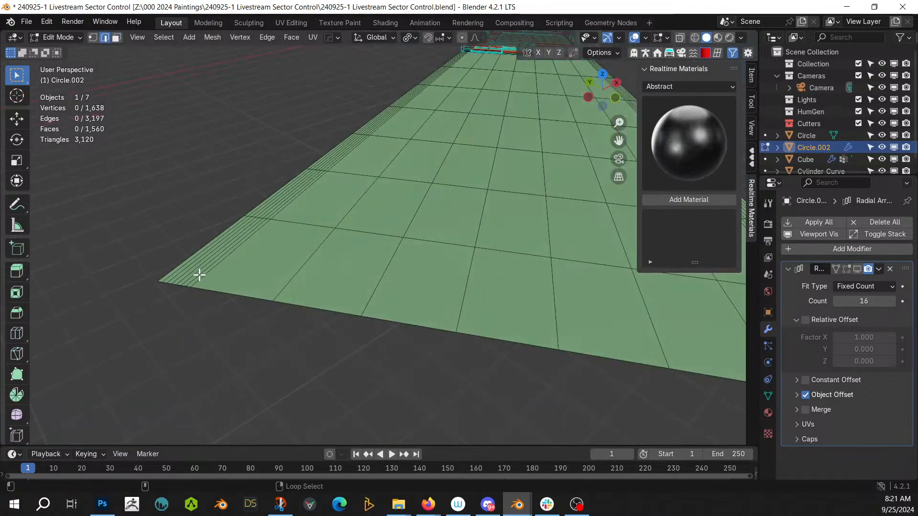
left_click(205, 273, "alt")
left_click(202, 271, "alt+shift")
left_click(199, 271, "alt+shift")
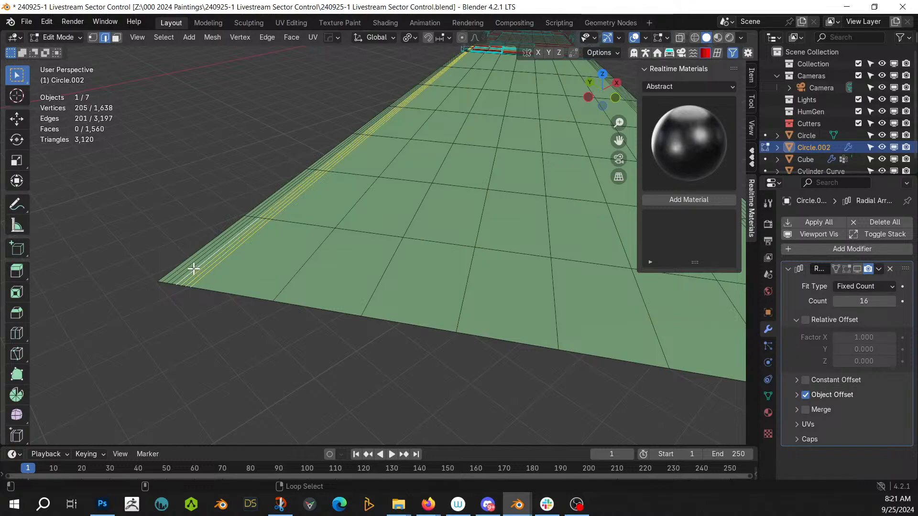
left_click(191, 273, "alt+shift")
middle_click_drag(272, 256, 315, 271)
scroll(381, 293, "up", 3)
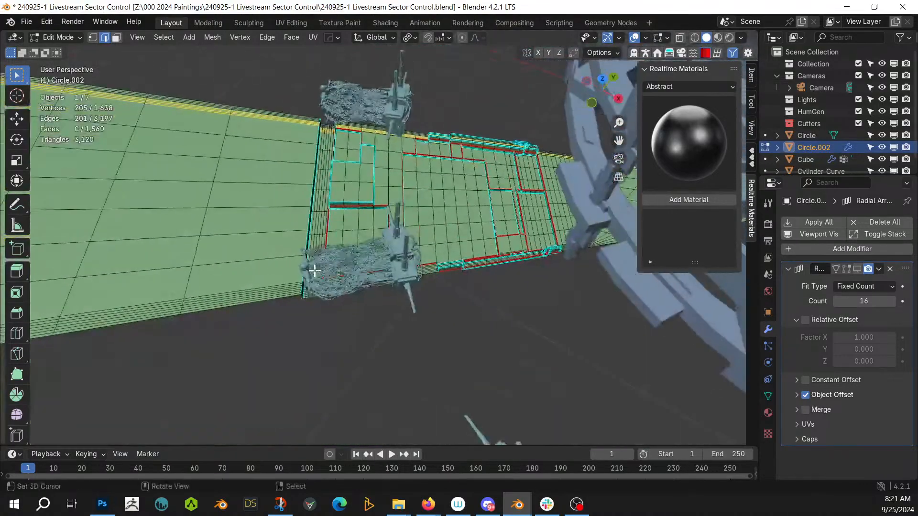
Step: Select the linked faces of the strip beside the plated section, delimited by Sharp, and hide them
key("3")
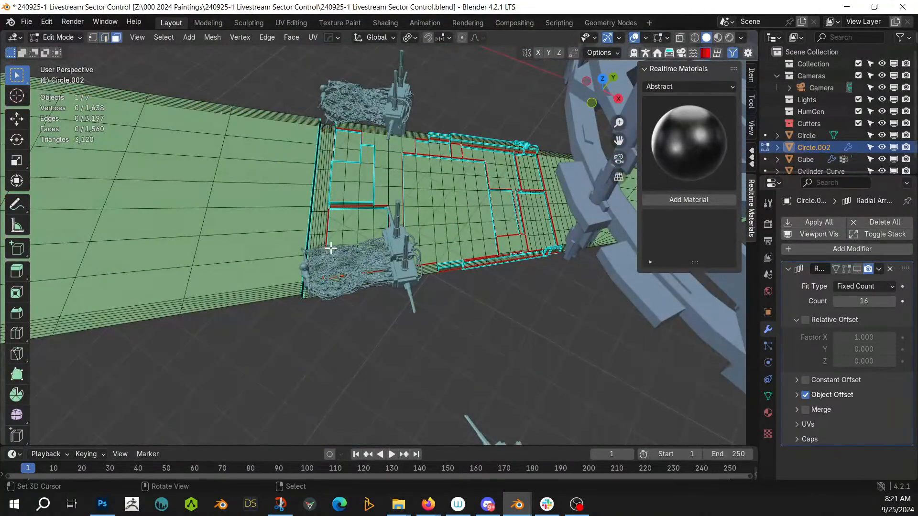
left_click(320, 198)
key("l")
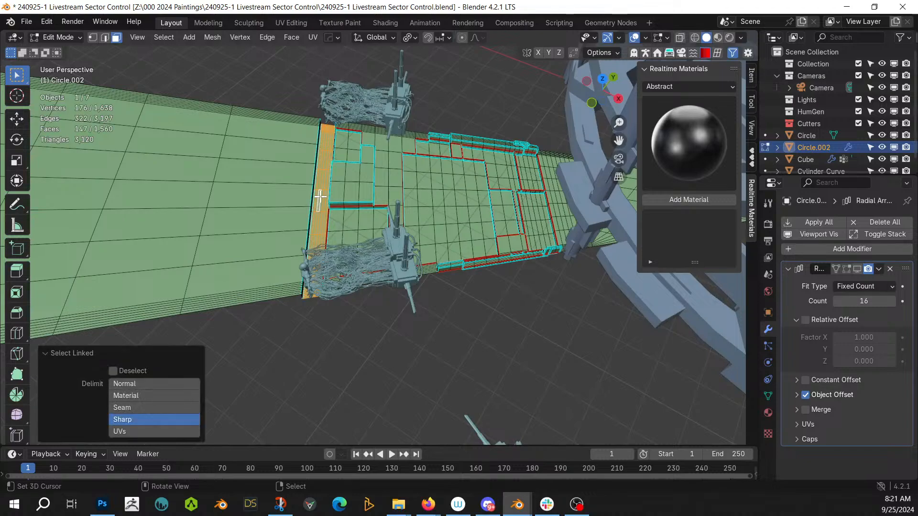
key("h")
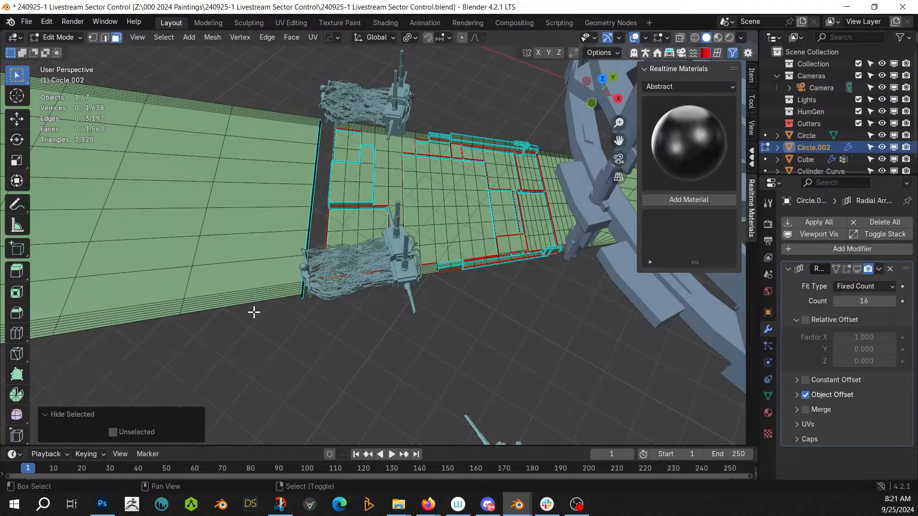
Step: Select the closely spaced lengthwise edge loops along one long edge of the flat outer section and dissolve them
middle_click_drag(254, 311, 371, 287)
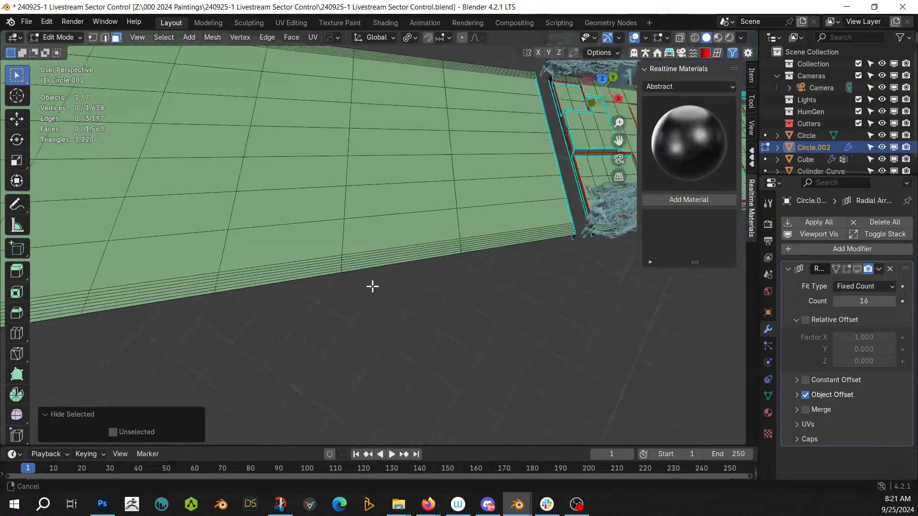
left_click(297, 277, "alt")
scroll(352, 256, "up", 5)
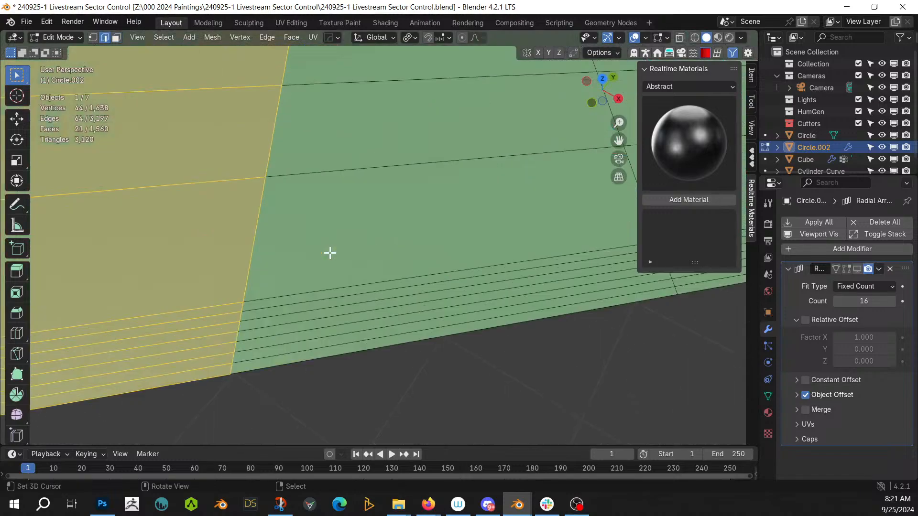
key("2")
left_click(312, 289, "alt")
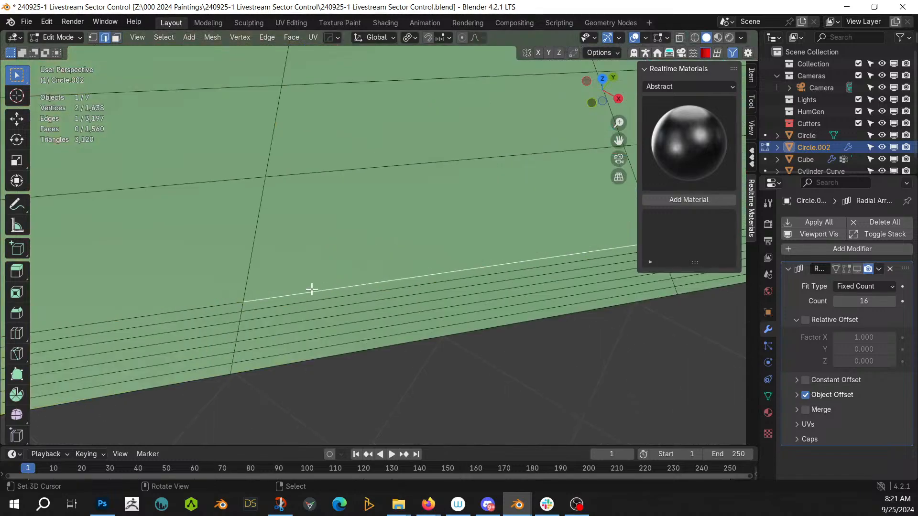
left_click(315, 307, "alt+shift")
left_click(315, 317, "alt+shift")
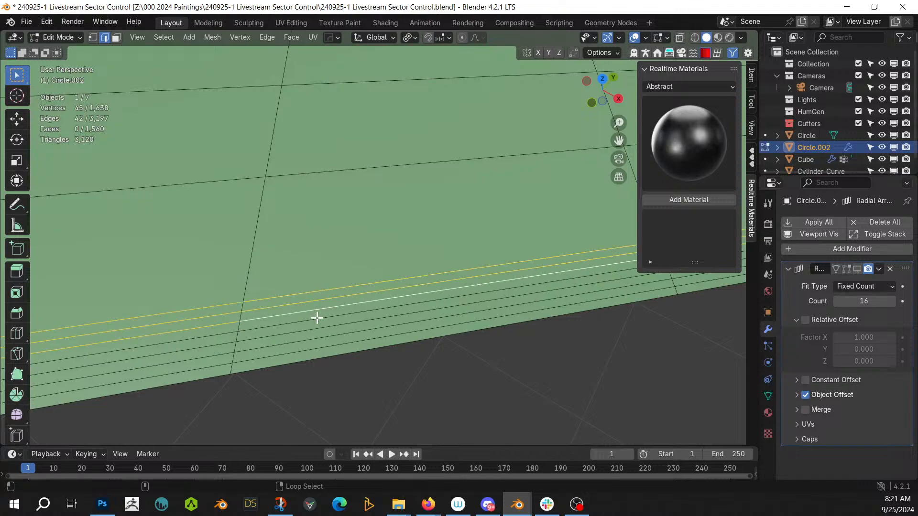
left_click(317, 326, "alt+shift")
left_click(316, 335, "alt+shift")
left_click(317, 345, "alt+shift")
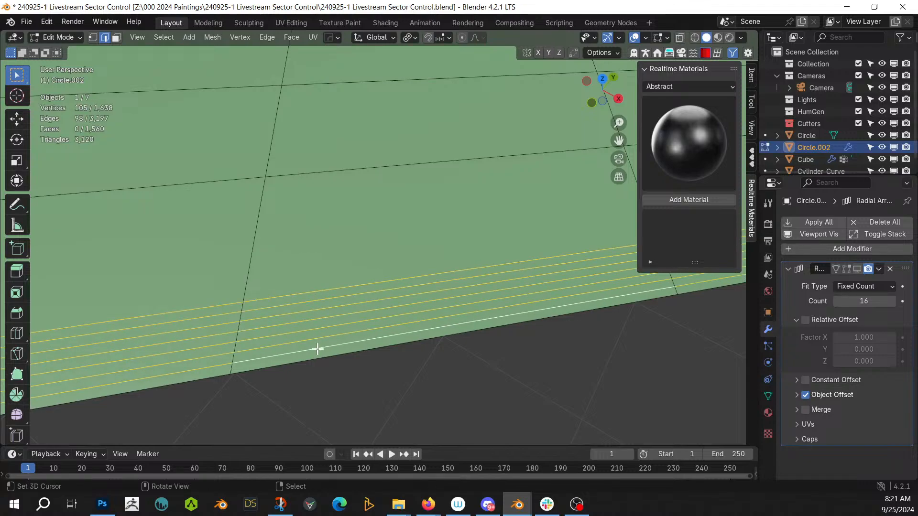
key("ctrl+x")
scroll(318, 349, "down", 4)
middle_click_drag(343, 330, 458, 331)
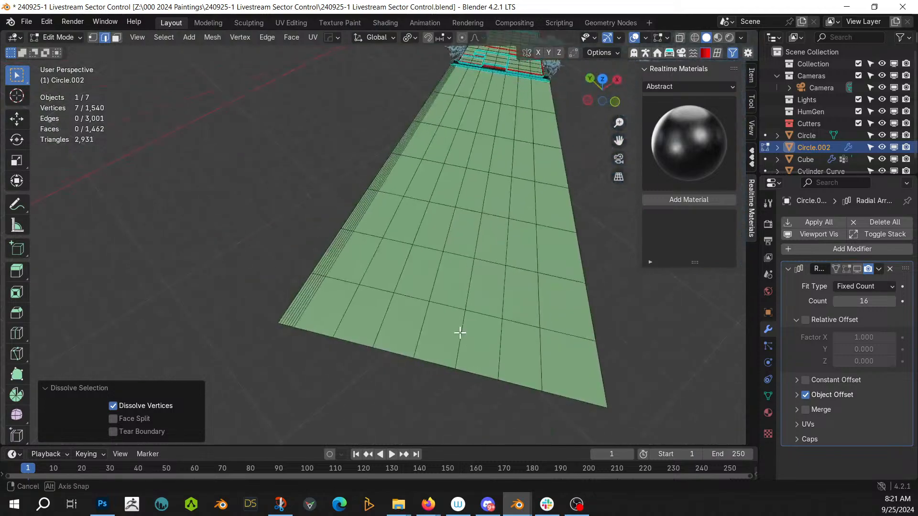
scroll(369, 316, "up", 5)
scroll(422, 291, "down", 2)
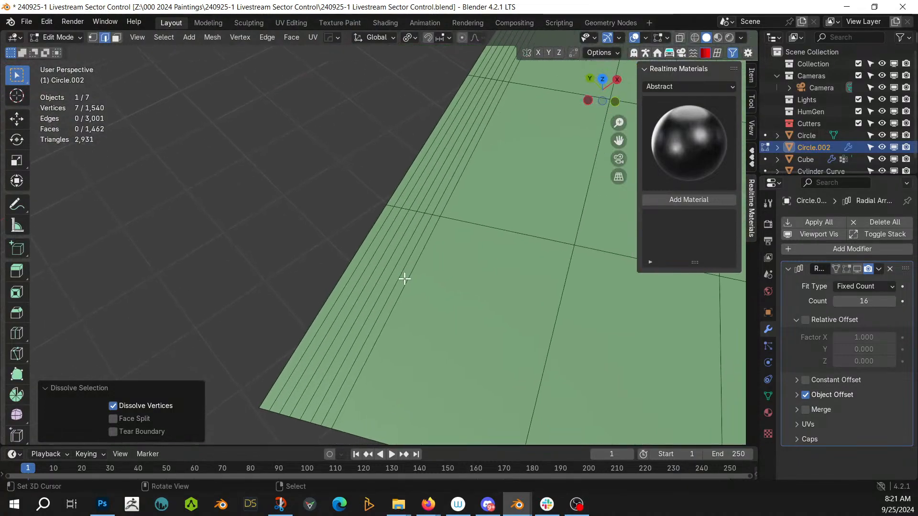
Step: Select the closely spaced lengthwise edge loops along the remaining long edge of the flat outer section and dissolve them
left_click(404, 286, "alt")
left_click(391, 286, "alt+shift")
left_click(386, 285, "alt+shift")
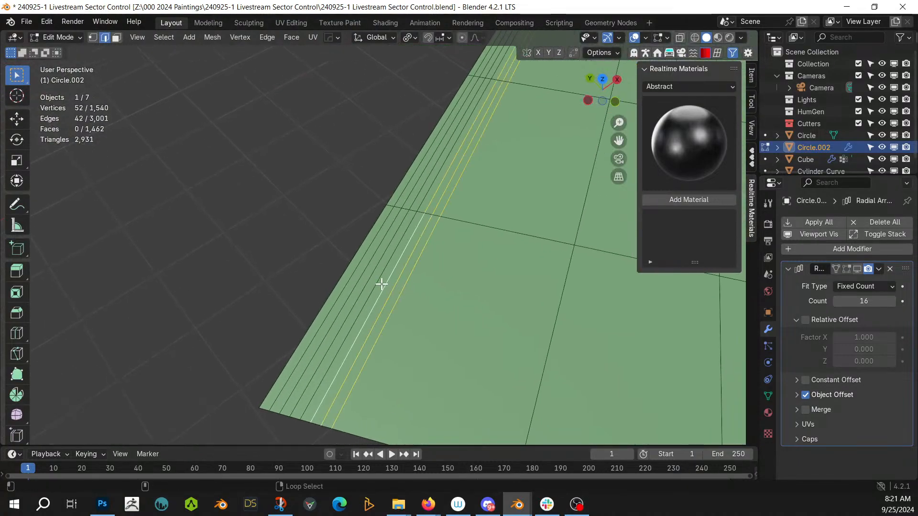
left_click(369, 280, "alt+shift")
left_click(365, 279, "alt+shift")
left_click(360, 277, "alt+shift")
left_click(369, 279, "alt+shift")
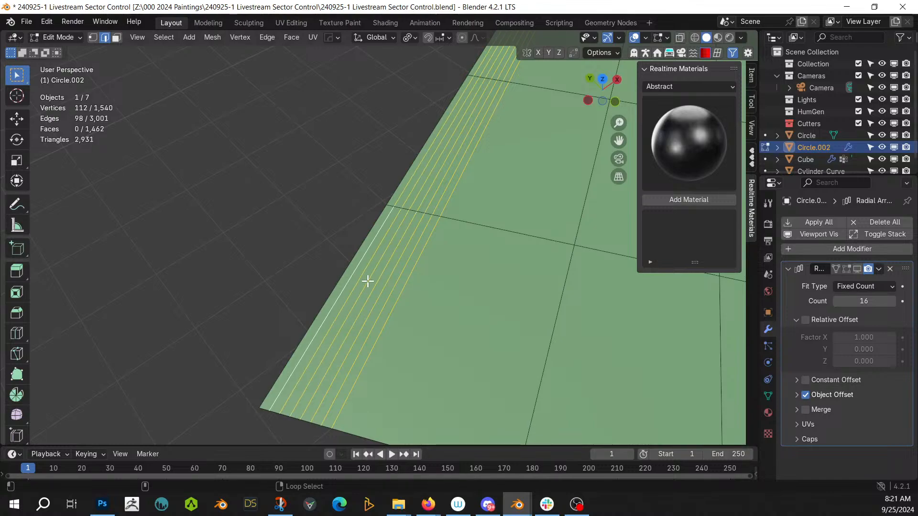
key("ctrl+x")
scroll(450, 307, "down", 4)
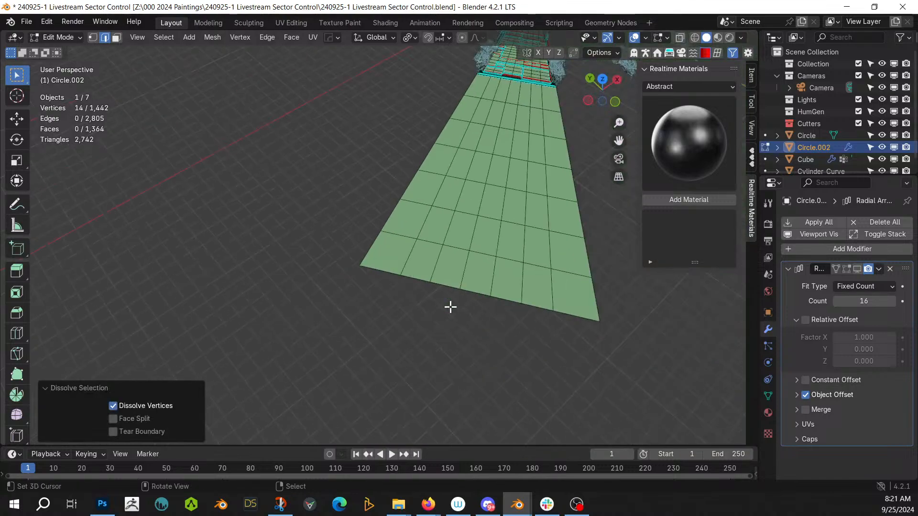
Step: Select all linked faces of the wedge's flat outer section, delimited by Sharp
key("Tab")
middle_click_drag(457, 291, 379, 317)
key("Tab")
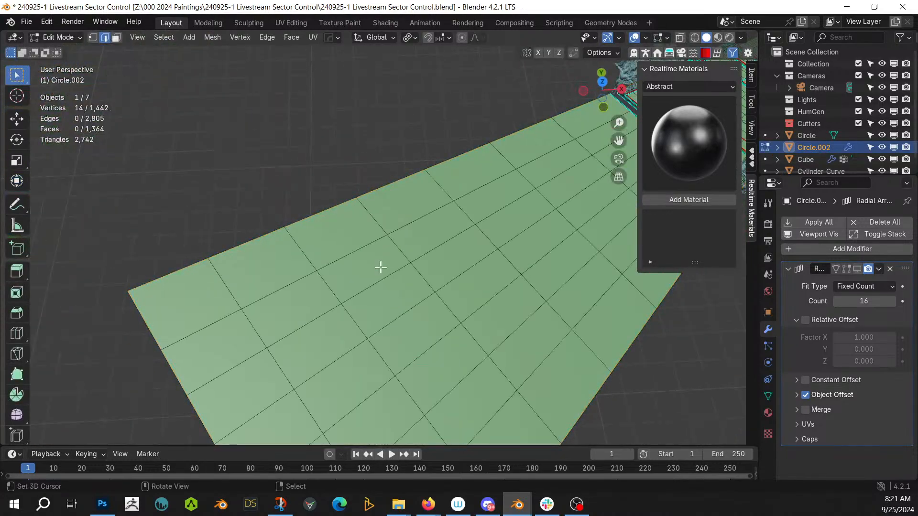
middle_click_drag(380, 267, 362, 227)
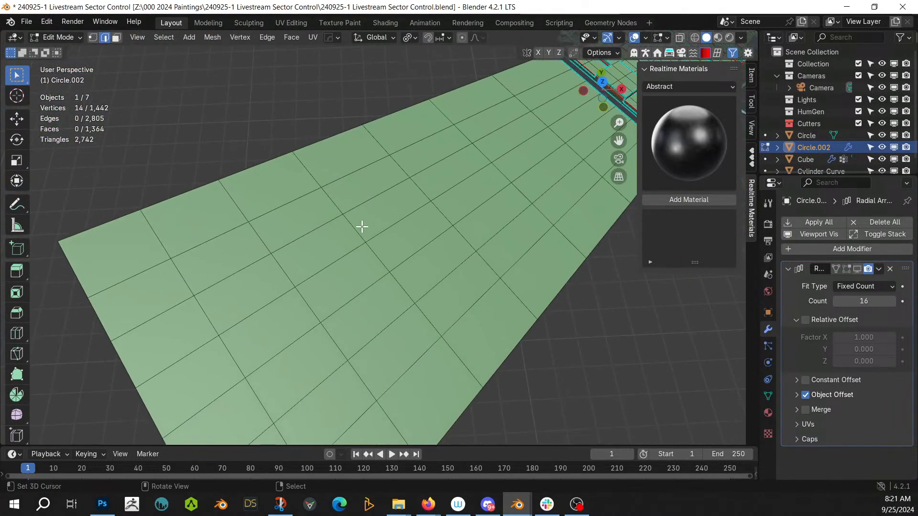
left_click(387, 249)
key("ctrl+l")
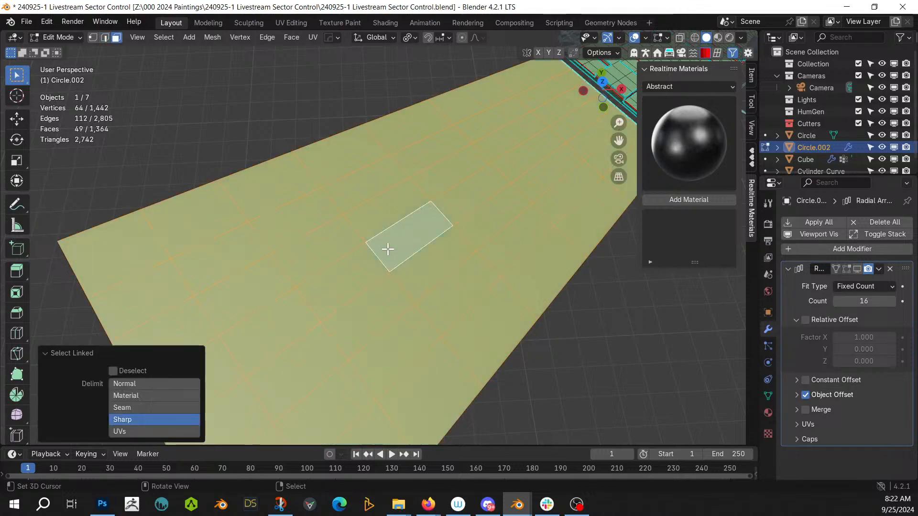
Step: Apply Random Flow Plate Insets to the selected outer section with plating seed 2
scroll(387, 248, "down", 3)
key("Tab")
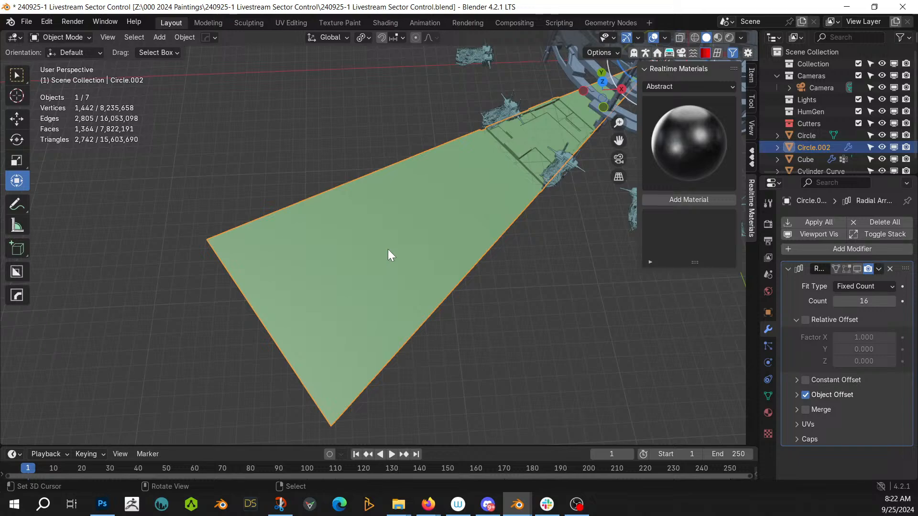
key("ctrl+alt+x")
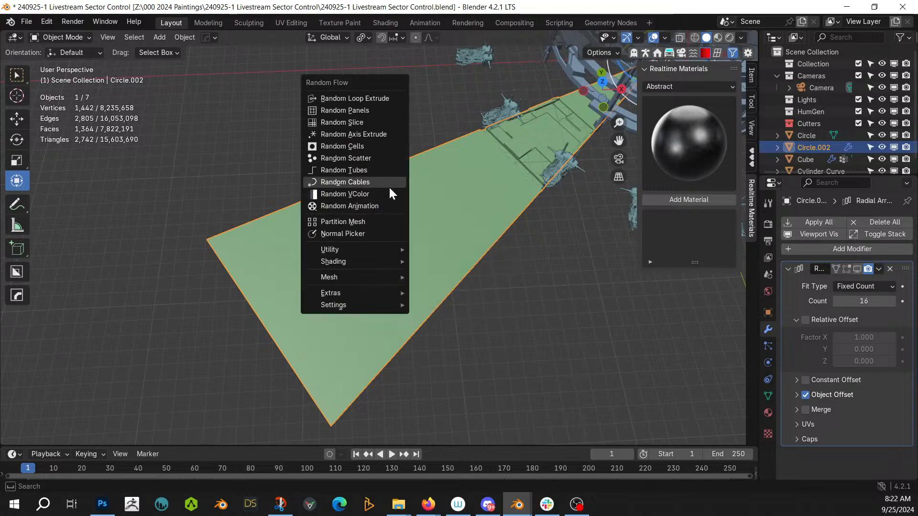
mouse_move(375, 248)
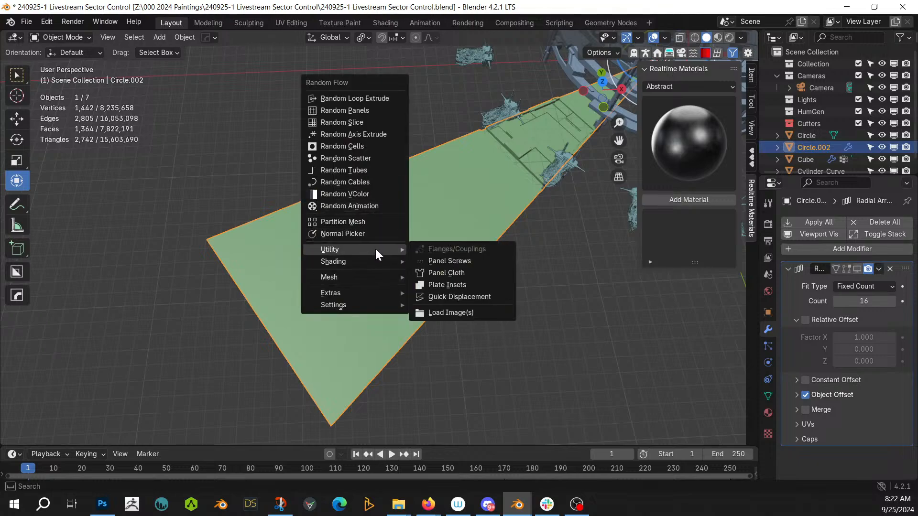
left_click(480, 285)
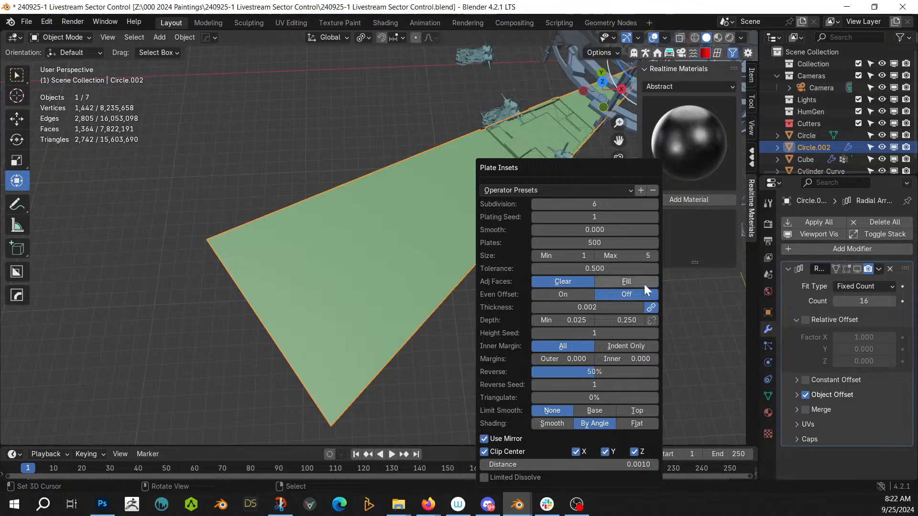
left_click(654, 217)
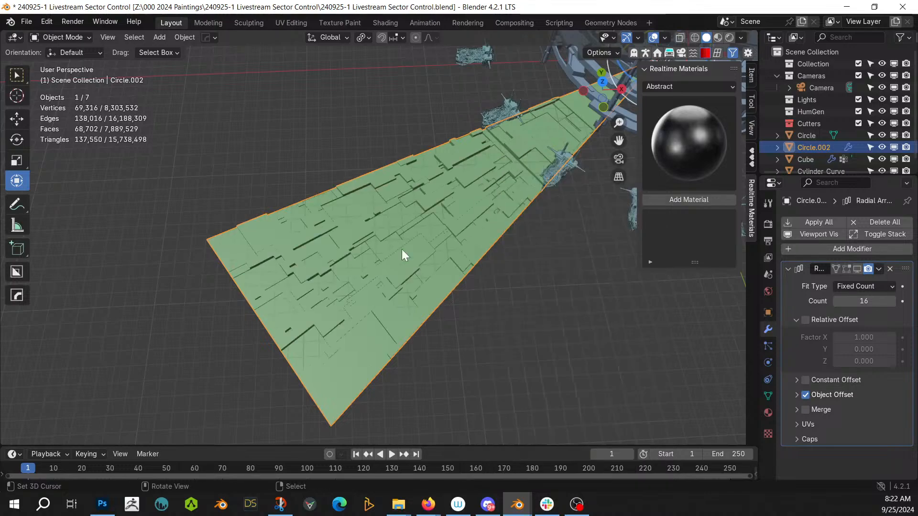
Step: Reduce the maximum depth of the plate insets to about 0.1
middle_click_drag(462, 306, 395, 334)
scroll(415, 334, "up", 4)
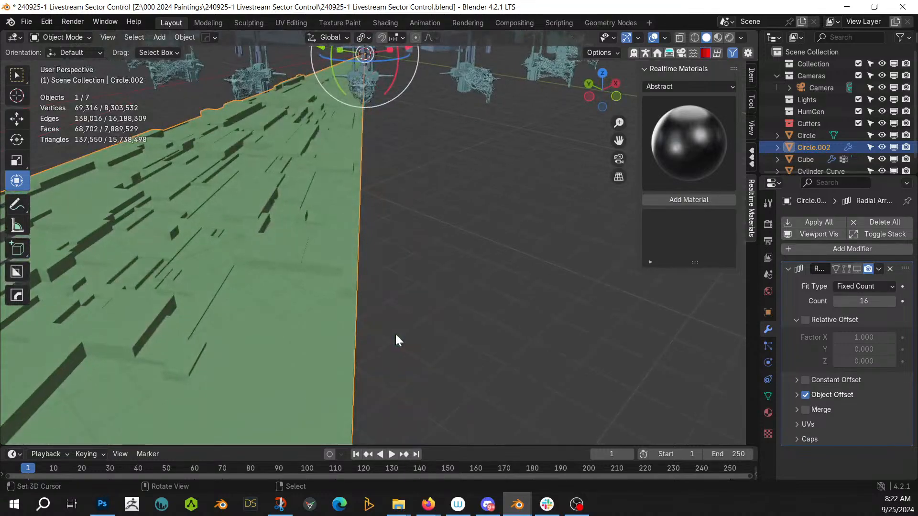
key("F9")
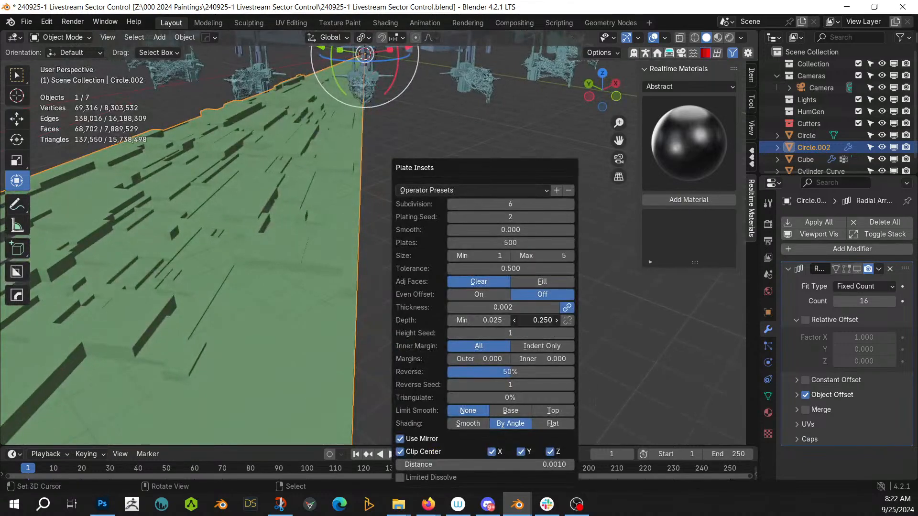
key("Return")
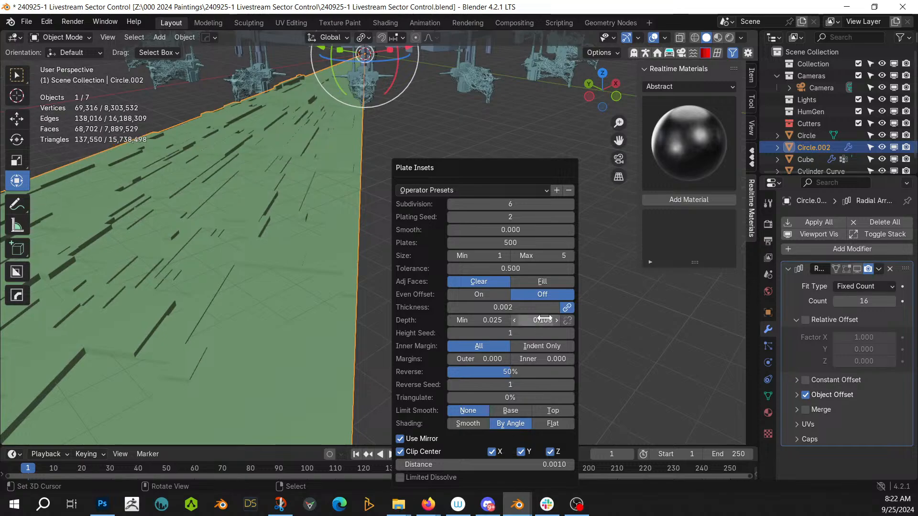
Step: Turn on the radial array's viewport display and save the file
middle_click_drag(185, 225, 303, 259)
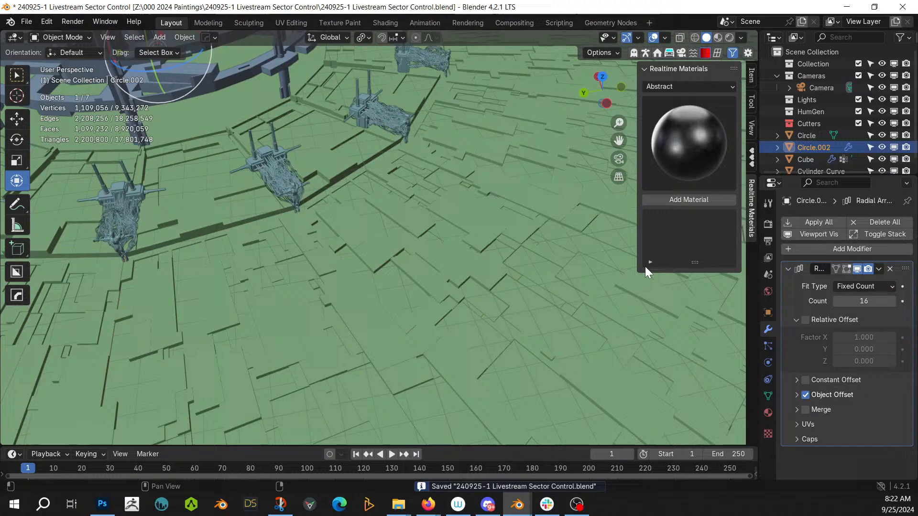
middle_click_drag(644, 265, 273, 295)
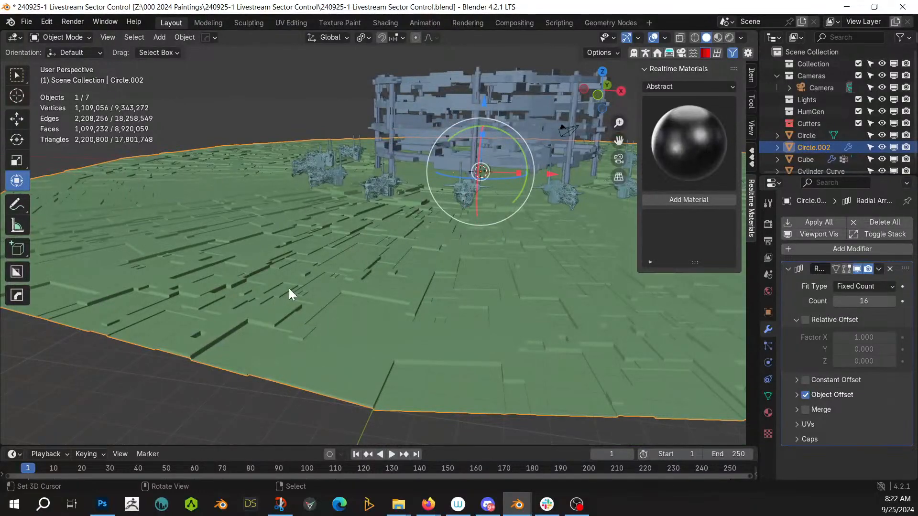
middle_click_drag(263, 303, 366, 390)
scroll(344, 390, "down", 5)
Step: Select one face on the outer end wall of the wedge's inner plated section and reveal the hidden geometry
key("Tab")
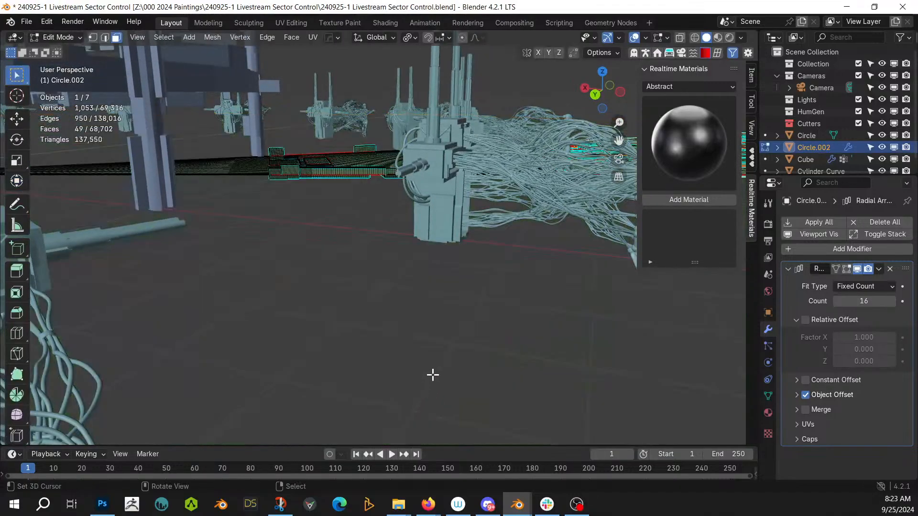
key("KP_Decimal")
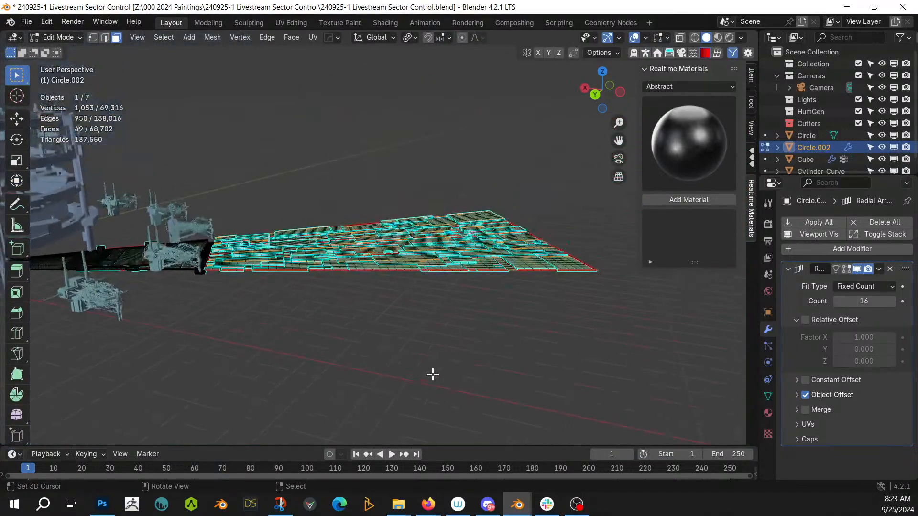
middle_click_drag(287, 317, 192, 251)
left_click(190, 227)
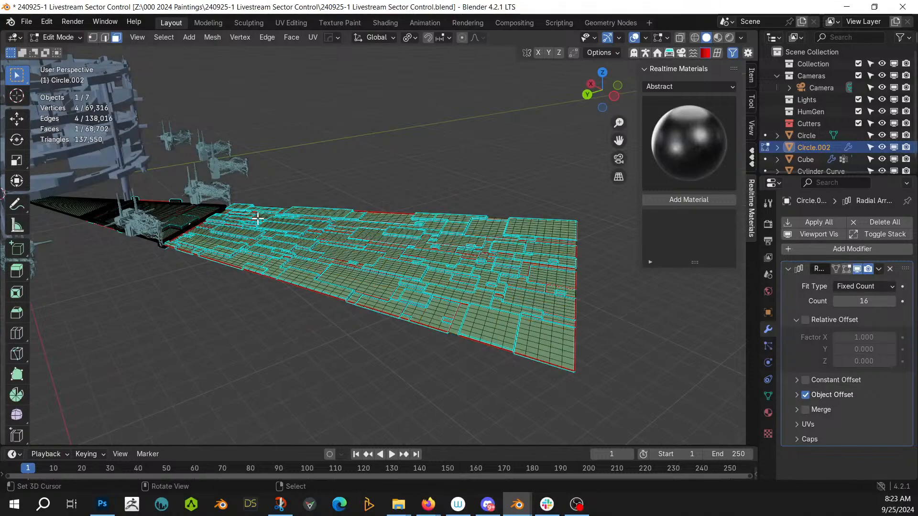
key("KP_Decimal")
middle_click_drag(256, 217, 273, 270)
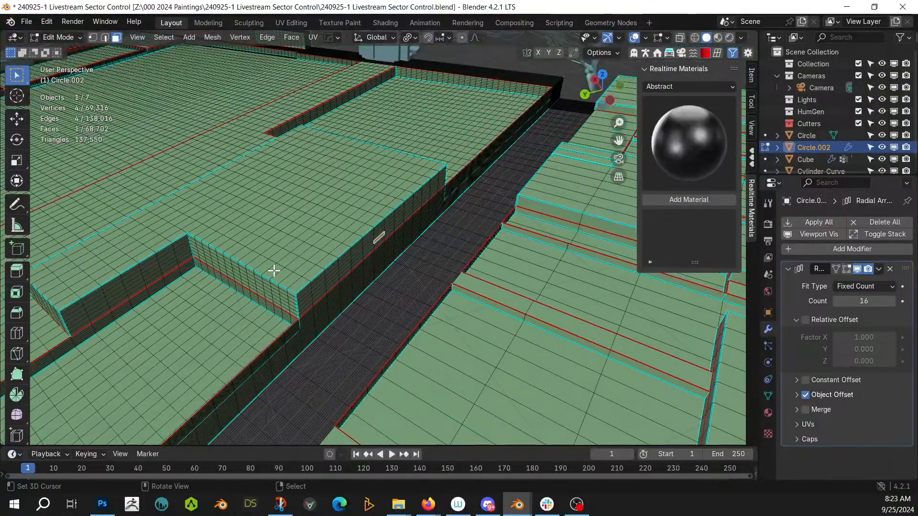
key("alt+h")
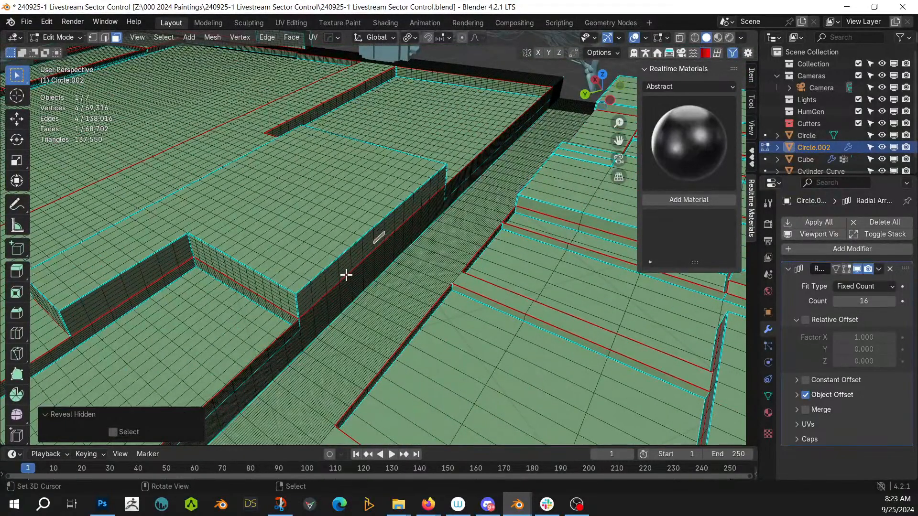
Step: Extend the selection to the coplanar and Sharp-delimited linked faces of that end wall and extrude them about 0.07 m along the normal
middle_click_drag(338, 313, 404, 262)
key("shift+g")
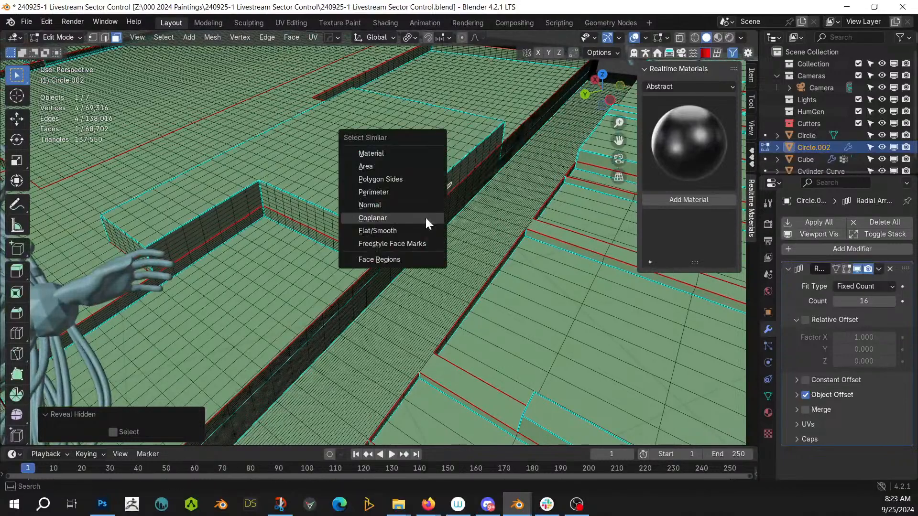
left_click(424, 218)
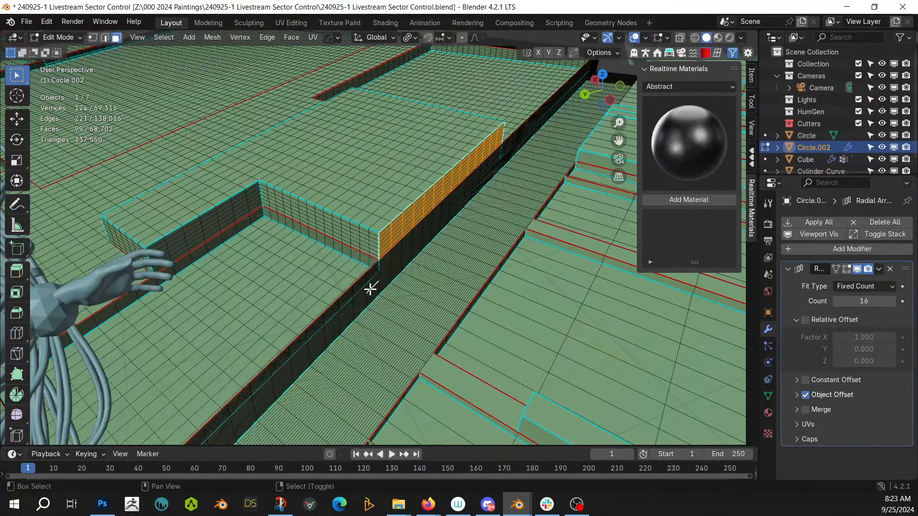
key("ctrl+l")
middle_click_drag(374, 283, 467, 199)
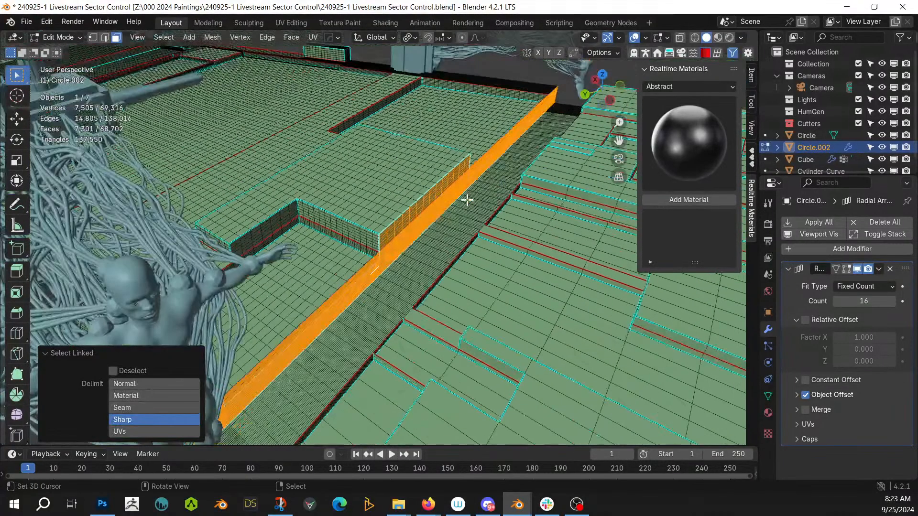
middle_click_drag(380, 267, 401, 266)
key("e")
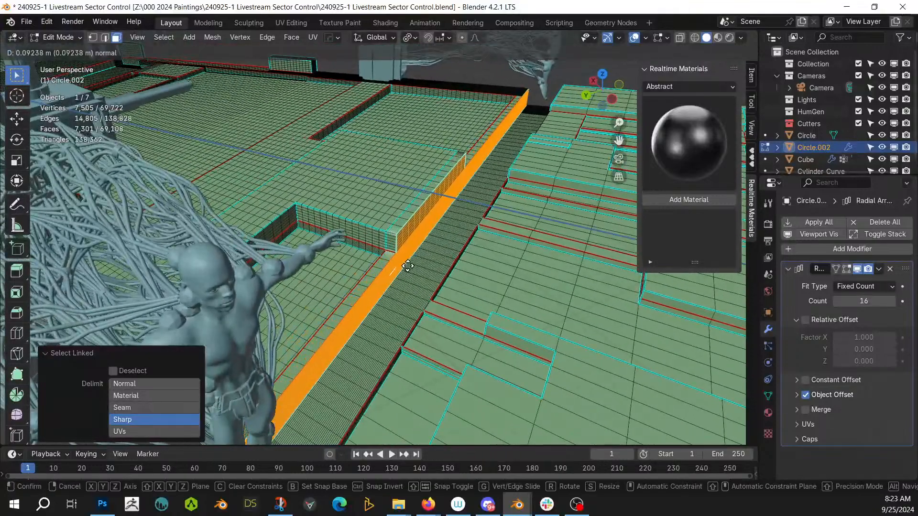
left_click(404, 265)
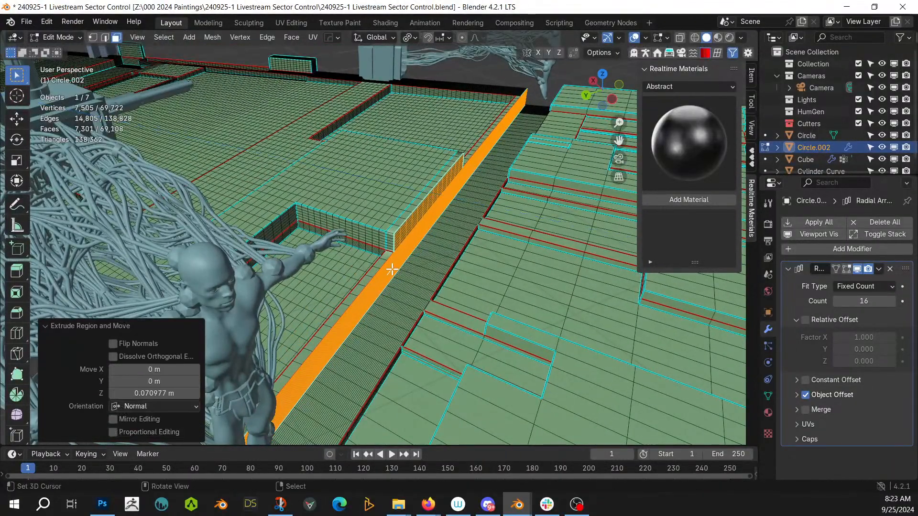
middle_click_drag(404, 265, 451, 281)
key("Tab")
Step: Extrude the linked wall faces on the opposite side of the channel about 0.04 m along the normal, and save the file
key("Tab")
middle_click_drag(487, 246, 459, 244)
left_click(423, 249)
key("l")
key("e")
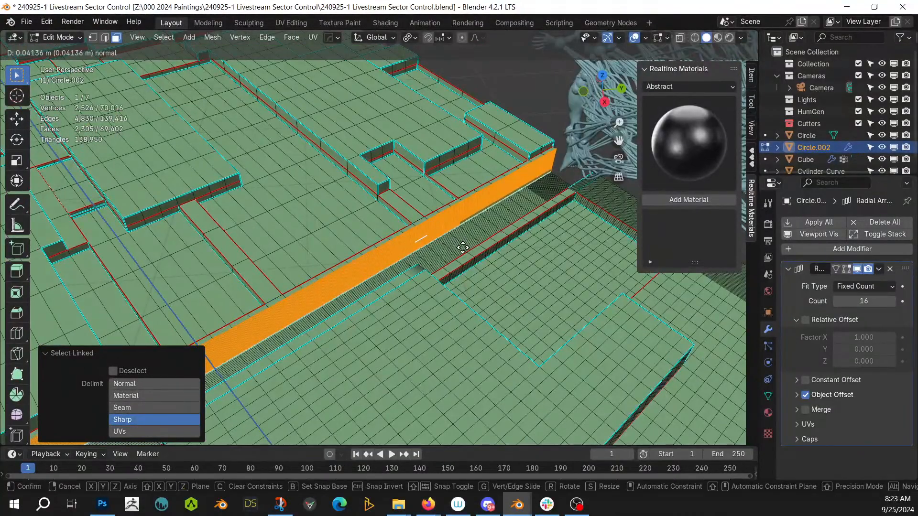
left_click(462, 248)
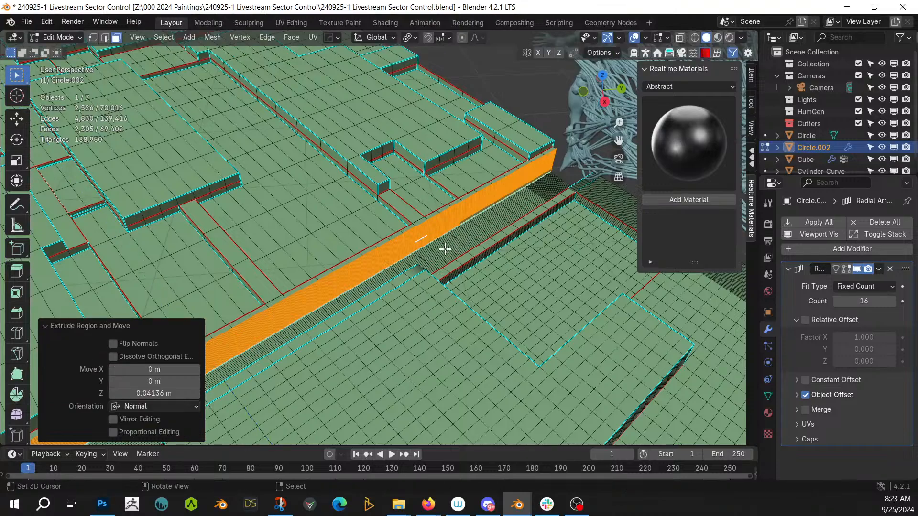
middle_click_drag(487, 285, 396, 375)
key("Tab")
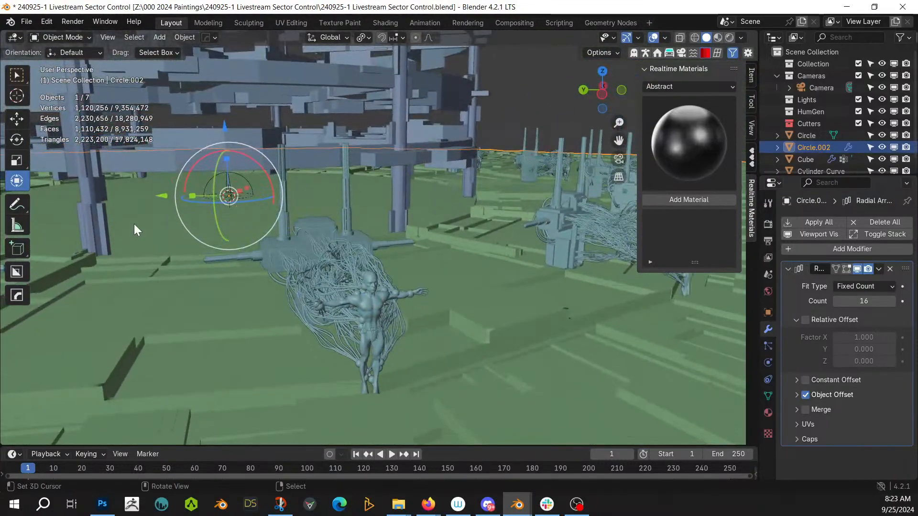
middle_click_drag(134, 224, 404, 289)
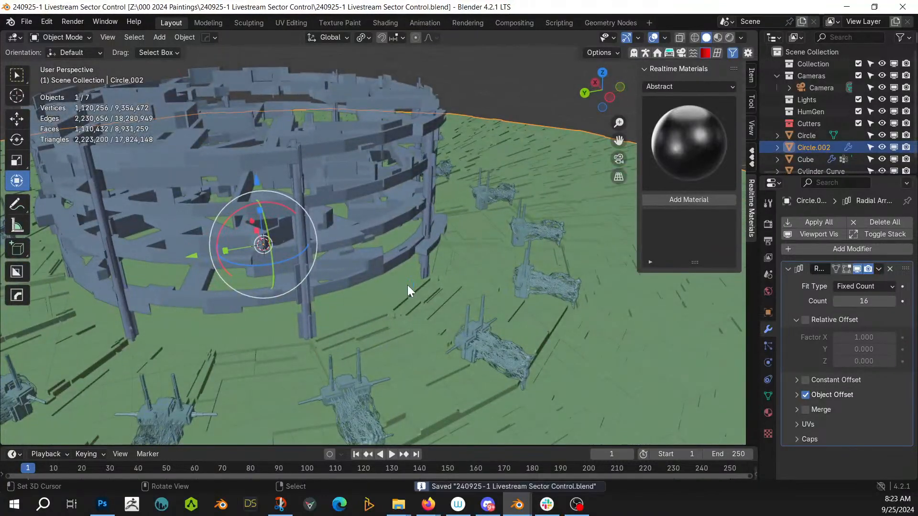
Step: Enter mesh editing on the ground wedge and examine where its flat inner tip meets the plated section
key("Tab")
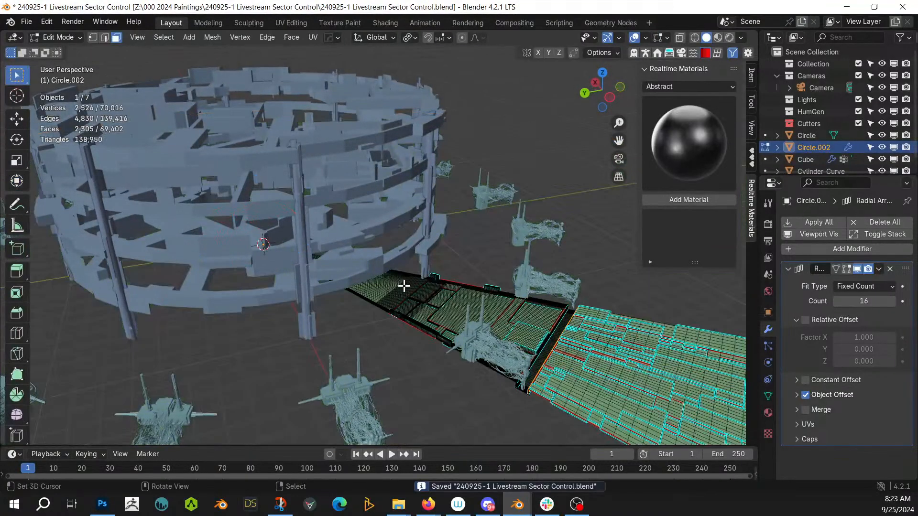
key("KP_Divide")
scroll(404, 285, "up", 3)
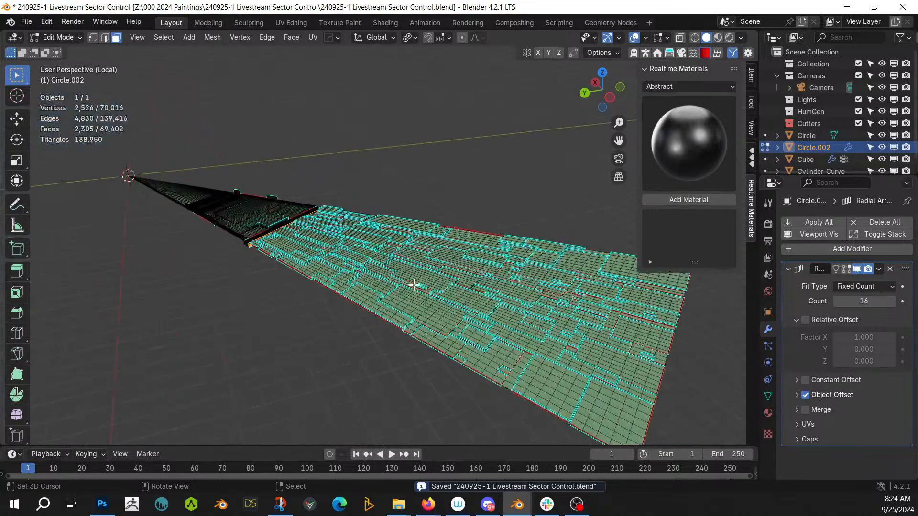
middle_click_drag(416, 285, 479, 366)
key("KP_Divide")
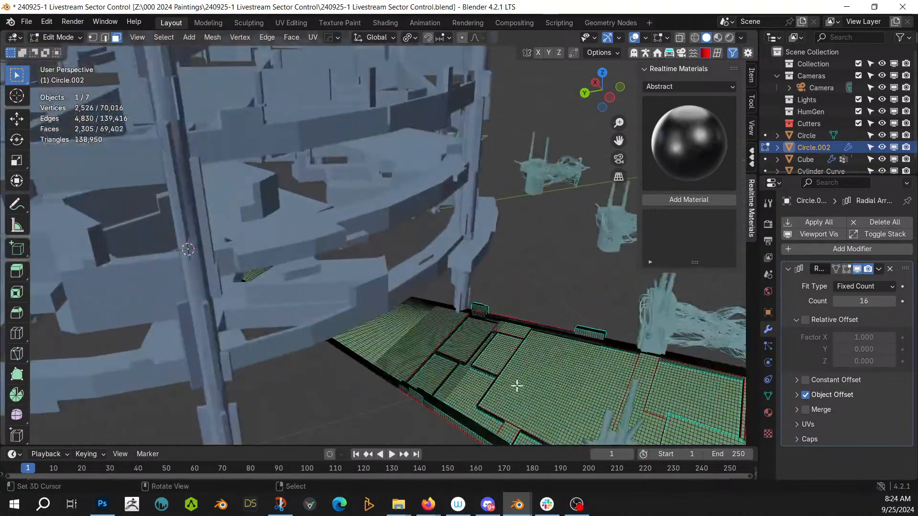
middle_click_drag(551, 287, 202, 285)
scroll(201, 287, "up", 1)
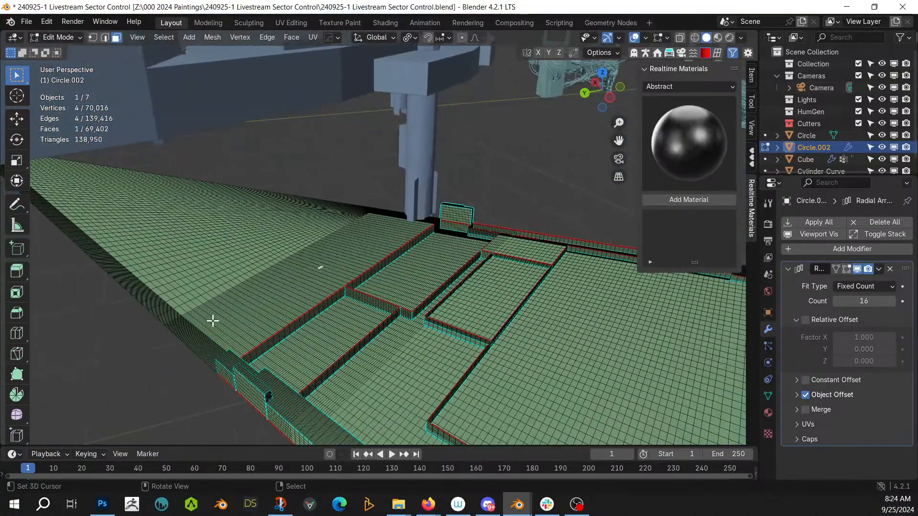
middle_click_drag(213, 321, 259, 363)
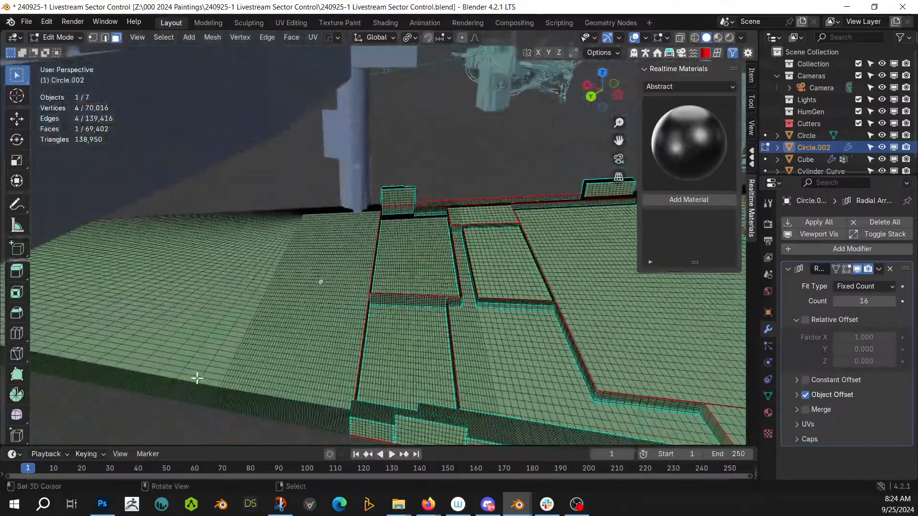
middle_click_drag(204, 308, 599, 298)
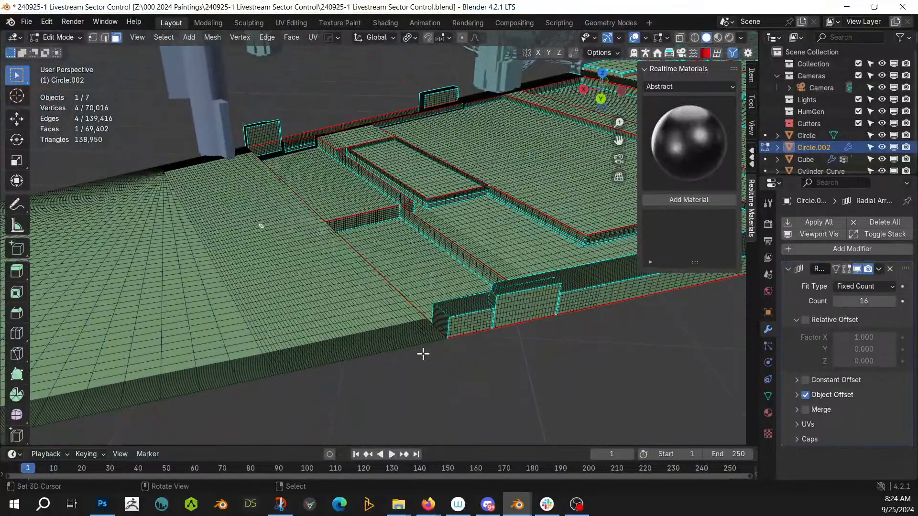
middle_click_drag(364, 340, 396, 341)
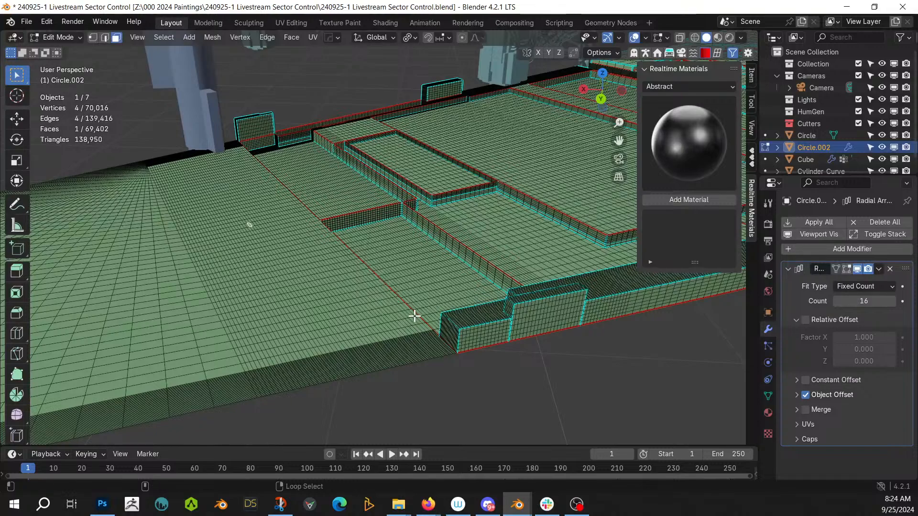
Step: Try to select the narrow face loop along the boundary between the flat inner tip and the plated section
left_click(411, 316, "alt")
key("ctrl+z")
left_click(413, 316, "alt")
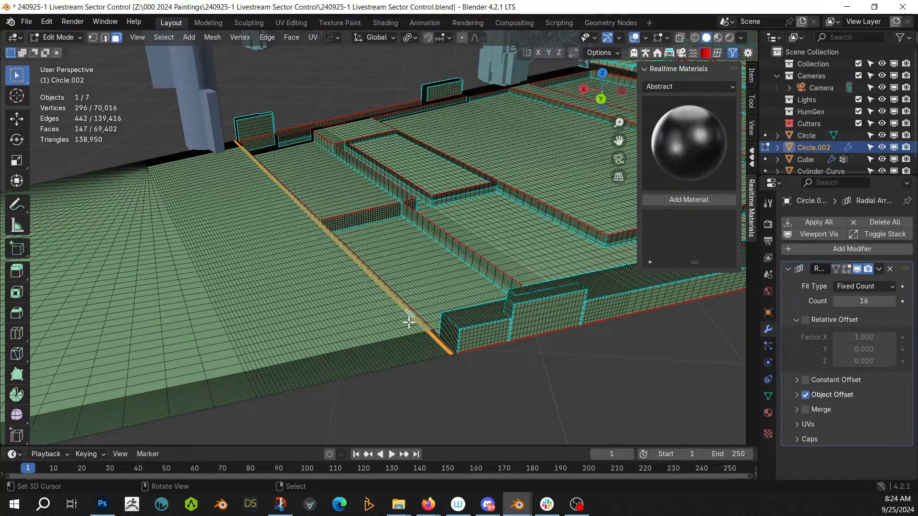
key("ctrl+z")
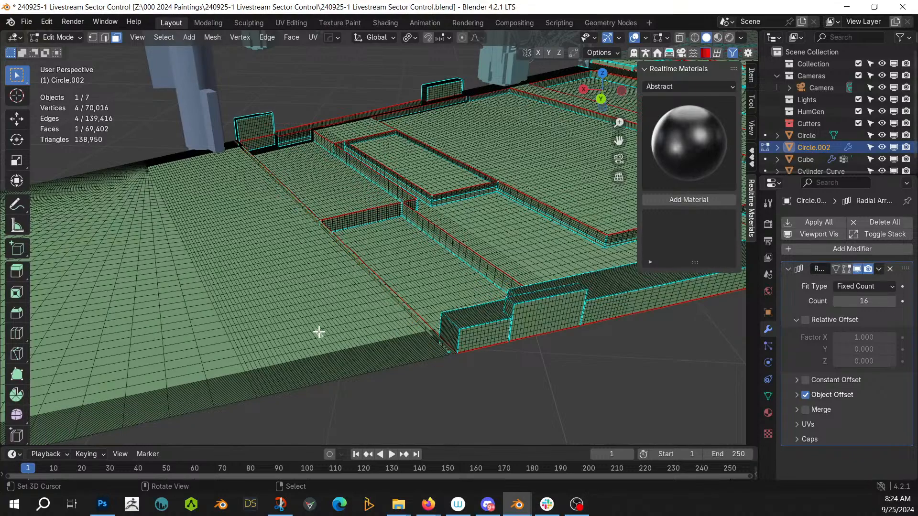
Step: Dissolve the wedge's redundant flat grid geometry with Clean Mesh in Active mode at a 0.5° dissolve angle, and clear the selection
key("l")
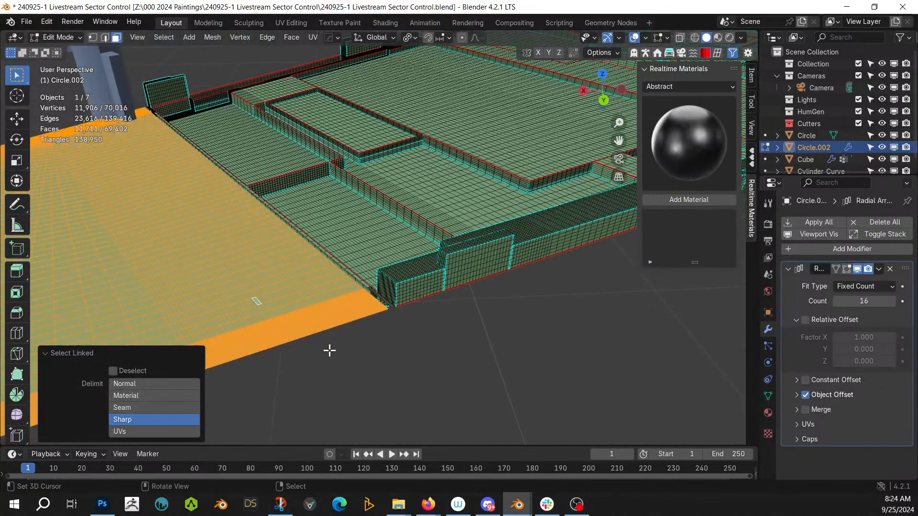
middle_click_drag(328, 349, 2, 394, "shift")
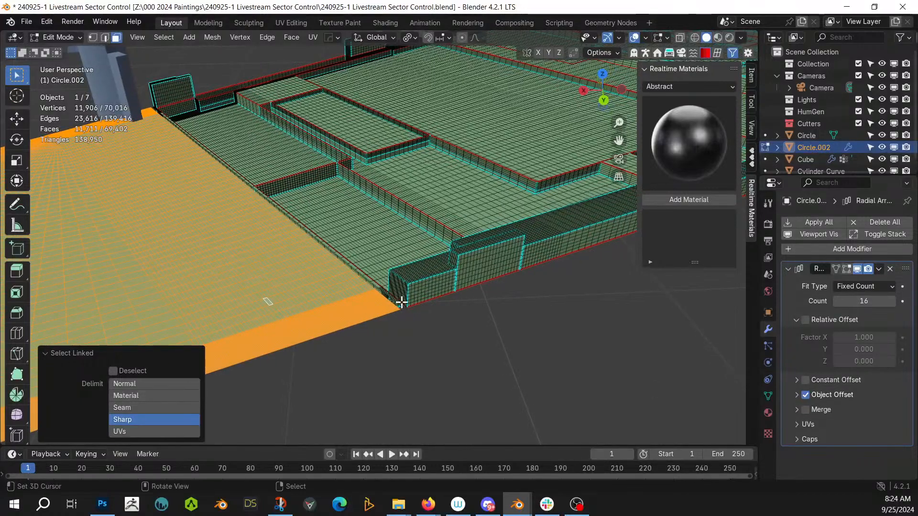
right_click(316, 297)
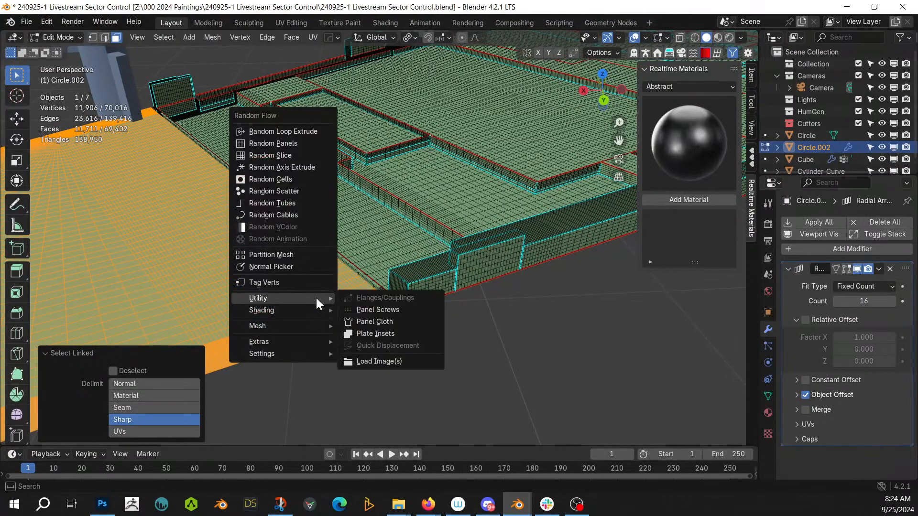
key("q")
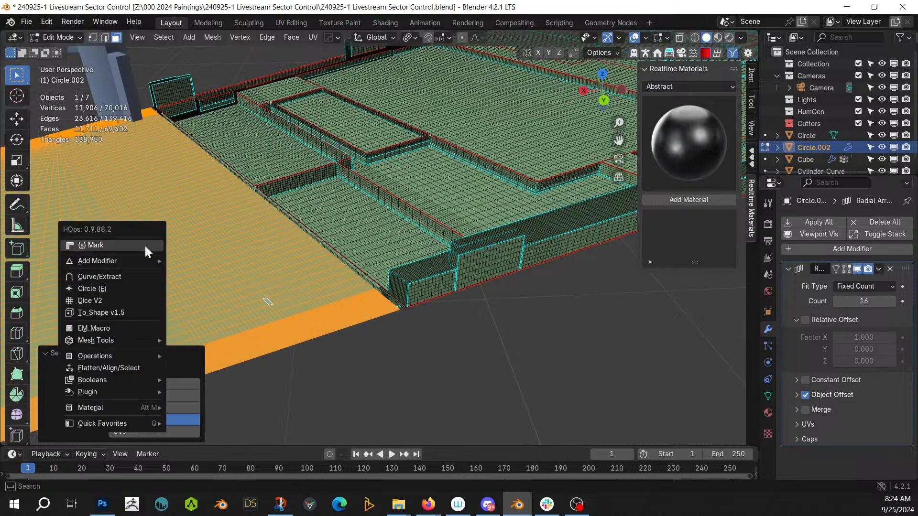
mouse_move(144, 341)
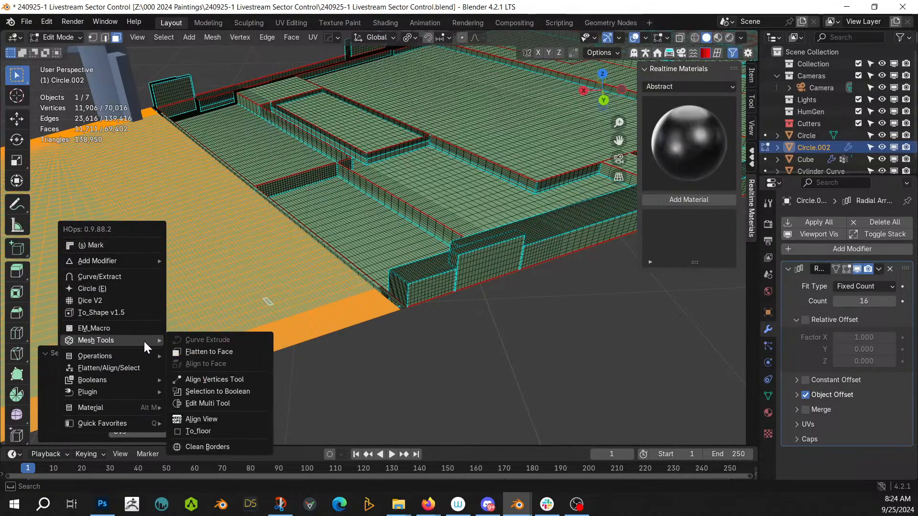
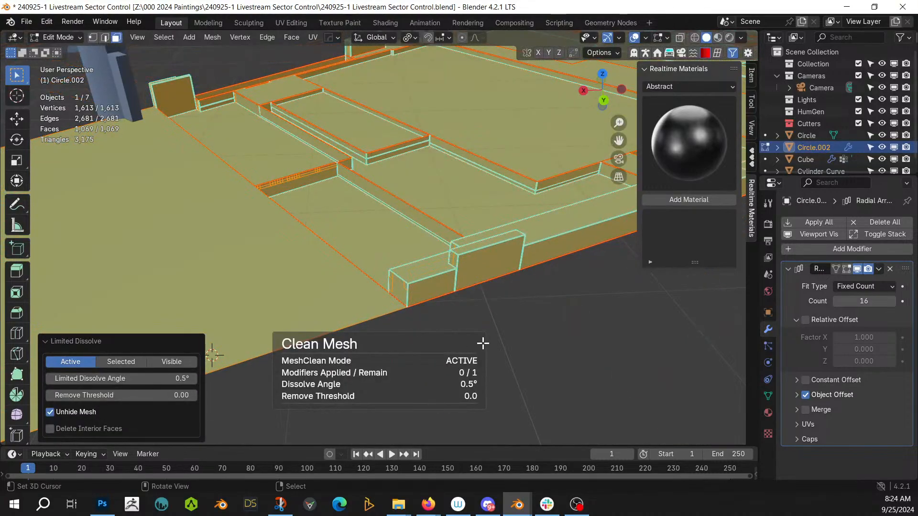
left_click(510, 348)
Step: Select the wedge's flat inner tip face, isolate the wedge in local view and switch to vertex selection
middle_click_drag(504, 334, 563, 257)
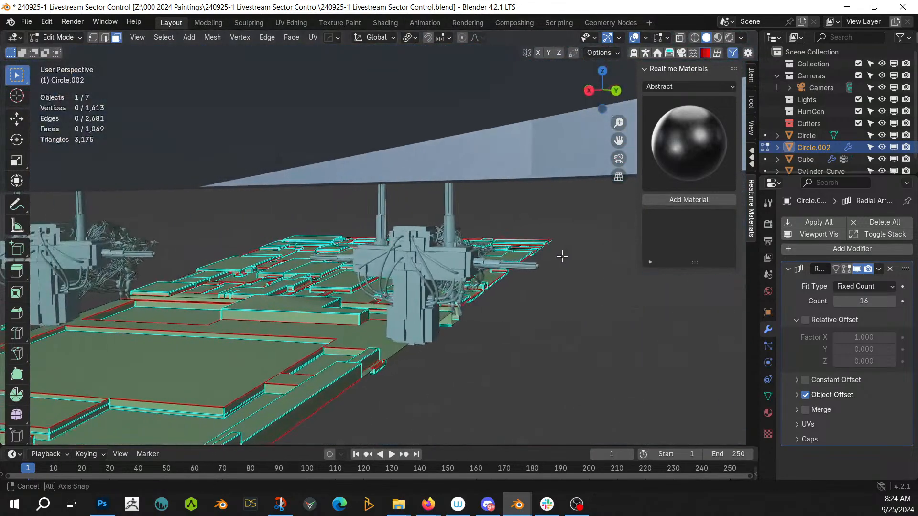
key("Tab")
key("Tab")
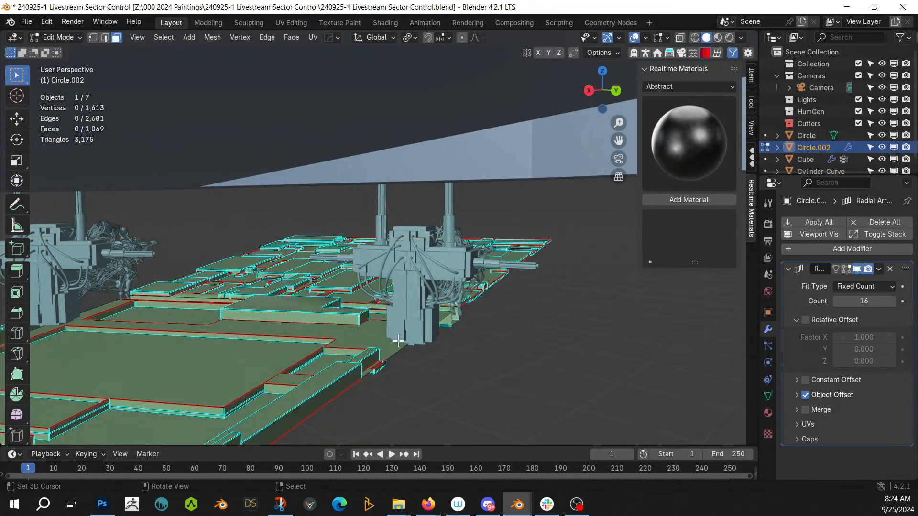
middle_click_drag(398, 341, 191, 385)
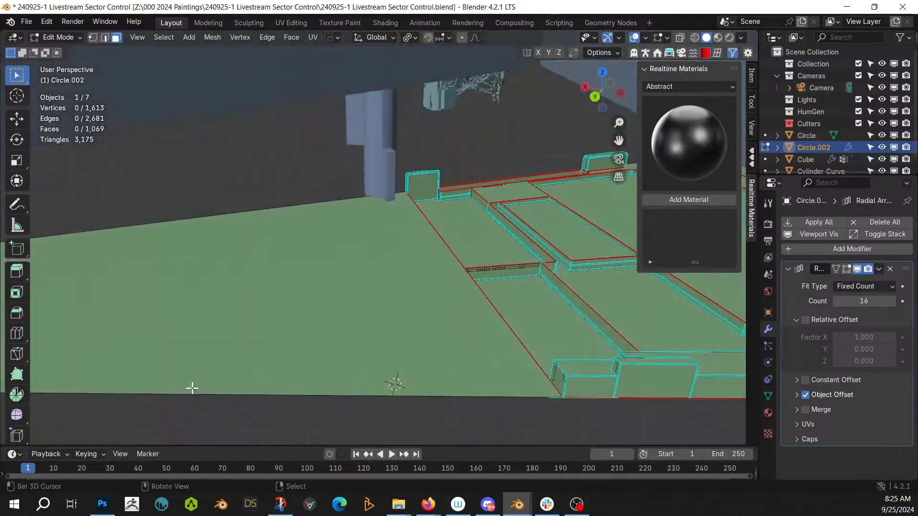
key("Tab")
key("Tab")
left_click(261, 345)
middle_click_drag(294, 347, 264, 351)
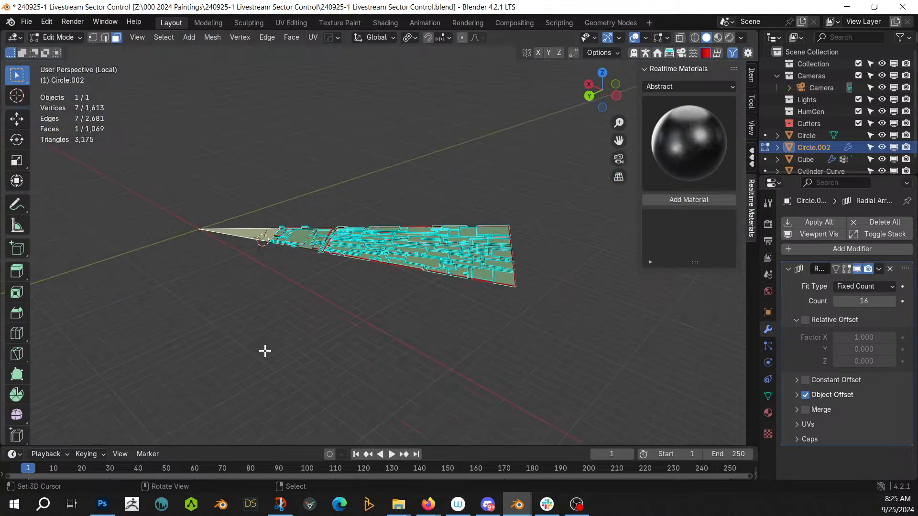
scroll(265, 351, "up", 5)
scroll(310, 321, "up", 4)
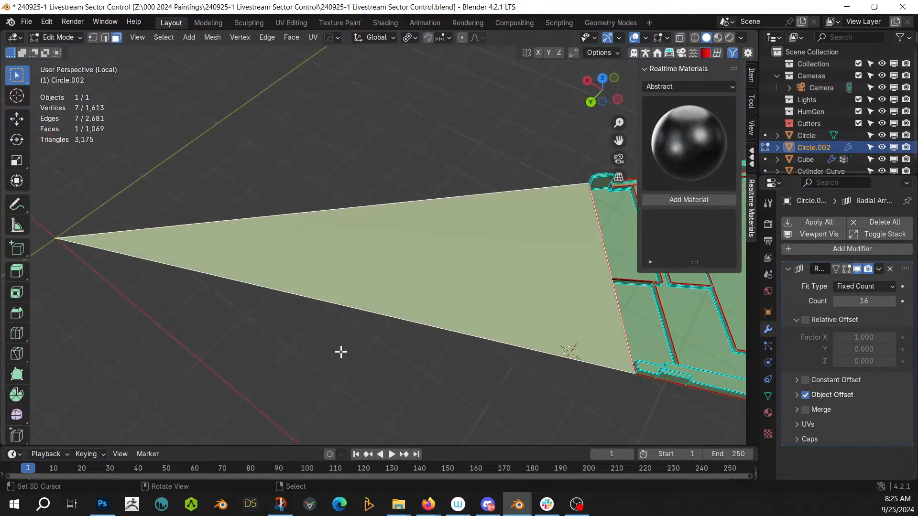
middle_click_drag(404, 356, 415, 367)
key("1")
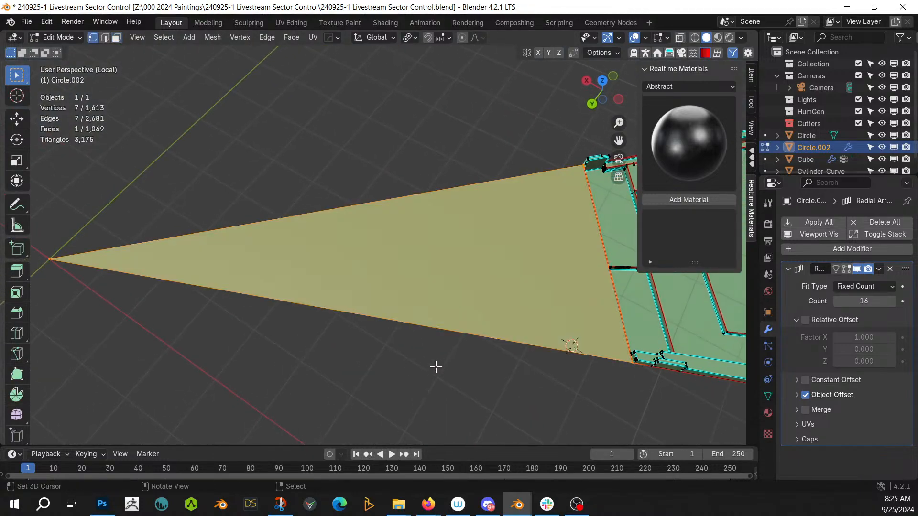
key("i")
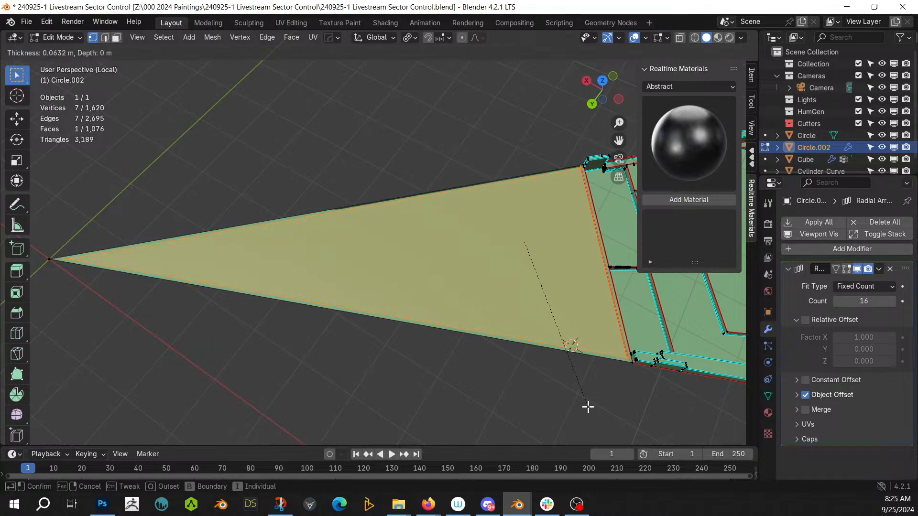
key("Escape")
scroll(585, 410, "up", 3)
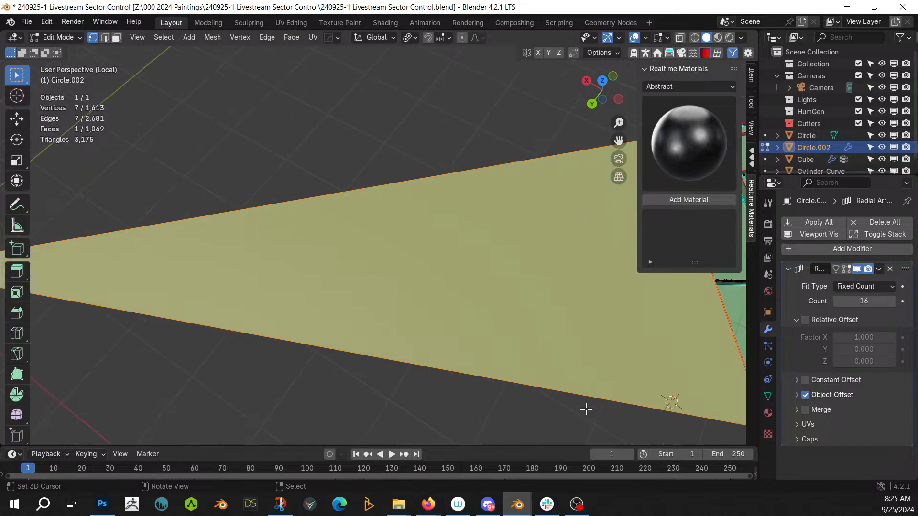
Step: Hide all of the wedge's geometry except the inner tip face and clear the selection
middle_click_drag(584, 410, 428, 233)
scroll(429, 235, "down", 2)
scroll(428, 235, "up", 5)
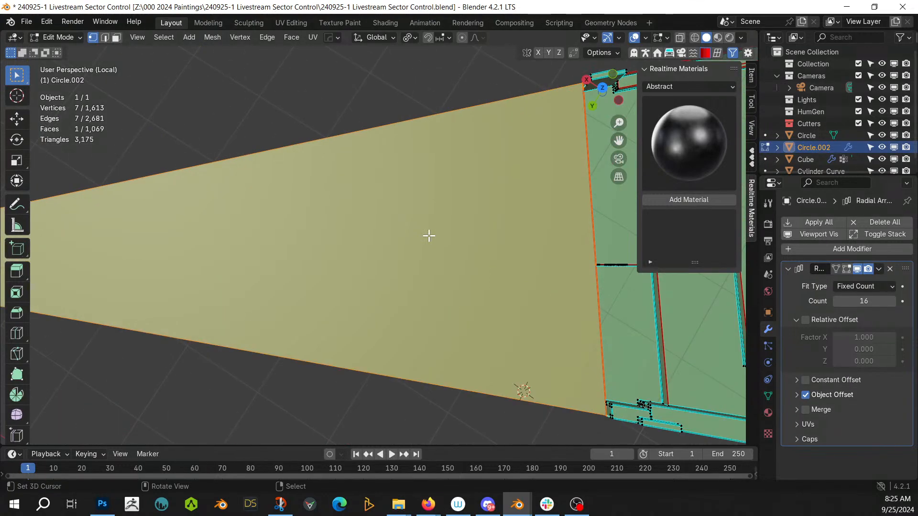
key("shift+h")
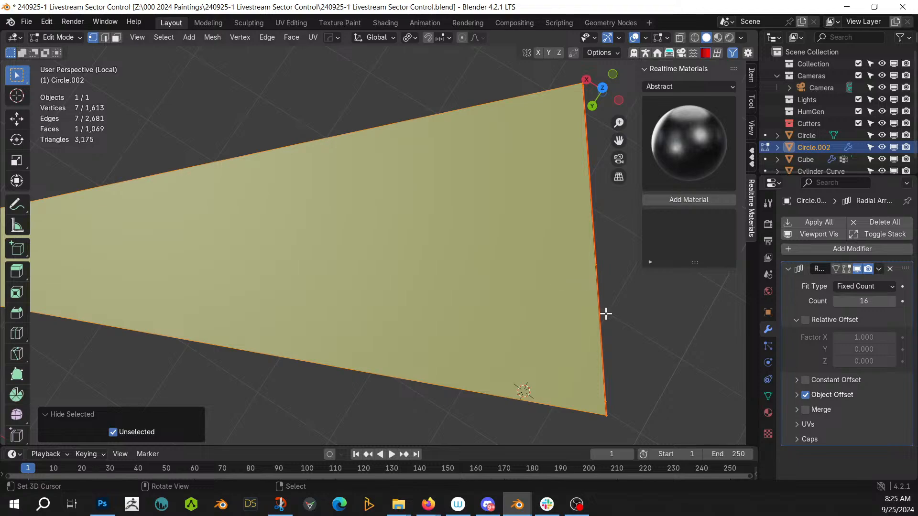
left_click(646, 349)
Step: Select two intermediate vertices on the tip face's outer edge, the one beside the nearer corner and the next one along
middle_click_drag(607, 352, 473, 293, "shift")
scroll(469, 306, "up", 4)
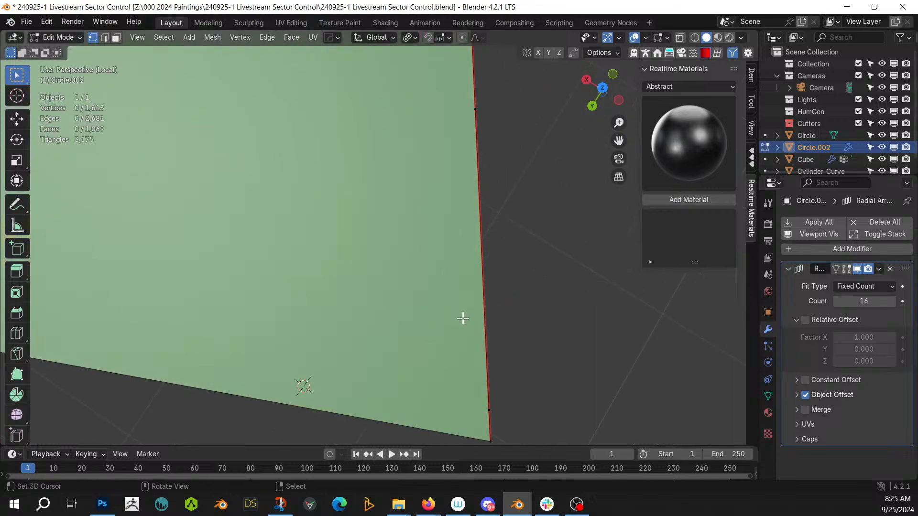
left_click(492, 409)
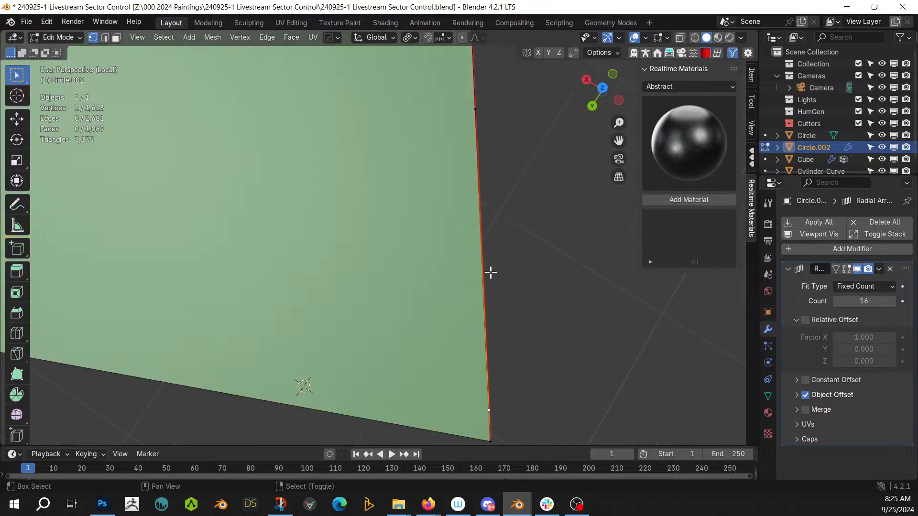
key("c")
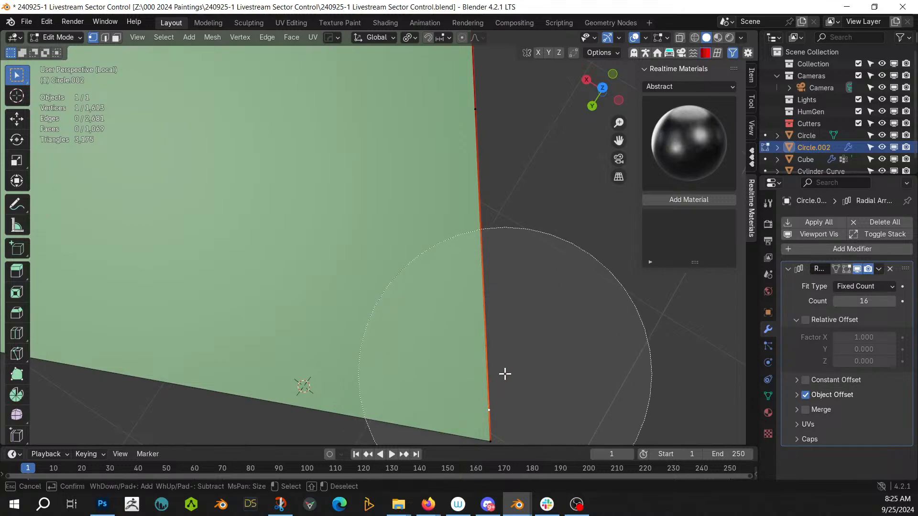
scroll(504, 373, "up", 5)
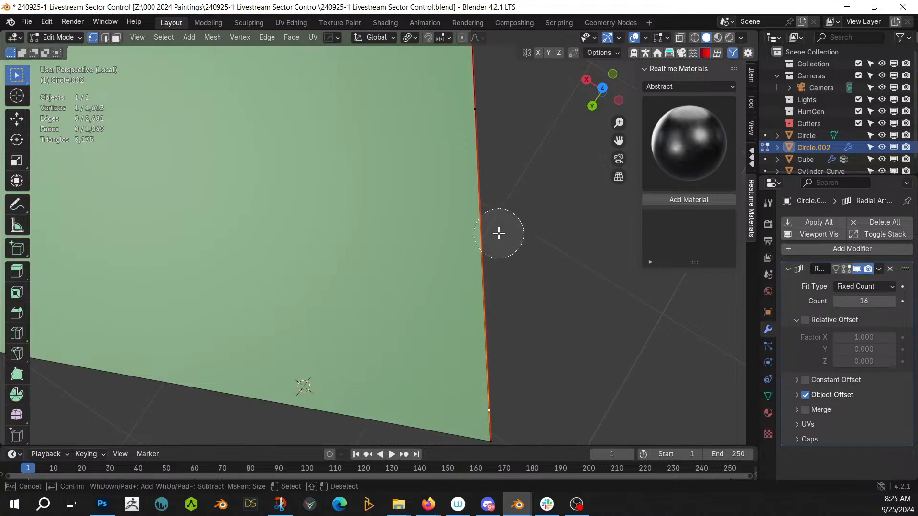
left_click(473, 105)
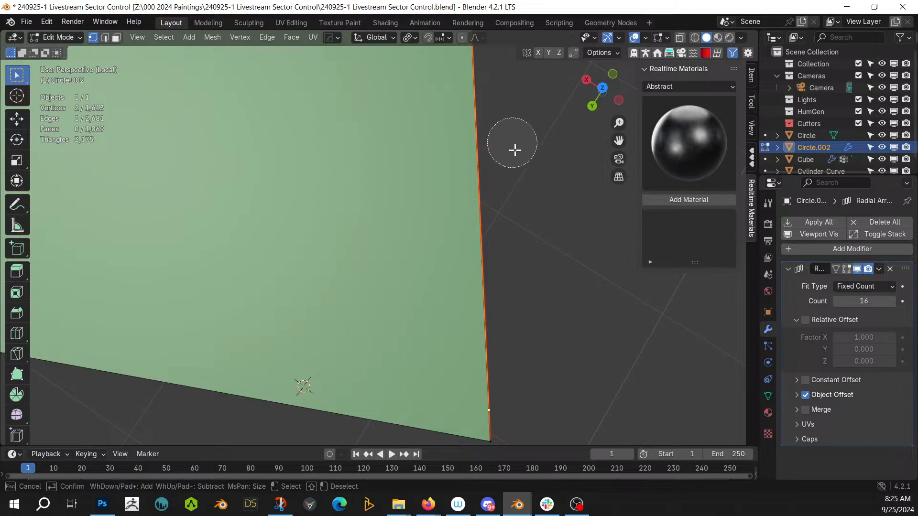
right_click(514, 174)
Step: Add the two intermediate vertices near the far corner of the tip face's outer edge to the selection
middle_click_drag(512, 177, 526, 435)
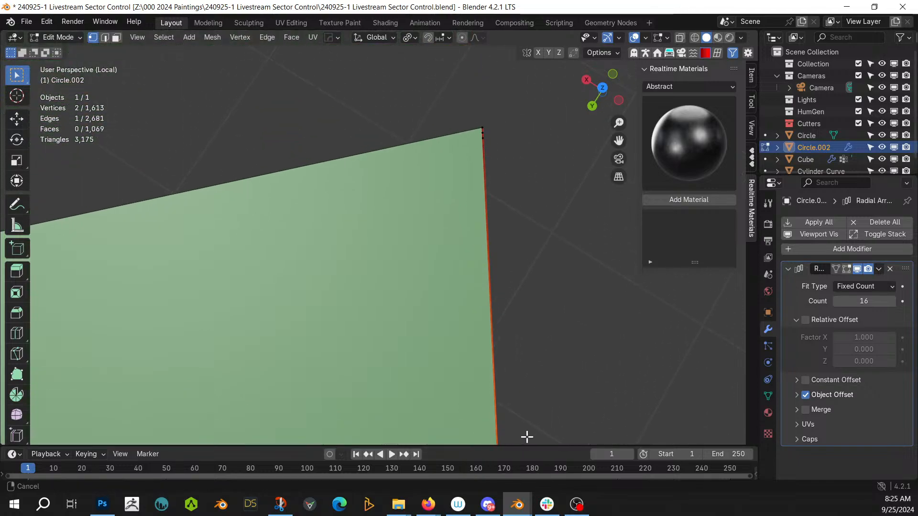
scroll(491, 203, "up", 4)
scroll(491, 202, "up", 2)
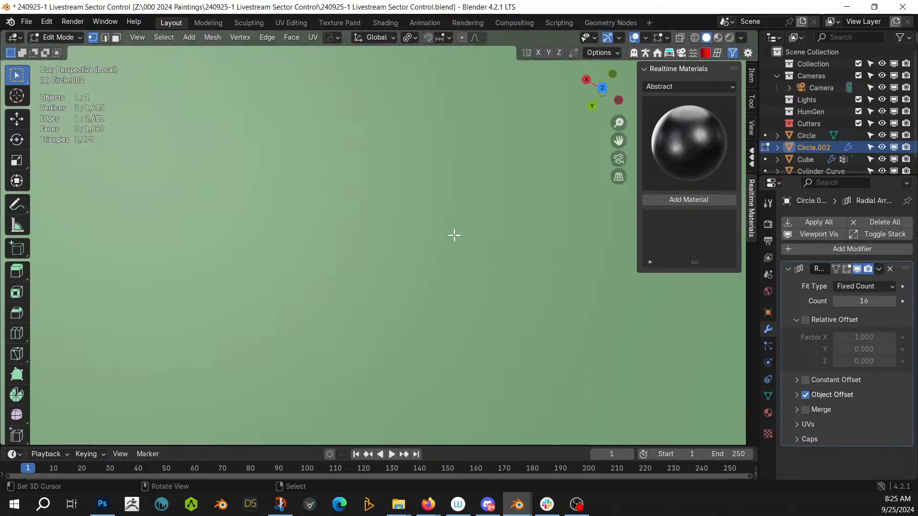
scroll(454, 235, "down", 5)
key("c")
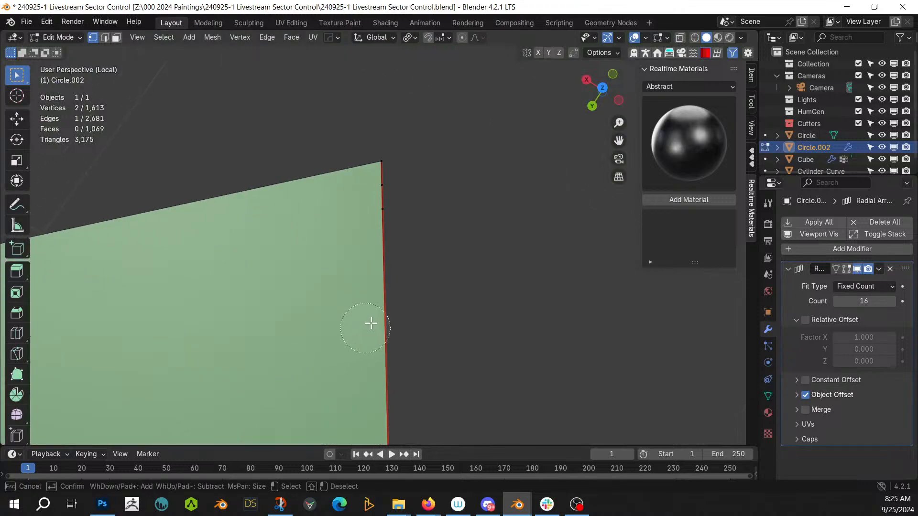
left_click_drag(371, 323, 381, 199)
right_click(443, 248)
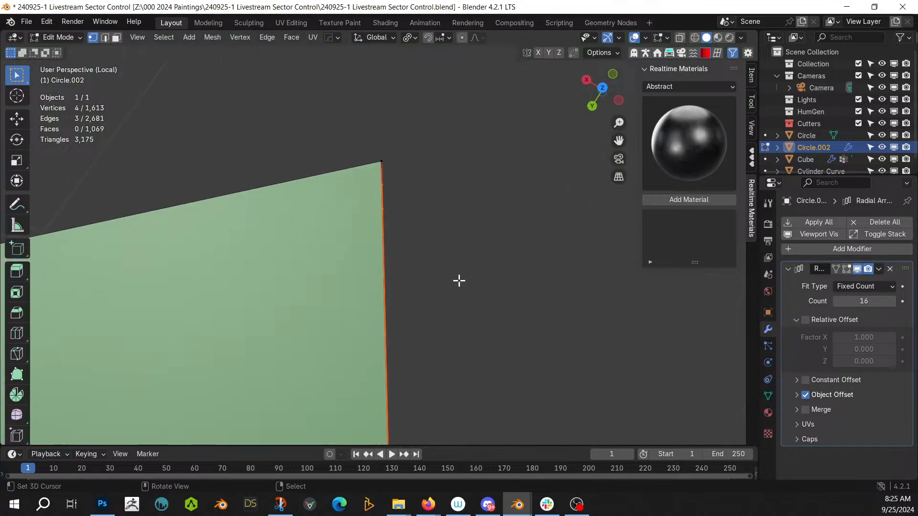
Step: Try to dissolve the four selected intermediate vertices on the tip face's outer edge
key("ctrl+x")
key("ctrl+z")
middle_click_drag(455, 295, 396, 364, "shift")
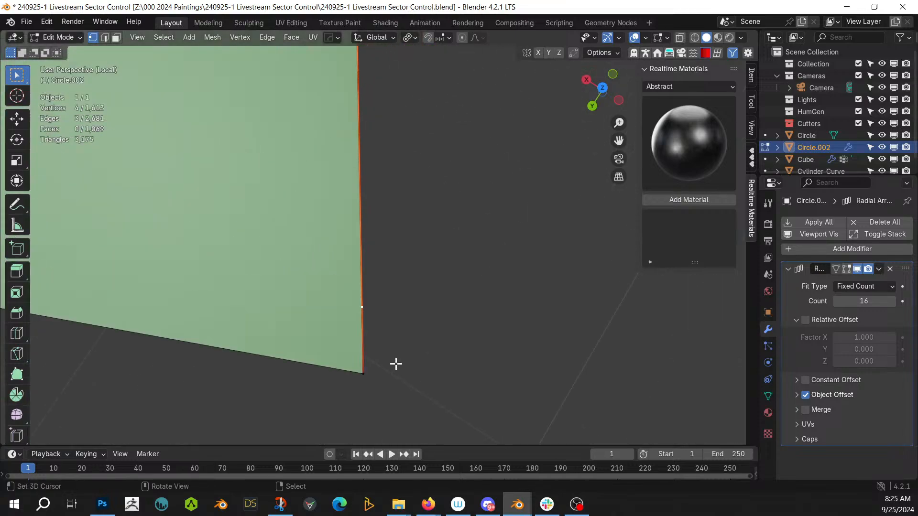
Step: Merge the intermediate vertex beside the near corner of the tip face's outer edge into the corner vertex using At Last
left_click(361, 375)
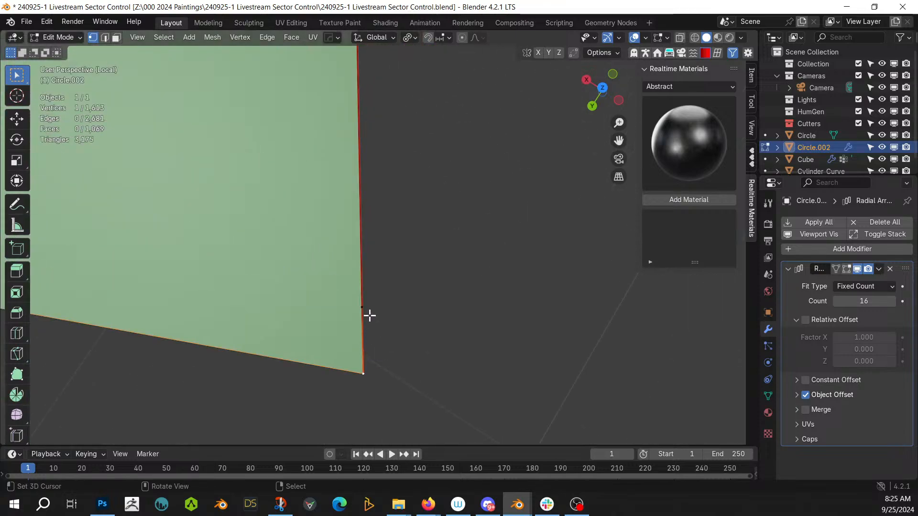
left_click(362, 307)
left_click(362, 373, "shift")
key("m")
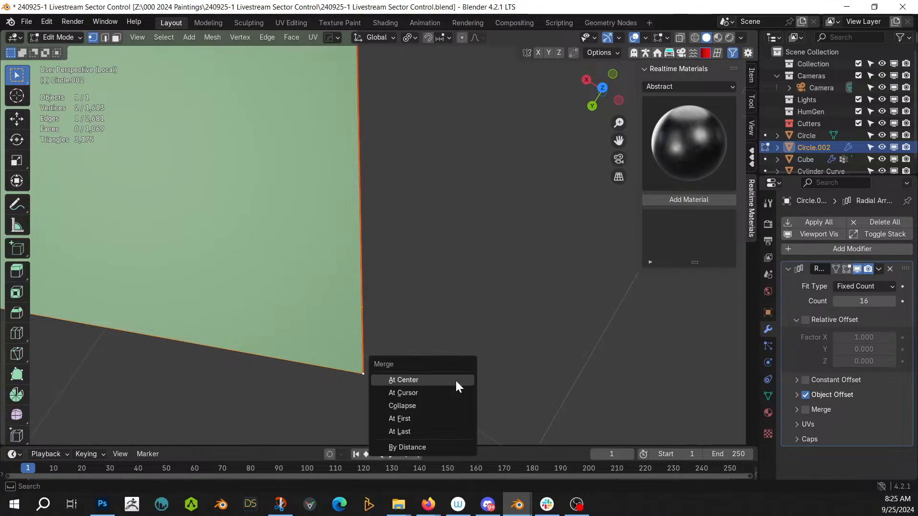
left_click(416, 430)
Step: Merge the next remaining intermediate vertex along the tip face's outer edge into the same near corner vertex using At Last
middle_click_drag(419, 343, 402, 105)
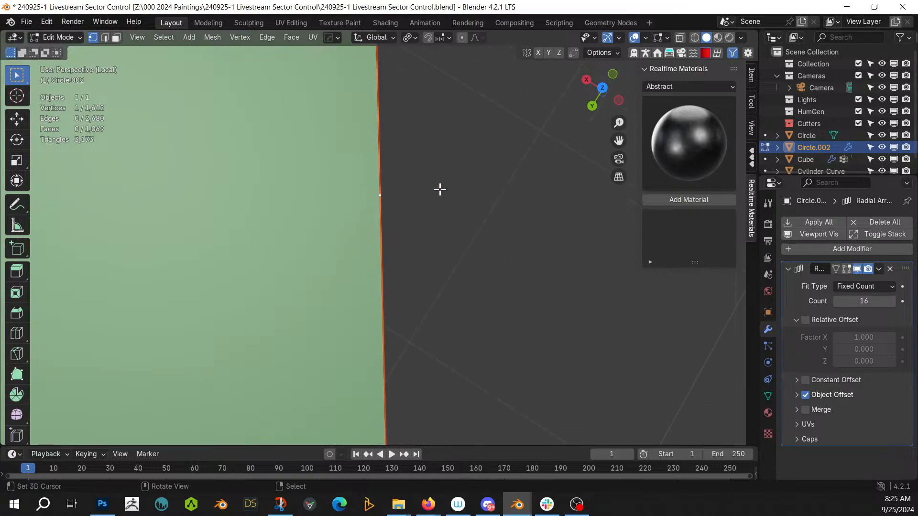
scroll(438, 191, "down", 4)
left_click(381, 321, "ctrl")
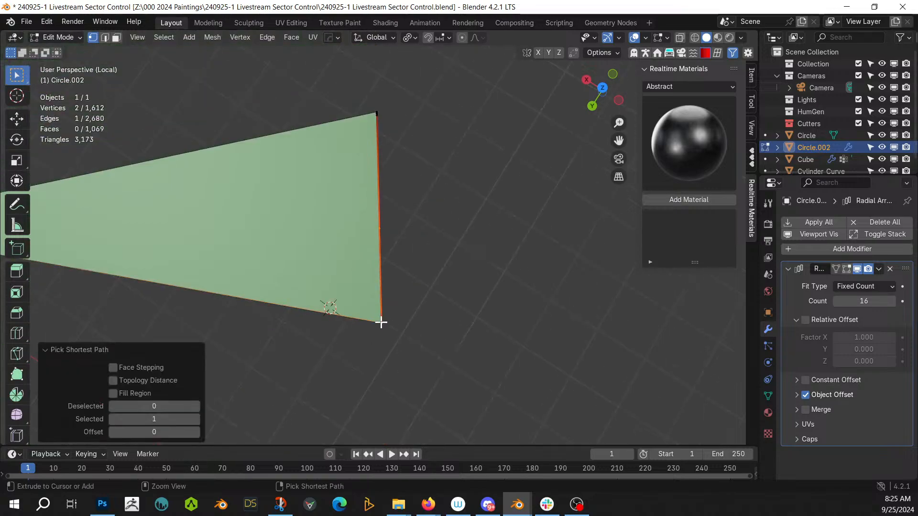
key("m")
left_click(471, 322)
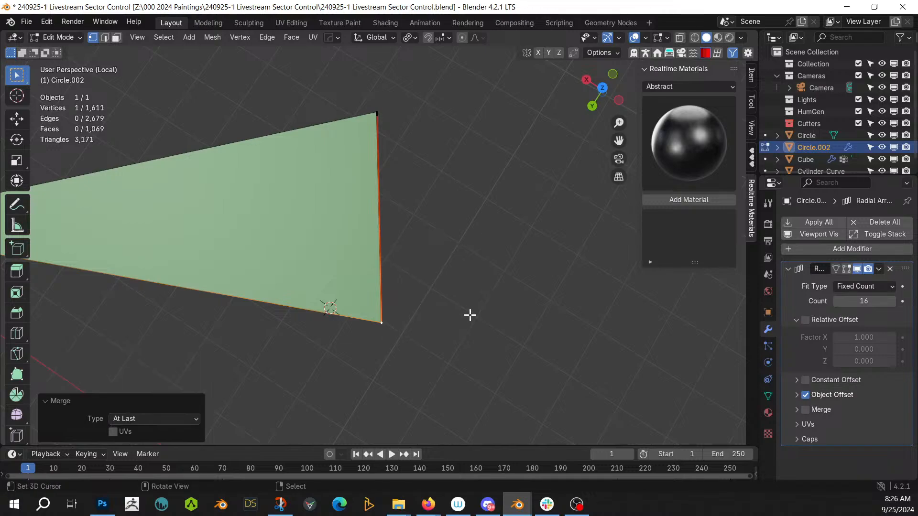
Step: Merge the two intermediate vertices at the far end of the tip face's outer edge into the far corner vertex using At Last
scroll(422, 205, "up", 3)
middle_click_drag(422, 205, 437, 308, "shift")
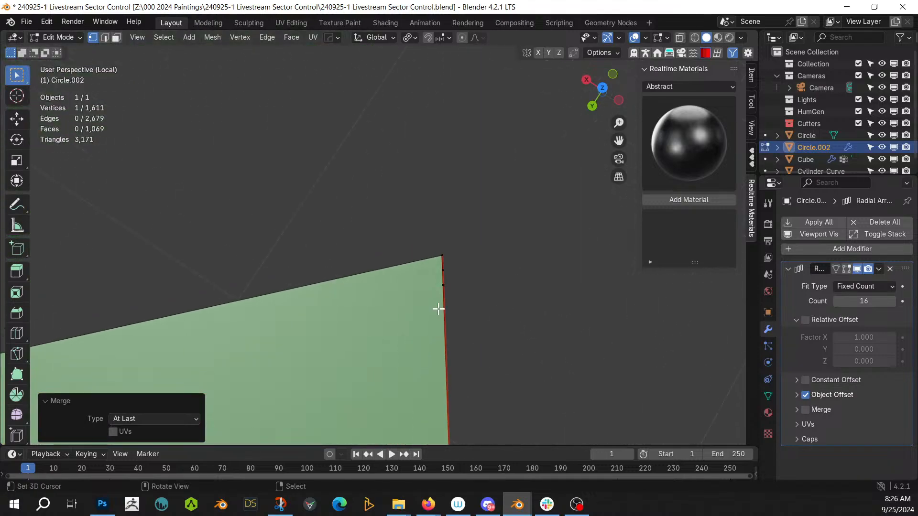
left_click(443, 275, "shift")
left_click(443, 258, "shift")
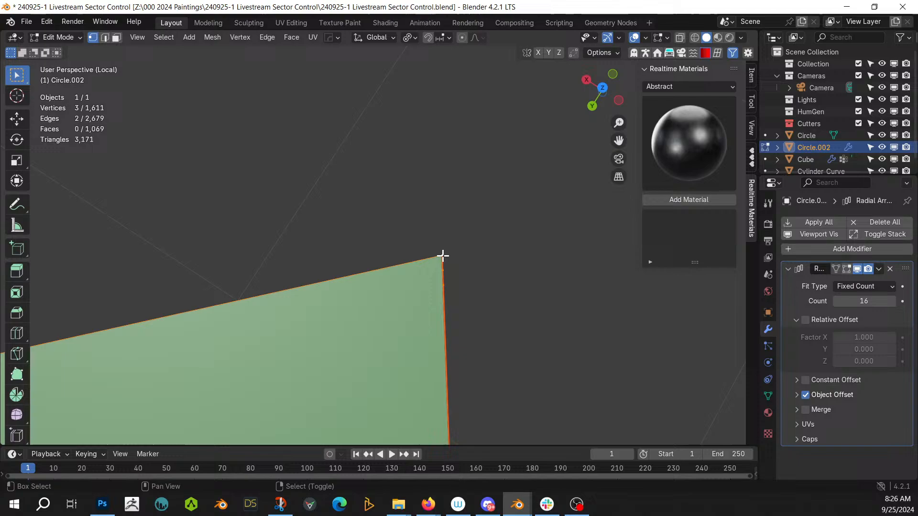
key("m")
left_click(497, 290)
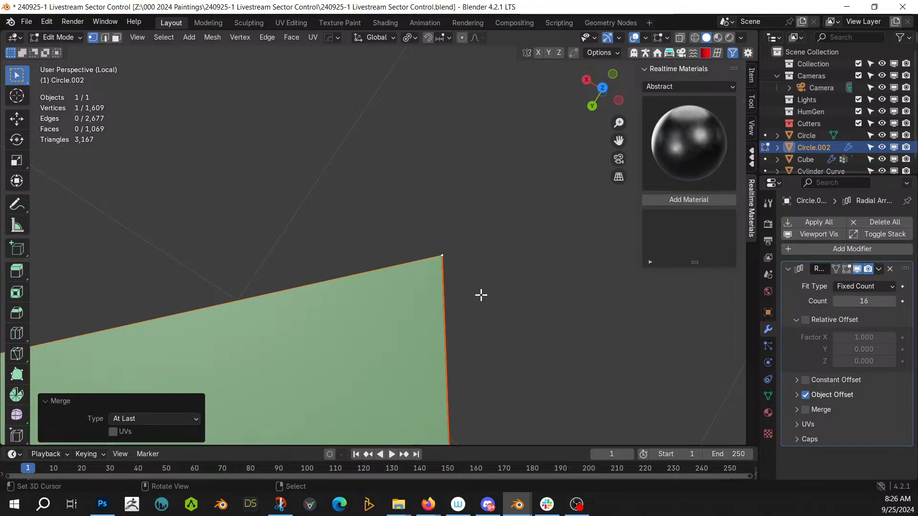
Step: Reveal the wedge's hidden geometry and select the triangular inner tip face in face select mode
key("alt+h")
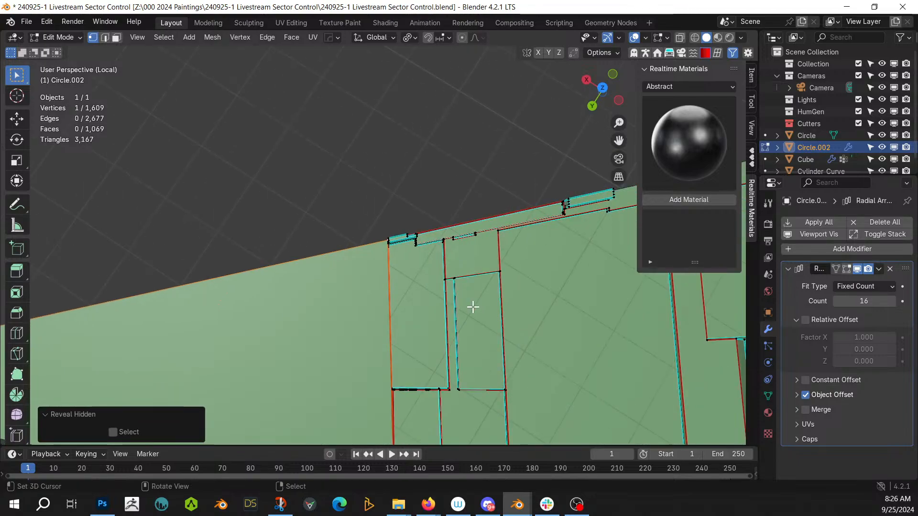
middle_click_drag(472, 307, 332, 271)
key("Tab")
key("Tab")
key("3")
left_click(284, 310)
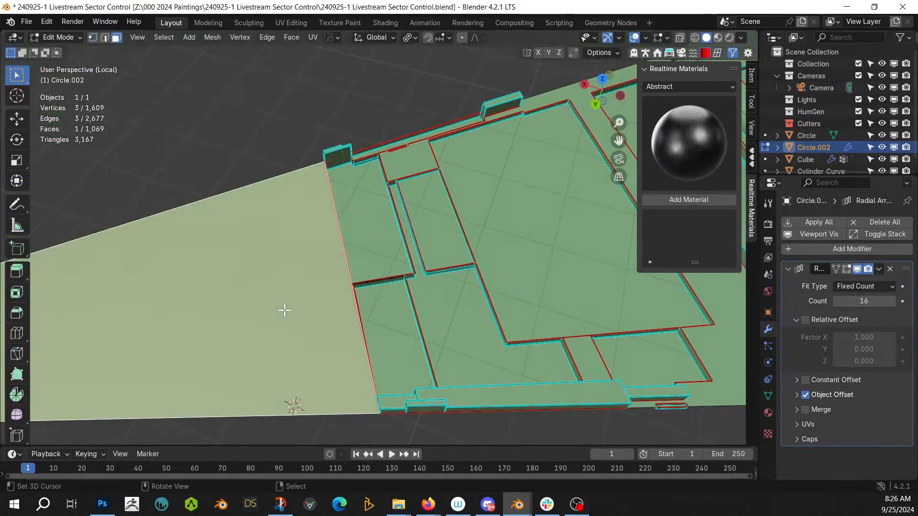
middle_click_drag(284, 311, 708, 273)
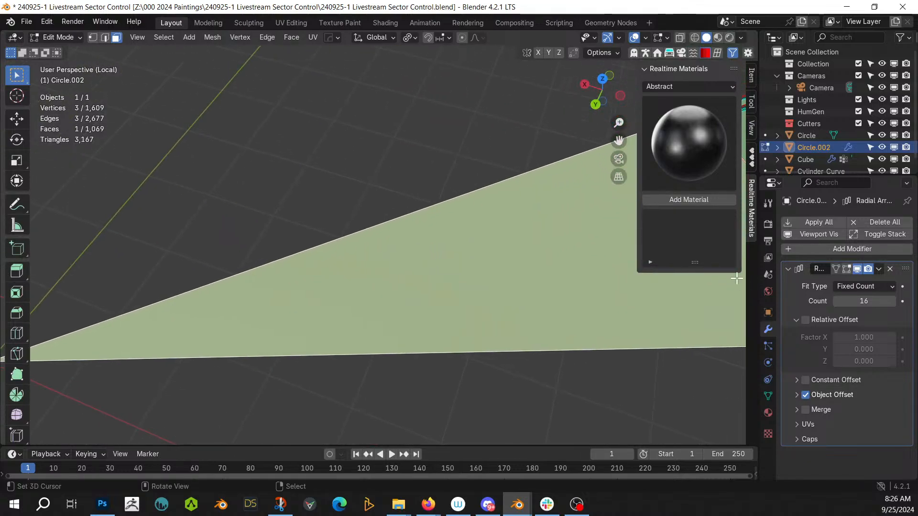
scroll(355, 306, "down", 3)
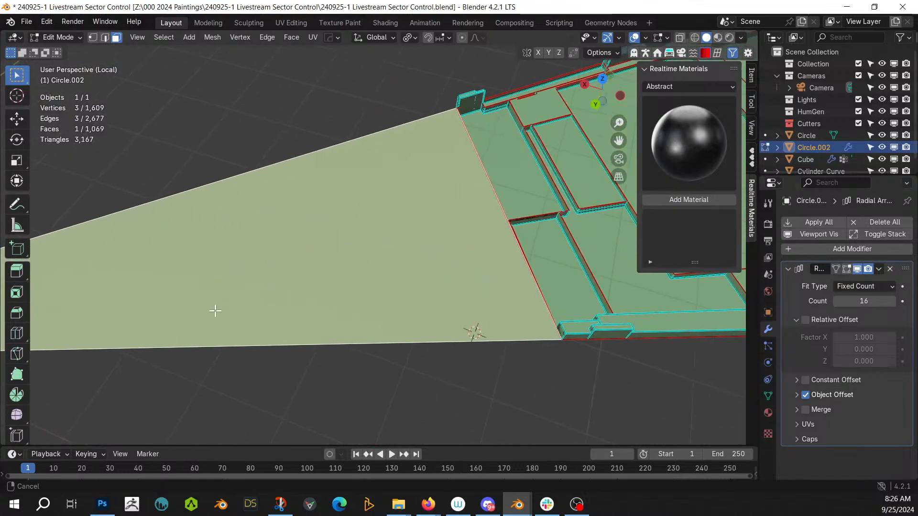
key("i")
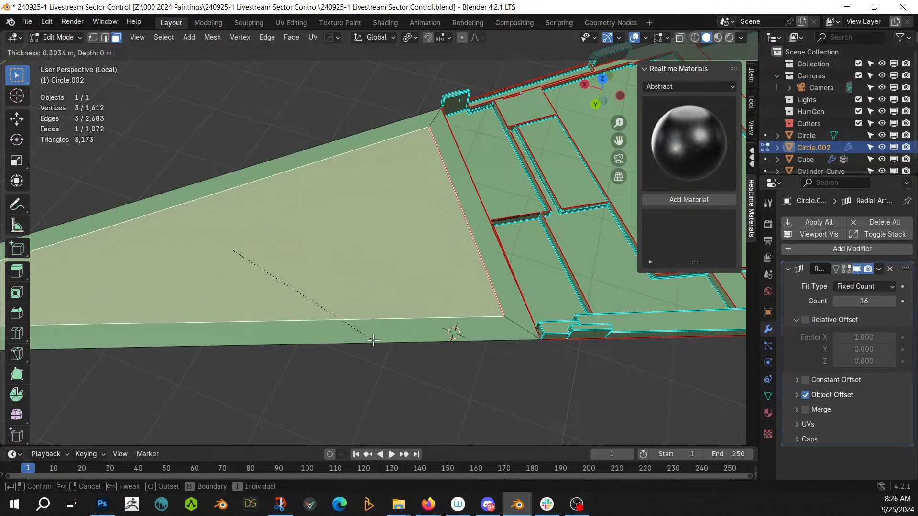
right_click(376, 341)
Step: Subdivide the inner tip face with 1 cut and clear the selection
scroll(371, 340, "down", 6)
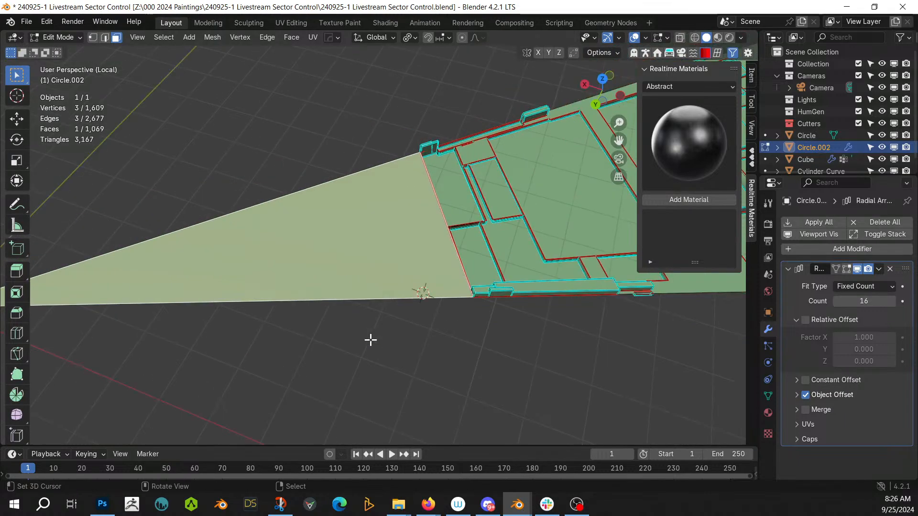
middle_click_drag(363, 320, 281, 321, "shift")
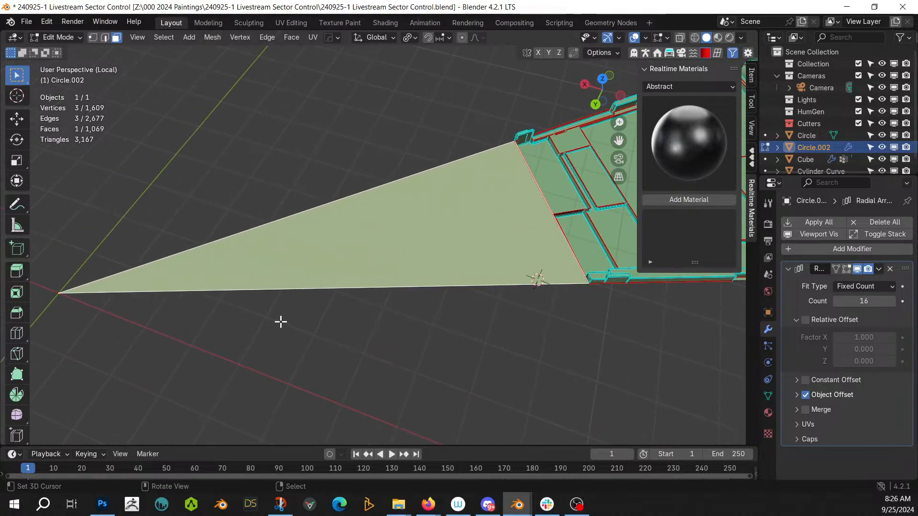
right_click(453, 323)
left_click(420, 266)
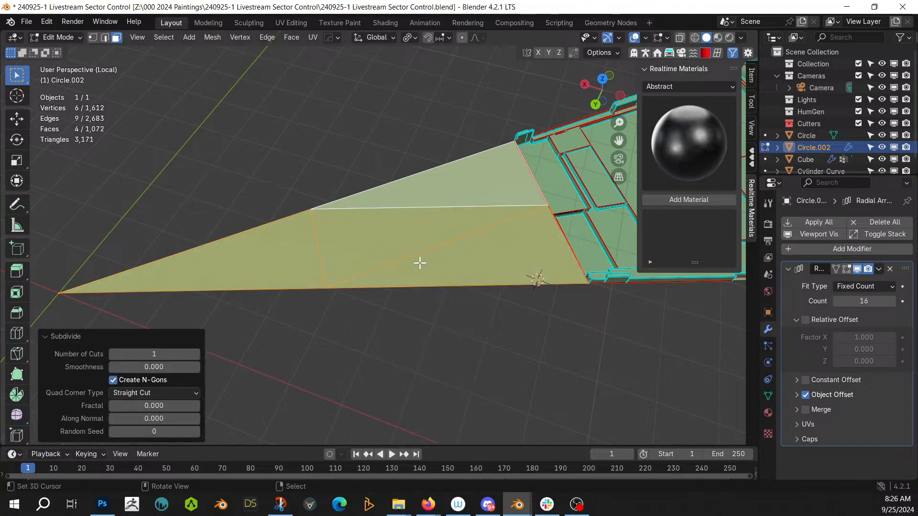
left_click(471, 361)
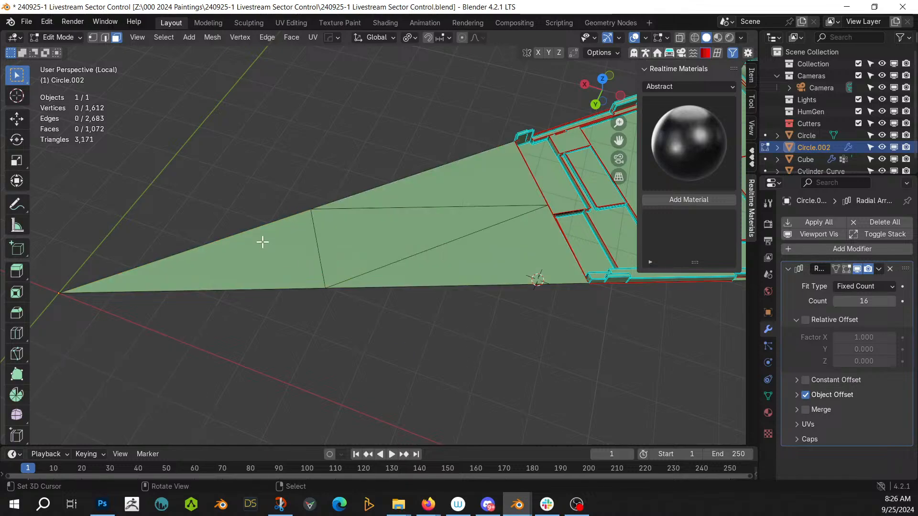
Step: Exit local view, select the innermost triangle of the subdivided tip face, and try to extrude it downward
key("KP_Divide")
middle_click_drag(296, 258, 360, 280)
left_click(369, 298)
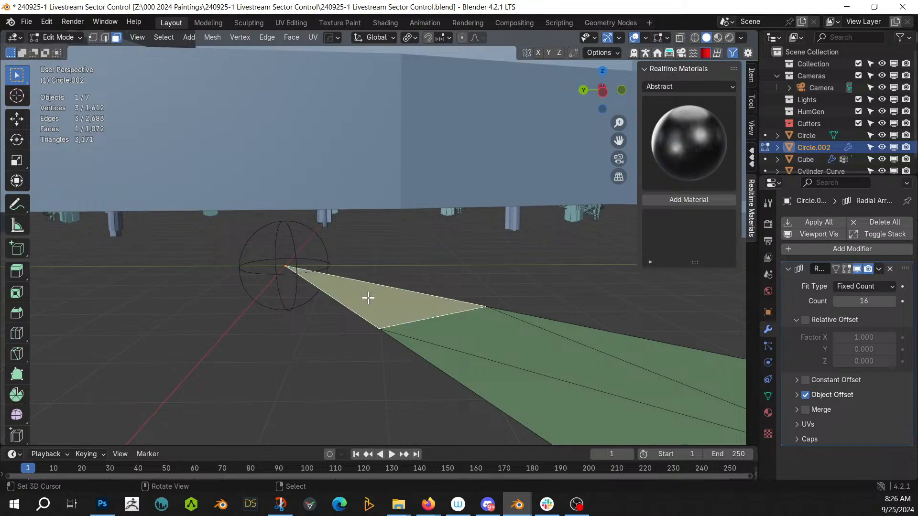
key("e")
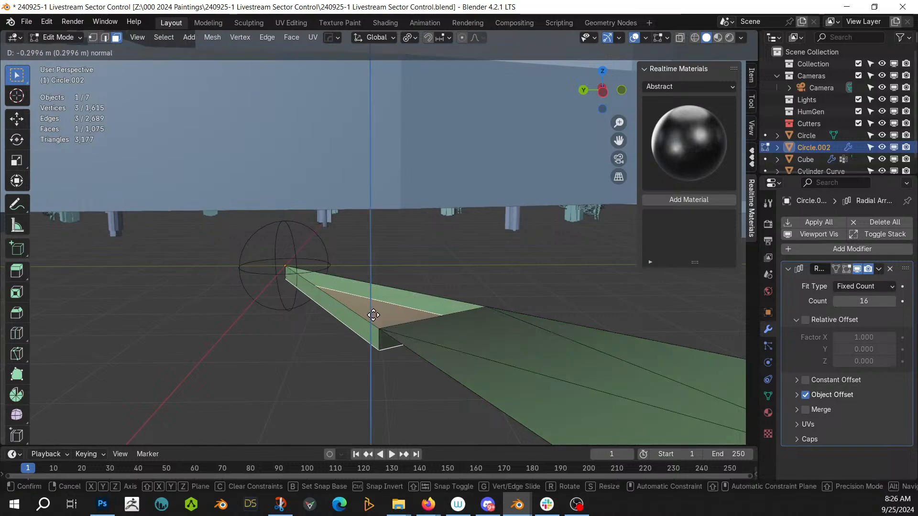
key("Escape")
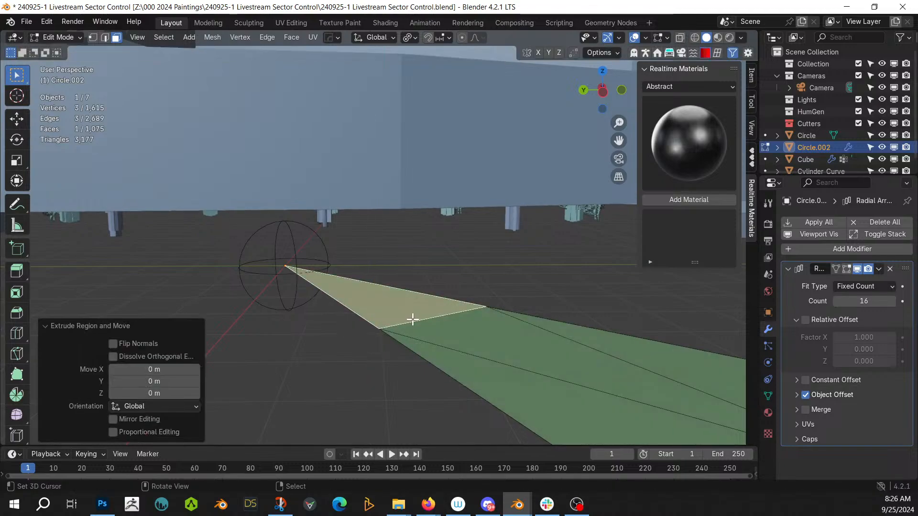
Step: Extrude the innermost tip triangle downward along its normal, with the surrounding structure in view
key("KP_Divide")
key("KP_Divide")
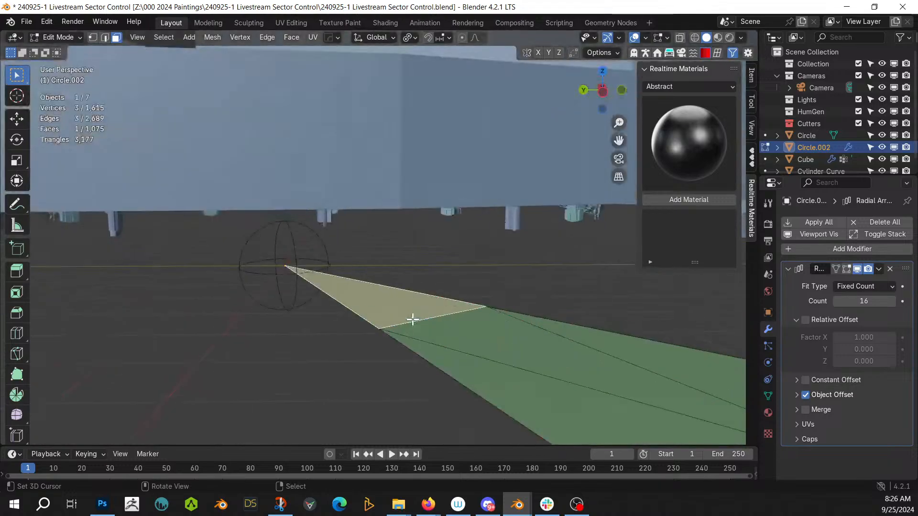
middle_click_drag(420, 321, 407, 264)
key("e")
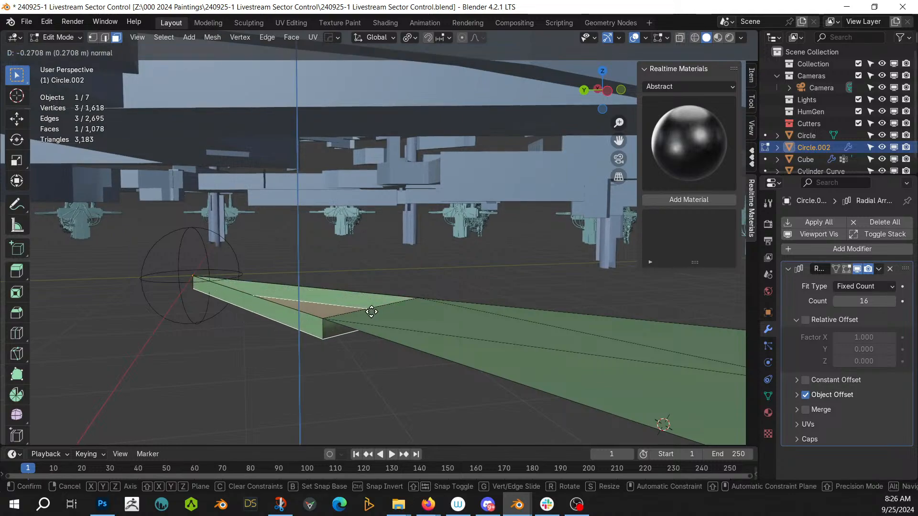
Step: Extrude the triangular tip face inward about 0.27 m along its normal and delete the two unwanted faces beside the recess
left_click(371, 313)
left_click(298, 321)
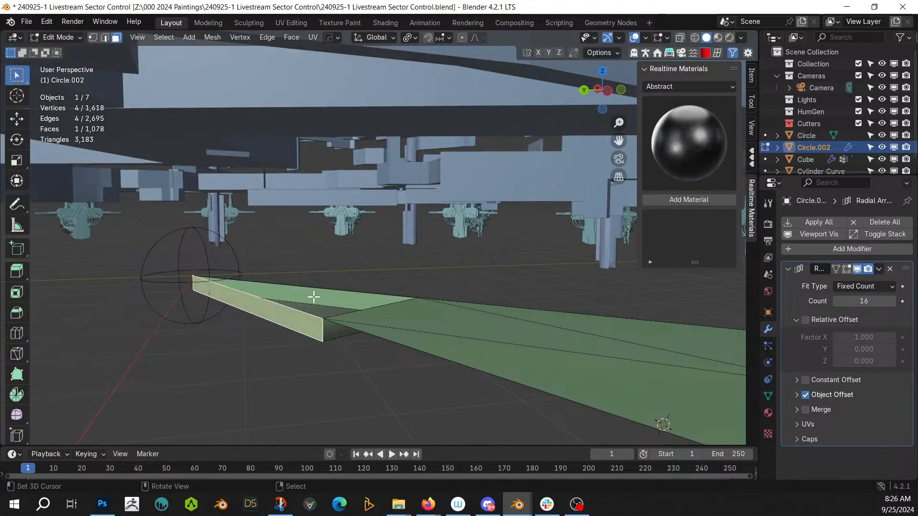
left_click(318, 296, "shift")
key("x")
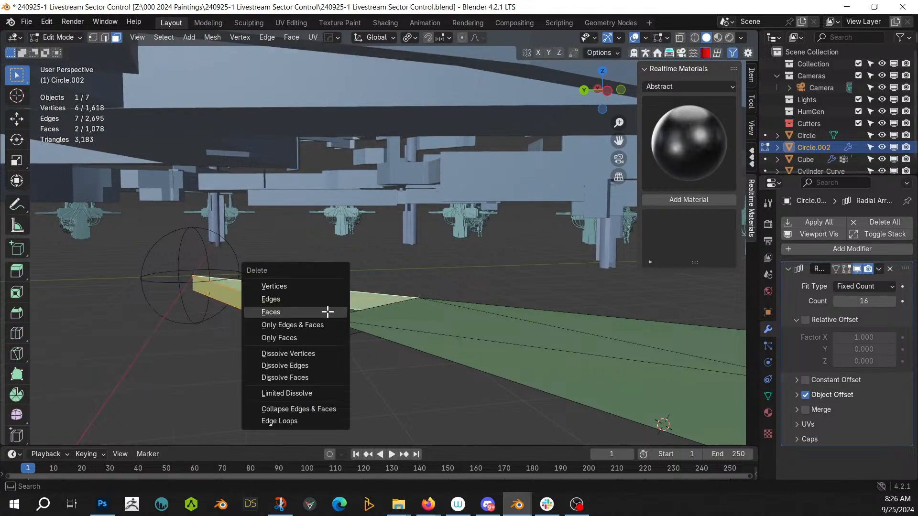
left_click(327, 312)
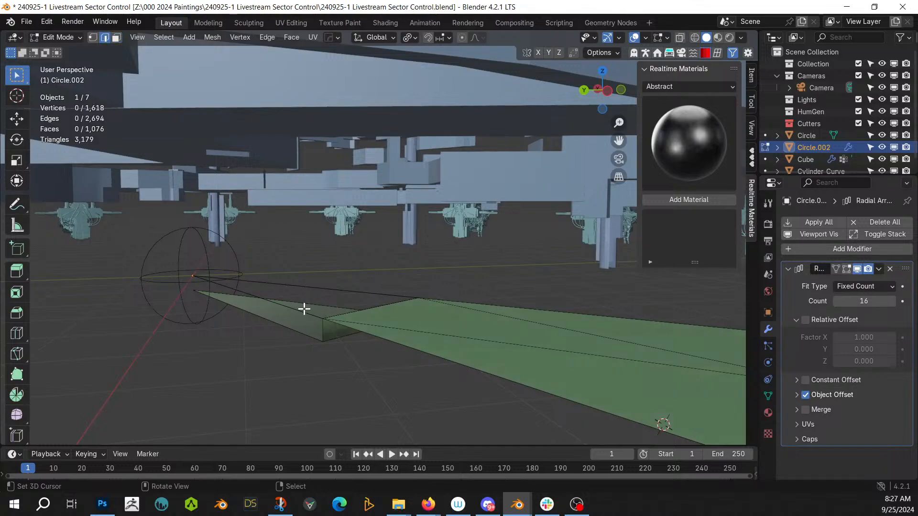
Step: Delete the leftover edges hanging above the recessed triangular tip of the wedge
left_click(304, 311)
left_click(301, 286, "shift")
key("x")
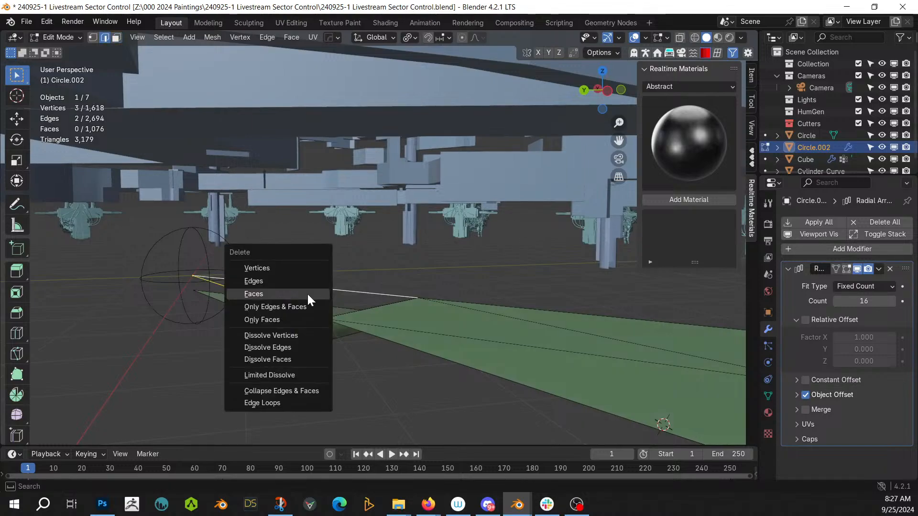
left_click(282, 283)
left_click(268, 303)
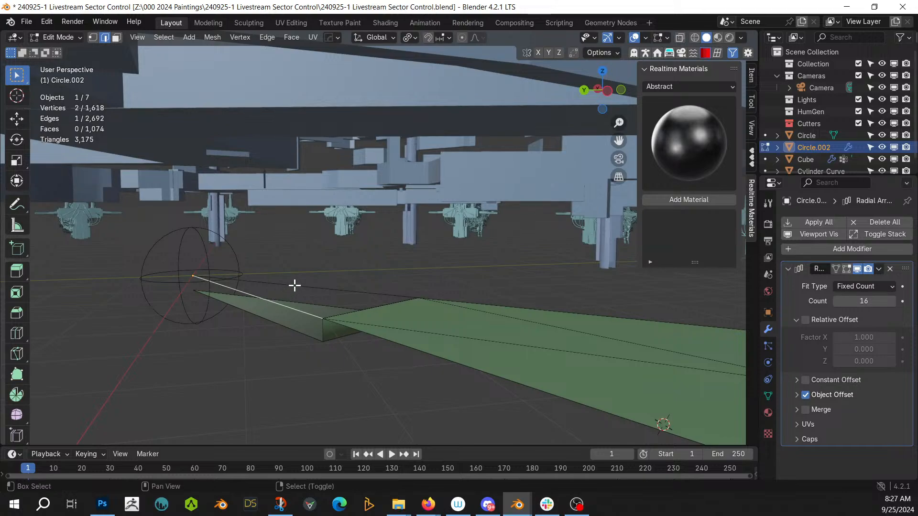
left_click(294, 285, "shift")
key("x")
left_click(295, 285)
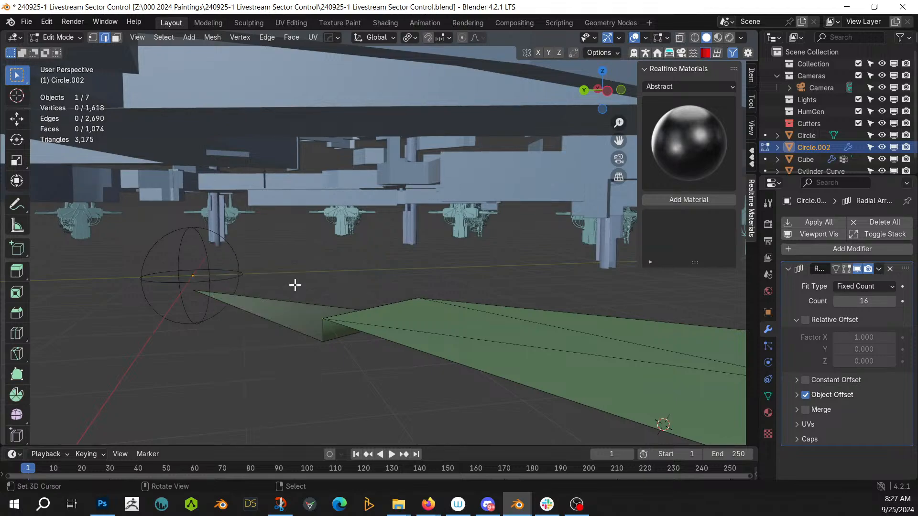
Step: Merge all vertices of the floor segment's mesh by distance
key("a")
key("m")
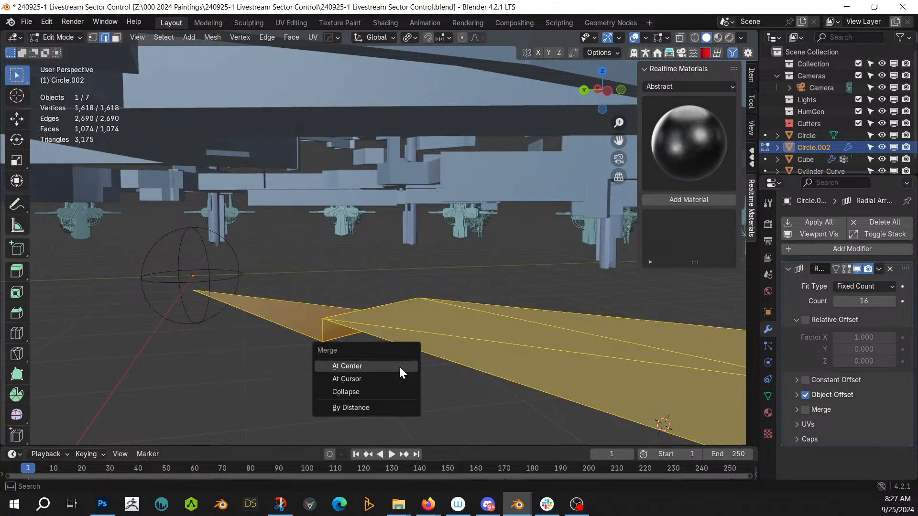
left_click(377, 409)
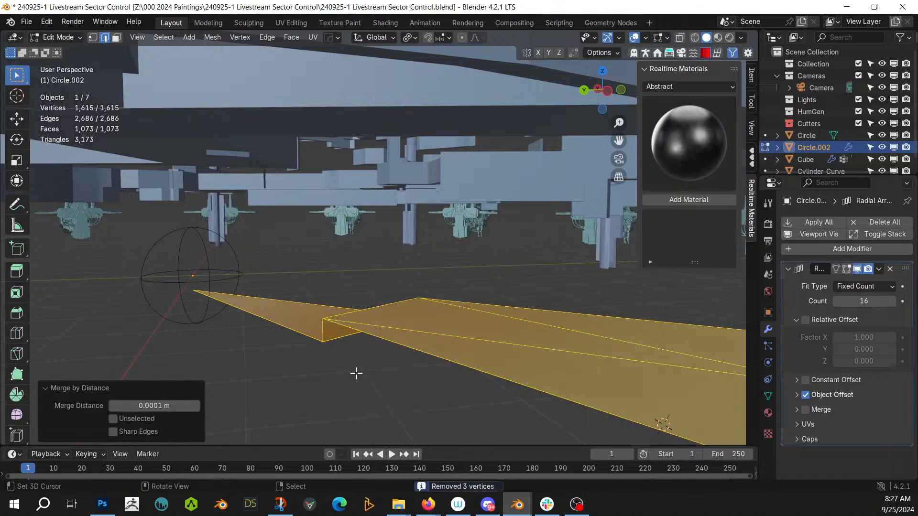
Step: Sharpen the radial floor object with Hops Ssharp in Object Mode
key("Tab")
mouse_move(357, 374)
middle_mouse_down()
mouse_move(374, 380)
mouse_move(368, 370)
middle_mouse_up()
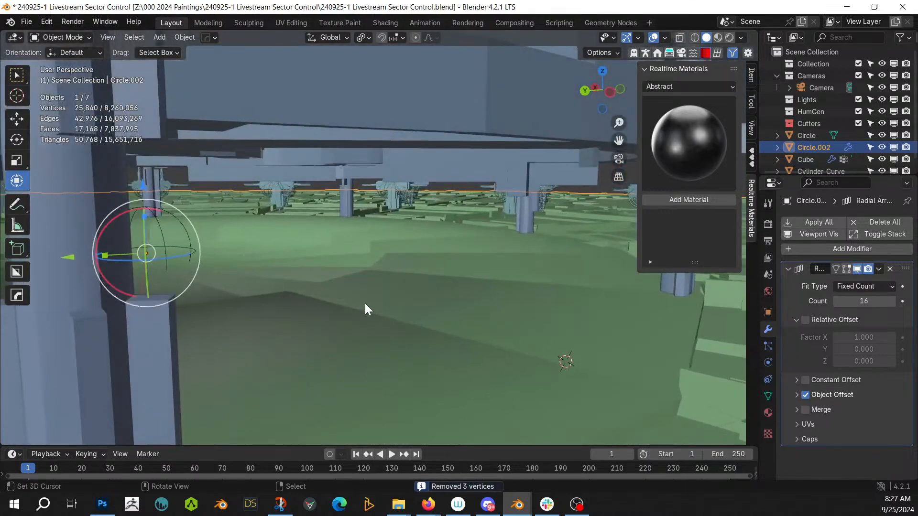
key("q")
left_click(324, 245)
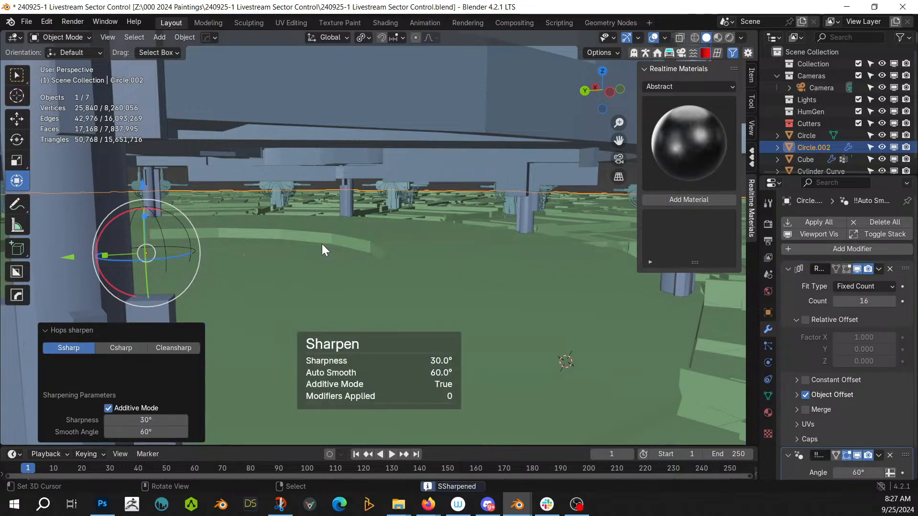
middle_click_drag(322, 244, 448, 278)
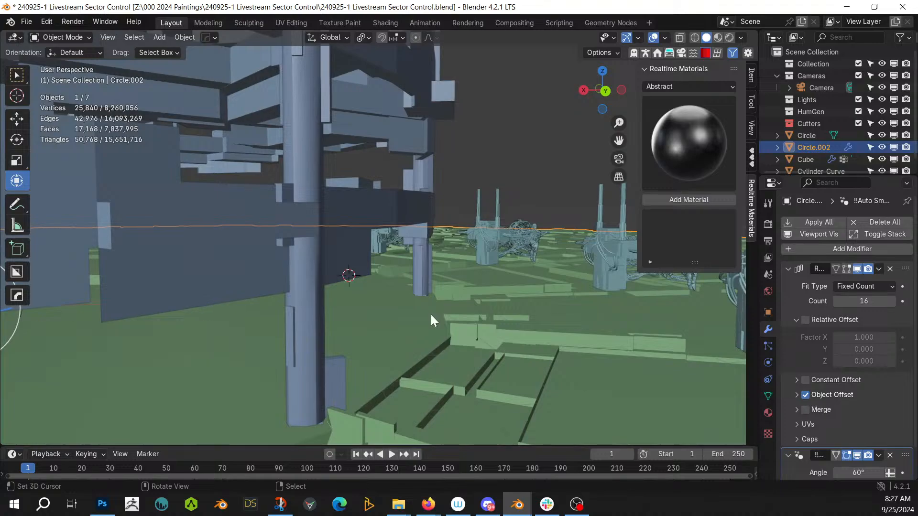
Step: Add a midpoint vertex to each of the two long outer edges of the flat wedge with single loop cuts
key("Tab")
middle_click_drag(403, 316, 191, 367)
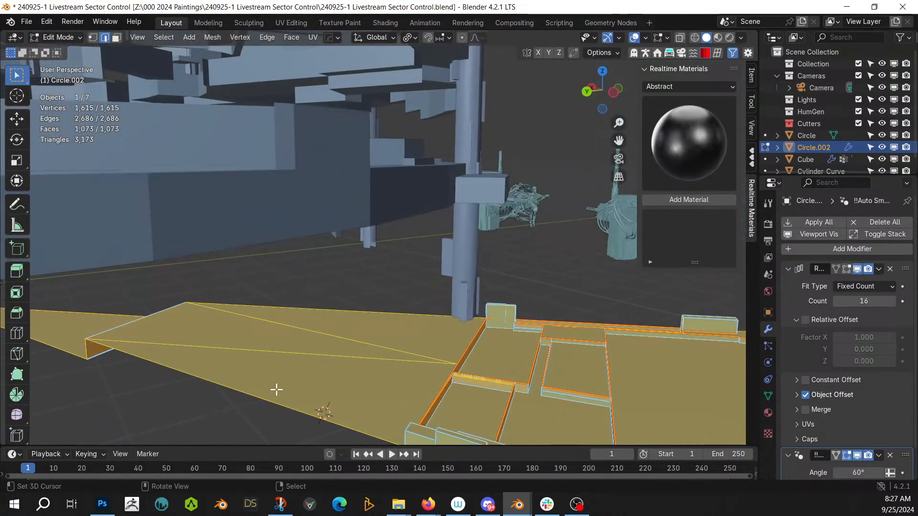
key("ctrl+r")
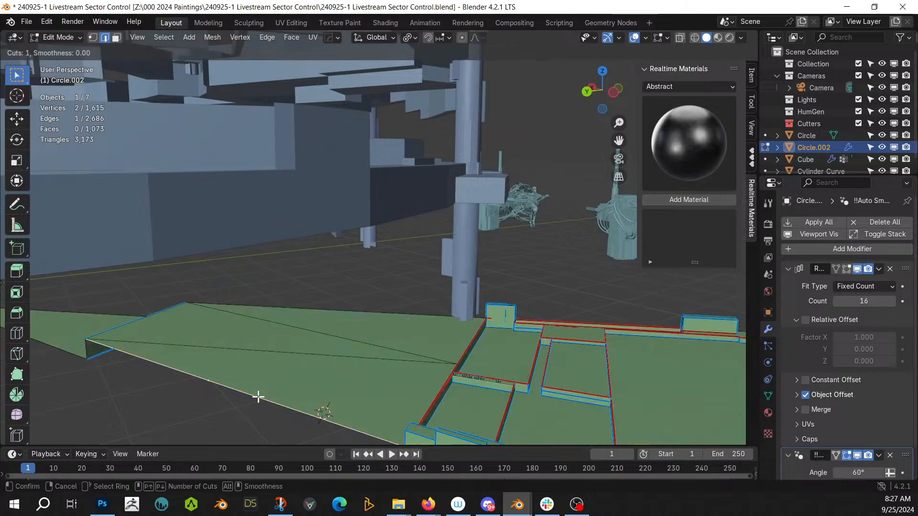
key("Escape")
middle_click_drag(369, 379, 241, 373)
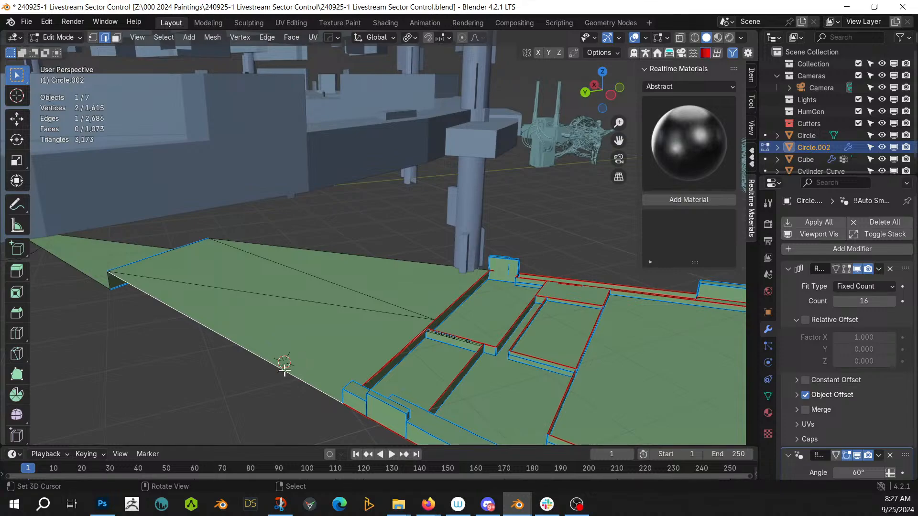
key("ctrl+r")
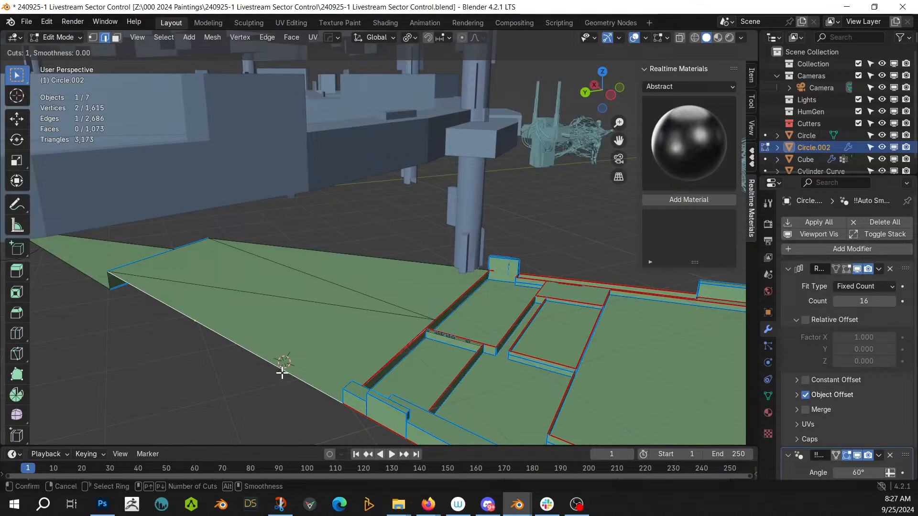
left_click(282, 373)
key("ctrl+r")
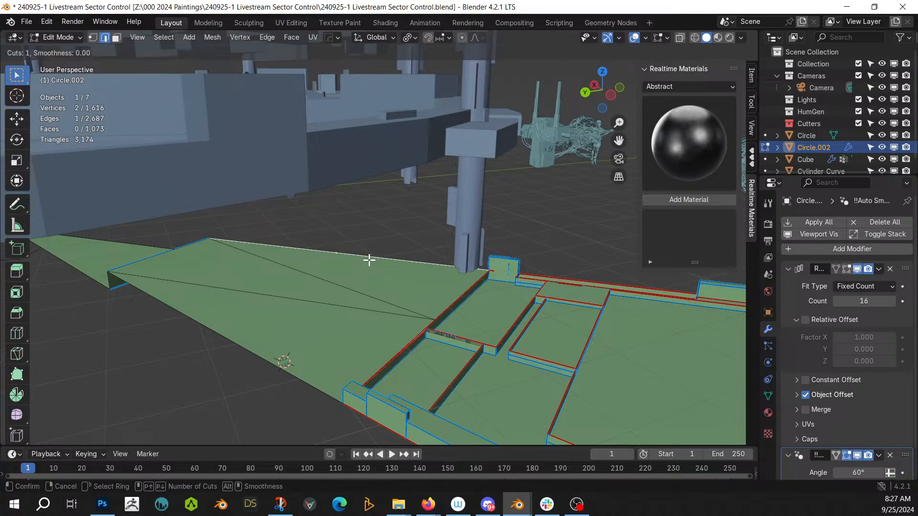
left_click(369, 260)
Step: Knife-cut a straight edge across the wedge between the midpoint vertices of its two long sides
key("1")
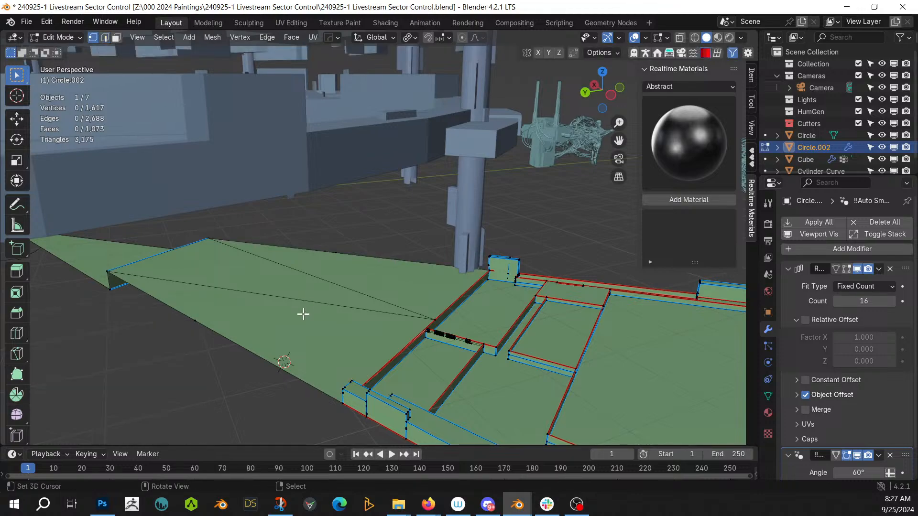
middle_click_drag(303, 314, 282, 322)
key("k")
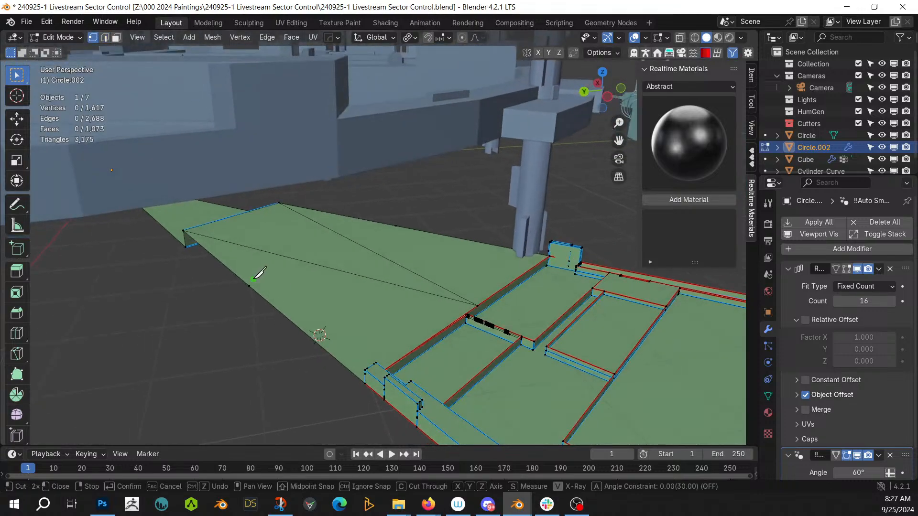
left_click(249, 285)
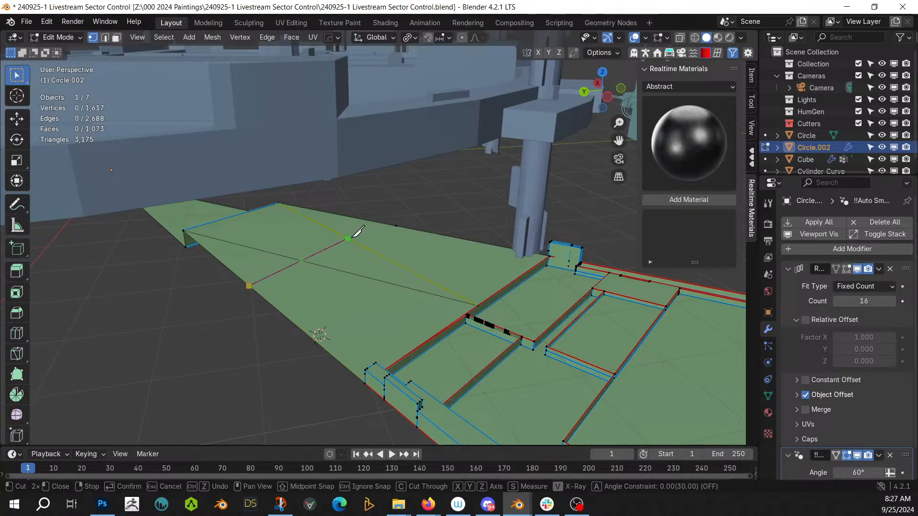
left_click(397, 226)
key("Return")
Step: Dissolve the four diagonal edge pieces on the wedge, leaving only the crosswise cut
middle_click_drag(386, 320, 326, 284)
key("2")
left_click(233, 287)
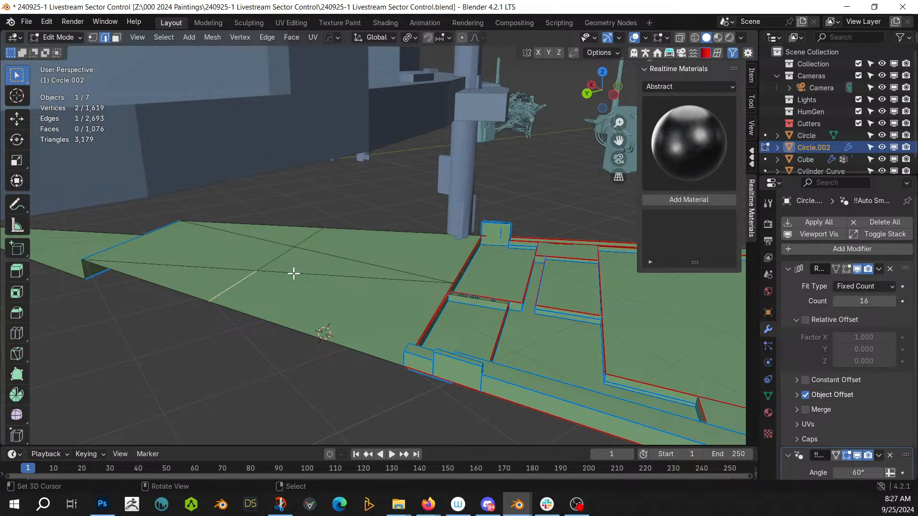
left_click(292, 273)
left_click(310, 251, "shift")
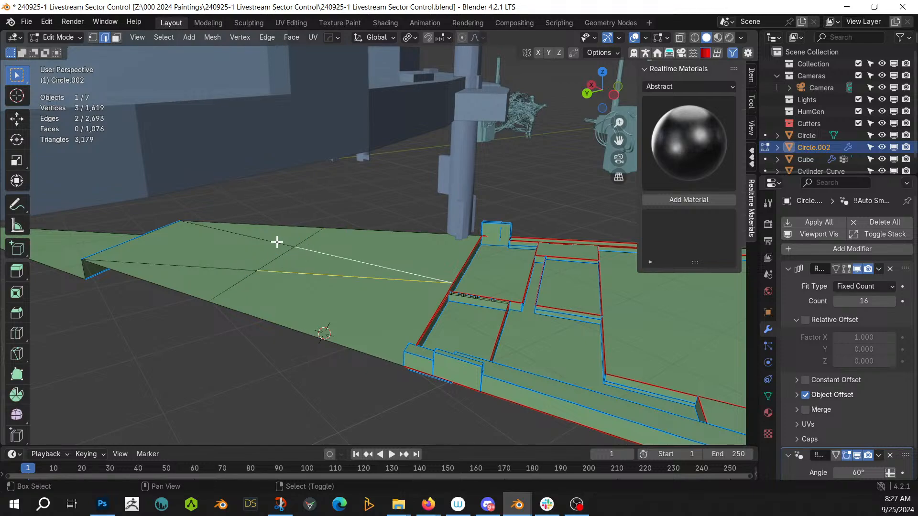
left_click(277, 243, "shift")
left_click(238, 269, "shift")
key("ctrl+x")
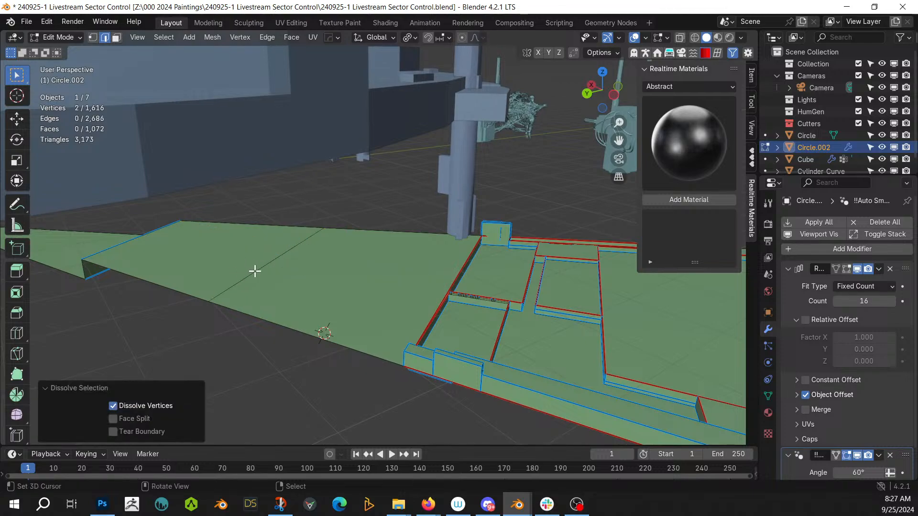
key("Tab")
key("Tab")
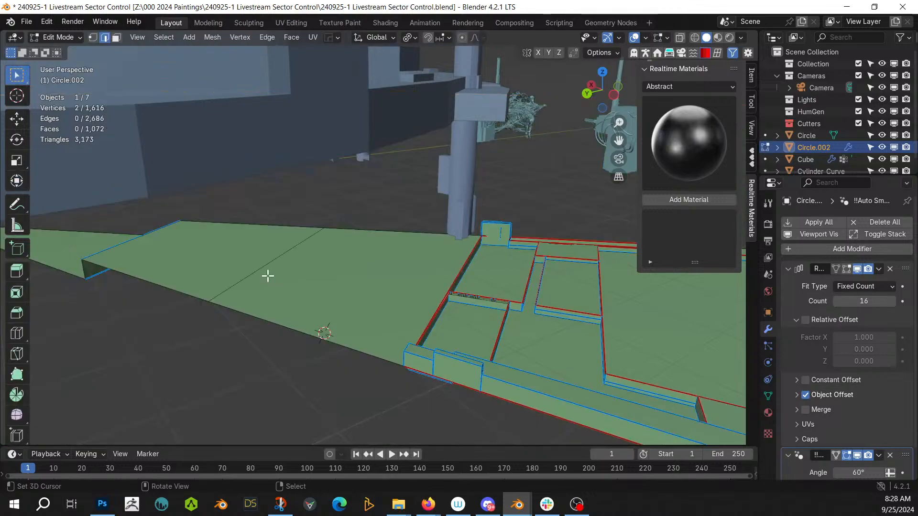
Step: Slide the crosswise edge toward the panelled area with an edge slide factor of about -0.764
middle_click_drag(281, 268, 265, 267)
left_click(264, 264)
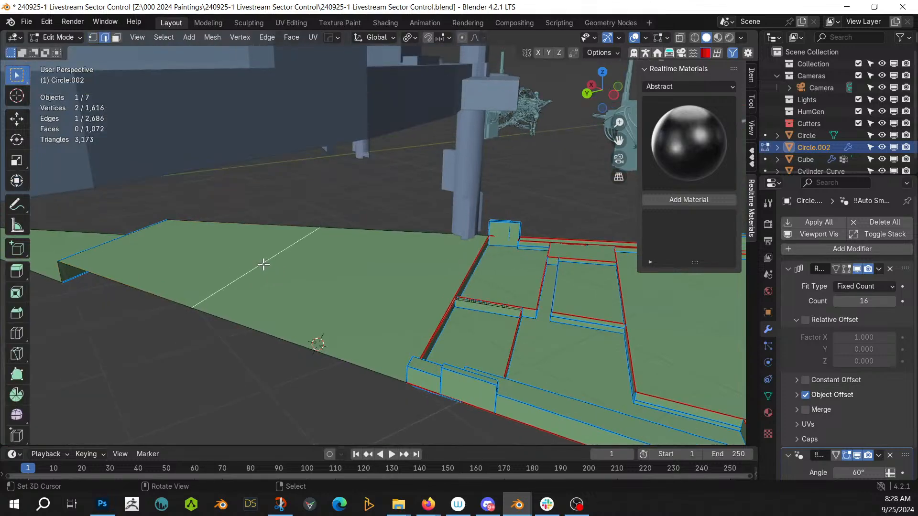
key("g")
key("g")
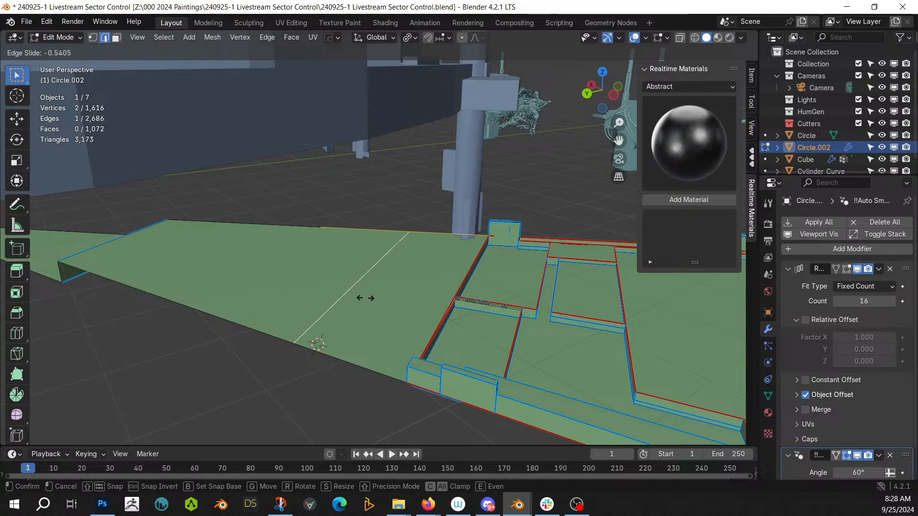
left_click(400, 311)
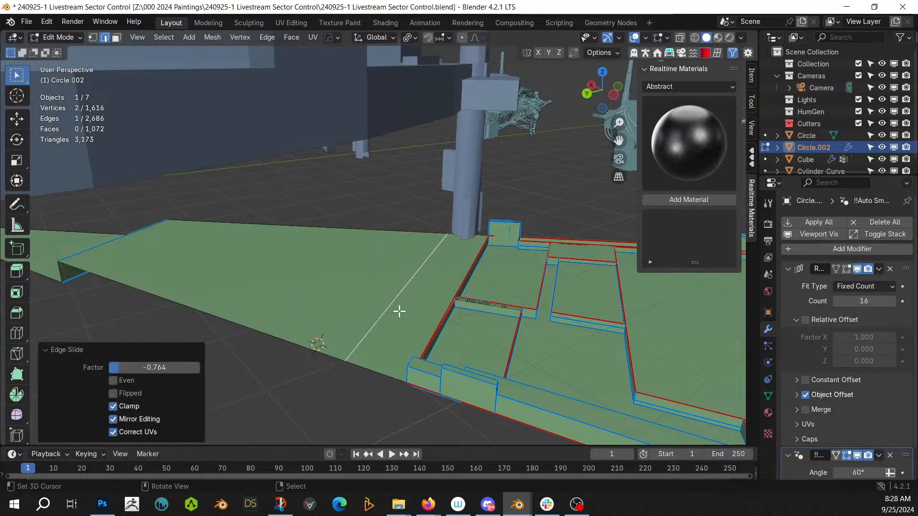
left_click(304, 283)
key("Tab")
key("Tab")
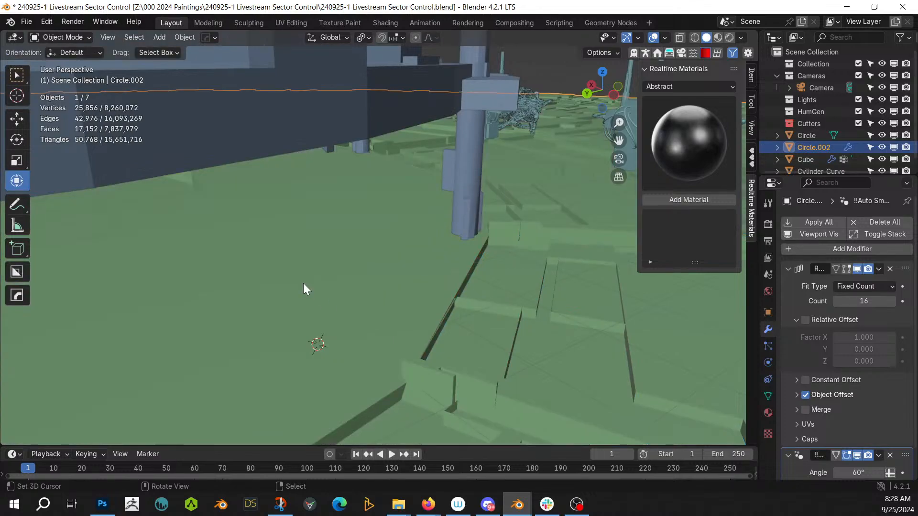
Step: Subdivide the large flat face between the recessed tip and the crosswise edge with 5 cuts
key("3")
left_click(293, 273)
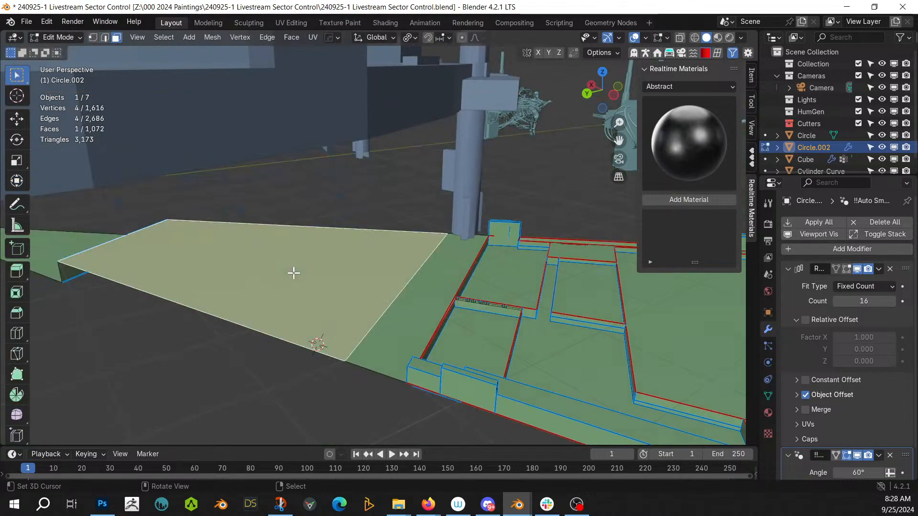
right_click(341, 314)
left_click(311, 268)
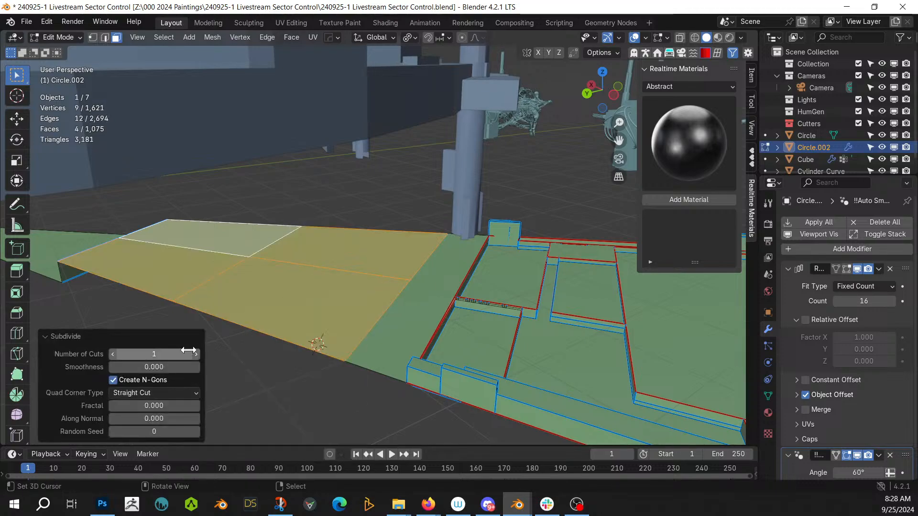
left_click(197, 355)
left_click(197, 354)
left_click(197, 354)
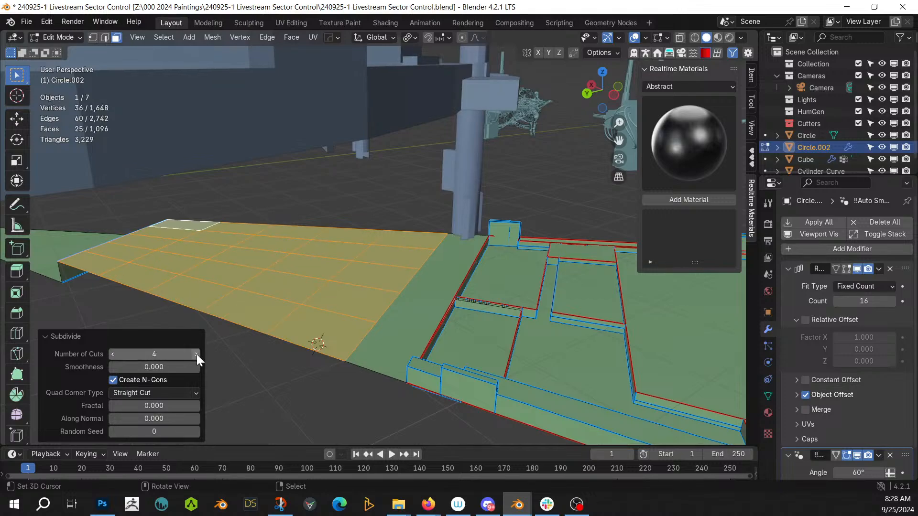
left_click(196, 355)
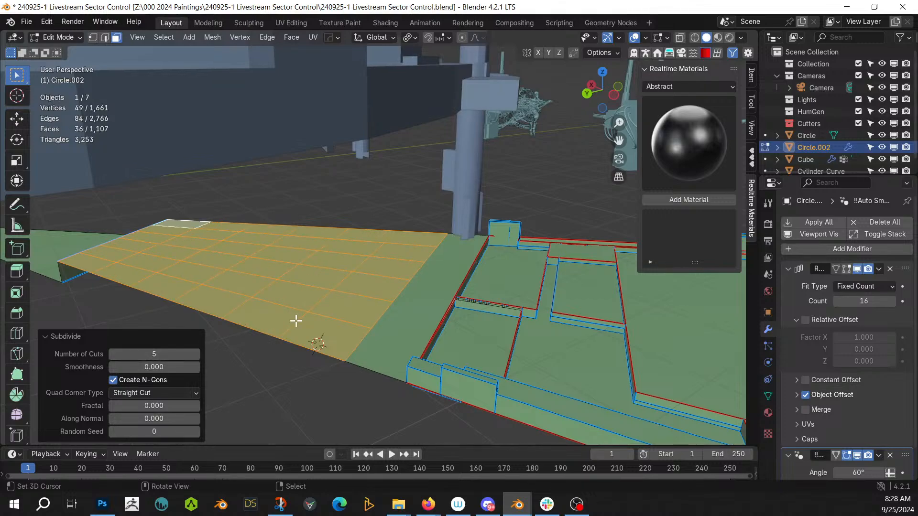
Step: Generate Random Flow Plate Insets on the subdivided floor surface with Subdivision set to 0
key("Tab")
mouse_move(330, 306)
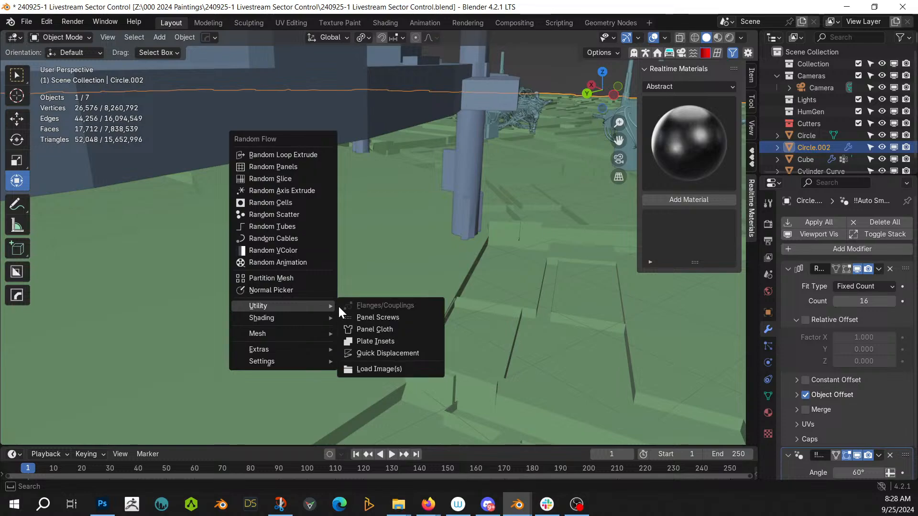
left_click(406, 340)
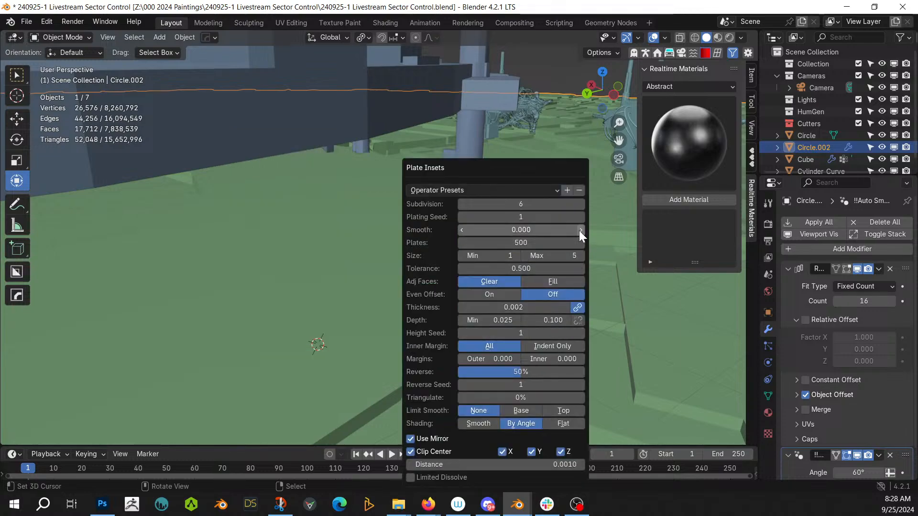
left_click(509, 204)
type("0")
key("Return")
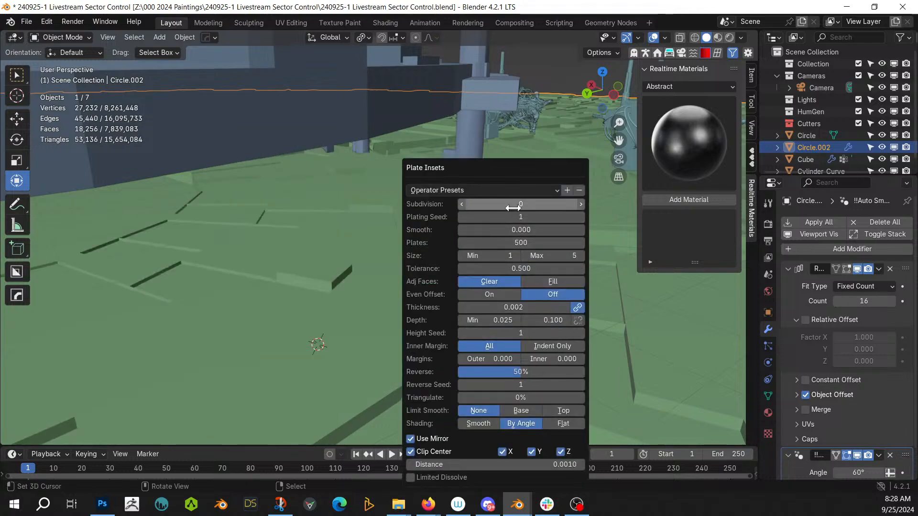
middle_click_drag(121, 194, 247, 186)
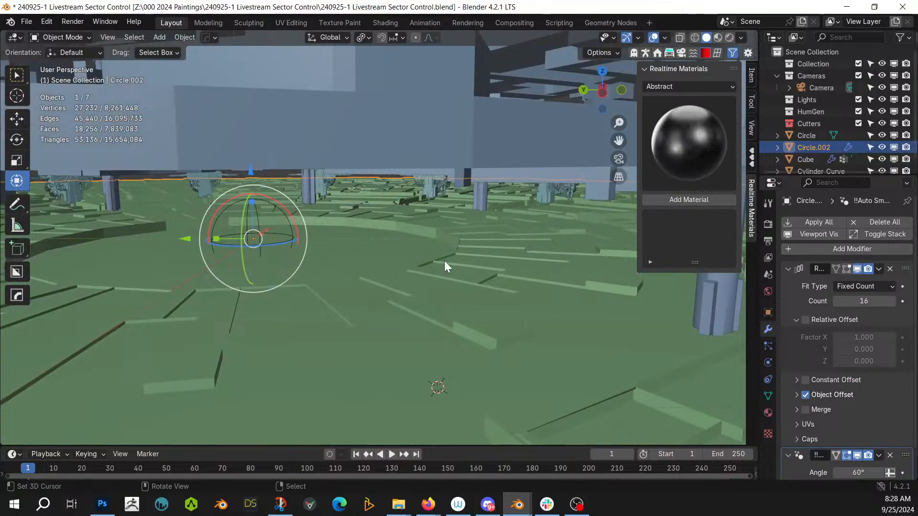
Step: Add an inner margin to the plate insets on the floor and save the file
key("F9")
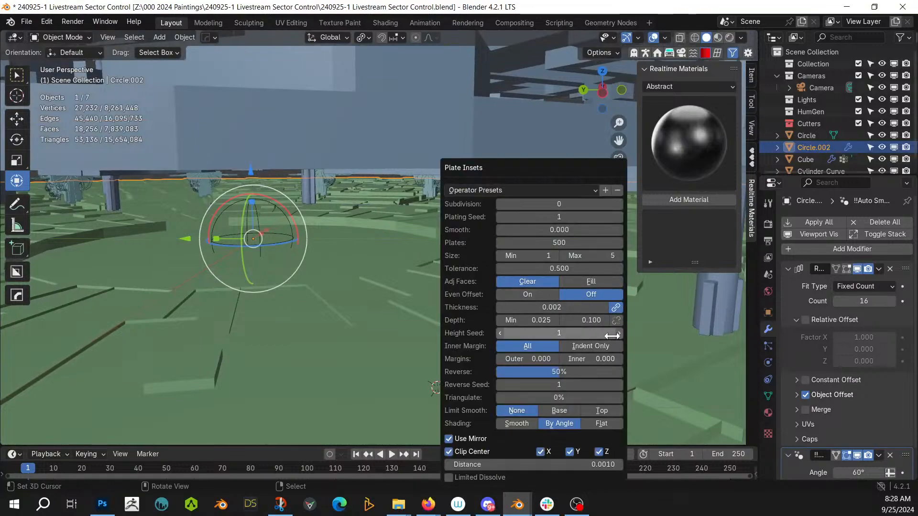
left_click(593, 358)
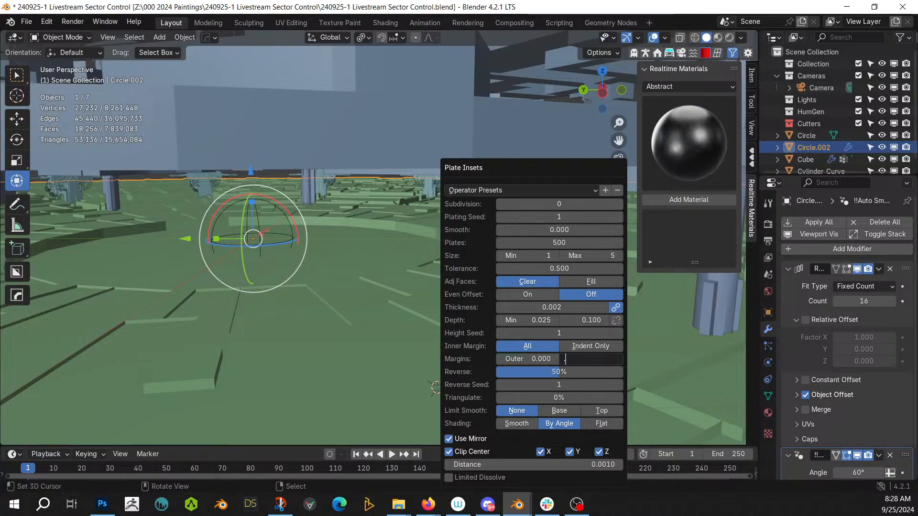
key("Return")
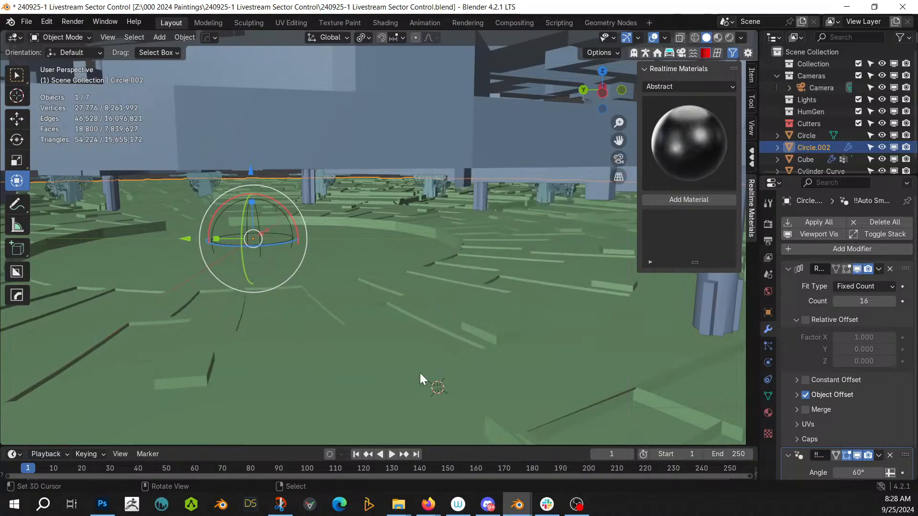
middle_click_drag(420, 373, 509, 364)
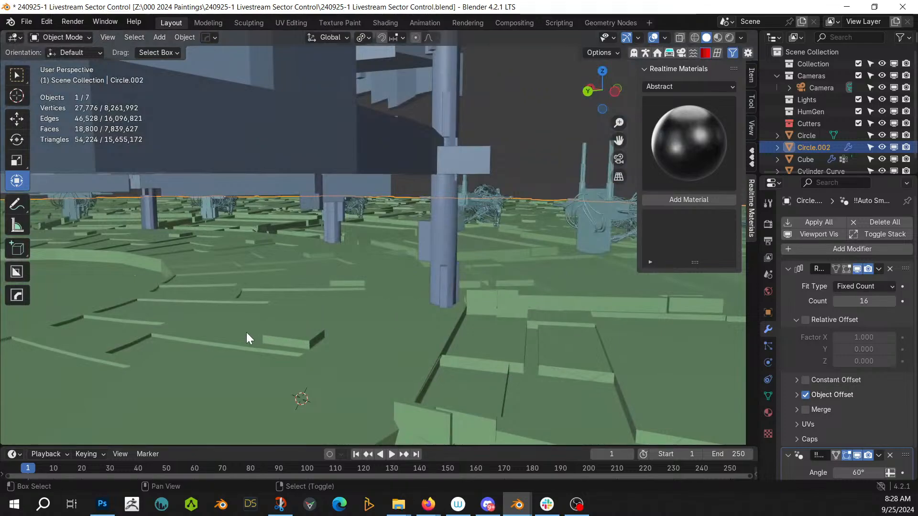
middle_click_drag(248, 338, 35, 105)
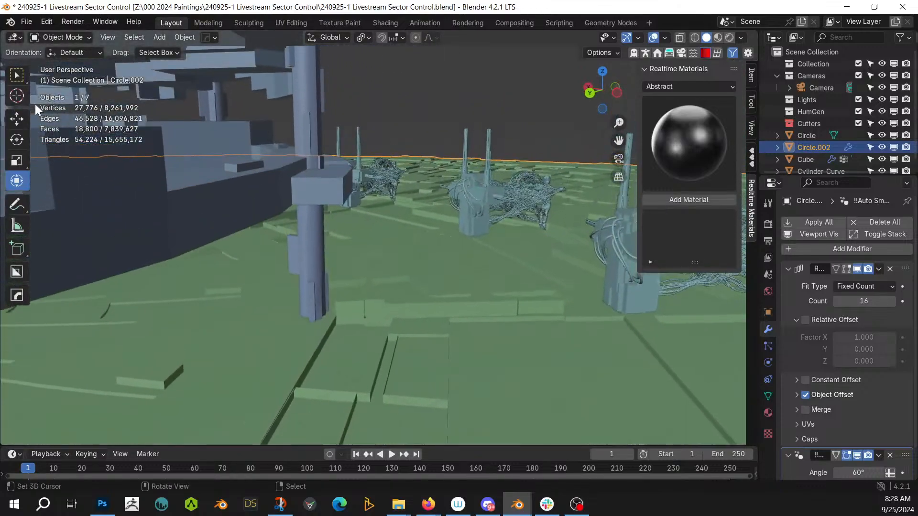
middle_click_drag(327, 232, 239, 265)
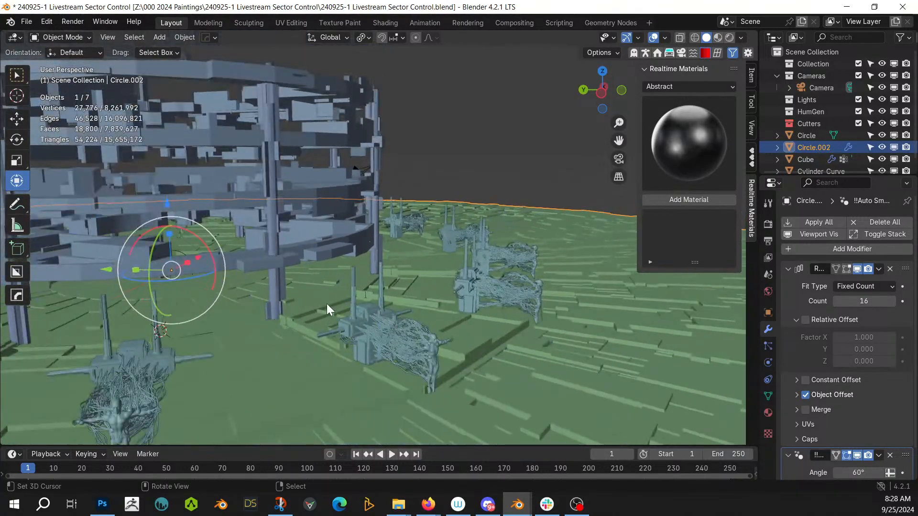
key("ctrl+s")
scroll(373, 328, "up", 2)
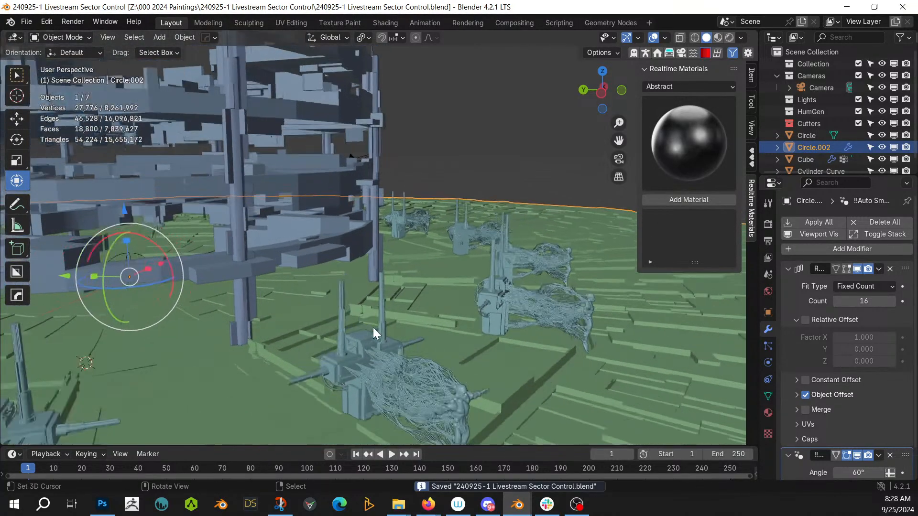
Step: Isolate the floor object in local view and turn off its 16-count array modifier in the viewport
key("KP_Divide")
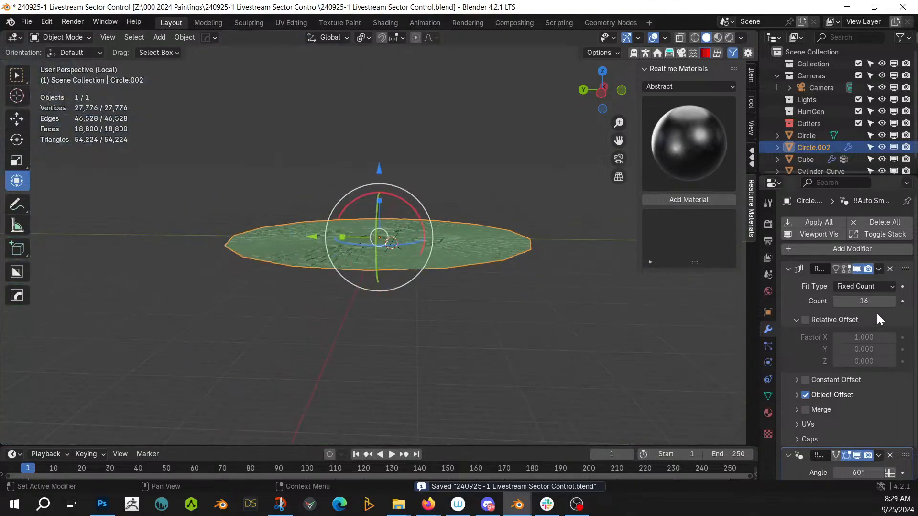
left_click(857, 269)
middle_click_drag(555, 288, 236, 316)
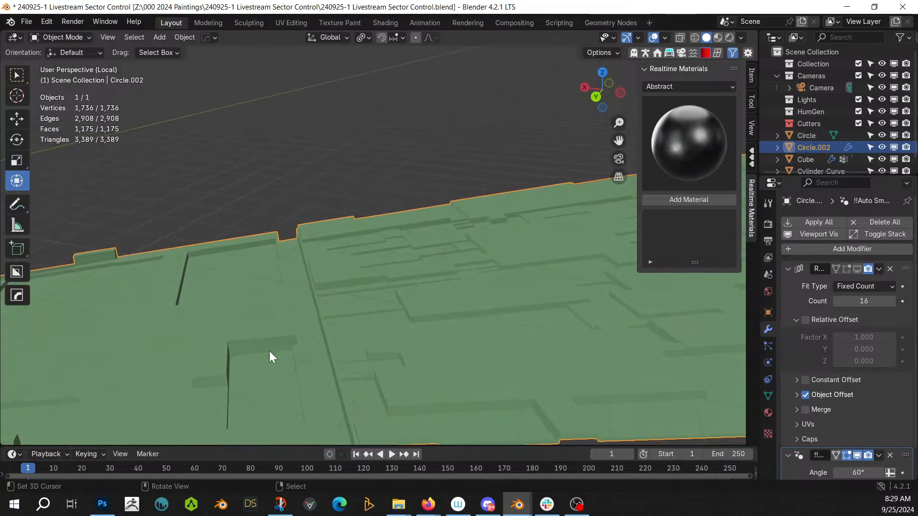
Step: Create a cable arching over the crosswise seam into the panelled area, with width 0.100 and tension about 1.177
key("shift+alt+c")
left_click(218, 192)
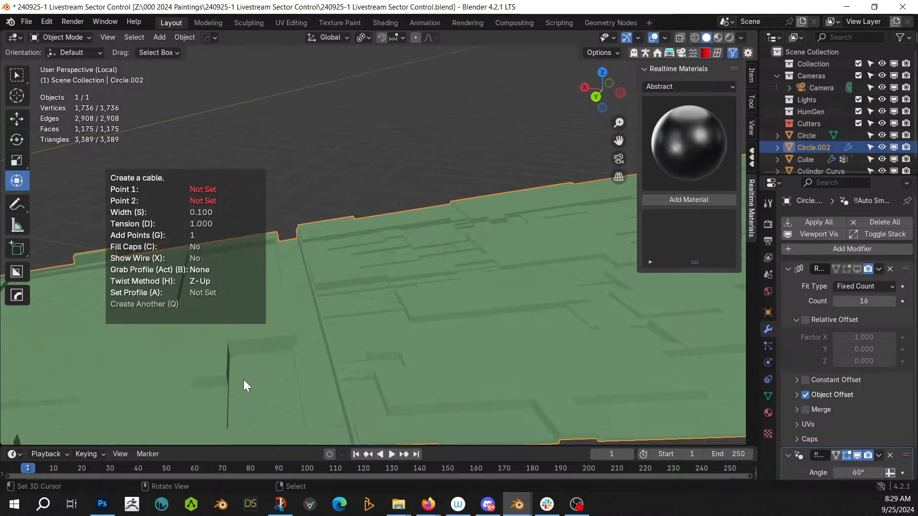
left_click(385, 366)
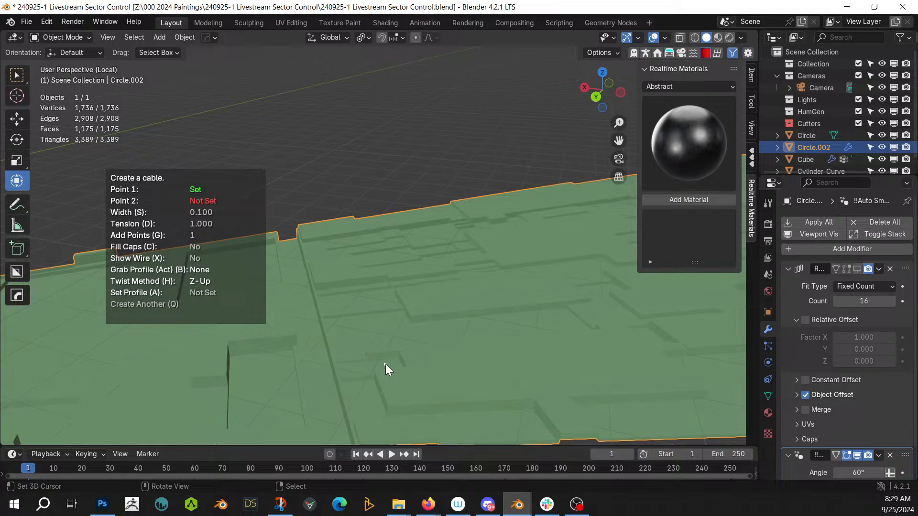
left_click(211, 366)
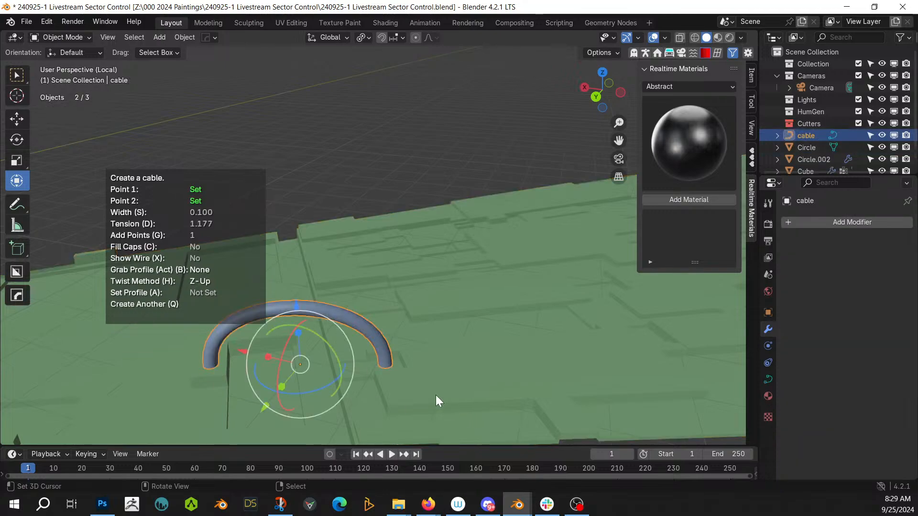
Step: Create another cable from the raised edge tab nearer the wedge tip to a plate in the middle of the floor
key("q")
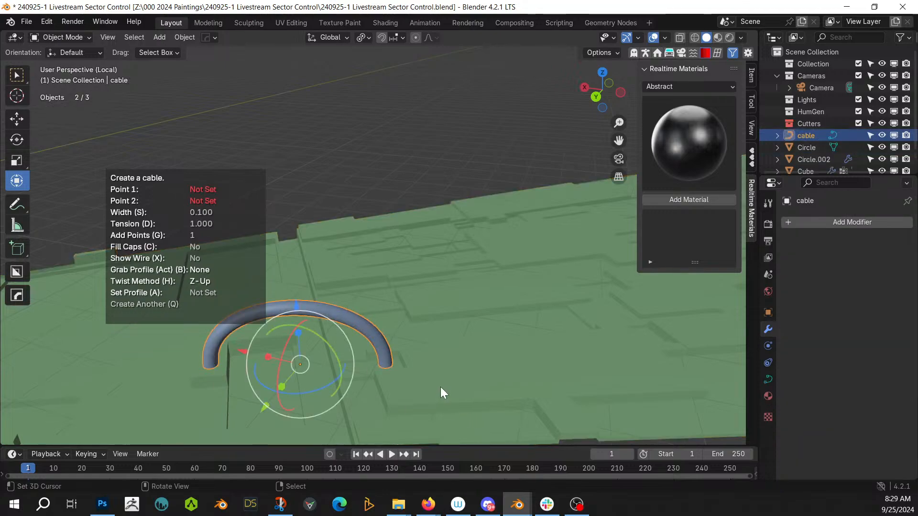
middle_click_drag(440, 386, 678, 384)
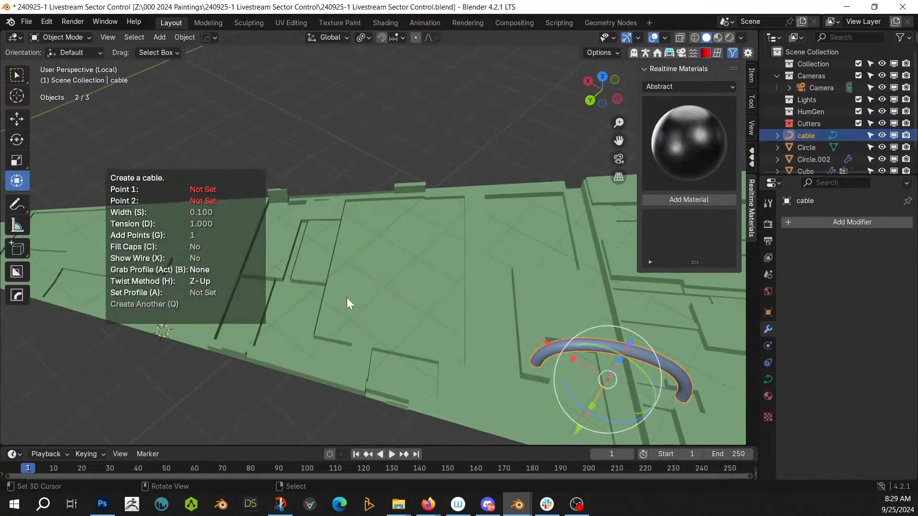
left_click(278, 195)
left_click(306, 289)
middle_click_drag(305, 288, 373, 346, "shift")
Step: Create a cable from the next raised edge tab to the floor near the crosswise seam, with tension about 1.798
key("q")
scroll(373, 346, "up", 5)
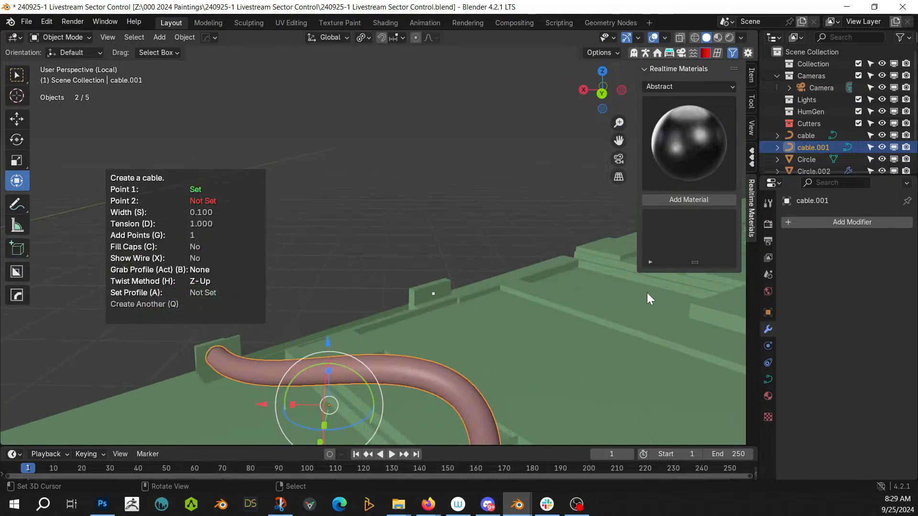
middle_click_drag(646, 293, 457, 294, "shift")
scroll(530, 311, "down", 3)
middle_click_drag(530, 311, 466, 282)
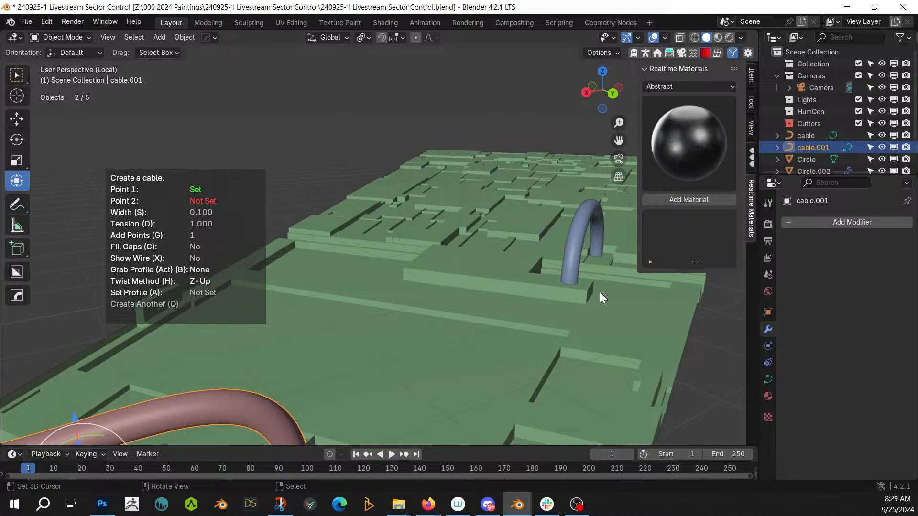
left_click(389, 264)
middle_click_drag(380, 276, 291, 340, "shift")
scroll(431, 368, "down", 2)
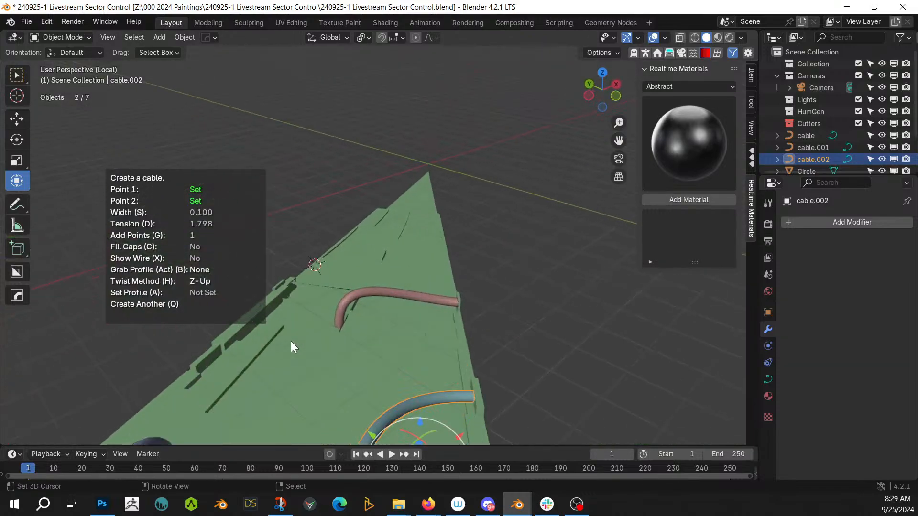
Step: Create a short cable between two plates along the opposite edge of the wedge
key("q")
left_click(209, 360)
middle_click_drag(288, 354, 402, 343, "shift")
left_click(348, 328)
Step: Create a cable from the raised tab on that same edge to a nearby inner plate, with tension about 0.896
scroll(363, 350, "up", 3)
left_click(417, 349)
scroll(415, 353, "down", 3)
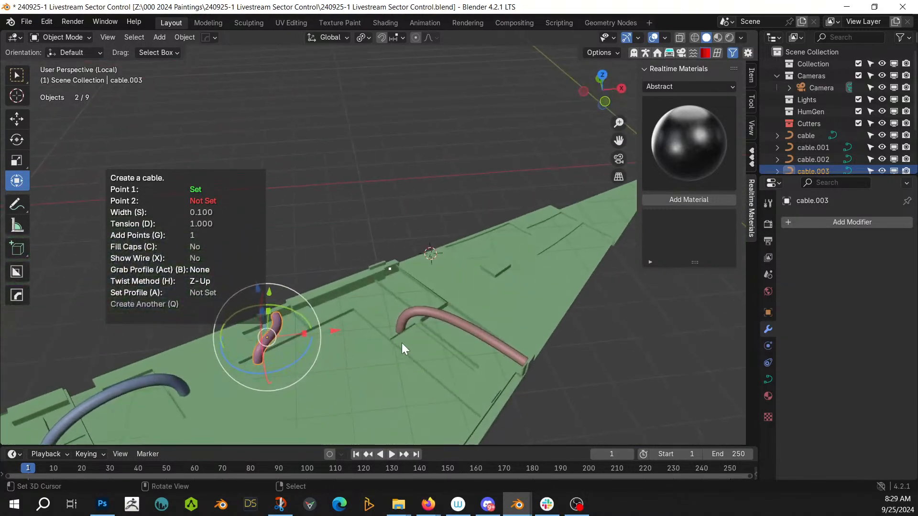
left_click(354, 317)
middle_click_drag(355, 320, 612, 285)
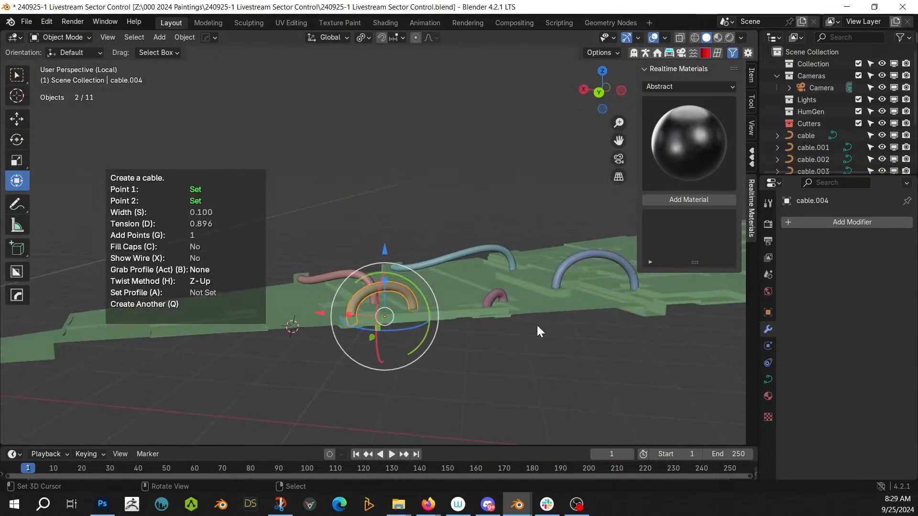
Step: Finish cable creation and join all five cables into one object, with the first cable as the active one
middle_click_drag(533, 363, 356, 265)
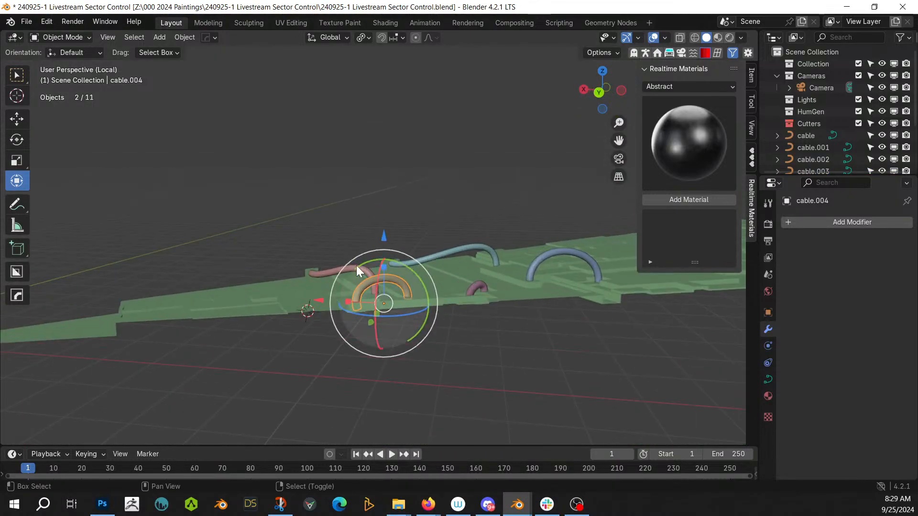
left_click(356, 266, "shift")
left_click(462, 250, "shift")
left_click(479, 285, "shift")
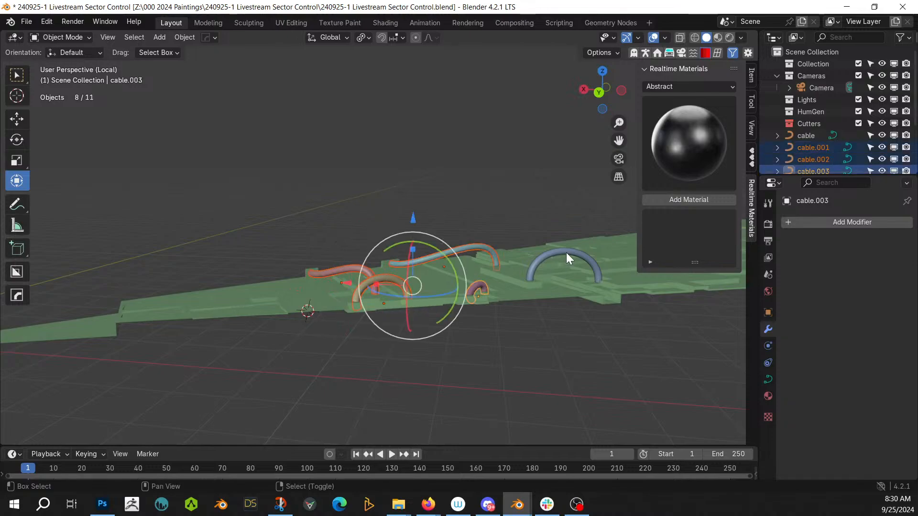
left_click(567, 256, "shift")
key("ctrl+j")
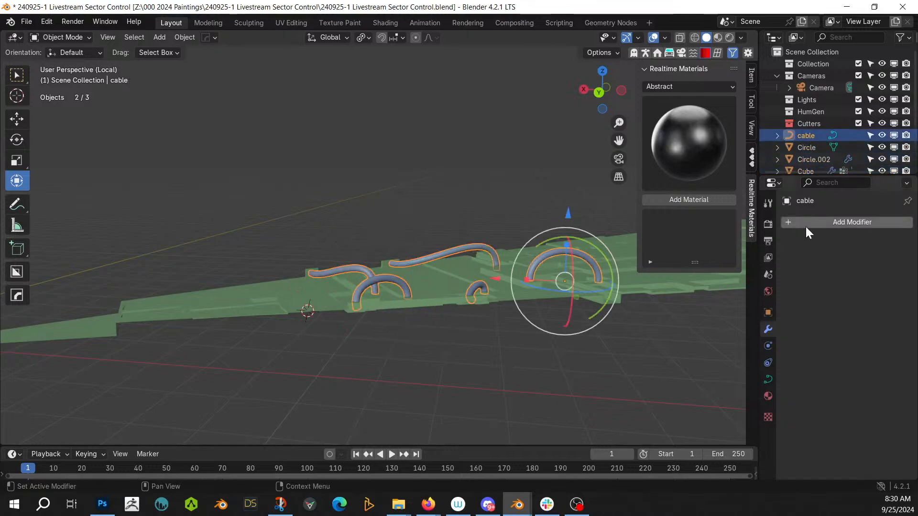
Step: Assign the Rubber material to the joined cables, using the existing material instead of a duplicate
left_click(768, 397)
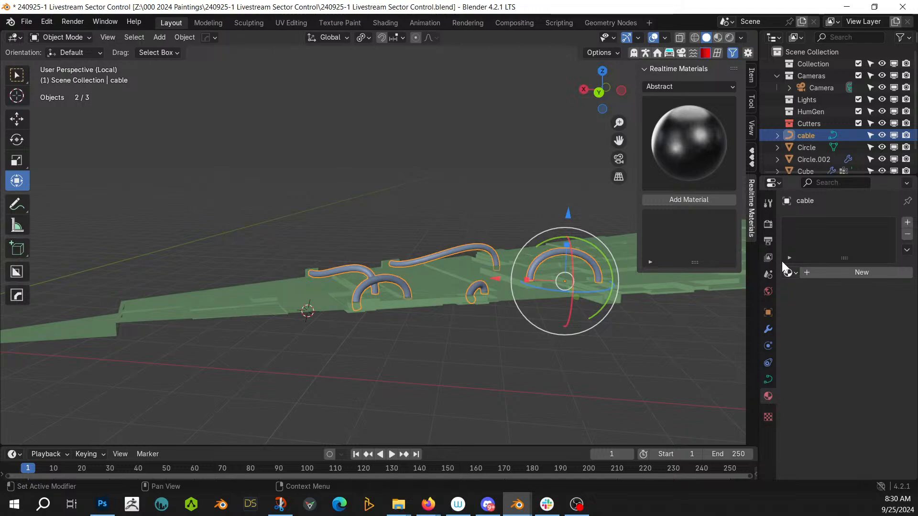
left_click(713, 204)
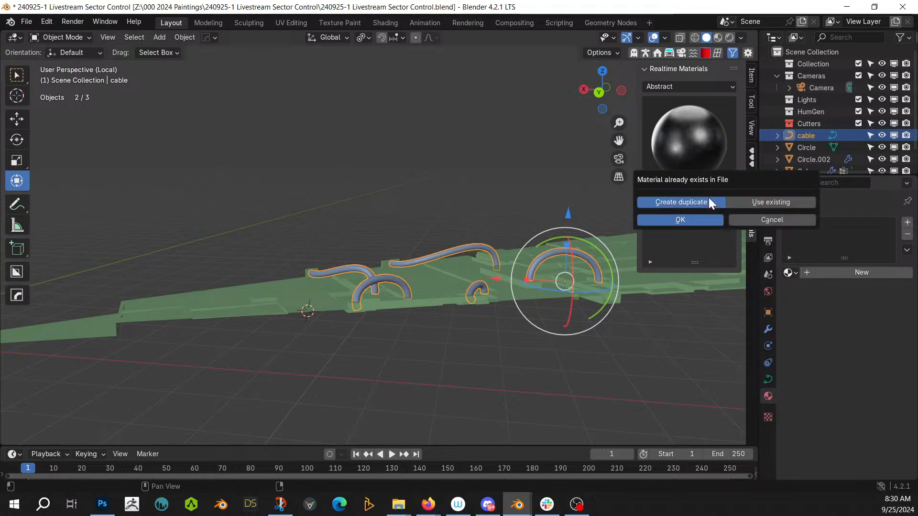
left_click(752, 202)
left_click(713, 225)
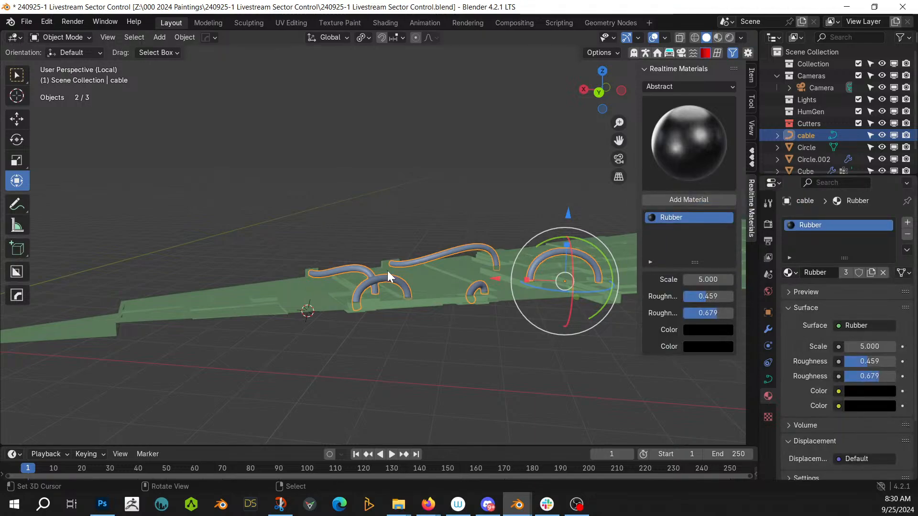
Step: Convert the joined cables to a mesh and join them into the floor wedge
key("q")
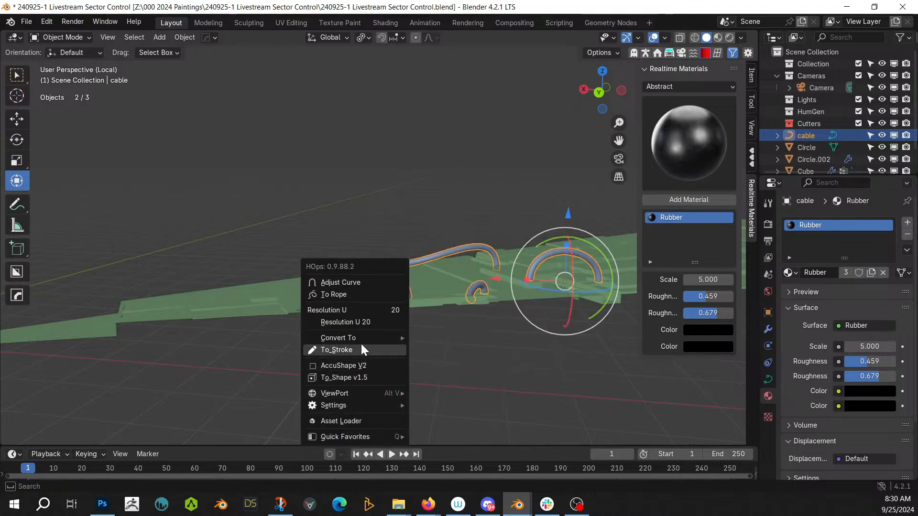
mouse_move(363, 337)
left_click(468, 338)
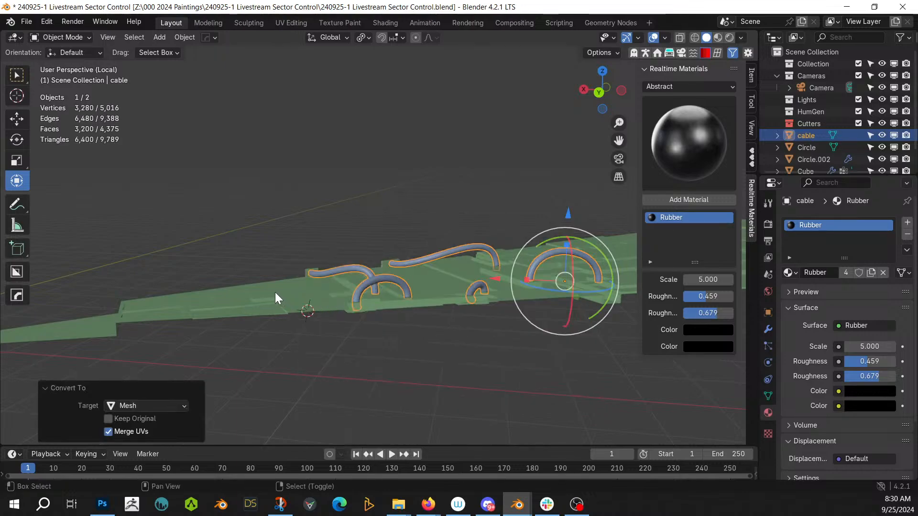
left_click(278, 289, "shift")
key("ctrl+j")
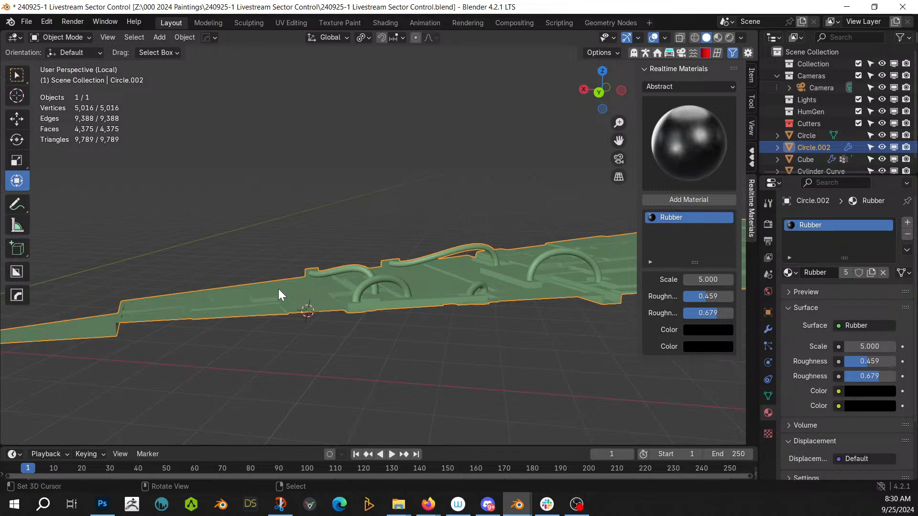
Step: Leave local view, show the floor's array modifier in the viewport again and save the file
key("KP_Divide")
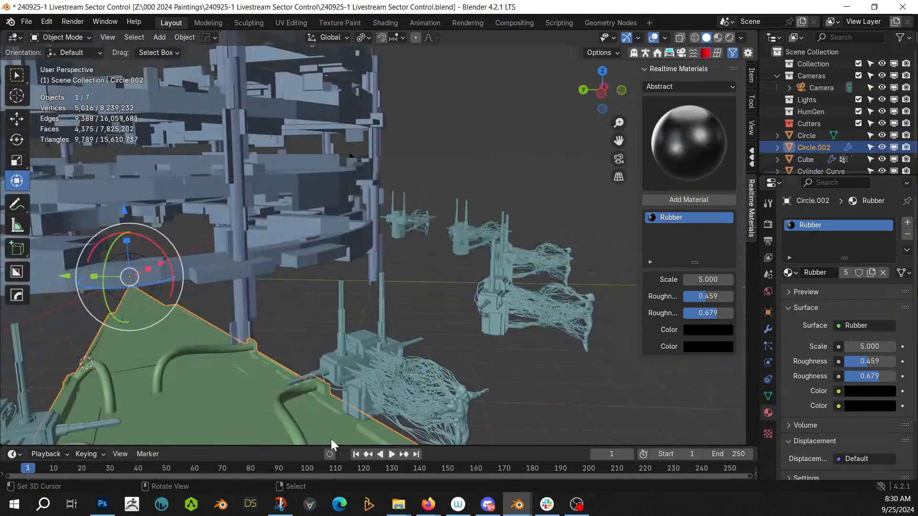
middle_click_drag(233, 377, 243, 399)
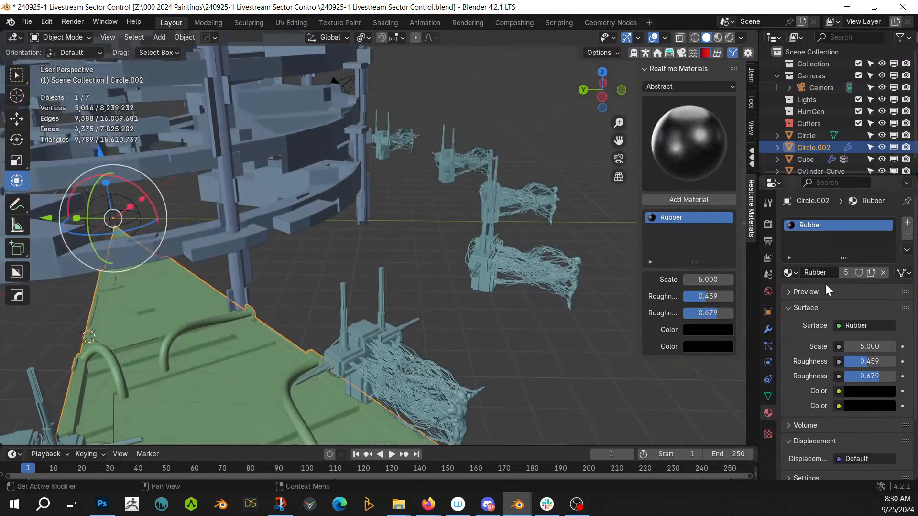
left_click(768, 330)
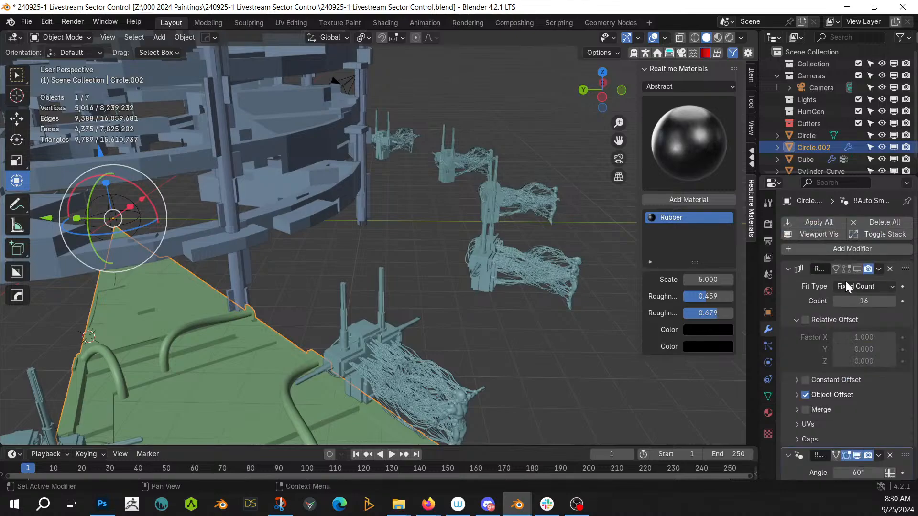
left_click(858, 268)
middle_click_drag(528, 271, 457, 252)
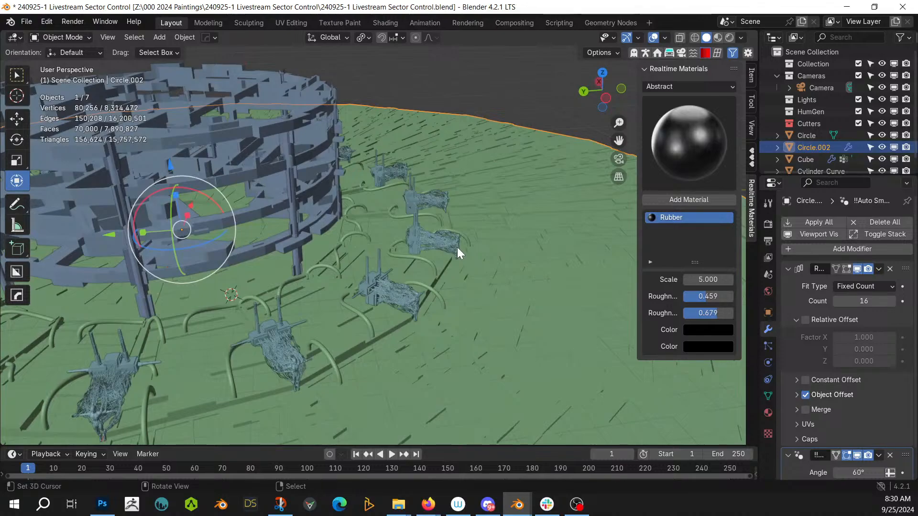
key("ctrl+s")
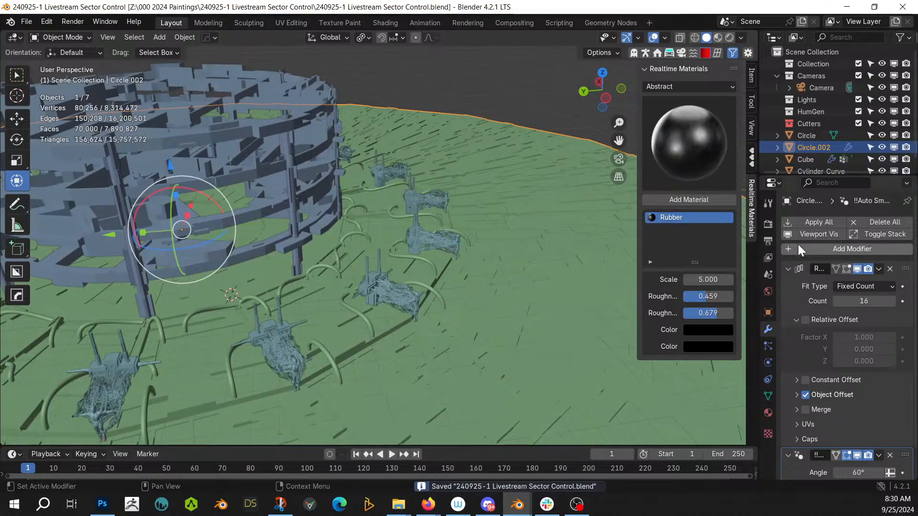
Step: Turn off the floor's array display in the viewport, leaving only the single cabled wedge shown
left_click(858, 269)
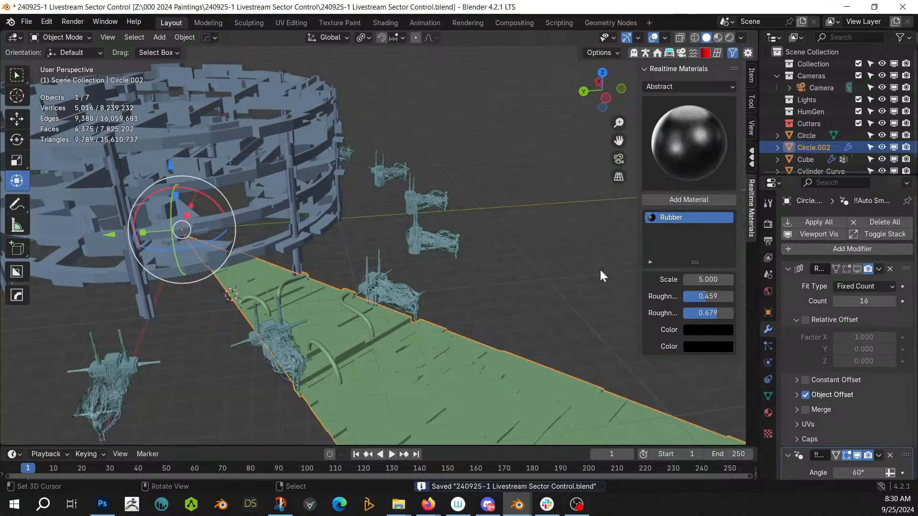
scroll(417, 312, "up", 5)
middle_click_drag(454, 261, 455, 303)
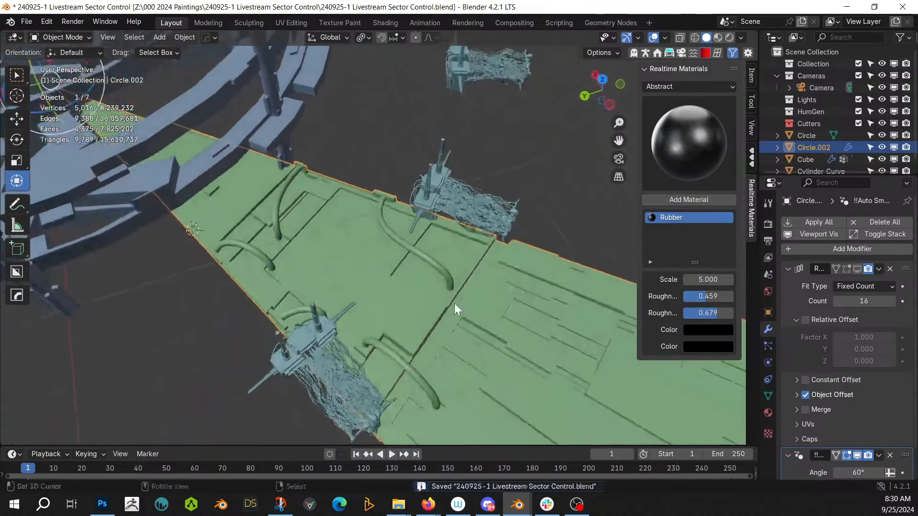
Step: Select the large central floor panel, neighbouring recessed panels and the inset near the wedge's narrow end, extending the latter to linked faces delimited by Sharp
key("Tab")
left_click(326, 240)
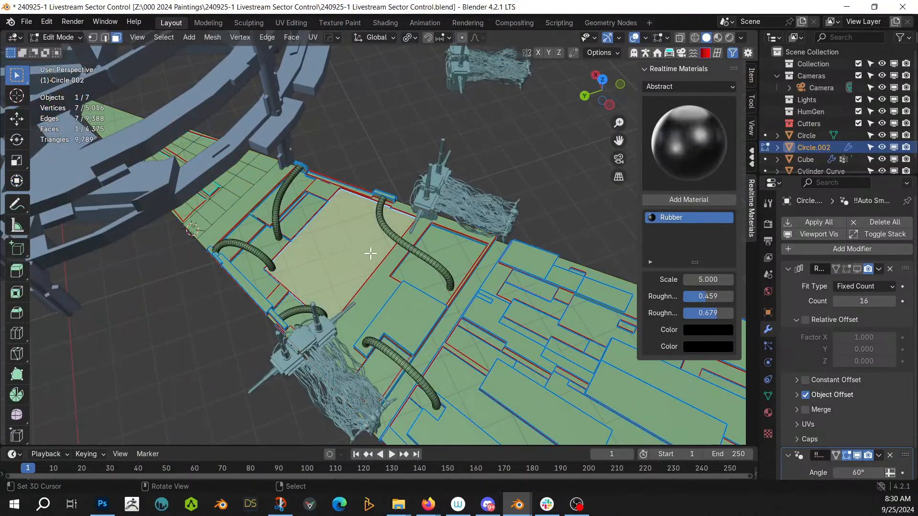
middle_click_drag(371, 253, 244, 246)
left_click(423, 252, "shift")
left_click(185, 353, "shift")
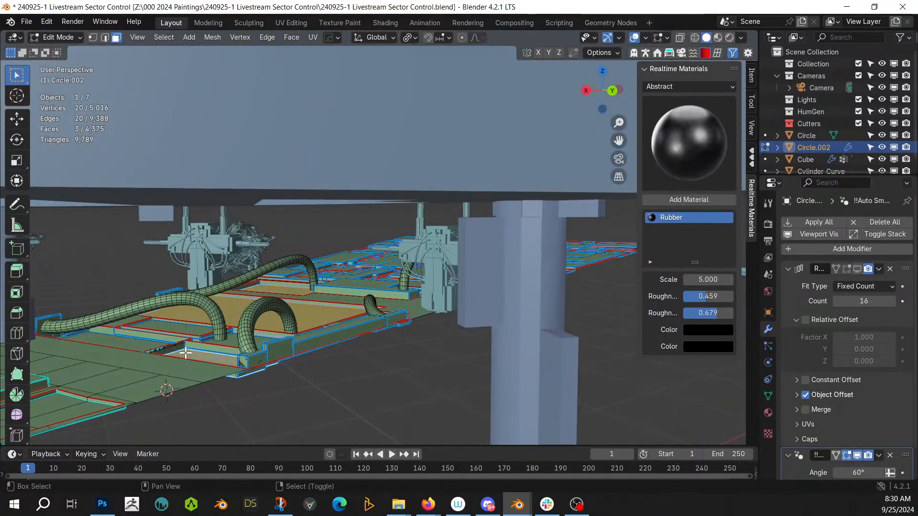
middle_click_drag(240, 336, 274, 321)
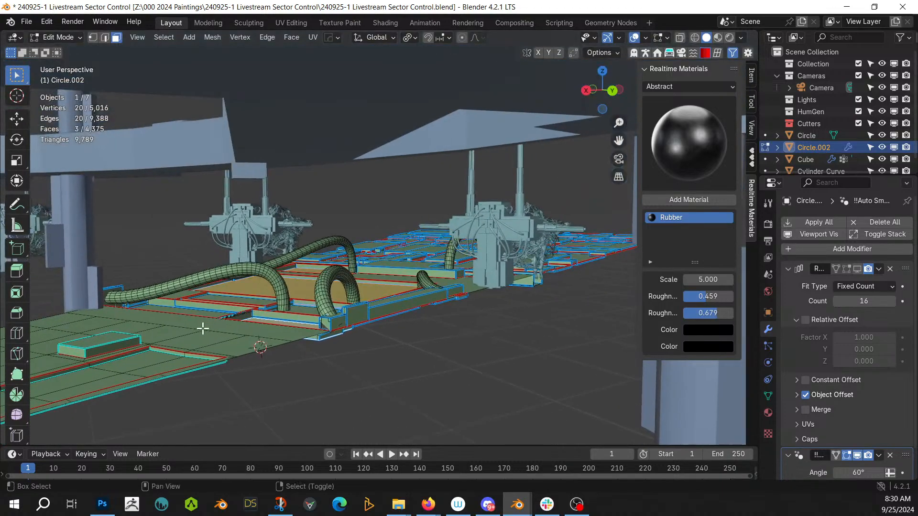
left_click(162, 361, "shift")
left_click(164, 365, "shift")
mouse_move(164, 365)
middle_mouse_down()
mouse_move(110, 387)
mouse_move(240, 334)
mouse_move(168, 369)
middle_mouse_up()
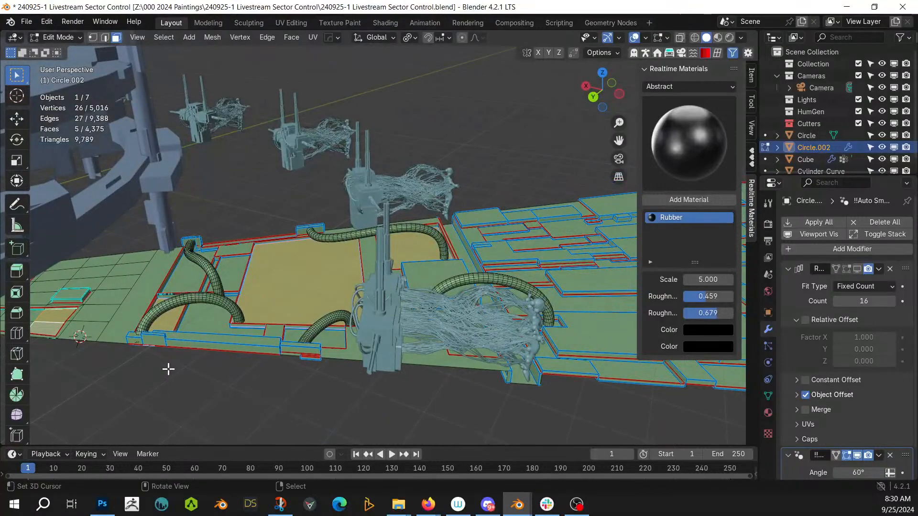
key("l")
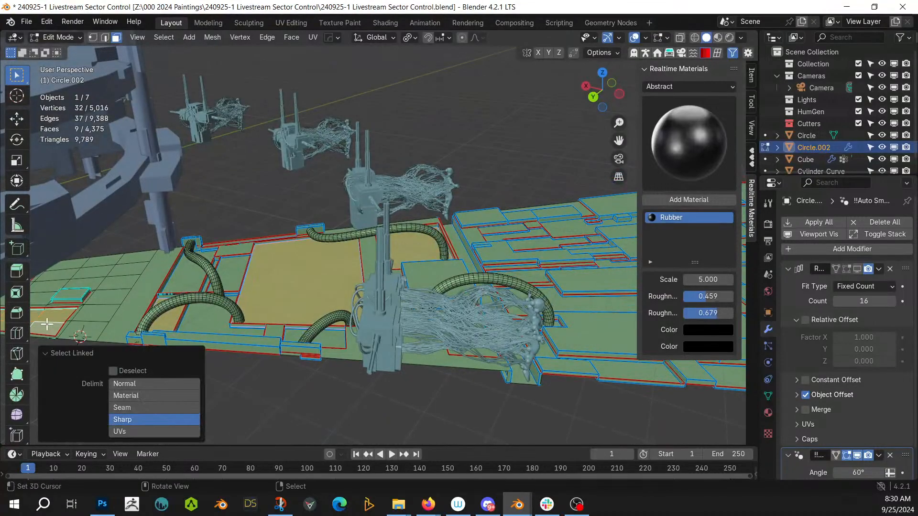
Step: Generate Random Tubes on the selected floor panels with 3 subdivision cuts and an amount of 50
middle_click_drag(467, 316, 352, 387)
key("Tab")
key("shift+alt+q")
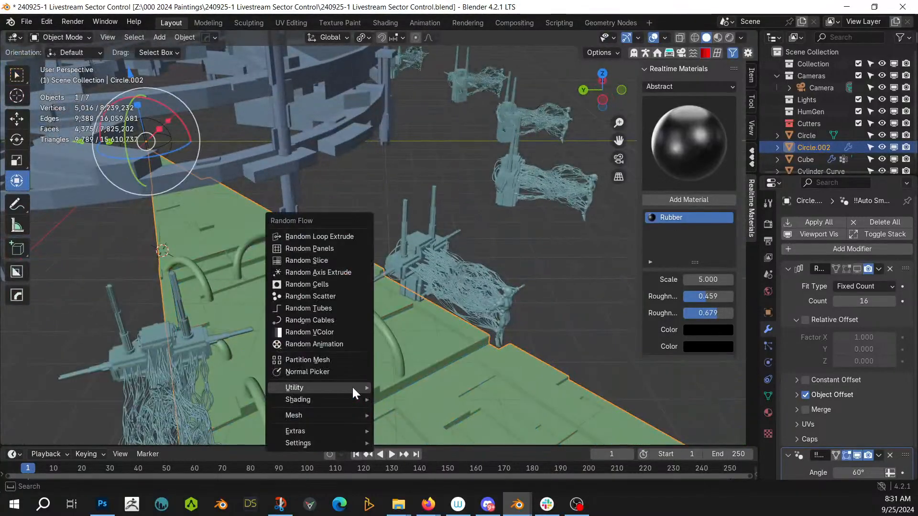
left_click(331, 308)
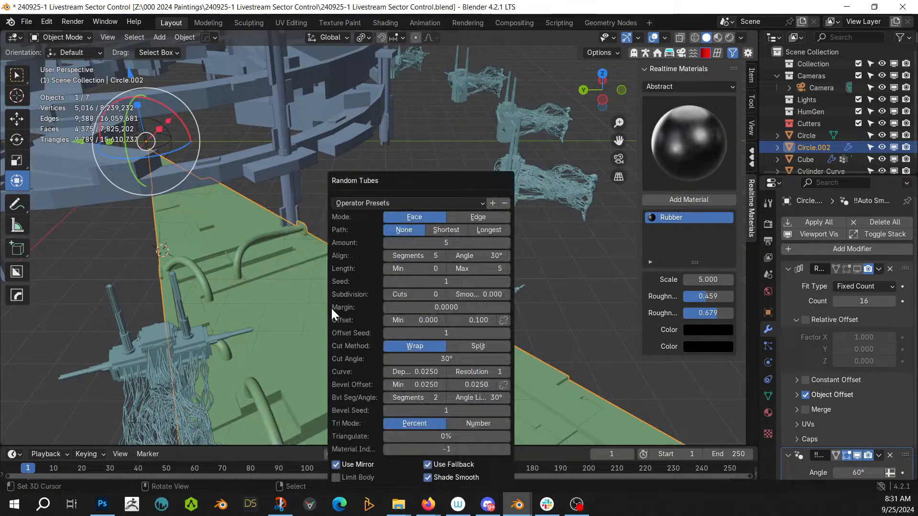
left_click(443, 296)
left_click(443, 295)
left_click(443, 295)
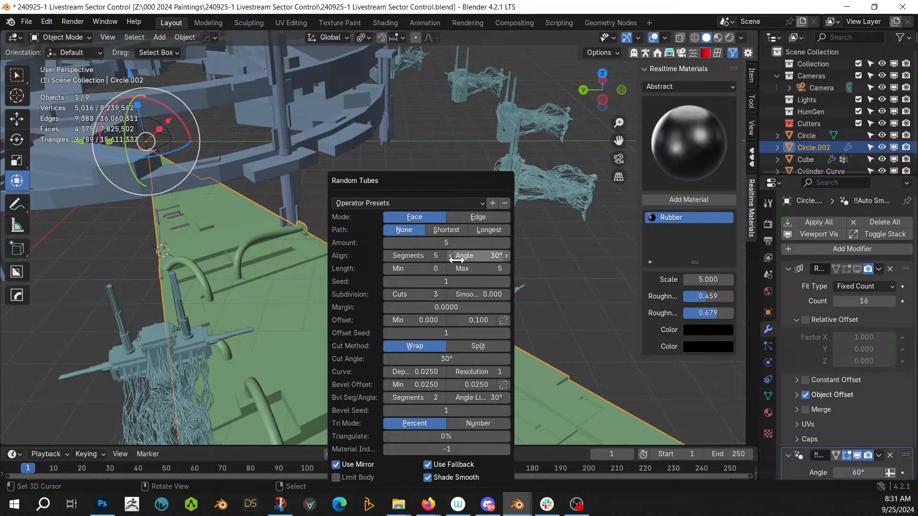
left_click(450, 243)
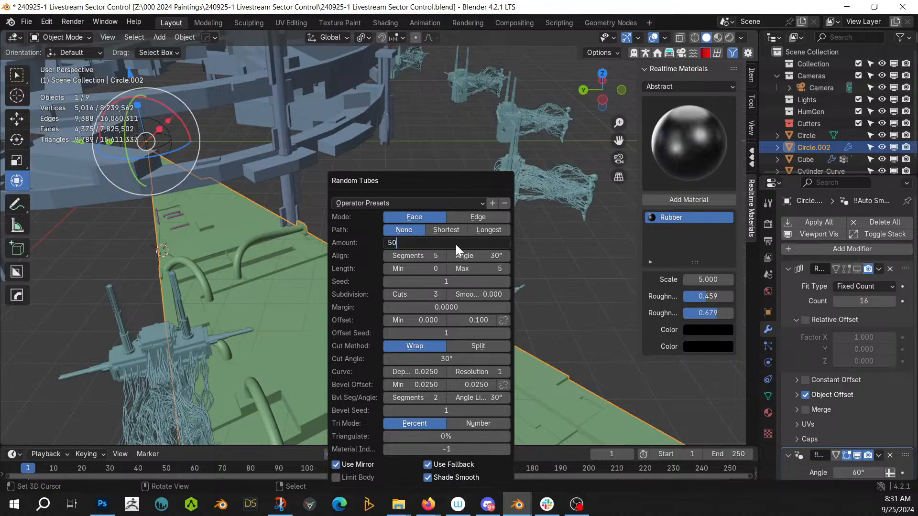
type("50")
key("Return")
Step: Select only the large central floor panel face and cut it with Quad Slice, raising the tangent by one
middle_click_drag(386, 209, 377, 297)
scroll(432, 270, "up", 3)
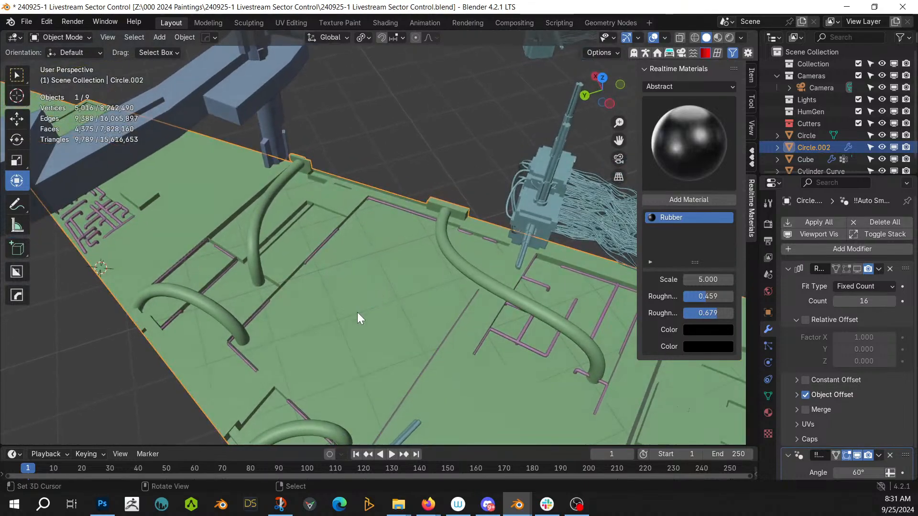
key("Tab")
left_click(362, 315)
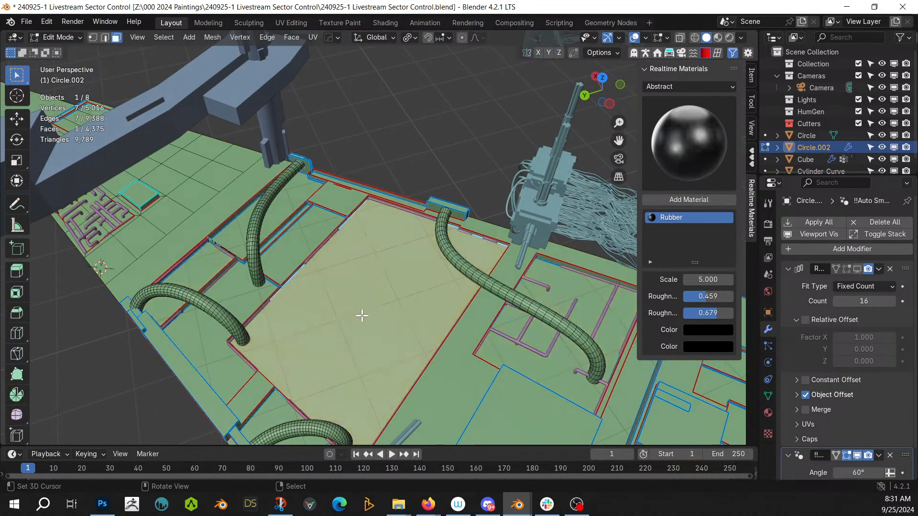
key("i")
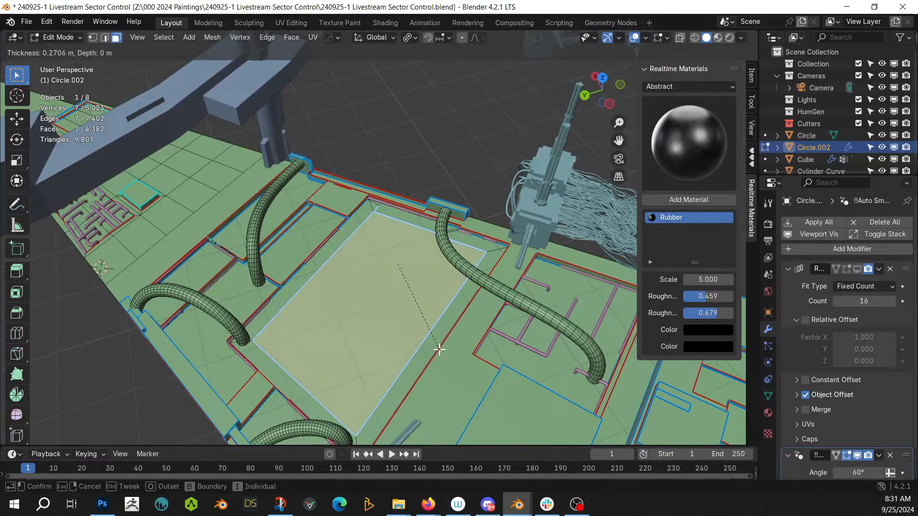
key("Escape")
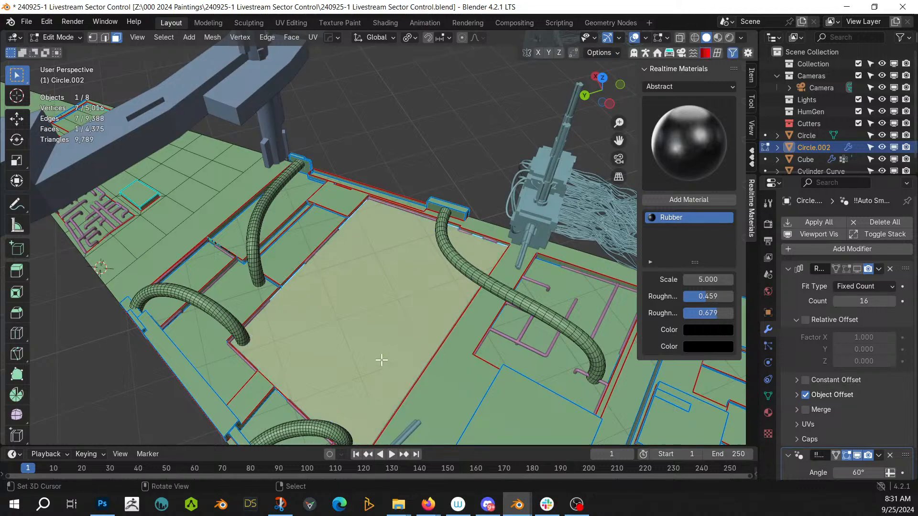
key("shift+alt+f")
mouse_move(369, 433)
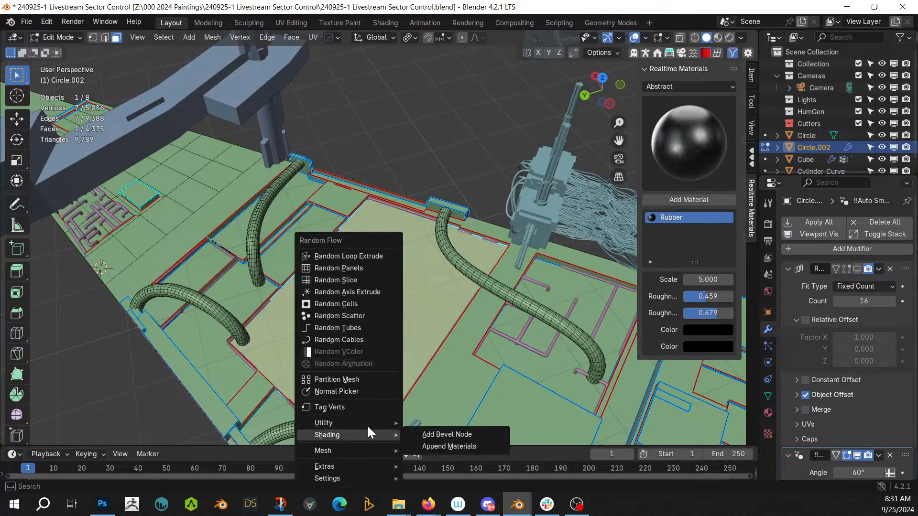
mouse_move(362, 450)
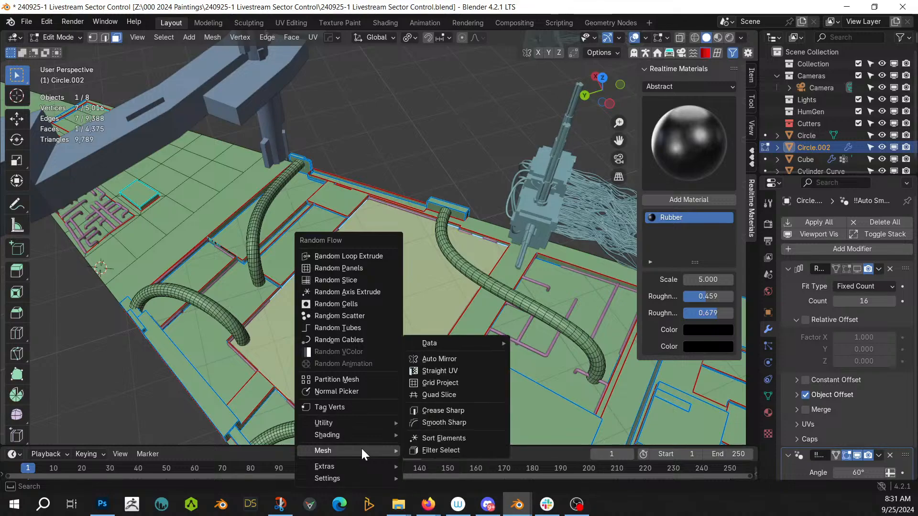
left_click(456, 394)
left_click(632, 385)
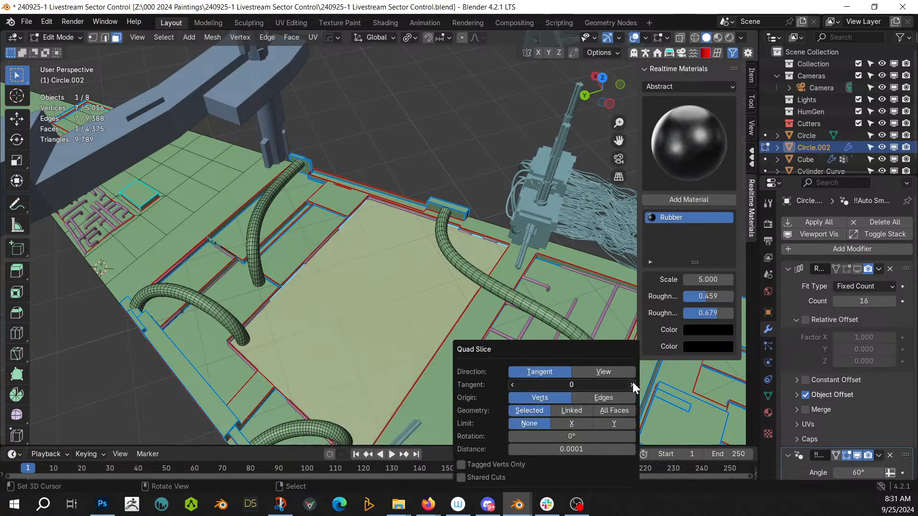
Step: Generate Random Tubes across the sliced central panel using seed 2
mouse_move(246, 338)
middle_mouse_down()
mouse_move(260, 358)
mouse_move(260, 344)
middle_mouse_up()
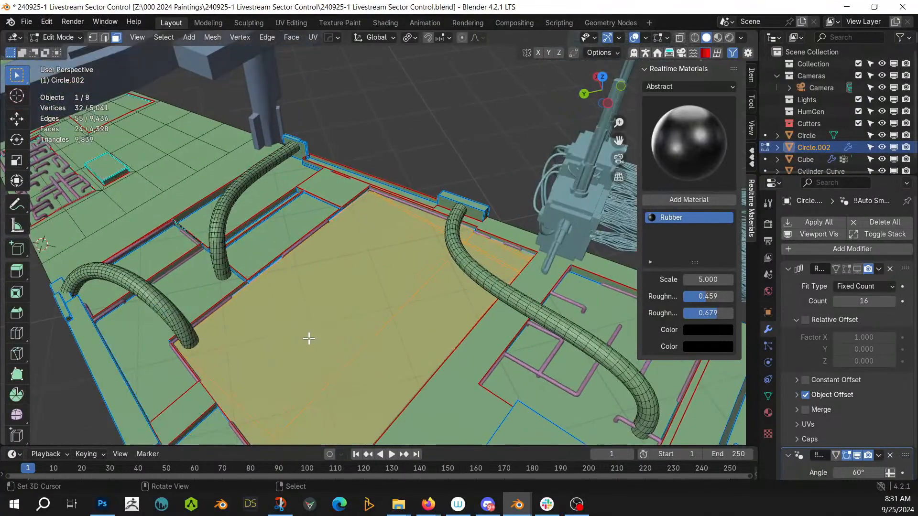
scroll(308, 338, "up", 3)
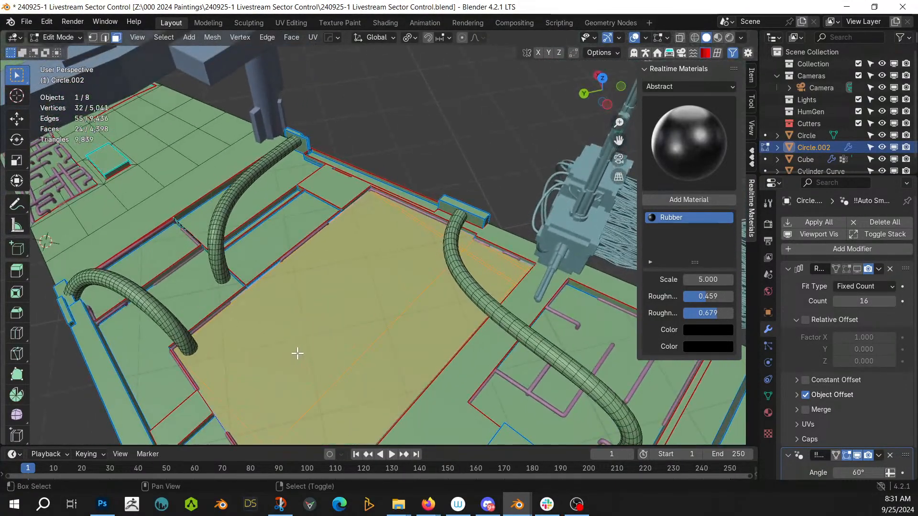
key("shift+alt+x")
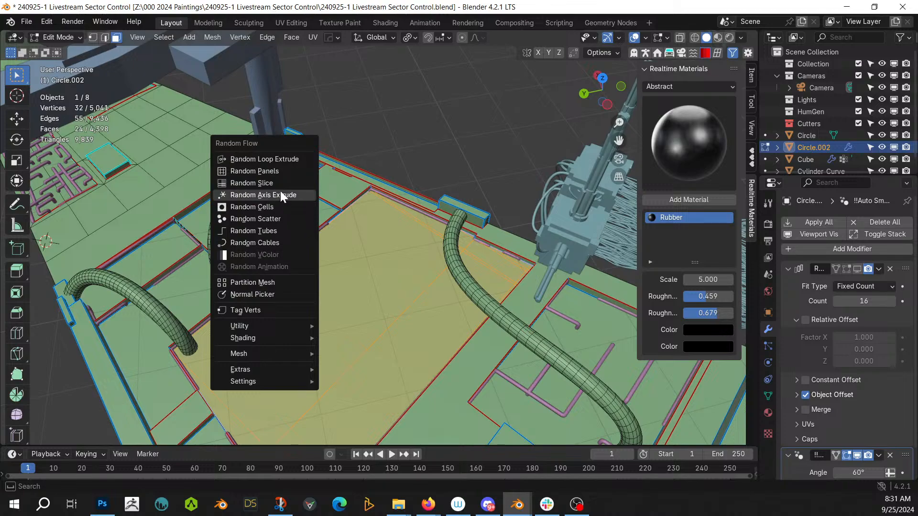
left_click(279, 230)
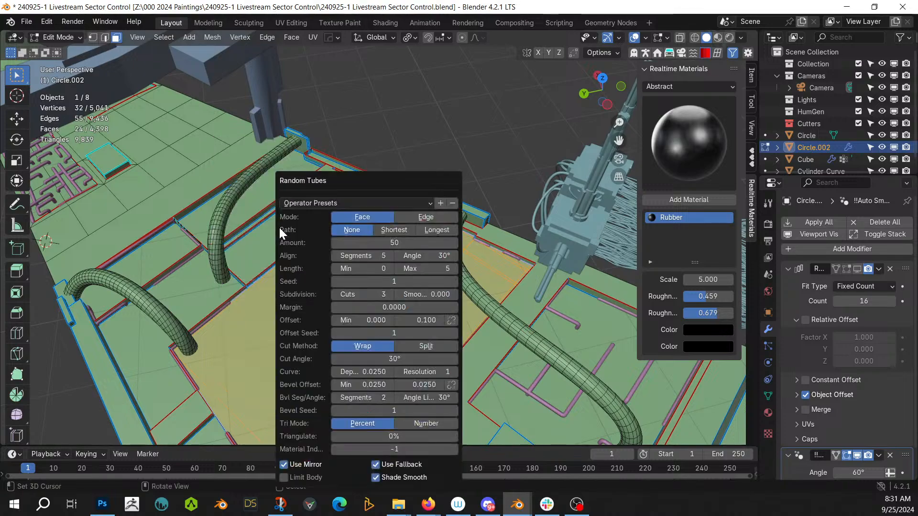
left_click(453, 281)
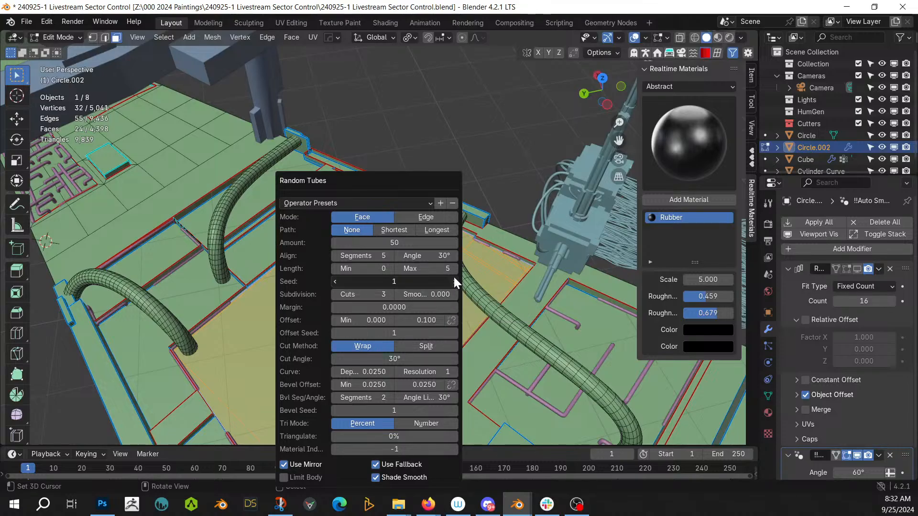
middle_click_drag(213, 340, 204, 374)
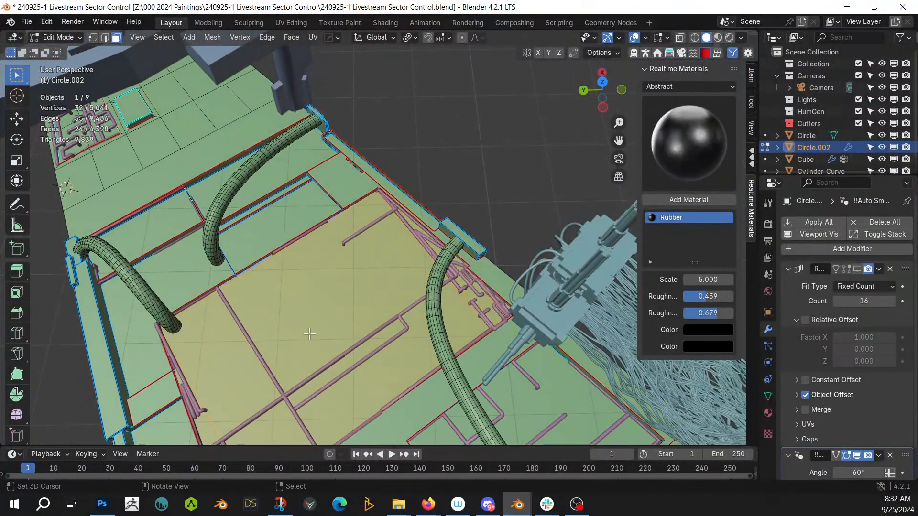
Step: Reduce the amount of random tubes on the central panel to 10
key("F9")
left_click(416, 243)
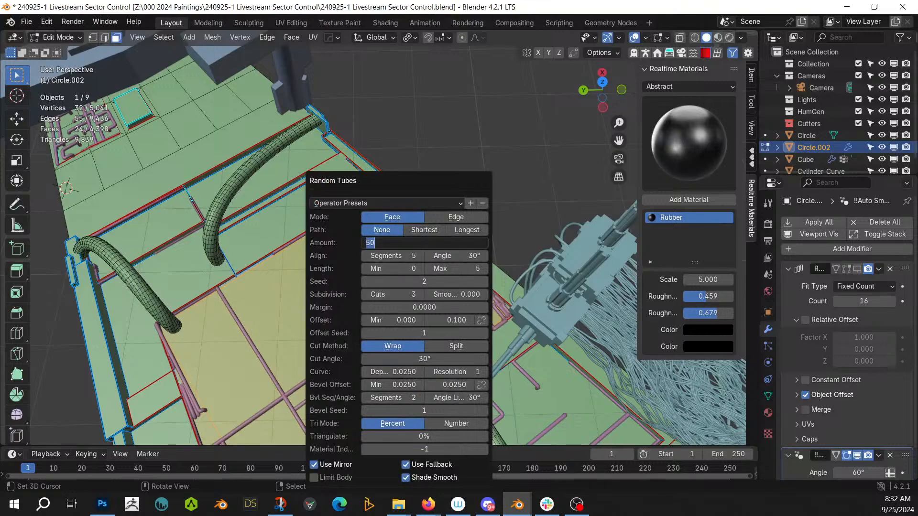
type("10")
key("Return")
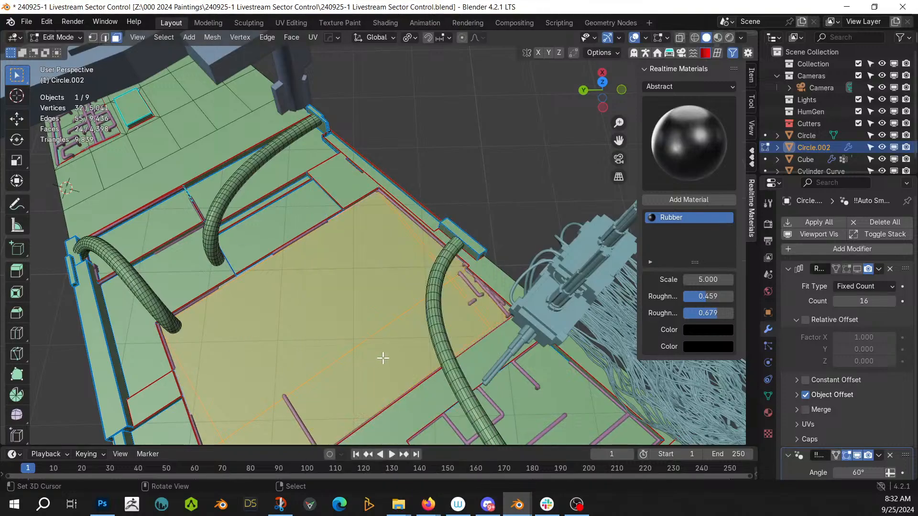
Step: Thicken the central panel's tubes by setting their curve depth to 0.07
mouse_move(419, 344)
middle_mouse_down()
mouse_move(422, 311)
mouse_move(455, 293)
mouse_move(468, 314)
mouse_move(454, 344)
mouse_move(437, 324)
mouse_move(430, 333)
middle_mouse_up()
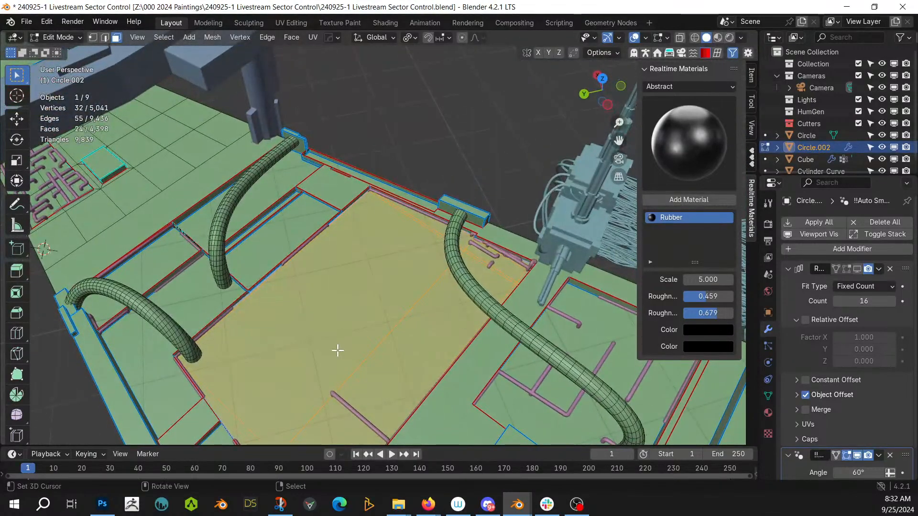
key("shift+alt+f")
key("F9")
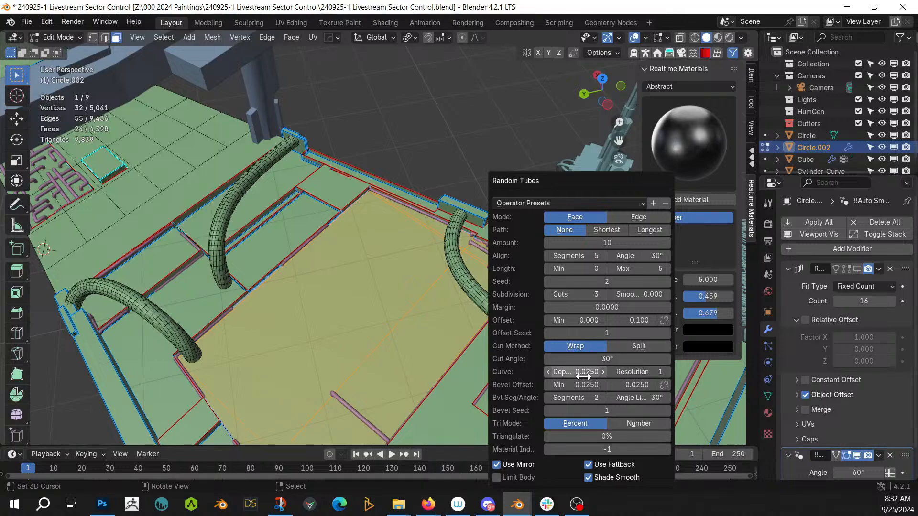
left_click_drag(583, 371, 534, 359)
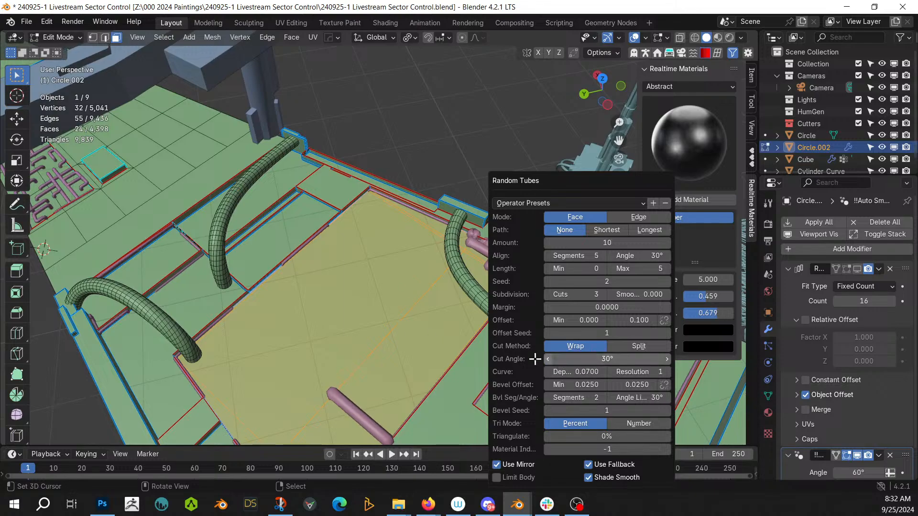
middle_click_drag(478, 353, 347, 333)
Step: Return to Object Mode and join the thin tube networks with the thick central-panel tubes
key("Tab")
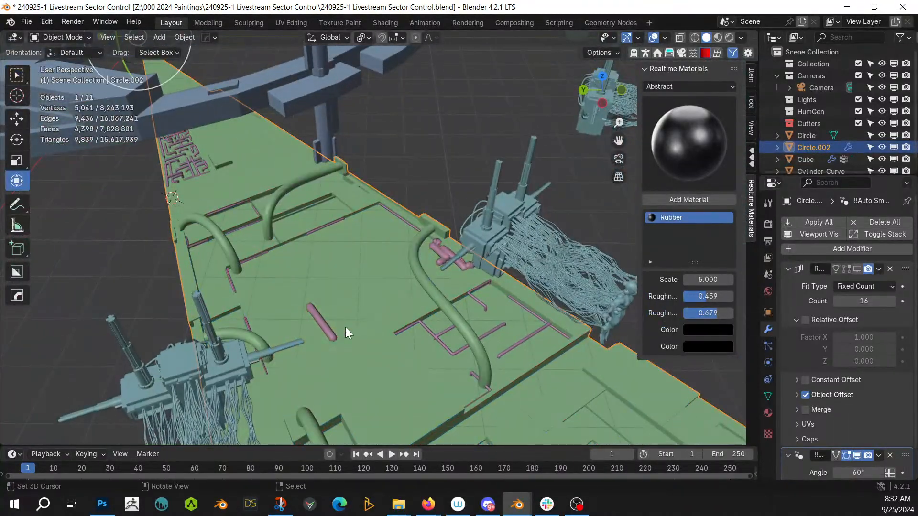
left_click(448, 346)
left_click(319, 310, "shift")
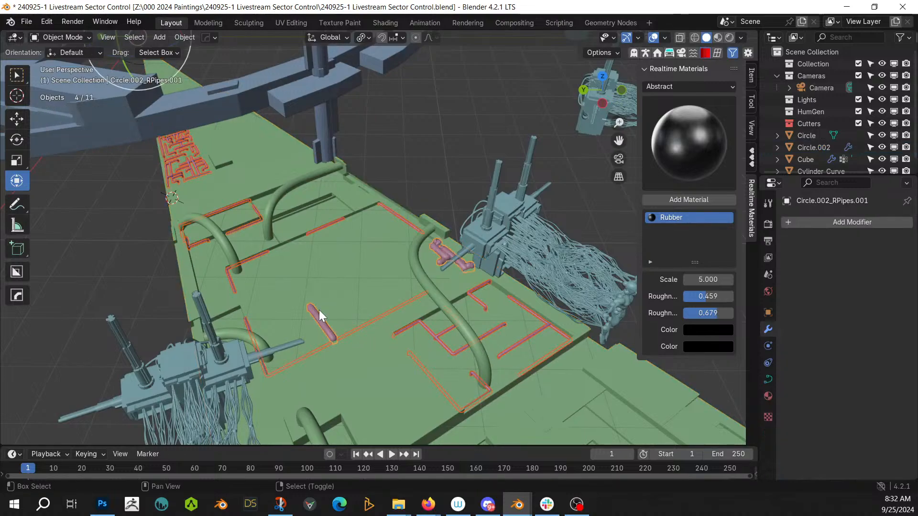
key("ctrl+j")
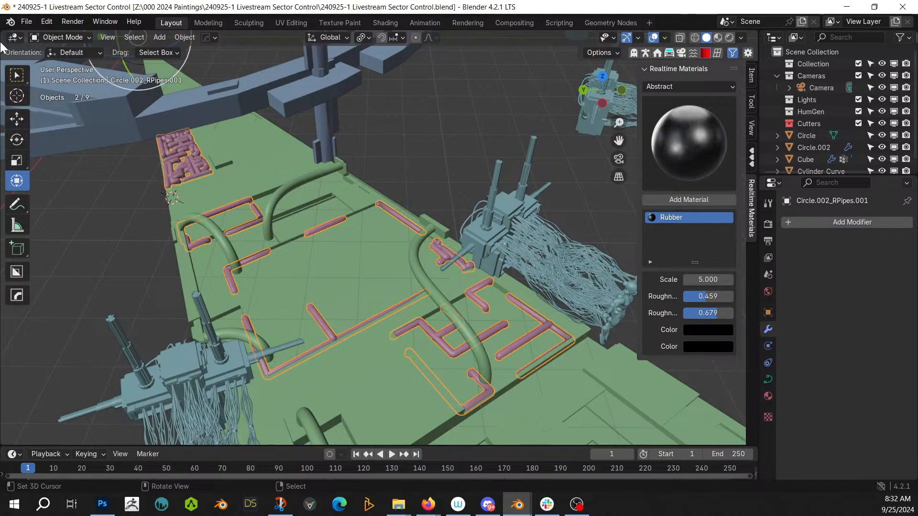
Step: Open an Asset Browser beside the viewport and show the Seth Created Metal materials from the 00 Blender Shaders library
left_click_drag(259, 66, 473, 67)
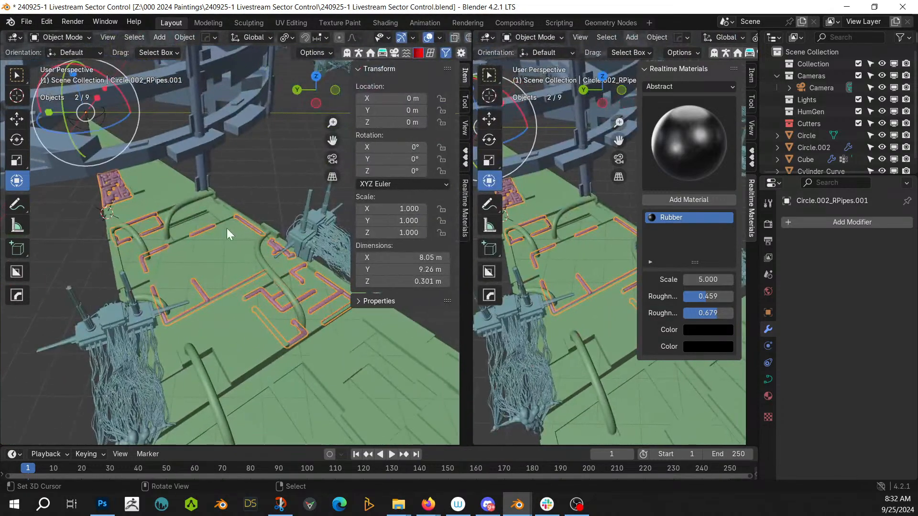
key("shift+F1")
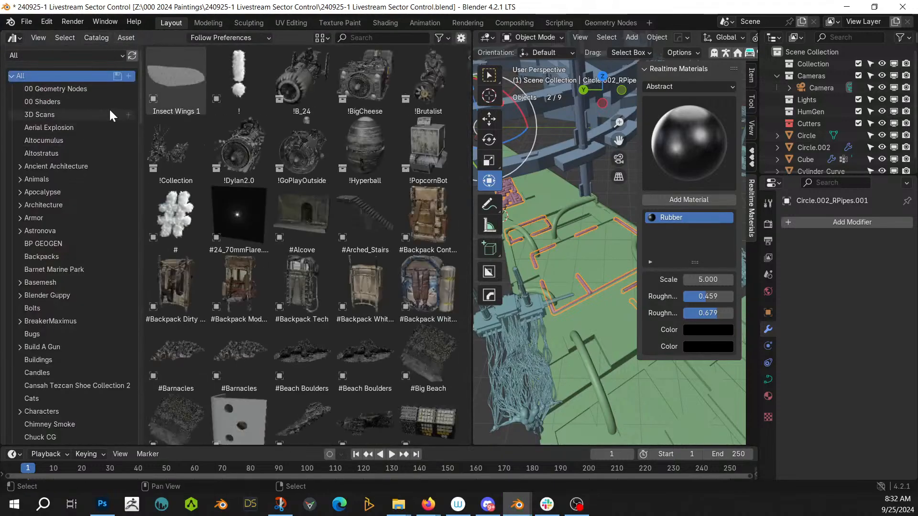
left_click(39, 54)
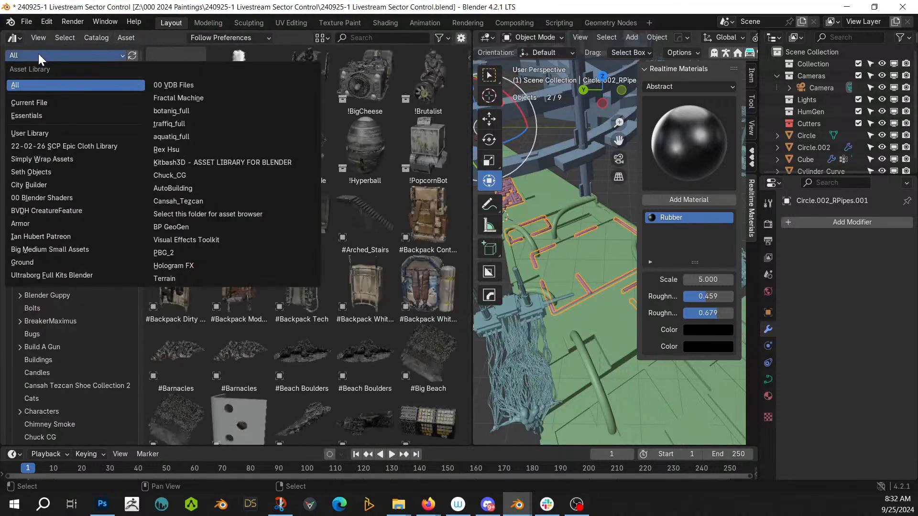
left_click(56, 198)
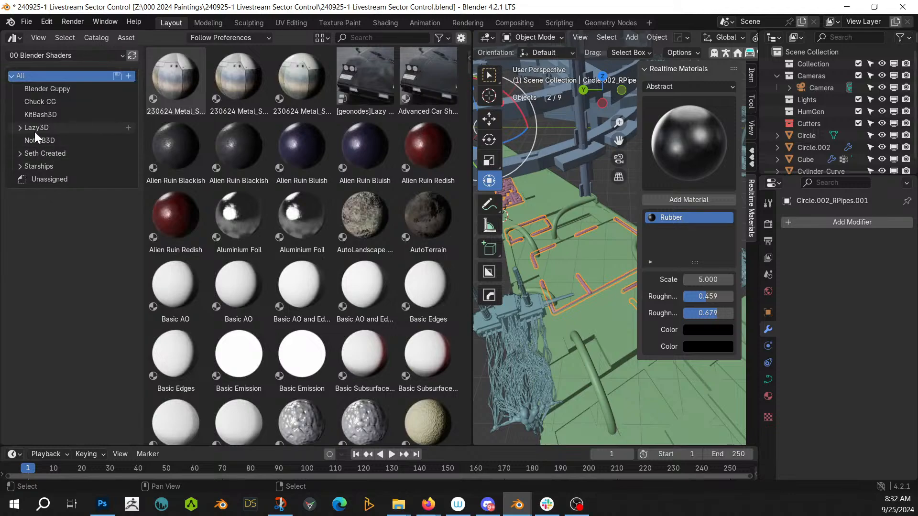
left_click(19, 153)
left_click(48, 178)
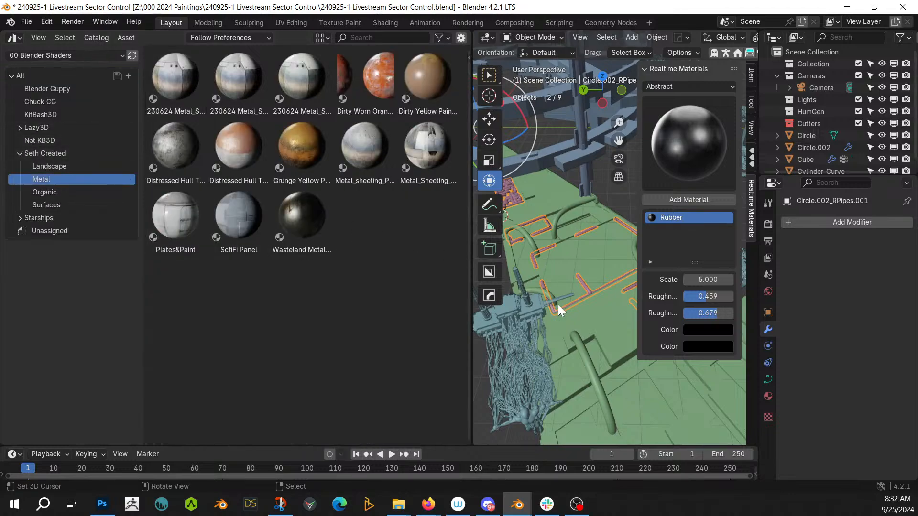
Step: Replace the Rubber material on the joined tube networks with the Distressed Hull Texture metal asset
left_click(769, 397)
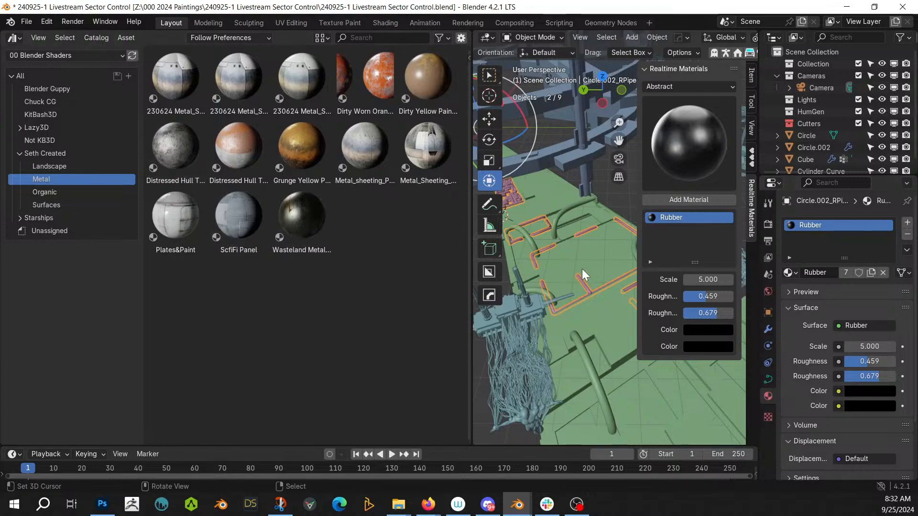
left_click(590, 289)
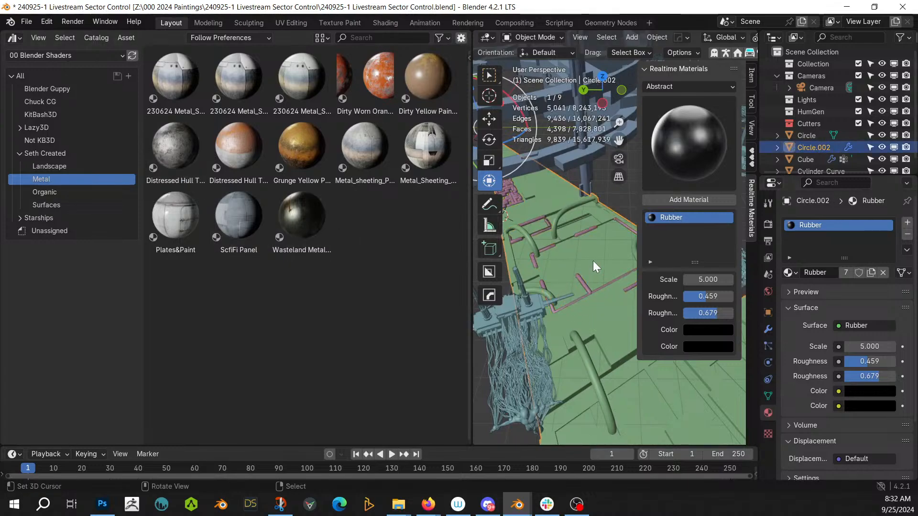
left_click(587, 285)
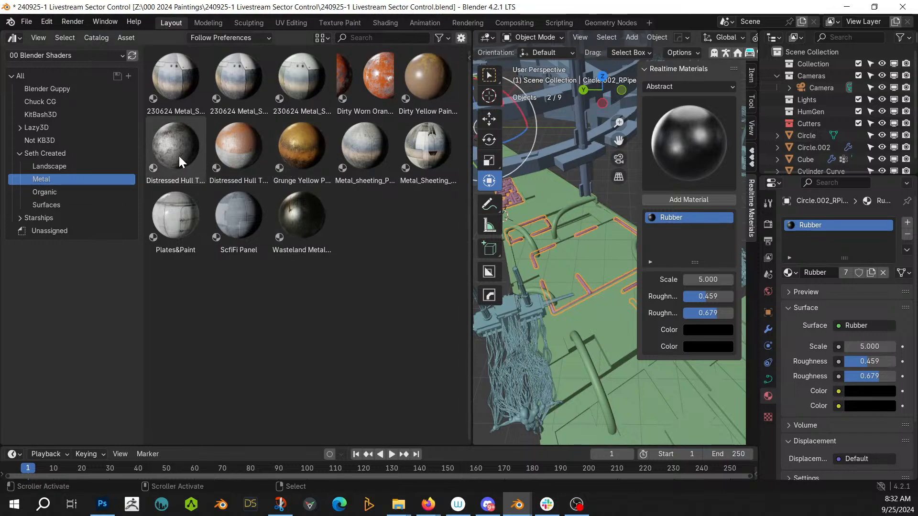
left_click_drag(179, 154, 807, 232)
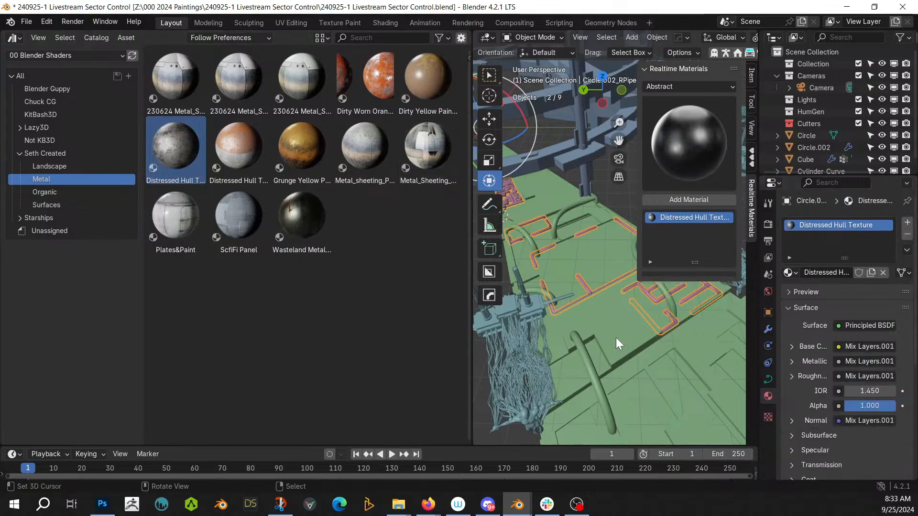
Step: Select the floor wedge in Edit Mode and close the Asset Browser area to give the viewport its full width
key("ctrl+z")
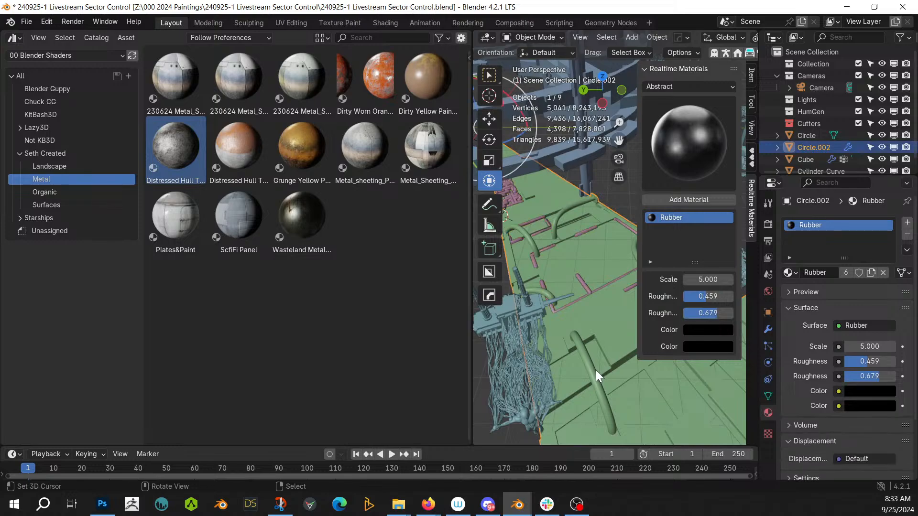
key("Tab")
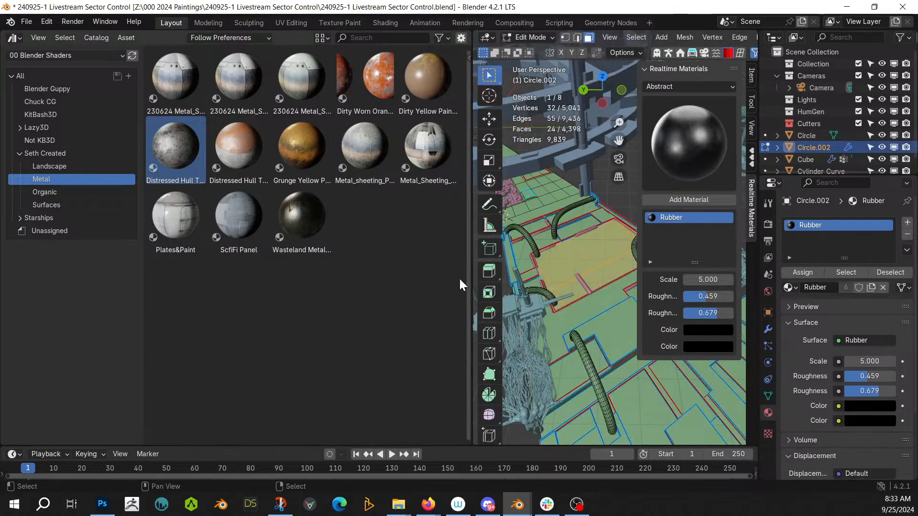
right_click(288, 38)
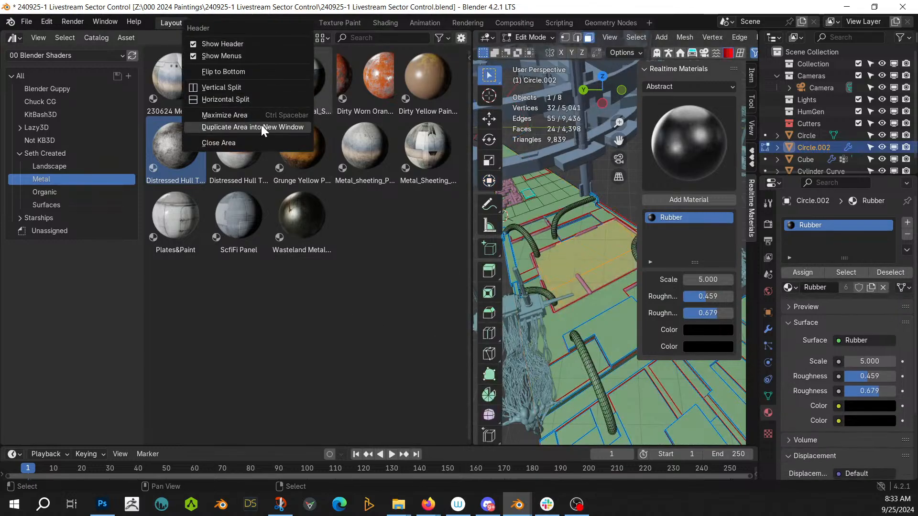
left_click(261, 125)
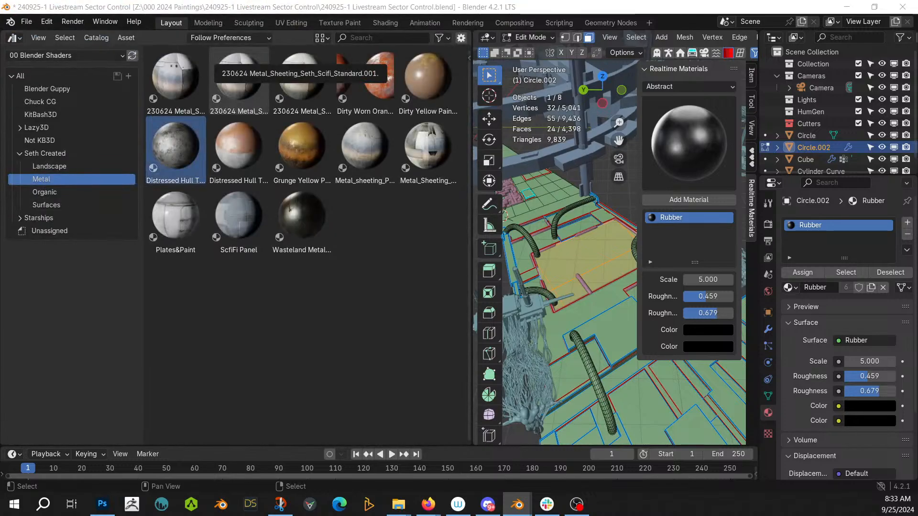
right_click(158, 39)
left_click(121, 143)
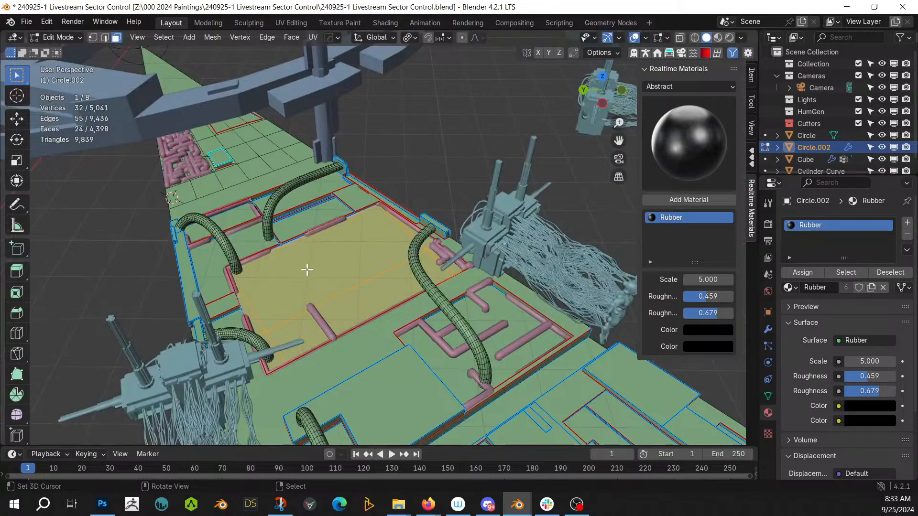
Step: Select all five curved cables as linked geometry and invert the selection to the wedge's floor faces
middle_click_drag(308, 266, 336, 314)
left_click(130, 338)
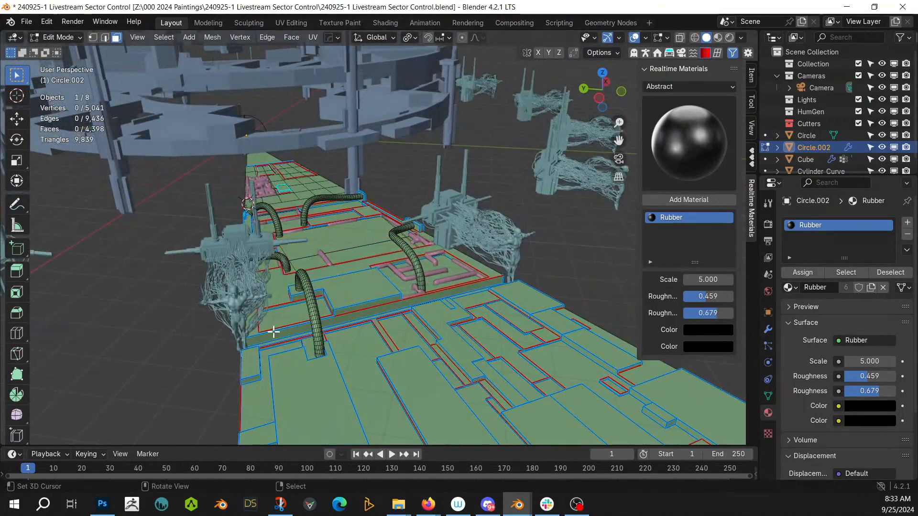
key("l")
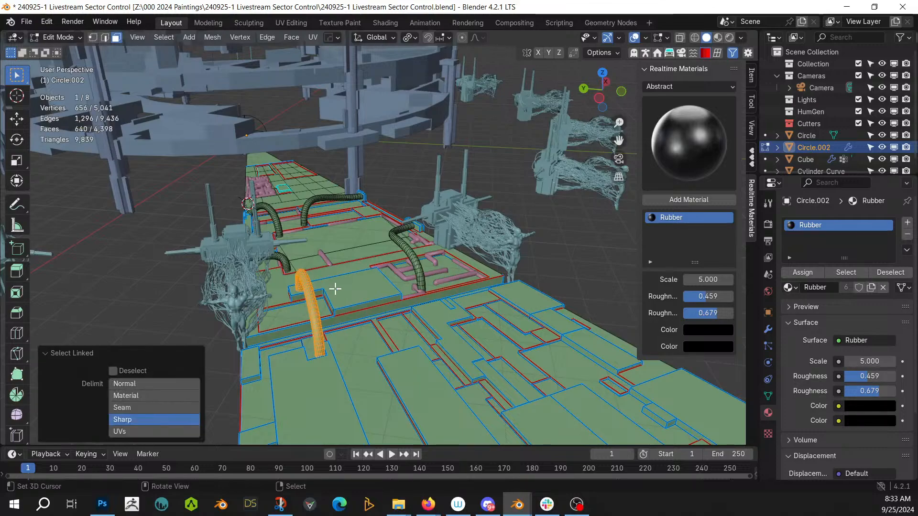
key("l")
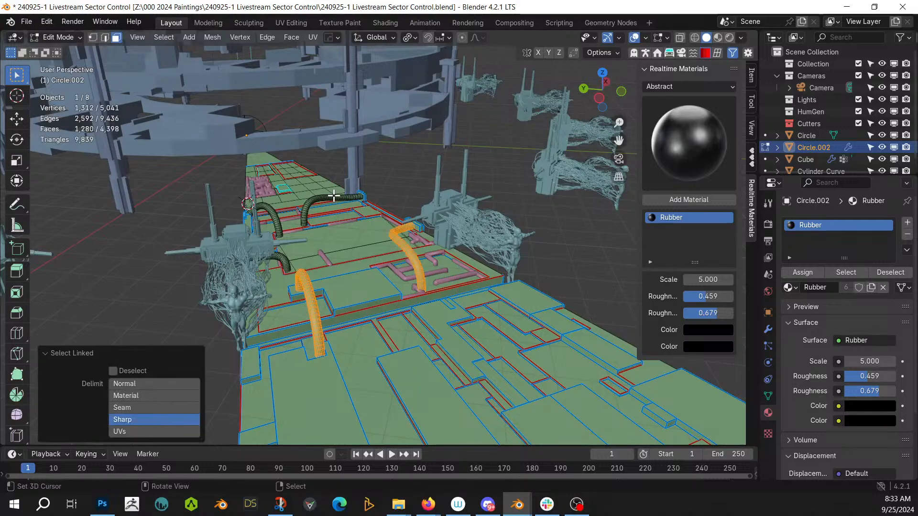
key("l")
key("l")
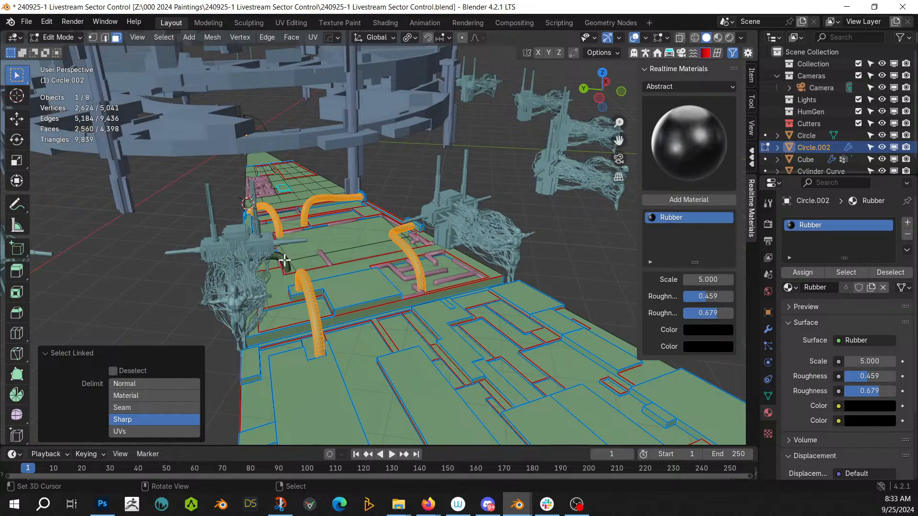
key("l")
middle_click_drag(284, 260, 371, 275)
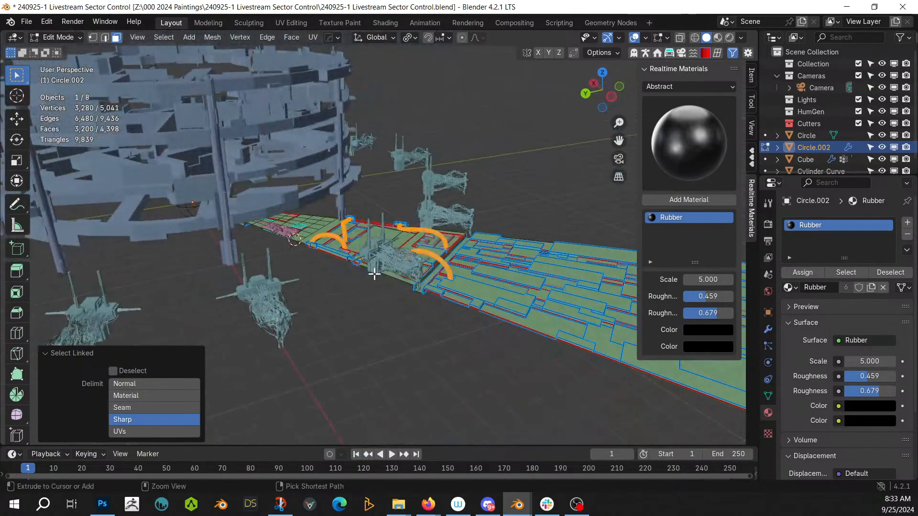
key("ctrl+i")
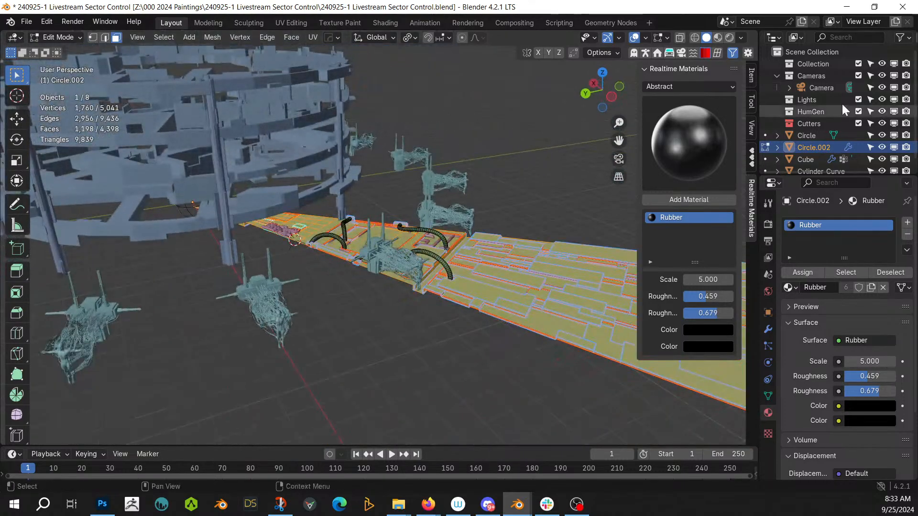
Step: Add a second material slot, assign the selected floor faces to it, and set its material to rflow_panel_hard_uv
left_click(907, 222)
left_click(804, 291)
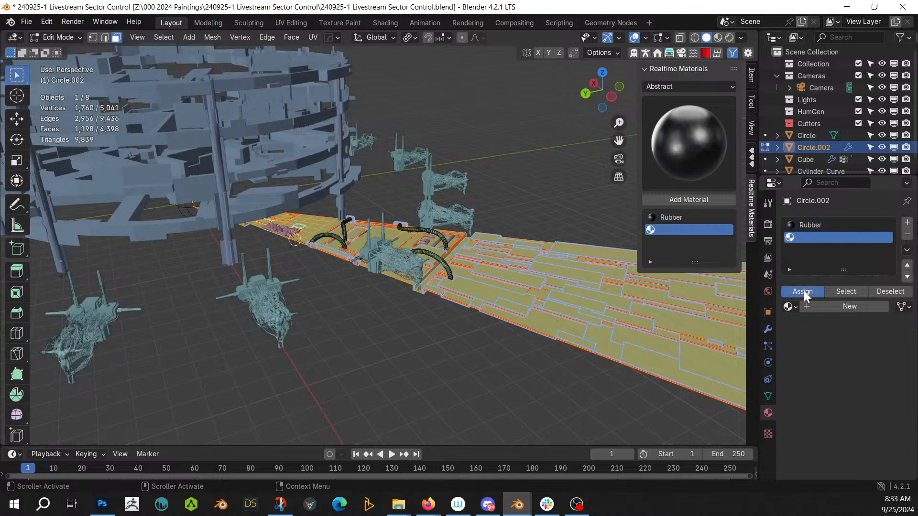
left_click(790, 306)
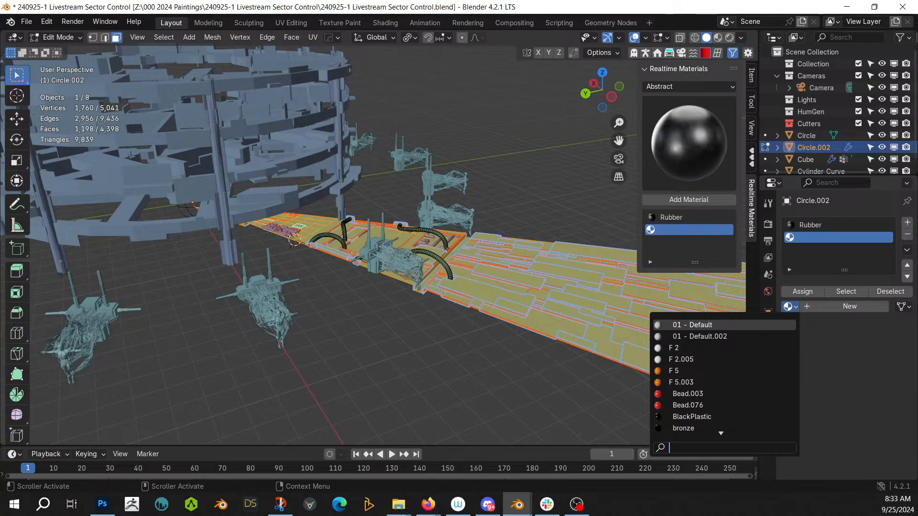
type("rflow")
key("Down")
key("Down")
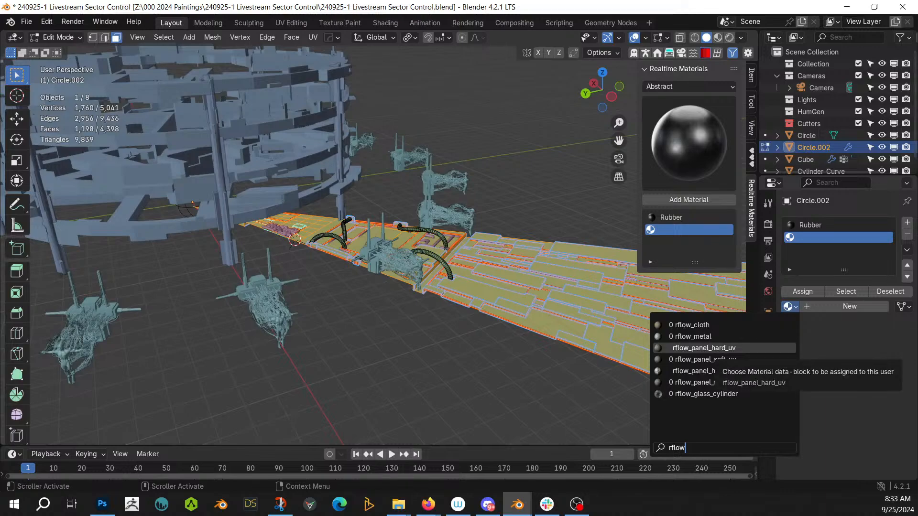
key("Return")
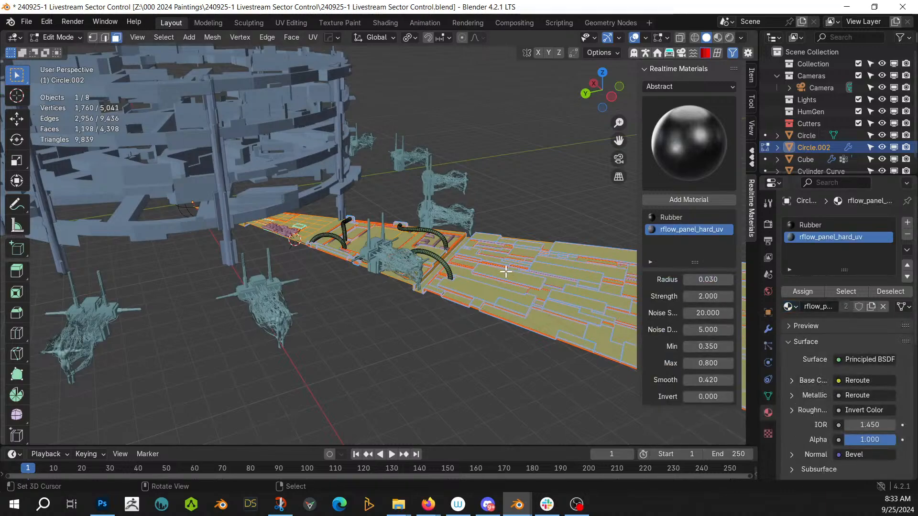
Step: Unwrap the selected floor faces with Smart UV Project at a 66° angle limit and return to Object Mode
key("u")
left_click(474, 142)
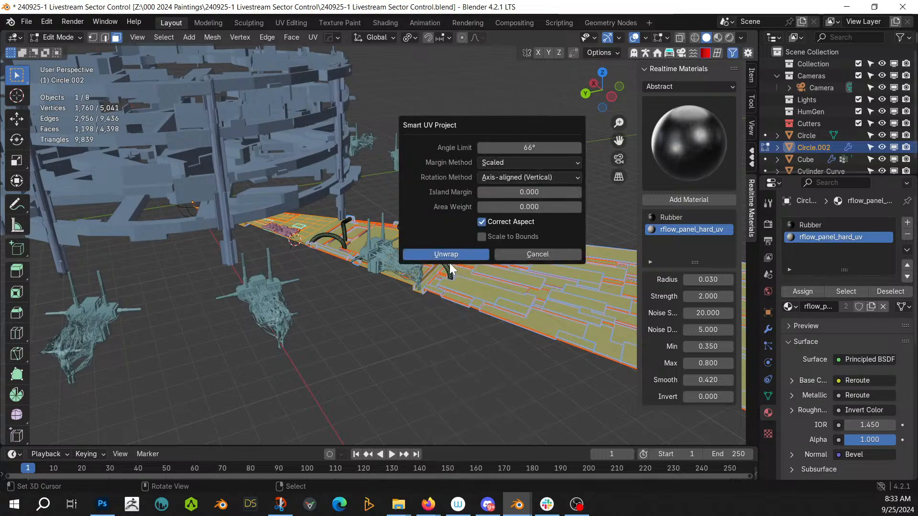
left_click(448, 256)
key("Tab")
Step: Inspect the wedge's panel and tube materials in Rendered shading, and return to Solid shading
key("z")
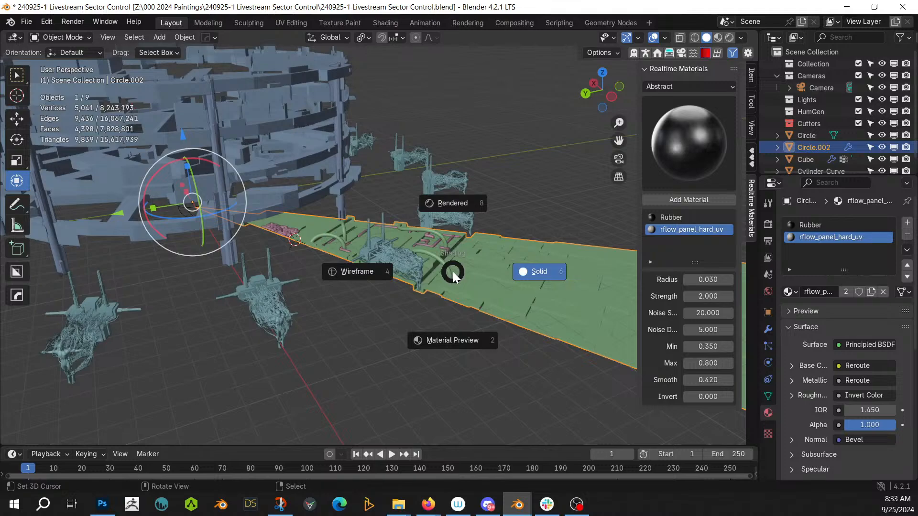
left_click(484, 150)
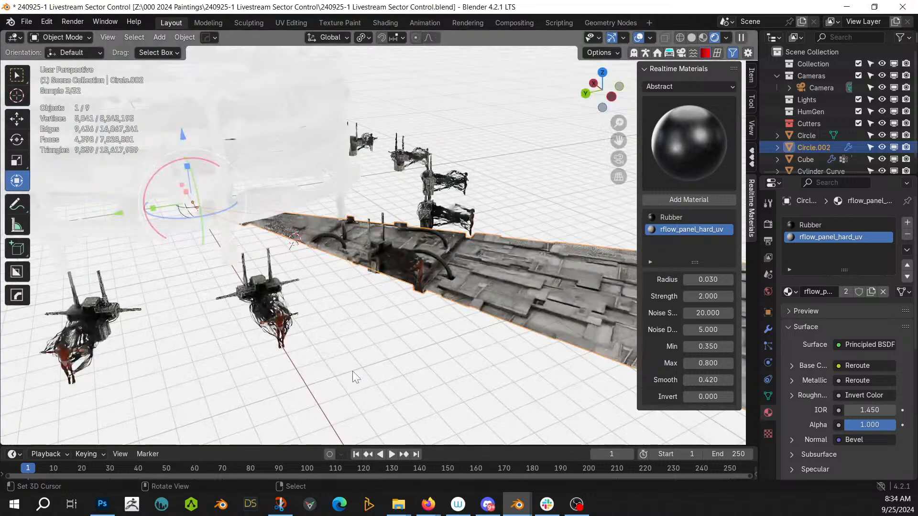
scroll(444, 281, "up", 3)
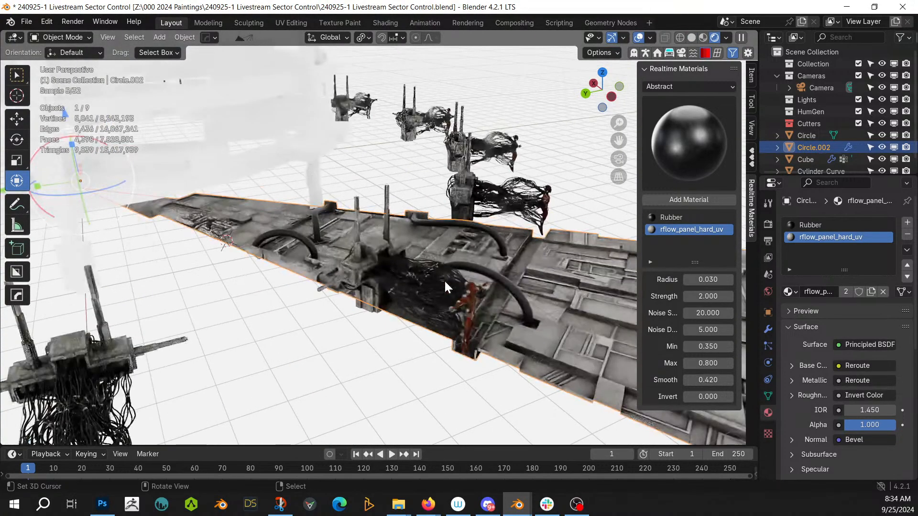
middle_click_drag(445, 282, 397, 307)
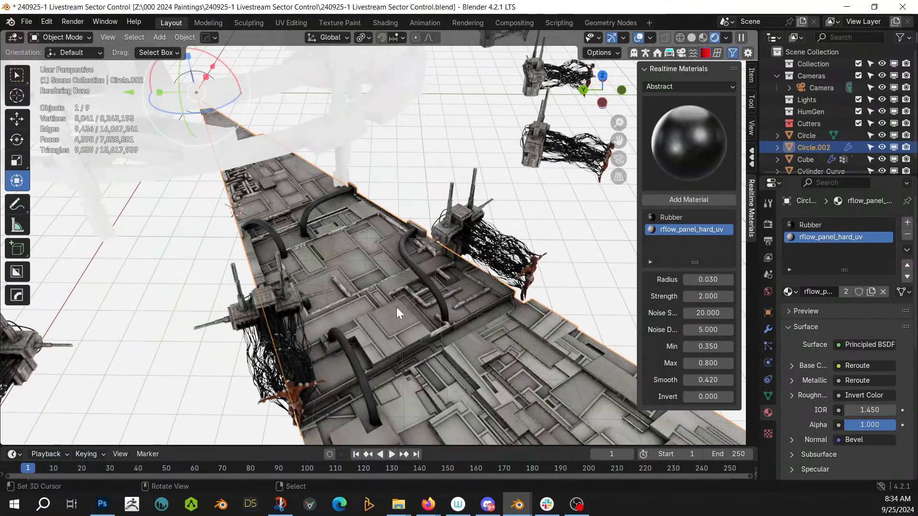
key("z")
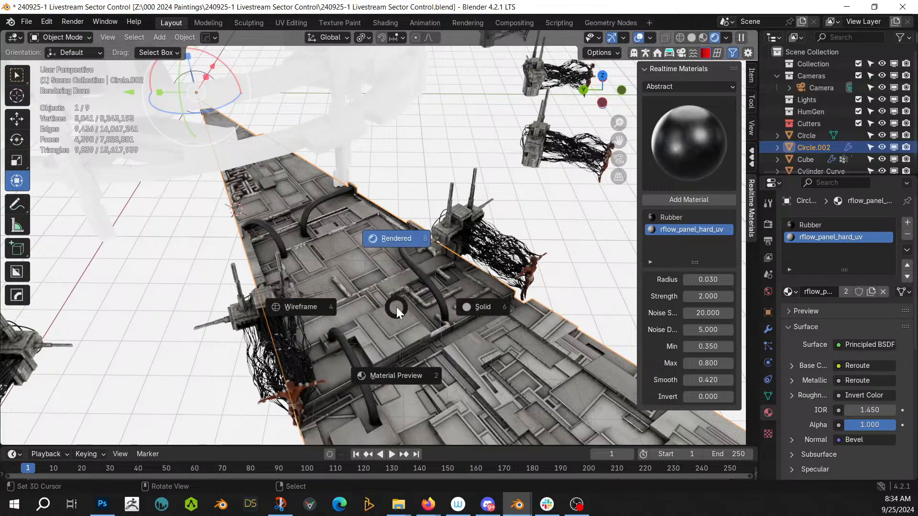
left_click(404, 307)
Step: In Edit Mode, pick four floor faces across the outer plated section and extend the selection to all coplanar faces with Select Similar
middle_click_drag(415, 308, 346, 286)
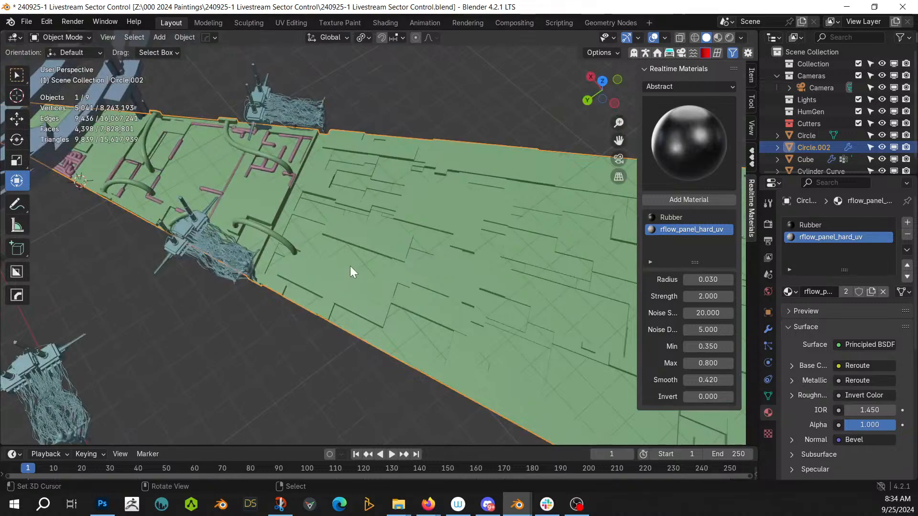
key("Tab")
left_click(335, 258)
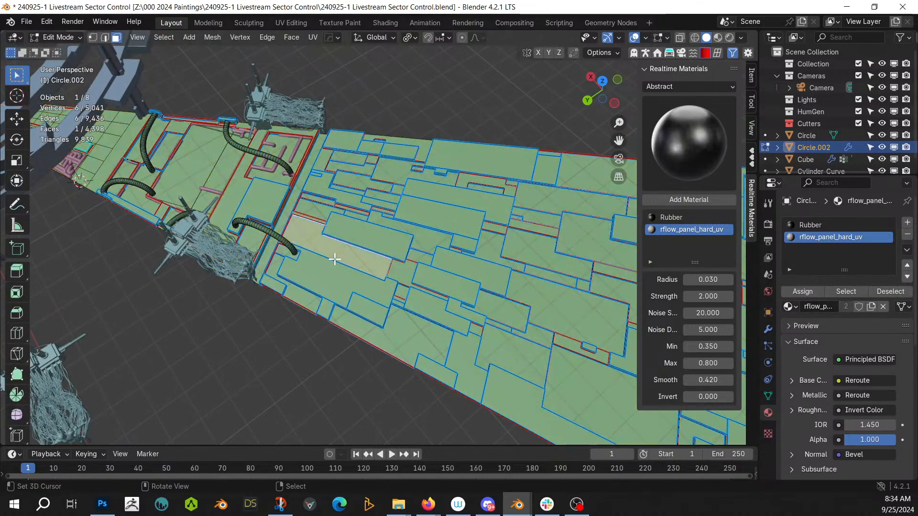
middle_click_drag(335, 258, 302, 287)
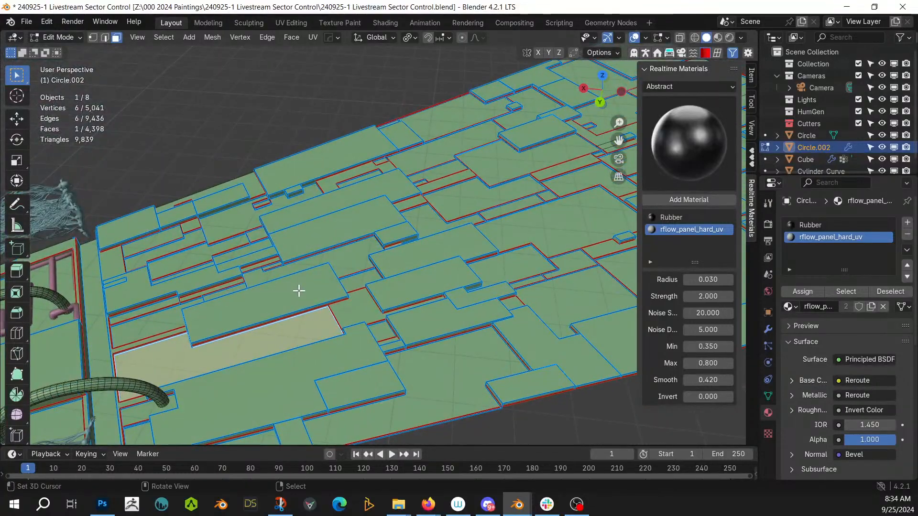
key("ctrl+l")
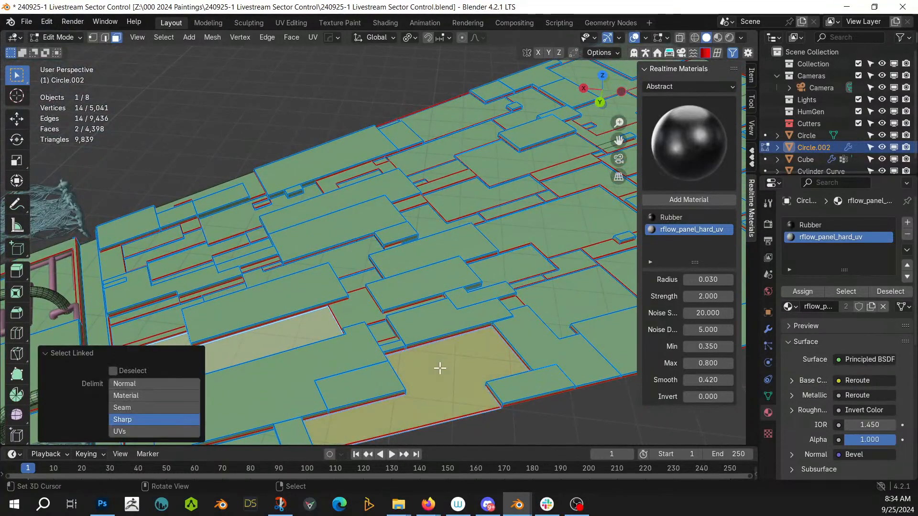
middle_click_drag(277, 286, 189, 297)
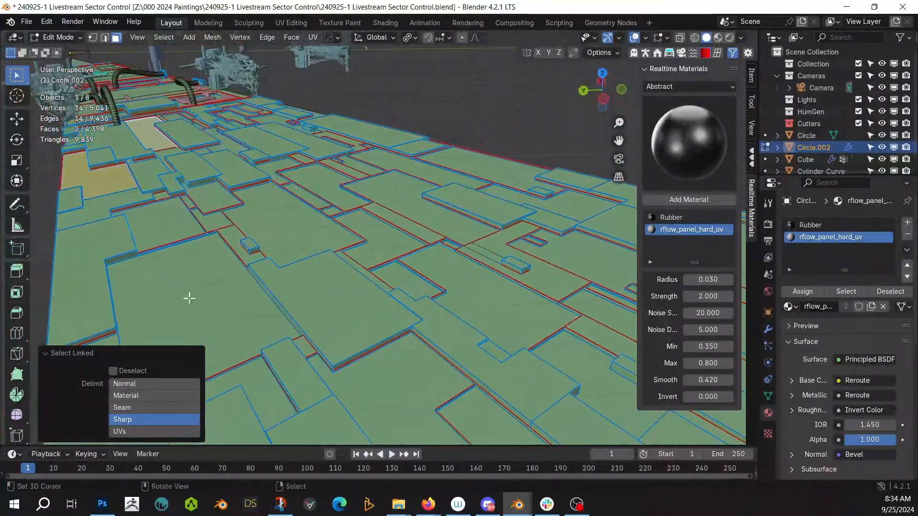
left_click(201, 303, "shift")
middle_click_drag(400, 222, 215, 287)
left_click(213, 284, "shift")
middle_click_drag(303, 223, 479, 181)
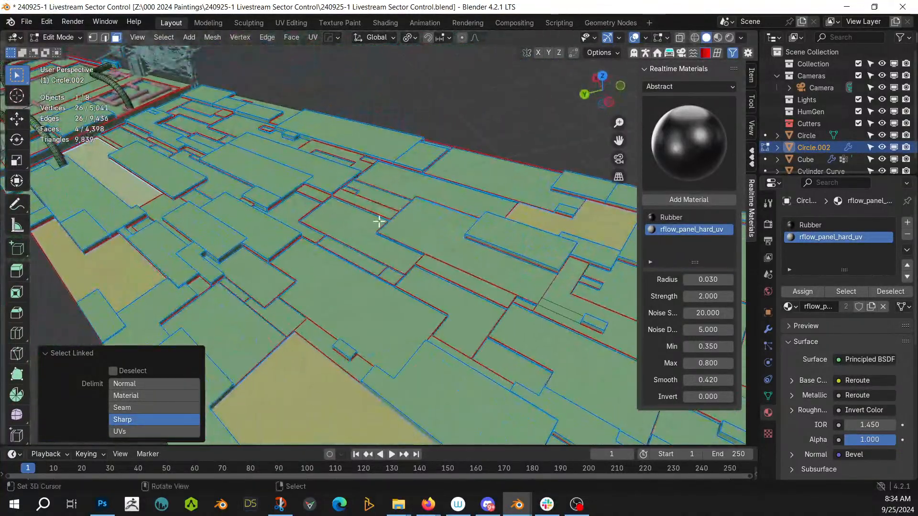
key("shift+g")
left_click(272, 243)
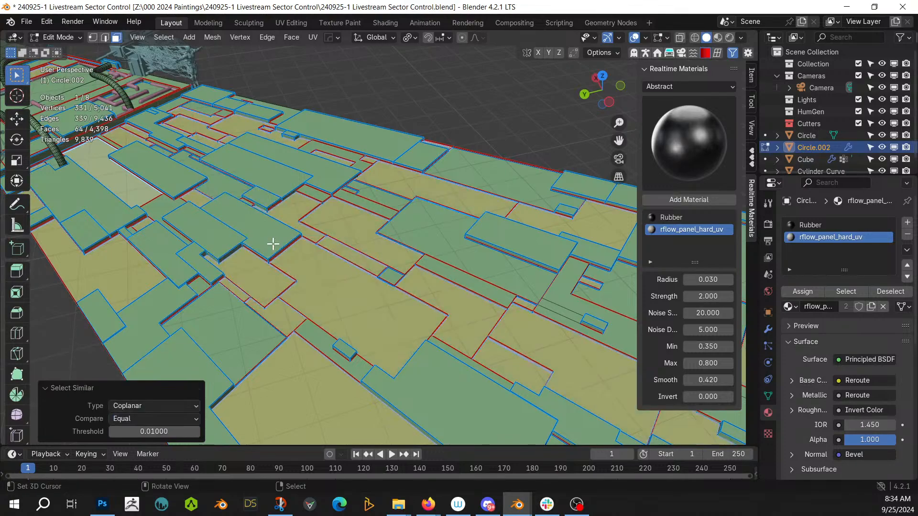
Step: Run Random Flow's Quad Slice on the selected coplanar faces of the outer plates with Tangent set to 0
scroll(272, 242, "down", 6)
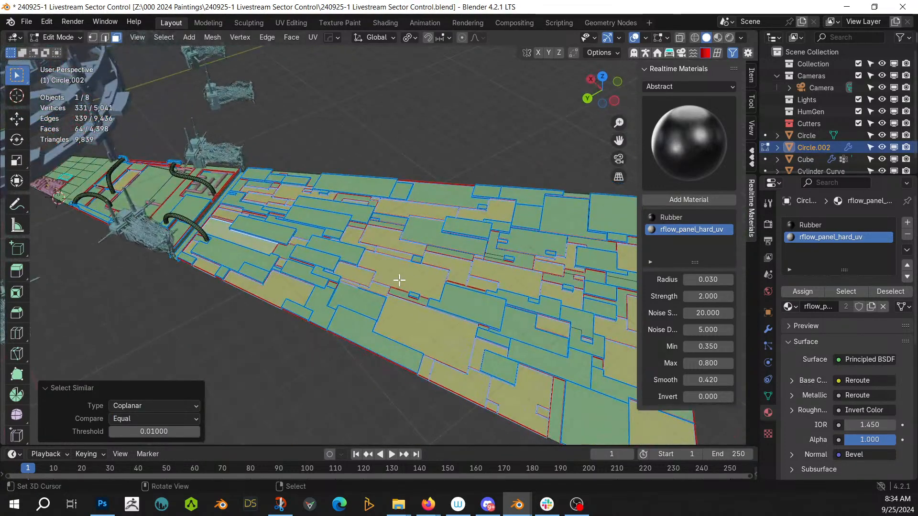
middle_click_drag(325, 361, 350, 344)
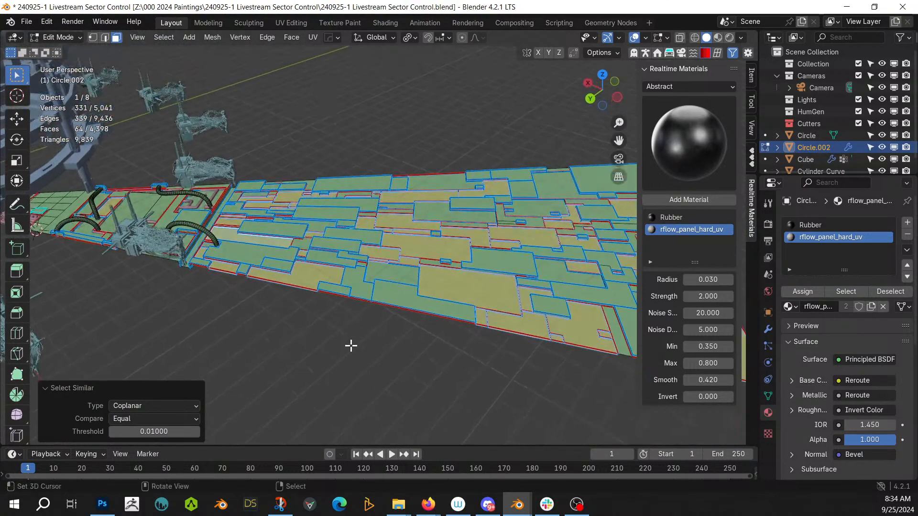
key("shift+alt+f")
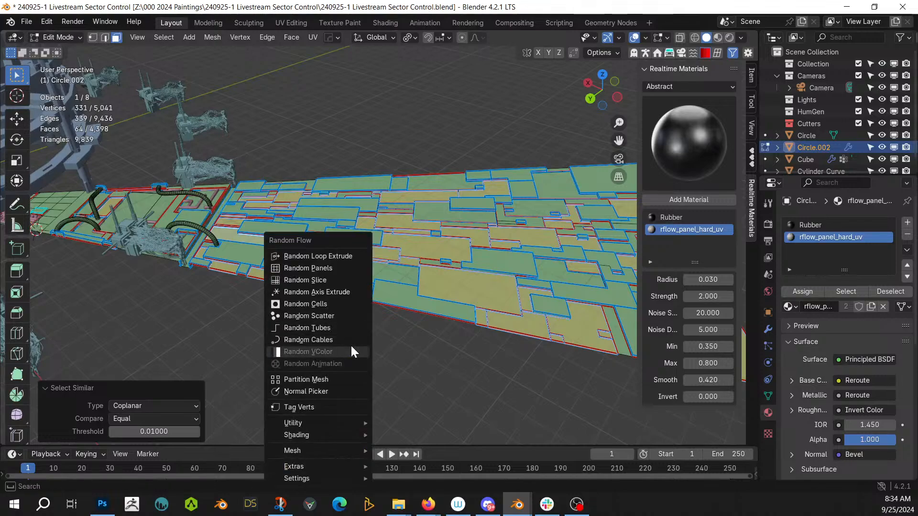
mouse_move(314, 455)
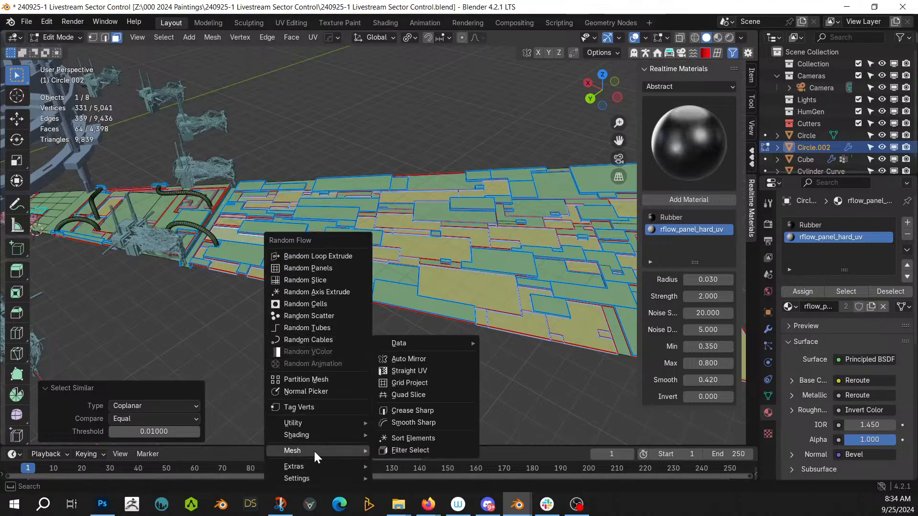
left_click(426, 395)
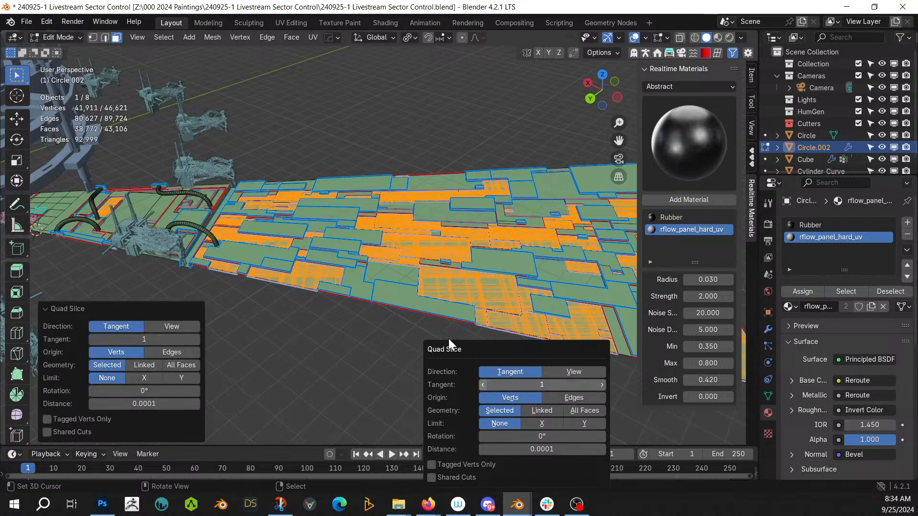
left_click(483, 384)
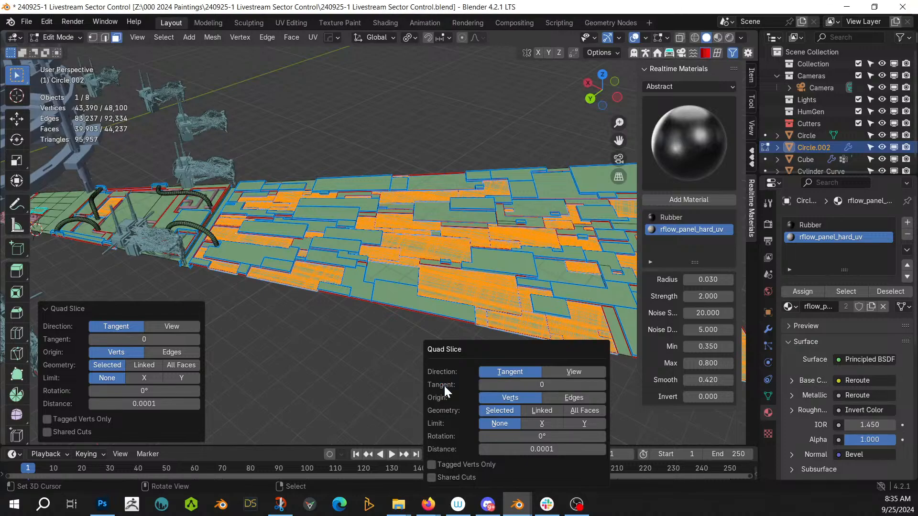
Step: Try Edges as the Quad Slice origin, and undo the slicing
scroll(379, 317, "up", 5)
middle_click_drag(379, 318, 375, 365)
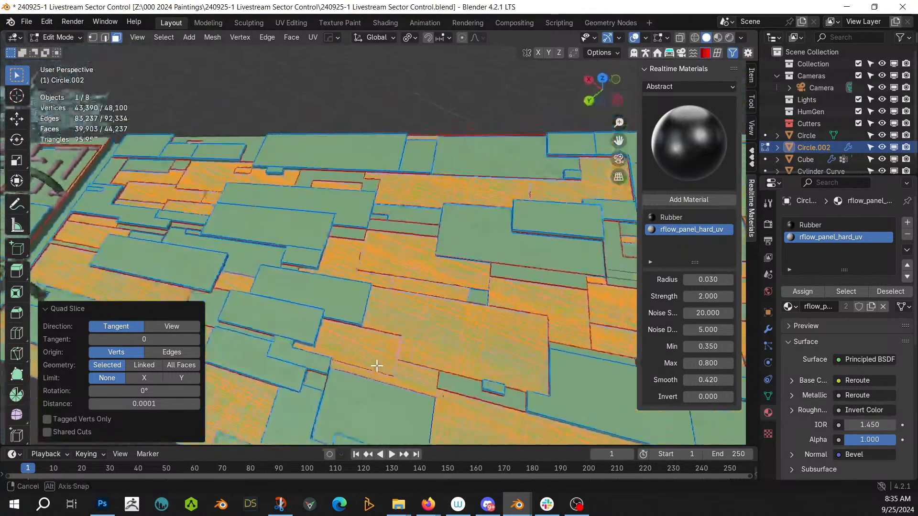
key("F9")
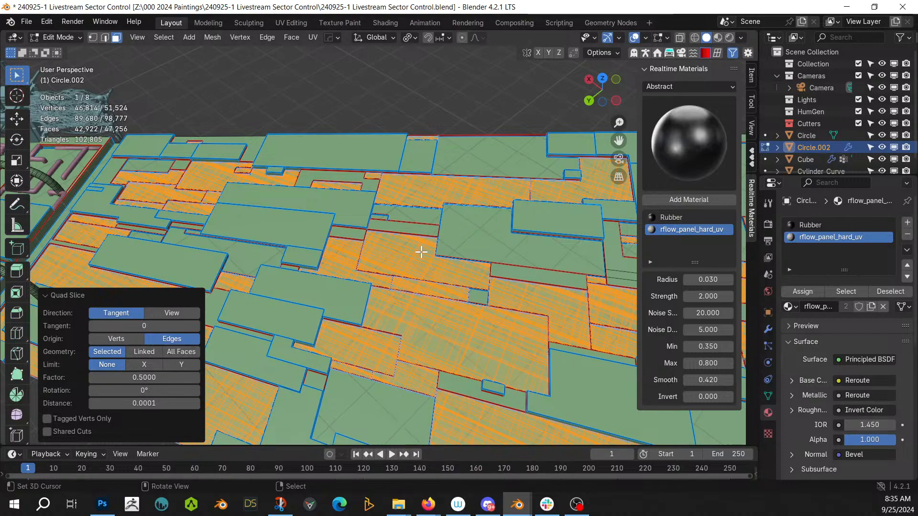
key("ctrl+z")
Step: Deselect all faces, isolate the floor wedge in Local View, and save the file
scroll(411, 280, "down", 3)
middle_click_drag(400, 286, 549, 178)
key("alt+a")
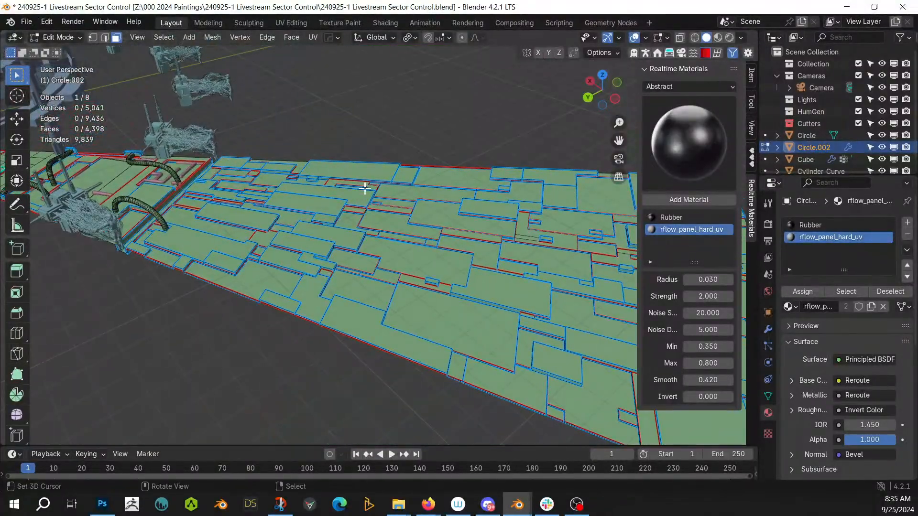
key("KP_Divide")
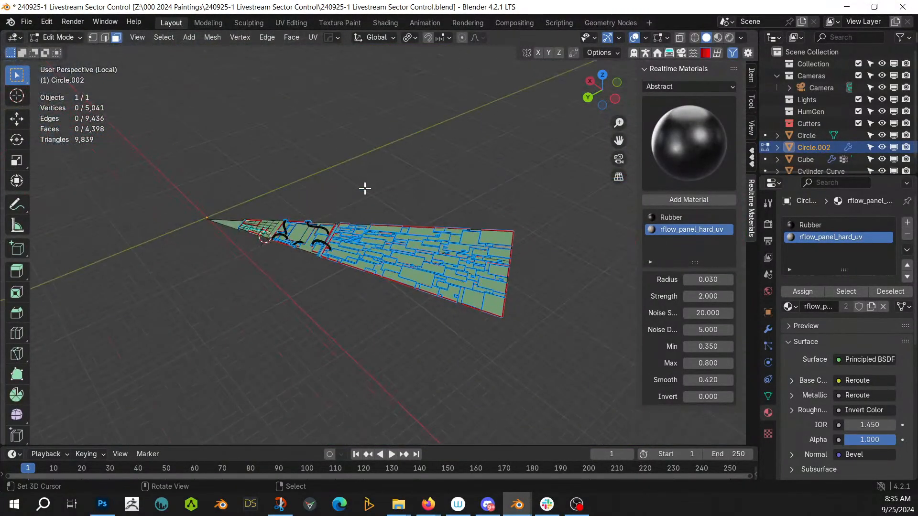
key("ctrl")
scroll(381, 222, "up", 5)
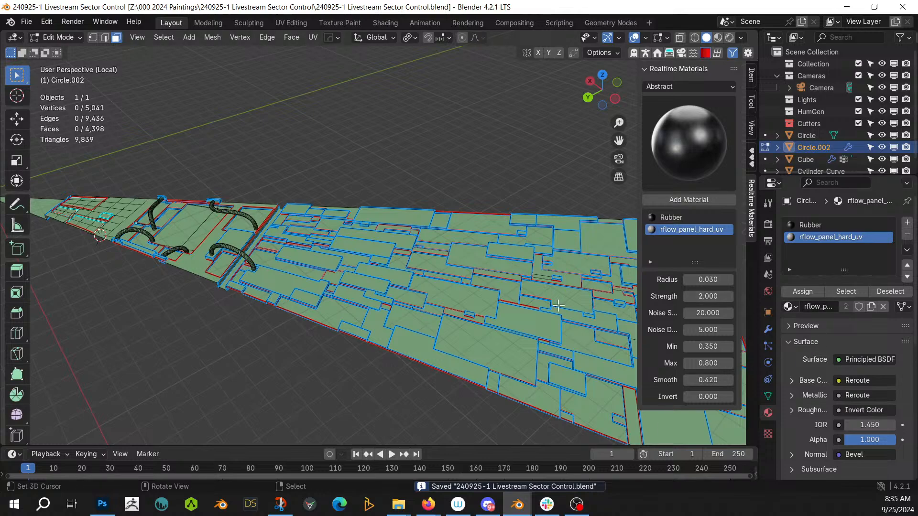
Step: Return to Object Mode and enable viewport display of the floor's 16-count array modifier
key("Tab")
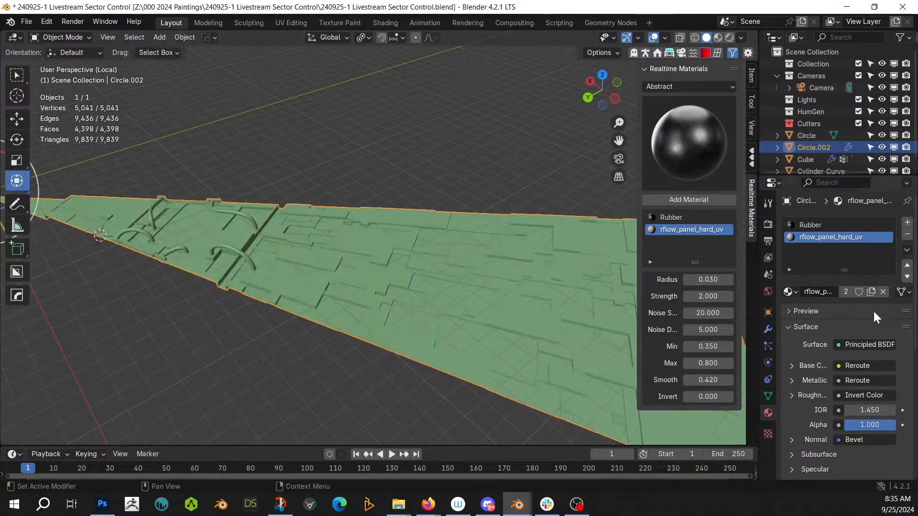
left_click(767, 329)
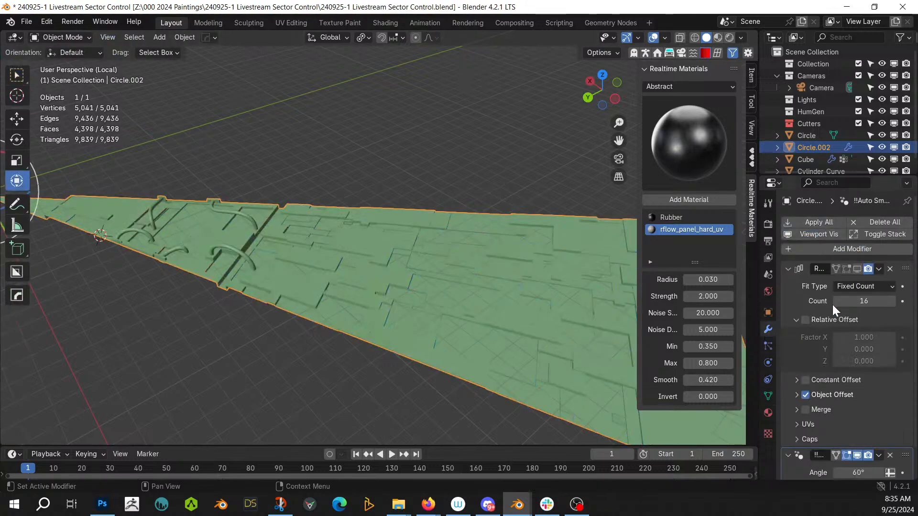
left_click(858, 269)
scroll(298, 273, "down", 5)
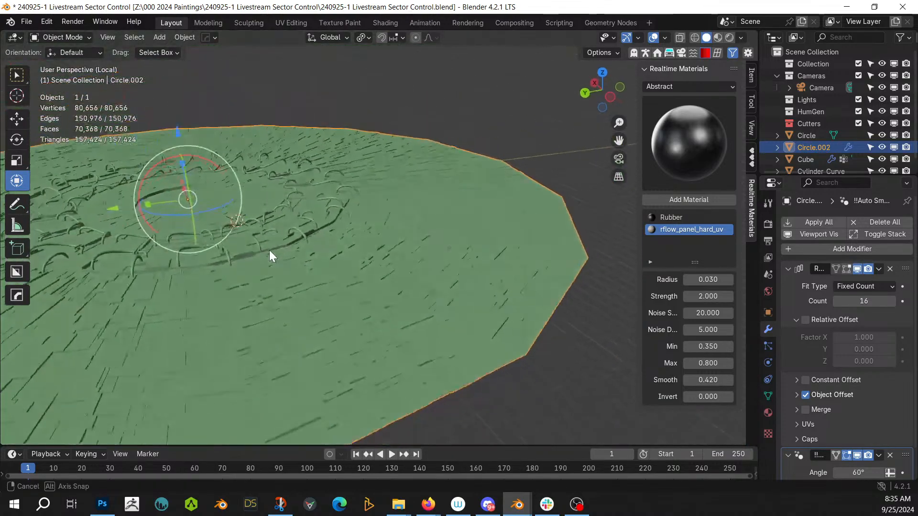
middle_click_drag(257, 236, 105, 243)
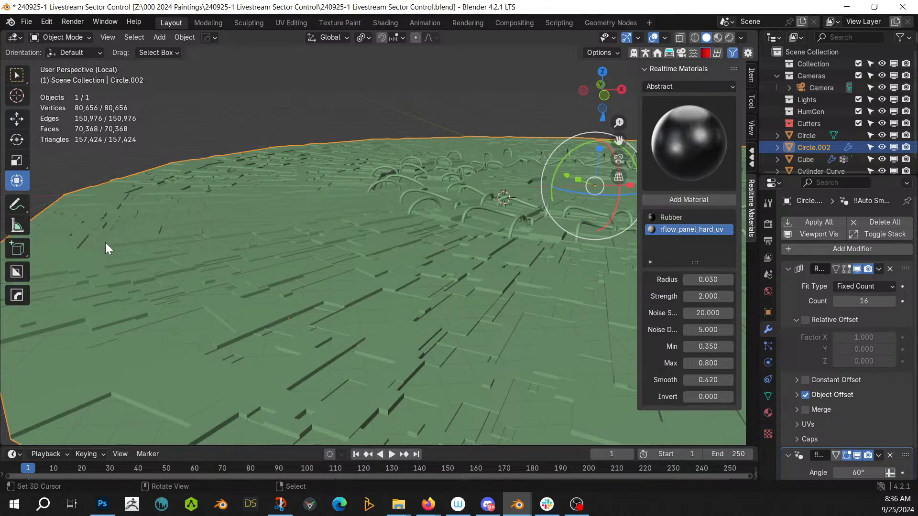
scroll(237, 187, "down", 1)
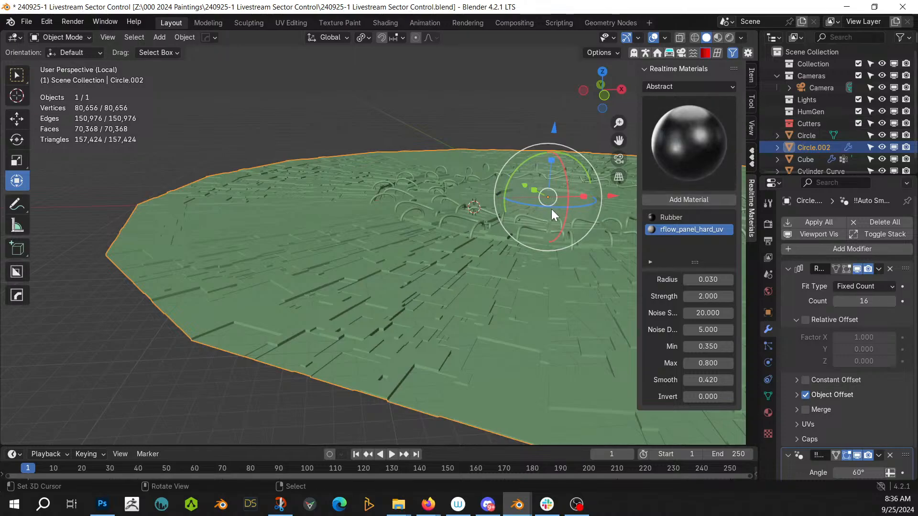
middle_click_drag(552, 210, 565, 248)
scroll(521, 240, "down", 2)
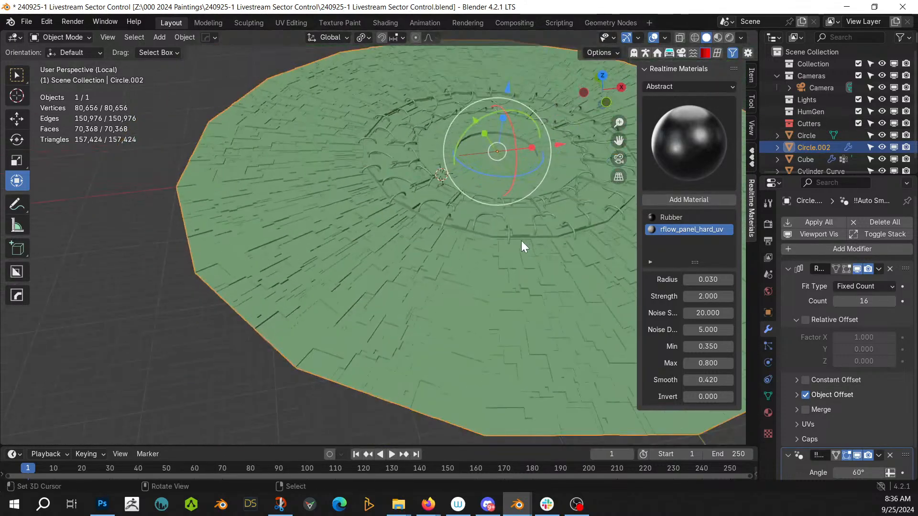
Step: Add an 8-sided cylinder, 2 m deep, at the centre of the floor disc and set its radius to 40 m
key("shift+s")
key("shift+a")
mouse_move(510, 240)
mouse_move(476, 180)
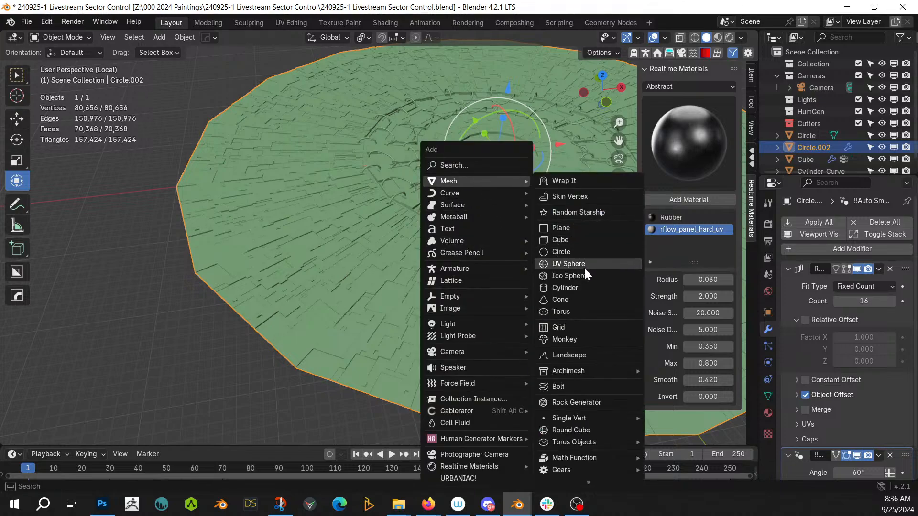
left_click(565, 287)
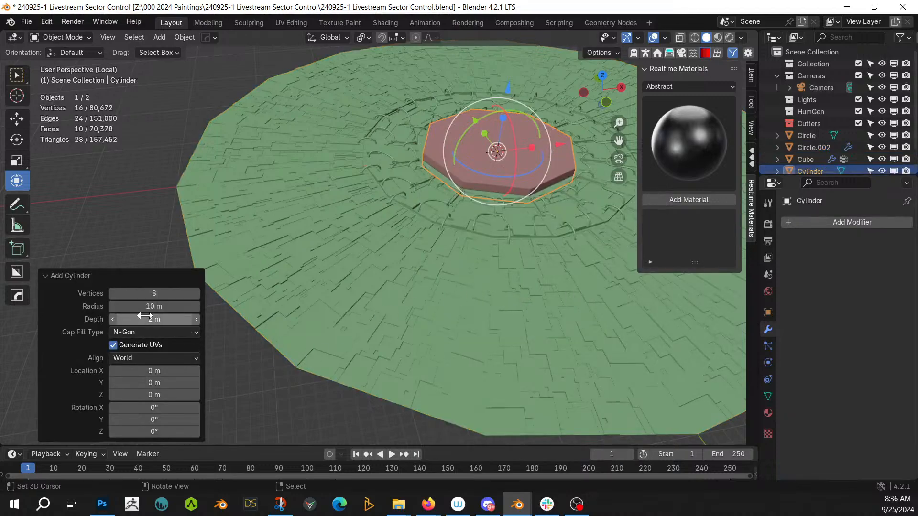
left_click_drag(131, 309, 102, 197)
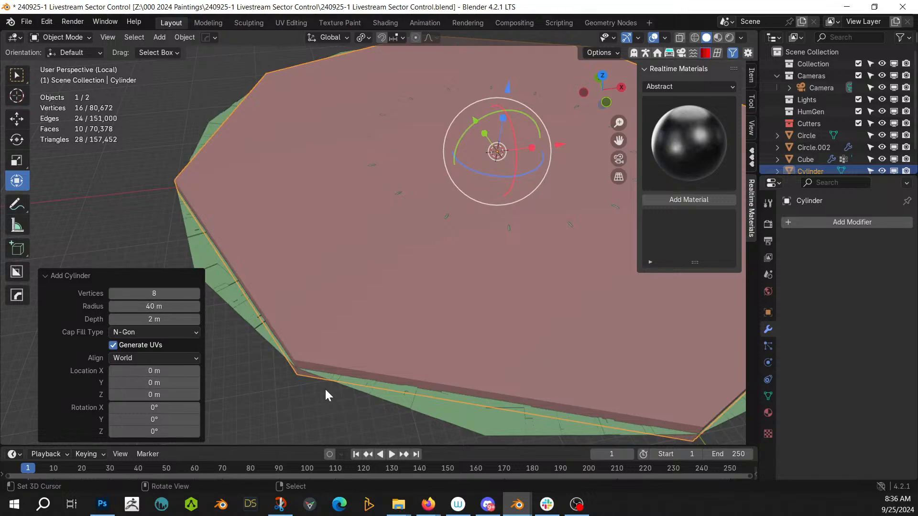
Step: Try rotating the cylinder 12.25° about Z to match the disc's edges, and undo adding the cylinder
scroll(334, 380, "down", 3)
middle_click_drag(334, 380, 510, 365)
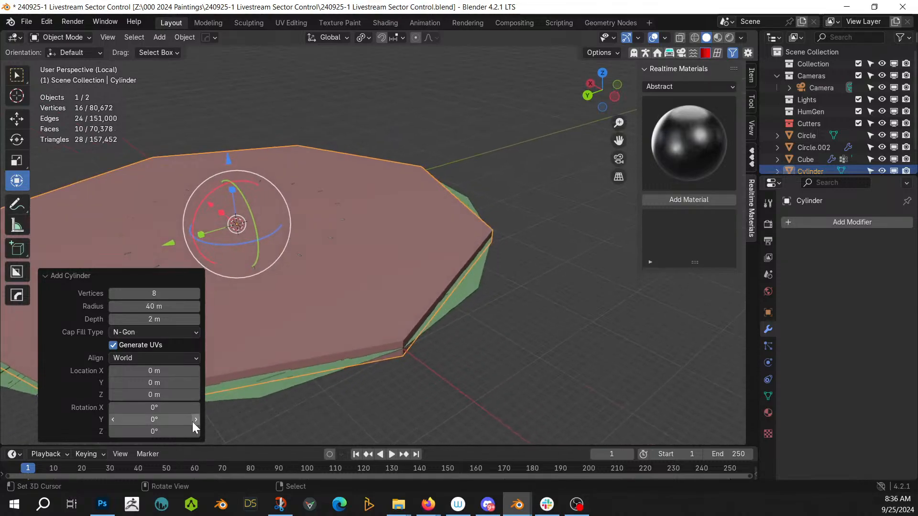
left_click(143, 432)
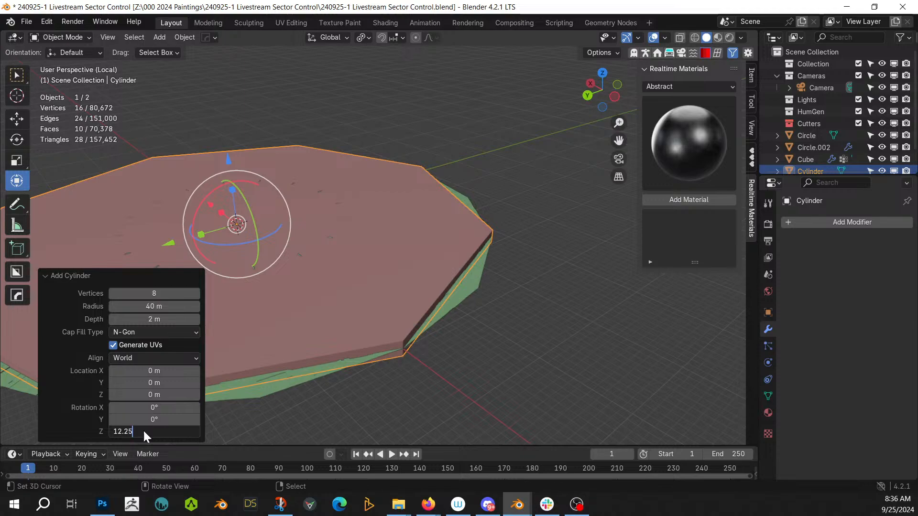
key("Return")
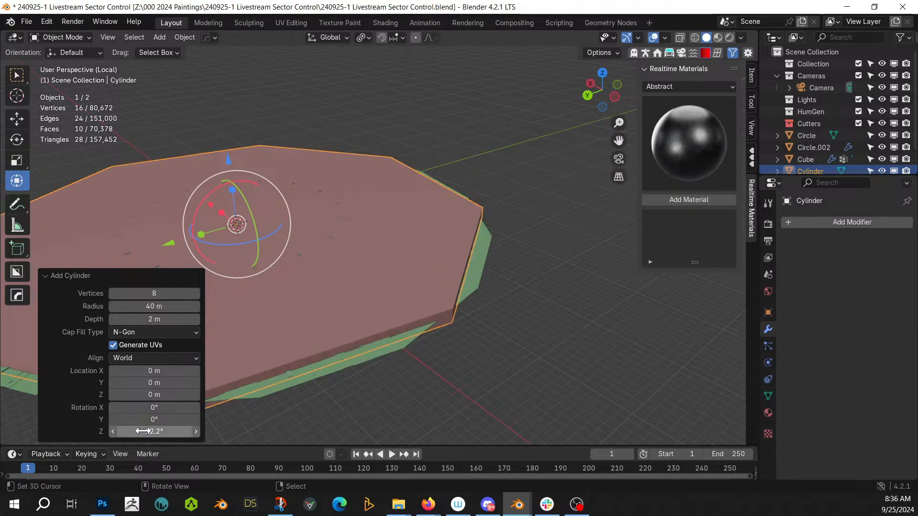
key("ctrl+z")
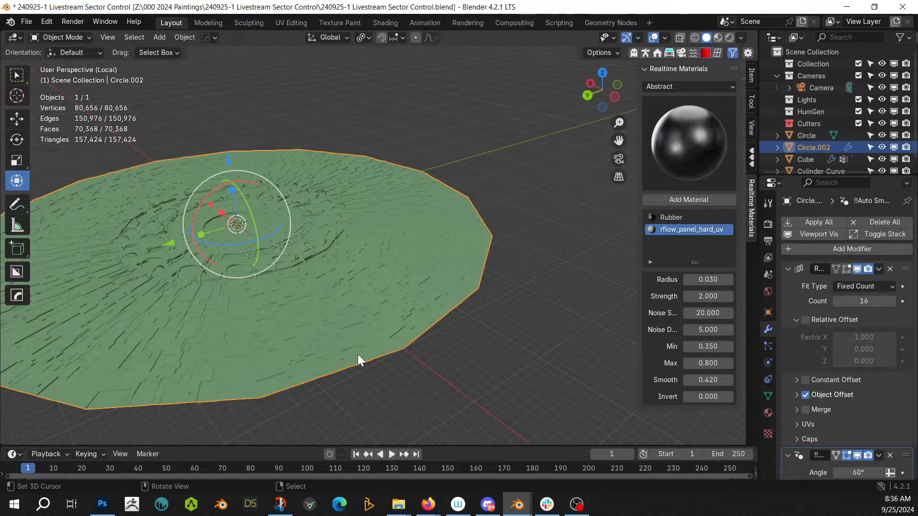
Step: Add another 8-sided, 40 m radius cylinder, try rotating it to the disc's edges in Top view, and undo adding it
key("shift+a")
mouse_move(345, 180)
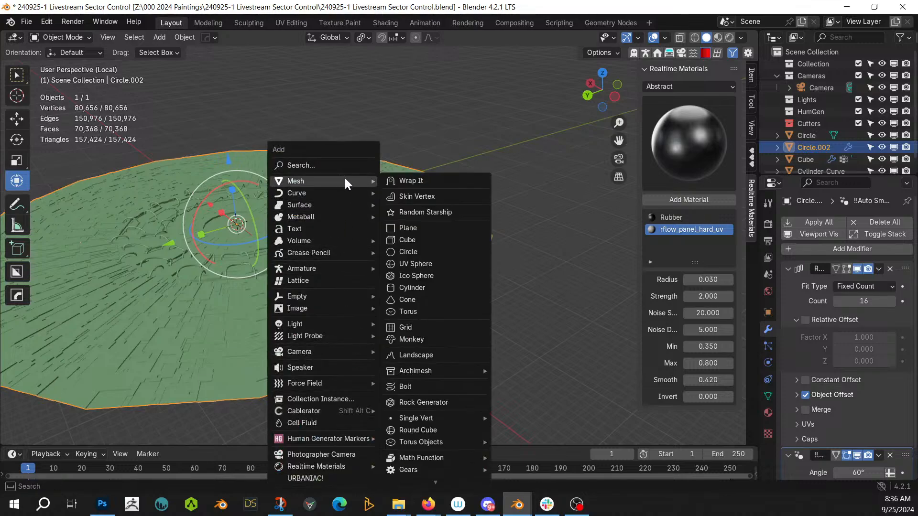
left_click(426, 287)
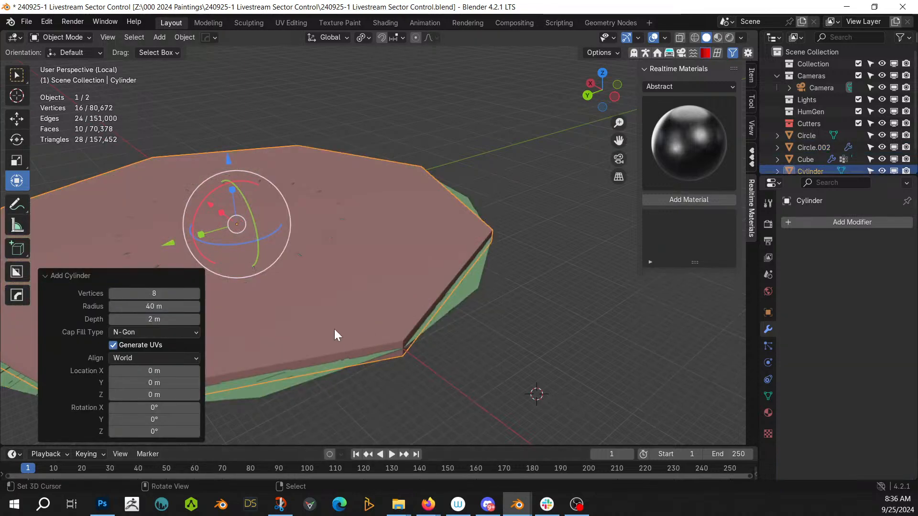
mouse_move(334, 329)
middle_mouse_down()
mouse_move(334, 348)
mouse_move(348, 329)
middle_mouse_up()
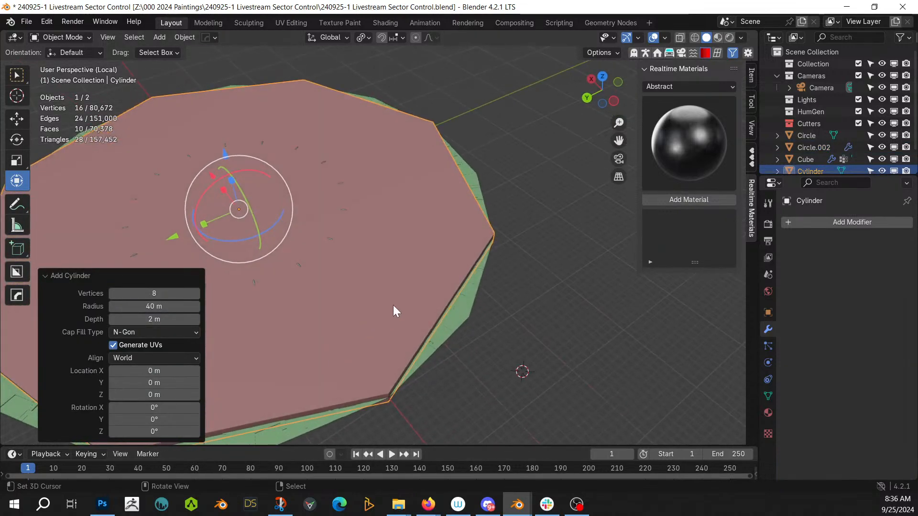
key("KP_7")
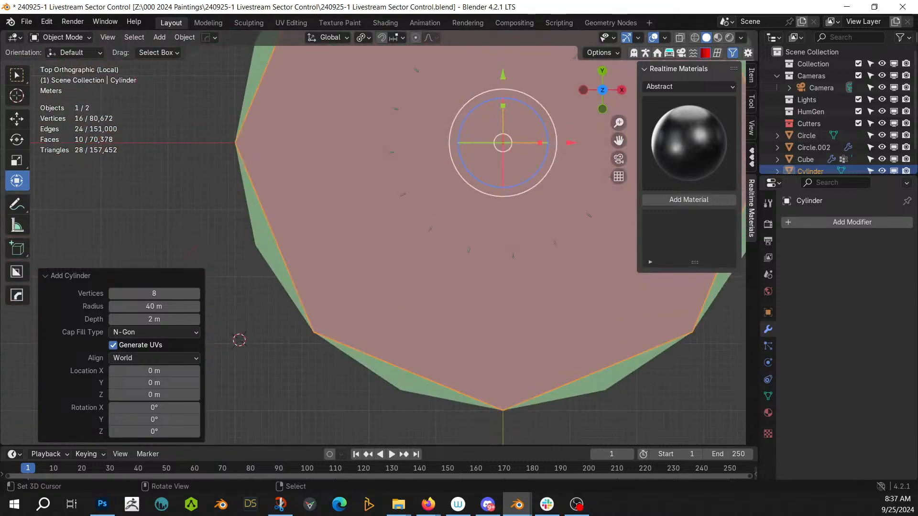
key("r")
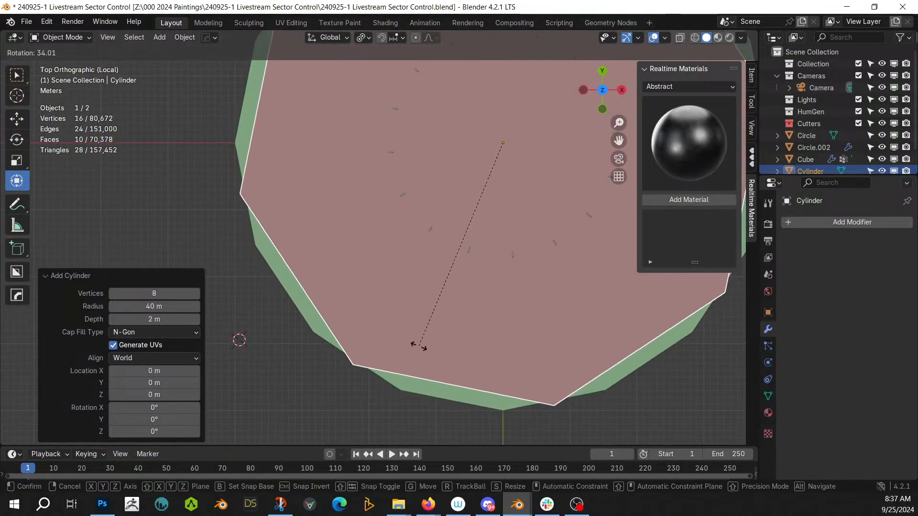
right_click(419, 346)
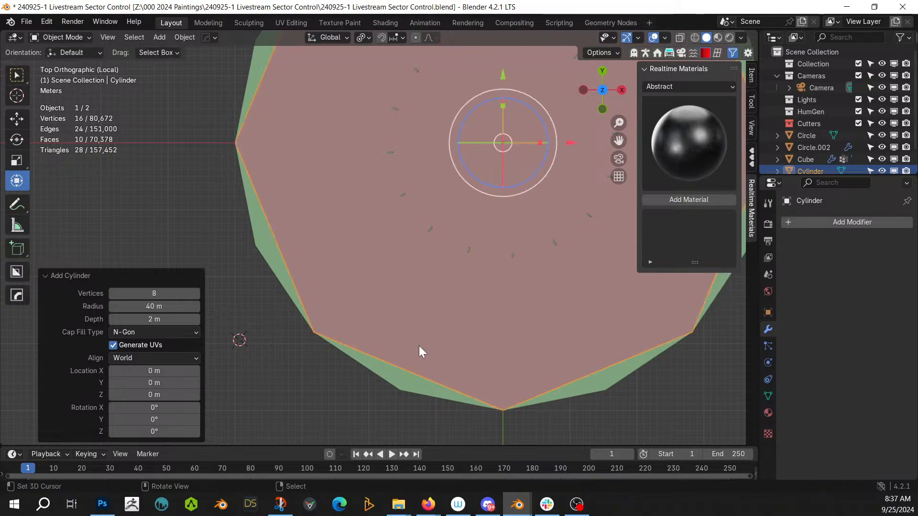
key("ctrl+z")
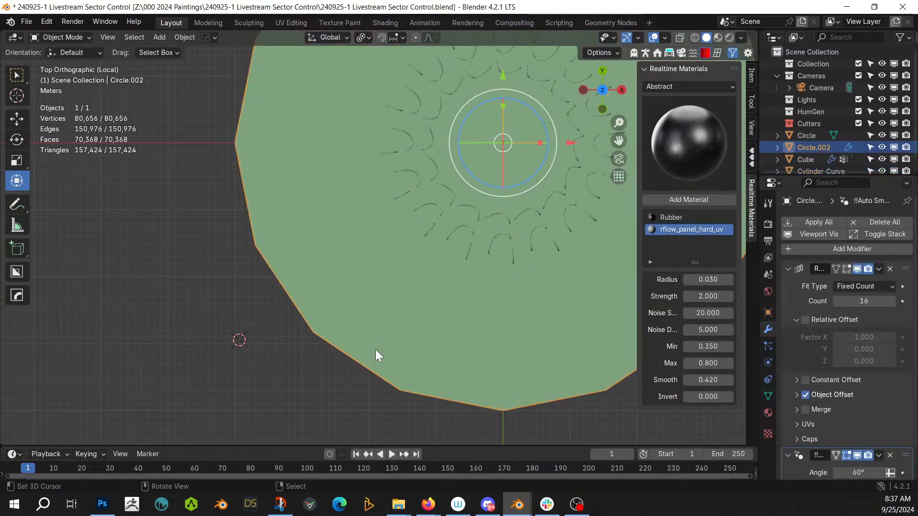
Step: Try adding the 8-sided cylinder at the displaced 3D cursor, and undo it
key("shift+a")
mouse_move(327, 180)
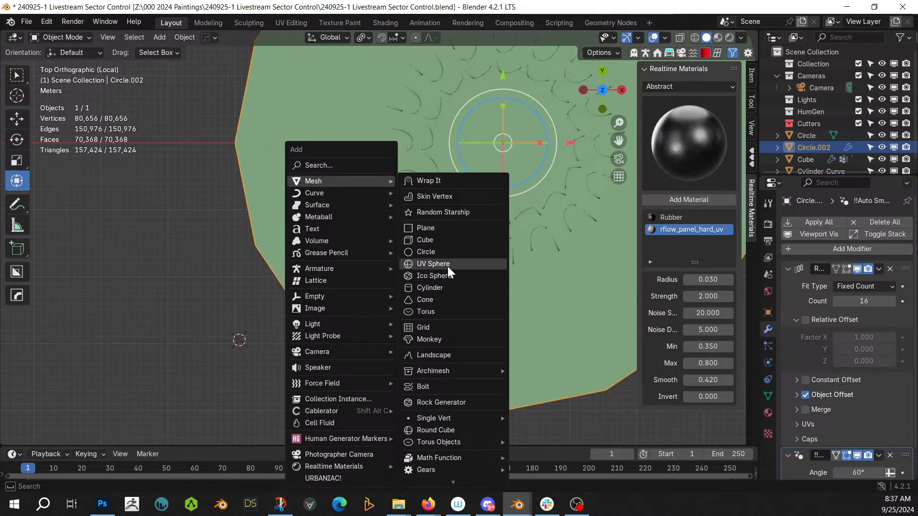
left_click(444, 287)
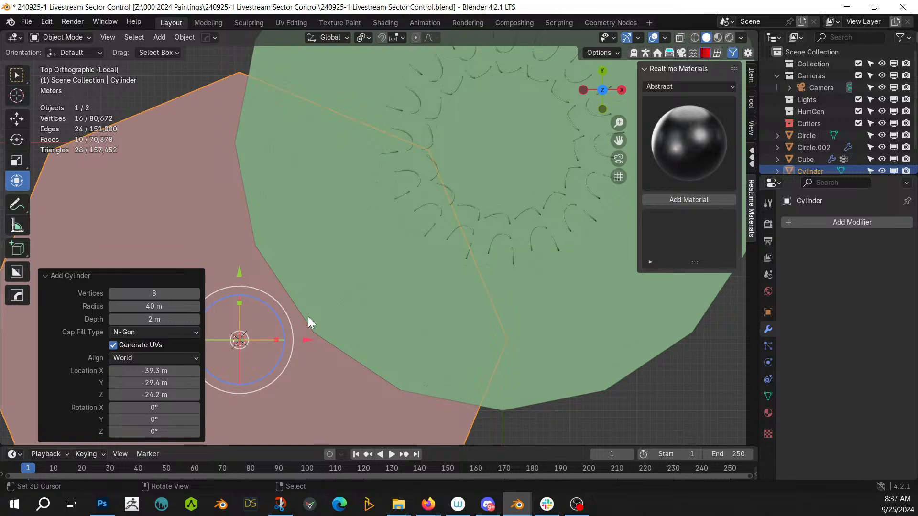
key("ctrl+z")
Step: Snap the 3D cursor to the floor disc's origin and add a 16-sided cylinder there, 40 m in radius and 2 m deep
key("shift+s")
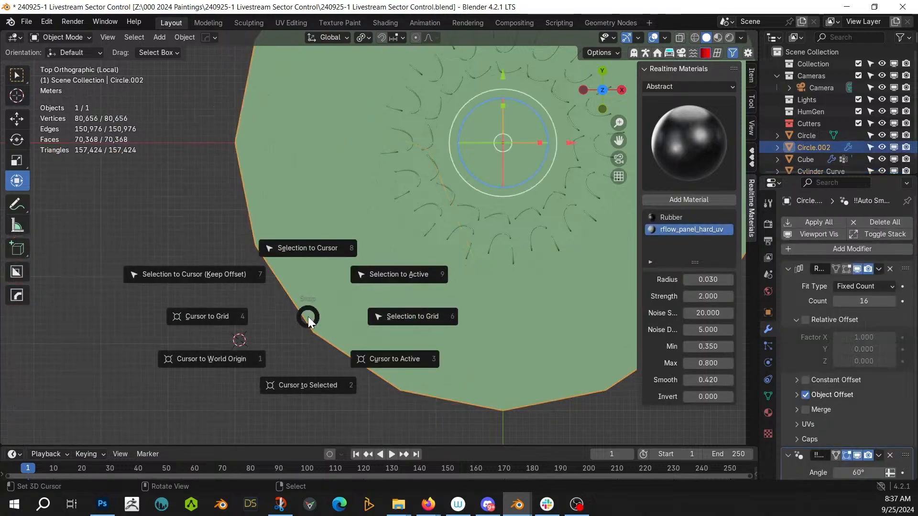
key("2")
key("shift+a")
mouse_move(274, 182)
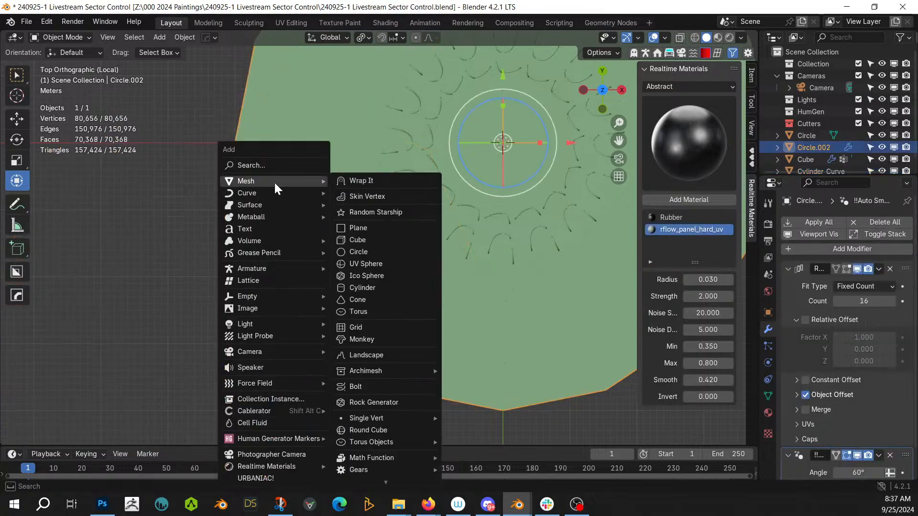
left_click(380, 287)
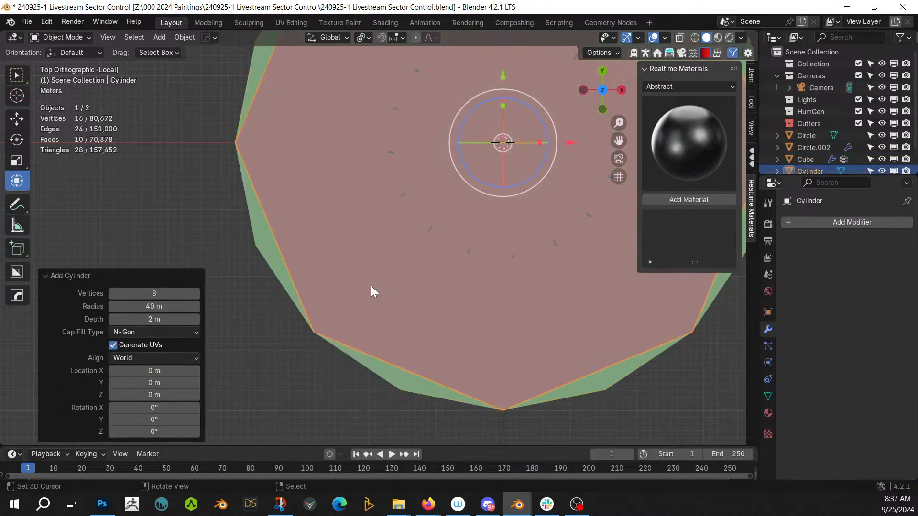
left_click(153, 293)
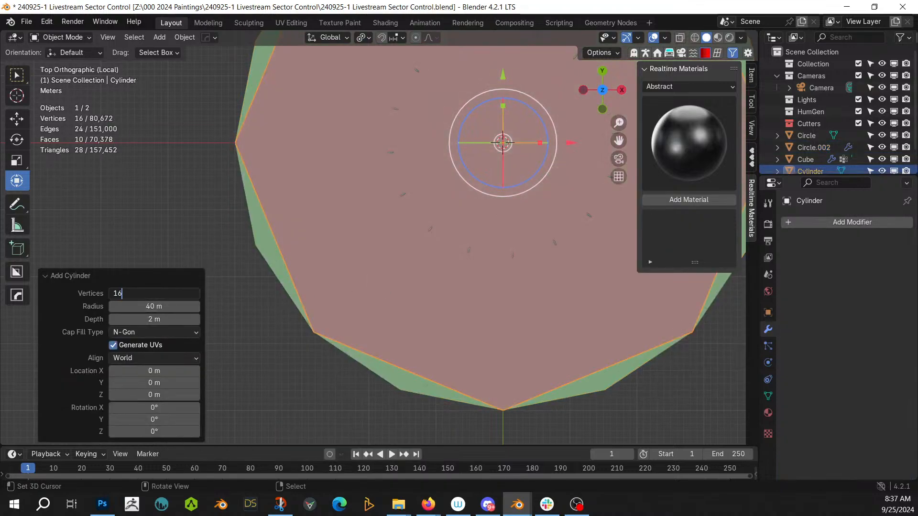
key("Return")
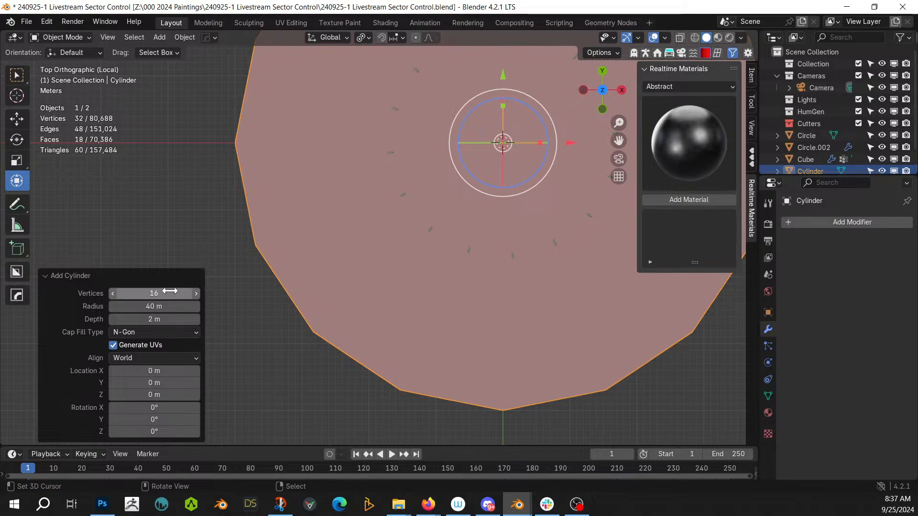
Step: Move the whole cylinder mesh up about 0.93 m along Z in Edit Mode
middle_click_drag(360, 272, 447, 228)
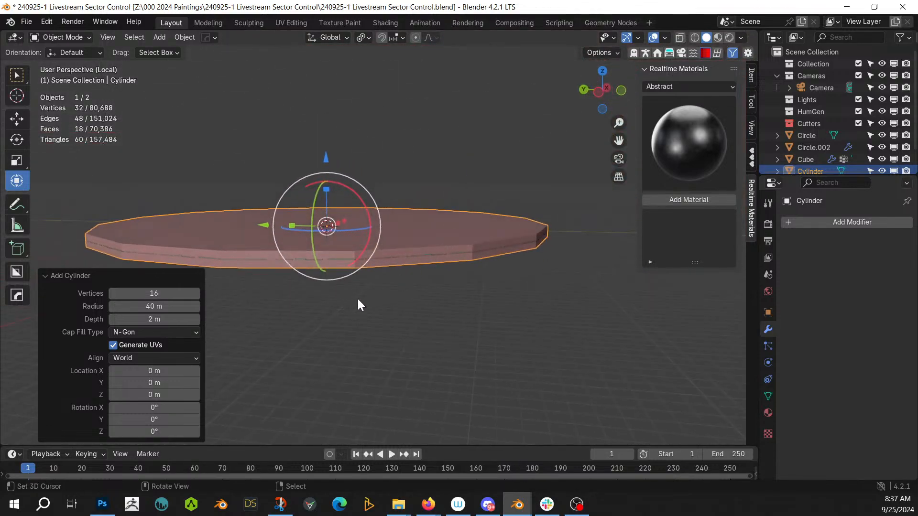
middle_click_drag(389, 300, 430, 287)
key("Tab")
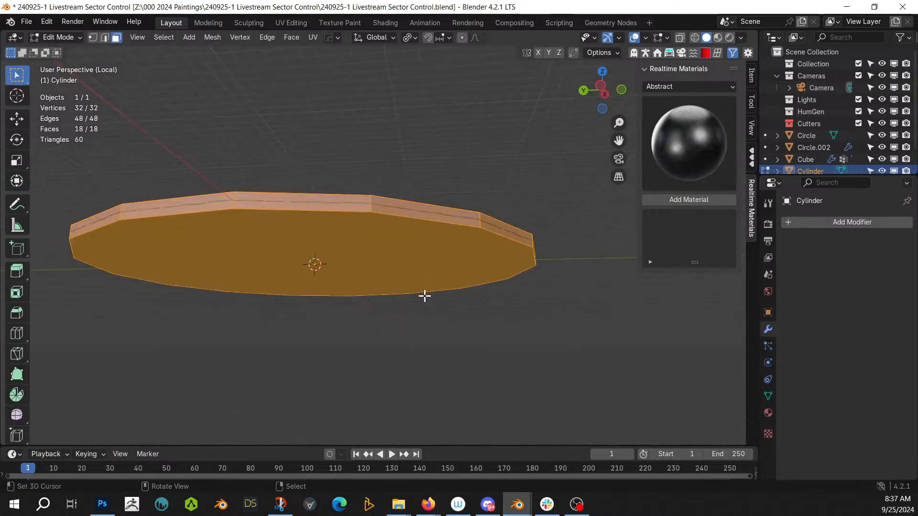
key("e")
key("z")
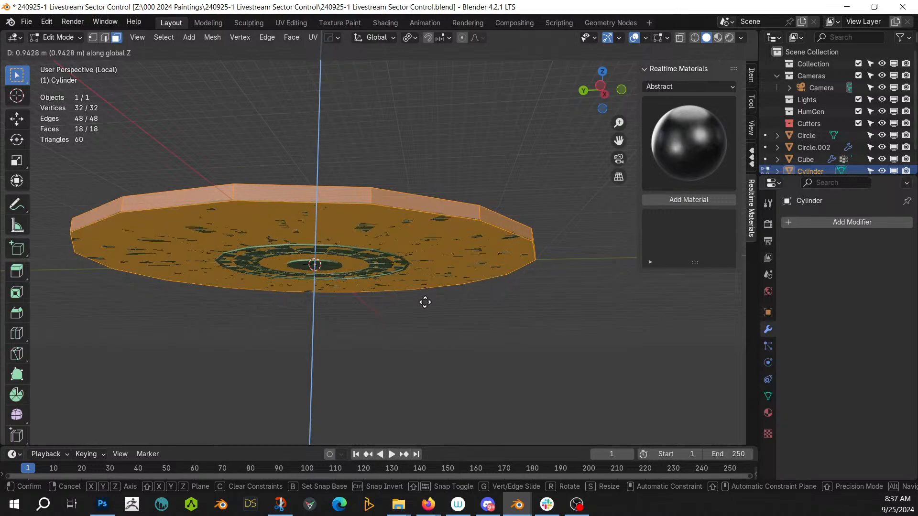
left_click(425, 302)
middle_click_drag(425, 303, 426, 345)
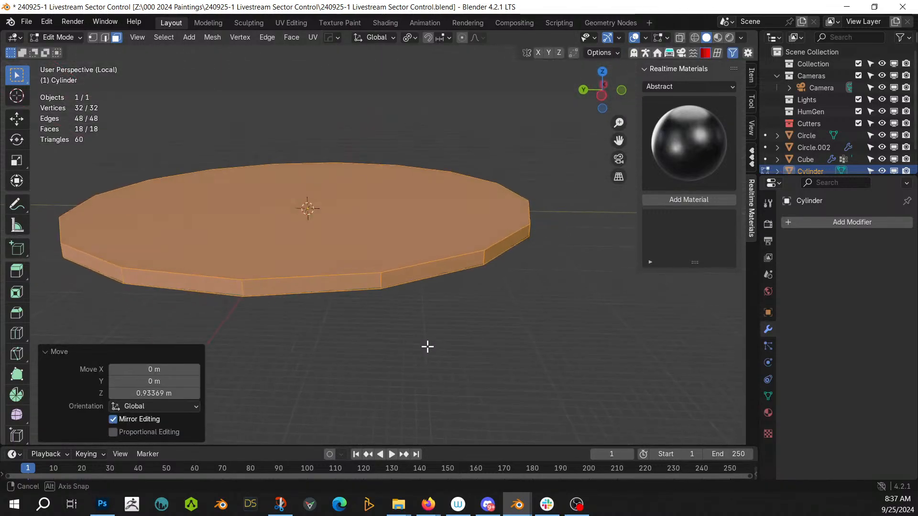
Step: Exit local view and raise the cylinder's top face about 7.12 m along Z to form the room's height
left_click(288, 232)
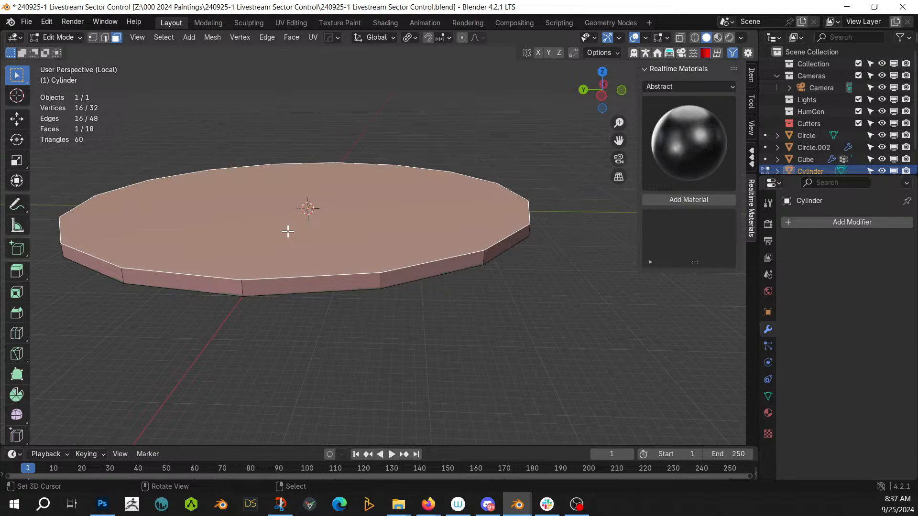
middle_click_drag(526, 258, 430, 293)
key("Tab")
key("KP_Divide")
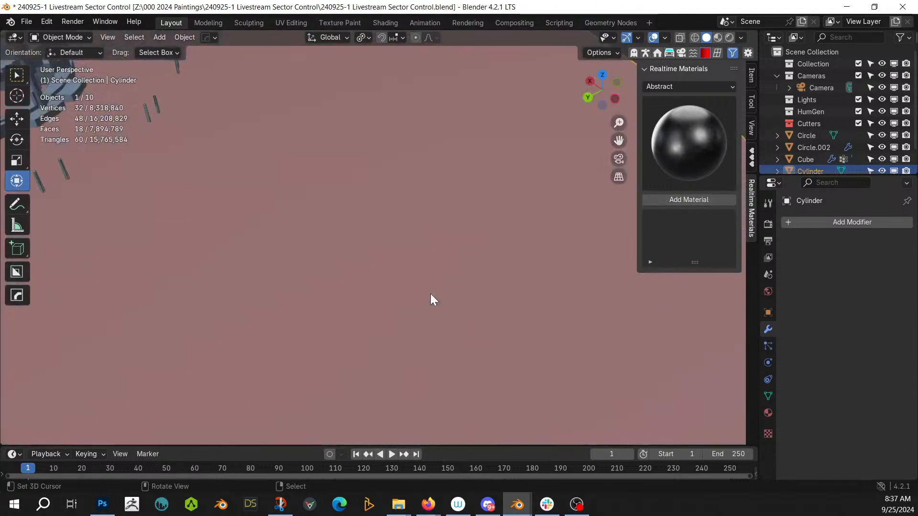
key("Tab")
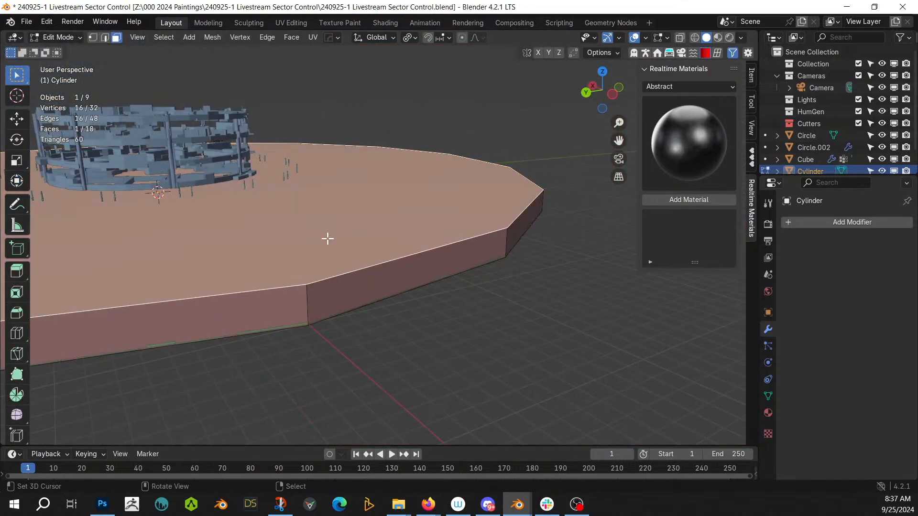
key("g")
key("z")
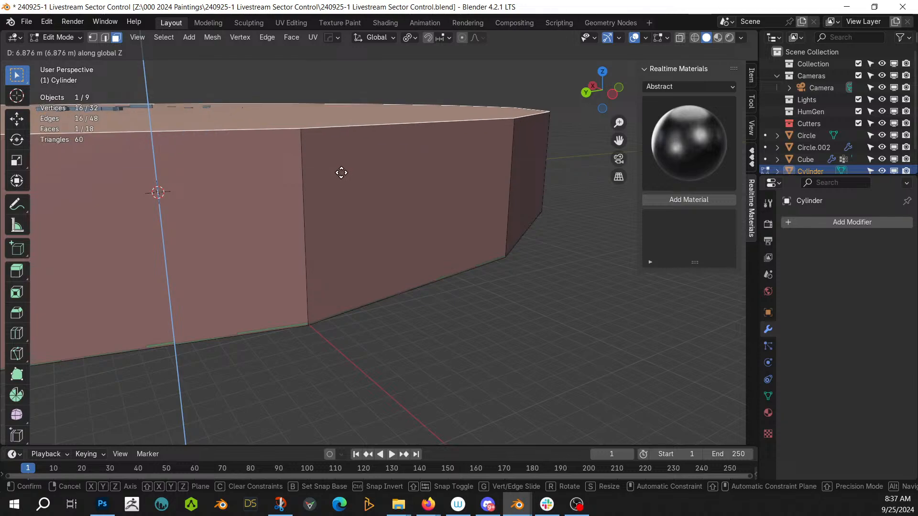
left_click(339, 170)
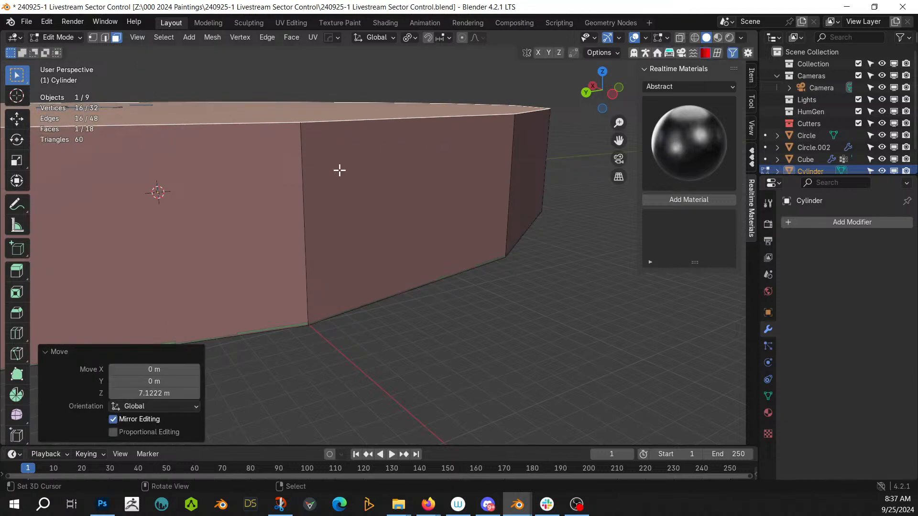
Step: Recalculate the normals of all the cylinder's faces so that they point inside
middle_click_drag(338, 170, 216, 375)
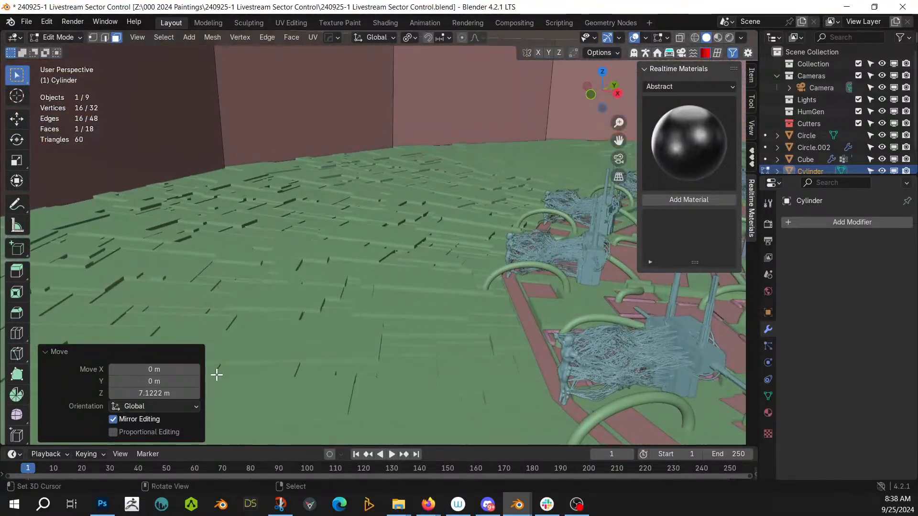
middle_click_drag(356, 316, 235, 285)
key("a")
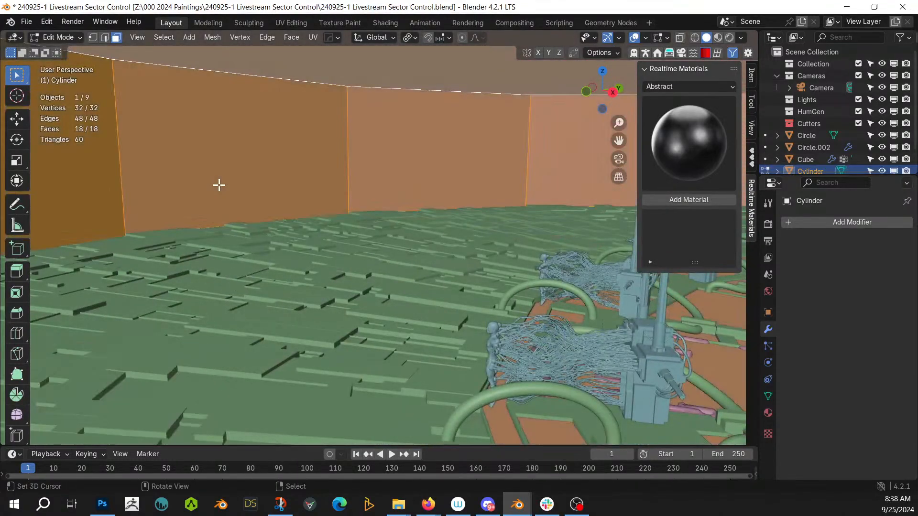
key("shift+n")
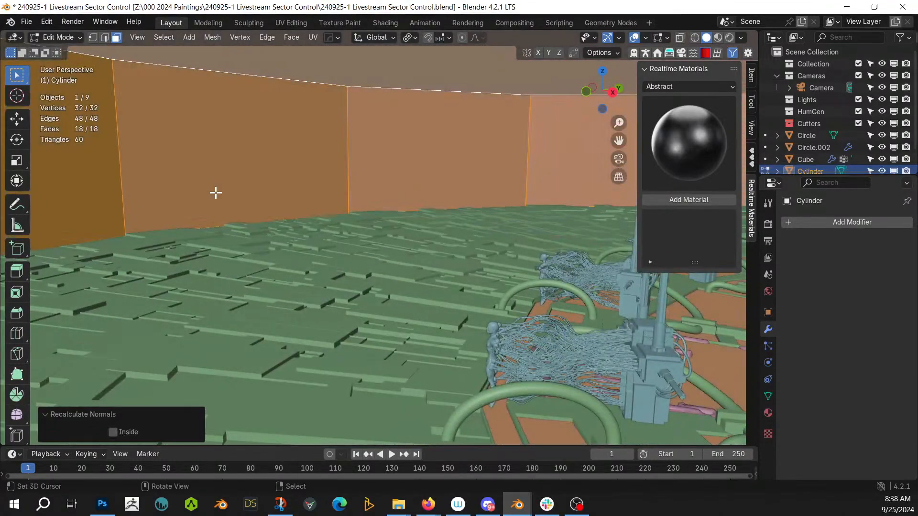
left_click(113, 431)
Step: Inset the cylinder's floor face by about 9.8 m
middle_click_drag(381, 350, 421, 334)
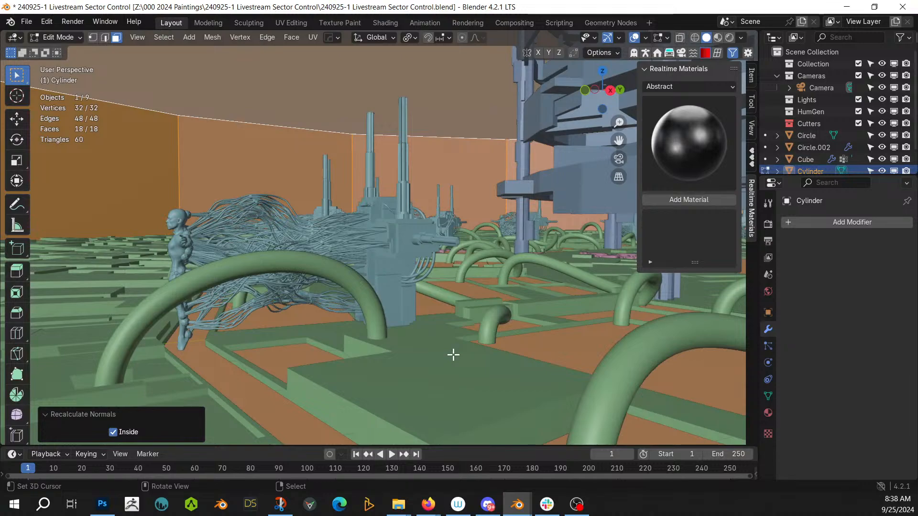
left_click(235, 379)
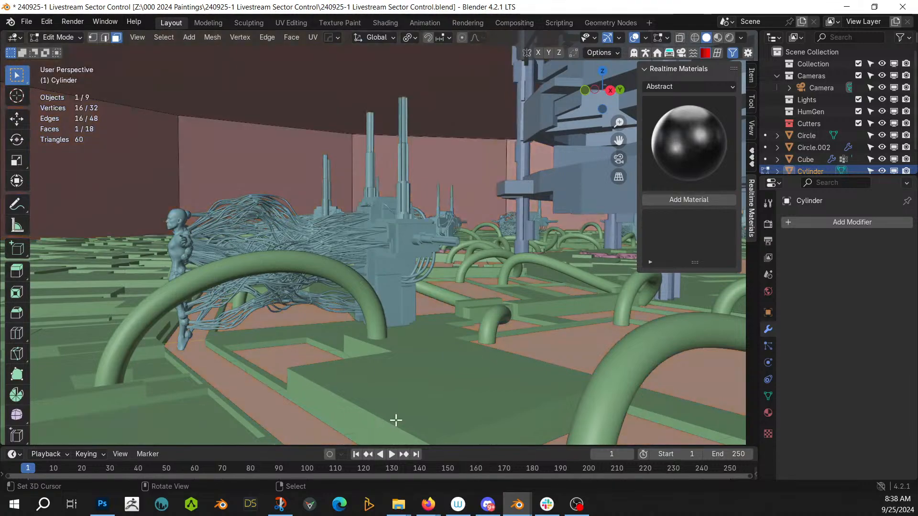
key("i")
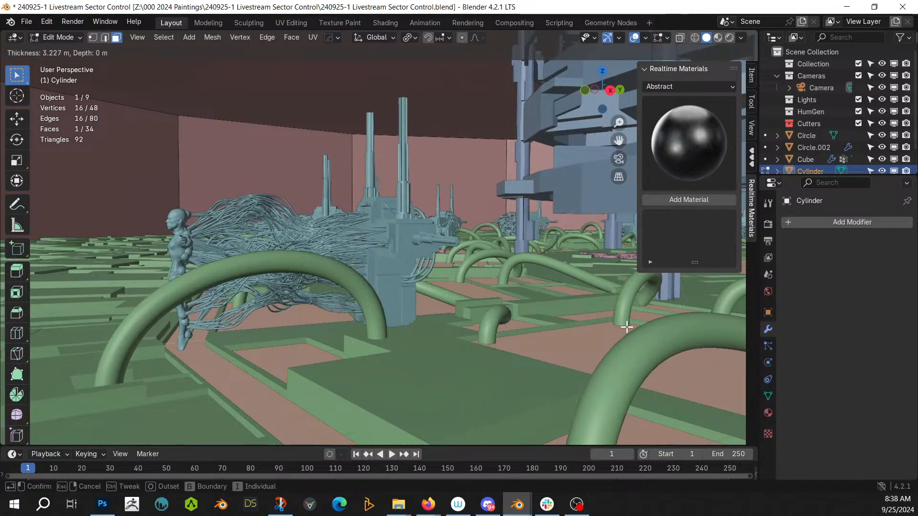
left_click(339, 354)
key("KP_Decimal")
middle_click_drag(338, 308, 311, 287)
Step: Set the floor inset's thickness to 10 m
left_click(154, 367)
type("10")
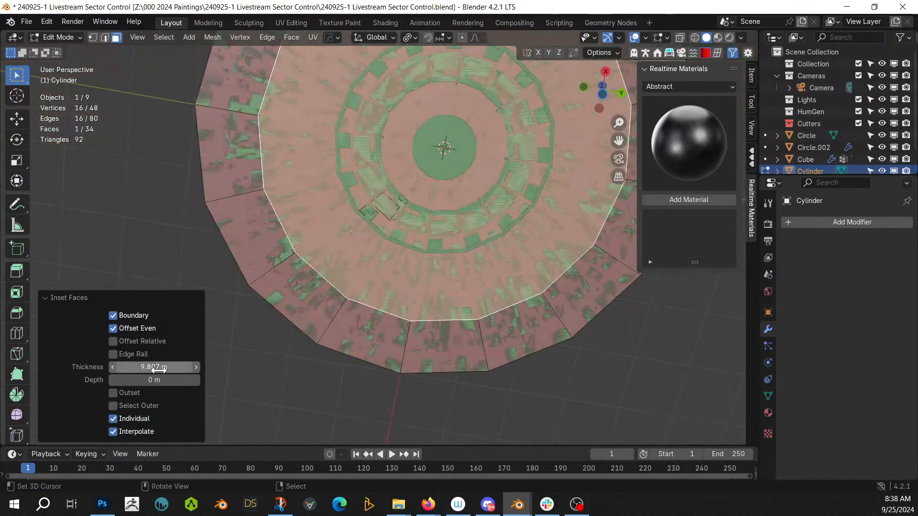
key("Return")
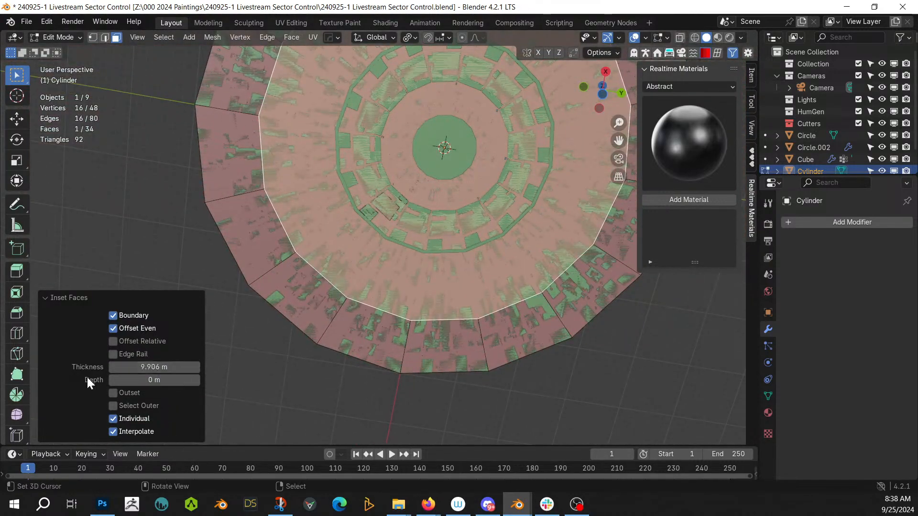
left_click(147, 367)
type("10")
key("Return")
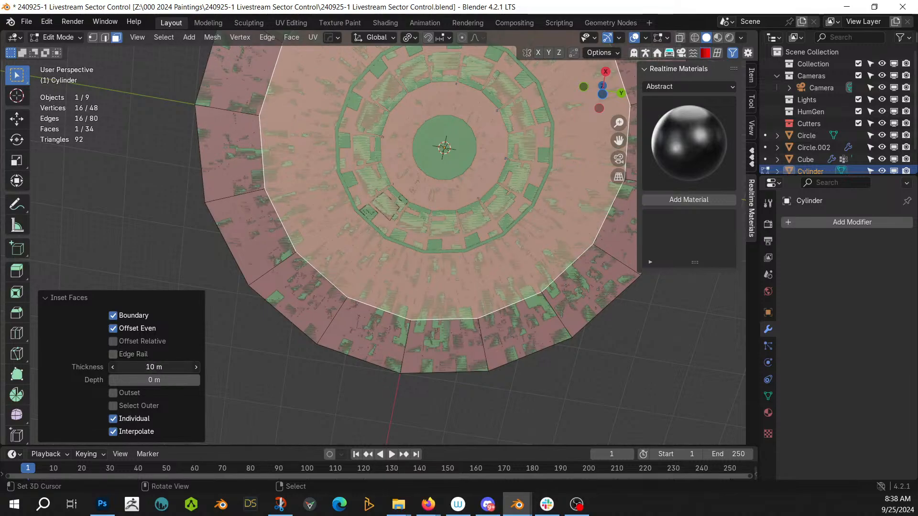
Step: Try a floor inset thickness of 20 m, and set it to 22 m to meet the outer edge of the machinery ring
left_click(119, 367)
type("20")
key("Return")
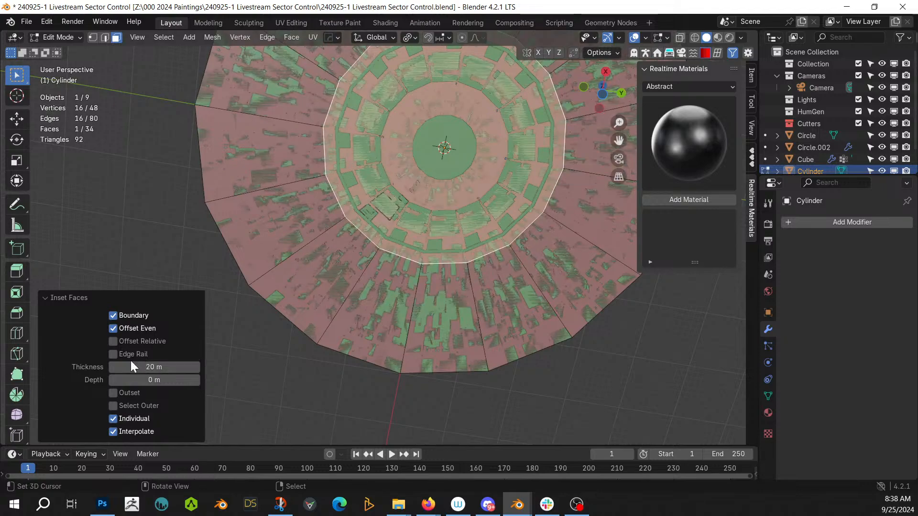
left_click(132, 366)
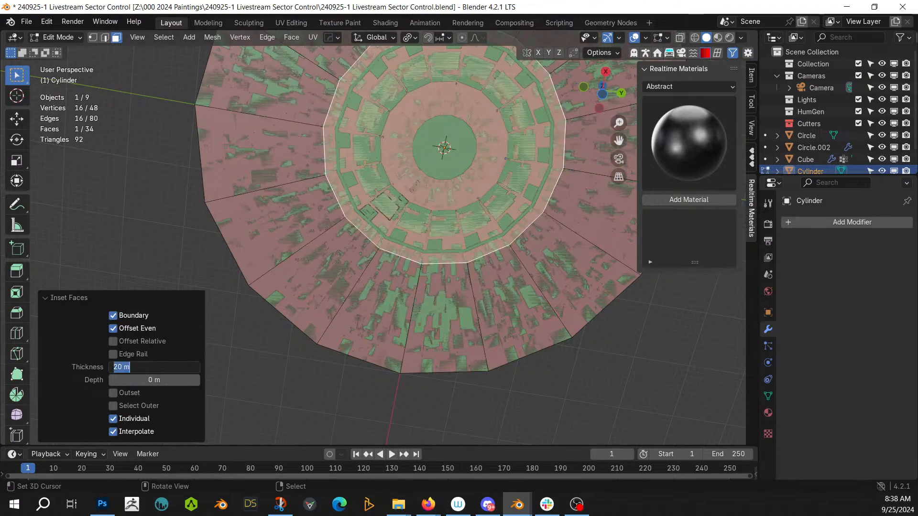
type("22")
key("Return")
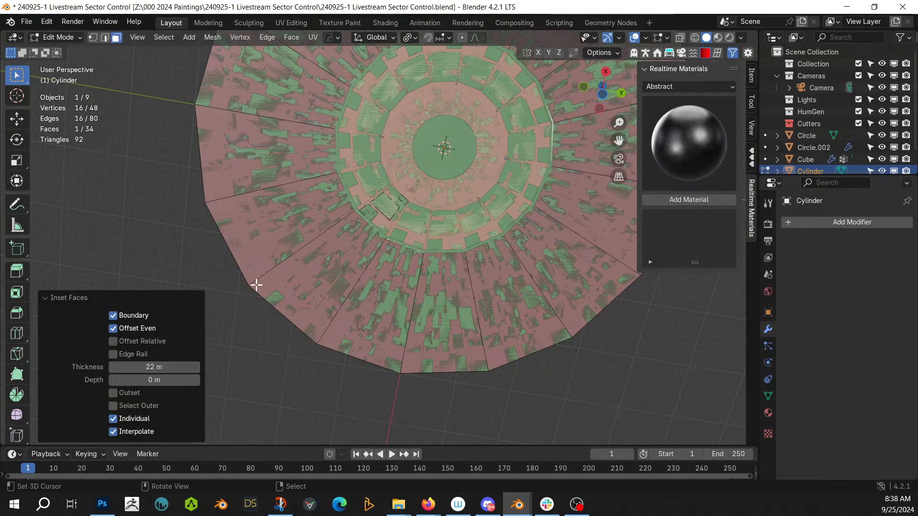
Step: Extrude the inset floor face about 0.43 m downward to sink the central area
middle_click_drag(363, 230, 339, 281)
scroll(358, 238, "up", 4)
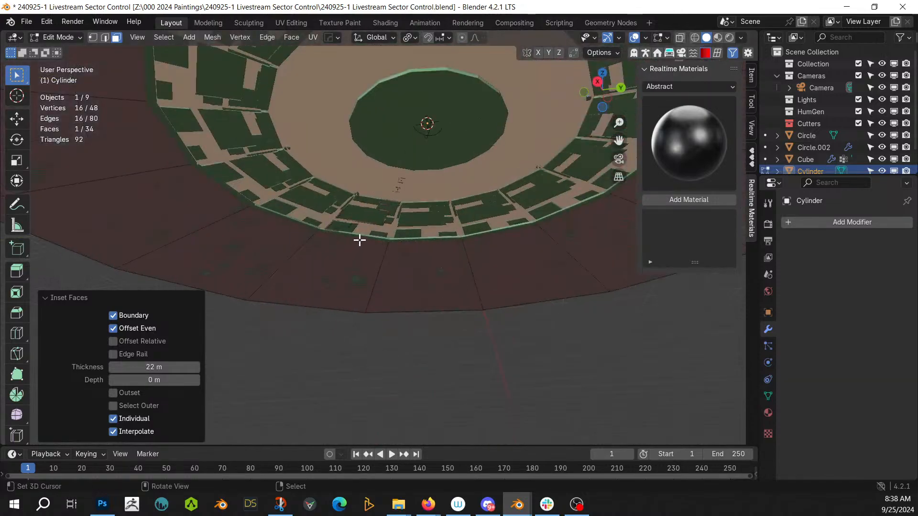
key("e")
left_click(359, 245)
middle_click_drag(358, 246, 374, 276)
Step: Examine the sunken floor edge around the wired figures and machinery from inside the room
scroll(369, 297, "down", 10)
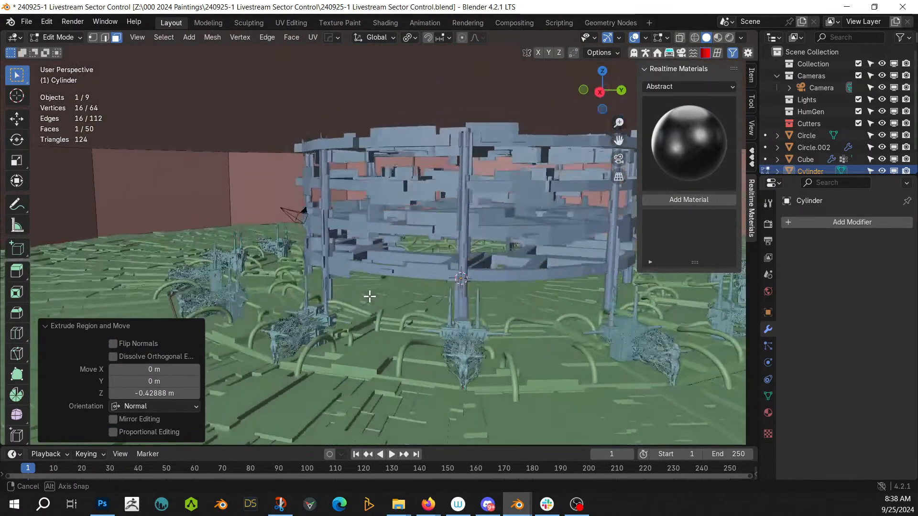
scroll(373, 303, "up", 10)
scroll(401, 293, "down", 10)
scroll(393, 297, "up", 10)
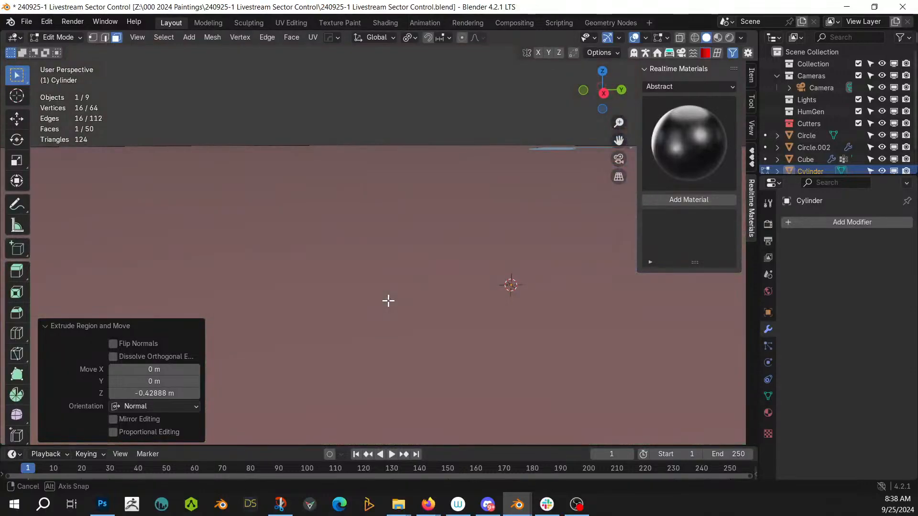
scroll(386, 301, "down", 10)
scroll(363, 316, "up", 6)
scroll(430, 328, "down", 5)
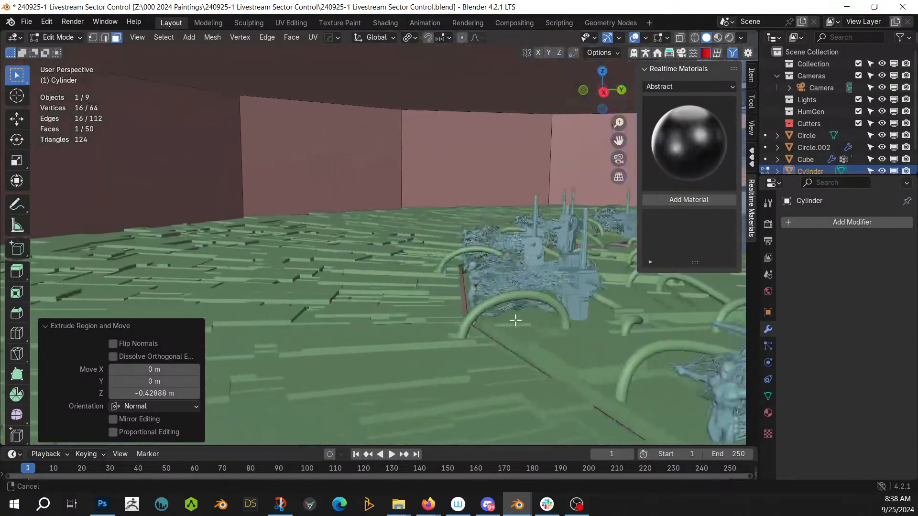
scroll(516, 322, "up", 3)
middle_click_drag(515, 322, 443, 307)
scroll(454, 308, "up", 6)
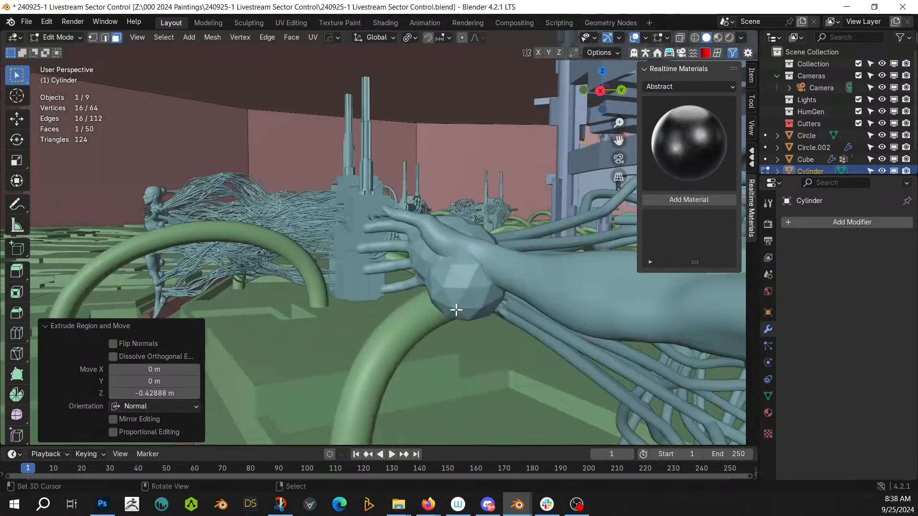
scroll(456, 310, "down", 6)
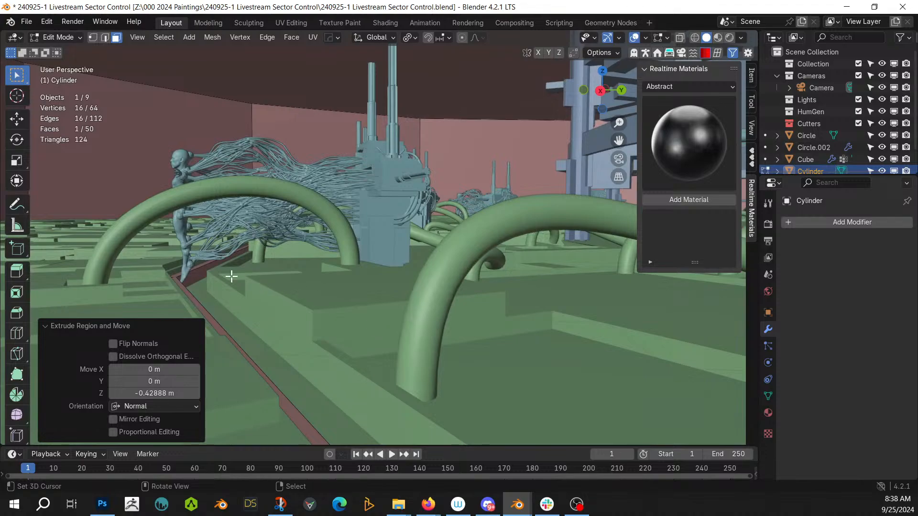
middle_click(196, 290, "alt")
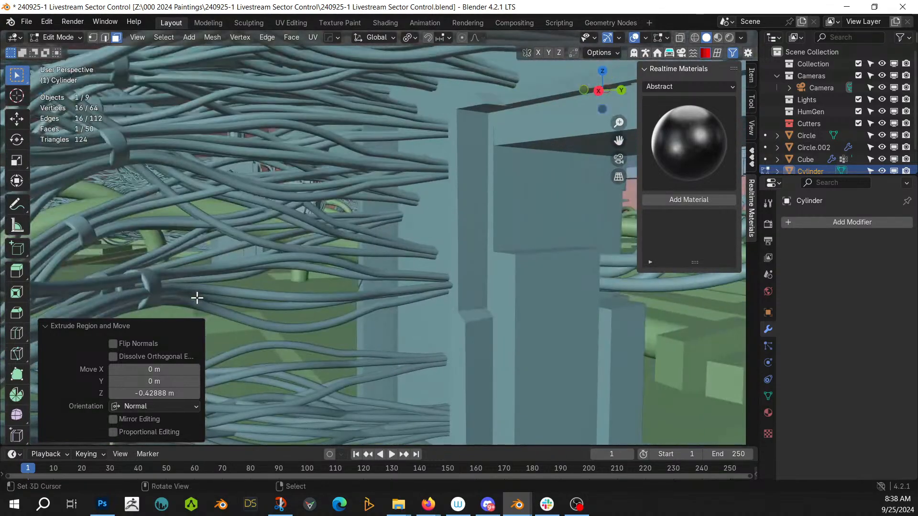
Step: Isolate the room cylinder and scale the recess's ring of side faces outward to about 1.053 in X and Y only
key("KP_Divide")
scroll(202, 309, "up", 5)
middle_click_drag(202, 309, 179, 229)
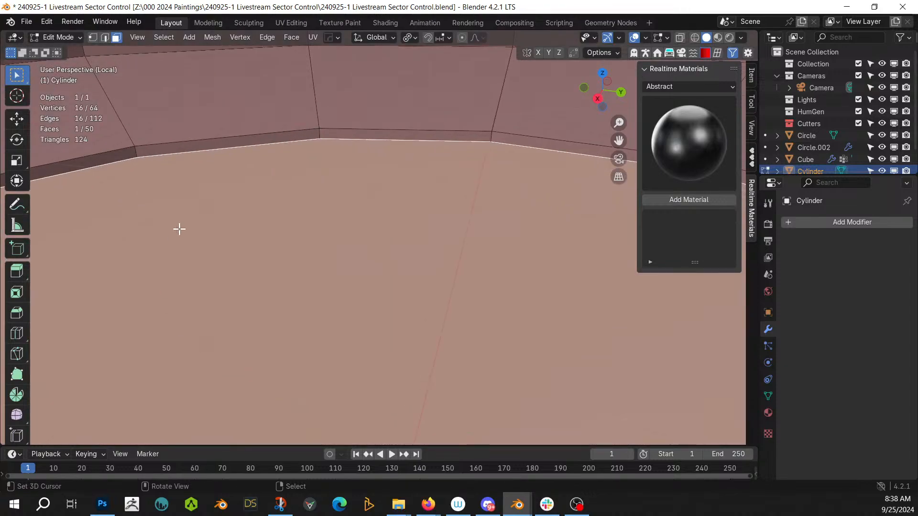
left_click(319, 135)
left_click(319, 135, "alt")
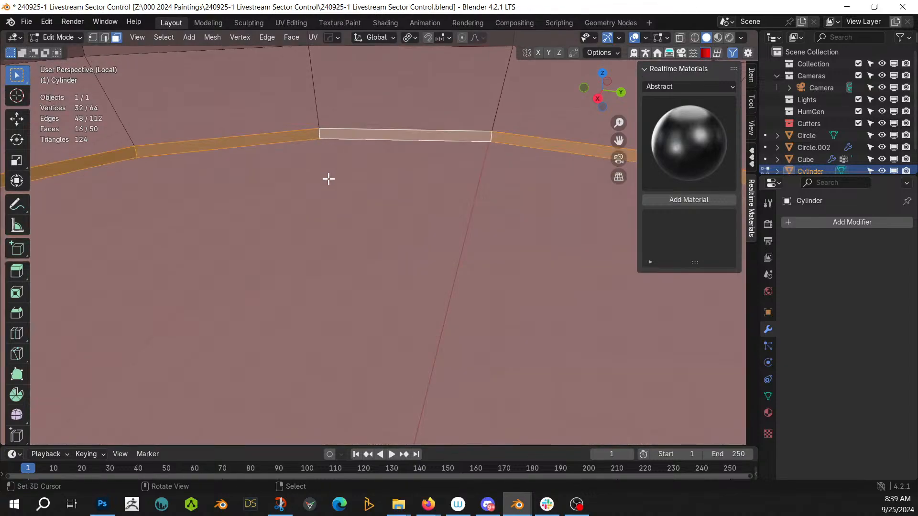
key("s")
key("shift+z")
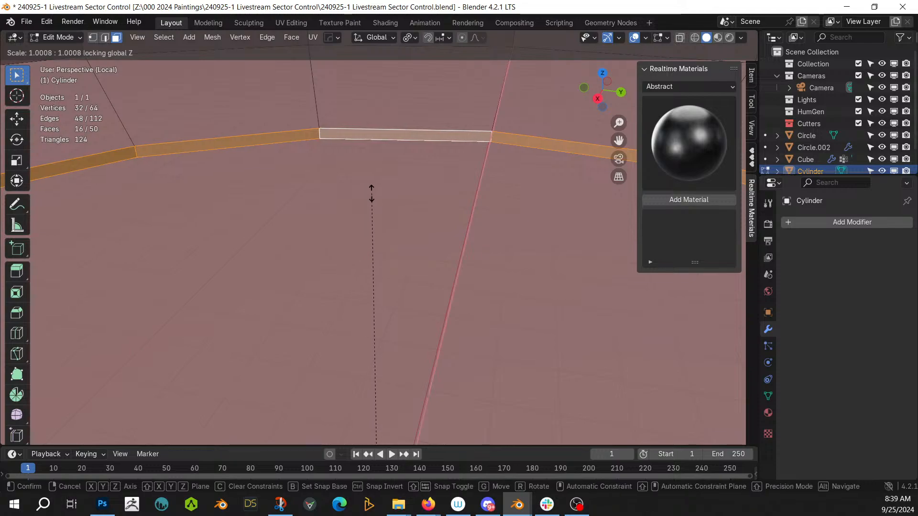
left_click(457, 179)
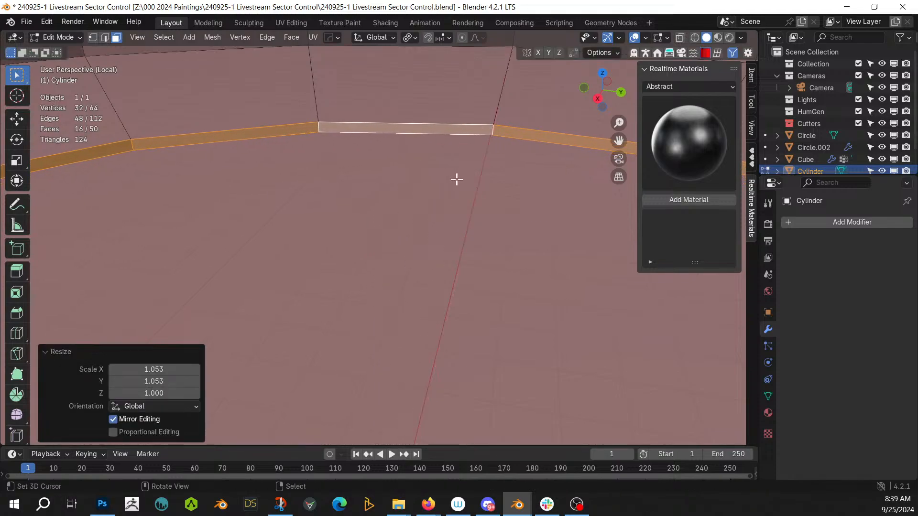
key("KP_Divide")
Step: Select the ring of floor faces around the recess and generate Random Tubes on them with a curve depth of 2
middle_click_drag(457, 178, 363, 197)
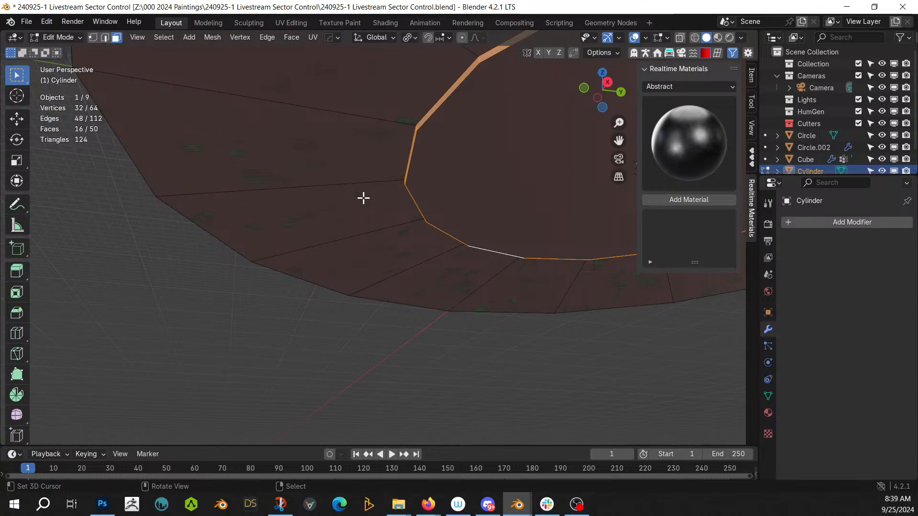
left_click(344, 243)
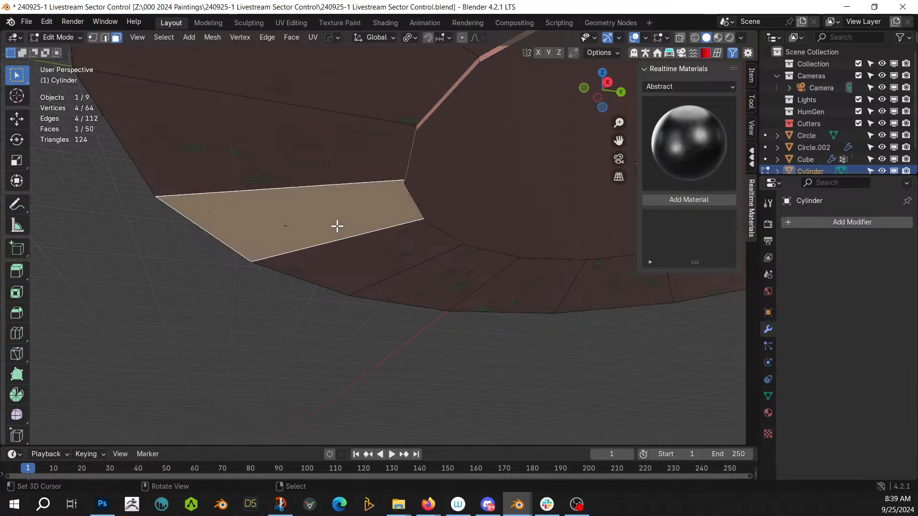
left_click(342, 239, "alt")
middle_click_drag(343, 239, 477, 317)
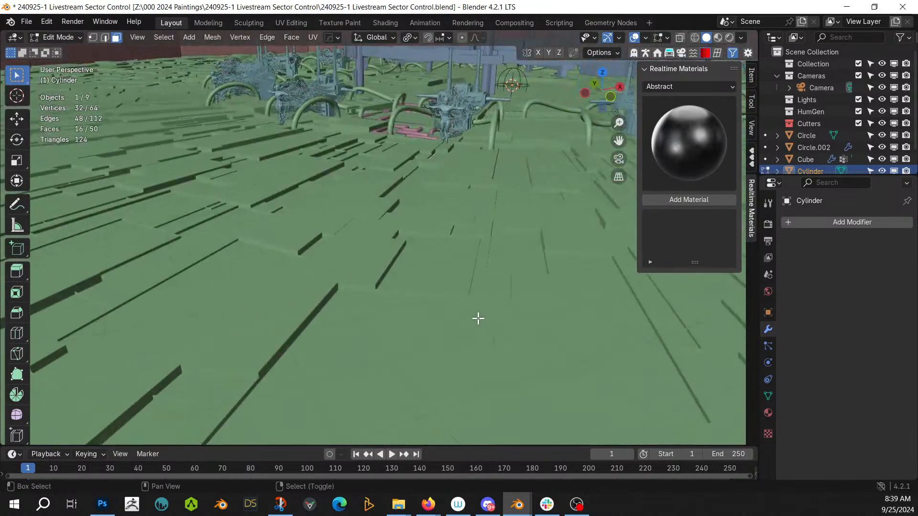
key("ctrl+alt+x")
left_click(469, 196)
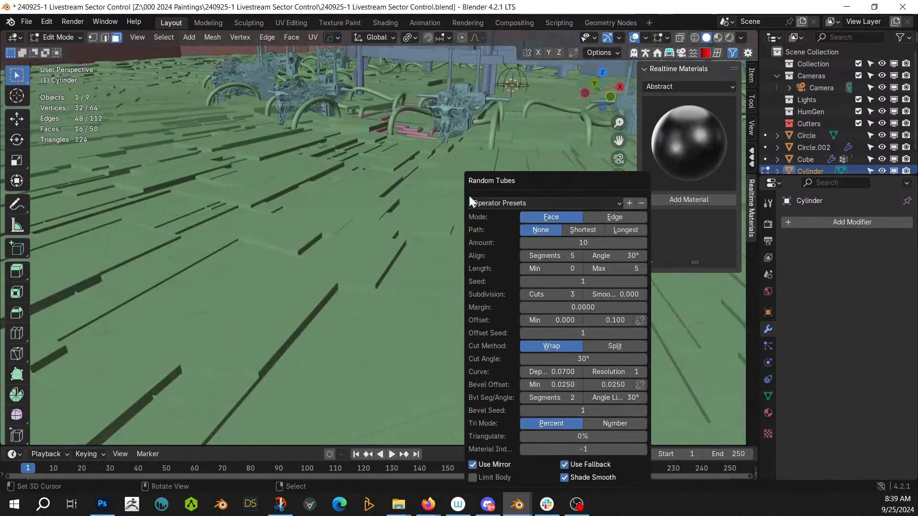
left_click(580, 369)
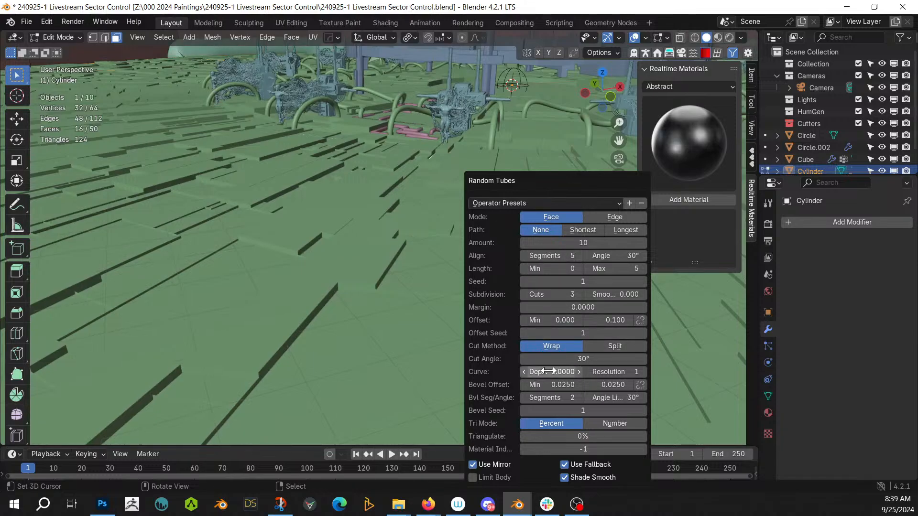
key("Return")
Step: Reduce the random tubes' curve depth to 0.5
mouse_move(335, 215)
middle_mouse_down()
mouse_move(240, 172)
mouse_move(566, 328)
mouse_move(636, 191)
middle_mouse_up()
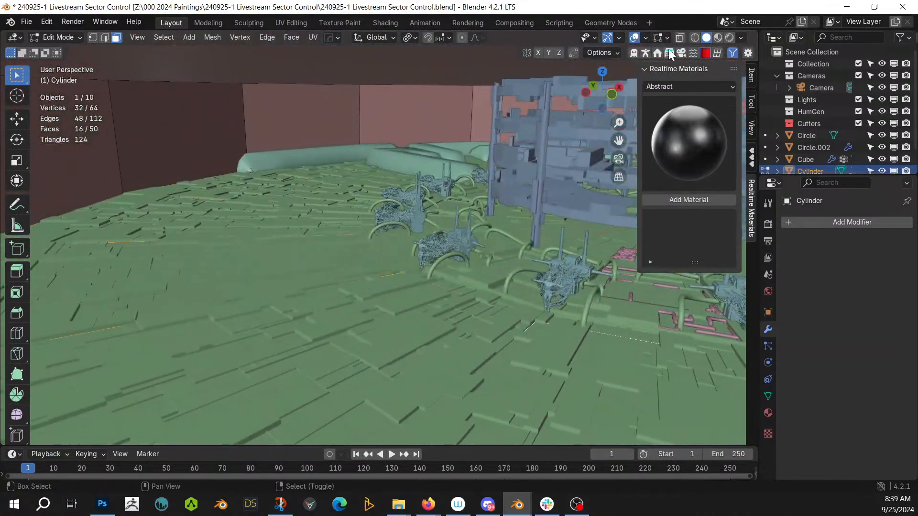
key("F9")
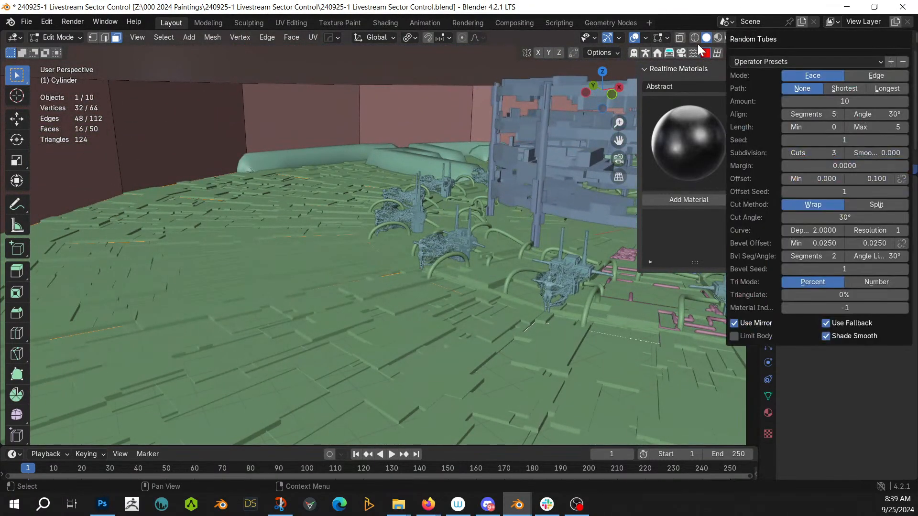
key("F9")
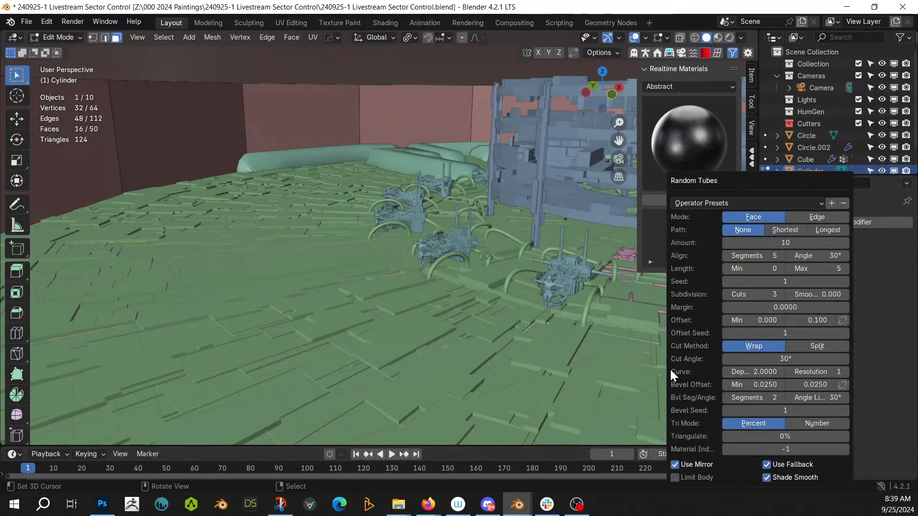
double_click(746, 372)
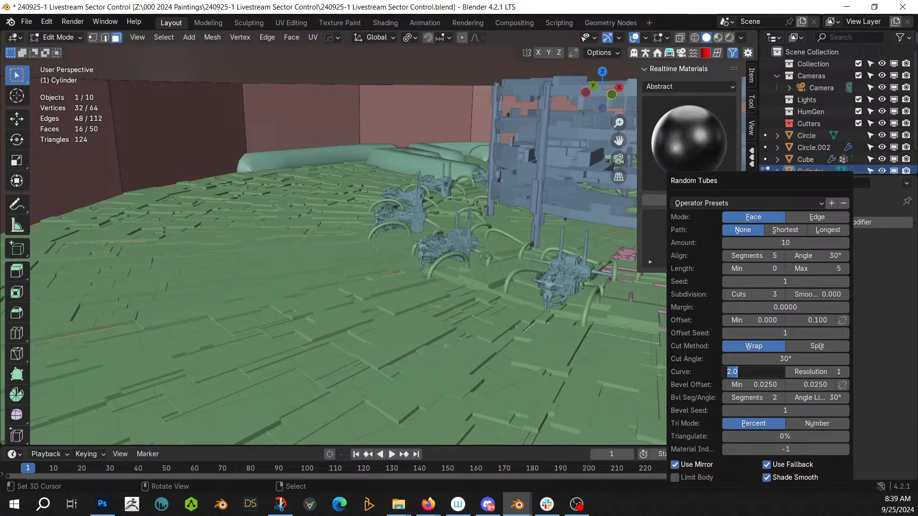
key("Return")
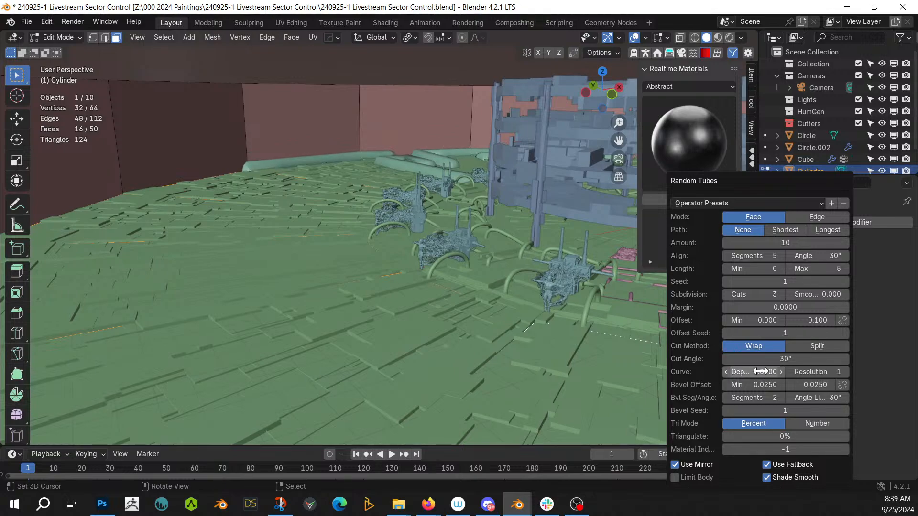
left_click(761, 372)
type(".5")
key("Return")
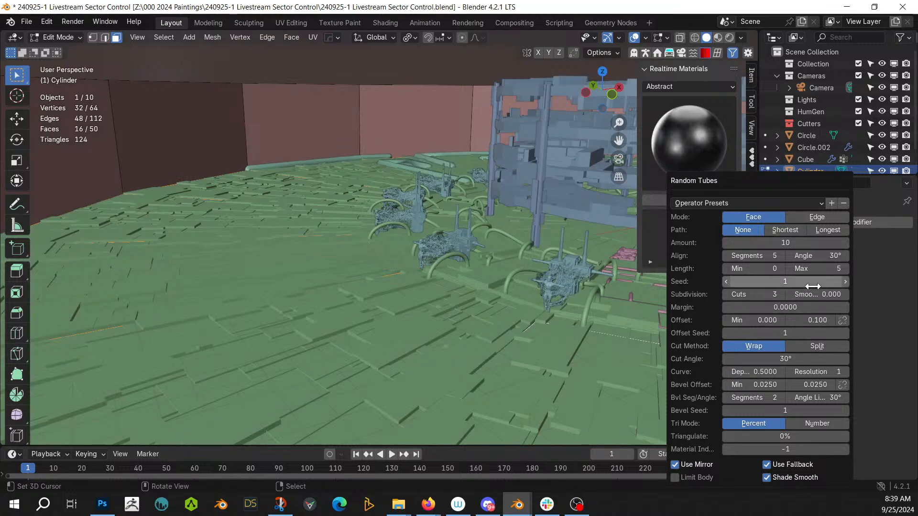
Step: Set the random tubes' subdivision cuts to 4 and their amount to 100
left_click(780, 294)
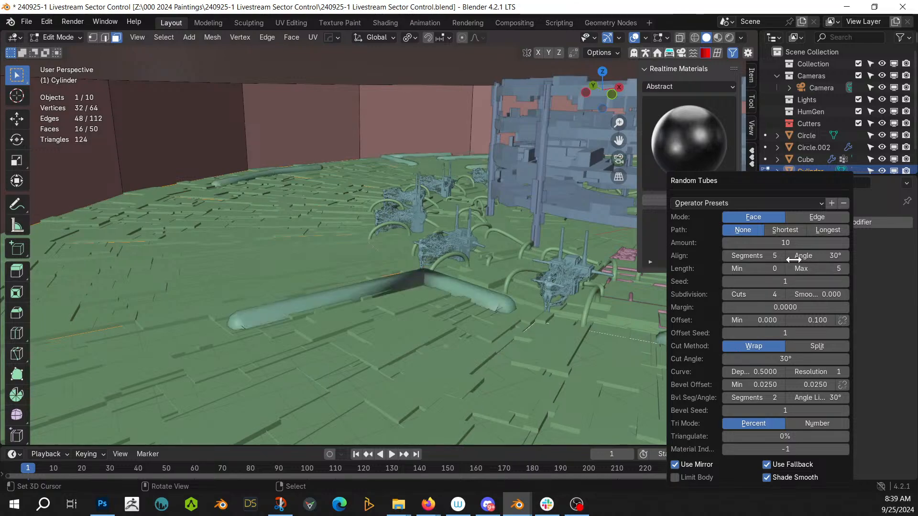
left_click(786, 244)
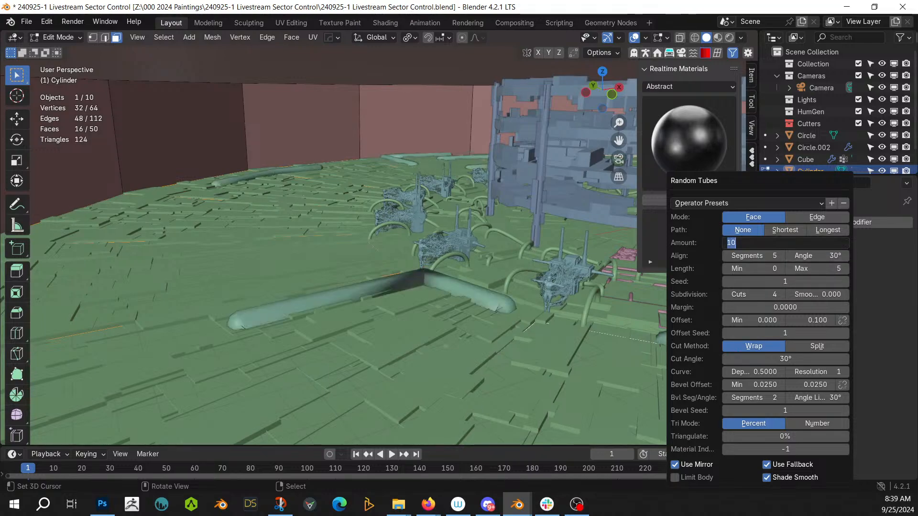
type("100")
key("Return")
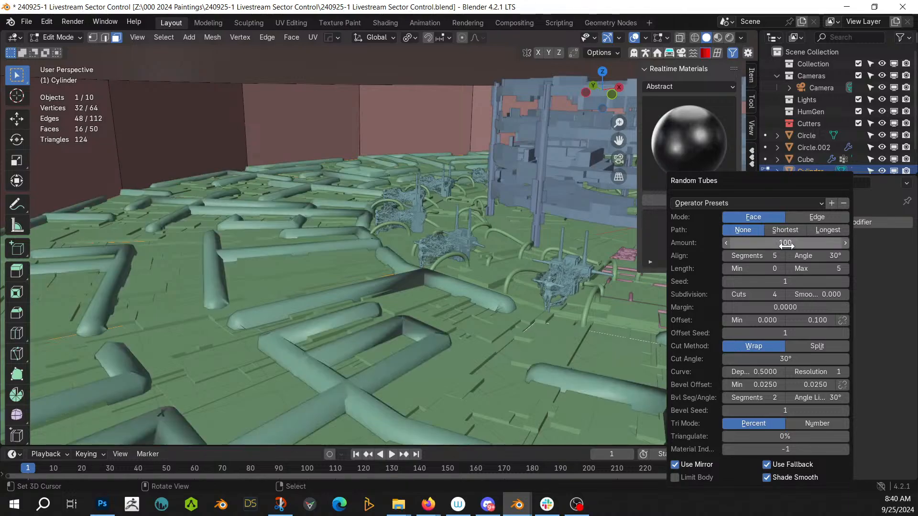
Step: Check the tubes' scale against the wired figures and set their curve depth to 0.25
middle_click_drag(529, 293, 553, 371)
middle_click_drag(208, 365, 4, 298)
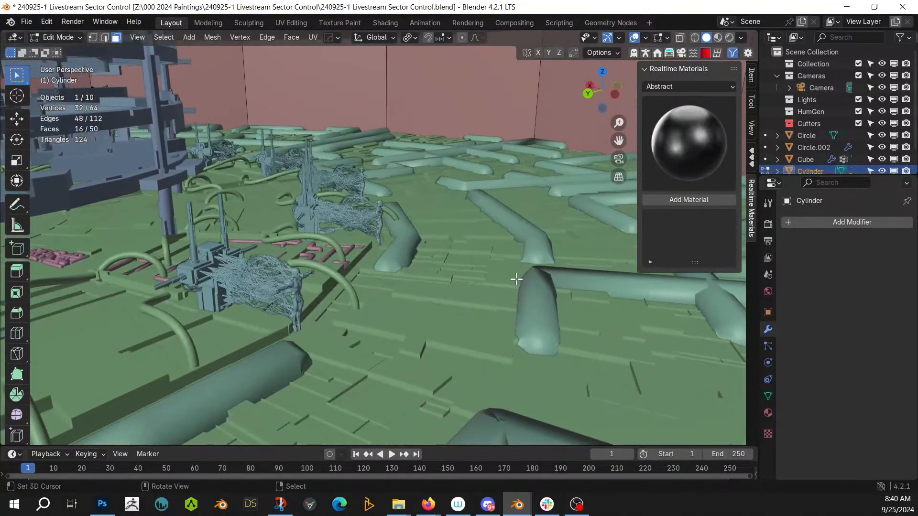
middle_click_drag(516, 279, 502, 299)
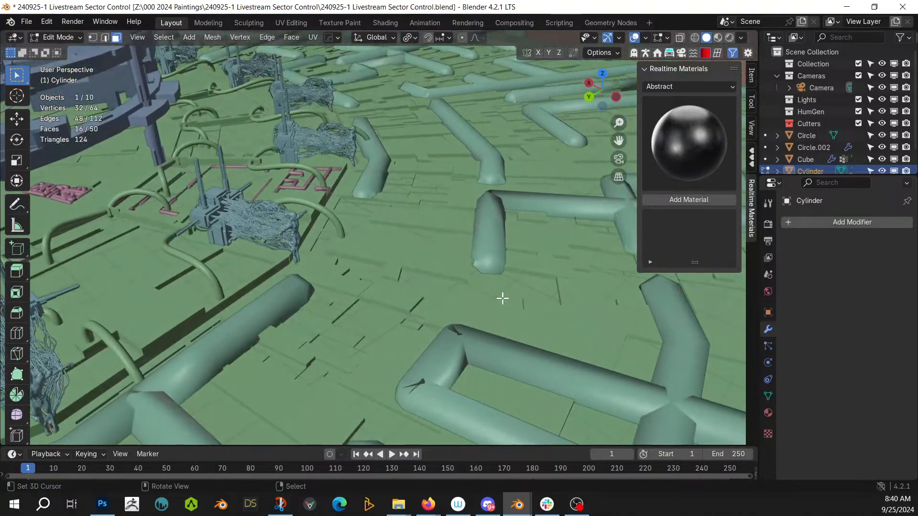
key("F9")
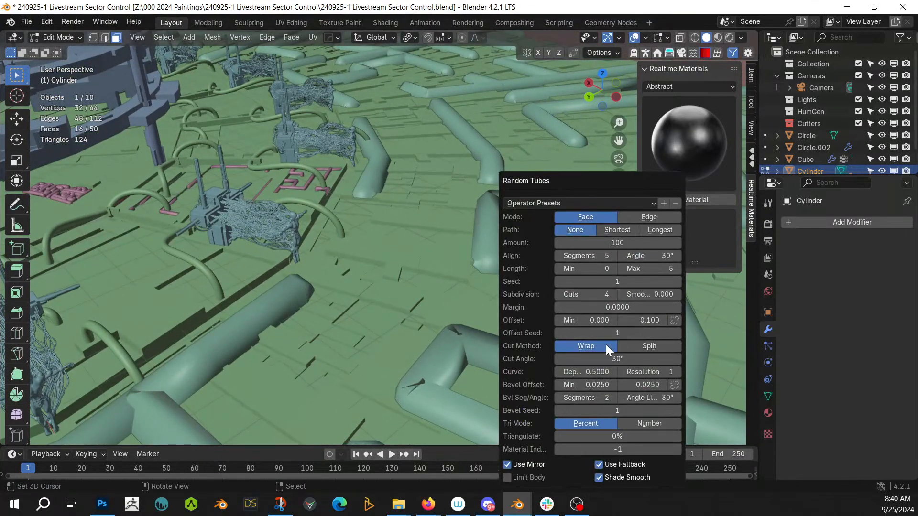
left_click(606, 371)
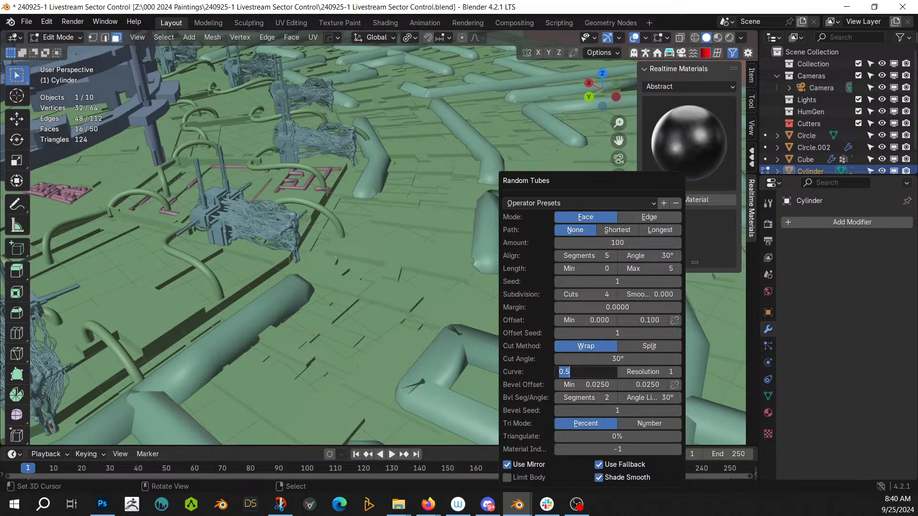
key("Return")
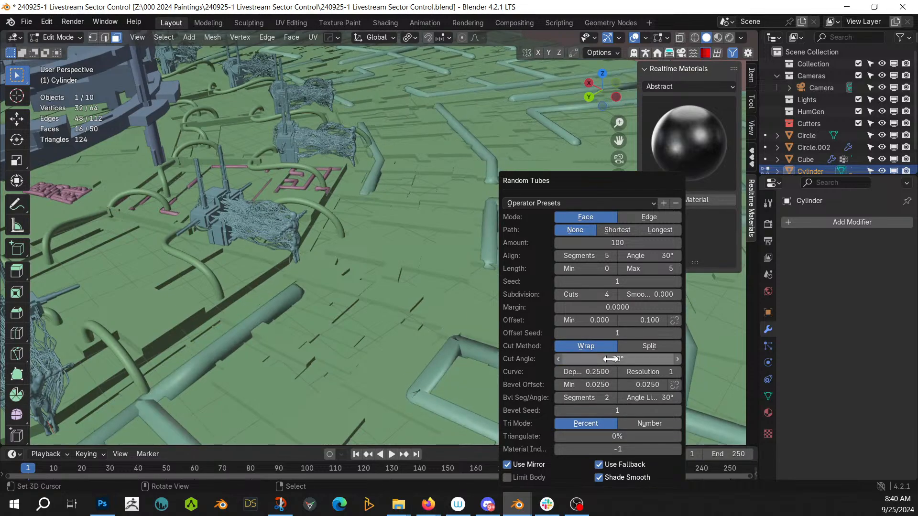
Step: Set the random tubes' maximum offset to 0.5 and their margin to about 0.749
left_click(650, 319)
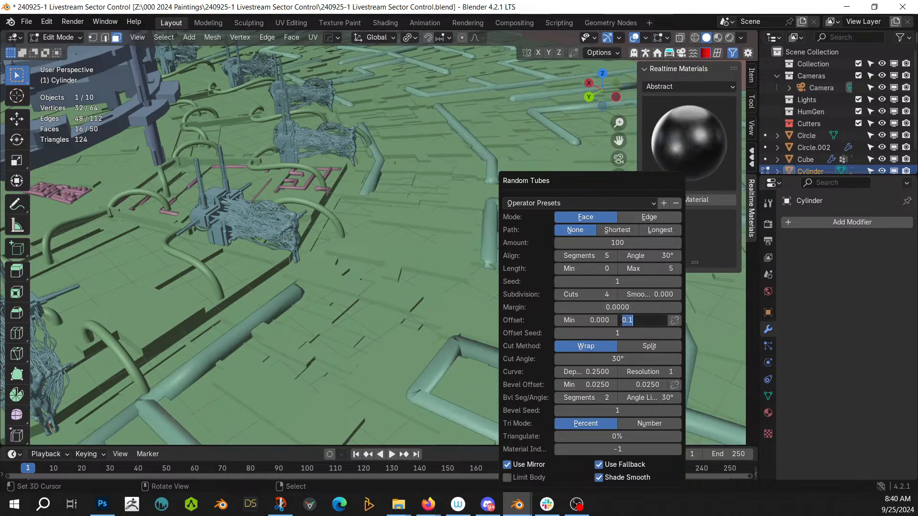
key("Return")
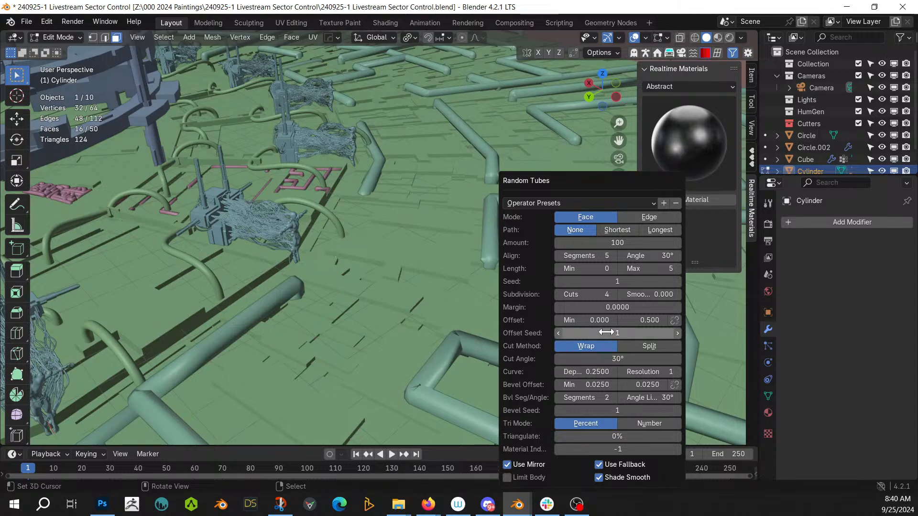
left_click_drag(598, 307, 695, 304)
left_click_drag(822, 311, 508, 314)
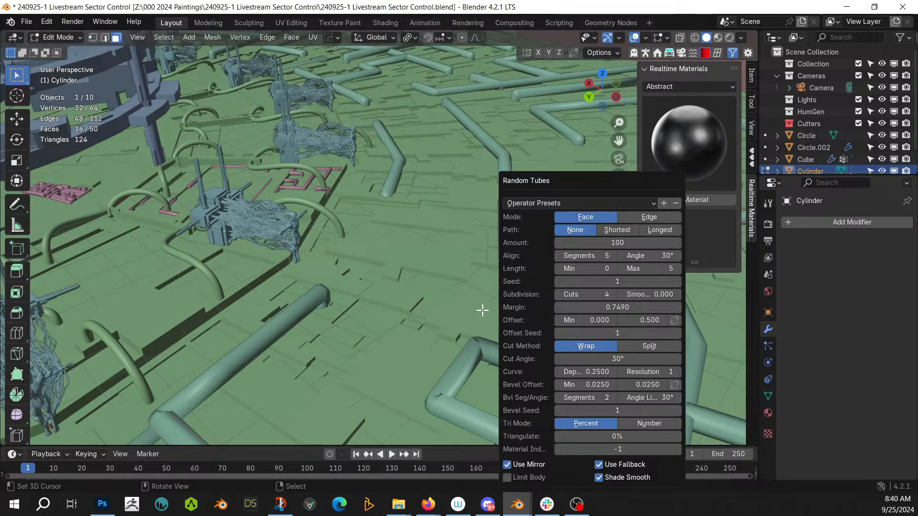
Step: Enable Limit Body for the random tubes and set their curve resolution to 7
middle_click_drag(482, 311, 371, 274)
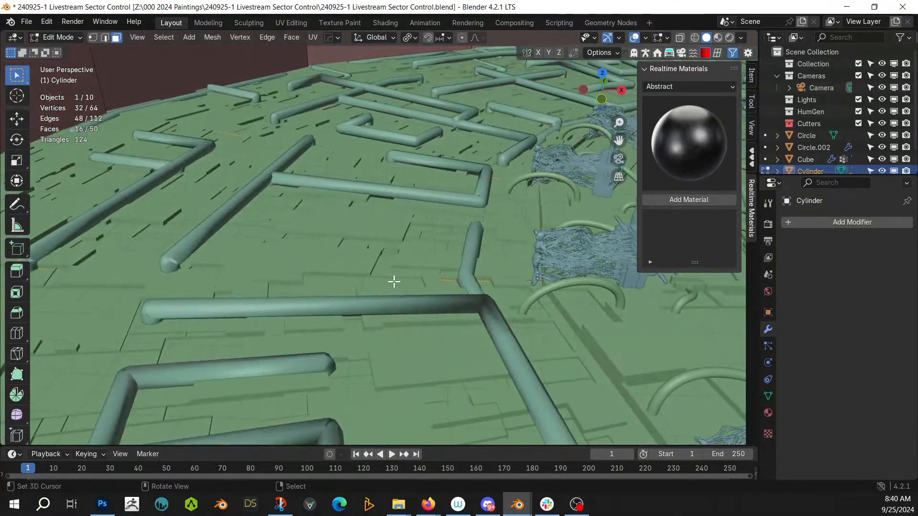
key("F9")
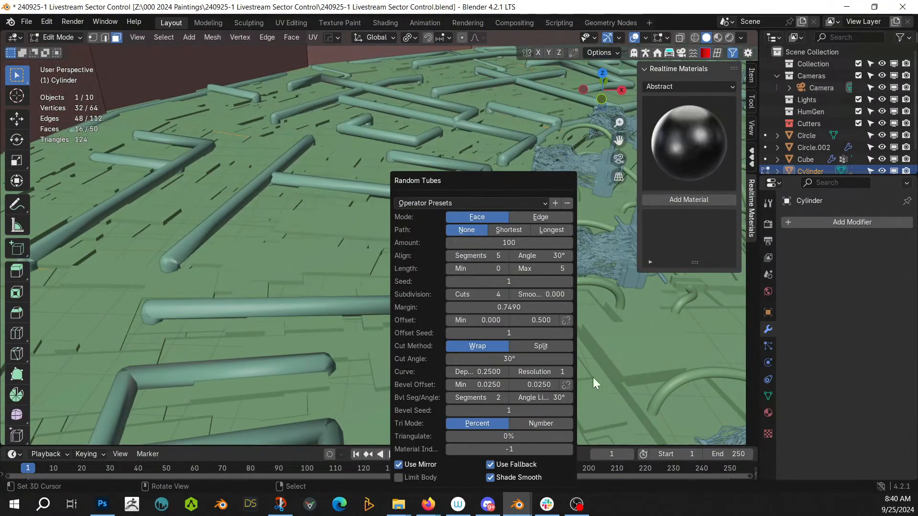
left_click(399, 477)
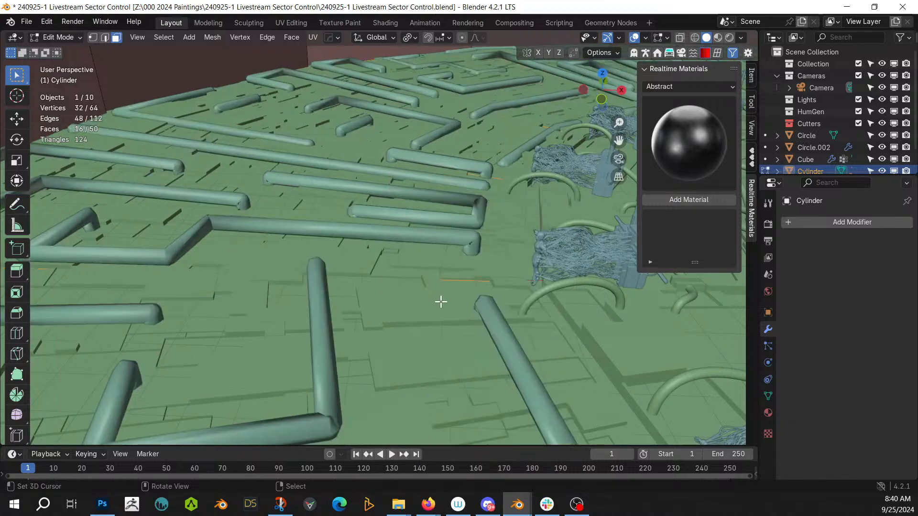
middle_click_drag(441, 301, 543, 311)
key("F9")
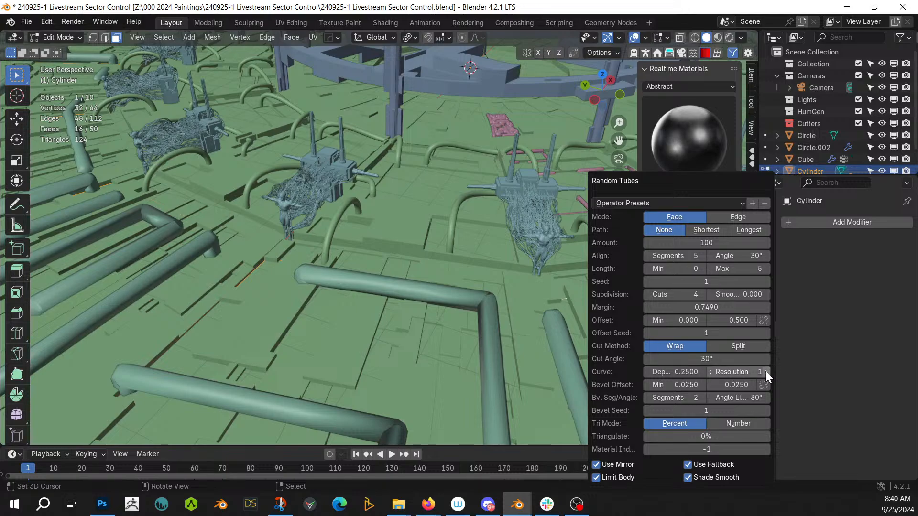
mouse_move(765, 371)
left_mouse_down()
mouse_move(784, 371)
mouse_move(765, 371)
left_mouse_up()
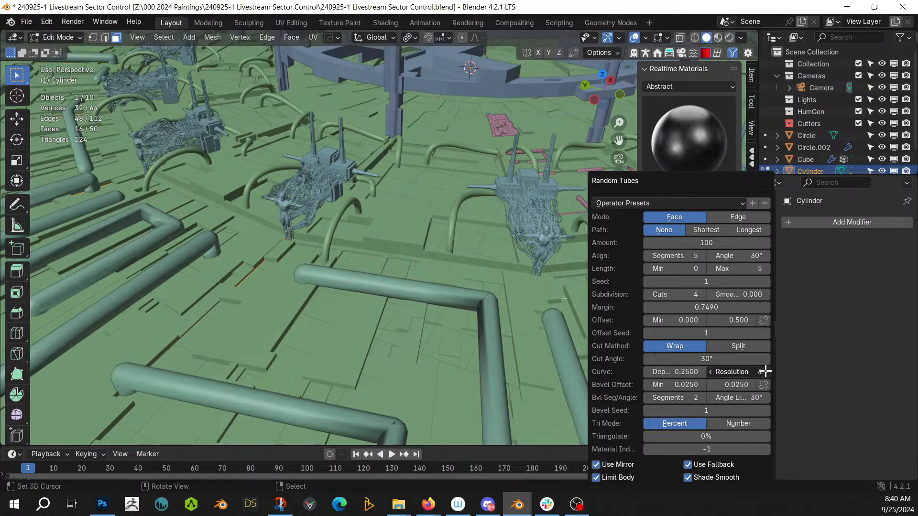
Step: Raise the random tubes' maximum offset to 1
middle_click_drag(360, 329, 571, 321)
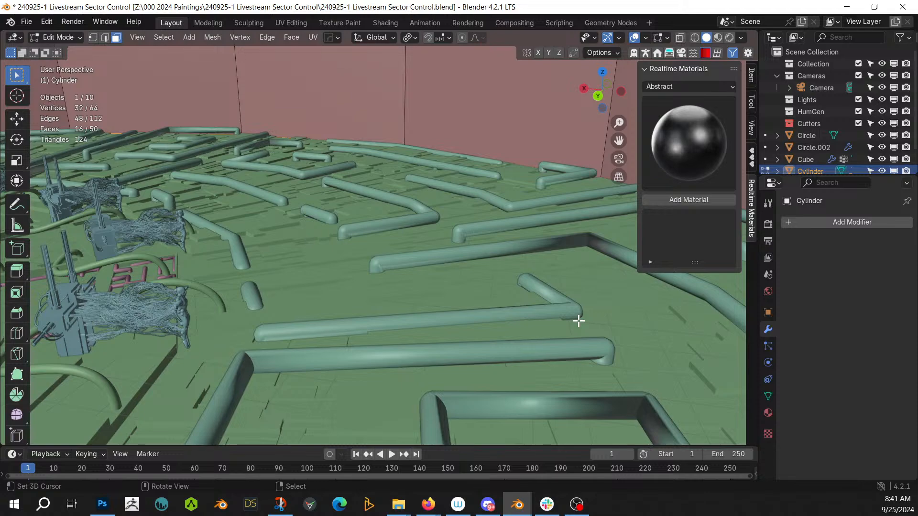
key("F9")
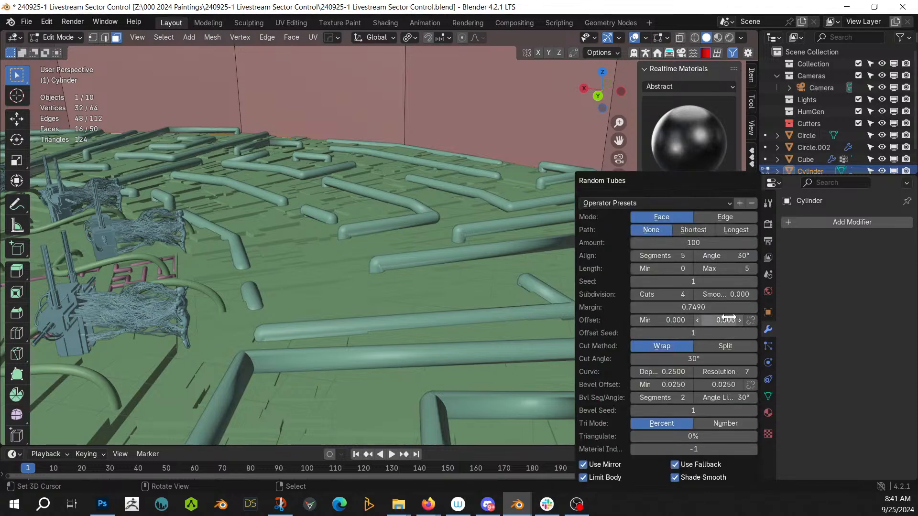
mouse_move(728, 317)
left_mouse_down()
mouse_move(746, 317)
mouse_move(728, 318)
left_mouse_up()
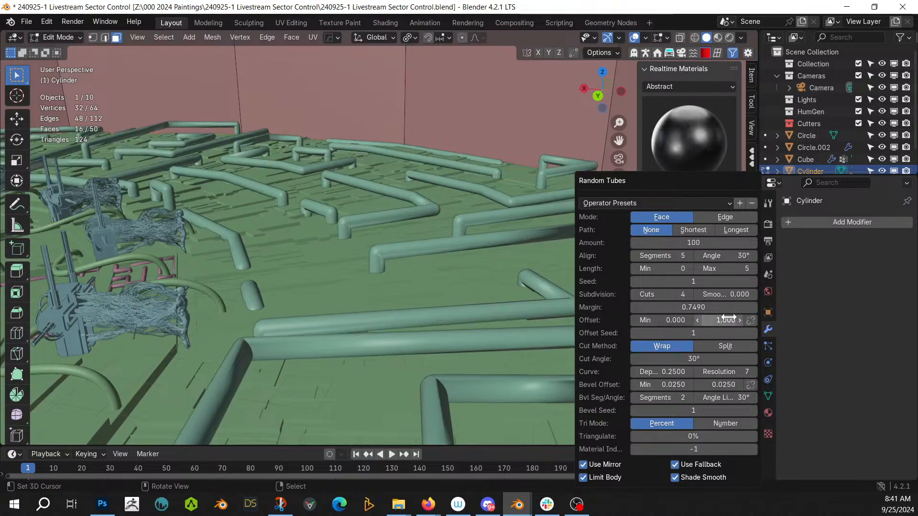
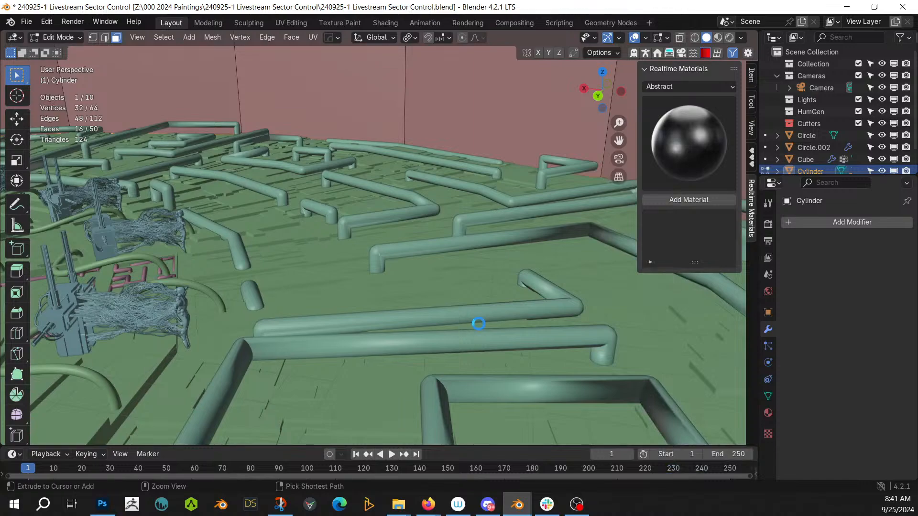
Step: Save the file and add custom flanges limited to the caps of the random tubes
key("ctrl+s")
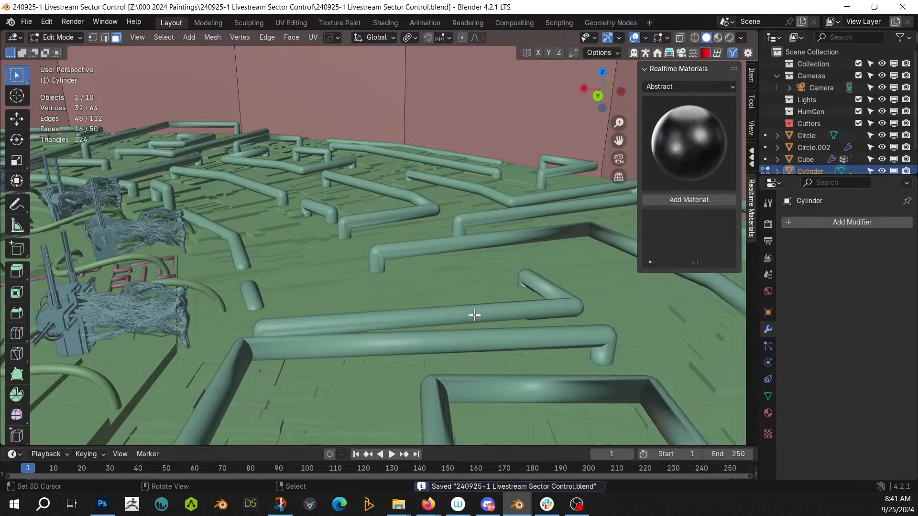
key("Tab")
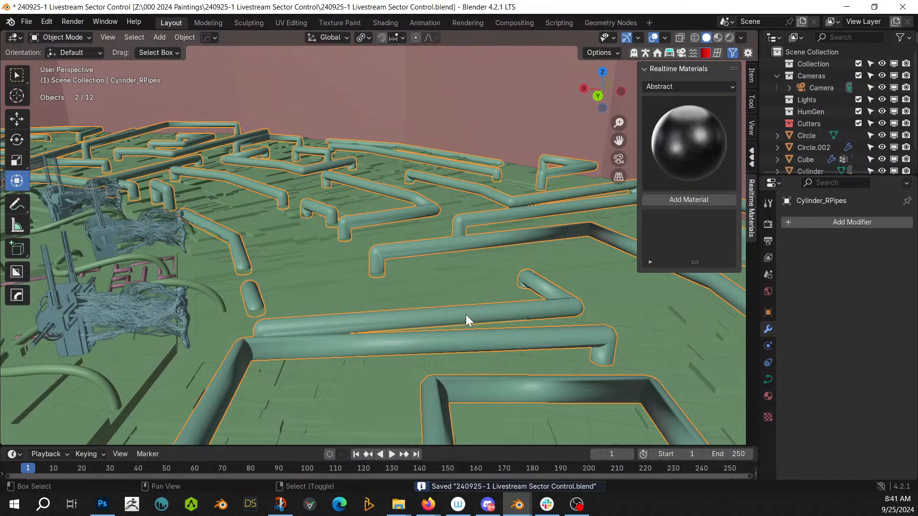
key("q")
mouse_move(463, 395)
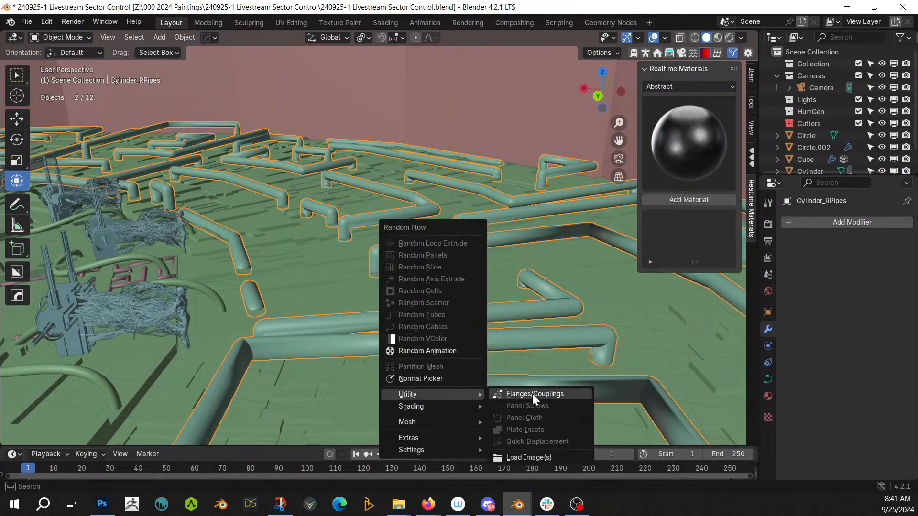
left_click(554, 394)
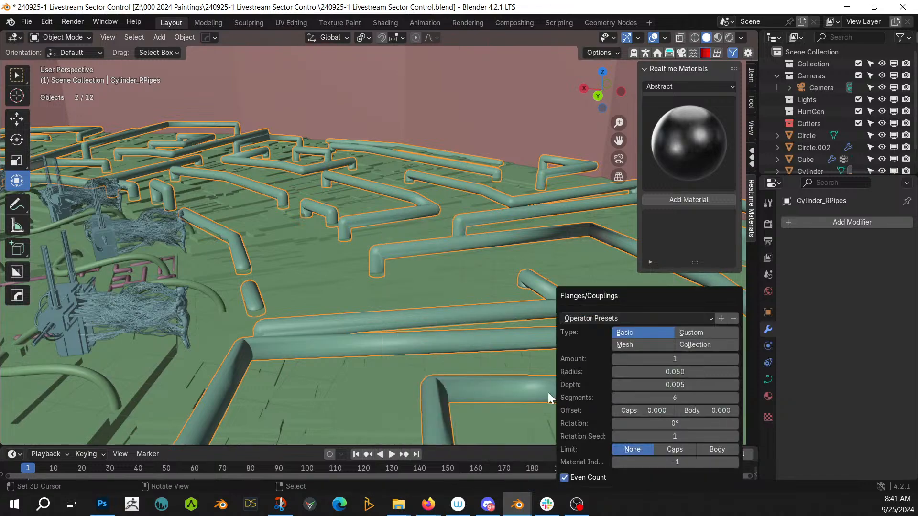
left_click(682, 450)
left_click(698, 333)
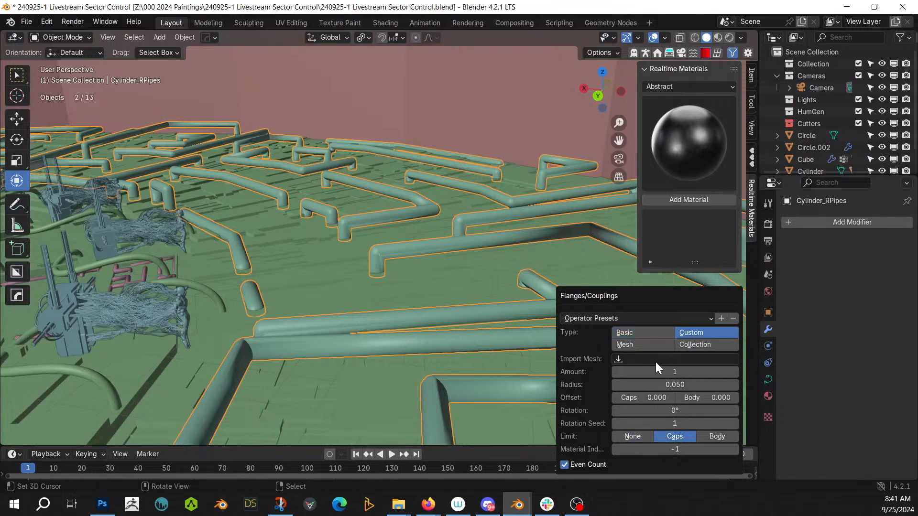
Step: Use the flange06_caps mesh for the flanges at the tube ends
left_click(656, 360)
key("Down")
key("Down")
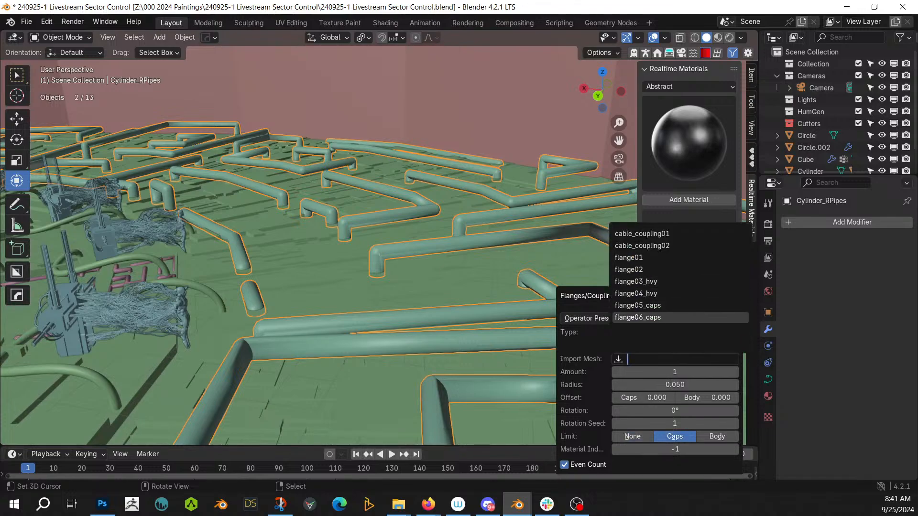
left_click(664, 317)
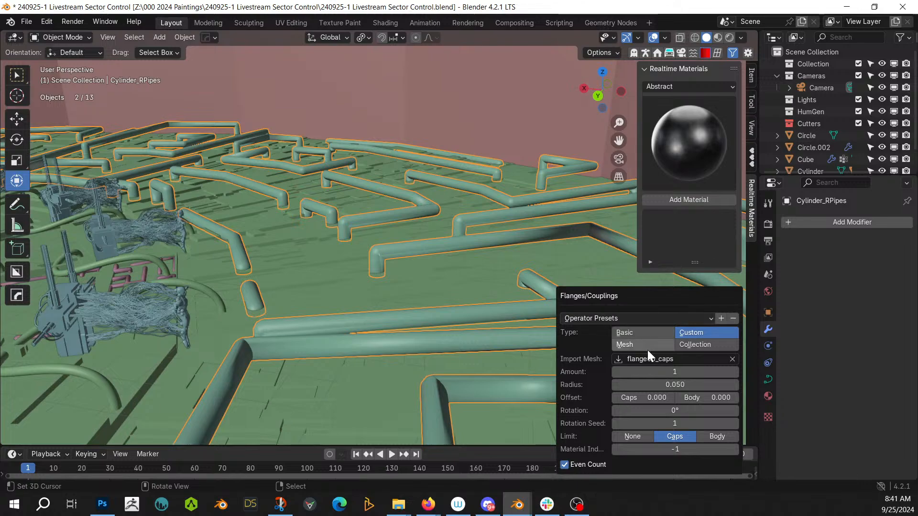
Step: Try flange radii of 0.5 and 0.33 on the tube ends
left_click(675, 385)
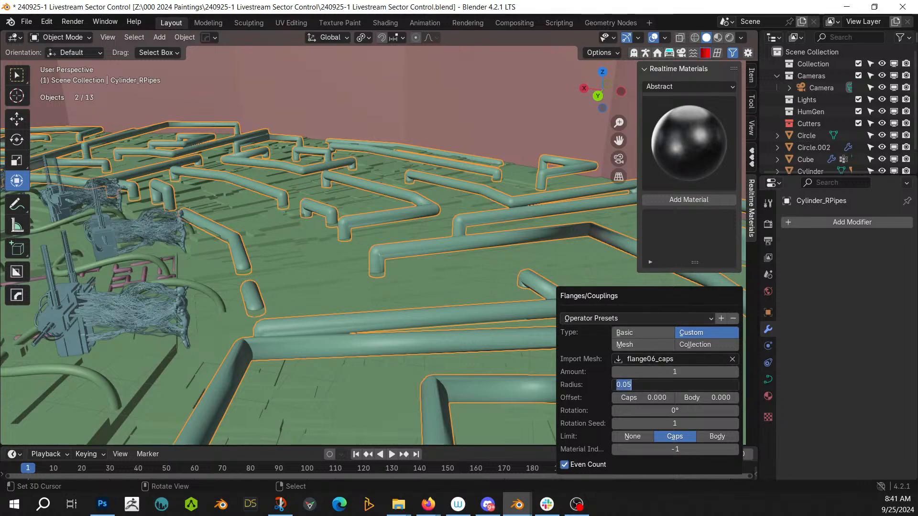
type(".5")
key("Return")
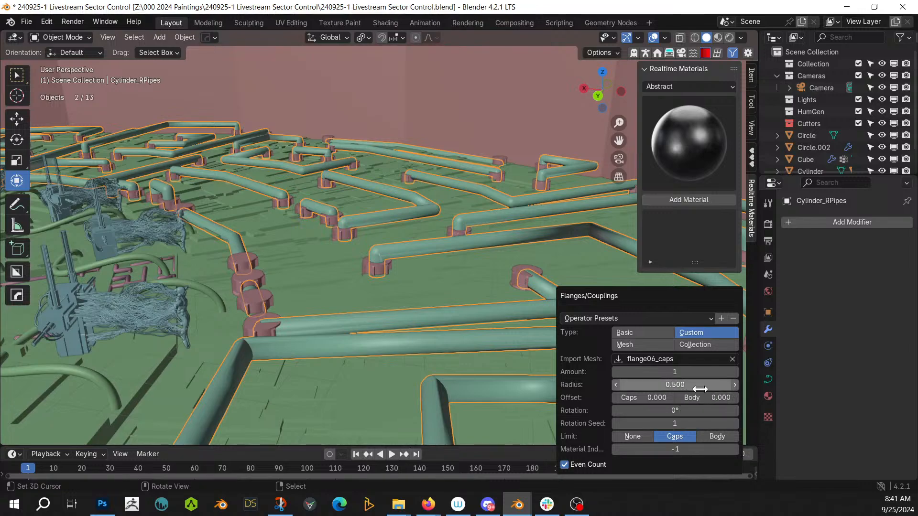
key("BackSpace")
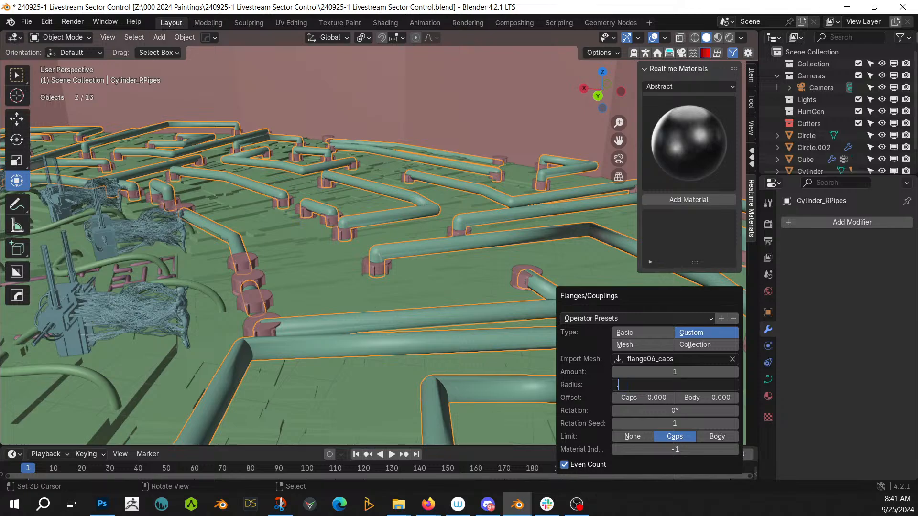
type(".33")
key("Return")
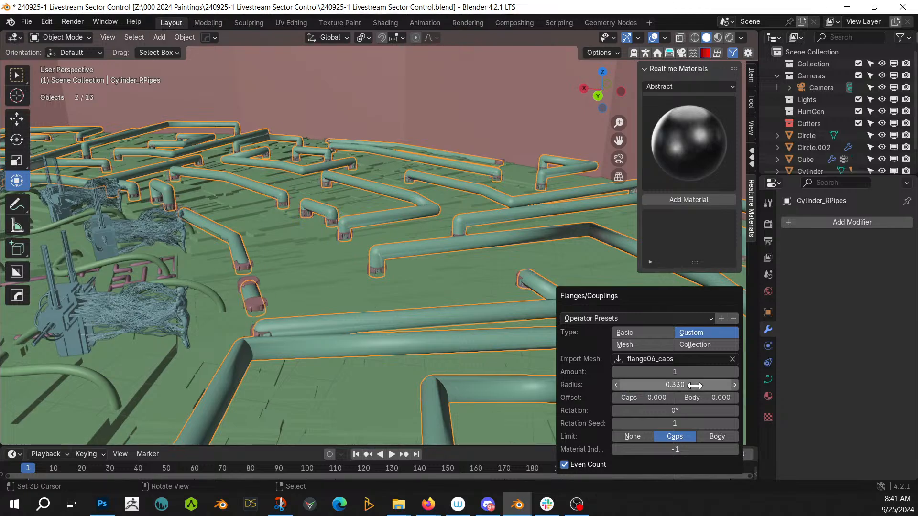
Step: Set the radius of the tube-end flanges to 0.4
middle_click_drag(419, 320, 361, 314)
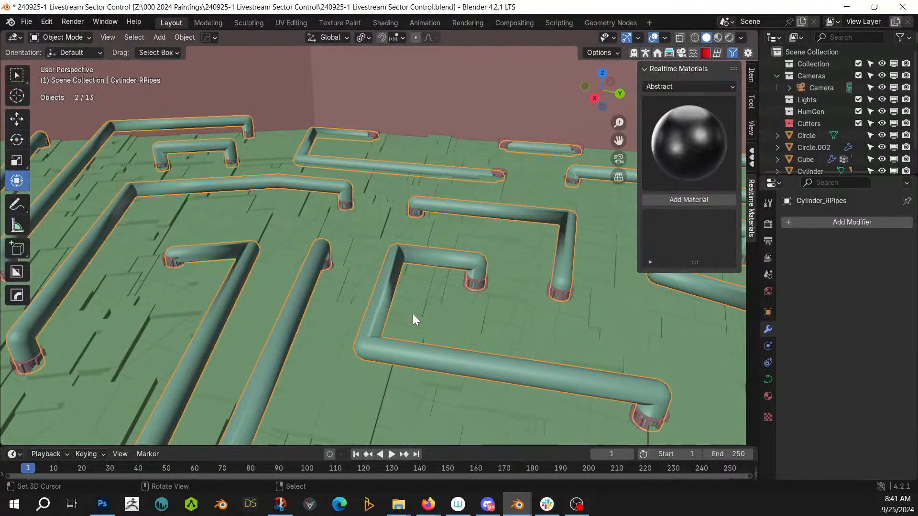
key("F9")
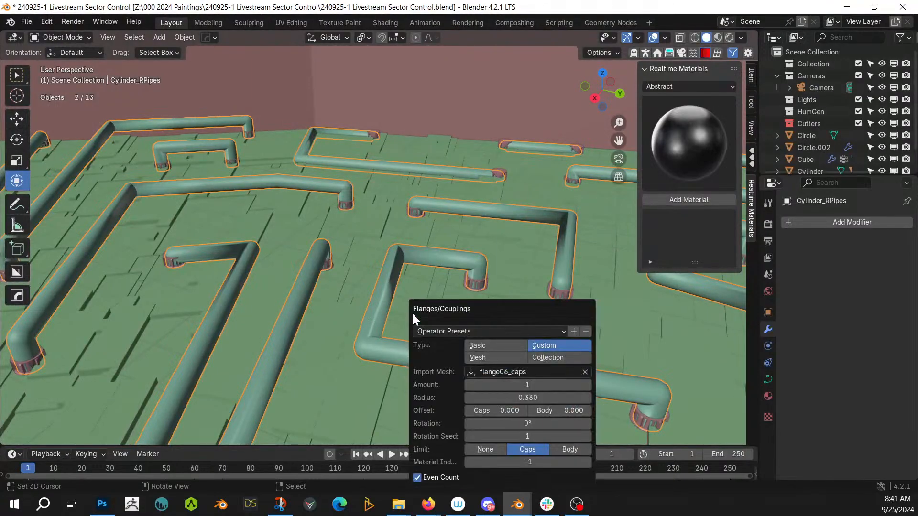
left_click(557, 392)
type("0.4")
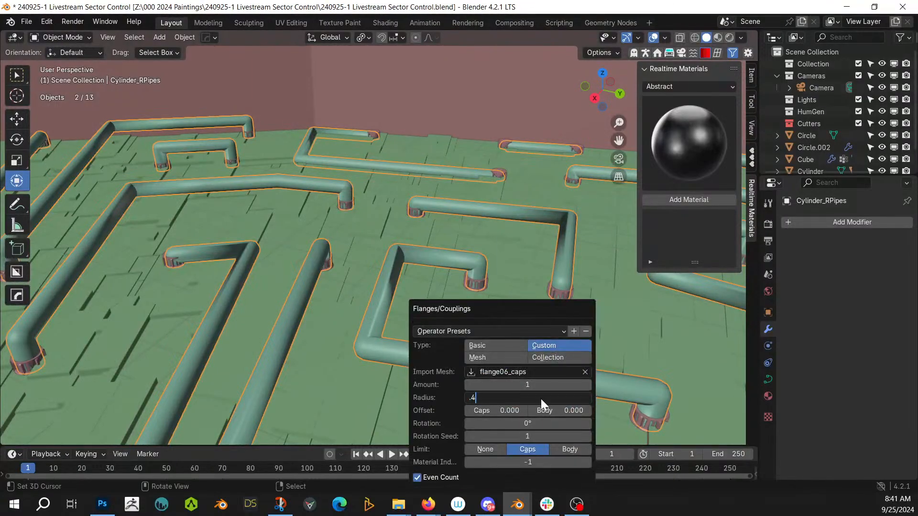
key("Return")
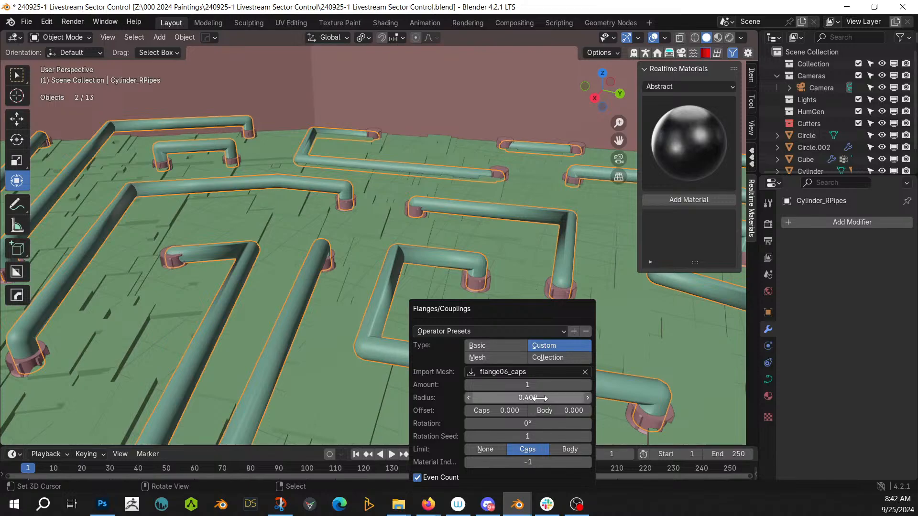
Step: Add a second set of flanges/couplings to the random tubes using the cable_coupling01 mesh
middle_click_drag(360, 329, 83, 299)
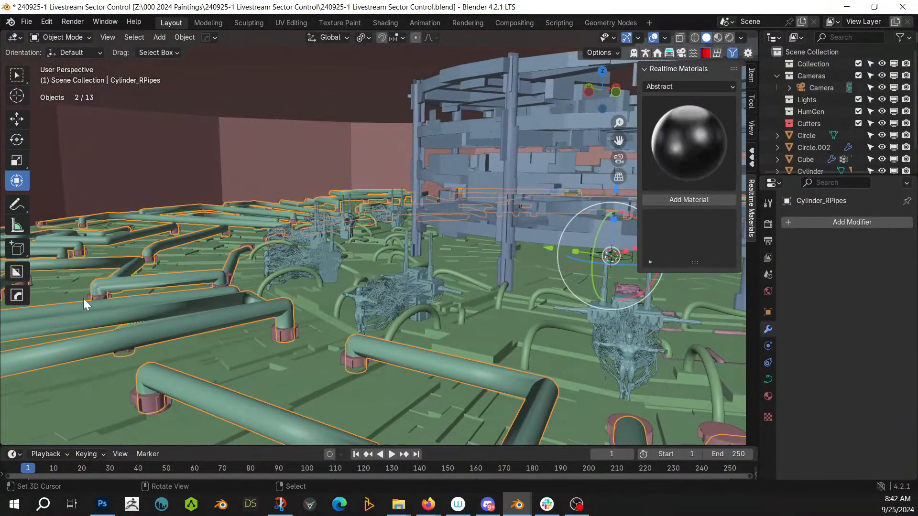
middle_click_drag(260, 306, 439, 369)
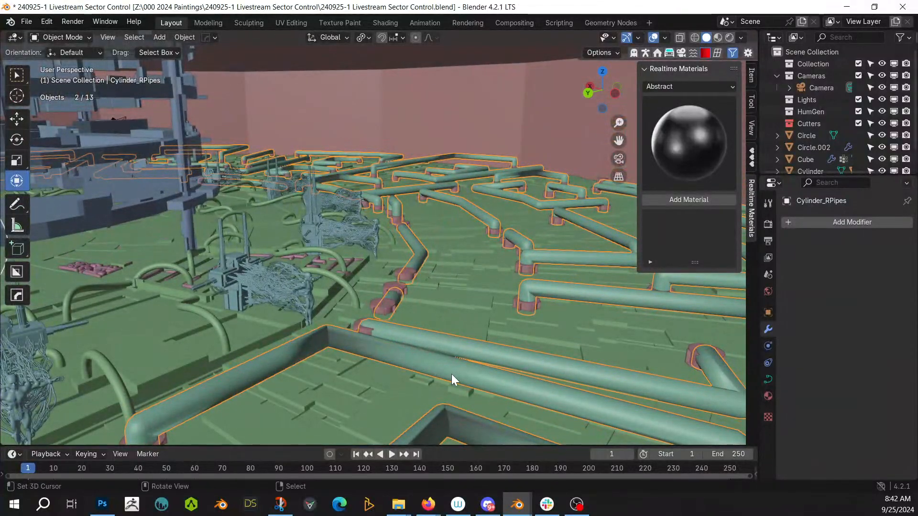
key("ctrl+alt+f")
mouse_move(451, 373)
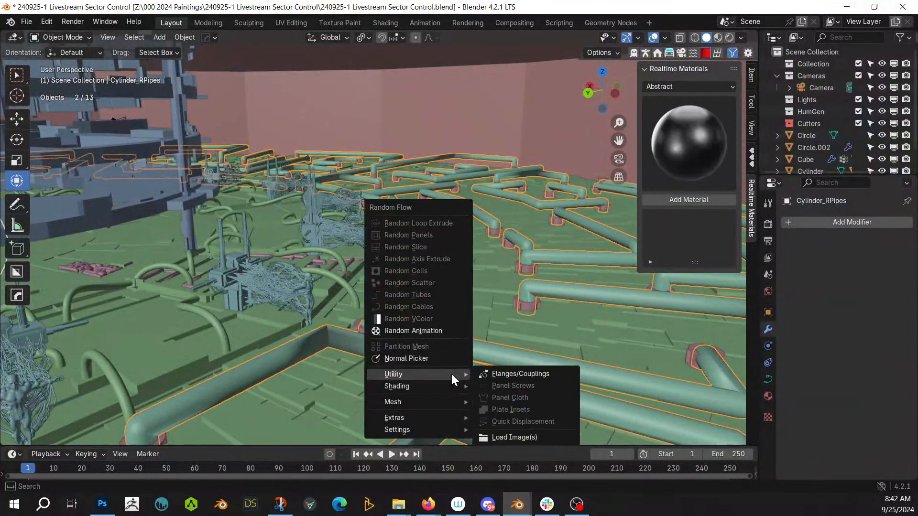
left_click(514, 373)
left_click(649, 371)
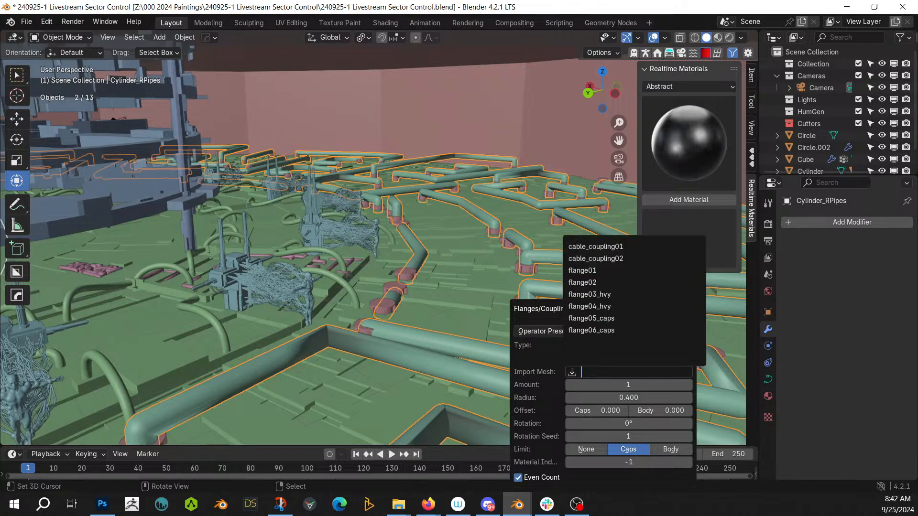
left_click(621, 249)
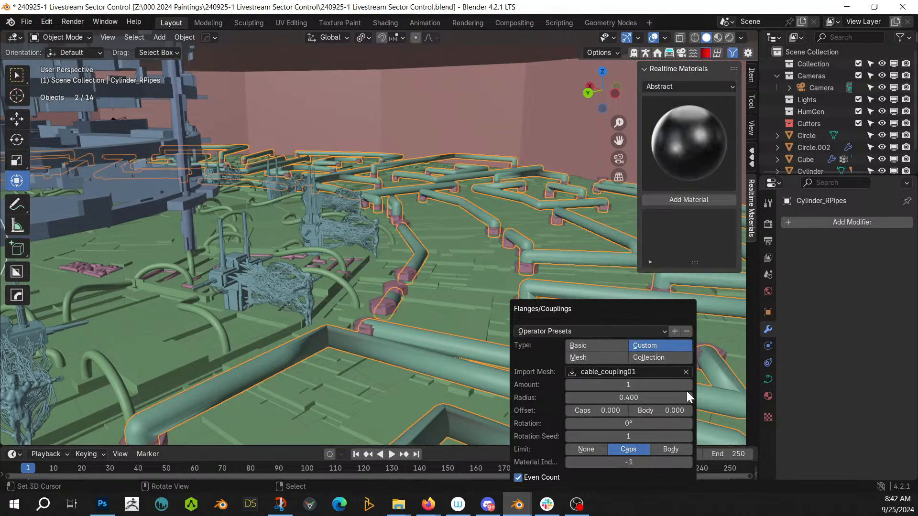
Step: Limit the couplings to the tube bodies, disable Even Count and set their spacing to 8
left_click(673, 450)
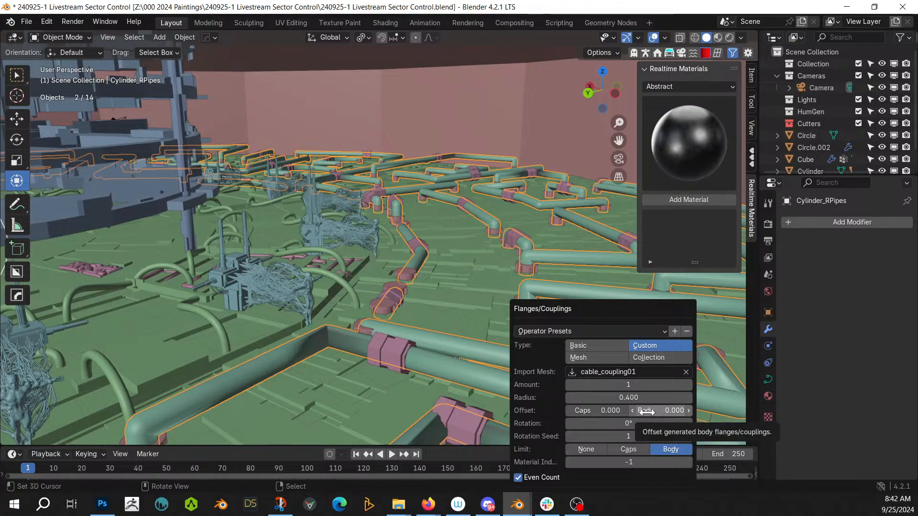
left_click(518, 477)
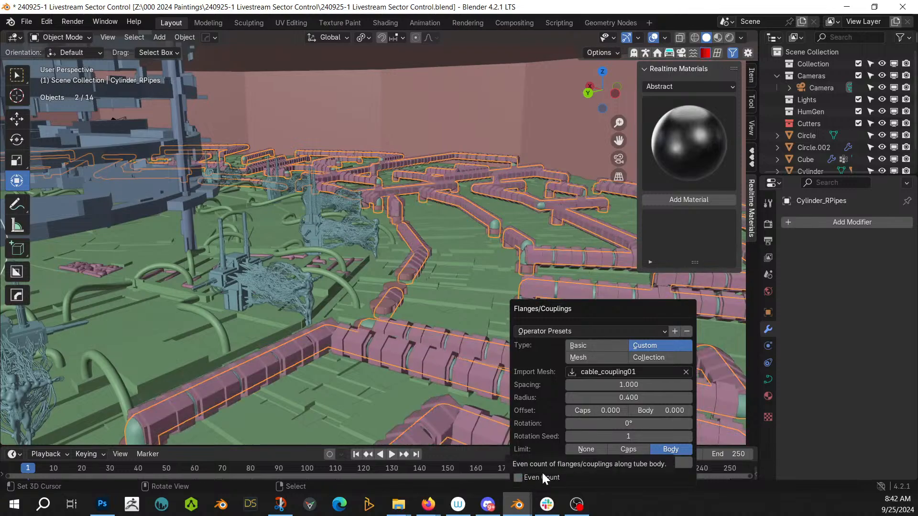
left_click(629, 385)
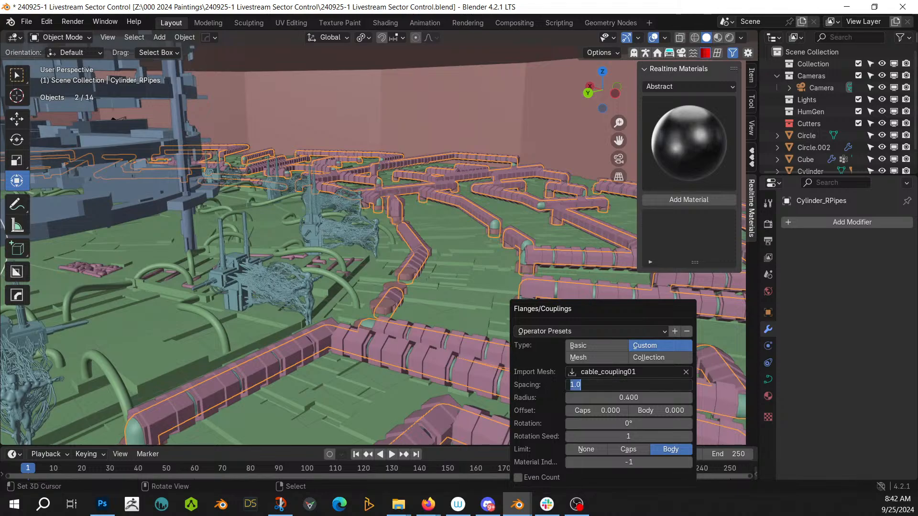
type("8")
key("Return")
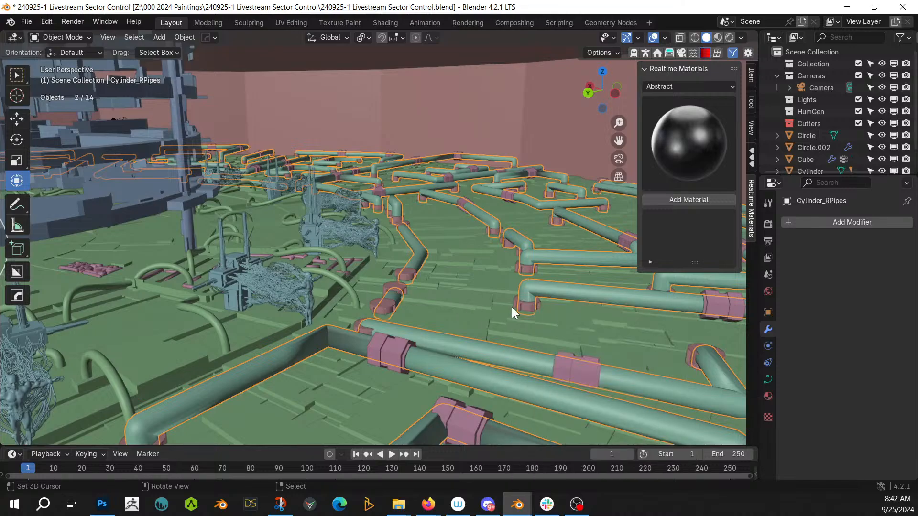
Step: Assign the existing Distressed Hull Texture material to the flanges at the tube ends
middle_click_drag(511, 307, 354, 420)
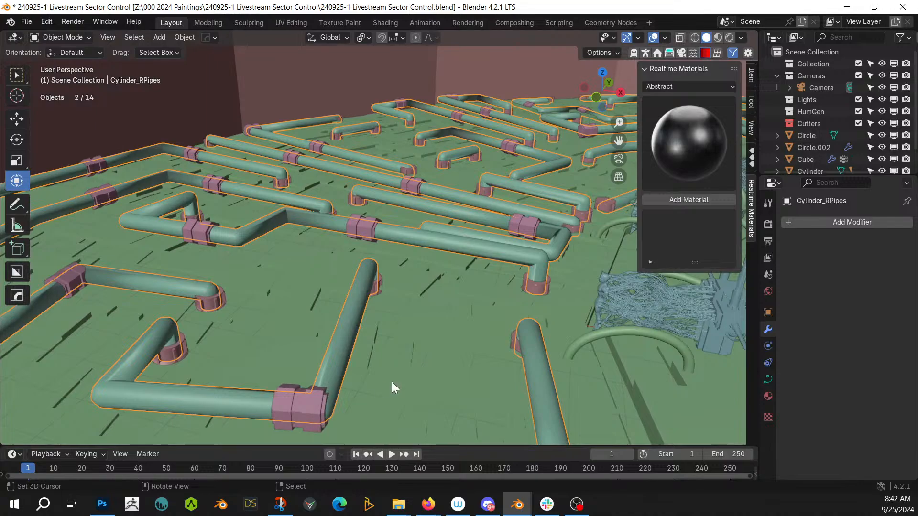
middle_click_drag(391, 381, 465, 386)
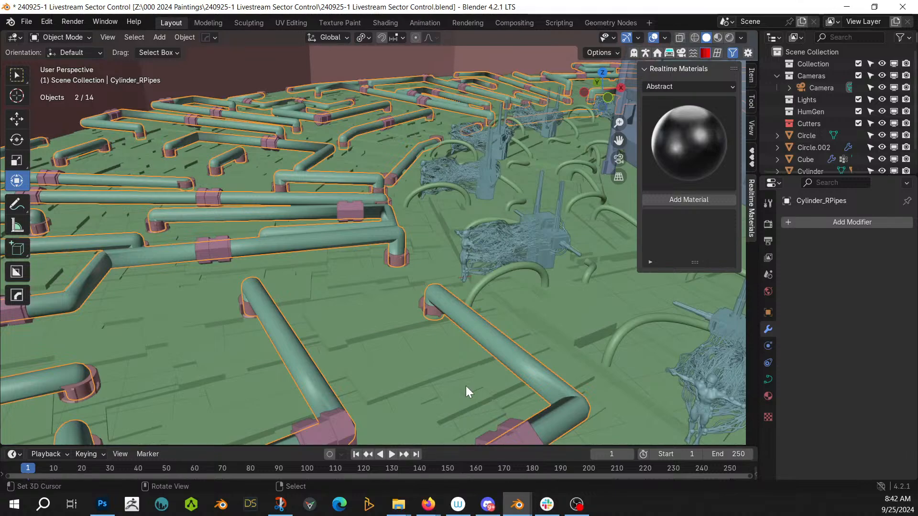
middle_click_drag(466, 385, 447, 348)
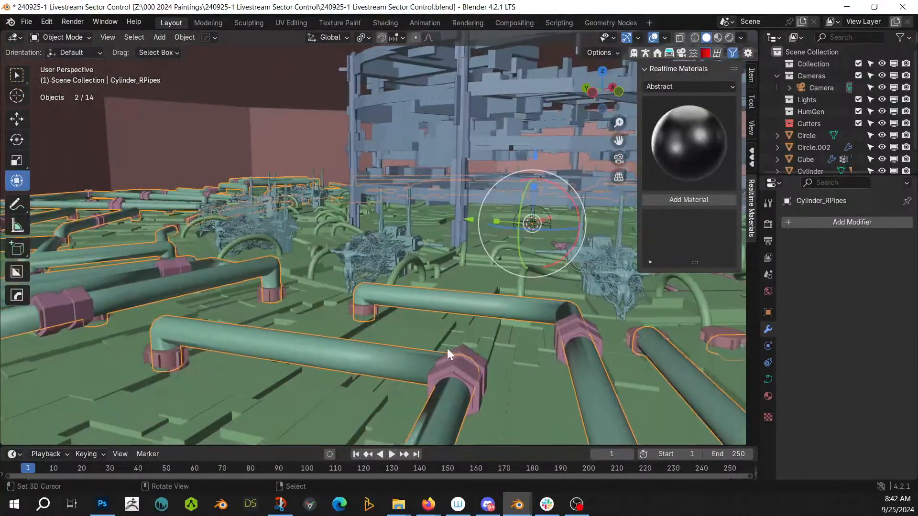
left_click(162, 360)
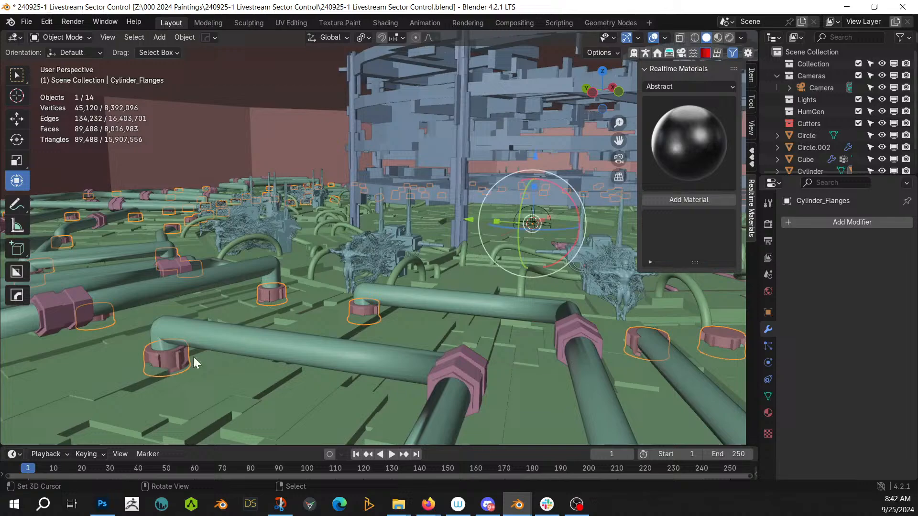
left_click(768, 413)
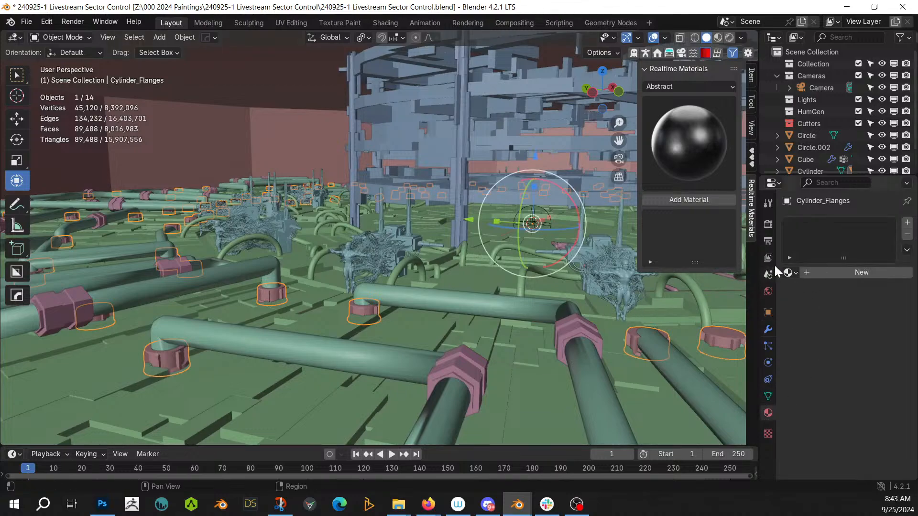
left_click(790, 272)
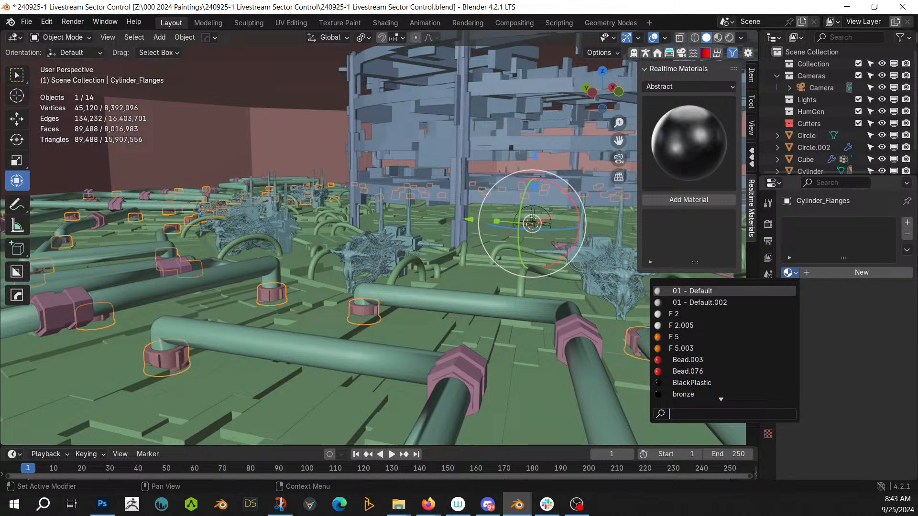
type("hull")
key("Return")
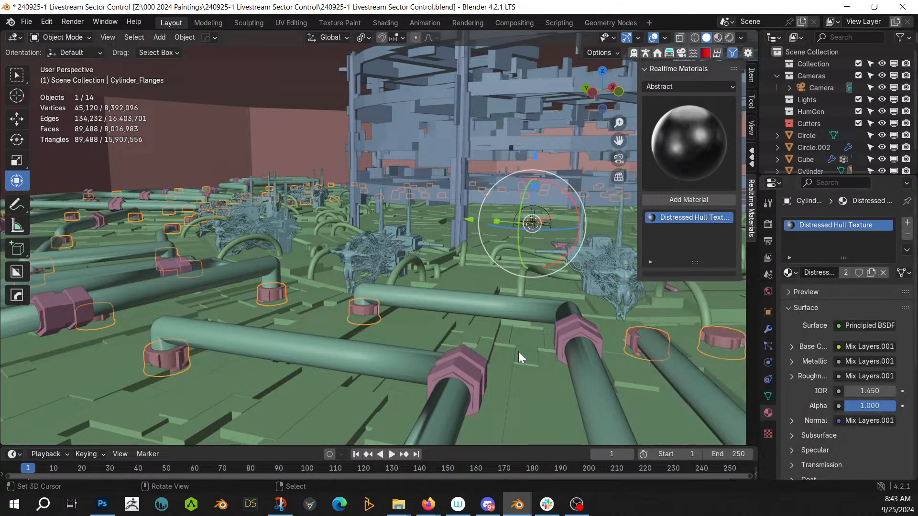
Step: Link the end flanges' material to the couplings along the tube bodies
left_click(471, 360)
left_click(171, 357, "shift")
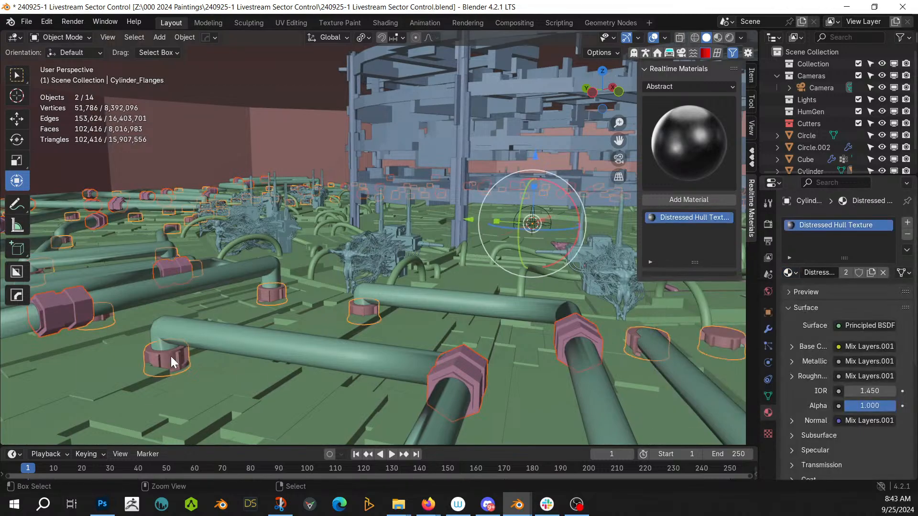
key("ctrl+l")
left_click(143, 329)
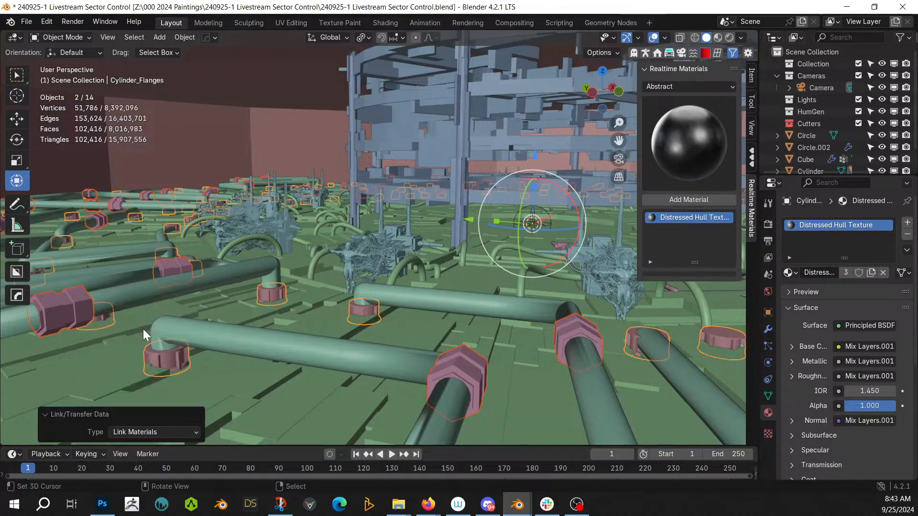
Step: Convert the random tube curves on the outer floor to a mesh
left_click(296, 354)
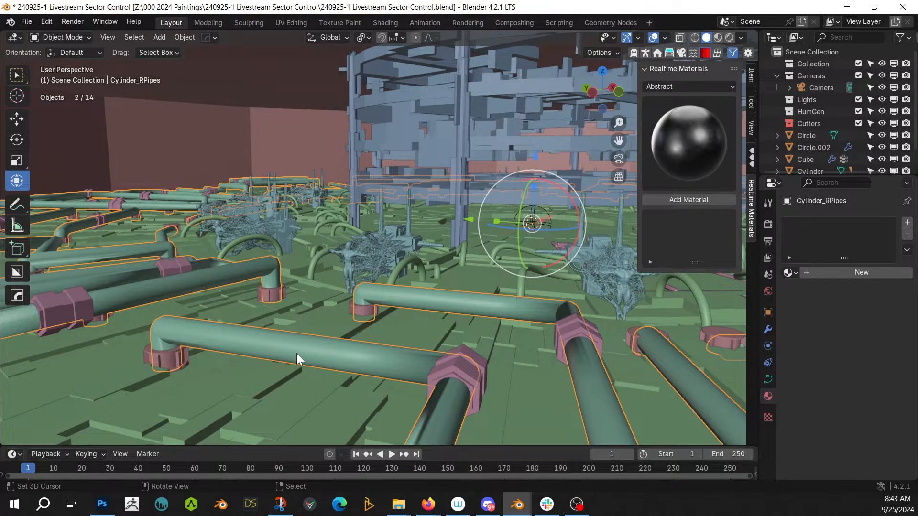
key("q")
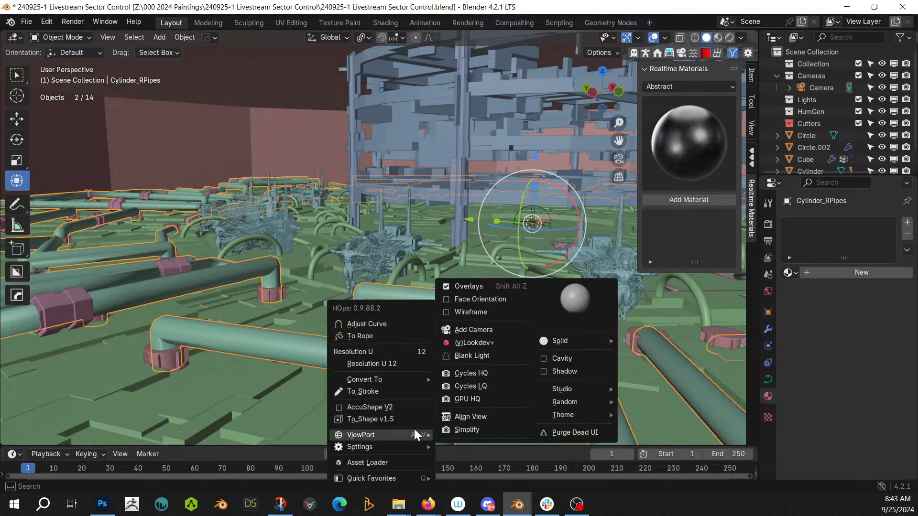
mouse_move(409, 377)
left_click(475, 383)
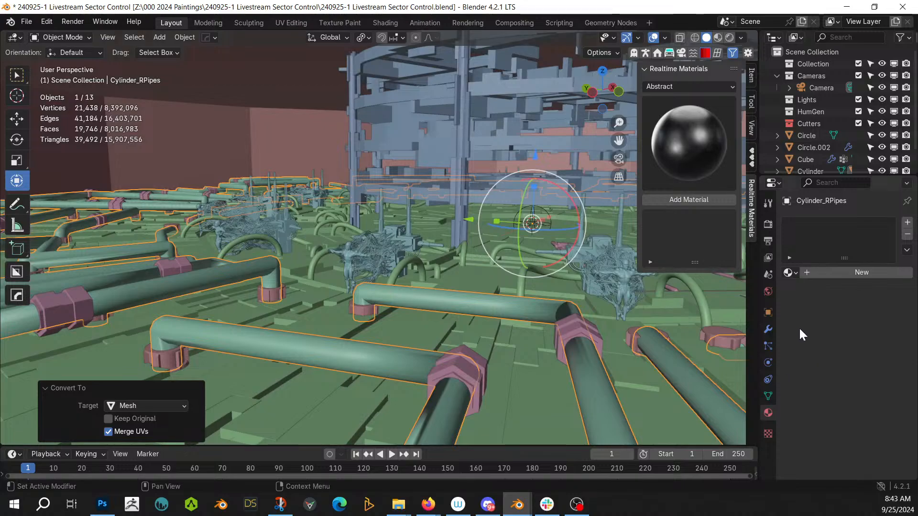
Step: Assign the existing rflow_glass_cylinder material to the random tubes and save the file
left_click(790, 273)
type("glas")
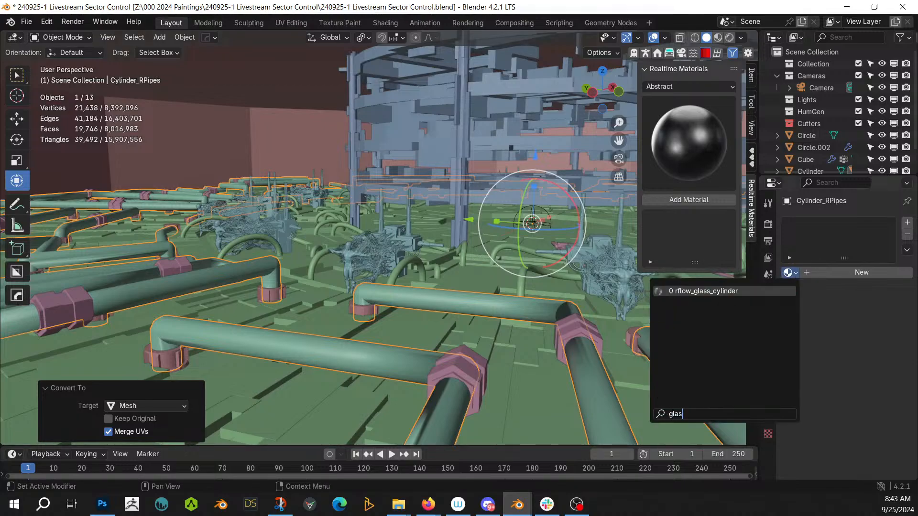
left_click(739, 291)
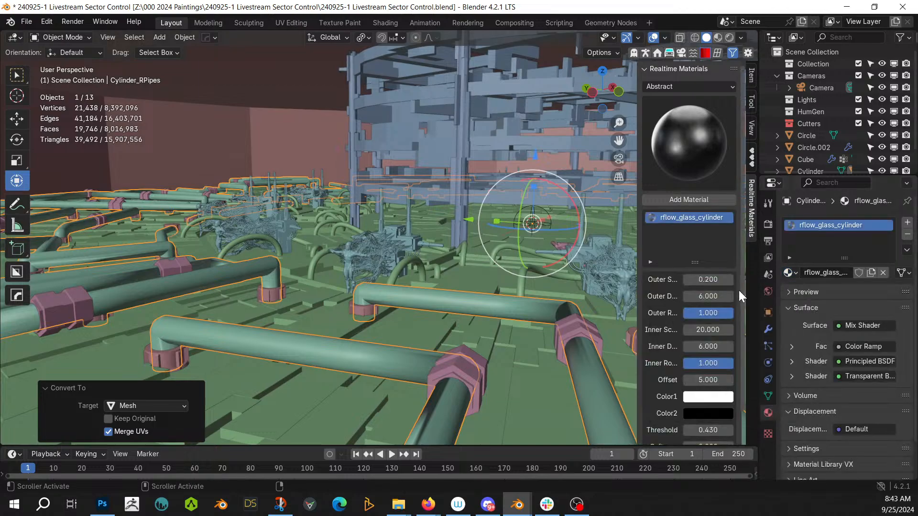
middle_click_drag(483, 291, 454, 294)
key("ctrl+s")
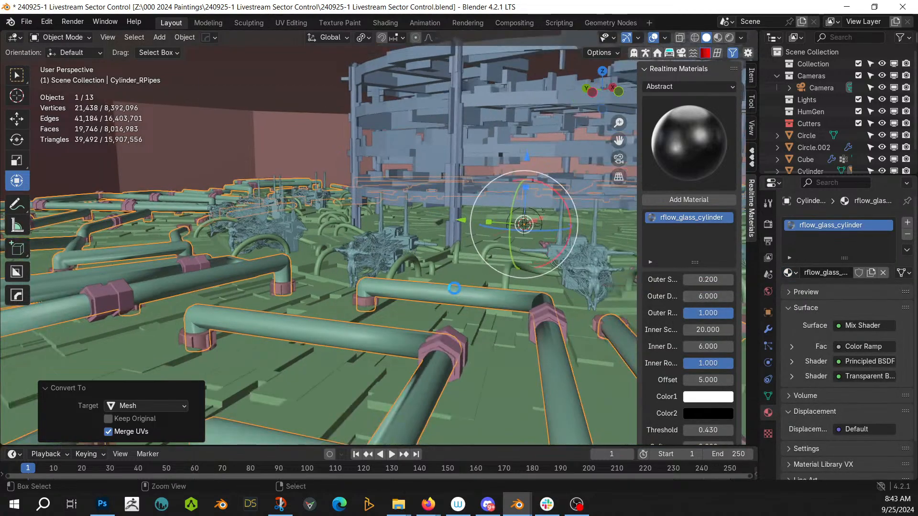
Step: Assign the existing rflow_panel_hard_obj material to the cylindrical room
scroll(454, 288, "down", 6)
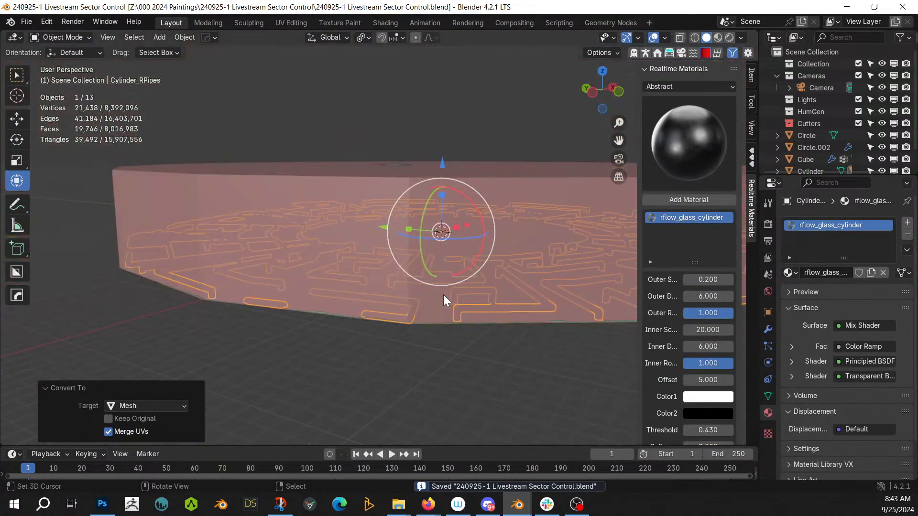
left_click(230, 208)
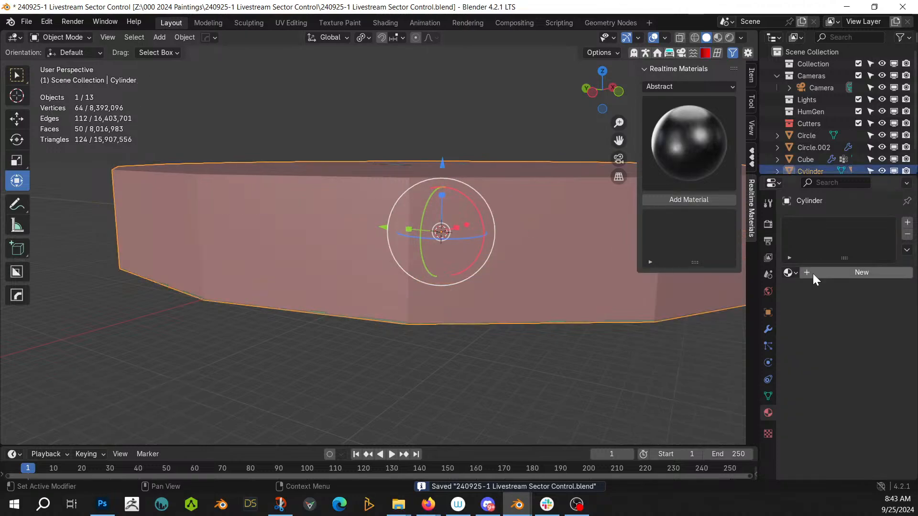
left_click(789, 273)
type("r")
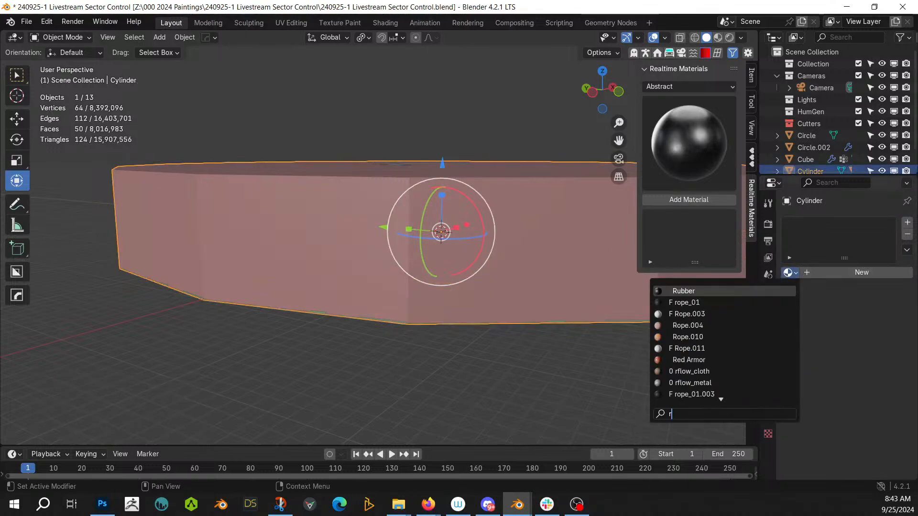
type("flow")
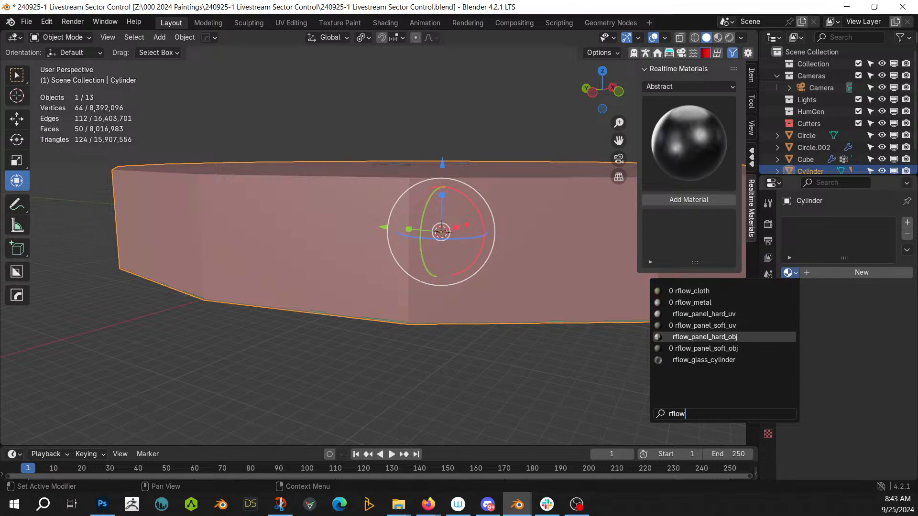
left_click(706, 337)
Step: Inset the room's ceiling face ten times with a thickness of about 3.663 m, forming concentric rings towards the centre
middle_click_drag(387, 262, 352, 259)
key("KP_Decimal")
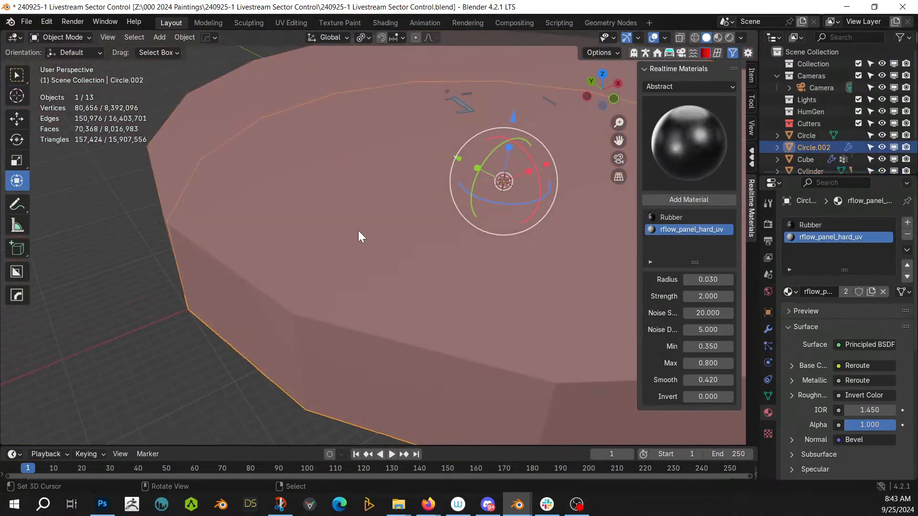
key("Tab")
scroll(438, 238, "down", 4)
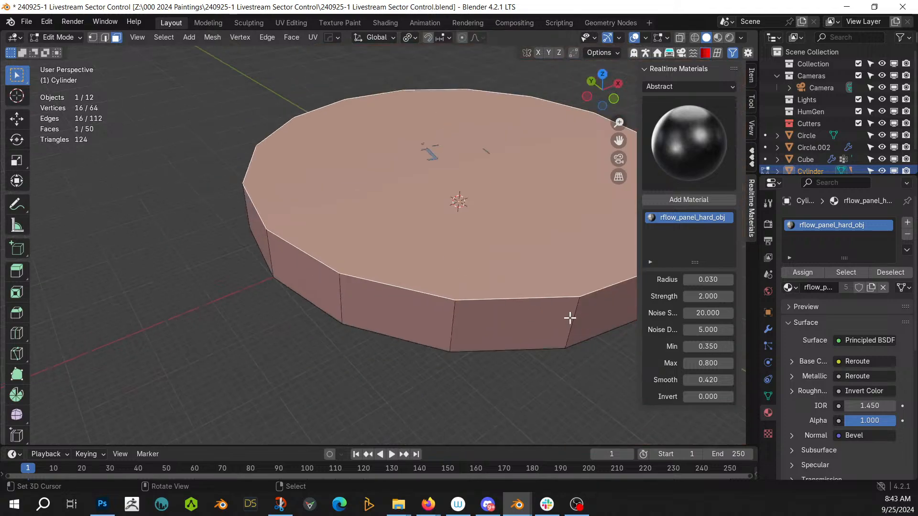
key("i")
left_click(556, 303)
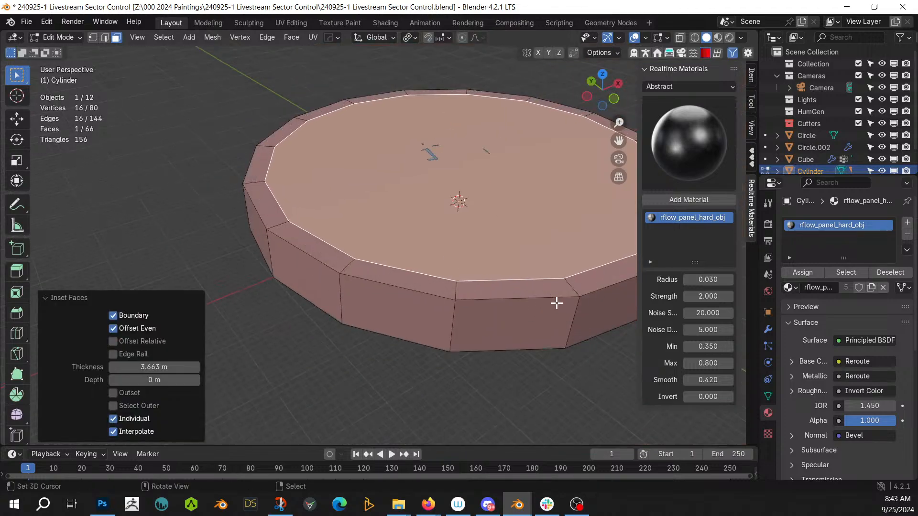
key("shift+r")
key("shift+r")
key("shift+r")
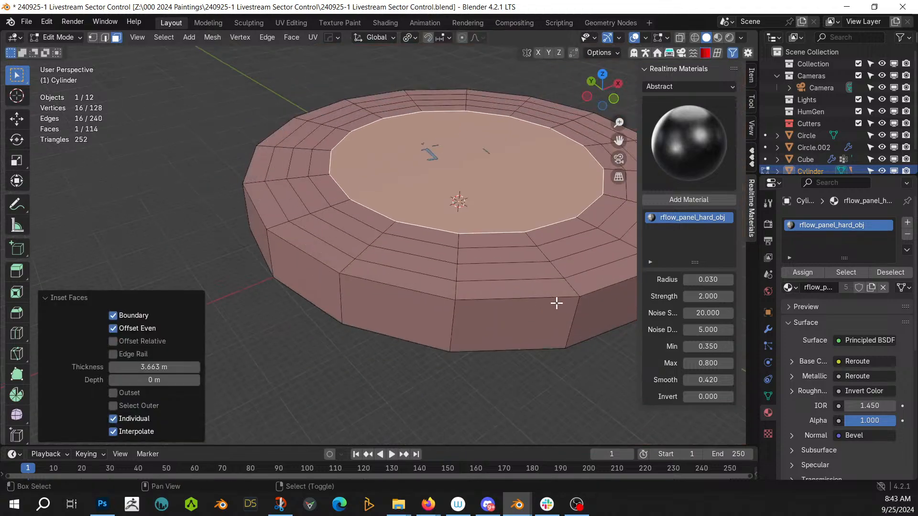
key("shift+r")
key("shift+r")
key("shift+r")
key("shift+r")
key("shift+r")
key("shift+r")
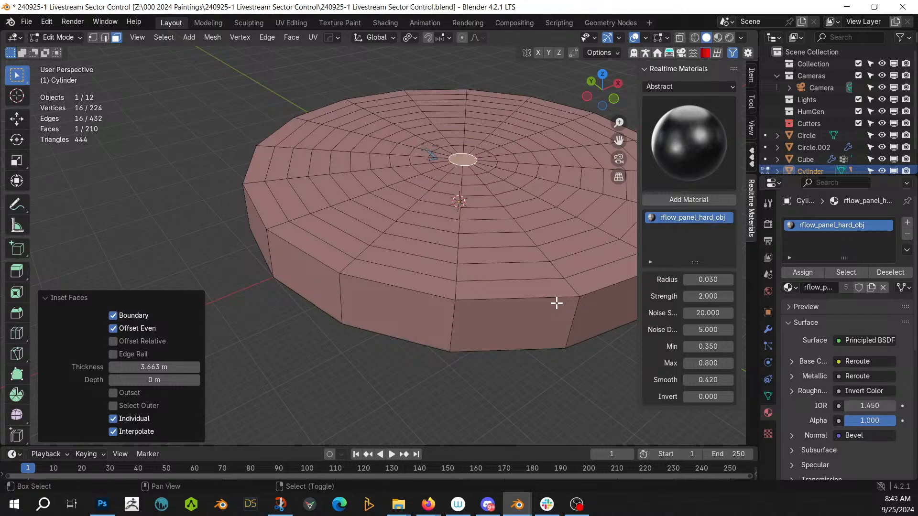
Step: Grow the selection from the ceiling's centre face over the ceiling and walls, invert it and delete the room's floor faces
scroll(479, 266, "up", 8)
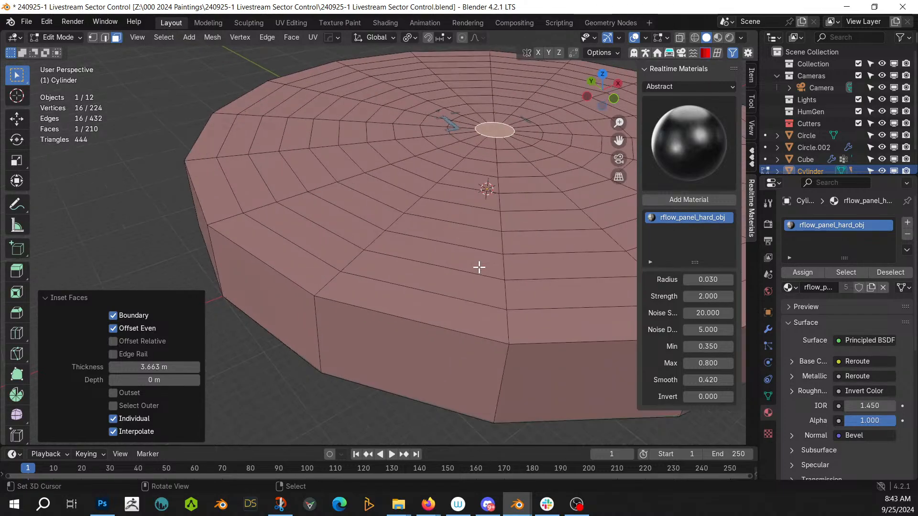
scroll(452, 266, "down", 6)
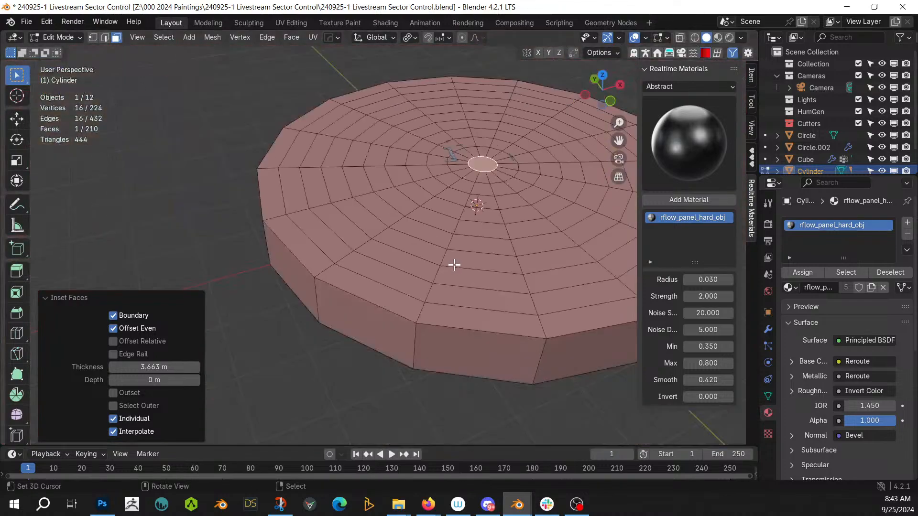
key("ctrl+KP_Add")
key("ctrl+KP_Add")
key("ctrl+KP_Add")
key("ctrl+KP_Add")
key("ctrl+KP_Add")
key("ctrl+KP_Add")
key("ctrl+KP_Add")
key("ctrl+KP_Add")
key("ctrl+KP_Add")
key("ctrl+KP_Add")
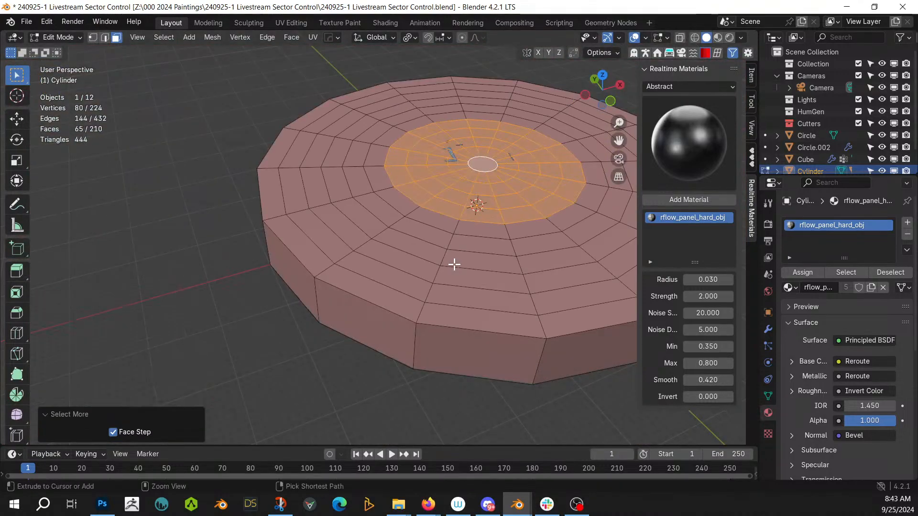
key("ctrl+KP_Add")
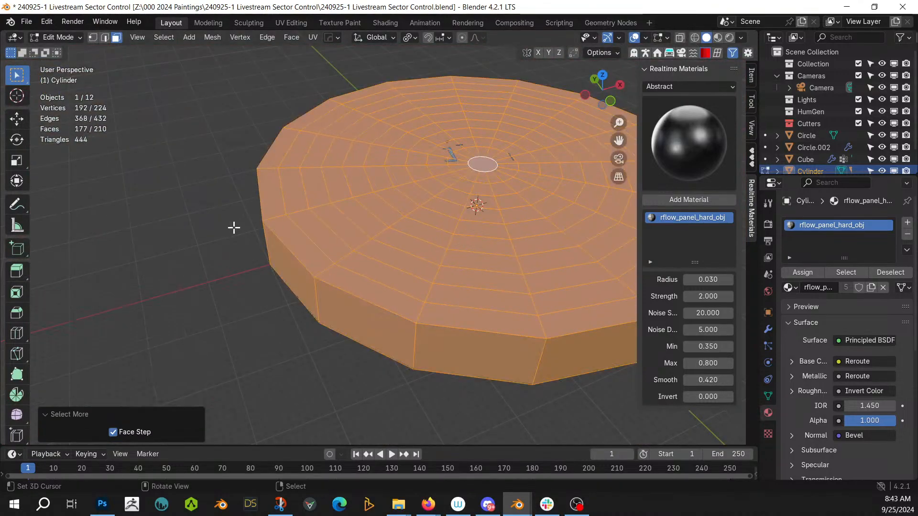
middle_click_drag(233, 228, 359, 145)
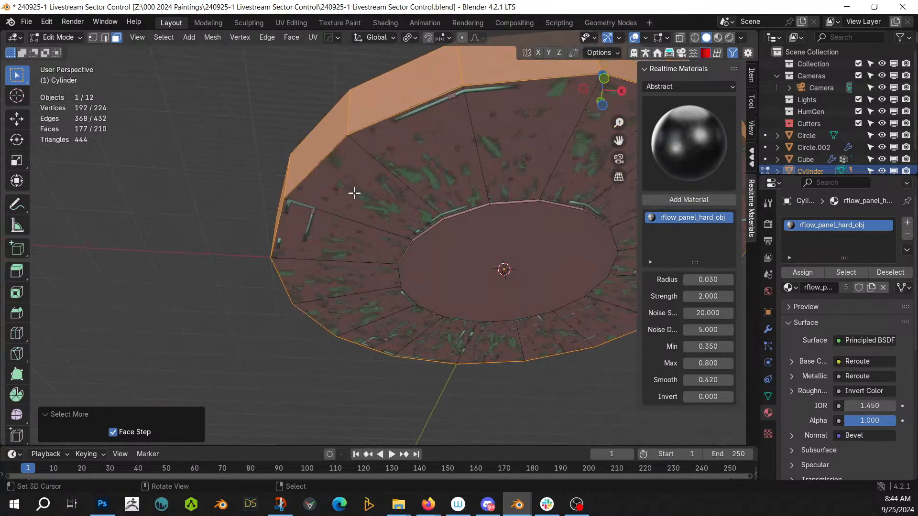
key("ctrl+i")
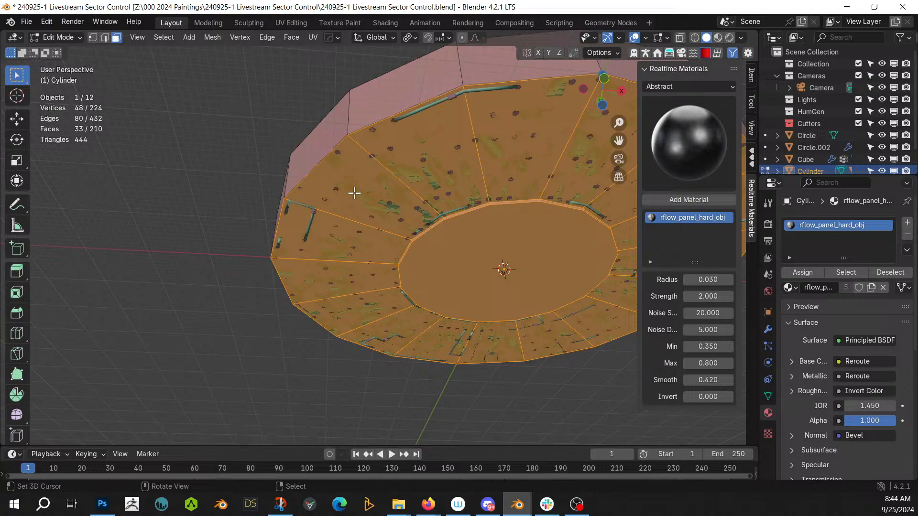
key("x")
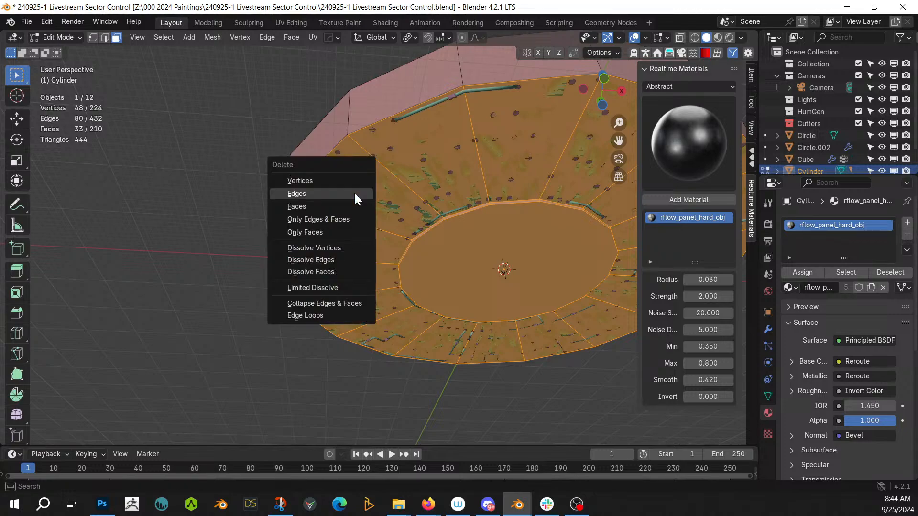
left_click(308, 206)
Step: Apply Random Flow Plate Insets to all ceiling and wall faces with Subdivision 4 and a maximum depth of 3
middle_click_drag(308, 206, 321, 258)
key("a")
scroll(346, 284, "up", 5)
key("q")
mouse_move(321, 258)
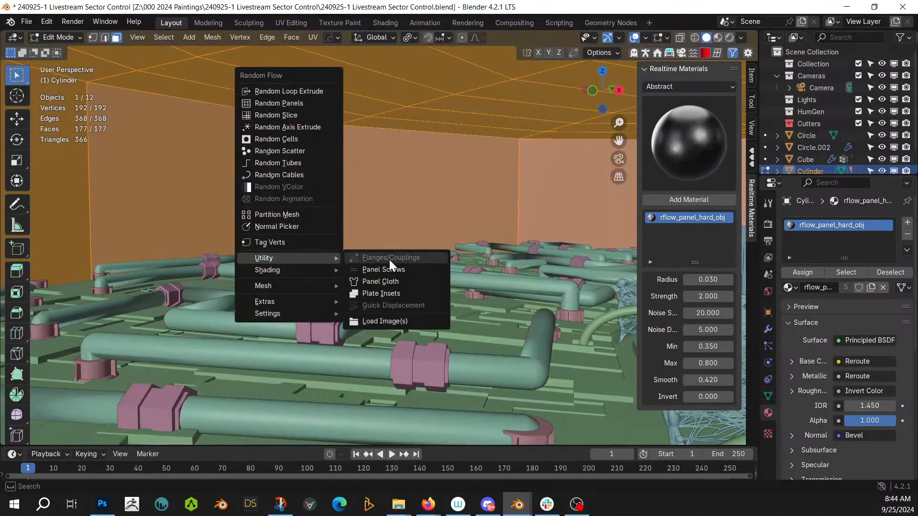
left_click(418, 293)
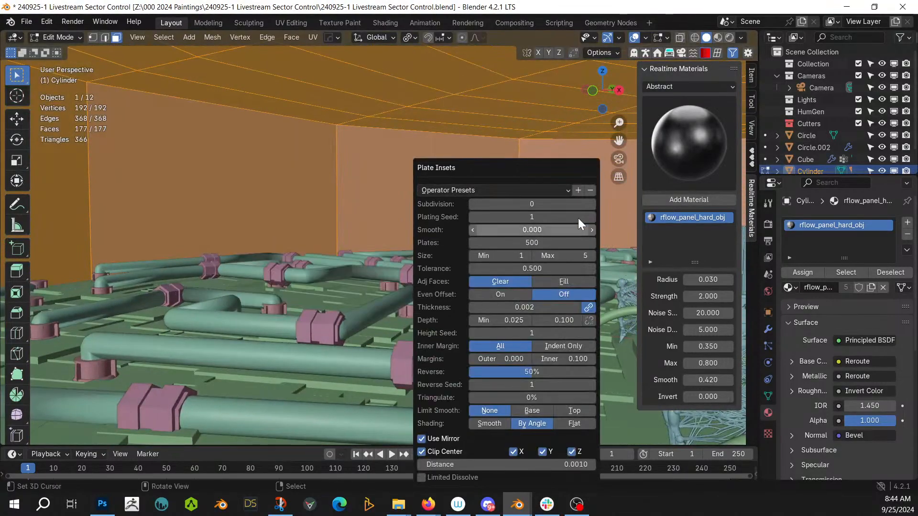
left_click(542, 208)
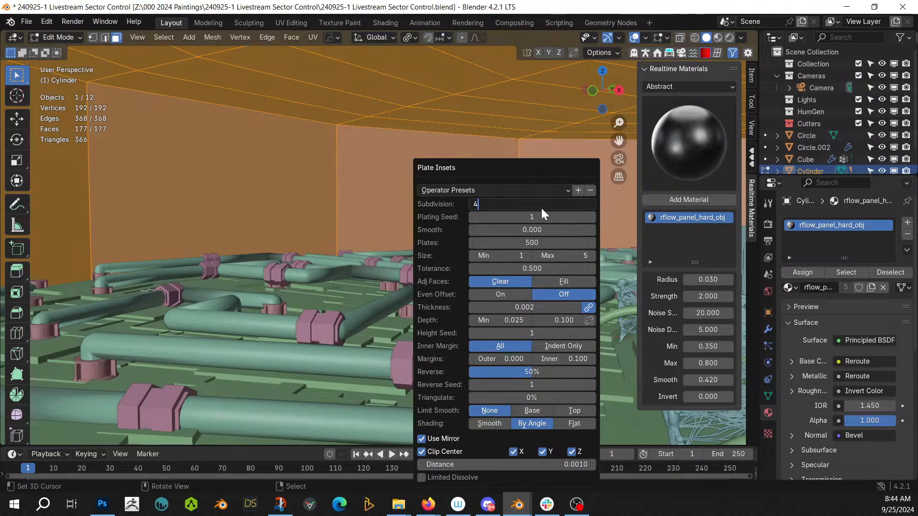
type("4")
key("Return")
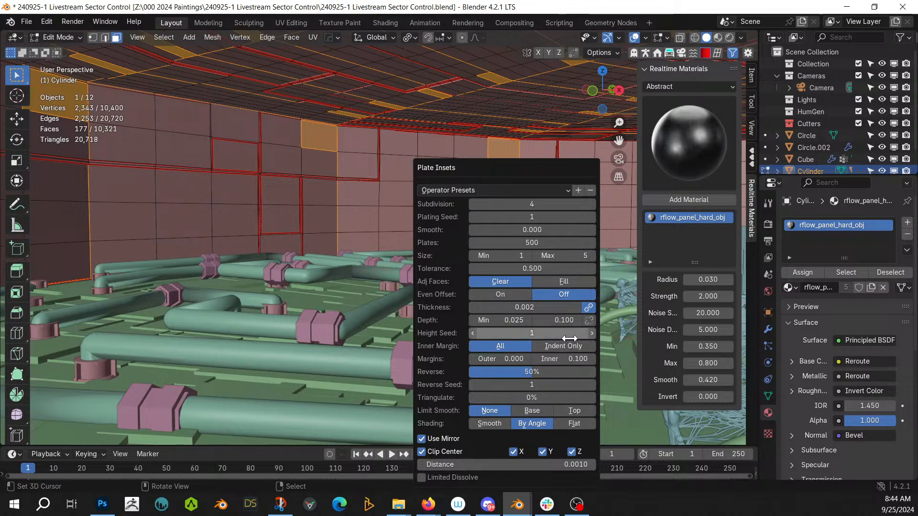
left_click(565, 320)
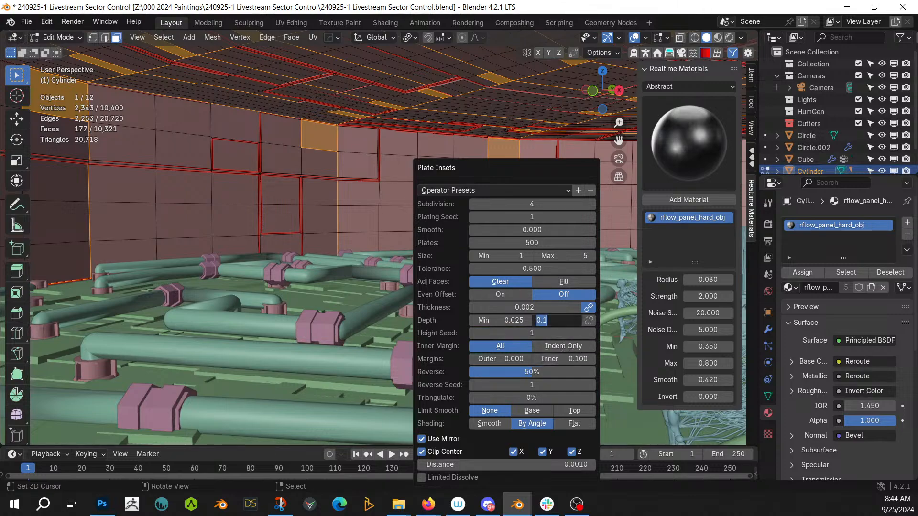
type("3")
key("Return")
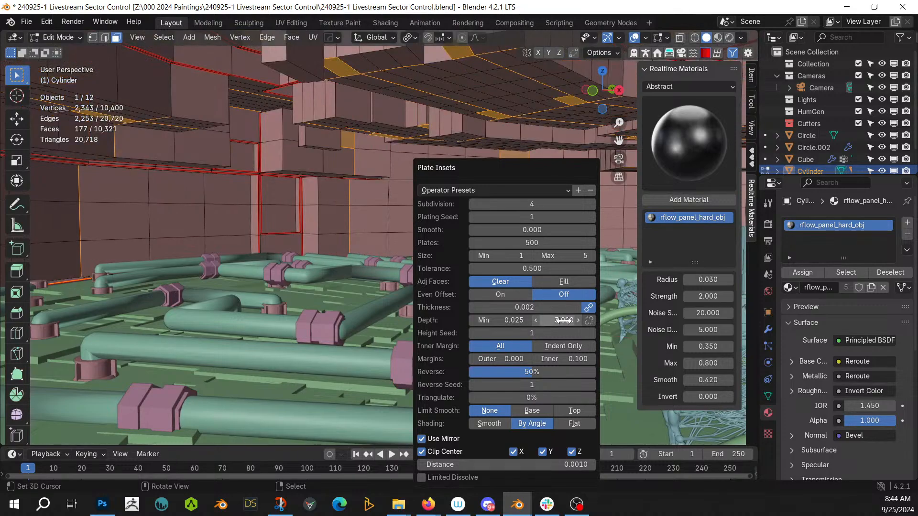
Step: Apply a second Plate Insets pass to all room faces with Reverse 0% and a maximum depth of 0.25
middle_click_drag(431, 188, 430, 267)
key("a")
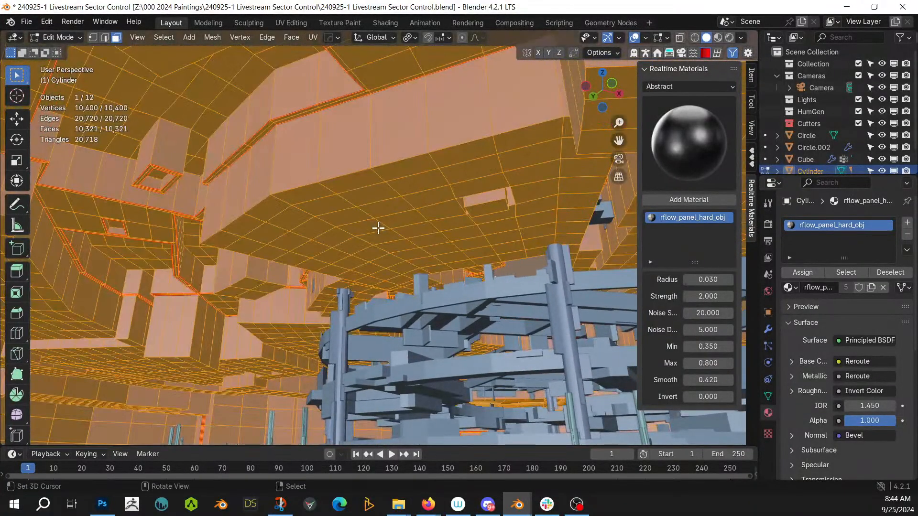
key("shift+alt+r")
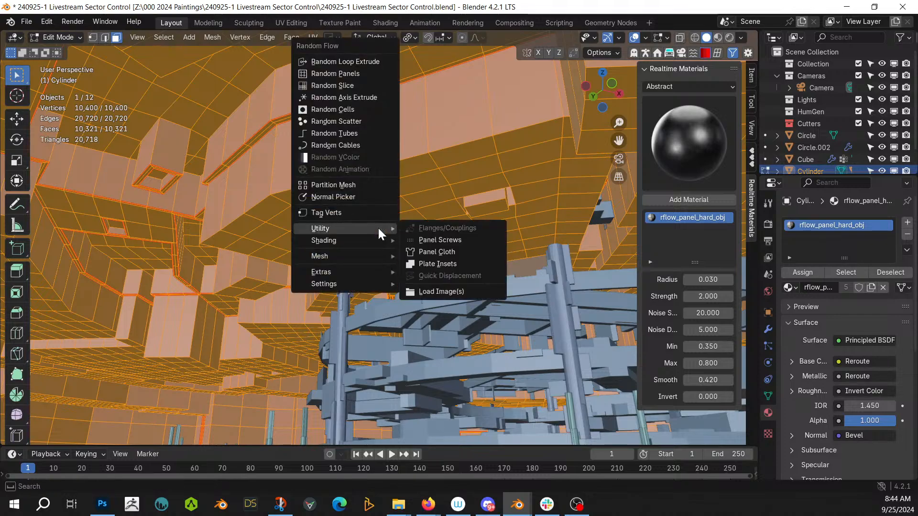
left_click(463, 263)
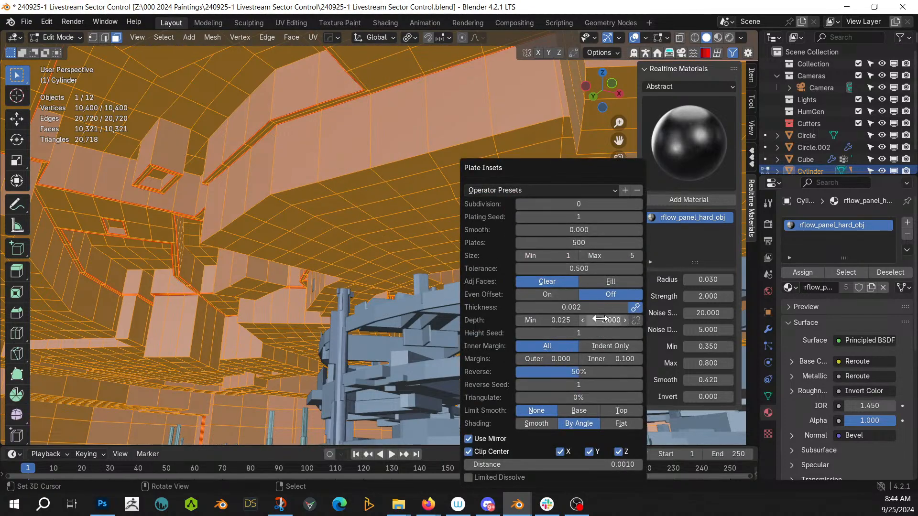
left_click(581, 372)
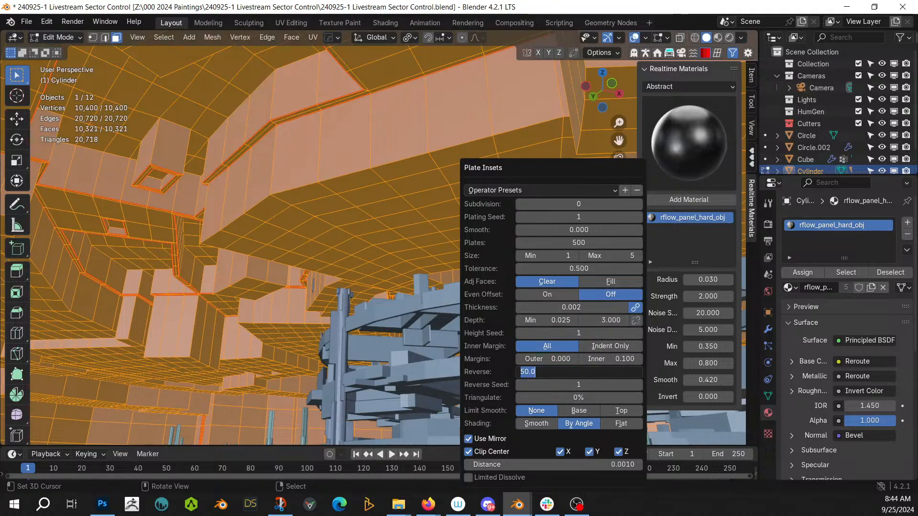
type("0")
key("Return")
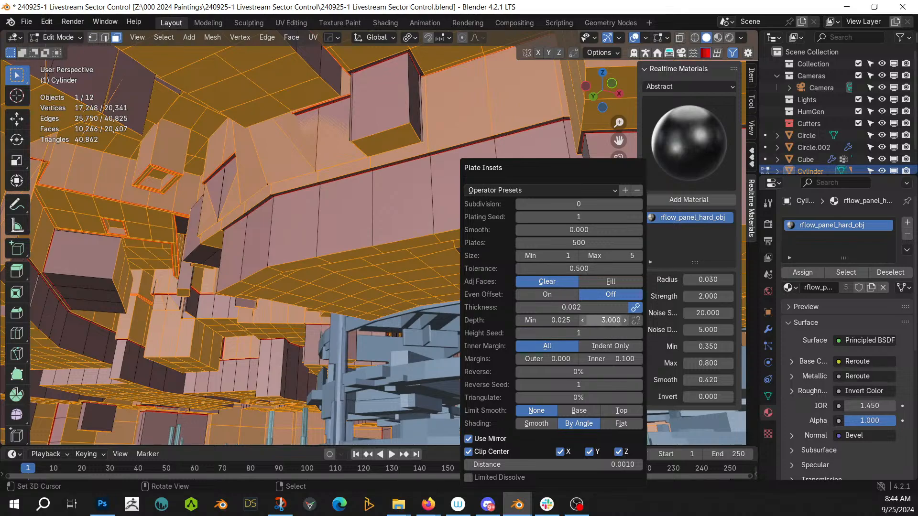
left_click(605, 319)
type(".25")
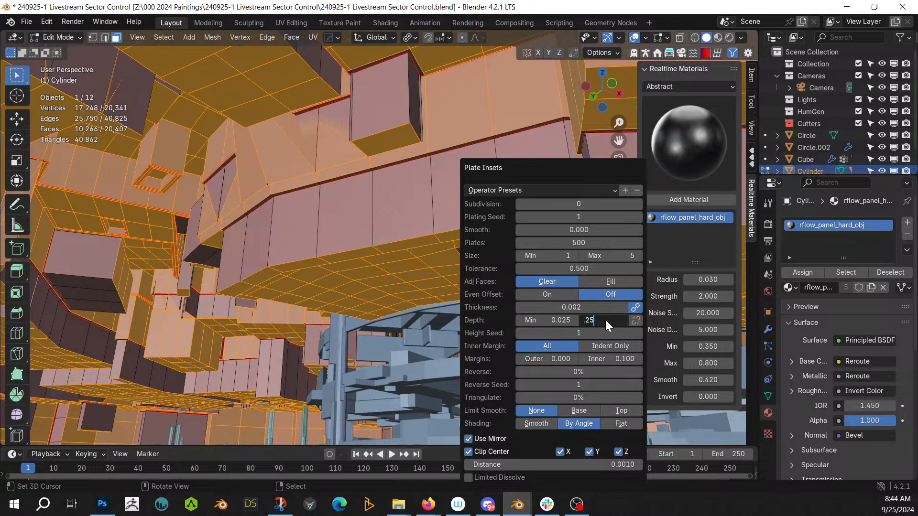
key("Return")
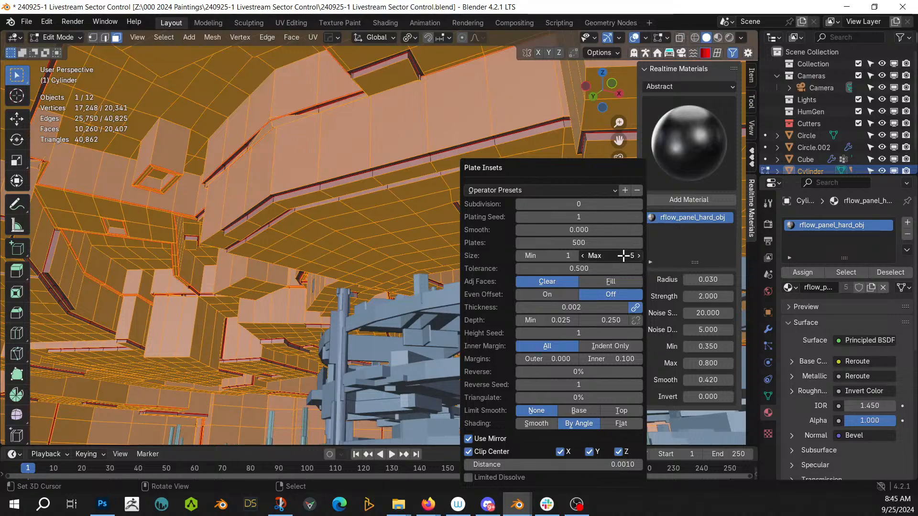
Step: Set the second Plate Insets pass's maximum size to 2 and save the file
left_click(638, 255)
left_click(623, 256)
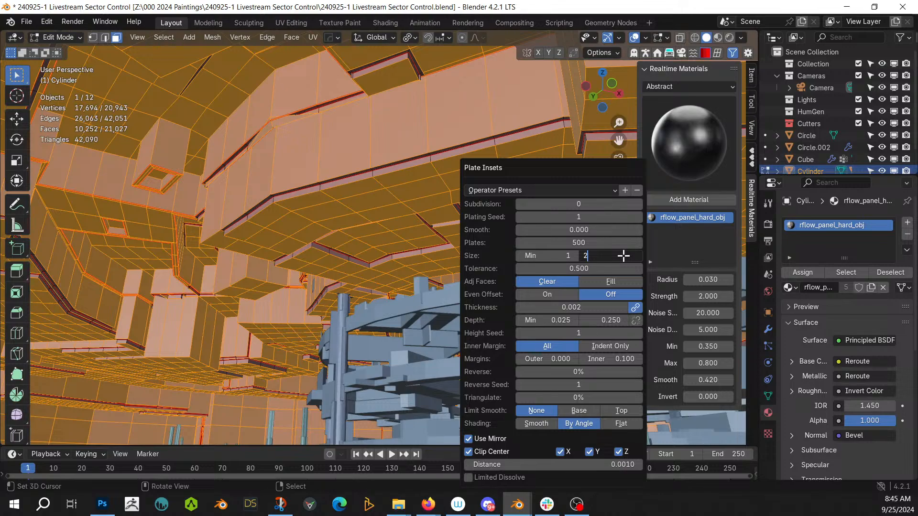
key("Return")
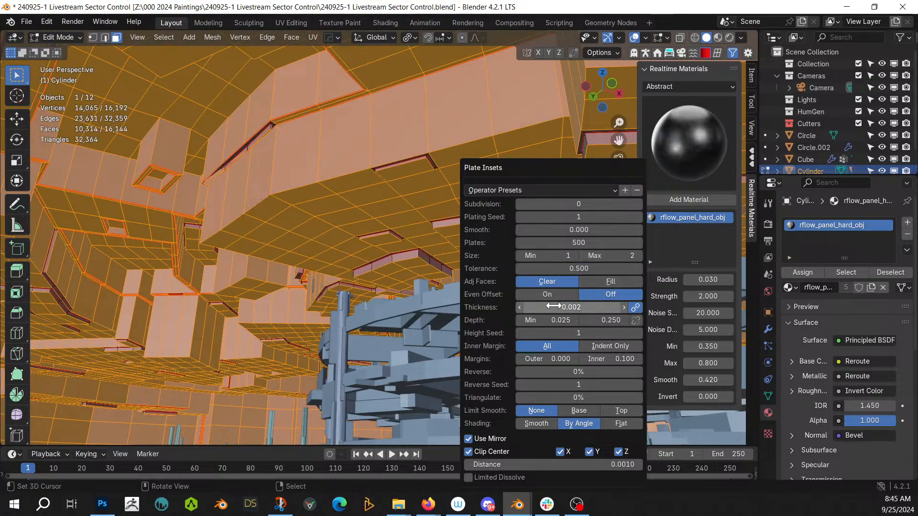
left_click(304, 286)
middle_click_drag(305, 286, 377, 241)
key("ctrl+s")
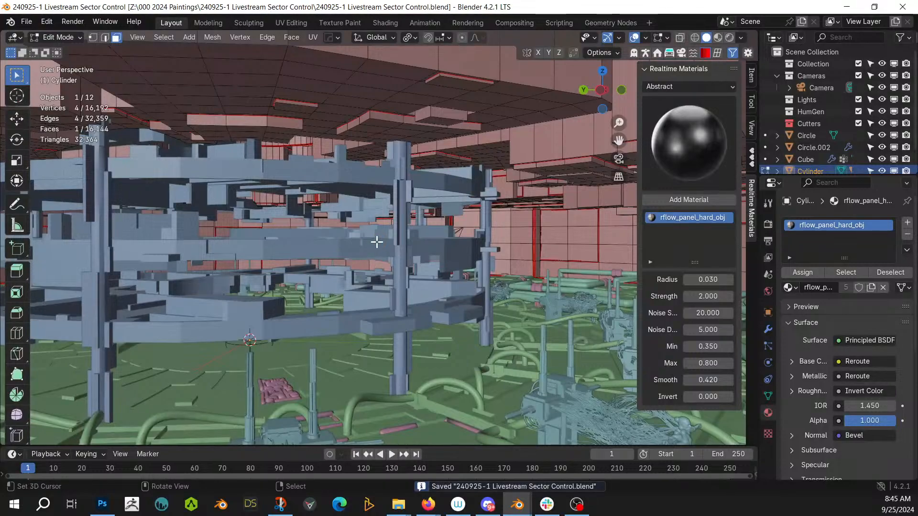
Step: Generate Random Cells on the cylindrical room, reducing the pool size to a fraction of a percent and adjusting the subdivision cuts
middle_click_drag(389, 236, 391, 170)
key("a")
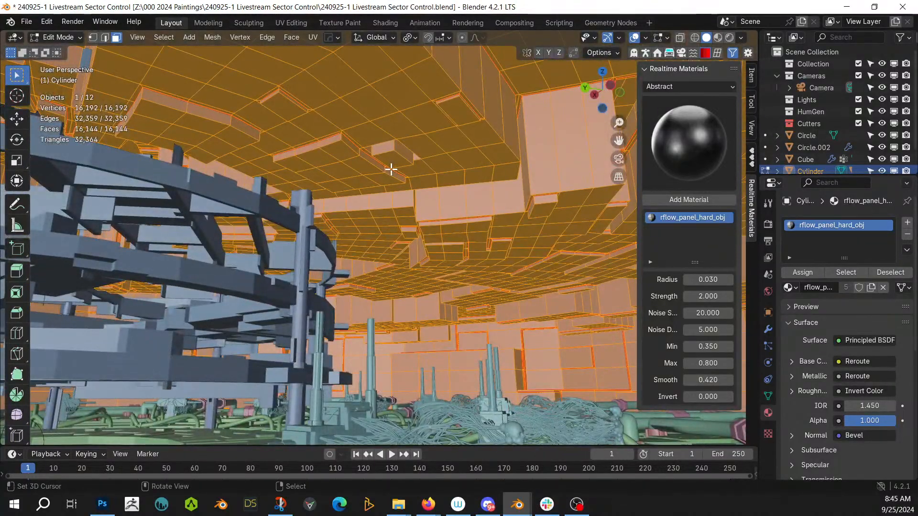
key("Tab")
key("ctrl+alt+q")
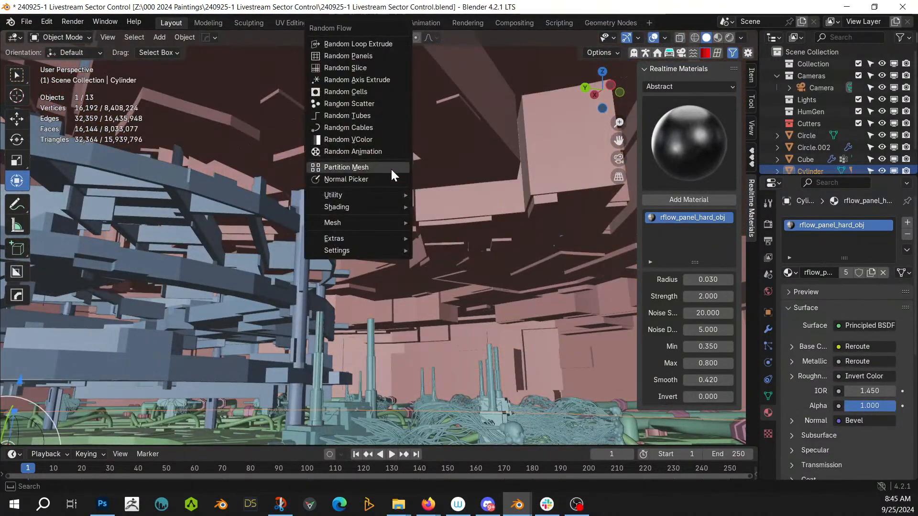
left_click(363, 91)
left_click(468, 147)
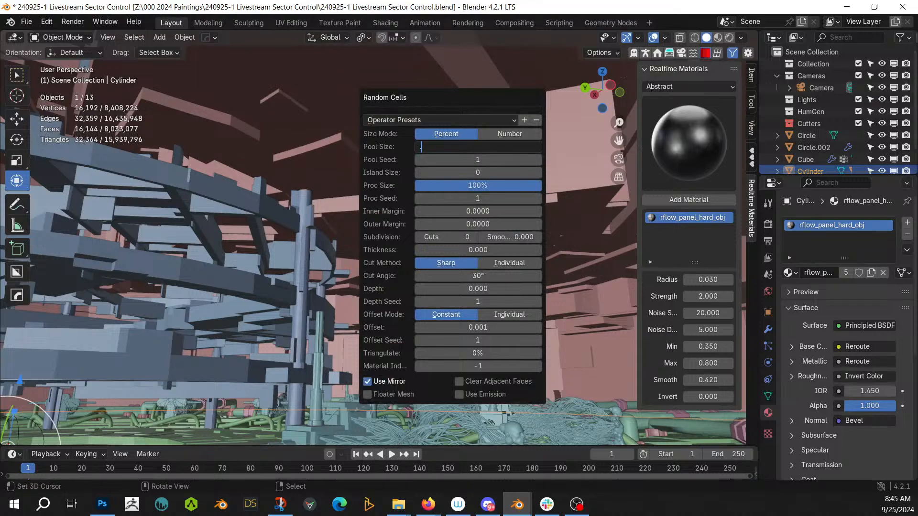
key("Return")
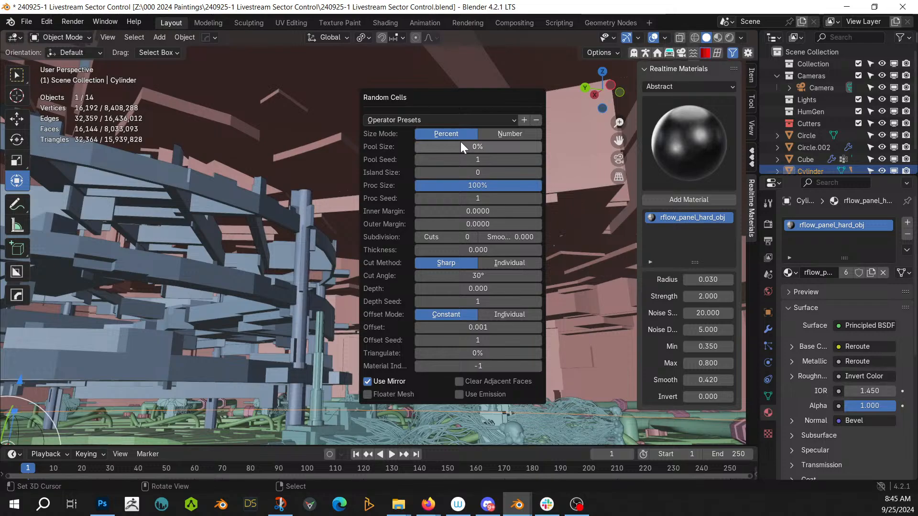
left_click(476, 238)
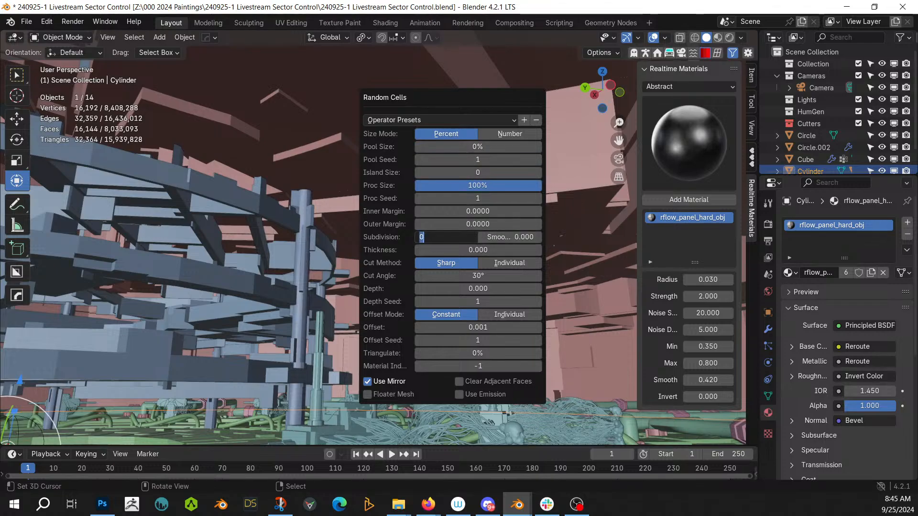
key("Return")
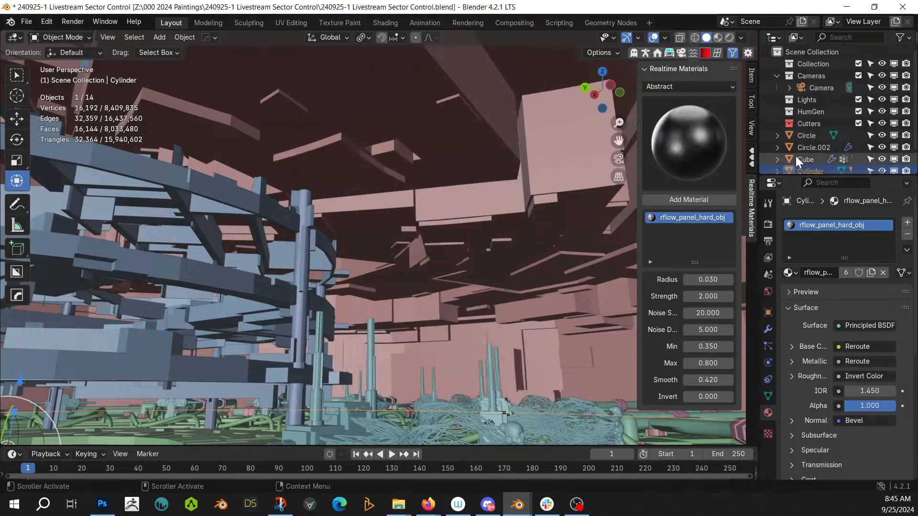
Step: Select the room's generated random cells object and apply the yellow sy_yellow_5_emmisive material from KO-Emissive
scroll(797, 161, "down", 2)
left_click(776, 151)
scroll(799, 148, "down", 3)
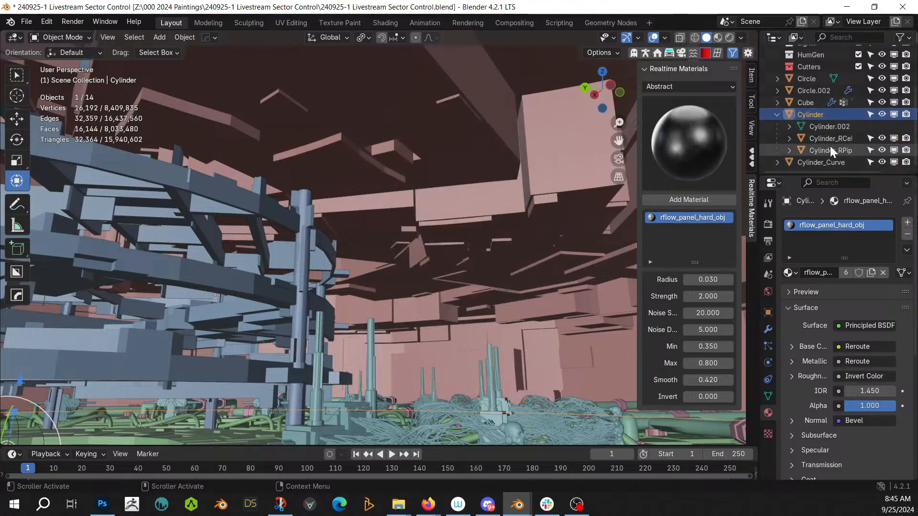
left_click(837, 139)
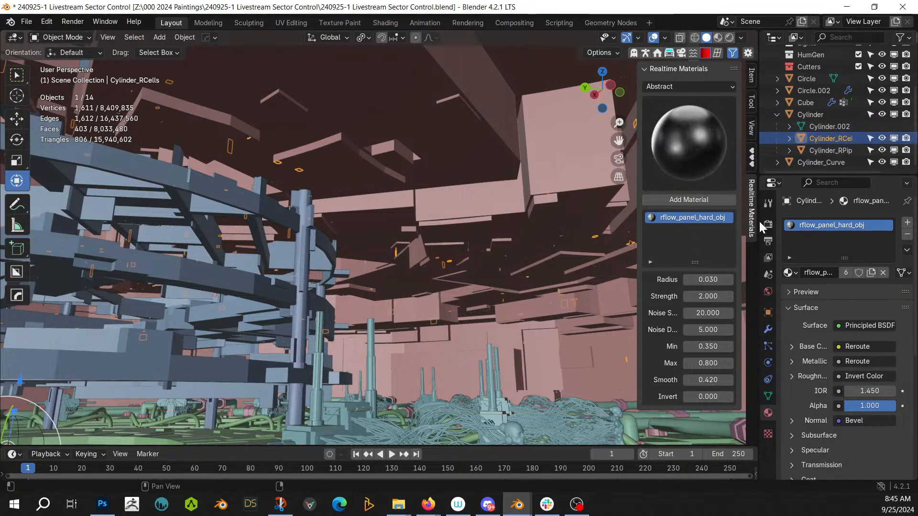
left_click(751, 156)
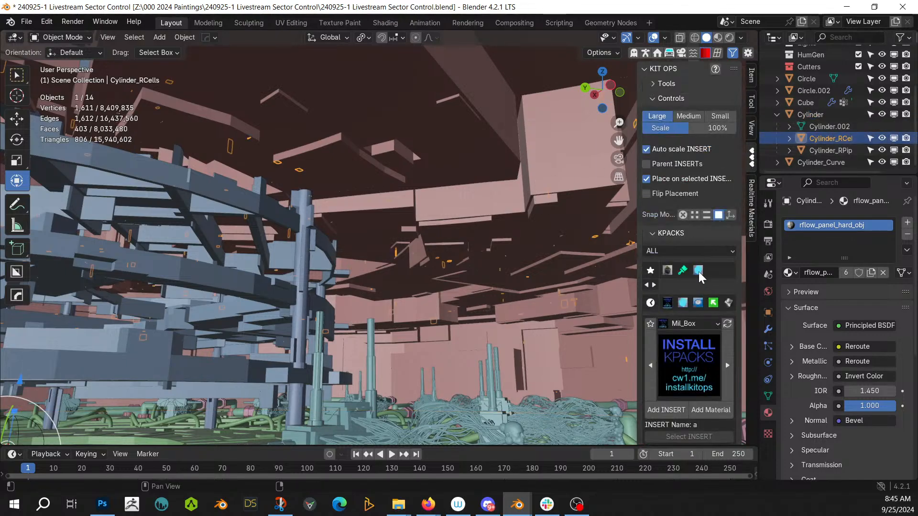
left_click(689, 363)
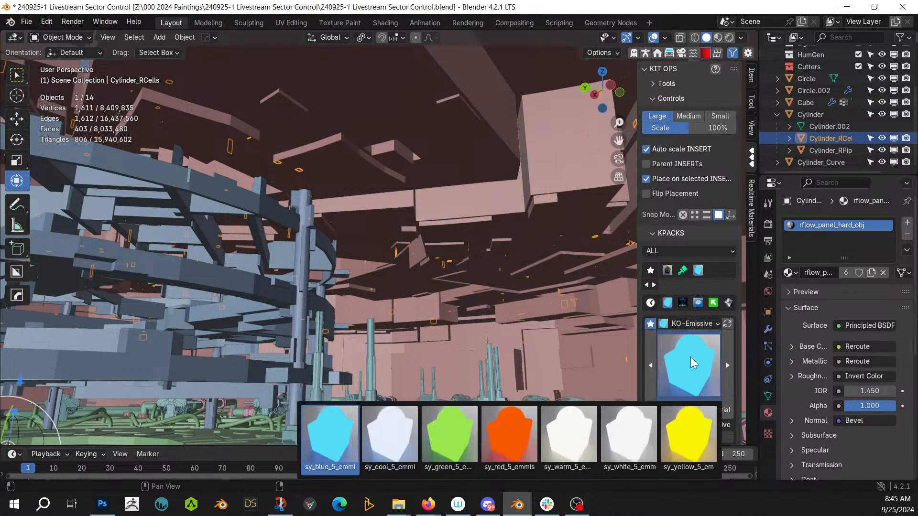
left_click(698, 445)
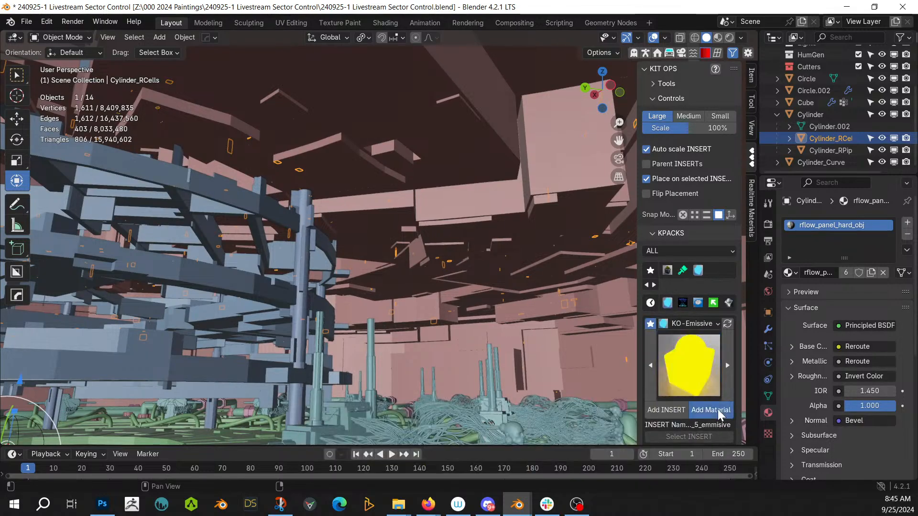
left_click(718, 409)
Step: Edit the room mesh, select every face with the same normal as one flat ceiling face, and hide the unselected faces
middle_click_drag(389, 250, 447, 288)
scroll(365, 328, "down", 5)
scroll(436, 308, "up", 5)
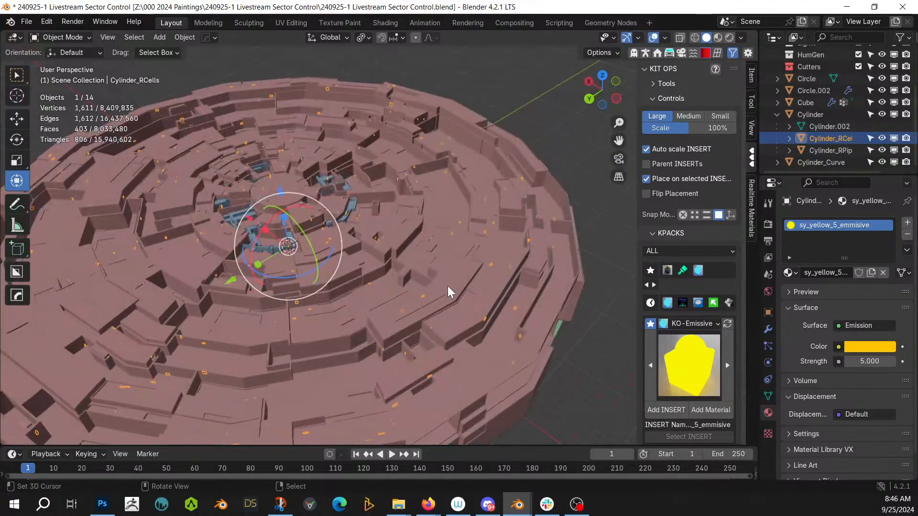
middle_click_drag(447, 286, 490, 282)
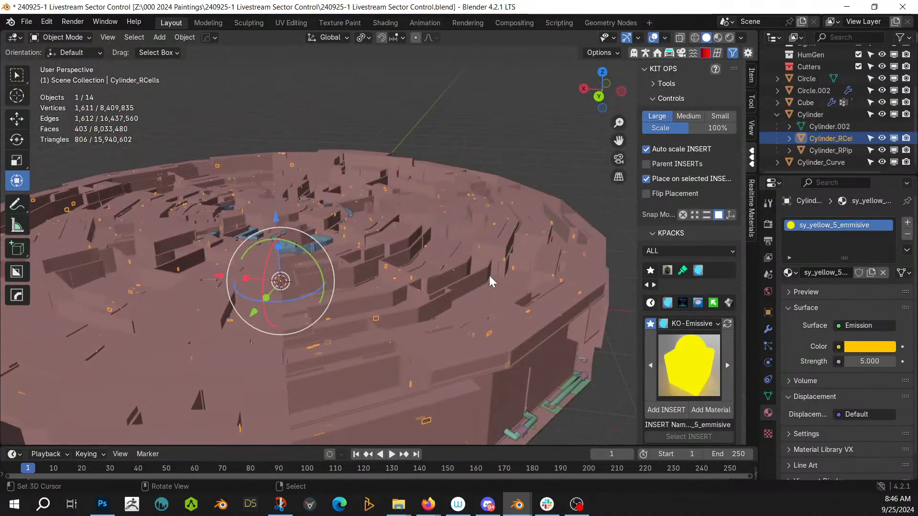
left_click(498, 242)
key("Tab")
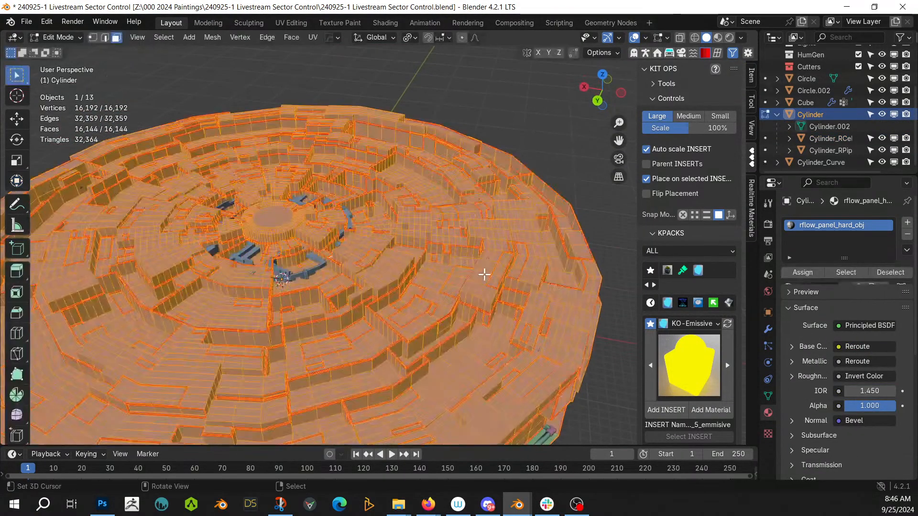
middle_click_drag(481, 277, 389, 293)
key("KP_1")
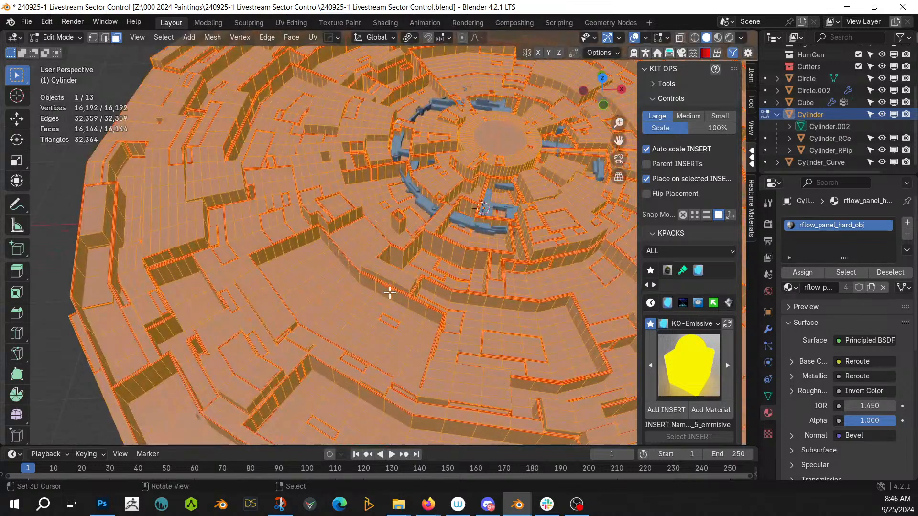
left_click(348, 296)
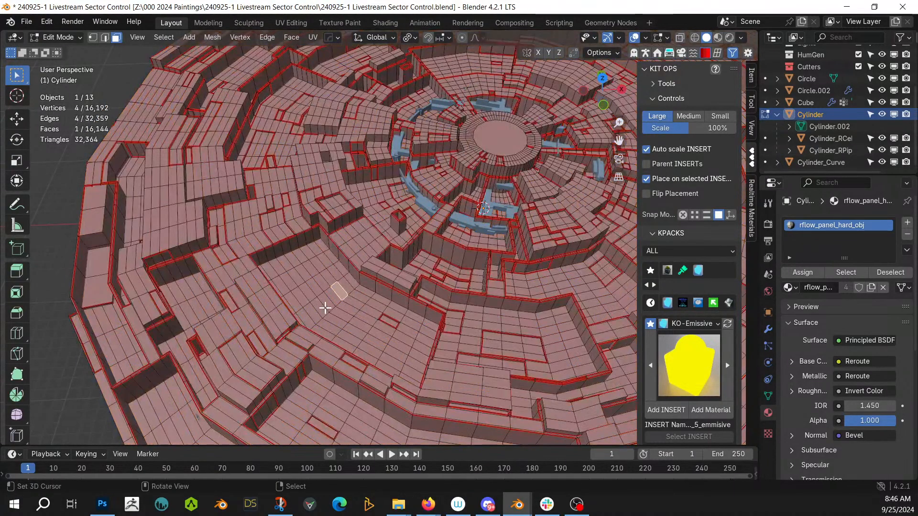
key("shift+g")
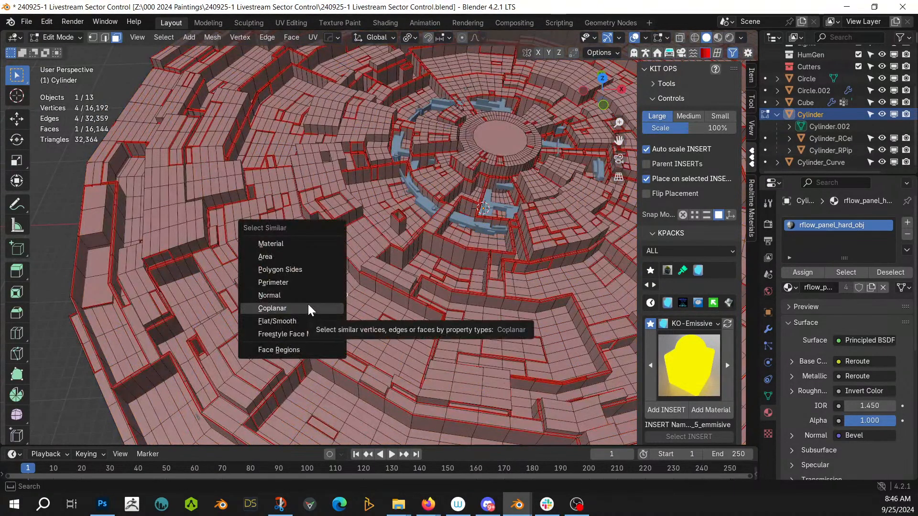
left_click(291, 296)
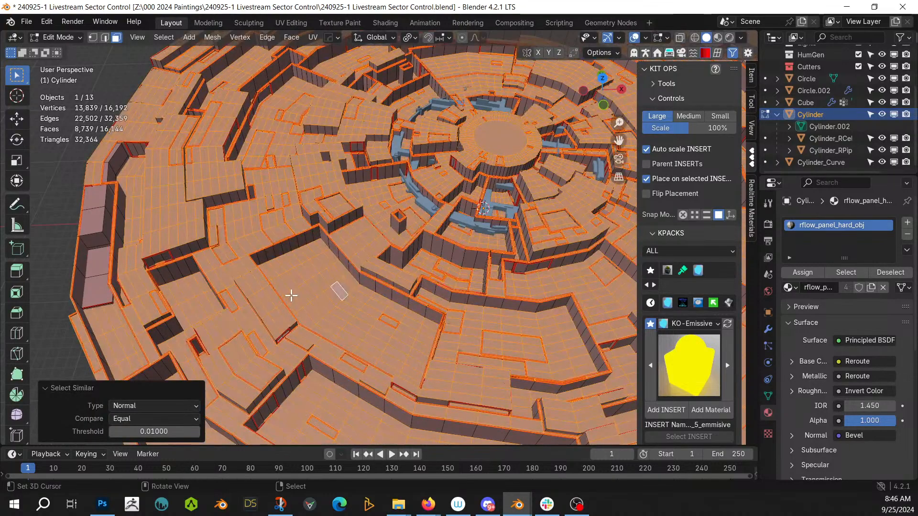
key("shift+h")
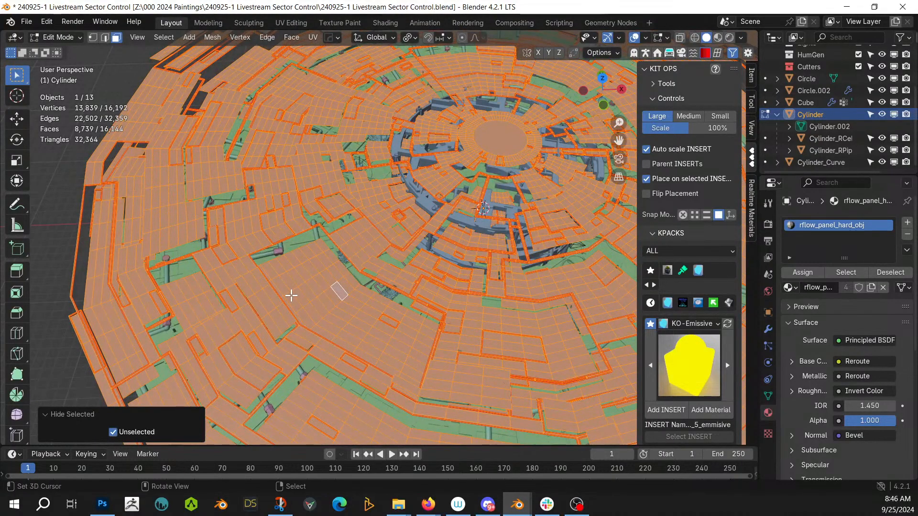
Step: Isolate the room in local view and, from the front, box-select and hide the lower horizontal faces beneath the top layers
key("KP_Divide")
middle_click_drag(291, 296, 343, 224)
key("KP_1")
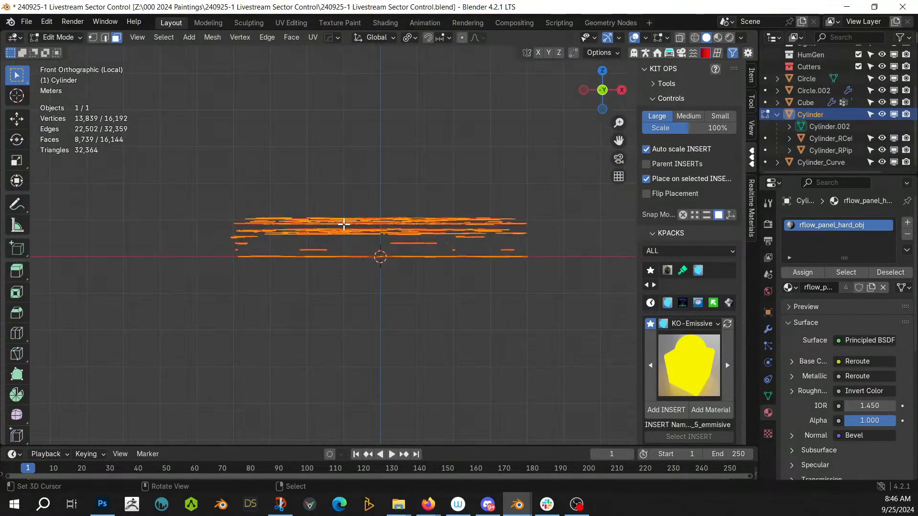
scroll(349, 249, "up", 3)
middle_click_drag(357, 275, 221, 319, "shift")
scroll(247, 324, "down", 3)
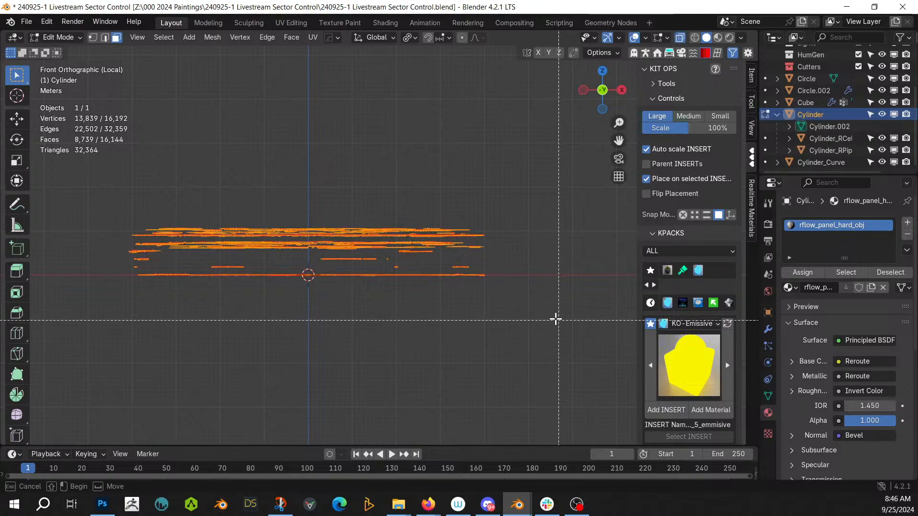
left_click_drag(545, 318, 83, 239)
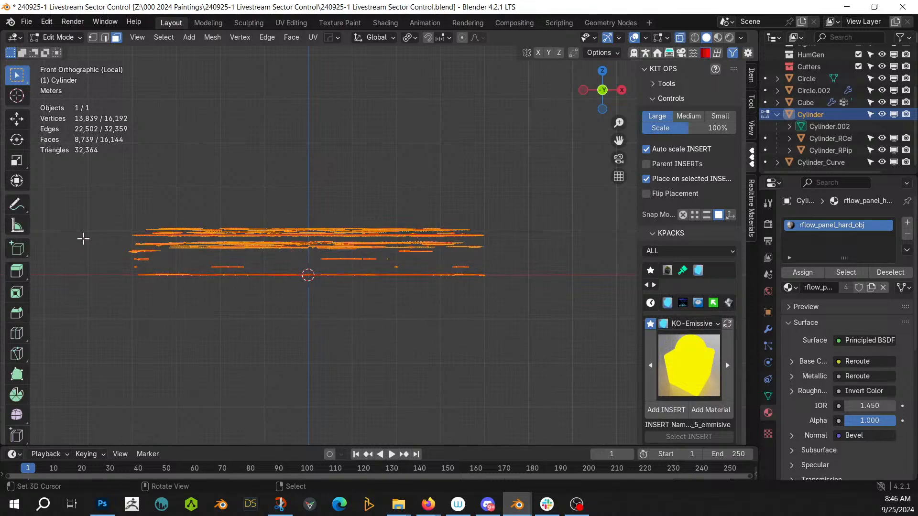
middle_click_drag(387, 323, 391, 338)
key("alt+a")
key("KP_1")
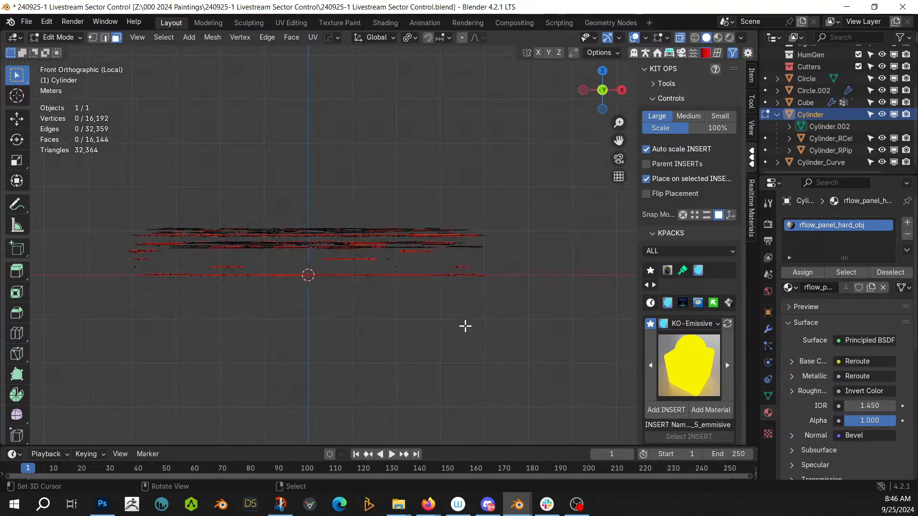
left_click_drag(548, 317, 97, 233)
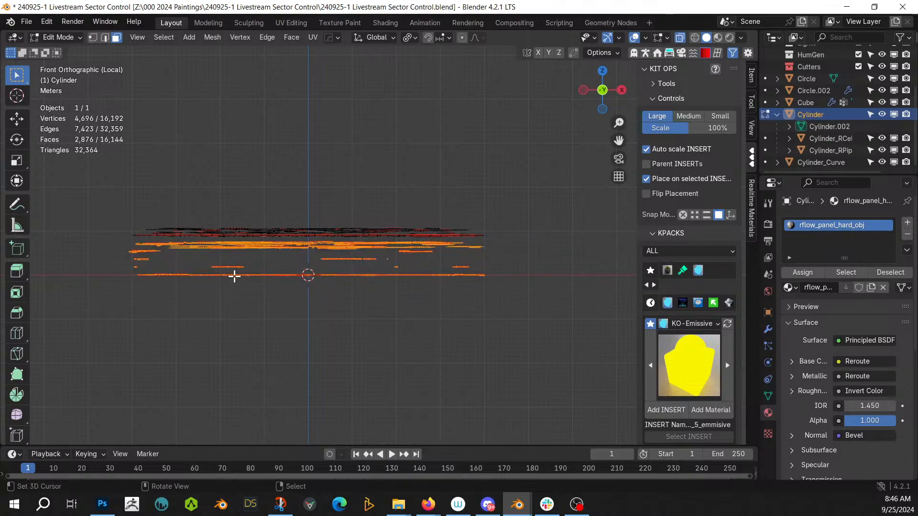
key("h")
middle_click_drag(234, 274, 409, 263)
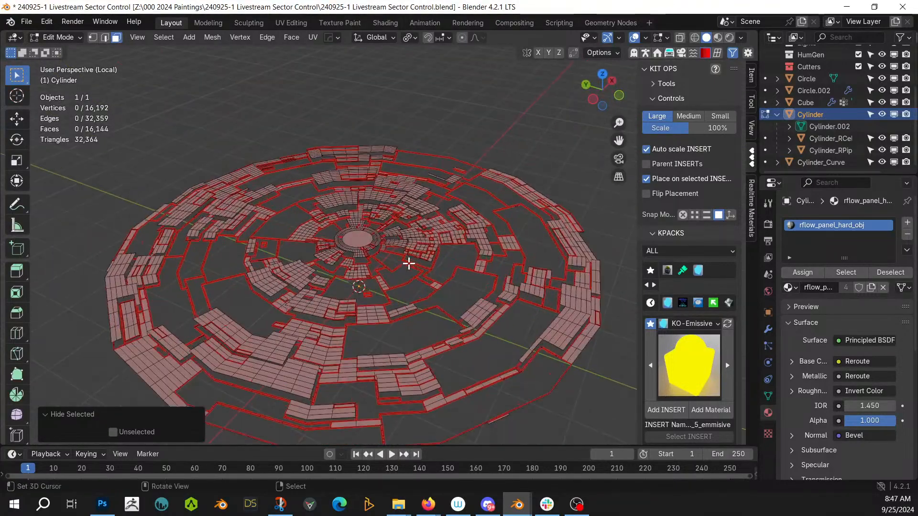
Step: Select the visible upper ceiling faces, reveal the hidden geometry to inspect their placement, and hide the unselected faces again
key("alt+h")
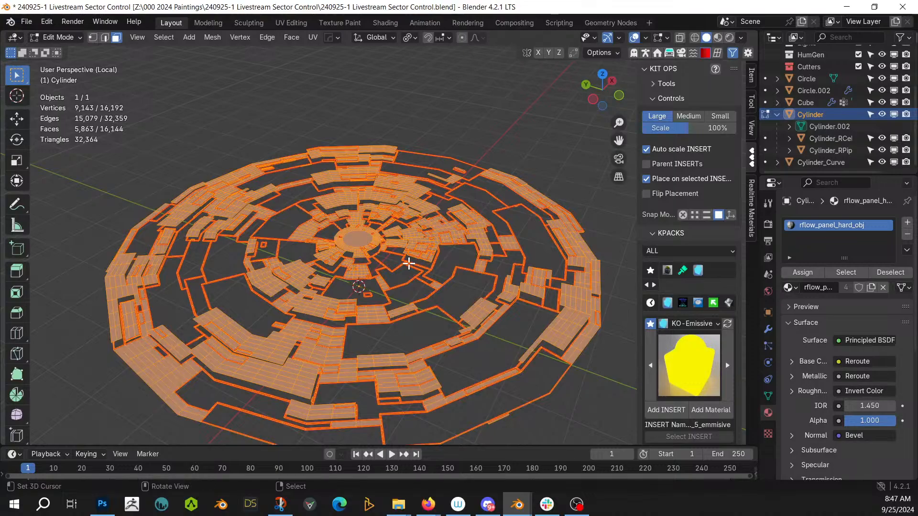
middle_click_drag(409, 263, 377, 287)
scroll(373, 290, "up", 2)
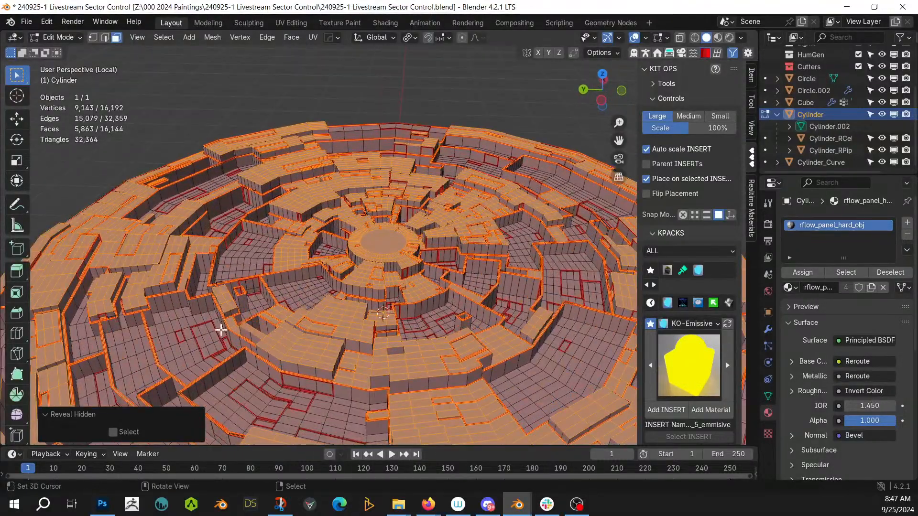
middle_click_drag(221, 330, 163, 325)
key("shift+h")
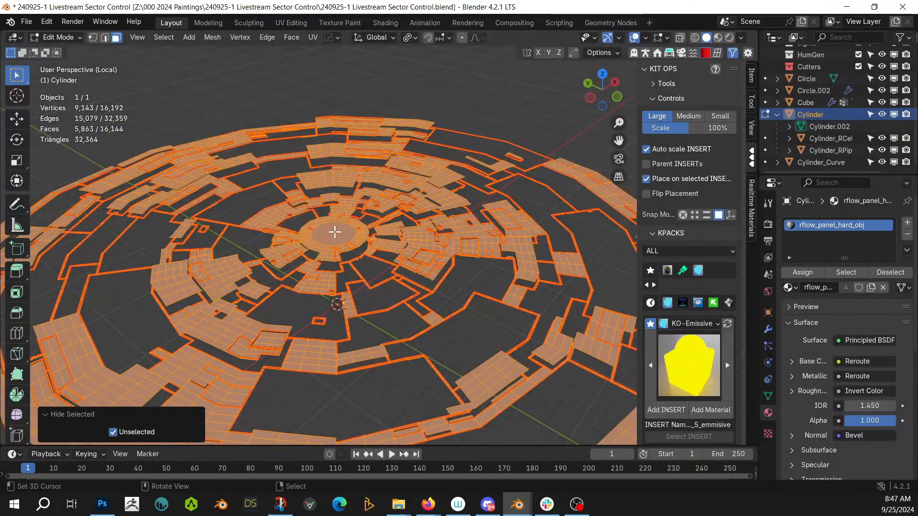
Step: Hide the large round face at the ceiling's centre and select all the remaining visible faces
left_click(335, 233)
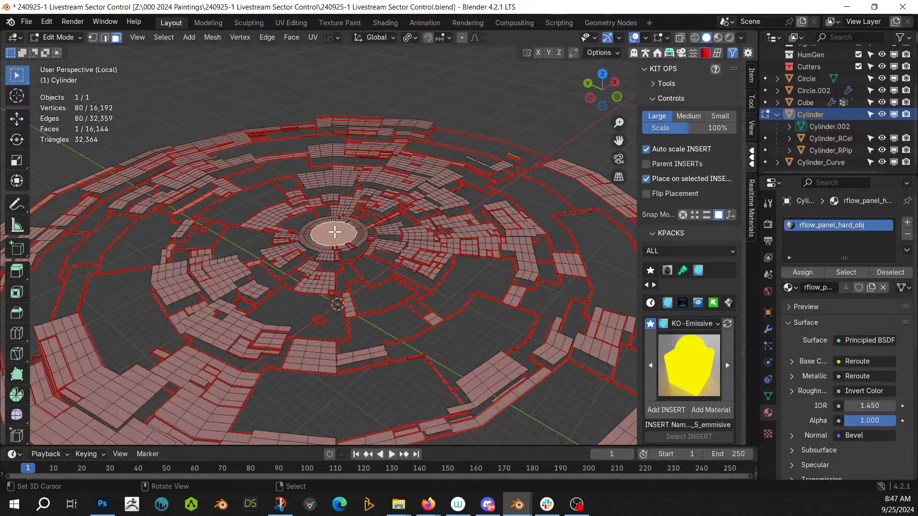
key("h")
scroll(335, 239, "down", 3)
key("alt+h")
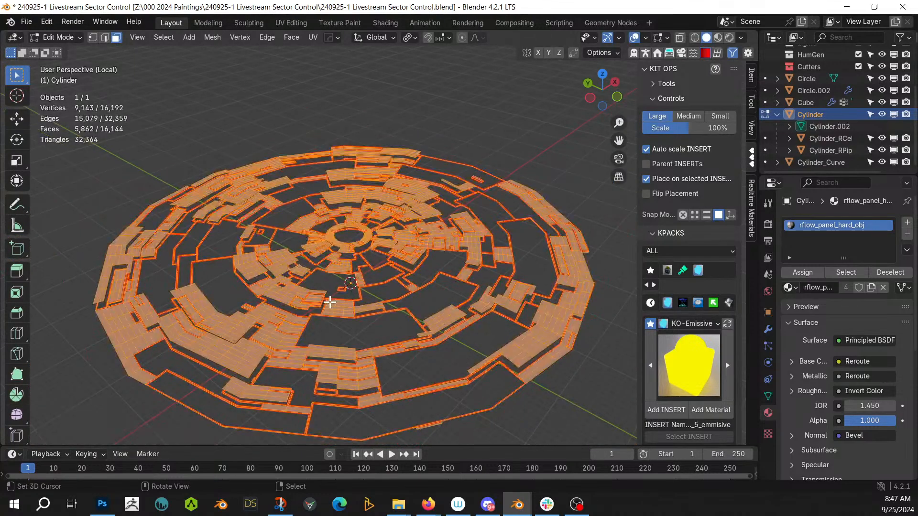
Step: Thin out the ceiling face selection with Select Random, using the Deselect action and a ratio of 0.938
left_click(164, 38)
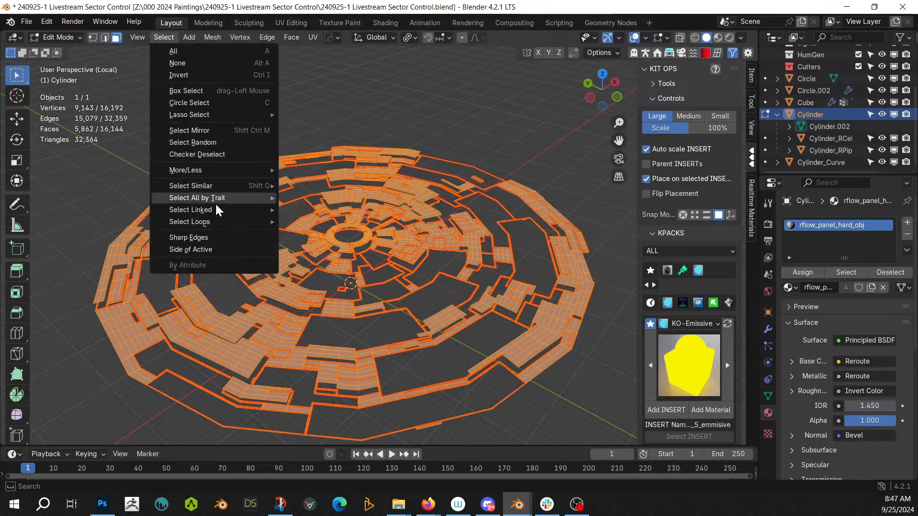
left_click(212, 143)
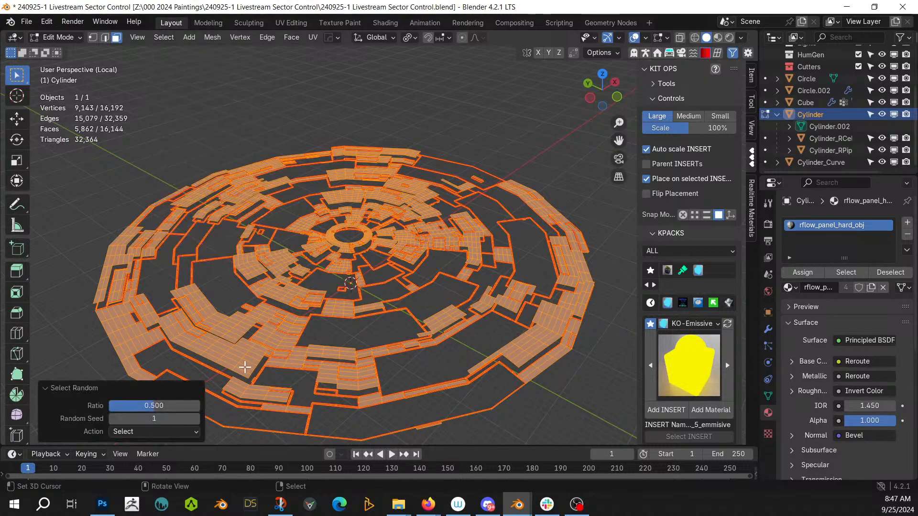
left_click(123, 432)
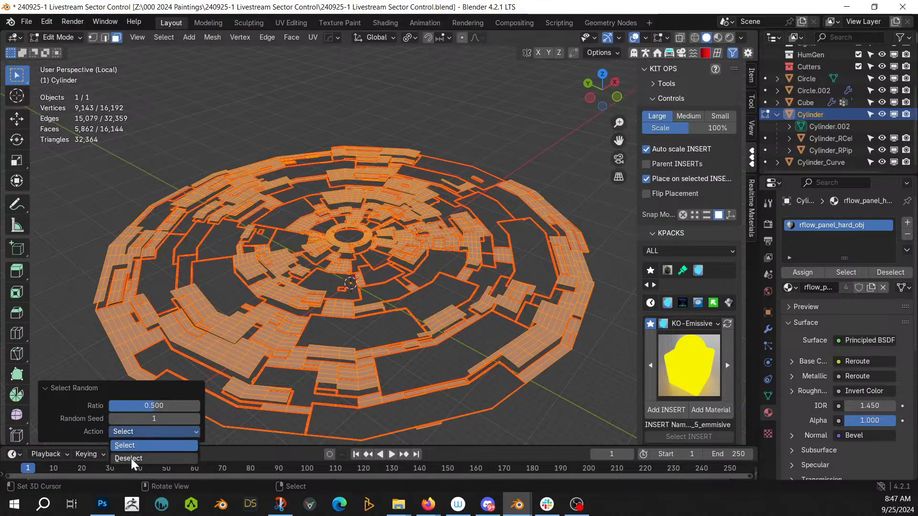
left_click(132, 459)
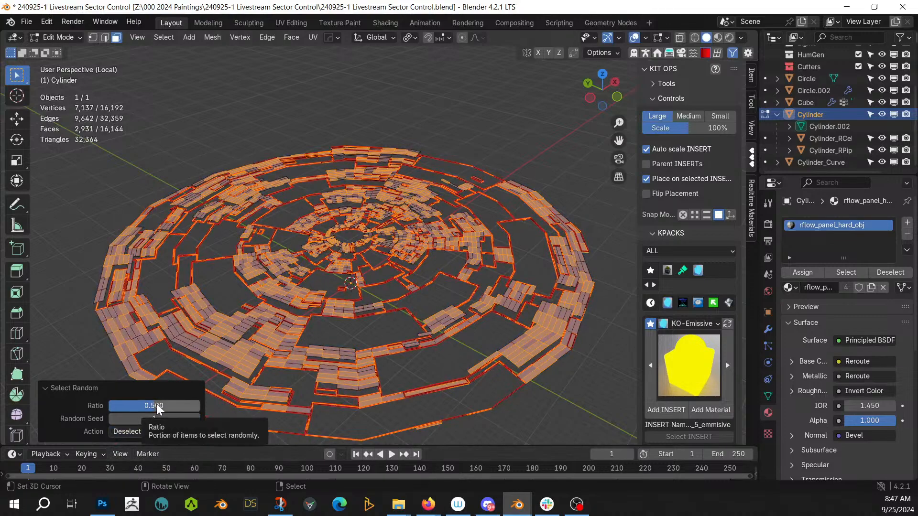
left_click_drag(158, 408, 198, 409)
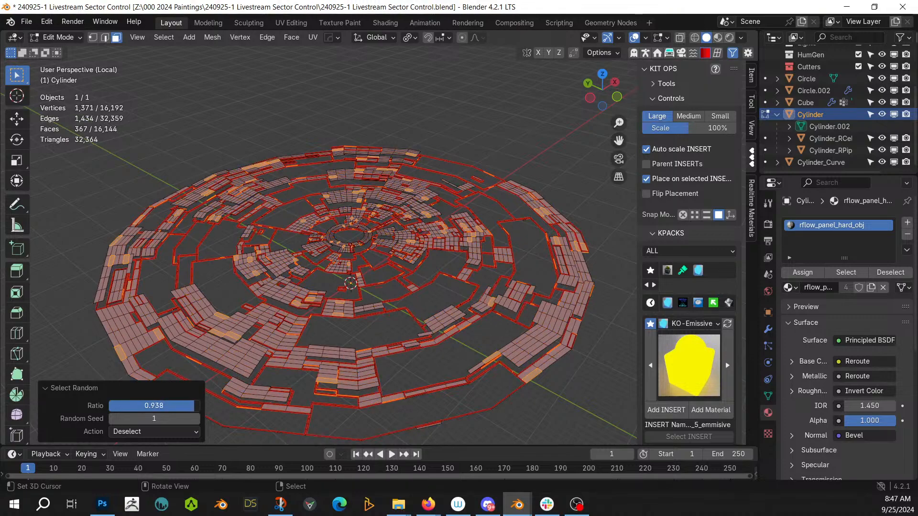
Step: Inset the randomly selected ceiling faces with 0 m thickness and 0 m depth, leaving Individual off
scroll(295, 357, "up", 6)
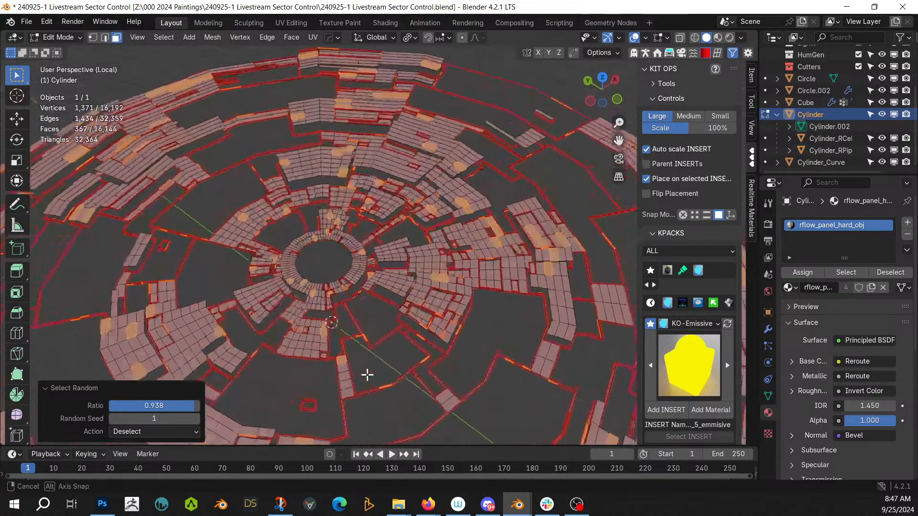
middle_click_drag(366, 374, 349, 374)
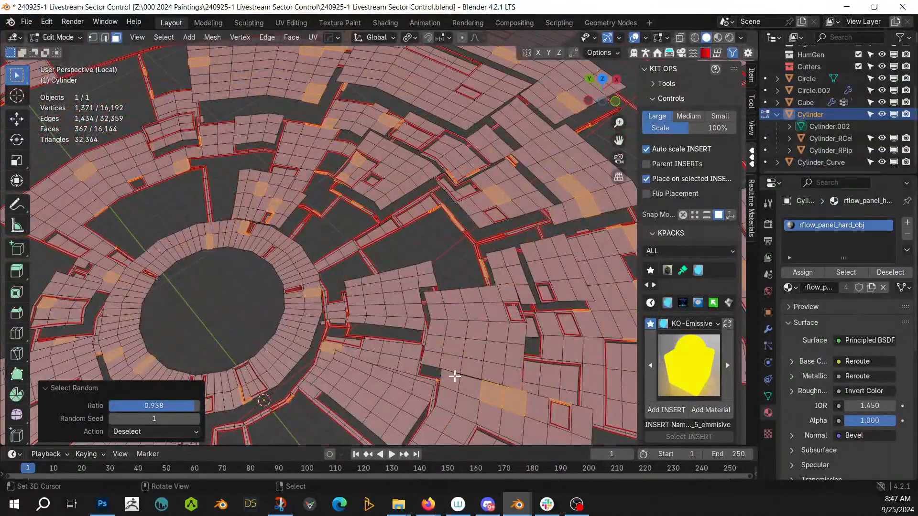
key("i")
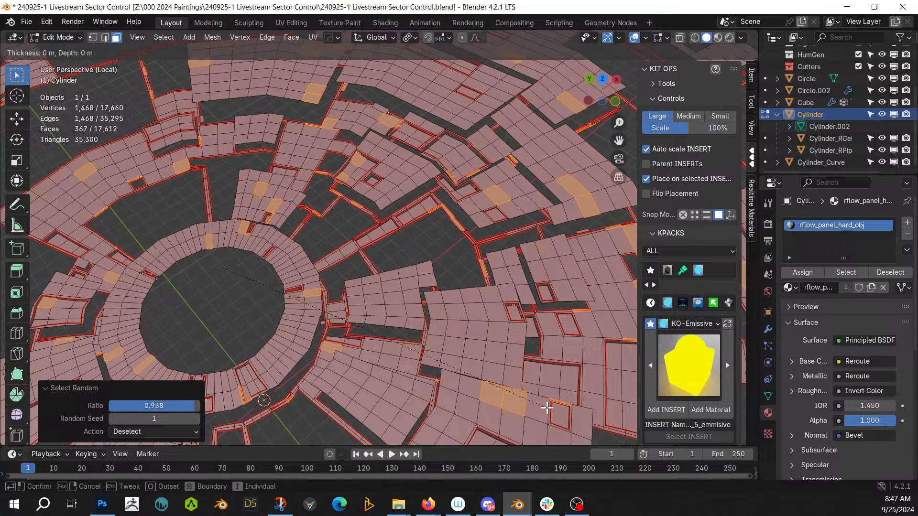
key("i")
left_click(549, 409)
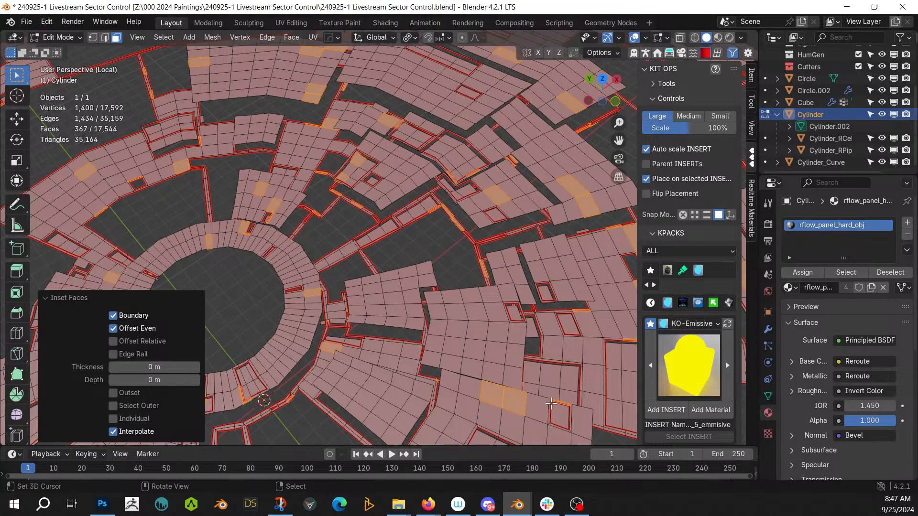
Step: Scale the inset ceiling faces to 0.846 and delete them to open holes in the panels
key("s")
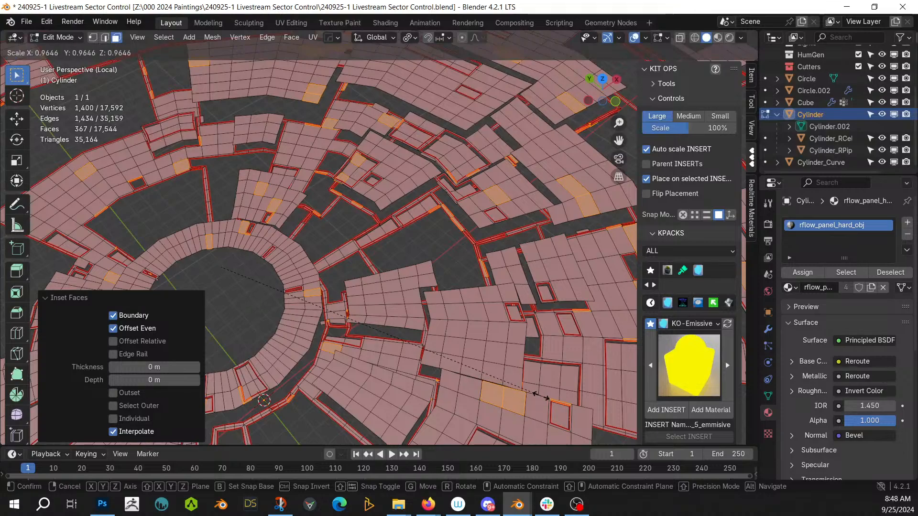
left_click(499, 382)
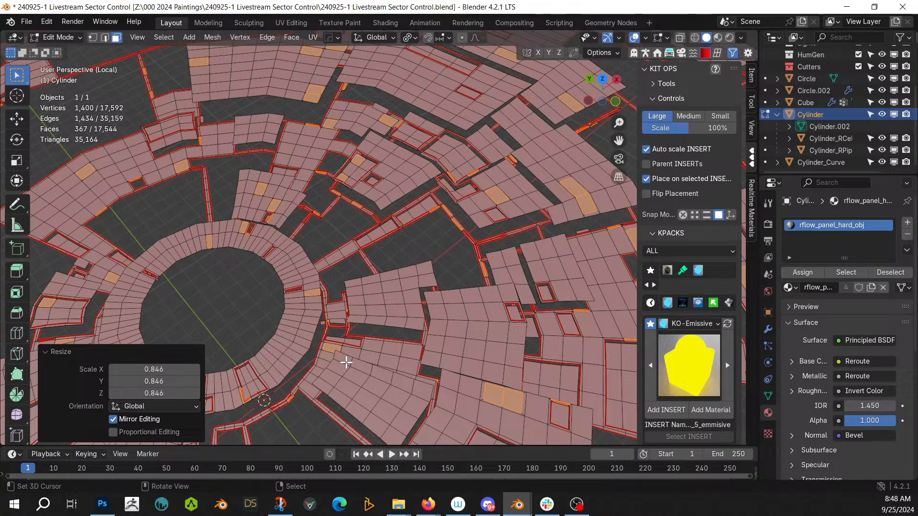
key("x")
left_click(347, 364)
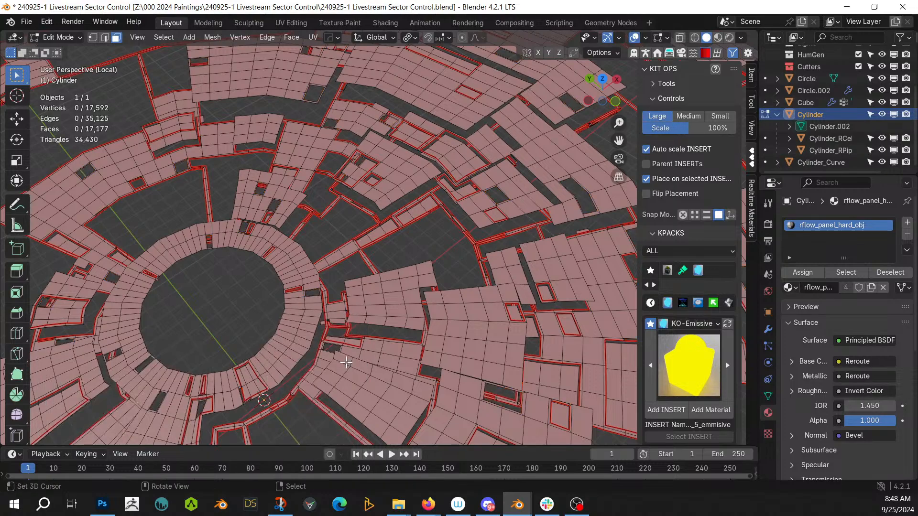
Step: Leave mesh editing and local view of the Cylinder, and save the Blender file
middle_click_drag(347, 364, 333, 197)
key("Tab")
key("KP_Divide")
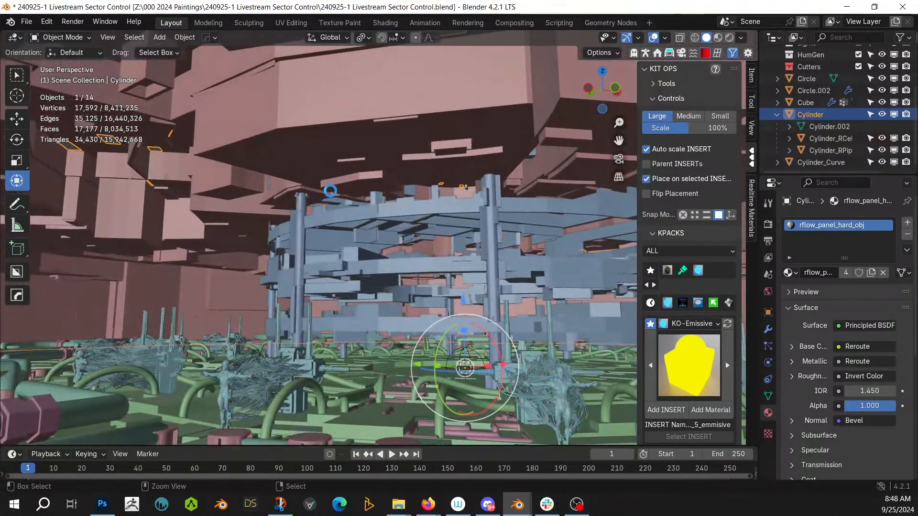
key("ctrl+s")
Step: Preview the whole scene in rendered shading and switch the viewport back to solid shading
key("z")
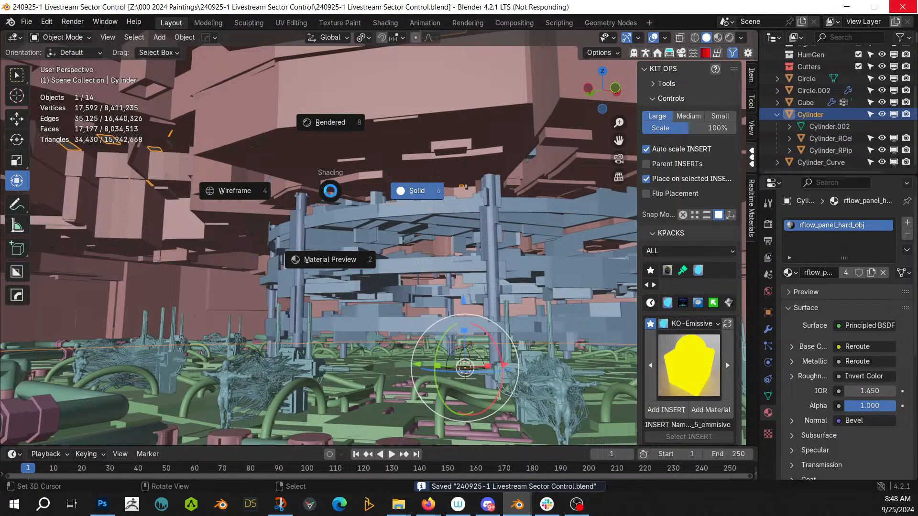
key("8")
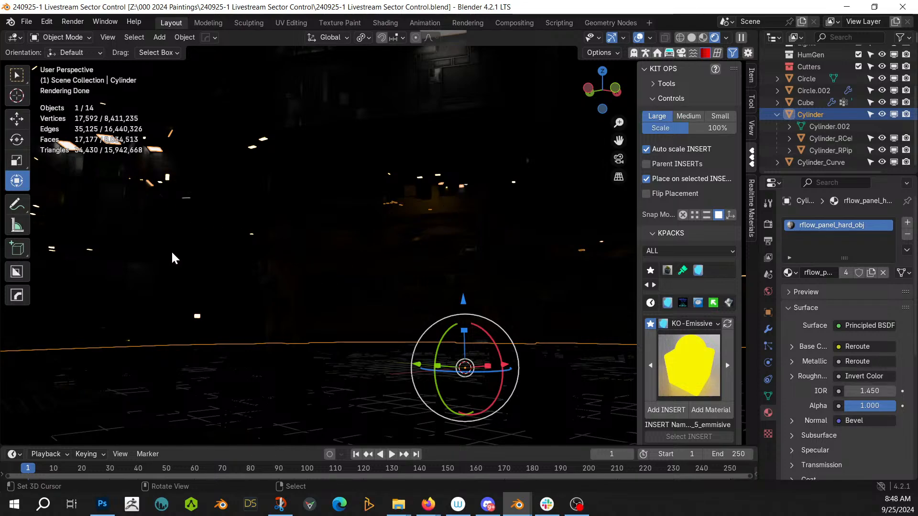
key("z")
left_click(267, 269)
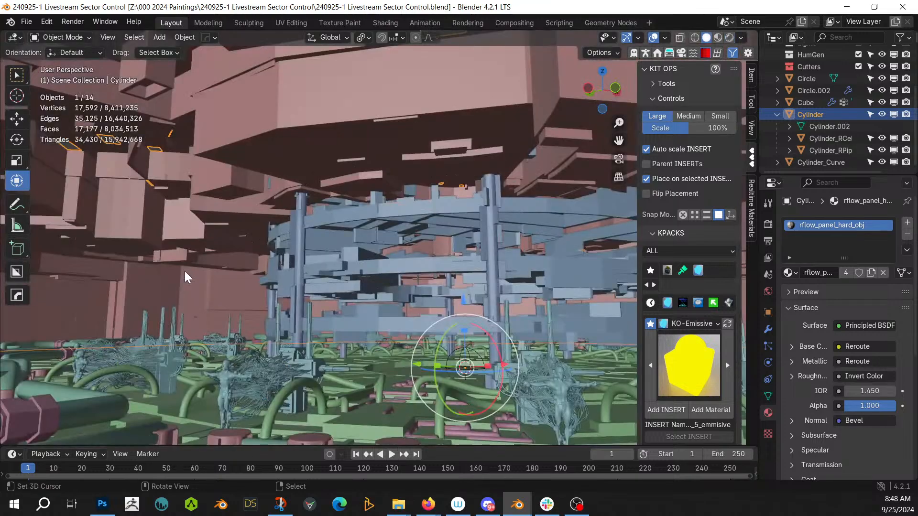
Step: Move the Cylinder object into a new collection named Building
middle_click_drag(477, 369, 469, 299)
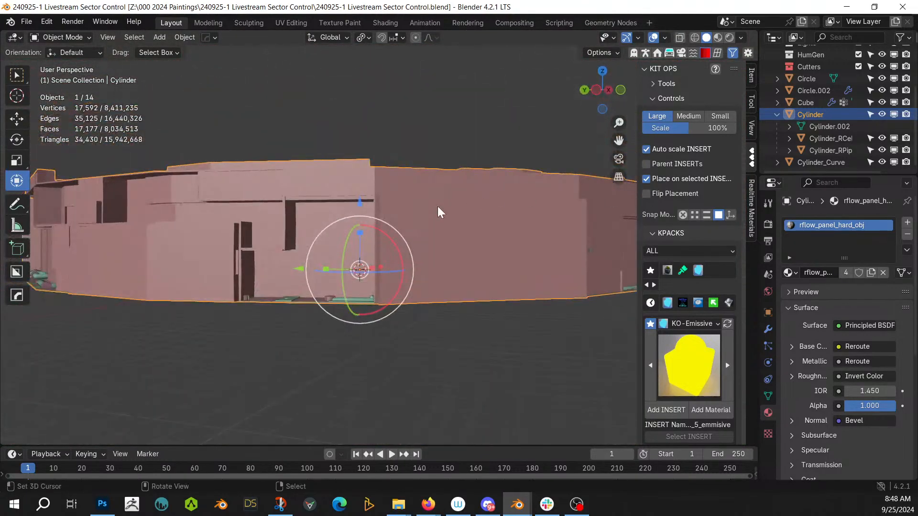
key("m")
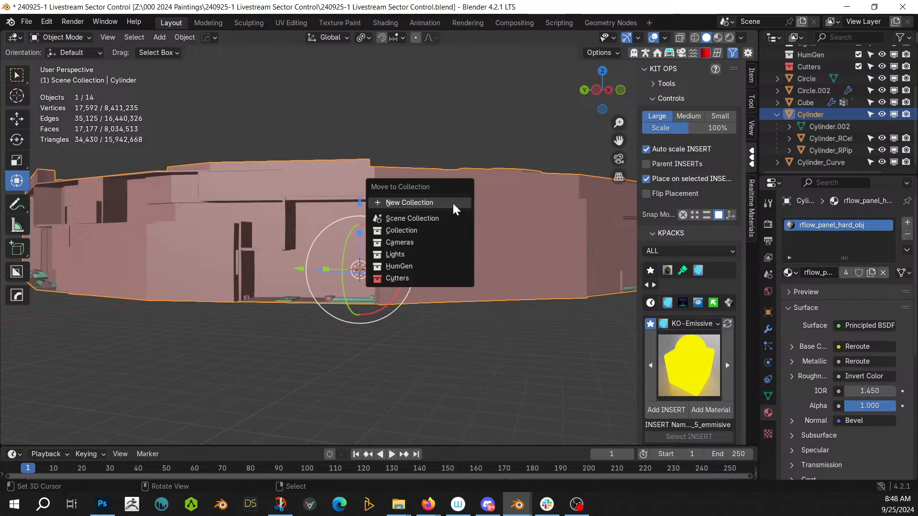
left_click(443, 207)
type("Buildi")
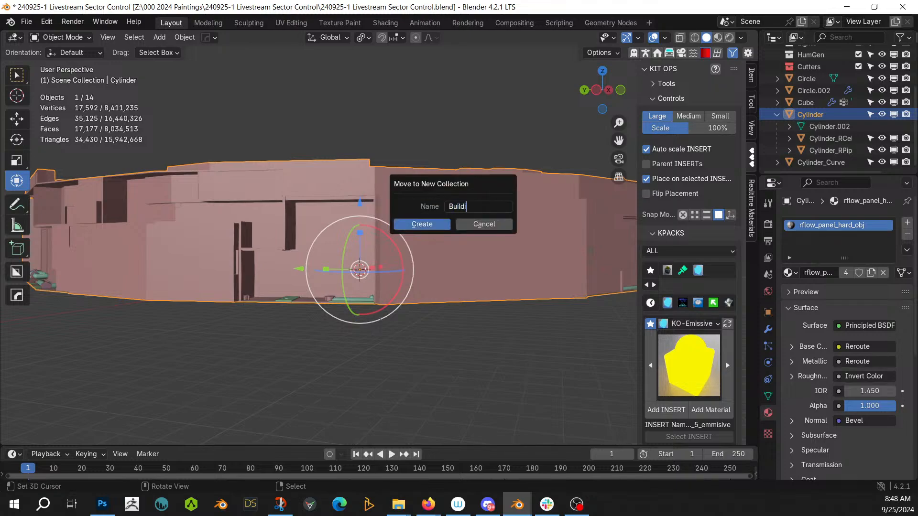
type("ng")
key("Return")
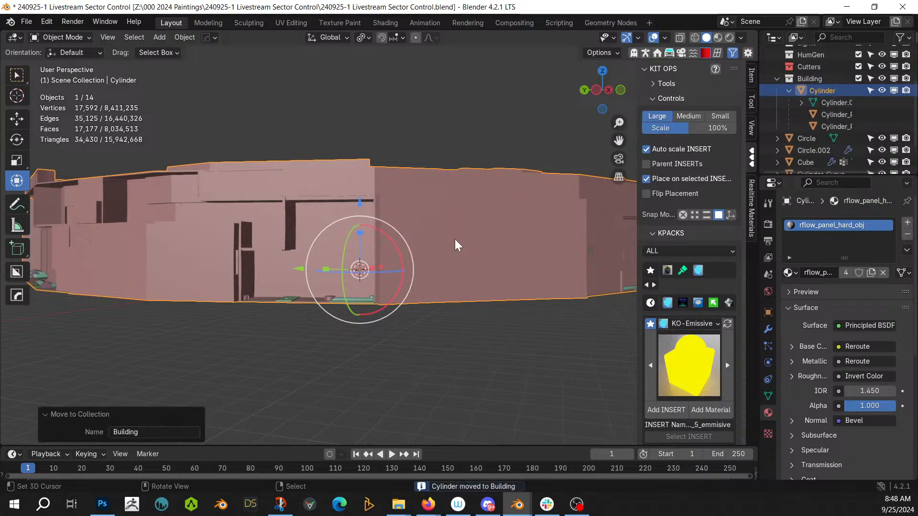
Step: Set the Cylinder's viewport display in its object properties to Bounds
middle_click_drag(441, 206, 433, 325)
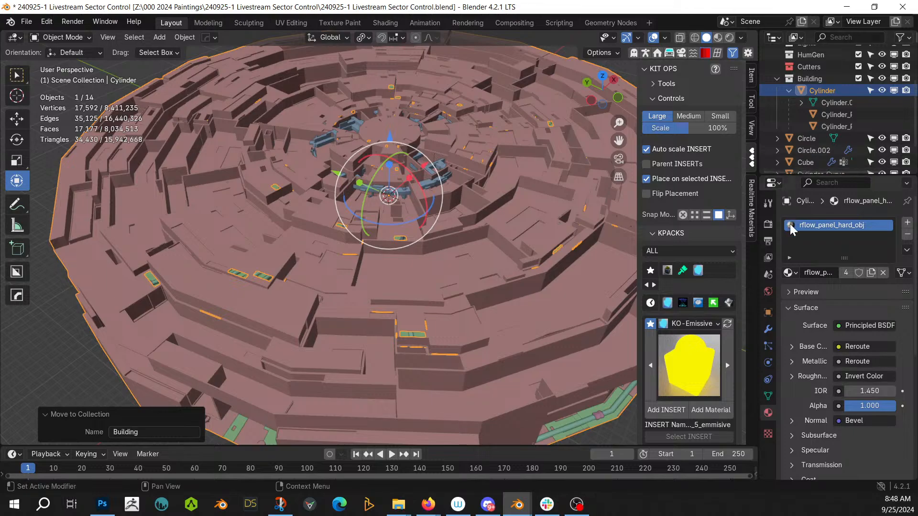
left_click(768, 312)
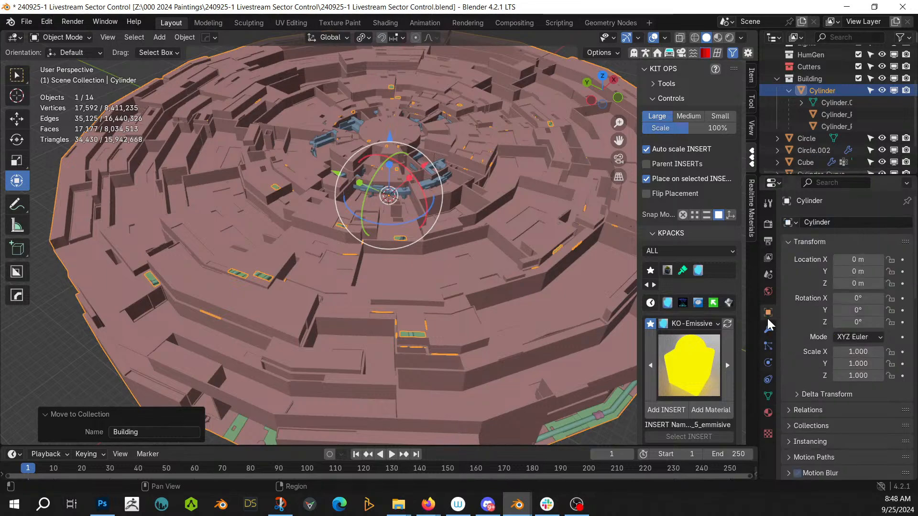
scroll(811, 404, "down", 5)
scroll(810, 401, "down", 10)
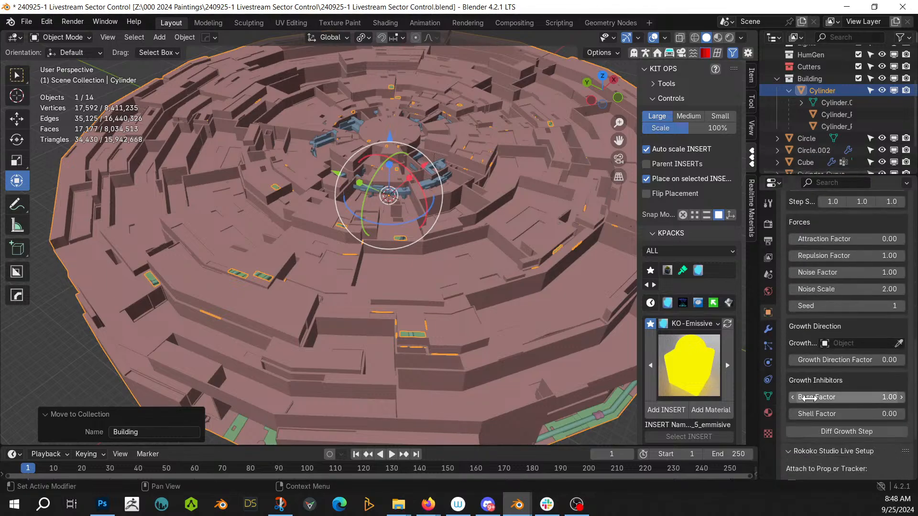
scroll(807, 395, "up", 5)
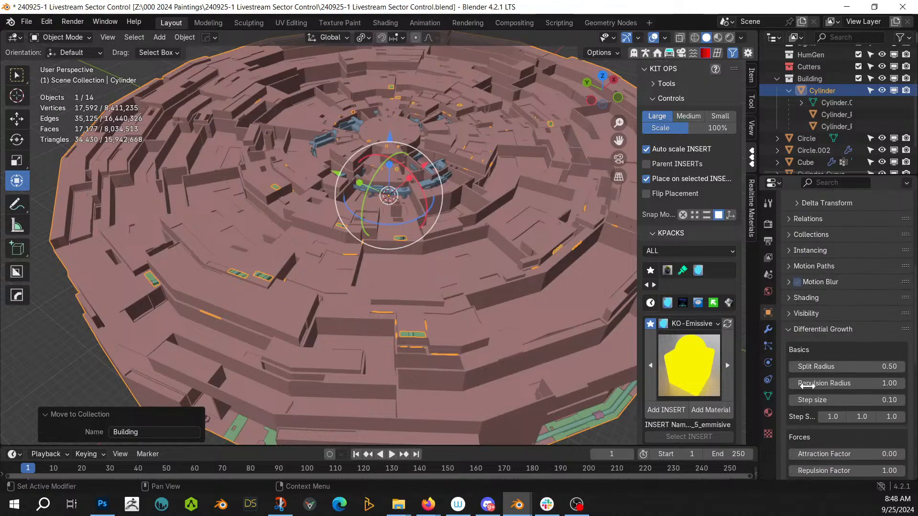
left_click(793, 332)
left_click(787, 346)
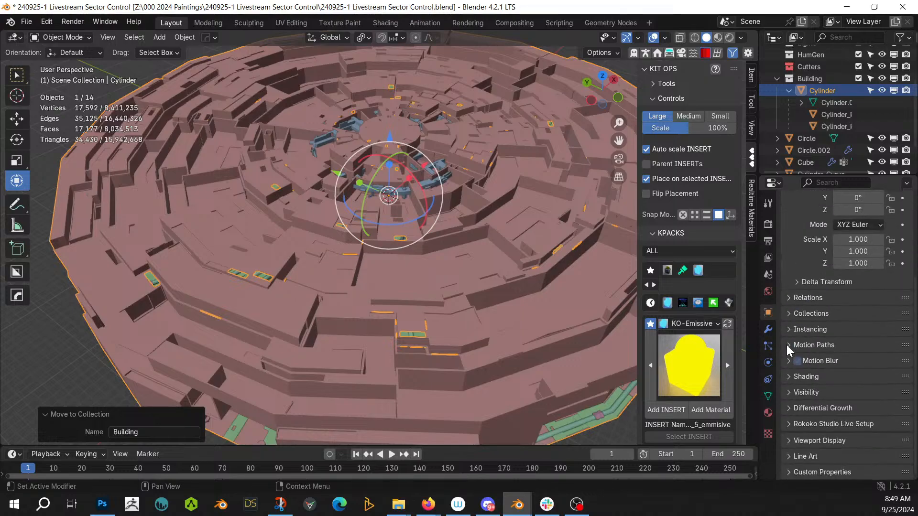
left_click(792, 440)
scroll(803, 430, "down", 5)
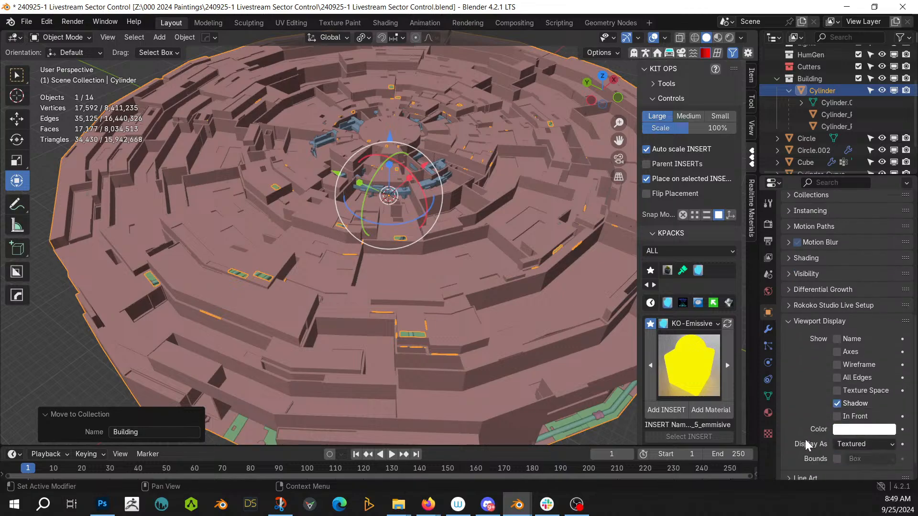
left_click(864, 444)
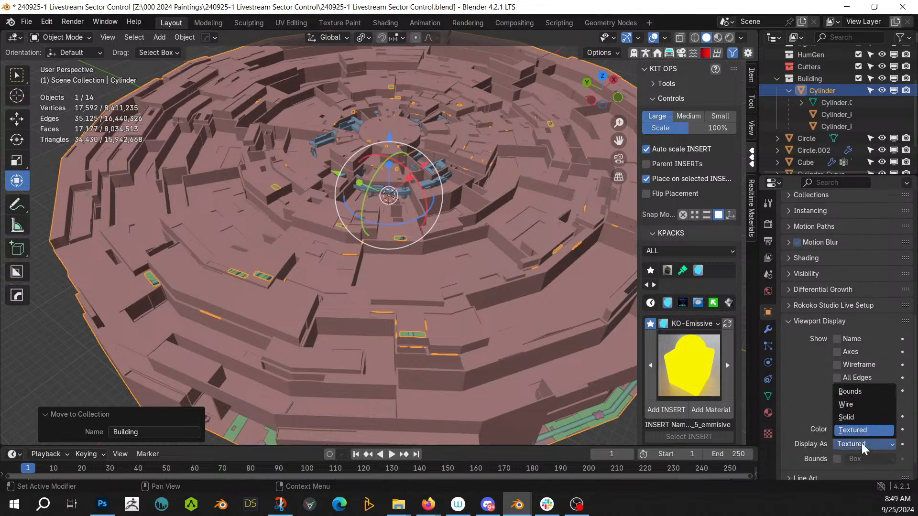
left_click(856, 391)
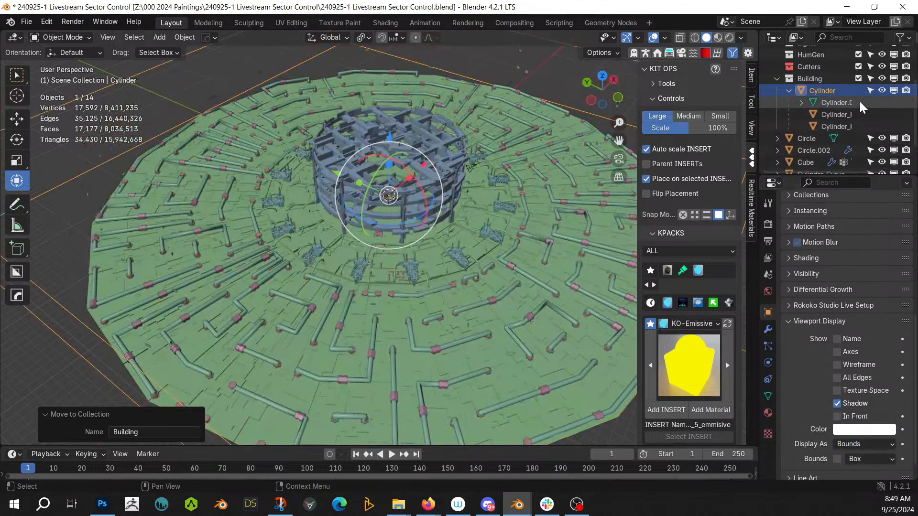
Step: Make the Building collection unselectable in the viewport
left_click(869, 78)
scroll(245, 272, "down", 4)
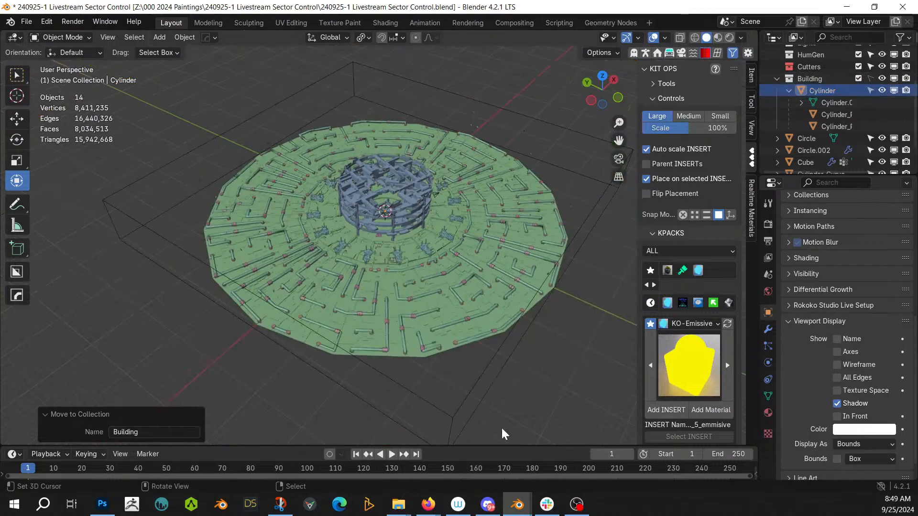
middle_click_drag(172, 404, 380, 311)
scroll(279, 338, "up", 5)
Step: Widen the Outliner and expand Cylinder.002 to examine the Cylinder's child objects and material
left_click(836, 115)
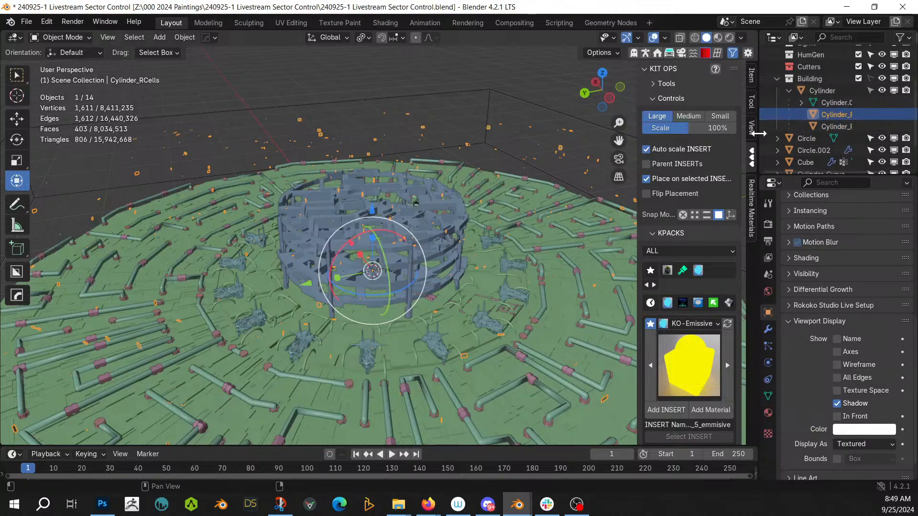
left_click_drag(759, 143, 667, 145)
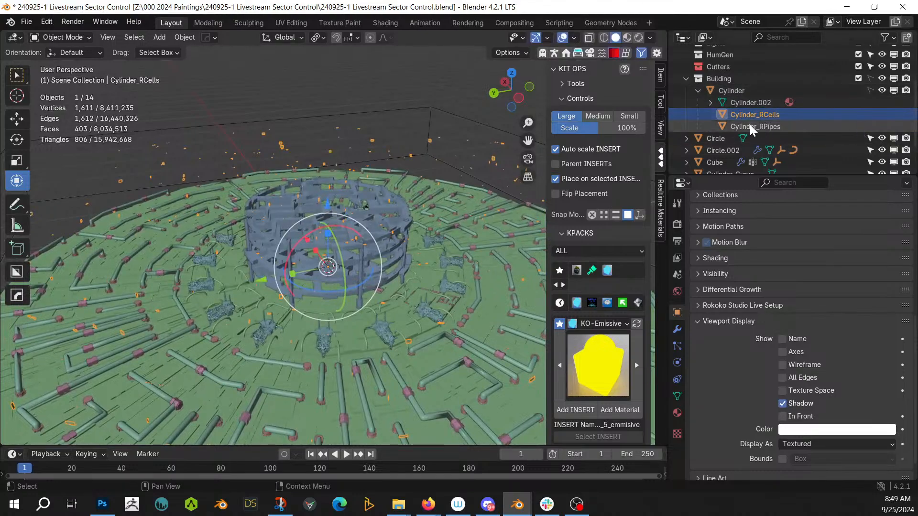
left_click(316, 96)
key("ctrl+z")
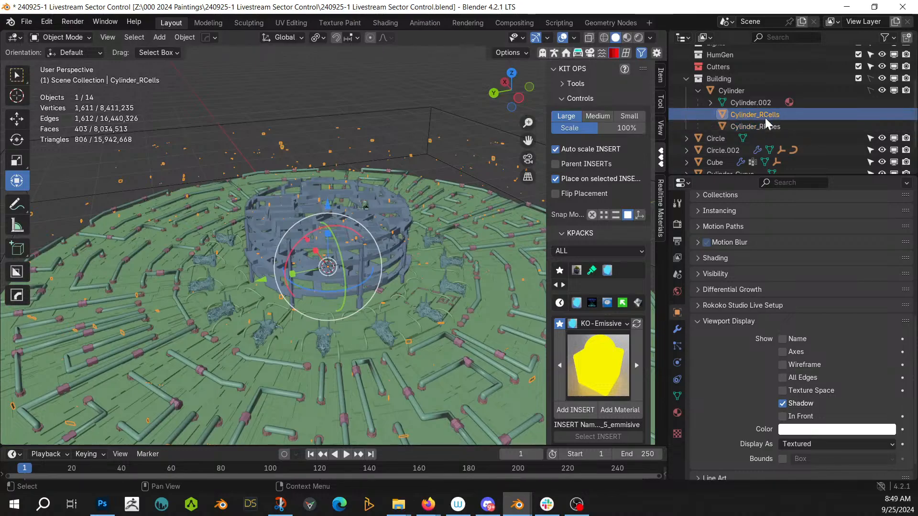
left_click(711, 103)
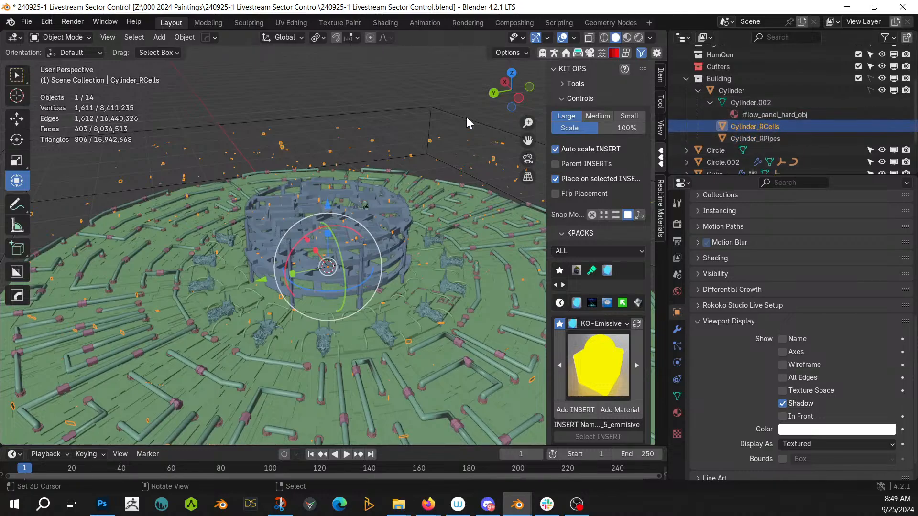
left_click(365, 72)
Step: Add the Setup 24 collection asset to the scene as an instance and reset its location to the world origin
middle_click_drag(270, 278, 365, 370)
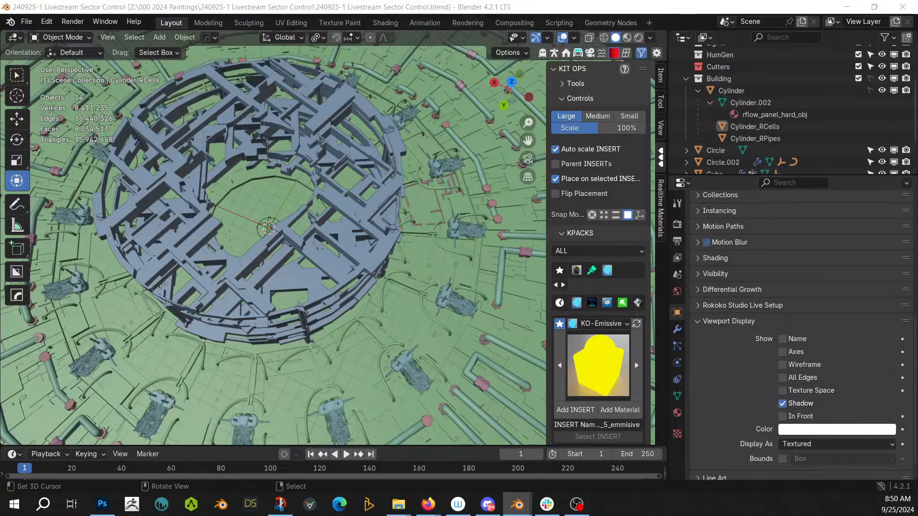
left_click_drag(467, 128, 261, 205)
middle_click_drag(262, 198, 348, 290)
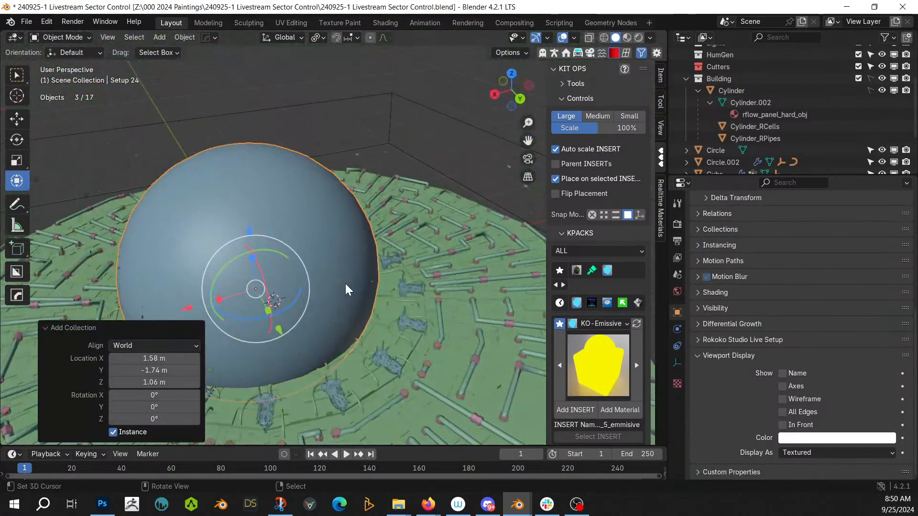
key("alt+g")
Step: Scale the Setup 24 instance to about 0.374 and raise it about 1.53 m along Z
key("s")
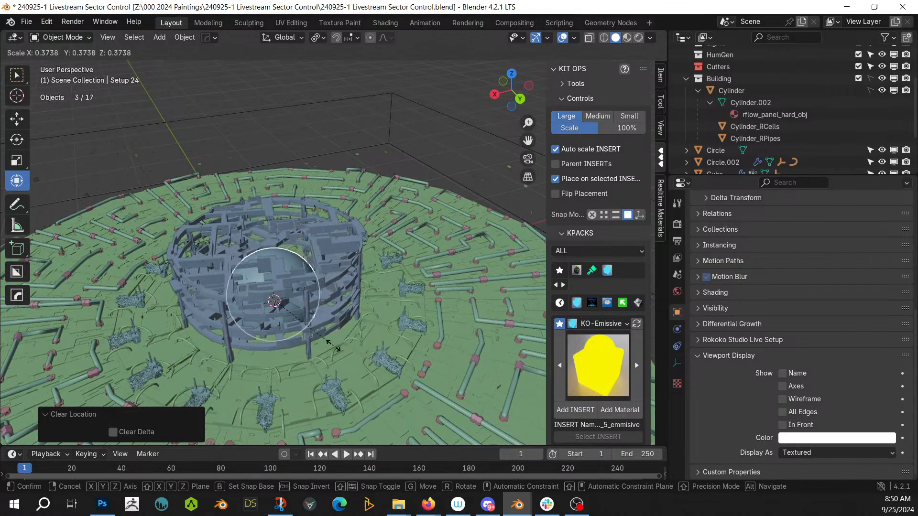
left_click(338, 353)
key("KP_1")
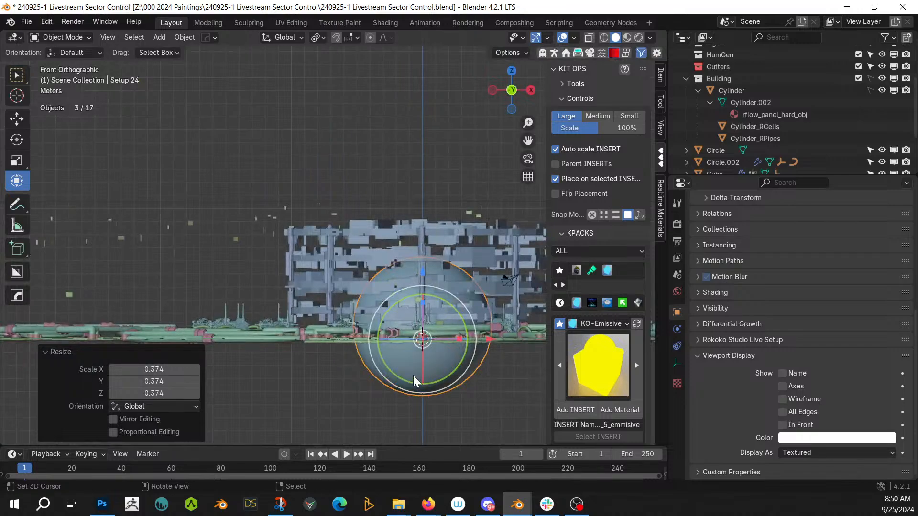
key("g")
key("z")
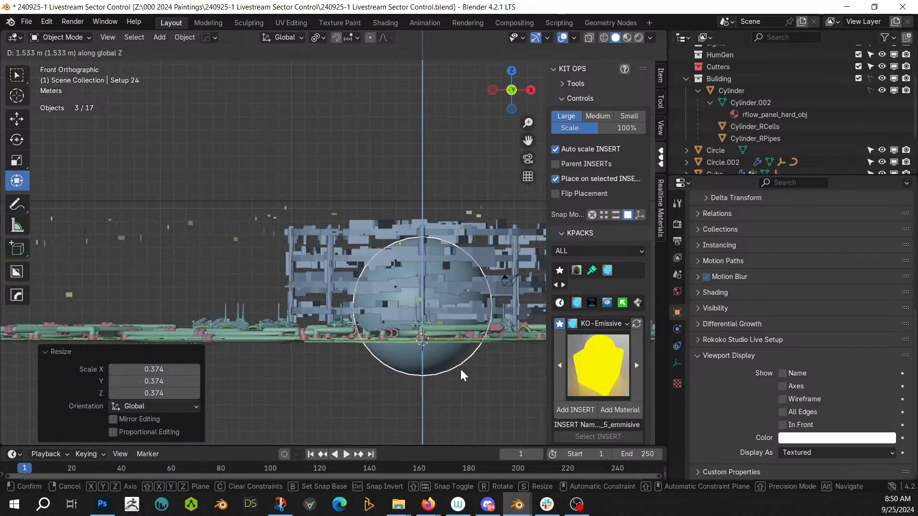
left_click(459, 374)
Step: Switch the viewport to rendered shading and exclude the Building collection from the view layer
key("z")
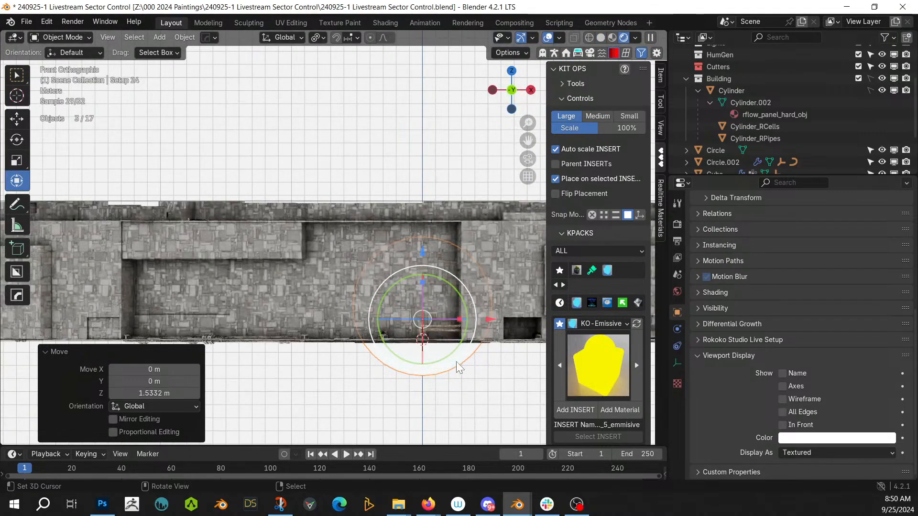
middle_click_drag(459, 375, 432, 328)
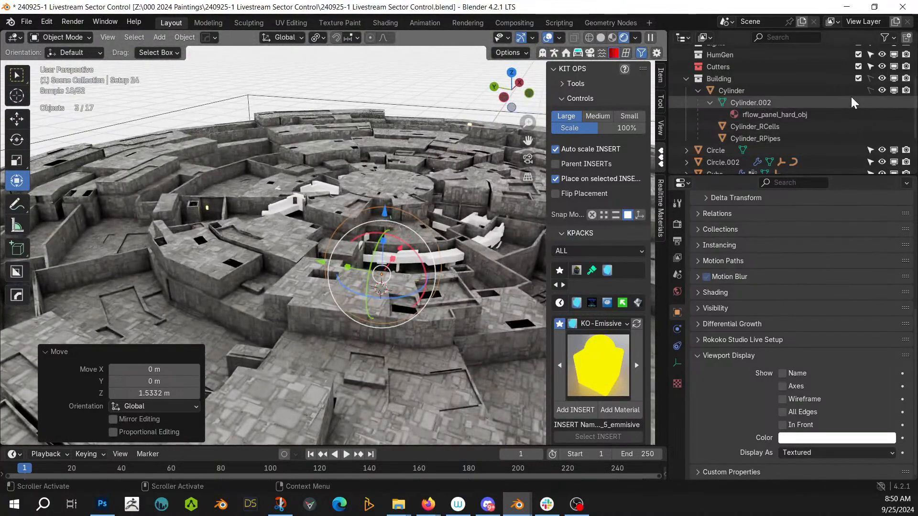
left_click(859, 78)
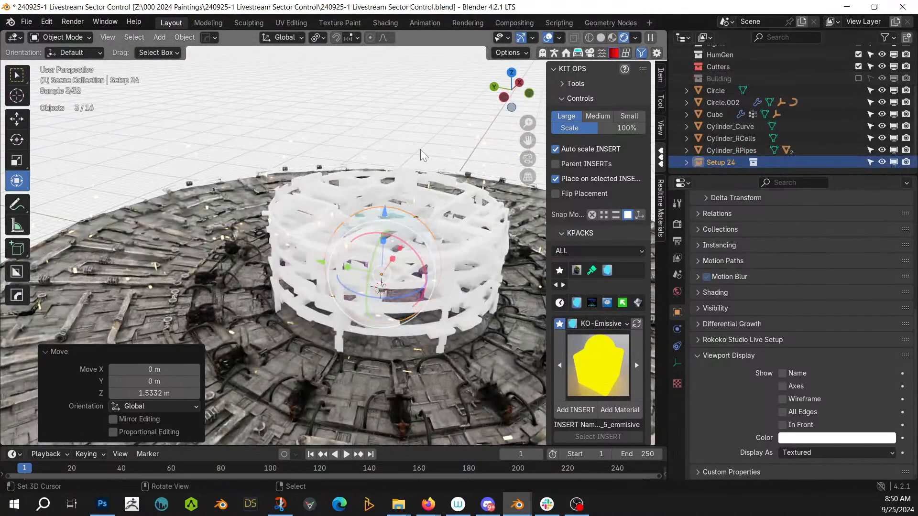
scroll(421, 154, "up", 3)
middle_click_drag(421, 154, 478, 281)
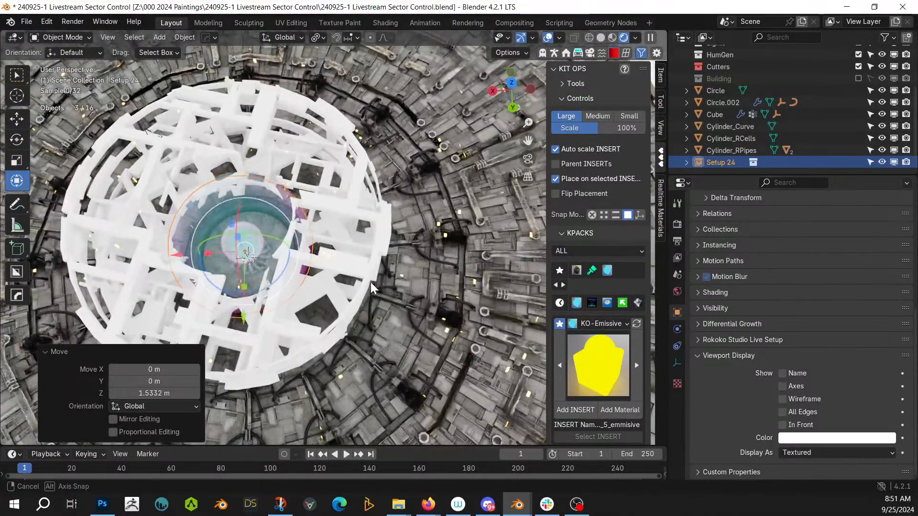
Step: Link the material of the Circle.002 floor to the Circle ring structure
middle_click_drag(371, 282, 385, 226)
left_click(385, 225)
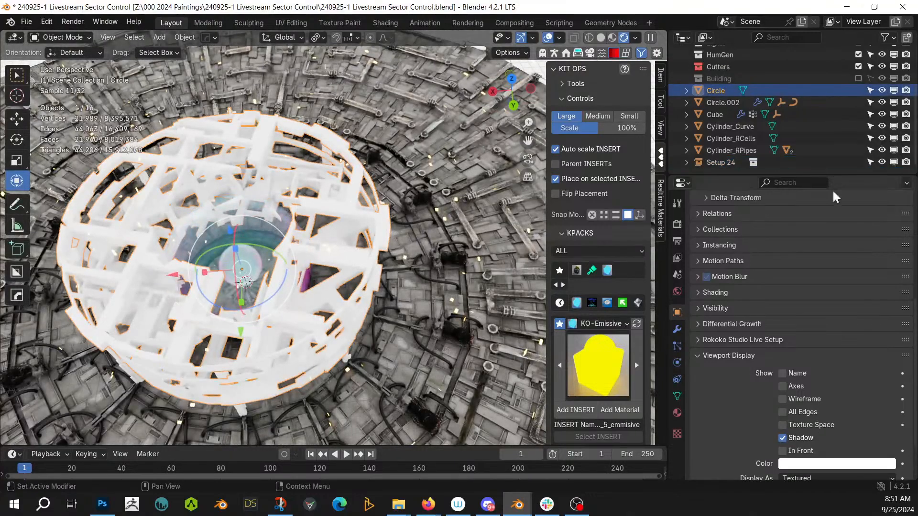
left_click(437, 141, "shift")
key("ctrl+l")
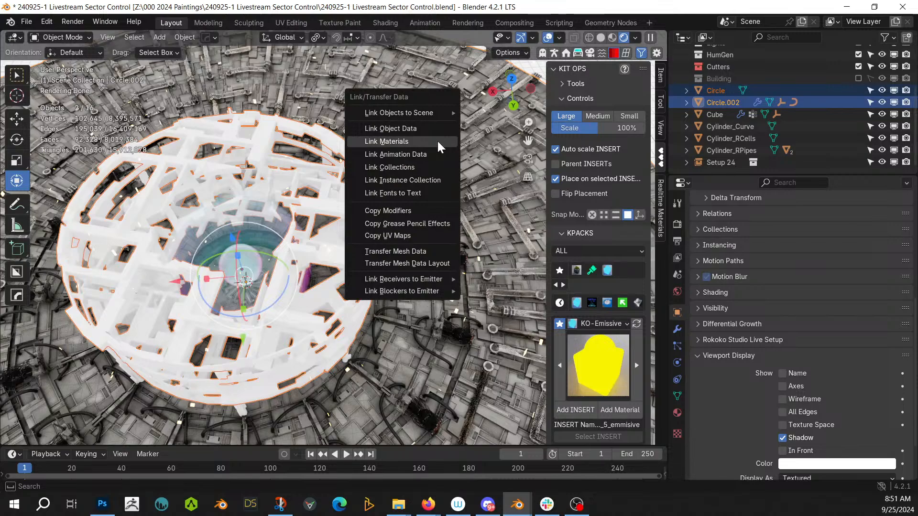
left_click(437, 140)
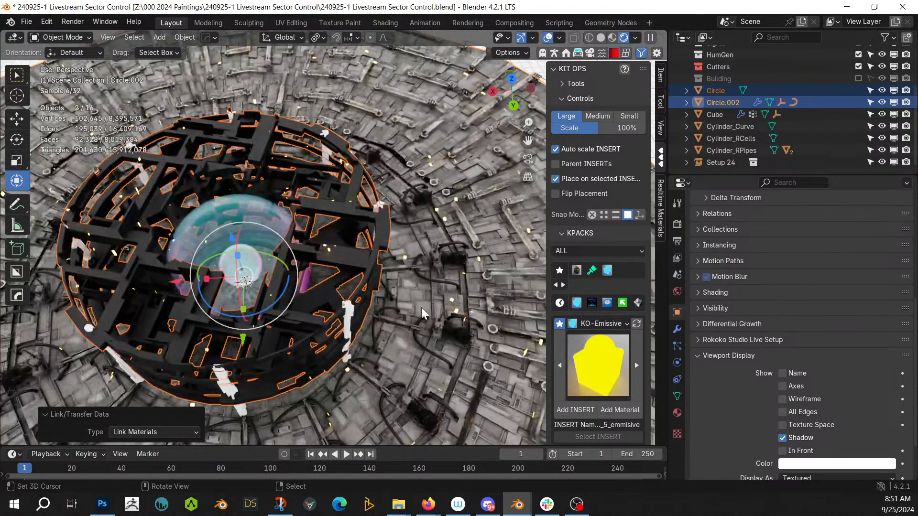
Step: Select all faces of the Circle ring structure and unwrap them with Smart UV Project at a 66° angle limit
key("Tab")
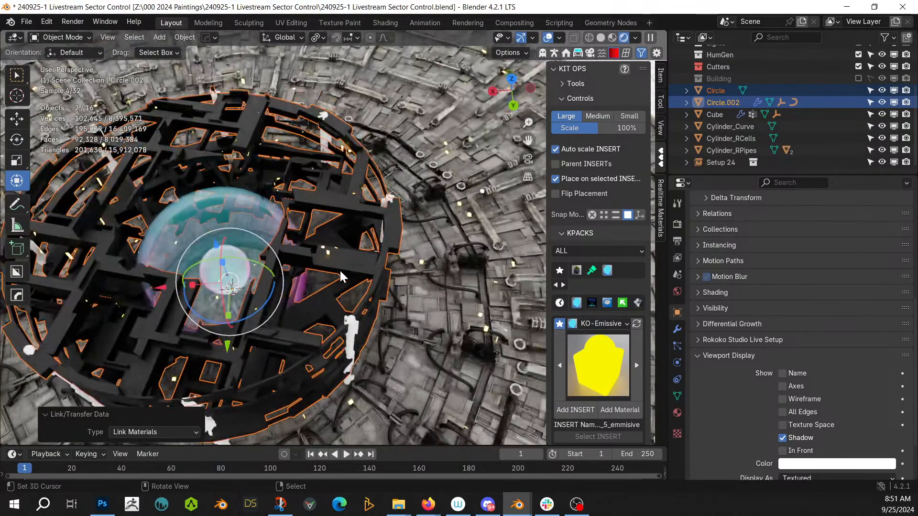
key("a")
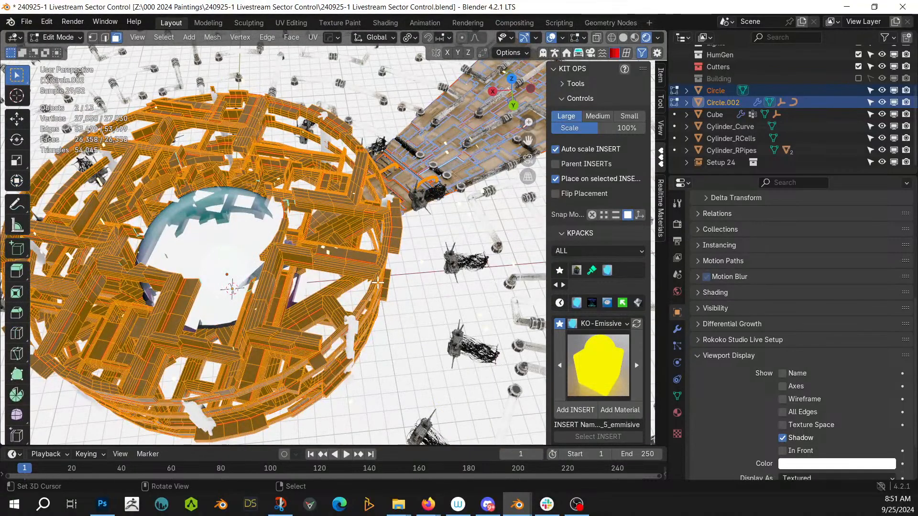
key("Tab")
left_click(356, 269)
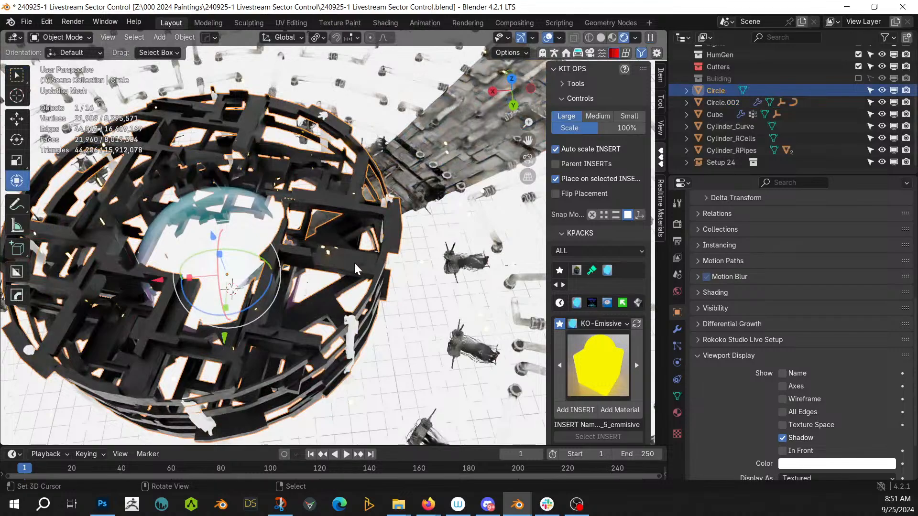
key("Tab")
key("u")
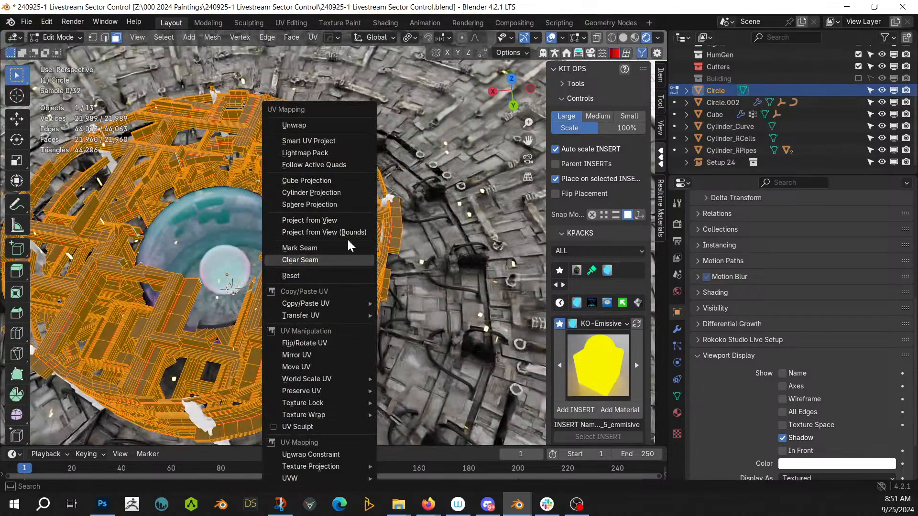
left_click(332, 143)
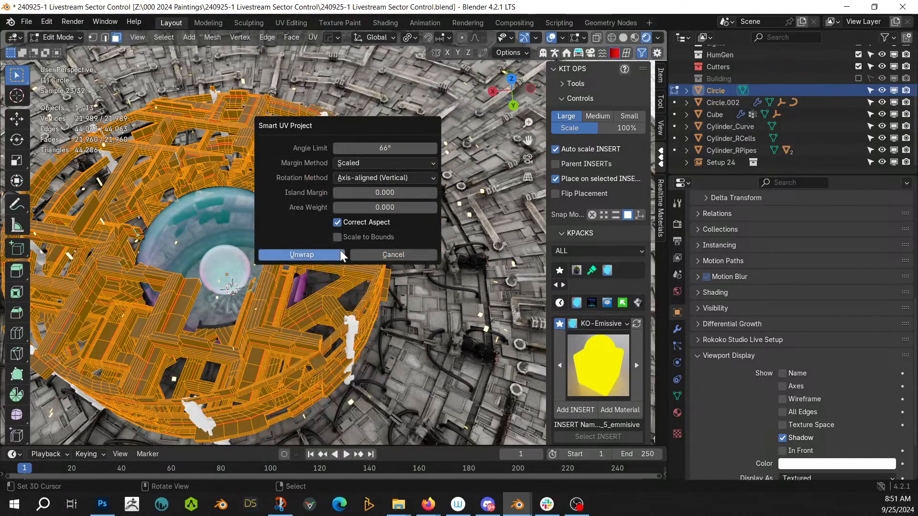
left_click(316, 255)
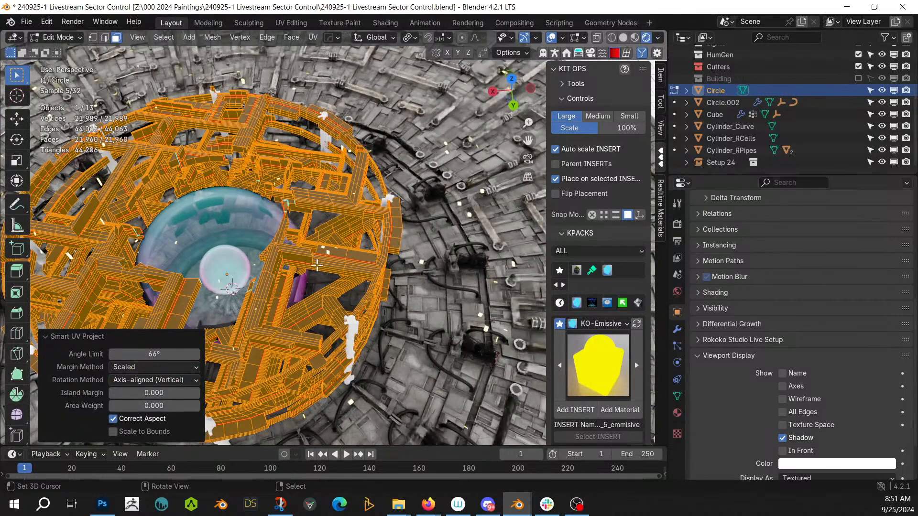
middle_click_drag(316, 255, 315, 294)
key("Tab")
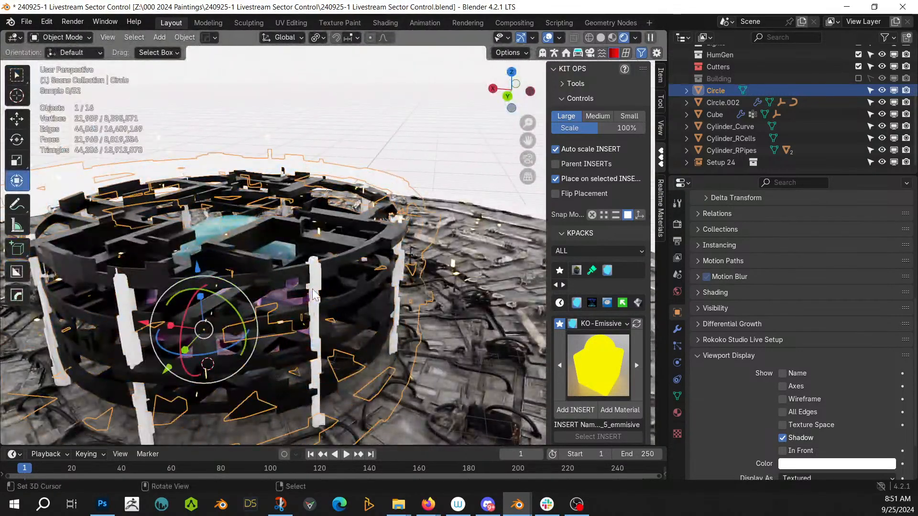
Step: Remove the Rubber material slot from the Circle ring structure, keeping only rflow_panel_hard_uv
scroll(314, 294, "up", 5)
middle_click_drag(271, 349, 209, 314)
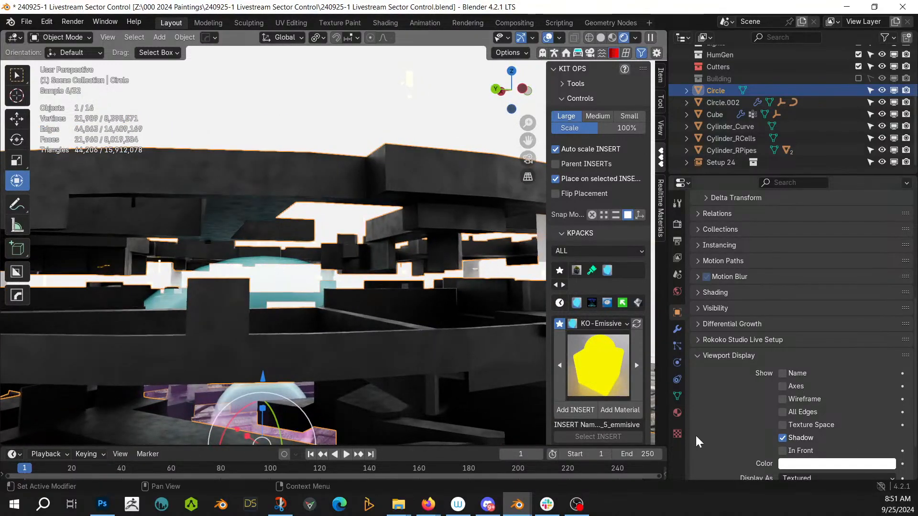
left_click(677, 412)
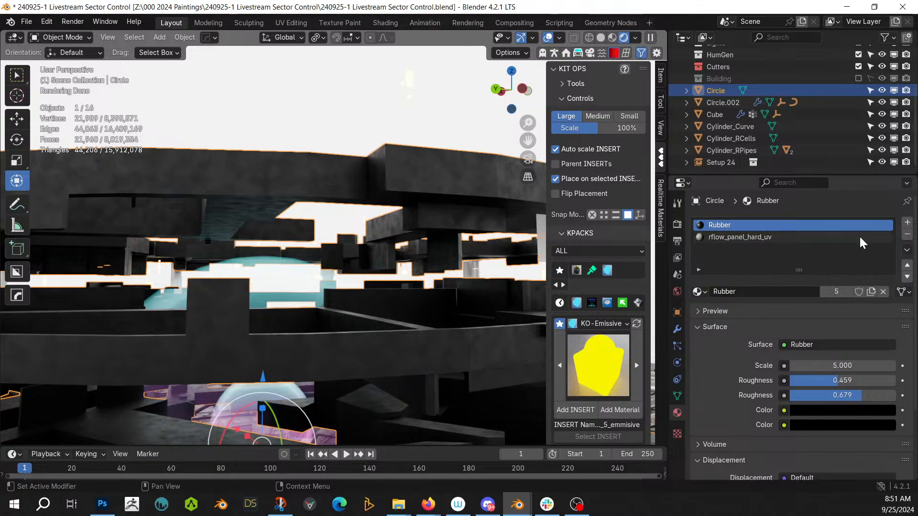
left_click(907, 234)
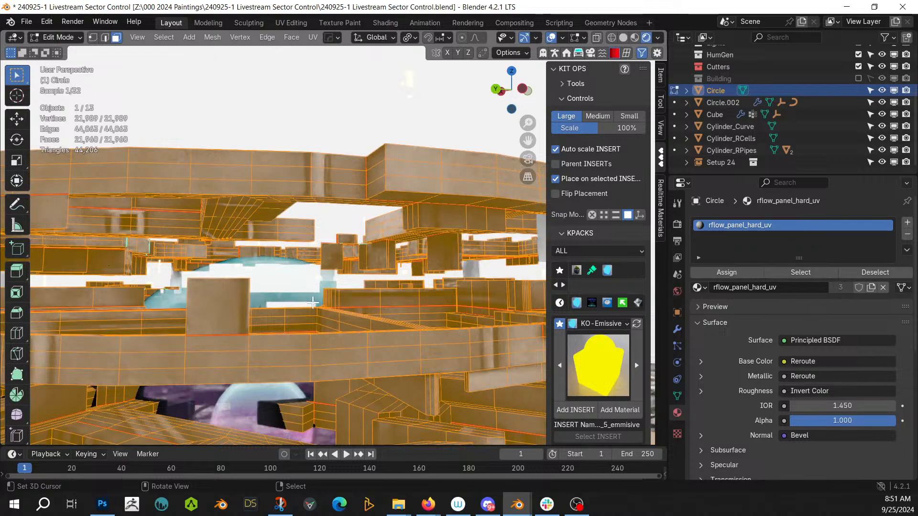
Step: Unwrap the entire Circle ring mesh again with Smart UV Project, using the axis-aligned vertical rotation method
key("u")
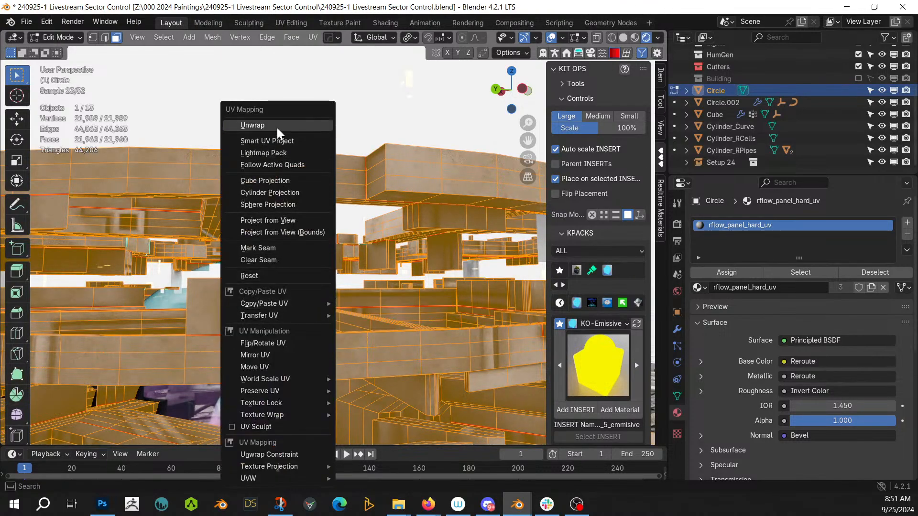
left_click(277, 141)
left_click(266, 253)
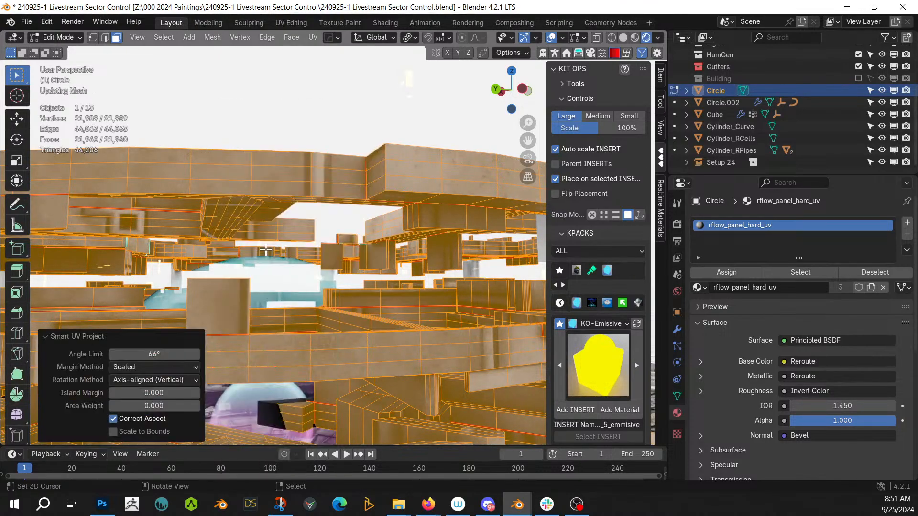
key("Tab")
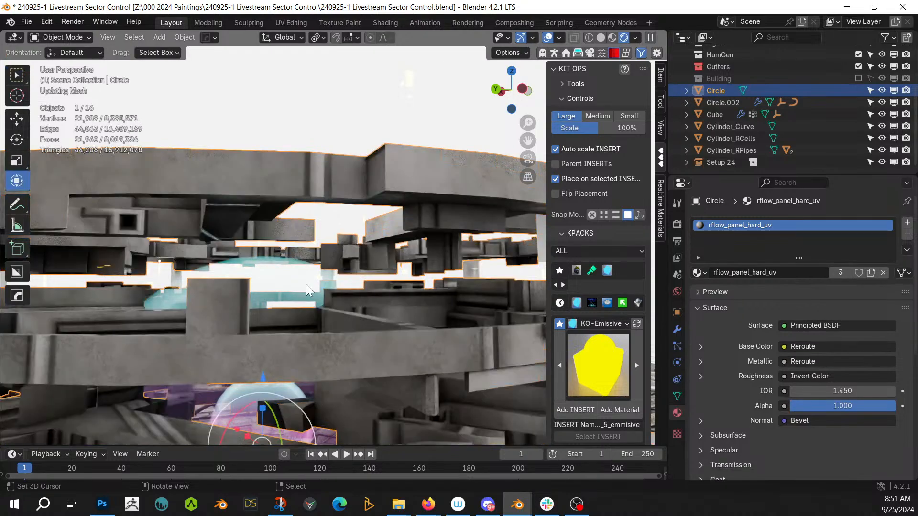
Step: Link the Circle ring's rflow_panel_hard_uv material to the white Cylinder_Curve pillars
scroll(309, 286, "down", 4)
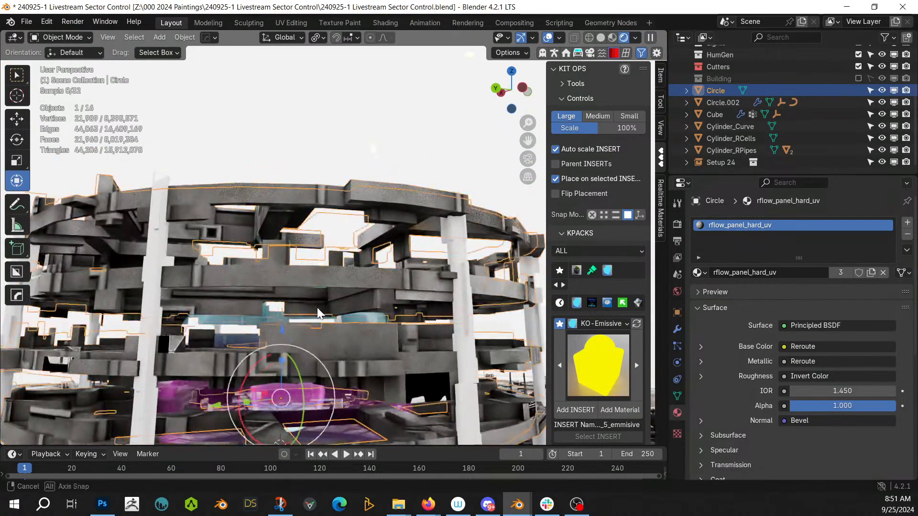
left_click(171, 274)
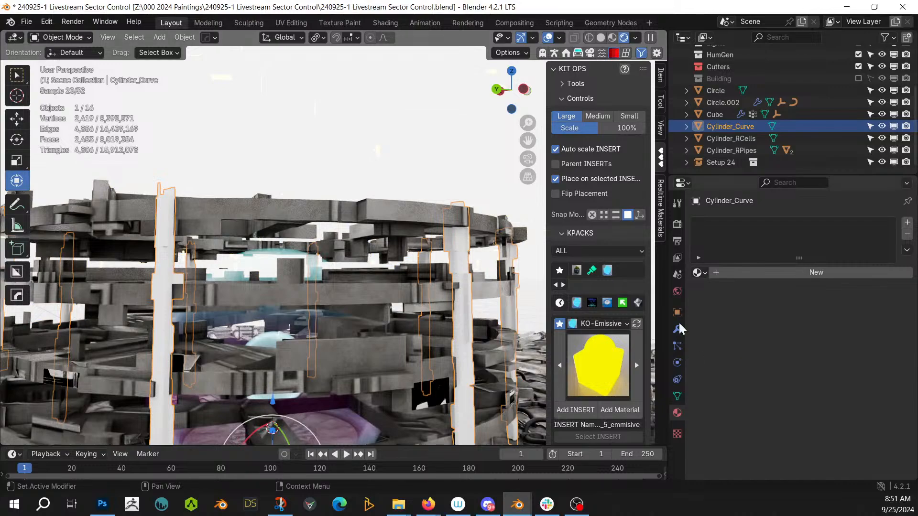
left_click(415, 220, "shift")
key("ctrl+l")
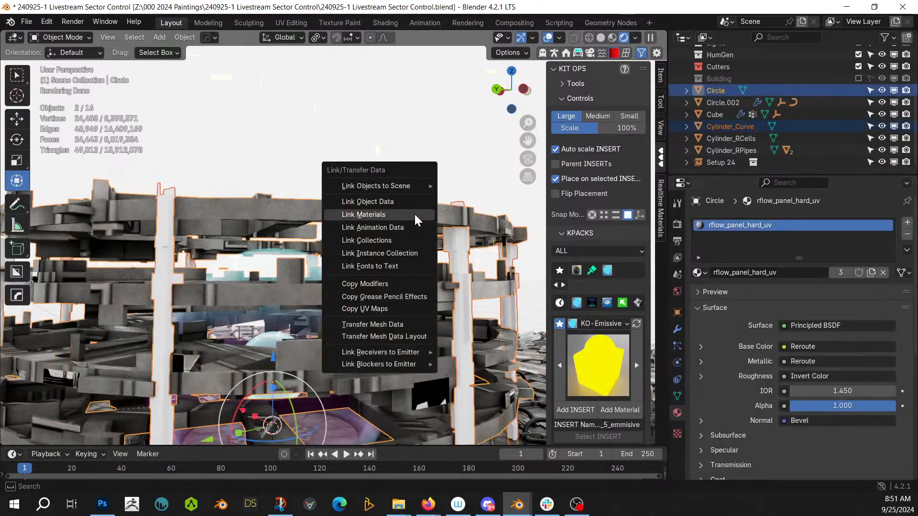
left_click(364, 215)
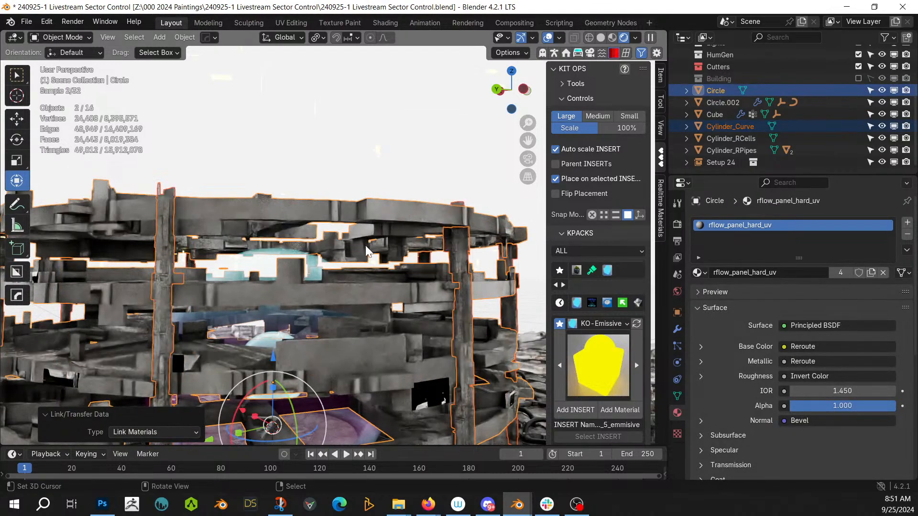
Step: Switch the viewport to solid shading for a closer view of the floor beside the ring structure
scroll(287, 282, "down", 4)
middle_click_drag(287, 282, 327, 330)
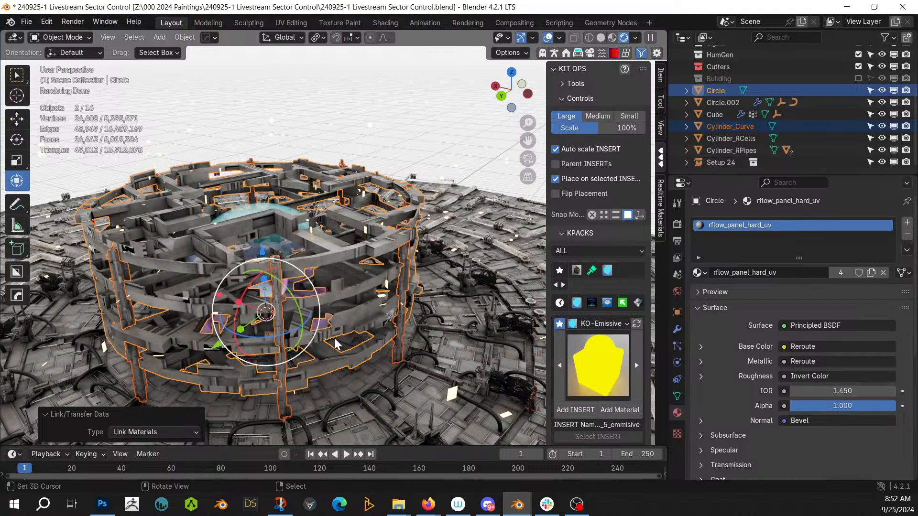
middle_click_drag(327, 330, 351, 396)
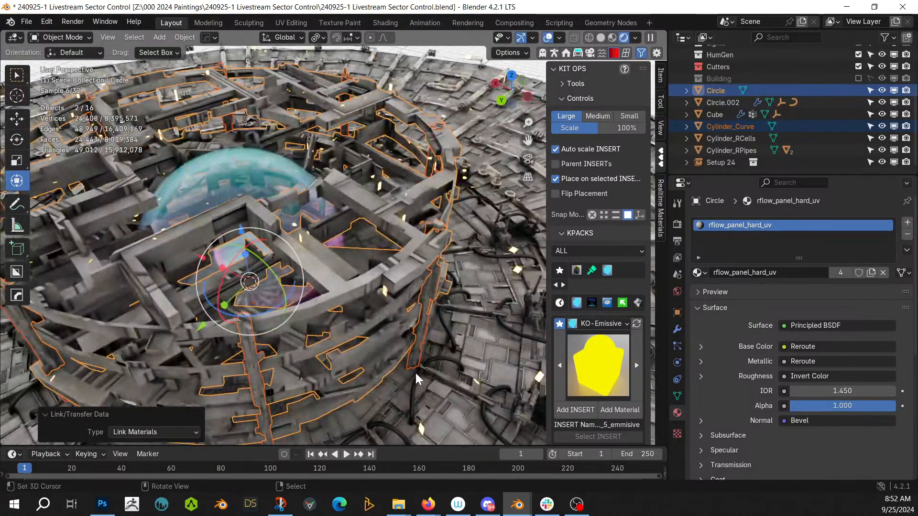
scroll(415, 372, "up", 3)
scroll(338, 284, "up", 5)
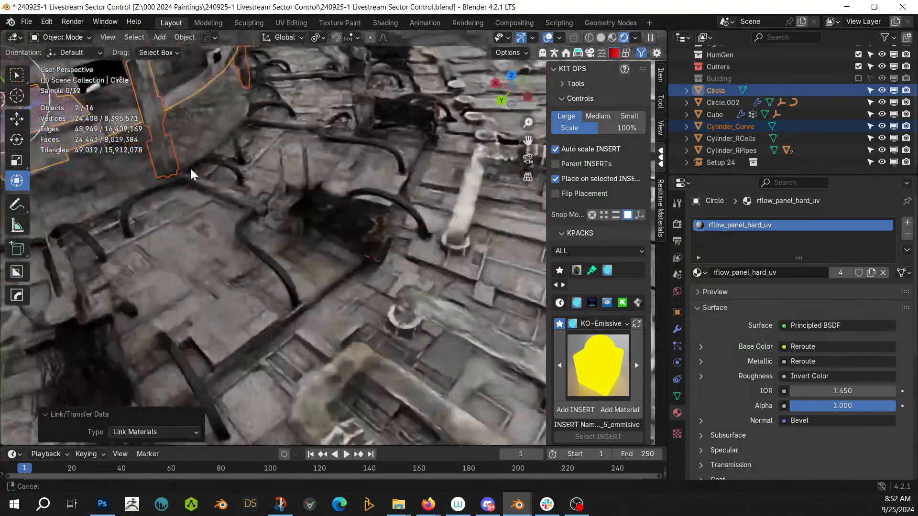
middle_click_drag(240, 257, 311, 243)
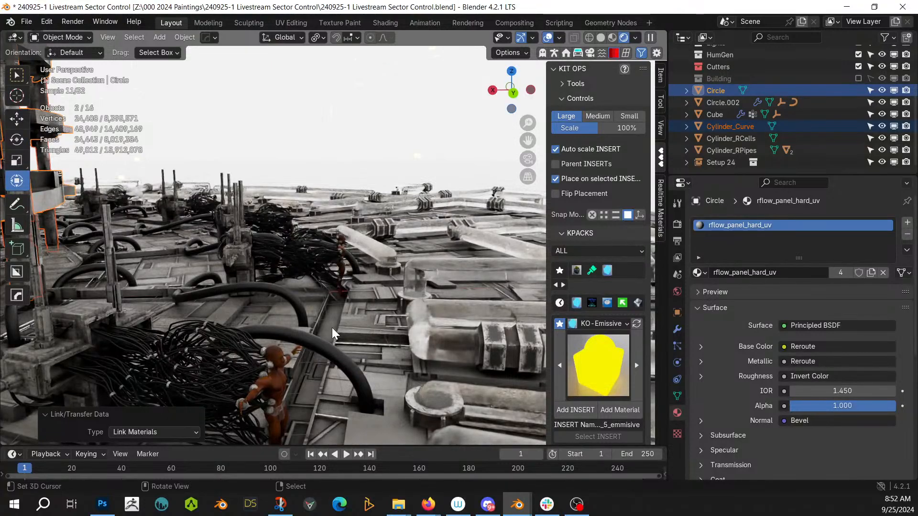
key("z")
key("6")
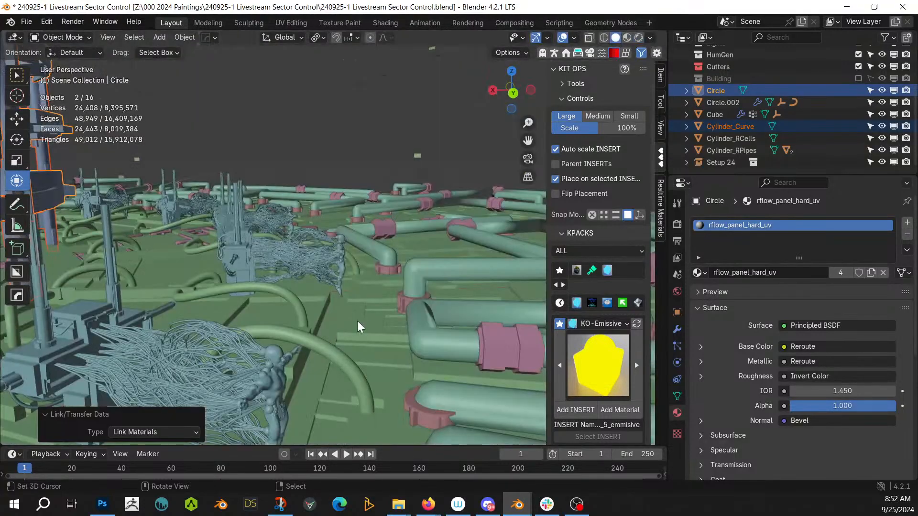
Step: Duplicate the long channel floor face between the raised panels of Circle.002 and raise the copy about 0.179 m along Z
mouse_move(357, 320)
middle_mouse_down()
mouse_move(320, 383)
mouse_move(362, 368)
mouse_move(375, 358)
mouse_move(328, 341)
middle_mouse_up()
left_click(342, 322)
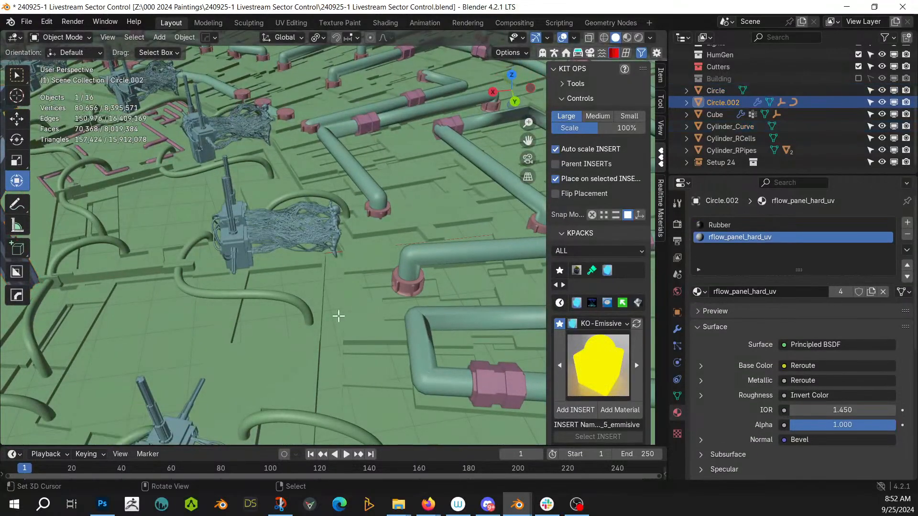
key("Tab")
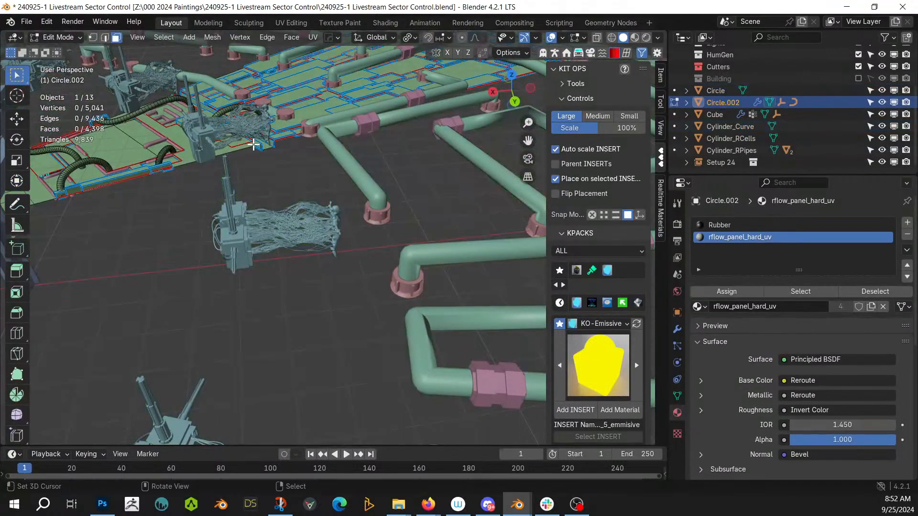
scroll(314, 151, "up", 5)
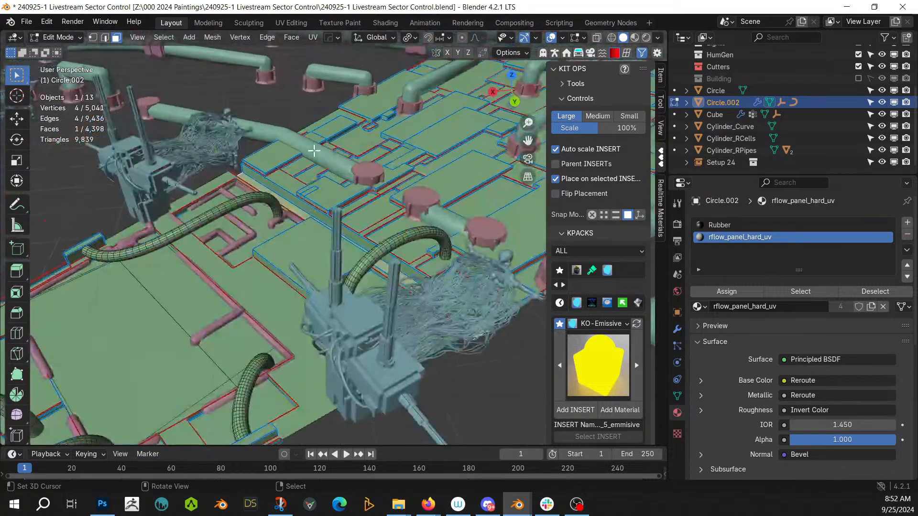
mouse_move(314, 151)
middle_mouse_down()
mouse_move(211, 141)
mouse_move(303, 211)
middle_mouse_up()
scroll(212, 143, "up", 3)
scroll(308, 244, "up", 4)
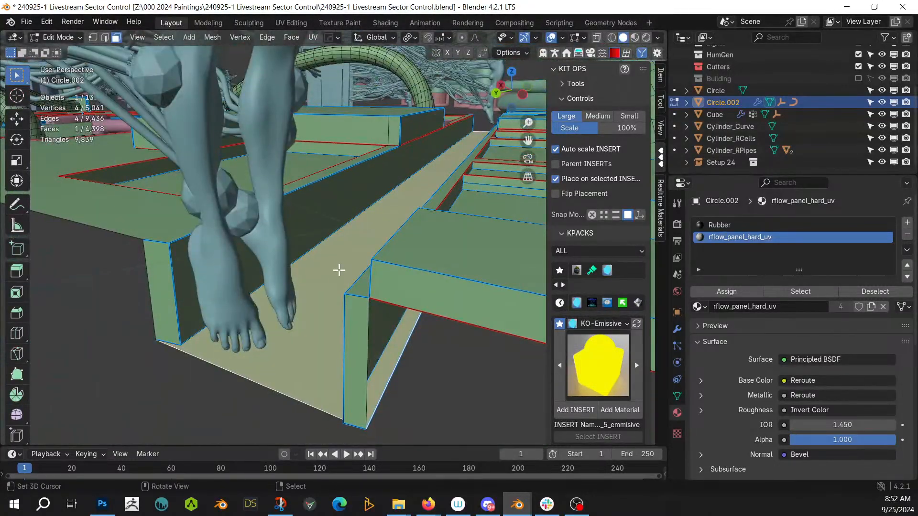
key("shift+d")
key("Escape")
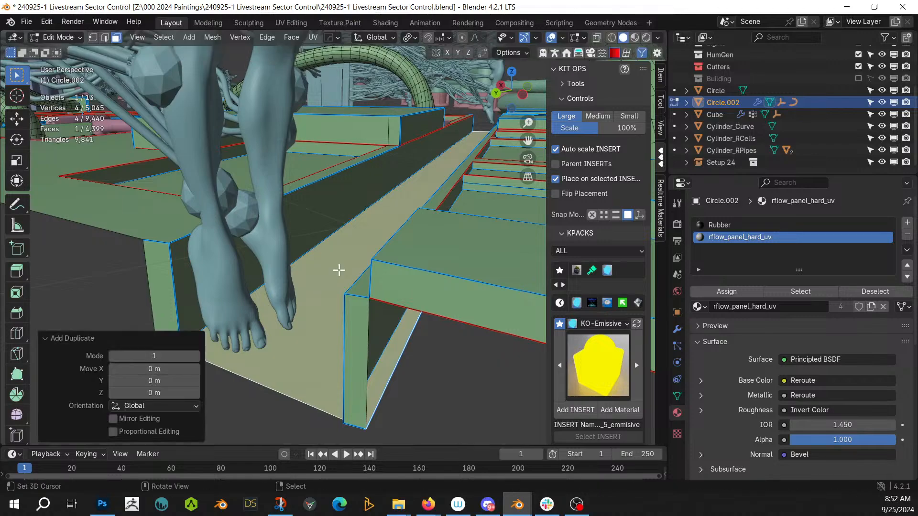
key("g")
key("z")
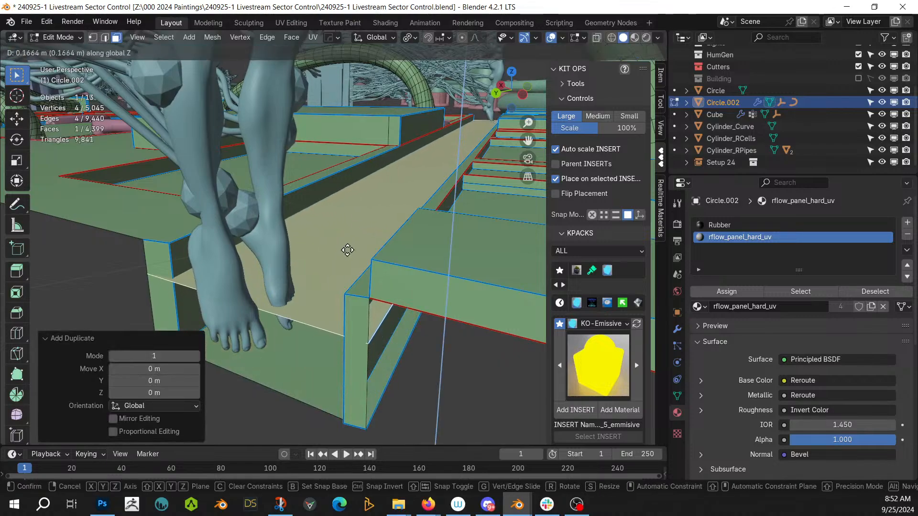
left_click(348, 250)
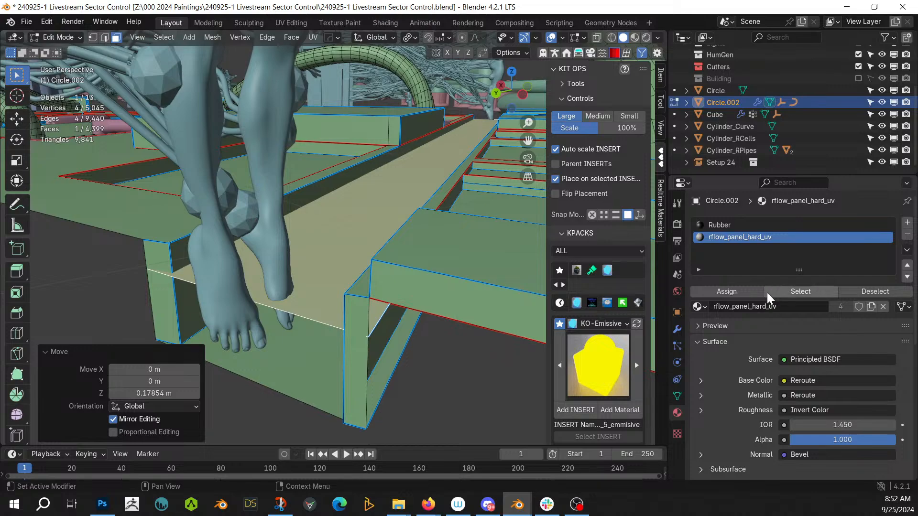
Step: Add a material slot with Ground Haze Box Noise 2 to Circle.002, assign it to the raised face and save the file
left_click(907, 223)
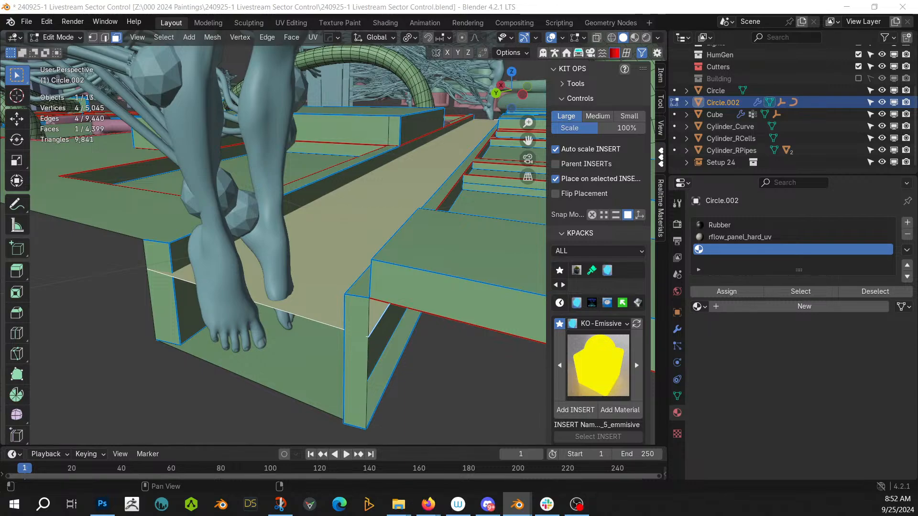
left_click(698, 306)
left_click(731, 260)
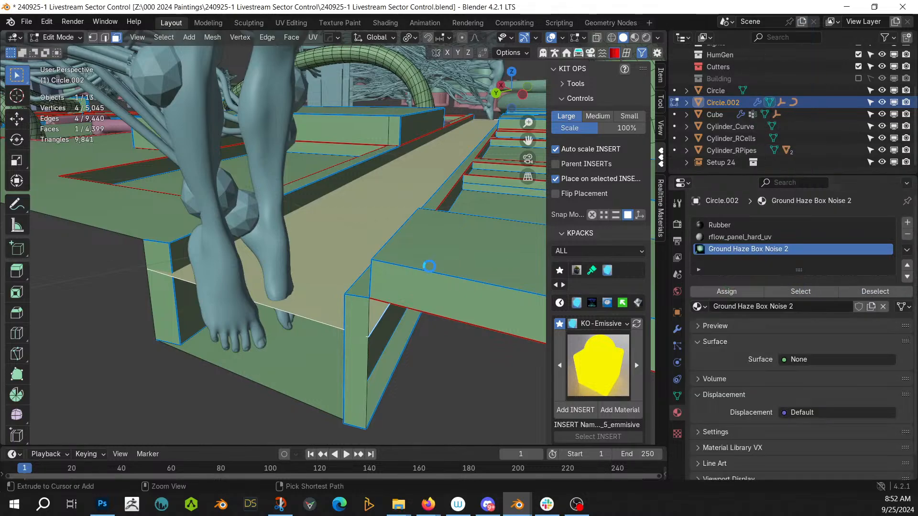
key("ctrl+s")
key("Tab")
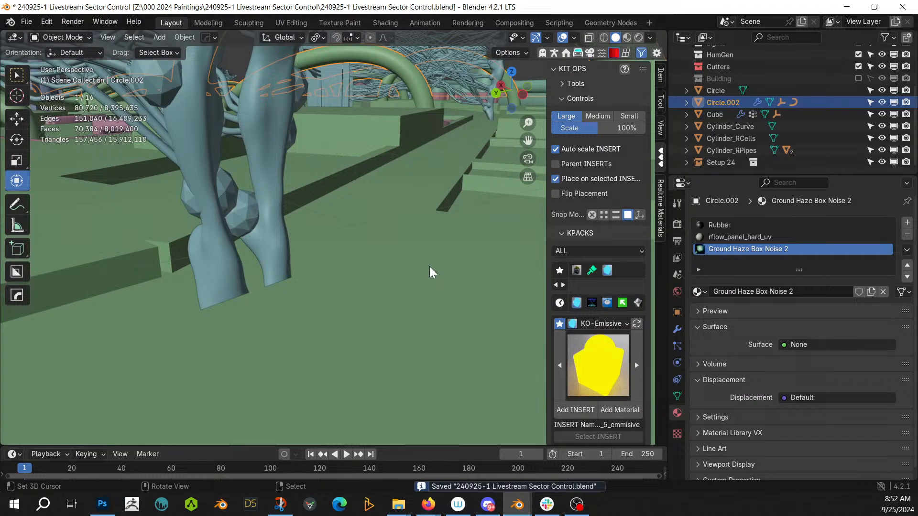
Step: Switch the viewport to rendered shading and examine the haze material along the floor channel
key("z")
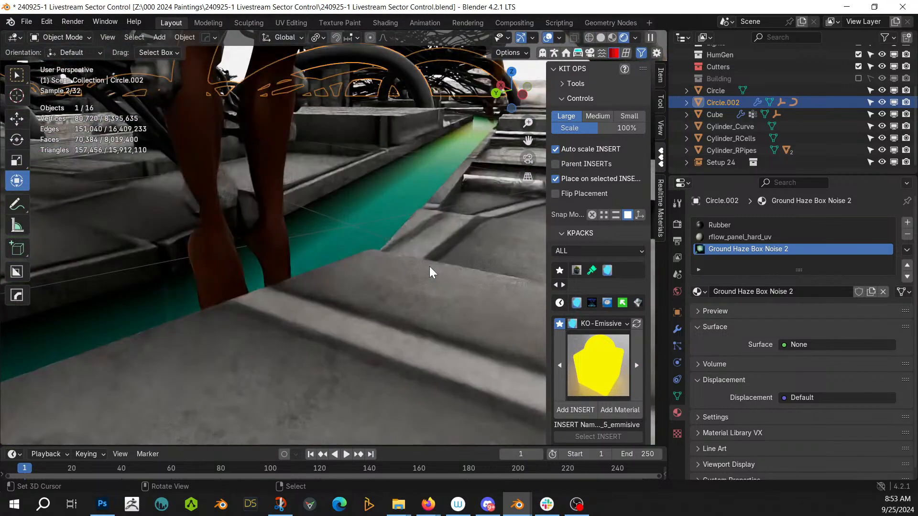
scroll(347, 285, "up", 6)
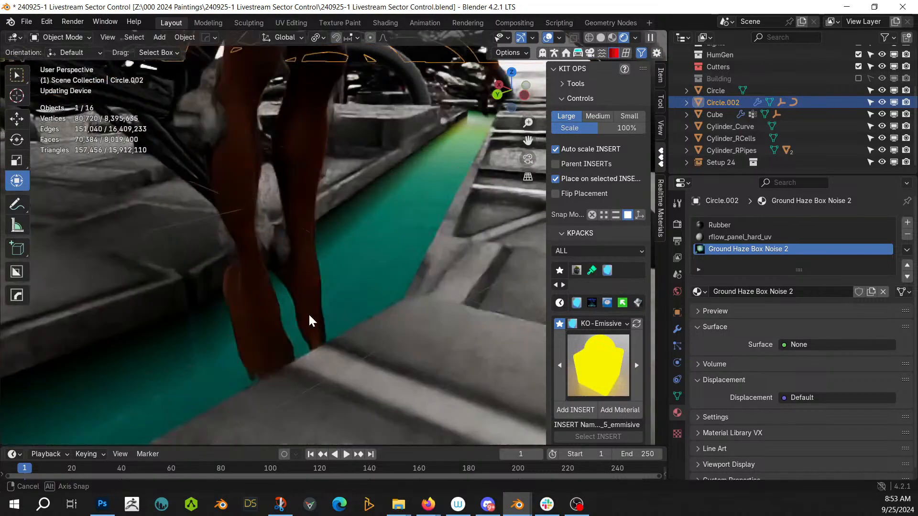
scroll(309, 309, "down", 6)
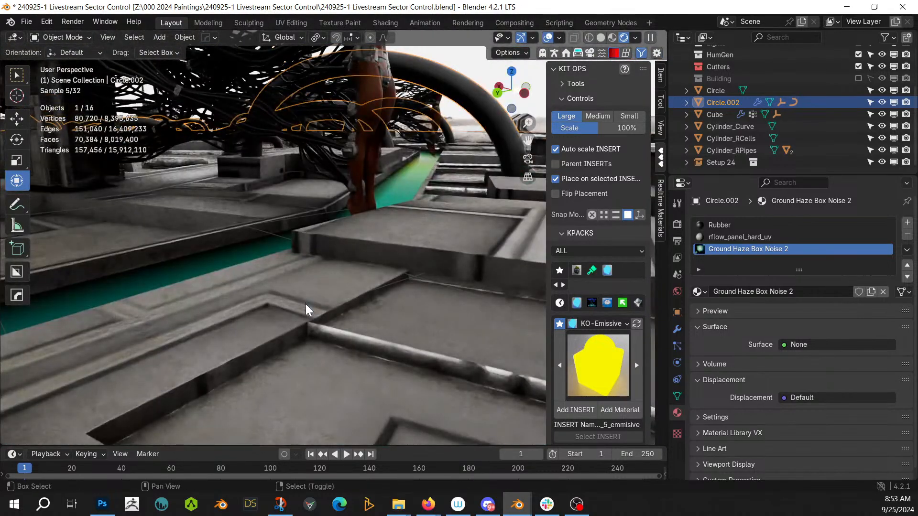
Step: Review the haze channel around the figure and the whole circular structure, and save the file
middle_click_drag(311, 308, 303, 390)
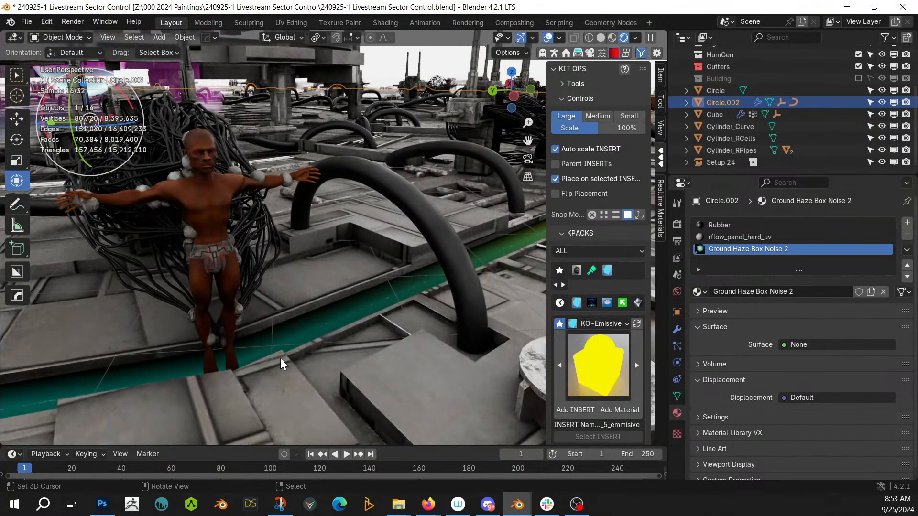
middle_click_drag(282, 365, 303, 287)
scroll(305, 287, "down", 10)
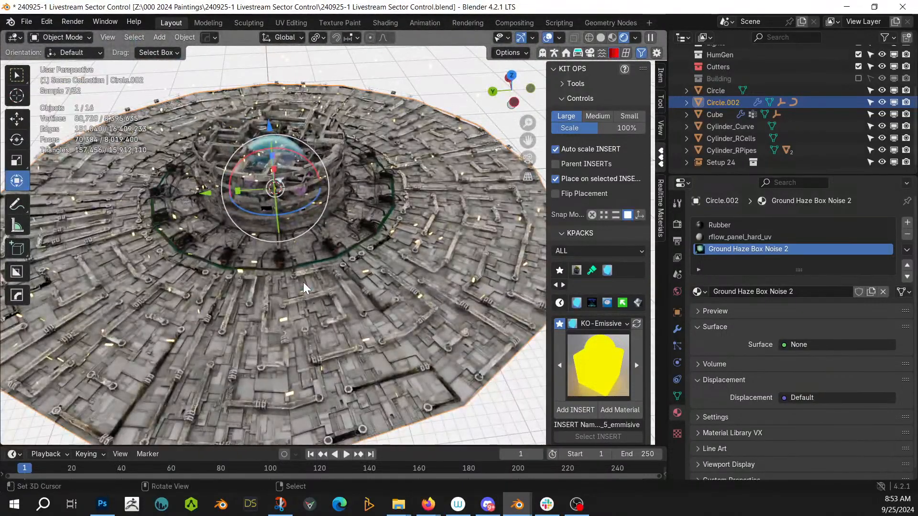
scroll(306, 287, "down", 5)
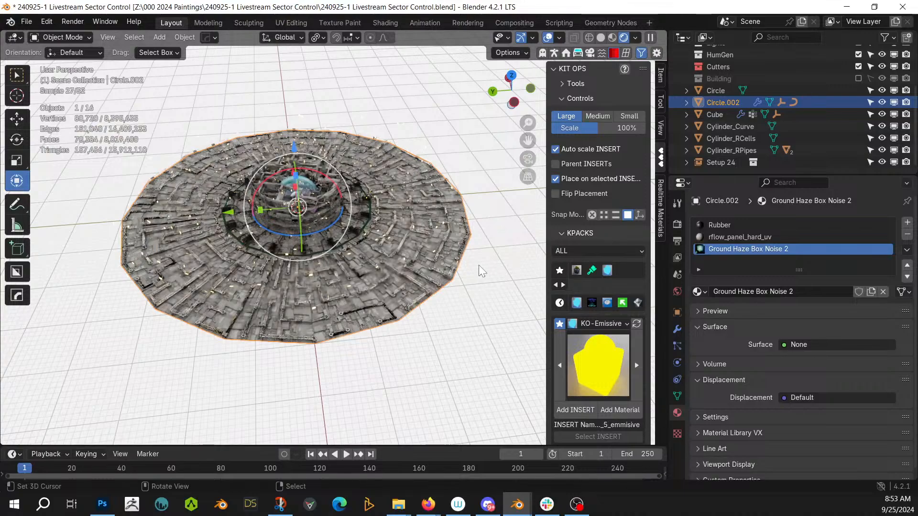
key("ctrl+s")
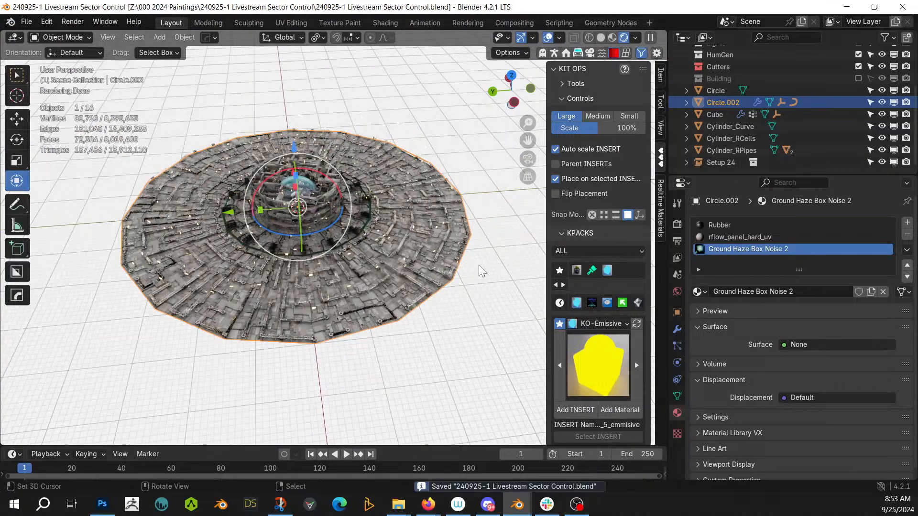
Step: Switch the viewport to solid shading and align the camera to a low view of the figure behind the large pipes
key("z")
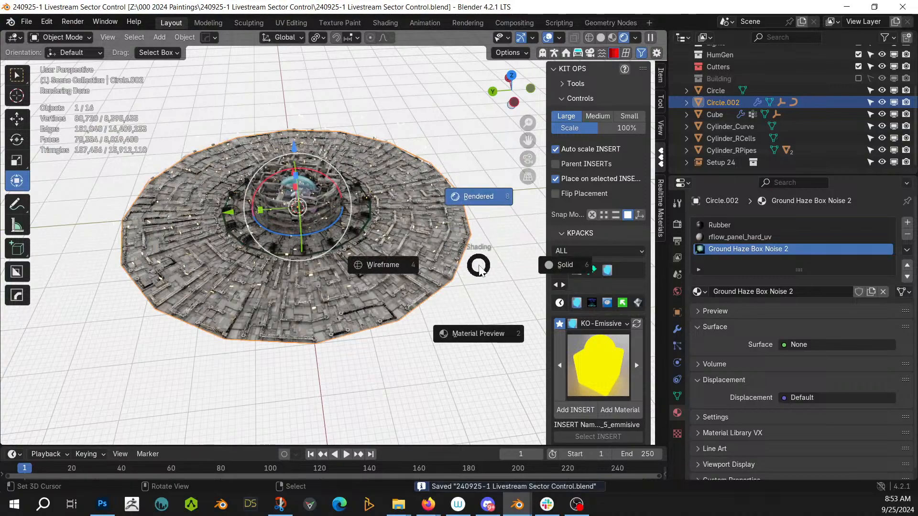
key("6")
scroll(410, 276, "up", 5)
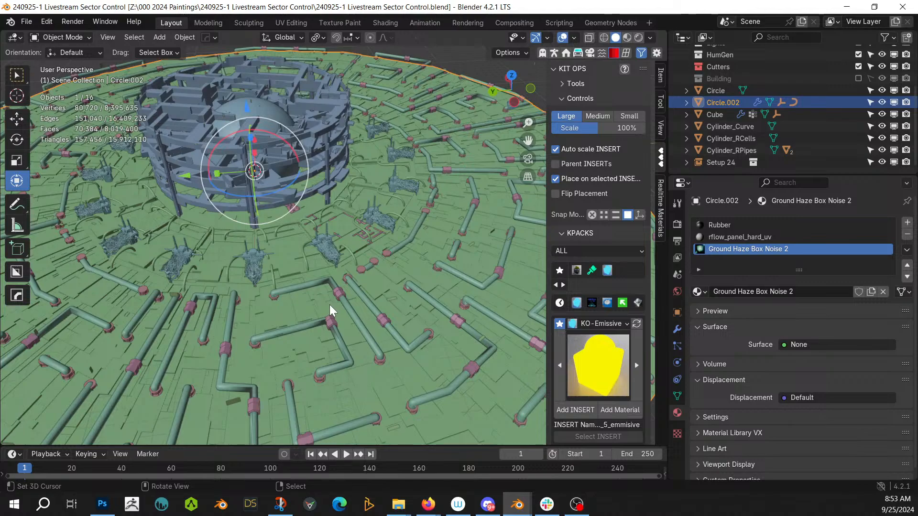
middle_click_drag(328, 317, 573, 272)
middle_click_drag(502, 272, 308, 276)
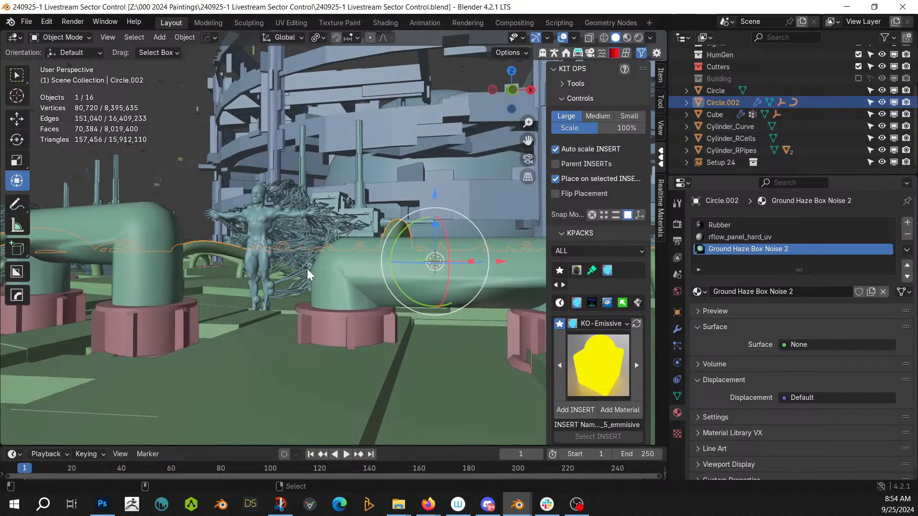
key("ctrl+alt+KP_0")
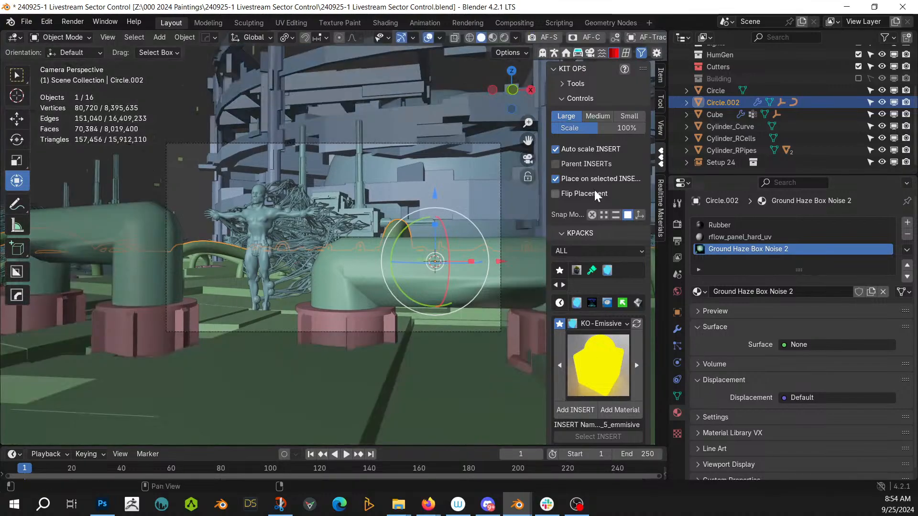
Step: Apply the Arri Alexa 65 sensor preset in the Photographer settings of the camera
left_click(591, 54)
left_click(660, 376)
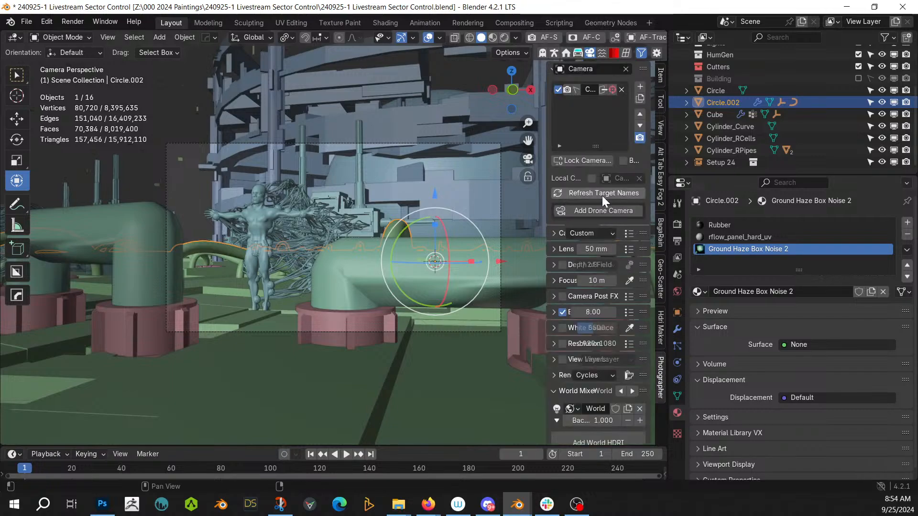
left_click(627, 232)
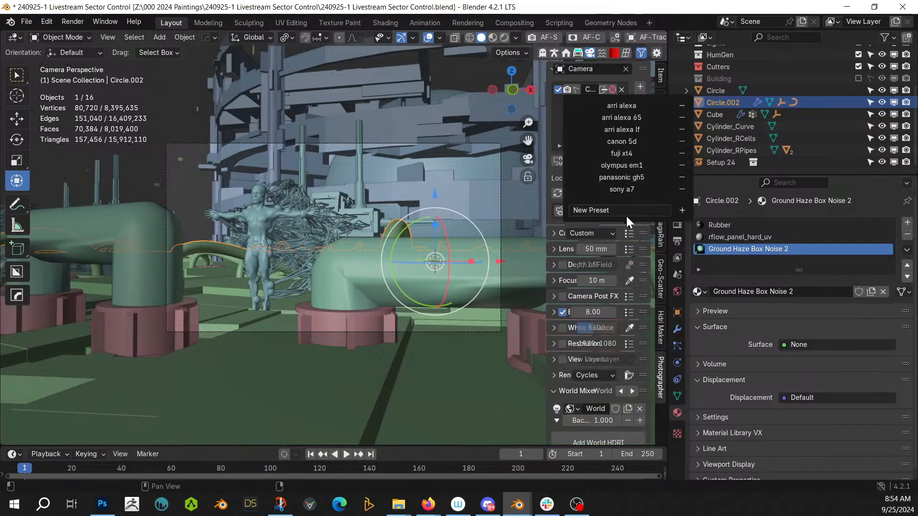
left_click(622, 117)
left_click(590, 233)
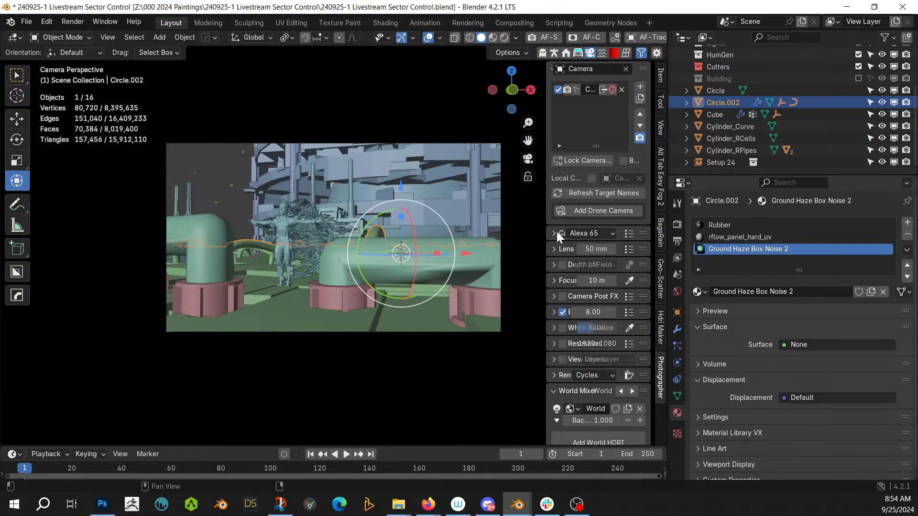
Step: Enable the camera's depth of field at 2.3 and apply a widescreen resolution preset 1068 pixels high
left_click(629, 249)
left_click(649, 110)
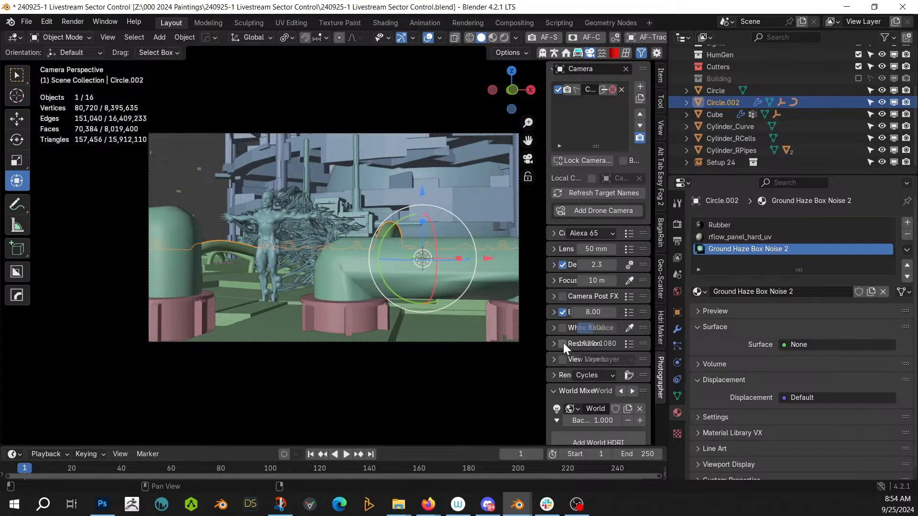
left_click(629, 344)
left_click(635, 168)
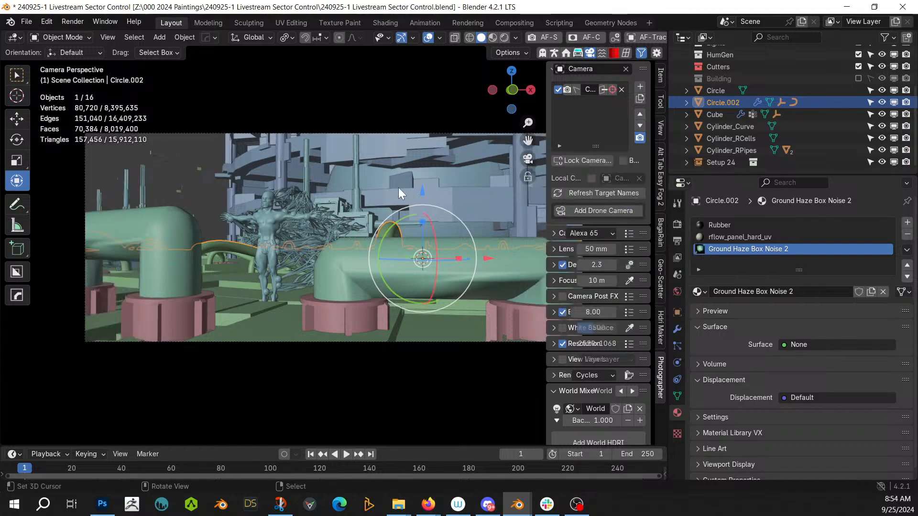
Step: Reframe the camera with walk navigation so the figure sits at the frame's edge and more of the ring structure shows
key("shift+grave")
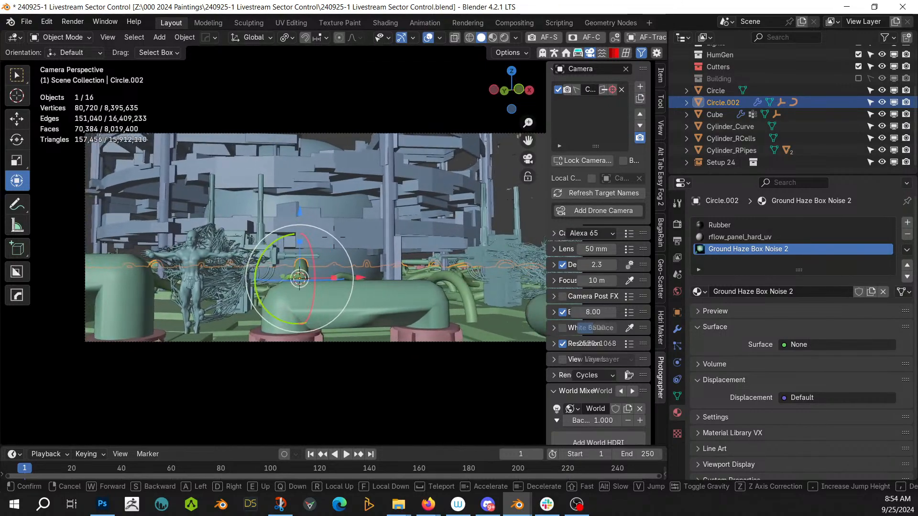
left_click(373, 273)
scroll(361, 313, "down", 3)
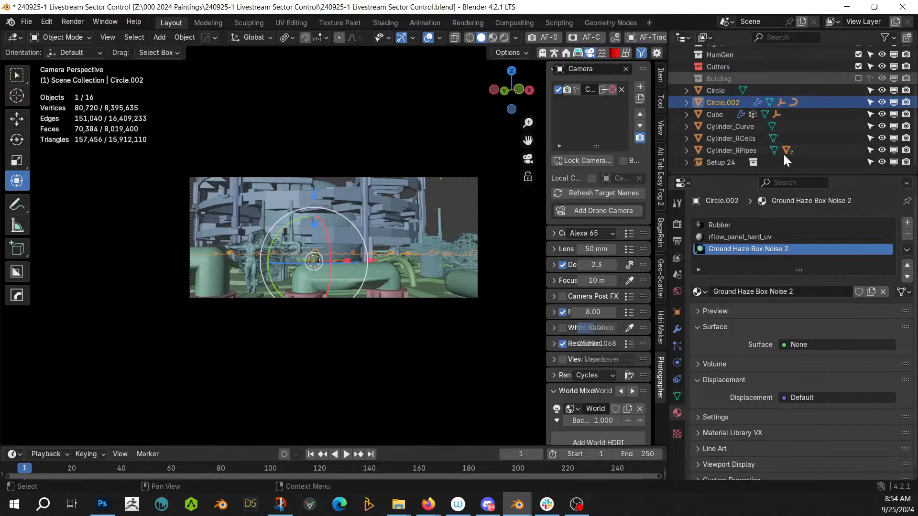
Step: Enable the Building collection in the view layer and save the file
left_click(858, 79)
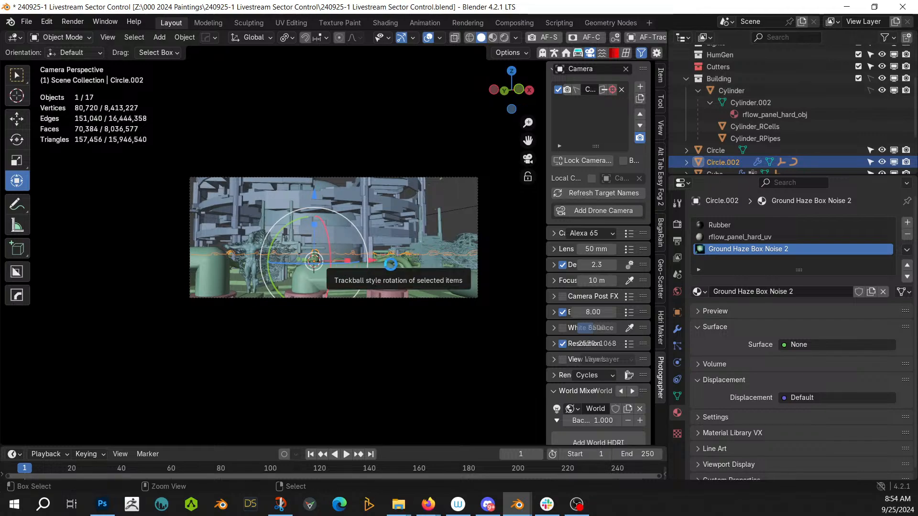
key("ctrl+s")
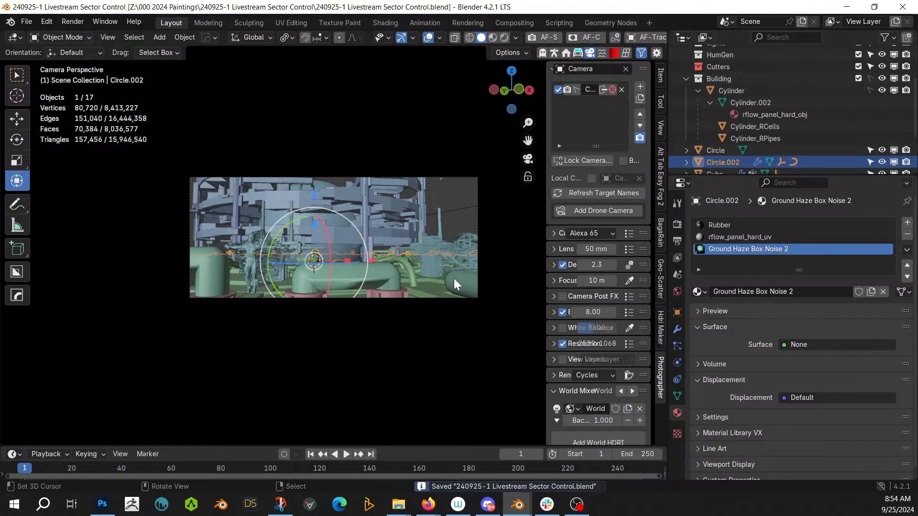
middle_click_drag(451, 295, 447, 337)
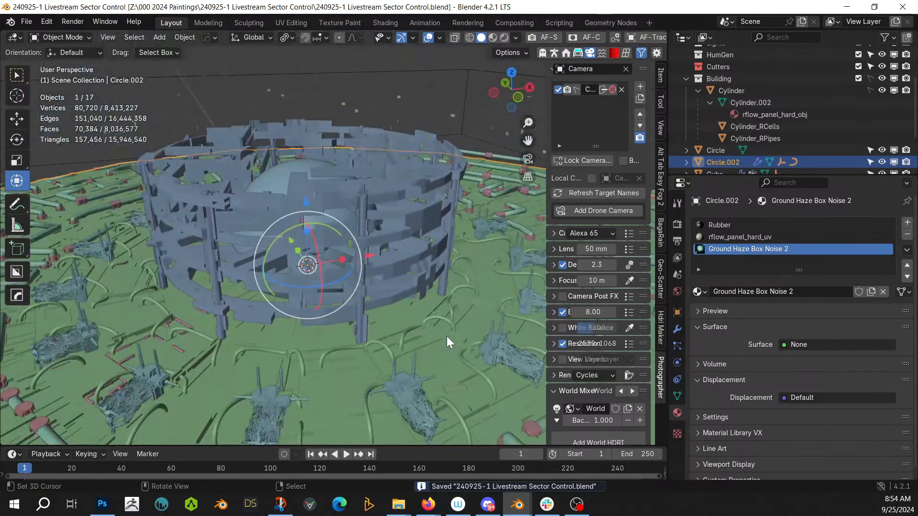
Step: Return to the camera view and reposition the camera with walk navigation to frame the figure between the two large pipes
key("KP_0")
key("shift+grave")
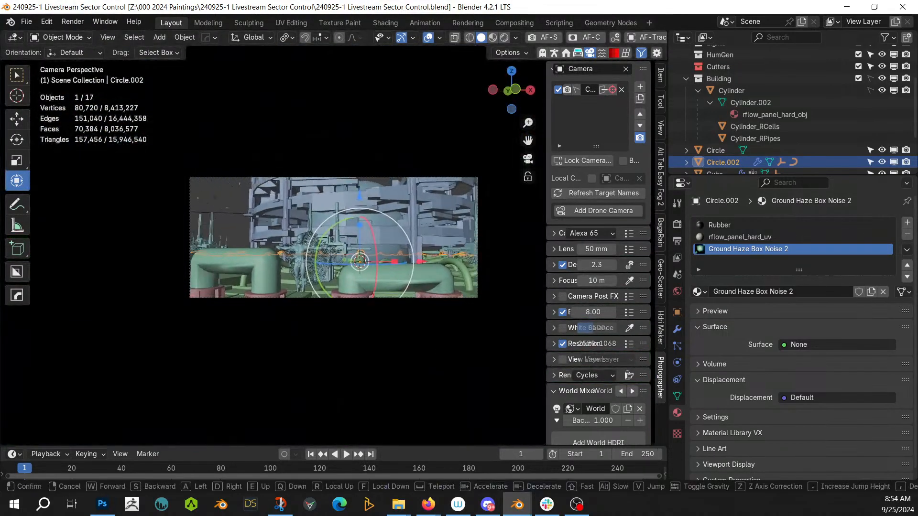
key("a")
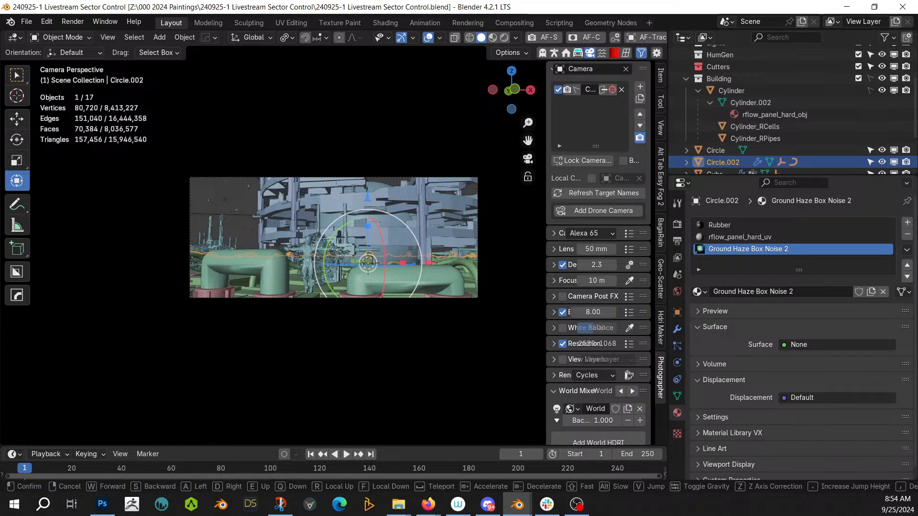
key("a")
key("d")
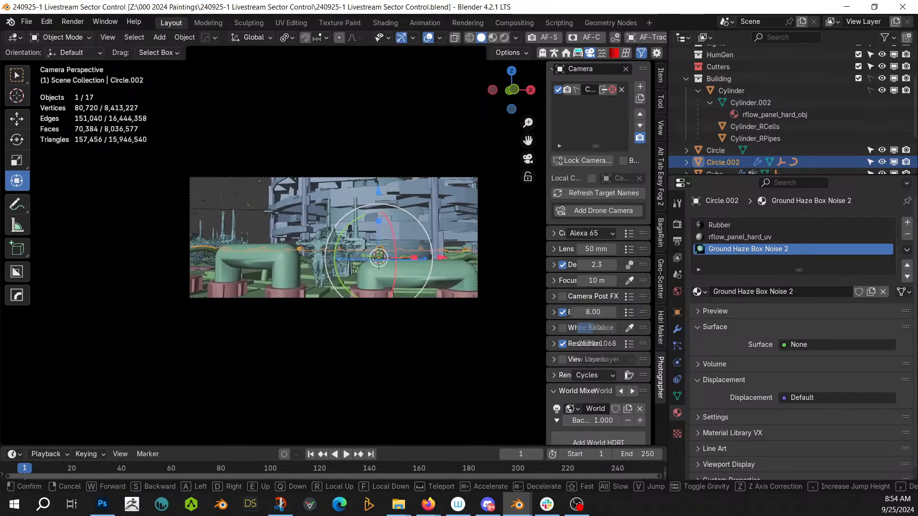
left_click(433, 346)
scroll(443, 346, "up", 3)
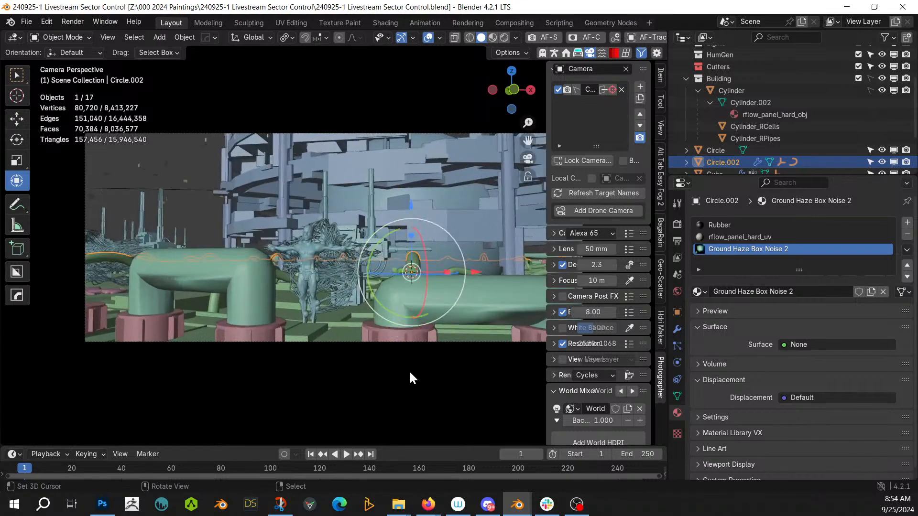
Step: Place the 3D cursor at the figure's feet and add a Sun light there in the Lights collection
left_click(309, 326)
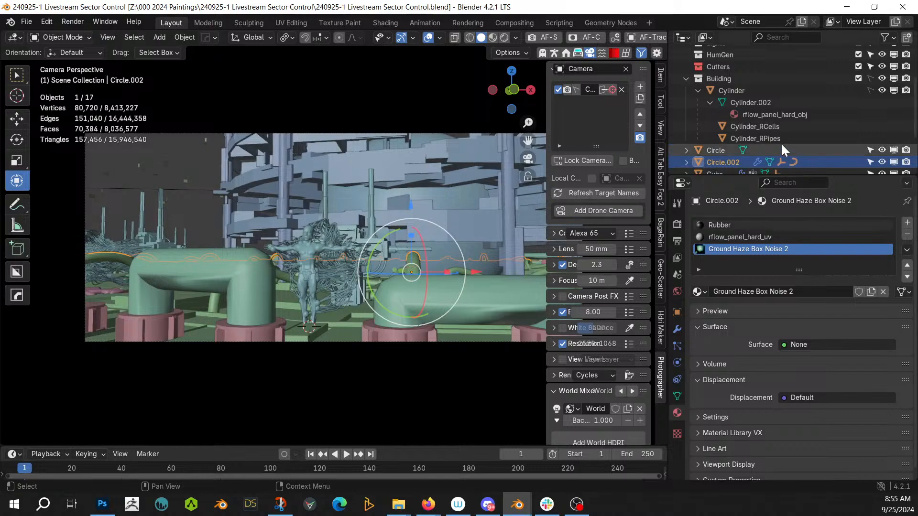
left_click(687, 79)
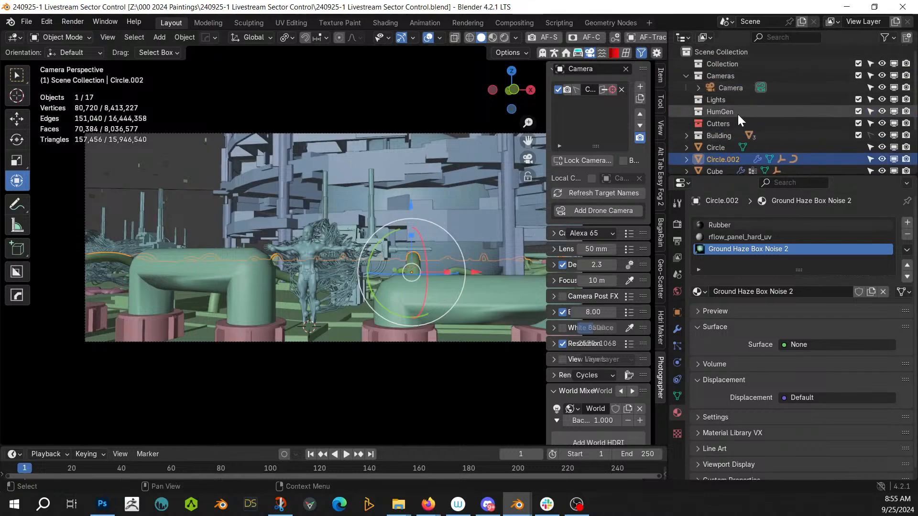
left_click(720, 99)
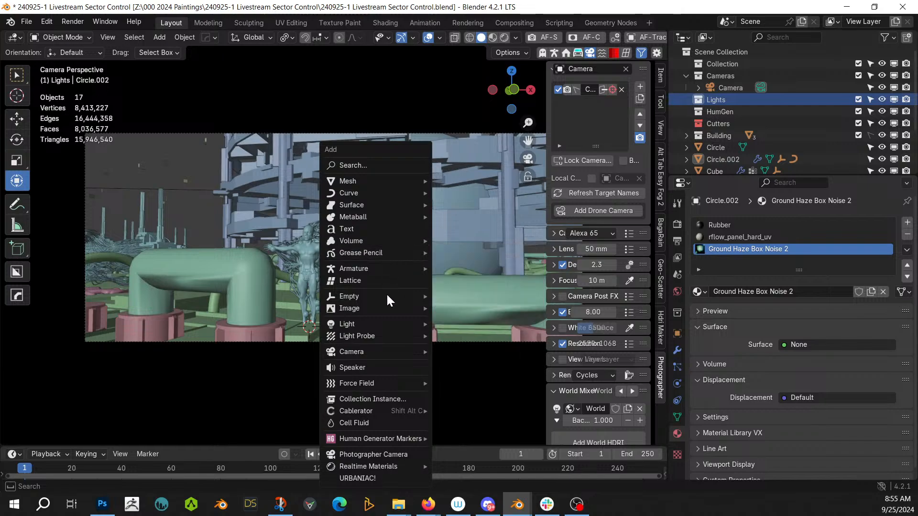
mouse_move(386, 323)
left_click(484, 336)
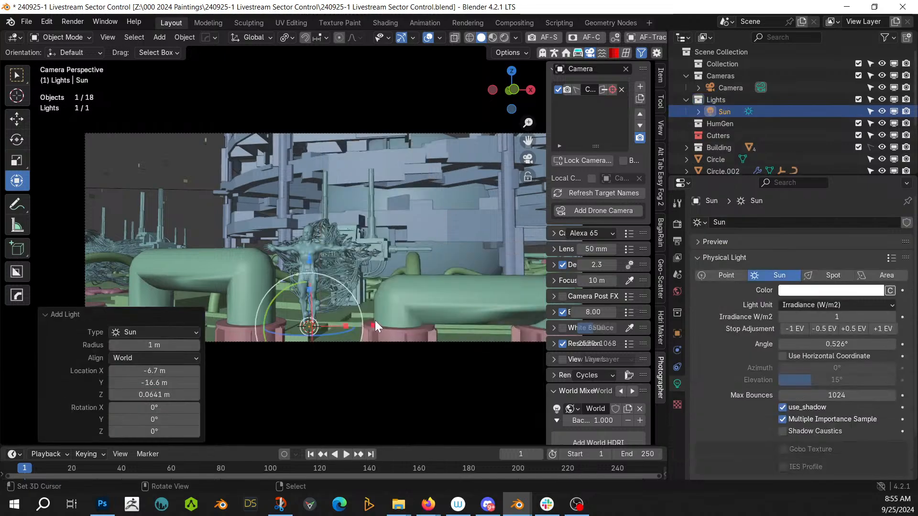
Step: Move the Sun light about 2.02 m along Z and -0.73 m along X, and rotate it about -13.7° around Y
key("g")
key("z")
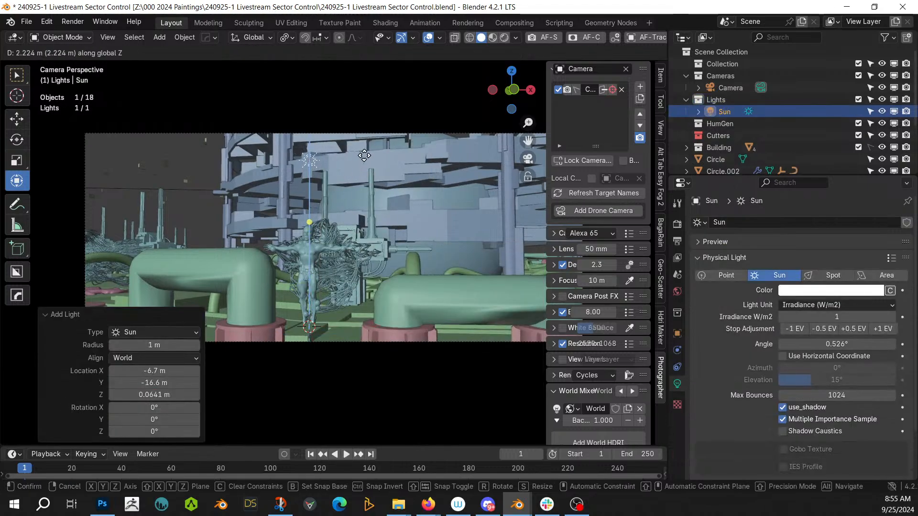
left_click(363, 165)
key("g")
key("x")
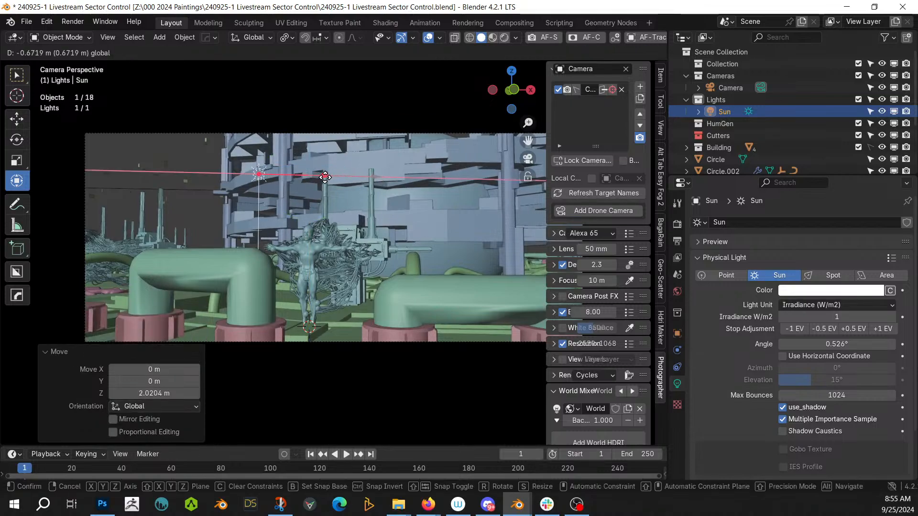
left_click(412, 230)
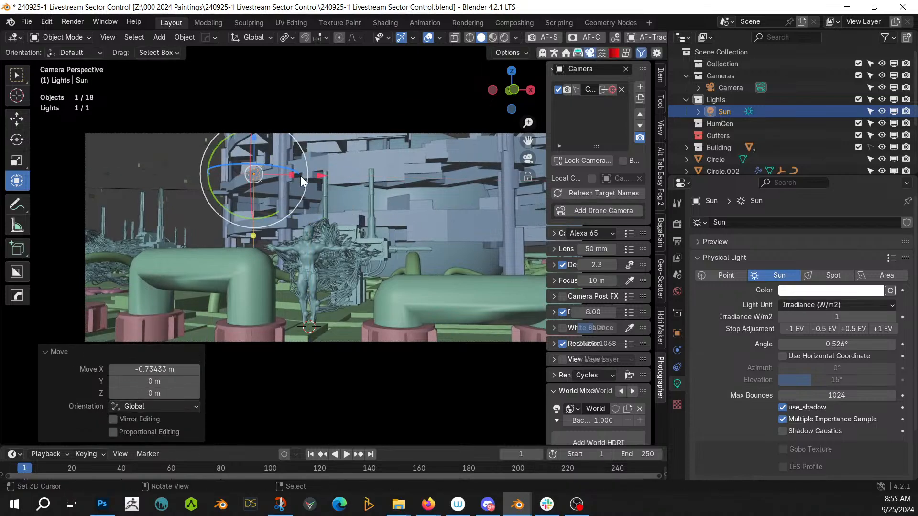
key("r")
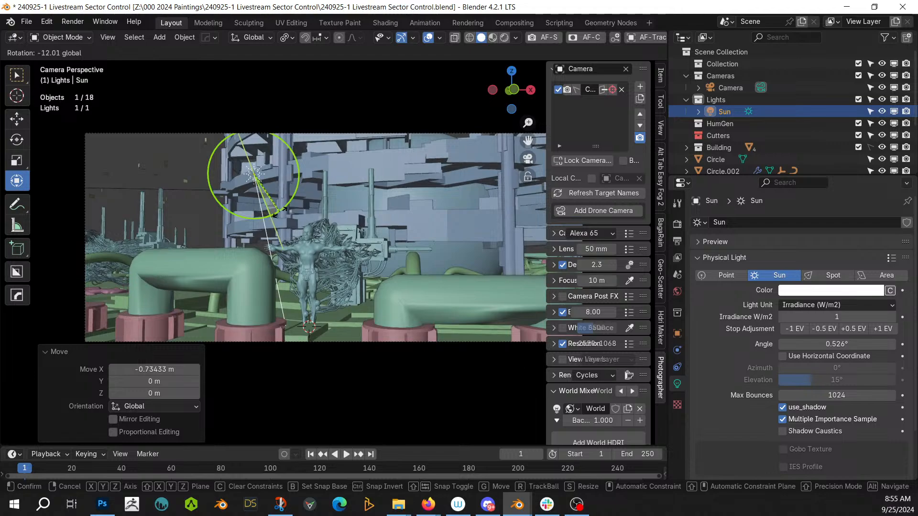
left_click(280, 212)
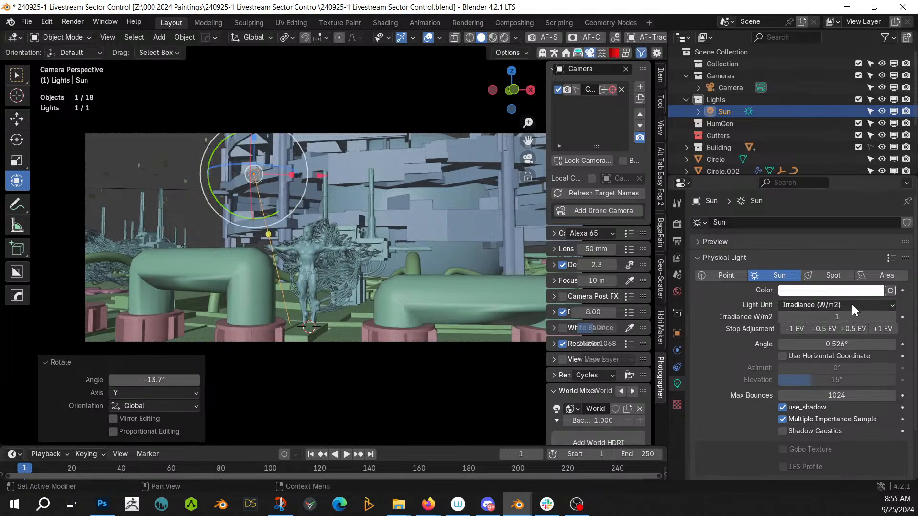
Step: Switch the Sun light to color temperature at 10000 and set its irradiance to 10 W/m2
left_click(889, 290)
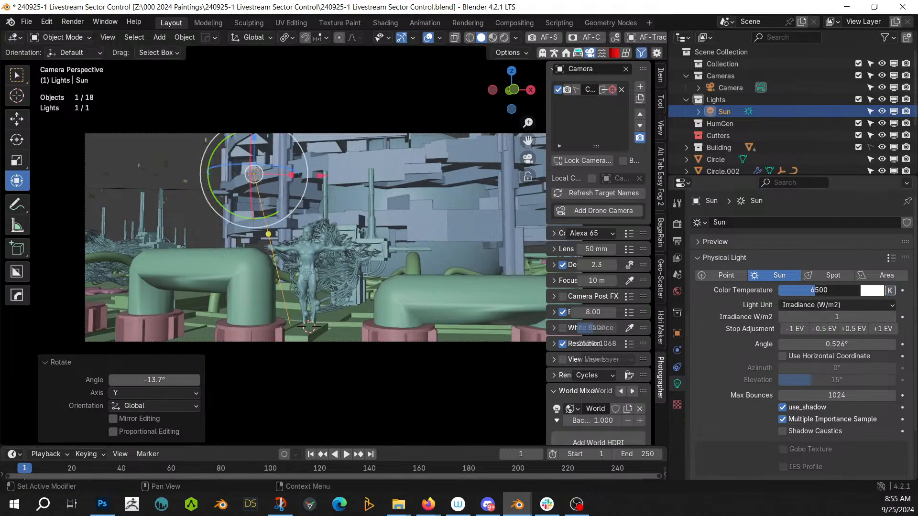
left_click(832, 290)
type("10000")
key("Return")
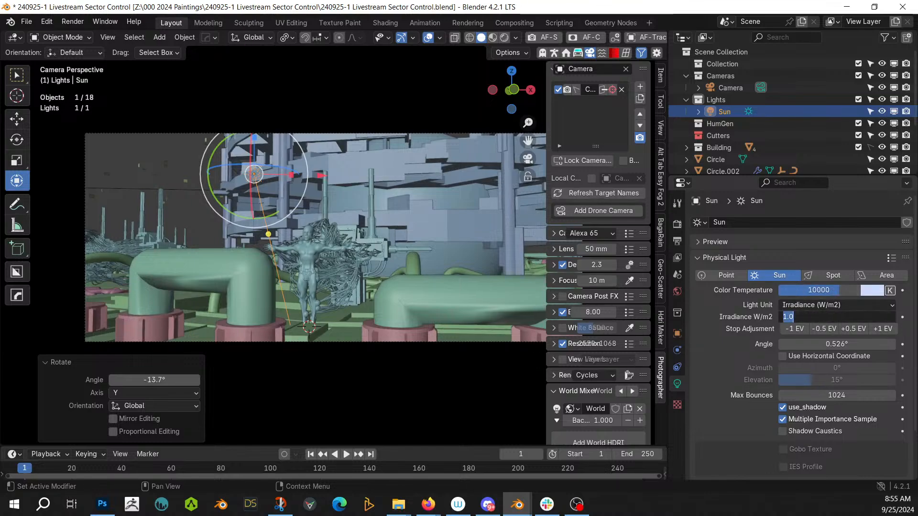
type("10")
key("Return")
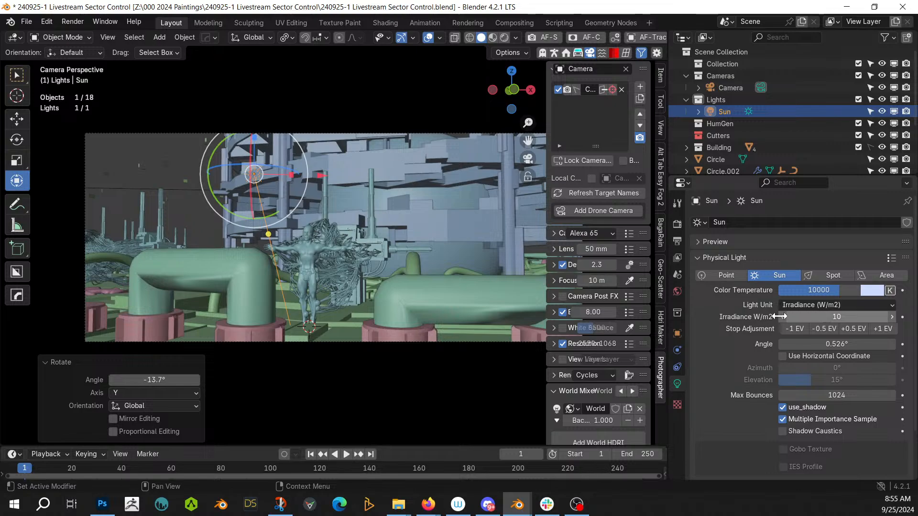
Step: Set the camera's exposure value to 7 and save the file
left_click(593, 311)
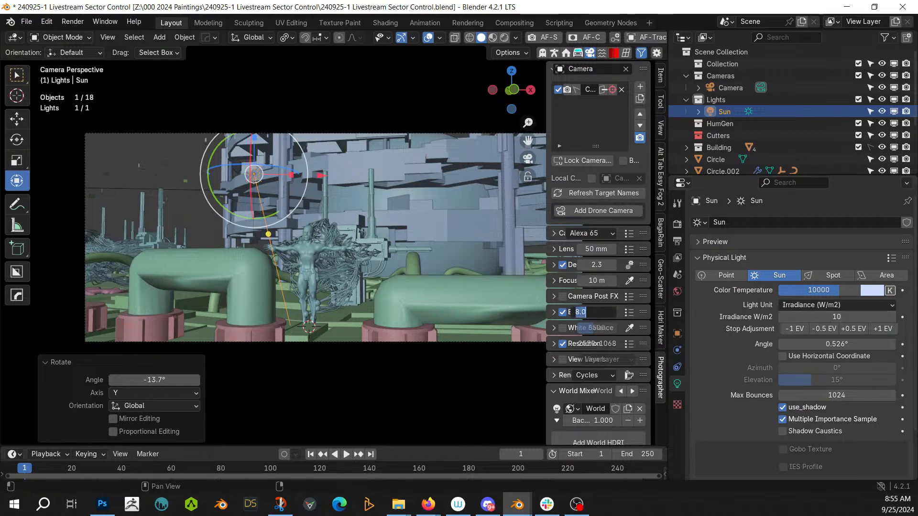
type("7")
key("Return")
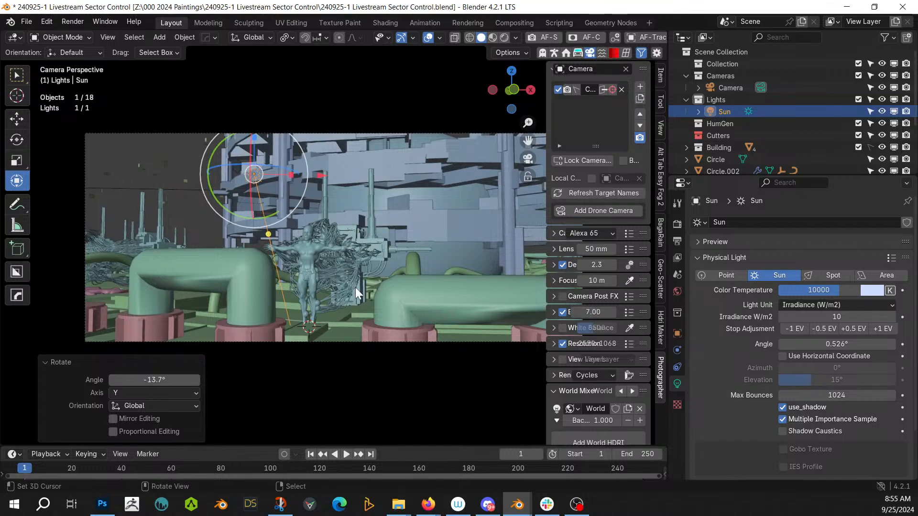
key("ctrl")
key("ctrl+s")
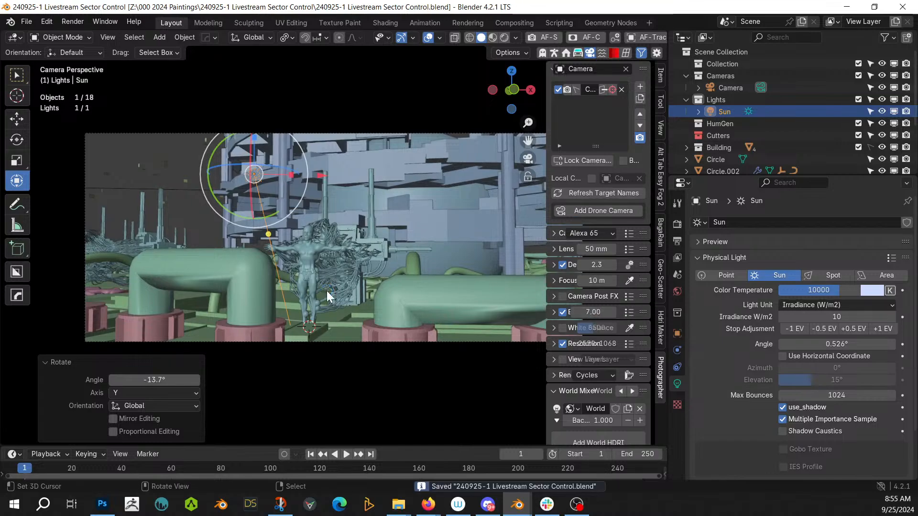
Step: Switch to rendered shading and reposition the camera with walk navigation to frame the figure from the side with the glowing core behind
key("z")
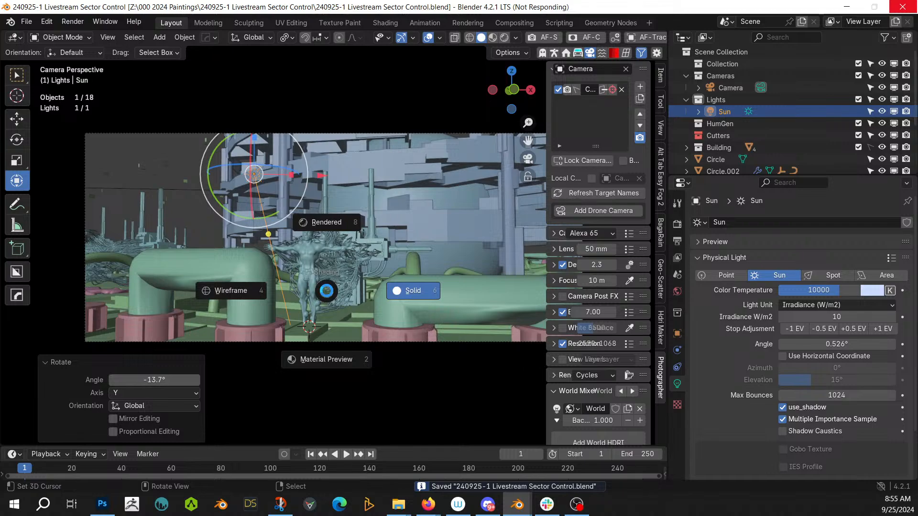
key("8")
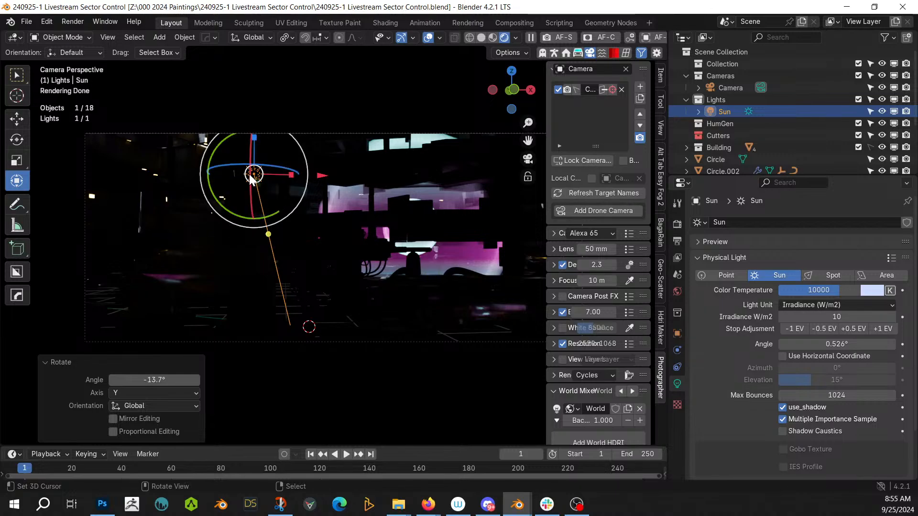
middle_click_drag(303, 157, 234, 185)
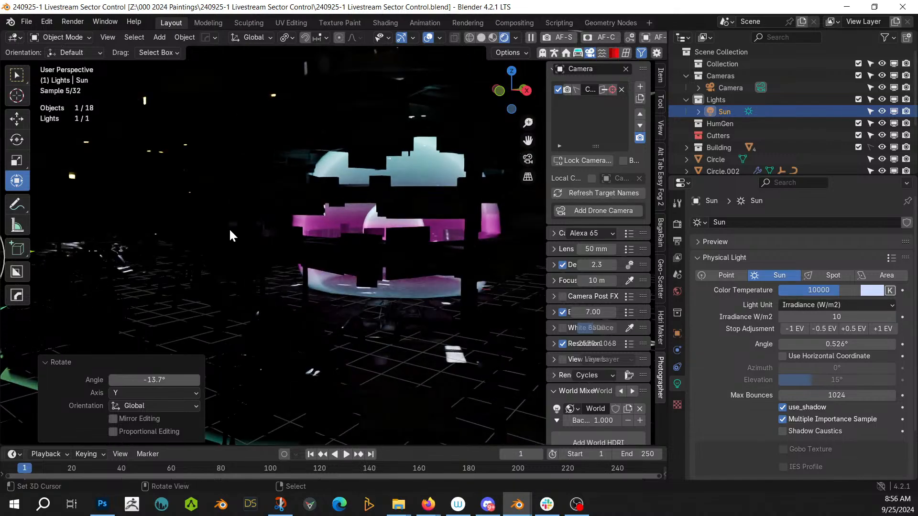
middle_click_drag(230, 234, 293, 237)
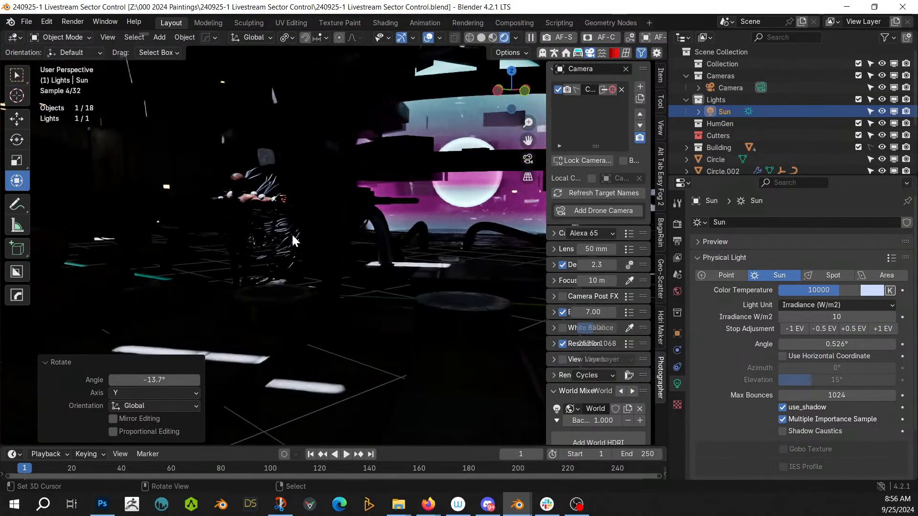
key("KP_0")
key("shift+grave")
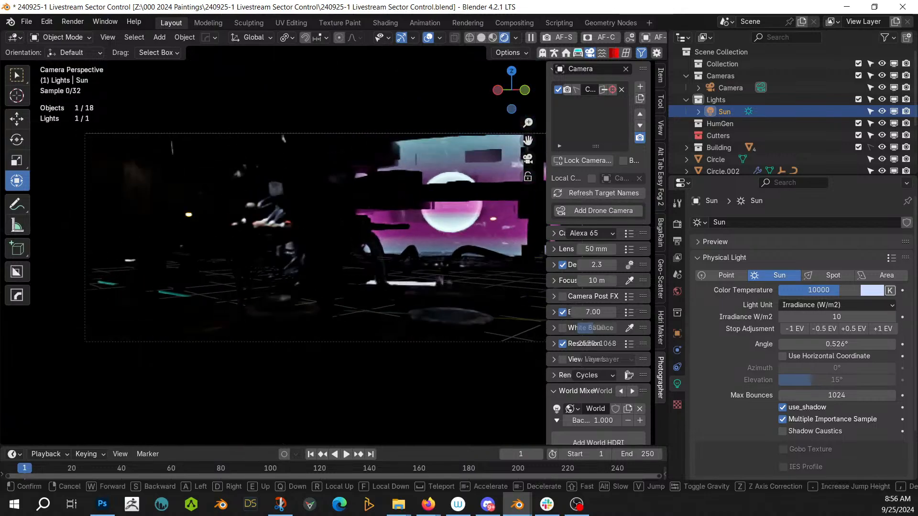
key("w")
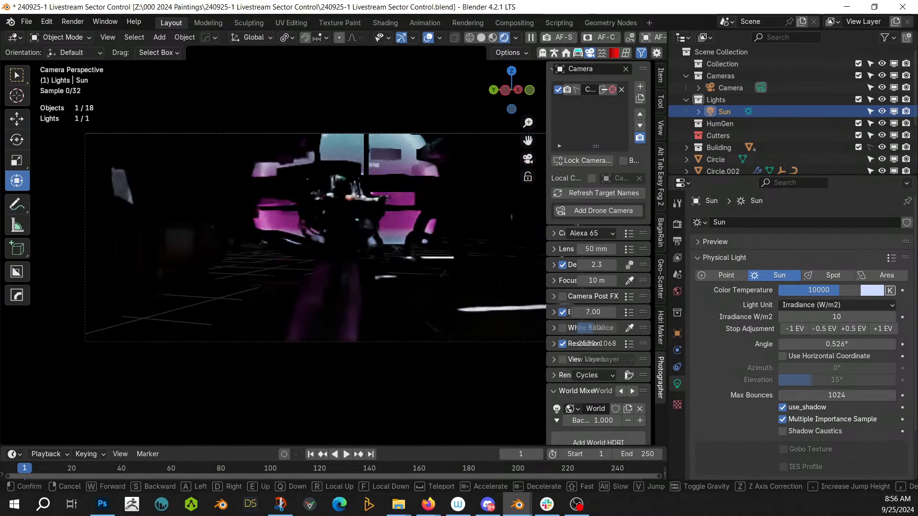
key("w")
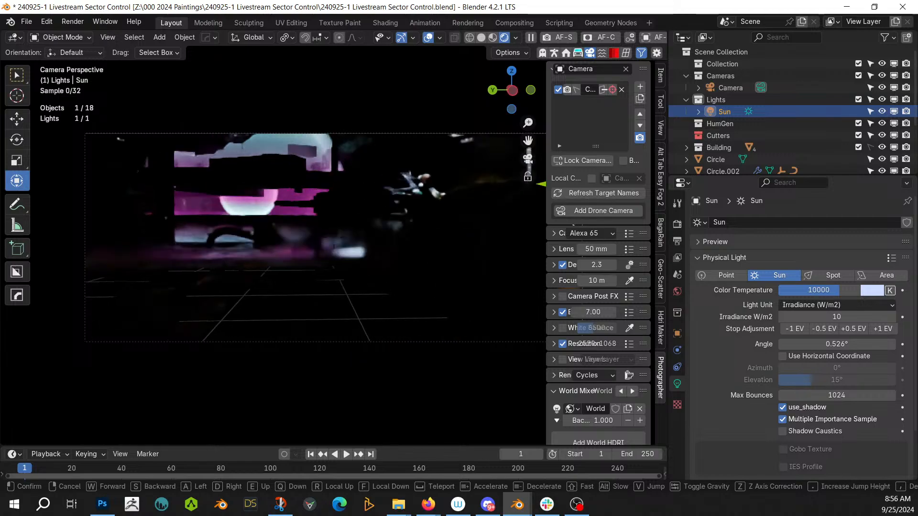
key("w")
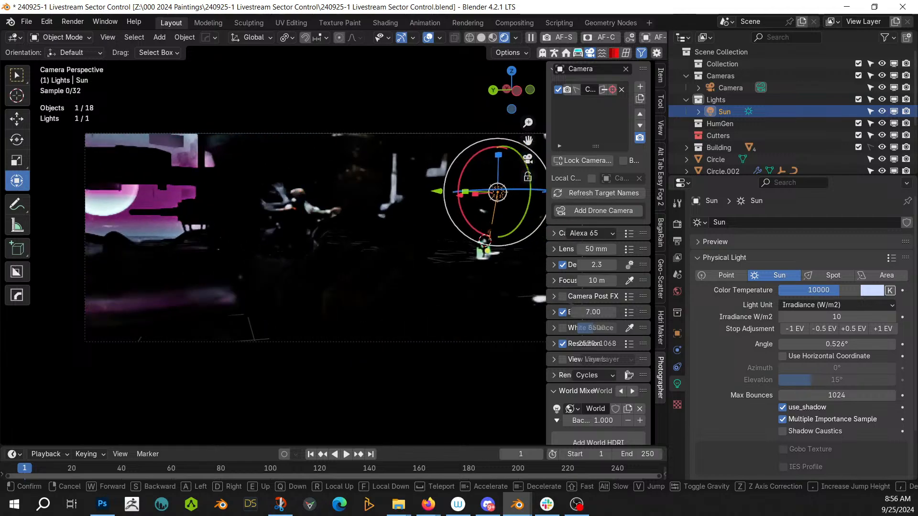
key("w")
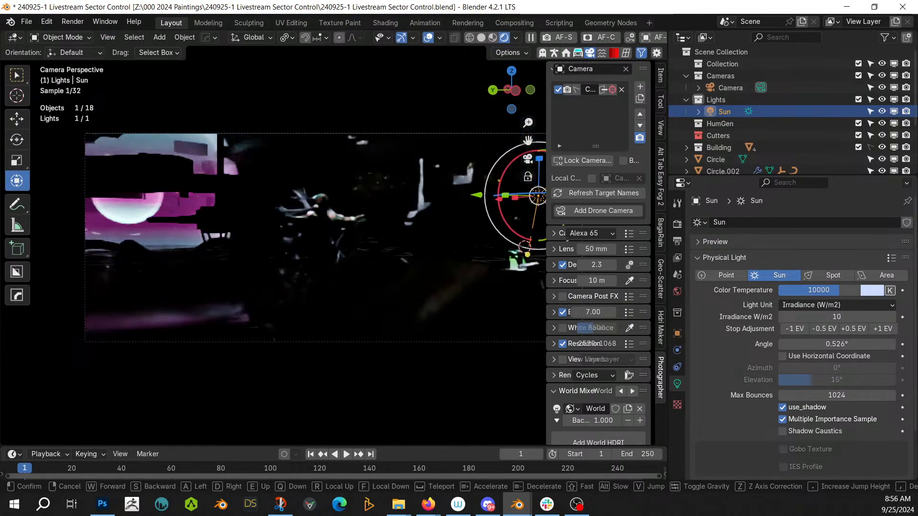
key("w")
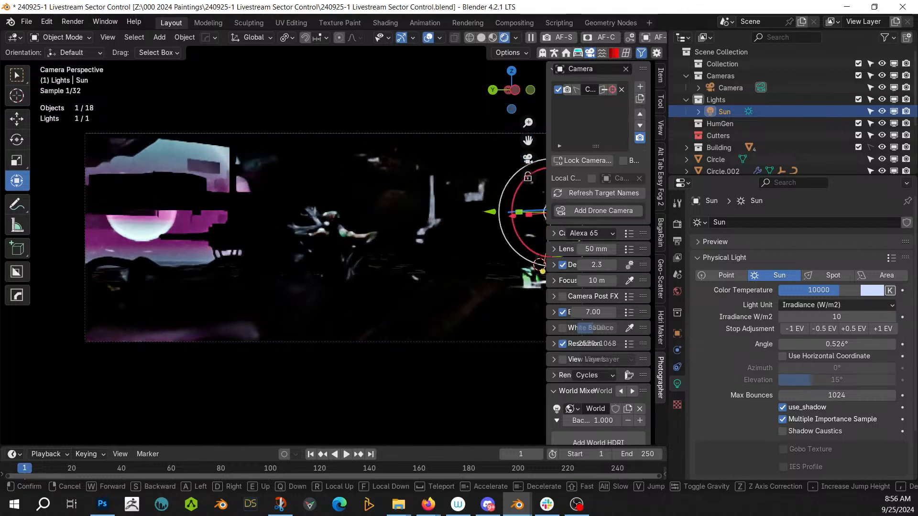
left_click(297, 236)
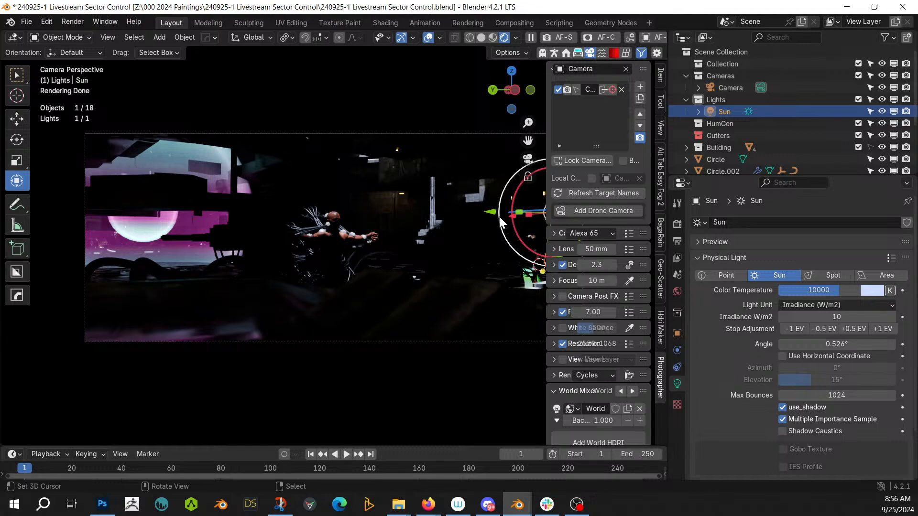
Step: Move the Sun light about 11.29 m along Y and -1.7 m along Z
left_click_drag(491, 214, 221, 210)
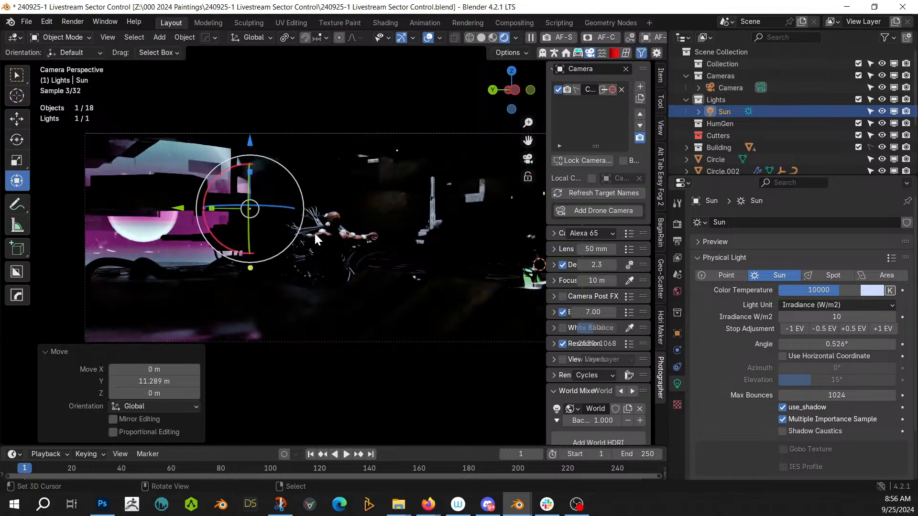
key("g")
key("z")
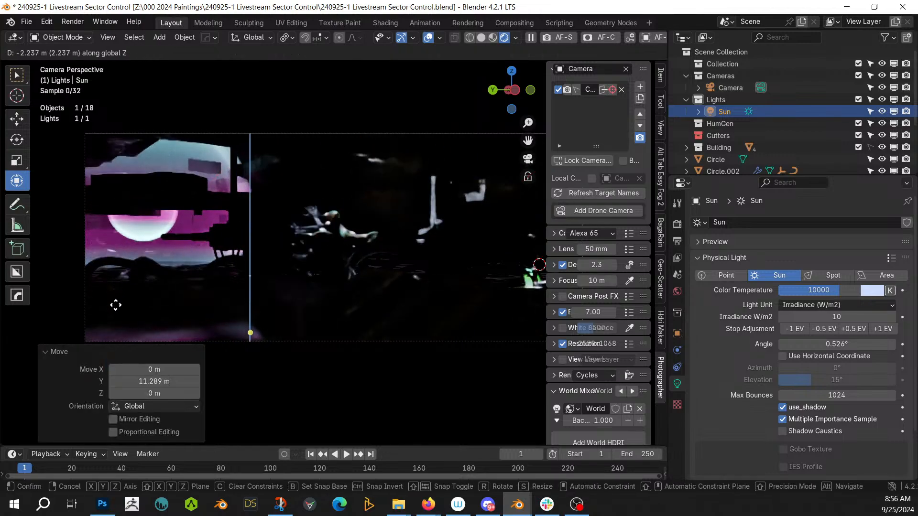
left_click(164, 287)
Step: Switch to solid shading and move the Sun light about -7.99 m along X
key("z")
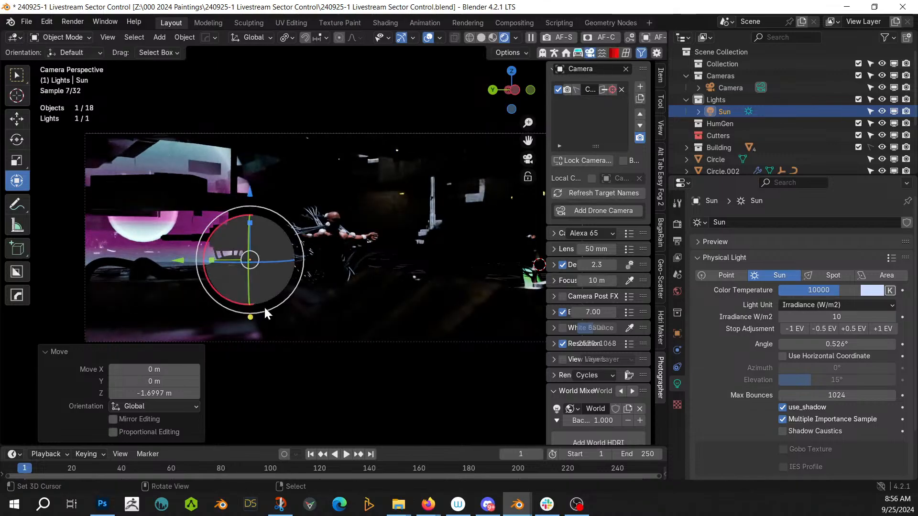
left_click(351, 306)
middle_click_drag(380, 294, 394, 306)
key("g")
key("x")
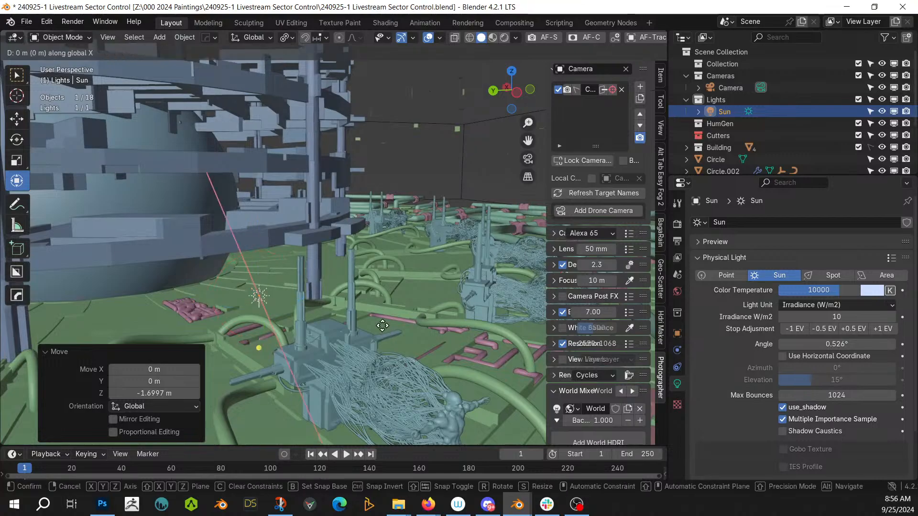
left_click(406, 96)
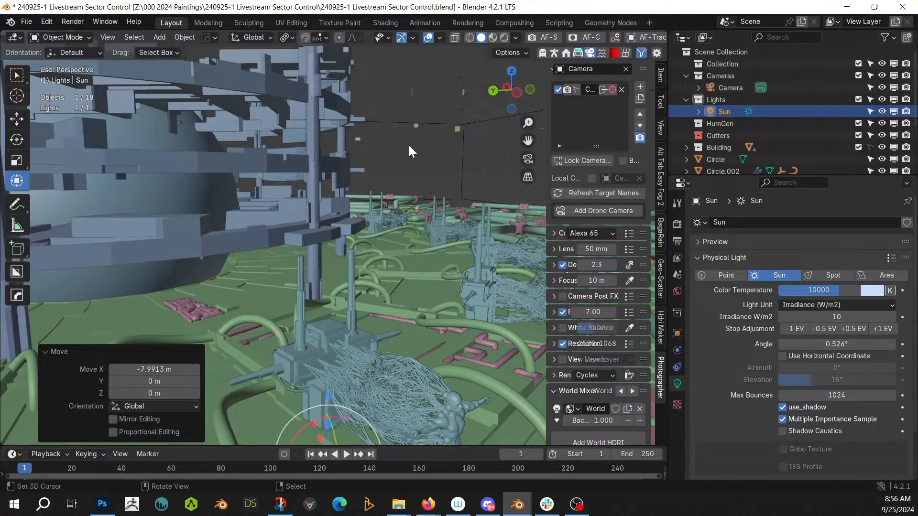
Step: Return to the camera view and move the Sun light about 1.6 m along Z and 0.69 m along Y
key("KP_0")
key("g")
key("z")
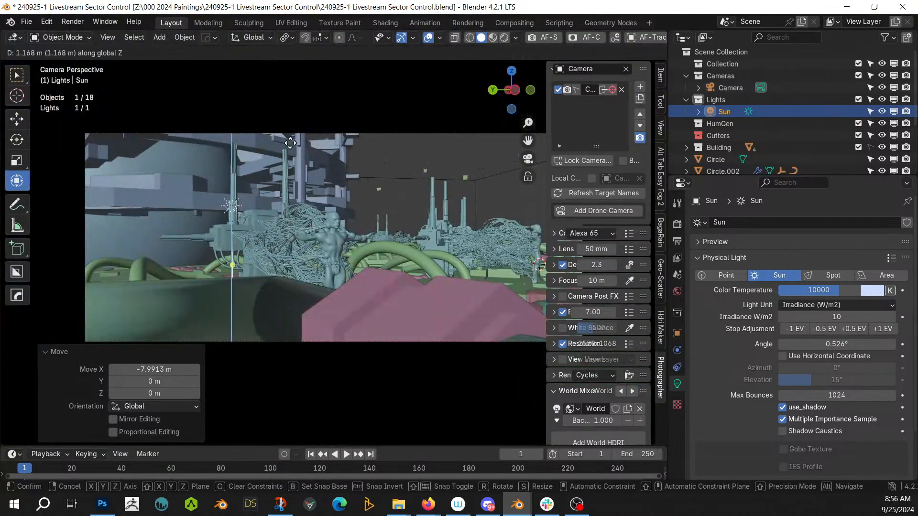
left_click(282, 169)
key("g")
key("y")
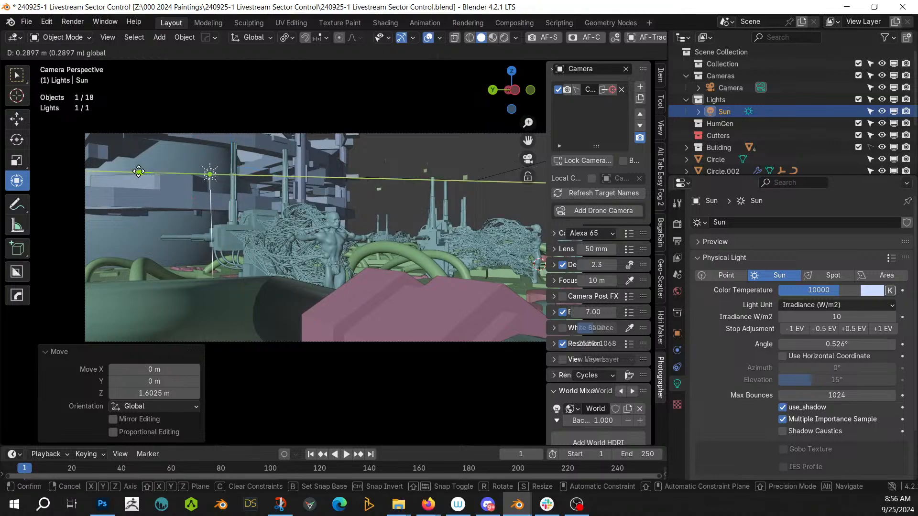
left_click(544, 230)
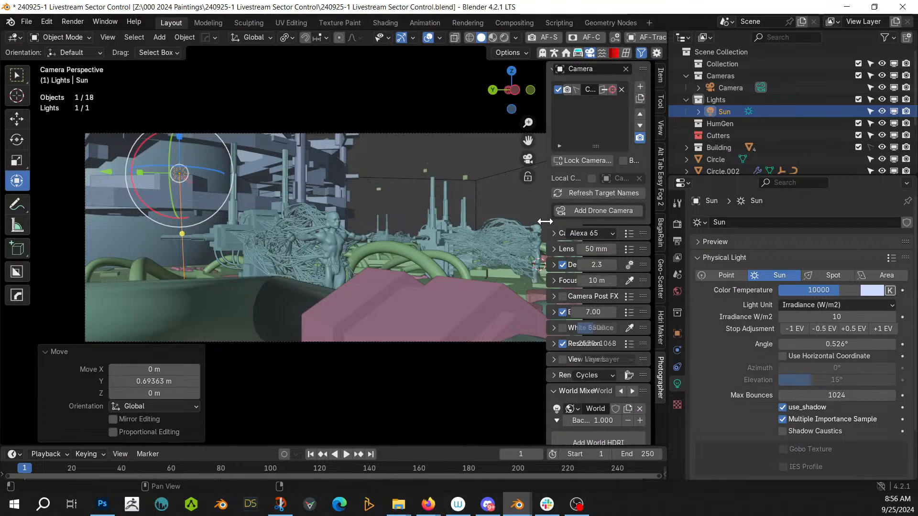
Step: In rendered shading, rotate the Sun light about 0.28° around Y and save the file
key("z")
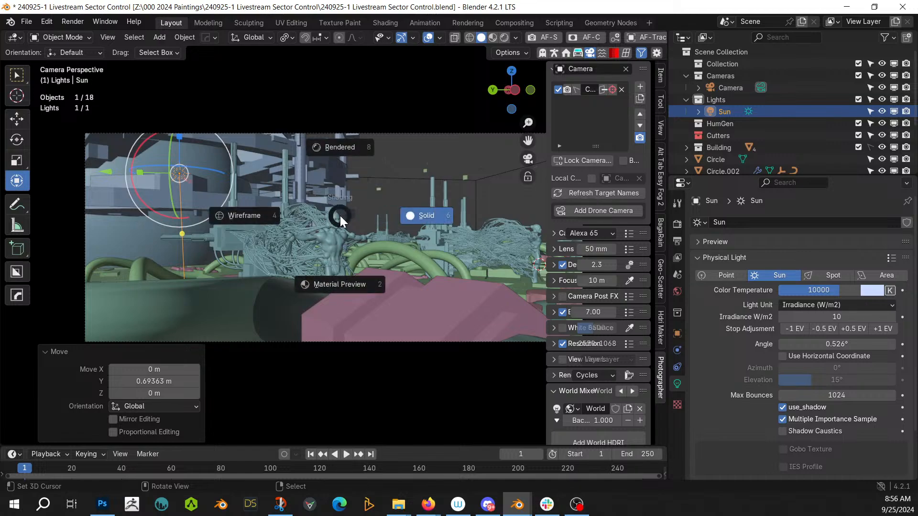
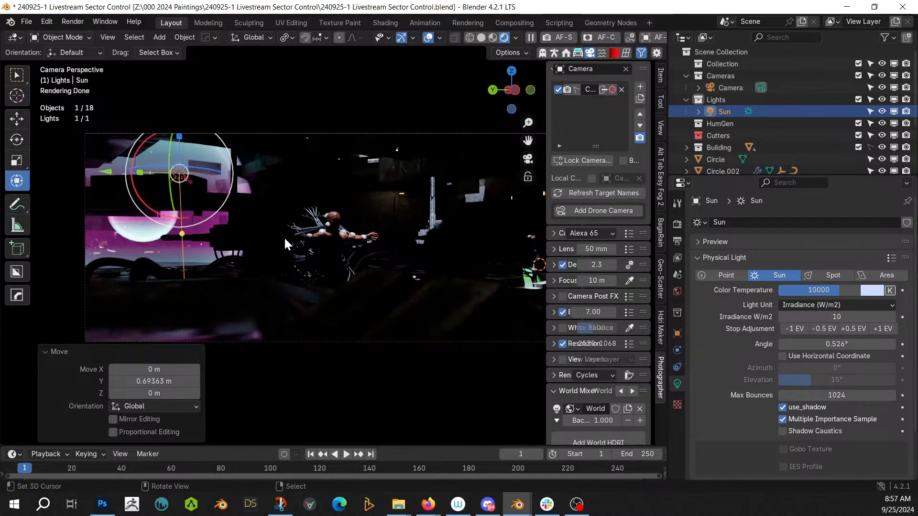
key("r")
key("y")
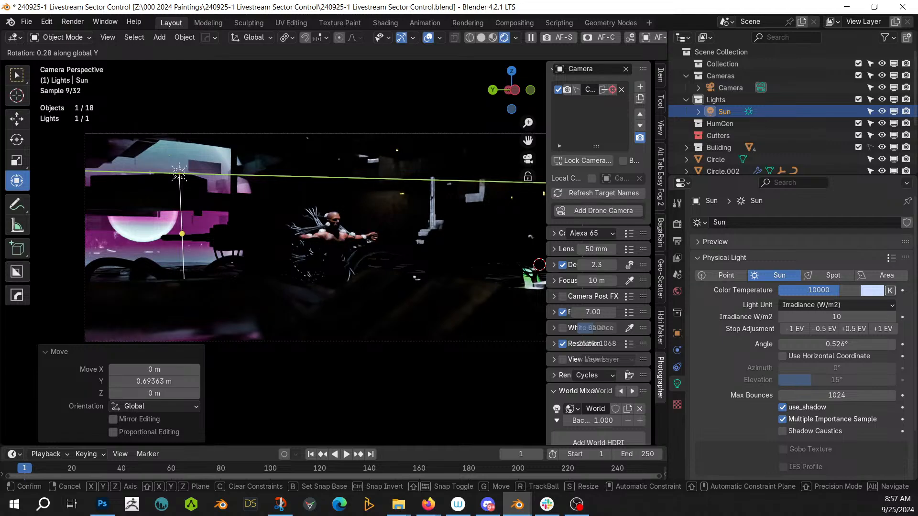
left_click(374, 255)
scroll(375, 255, "up", 3)
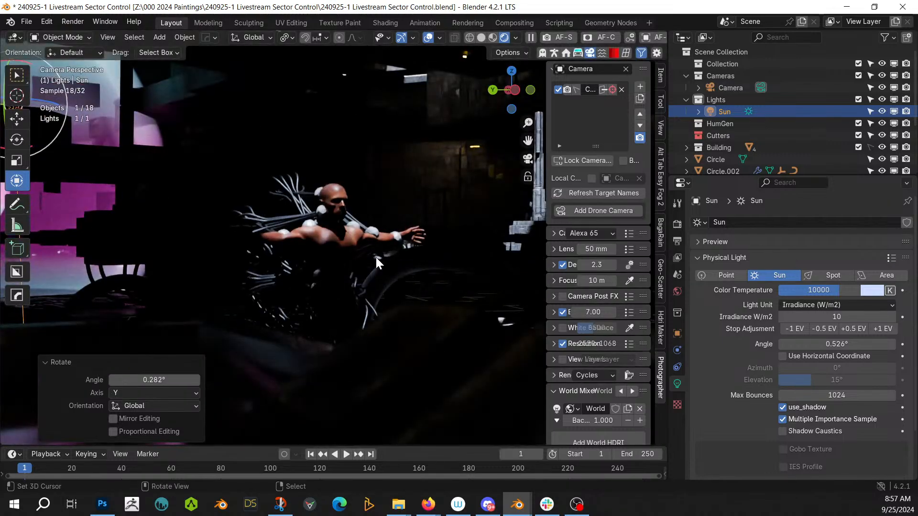
key("ctrl+s")
Step: Switch to solid shading with the whole disc in view and make Collection the active collection
middle_click_drag(377, 257, 375, 308)
scroll(375, 308, "down", 5)
key("z")
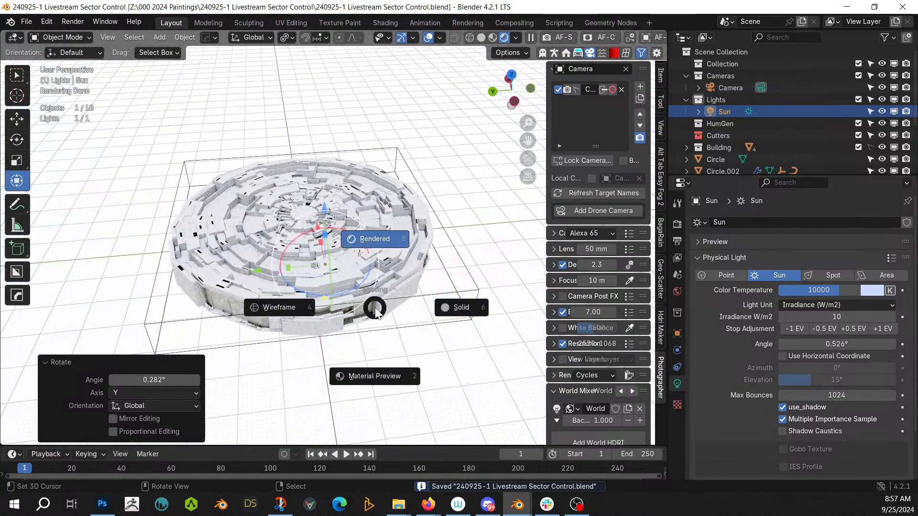
key("6")
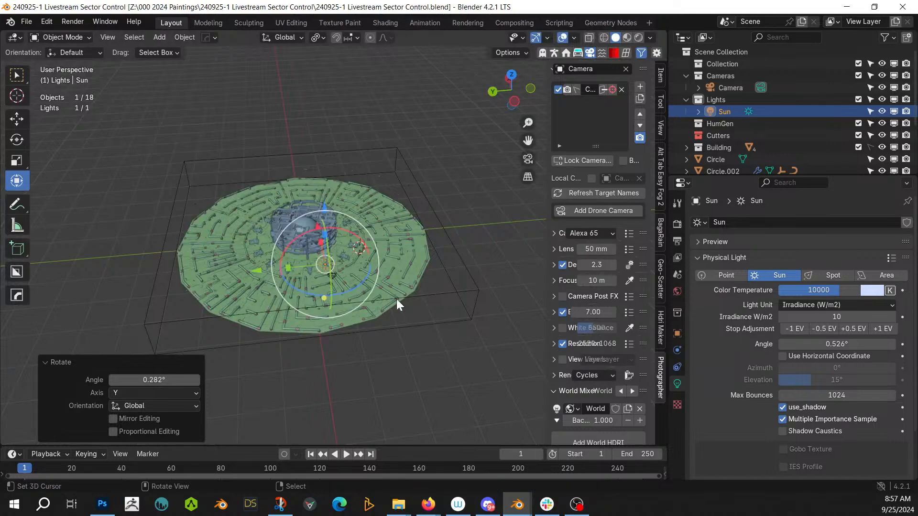
scroll(408, 297, "up", 2)
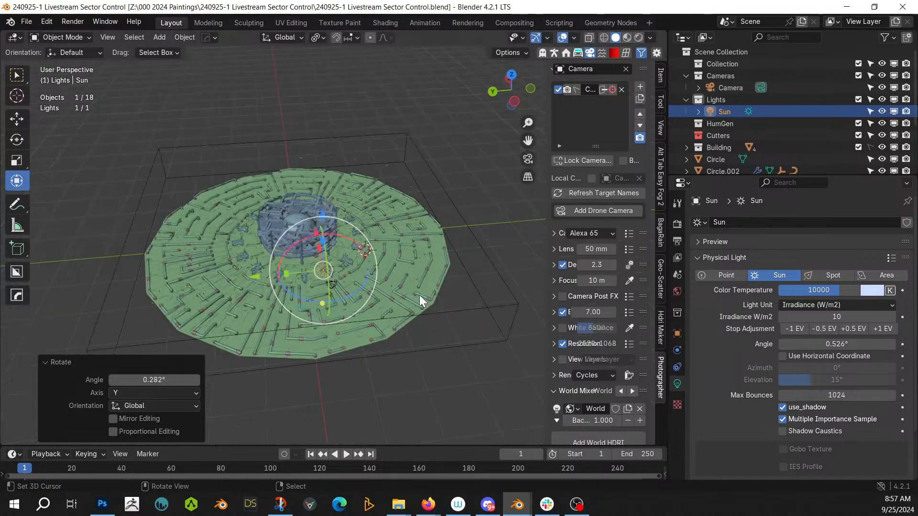
left_click(723, 65)
Step: Add the Ground Fog9 volume from Alt Tab Easy Fog 2's Ground Fogs category and clear its location to the world origin
left_click(658, 187)
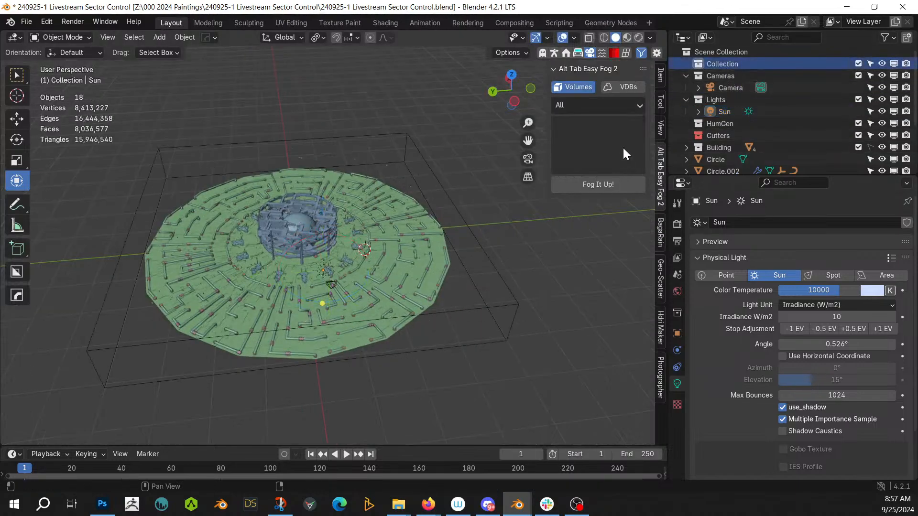
left_click(593, 108)
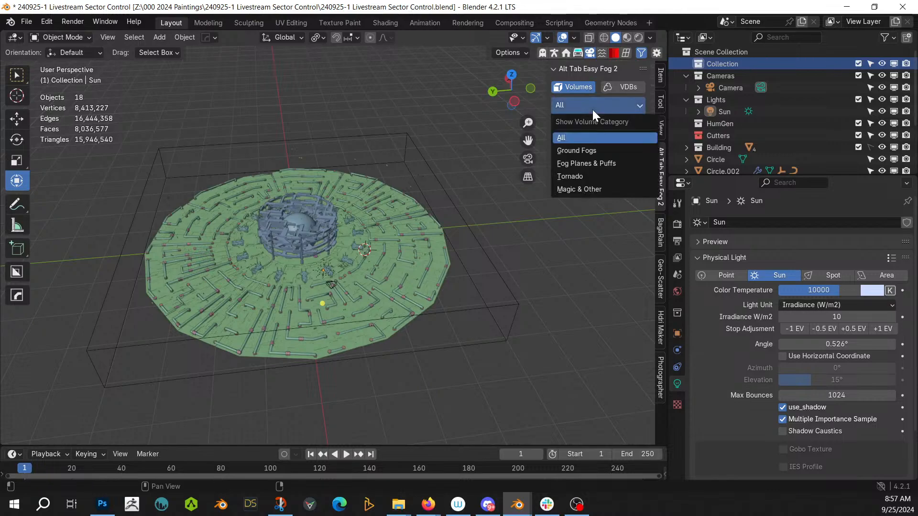
left_click(581, 152)
left_click(589, 146)
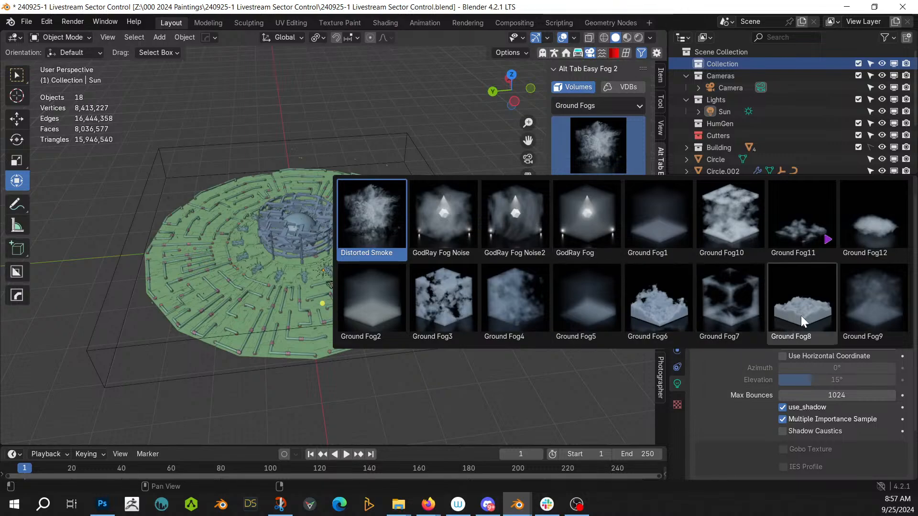
left_click(883, 313)
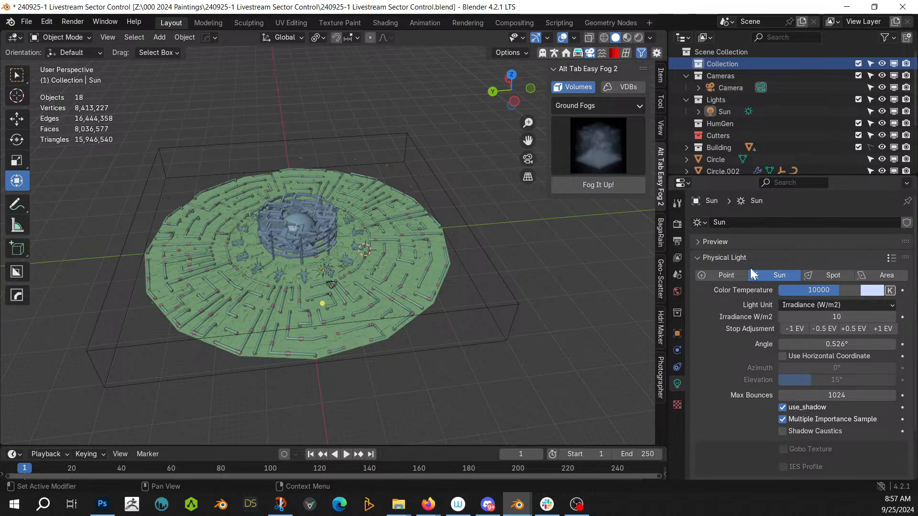
left_click(596, 185)
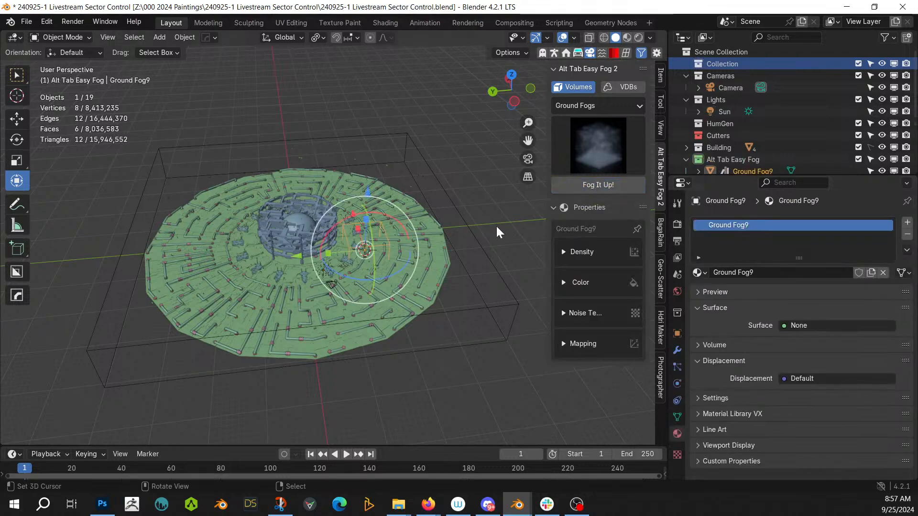
key("alt+g")
key("KP_7")
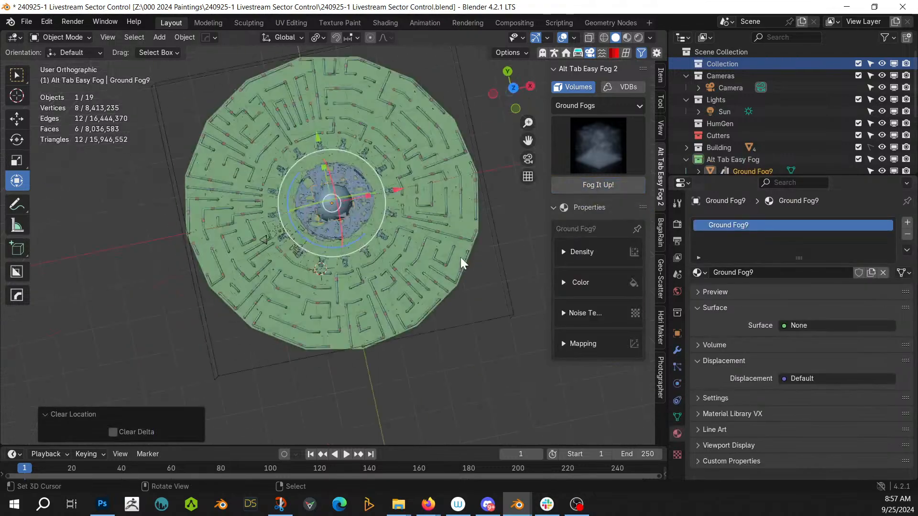
Step: Scale the Ground Fog9 volume about 8.017 times in X and Y only, so it encloses the whole disc
key("s")
key("shift+z")
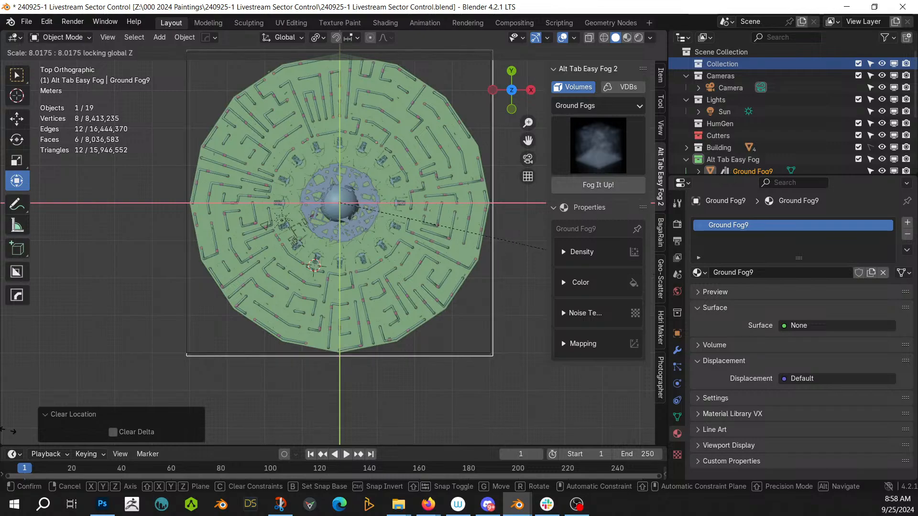
left_click(2, 435)
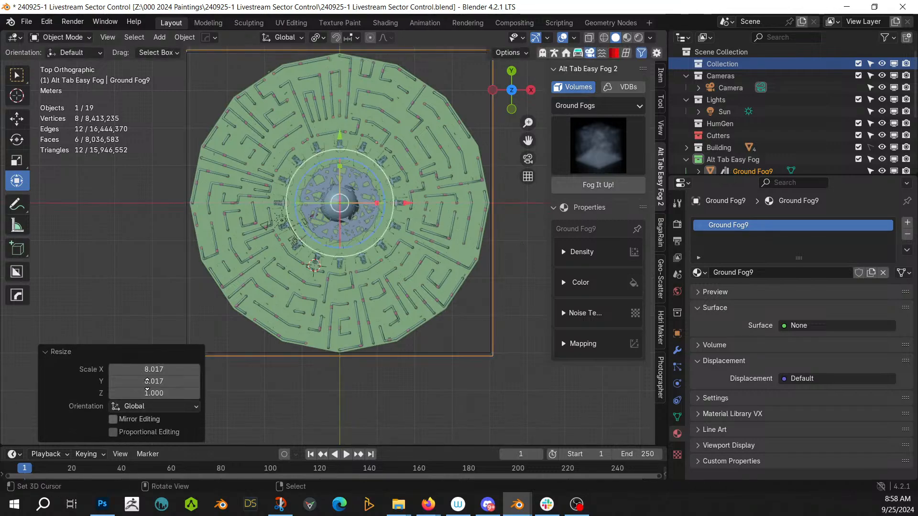
middle_click_drag(441, 390, 437, 248)
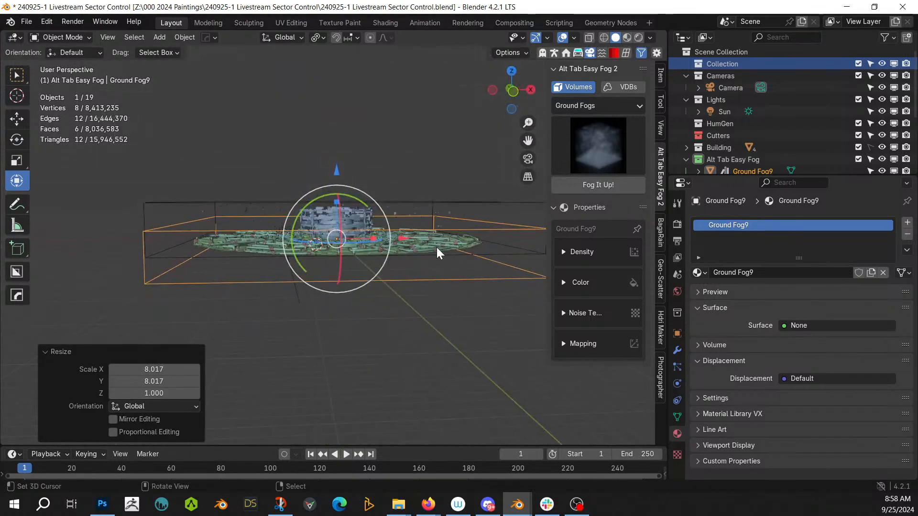
Step: Raise the fog volume about 4.97 m along Z so its base sits at the level of the disc
key("KP_1")
key("g")
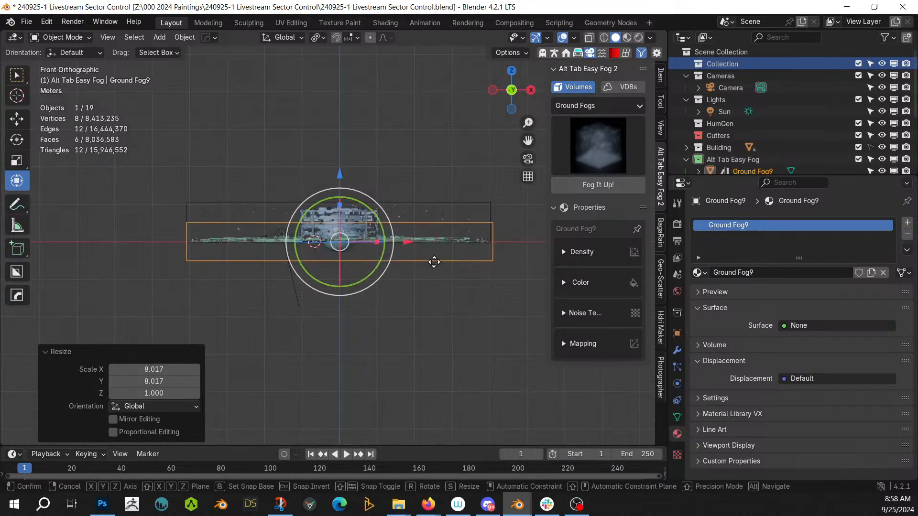
key("z")
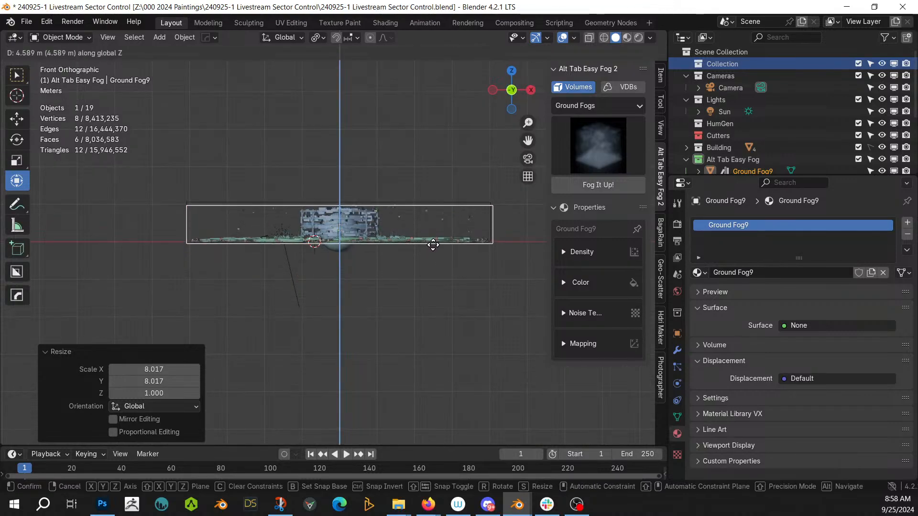
left_click(432, 246)
middle_click_drag(432, 249, 561, 248)
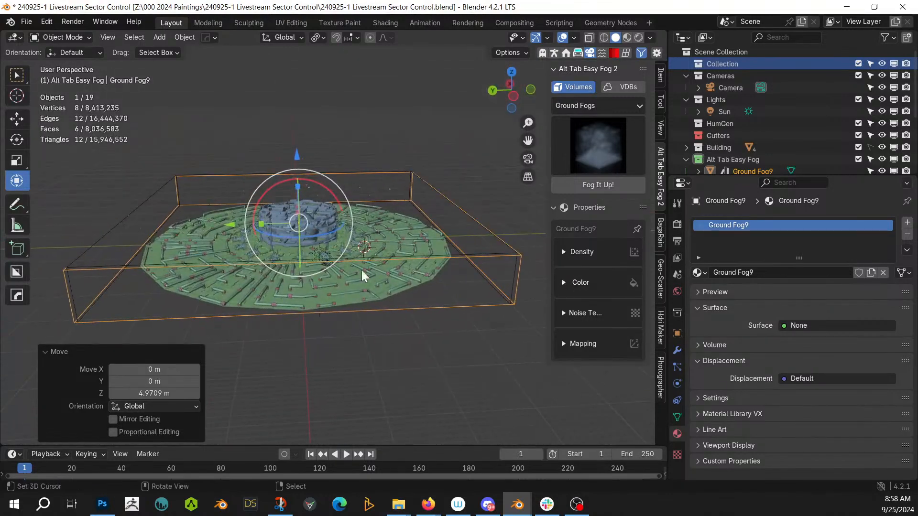
Step: Set the fog colour to a teal green with hue 0.433 and saturation 0.690
left_click(562, 252)
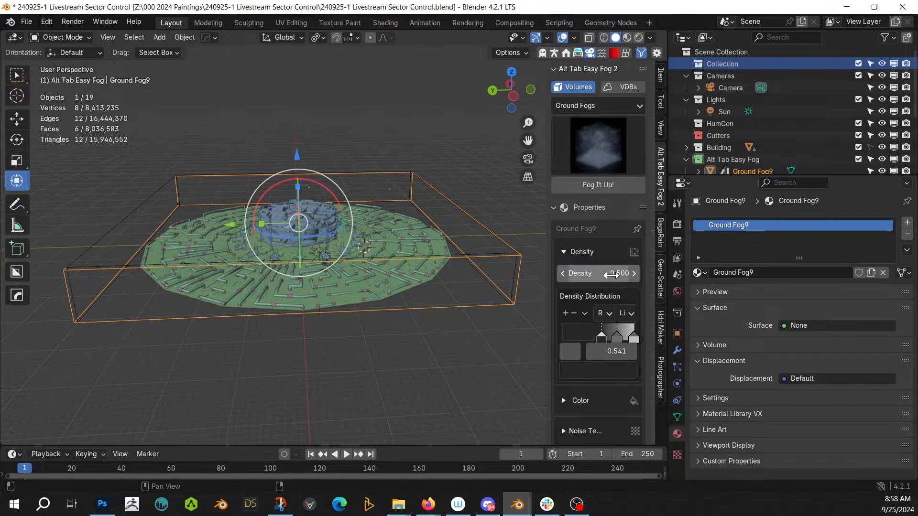
left_click(583, 400)
left_click(609, 420)
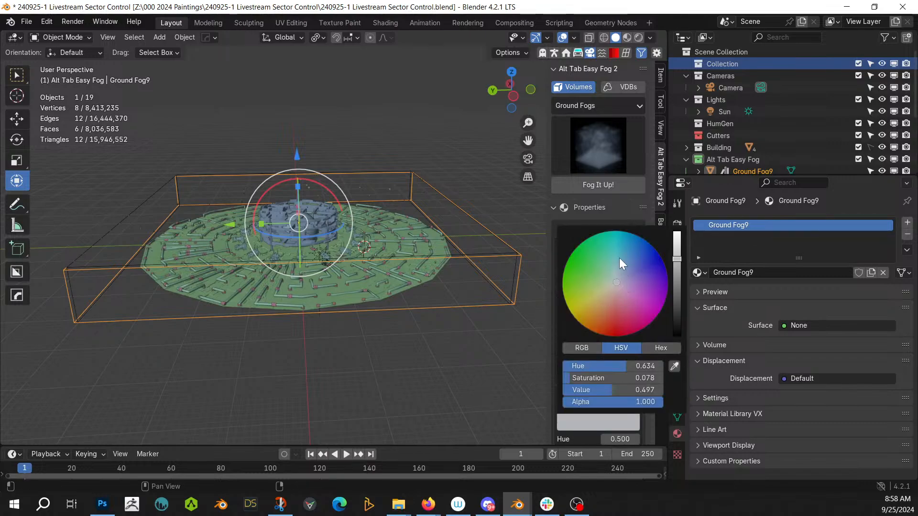
left_click(604, 249)
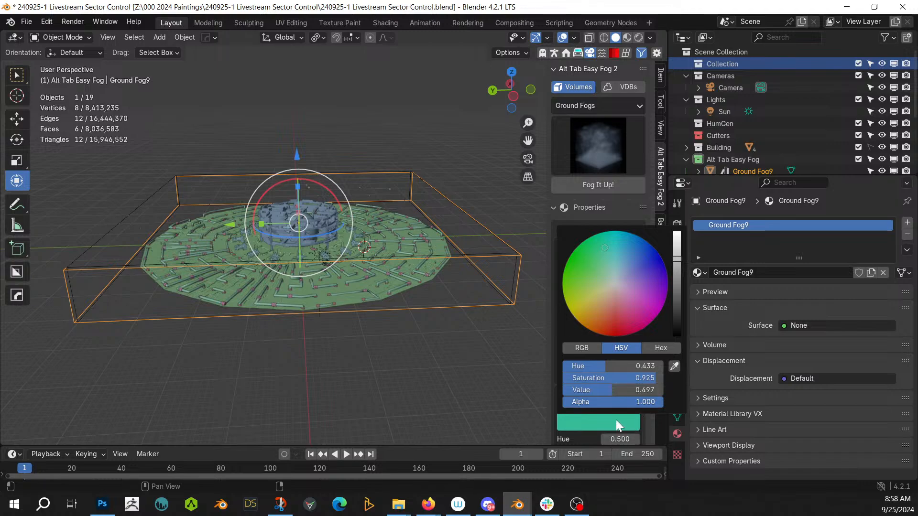
left_click_drag(622, 378, 600, 377)
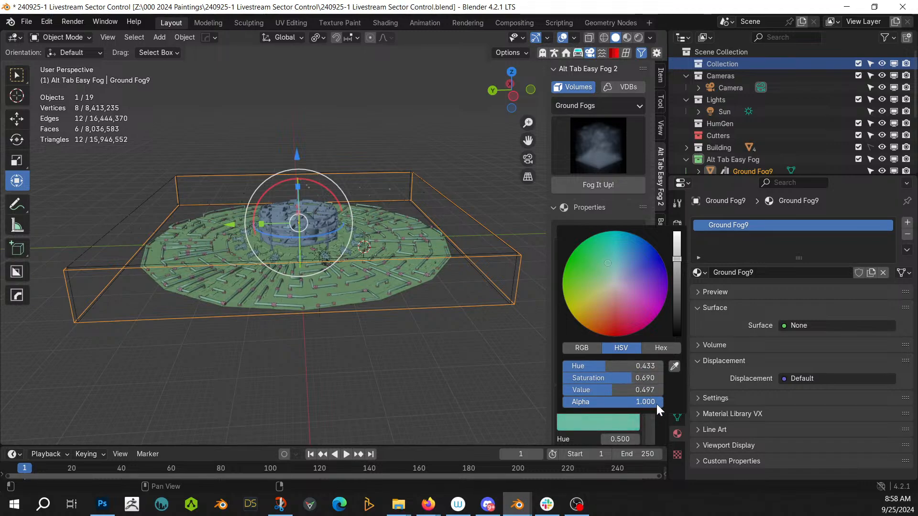
Step: Change the fog's absorption colour to a pale peach tint
scroll(641, 412, "down", 5)
left_click(614, 389)
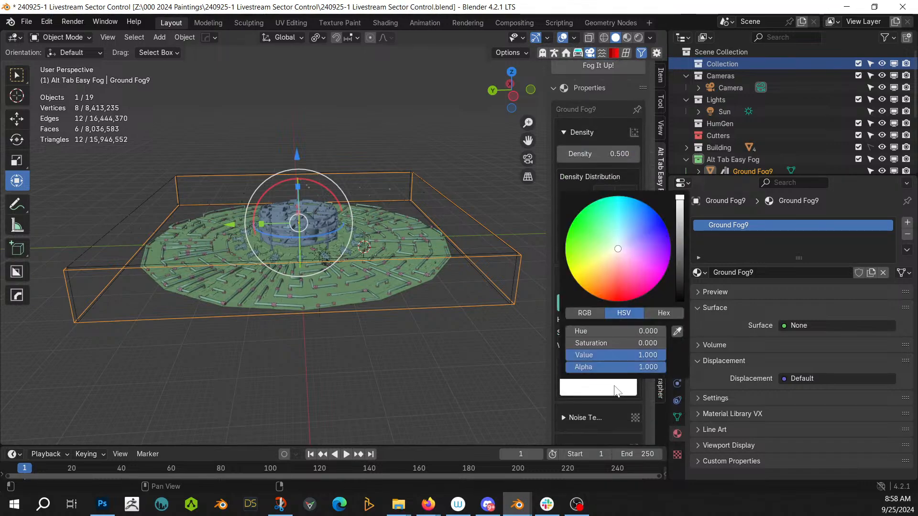
left_click(617, 258)
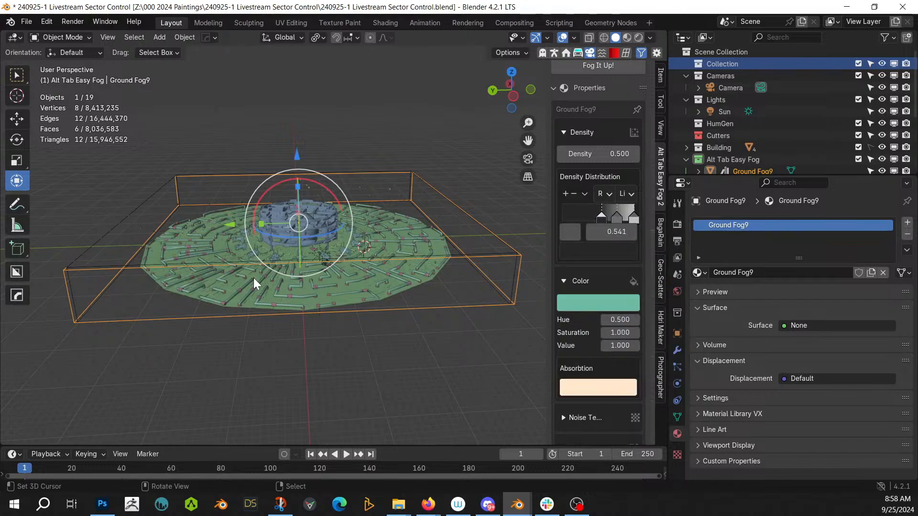
Step: Save the file and preview the fog through the camera in rendered shading
key("KP_0")
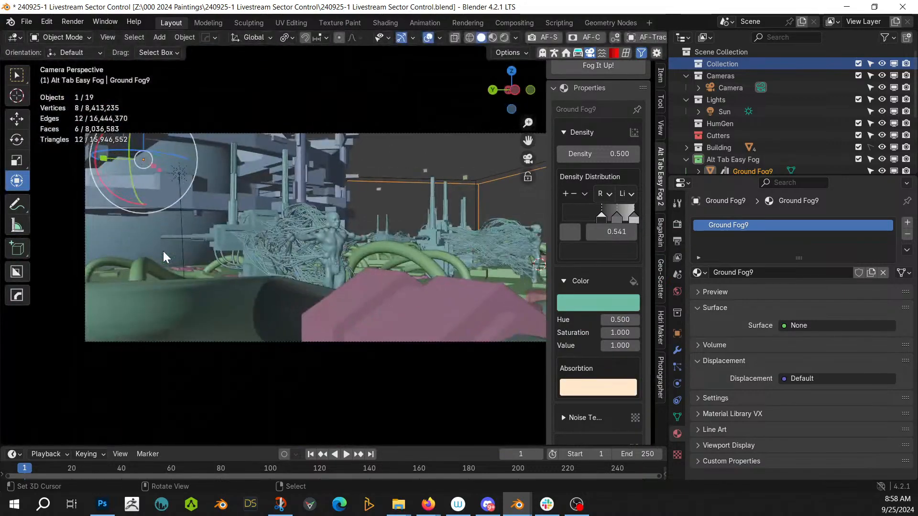
key("ctrl+s")
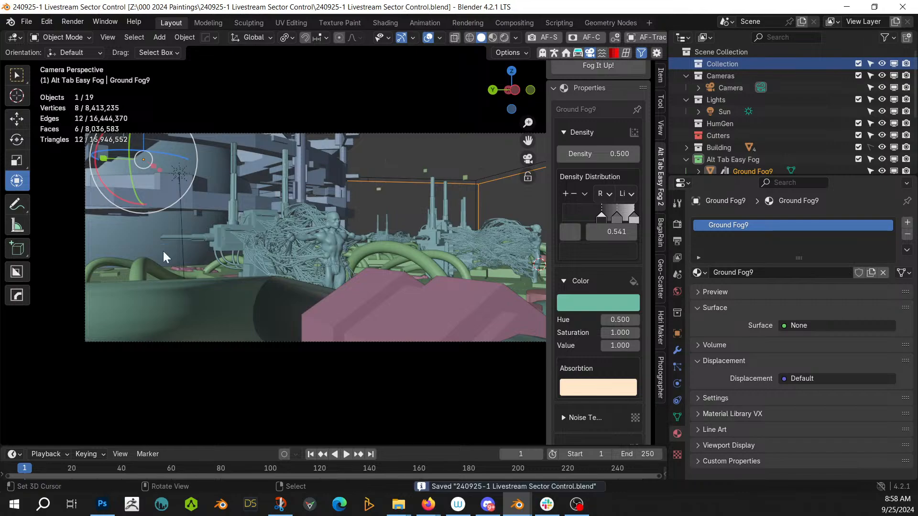
key("z")
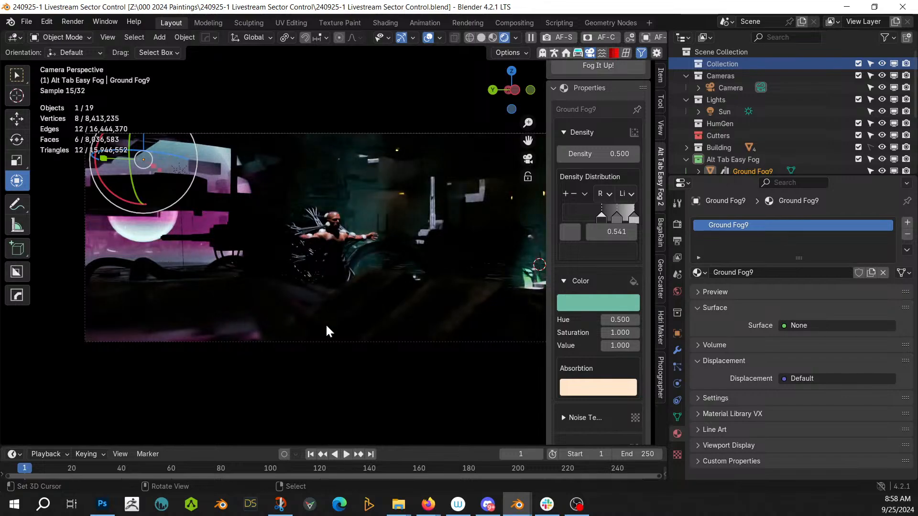
scroll(393, 344, "up", 2)
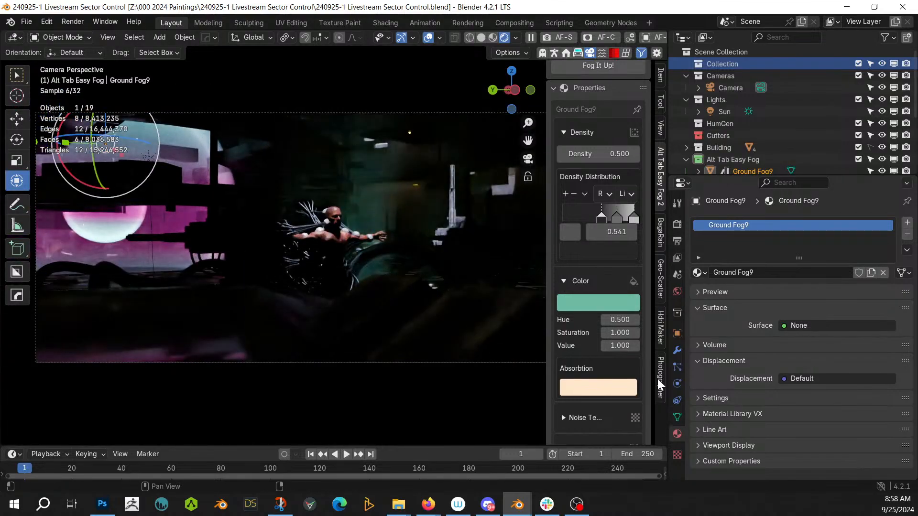
Step: Try a camera exposure value of 4 in the Photographer settings and settle on 6.00
left_click(658, 378)
left_click(608, 315)
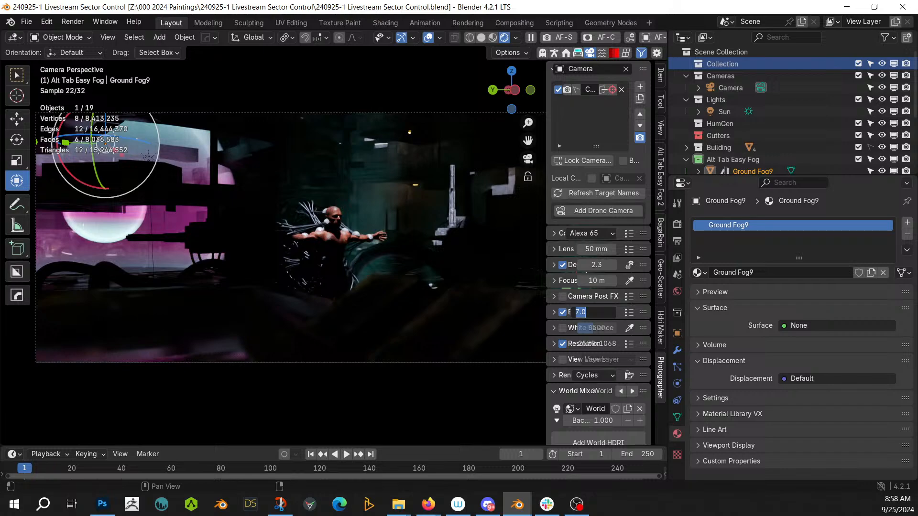
type("4")
key("Return")
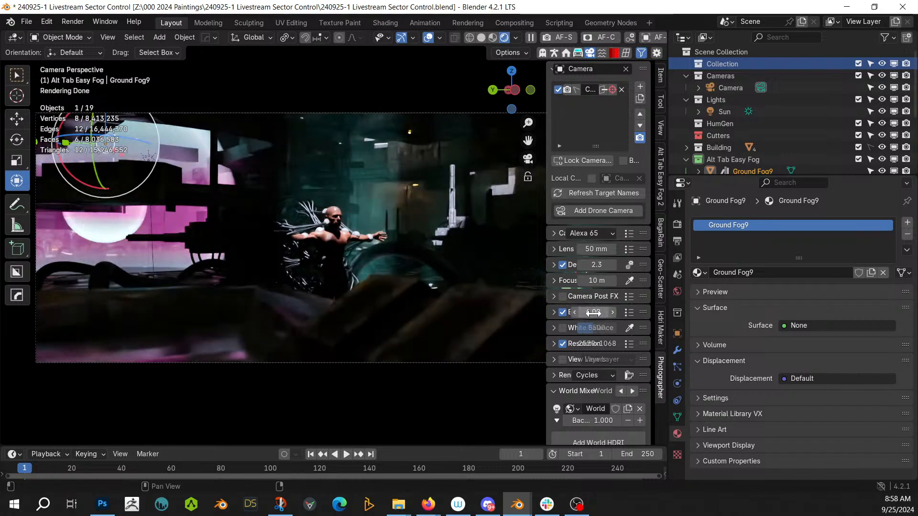
left_click_drag(594, 313, 617, 313)
middle_click_drag(394, 293, 343, 300, "shift")
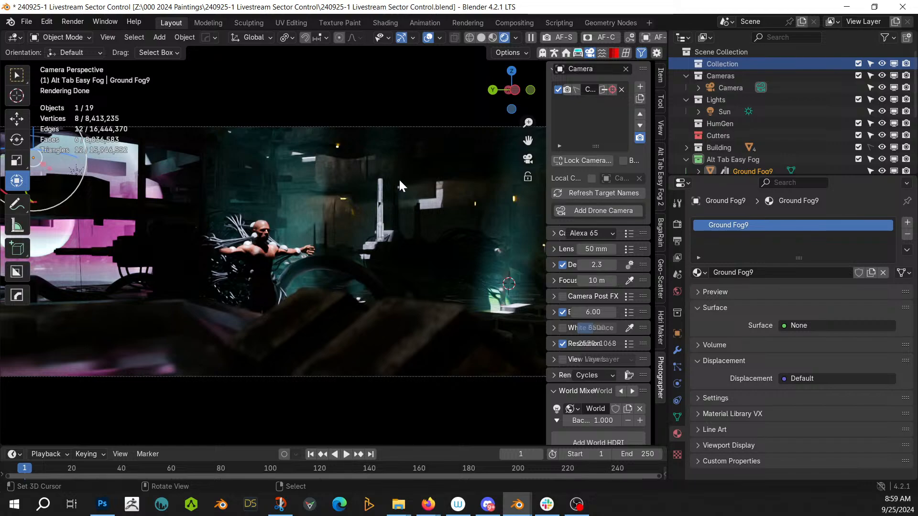
Step: In solid shading, fly the camera forward past the foreground block towards the figure, and preview the new framing in rendered shading
left_click(481, 37)
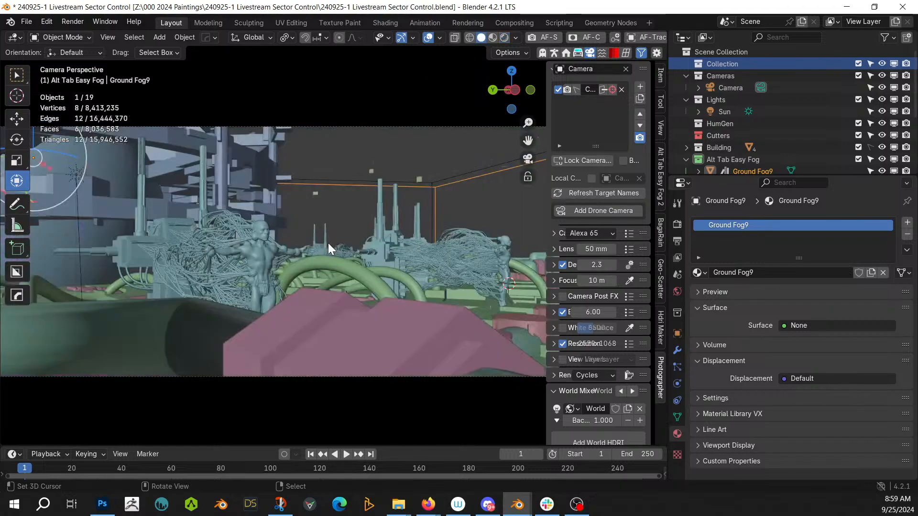
key("shift+grave")
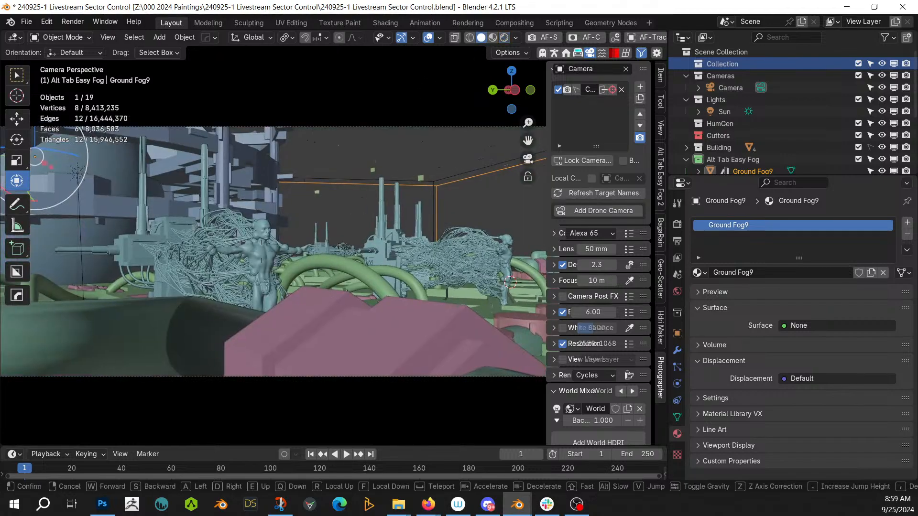
key("w")
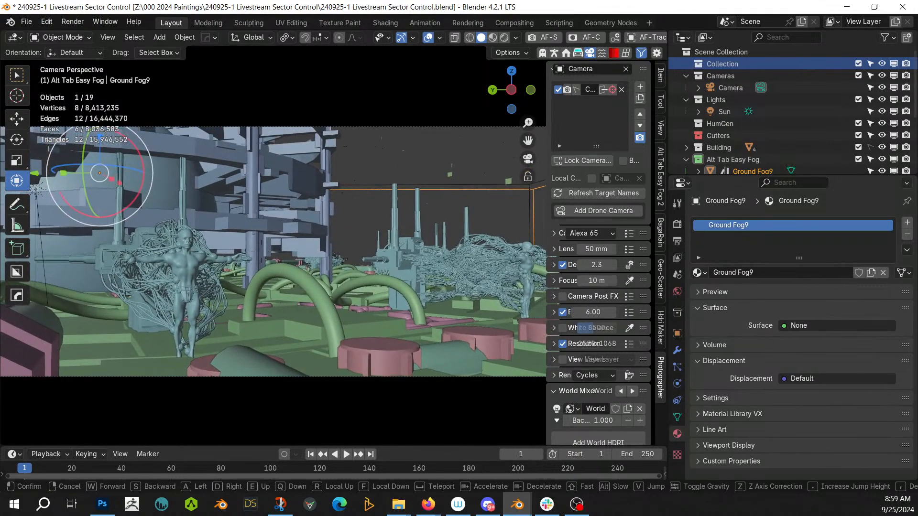
left_click(323, 288)
key("z")
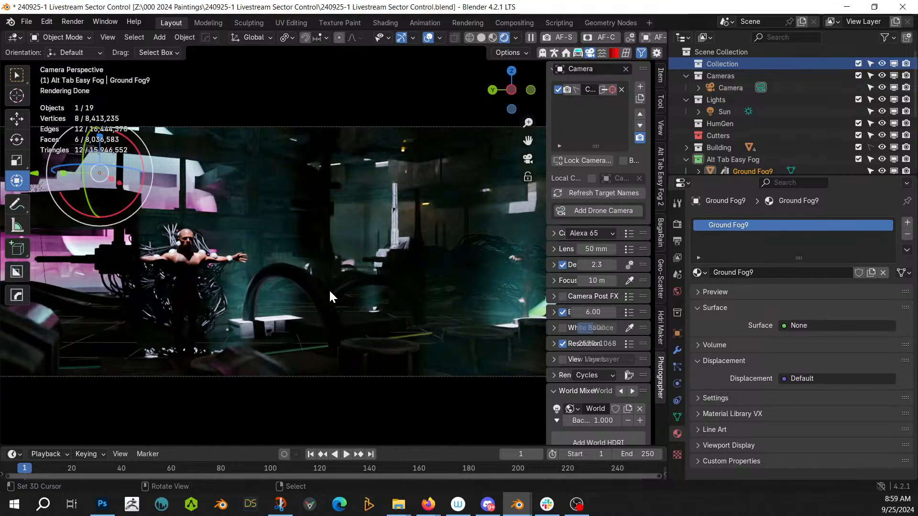
Step: Delete the Setup 24 objects that form the large glowing structure behind the figure
scroll(305, 268, "down", 2)
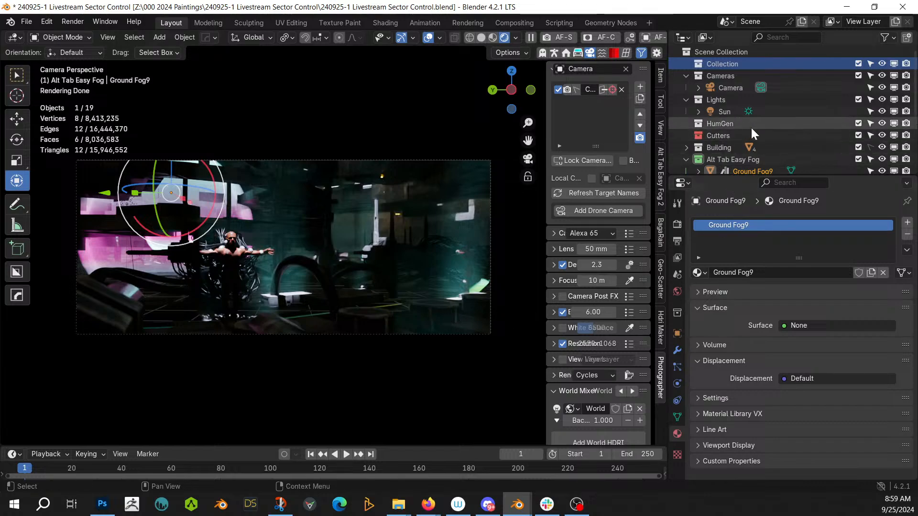
left_click(106, 247)
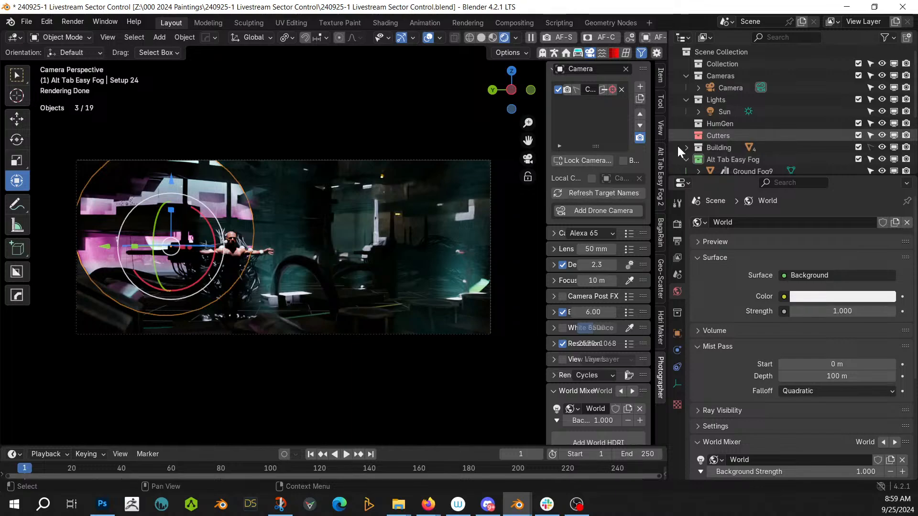
key("Delete")
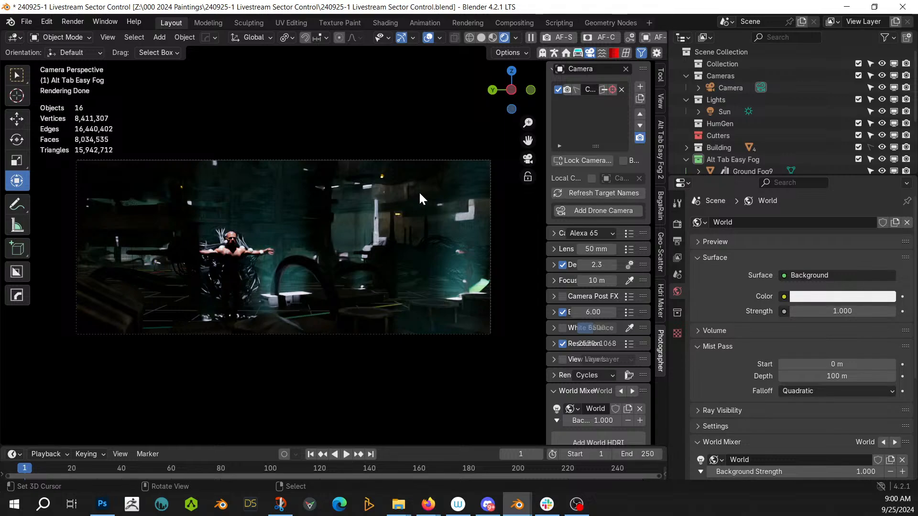
Step: Rotate the Sun light about -0.89° around X and 1.18° around Y, and save the file
left_click(740, 113)
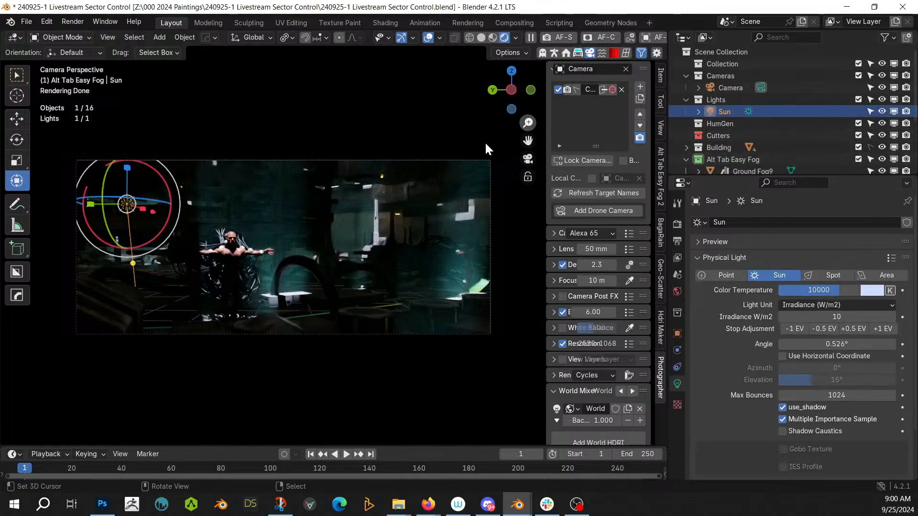
left_click_drag(170, 190, 169, 192)
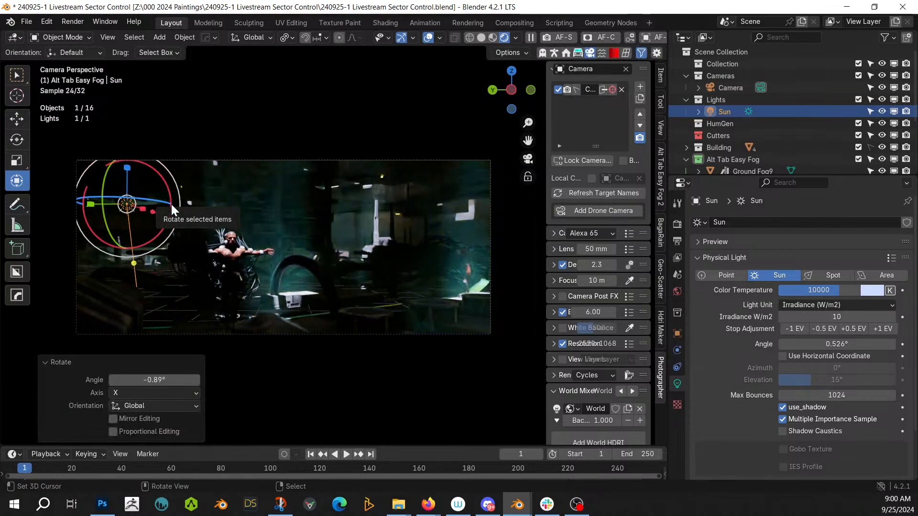
key("r")
key("y")
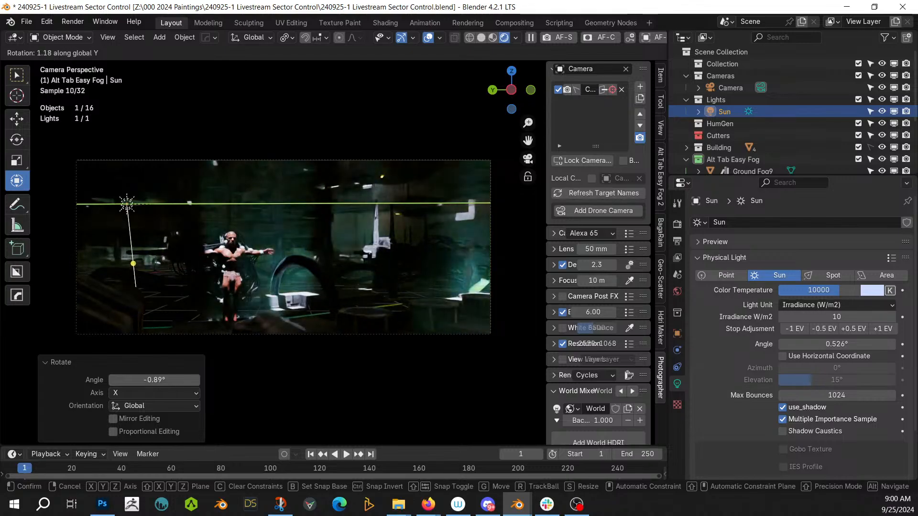
left_click(172, 204)
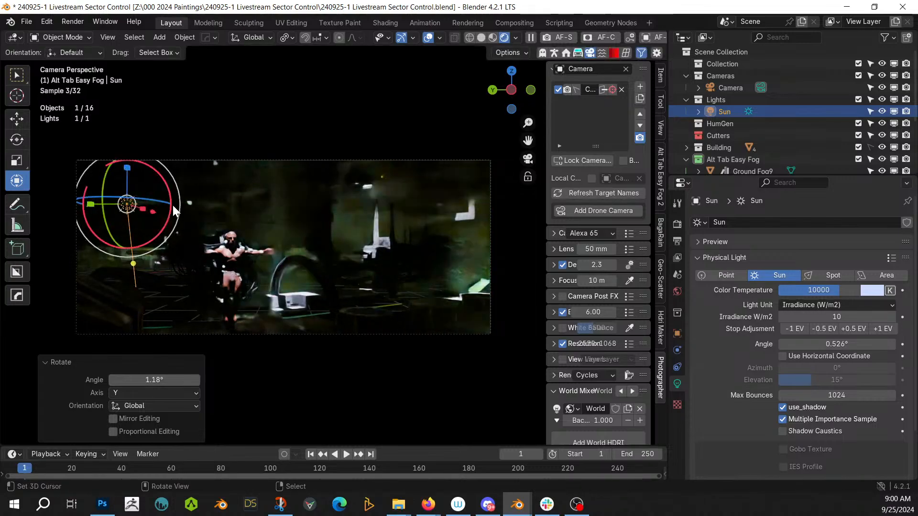
left_click(382, 390)
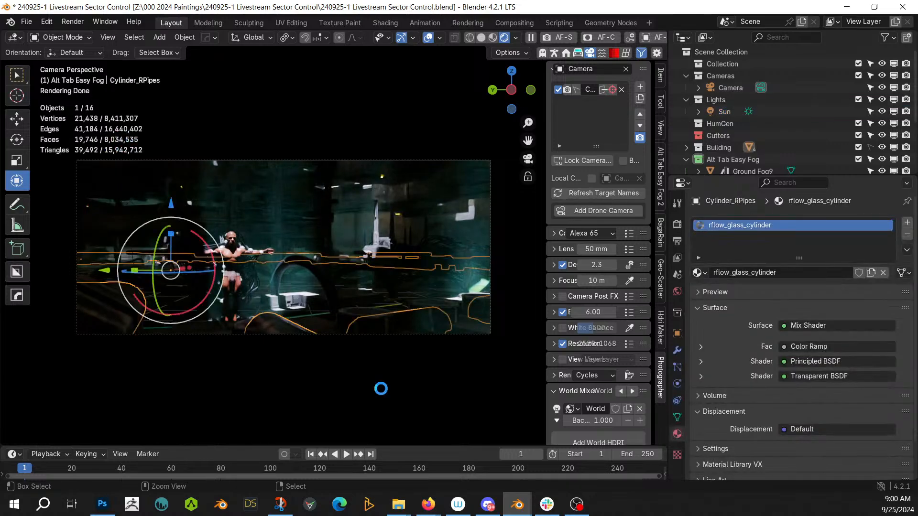
Step: Switch to solid shading outside the camera view and open the floor wedge Circle.002 in Edit Mode
key("z")
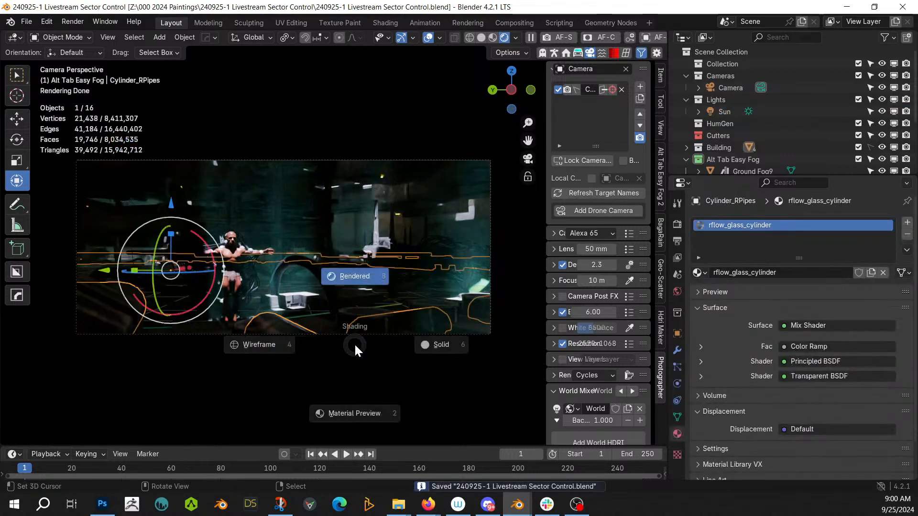
key("s")
mouse_move(353, 343)
middle_mouse_down()
mouse_move(364, 413)
mouse_move(289, 380)
mouse_move(324, 312)
middle_mouse_up()
left_click(353, 232)
key("Tab")
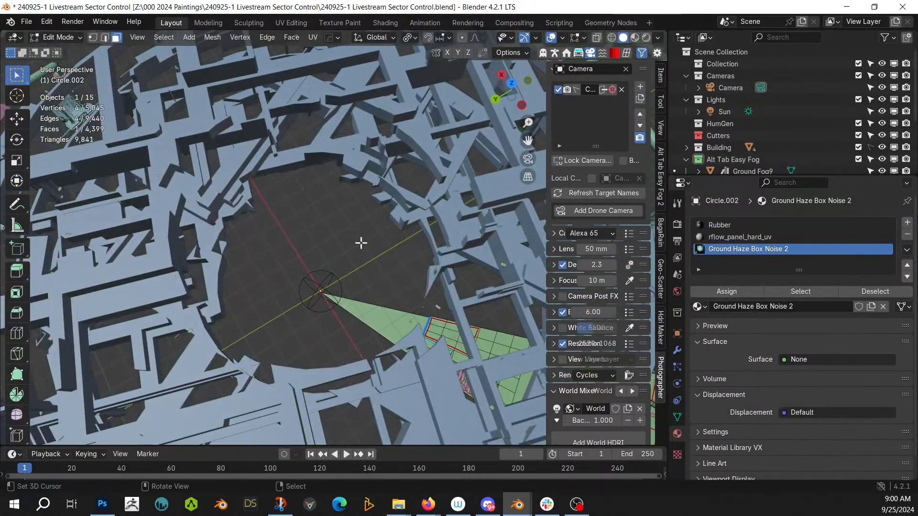
Step: Inset the triangular inner face of the floor wedge by about 0.291 m
left_click(385, 321)
key("KP_Decimal")
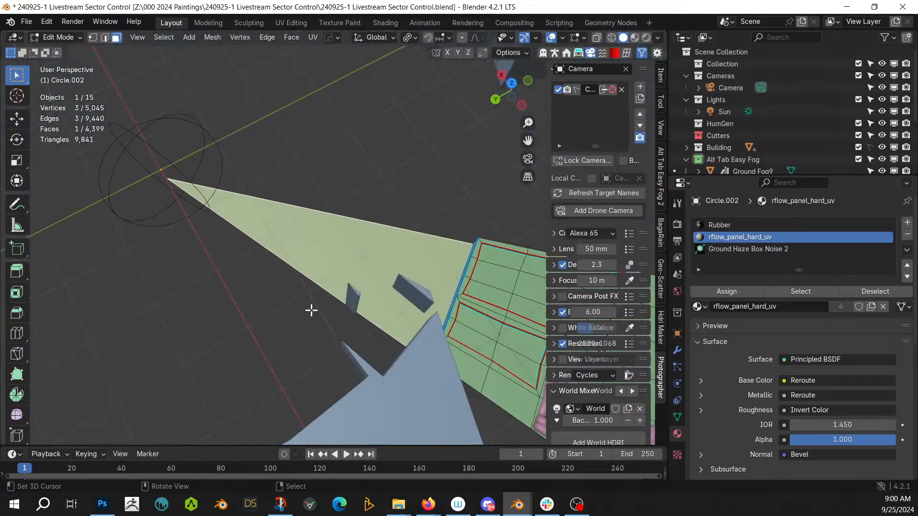
middle_click_drag(311, 310, 446, 253)
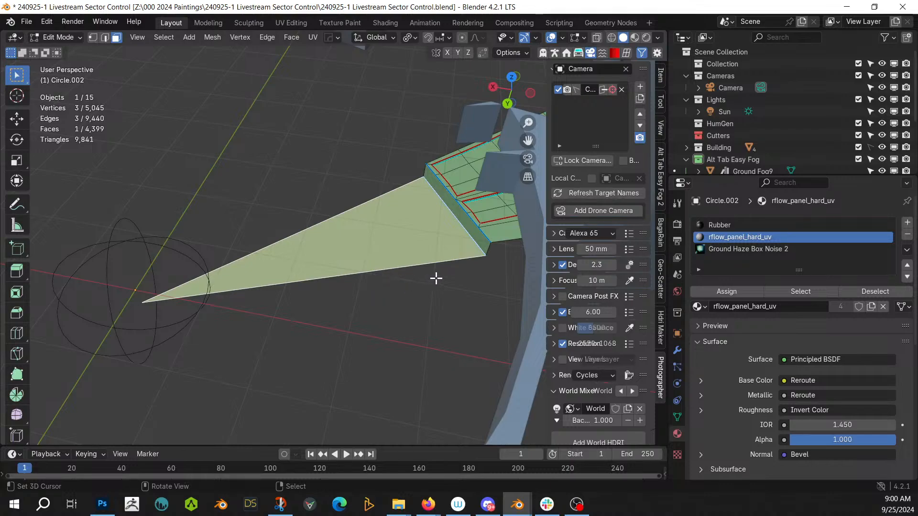
key("i")
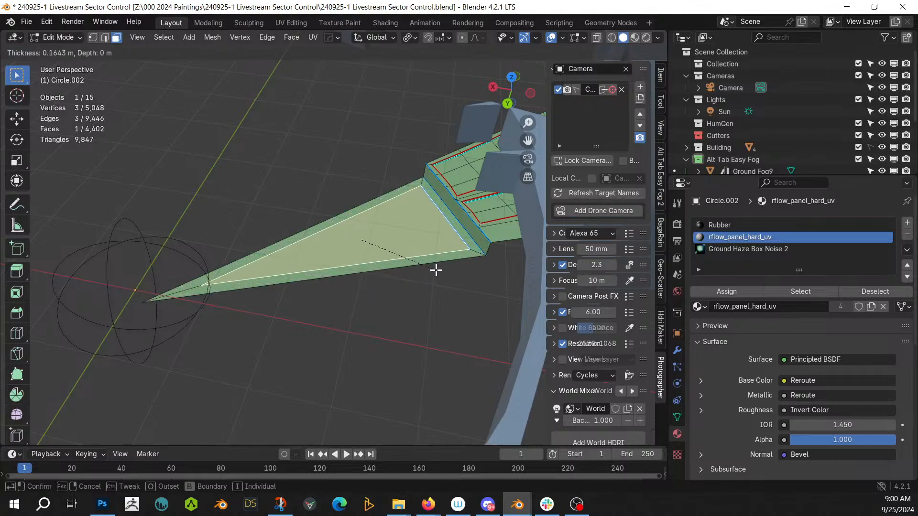
left_click(356, 257)
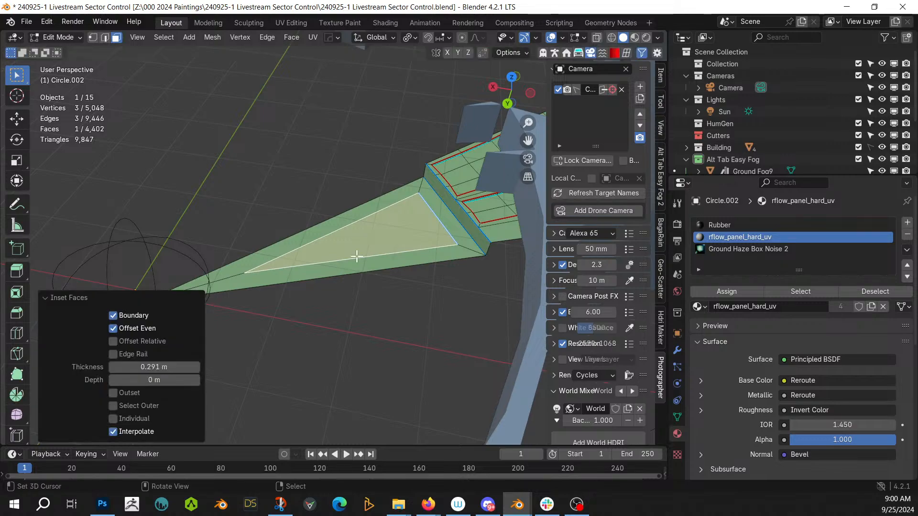
Step: Switch the transform orientation to Normal and move the inset face about 0.99 m along its X axis
left_click(18, 185)
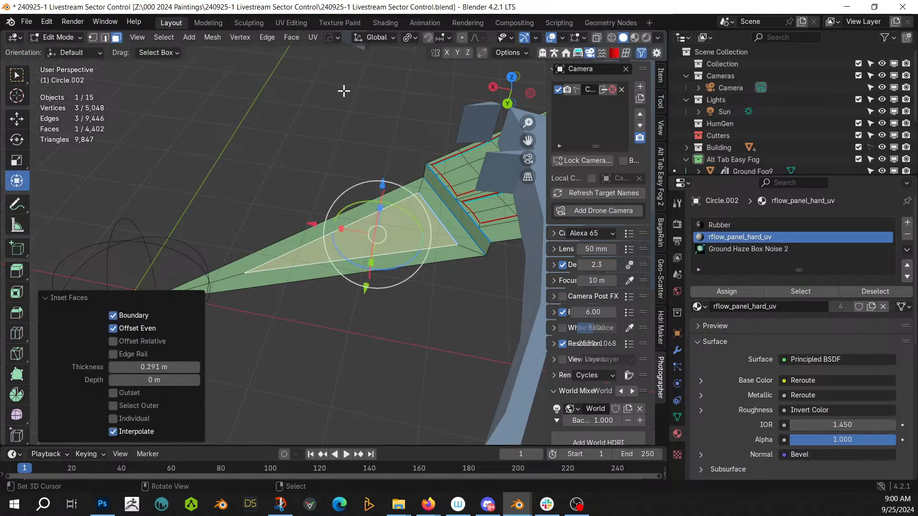
left_click(372, 39)
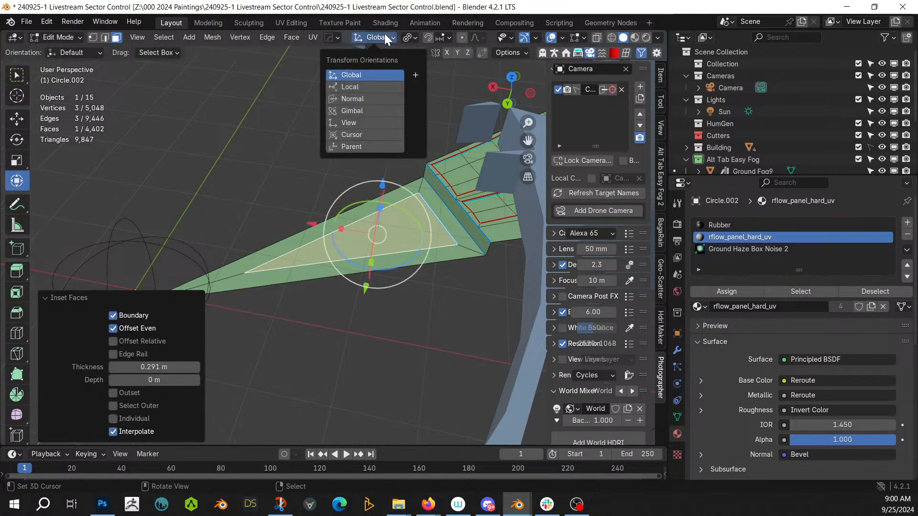
left_click(344, 100)
left_click_drag(434, 223, 494, 212)
Step: Extrude the inset face about 0.135 m downward to form a recess in the wedge
key("KP_Decimal")
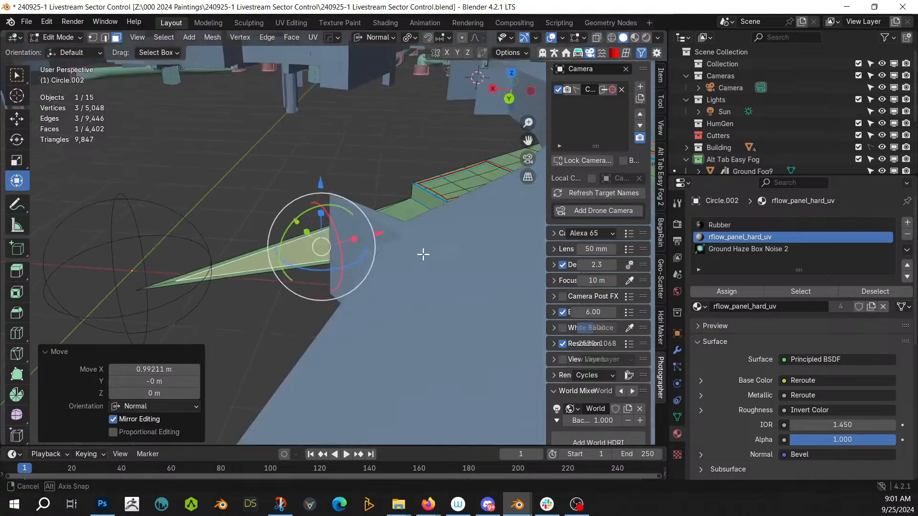
scroll(430, 262, "down", 3)
key("e")
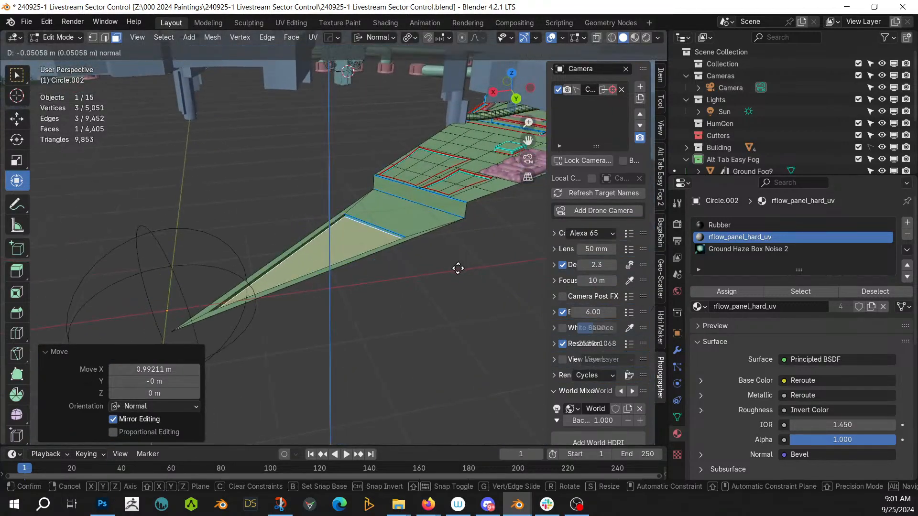
left_click(453, 272)
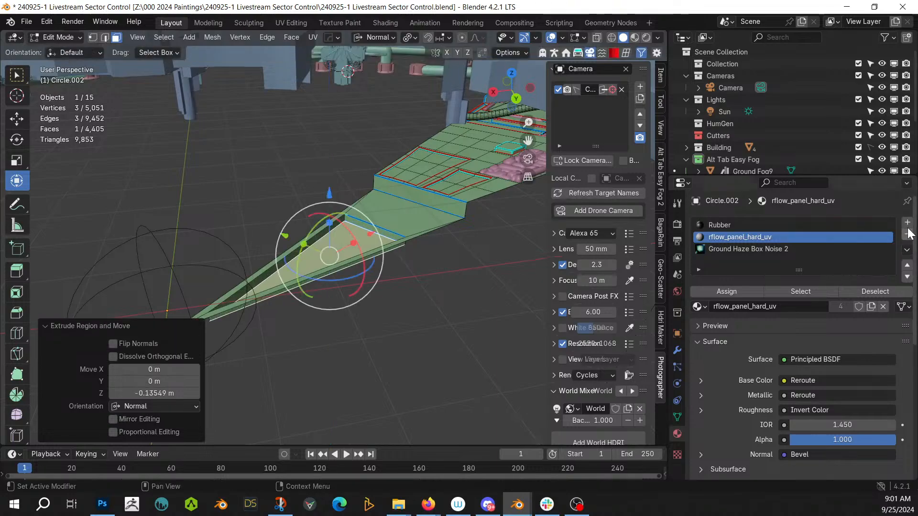
Step: Add a material slot and give the recessed face the sy_green_5_emmisive material from the KO-Emissive pack
left_click(907, 223)
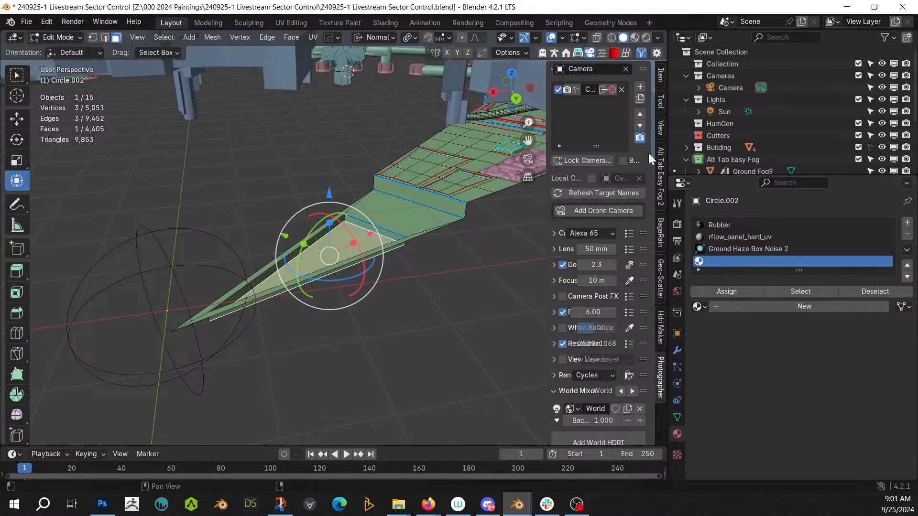
left_click(660, 75)
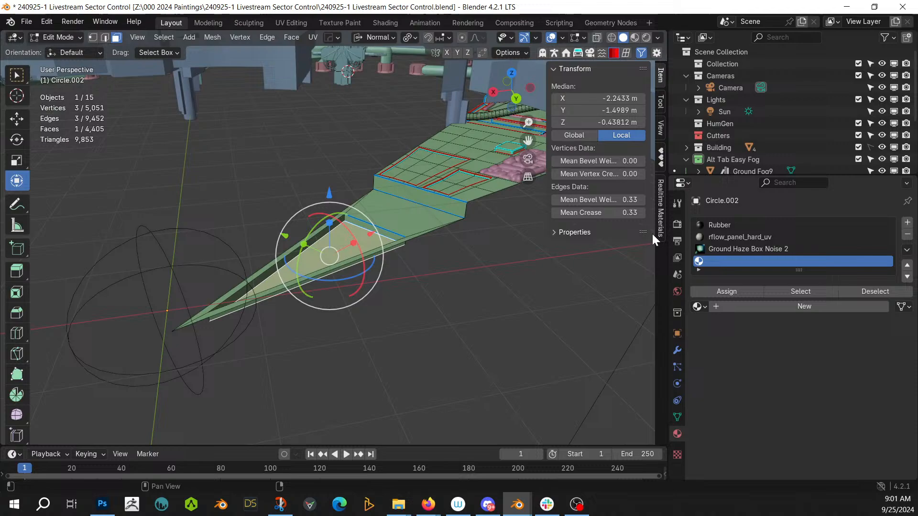
left_click(660, 157)
left_click(604, 378)
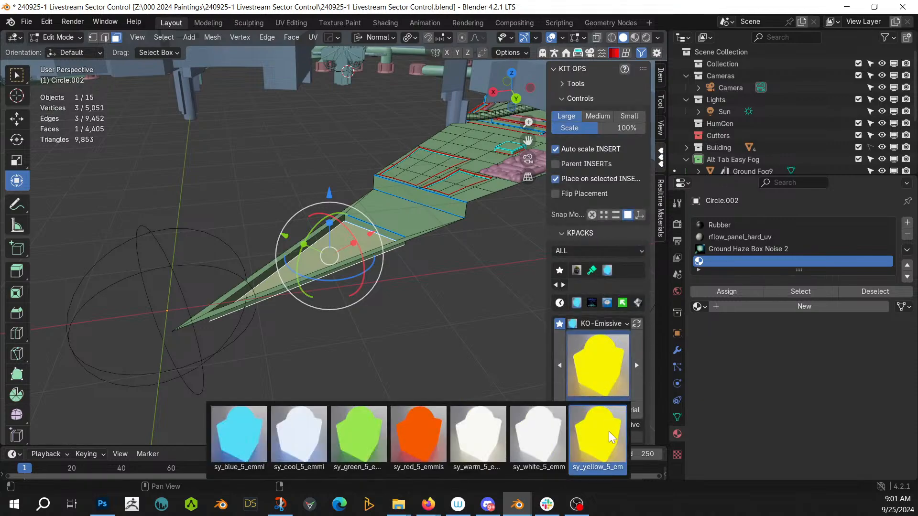
left_click(364, 437)
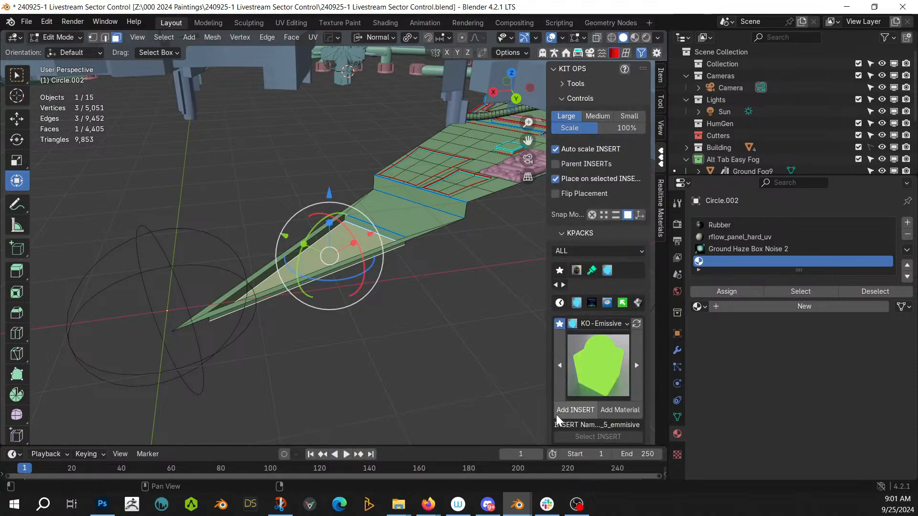
left_click(620, 410)
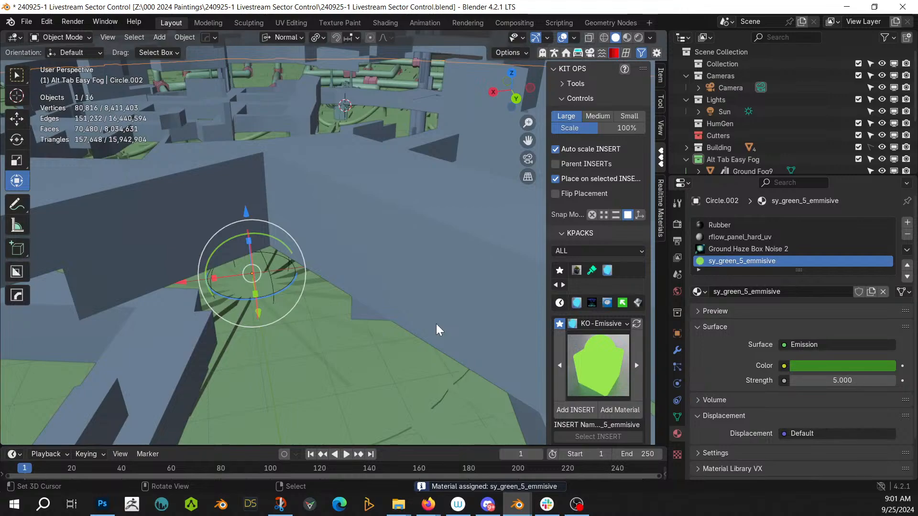
Step: Show the scene through the camera in rendered shading and set the Sun light's irradiance to 2 W/m2
key("z")
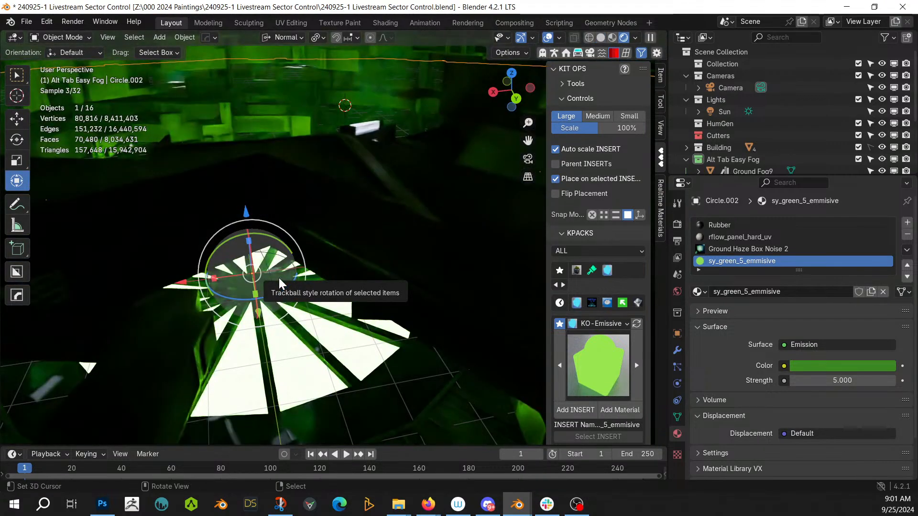
key("KP_0")
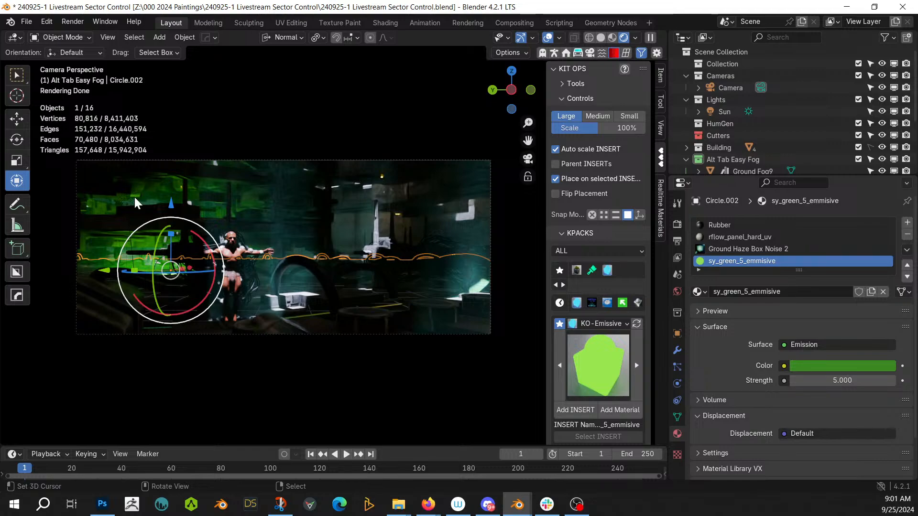
key("Home")
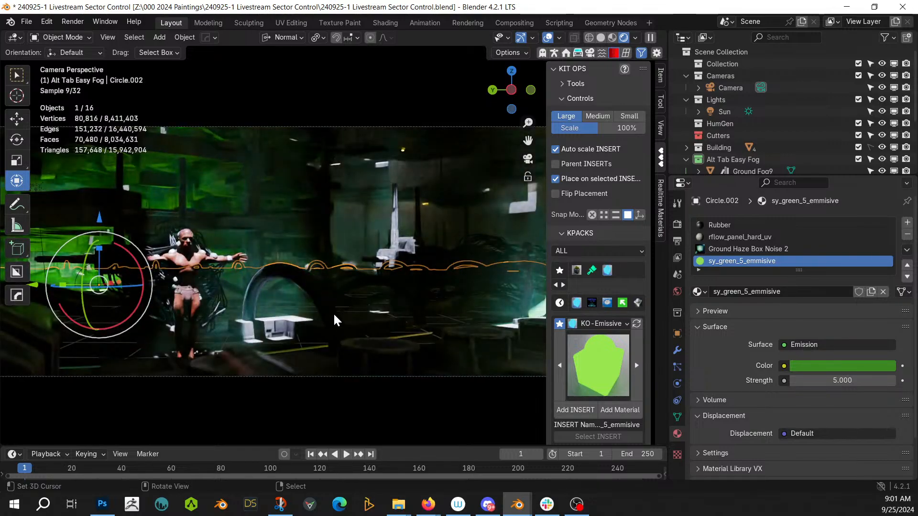
left_click(740, 113)
left_click(837, 317)
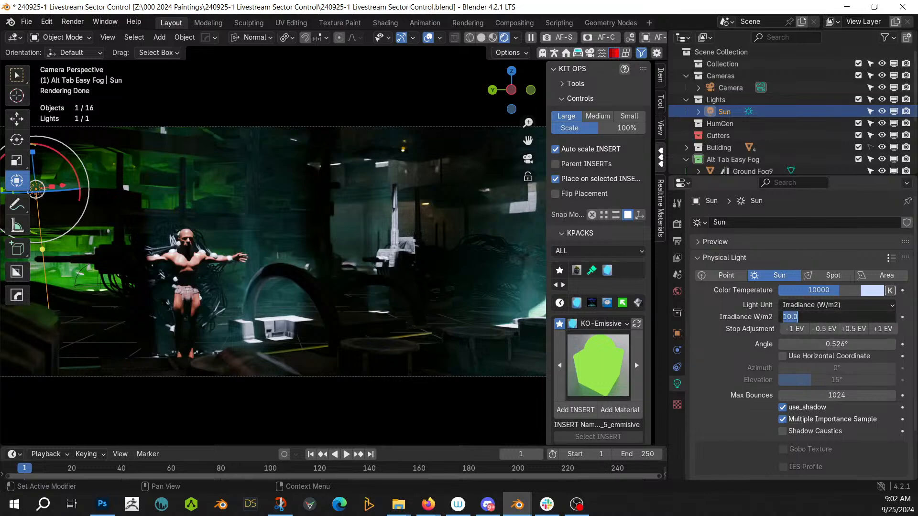
type("2")
key("Return")
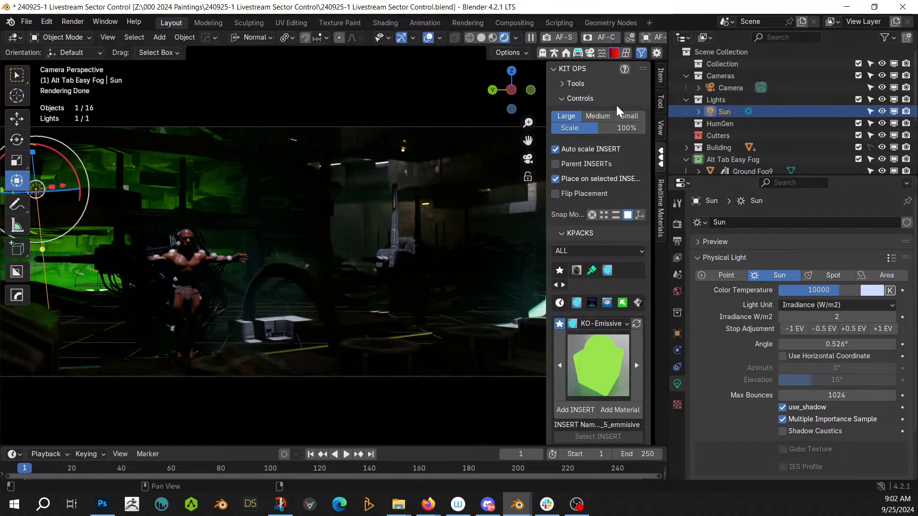
Step: Set the camera's exposure value to 5 in the Photographer settings
left_click(660, 74)
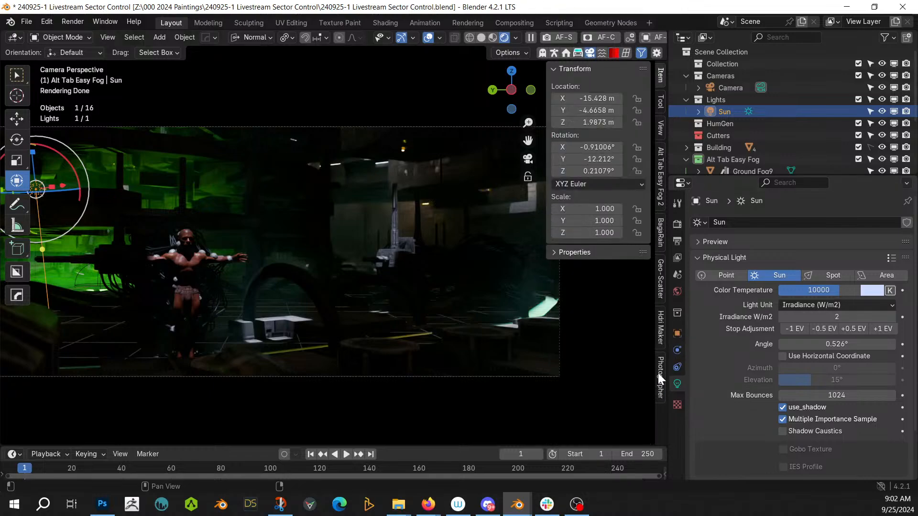
left_click(660, 378)
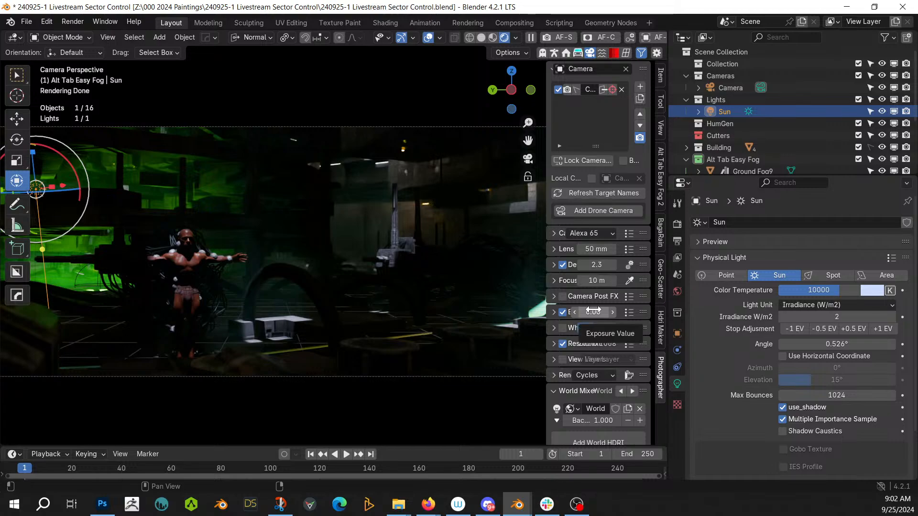
left_click_drag(593, 310, 467, 303)
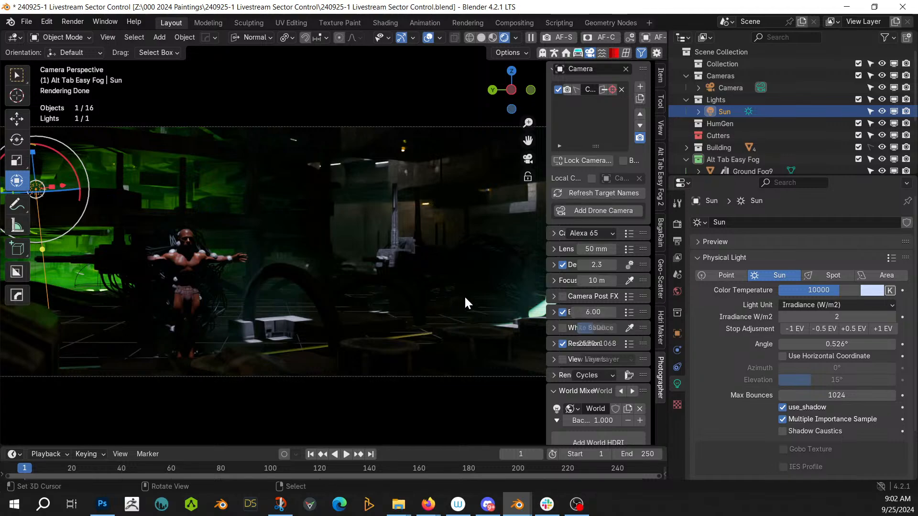
left_click(606, 311)
type("5")
key("Return")
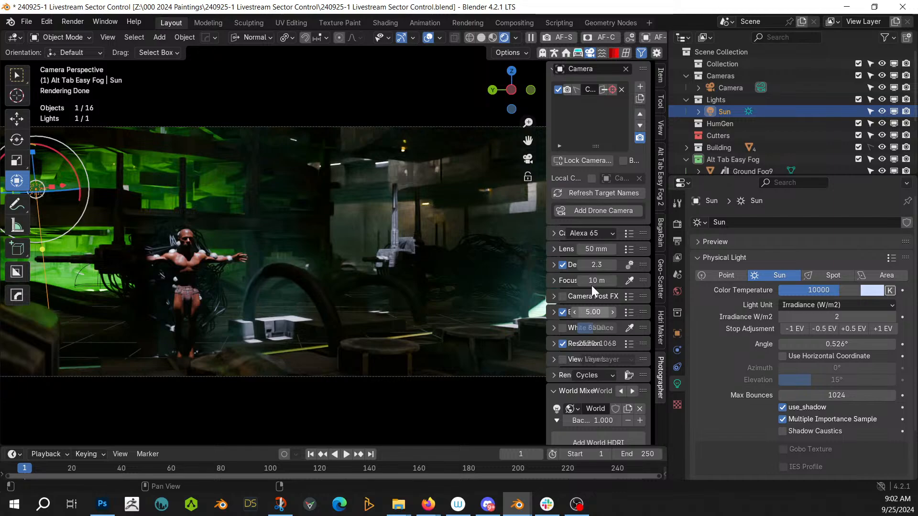
Step: Set the density of Ground Fog9 to 1 and lower the fog volume about 0.096 m along Z
left_click(745, 171)
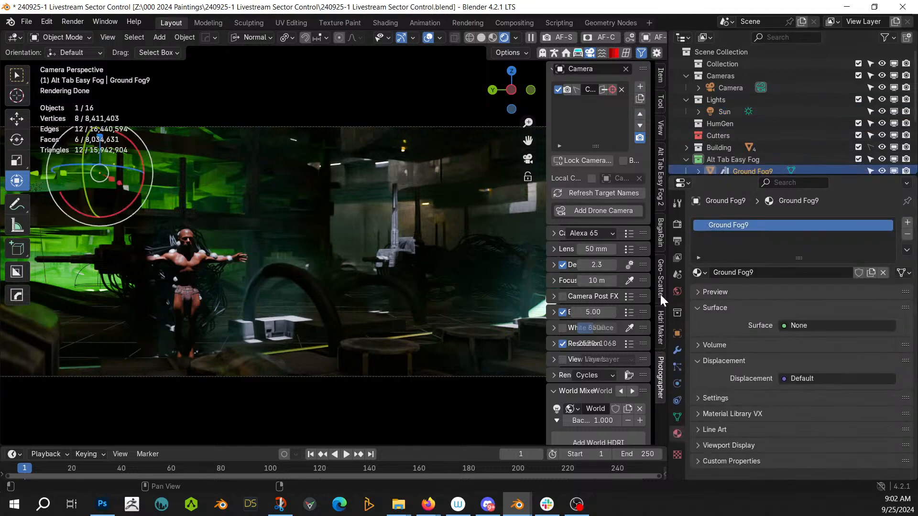
left_click(662, 184)
left_click(597, 273)
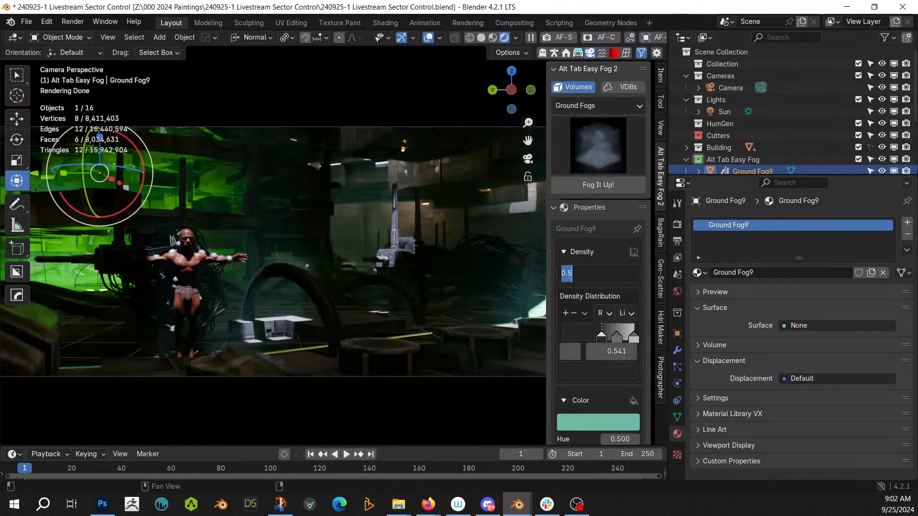
key("Return")
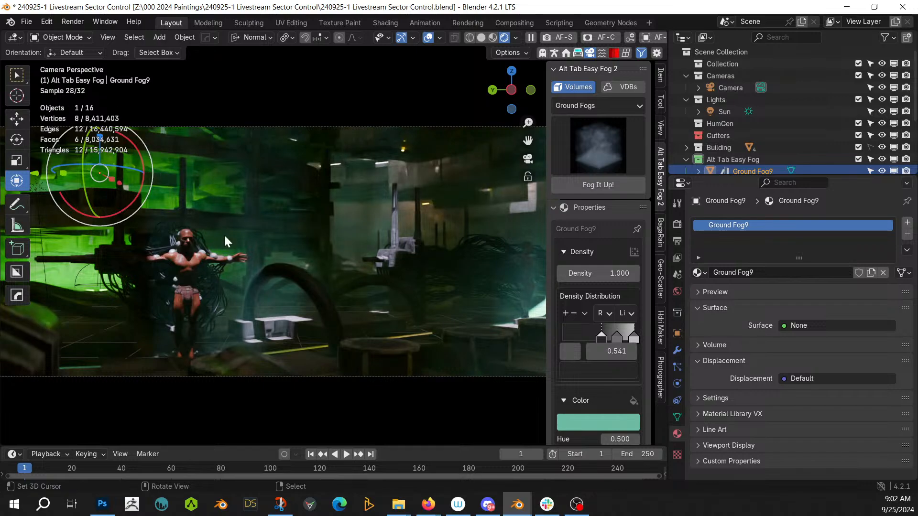
key("g")
key("z")
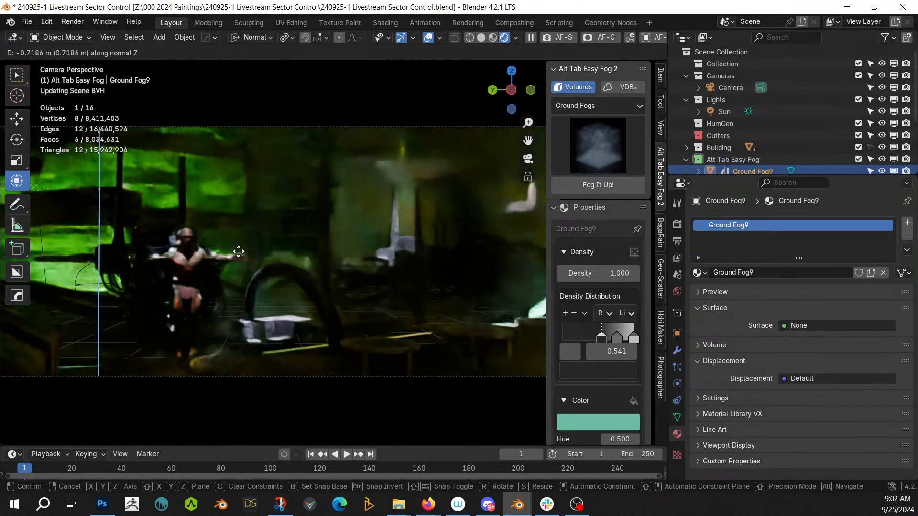
left_click(239, 238)
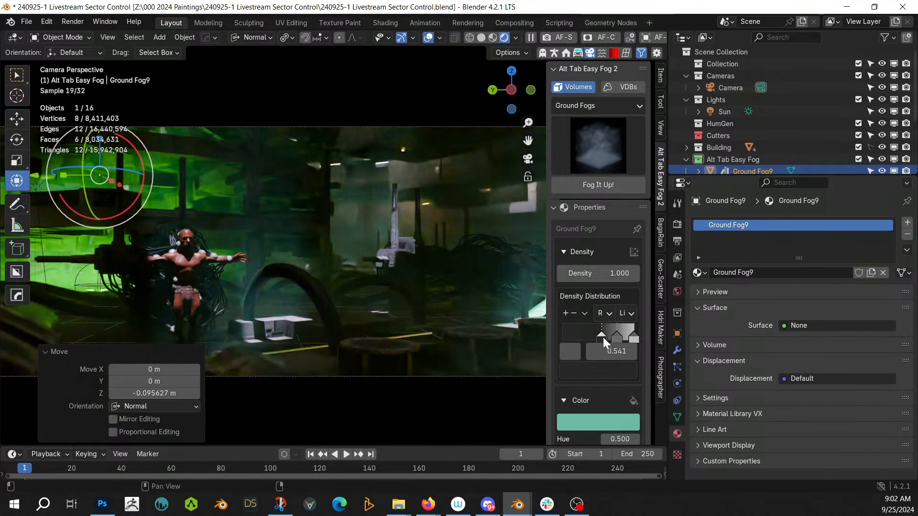
Step: Shift the fog's first two density distribution stops to lower positions, the middle one to 0.458, and save the file
mouse_move(603, 338)
left_mouse_down()
mouse_move(578, 337)
mouse_move(595, 339)
left_mouse_up()
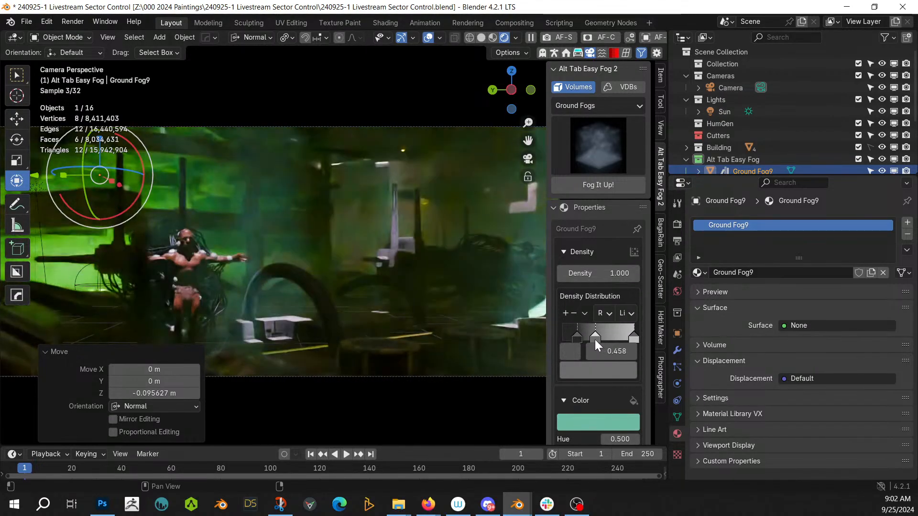
scroll(325, 310, "down", 1)
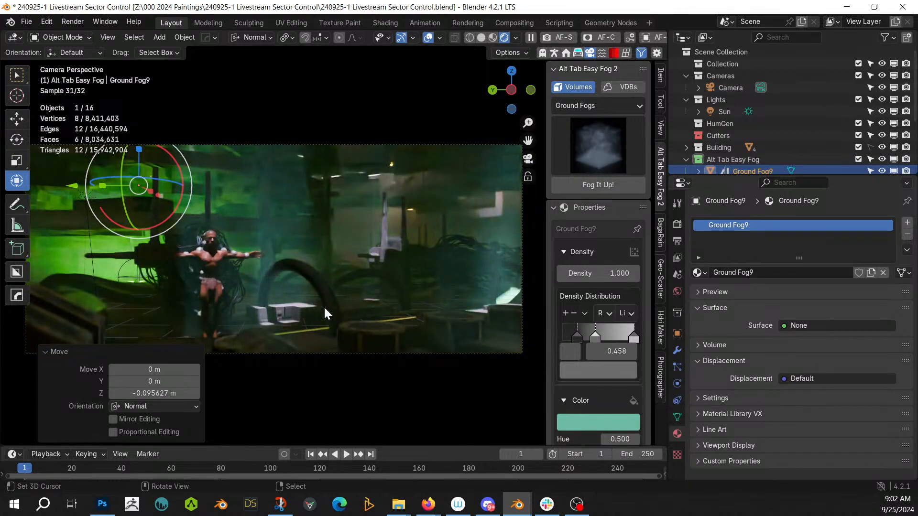
scroll(325, 314, "down", 1)
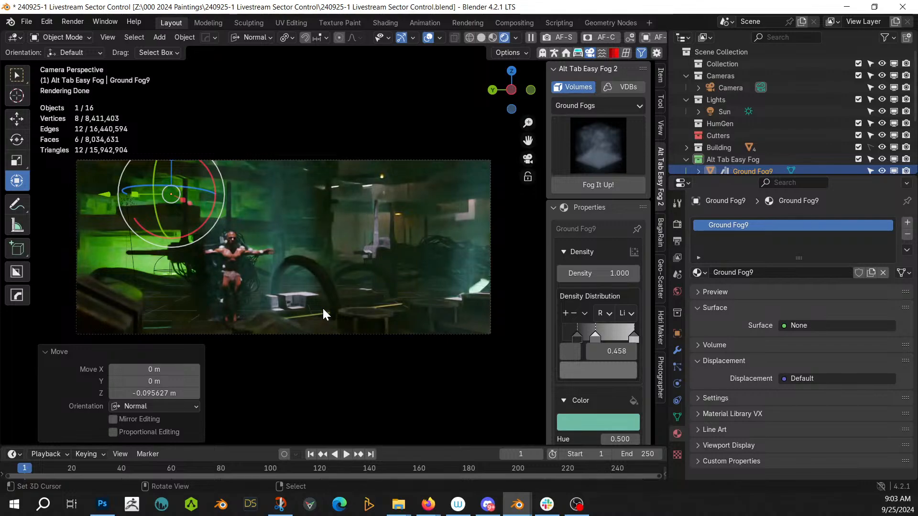
key("ctrl+s")
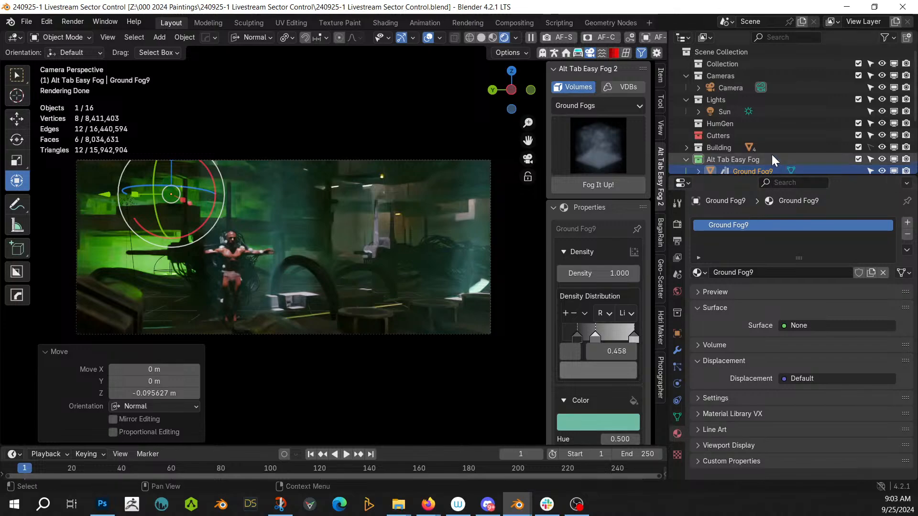
Step: Set the Sun light's irradiance to 1 W/m2 and save the file
left_click(737, 113)
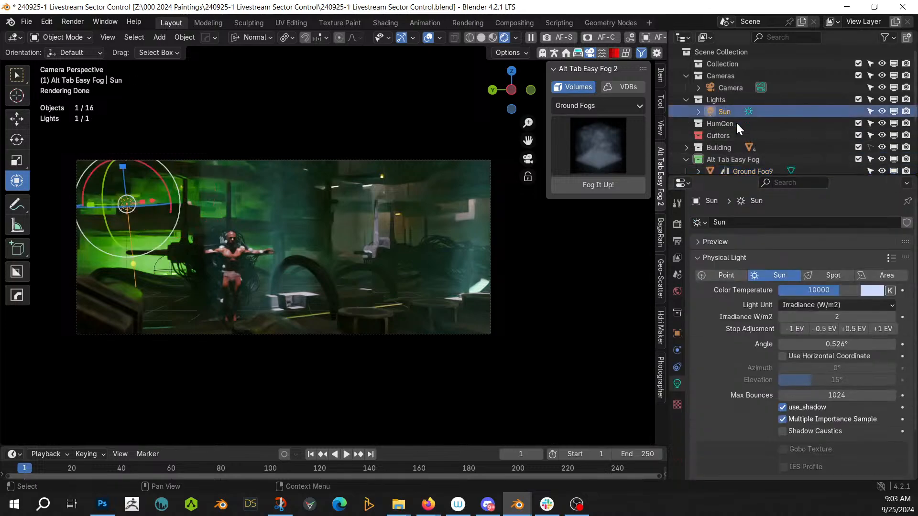
left_click(835, 316)
key("Return")
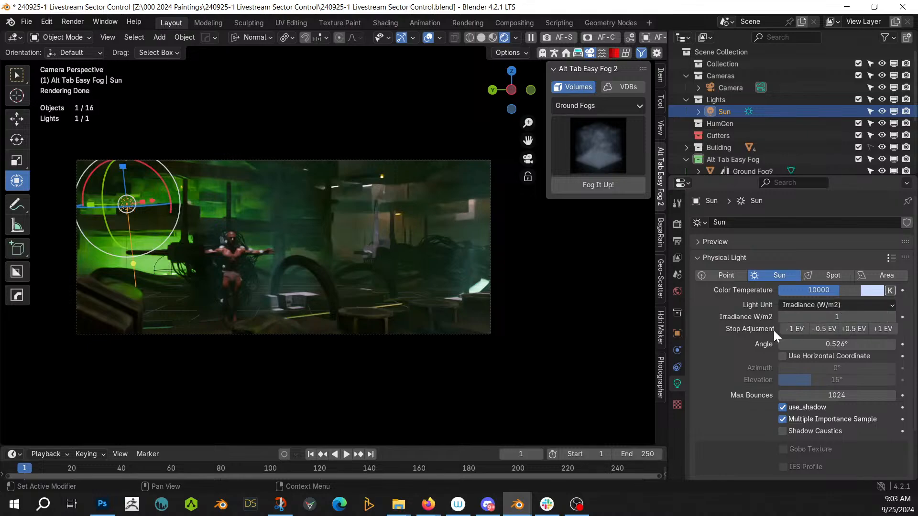
key("ctrl+s")
Step: Switch to solid shading, isolate the radially arrayed cable machine in local view and open its mesh for editing
key("z")
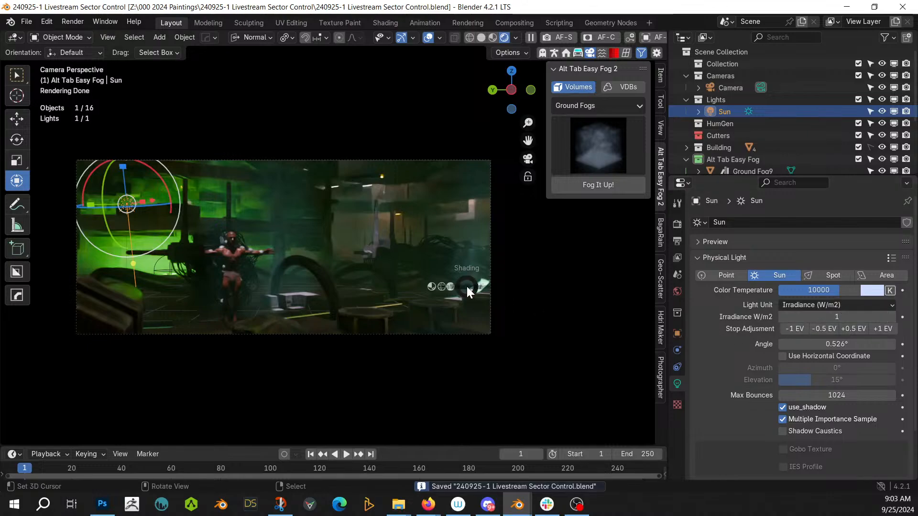
key("s")
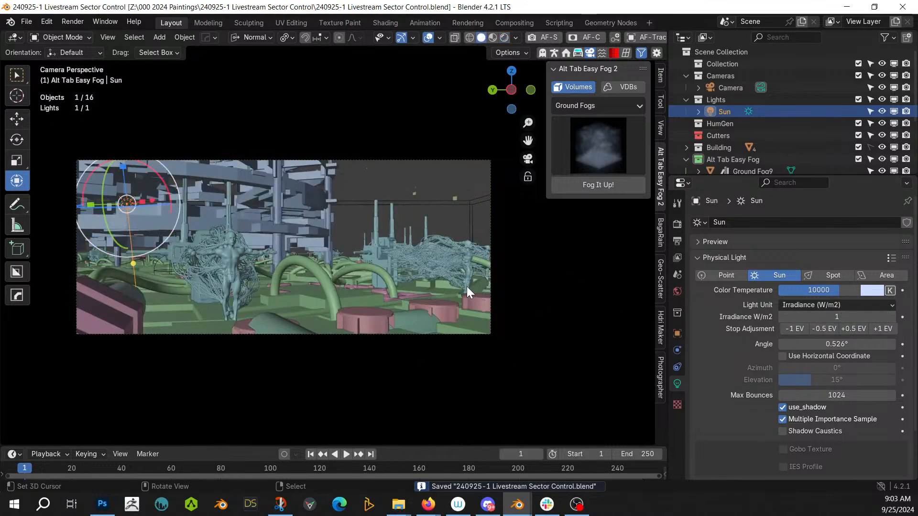
left_click(187, 220)
key("KP_Divide")
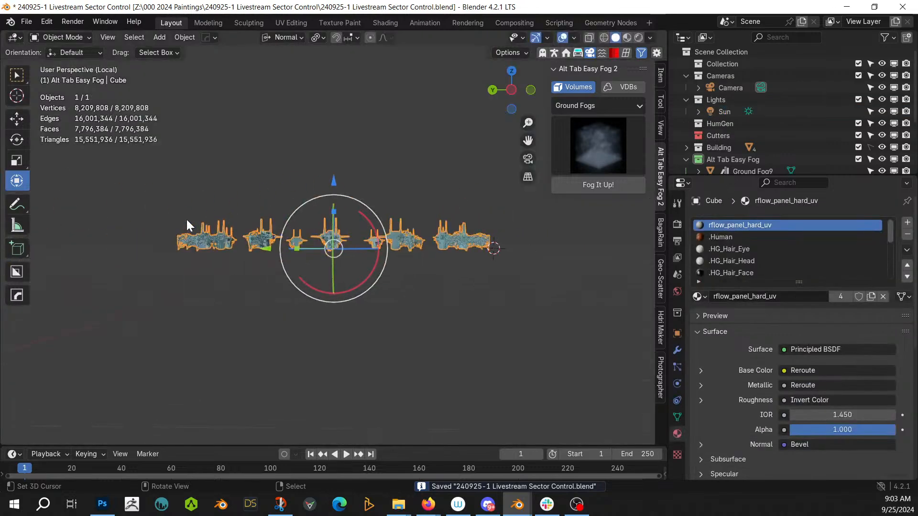
scroll(186, 219, "up", 3)
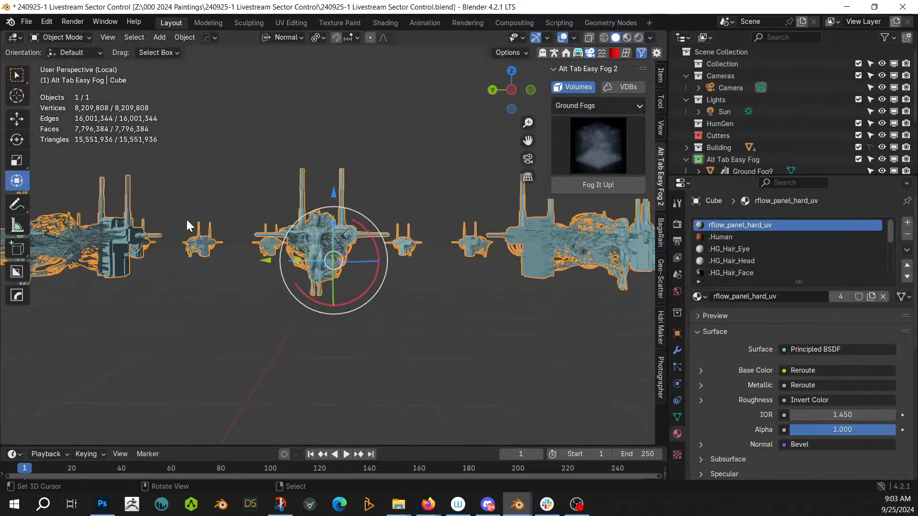
left_click(677, 350)
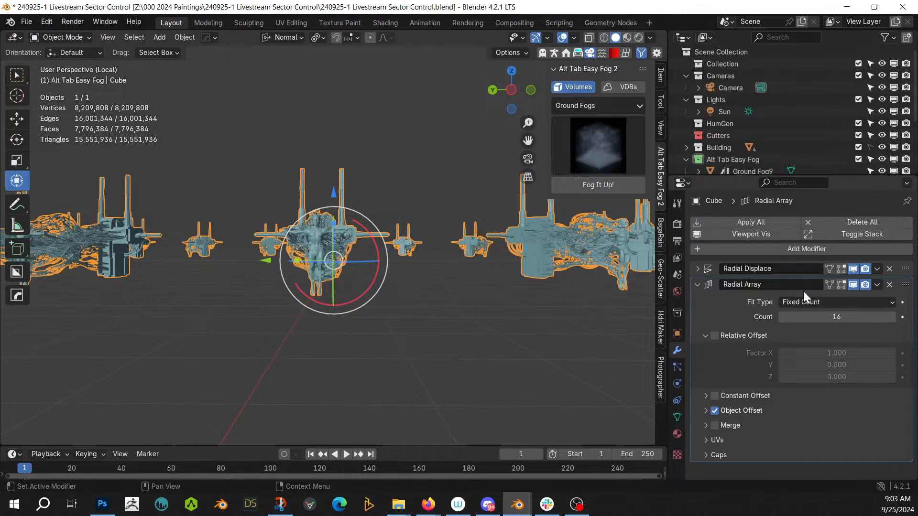
middle_click_drag(375, 236, 371, 273)
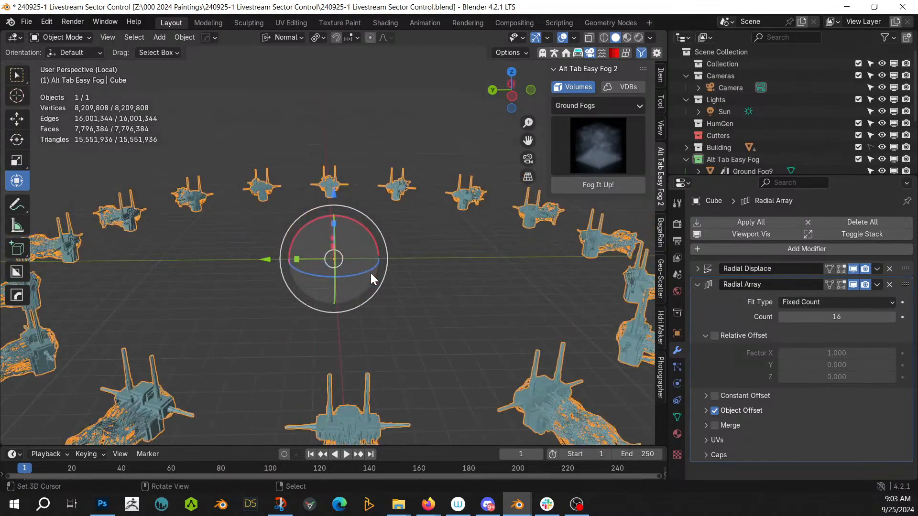
key("Tab")
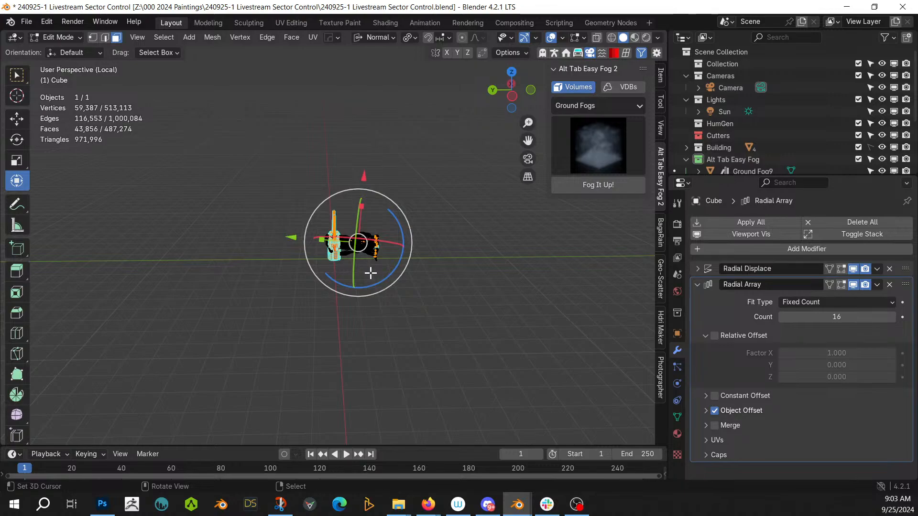
Step: Clear the selection and select the end-cap faces of the machine's protruding side cylinder as a linked region delimited by sharp edges
middle_click_drag(351, 271, 279, 289)
scroll(232, 261, "up", 5)
left_click(232, 261)
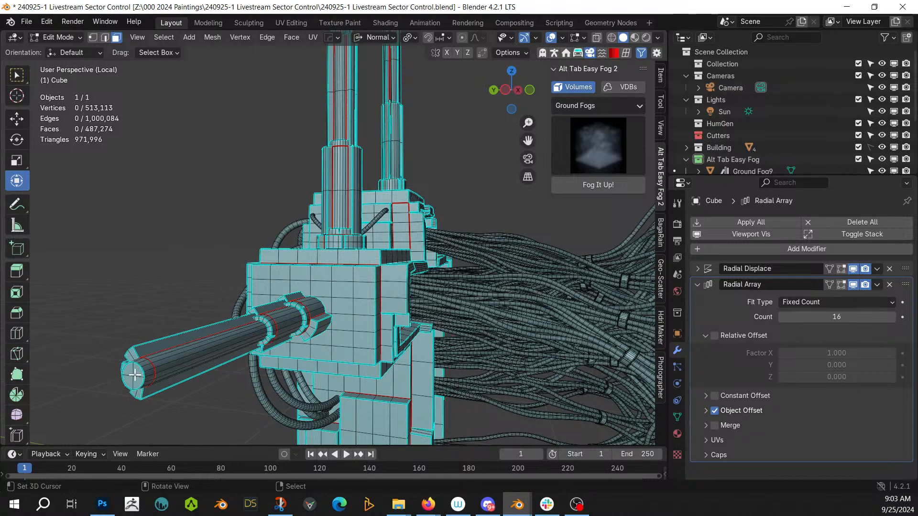
key("l")
key("alt+a")
left_click(129, 370)
key("l")
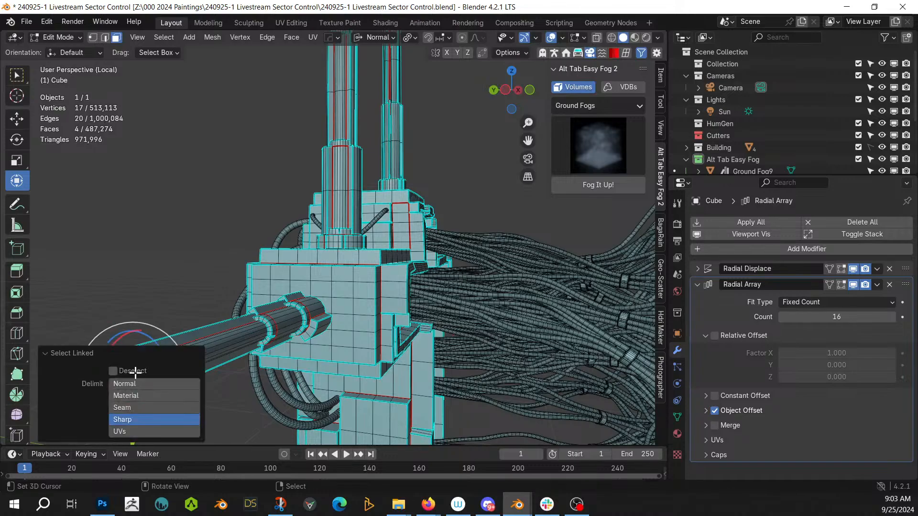
Step: Extend the selection to the face ring around that tip and to the ring and cap faces of the opposite cylinder's tip
middle_click_drag(269, 336, 266, 359)
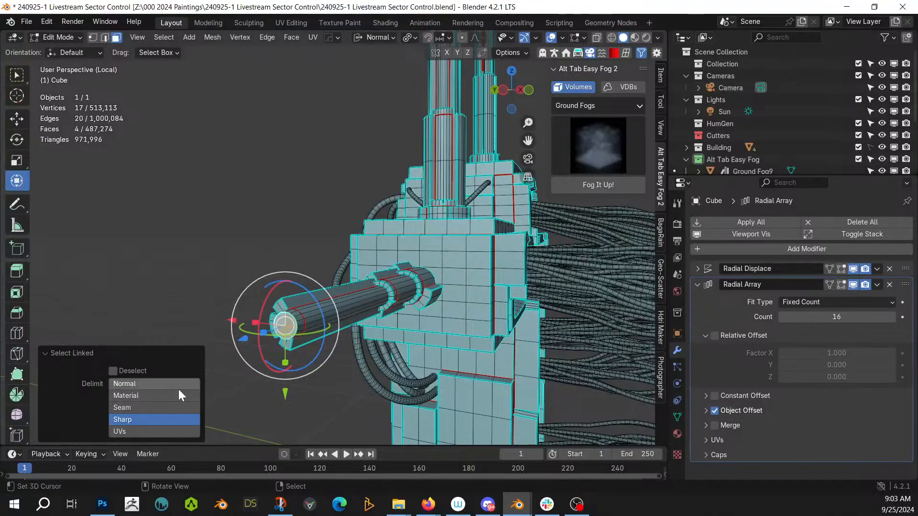
middle_click_drag(306, 268, 291, 269)
left_click(175, 341, "alt+shift")
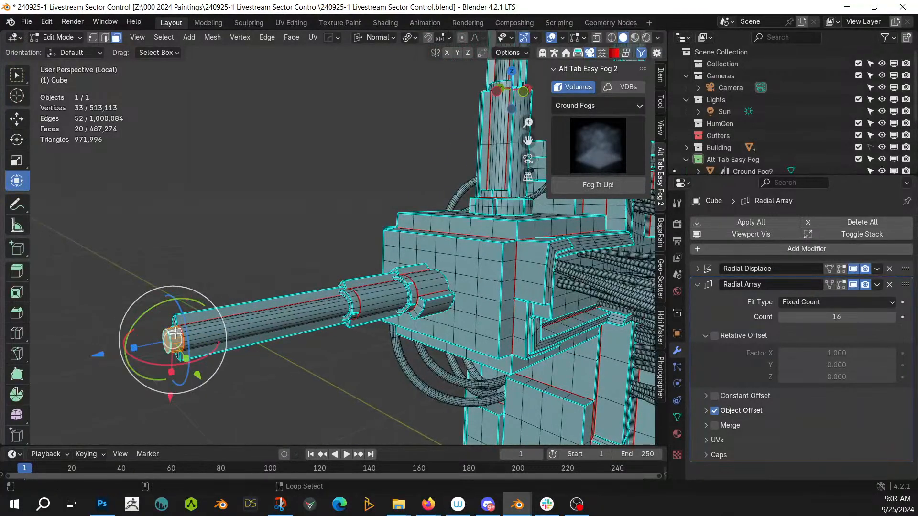
middle_click_drag(174, 335, 246, 199)
left_click(315, 249, "alt+shift")
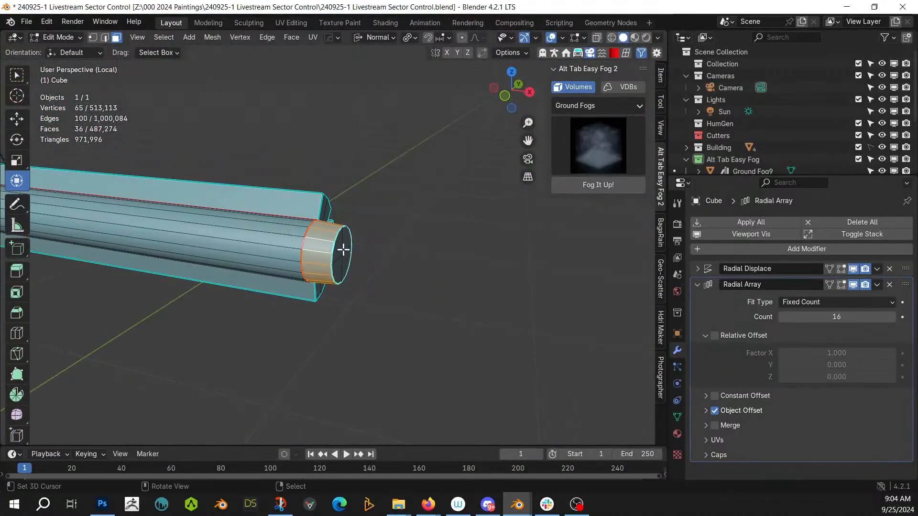
key("ctrl+l")
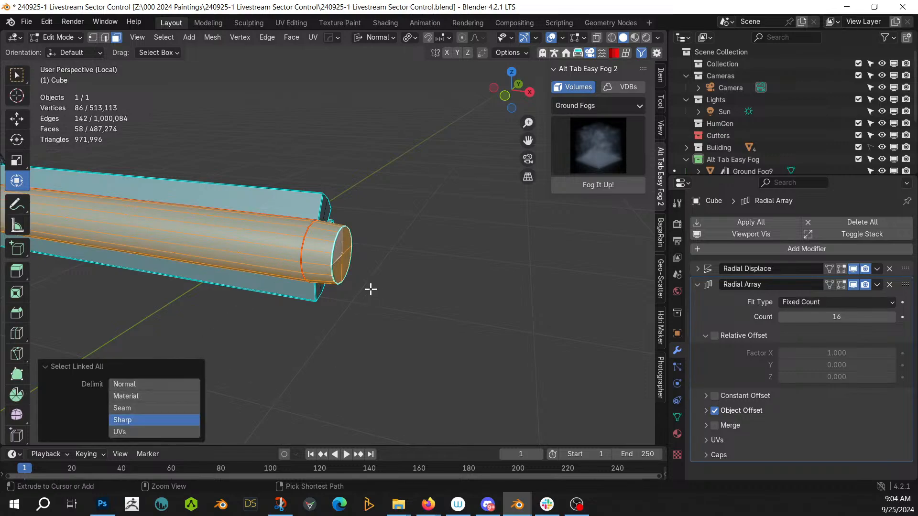
key("ctrl+z")
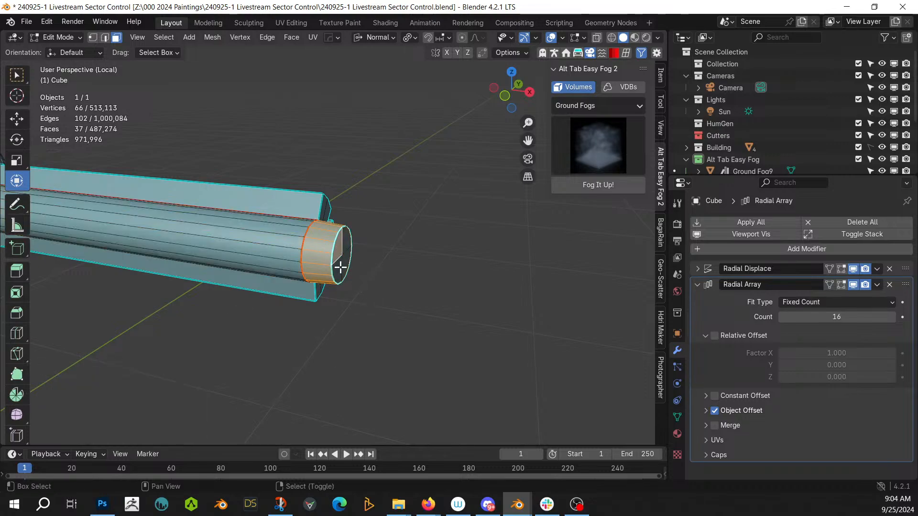
key("alt+f")
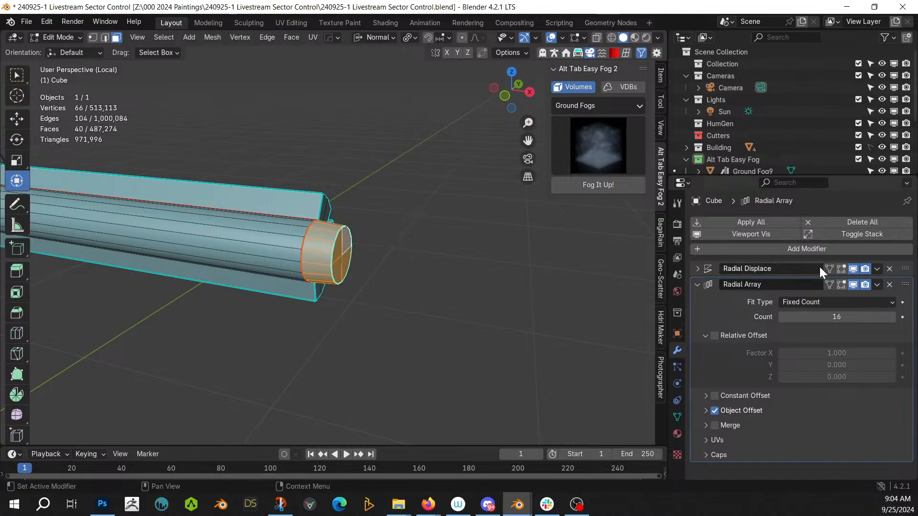
Step: Extrude the selected cylinder tip faces outward along their normals by about 0.0044 m
scroll(443, 264, "down", 5)
scroll(440, 299, "up", 3)
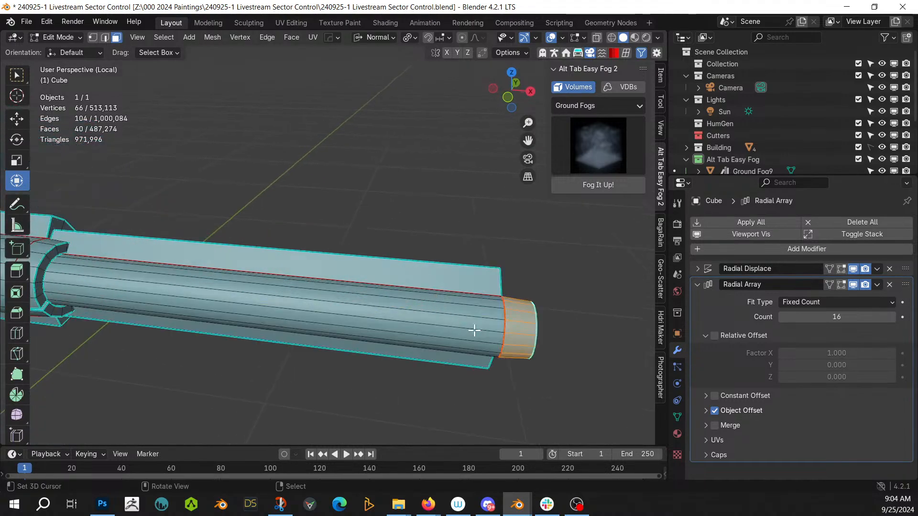
key("alt+e")
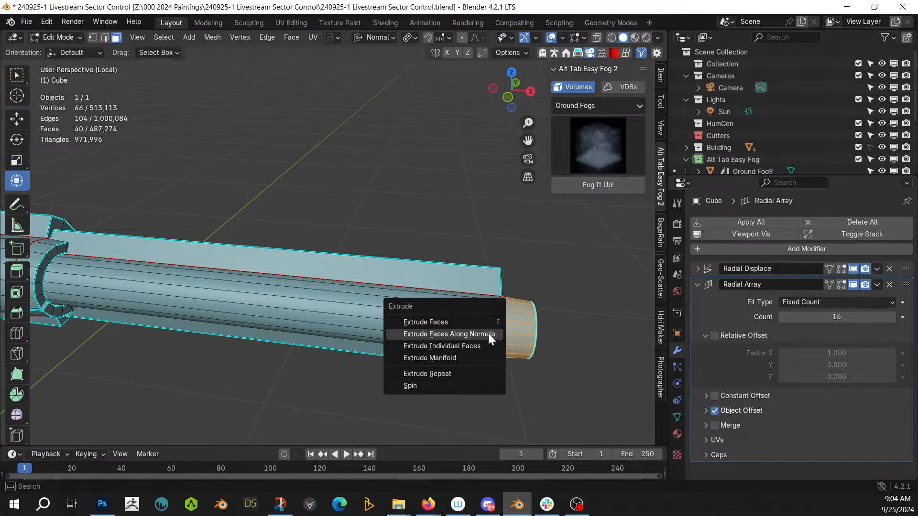
left_click(489, 334)
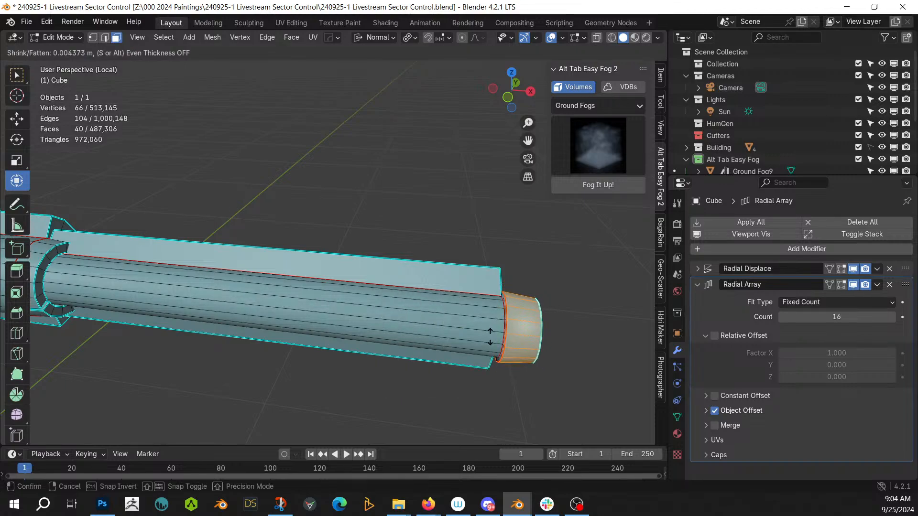
left_click(492, 337)
middle_click_drag(492, 337, 467, 334)
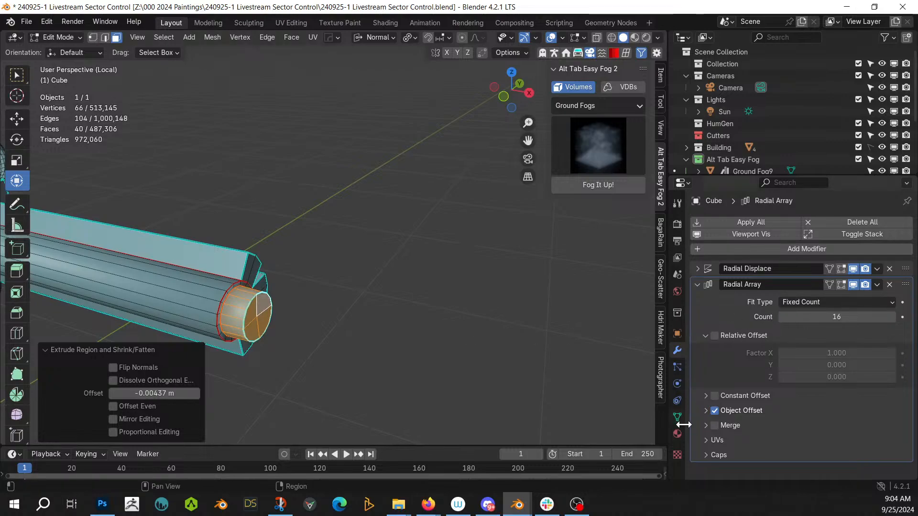
Step: Add a material slot with sy_yellow_5_emmisive and assign it to the selected cylinder tip faces
left_click(678, 432)
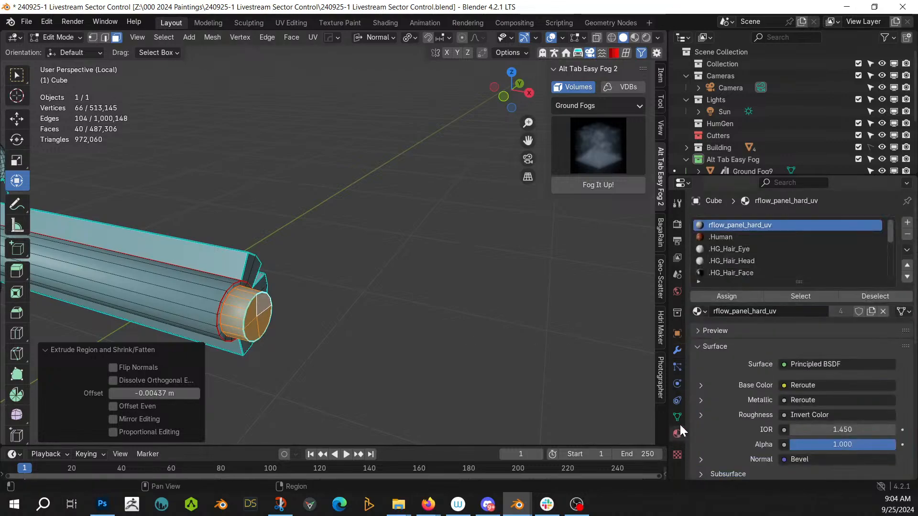
scroll(698, 268, "down", 5)
left_click(698, 273)
left_click(702, 311)
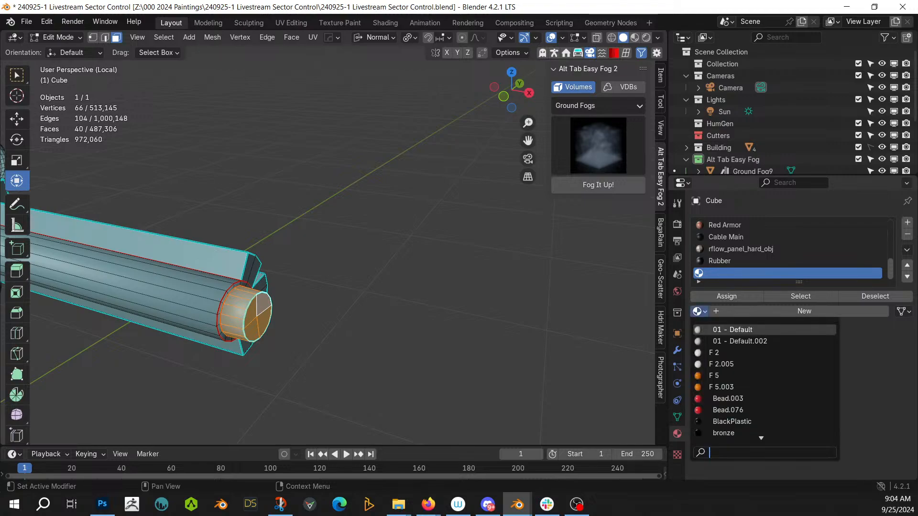
type("yell")
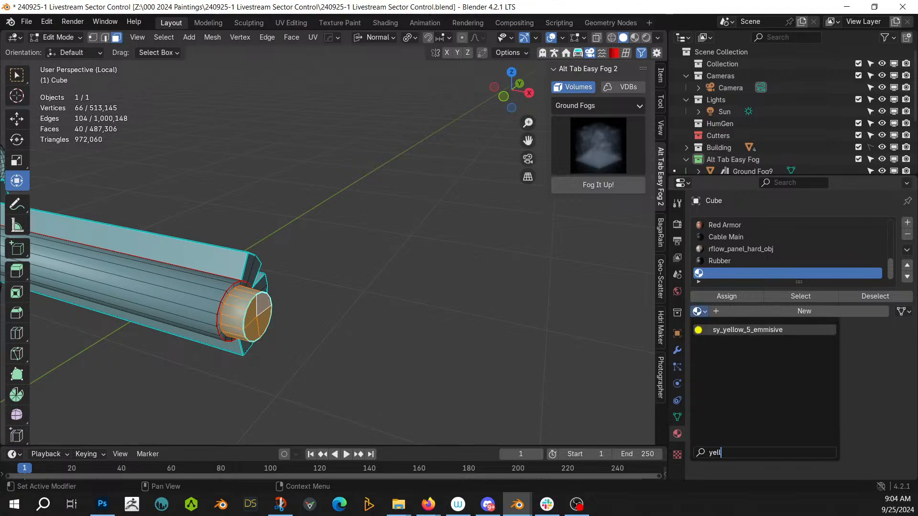
key("Return")
scroll(489, 291, "down", 2)
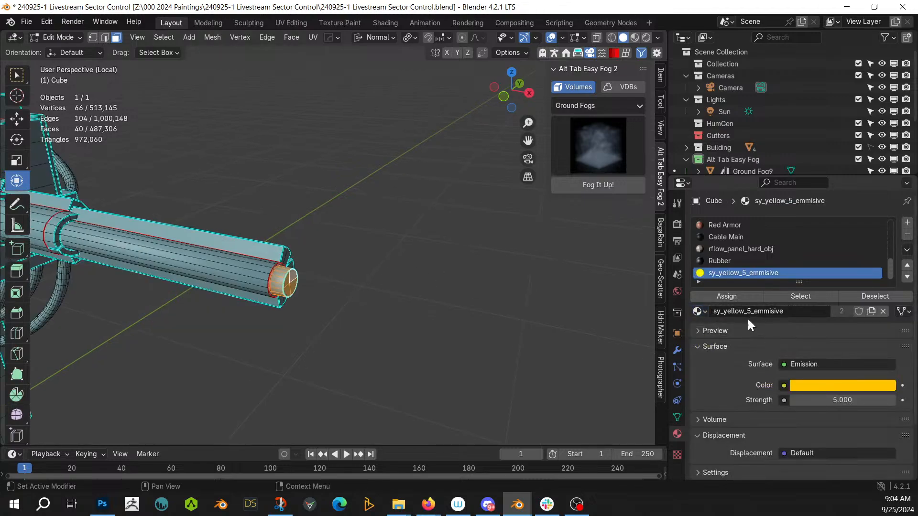
left_click(731, 296)
Step: Select the narrow vertical strips of four faces on both side edges of the machine's lower housing
middle_click_drag(205, 260, 335, 344)
left_click(334, 345)
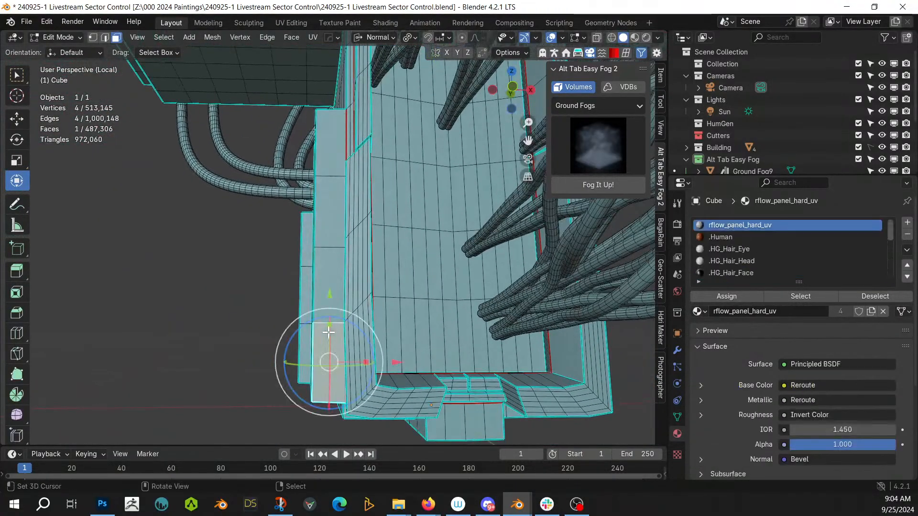
left_click(336, 152, "ctrl")
middle_click_drag(338, 151, 311, 356)
left_click(305, 352, "shift")
left_click(299, 118, "ctrl")
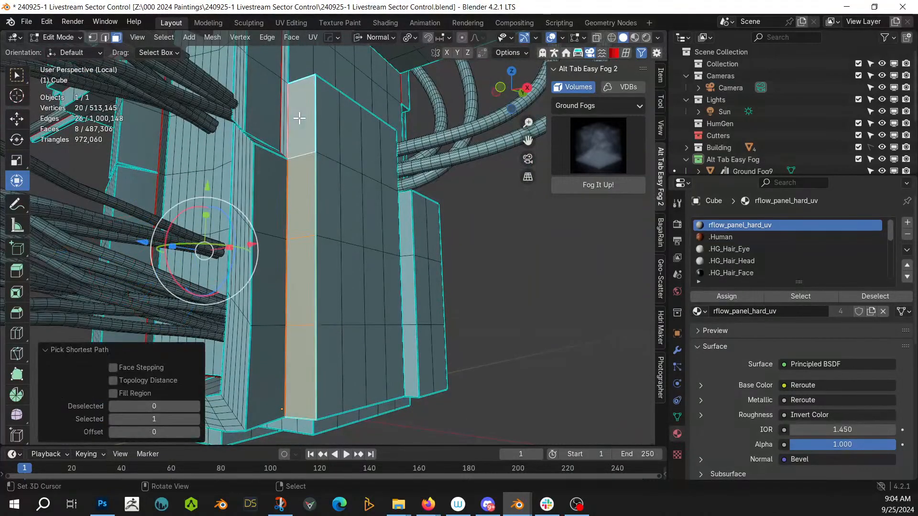
Step: Poke the selected strip faces and reduce the selection to their centre vertices
left_click(293, 38)
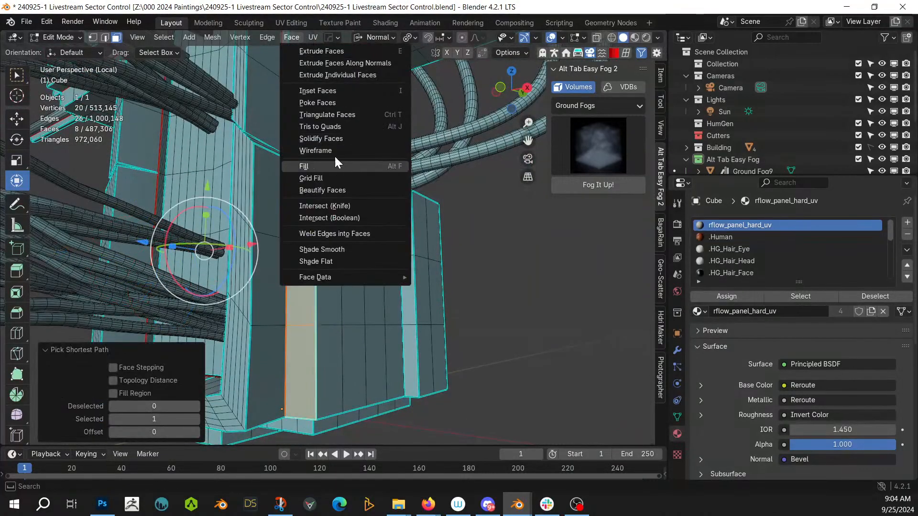
left_click(333, 103)
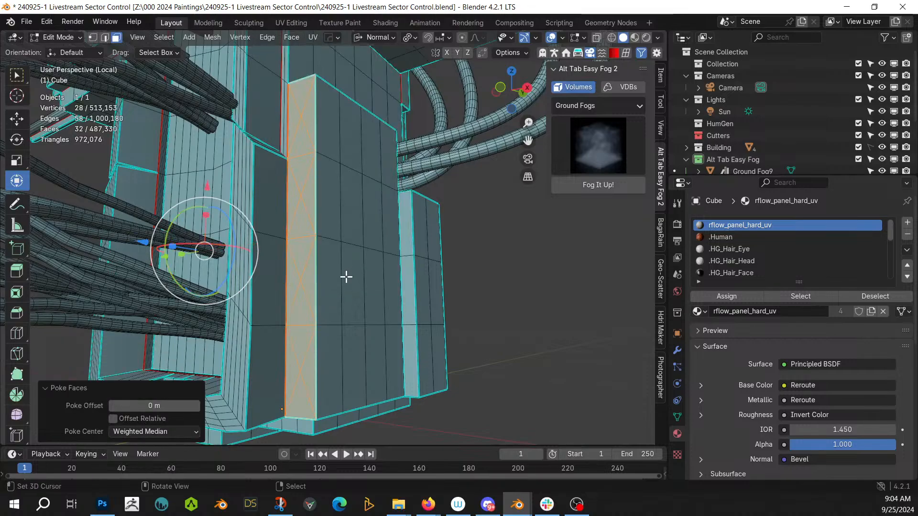
key("1")
middle_click_drag(356, 281, 363, 282)
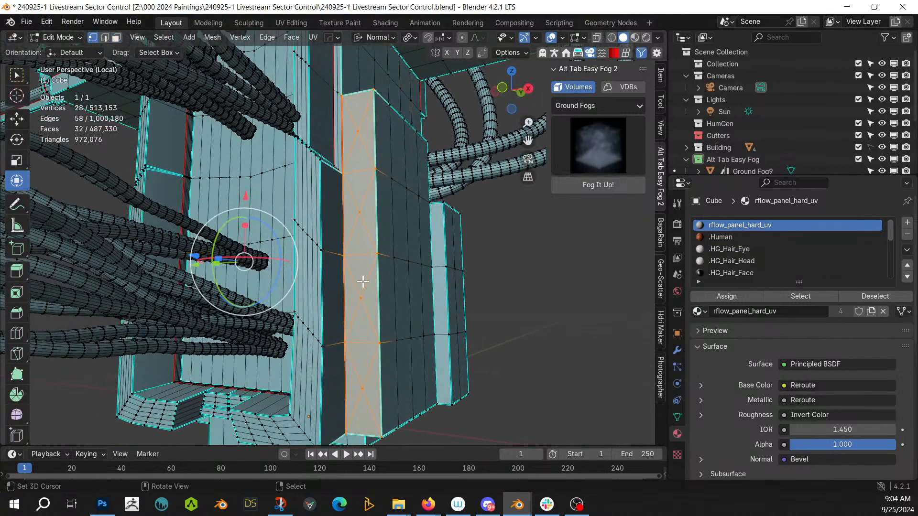
key("ctrl+KP_Subtract")
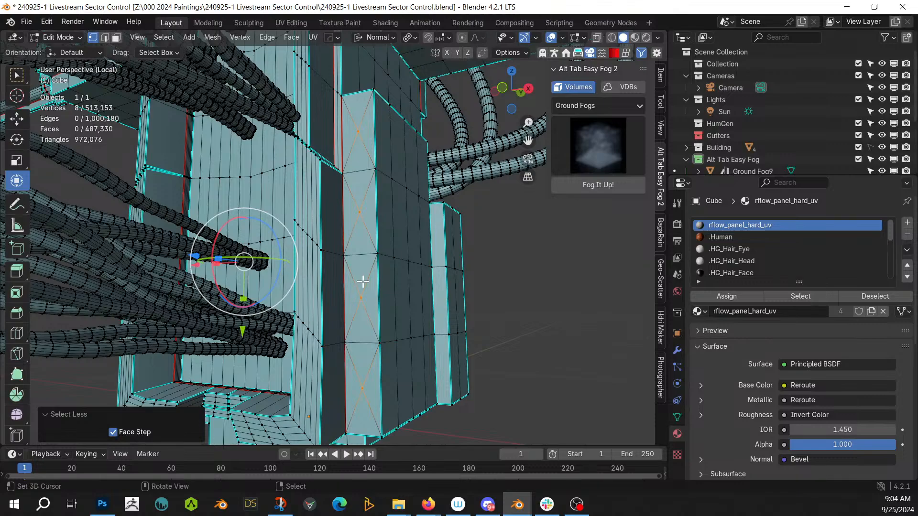
Step: Convert the centre vertices to circles with the HardOps Circle tool, using 16 segments and a 0.025 radius
key("q")
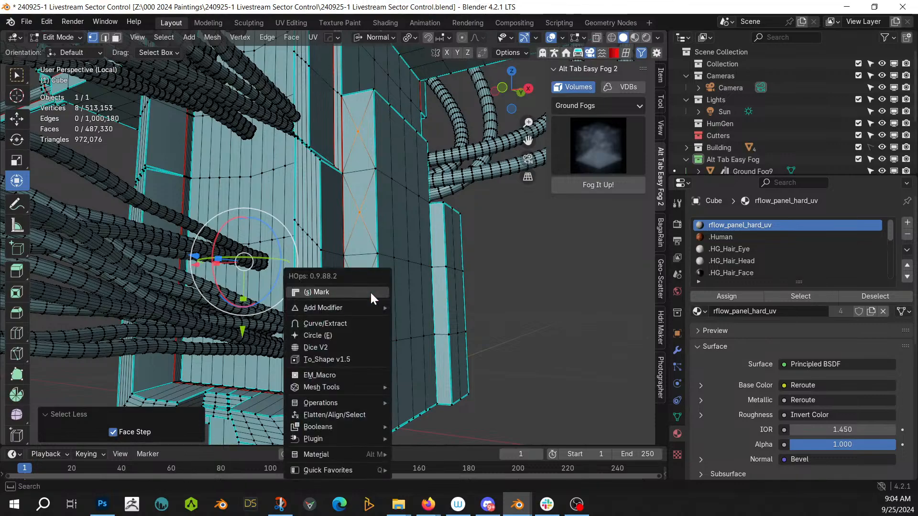
left_click(359, 333)
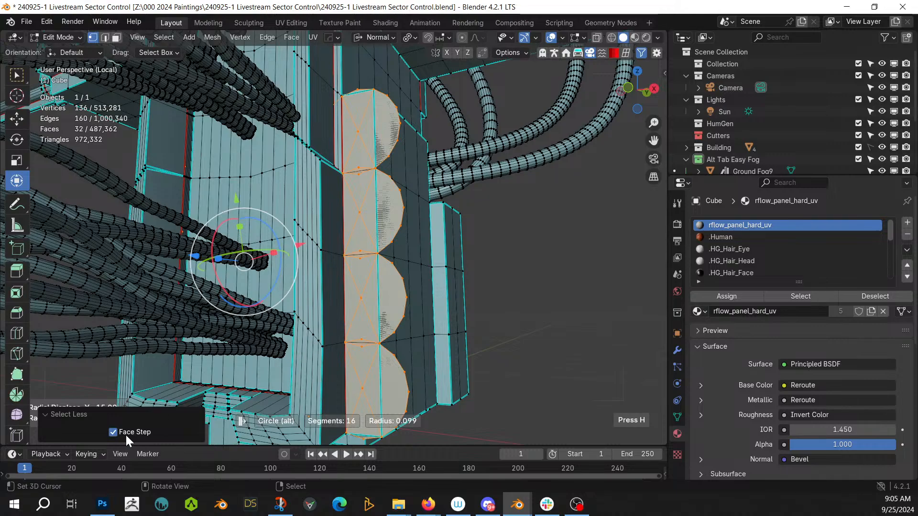
left_click(100, 431)
double_click(183, 432)
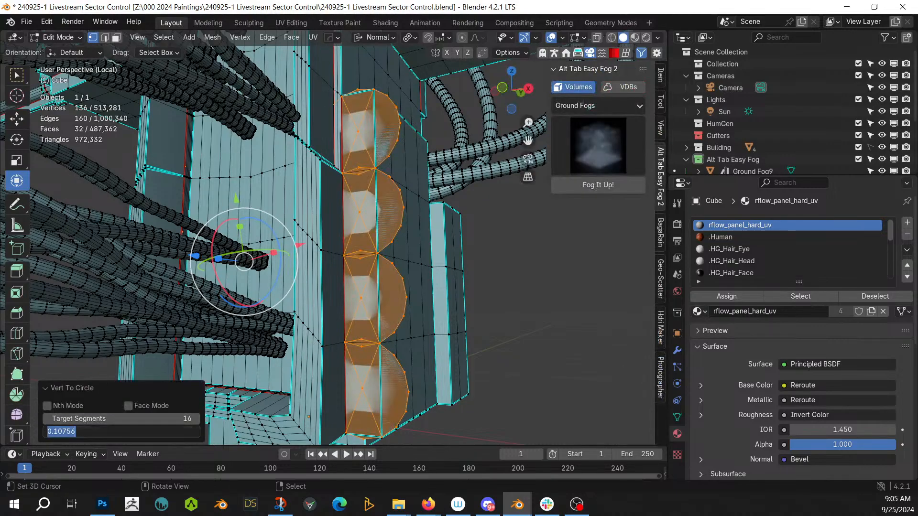
type(".025")
key("Return")
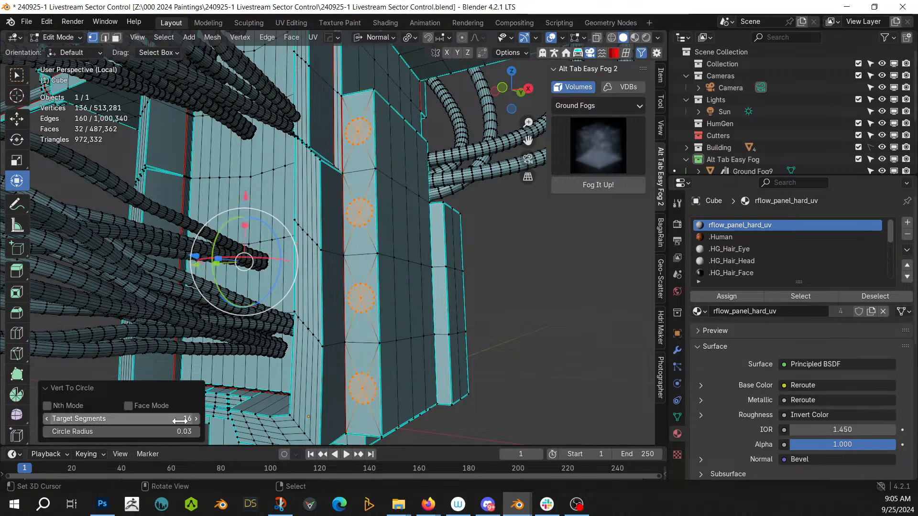
left_click(179, 417)
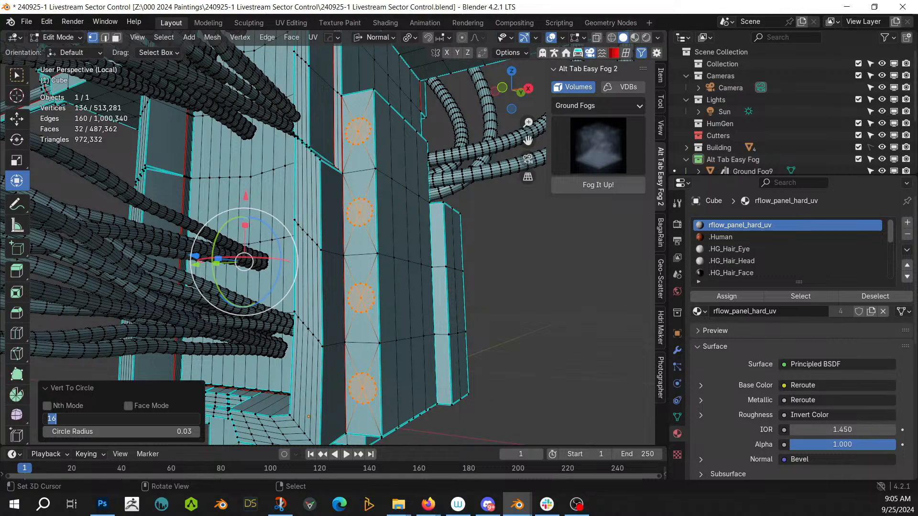
key("Return")
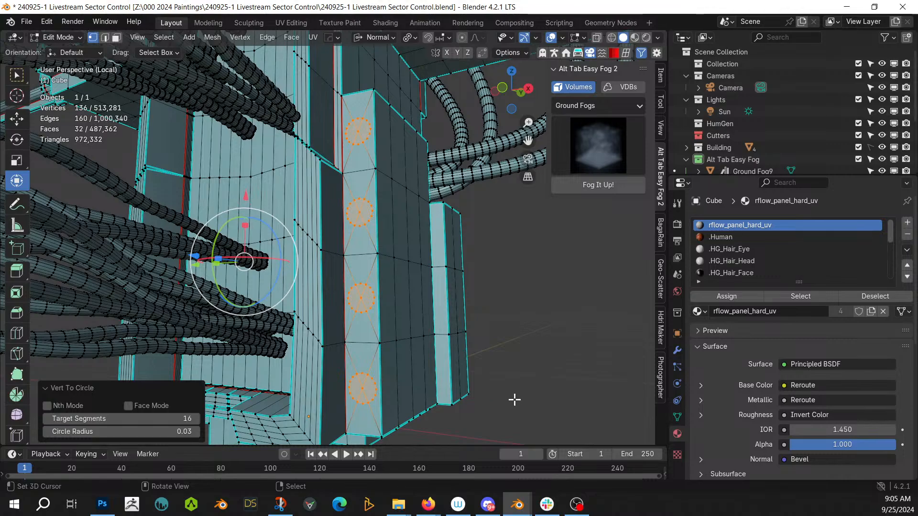
Step: Extrude the circular faces on the lower housing's side strips inward by about 0.023 m
middle_click_drag(461, 385, 453, 385)
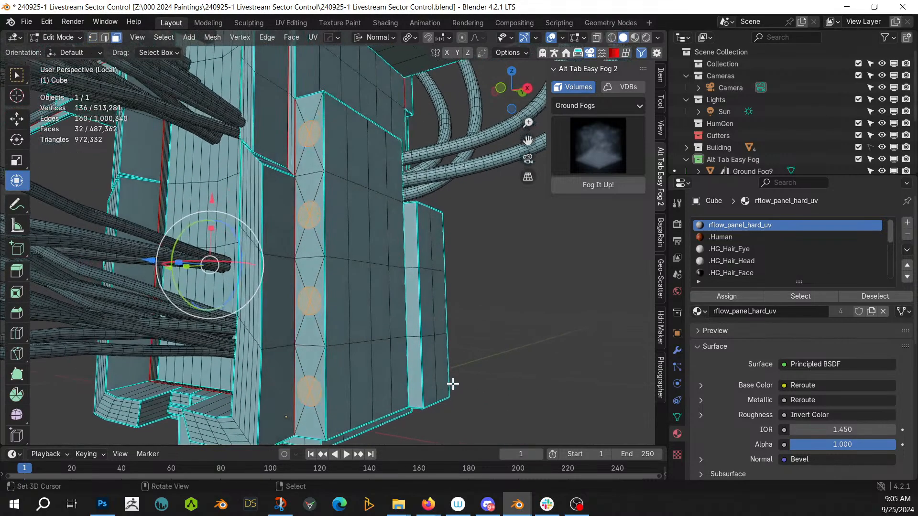
key("e")
left_click(463, 382)
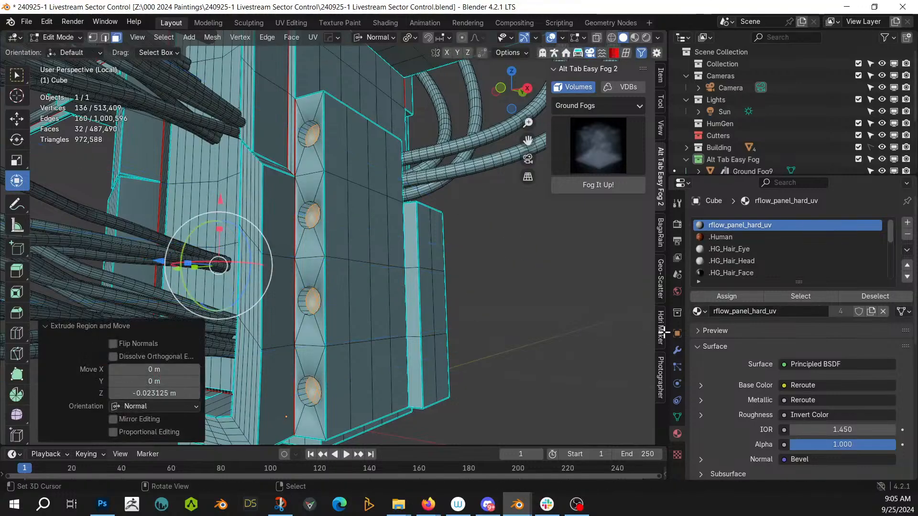
Step: Add a material slot with sy_yellow_5_emmisive and assign it to the recessed circle faces on the lower housing
scroll(758, 244, "down", 8)
scroll(762, 253, "up", 10)
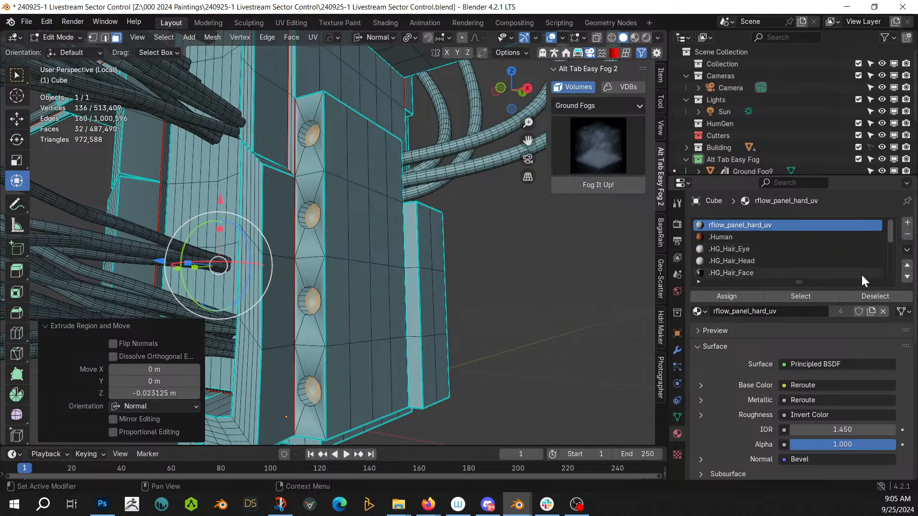
scroll(816, 251, "down", 3)
scroll(815, 247, "down", 5)
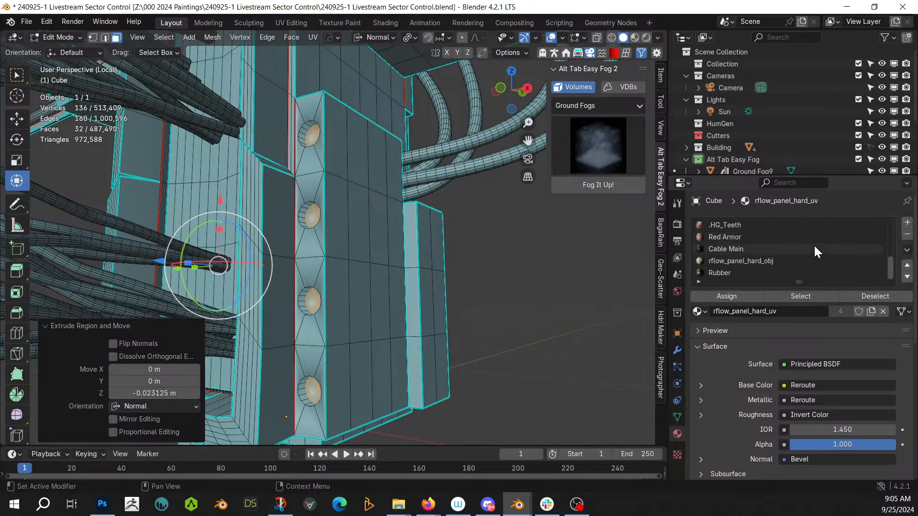
scroll(813, 246, "up", 8)
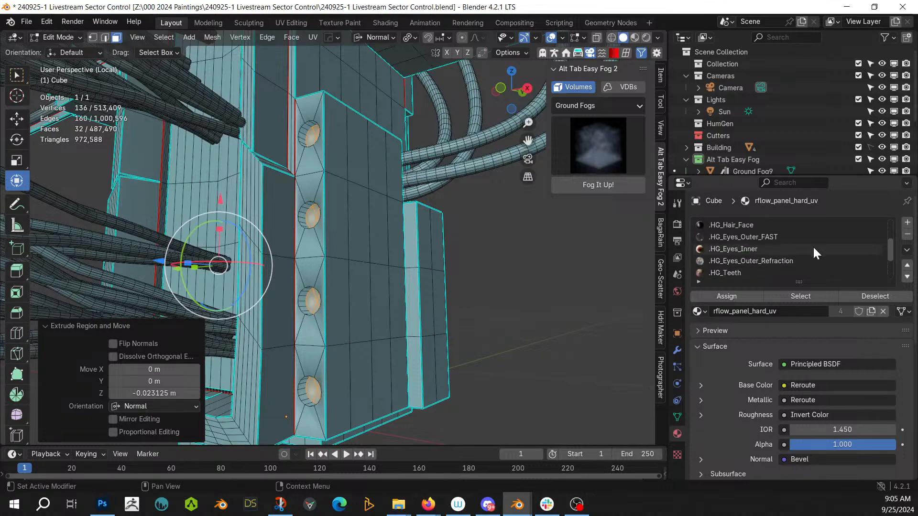
scroll(813, 245, "down", 4)
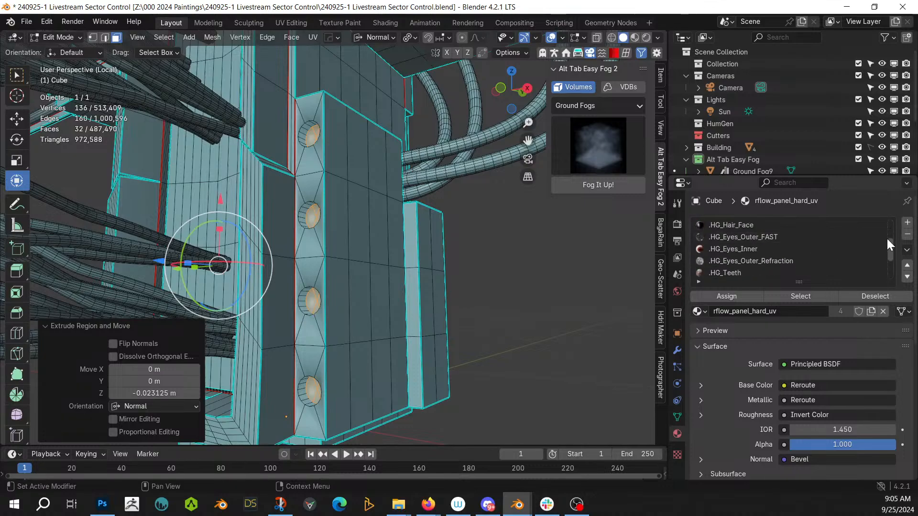
left_click(908, 223)
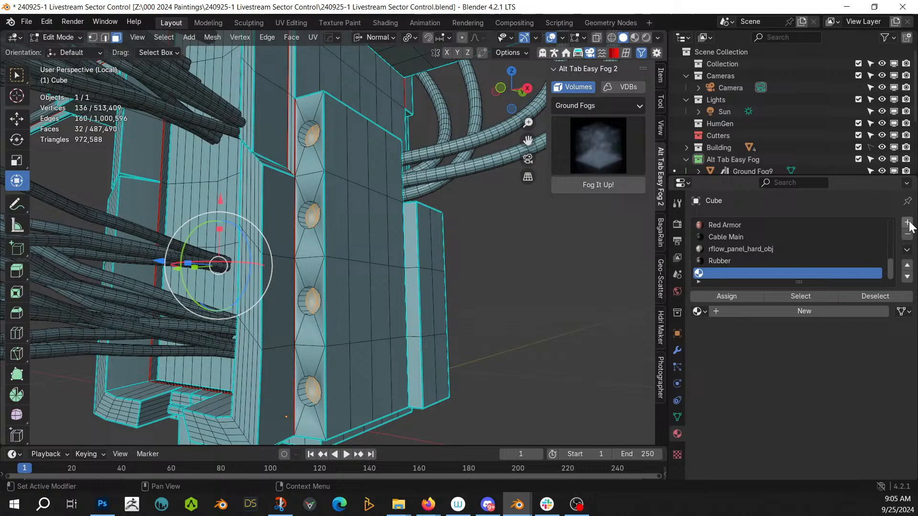
left_click(727, 296)
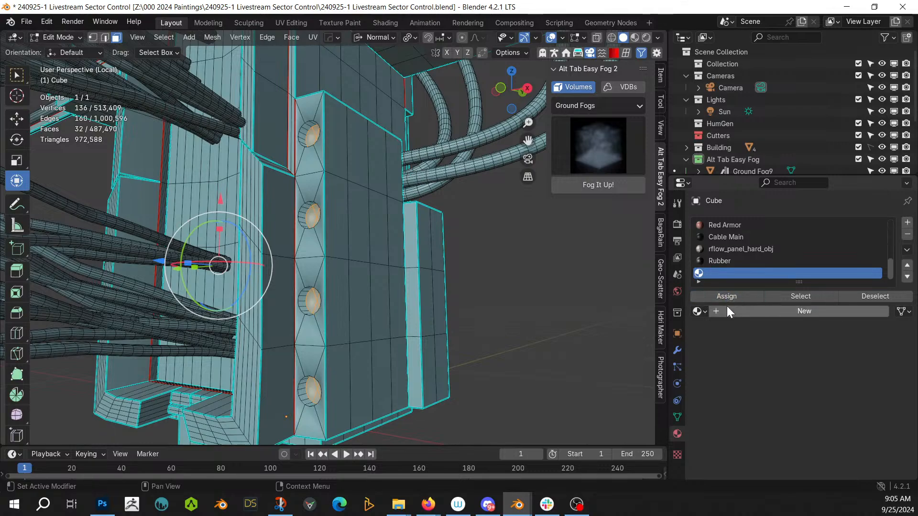
left_click(700, 311)
type("yell")
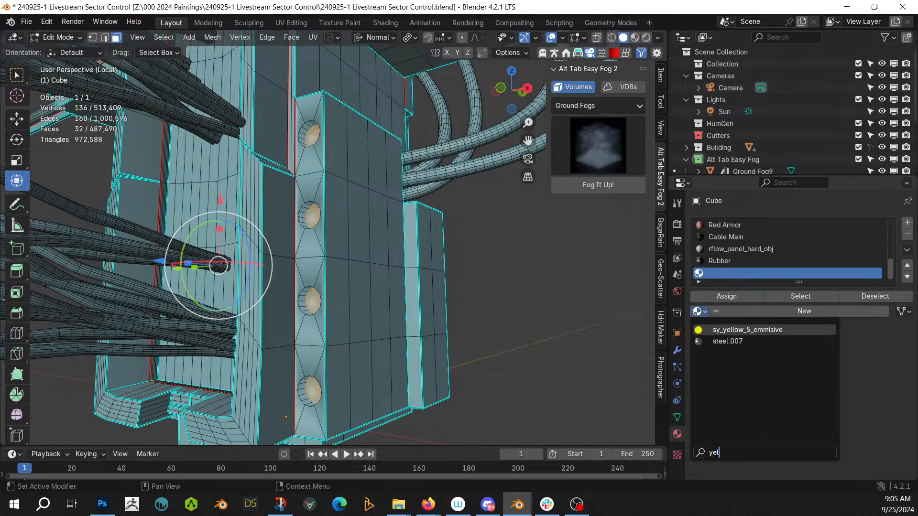
key("Return")
Step: Inspect the tip of the machine's horizontal arm and preview the isolated machines in rendered shading
scroll(376, 366, "down", 3)
middle_click_drag(375, 366, 318, 437)
left_click(434, 204)
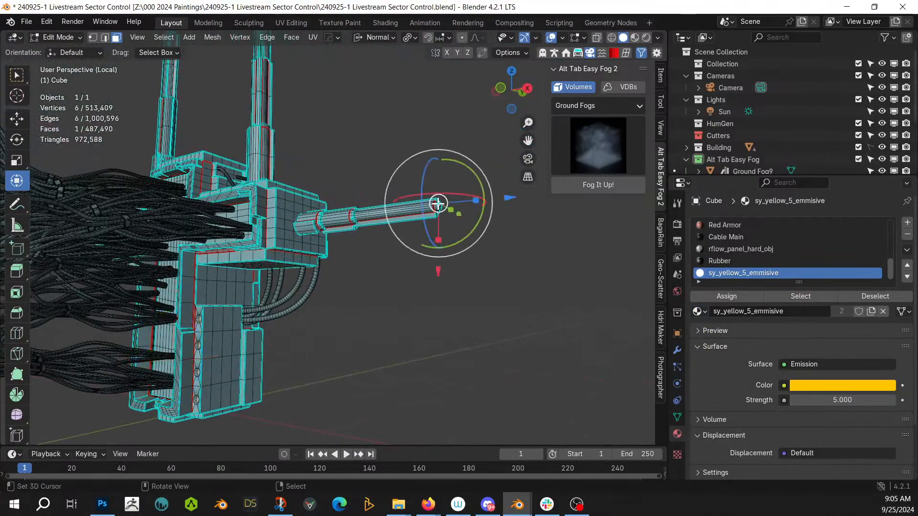
scroll(440, 211, "up", 3)
middle_click_drag(434, 236, 482, 215)
left_click(528, 200)
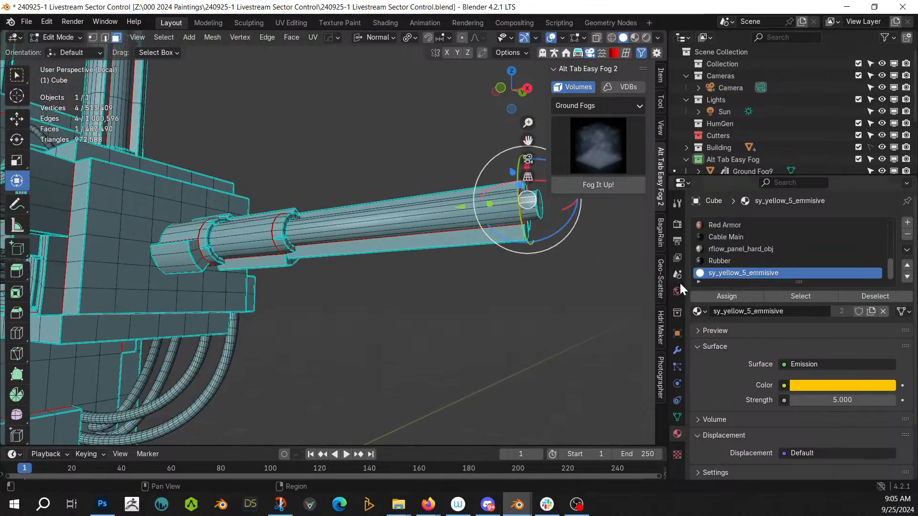
key("z")
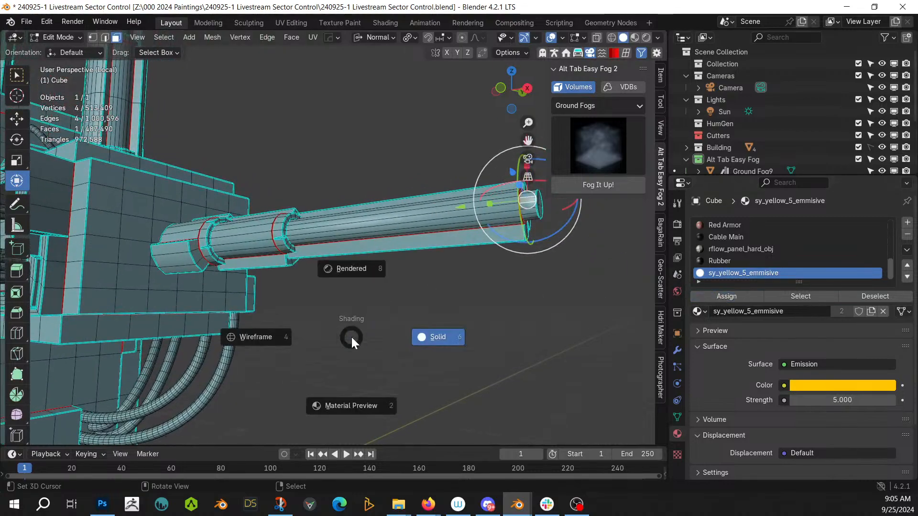
key("8")
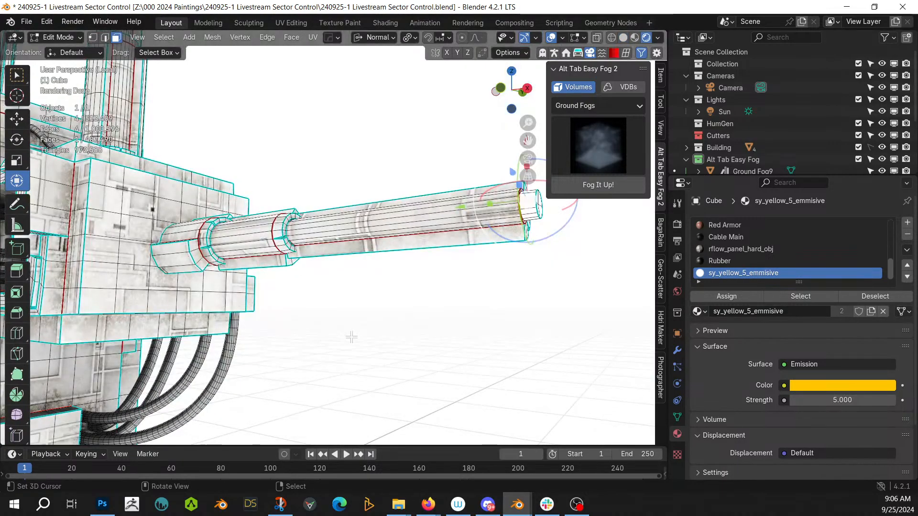
middle_click_drag(327, 375, 303, 361)
scroll(297, 358, "up", 4)
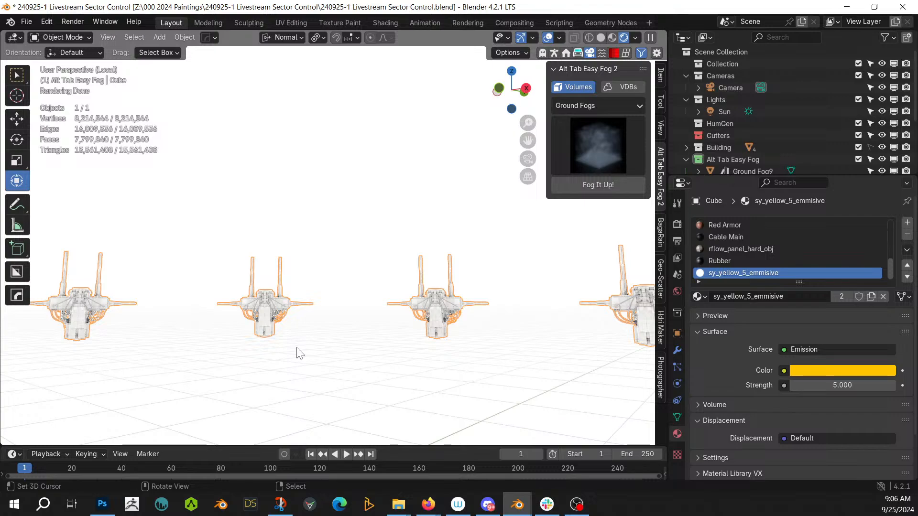
Step: Save the file, return to the full scene's camera view and select Cylinder_RPipes
key("ctrl+s")
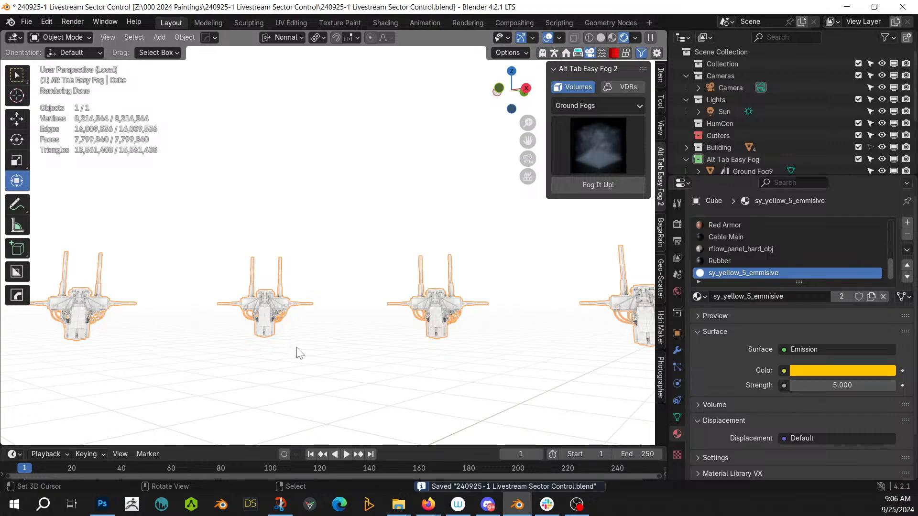
key("KP_0")
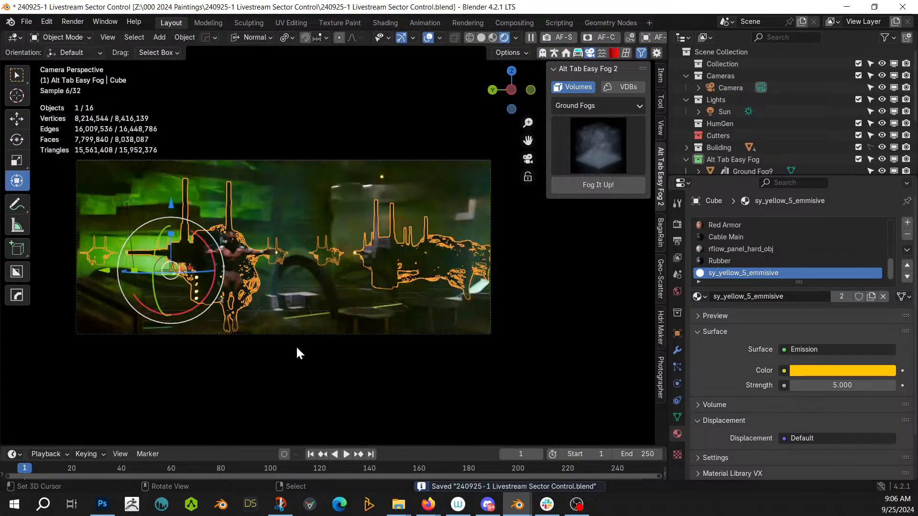
left_click(298, 386)
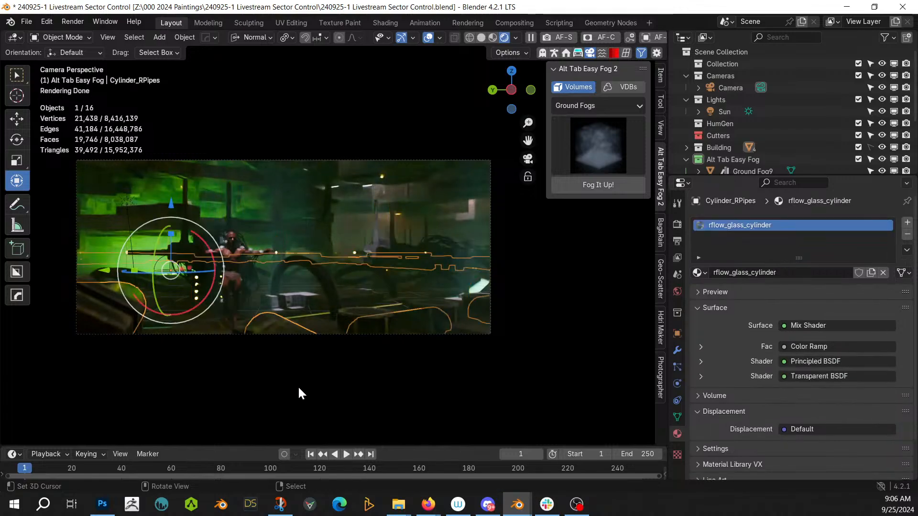
Step: Examine the suspended figure, its cable connectors and the yellow light details in the rendered camera view
scroll(299, 388, "up", 2)
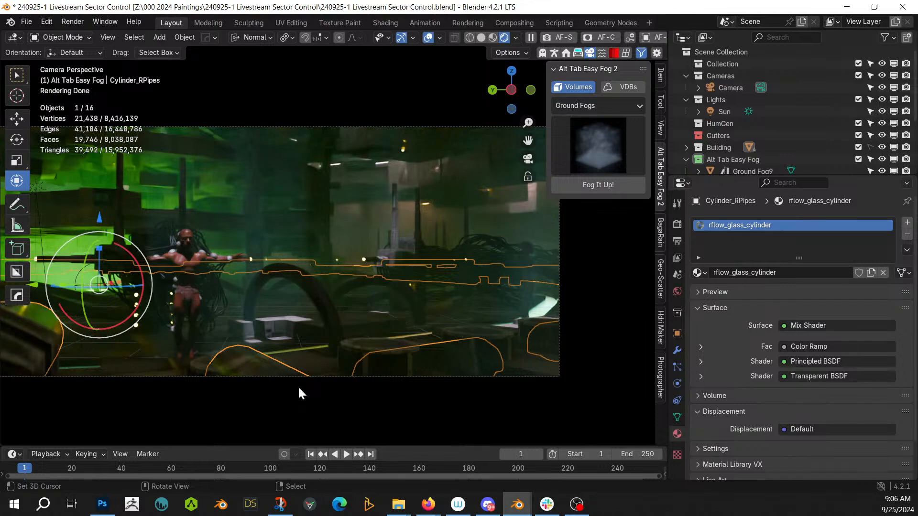
scroll(296, 267, "up", 3)
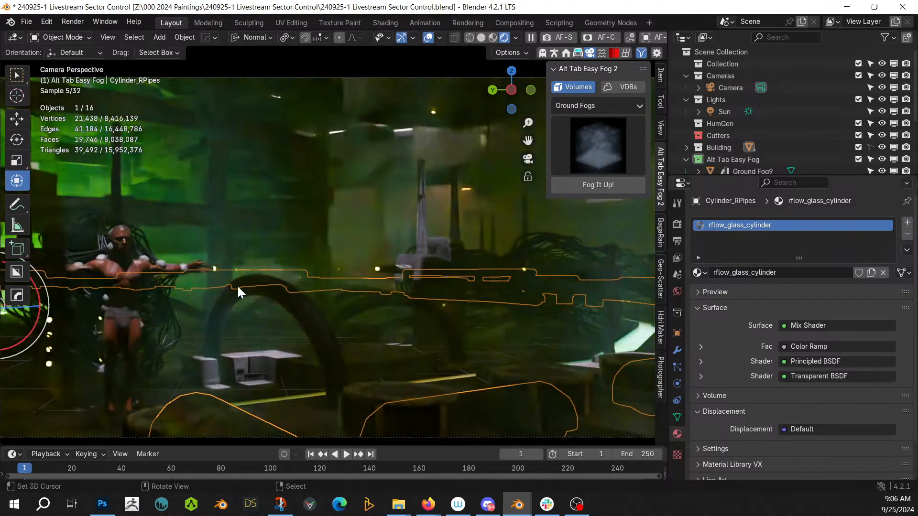
middle_click_drag(238, 285, 397, 288)
scroll(397, 288, "up", 3)
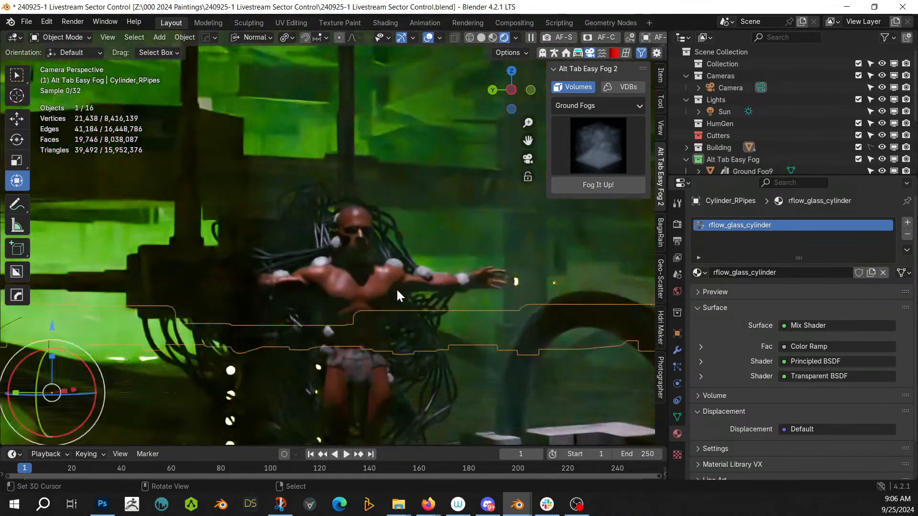
scroll(397, 288, "up", 2)
scroll(458, 305, "up", 2)
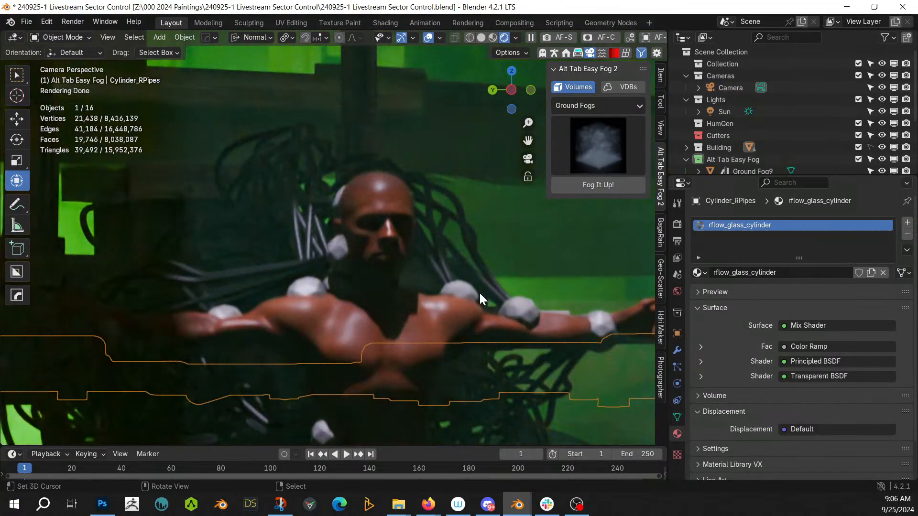
key("ctrl+z")
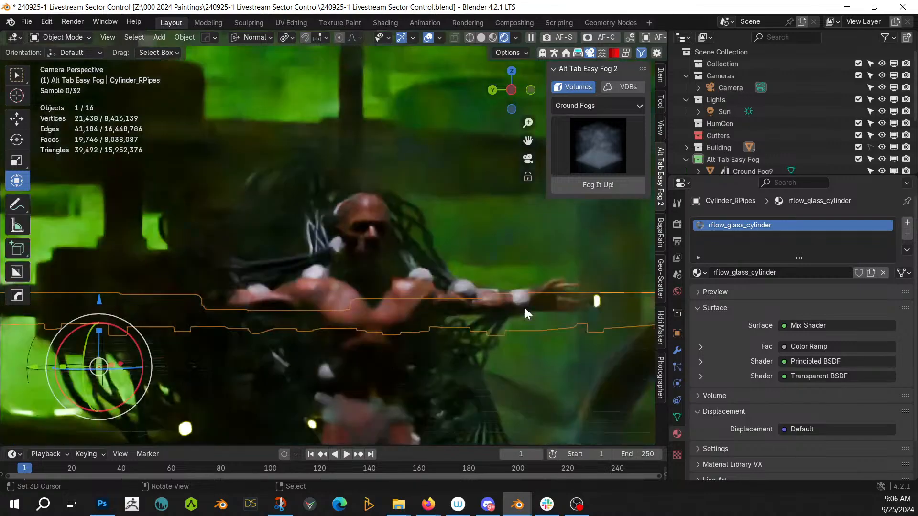
key("ctrl+z")
key("ctrl+z")
key("ctrl+z")
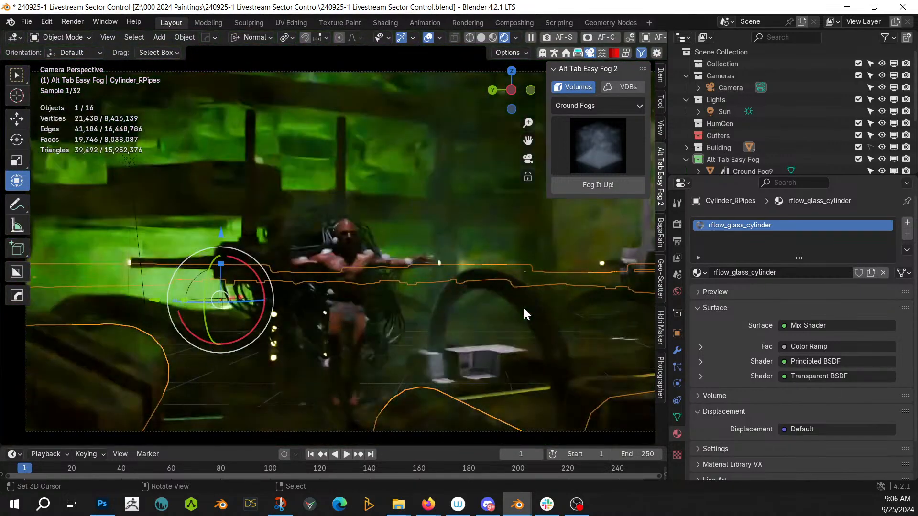
key("ctrl+z")
key("ctrl+z")
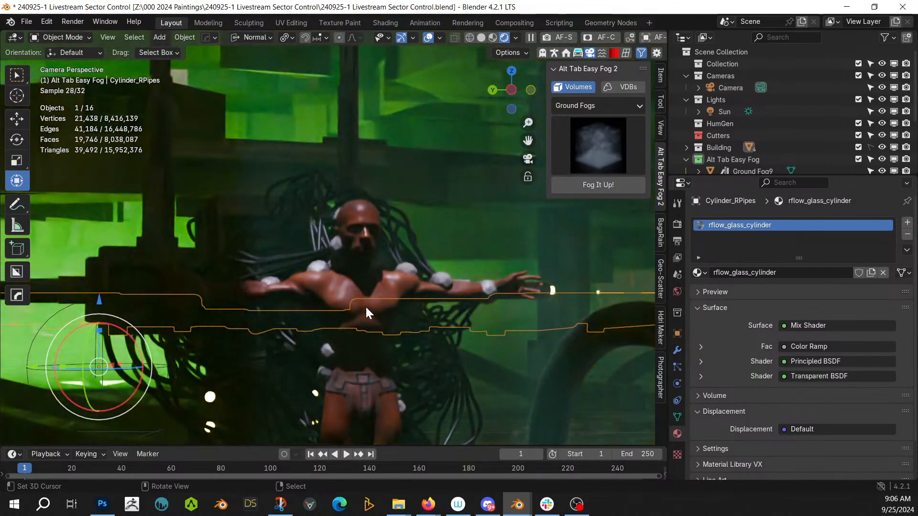
Step: Switch to solid shading and browse to the 000 2024 Paintings folder for appending from another file
key("z")
key("s")
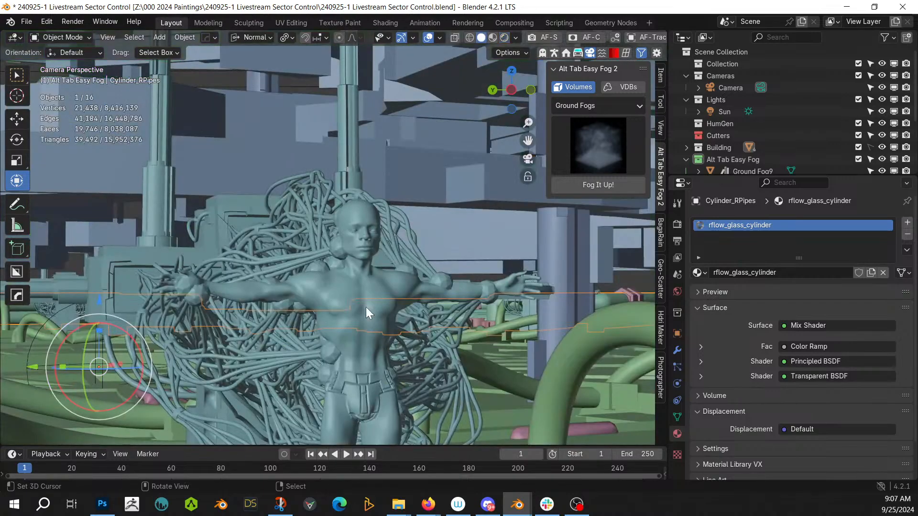
key("F4")
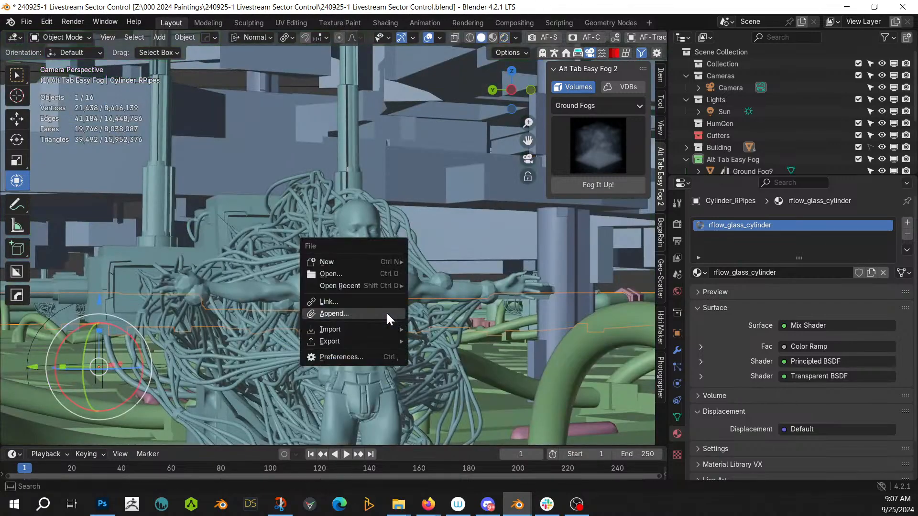
left_click(387, 314)
scroll(210, 391, "down", 3)
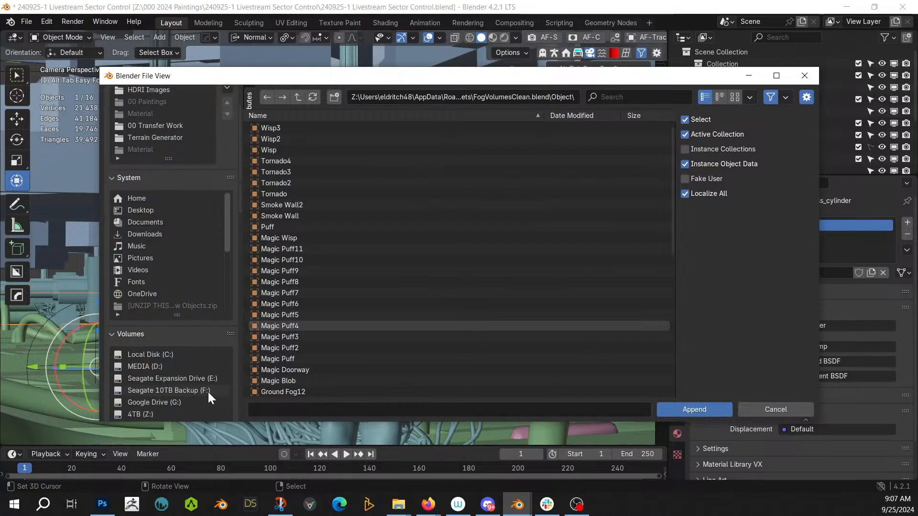
scroll(207, 391, "down", 3)
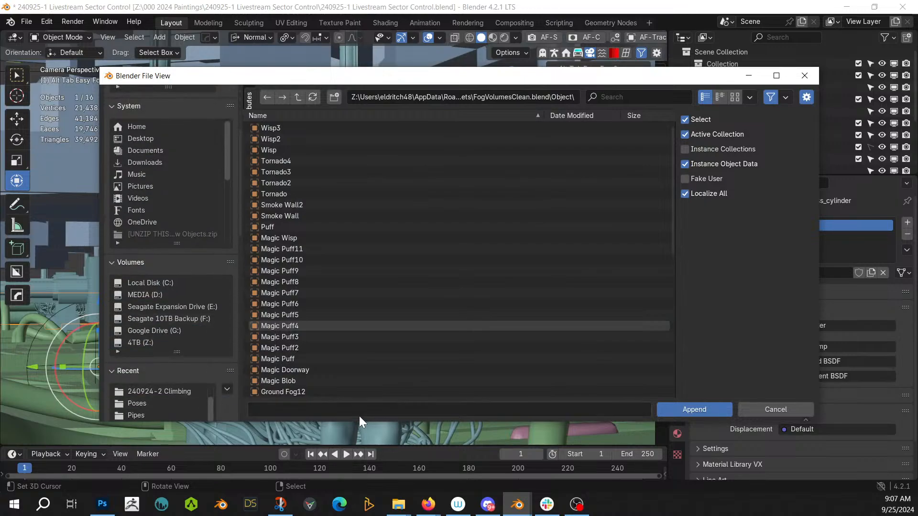
left_click(178, 392)
left_click(296, 97)
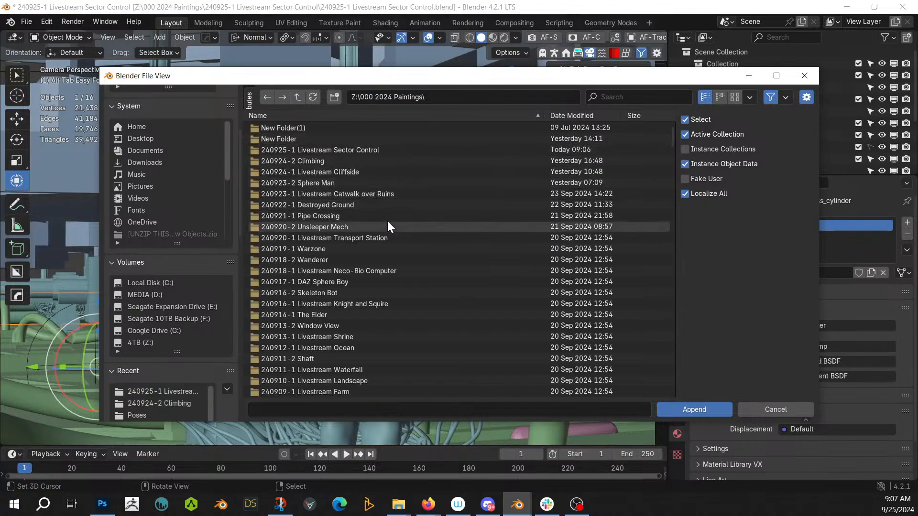
Step: Append the Black Armor material from 240918-2 Wanderer.blend
left_click(325, 260)
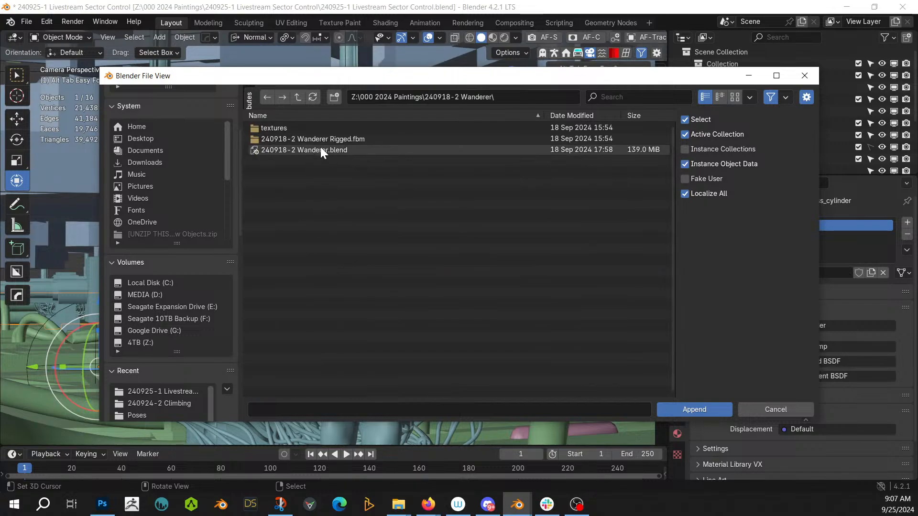
double_click(321, 148)
double_click(279, 215)
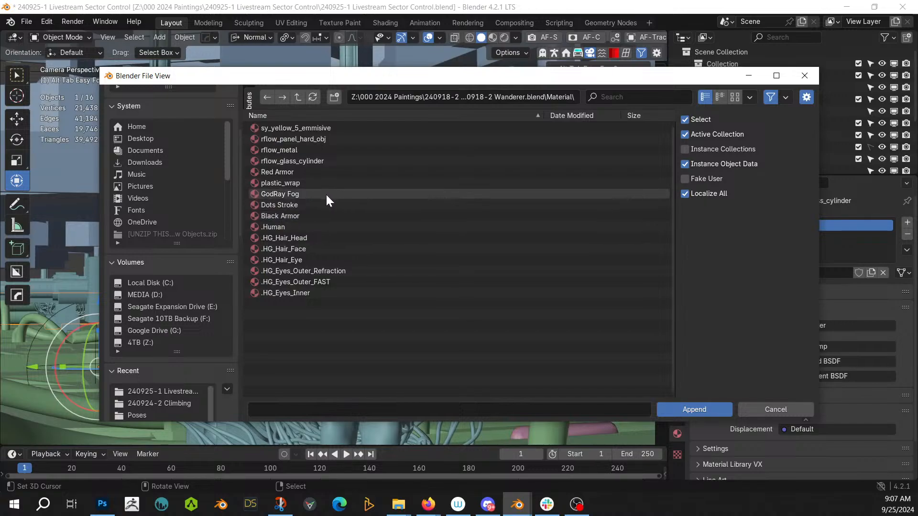
left_click(298, 215)
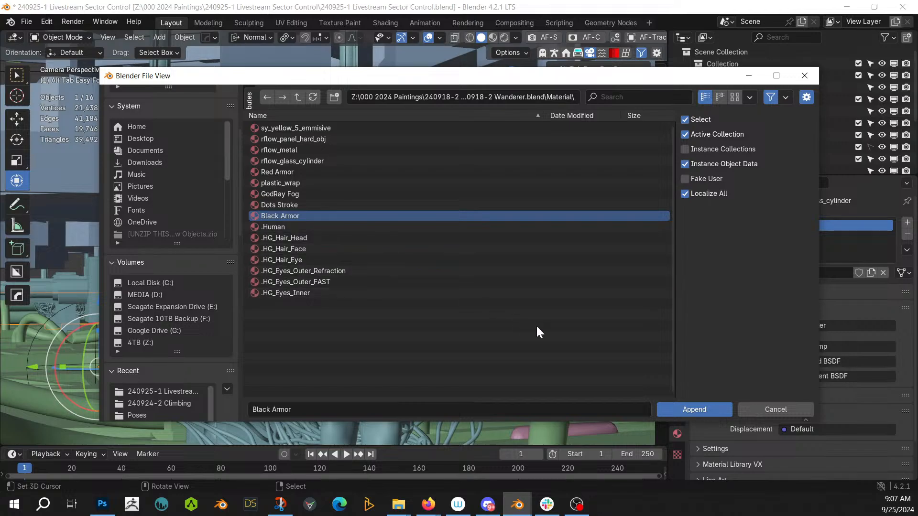
left_click(698, 406)
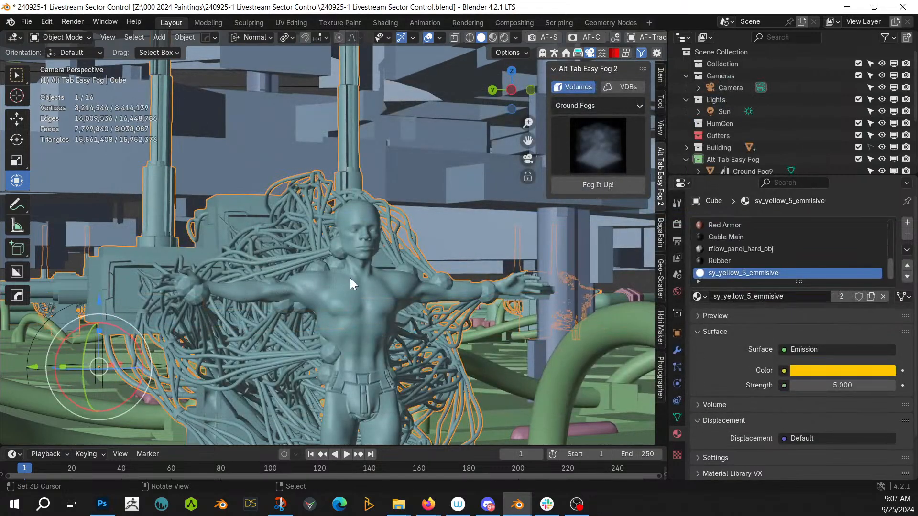
Step: Isolate the arrayed cable machine and, in edit mode, select all its faces using the rflow_panel_hard_obj material
key("KP_Divide")
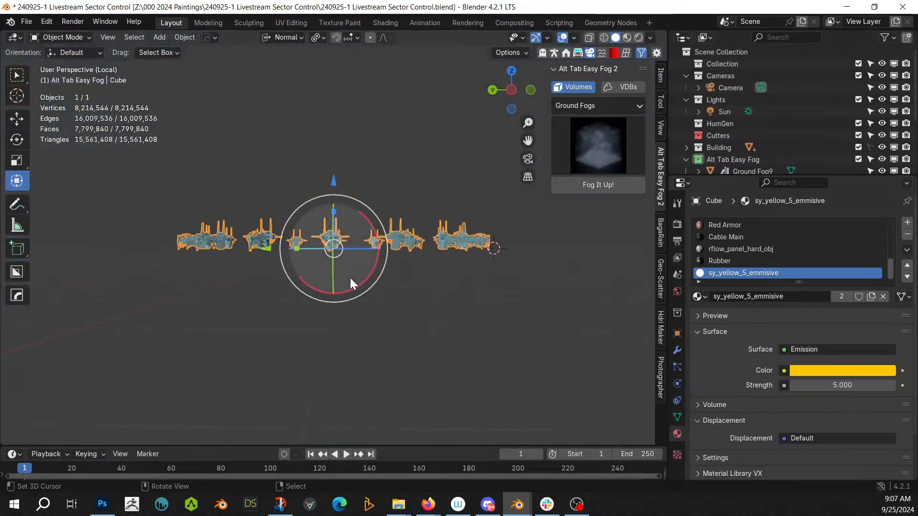
key("Tab")
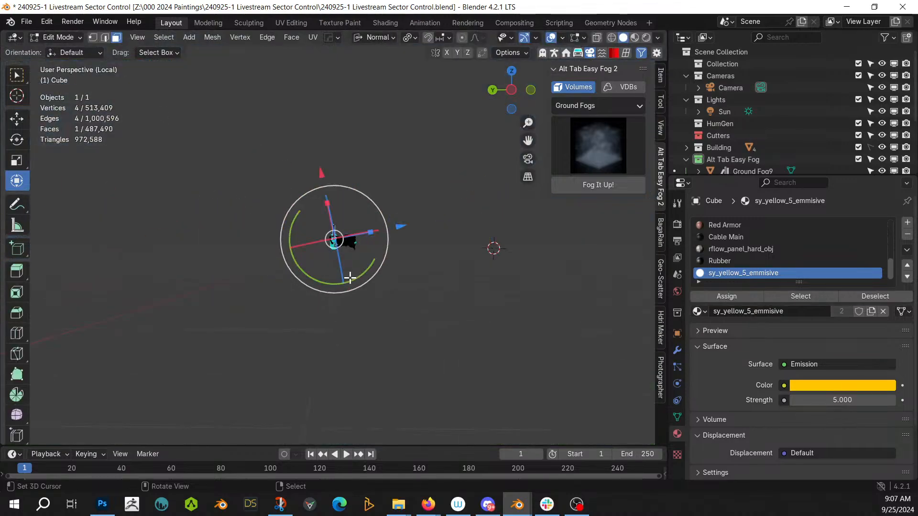
middle_click_drag(350, 277, 423, 294)
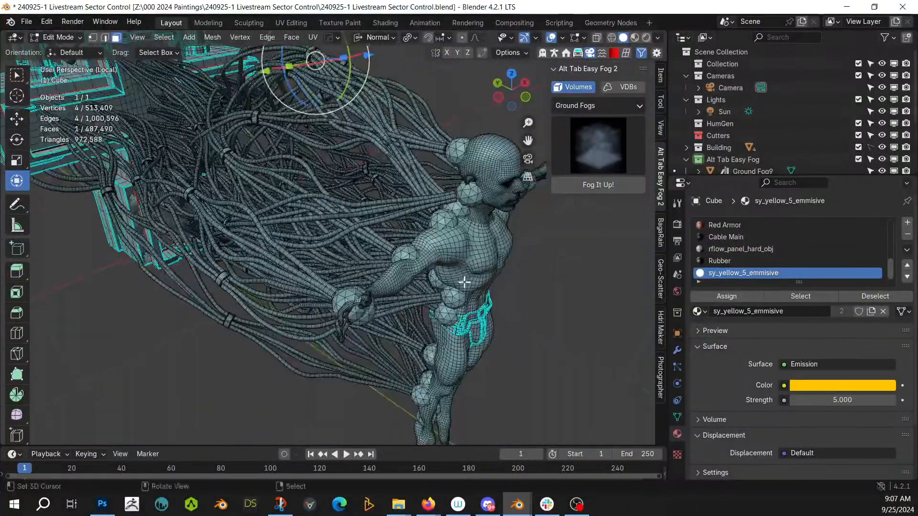
left_click(404, 252)
left_click(808, 295)
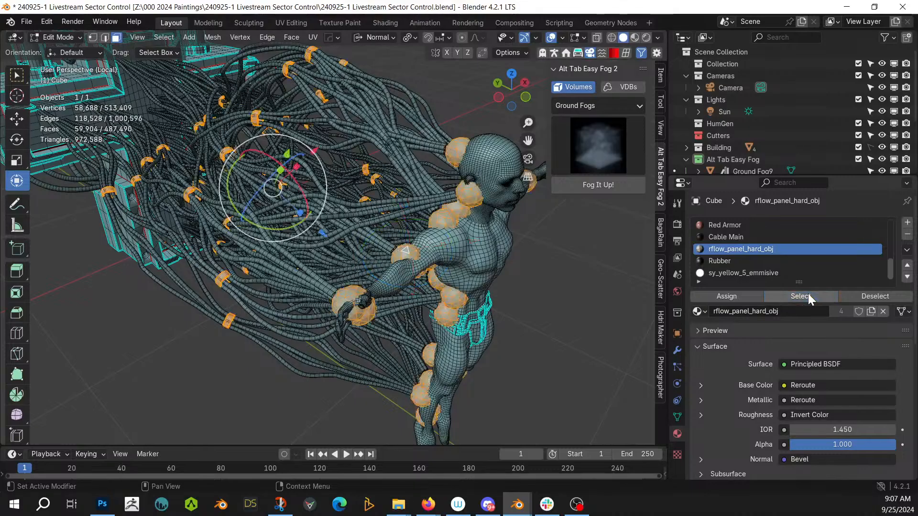
Step: Replace rflow_panel_hard_obj with the Black Armor material in the cable machine's selected material slot
middle_click_drag(516, 277, 479, 290)
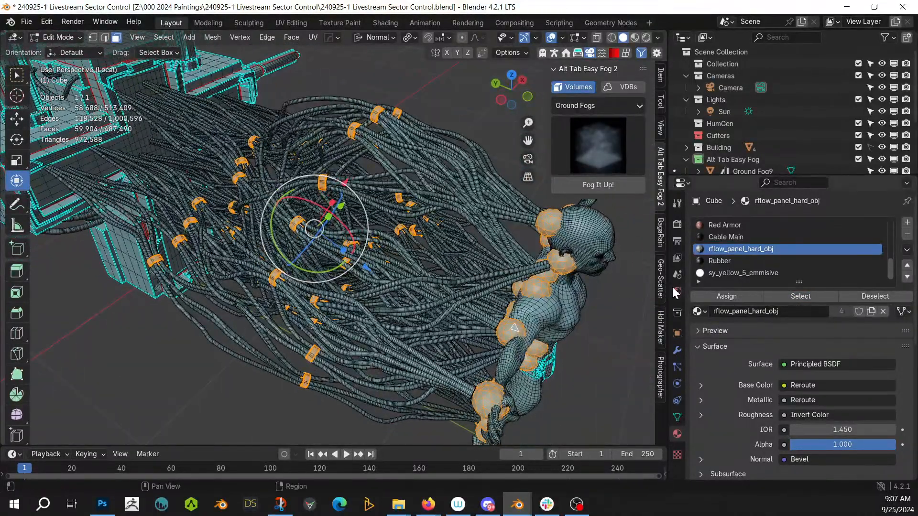
left_click(704, 311)
type("black")
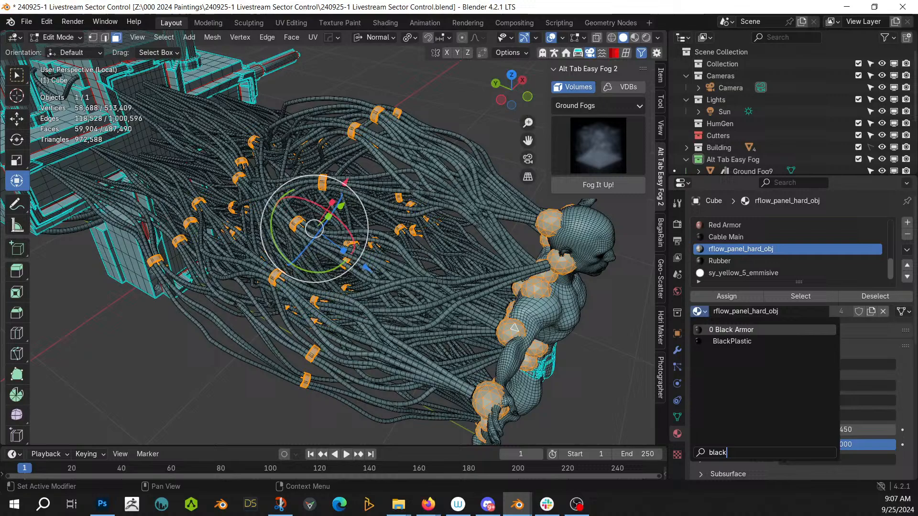
key("Return")
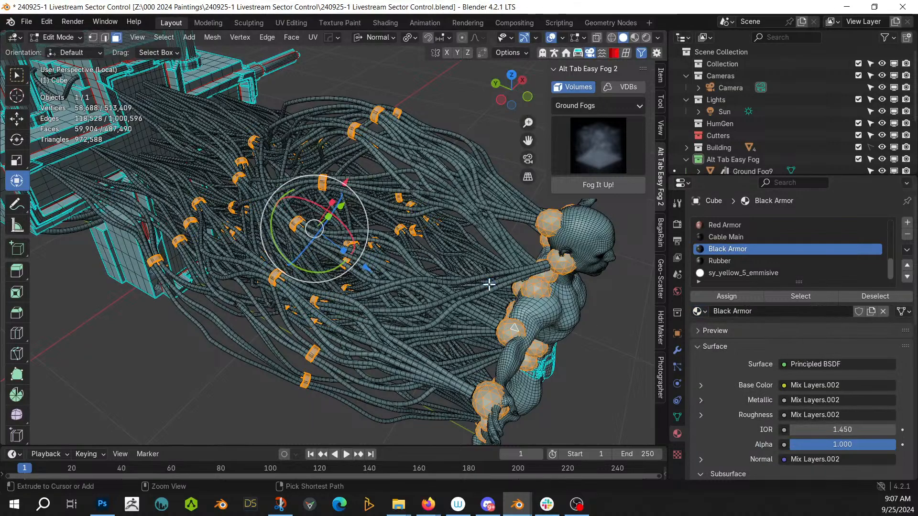
Step: Save the file, leave the isolated view for the full scene's camera view and return to object mode
key("ctrl+s")
key("KP_Divide")
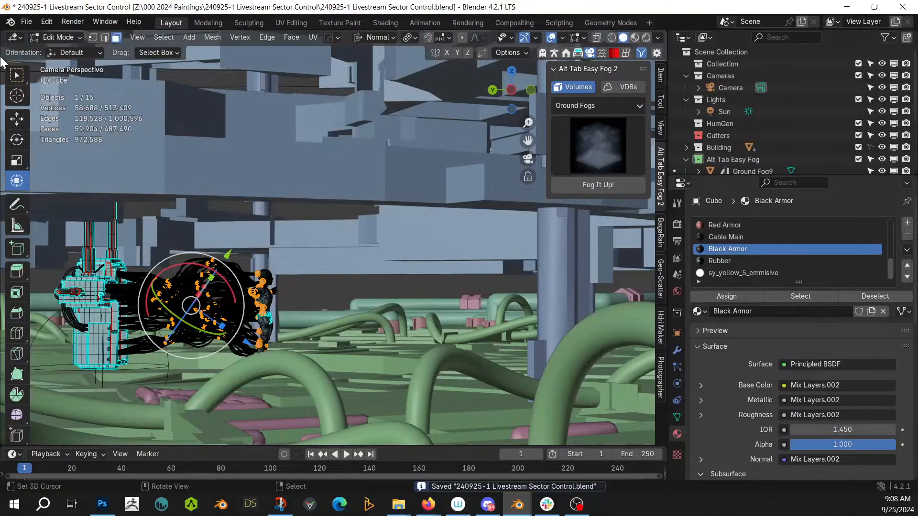
left_click(77, 37)
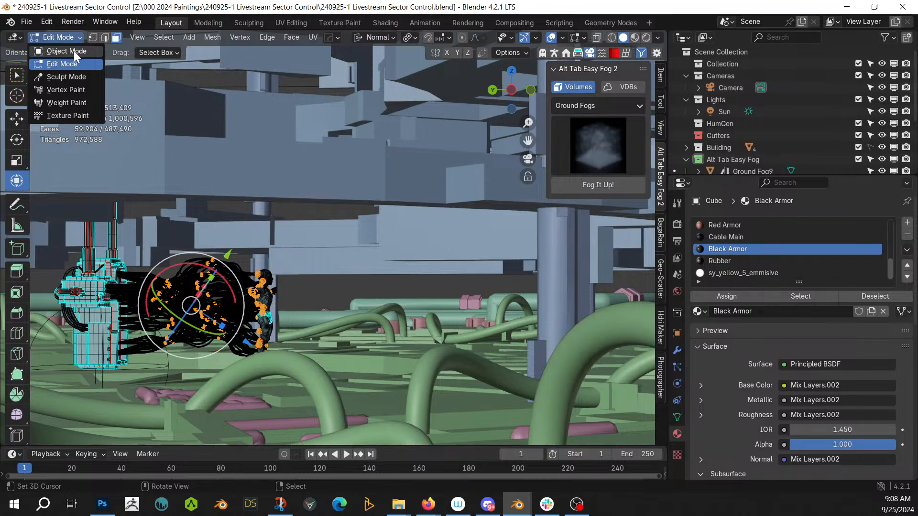
left_click(74, 51)
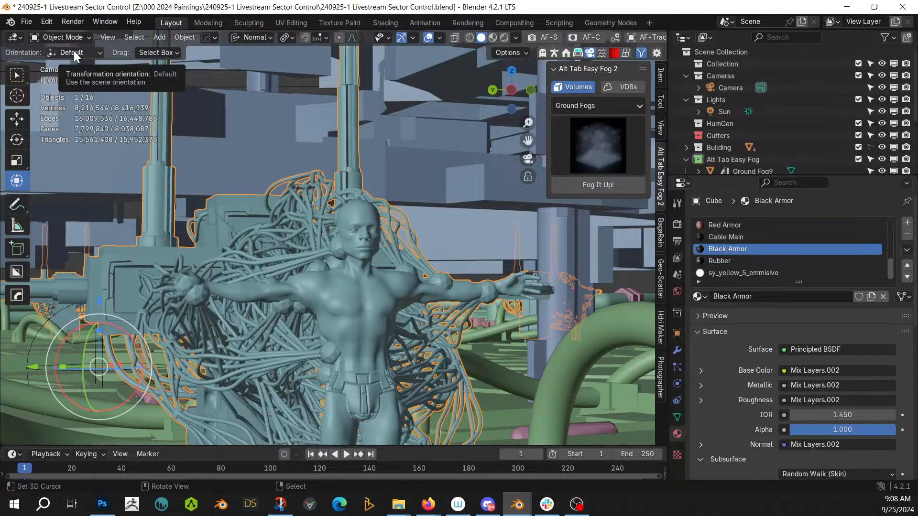
Step: Check the new material in rendered shading and pick the suspended figure's head as the camera's focus point
key("z")
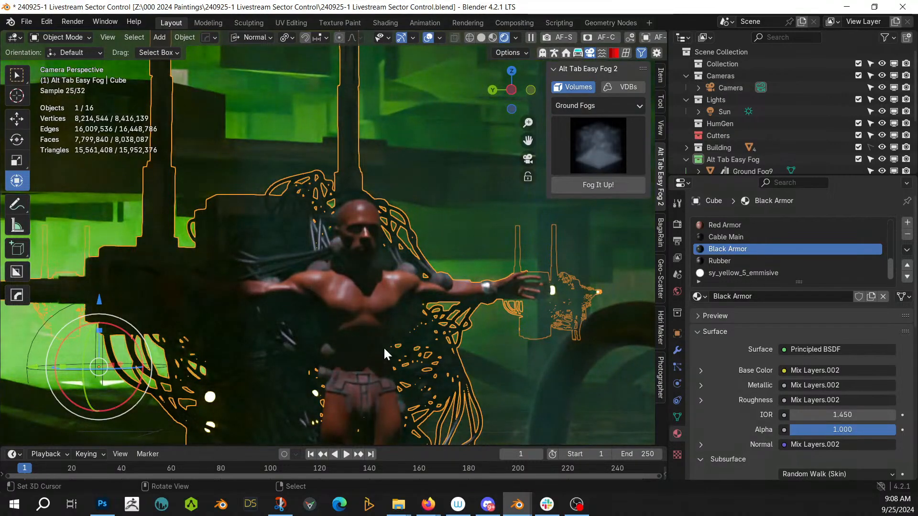
scroll(466, 351, "up", 3)
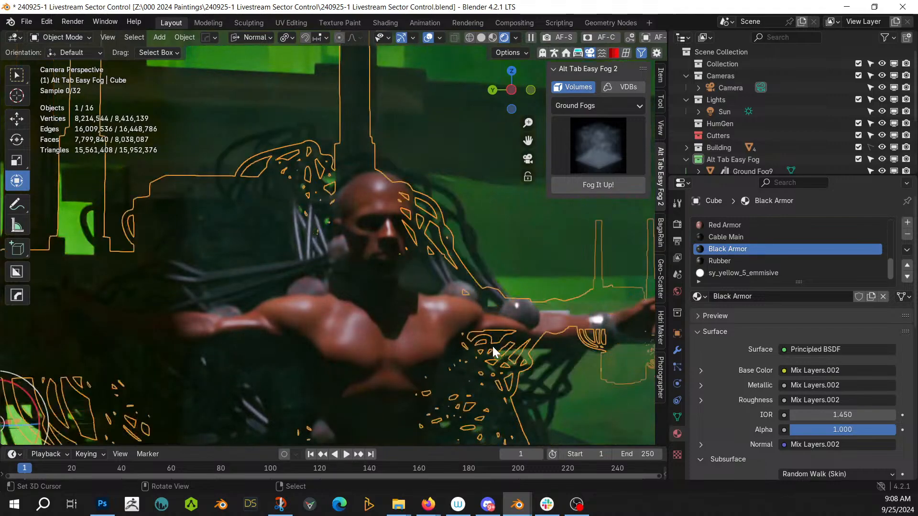
scroll(492, 347, "down", 5)
scroll(491, 344, "up", 5)
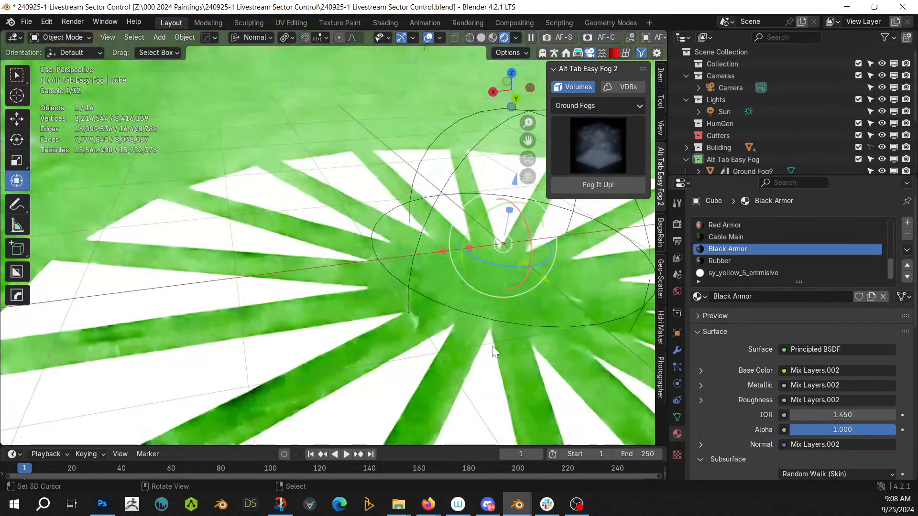
scroll(492, 346, "down", 5)
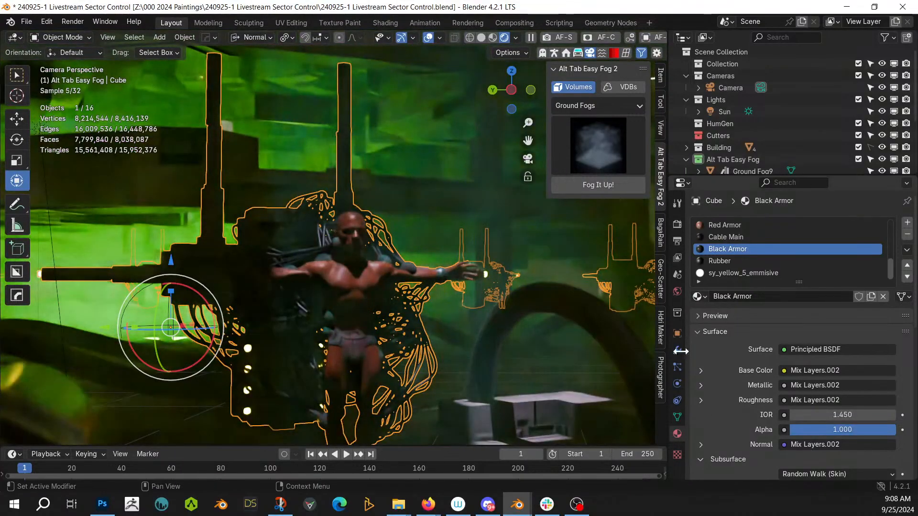
left_click(661, 376)
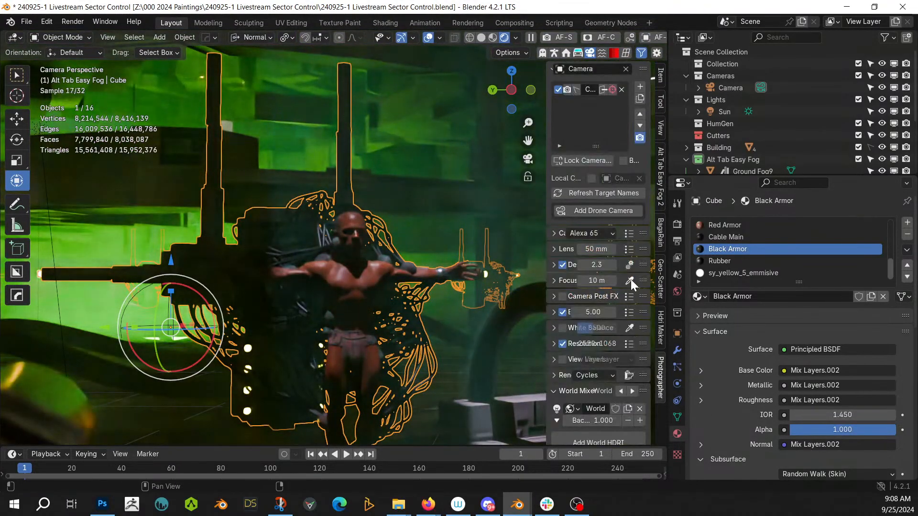
left_click(354, 233)
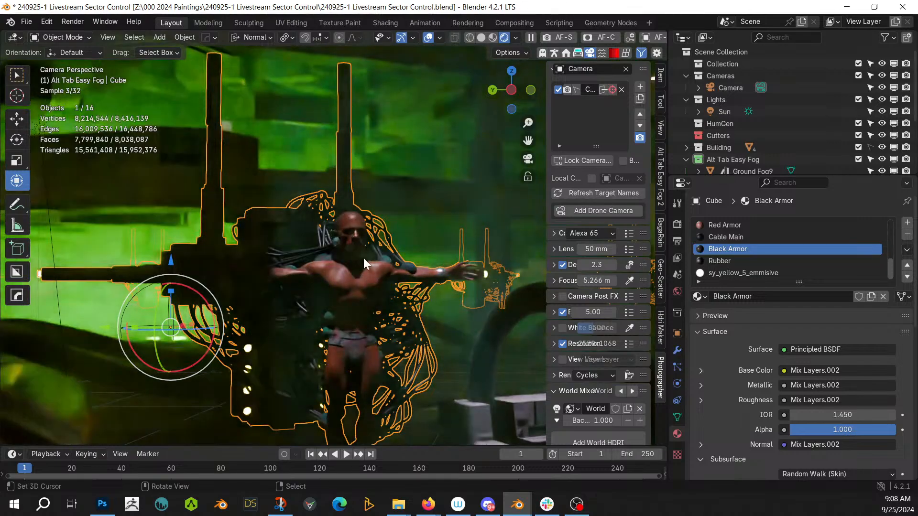
Step: Show the whole camera frame, select the upper building and then the floor object Circle.002, and switch to solid shading
scroll(386, 285, "down", 3)
scroll(386, 285, "down", 2)
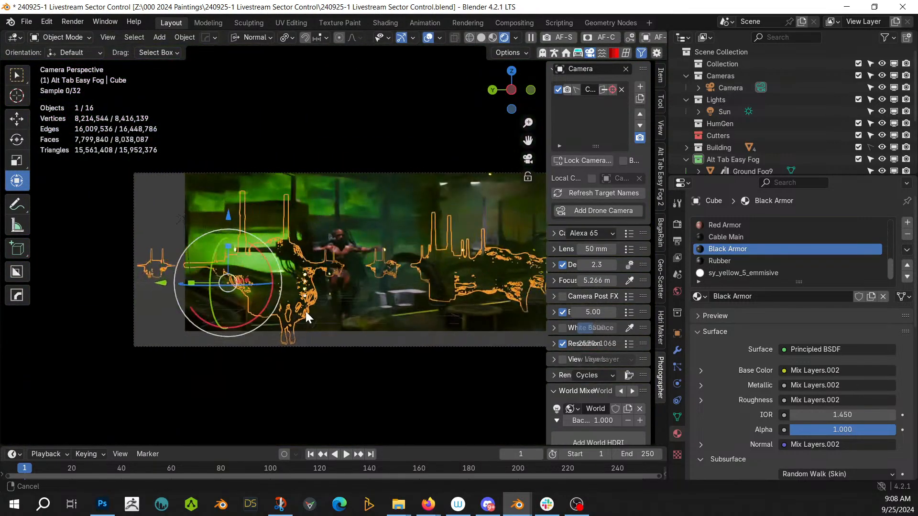
left_click(275, 139)
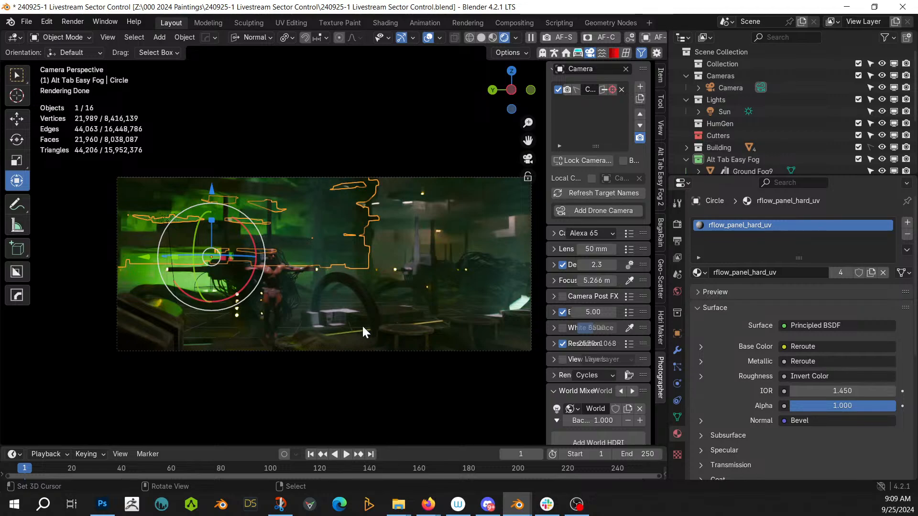
left_click(343, 309)
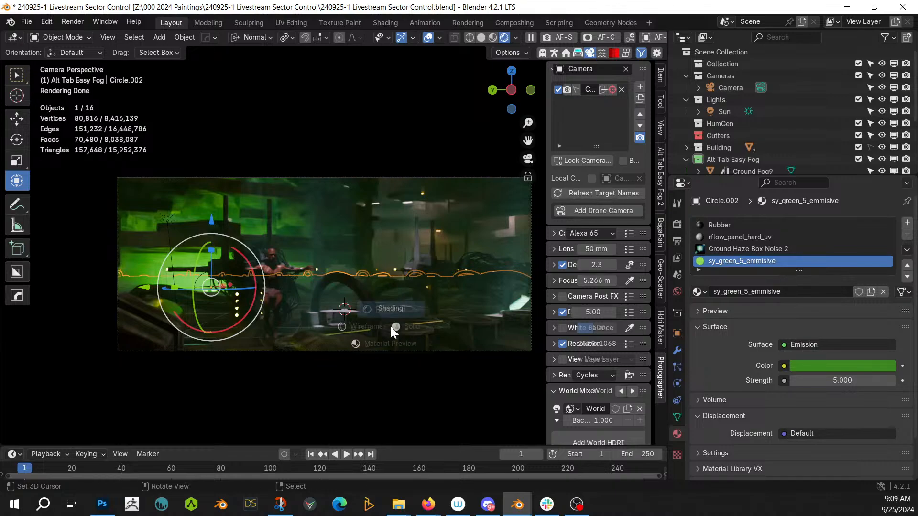
key("z")
key("6")
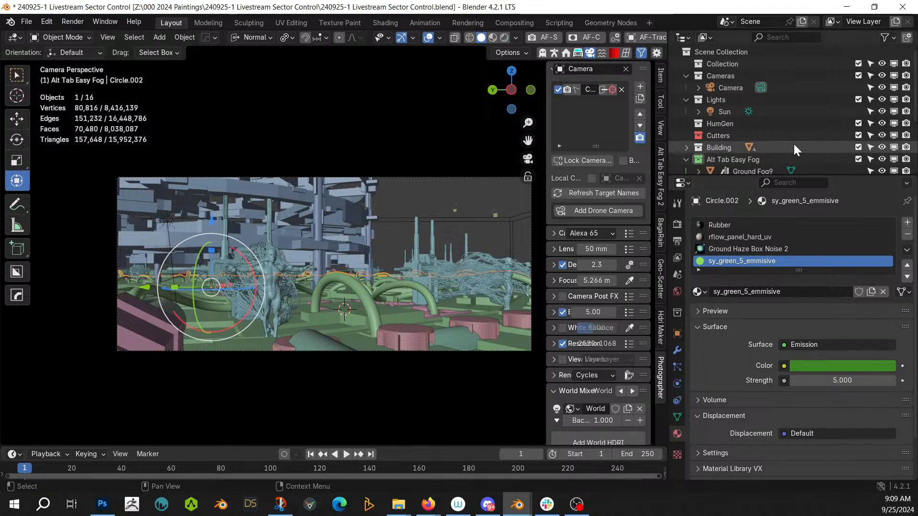
Step: Select Cylinder in the Building collection and set its viewport display from bounds to Textured
left_click(687, 147)
scroll(723, 151, "down", 2)
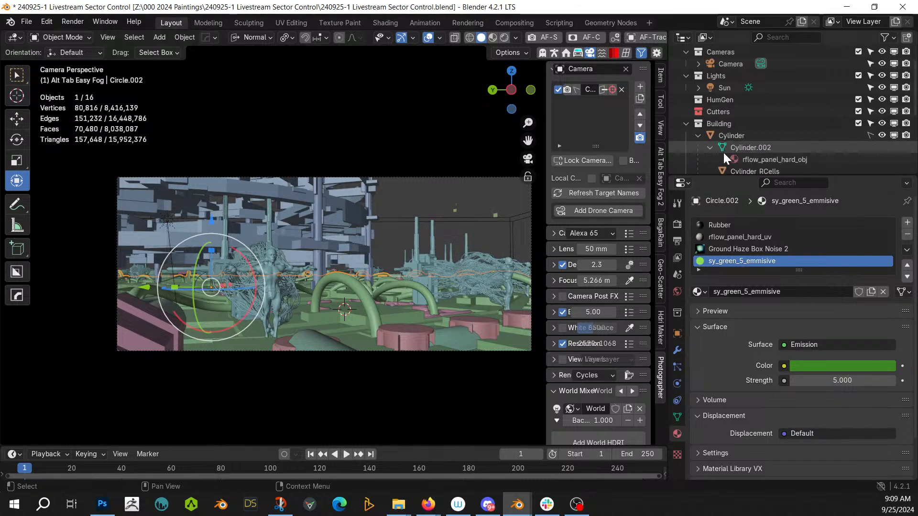
left_click(728, 111)
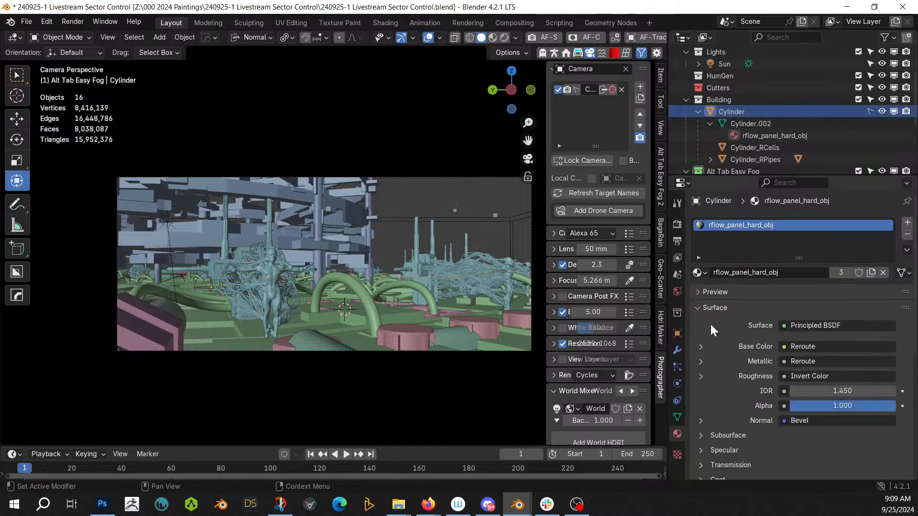
left_click(677, 333)
scroll(716, 415, "down", 5)
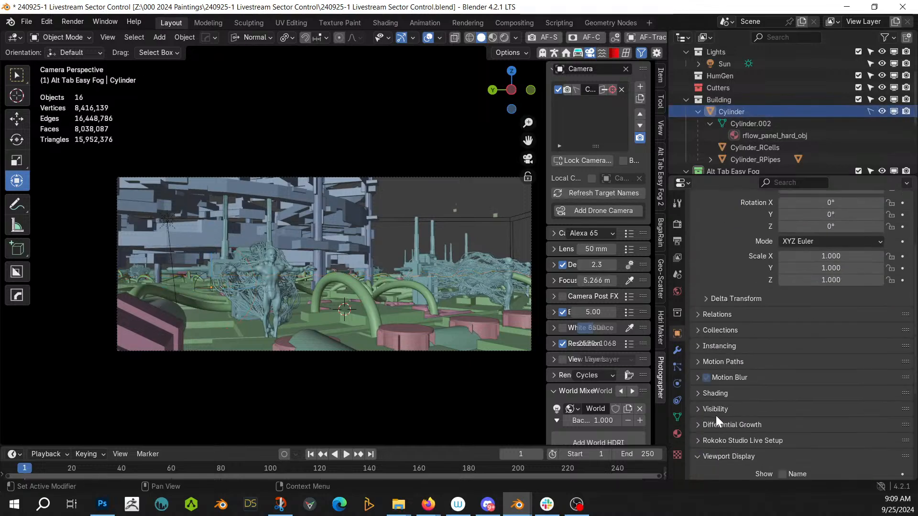
left_click(716, 415)
scroll(716, 415, "down", 5)
left_click(796, 443)
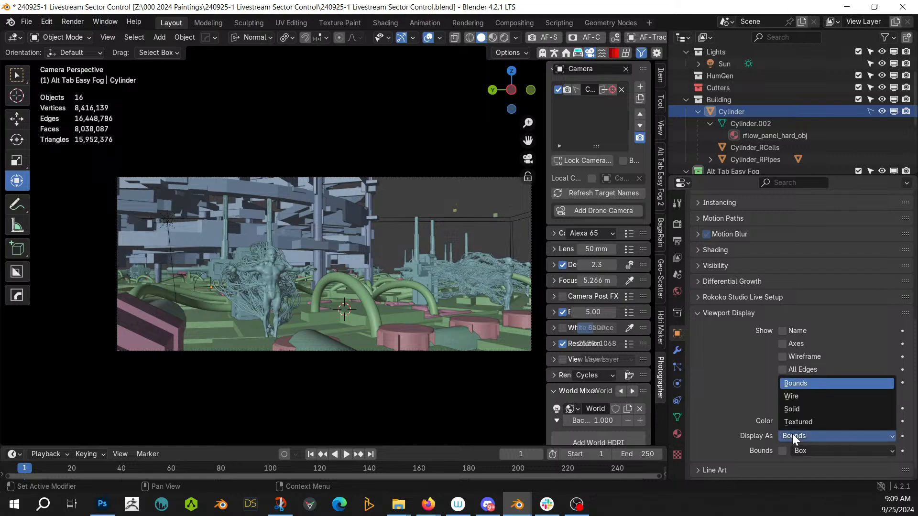
left_click(800, 421)
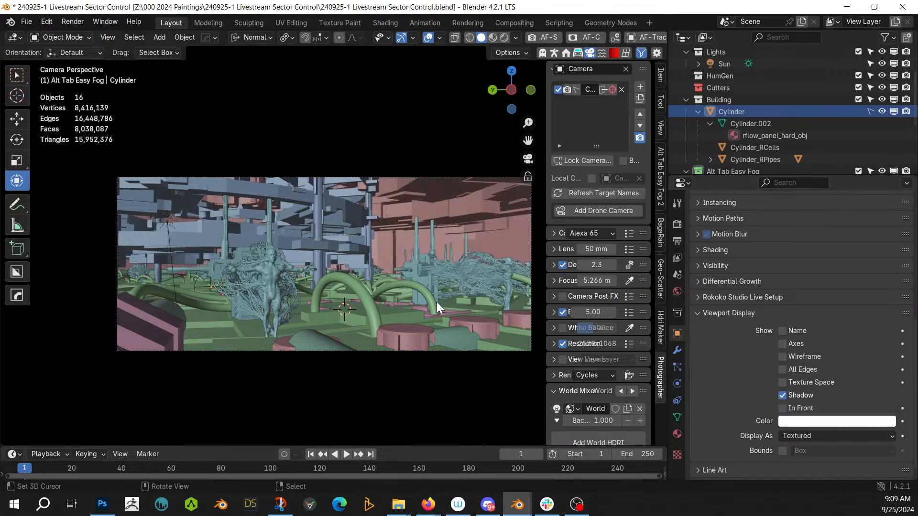
Step: Examine the Cylinder building's openings from above and at an angle around the 3D cursor
key("KP_7")
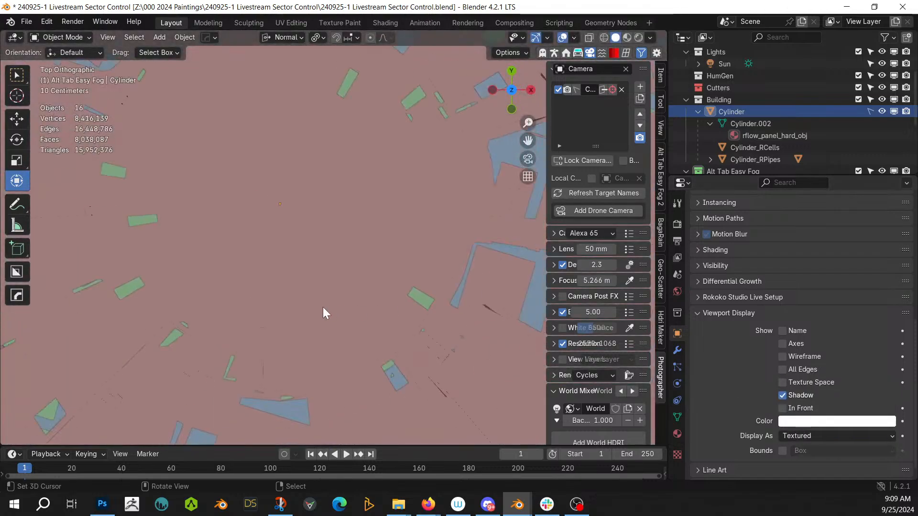
scroll(323, 307, "down", 4)
scroll(287, 335, "up", 5)
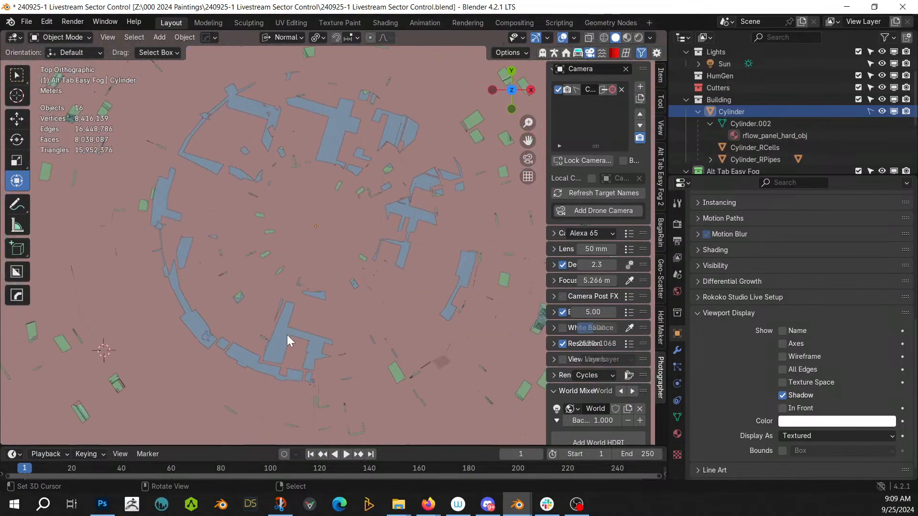
middle_click_drag(287, 334, 402, 283, "shift")
scroll(401, 282, "up", 6)
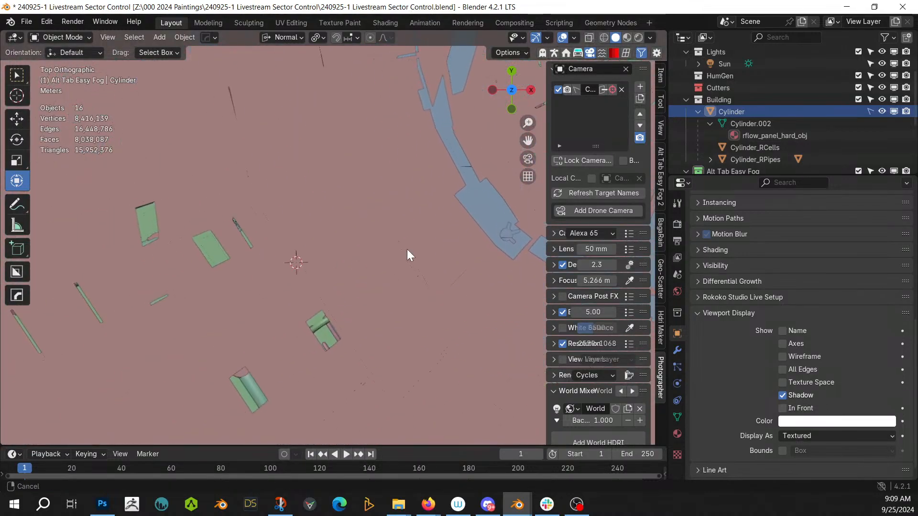
middle_click_drag(356, 279, 434, 262)
scroll(426, 227, "down", 3)
Step: Select the Sun light and inspect its location relative to the building openings and 3D cursor in top view
left_click(725, 64)
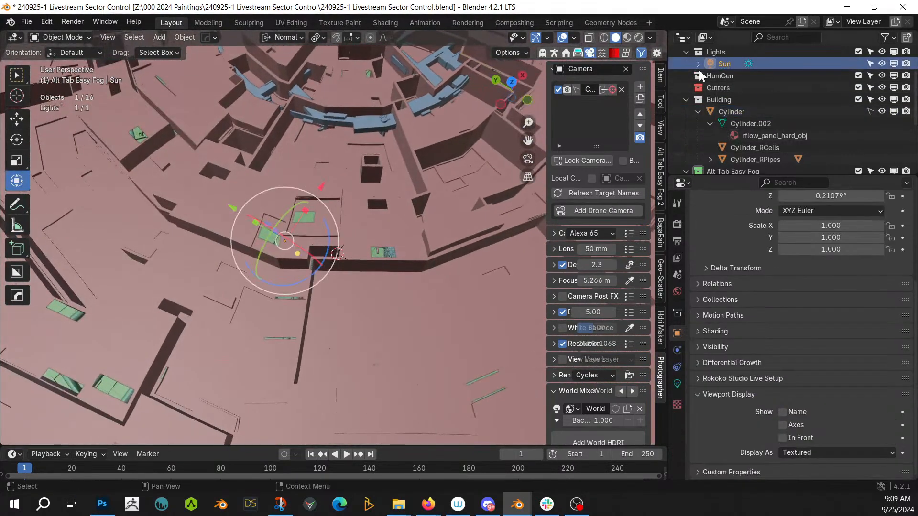
middle_click_drag(334, 252, 346, 274)
scroll(372, 160, "up", 5)
key("KP_7")
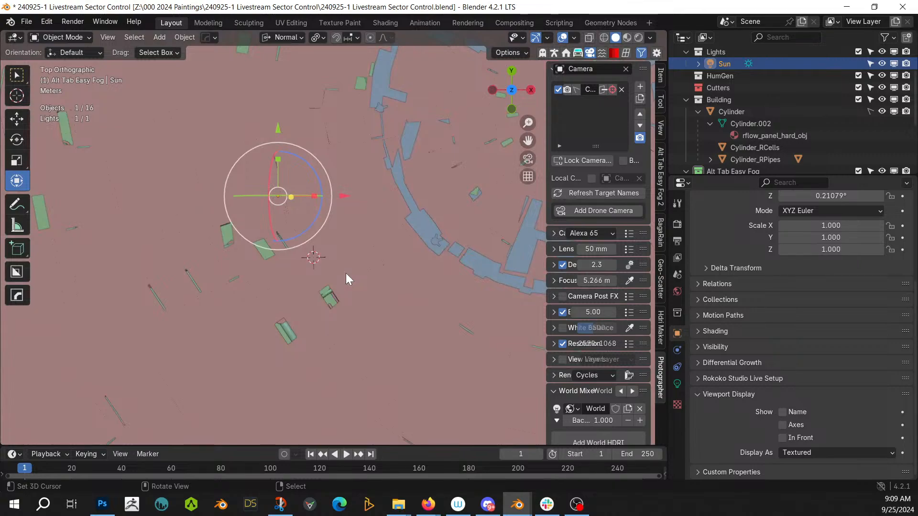
middle_click_drag(352, 295, 370, 329, "shift")
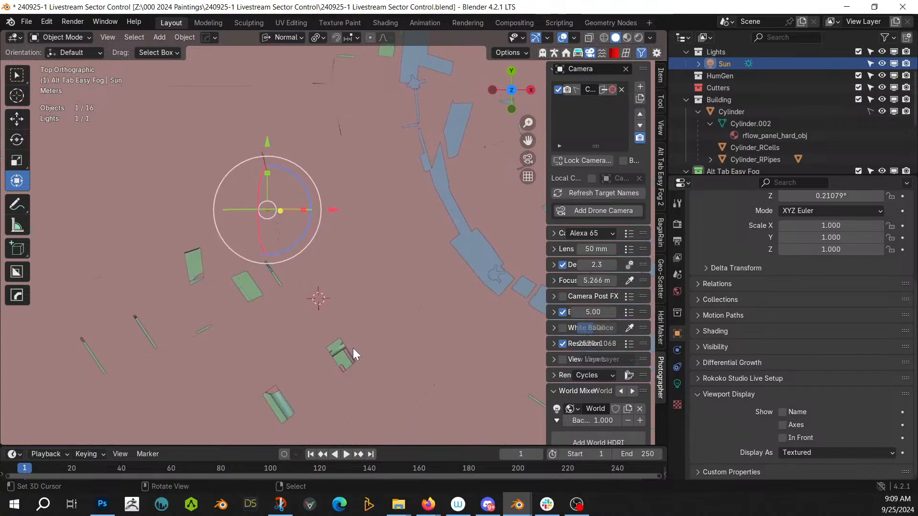
Step: Select Circle.002 through the opening near the 3D cursor, check one of its faces in edit mode and return to object mode
left_click(348, 348)
key("Tab")
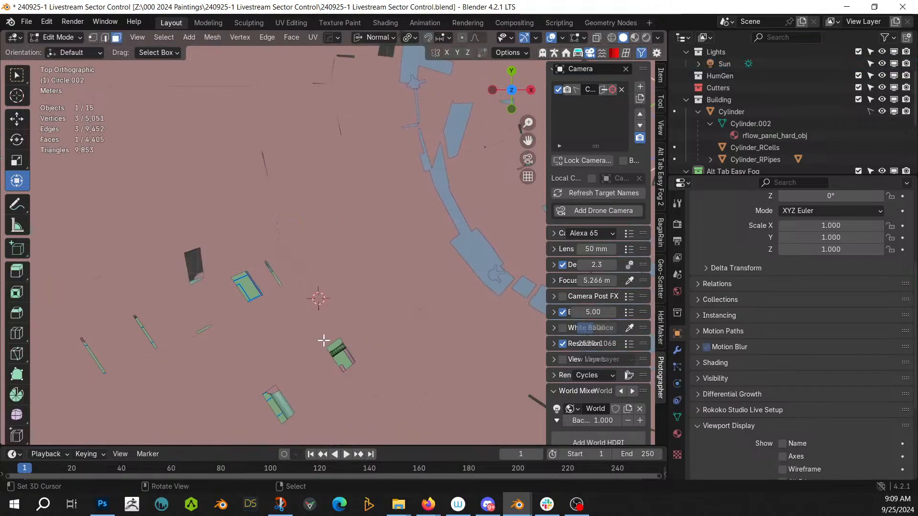
left_click(334, 354)
key("Tab")
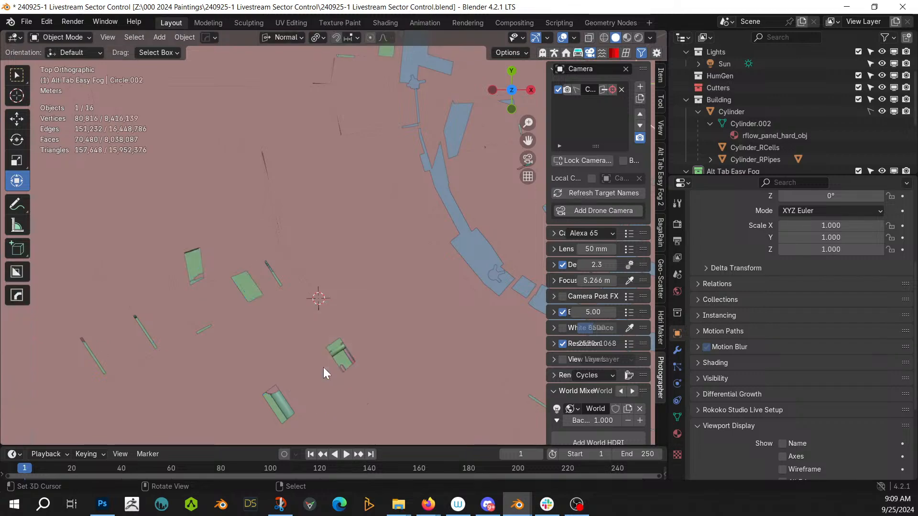
key("Tab")
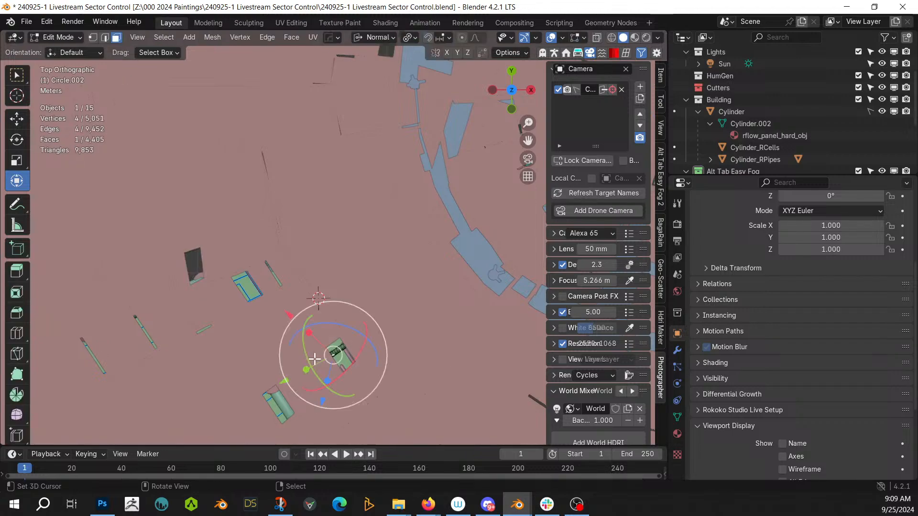
key("Tab")
middle_click_drag(286, 349, 205, 263)
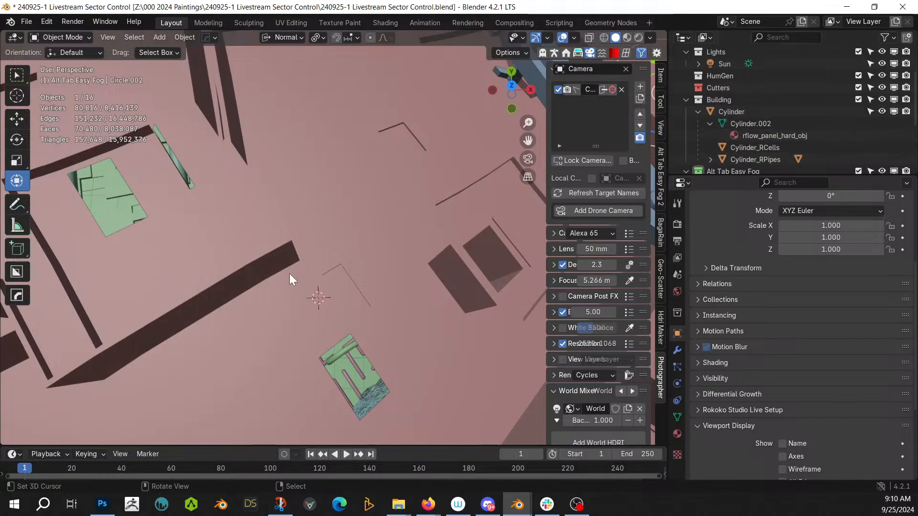
Step: Select the Cylinder building from top view, enter edit mode and select the face beside the opening near the 3D cursor
key("KP_0")
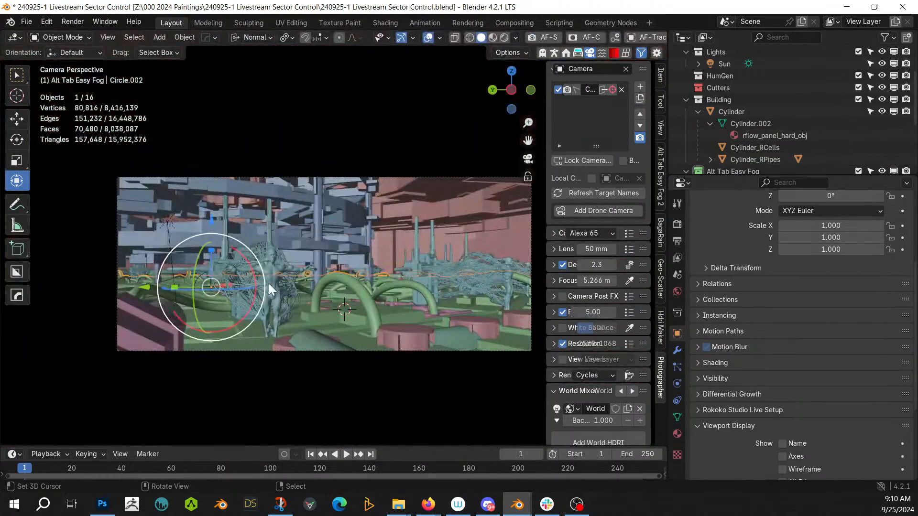
middle_click_drag(268, 283, 269, 283)
key("KP_7")
scroll(269, 283, "down", 3)
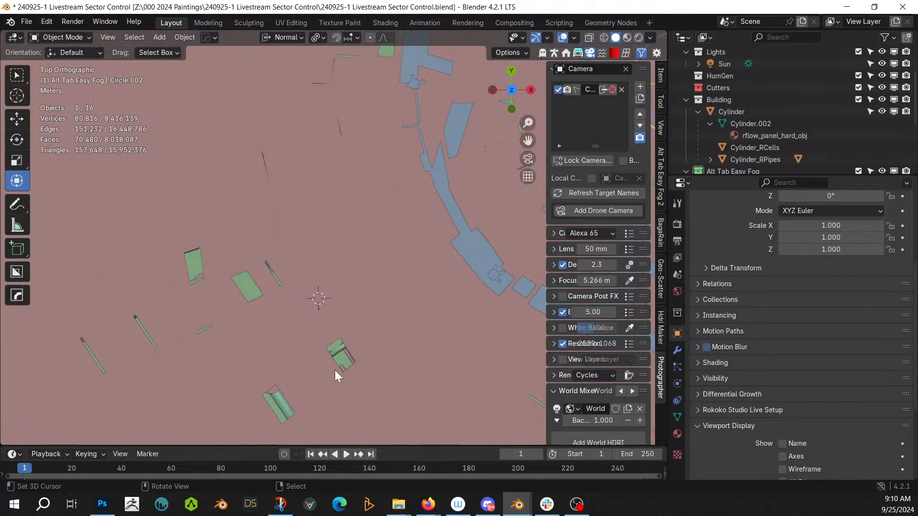
left_click(320, 349)
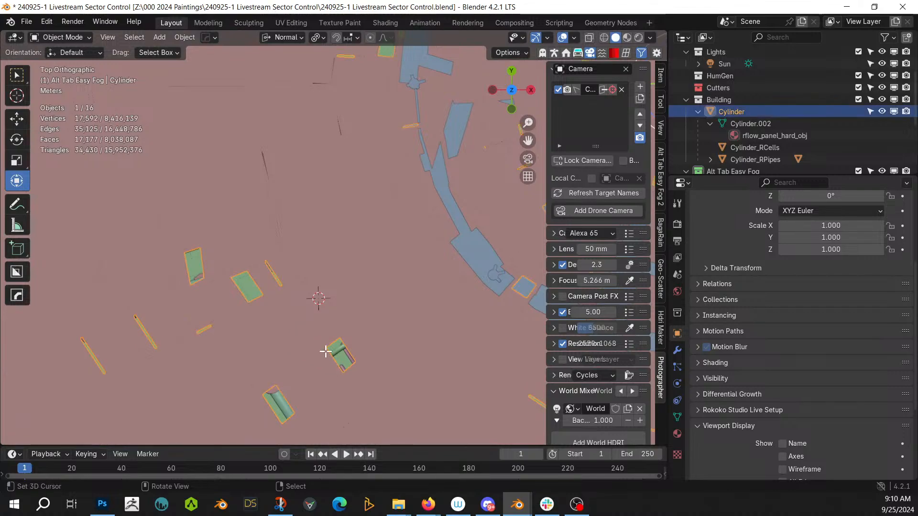
key("Tab")
left_click(332, 362)
left_click(335, 359)
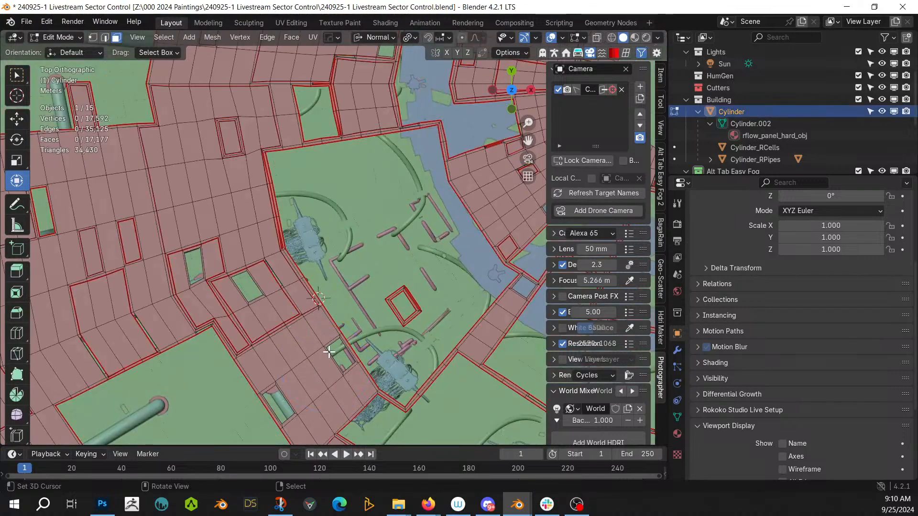
left_click(328, 340)
key("KP_Decimal")
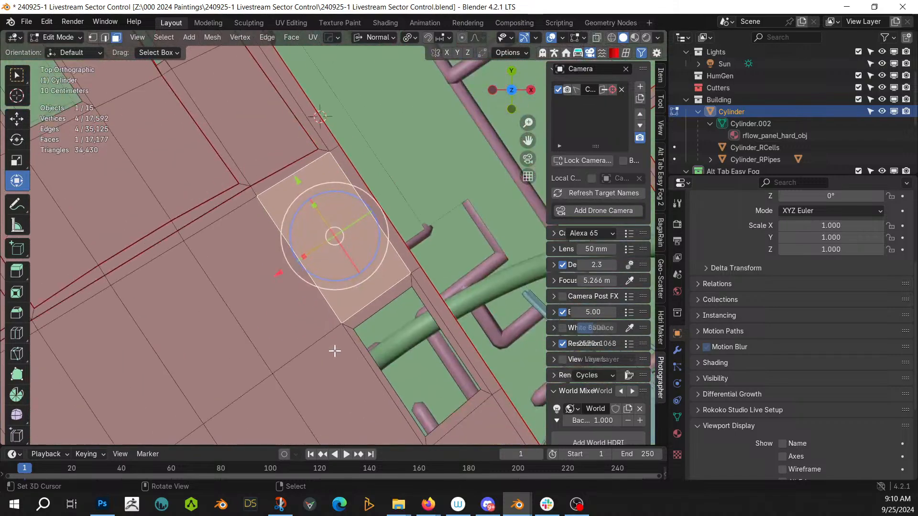
Step: Select the edge loop around the Cylinder's opening near the 3D cursor and fill it with a face
middle_click_drag(335, 351, 359, 392)
left_click(362, 390)
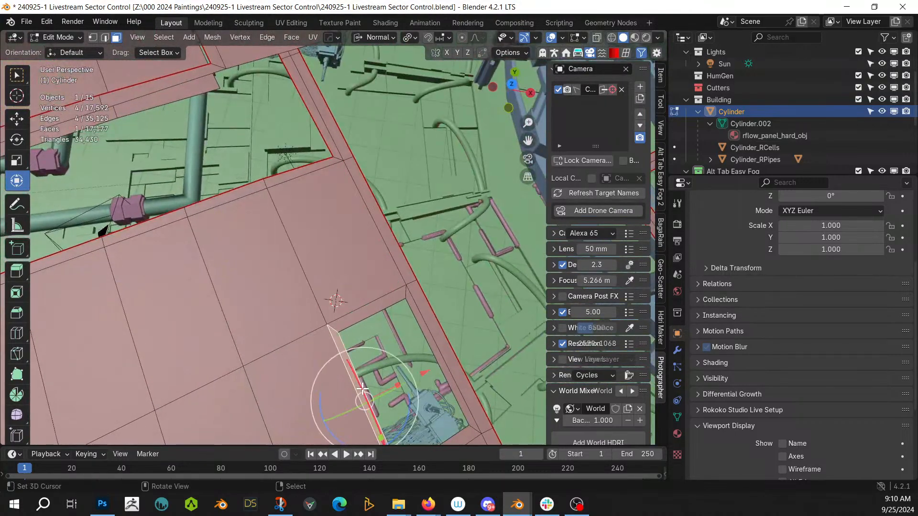
left_click(362, 390, "alt")
key("f")
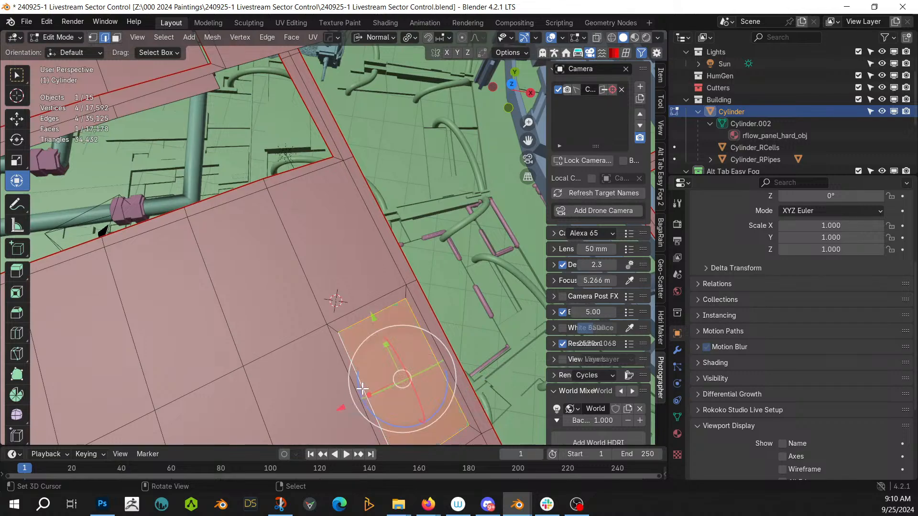
Step: Preview the camera view in Rendered shading and examine the remaining building openings from inside and from top view
key("KP_0")
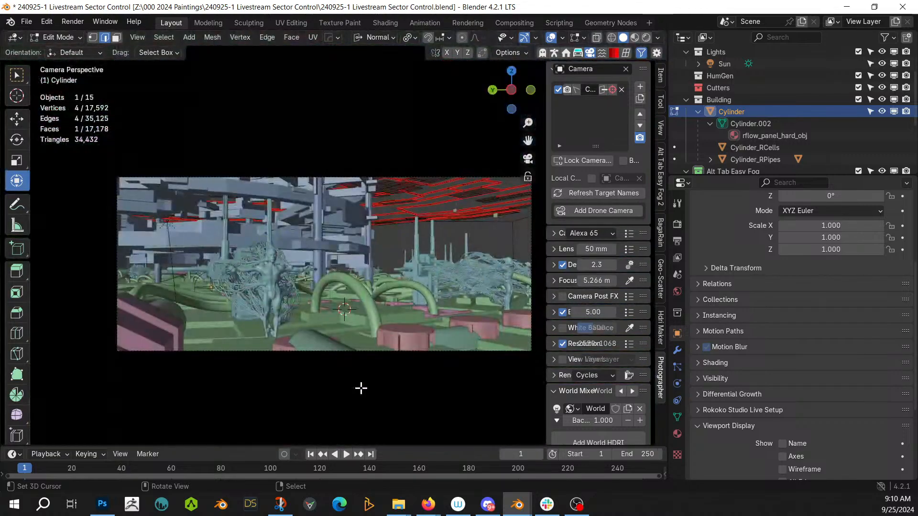
key("z")
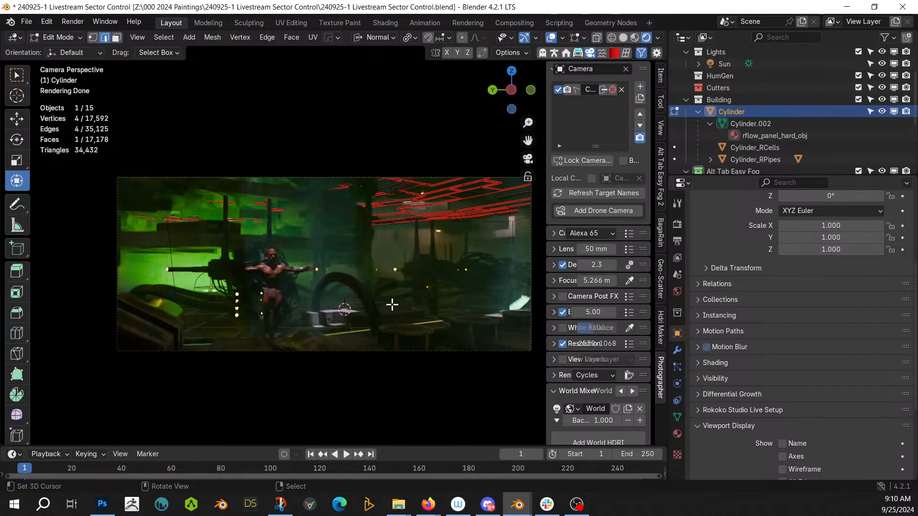
middle_click_drag(391, 303, 306, 269)
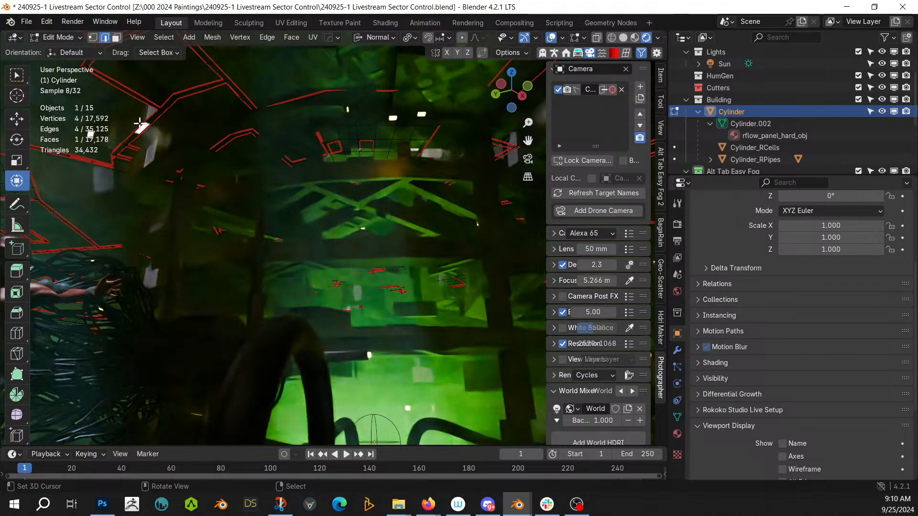
middle_click_drag(207, 173, 243, 211)
key("KP_7")
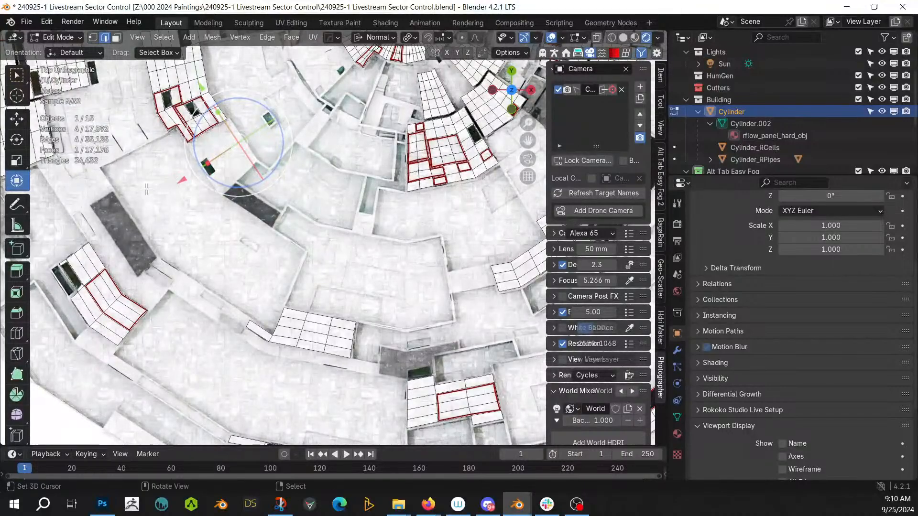
scroll(244, 211, "down", 4)
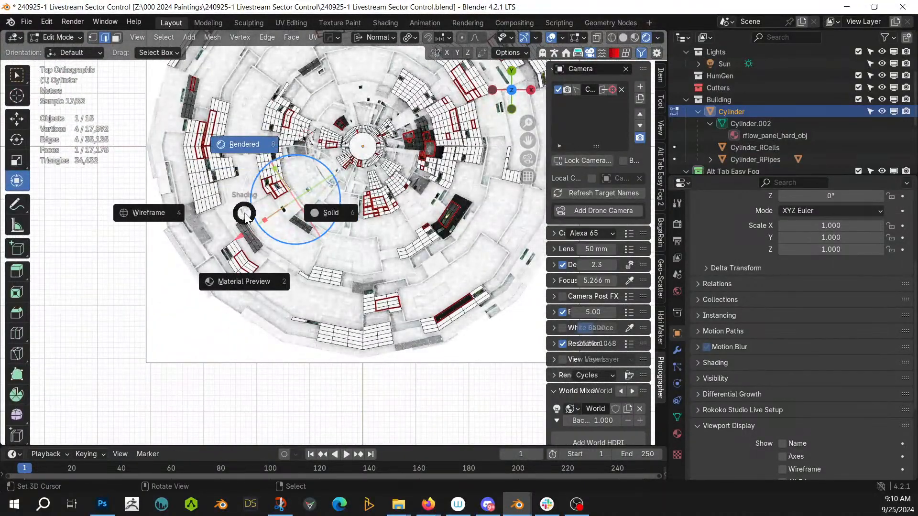
Step: Return to Solid shading and examine the Cylinder's openings around the figures at an angle, through the camera and from above
left_click(287, 213)
scroll(287, 225, "up", 5)
mouse_move(181, 266)
middle_mouse_down("ctrl")
mouse_move(285, 343)
mouse_move(344, 242)
mouse_move(378, 153)
middle_mouse_up("ctrl")
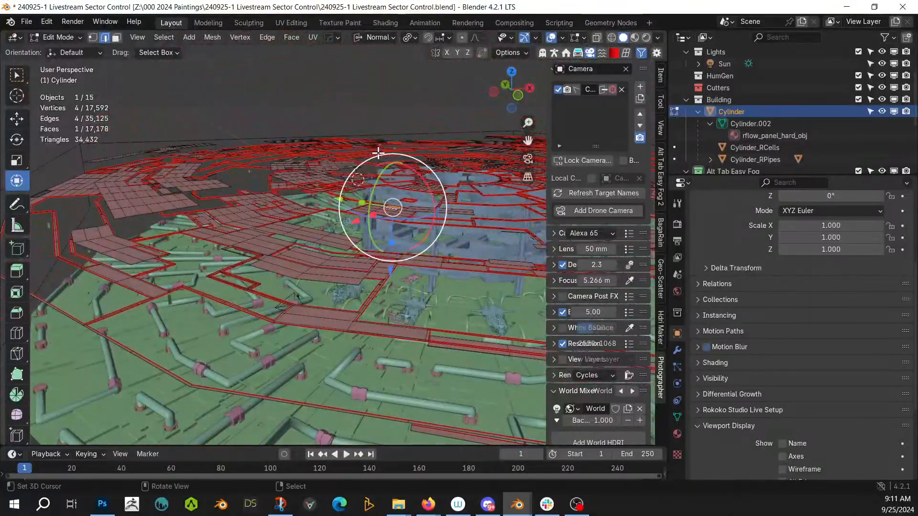
key("KP_0")
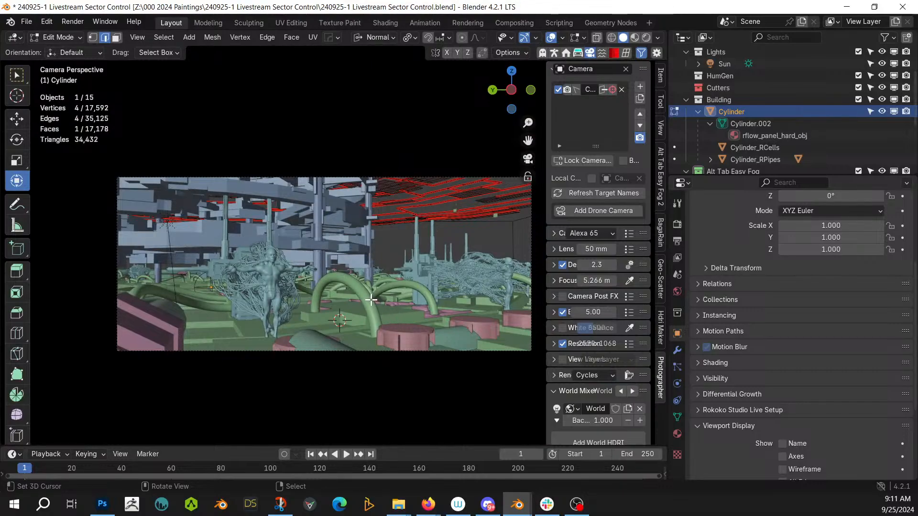
key("KP_7")
scroll(331, 266, "up", 5)
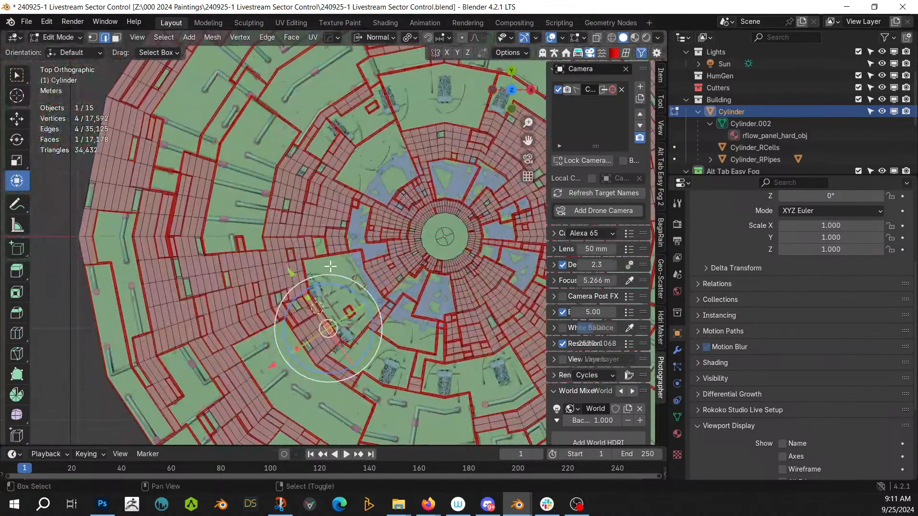
scroll(331, 266, "up", 6)
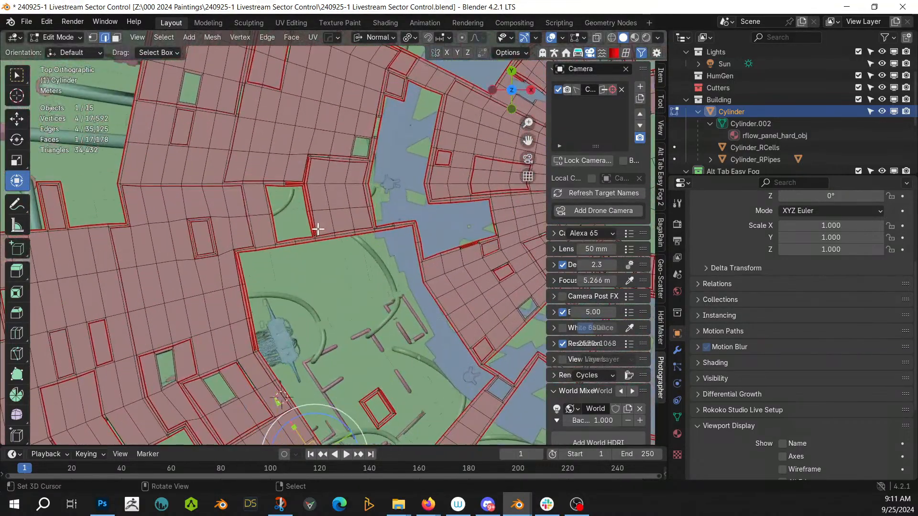
scroll(318, 229, "up", 4)
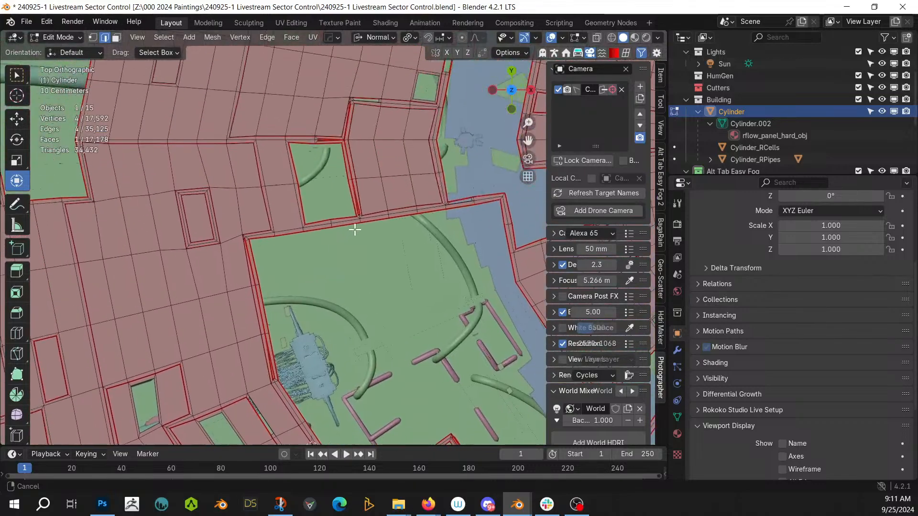
scroll(355, 230, "up", 1)
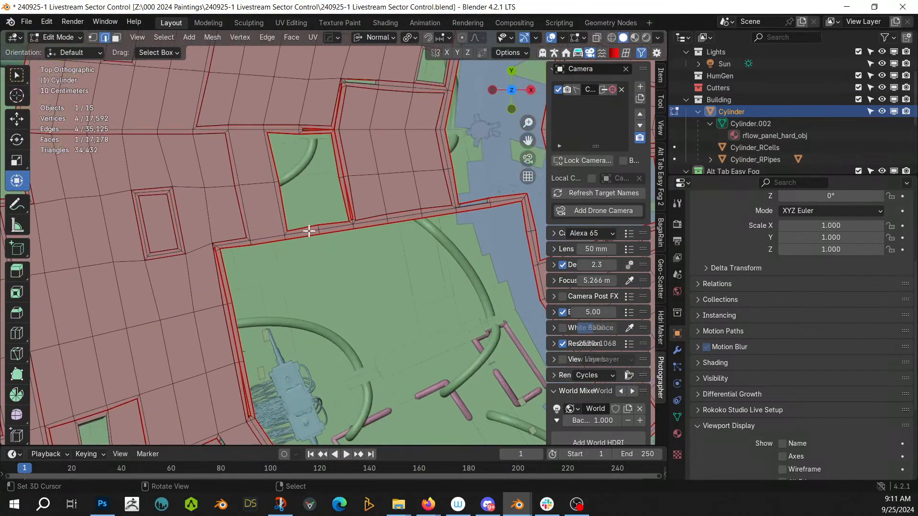
Step: Reveal the hidden faces of the Cylinder mesh and return to top view
mouse_move(309, 231)
middle_mouse_down()
mouse_move(346, 227)
mouse_move(330, 232)
mouse_move(331, 209)
mouse_move(375, 219)
mouse_move(313, 223)
middle_mouse_up()
key("alt+h")
scroll(359, 249, "up", 3)
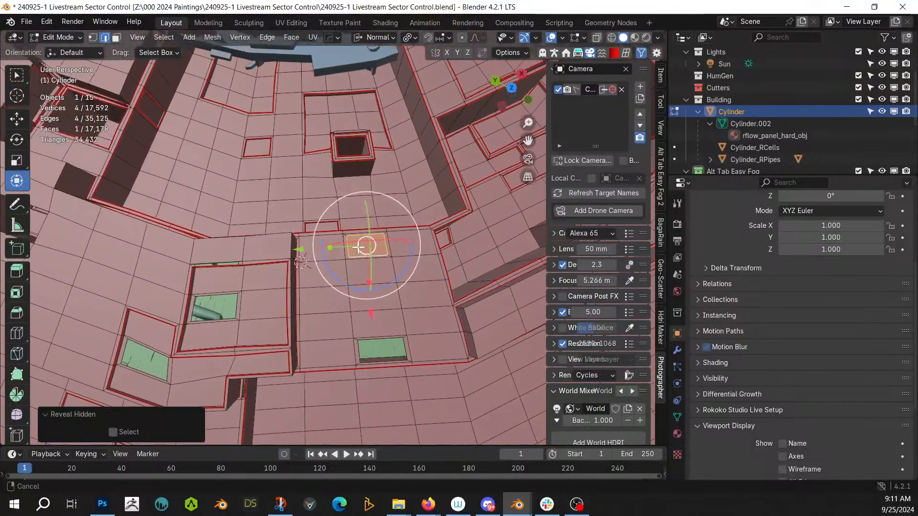
key("KP_7")
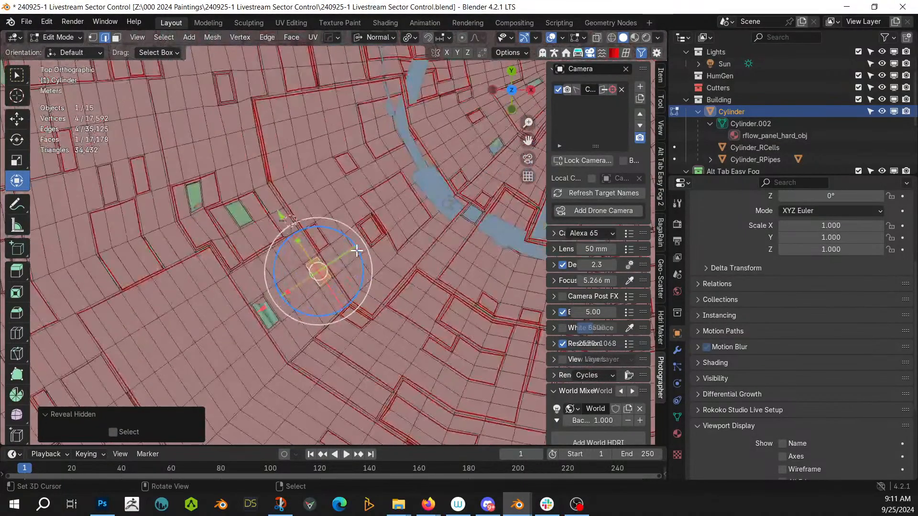
Step: Fill two more open panels beyond the filled one, the second beside the inner ring gap, with faces from their edge loops
middle_click_drag(315, 252, 347, 392, "shift")
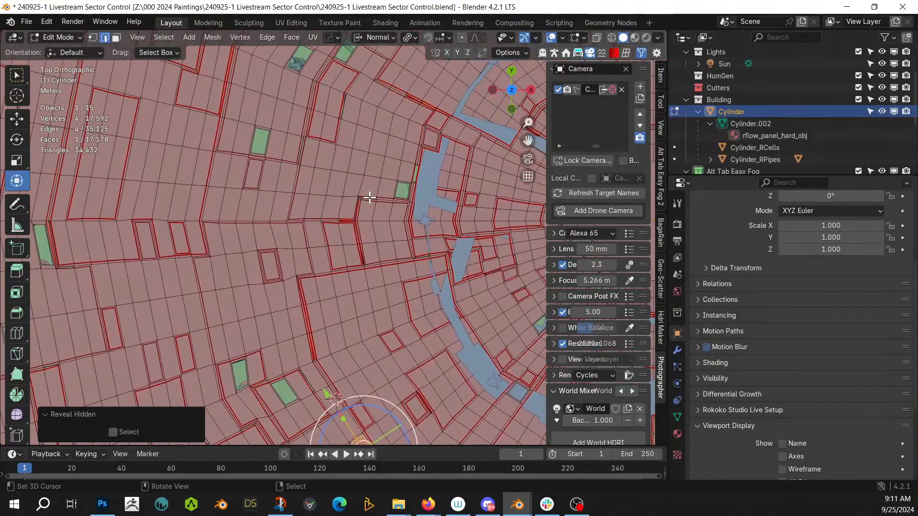
left_click(258, 153, "shift")
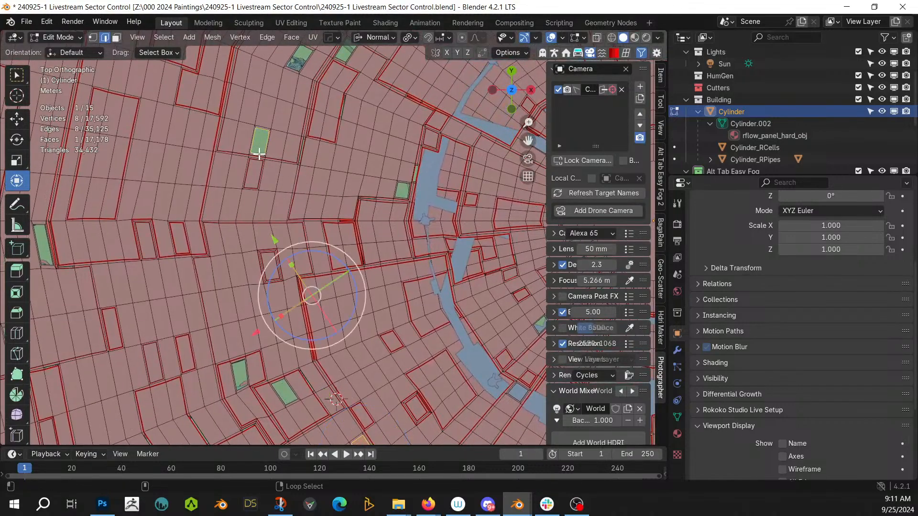
key("alt+a")
left_click(397, 196)
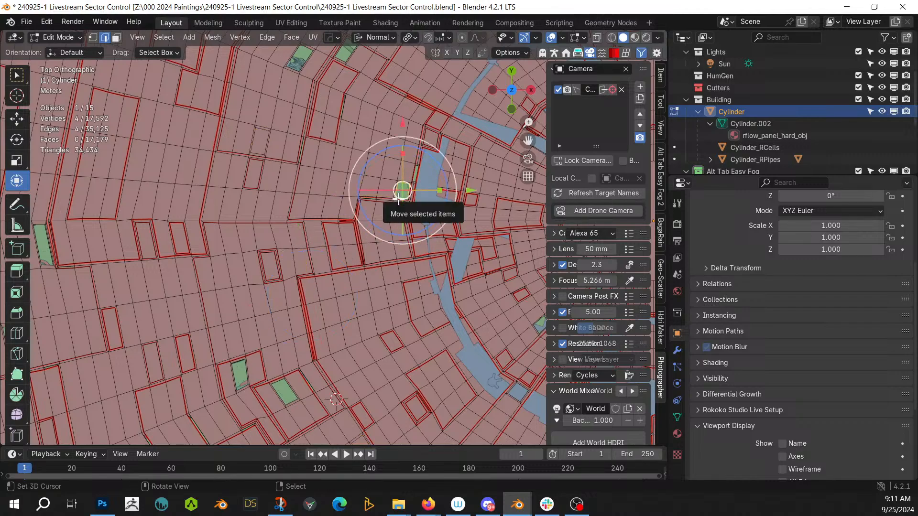
middle_click_drag(400, 199, 398, 199)
Step: Check the lighting in Rendered shading through the camera, then from above the figure up to the roof opening
key("KP_0")
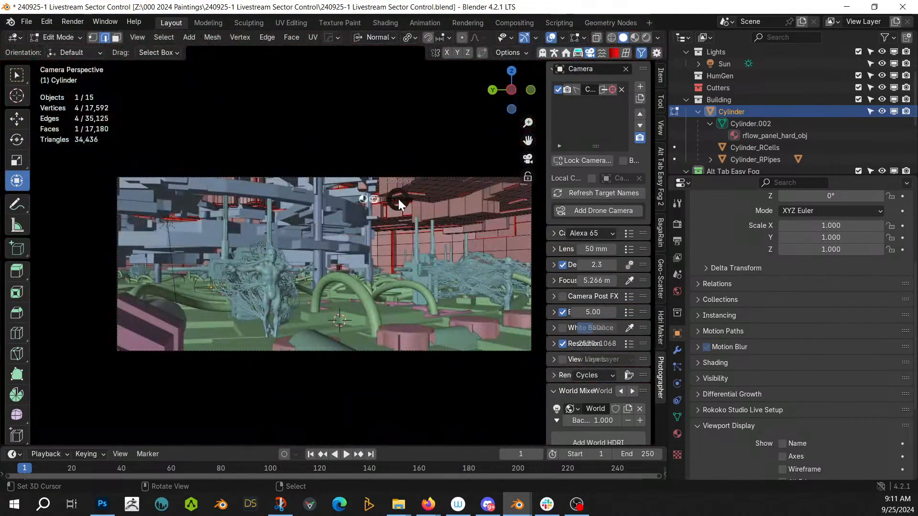
key("z")
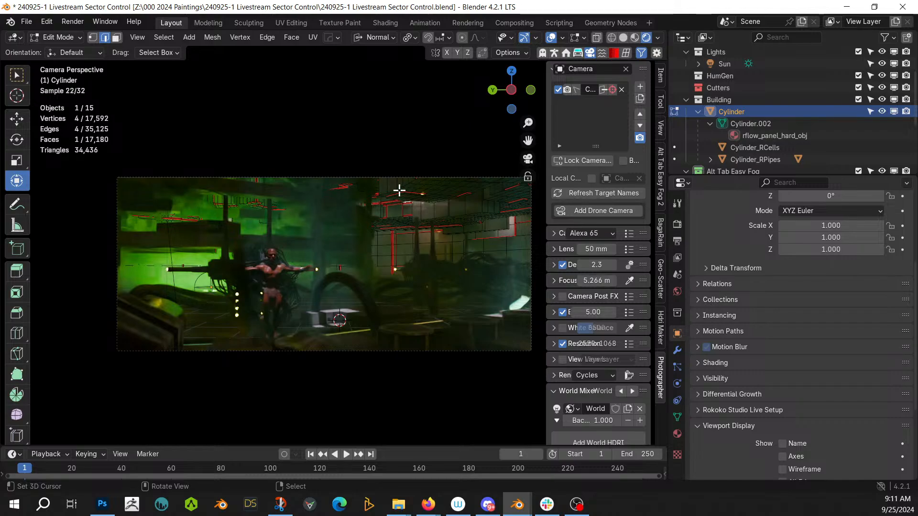
key("z")
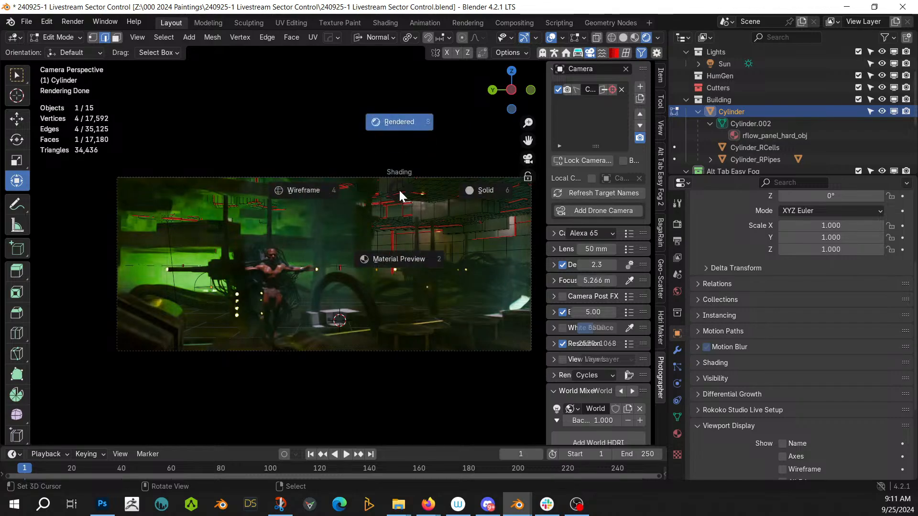
key("6")
middle_click_drag(270, 223, 261, 318)
scroll(261, 316, "up", 3)
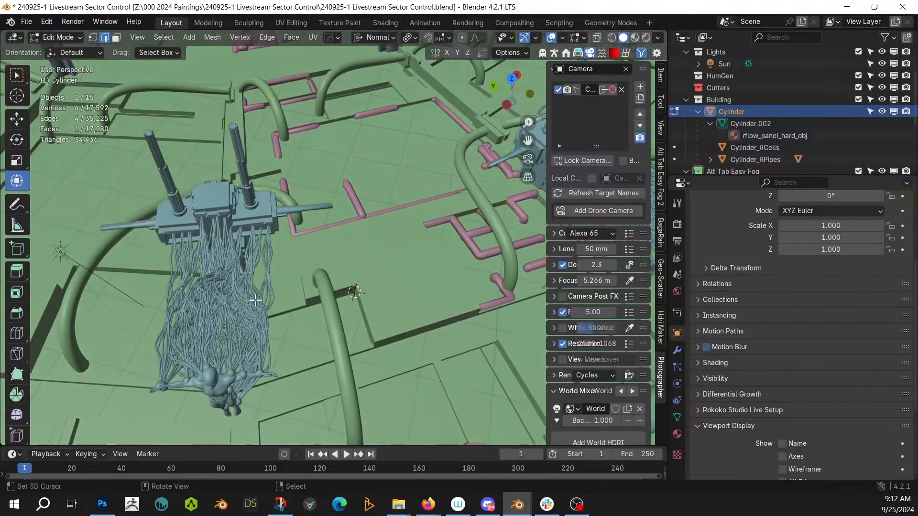
key("z")
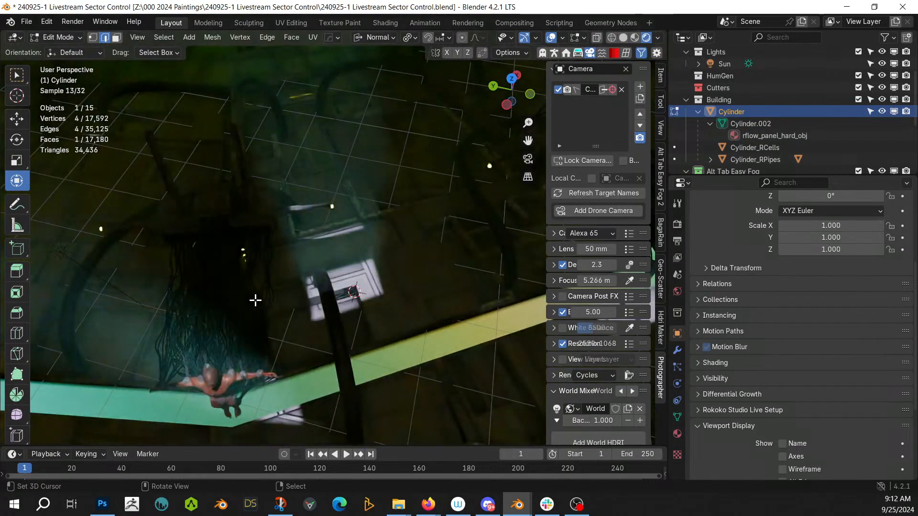
middle_click_drag(349, 253, 476, 393)
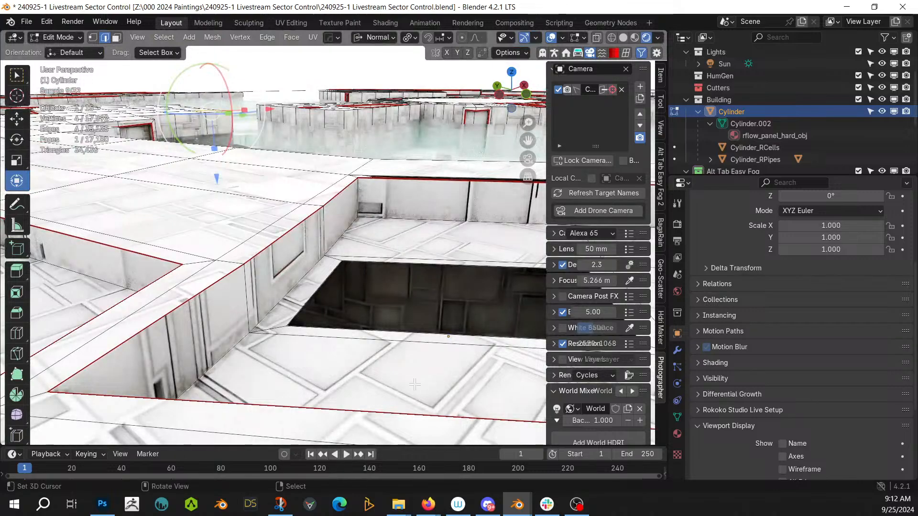
Step: Fill the recessed roof opening with a face from its edge loop and check the lighting in camera view
left_click(306, 300, "alt+shift")
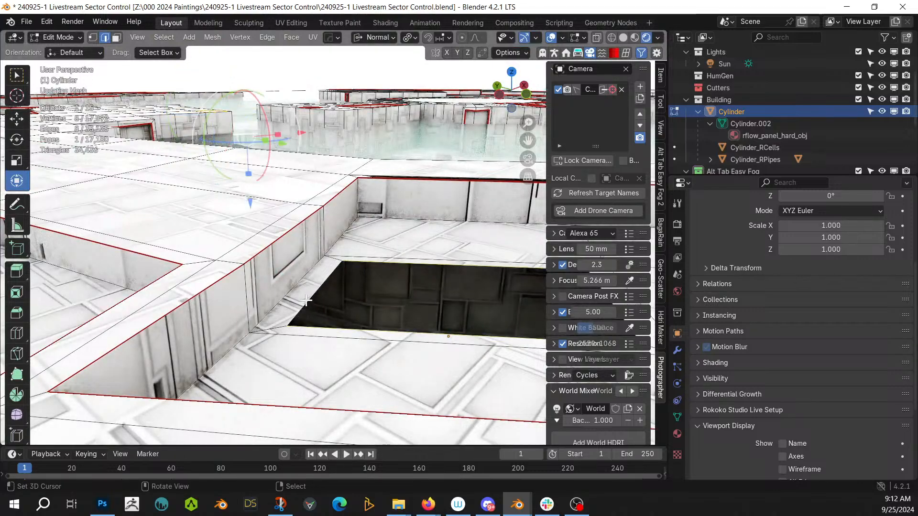
key("f")
middle_click_drag(306, 300, 365, 341)
key("KP_0")
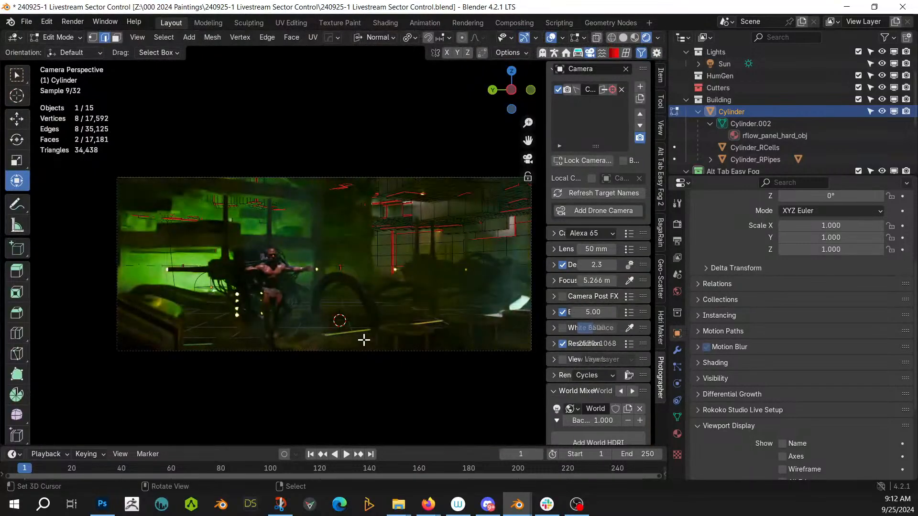
Step: Save the blend file, leave edit mode on the Cylinder and save again
key("ctrl+s")
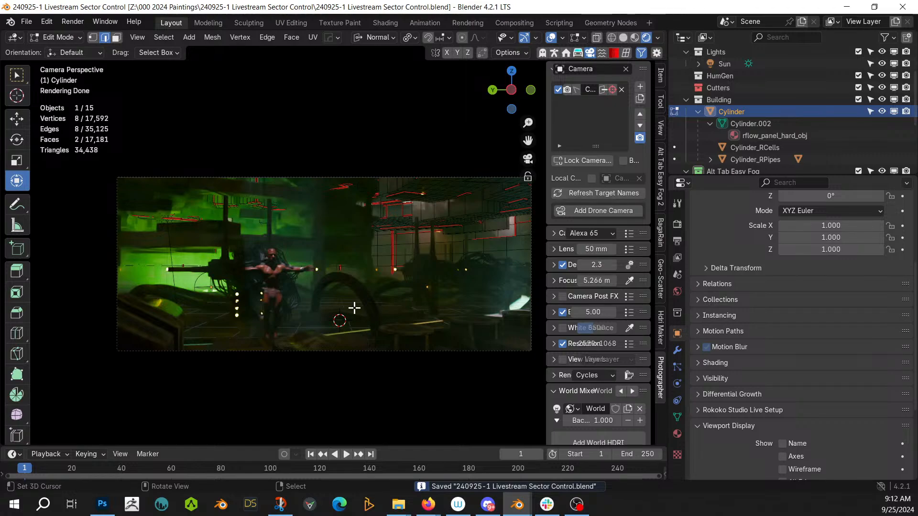
middle_click_drag(464, 312, 445, 312, "shift")
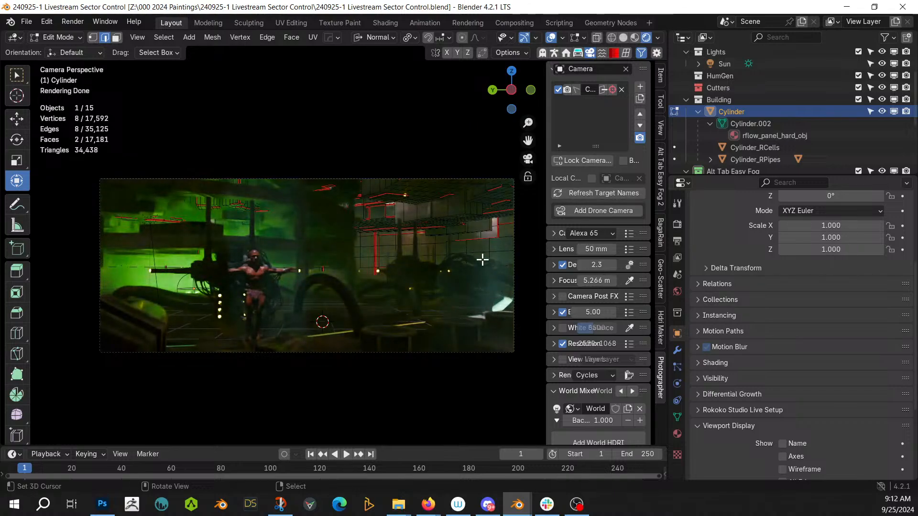
key("Tab")
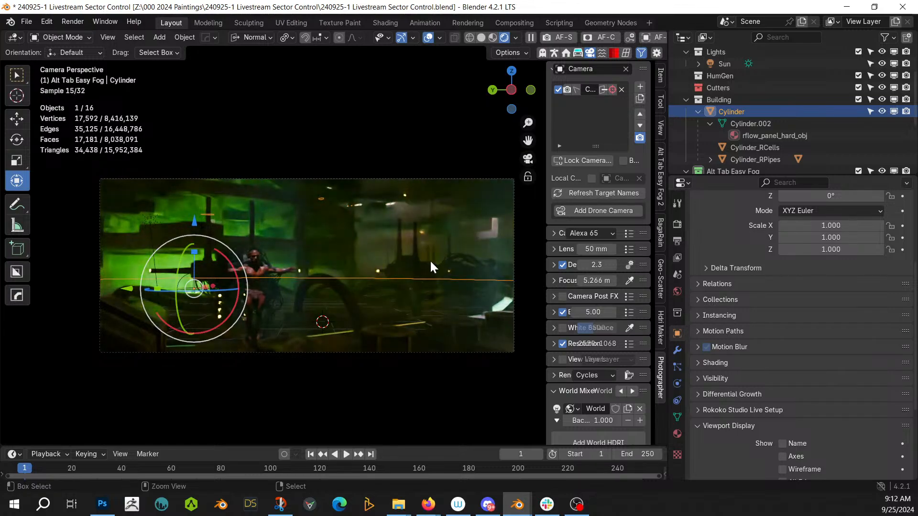
key("ctrl+s")
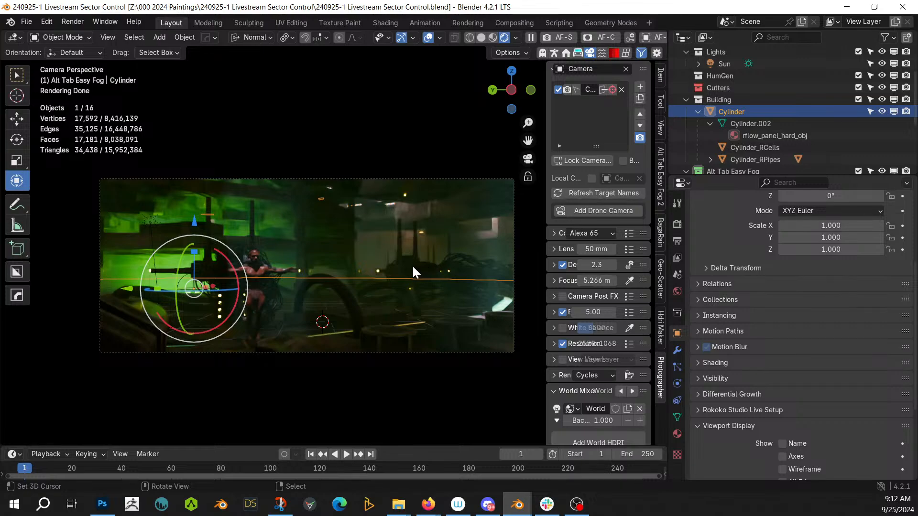
Step: Save the blend file and switch the viewport to Solid shading
key("ctrl+s")
key("z")
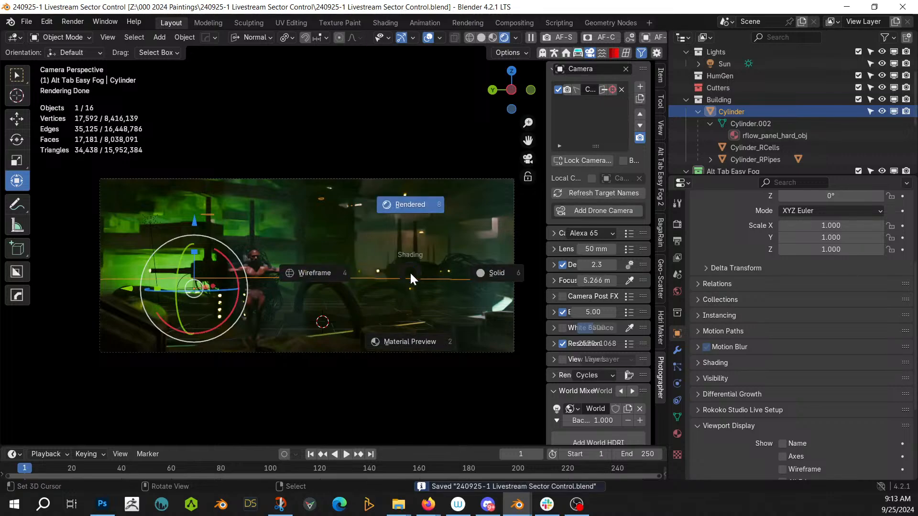
key("6")
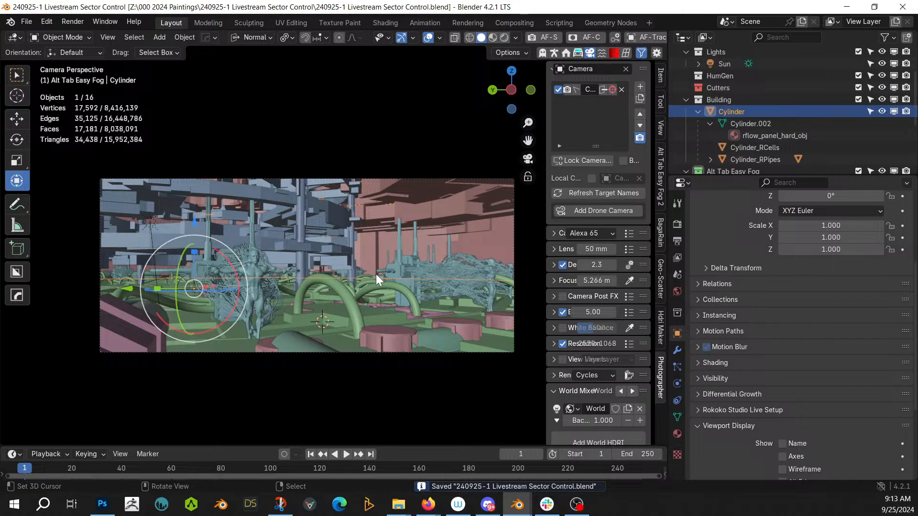
Step: Convert the pink pipe-detail objects on the green floor to Mesh
middle_click_drag(291, 282, 378, 291)
left_click(408, 276)
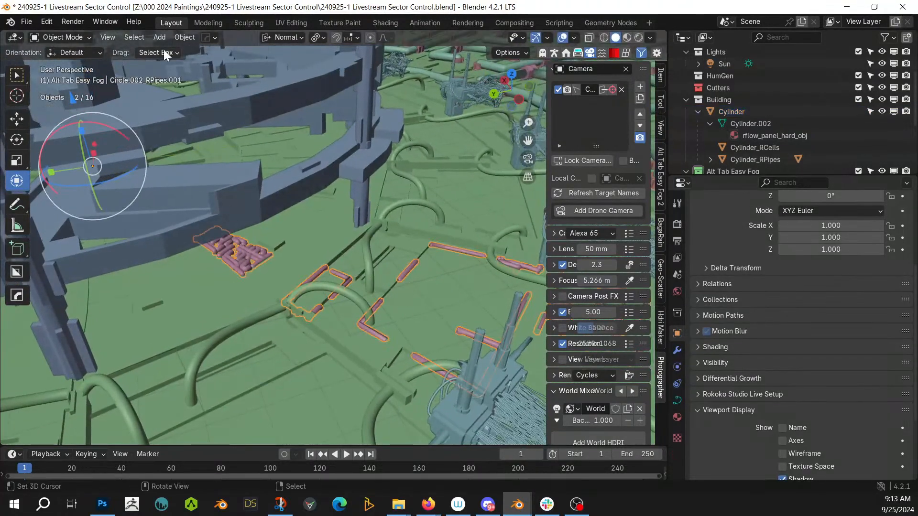
left_click(193, 38)
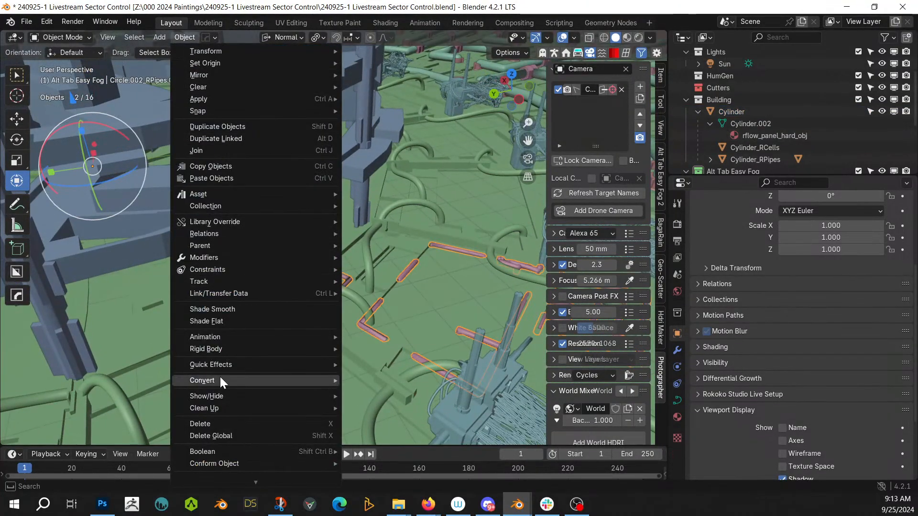
mouse_move(337, 382)
left_click(377, 383)
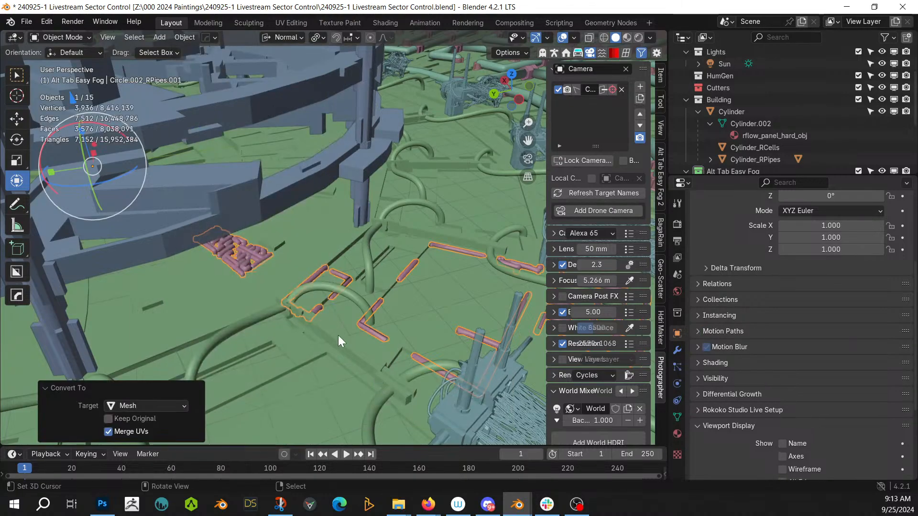
Step: Join the converted pipe details into the green floor object, save the blend file and return to camera view
middle_click_drag(338, 334, 240, 249)
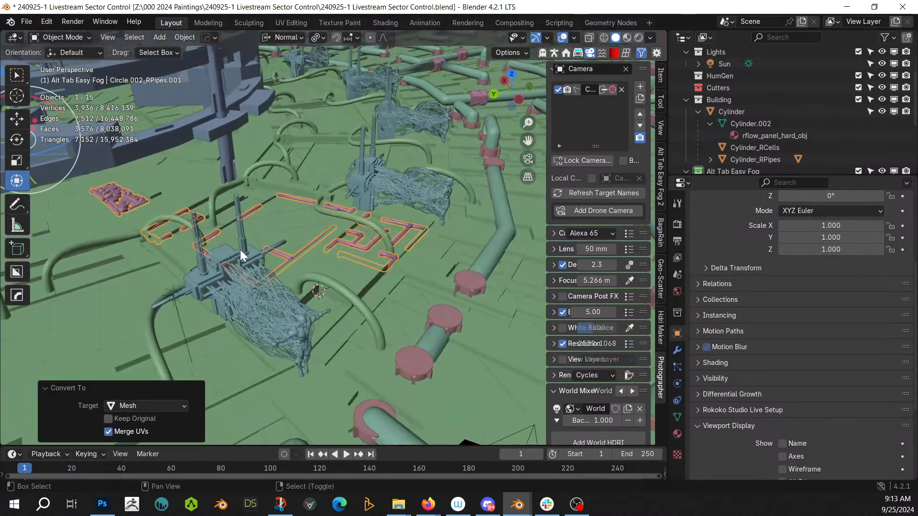
key("ctrl+j")
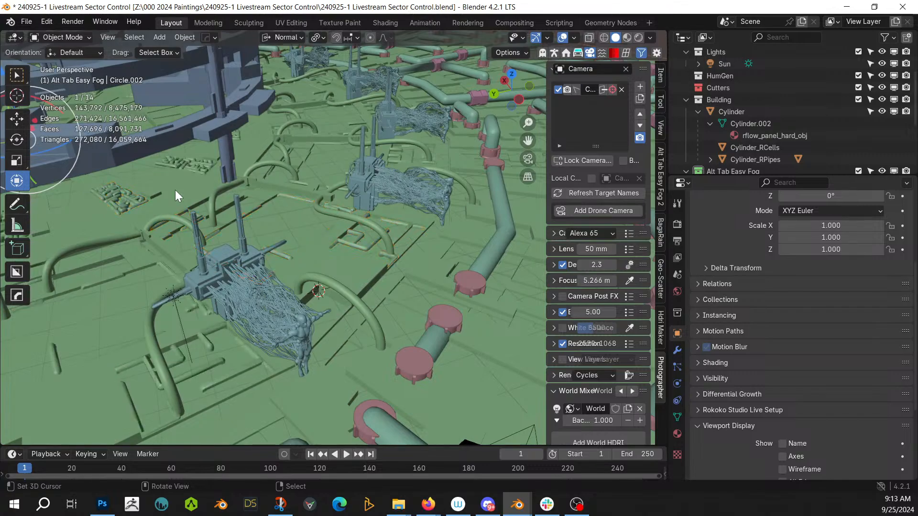
key("KP_0")
middle_click_drag(276, 253, 303, 323)
key("ctrl+s")
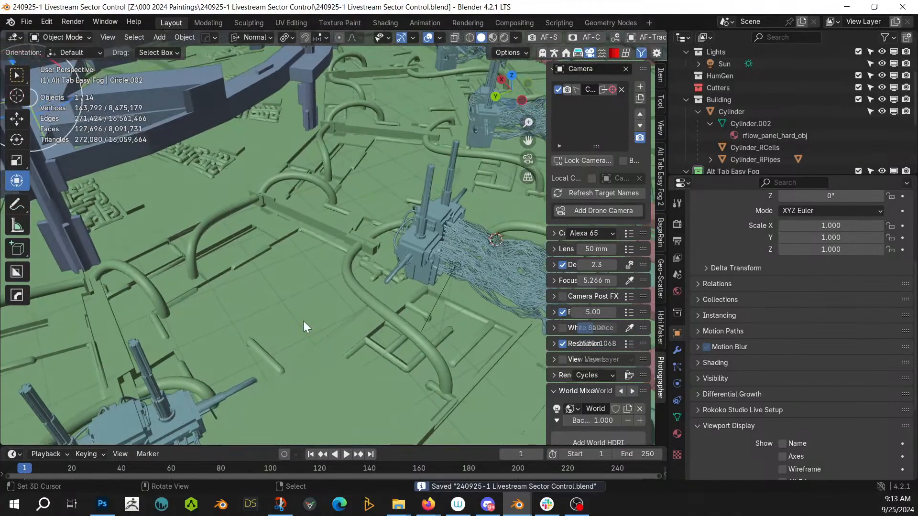
key("KP_0")
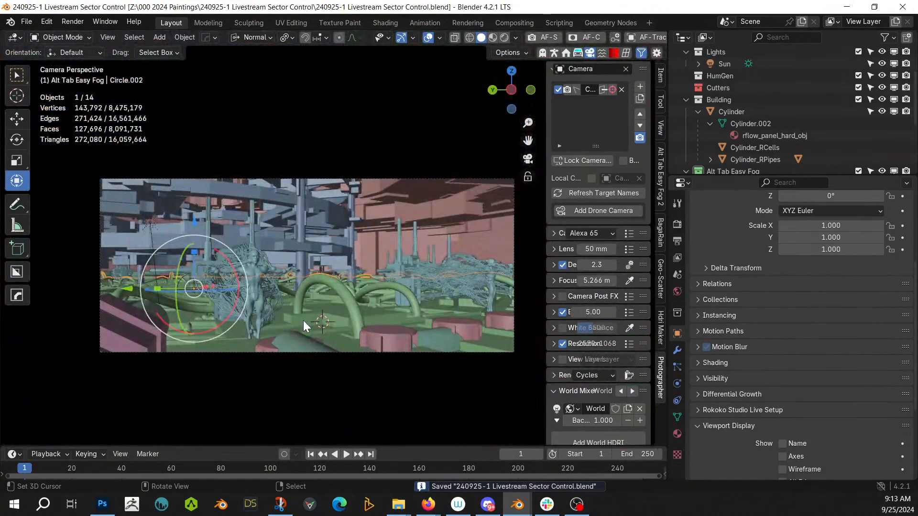